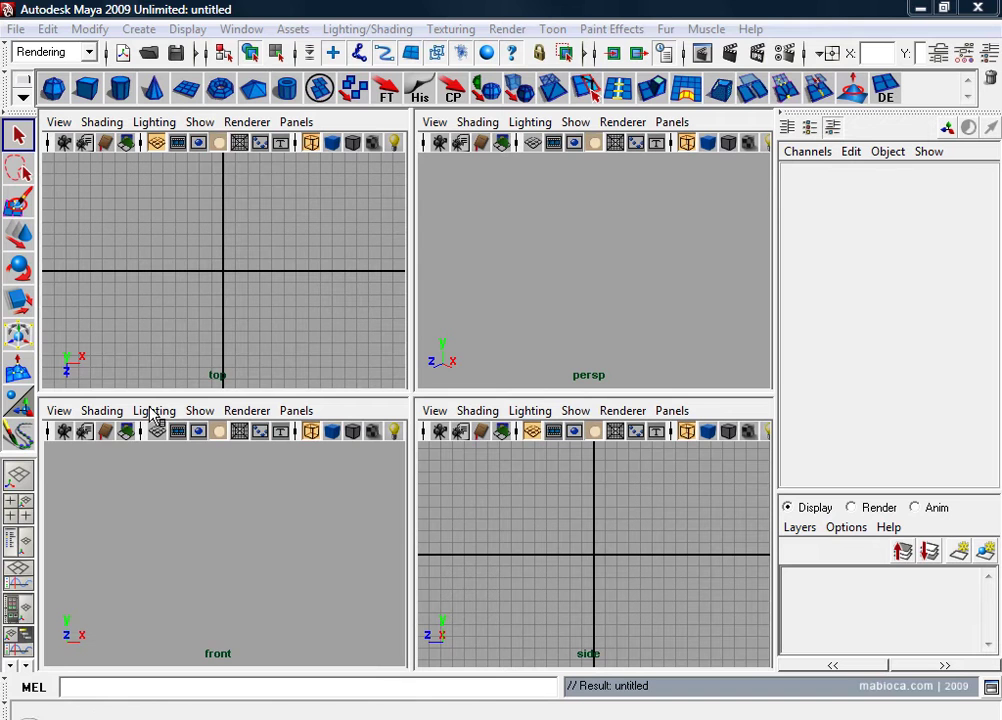
Step: Import the kitchen JPG from the Desktop as a front image plane and maximize the perspective view
left_click(59, 411)
mouse_move(96, 708)
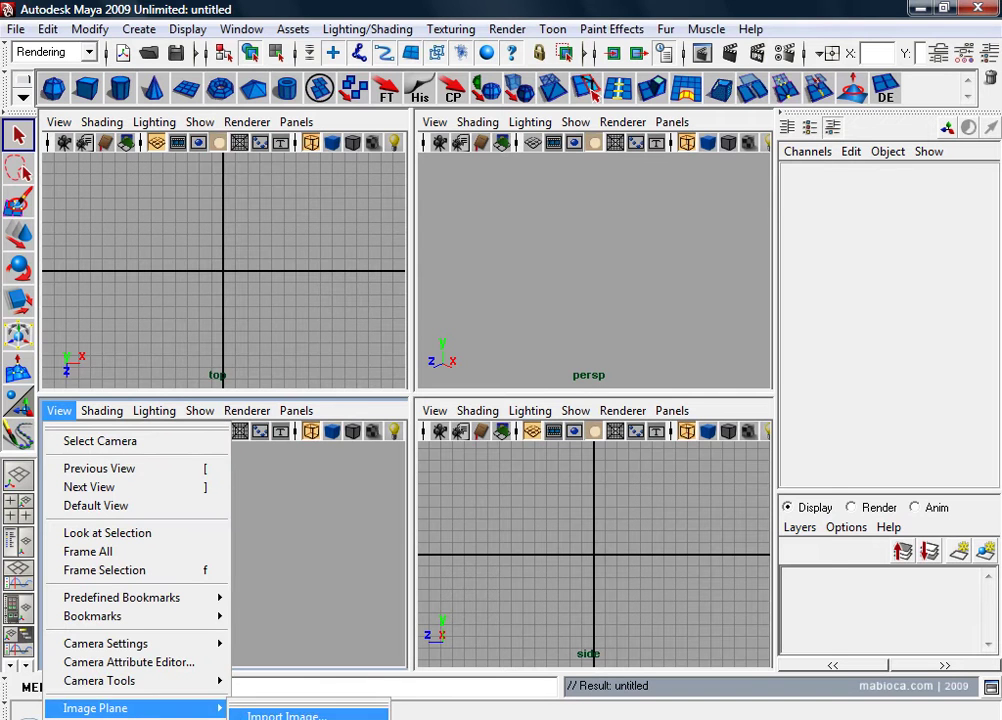
left_click(288, 715)
left_click(393, 192)
left_click(327, 226)
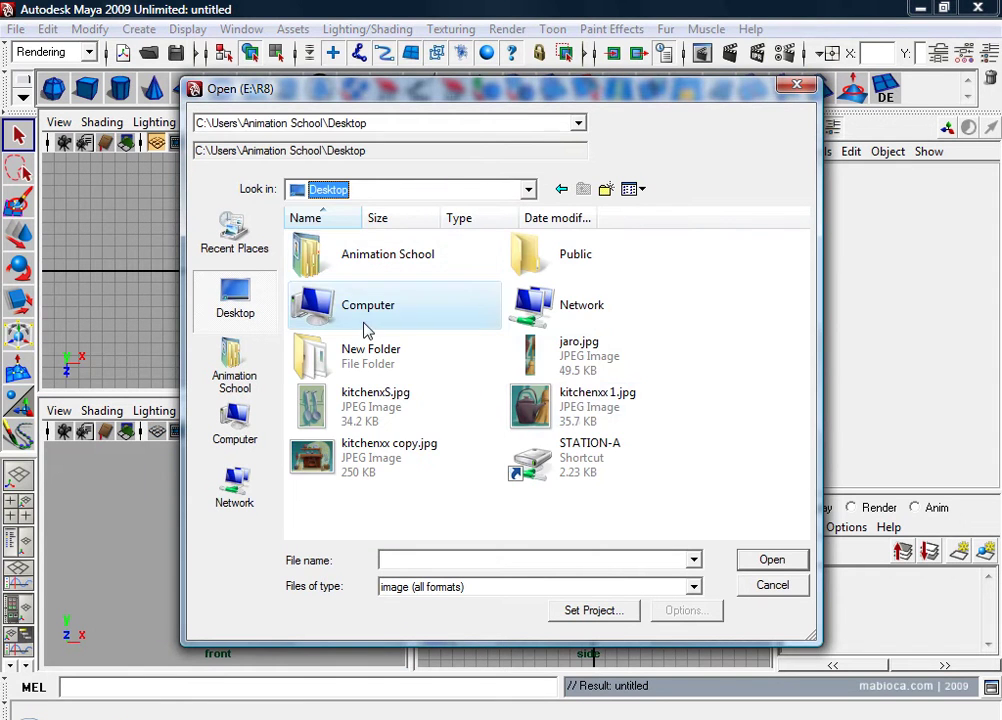
double_click(335, 458)
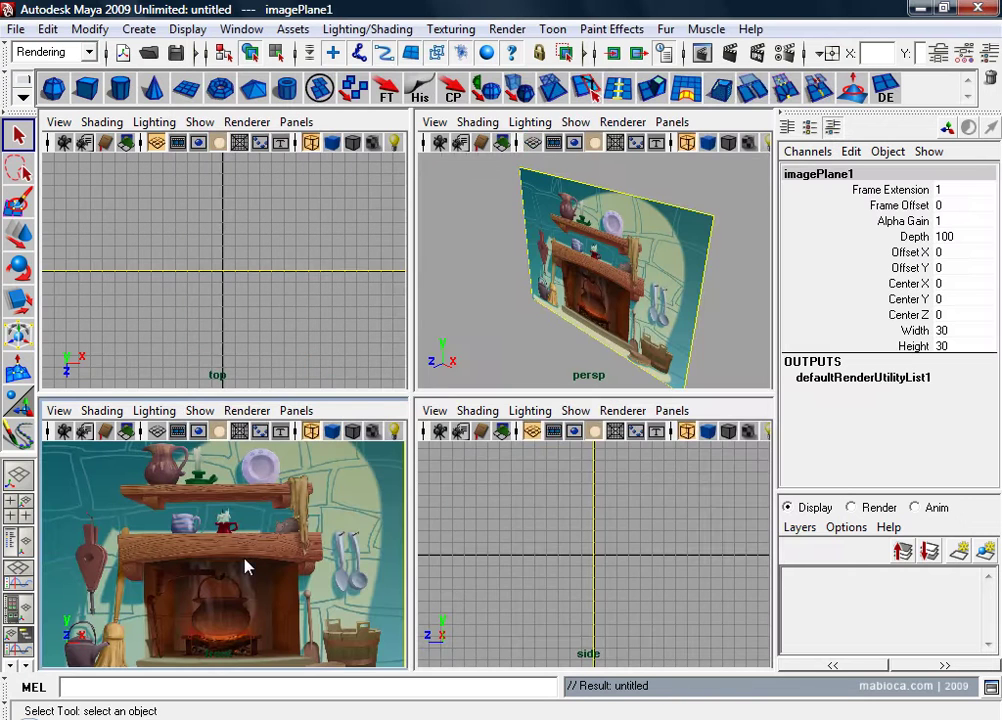
key("space")
Step: Show the grid and set imagePlane1 Center Y to 10.5 and Center Z to -18
left_click(156, 141)
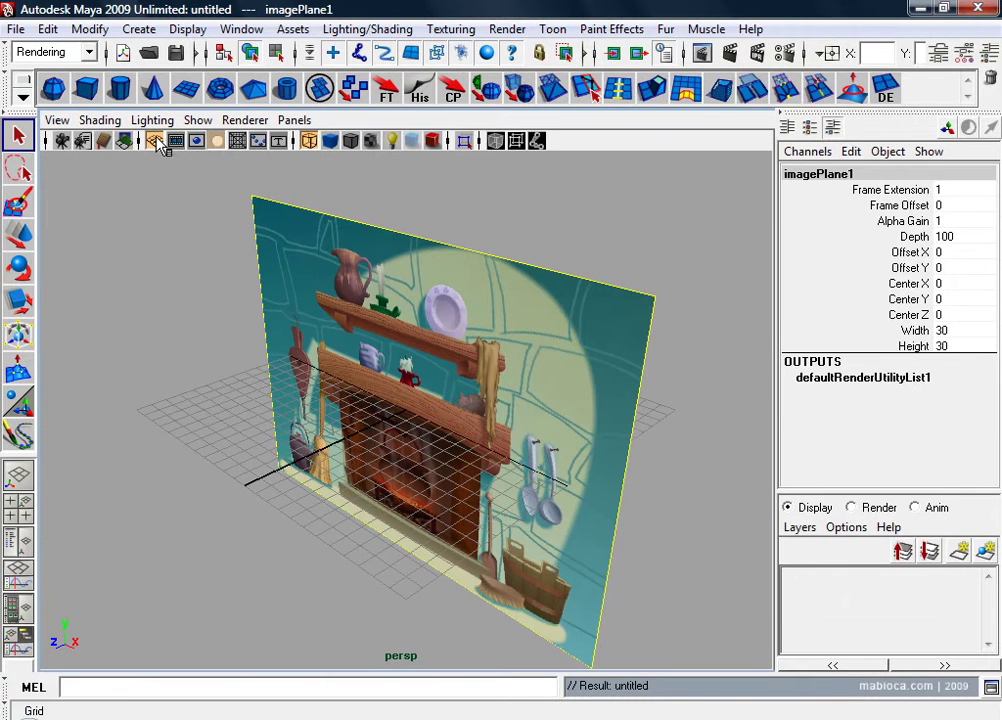
left_click(908, 299)
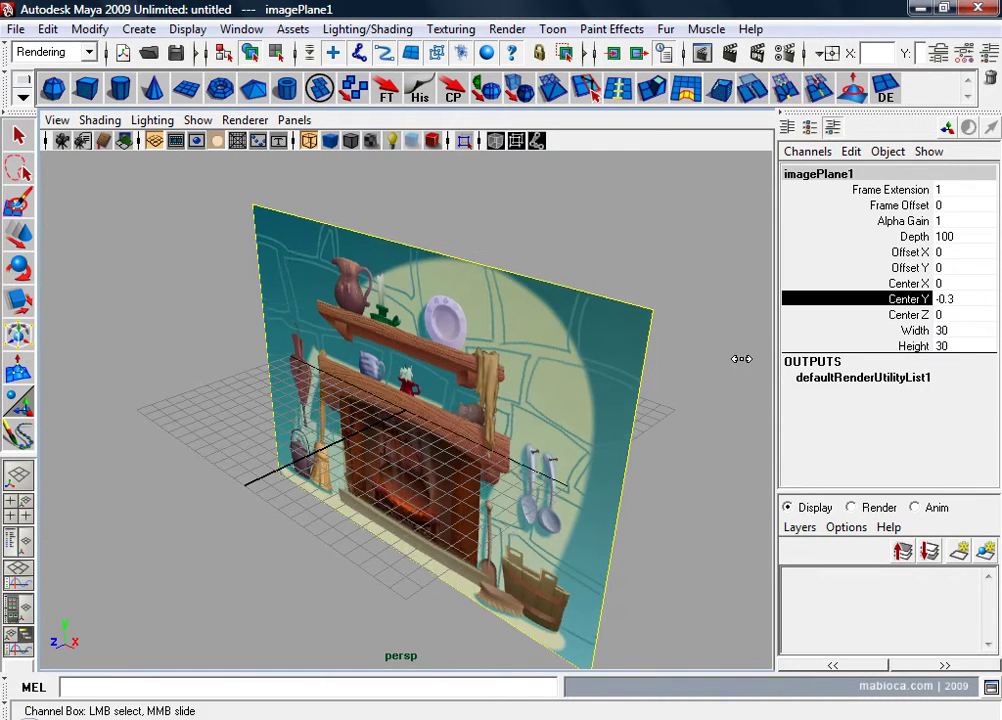
middle_click_drag(738, 358, 868, 343)
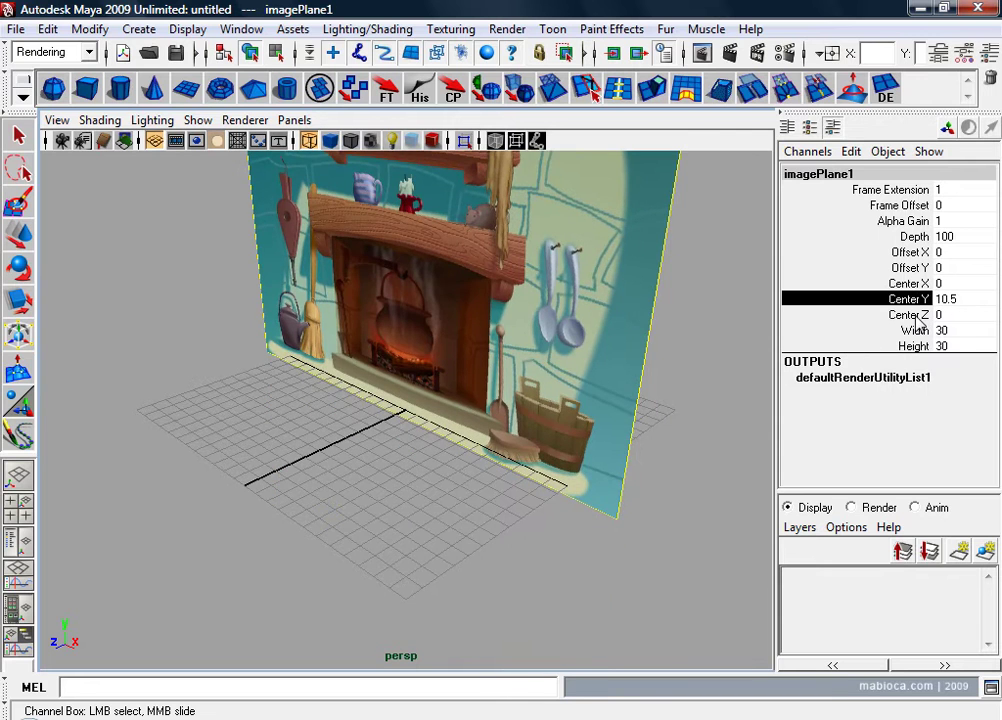
left_click(910, 315)
middle_click_drag(754, 371, 647, 432)
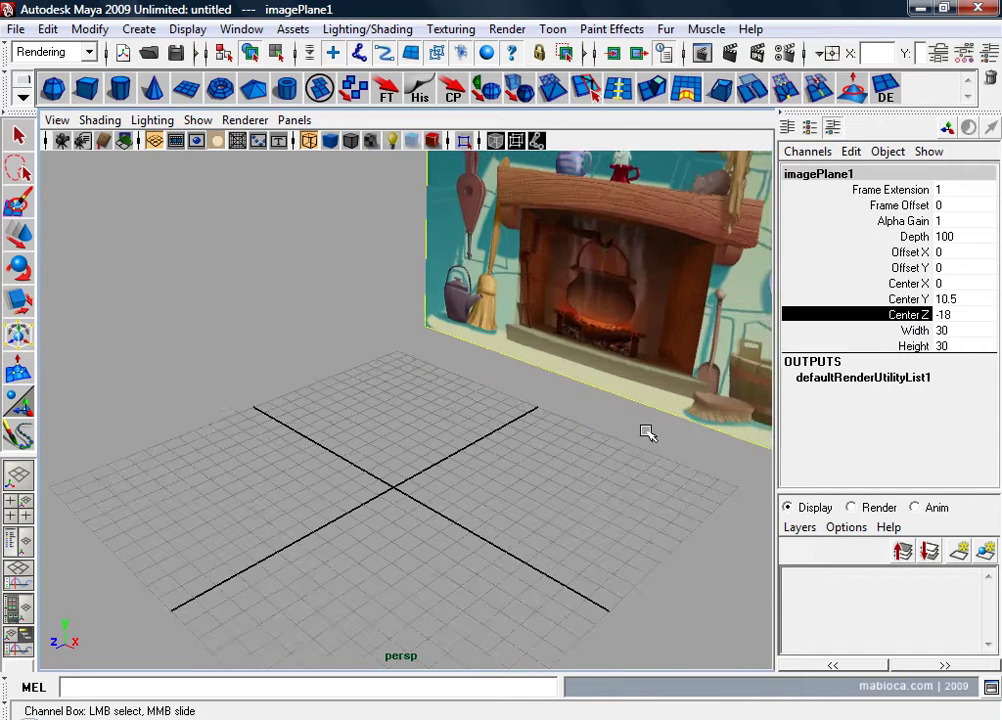
mouse_move(647, 432)
left_mouse_down("alt")
mouse_move(456, 461)
mouse_move(535, 458)
left_mouse_up("alt")
Step: Frame the dustpan and the brush below it in the enlarged front view
key("space")
key("space")
middle_click_drag(246, 550, 159, 590, "alt")
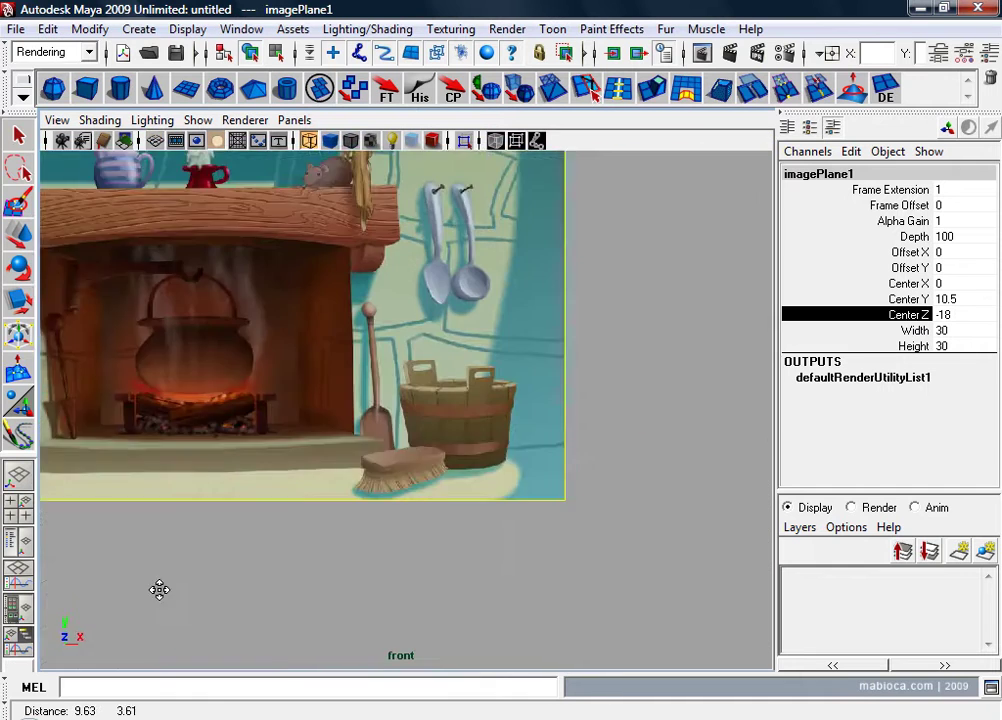
right_click_drag(159, 590, 631, 563, "alt")
middle_click_drag(631, 563, 501, 487, "alt")
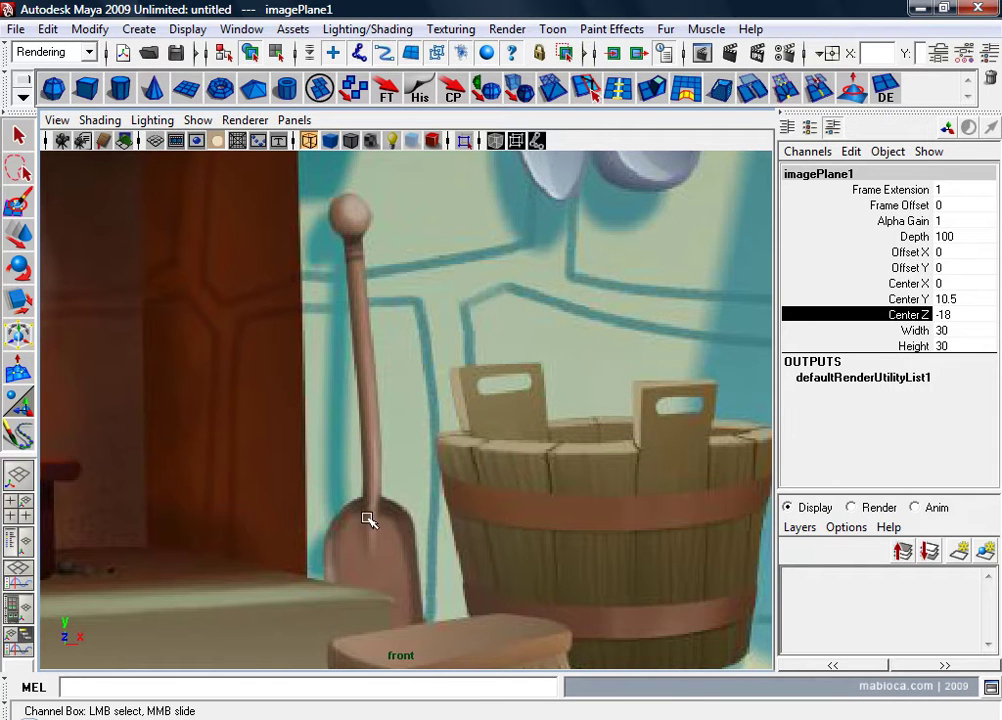
mouse_move(383, 574)
middle_mouse_down("alt")
mouse_move(412, 492)
mouse_move(367, 167)
middle_mouse_up("alt")
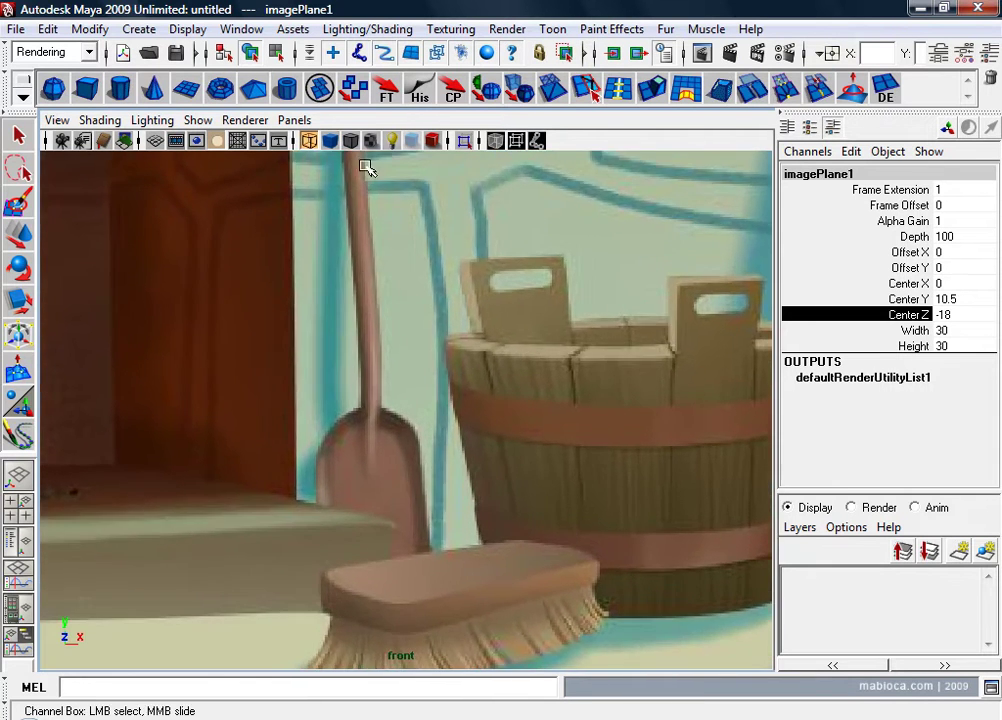
Step: Create a polygon cube and move it onto the dustpan in the reference image
left_click(86, 88)
key("w")
right_click_drag(488, 528, 172, 498, "alt")
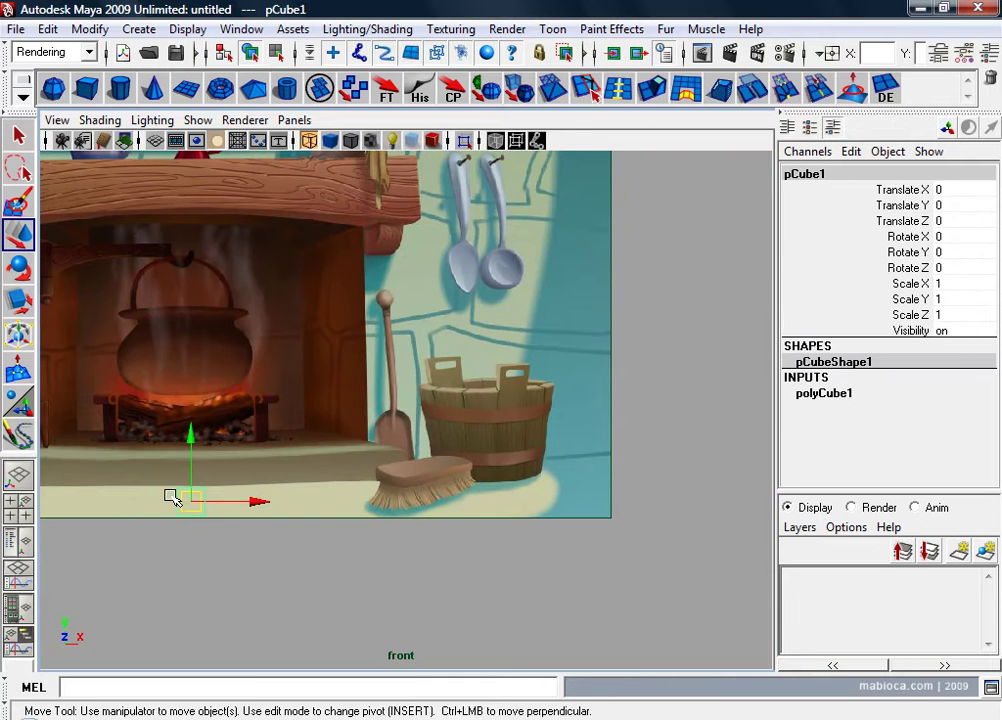
left_click_drag(203, 497, 428, 424)
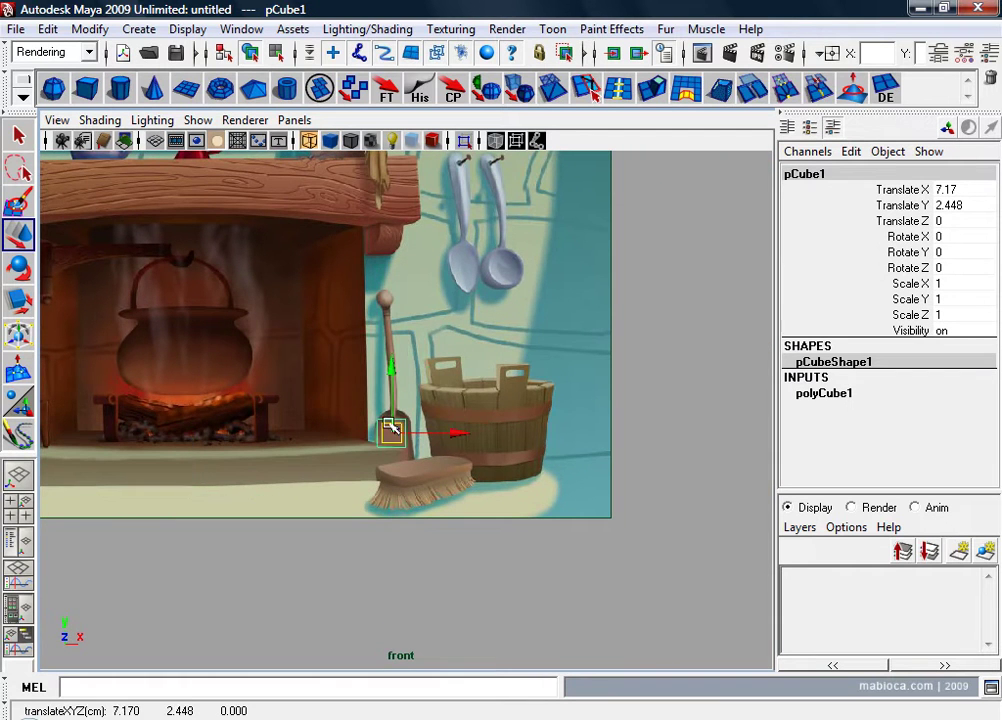
key("f")
middle_click_drag(405, 474, 425, 459, "alt")
right_click_drag(425, 459, 353, 474, "alt")
Step: Scale the cube evenly to about 1.336 and stretch it to Scale Y 2.202
key("r")
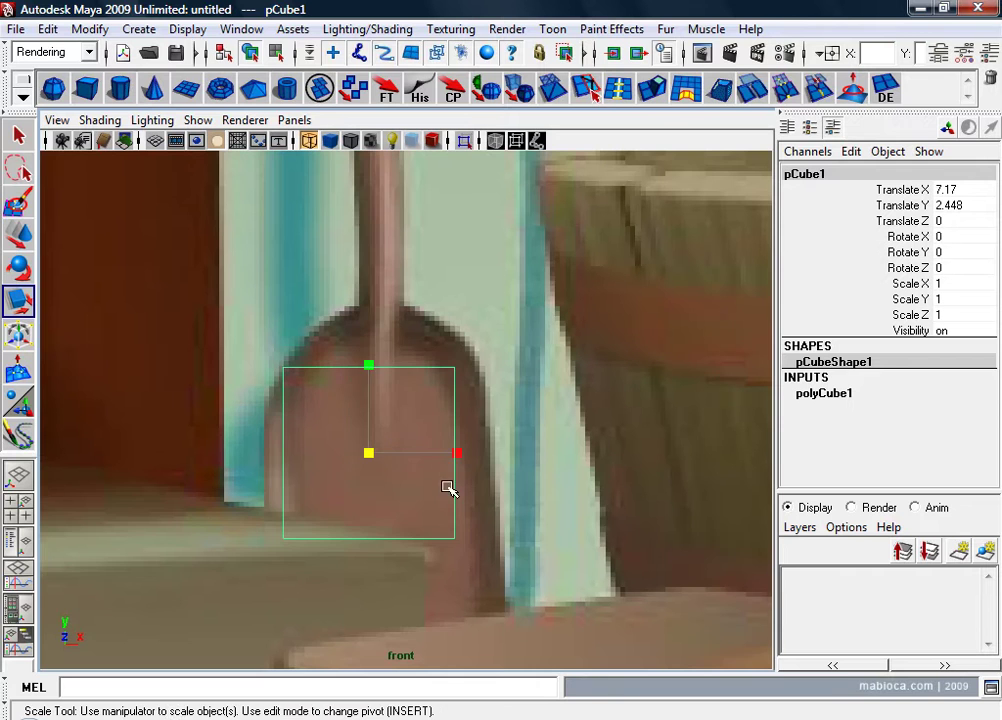
middle_click_drag(448, 487, 497, 494)
key("w")
right_click_drag(497, 494, 409, 481, "alt")
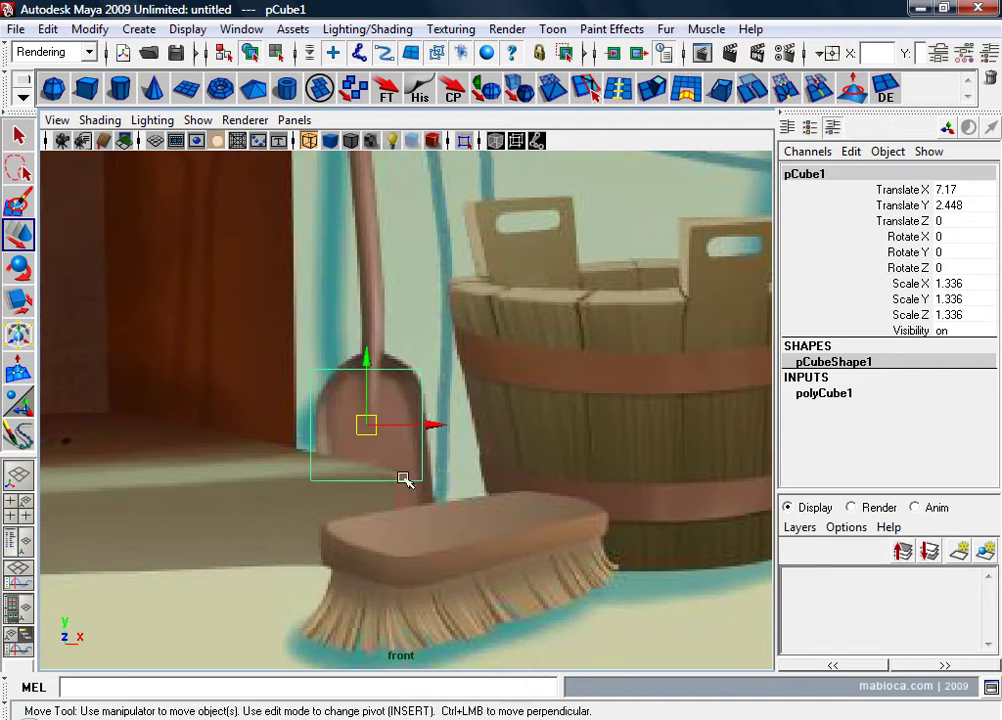
key("r")
left_click_drag(366, 340, 375, 300)
Step: Lower the cube onto the dustpan's pan and nudge it into place
key("w")
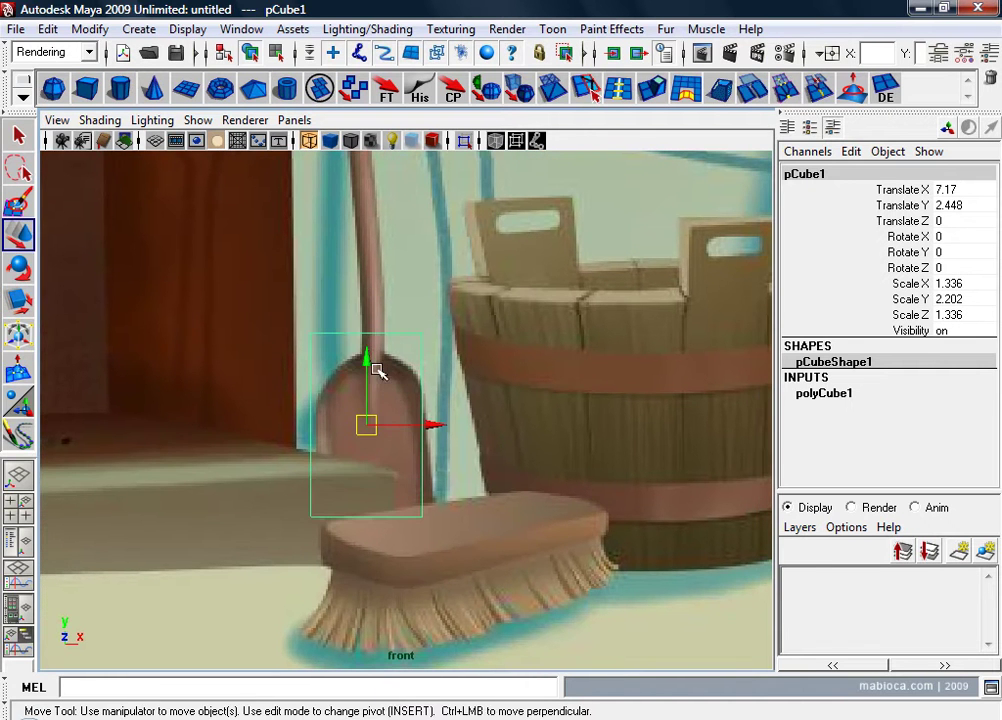
left_click_drag(376, 370, 371, 389)
middle_click_drag(370, 430, 376, 478, "alt")
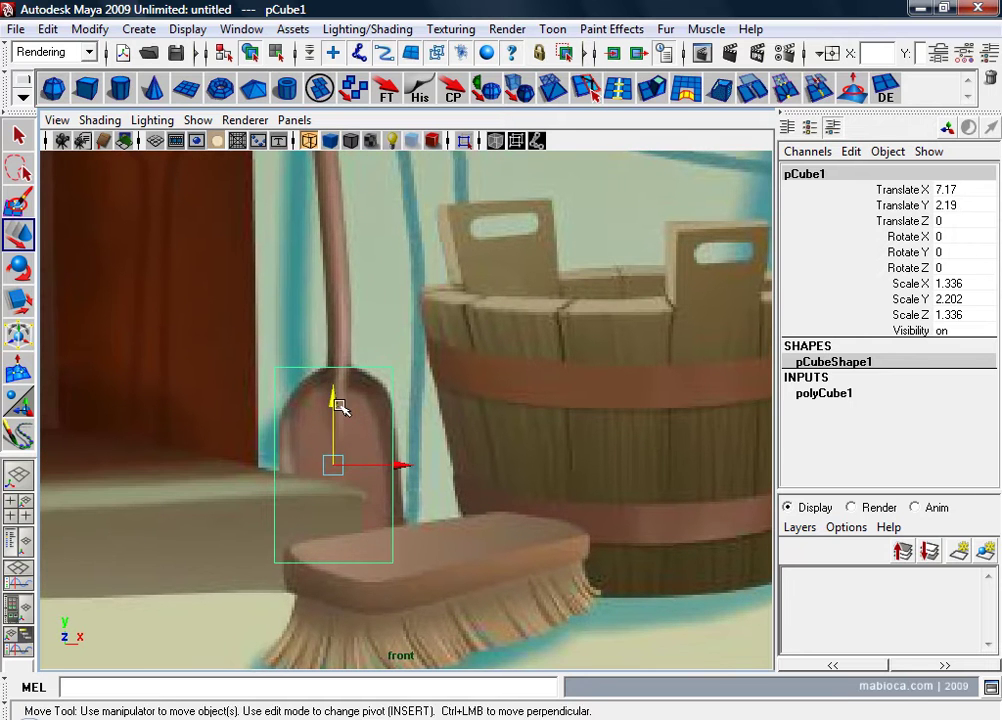
left_click_drag(337, 401, 336, 405)
right_click_drag(341, 422, 357, 391, "alt")
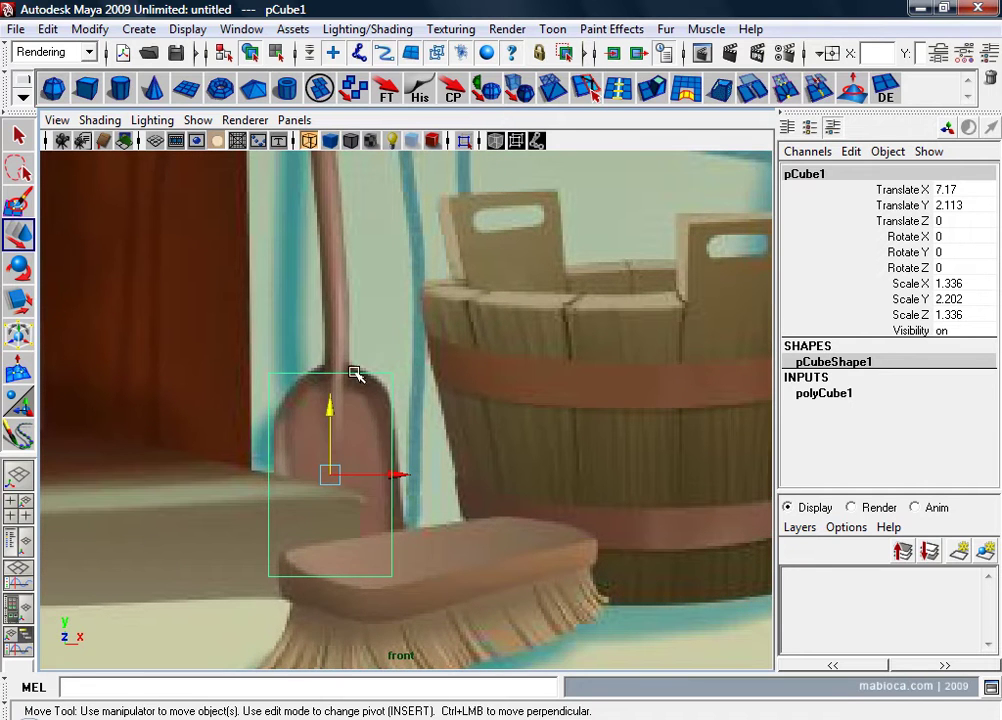
right_click(354, 340)
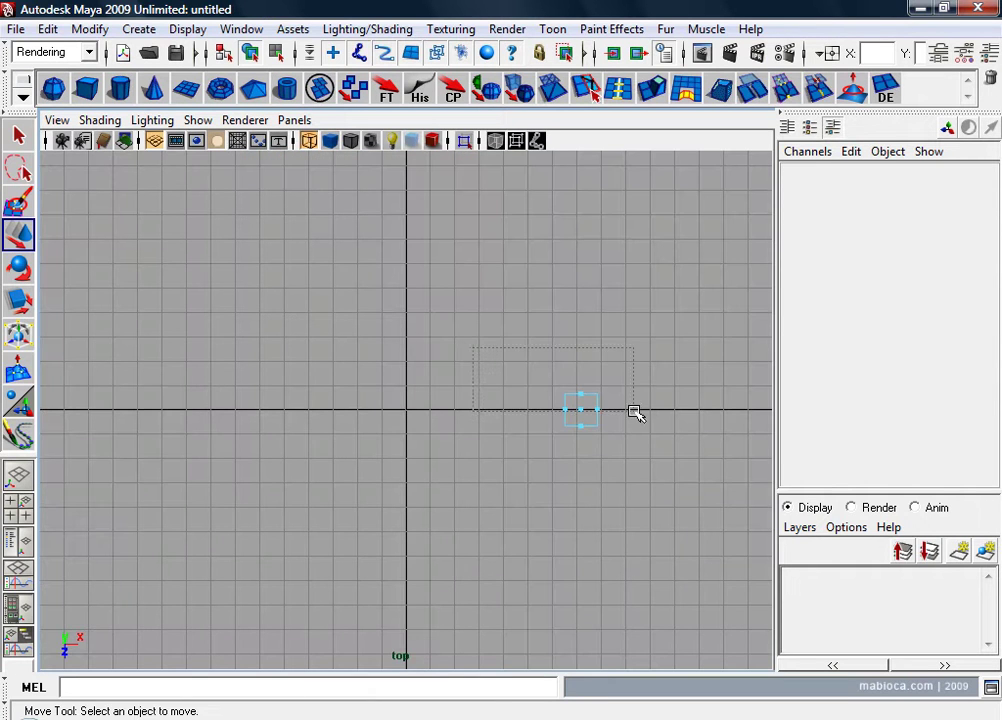
Step: Widen the cube's bottom edge so it tapers like the dustpan's pan
left_click_drag(635, 413, 637, 409)
key("space")
key("space")
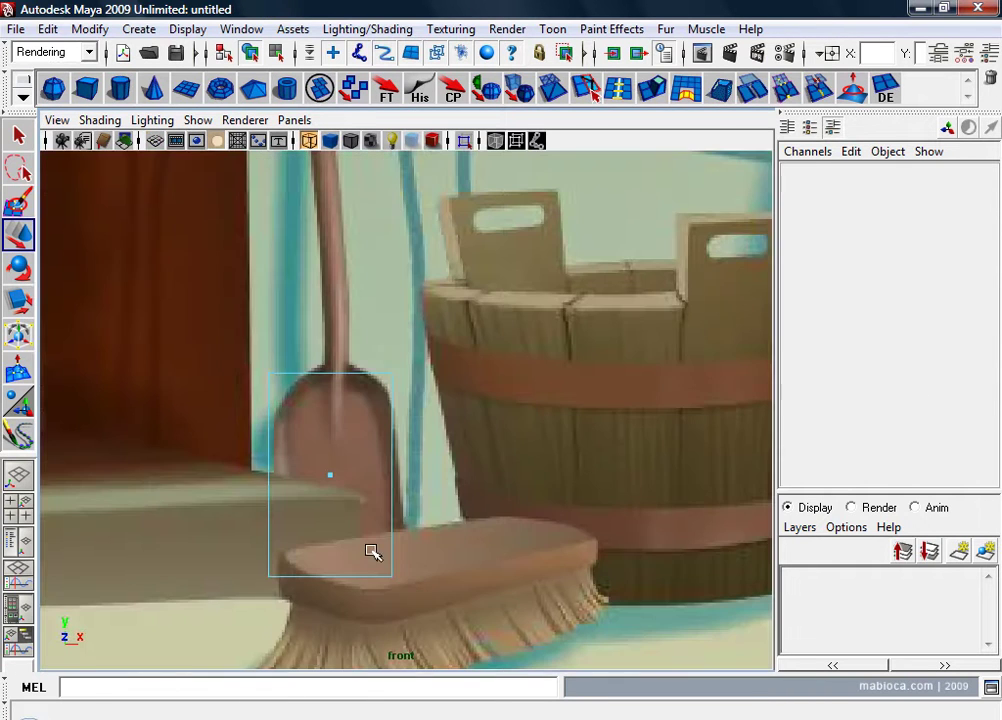
right_click(391, 340)
left_click(398, 291)
left_click_drag(347, 537, 369, 626)
key("w")
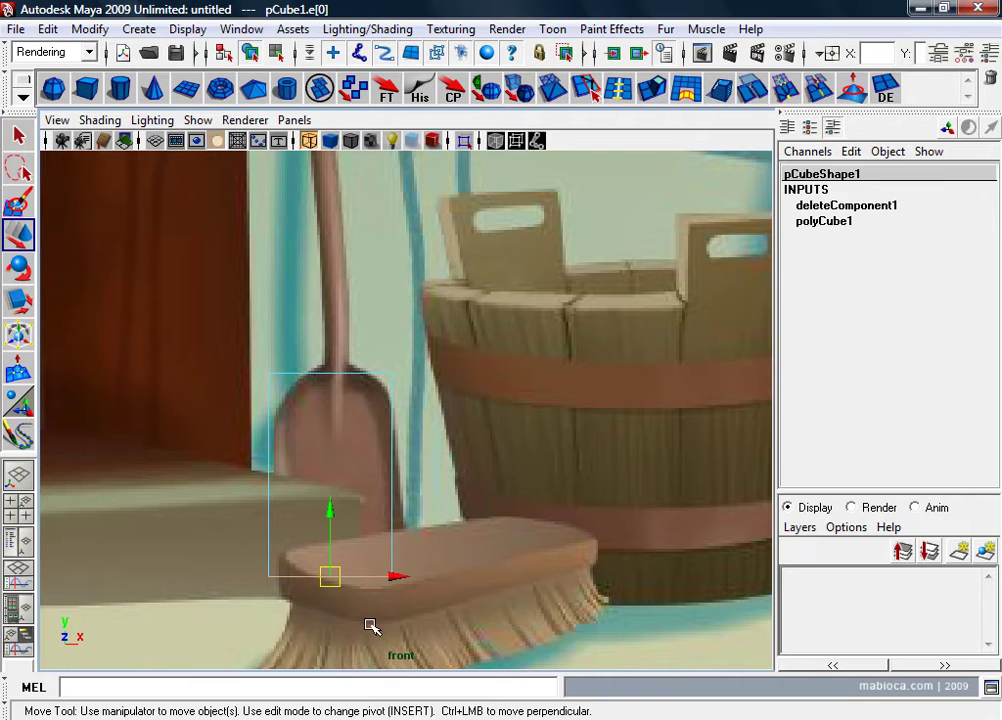
scroll(306, 597, "up", 1)
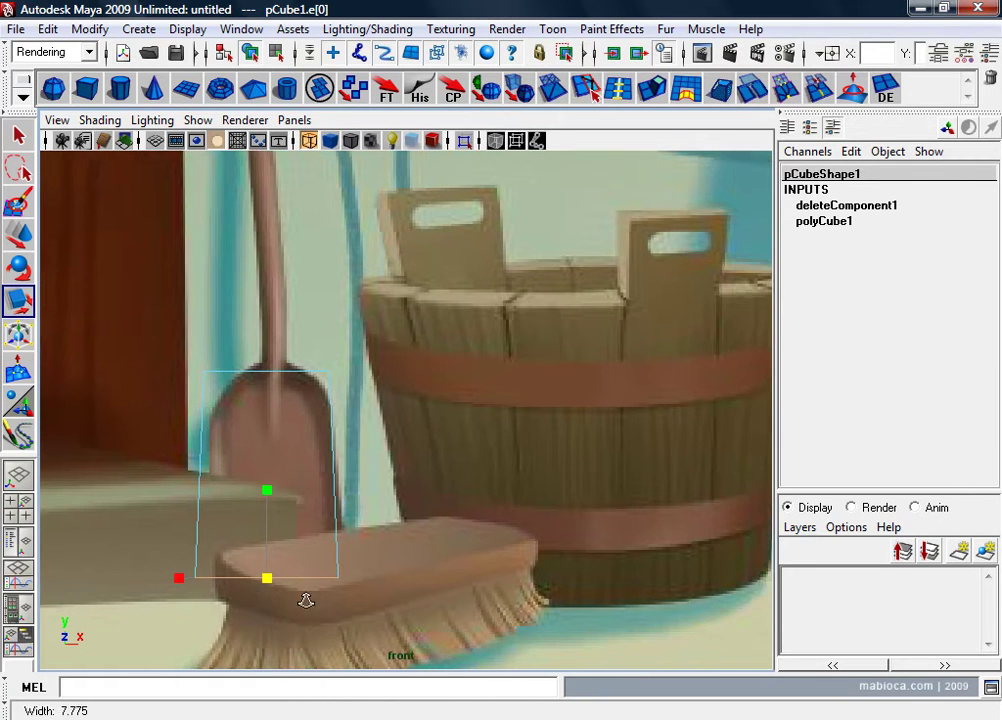
Step: Shrink the tapered cube slightly to about 1.291 × 2.128 × 1.291 to fit the pan
key("F8")
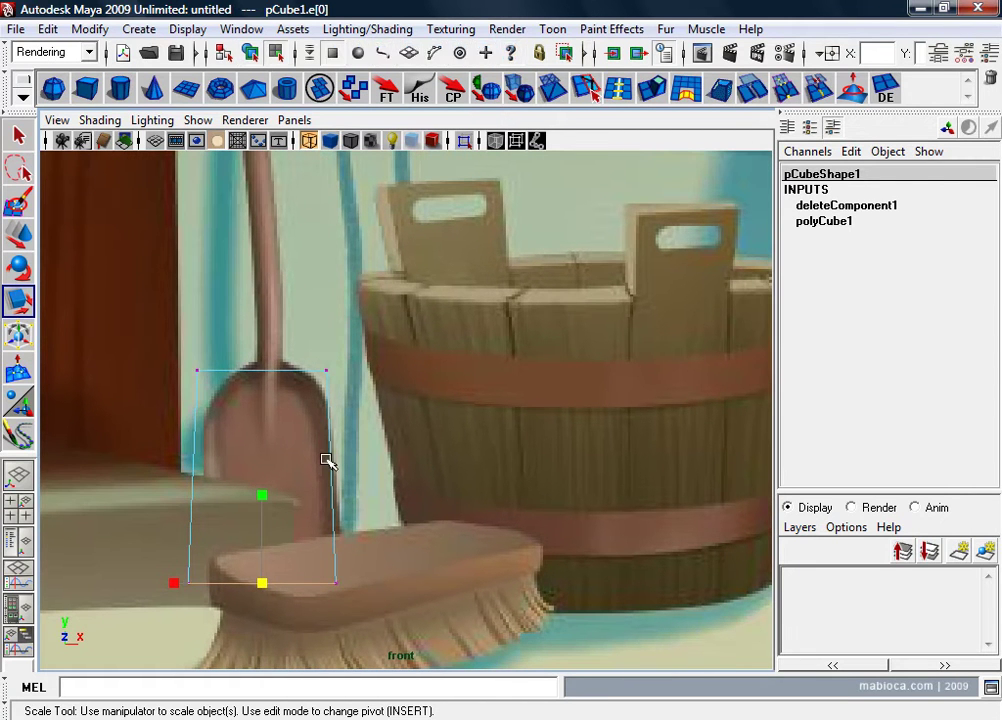
mouse_move(277, 483)
left_mouse_down()
mouse_move(262, 479)
mouse_move(333, 479)
left_mouse_up()
key("w")
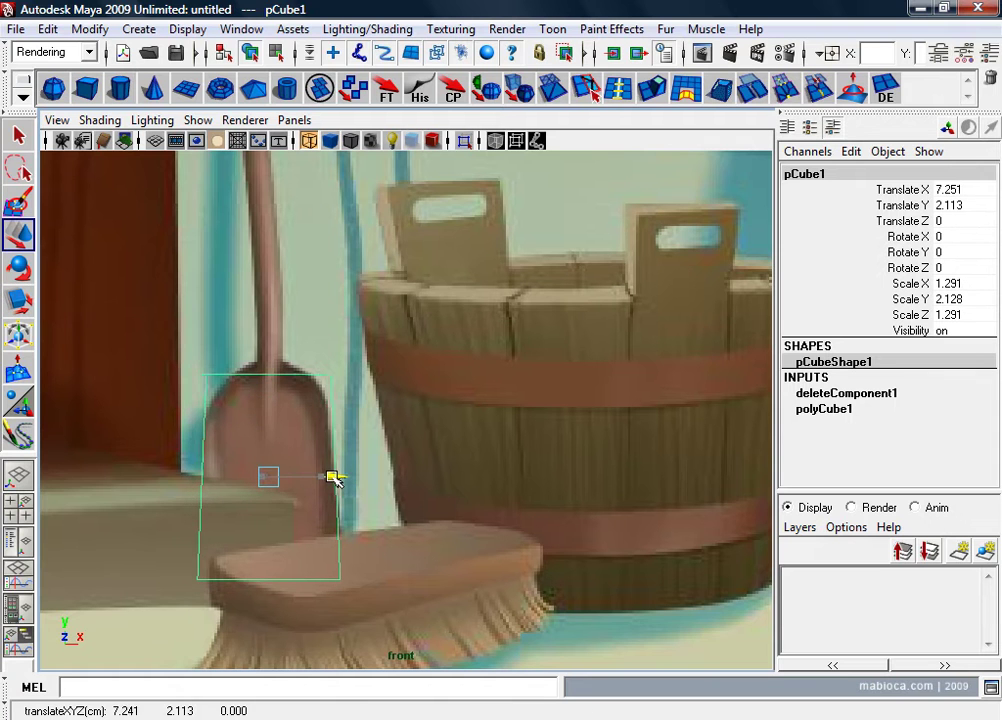
scroll(340, 478, "up", 1)
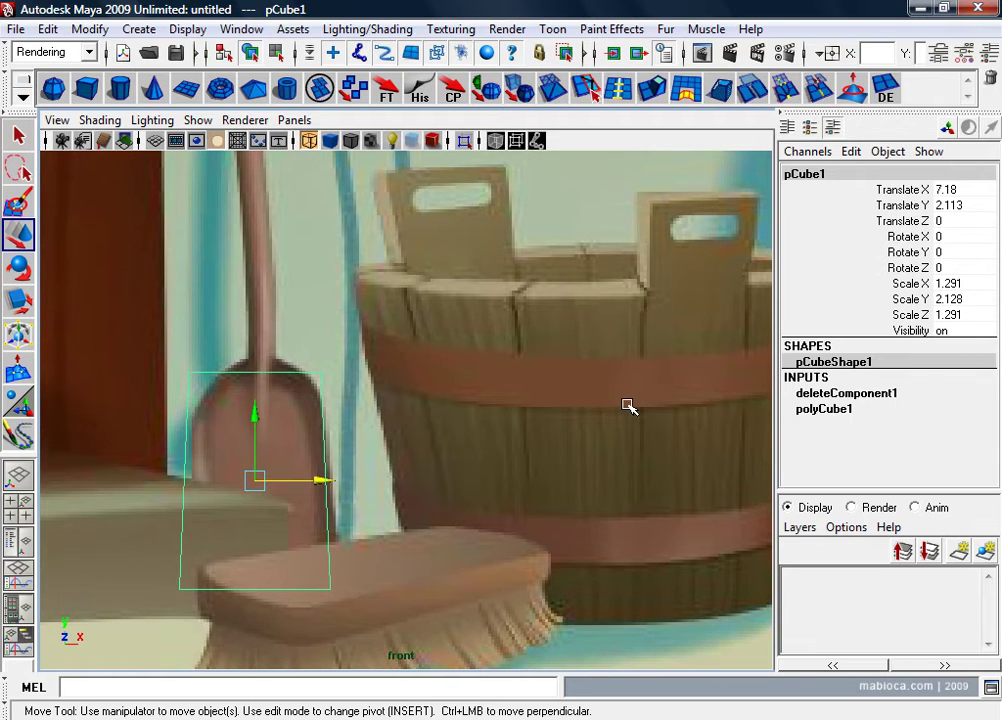
Step: Duplicate the tapered cube as pCube2 and inspect it in perspective before returning to front view
key("ctrl+d")
key("space")
key("space")
left_click_drag(624, 257, 610, 290, "alt")
right_click_drag(610, 290, 590, 320, "alt")
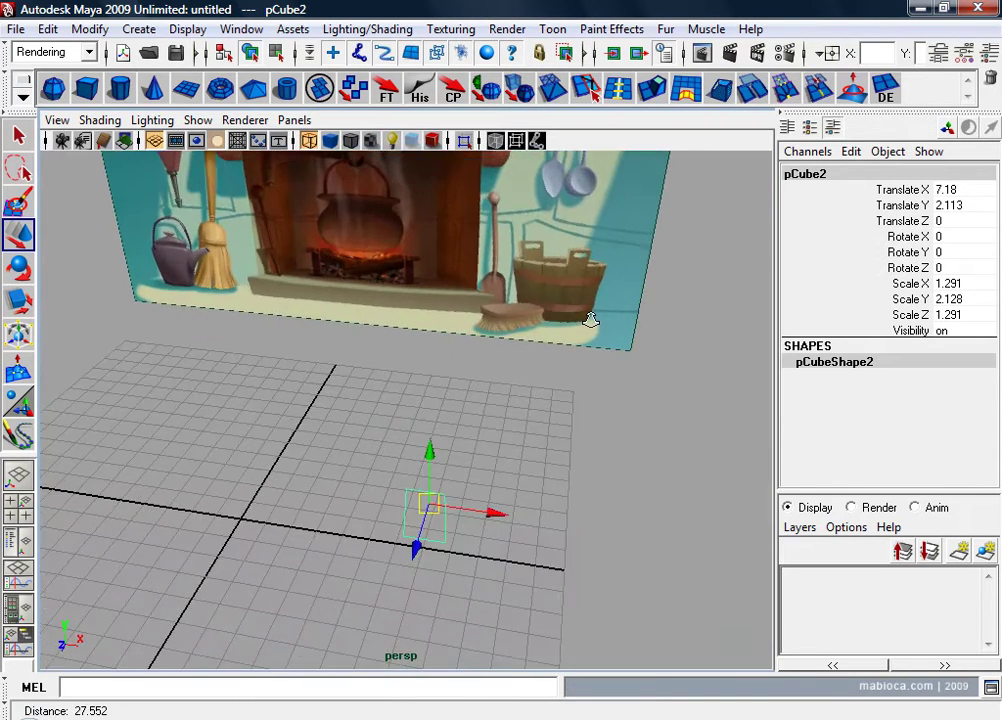
middle_click_drag(590, 320, 497, 447, "alt")
left_click_drag(497, 447, 541, 387, "alt")
middle_click_drag(541, 387, 519, 394, "alt")
left_click_drag(519, 394, 400, 487, "alt")
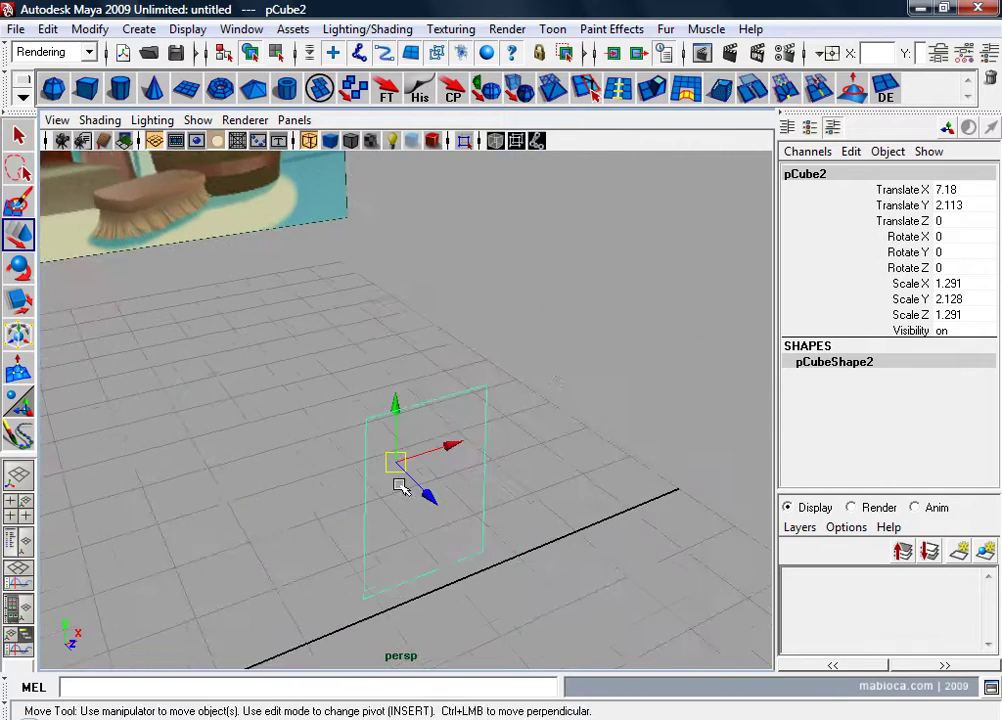
key("space")
key("space")
scroll(271, 532, "up", 1)
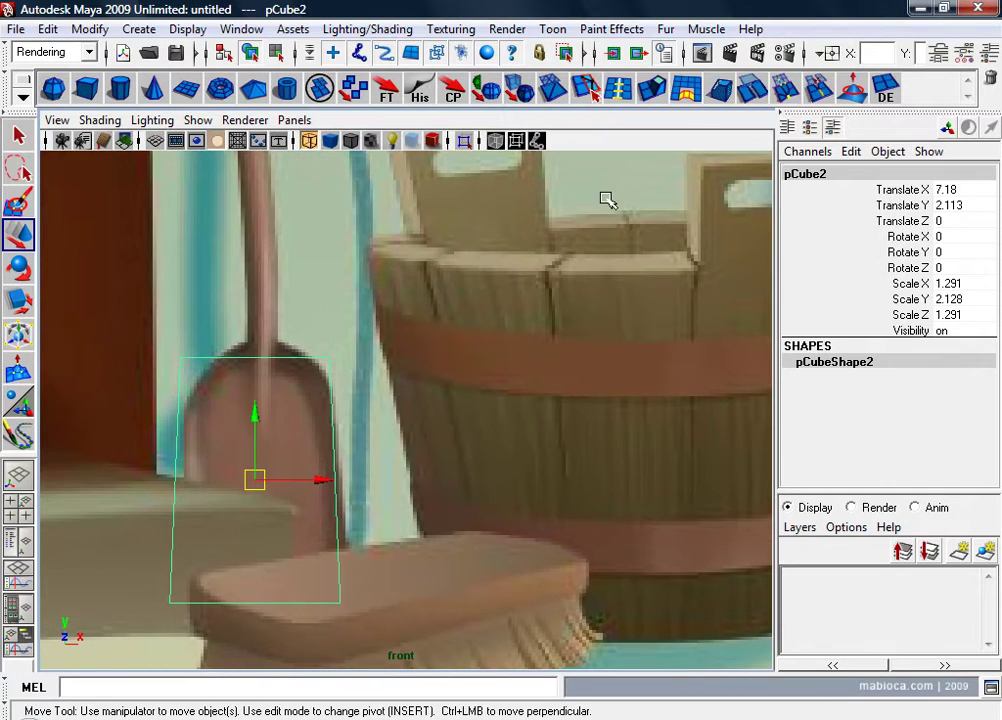
Step: Extrude the selected face into a thin panel, adding polyExtrudeFace1
left_click(653, 90)
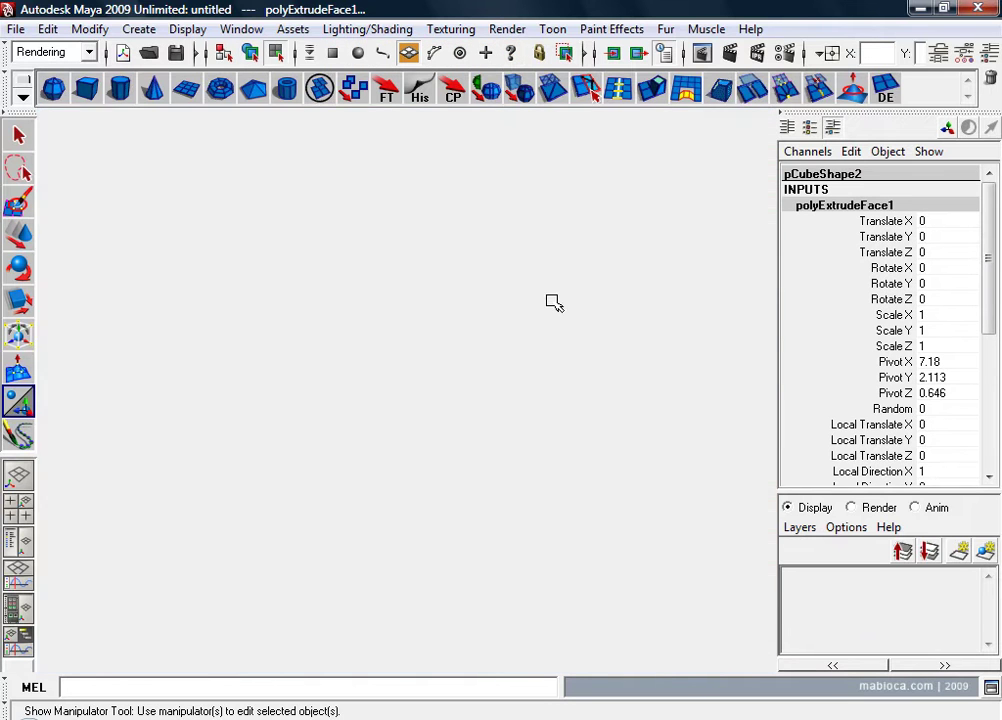
left_click_drag(550, 302, 445, 380, "alt")
middle_click_drag(445, 380, 376, 313, "alt")
left_click_drag(473, 421, 463, 417)
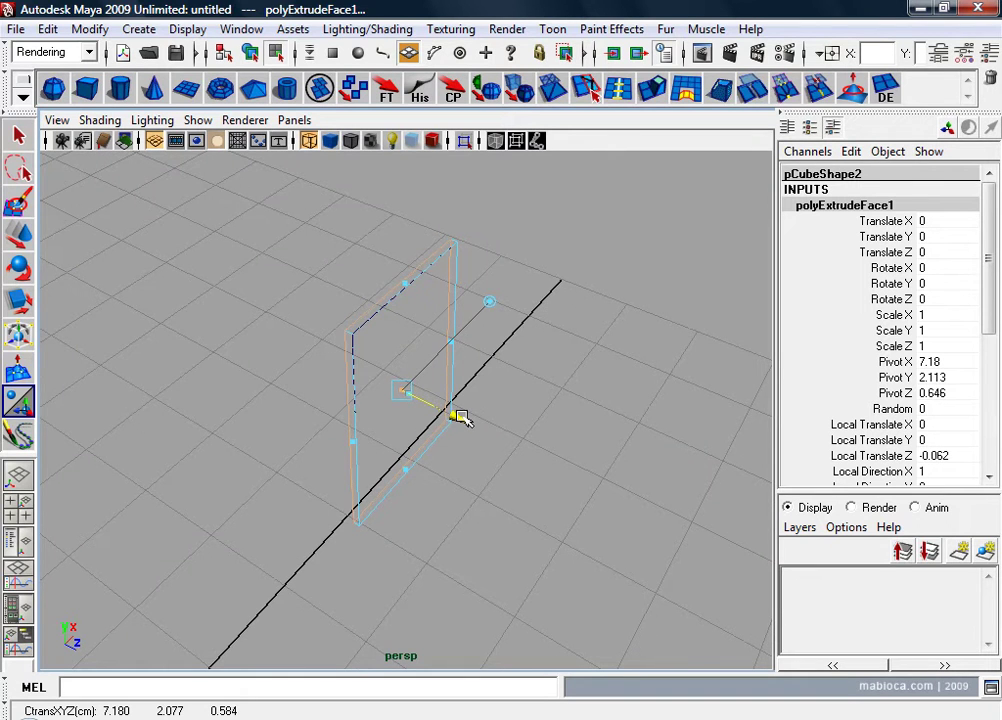
Step: Select the panel pCube2 instead of the overlapping pCube1
left_click_drag(458, 412, 420, 380, "alt")
left_click(420, 351)
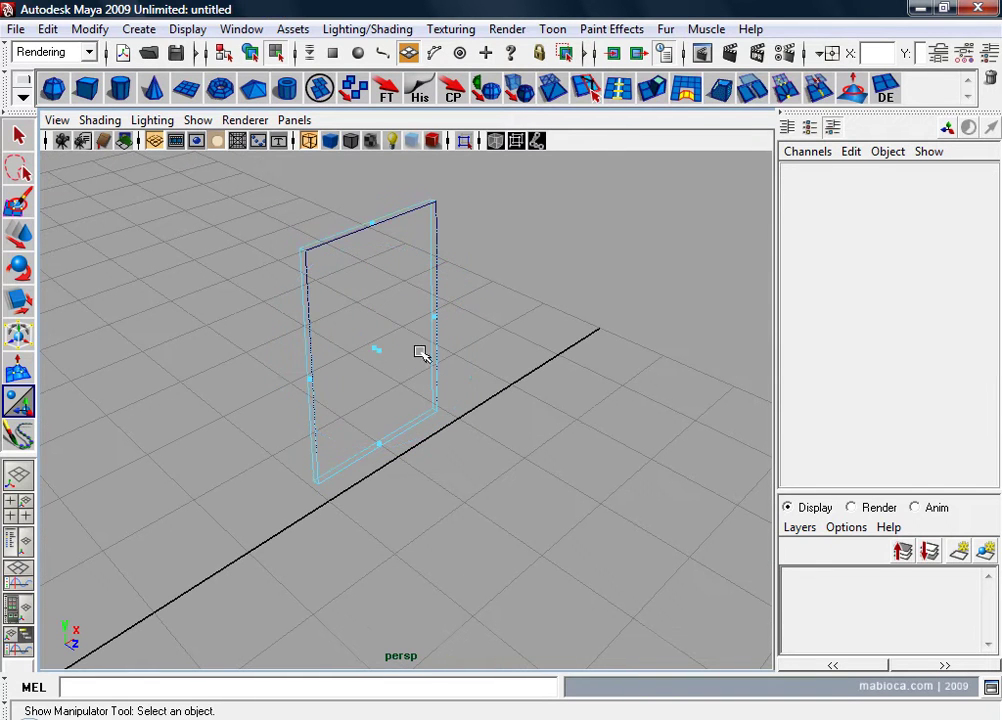
left_click(432, 238)
left_click(303, 262)
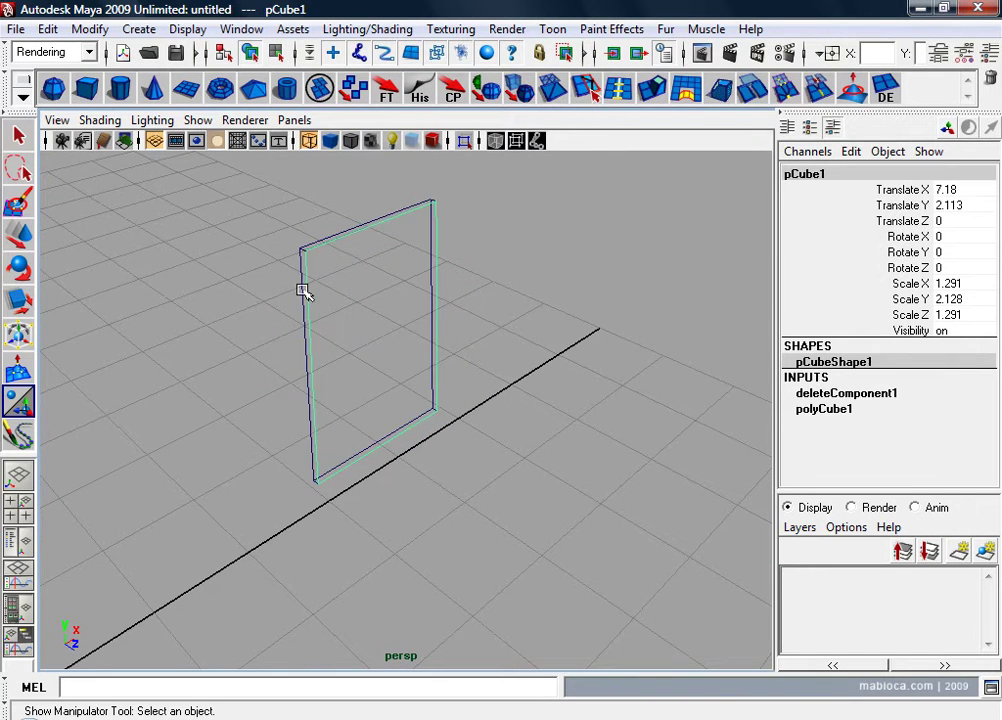
mouse_move(303, 290)
left_mouse_down("alt")
mouse_move(465, 376)
mouse_move(416, 376)
mouse_move(286, 336)
mouse_move(74, 385)
mouse_move(213, 377)
mouse_move(367, 387)
mouse_move(412, 333)
left_mouse_up("alt")
left_click(417, 374)
left_click(417, 374)
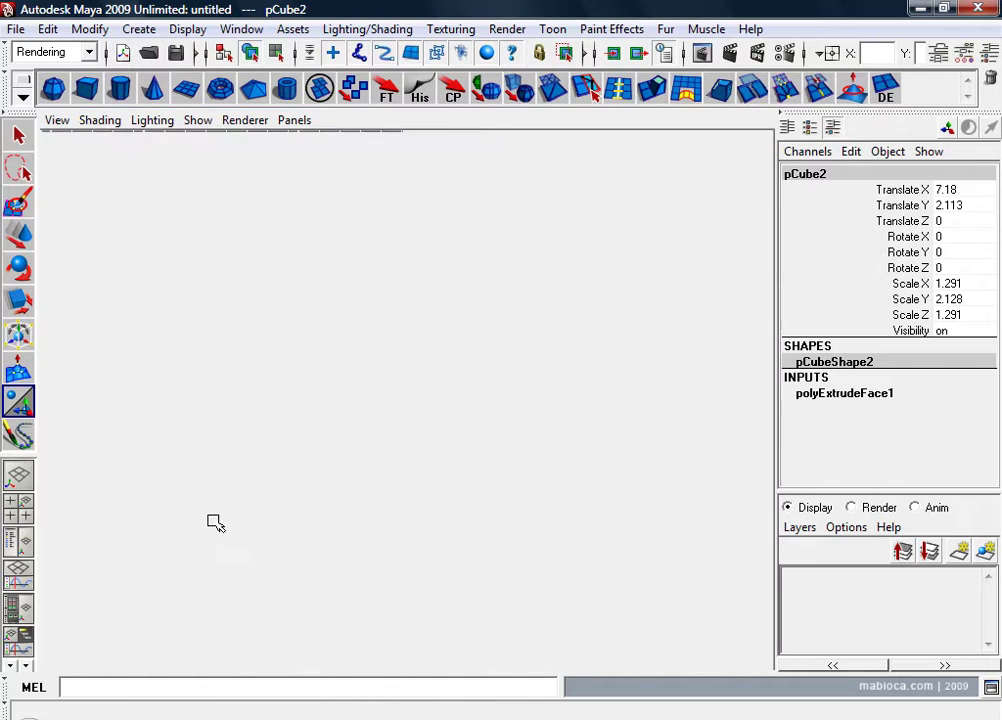
Step: Insert a vertical edge loop down the middle of the panel
key("3")
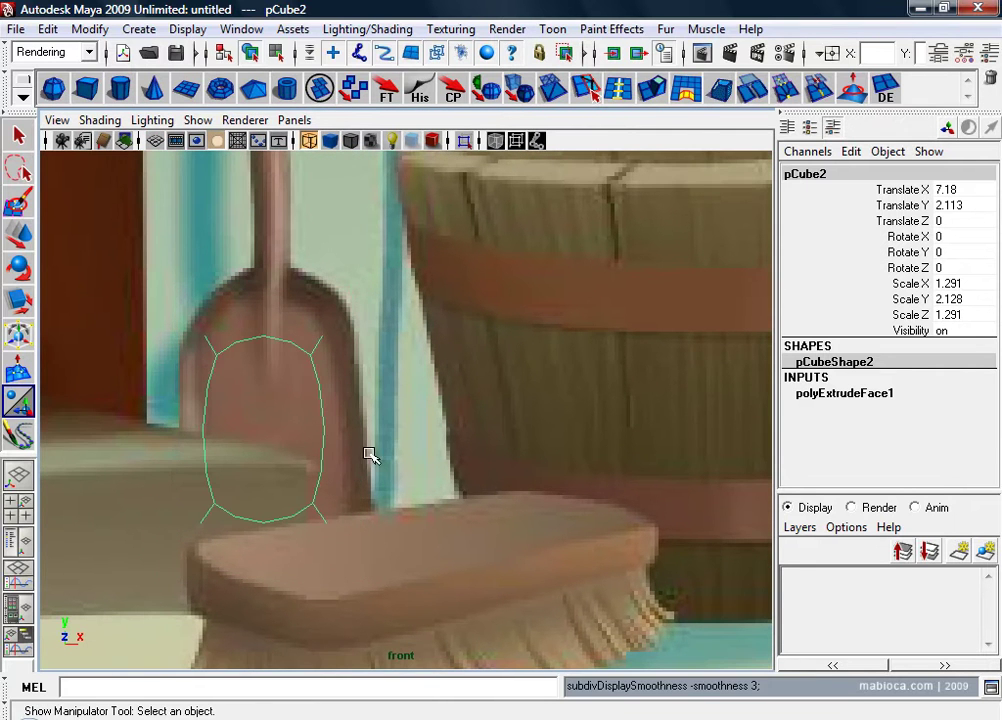
key("1")
right_click_drag(317, 372, 306, 425, "alt")
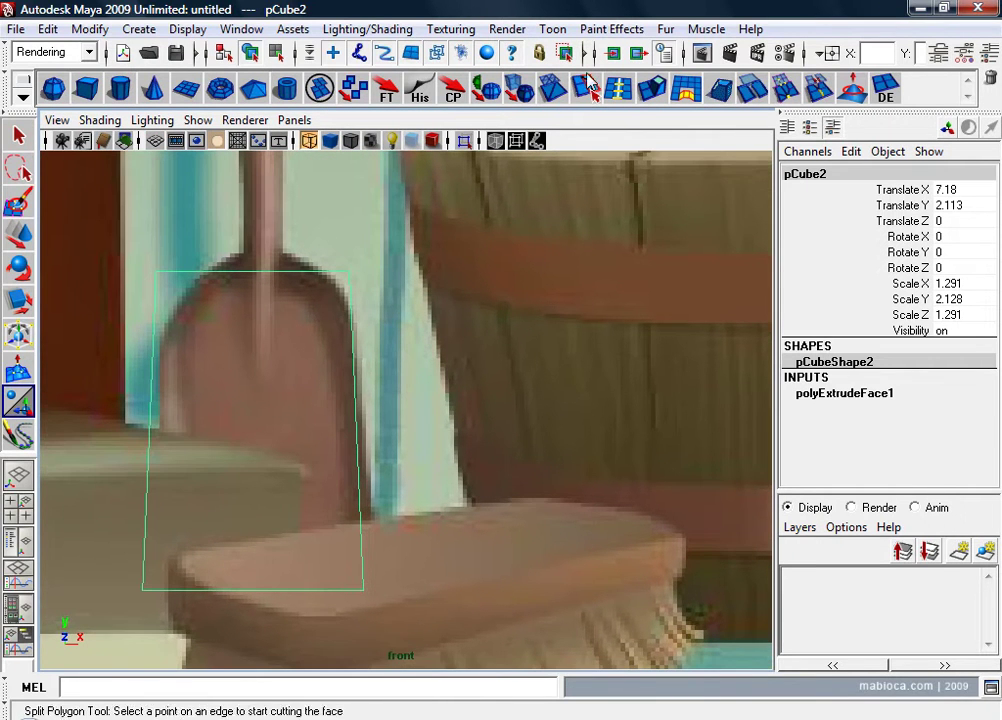
left_click(588, 88)
middle_click_drag(239, 354, 360, 358, "alt")
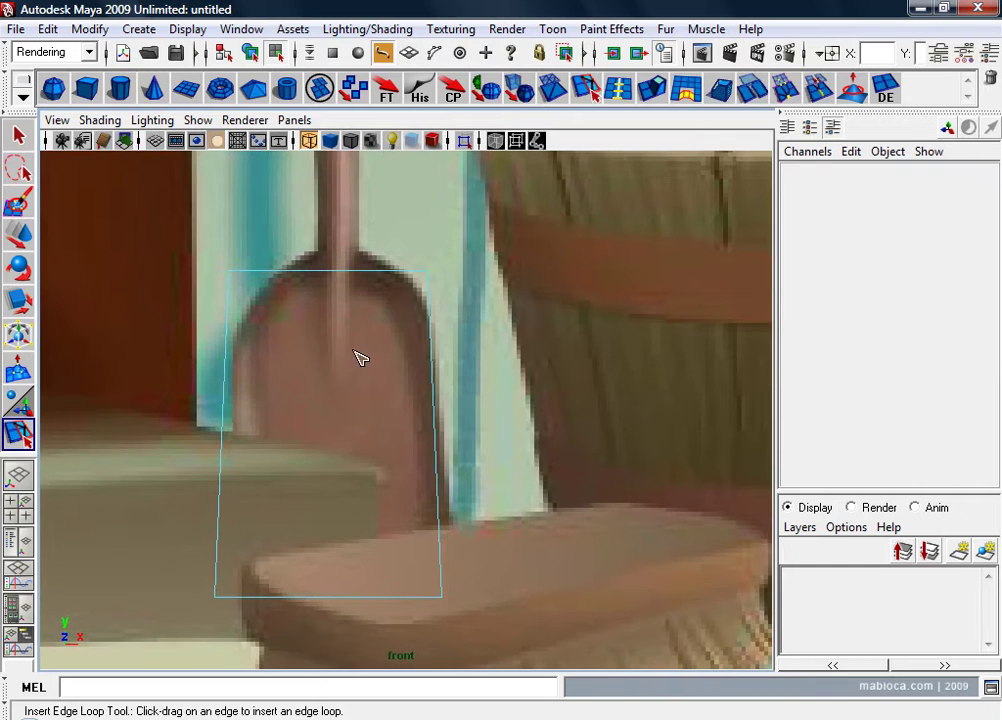
left_click(340, 272)
Step: Raise the panel's top-middle vertex into a peak following the dustpan outline
key("w")
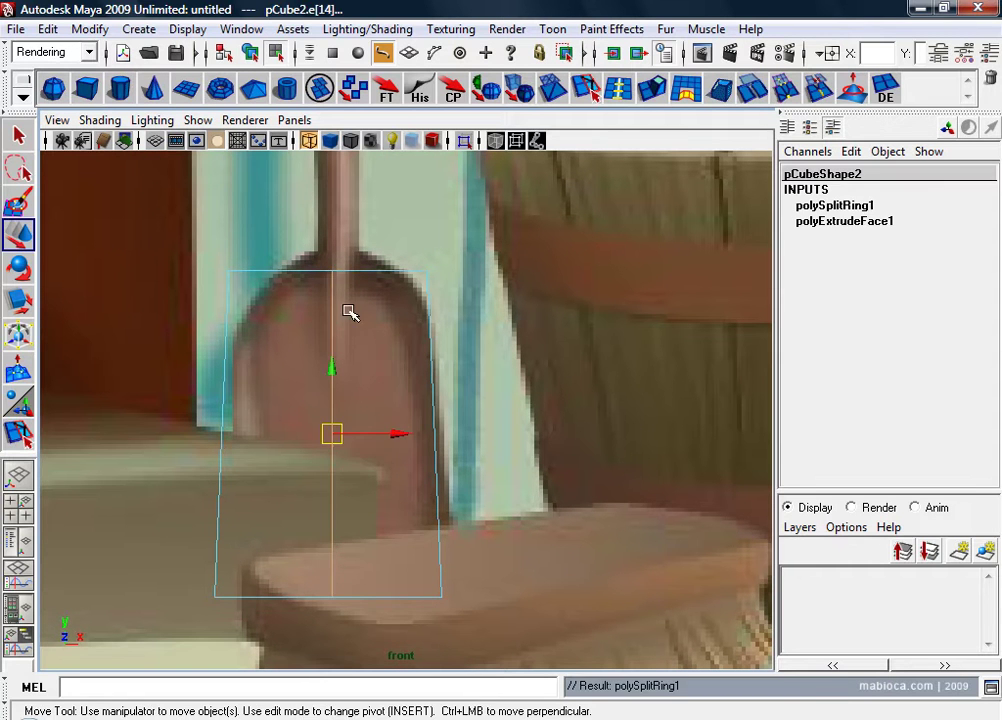
right_click_drag(347, 264, 291, 262)
left_click(331, 271)
left_click_drag(335, 219, 335, 188)
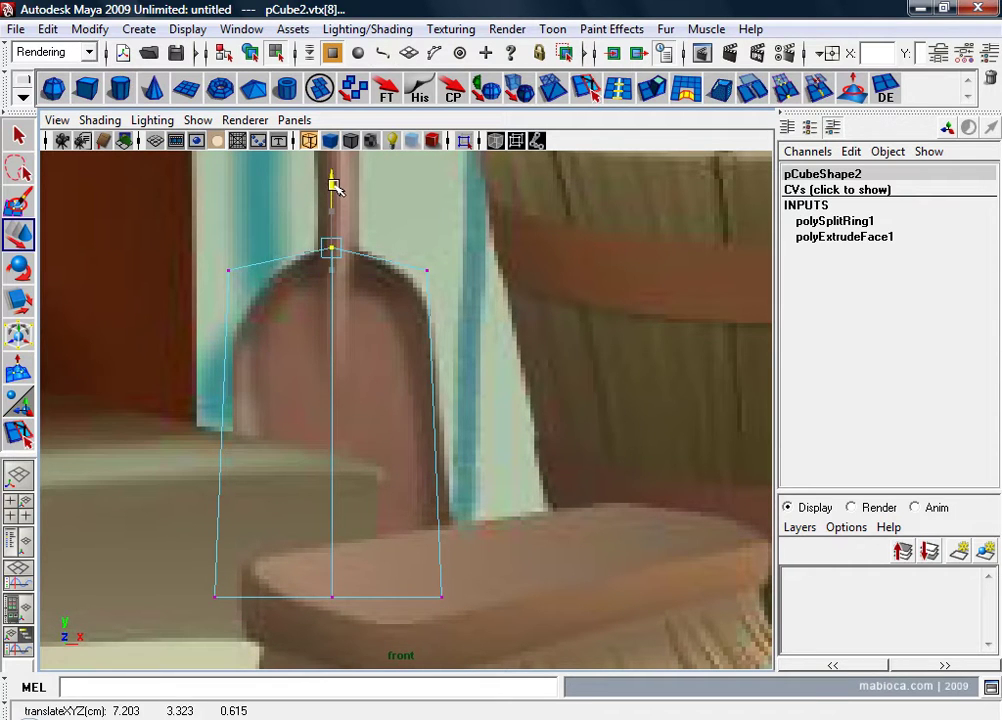
scroll(337, 196, "up", 1)
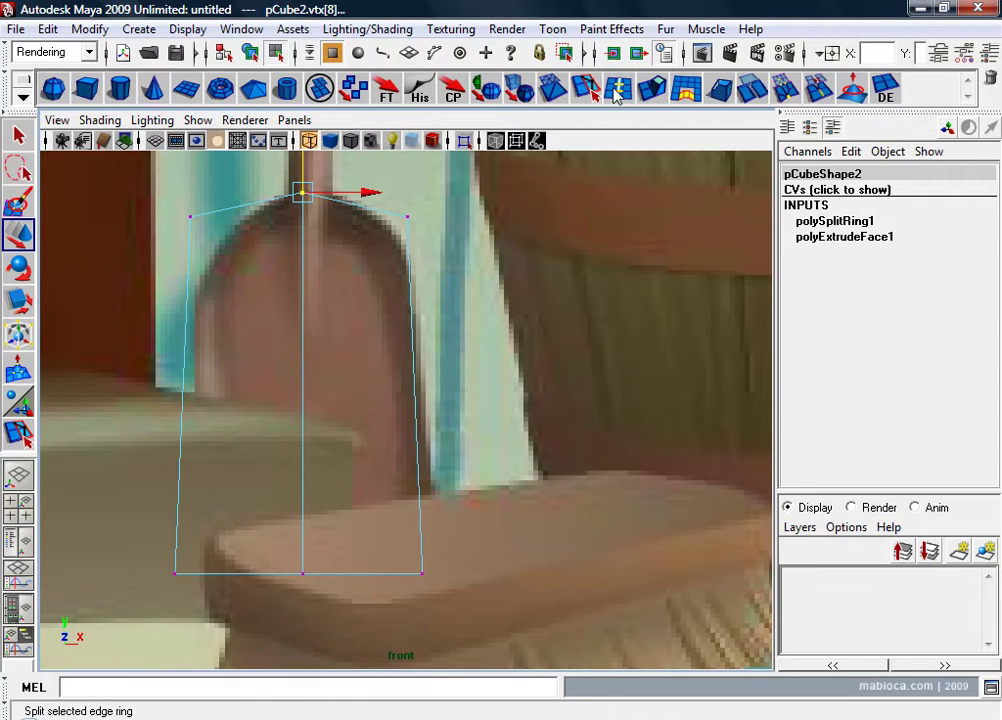
Step: Insert a horizontal edge loop across the panel and widen it in X
left_click(617, 92)
left_click(421, 414)
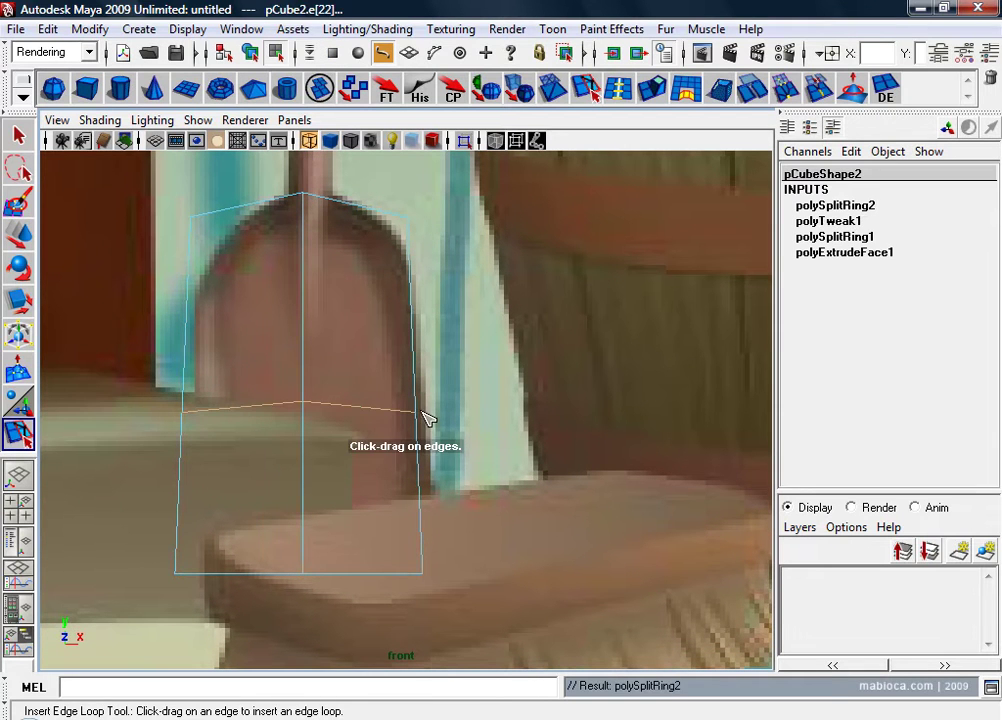
key("r")
left_click_drag(383, 411, 390, 410)
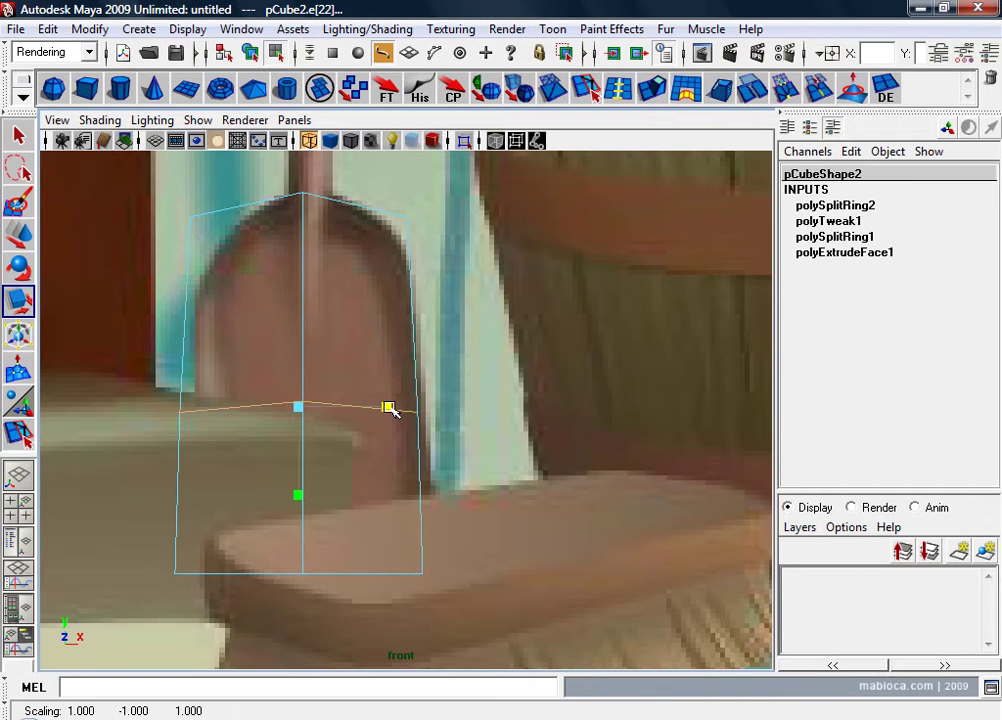
scroll(424, 389, "up", 1)
Step: Select the panel's upper-right, upper-left and lower-left faces
right_click_drag(387, 272, 382, 305)
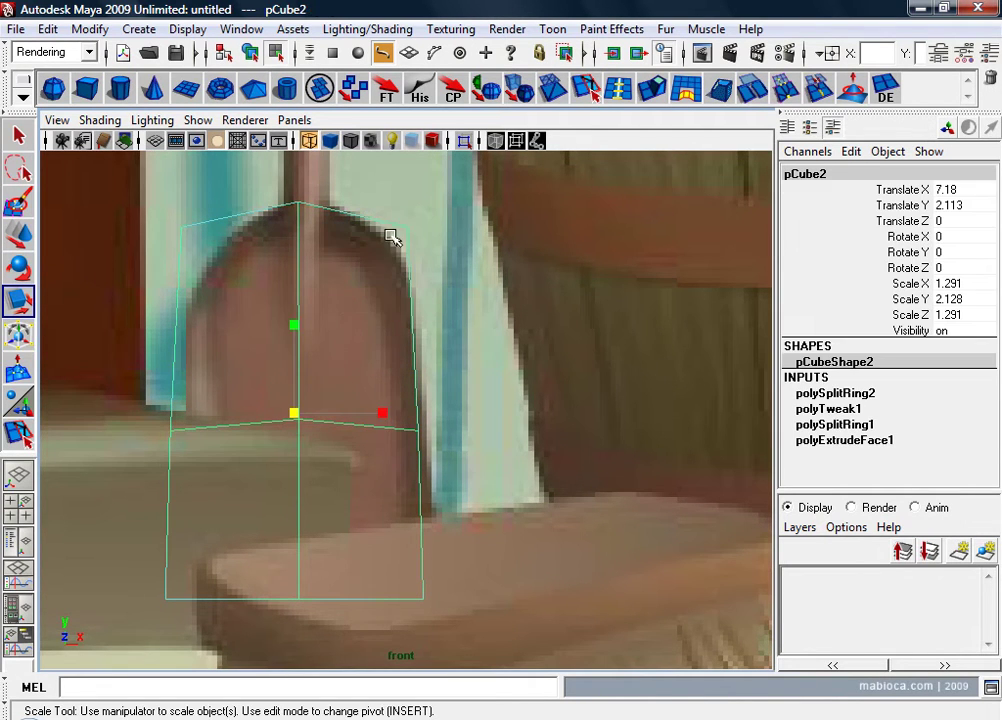
right_click_drag(391, 237, 428, 263)
key("space")
key("space")
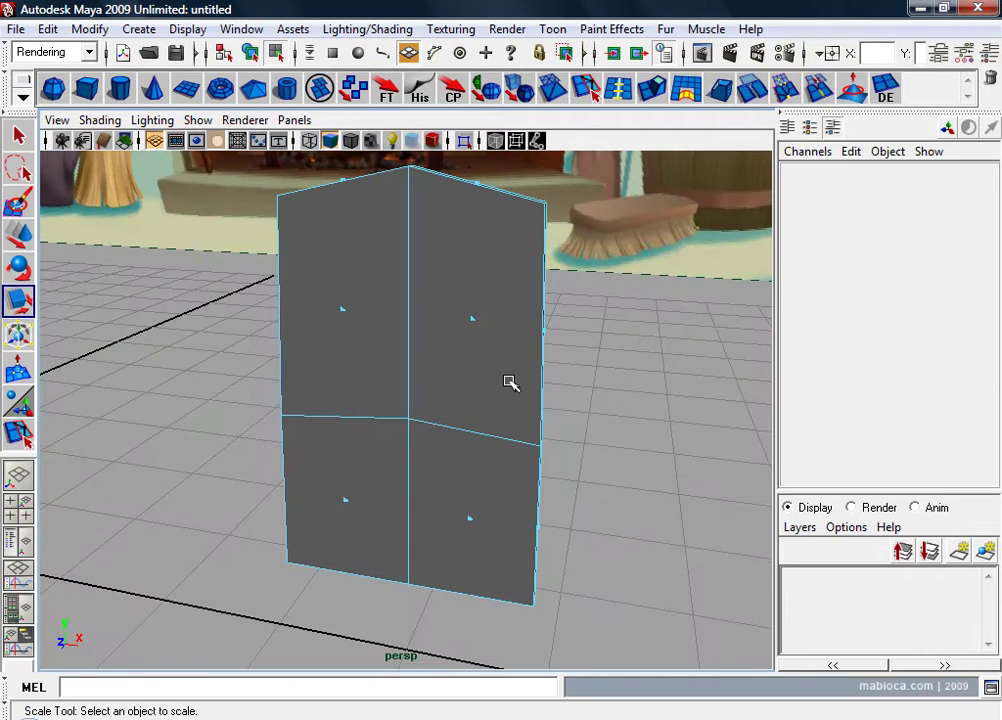
left_click(475, 319)
left_click(347, 310, "shift")
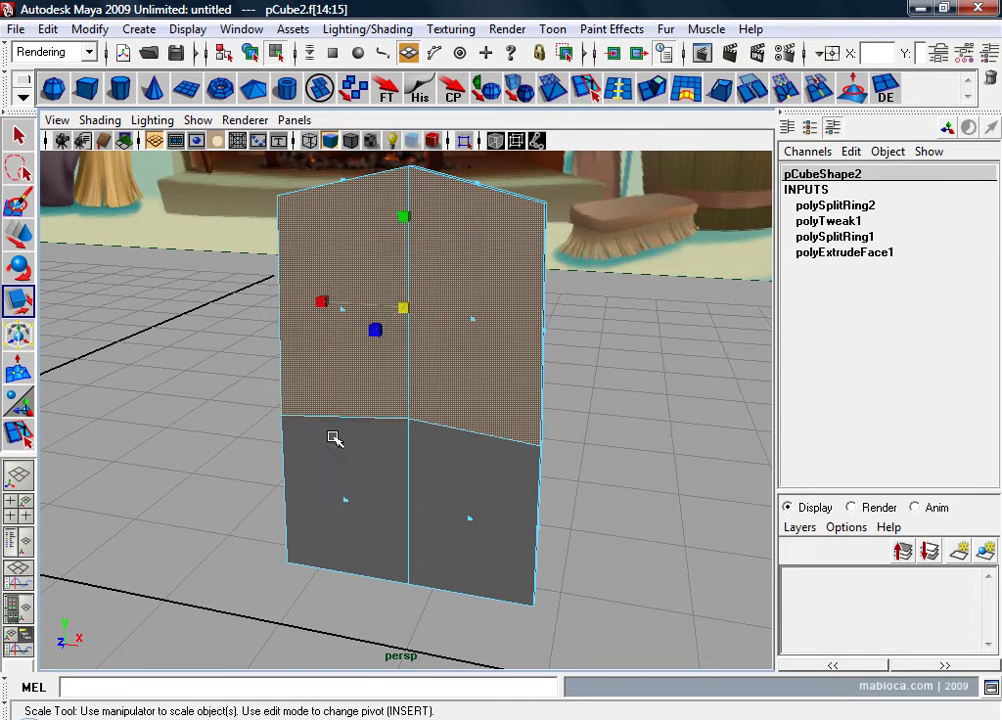
left_click(349, 499, "shift")
Step: Extrude all four panel faces and scale them inward to leave a border
left_click(471, 520, "shift")
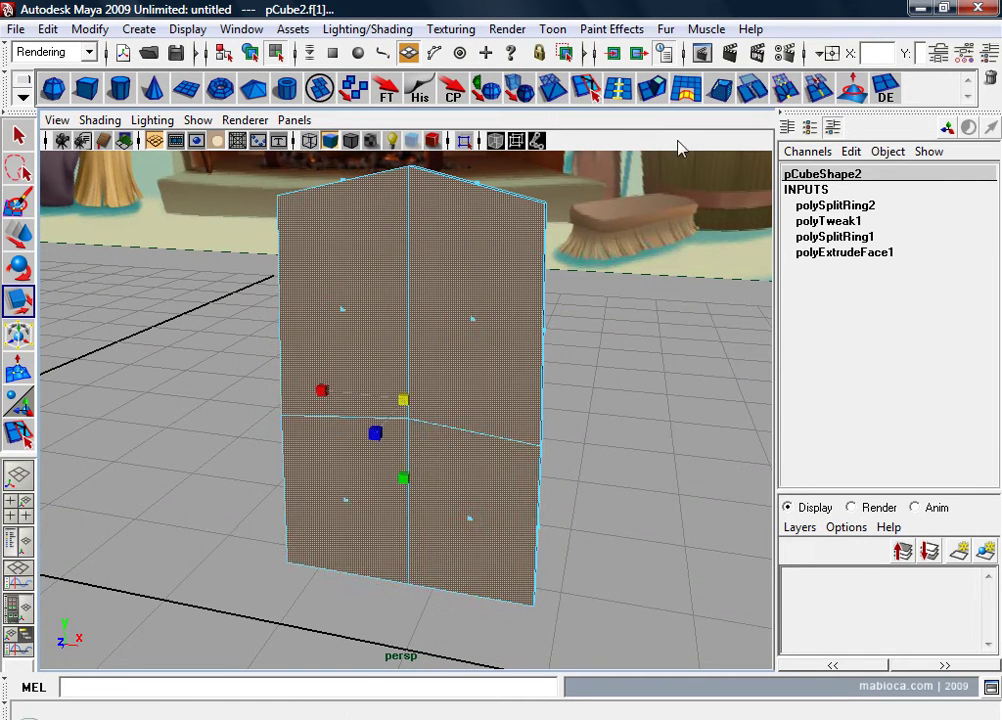
key("ctrl+e")
left_click_drag(500, 250, 560, 252, "alt")
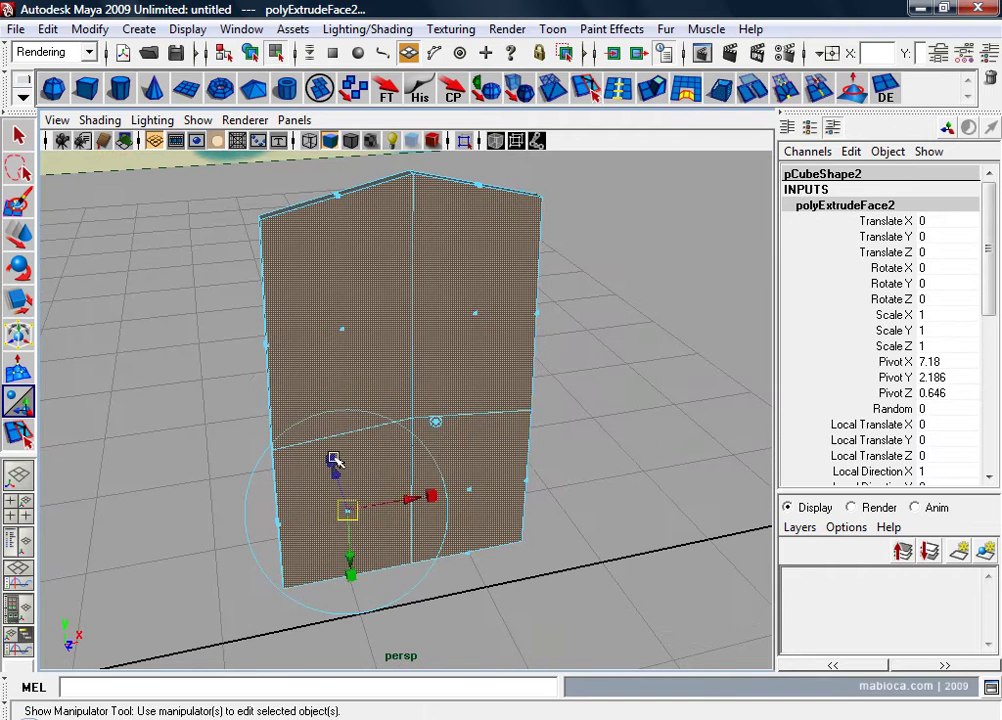
mouse_move(335, 460)
left_mouse_down()
mouse_move(347, 508)
mouse_move(282, 468)
mouse_move(324, 474)
left_mouse_up()
left_click(428, 515)
left_click_drag(425, 514, 526, 503)
Step: Select the panel's left side face and its top strip face
key("space")
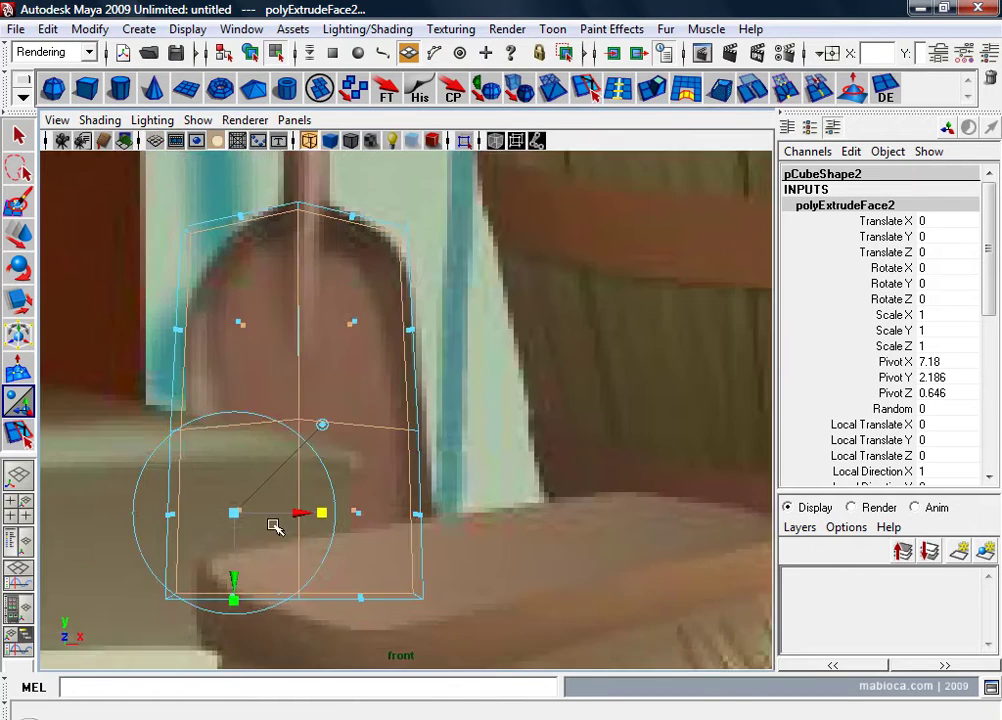
right_click_drag(273, 525, 350, 510, "alt")
middle_click_drag(350, 510, 375, 477, "alt")
key("w")
key("space")
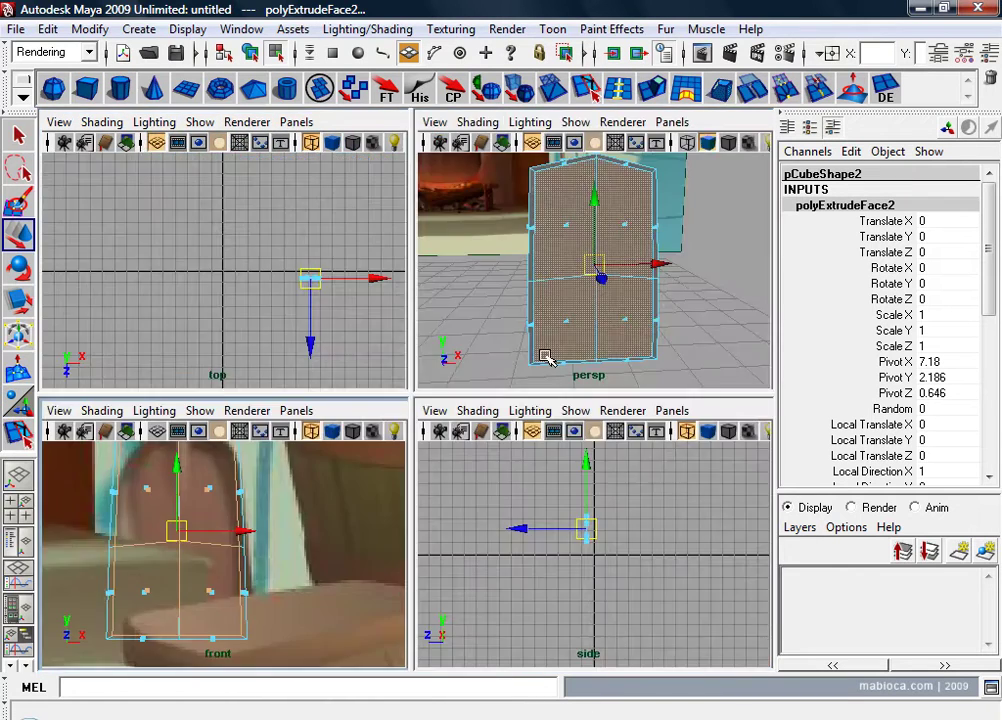
key("space")
right_click_drag(445, 409, 472, 432, "alt")
mouse_move(472, 432)
left_mouse_down("alt")
mouse_move(416, 394)
mouse_move(512, 362)
mouse_move(438, 398)
mouse_move(261, 405)
left_mouse_up("alt")
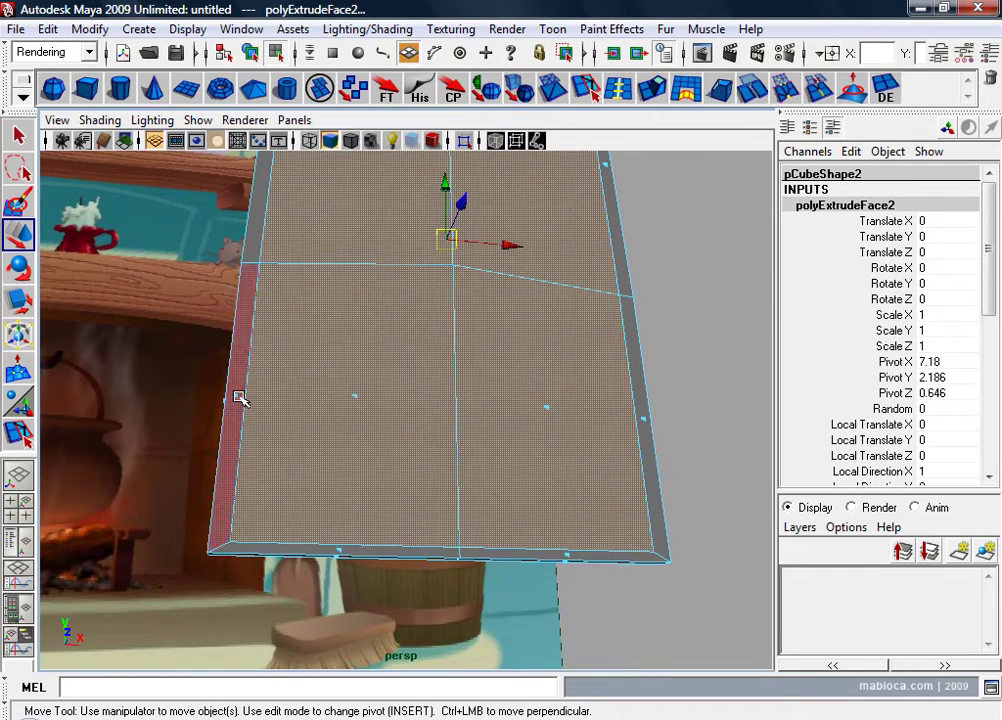
left_click(240, 398)
mouse_move(240, 398)
right_mouse_down("alt")
mouse_move(295, 470)
mouse_move(292, 298)
right_mouse_up("alt")
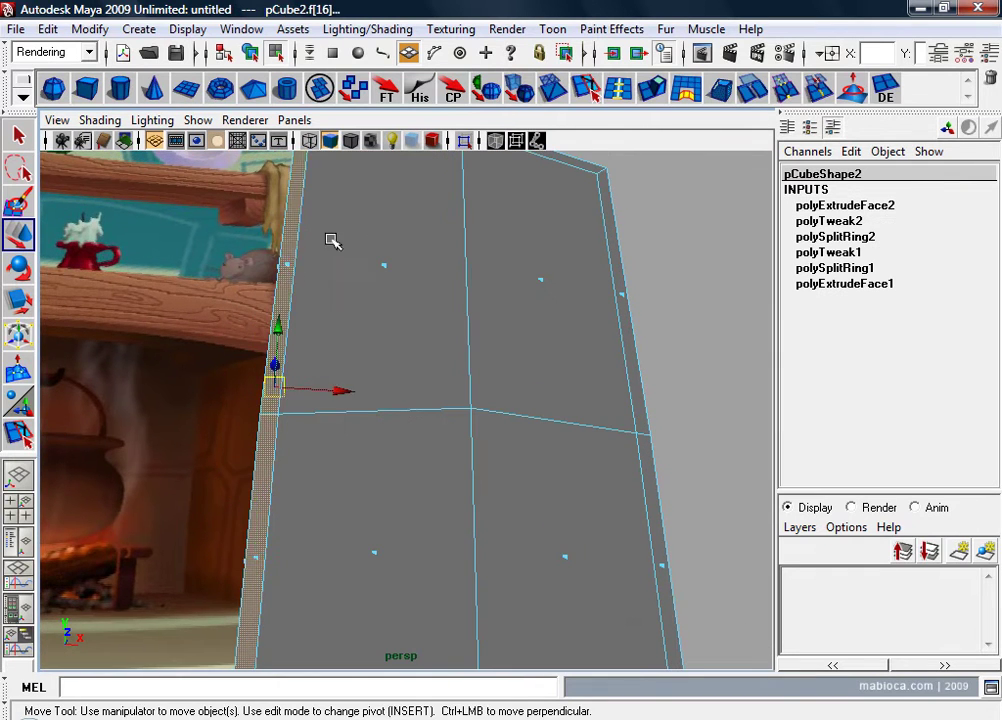
right_click_drag(331, 239, 285, 302, "alt")
left_click(341, 296, "shift")
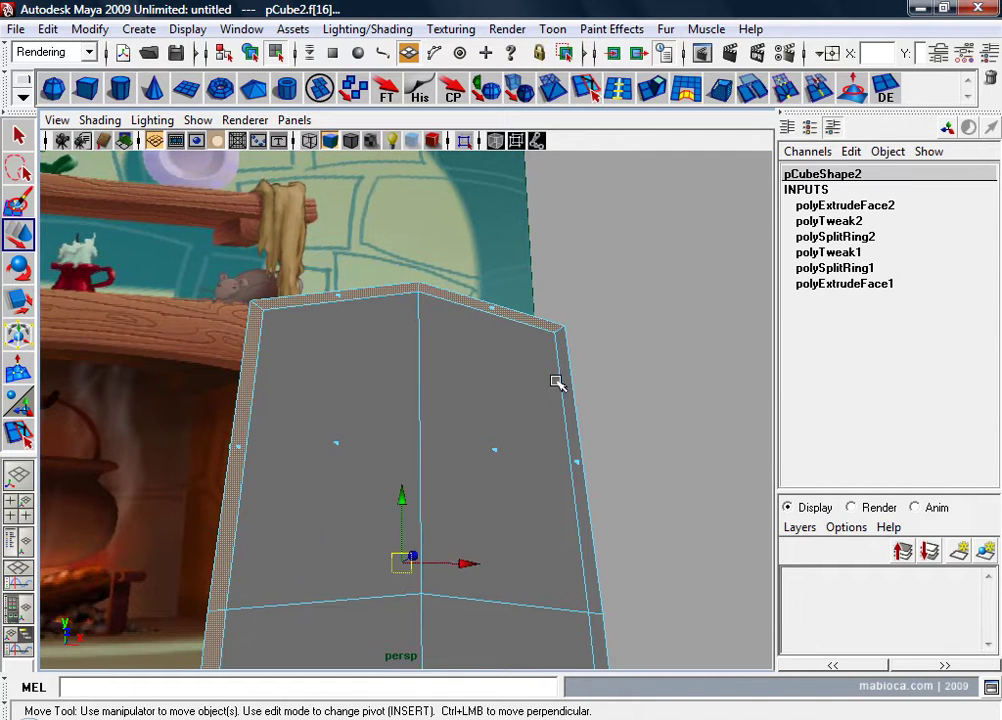
Step: Orbit around the extruded panel to inspect it from the front
mouse_move(577, 468)
left_mouse_down("alt")
mouse_move(537, 526)
mouse_move(586, 514)
mouse_move(521, 519)
mouse_move(605, 483)
mouse_move(572, 306)
left_mouse_up("alt")
right_click_drag(595, 537, 555, 528, "alt")
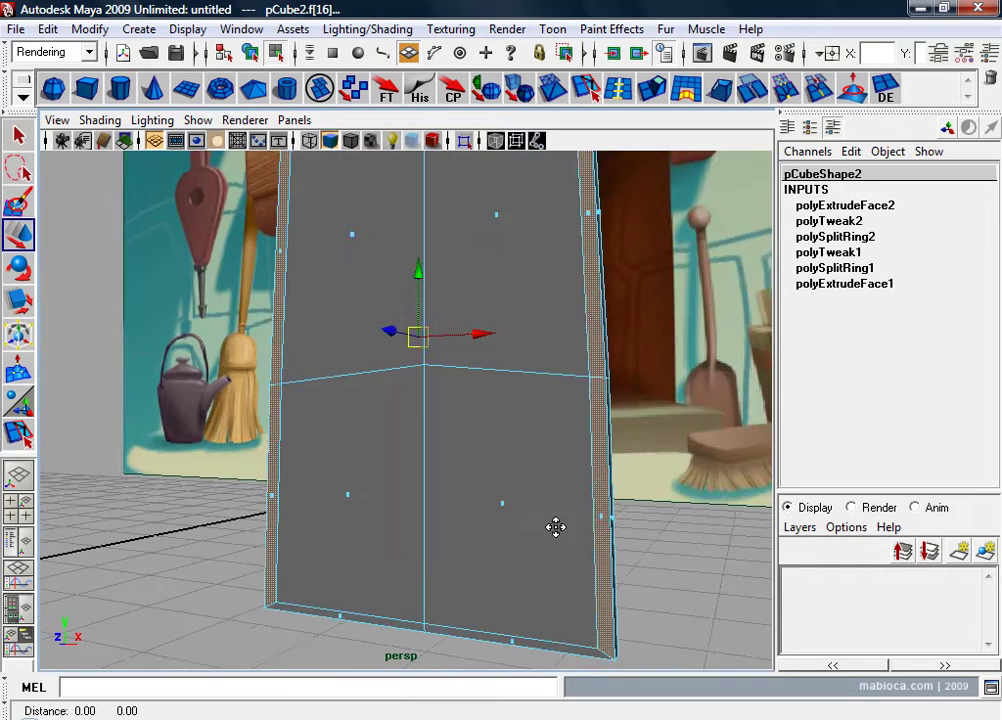
left_click_drag(555, 528, 543, 508, "alt")
right_click_drag(543, 508, 521, 481, "alt")
key("space")
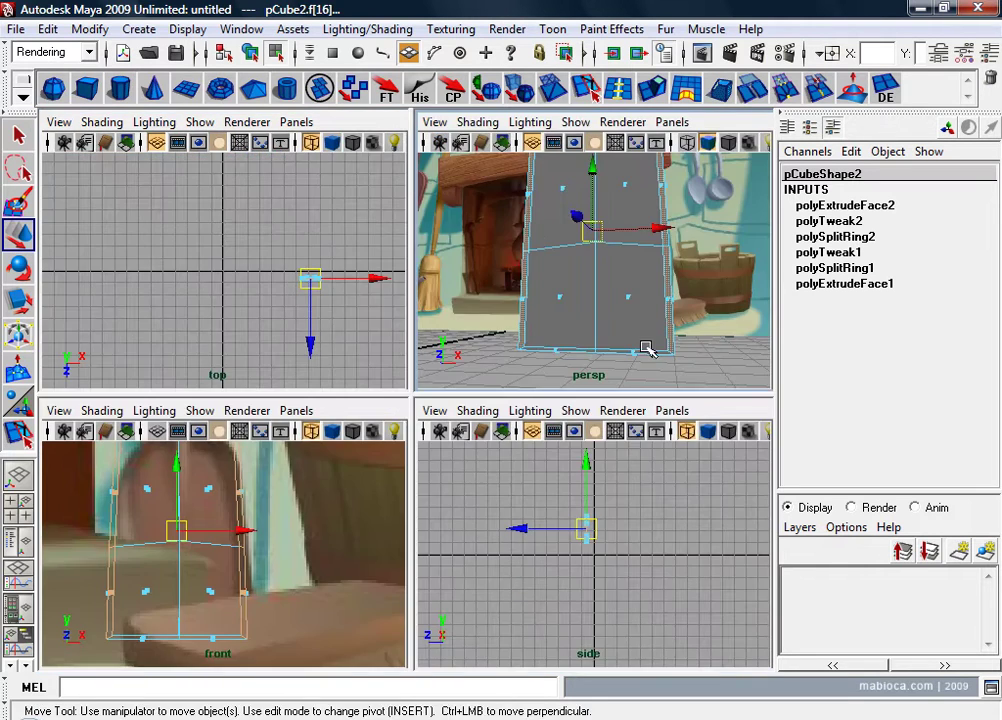
key("space")
mouse_move(535, 369)
left_mouse_down("alt")
mouse_move(537, 430)
mouse_move(577, 550)
left_mouse_up("alt")
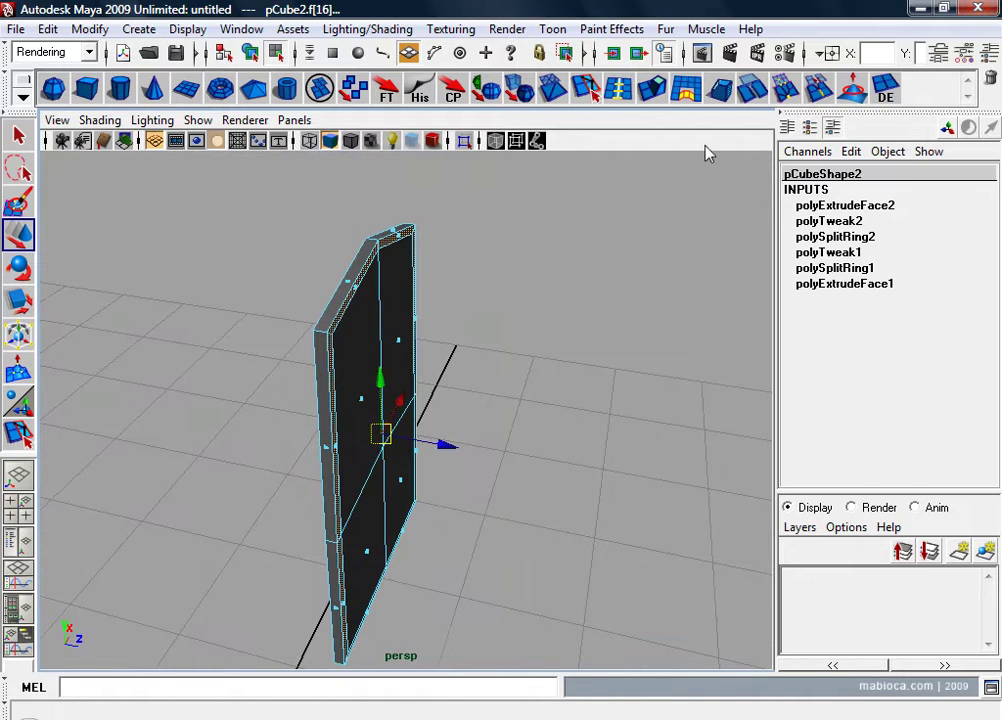
Step: Extrude the selected side faces and pull them outward into a rim
left_click(655, 90)
left_click_drag(445, 445, 500, 452)
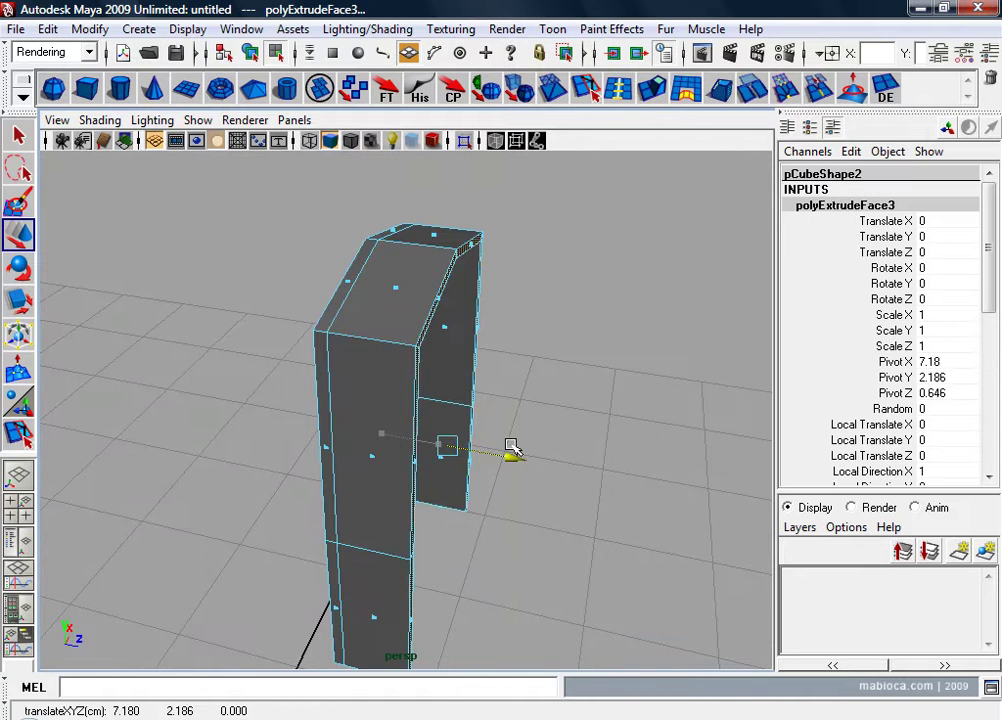
key("space")
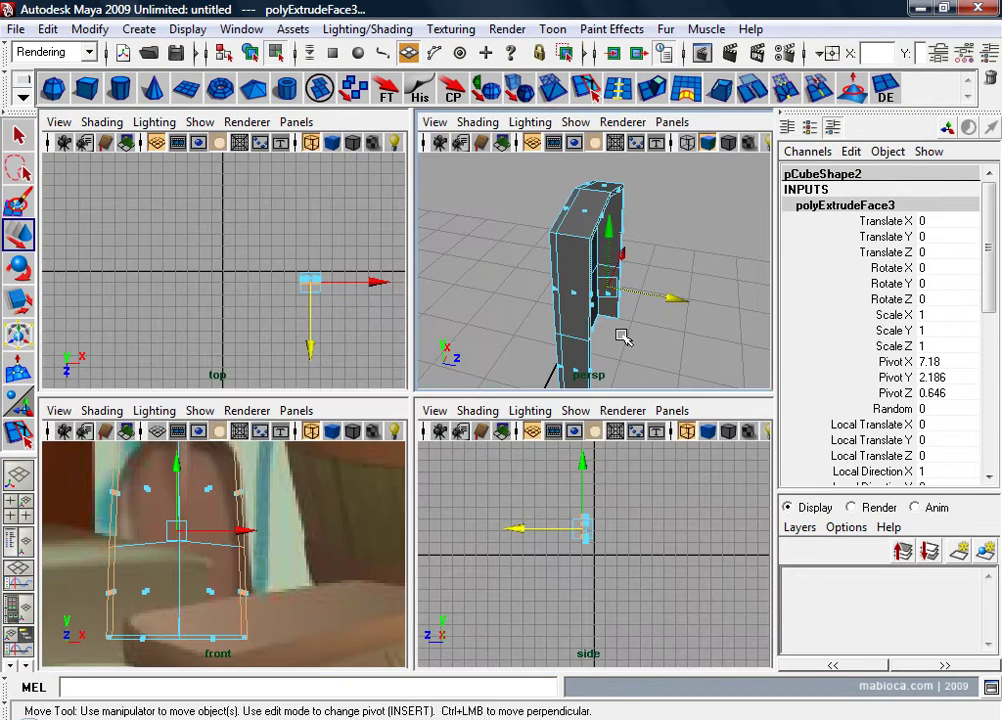
key("space")
mouse_move(622, 336)
left_mouse_down("alt")
mouse_move(401, 375)
mouse_move(166, 360)
left_mouse_up("alt")
right_click_drag(166, 360, 358, 429, "alt")
left_click_drag(358, 429, 608, 365, "alt")
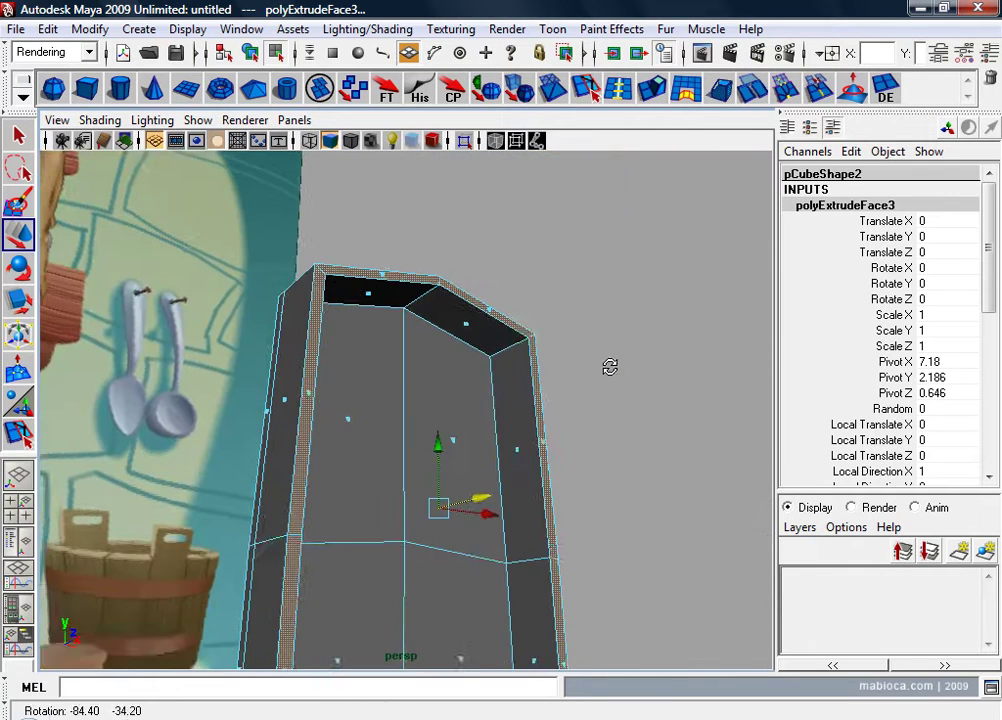
Step: Pivot the extruded top section at its top vertex, tilt it backward, and shift it along X
key("e")
key("Insert")
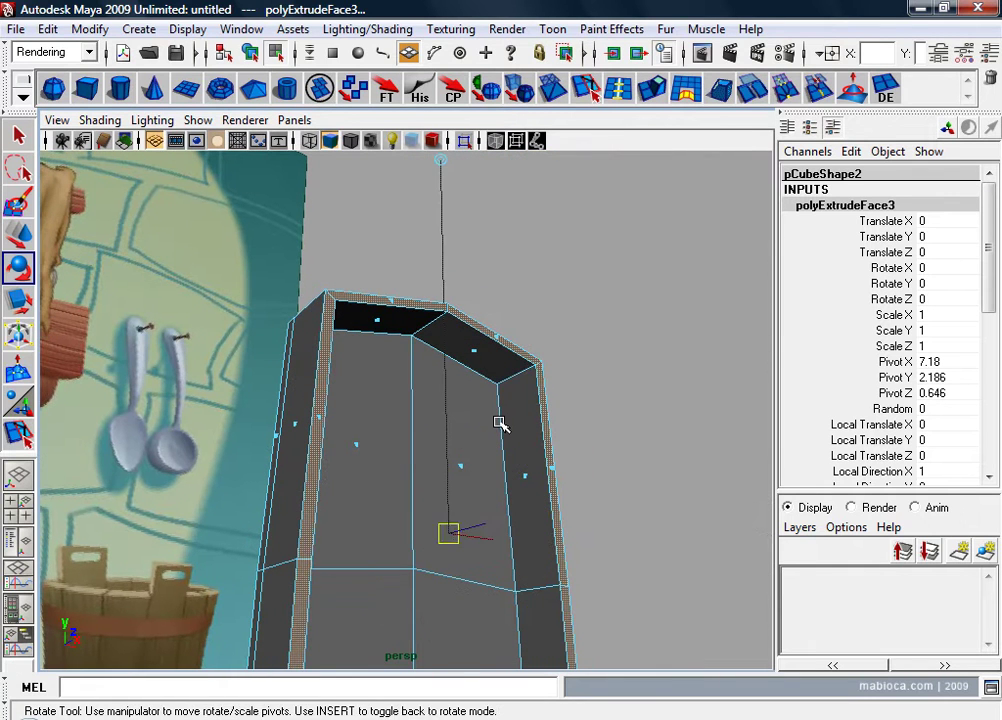
left_click_drag(451, 307, 447, 297)
key("Insert")
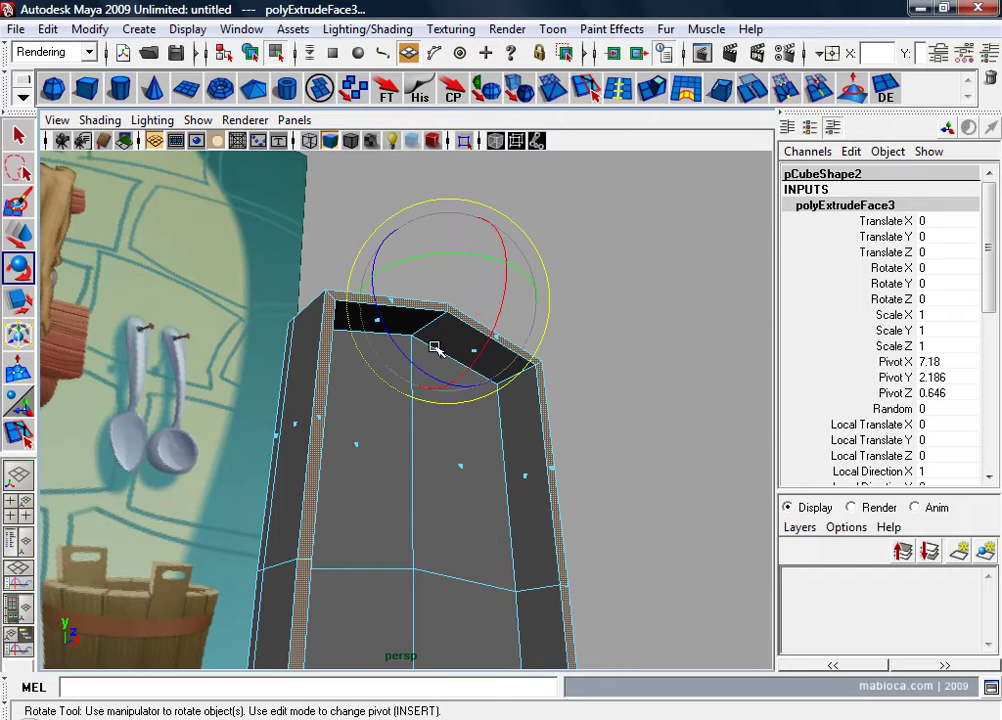
left_click_drag(436, 347, 477, 392, "alt")
mouse_move(477, 392)
right_mouse_down("alt")
mouse_move(465, 433)
mouse_move(409, 360)
right_mouse_up("alt")
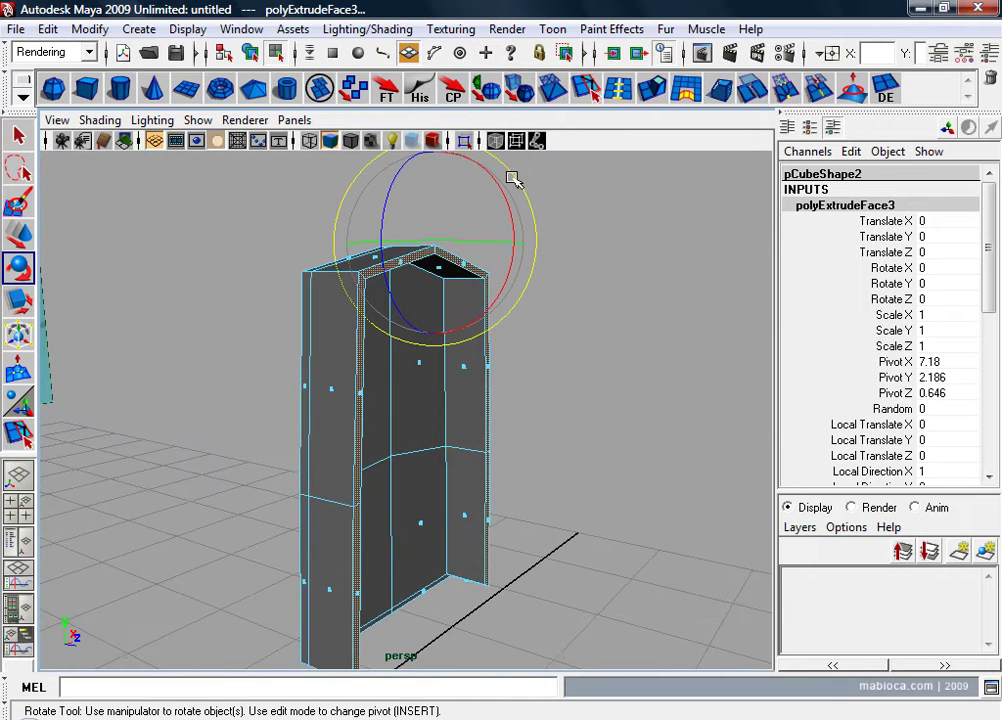
mouse_move(500, 185)
left_mouse_down()
mouse_move(508, 194)
mouse_move(514, 172)
mouse_move(512, 197)
mouse_move(579, 208)
mouse_move(505, 263)
left_mouse_up()
key("w")
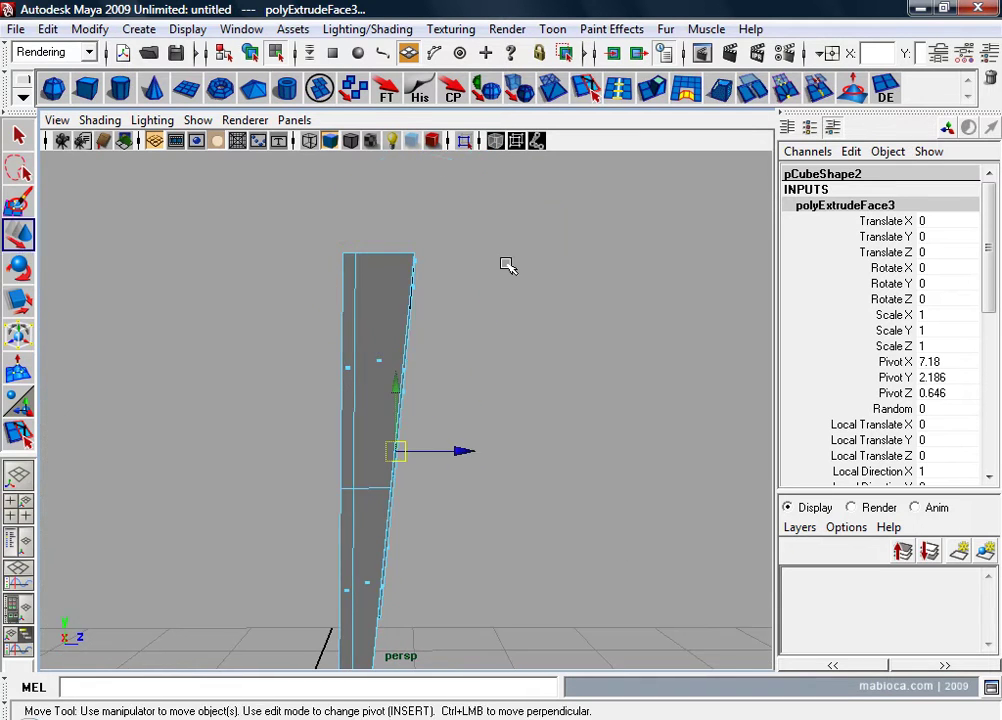
mouse_move(464, 450)
left_mouse_down()
mouse_move(324, 465)
mouse_move(483, 400)
mouse_move(287, 370)
left_mouse_up()
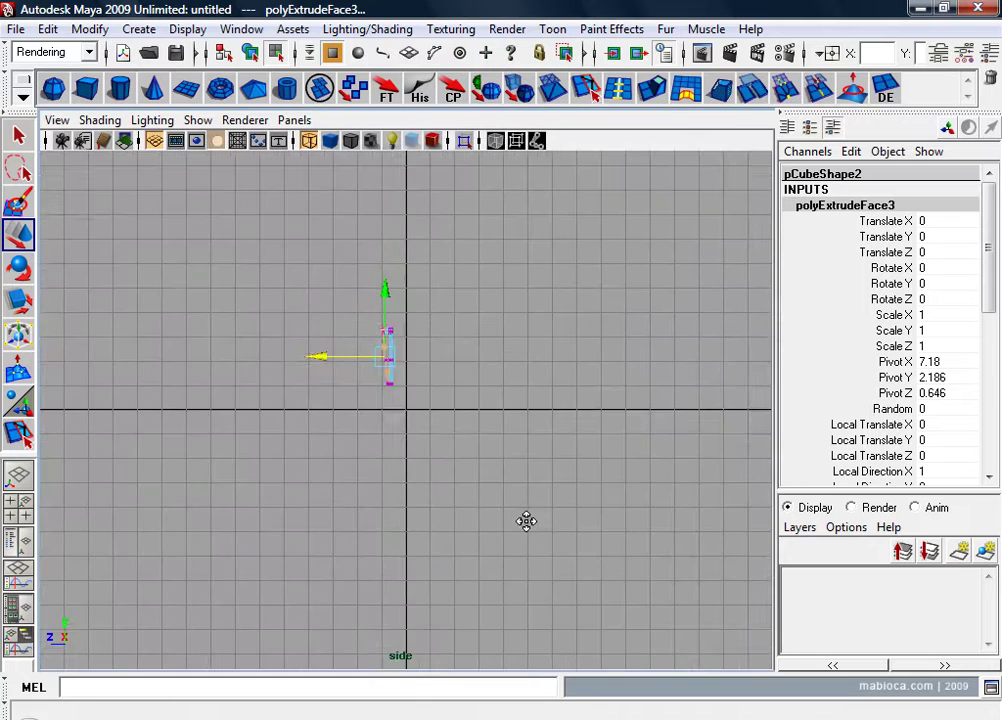
Step: Zoom the side view and drag the bottom corner vertices outward
scroll(389, 353, "up", 3)
scroll(367, 374, "up", 2)
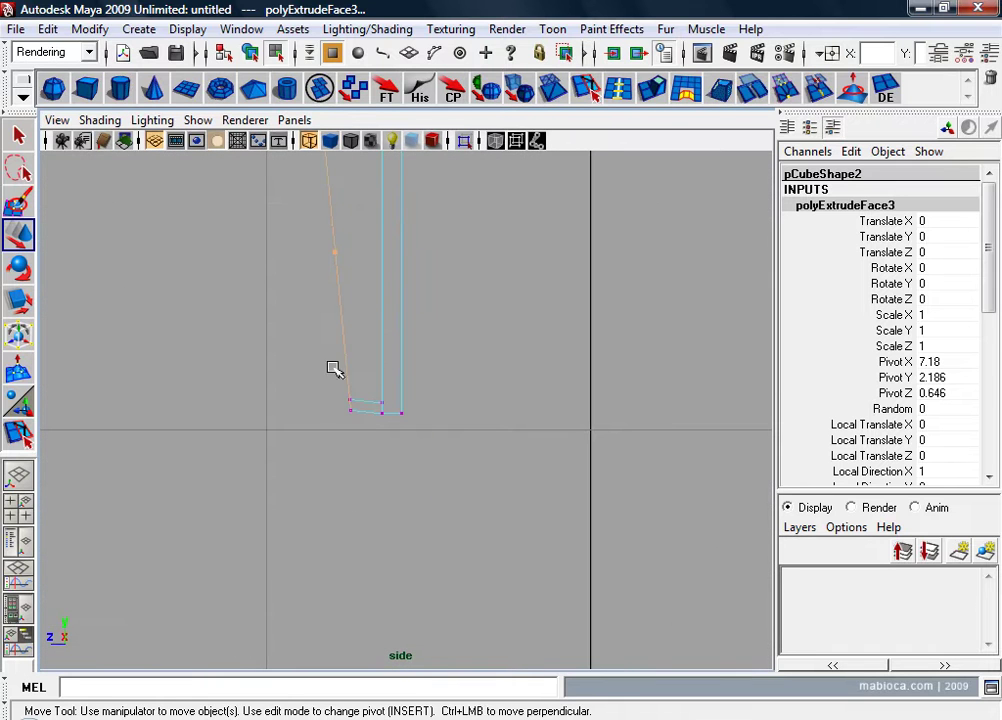
mouse_move(333, 369)
left_mouse_down()
mouse_move(362, 413)
mouse_move(348, 372)
left_mouse_up()
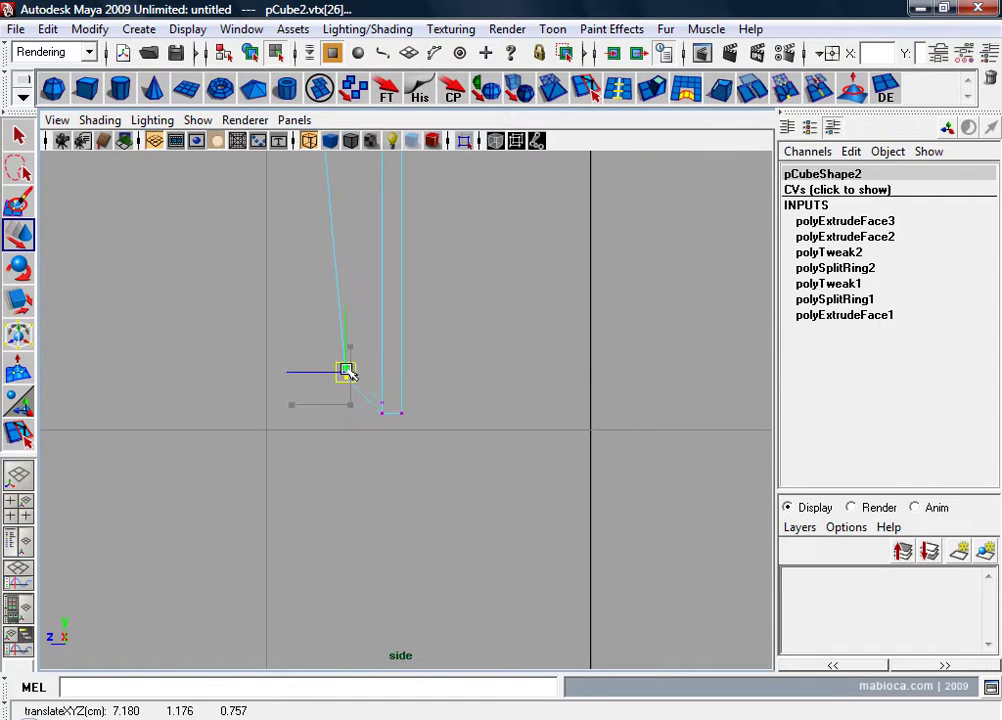
Step: Inspect the sloped pan from several angles in perspective, then return to vertex selection
key("space")
key("space")
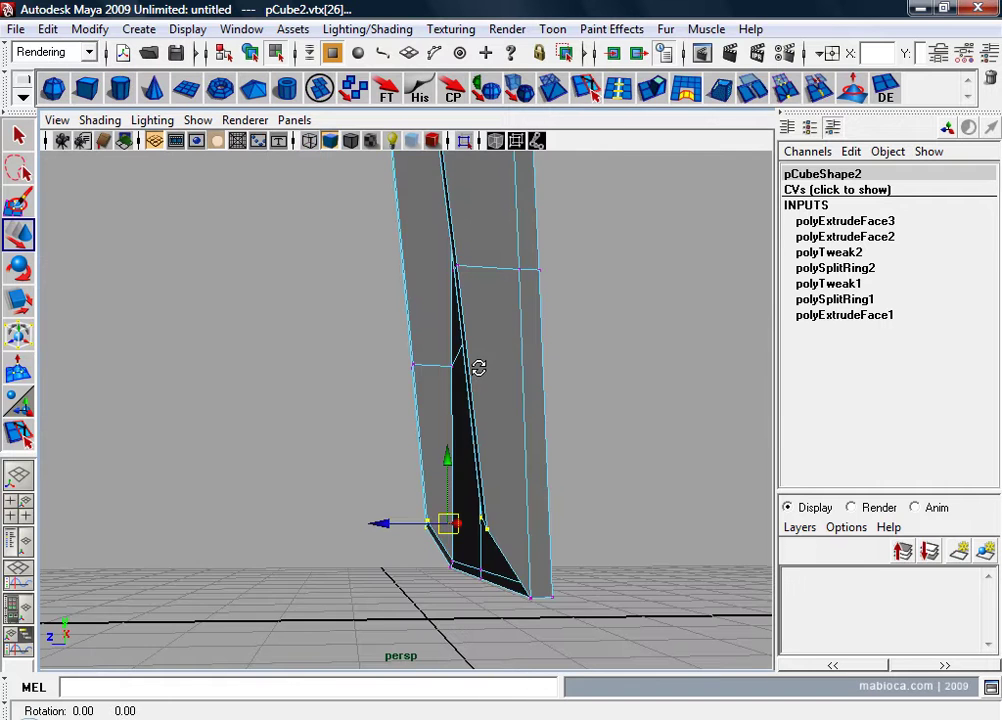
mouse_move(476, 365)
left_mouse_down("alt")
mouse_move(714, 363)
mouse_move(548, 369)
left_mouse_up("alt")
key("F8")
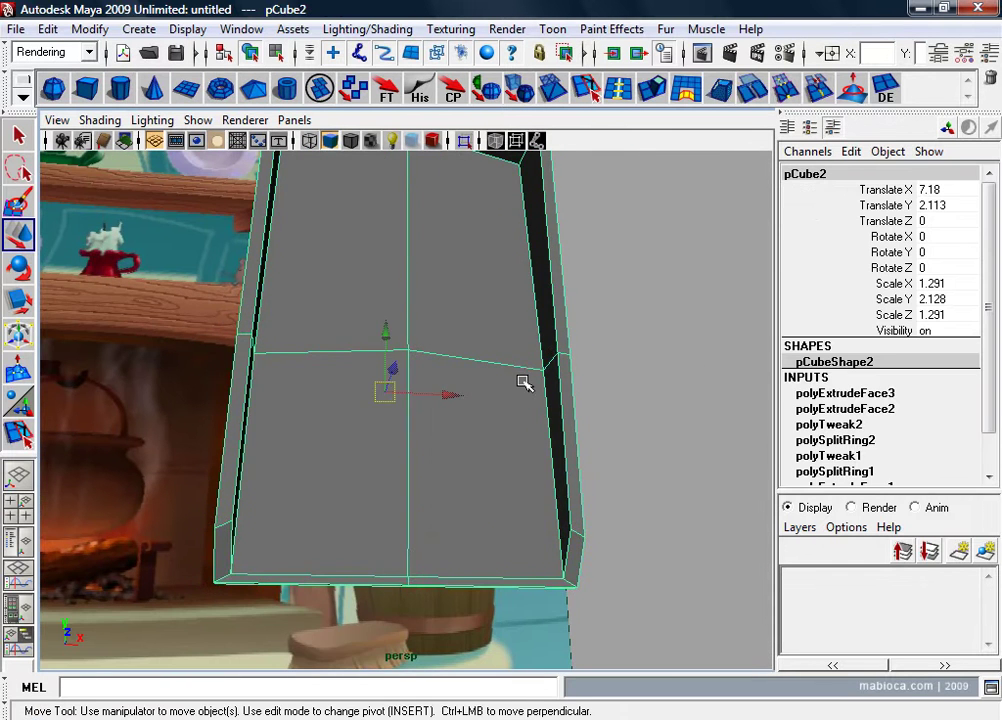
mouse_move(523, 385)
right_mouse_down("alt")
mouse_move(447, 390)
mouse_move(445, 414)
right_mouse_up("alt")
left_click_drag(445, 414, 407, 454, "alt")
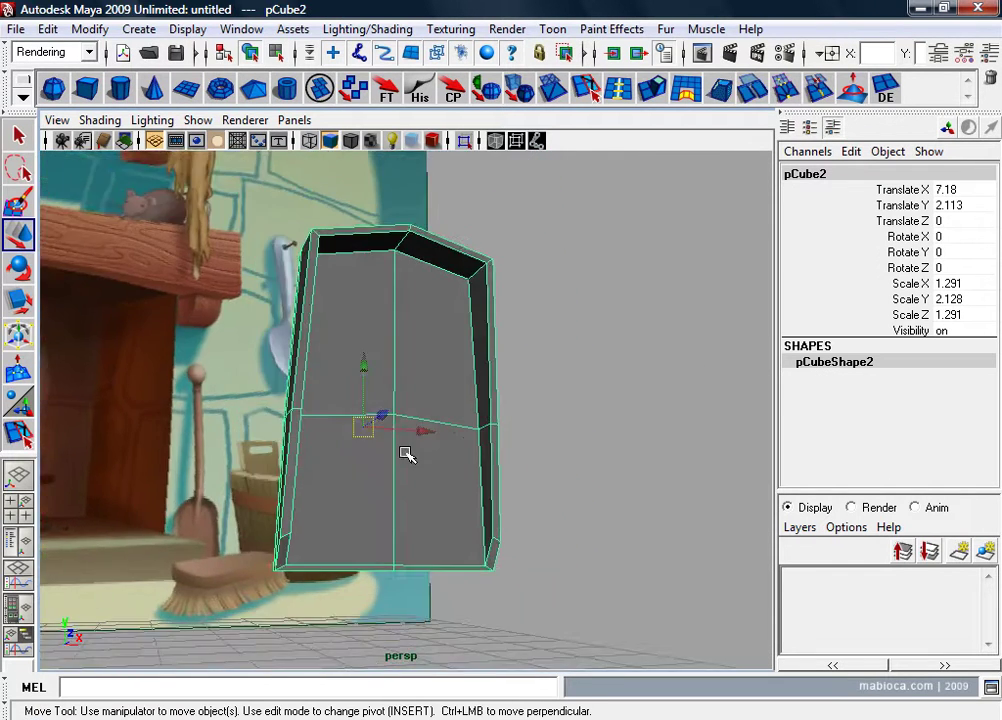
middle_click_drag(407, 454, 362, 452, "alt")
left_click_drag(362, 452, 330, 522, "alt")
left_click_drag(160, 492, 339, 457, "alt")
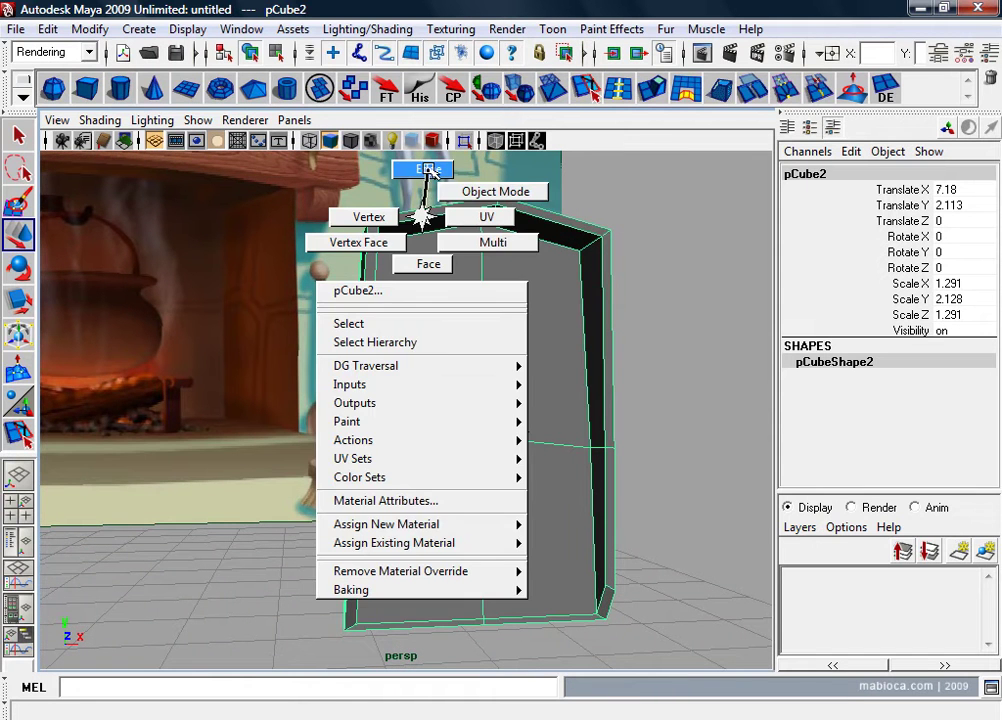
right_click_drag(423, 218, 369, 212)
mouse_move(369, 212)
left_mouse_down("alt")
mouse_move(340, 240)
mouse_move(470, 230)
mouse_move(631, 293)
mouse_move(572, 300)
left_mouse_up("alt")
Step: Select the side column of vertices and scale them slightly wider in X
key("space")
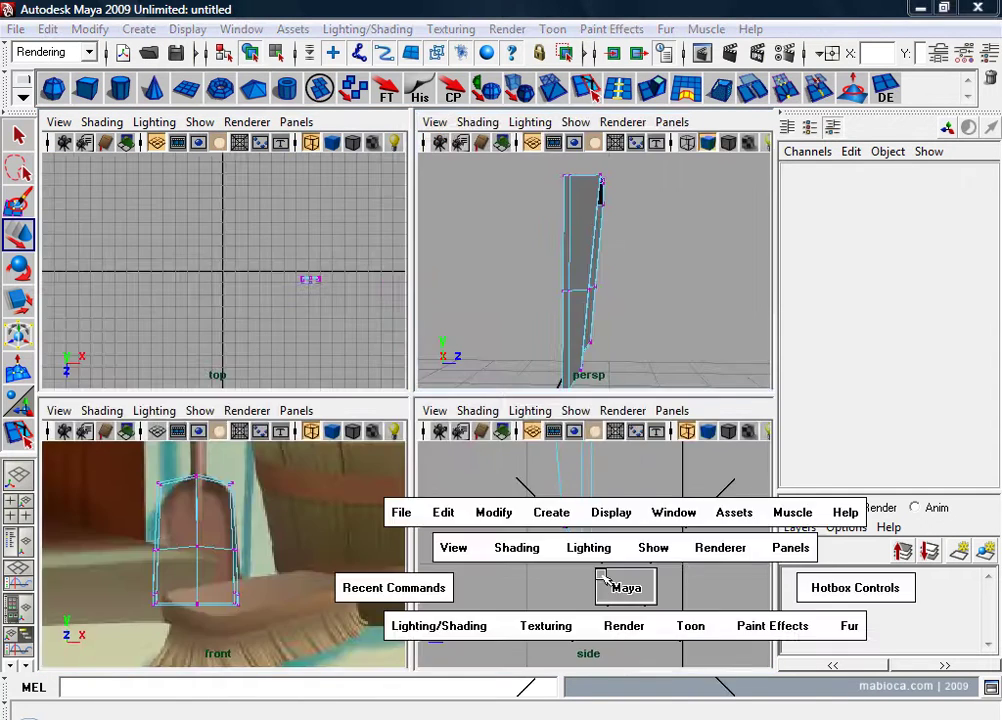
key("space")
scroll(553, 637, "down", 3)
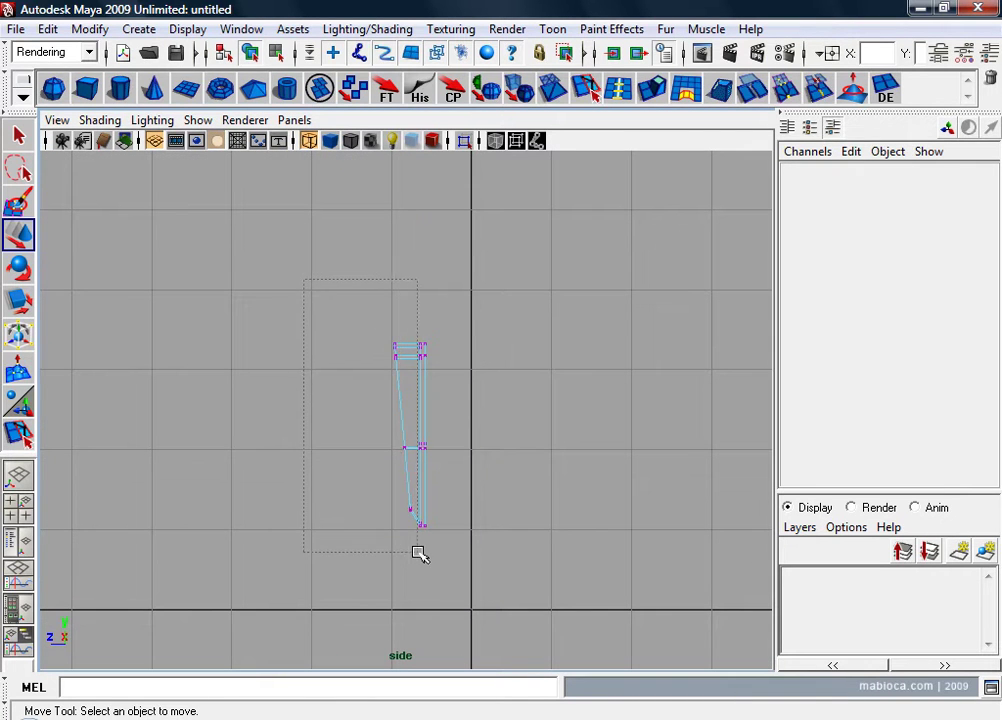
left_click_drag(420, 555, 420, 553)
key("space")
key("space")
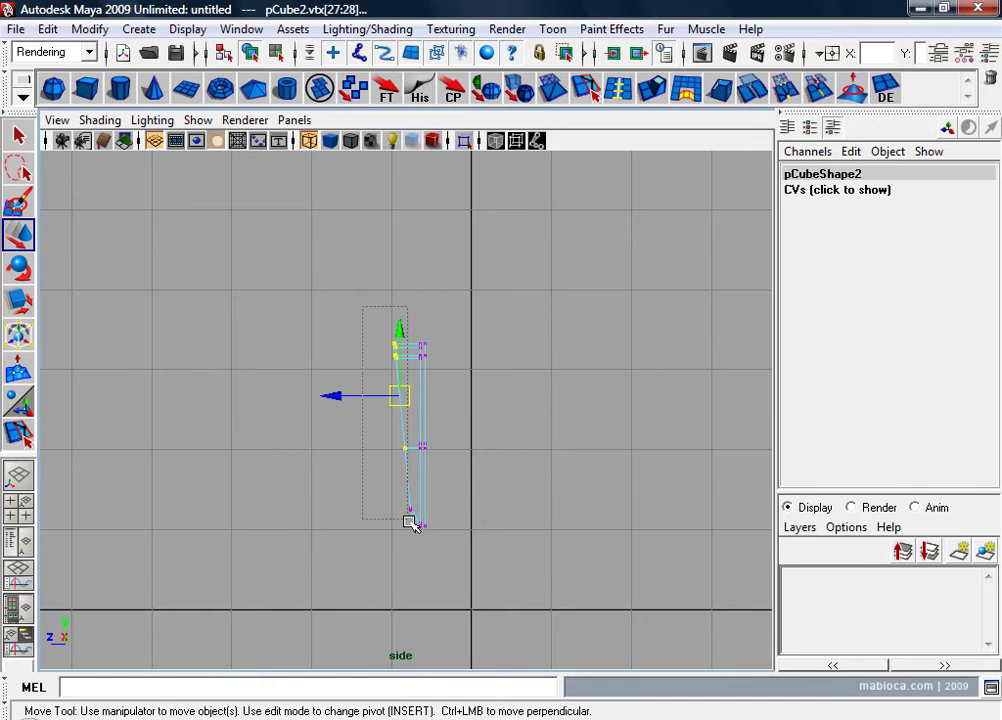
key("space")
key("space")
mouse_move(485, 427)
left_mouse_down("alt")
mouse_move(280, 441)
mouse_move(337, 440)
left_mouse_up("alt")
key("r")
middle_click_drag(337, 440, 348, 447)
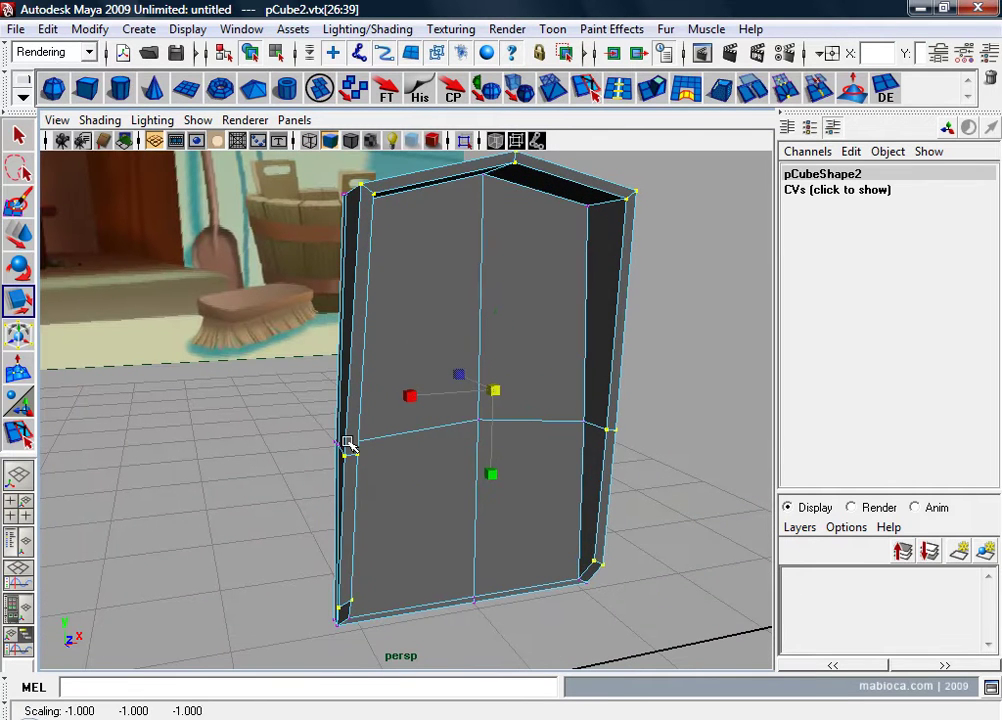
mouse_move(348, 444)
left_mouse_down("alt")
mouse_move(235, 436)
mouse_move(453, 416)
mouse_move(414, 397)
left_mouse_up("alt")
Step: In the shaded front view, widen the panel sideways a little more
key("space")
key("space")
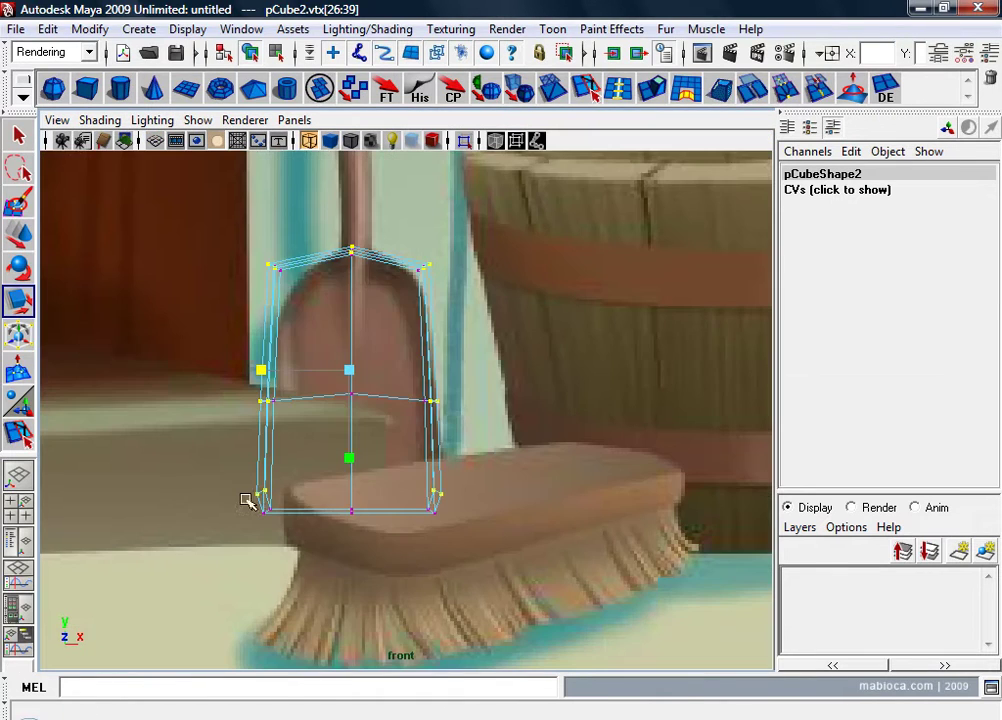
key("5")
scroll(245, 450, "up", 1)
scroll(253, 387, "up", 3)
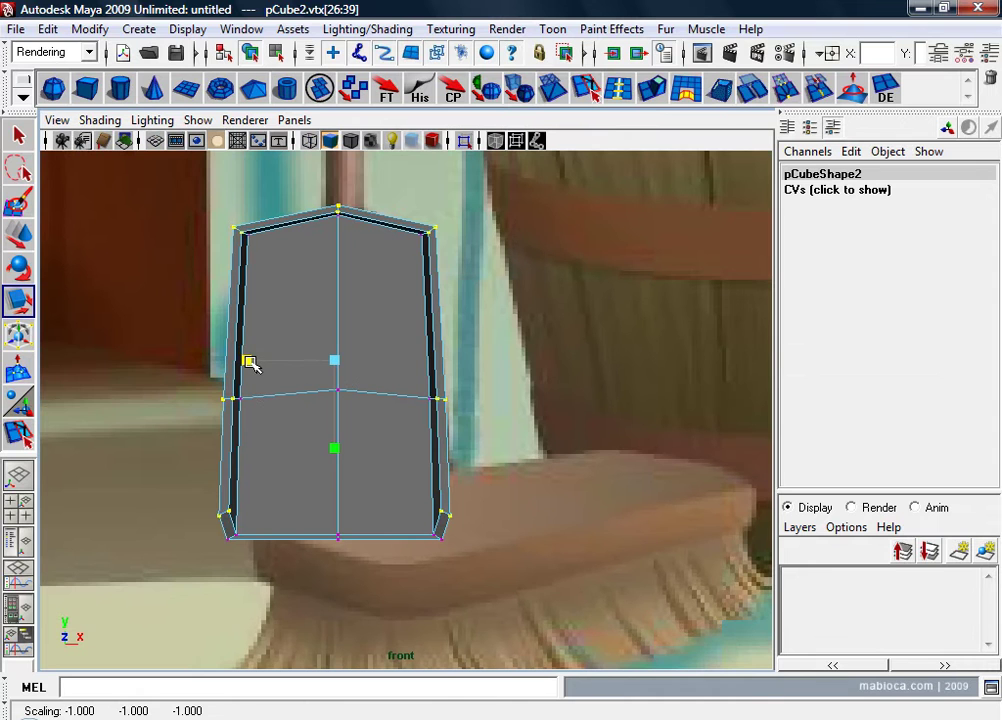
left_click_drag(252, 365, 248, 366)
Step: Move the top centre vertex up in Y to 3.321 to form a peak
middle_click_drag(248, 366, 257, 403, "alt")
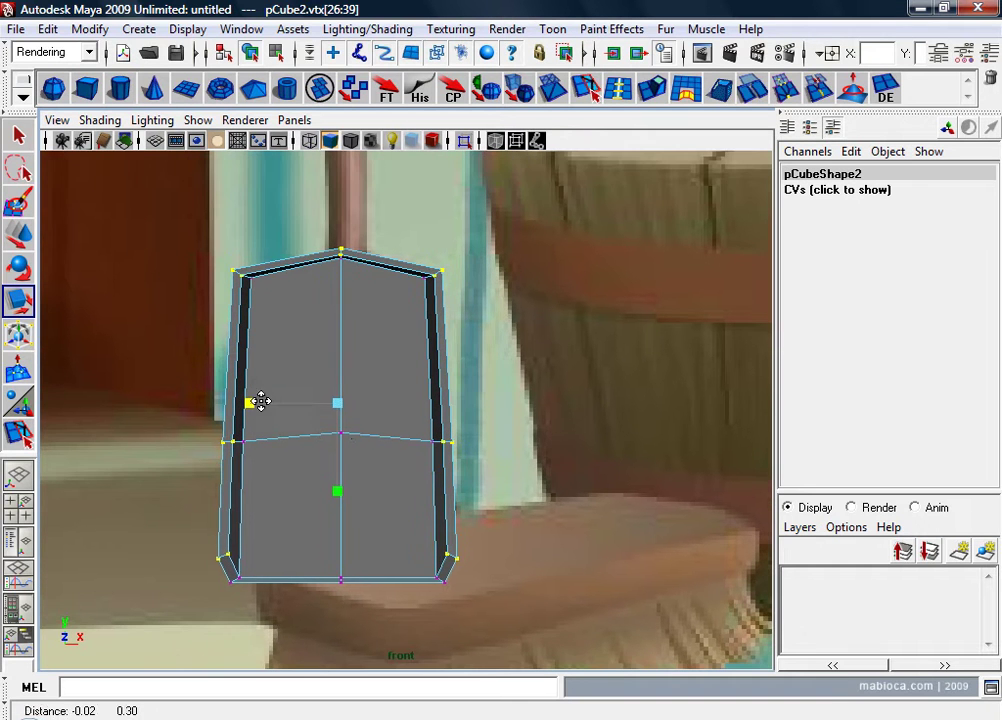
key("w")
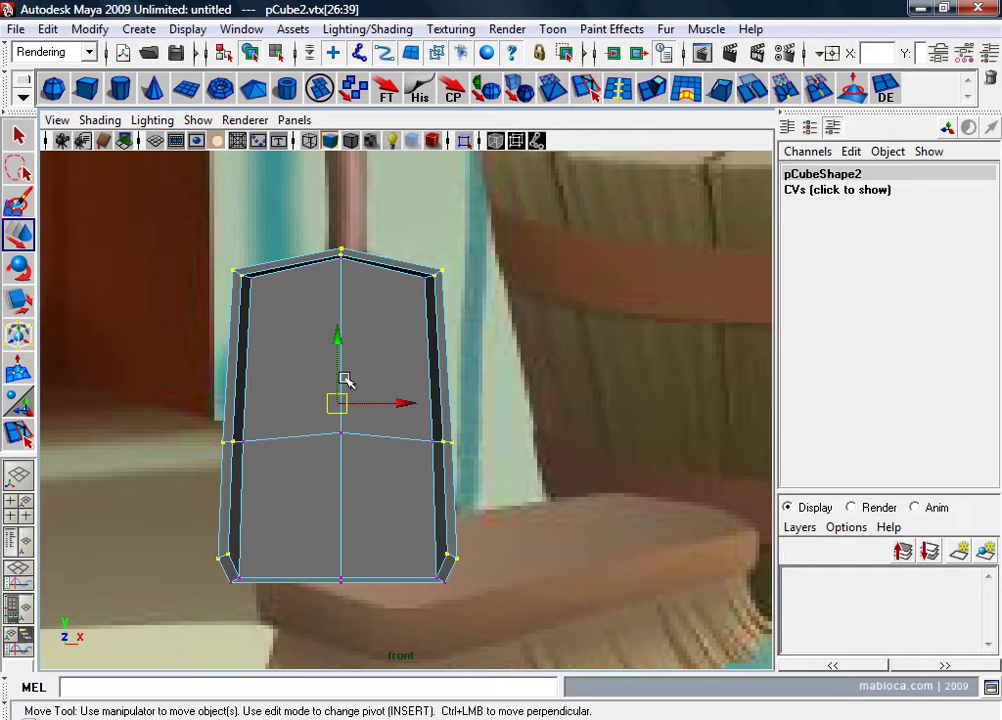
left_click_drag(341, 200, 339, 192)
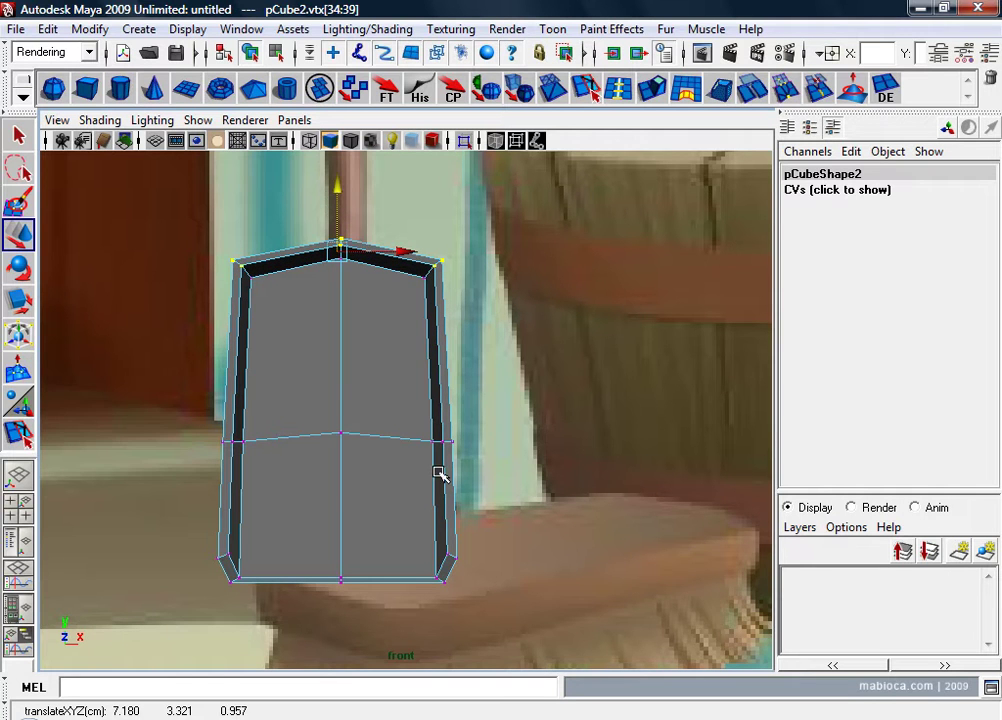
Step: Recentre the front view and try small X scales on the side vertices, undoing them
mouse_move(476, 481)
middle_mouse_down("alt")
mouse_move(561, 474)
mouse_move(497, 508)
middle_mouse_up("alt")
key("4")
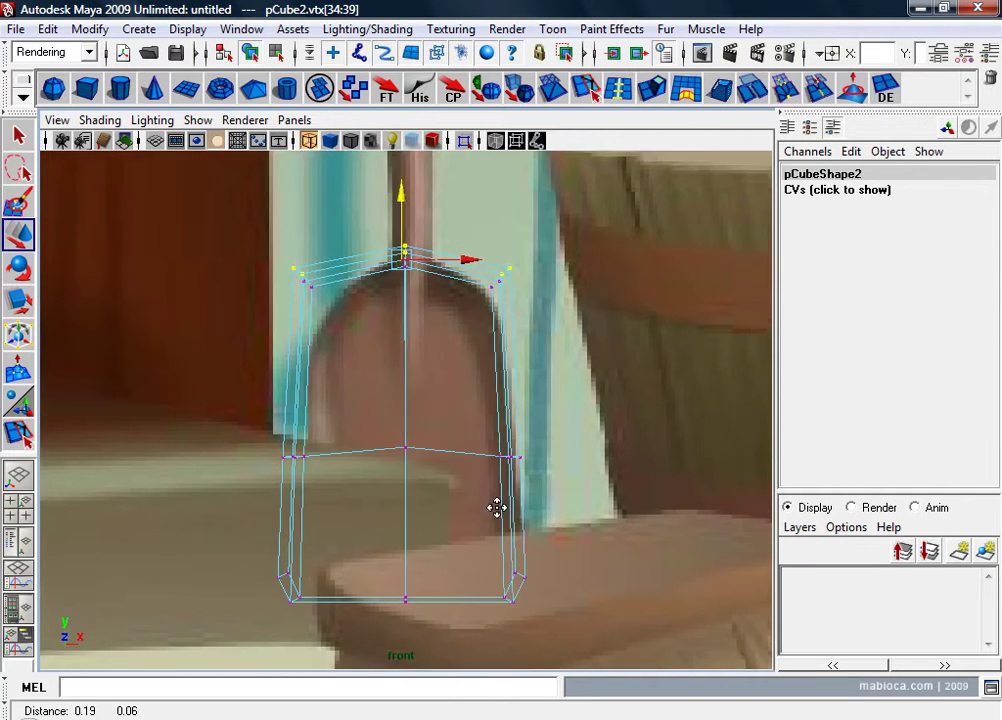
right_click_drag(496, 508, 541, 467, "alt")
key("5")
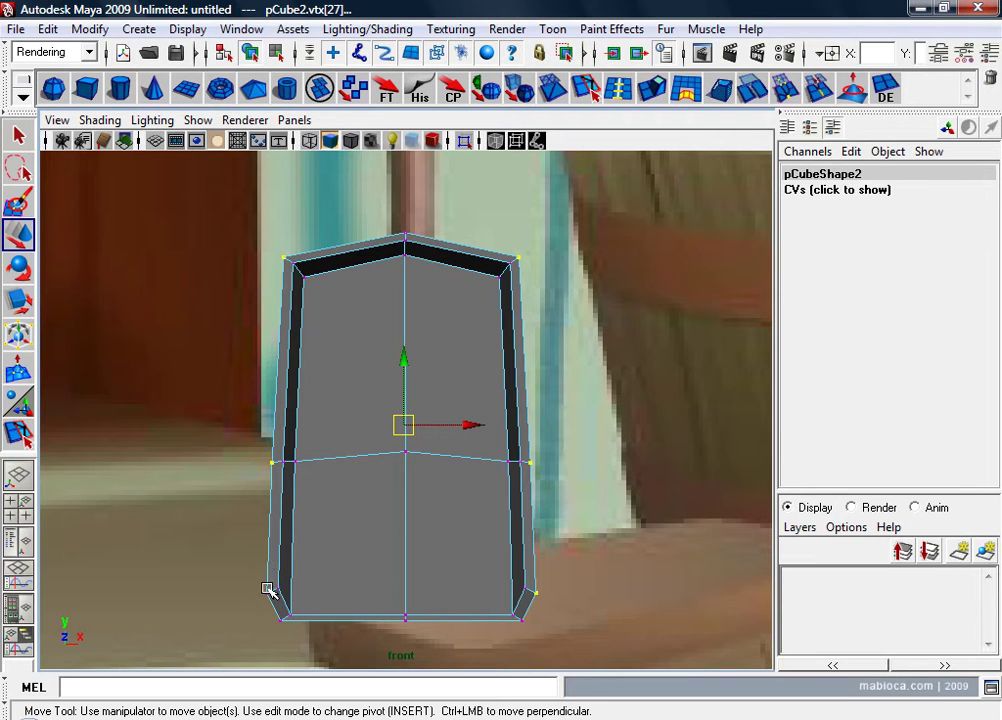
key("r")
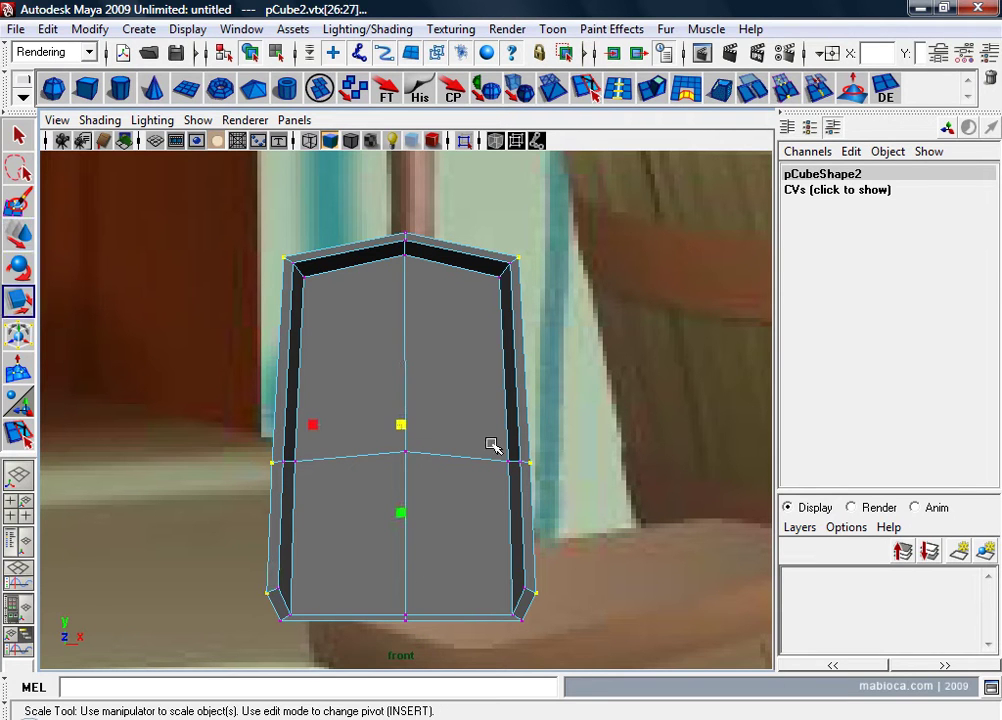
left_click_drag(312, 425, 317, 425)
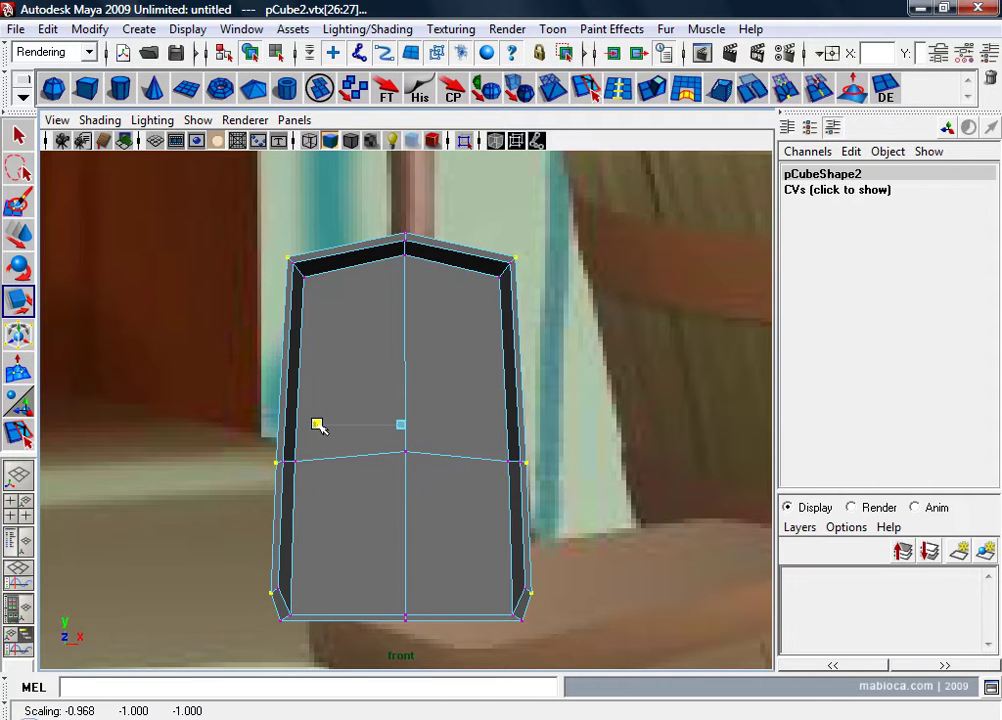
left_click_drag(317, 425, 319, 425)
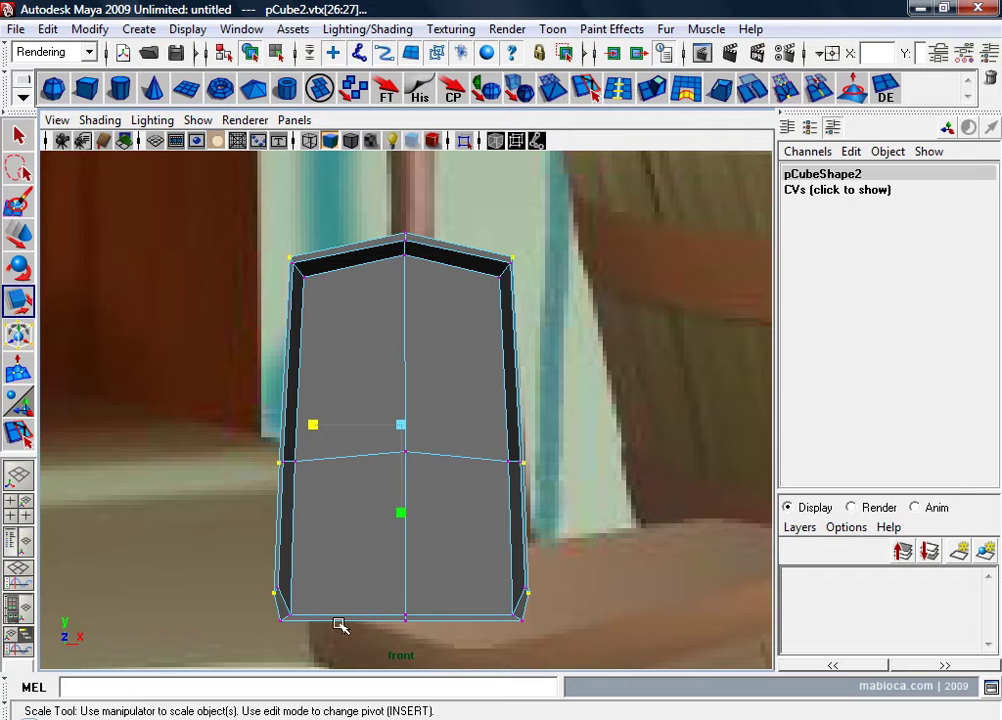
key("ctrl+z")
left_click_drag(311, 360, 312, 362)
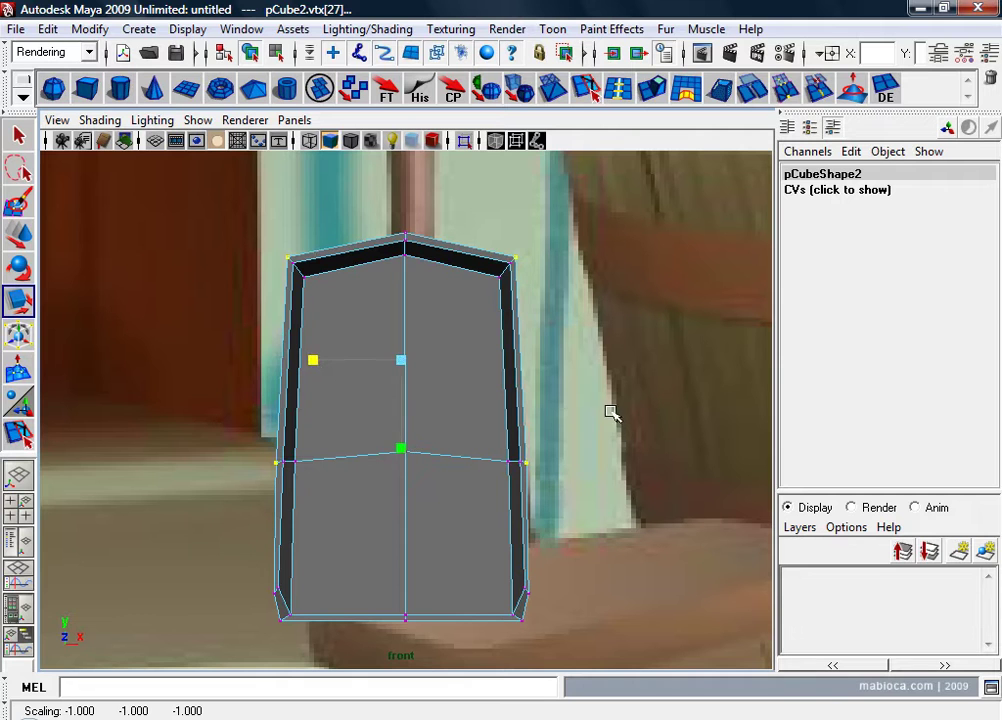
key("ctrl+z")
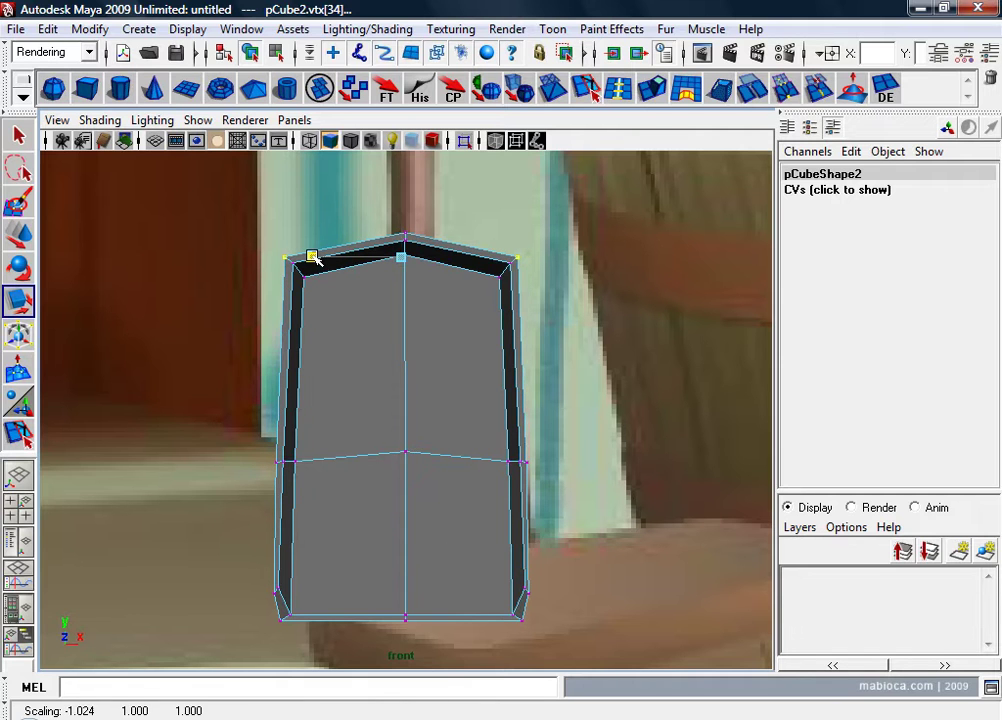
Step: Reselect the vertices and scale the bottom ones slightly outward in X so the base widens
key("w")
left_click(405, 234)
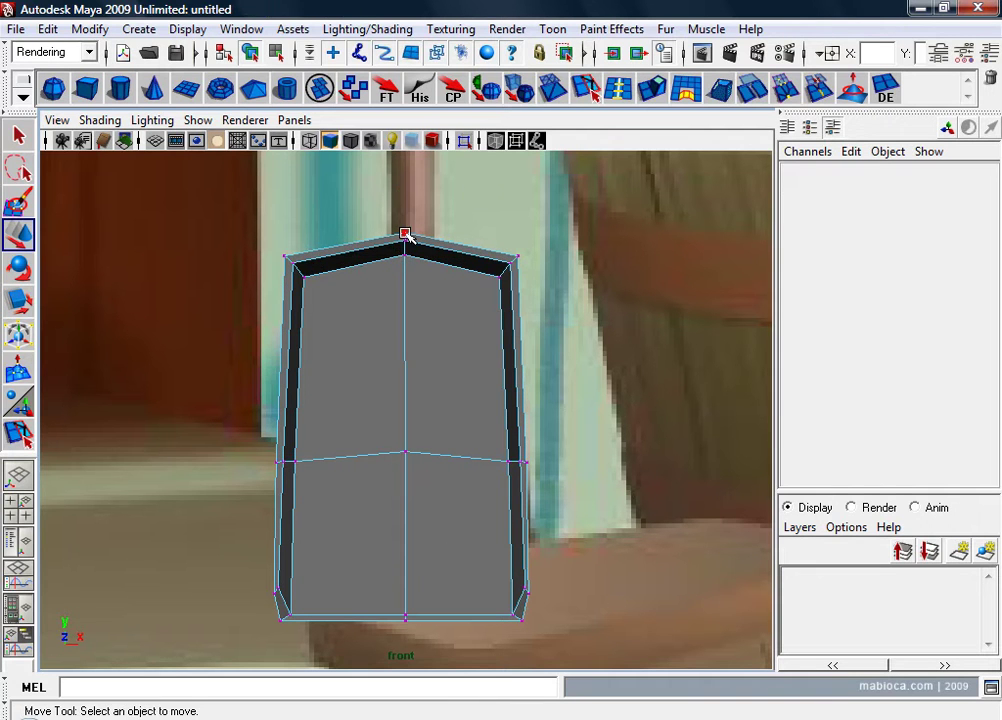
left_click(411, 233)
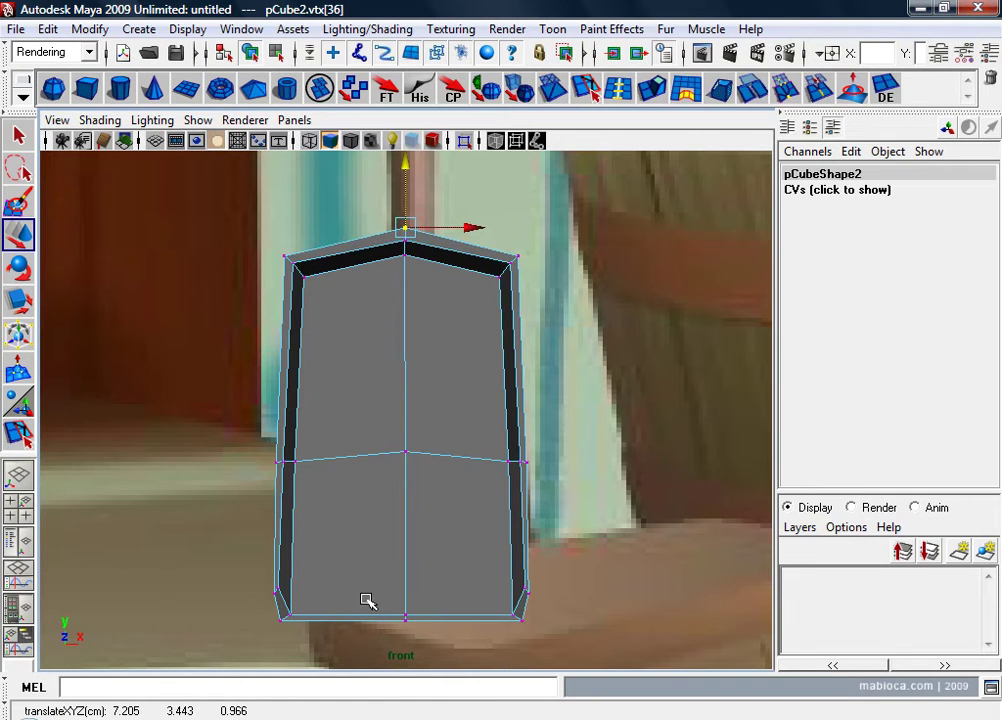
middle_click_drag(366, 600, 472, 474, "alt")
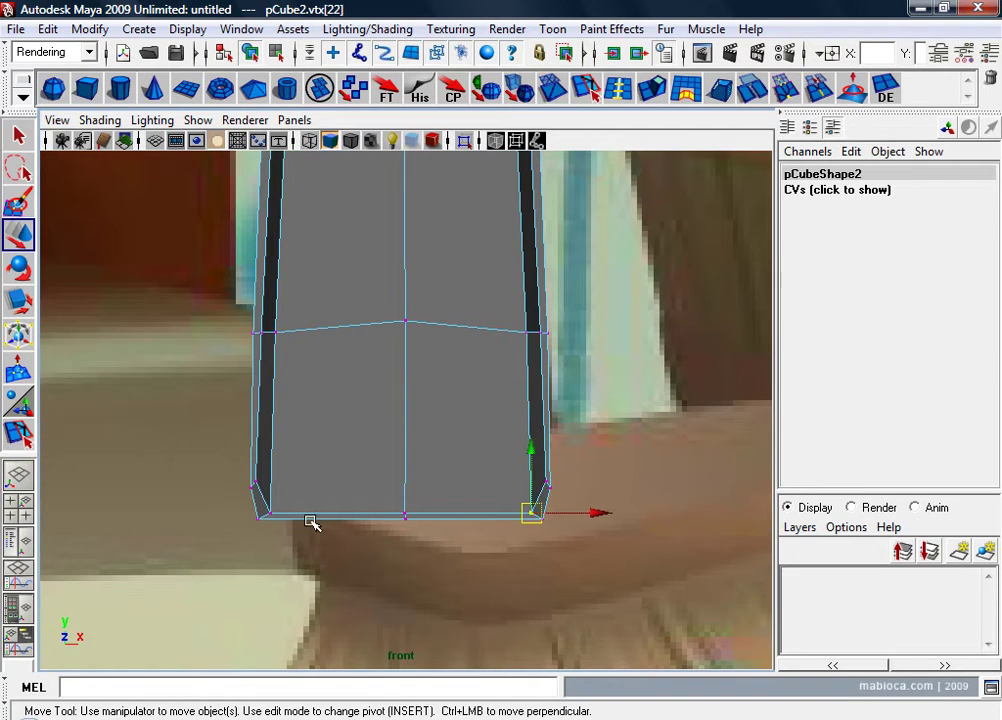
key("r")
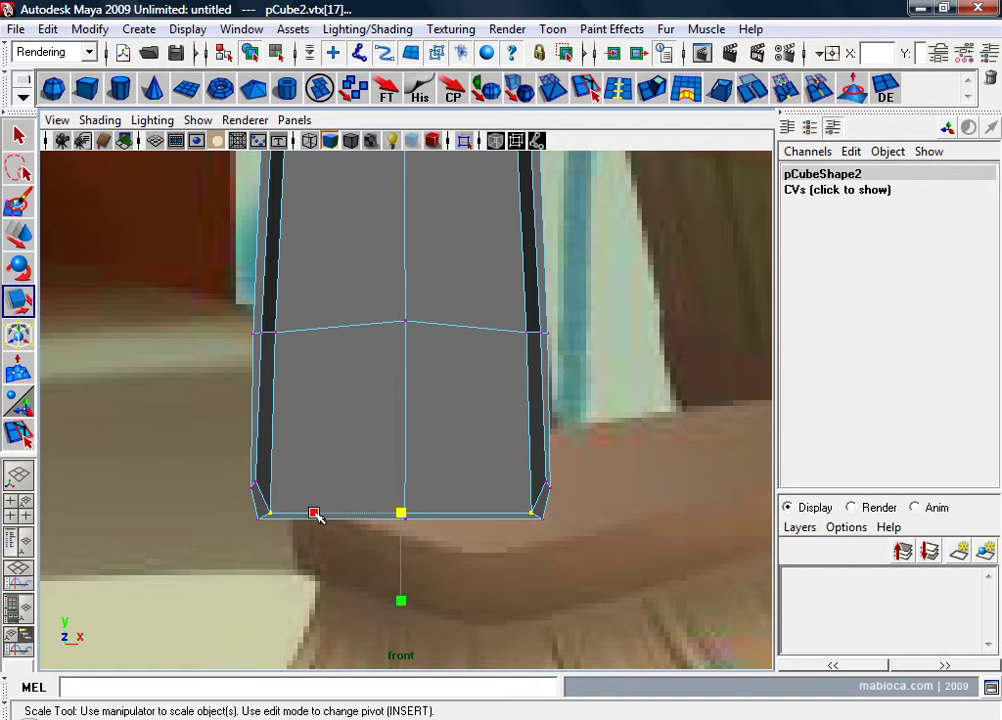
left_click_drag(317, 513, 324, 513)
middle_click_drag(340, 503, 342, 483, "alt")
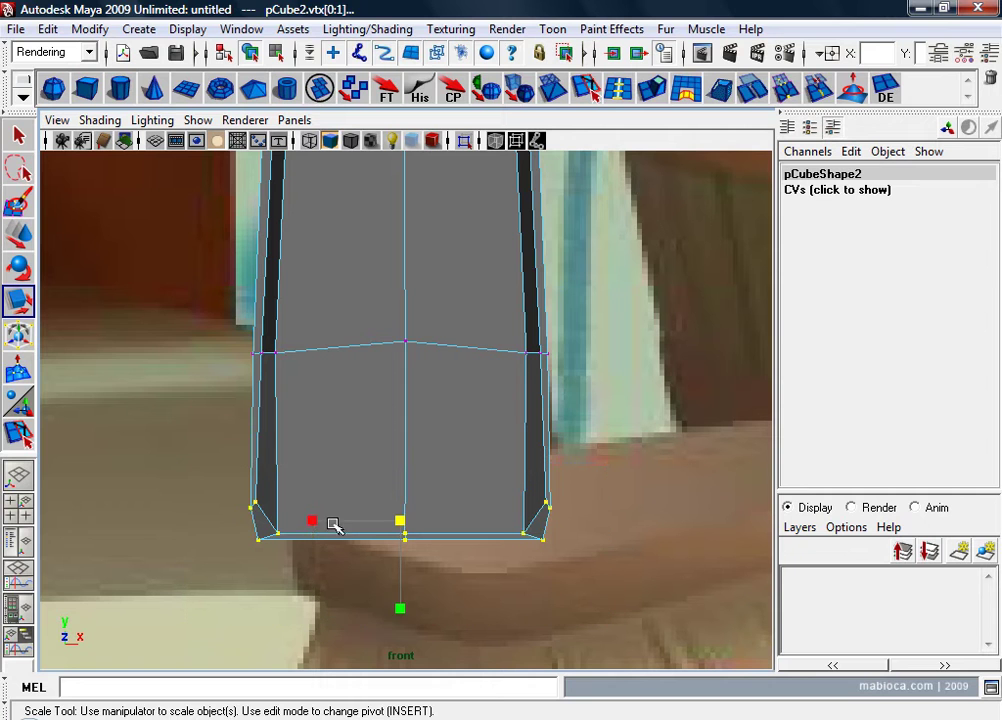
left_click_drag(302, 521, 311, 521)
right_click_drag(311, 521, 327, 431, "alt")
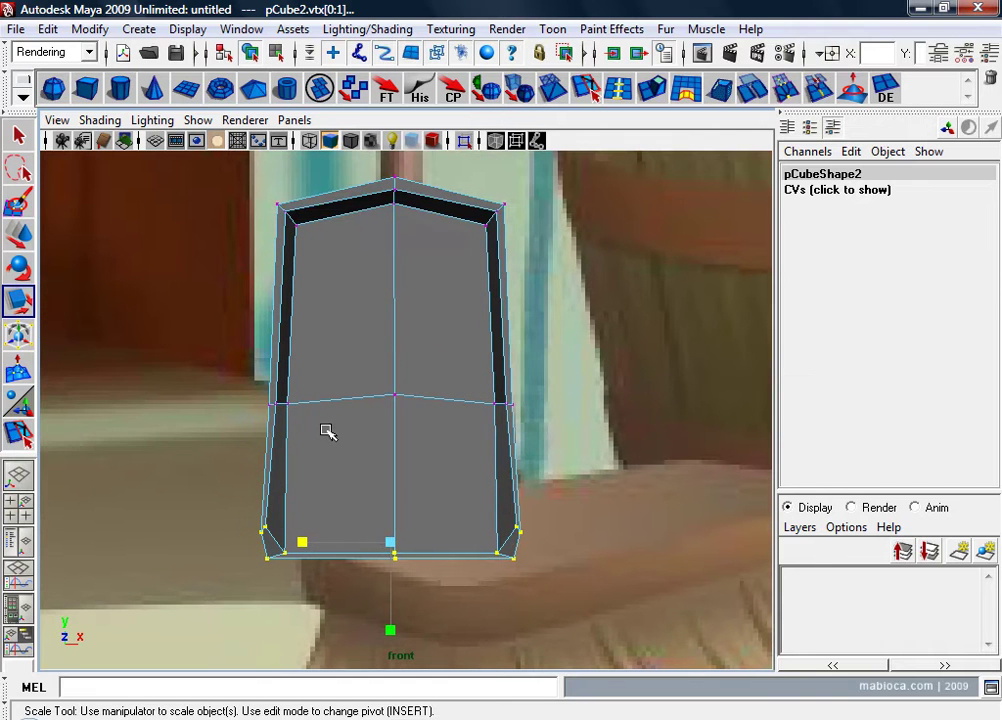
Step: Switch the viewport to perspective and toggle smooth preview on (3) and off (1)
key("space")
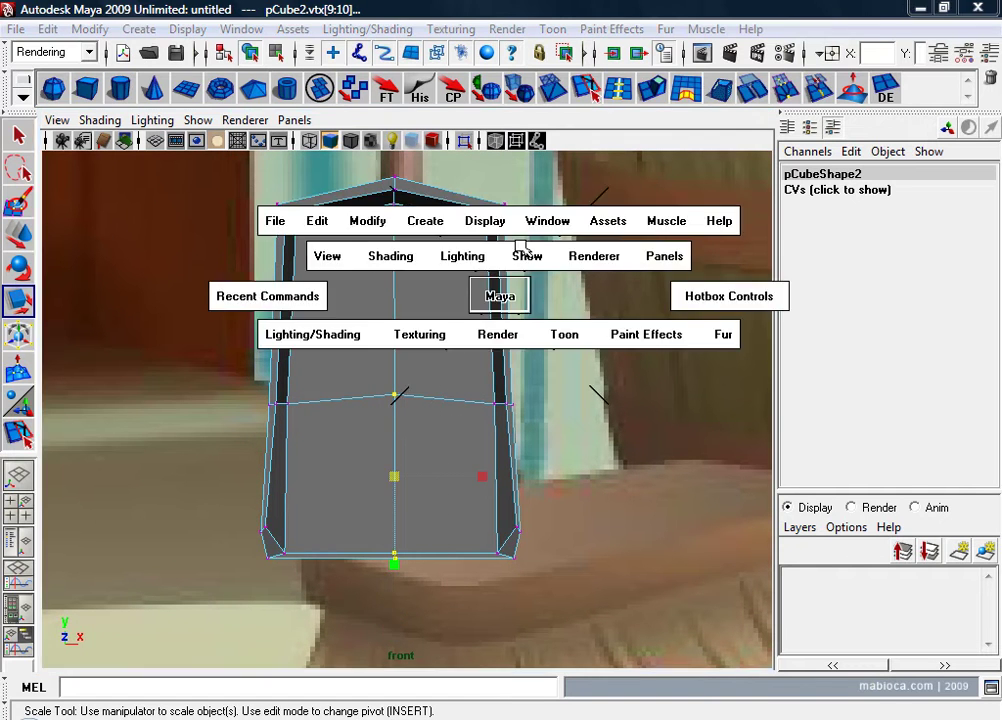
mouse_move(497, 290)
left_mouse_down()
mouse_move(452, 396)
mouse_move(510, 436)
mouse_move(520, 467)
mouse_move(514, 333)
mouse_move(467, 557)
mouse_move(351, 550)
left_mouse_up()
key("w")
right_click_drag(420, 438, 505, 362)
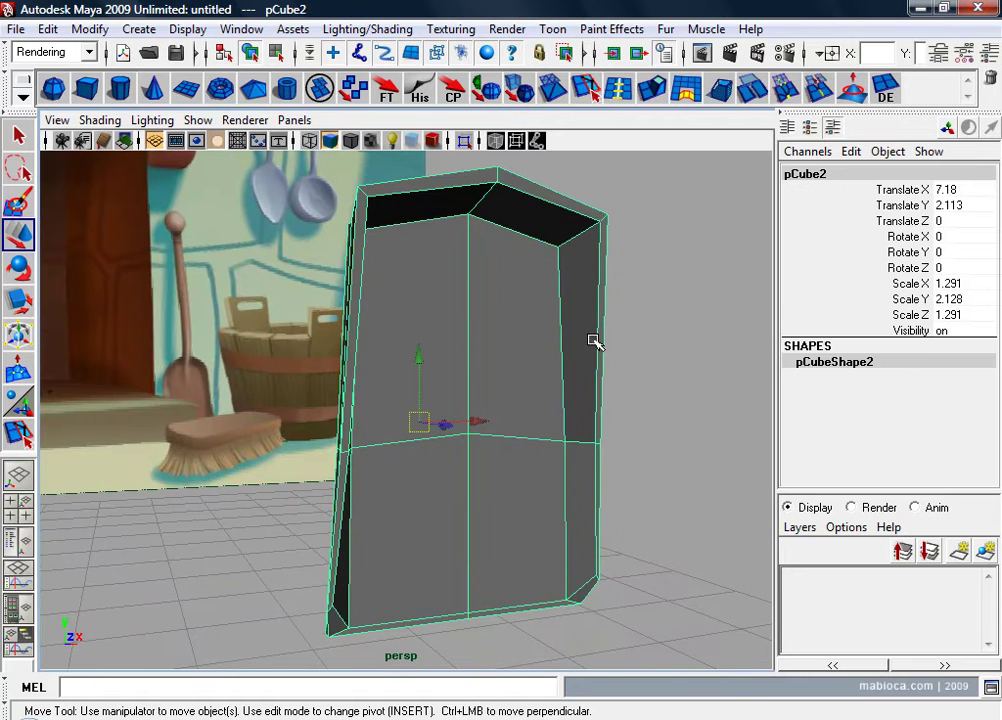
key("3")
mouse_move(726, 301)
left_mouse_down("alt")
mouse_move(463, 295)
mouse_move(629, 351)
mouse_move(521, 353)
mouse_move(360, 329)
mouse_move(369, 344)
mouse_move(497, 40)
left_mouse_up("alt")
key("1")
Step: Insert an edge loop just inside the pan's rim with the Insert Edge Loop Tool
left_click(620, 88)
mouse_move(520, 230)
left_mouse_down("alt")
mouse_move(463, 246)
mouse_move(492, 268)
mouse_move(597, 617)
left_mouse_up("alt")
left_click(606, 634)
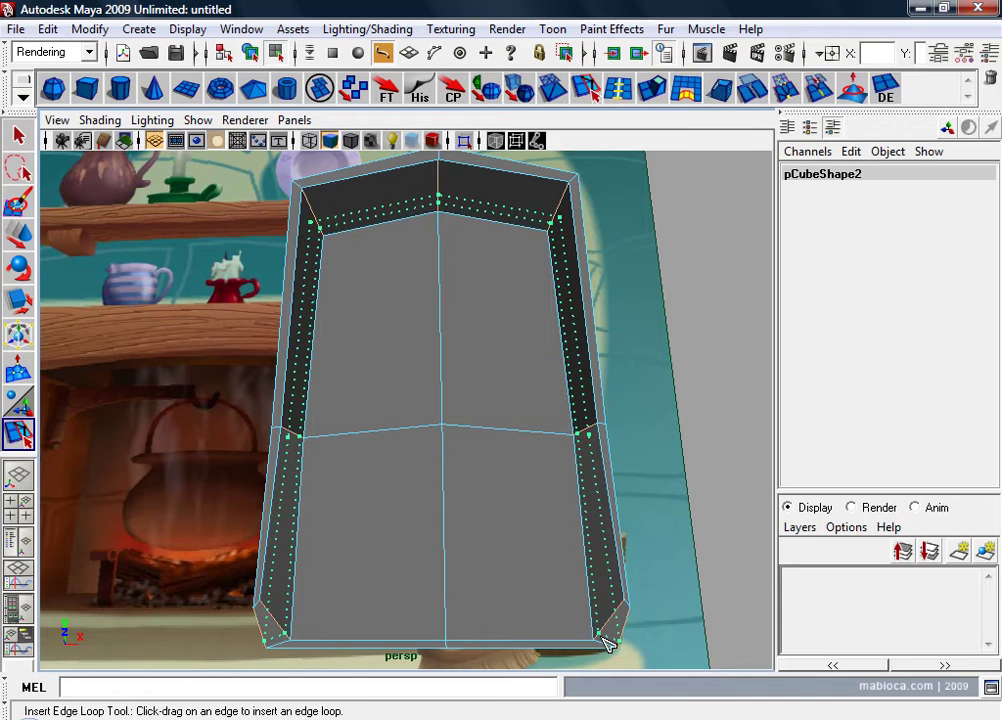
mouse_move(604, 644)
left_mouse_down("alt")
mouse_move(649, 532)
mouse_move(573, 519)
mouse_move(389, 564)
mouse_move(376, 600)
mouse_move(692, 698)
mouse_move(405, 575)
mouse_move(517, 613)
mouse_move(561, 566)
mouse_move(267, 469)
left_mouse_up("alt")
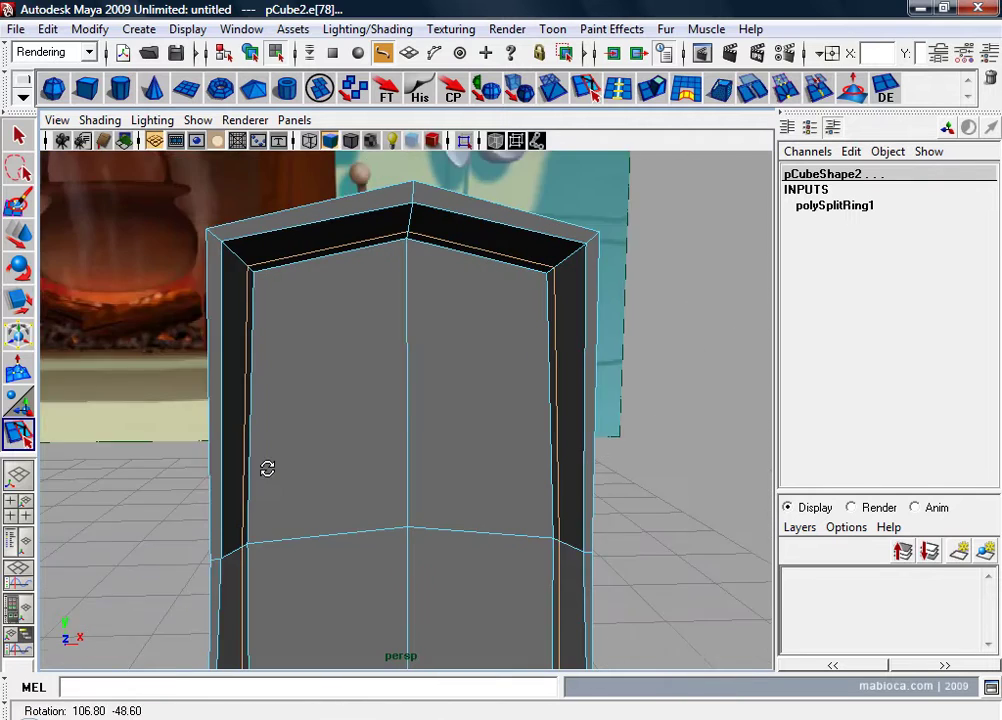
Step: Check the pan with smooth preview (3), then return it to blocky display (1)
key("w")
key("F8")
mouse_move(481, 373)
left_mouse_down("alt")
mouse_move(450, 347)
mouse_move(622, 362)
left_mouse_up("alt")
key("3")
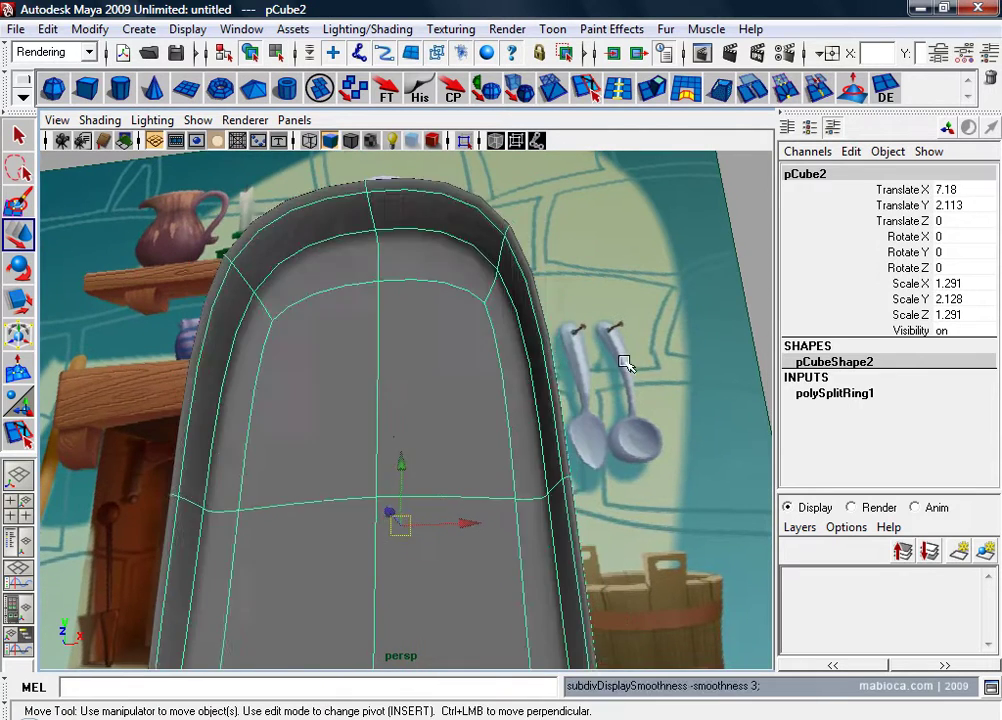
left_click(622, 362)
mouse_move(682, 358)
left_mouse_down("alt")
mouse_move(532, 400)
mouse_move(394, 400)
mouse_move(460, 363)
mouse_move(353, 376)
left_mouse_up("alt")
left_click(460, 363)
key("1")
Step: Zoom in on the rim in edge mode and pick a rim edge
right_click_drag(353, 376, 459, 412, "alt")
middle_click_drag(459, 412, 412, 429, "alt")
mouse_move(412, 429)
right_mouse_down("alt")
mouse_move(522, 361)
mouse_move(552, 394)
right_mouse_up("alt")
left_click_drag(552, 394, 418, 309, "alt")
right_click_drag(409, 306, 409, 356)
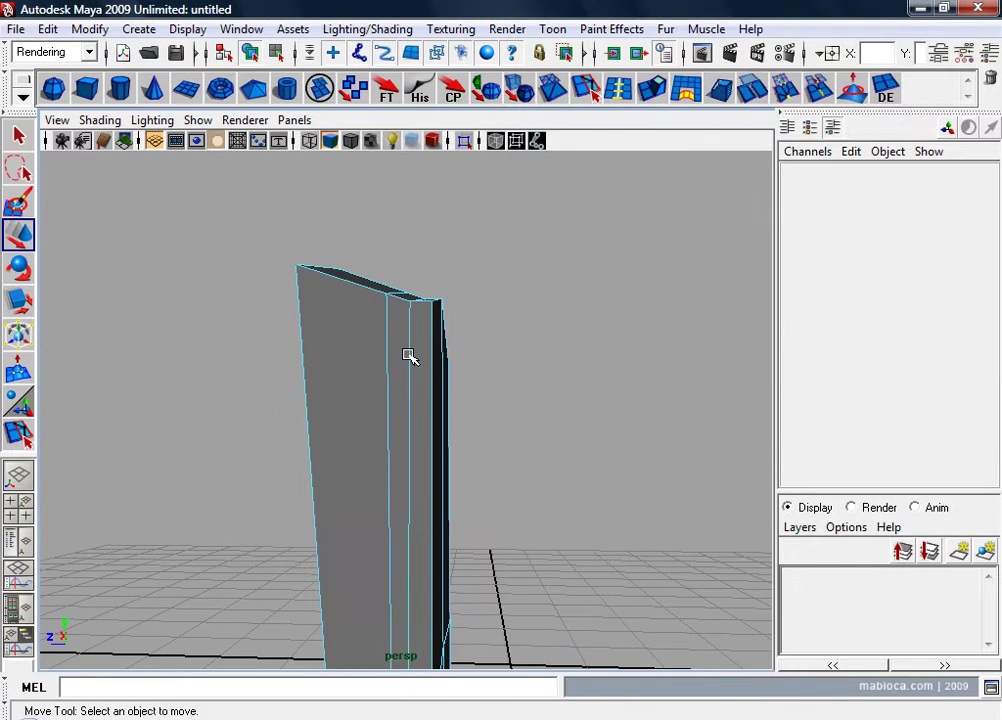
left_click(409, 356)
left_click_drag(445, 347, 372, 393, "alt")
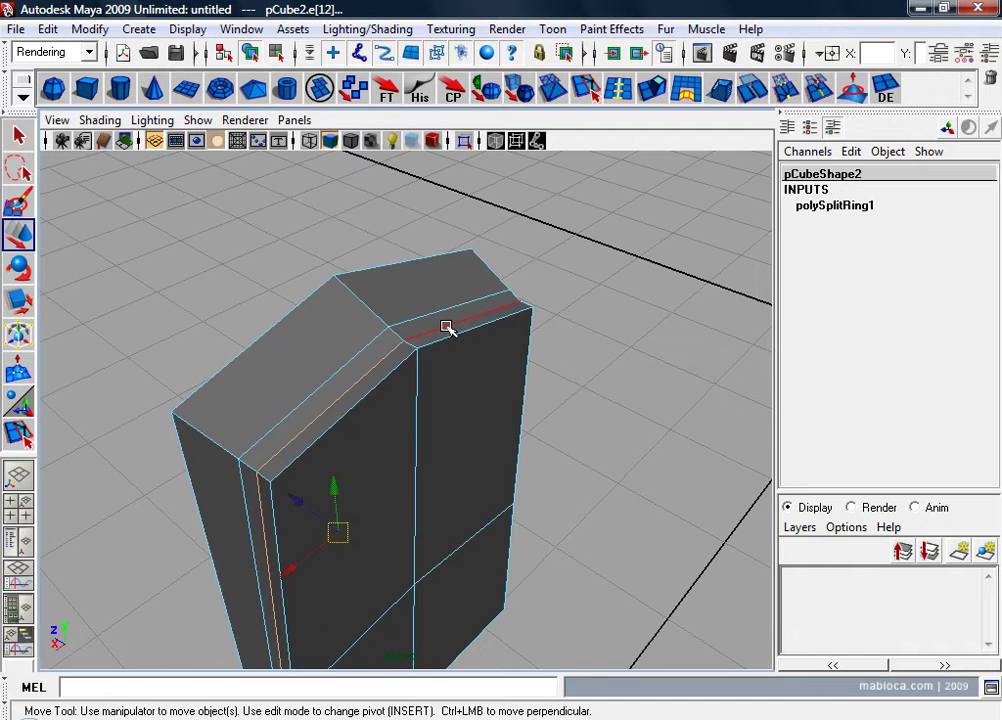
mouse_move(447, 328)
left_mouse_down("alt")
mouse_move(369, 335)
mouse_move(351, 320)
mouse_move(390, 395)
left_mouse_up("alt")
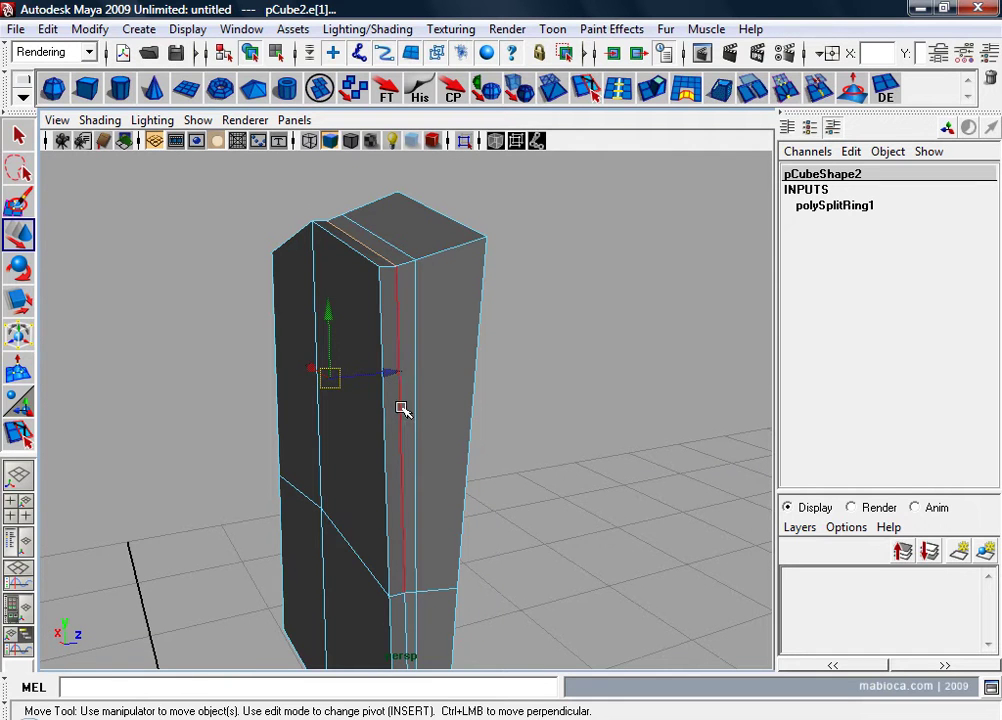
left_click_drag(365, 585, 454, 228, "alt")
mouse_move(454, 228)
right_mouse_down("alt")
mouse_move(432, 411)
mouse_move(512, 467)
right_mouse_up("alt")
right_click_drag(301, 412, 412, 459, "alt")
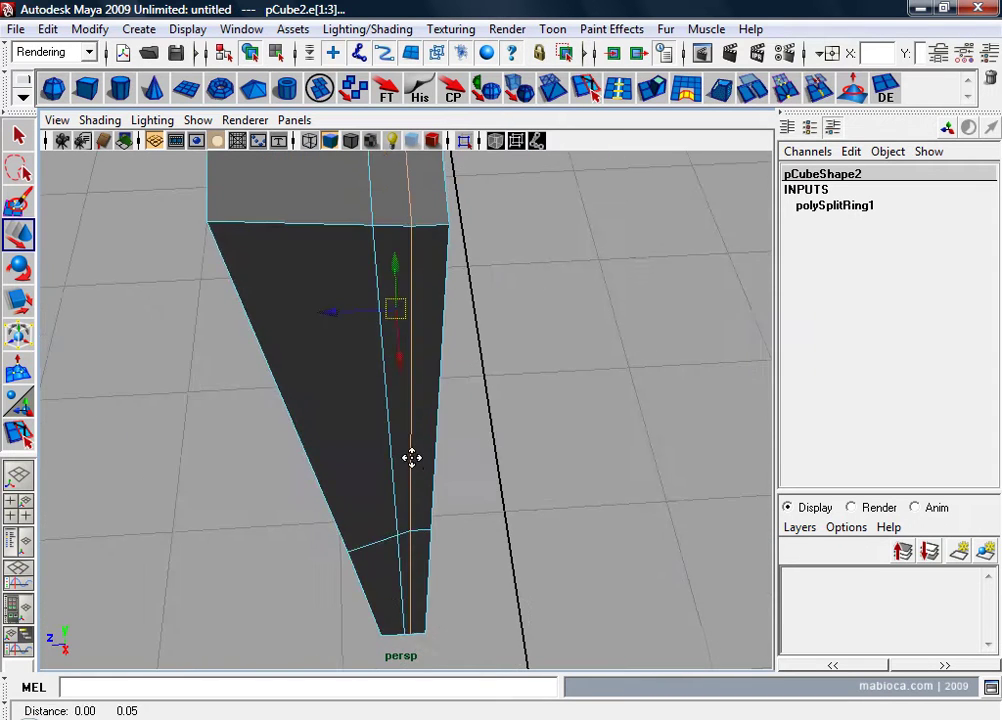
mouse_move(412, 459)
left_mouse_down("alt")
mouse_move(443, 514)
mouse_move(372, 462)
left_mouse_up("alt")
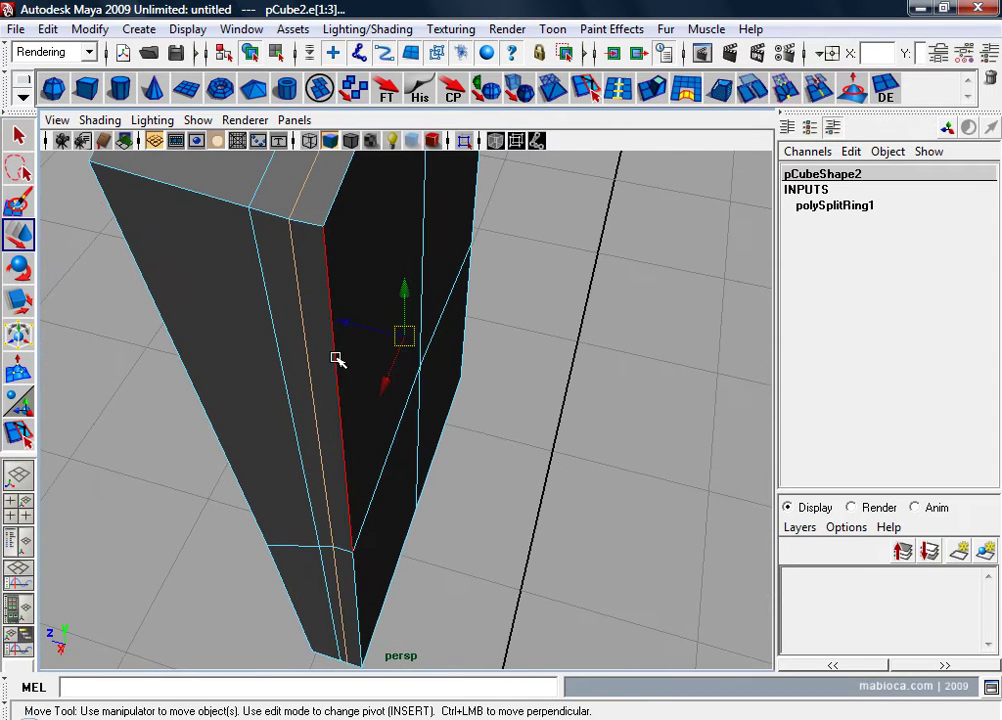
Step: Select a single rim edge and change the menu set to Polygons
left_click(341, 197)
mouse_move(341, 197)
left_mouse_down("alt")
mouse_move(324, 246)
mouse_move(428, 289)
left_mouse_up("alt")
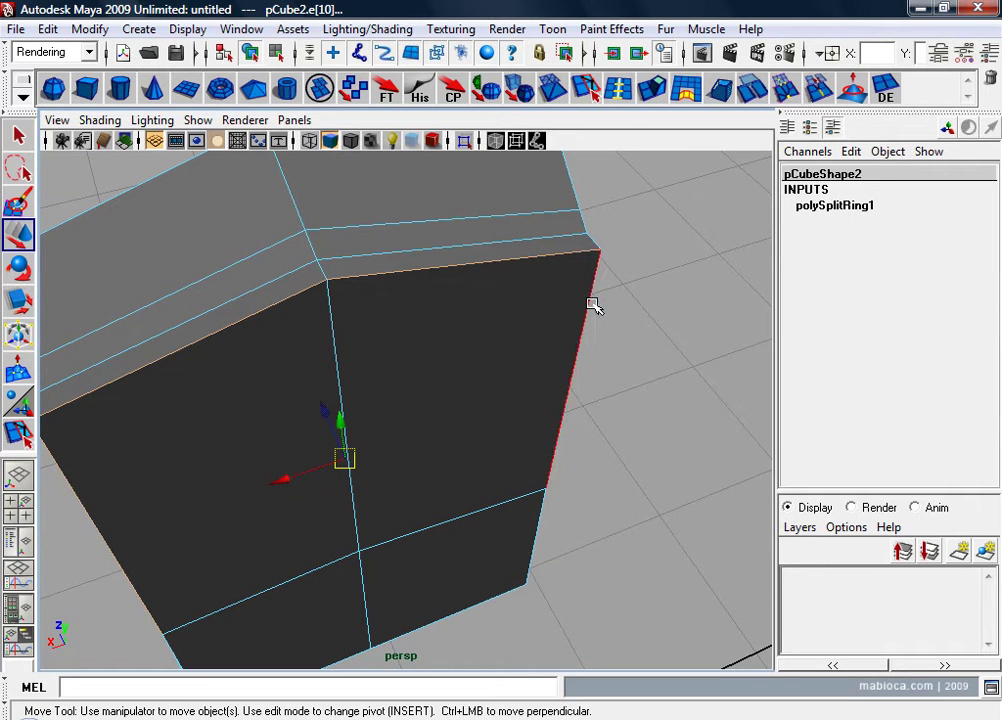
mouse_move(541, 524)
left_mouse_down("alt")
mouse_move(485, 476)
mouse_move(399, 498)
mouse_move(418, 447)
mouse_move(398, 389)
mouse_move(494, 409)
mouse_move(429, 433)
left_mouse_up("alt")
left_click(435, 487)
right_click_drag(429, 433, 434, 409, "alt")
mouse_move(434, 409)
left_mouse_down("alt")
mouse_move(452, 421)
mouse_move(452, 351)
mouse_move(456, 501)
mouse_move(446, 498)
left_mouse_up("alt")
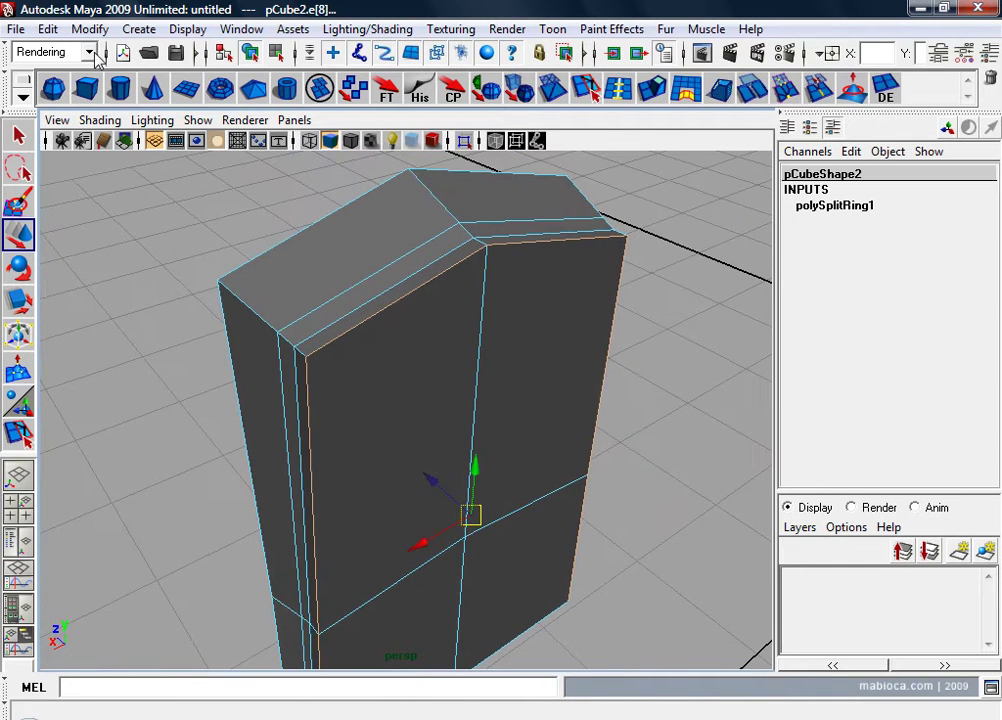
left_click(92, 54)
left_click(45, 87)
Step: Use Edit Mesh > Transform Component to push the selected rim edge slightly outward
left_click(487, 29)
mouse_move(434, 29)
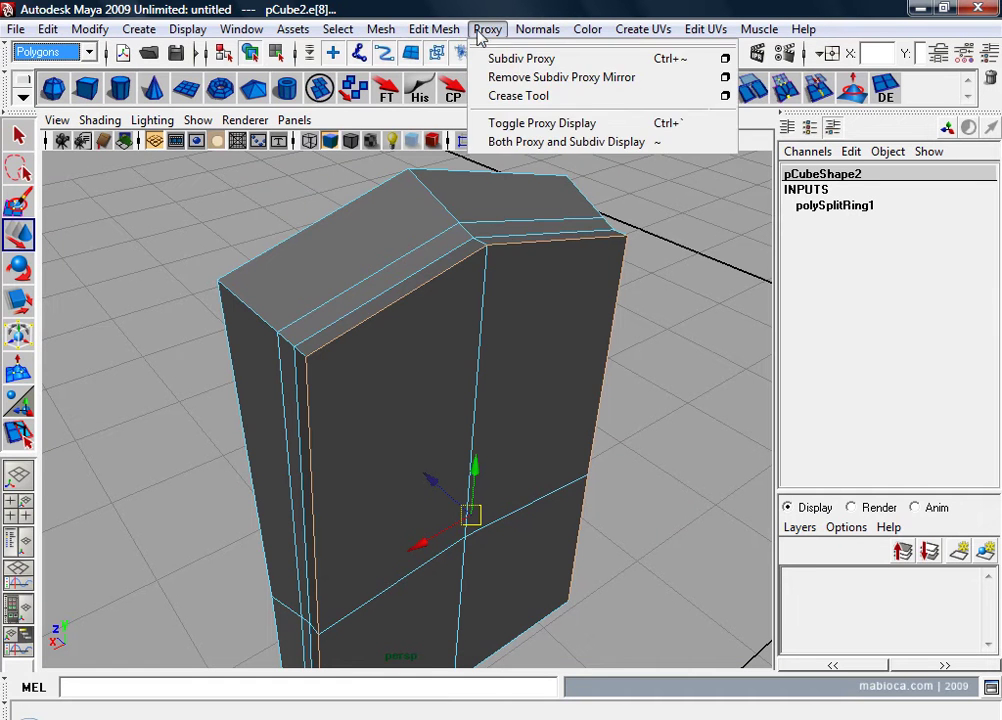
left_click(527, 271)
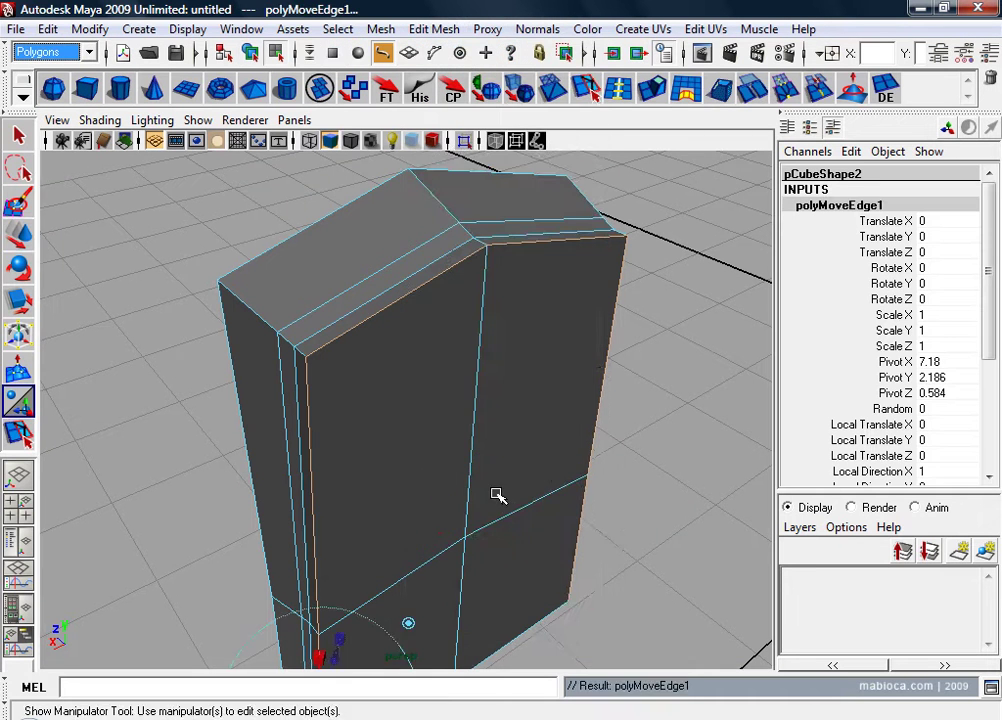
middle_click_drag(497, 497, 476, 423, "alt")
mouse_move(413, 563)
left_mouse_down()
mouse_move(476, 375)
mouse_move(570, 391)
mouse_move(519, 400)
mouse_move(596, 400)
left_mouse_up()
middle_click_drag(596, 400, 591, 397)
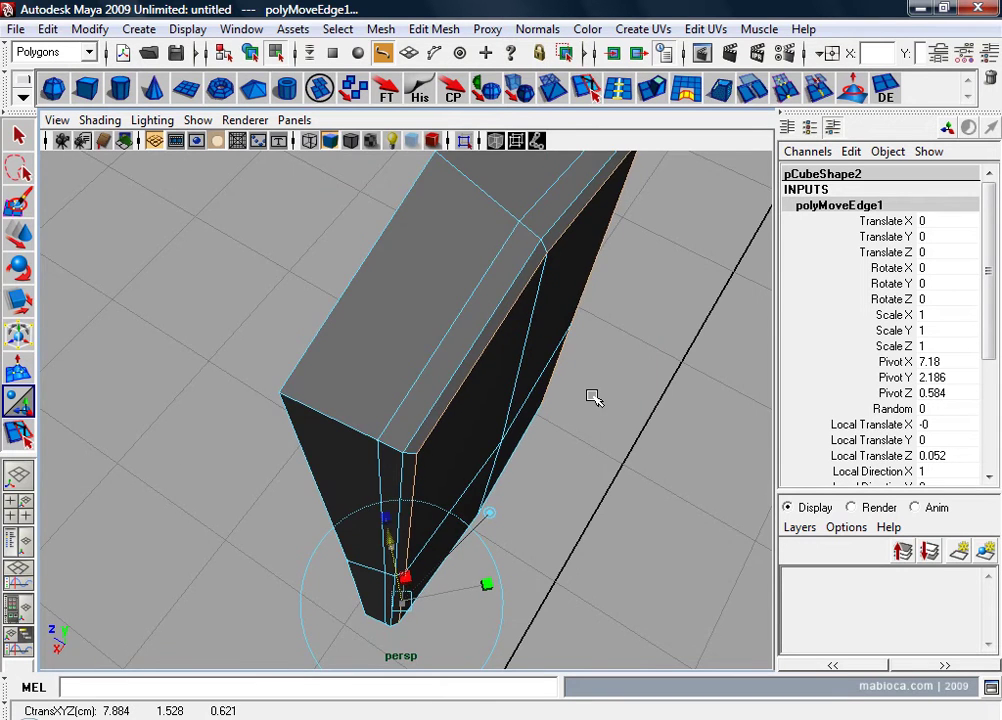
mouse_move(594, 398)
left_mouse_down("alt")
mouse_move(523, 479)
mouse_move(501, 331)
mouse_move(693, 454)
left_mouse_up("alt")
right_click_drag(693, 454, 508, 418, "alt")
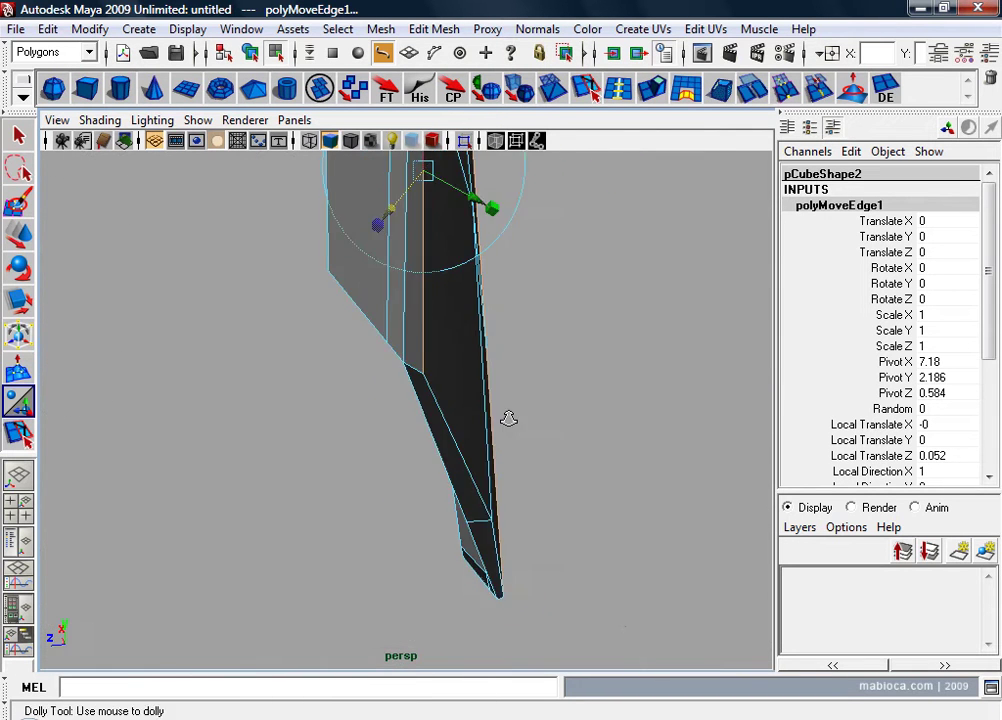
left_click_drag(508, 418, 367, 487, "alt")
Step: Select an edge near the pan's base and move it down
right_click_drag(497, 340, 490, 292)
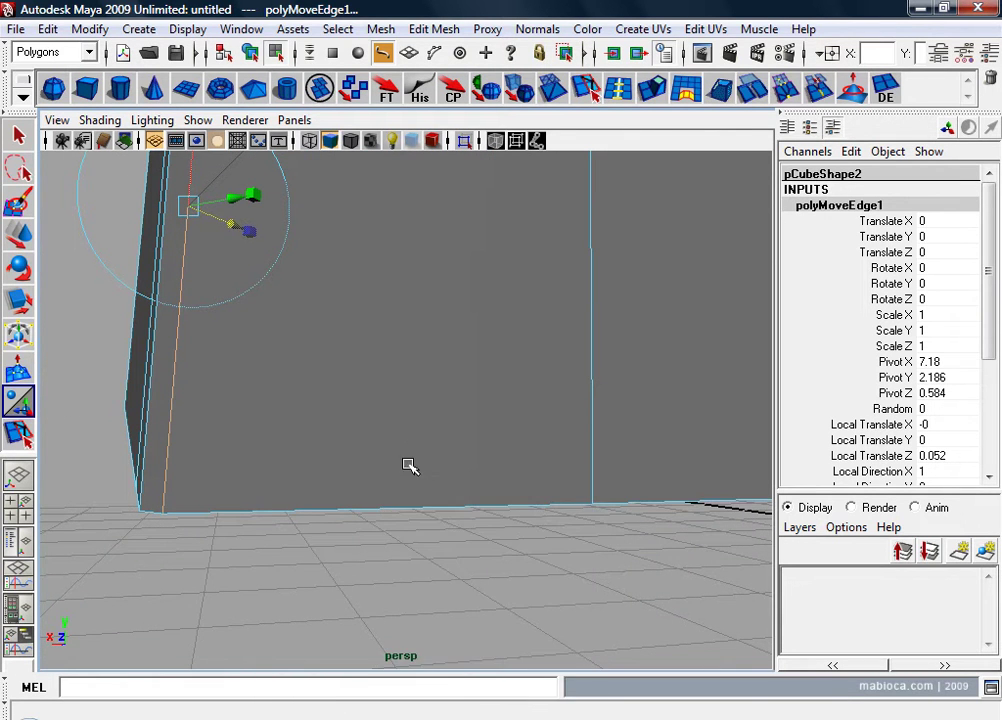
left_click(633, 502)
mouse_move(633, 508)
left_mouse_down("alt")
mouse_move(749, 420)
mouse_move(619, 317)
mouse_move(461, 344)
left_mouse_up("alt")
key("w")
mouse_move(418, 395)
left_mouse_down()
mouse_move(407, 430)
mouse_move(588, 425)
mouse_move(659, 442)
mouse_move(385, 476)
mouse_move(224, 470)
left_mouse_up()
Step: Select a bottom corner vertex and slide it slightly sideways
right_click(436, 340)
mouse_move(436, 340)
left_mouse_down("alt")
mouse_move(344, 375)
mouse_move(253, 470)
left_mouse_up("alt")
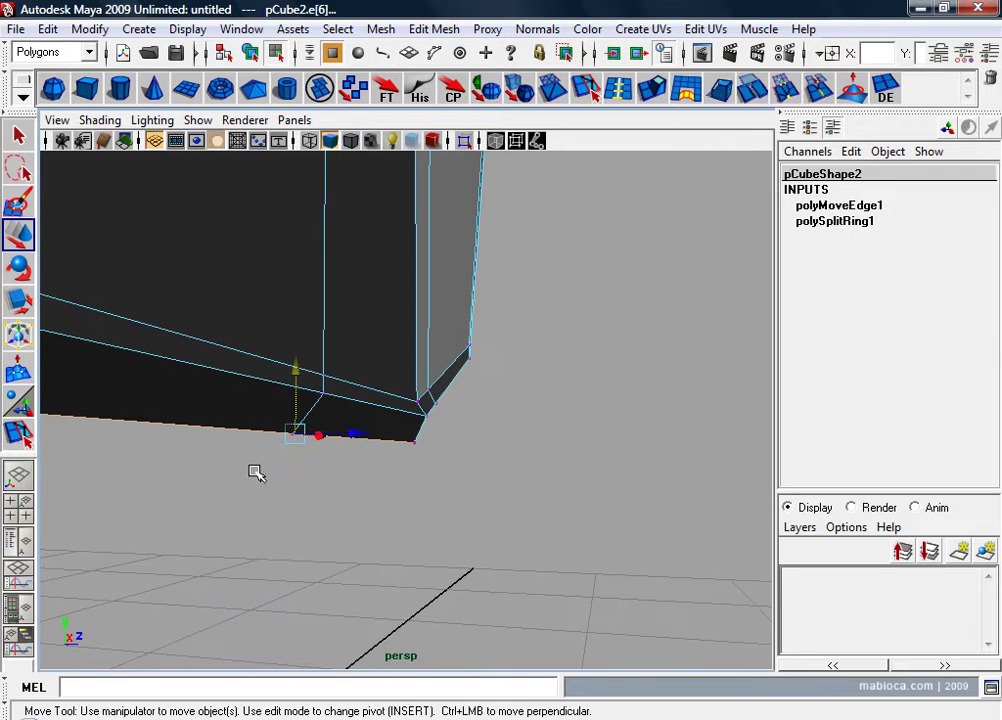
left_click(298, 430)
mouse_move(315, 425)
left_mouse_down("alt")
mouse_move(380, 447)
mouse_move(201, 448)
left_mouse_up("alt")
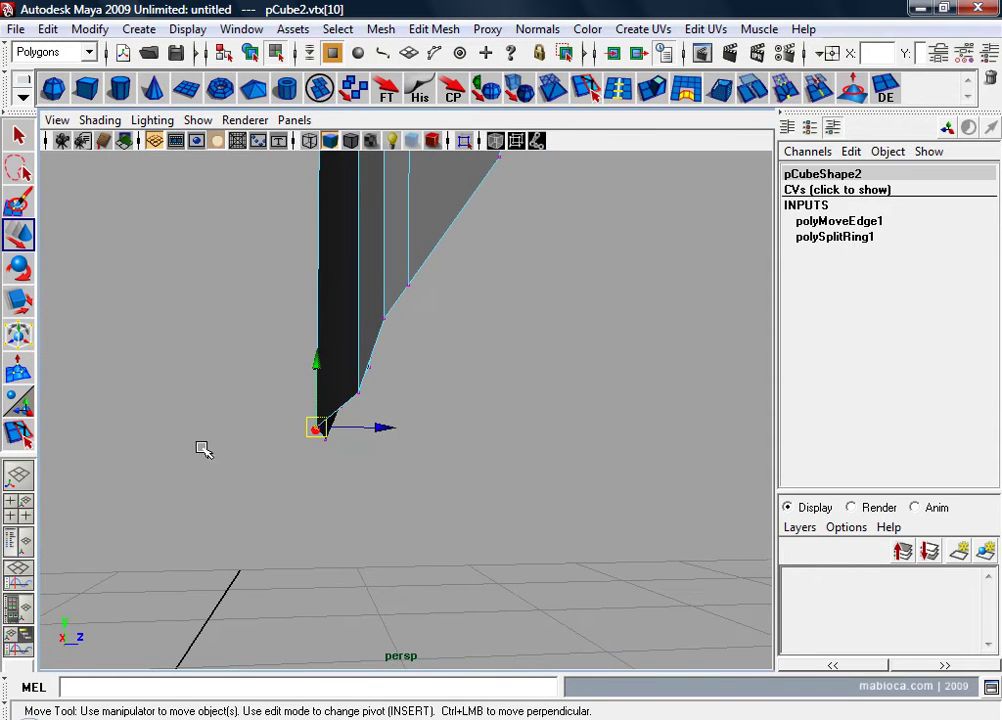
mouse_move(388, 416)
left_mouse_down()
mouse_move(286, 452)
mouse_move(118, 468)
left_mouse_up()
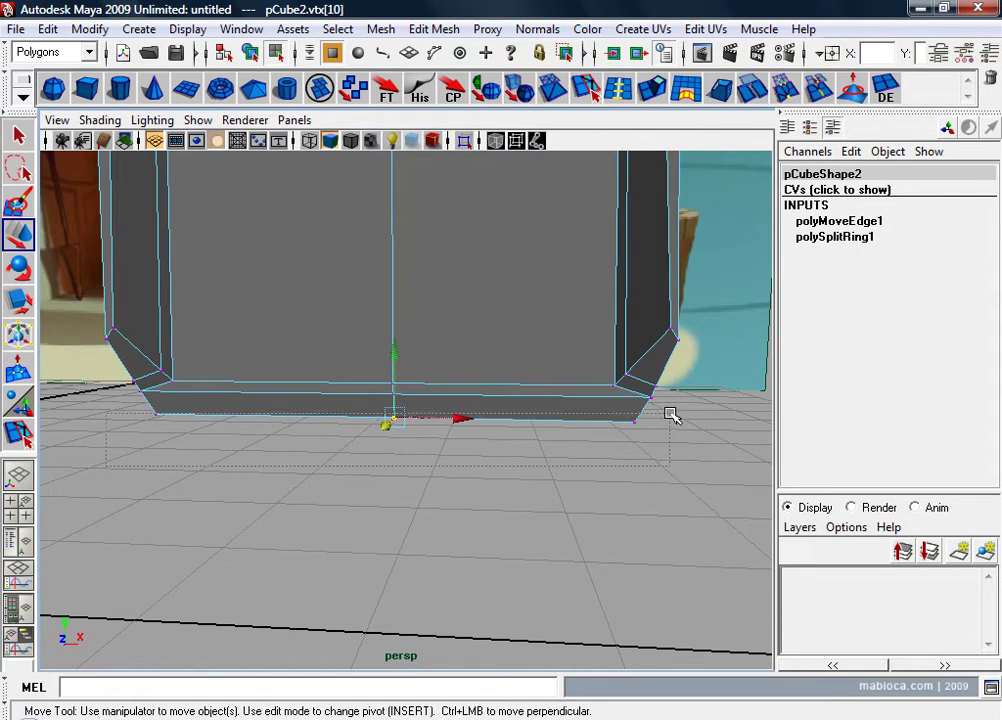
Step: Scale the two bottom vertices inward in X, then return to object mode
left_click_drag(672, 416, 672, 416)
mouse_move(672, 416)
left_mouse_down("alt")
mouse_move(595, 443)
mouse_move(523, 429)
left_mouse_up("alt")
key("r")
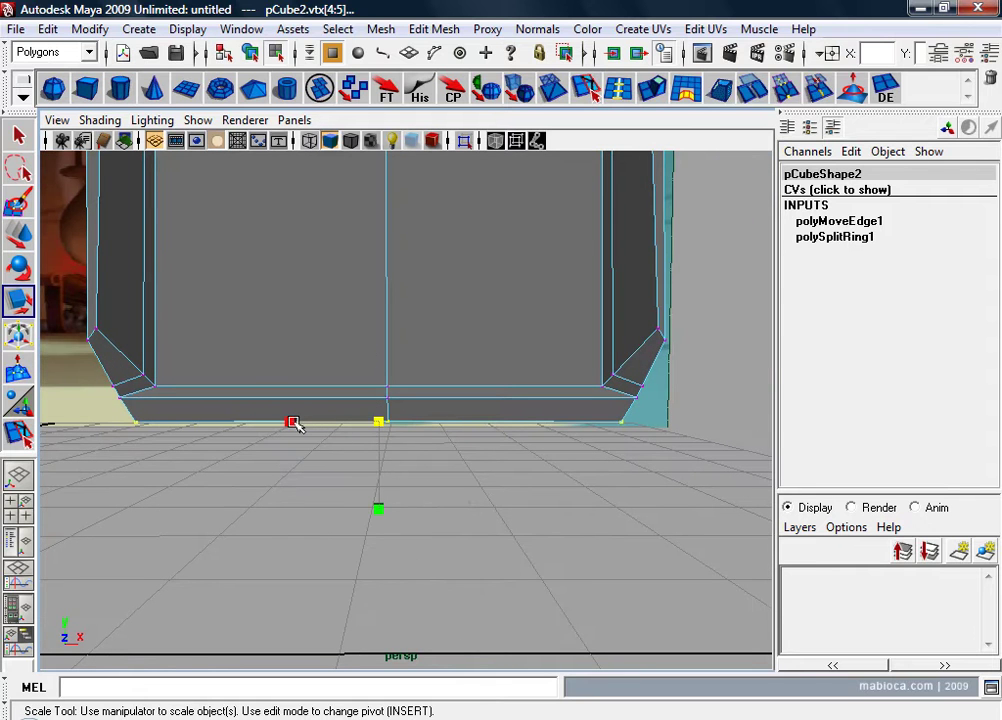
left_click_drag(292, 422, 298, 424)
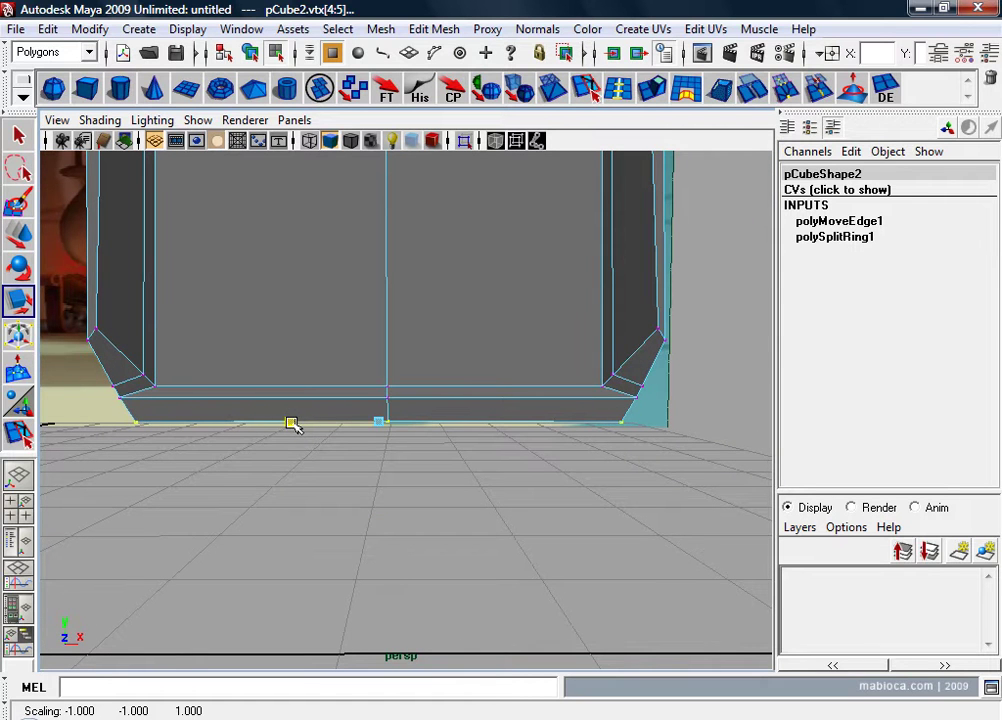
key("F8")
left_click_drag(514, 365, 485, 344, "alt")
Step: Check the pan's smoothed preview, then return it to blocky display
left_click(570, 456)
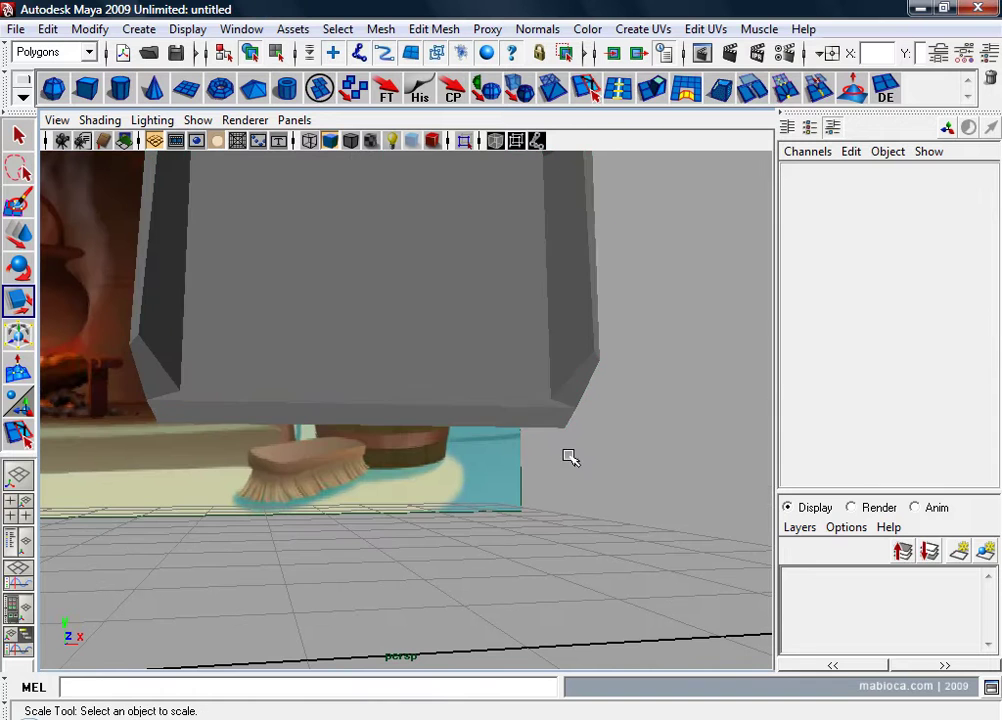
key("ctrl+z")
key("3")
left_click(622, 418)
right_click_drag(615, 398, 412, 360, "alt")
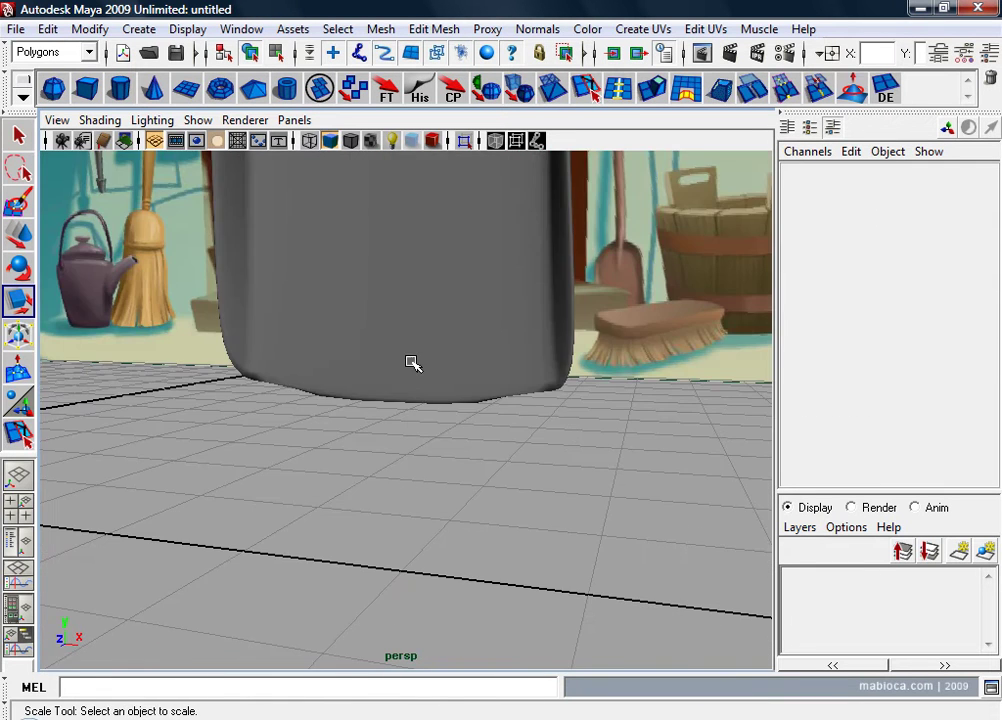
left_click(412, 360)
key("1")
Step: Inspect the pan's lower edge from several angles, previewing it smoothed again
right_click_drag(412, 441, 671, 425, "alt")
middle_click_drag(671, 425, 541, 420, "alt")
mouse_move(541, 420)
right_mouse_down("alt")
mouse_move(617, 436)
mouse_move(541, 427)
right_mouse_up("alt")
left_click_drag(541, 427, 528, 409, "alt")
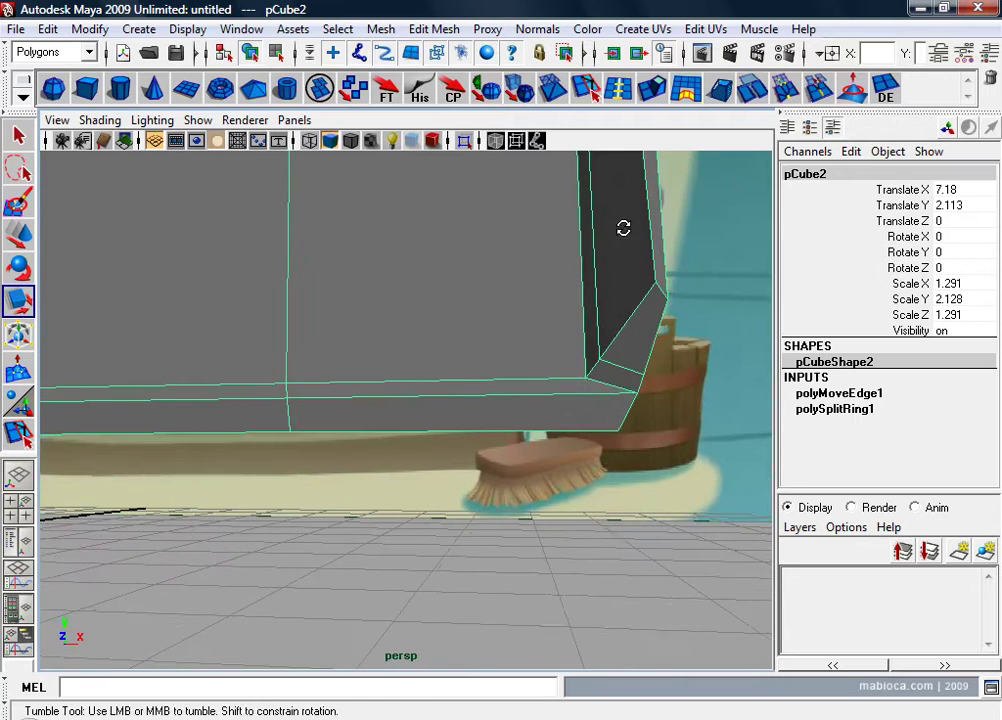
left_click_drag(623, 228, 608, 246, "alt")
right_click_drag(608, 246, 409, 461, "alt")
mouse_move(409, 461)
left_mouse_down("alt")
mouse_move(391, 438)
mouse_move(466, 559)
left_mouse_up("alt")
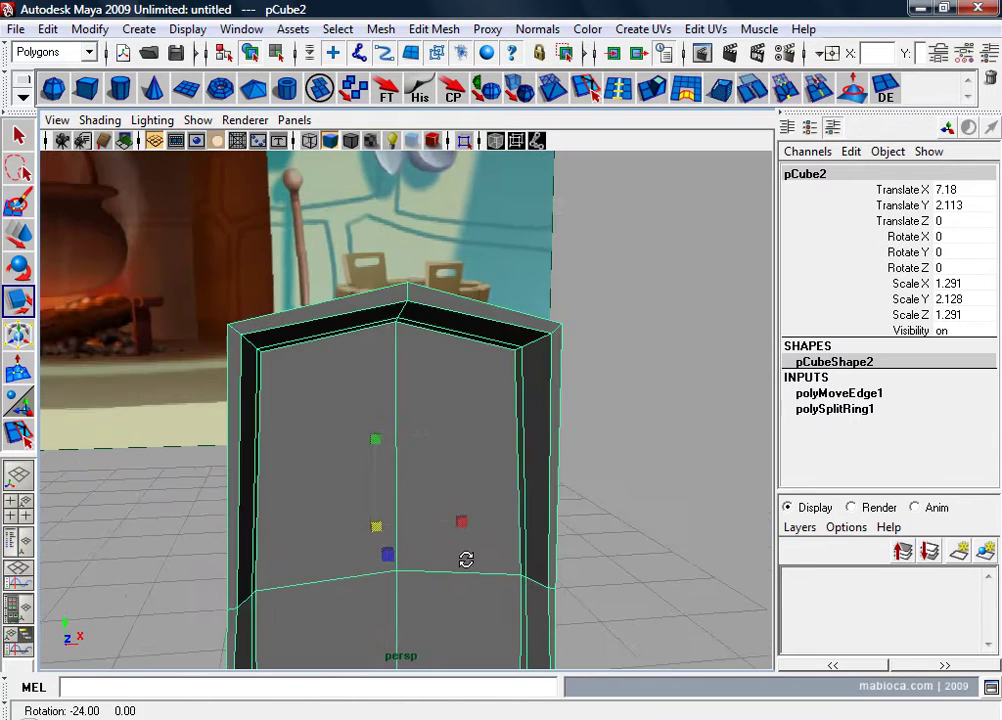
right_click_drag(466, 559, 405, 456, "alt")
mouse_move(444, 432)
middle_mouse_down("alt")
mouse_move(441, 450)
mouse_move(420, 344)
middle_mouse_up("alt")
key("3")
left_click(696, 445)
mouse_move(696, 445)
left_mouse_down("alt")
mouse_move(592, 446)
mouse_move(673, 447)
mouse_move(763, 376)
mouse_move(749, 398)
mouse_move(388, 490)
left_mouse_up("alt")
key("r")
left_click(389, 495)
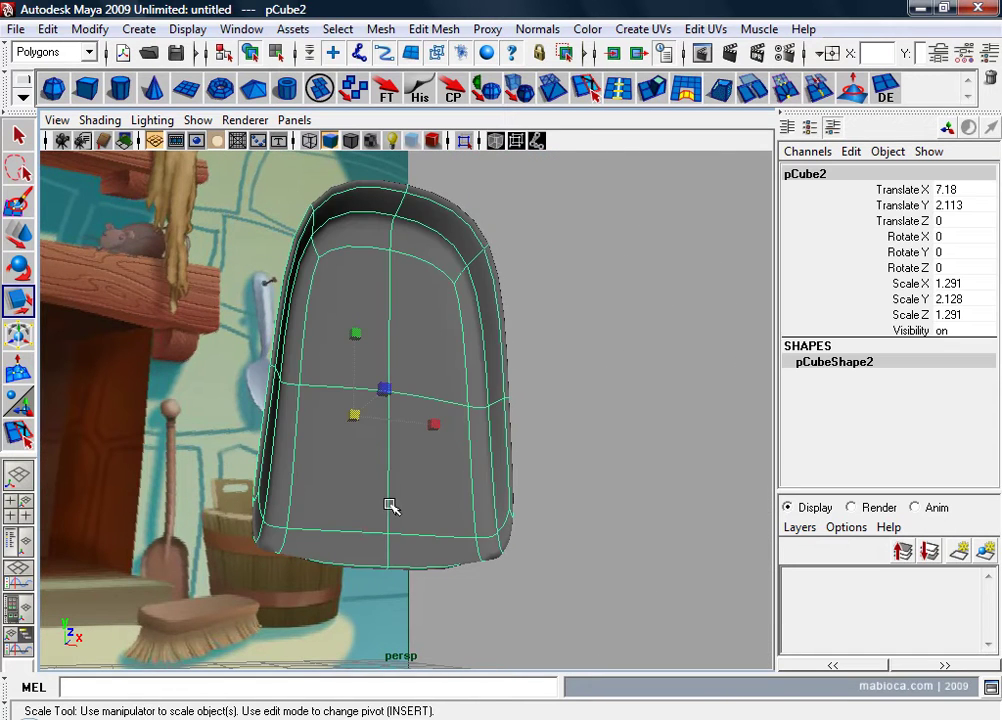
left_click_drag(352, 533, 297, 532, "alt")
right_click_drag(297, 532, 443, 485, "alt")
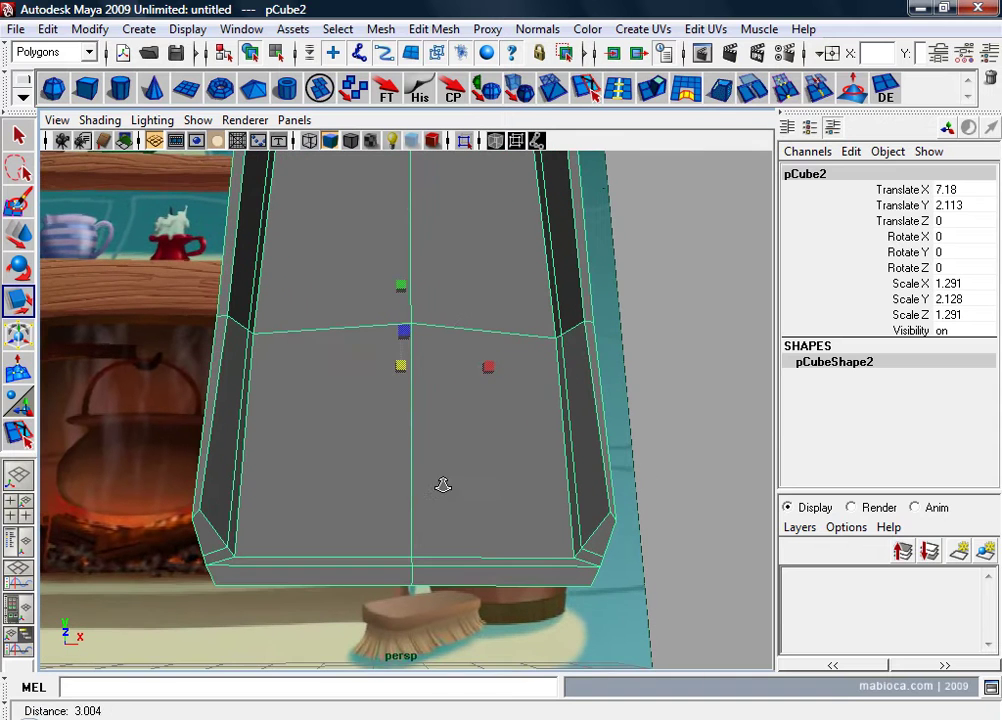
Step: Insert an edge loop near the bottom of the pan
left_click(632, 93)
left_click_drag(418, 551, 519, 568)
key("w")
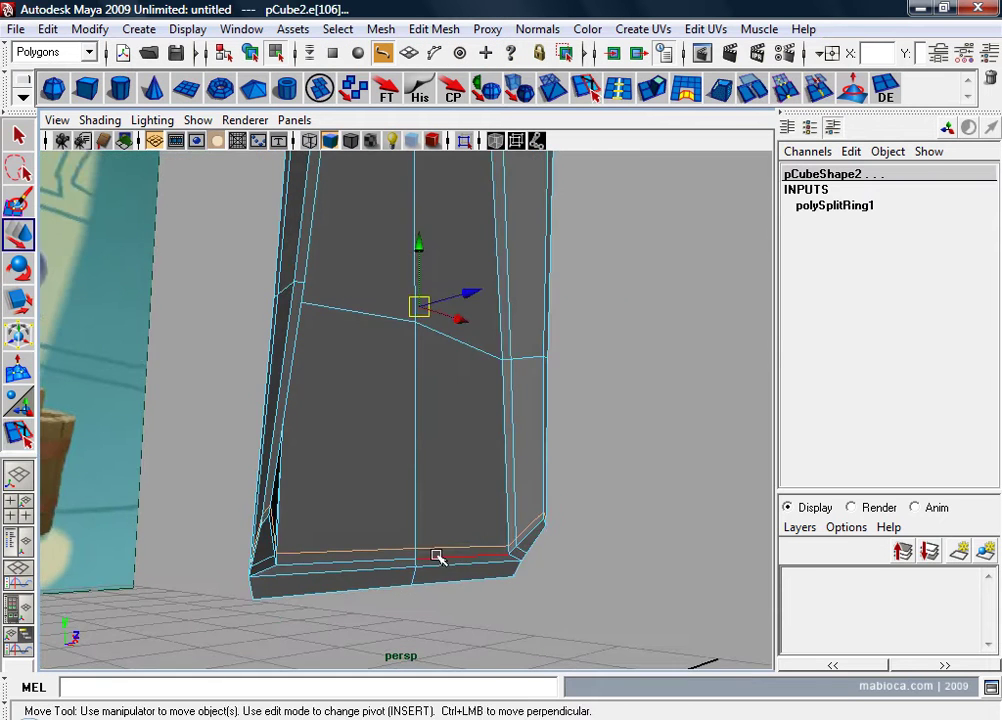
right_click_drag(438, 557, 588, 480, "alt")
middle_click_drag(588, 480, 425, 481, "alt")
mouse_move(425, 481)
left_mouse_down("alt")
mouse_move(476, 488)
mouse_move(458, 473)
left_mouse_up("alt")
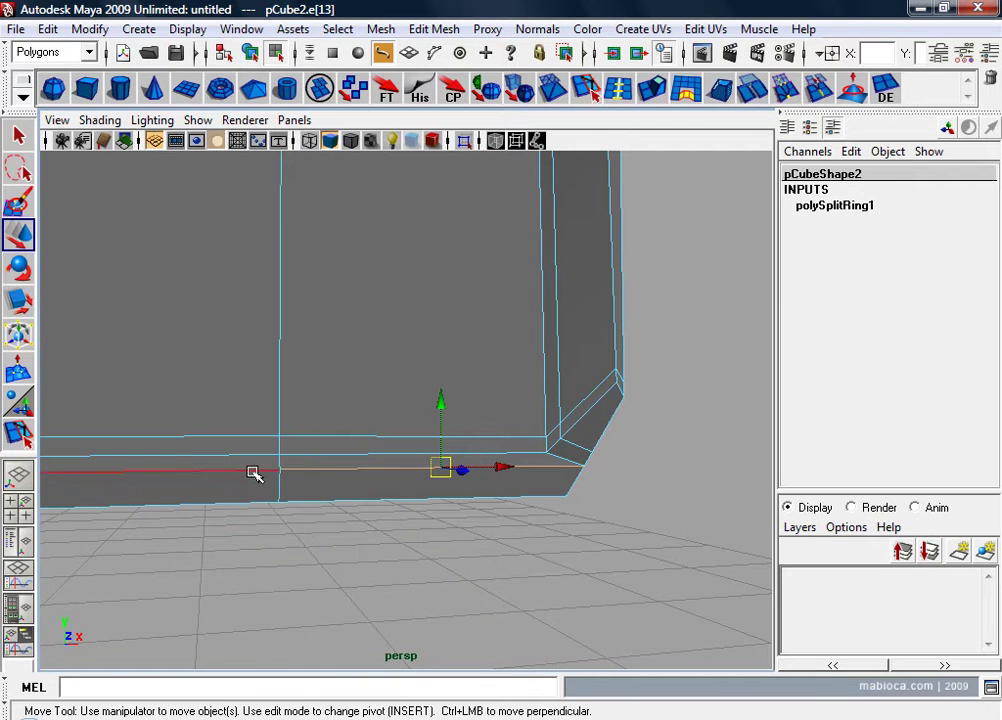
mouse_move(258, 471)
left_mouse_down("alt")
mouse_move(313, 474)
mouse_move(461, 291)
left_mouse_up("alt")
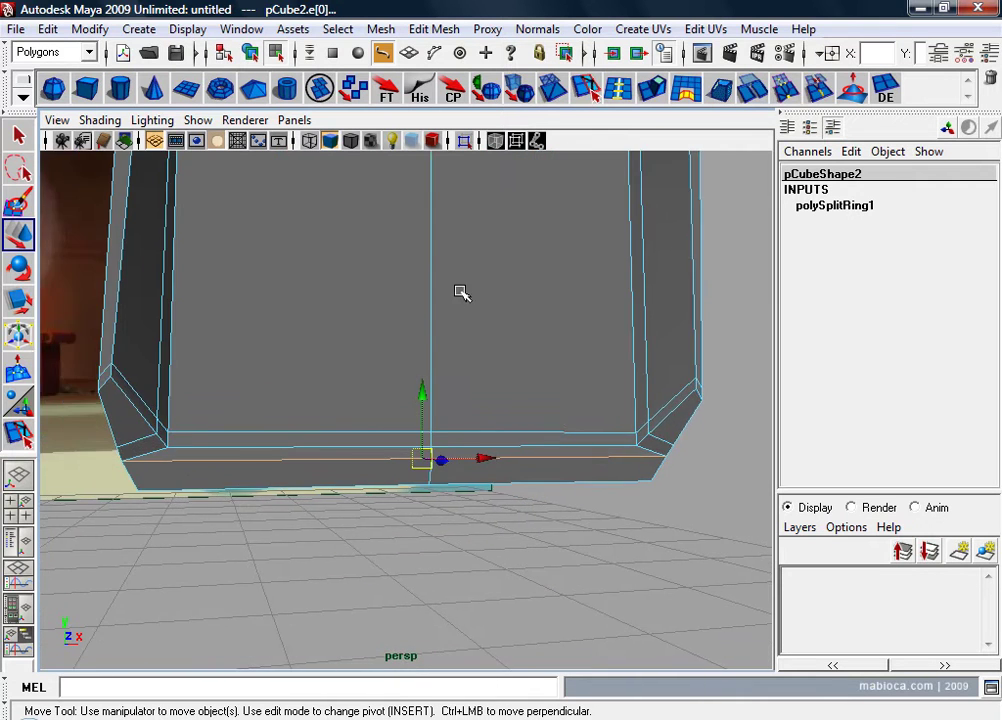
left_click_drag(640, 266, 553, 257, "alt")
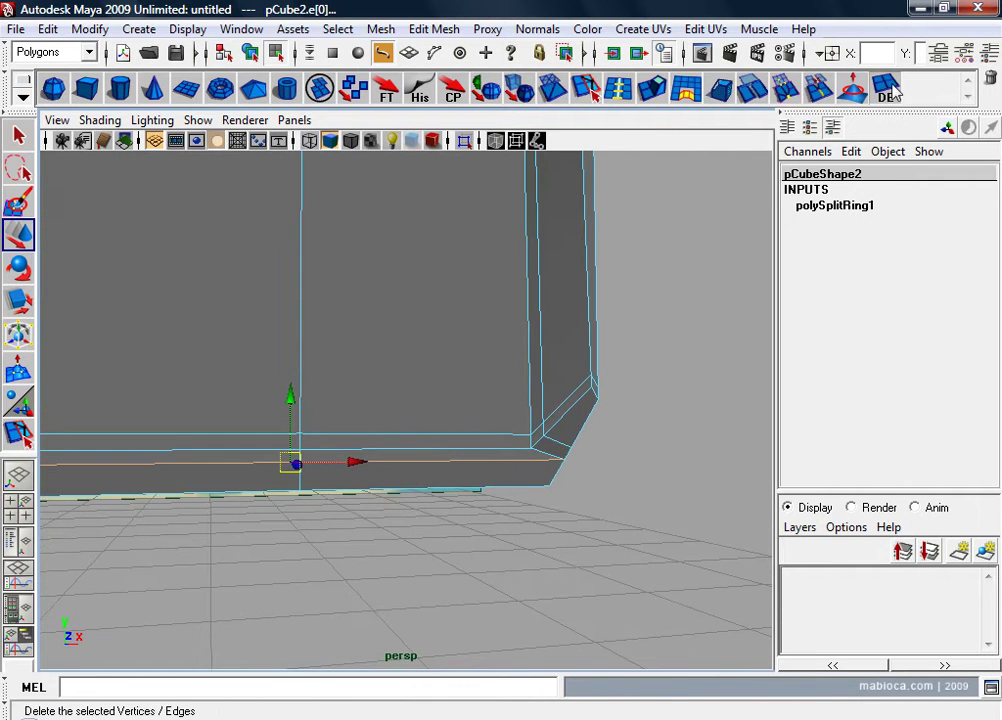
Step: Delete the redundant bottom edge loop and review the smoothed pan with the reference texture
left_click(816, 88)
key("F8")
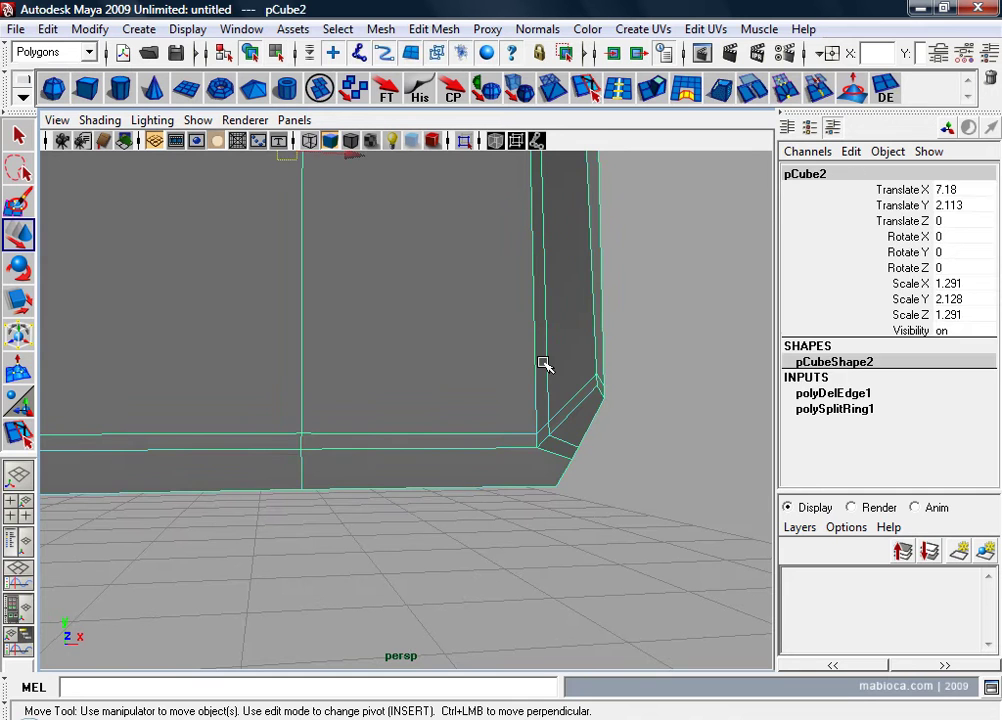
key("3")
left_click(655, 383)
key("6")
mouse_move(443, 383)
left_mouse_down("alt")
mouse_move(315, 389)
mouse_move(476, 376)
left_mouse_up("alt")
left_click(373, 420)
key("1")
scroll(373, 420, "up", 3)
mouse_move(373, 420)
middle_mouse_down("alt")
mouse_move(498, 420)
mouse_move(588, 340)
middle_mouse_up("alt")
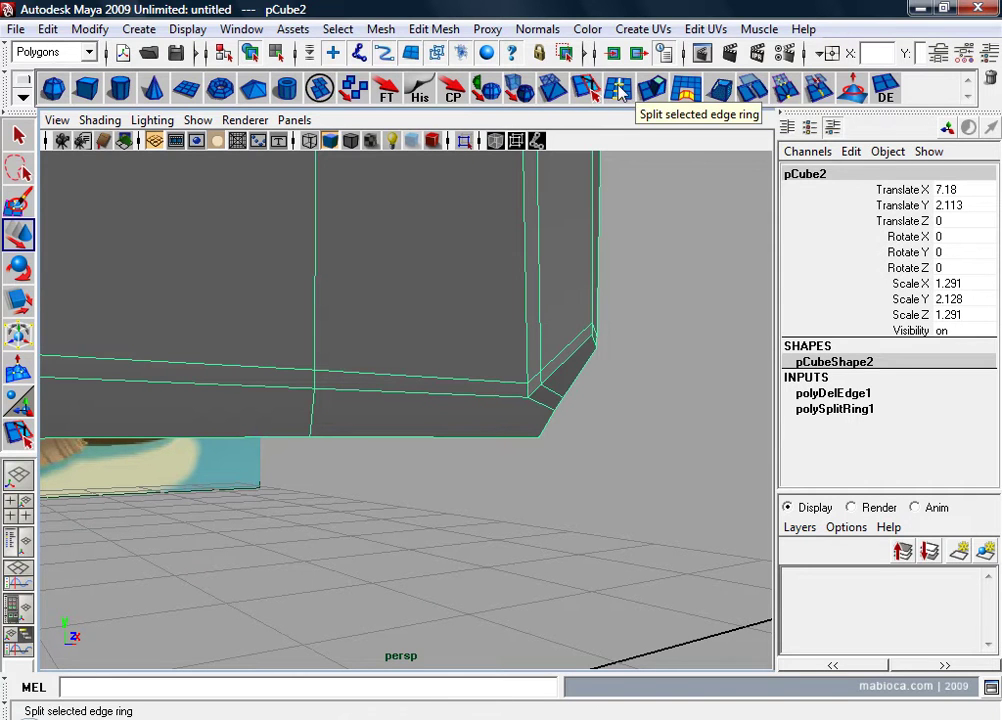
Step: Split a slanted edge from the pan's bottom edge up to the upper edge loop
left_click(553, 90)
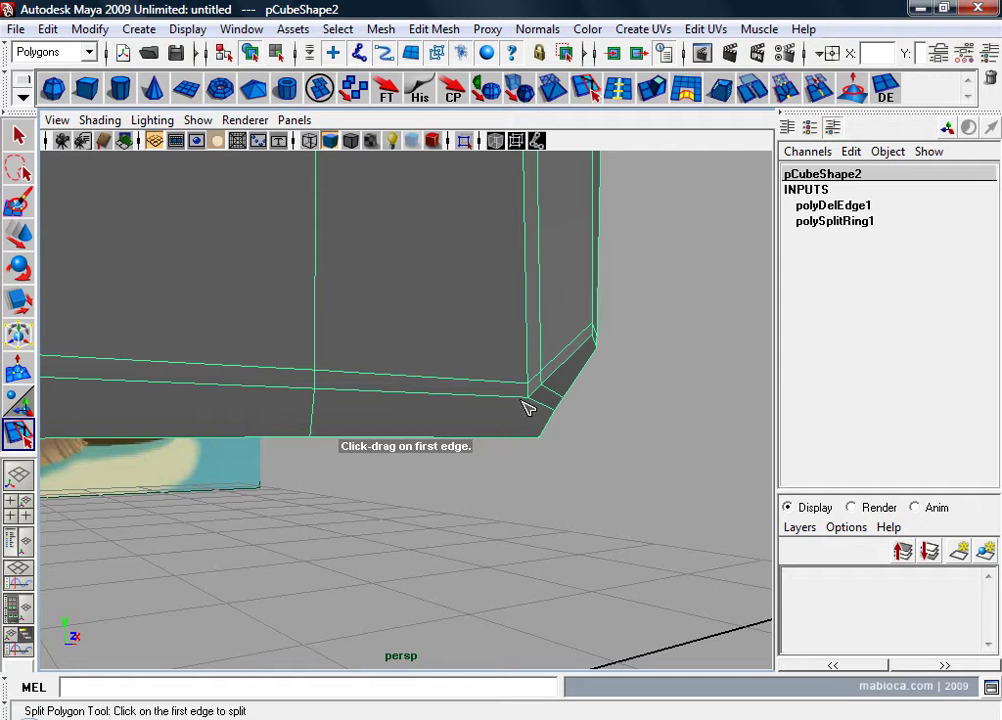
left_click(522, 399)
mouse_move(579, 409)
left_mouse_down("alt")
mouse_move(544, 454)
mouse_move(233, 402)
mouse_move(320, 425)
left_mouse_up("alt")
left_click(538, 451)
left_click(338, 406)
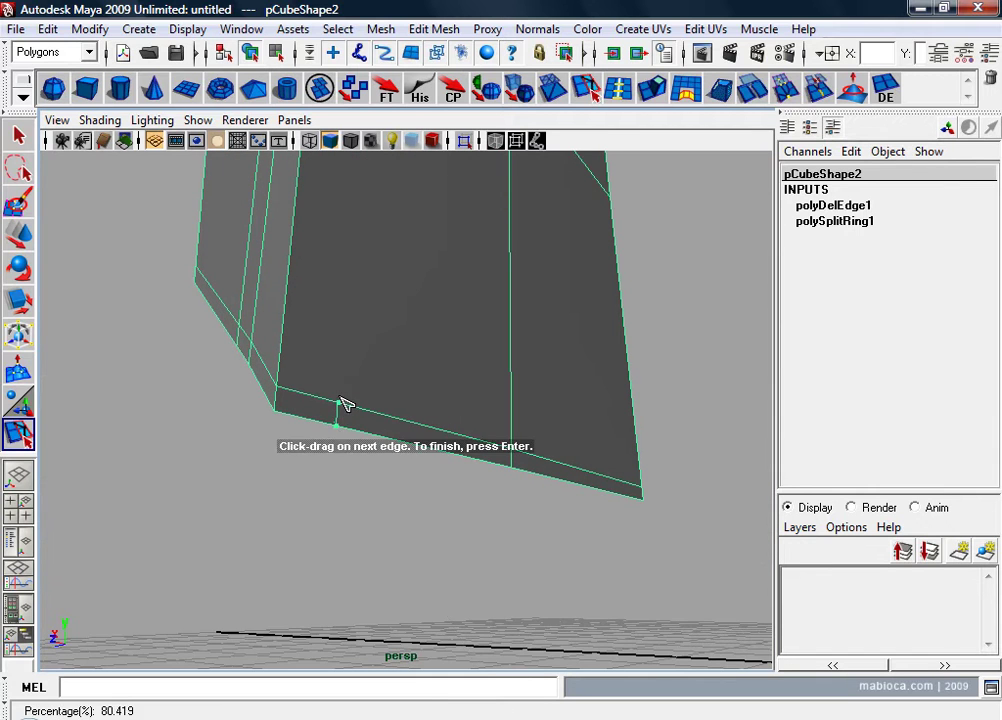
right_click_drag(342, 405, 246, 470, "alt")
mouse_move(246, 470)
left_mouse_down("alt")
mouse_move(376, 365)
mouse_move(330, 335)
left_mouse_up("alt")
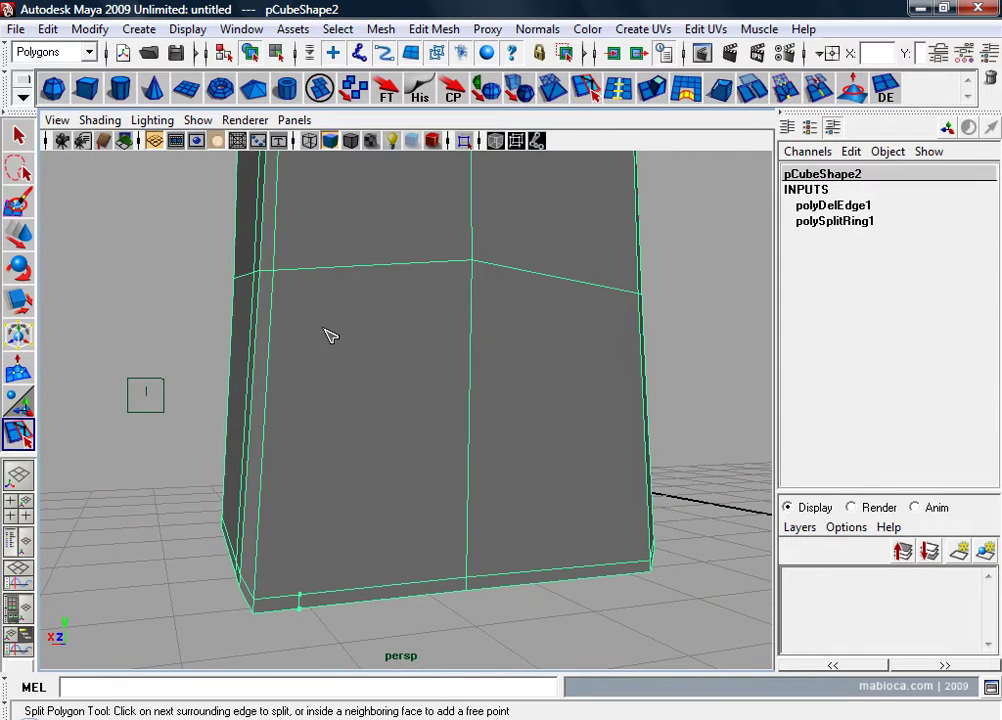
left_click(362, 274)
key("Return")
Step: Cut a second slanted split from the bottom edge across the pan's base
left_click_drag(559, 289, 587, 279, "alt")
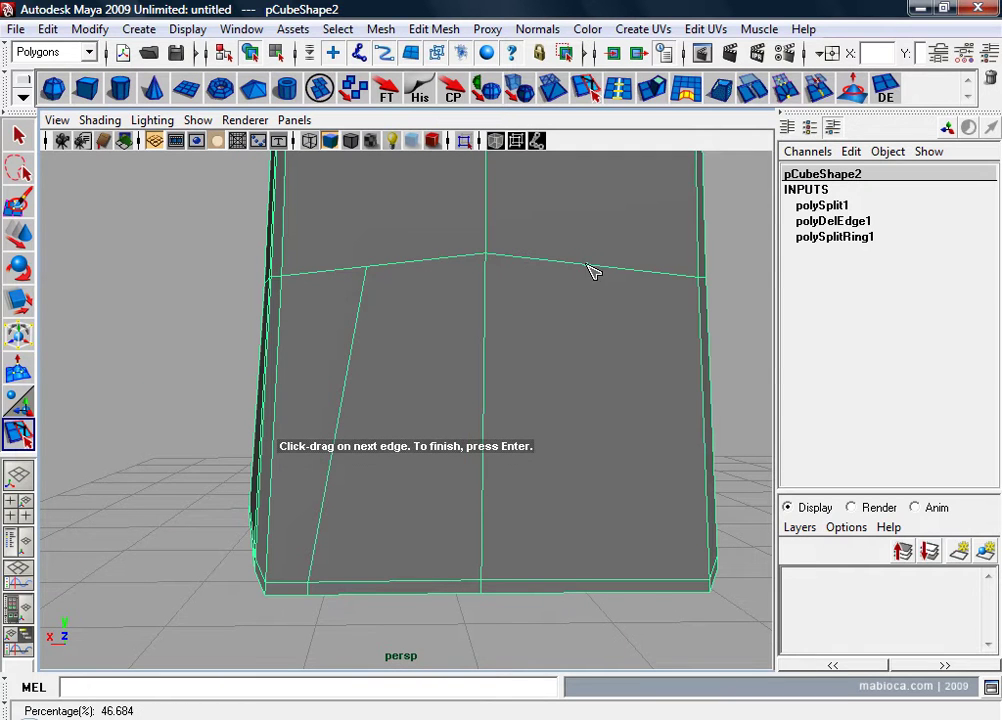
left_click(668, 587)
left_click_drag(668, 587, 458, 465, "alt")
mouse_move(458, 465)
right_mouse_down("alt")
mouse_move(318, 487)
mouse_move(231, 540)
right_mouse_up("alt")
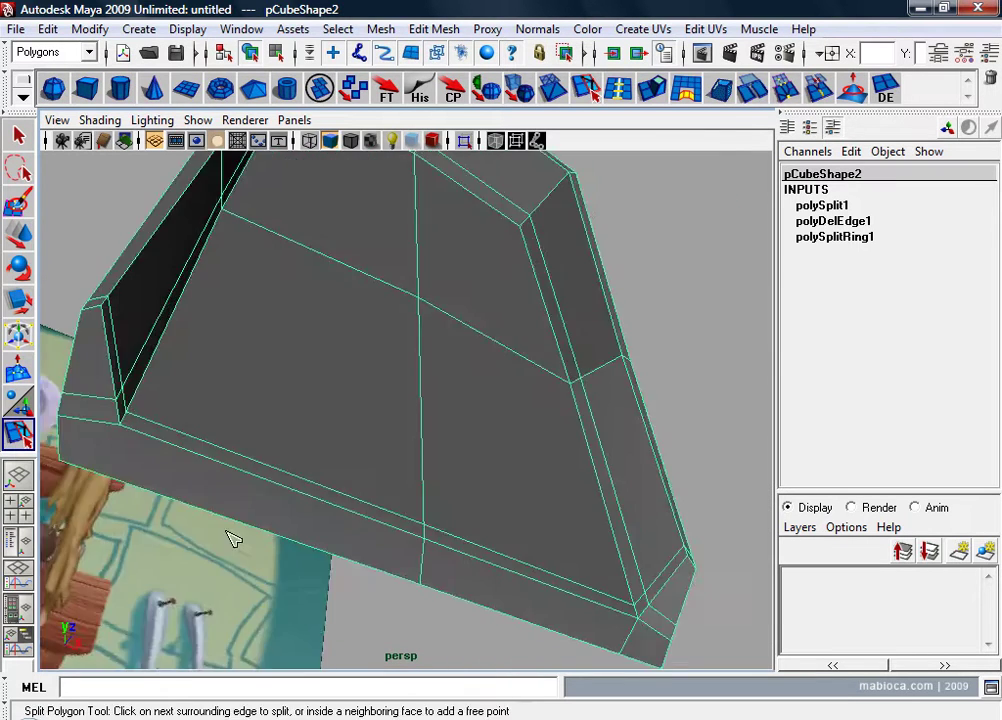
mouse_move(231, 540)
left_mouse_down("alt")
mouse_move(380, 543)
mouse_move(380, 533)
left_mouse_up("alt")
left_click(369, 536)
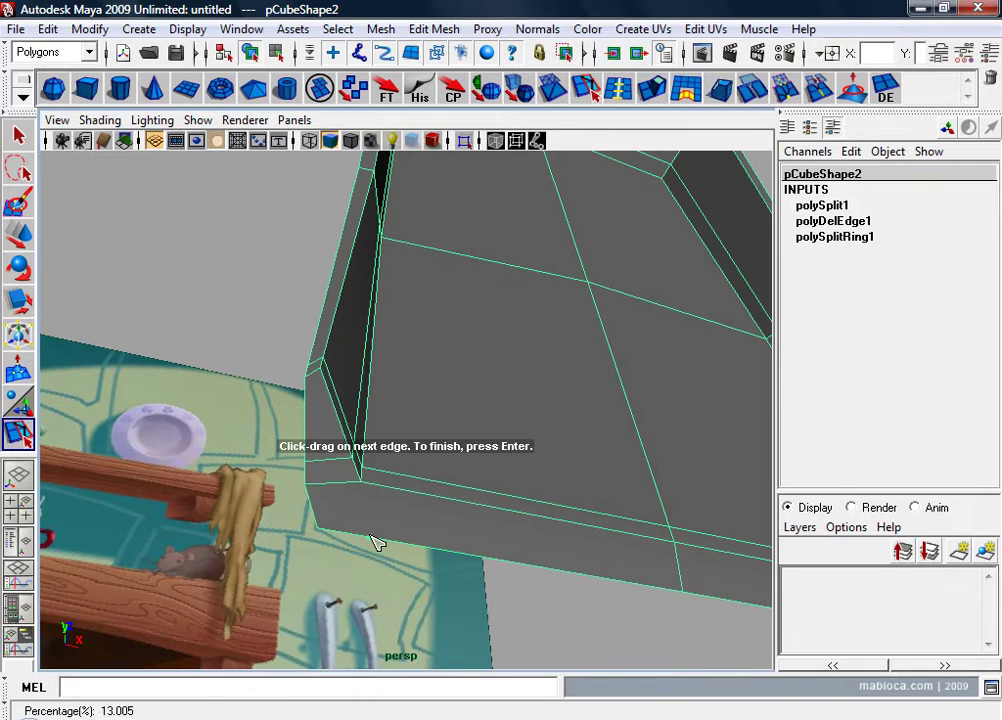
key("Return")
Step: Select the whole pan and preview the split result smoothed
right_click_drag(313, 510, 324, 559, "alt")
left_click_drag(324, 559, 369, 532, "alt")
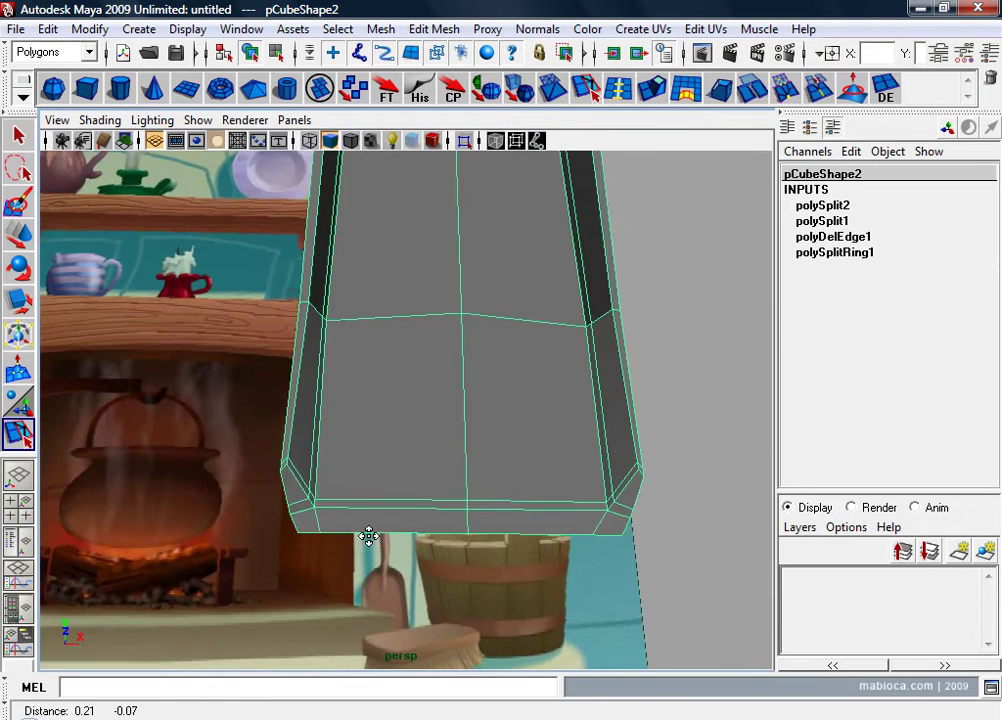
key("w")
left_click(480, 405)
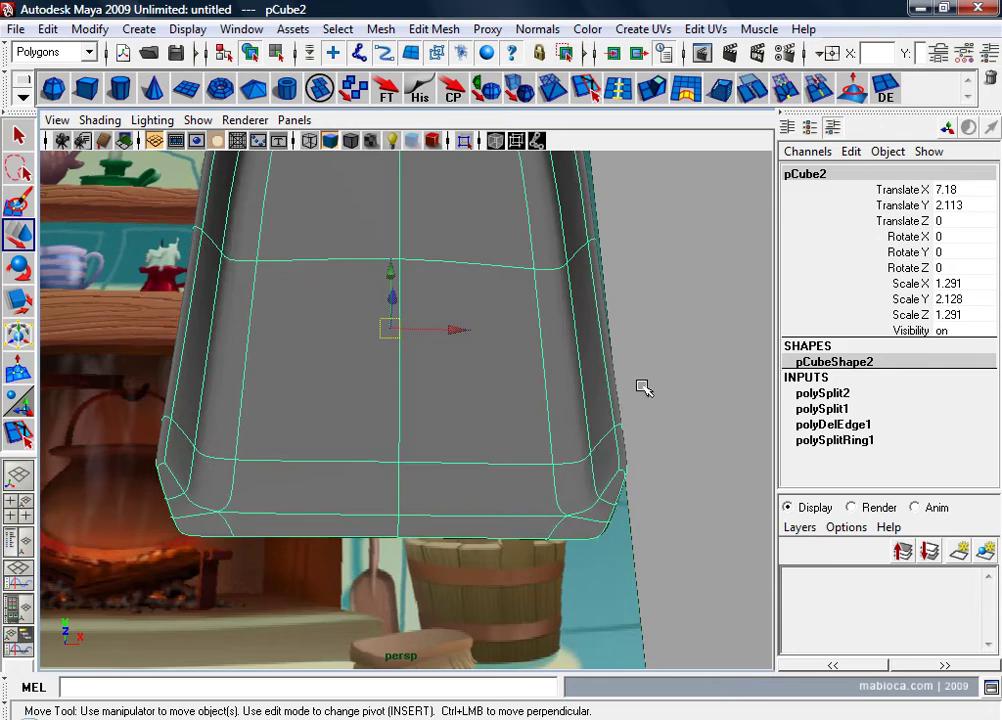
key("3")
left_click(646, 386)
right_click_drag(646, 386, 559, 400, "alt")
mouse_move(559, 400)
left_mouse_down("alt")
mouse_move(443, 429)
mouse_move(571, 434)
mouse_move(586, 416)
left_mouse_up("alt")
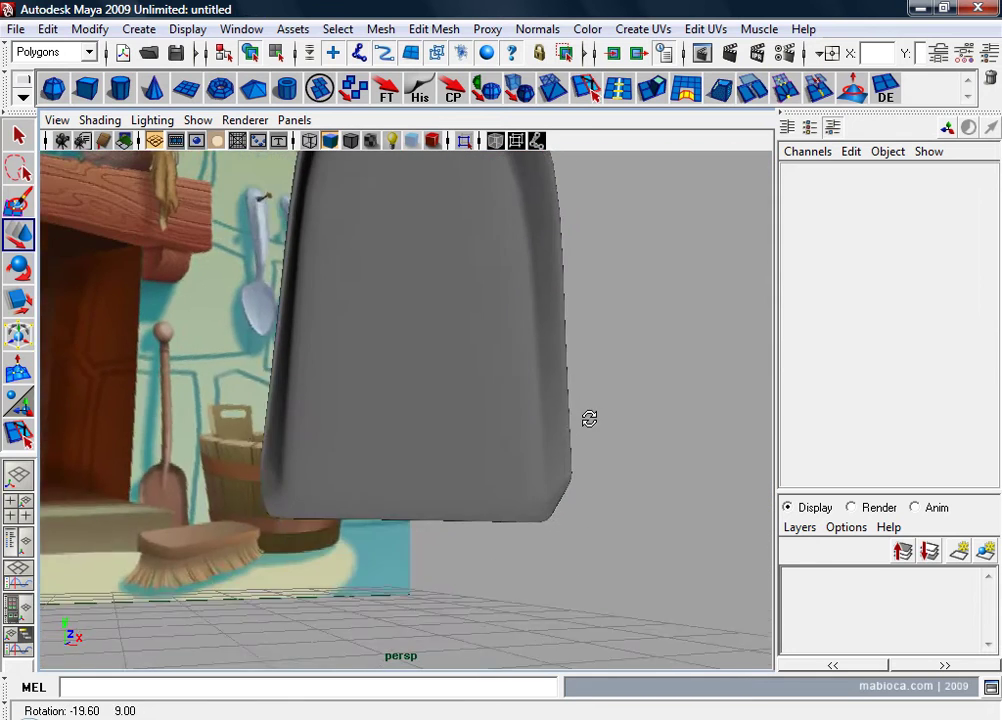
Step: Lift the pan's front bottom edge upward and check the smoothed result
left_click(532, 465)
key("1")
mouse_move(532, 465)
right_mouse_down("alt")
mouse_move(573, 514)
mouse_move(533, 489)
right_mouse_up("alt")
mouse_move(533, 489)
left_mouse_down("alt")
mouse_move(543, 514)
mouse_move(608, 510)
mouse_move(579, 510)
left_mouse_up("alt")
right_click_drag(579, 340, 590, 296)
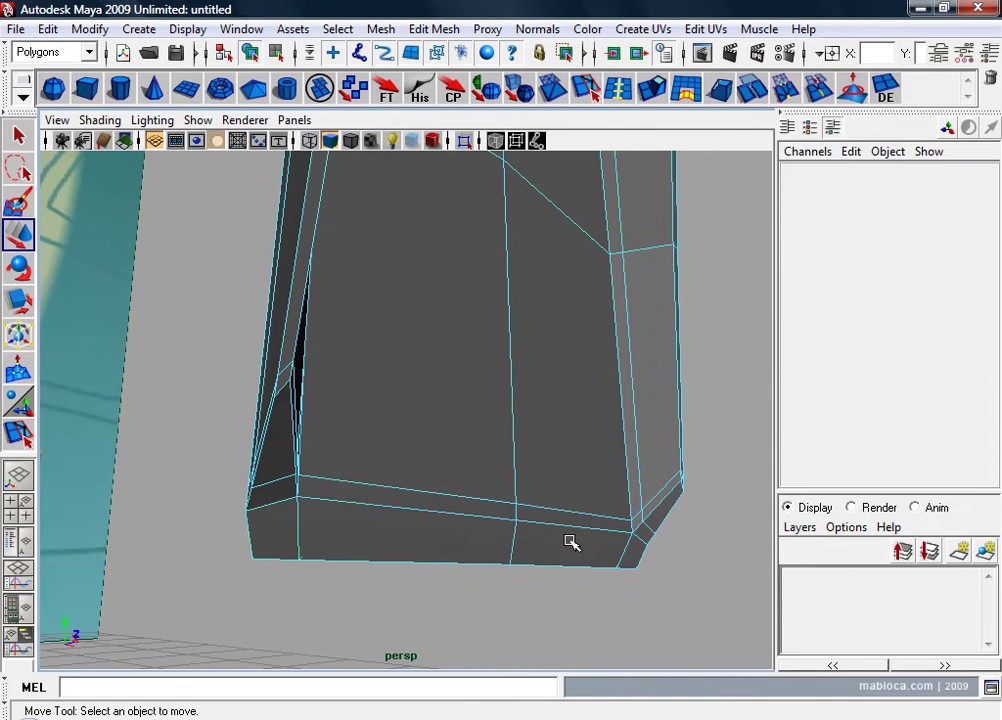
left_click(575, 508)
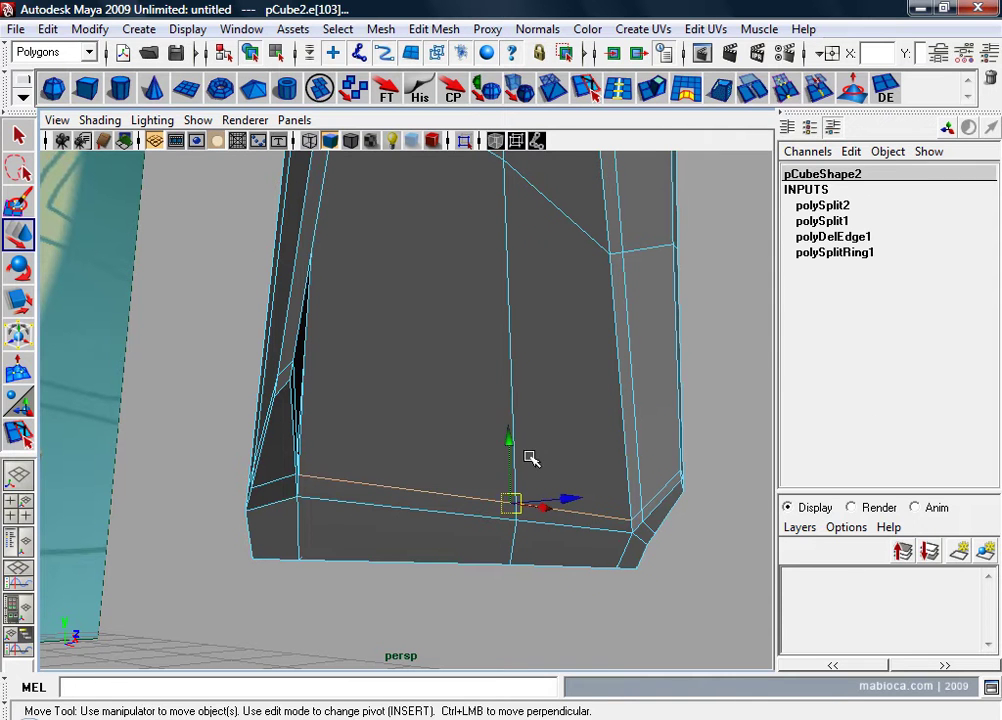
mouse_move(530, 458)
left_mouse_down()
mouse_move(508, 448)
mouse_move(309, 530)
left_mouse_up()
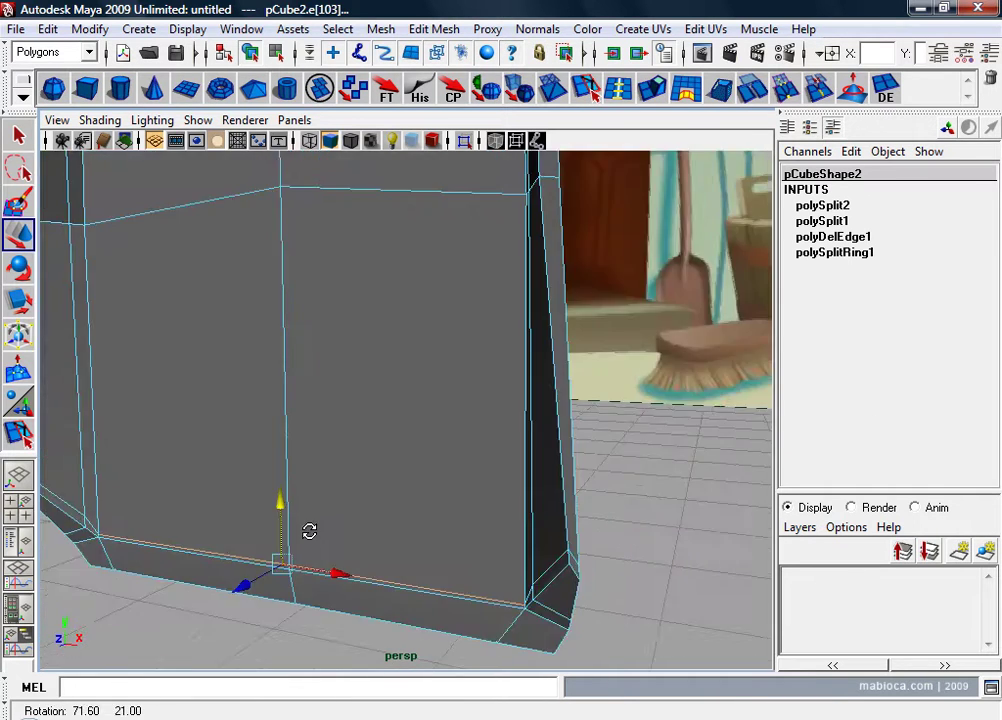
right_click_drag(311, 529, 376, 456)
key("3")
left_click(609, 532)
mouse_move(609, 532)
left_mouse_down("alt")
mouse_move(581, 530)
mouse_move(718, 532)
mouse_move(628, 556)
mouse_move(400, 499)
mouse_move(264, 501)
mouse_move(257, 532)
mouse_move(345, 540)
mouse_move(425, 515)
left_mouse_up("alt")
Step: Raise the front bottom edge slightly again and preview the pan smoothed
left_click(345, 540)
key("1")
mouse_move(425, 515)
right_mouse_down("alt")
mouse_move(470, 488)
mouse_move(378, 500)
right_mouse_up("alt")
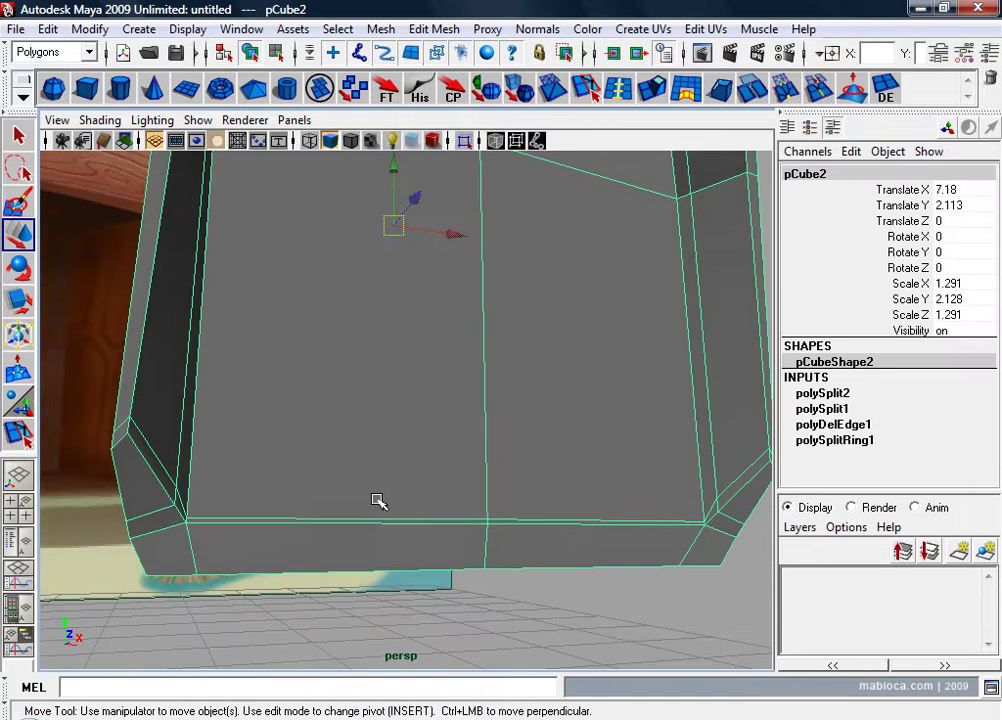
right_click_drag(544, 380, 533, 306)
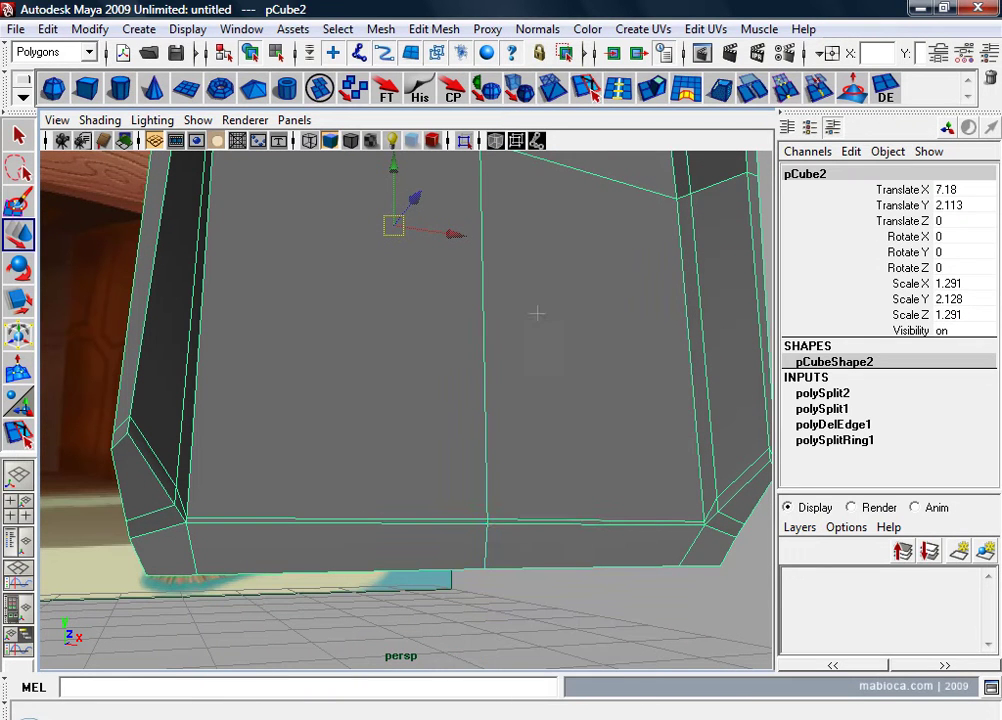
left_click(571, 519)
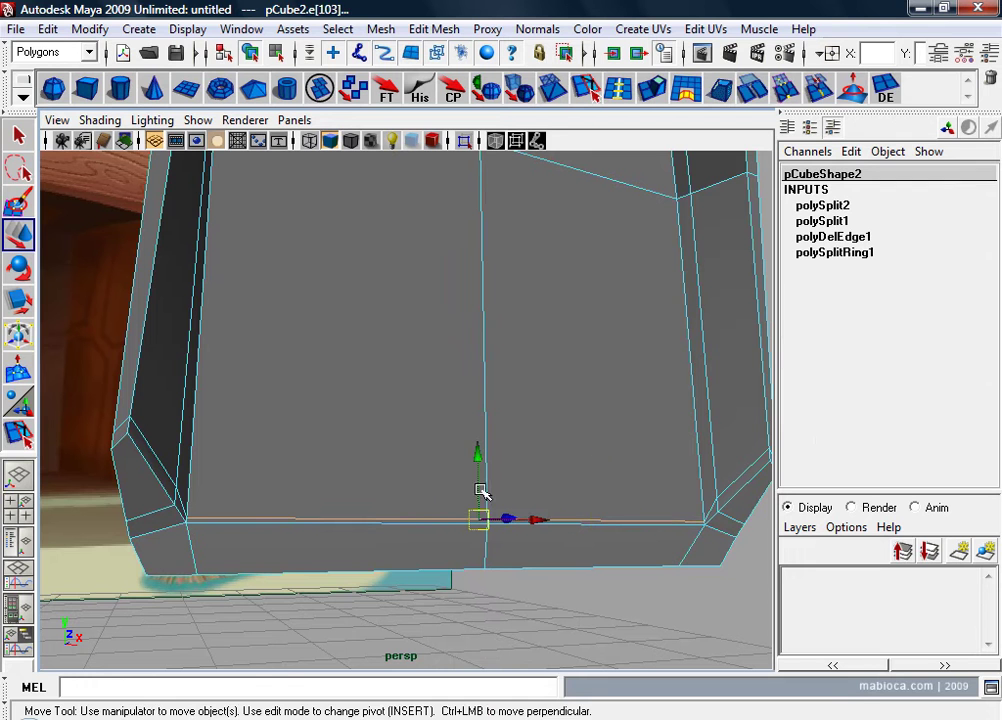
left_click_drag(476, 453, 479, 458)
right_click_drag(400, 481, 447, 442)
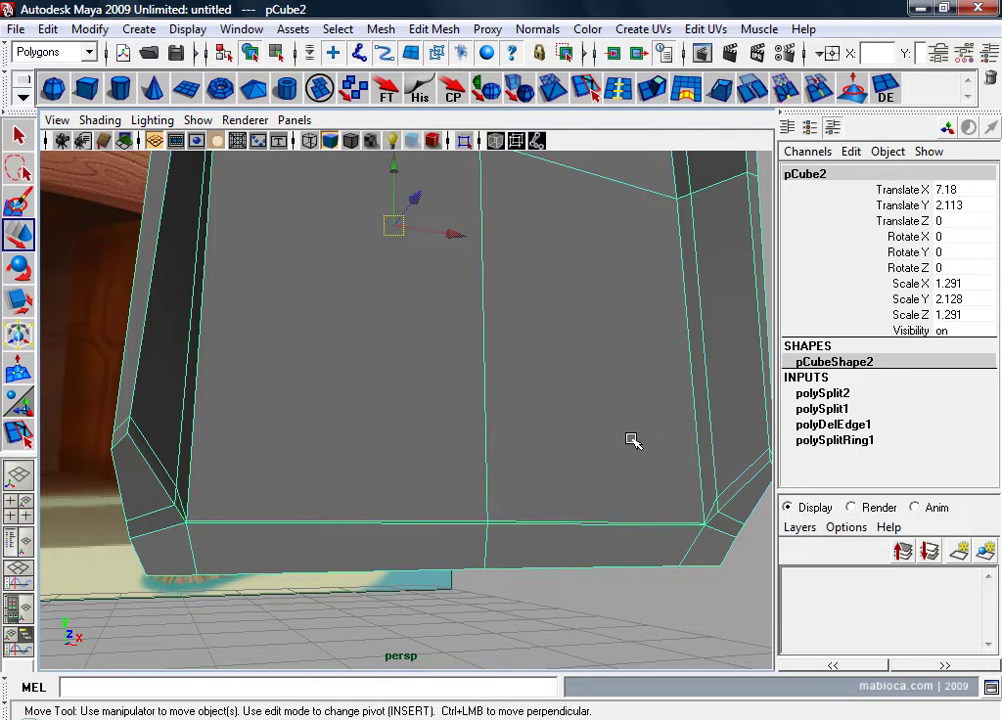
key("3")
left_click(644, 586)
mouse_move(644, 586)
left_mouse_down("alt")
mouse_move(535, 610)
mouse_move(355, 515)
mouse_move(435, 418)
mouse_move(358, 467)
mouse_move(412, 391)
left_mouse_up("alt")
Step: Insert a new edge loop around the pan's lower body
left_click(412, 391)
key("1")
mouse_move(412, 391)
right_mouse_down("alt")
mouse_move(394, 365)
mouse_move(481, 298)
right_mouse_up("alt")
left_click(618, 89)
mouse_move(560, 220)
left_mouse_down("alt")
mouse_move(490, 300)
mouse_move(463, 314)
mouse_move(566, 335)
left_mouse_up("alt")
mouse_move(566, 335)
right_mouse_down("alt")
mouse_move(616, 246)
mouse_move(447, 353)
right_mouse_up("alt")
left_click(624, 234)
mouse_move(447, 353)
left_mouse_down("alt")
mouse_move(512, 246)
mouse_move(488, 298)
mouse_move(668, 258)
mouse_move(796, 313)
mouse_move(463, 320)
mouse_move(426, 305)
mouse_move(450, 306)
left_mouse_up("alt")
Step: Return to object mode and compare the pan smoothed and blocky
mouse_move(450, 306)
right_mouse_down("alt")
mouse_move(432, 432)
mouse_move(440, 470)
right_mouse_up("alt")
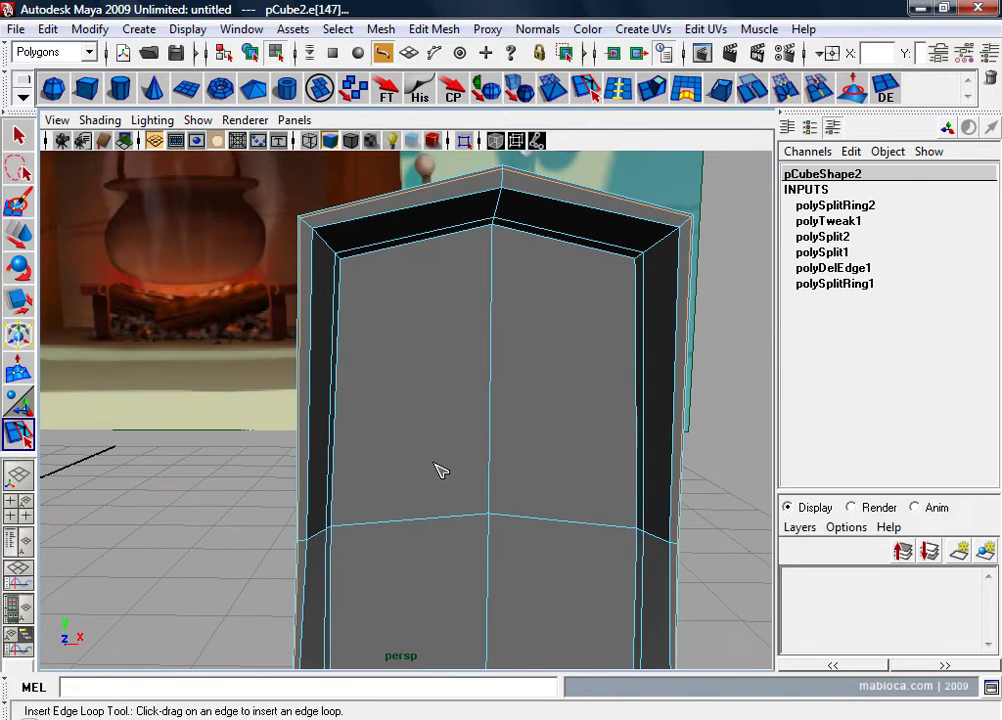
right_click(524, 352)
key("w")
left_click(521, 351)
key("3")
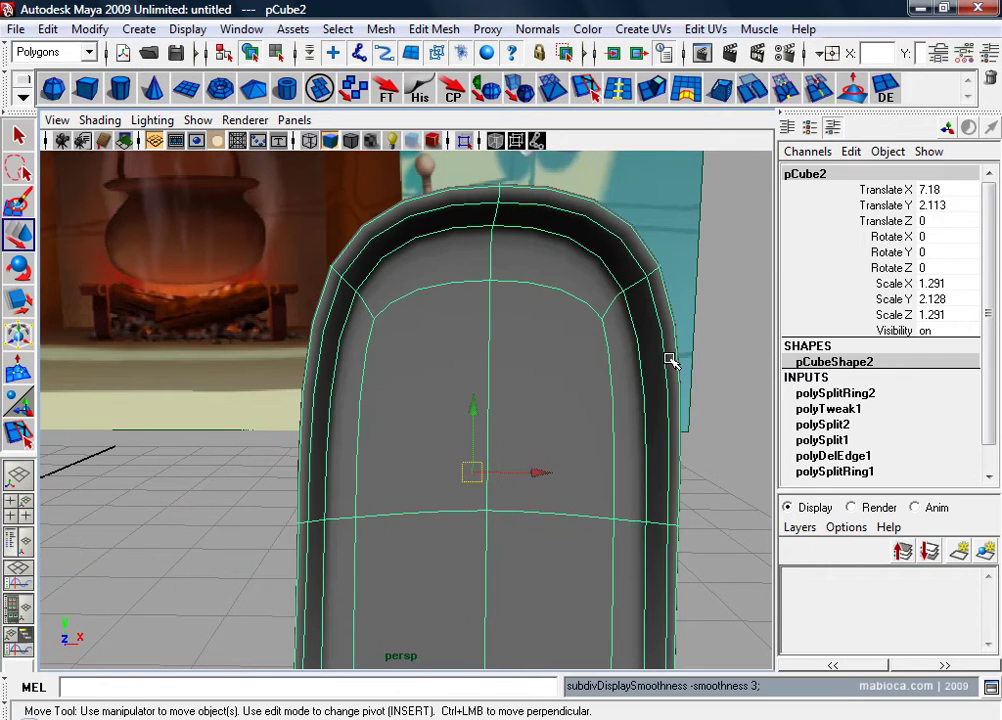
left_click(735, 350)
left_click_drag(735, 350, 588, 349, "alt")
left_click(447, 304)
key("1")
mouse_move(447, 304)
right_mouse_down("alt")
mouse_move(440, 420)
mouse_move(520, 72)
right_mouse_up("alt")
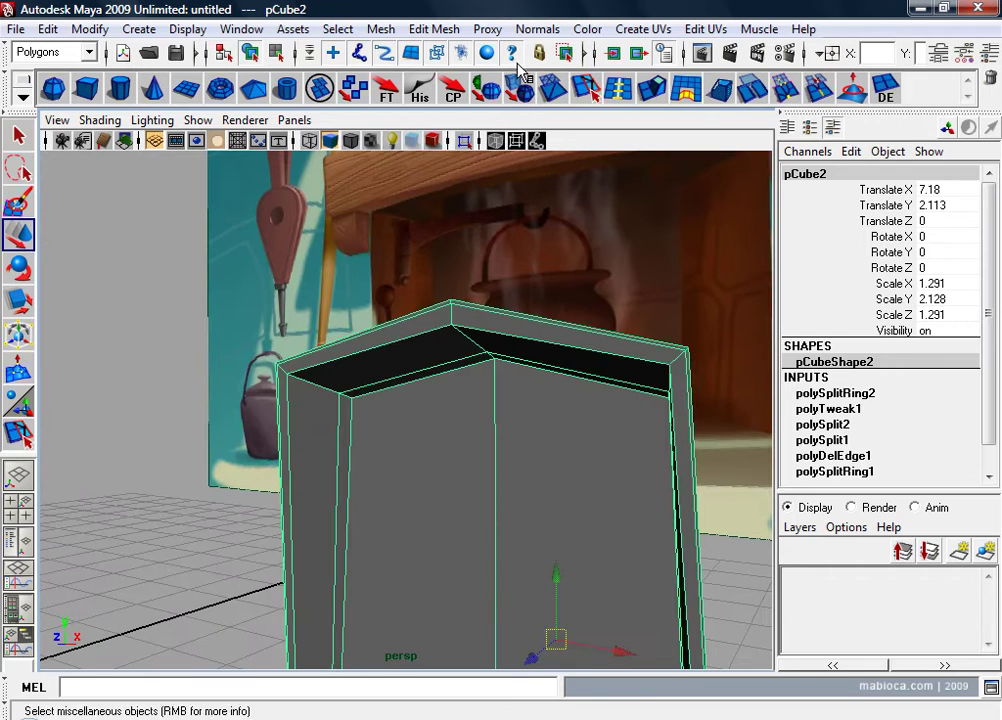
Step: Add two edge loops near the pan's front and preview it smoothed
left_click(619, 89)
left_click(455, 323)
left_click(455, 327)
mouse_move(455, 327)
left_mouse_down("alt")
mouse_move(669, 438)
mouse_move(682, 412)
left_mouse_up("alt")
key("w")
key("3")
left_click(700, 275)
mouse_move(700, 275)
left_mouse_down("alt")
mouse_move(510, 416)
mouse_move(455, 353)
mouse_move(561, 380)
left_mouse_up("alt")
right_click_drag(561, 380, 544, 273, "alt")
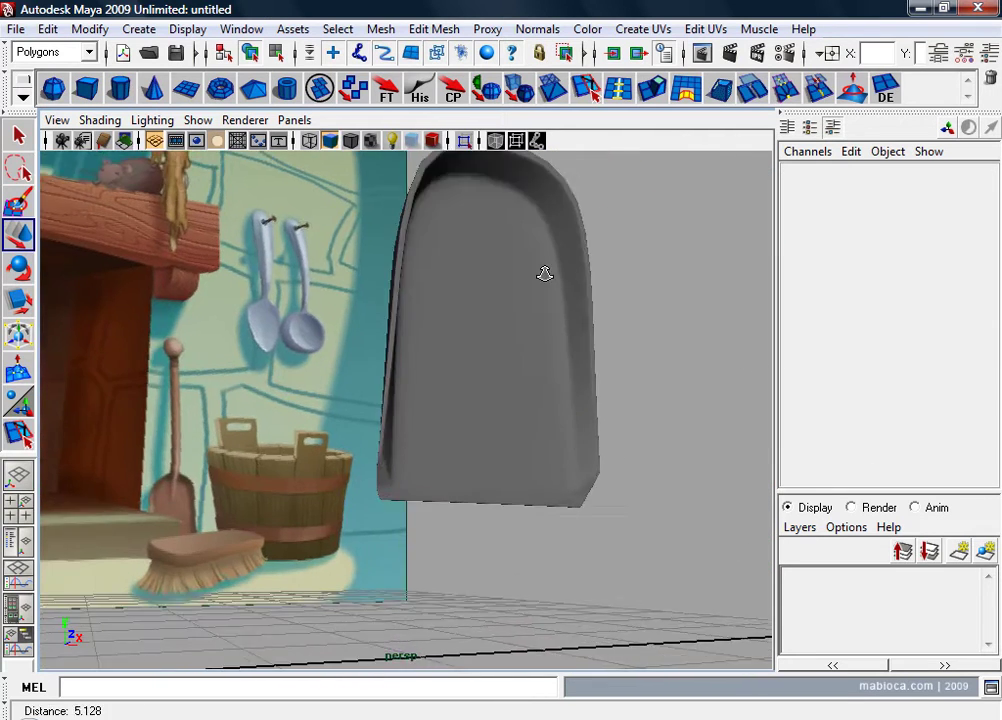
Step: Turn off the smooth preview and frame the box higher and smaller
left_click(501, 394)
key("1")
mouse_move(501, 394)
left_mouse_down("alt")
mouse_move(617, 425)
mouse_move(483, 436)
mouse_move(615, 429)
left_mouse_up("alt")
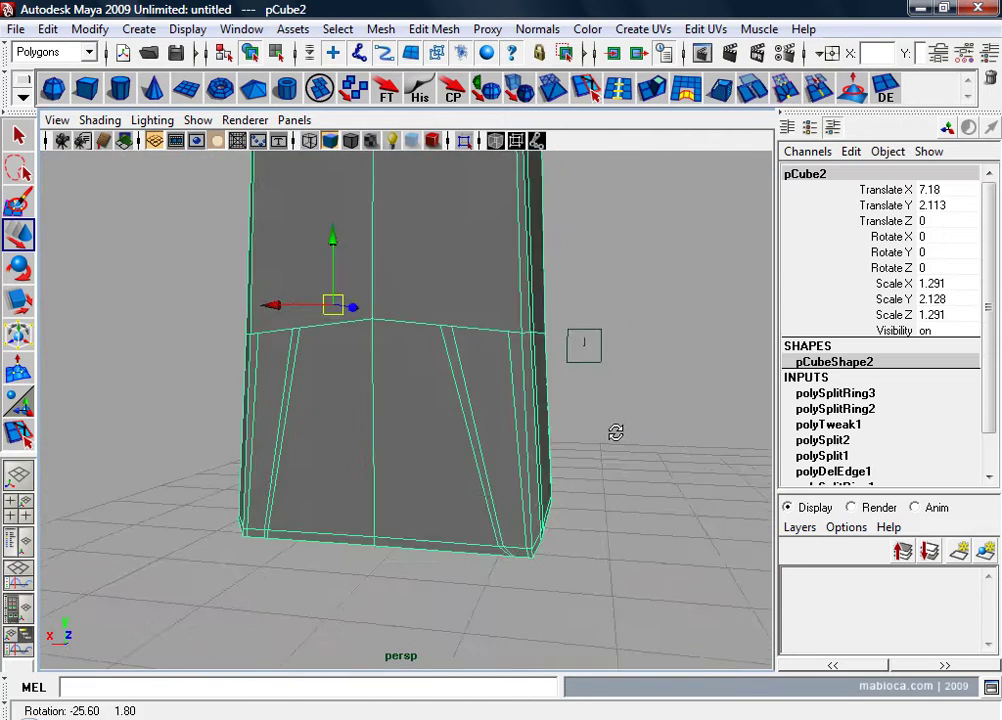
mouse_move(615, 429)
right_mouse_down("alt")
mouse_move(629, 398)
mouse_move(548, 401)
mouse_move(537, 385)
right_mouse_up("alt")
mouse_move(537, 385)
middle_mouse_down("alt")
mouse_move(584, 445)
mouse_move(499, 461)
mouse_move(494, 436)
mouse_move(447, 490)
middle_mouse_up("alt")
mouse_move(447, 490)
right_mouse_down("alt")
mouse_move(467, 432)
mouse_move(526, 425)
right_mouse_up("alt")
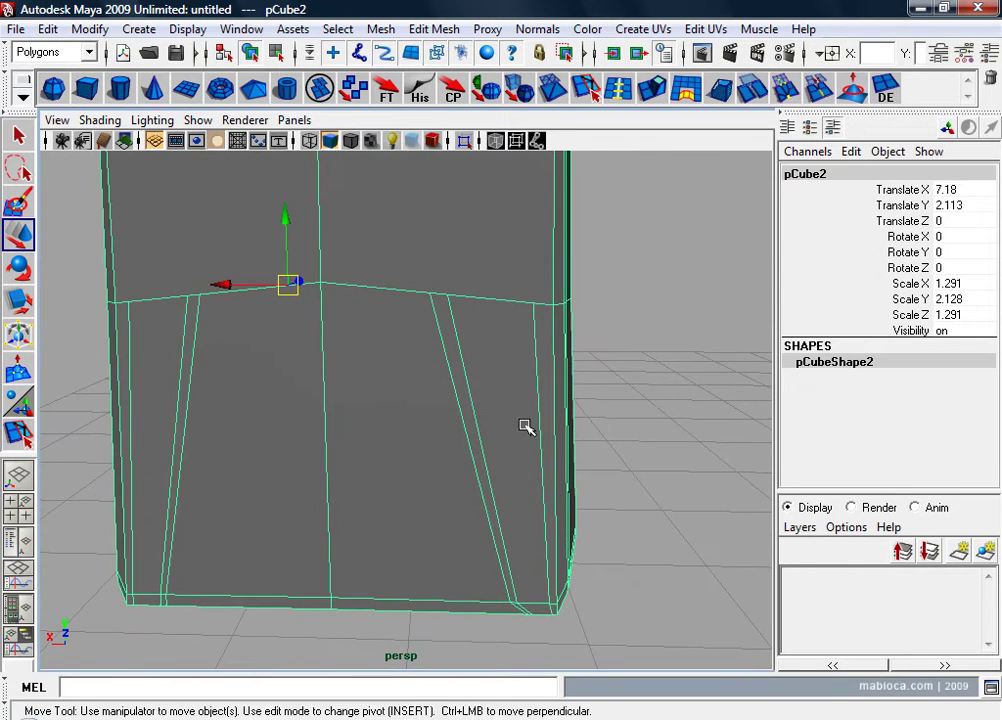
Step: Insert three horizontal edge loops around the box, the last near the top
left_click(617, 90)
left_click_drag(481, 445, 479, 474)
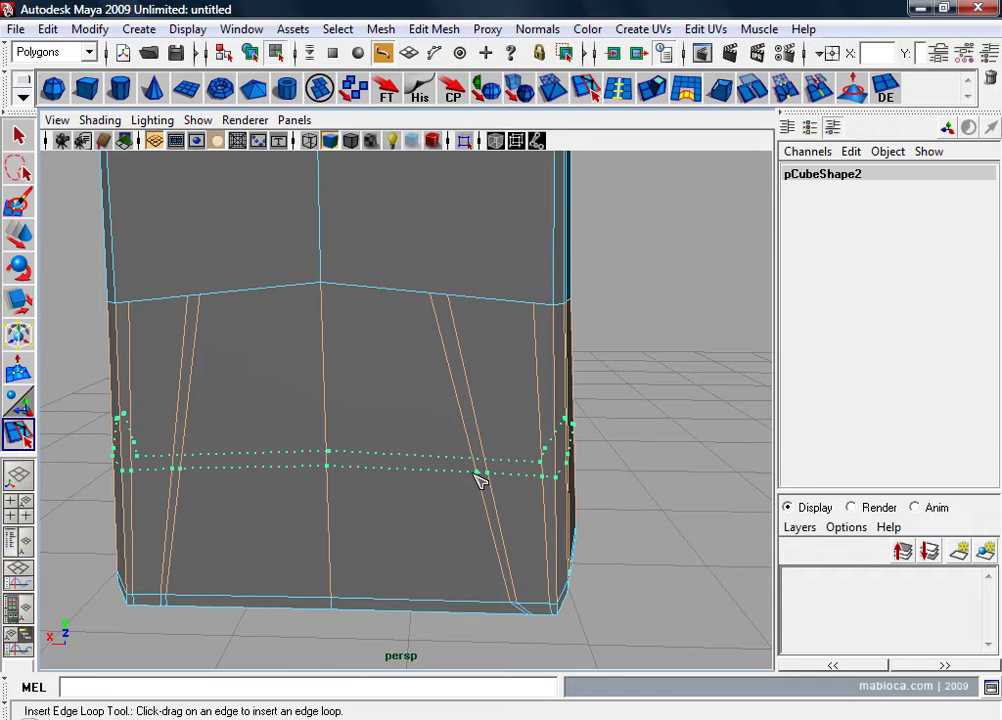
mouse_move(479, 474)
right_mouse_down("alt")
mouse_move(497, 566)
mouse_move(443, 493)
right_mouse_up("alt")
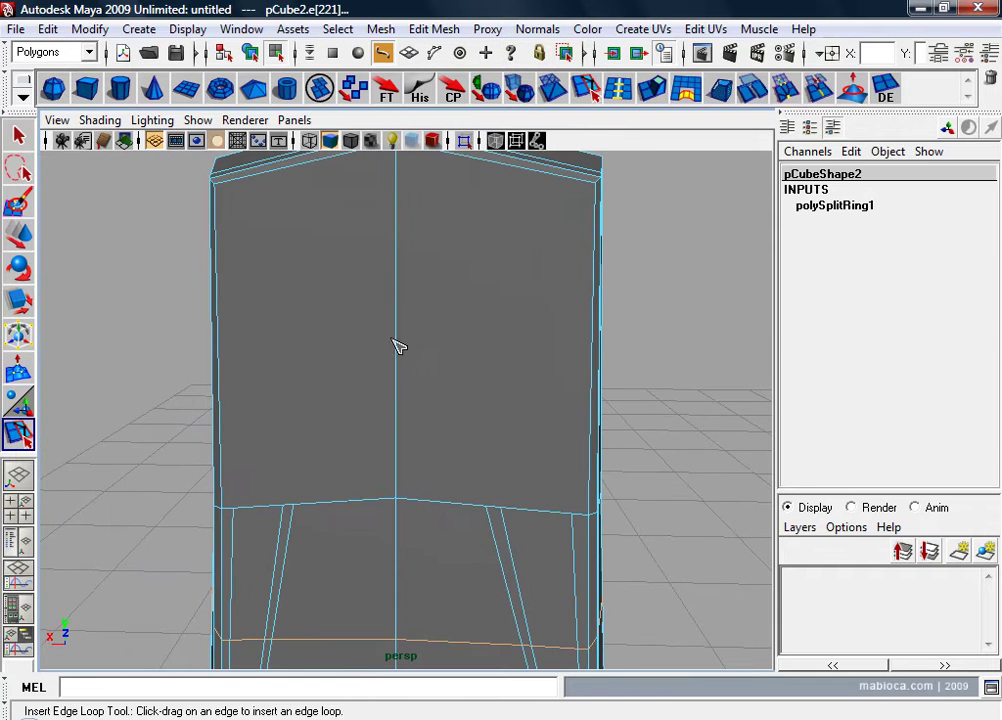
left_click_drag(467, 382, 333, 409, "alt")
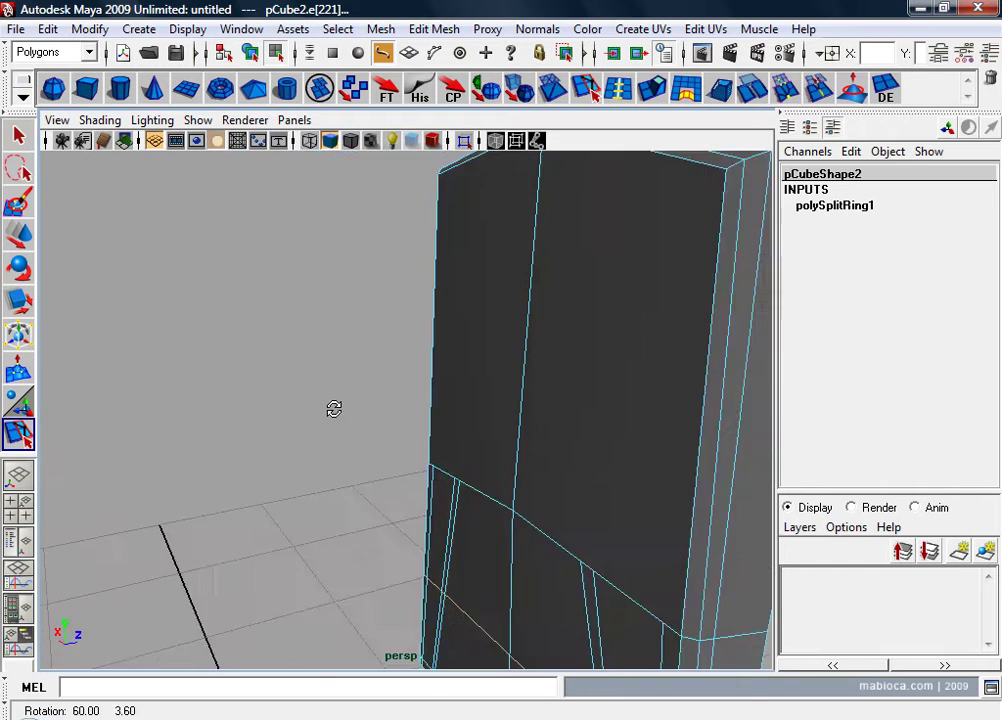
mouse_move(333, 409)
right_mouse_down("alt")
mouse_move(264, 407)
mouse_move(403, 427)
right_mouse_up("alt")
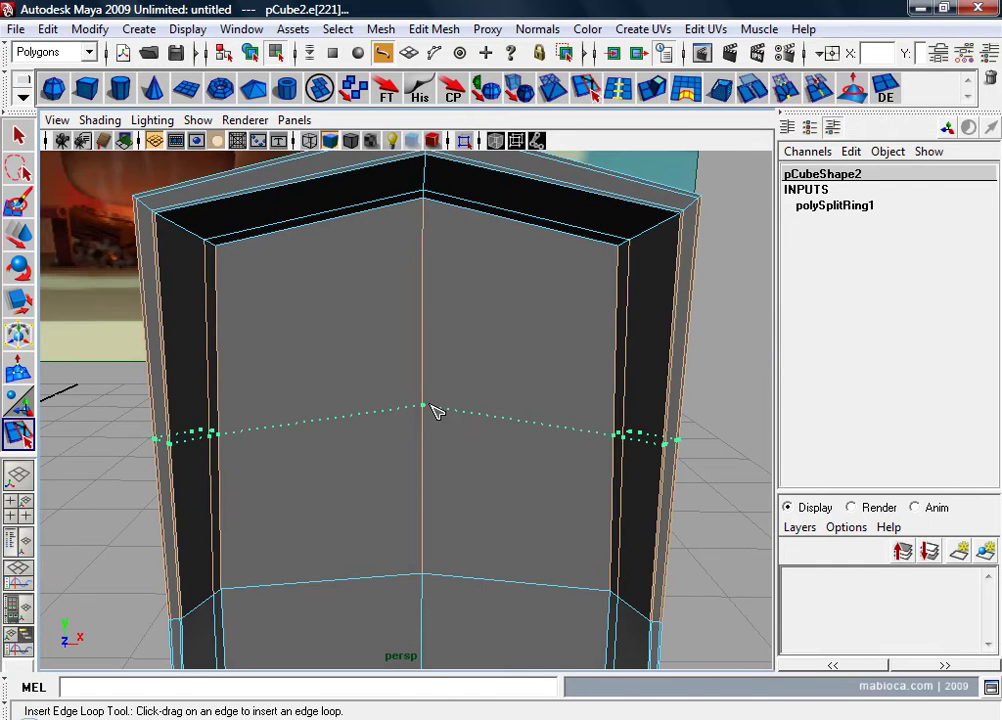
left_click_drag(433, 423, 433, 421)
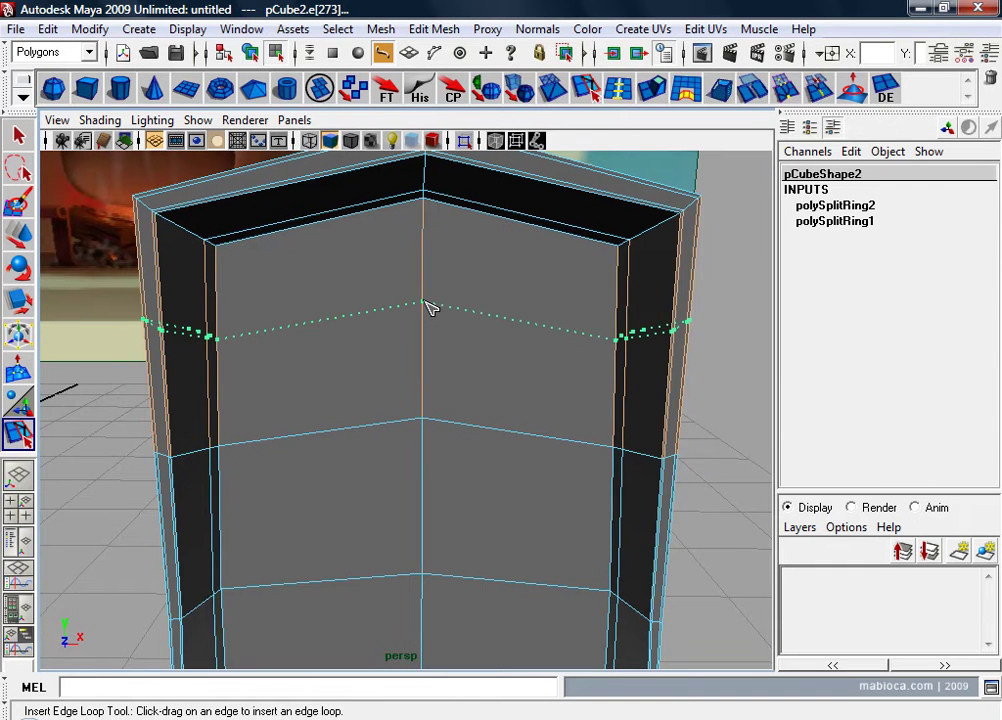
left_click(428, 305)
mouse_move(428, 305)
right_mouse_down("alt")
mouse_move(380, 338)
mouse_move(412, 318)
right_mouse_up("alt")
middle_click_drag(412, 318, 405, 389, "alt")
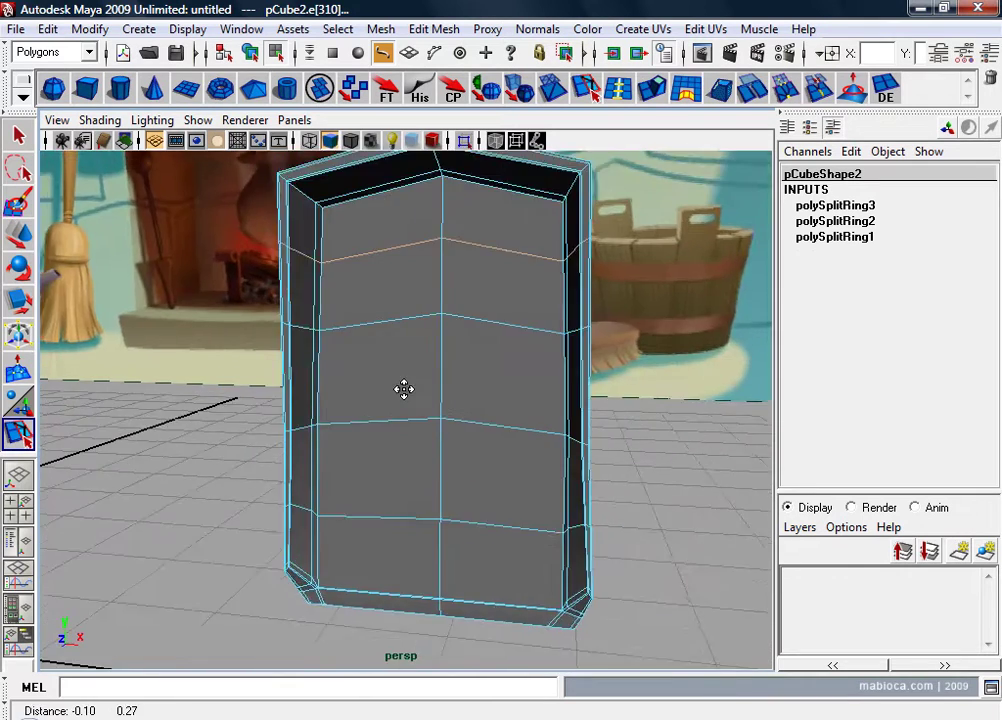
mouse_move(405, 389)
left_mouse_down("alt")
mouse_move(249, 394)
mouse_move(300, 410)
left_mouse_up("alt")
right_click_drag(300, 410, 358, 425, "alt")
mouse_move(358, 425)
left_mouse_down("alt")
mouse_move(251, 436)
mouse_move(309, 436)
left_mouse_up("alt")
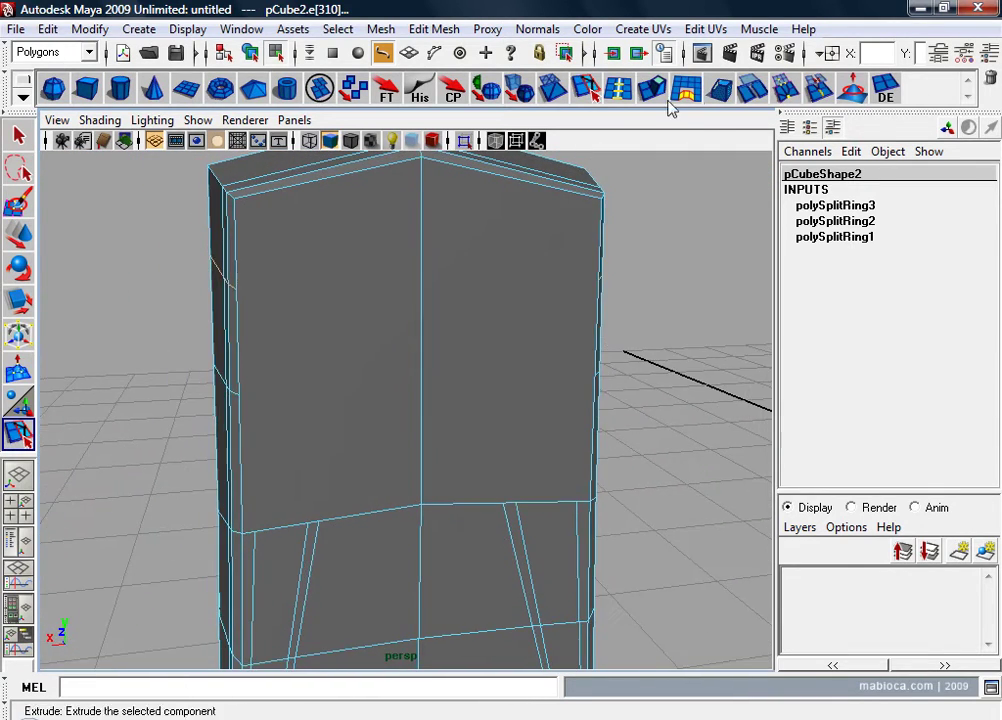
Step: With the Split Polygon Tool, cut across the front face from the left edge through centre to right
left_click(593, 86)
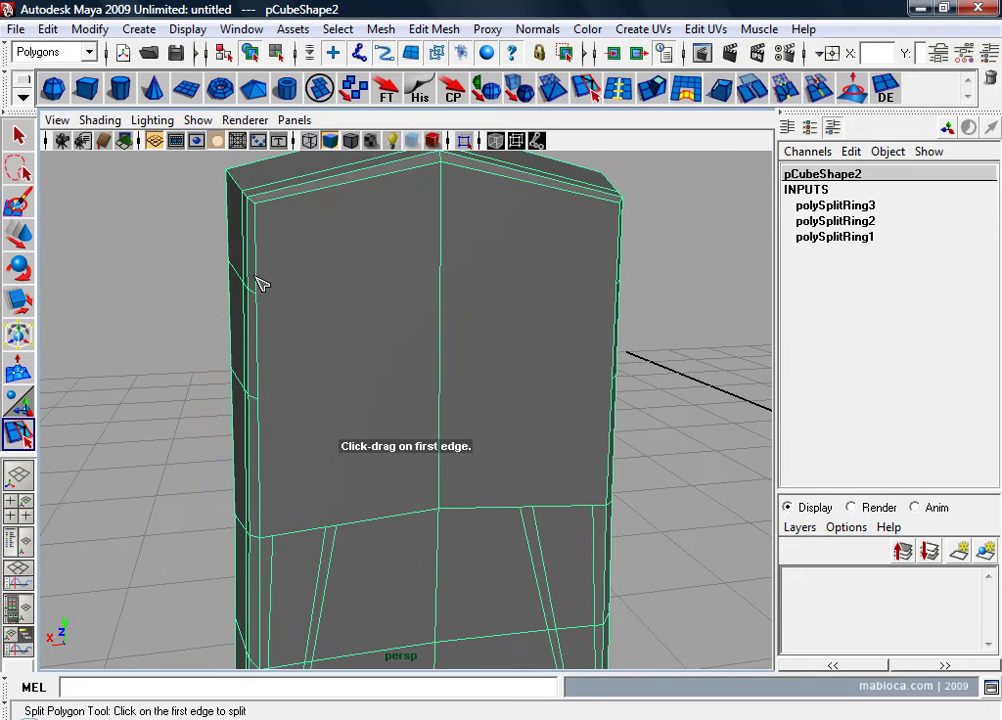
left_click(257, 284)
left_click_drag(454, 302, 436, 286, "alt")
left_click(425, 284)
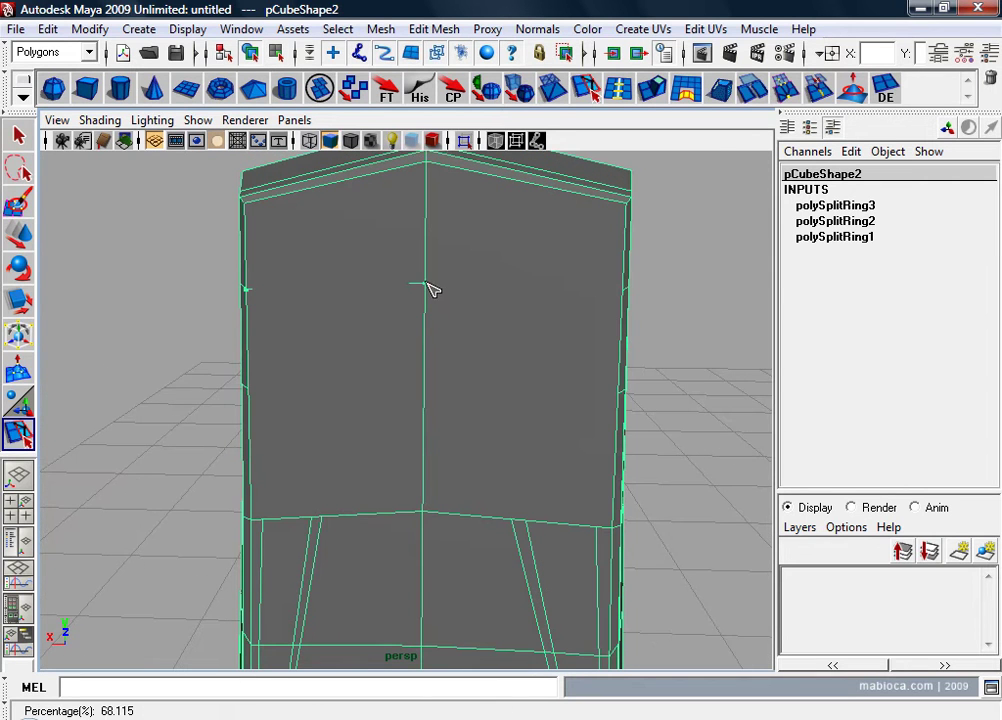
left_click(625, 287)
key("Return")
Step: Add two more horizontal splits across the front face, ending on the right edge
left_click_drag(535, 333, 312, 398, "alt")
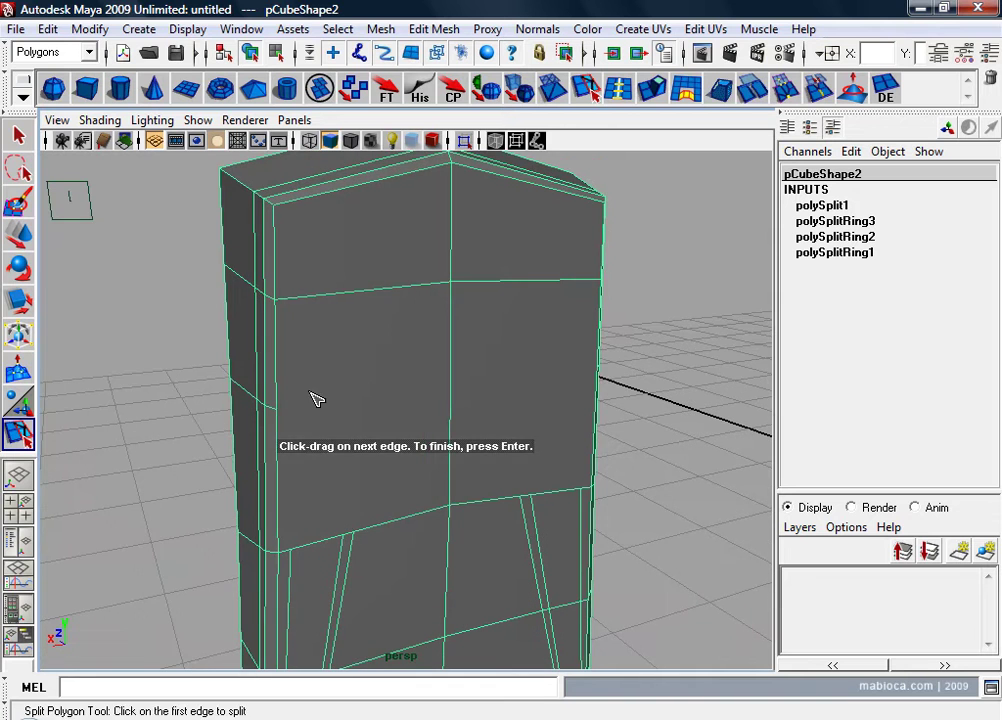
left_click_drag(414, 411, 614, 390)
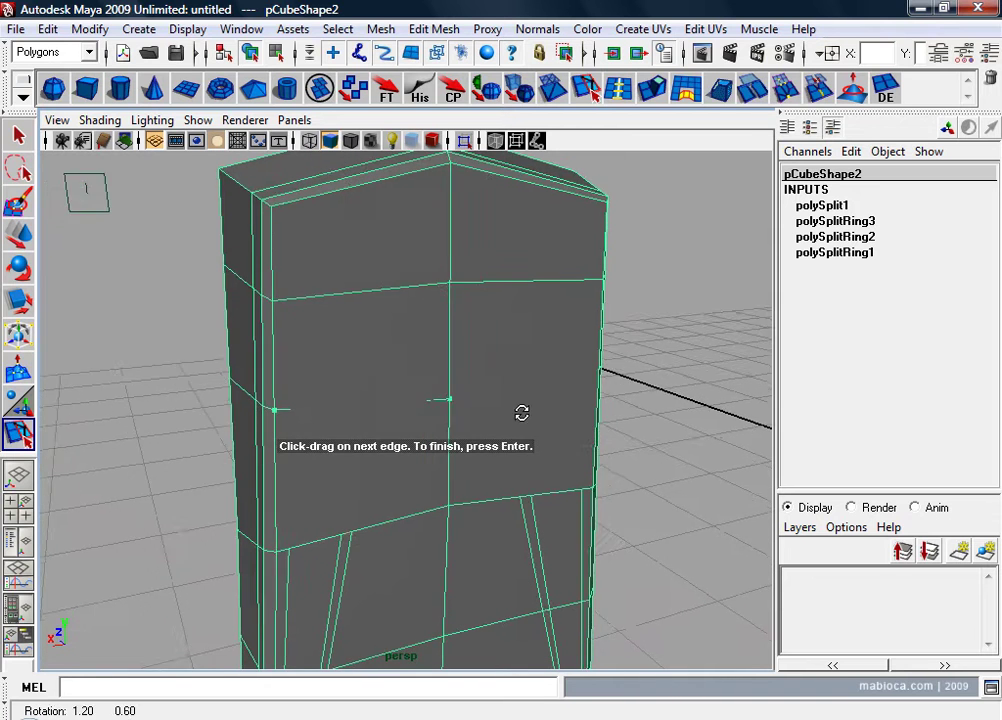
left_click(615, 392)
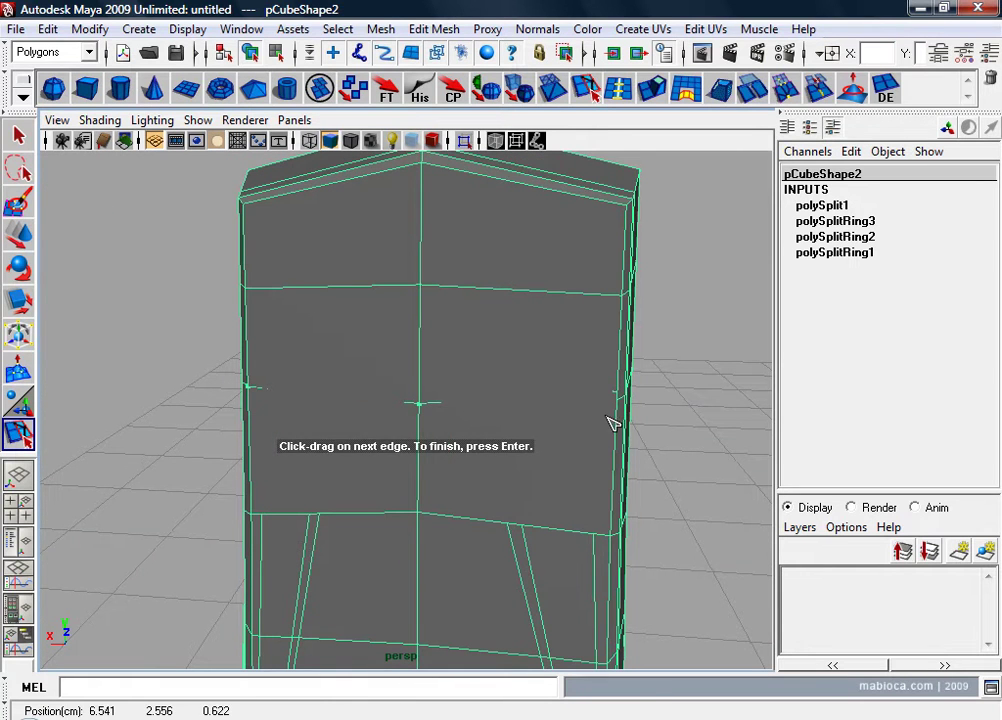
key("Return")
left_click(19, 434)
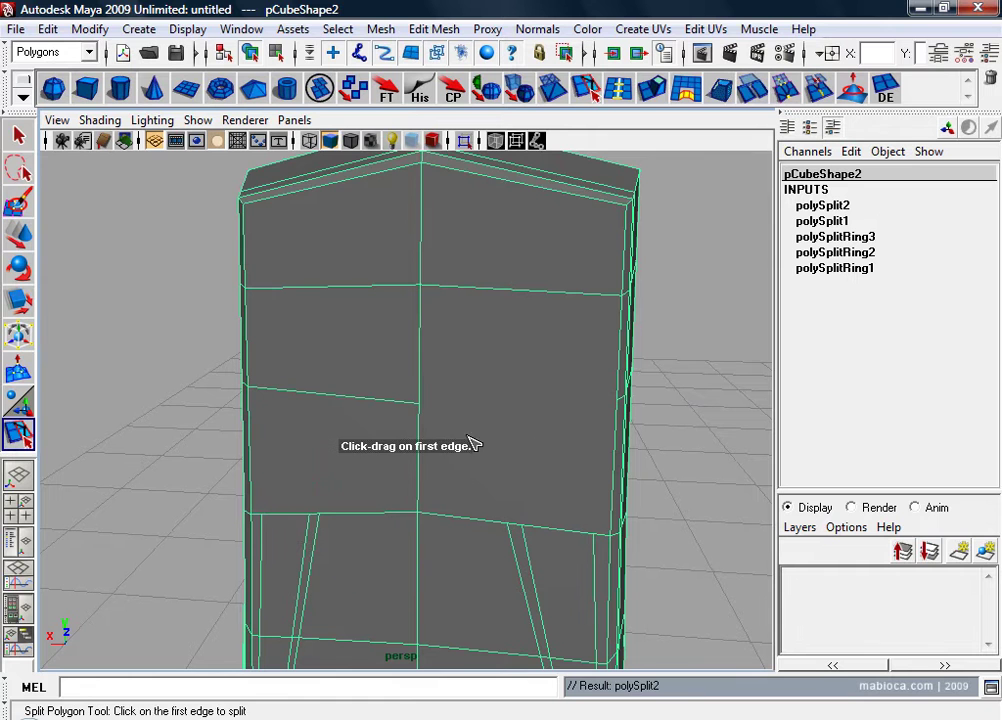
left_click(419, 404)
left_click(622, 397)
key("Return")
Step: Cut a diagonal from the lower edge up to the upper right edge, snapped to the centre vertex
mouse_move(640, 474)
left_mouse_down("alt")
mouse_move(633, 447)
mouse_move(604, 425)
mouse_move(540, 485)
left_mouse_up("alt")
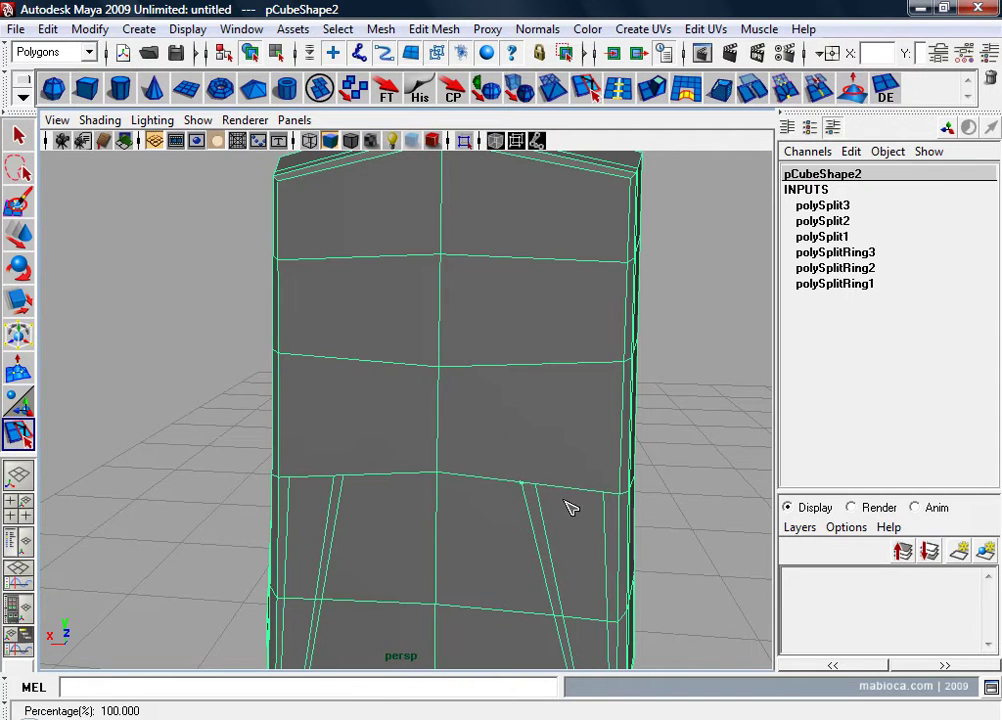
left_click(464, 372)
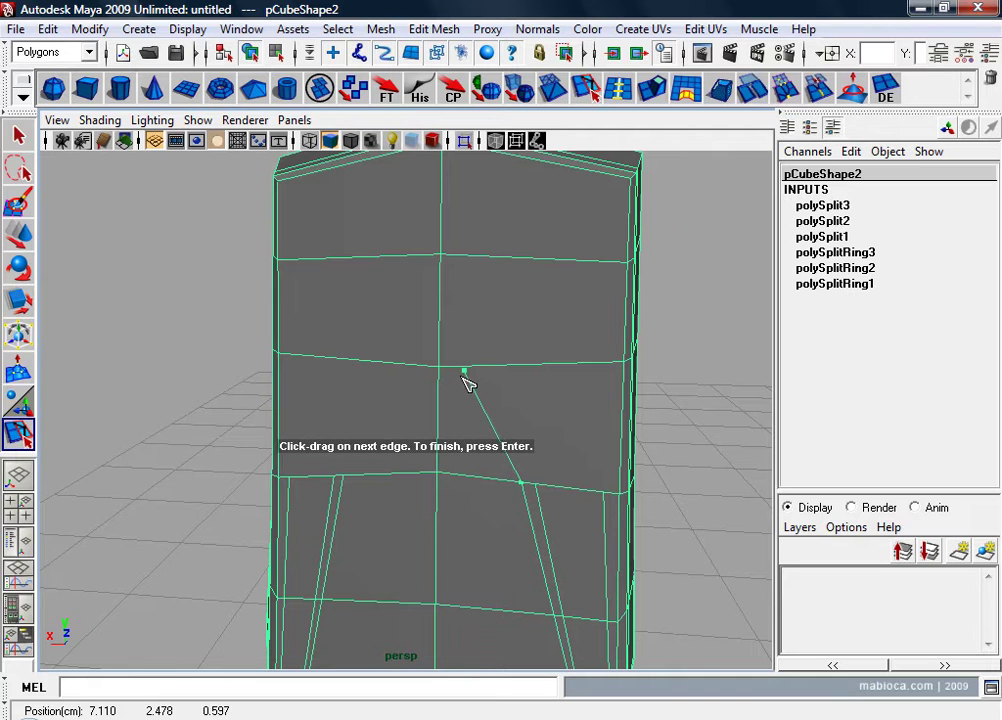
left_click_drag(470, 373, 310, 373)
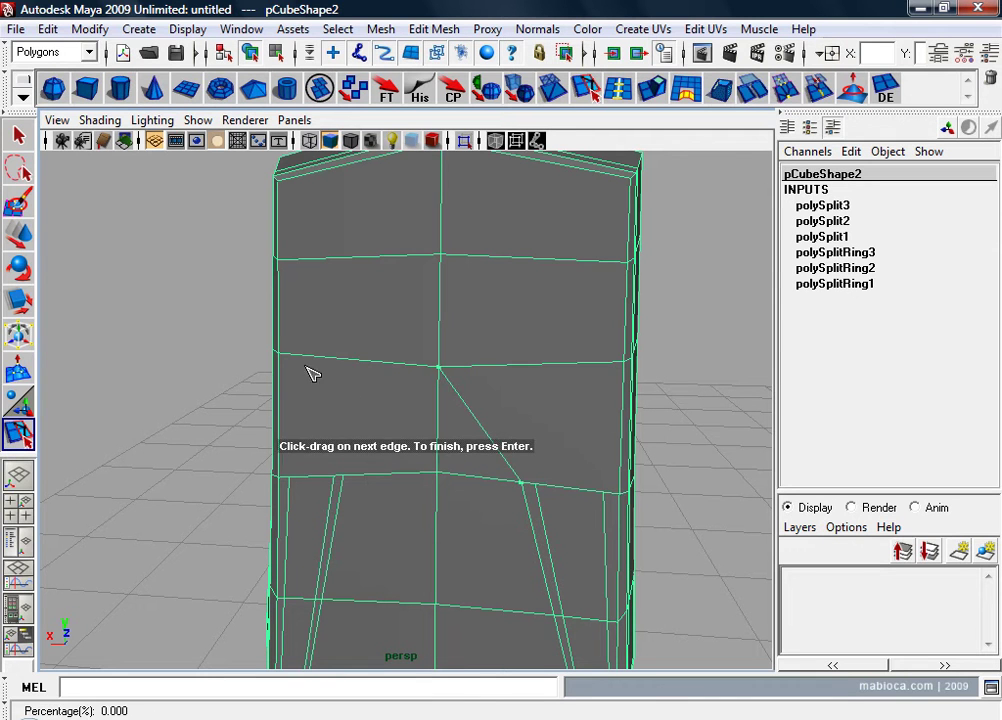
left_click(562, 489)
left_click(562, 371)
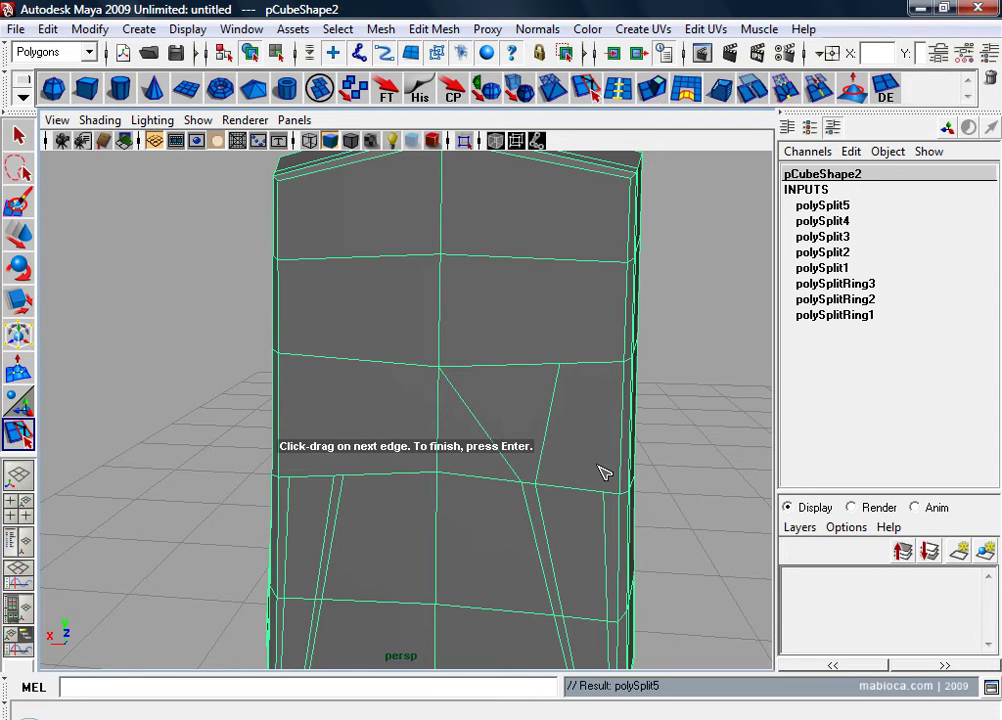
key("Return")
Step: Connect the lower-left edge to the centre vertex and add a final split edge on the front
left_click_drag(630, 455, 68, 437, "alt")
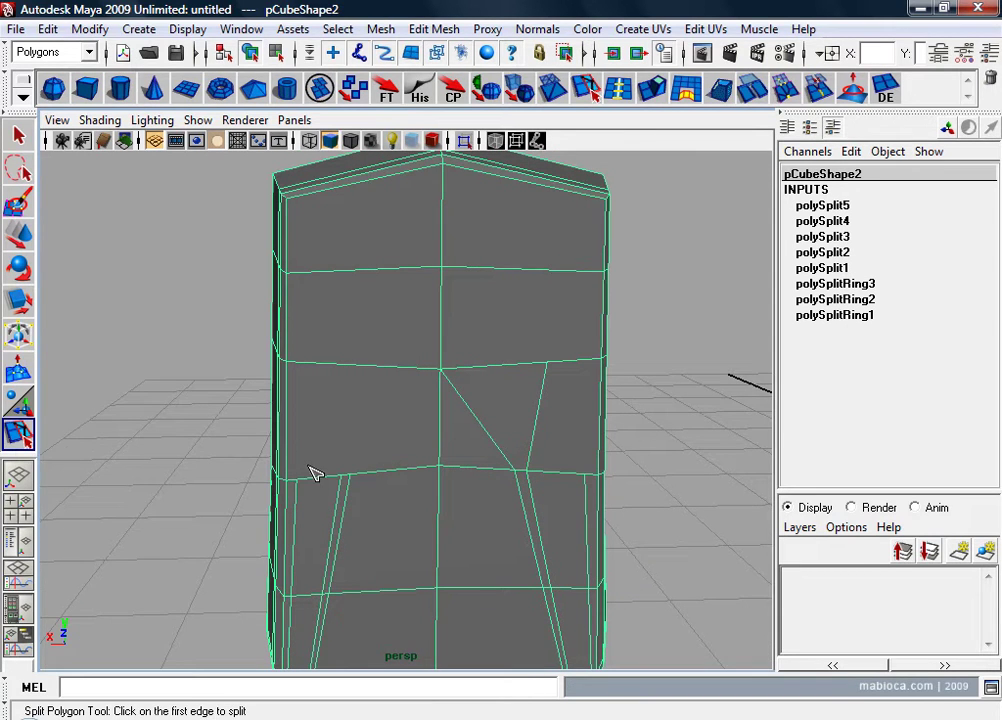
left_click_drag(391, 483, 376, 481, "alt")
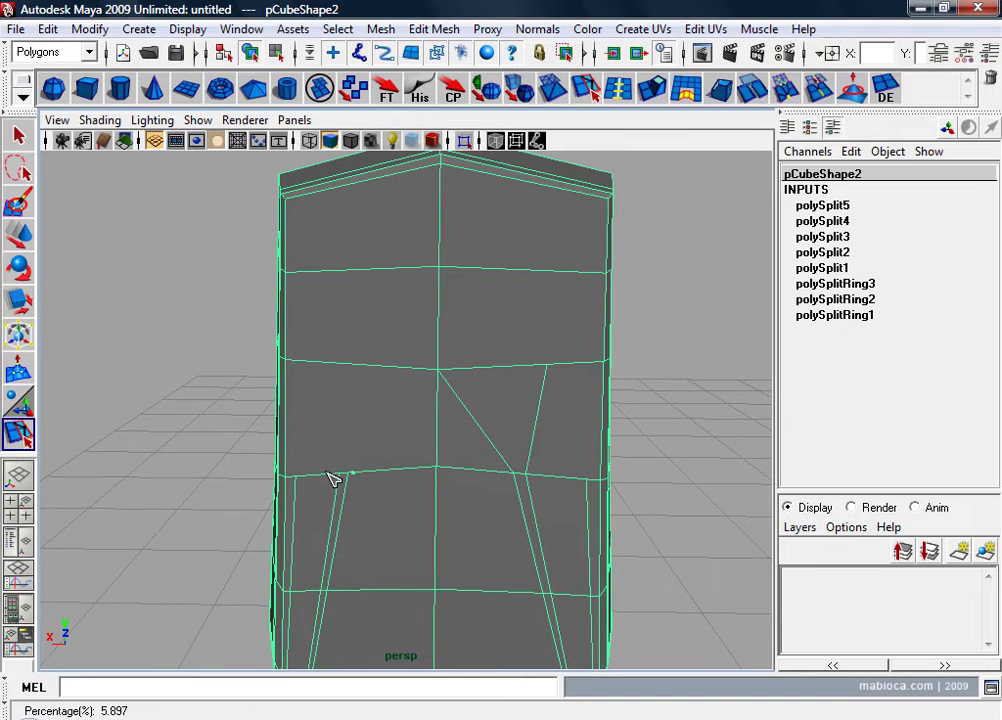
left_click(420, 366)
key("Return")
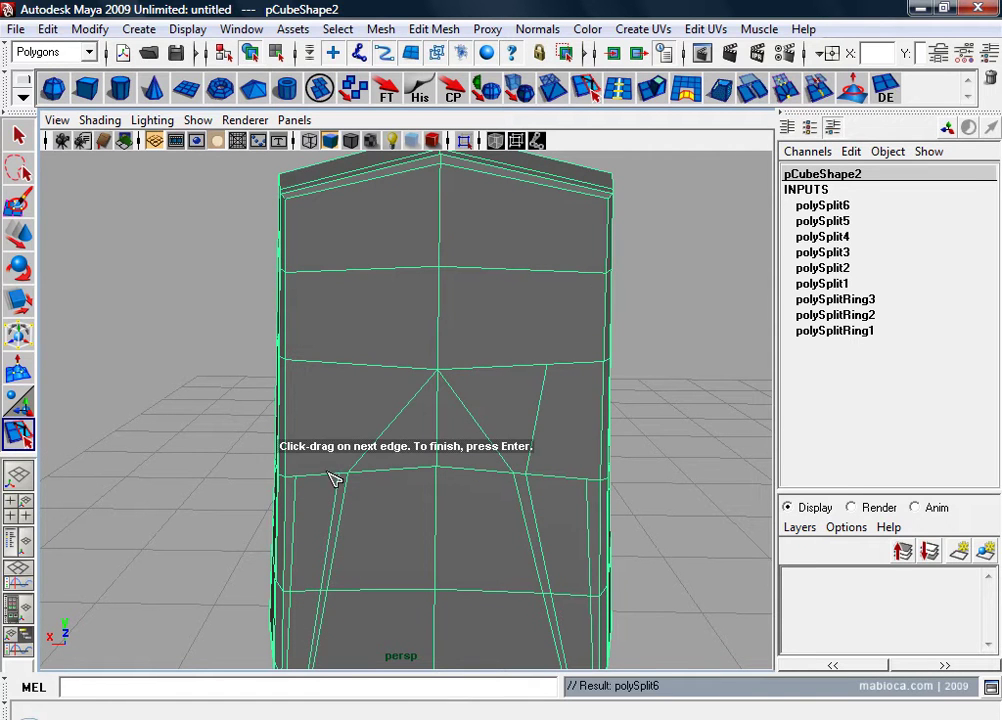
left_click(347, 368)
key("Return")
key("w")
left_click_drag(456, 463, 434, 441, "alt")
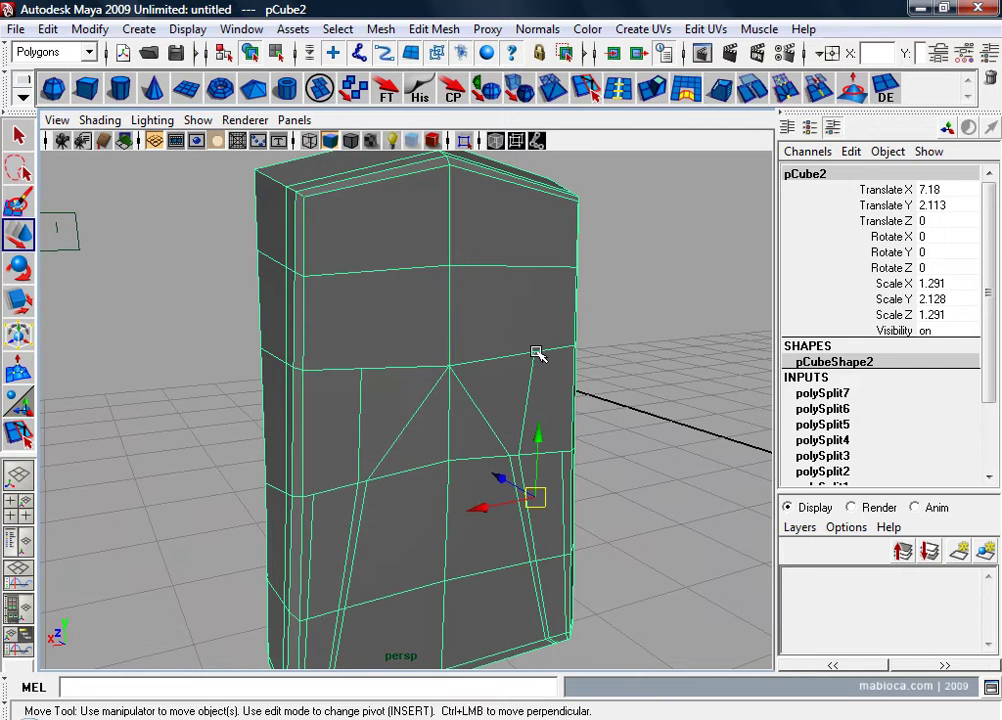
Step: Preview the pan smoothed in perspective, then return to unsmoothed display and the front view
key("3")
left_click(653, 320)
left_click_drag(503, 396, 640, 382, "alt")
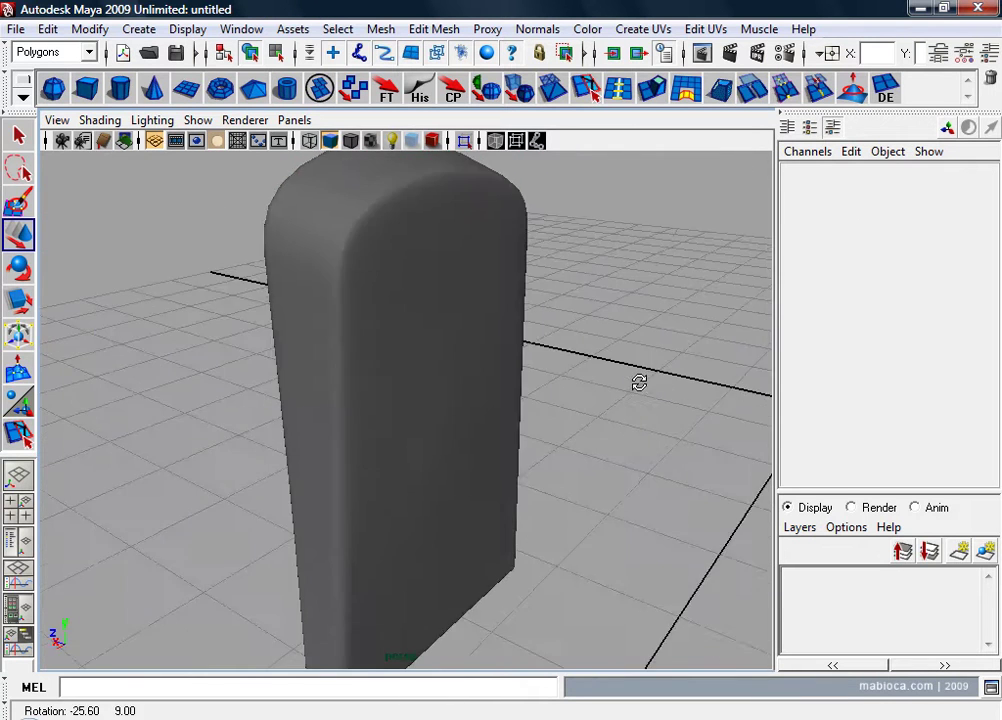
left_click(460, 380)
key("1")
mouse_move(460, 380)
left_mouse_down("alt")
mouse_move(585, 418)
mouse_move(461, 387)
mouse_move(490, 374)
mouse_move(521, 403)
mouse_move(471, 444)
left_mouse_up("alt")
key("space")
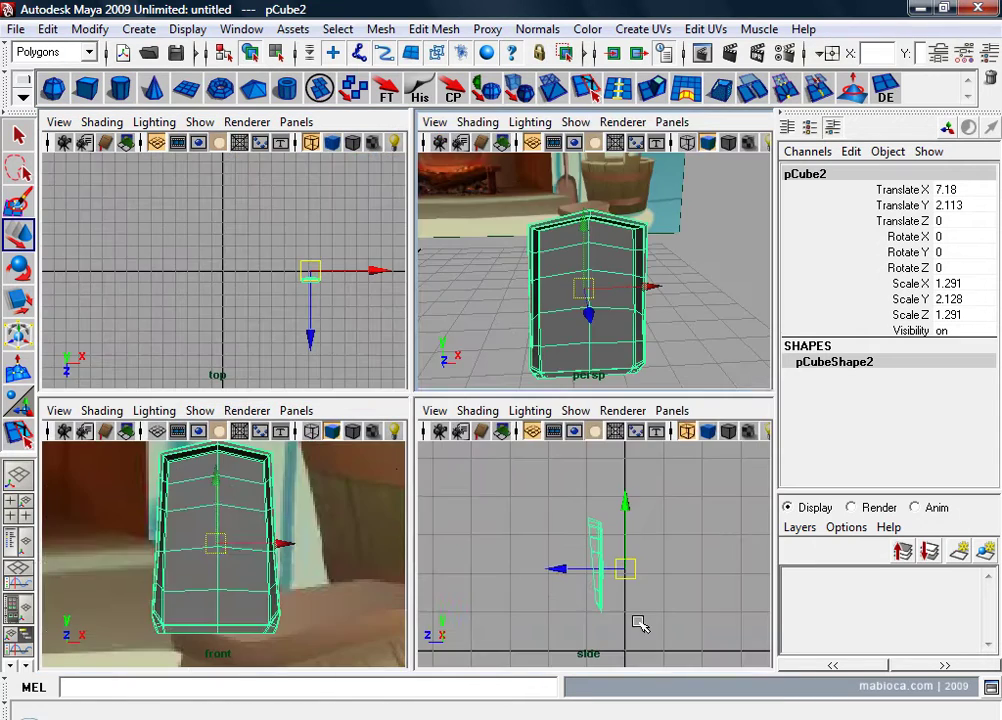
key("space")
Step: Zoom the front view onto the pan, nudging the pan slightly lower and along X
right_click_drag(286, 497, 357, 508, "alt")
middle_click_drag(357, 508, 338, 490, "alt")
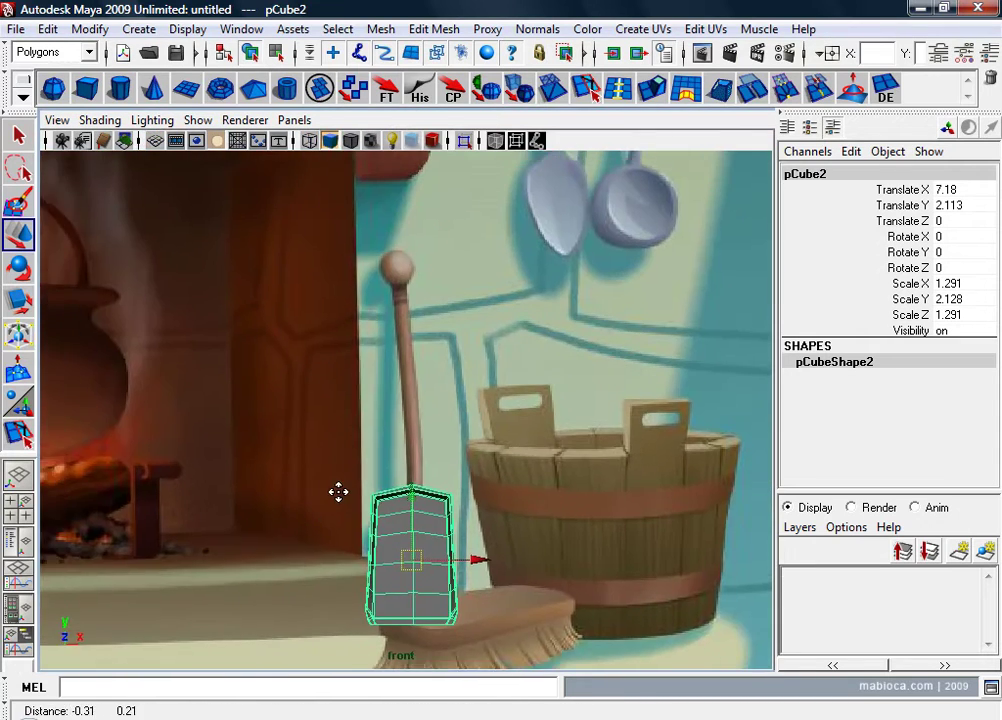
key("4")
mouse_move(416, 517)
right_mouse_down("alt")
mouse_move(438, 467)
mouse_move(414, 445)
right_mouse_up("alt")
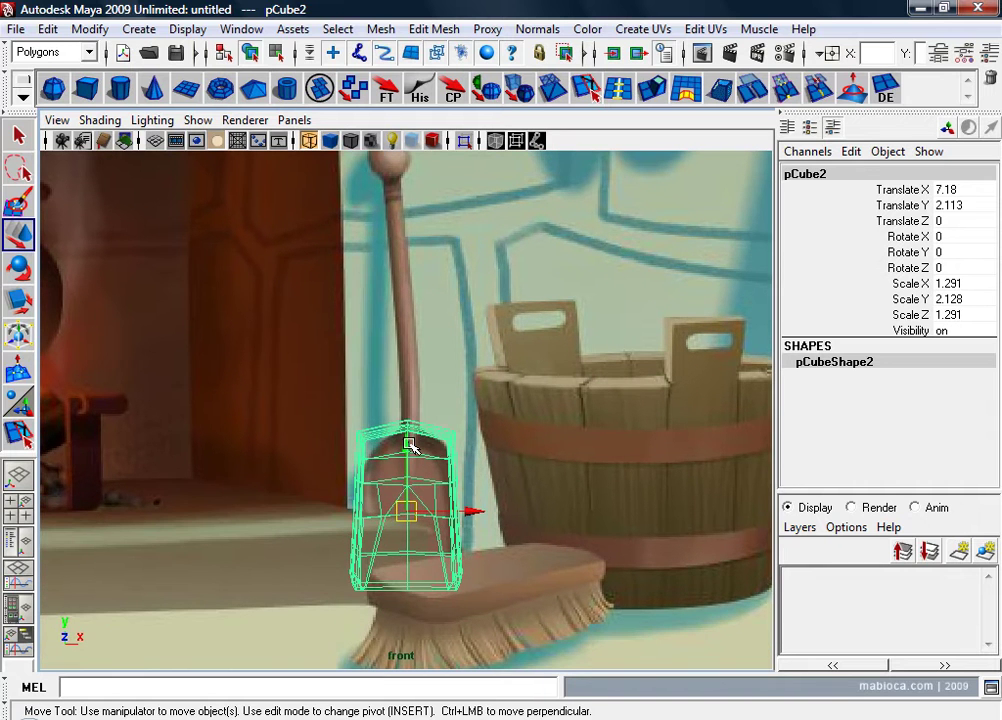
left_click_drag(414, 445, 415, 452)
left_click_drag(466, 521, 470, 523)
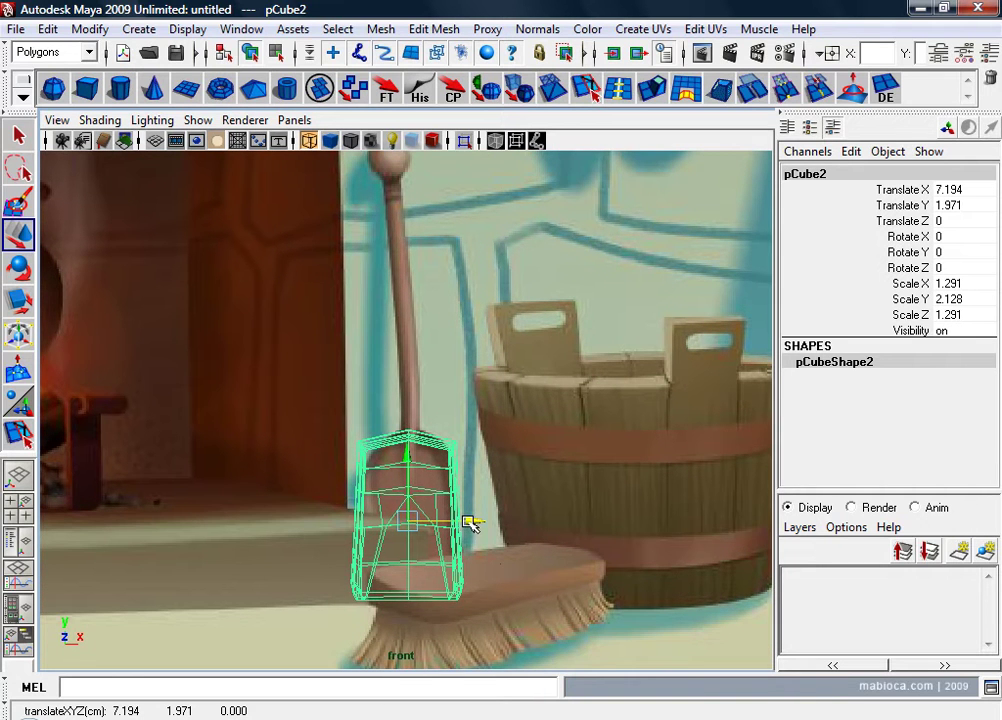
key("3")
right_click_drag(499, 568, 494, 564, "alt")
middle_click_drag(494, 564, 530, 528, "alt")
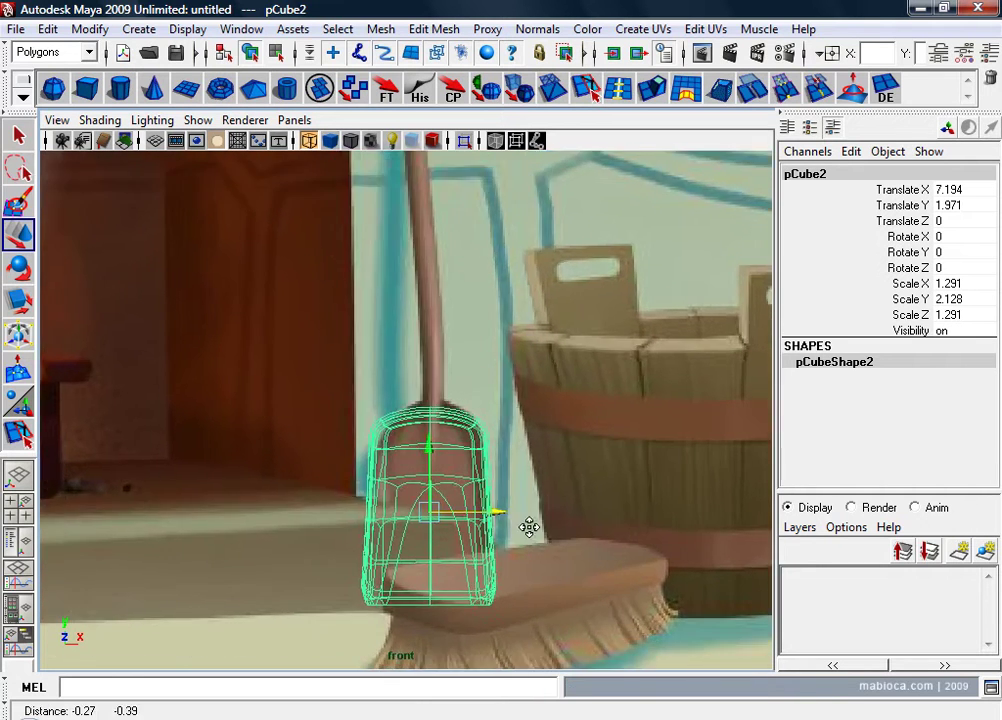
right_click_drag(530, 528, 636, 522, "alt")
key("5")
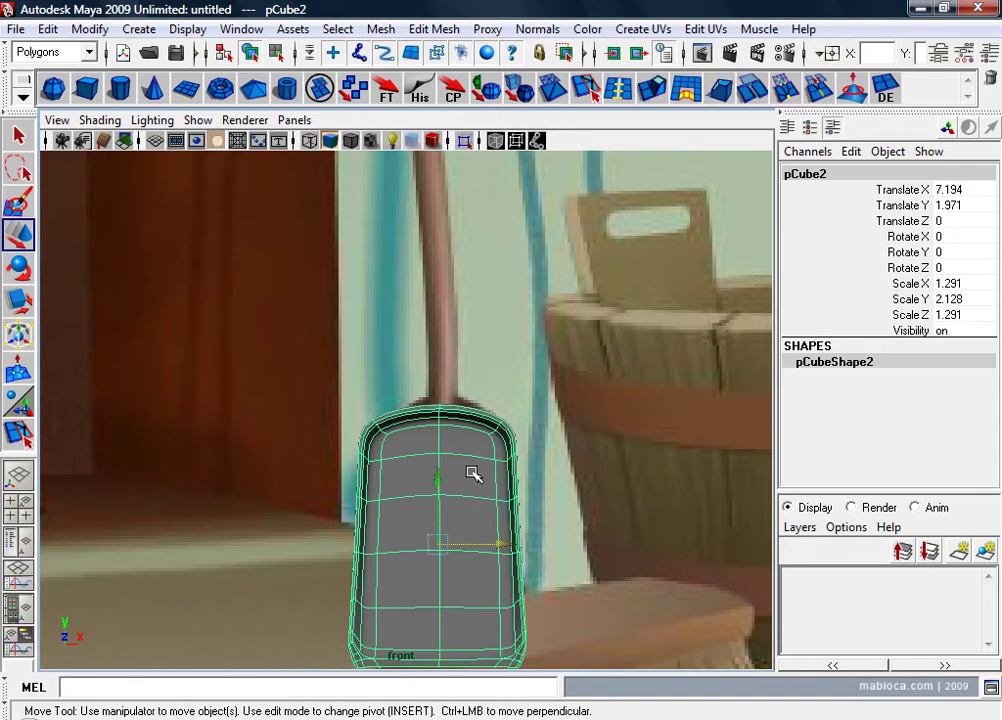
mouse_move(474, 474)
right_mouse_down("alt")
mouse_move(481, 485)
mouse_move(485, 425)
right_mouse_up("alt")
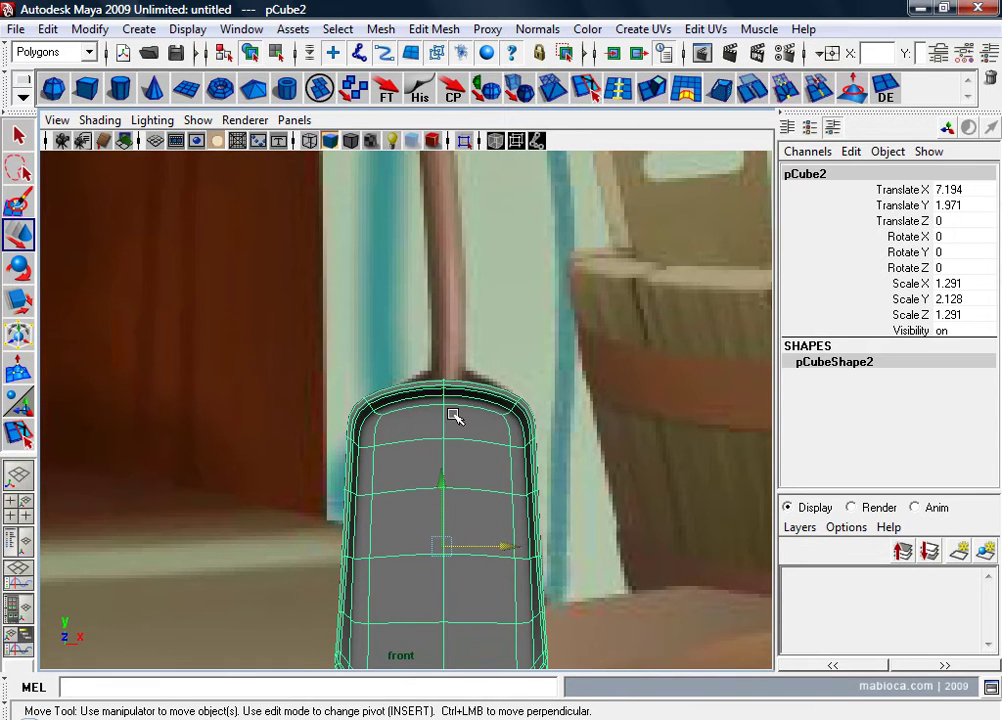
Step: Scale the pan's top corner vertices inward on X and raise them to round the arch
right_click_drag(458, 338, 391, 336)
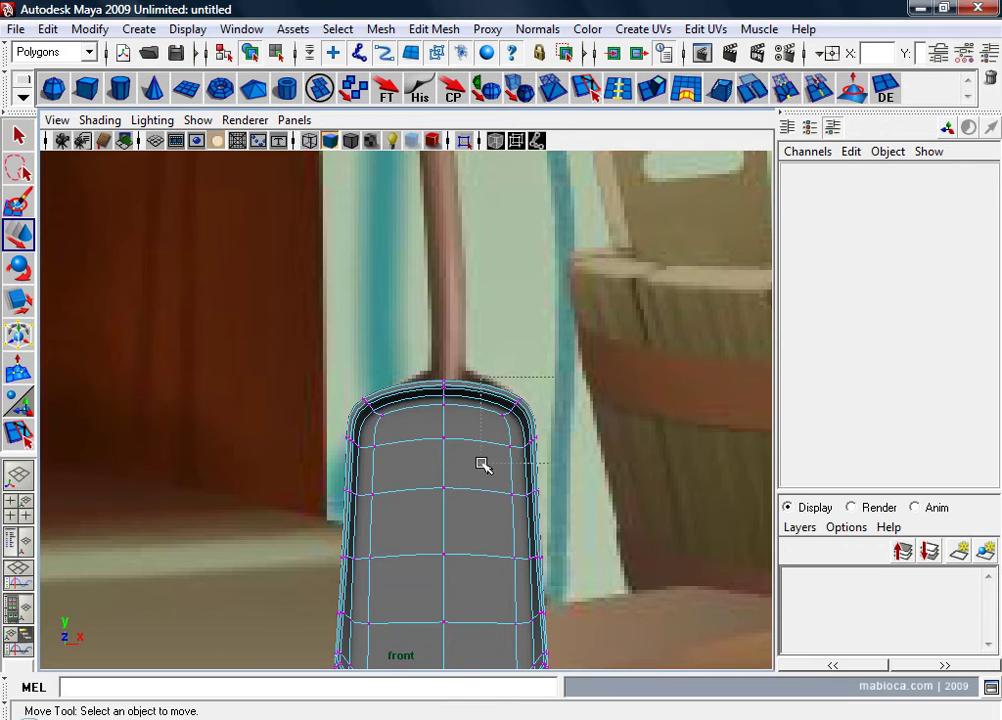
left_click_drag(481, 466, 482, 465)
left_click_drag(405, 467, 405, 467, "shift")
middle_click_drag(463, 514, 463, 476, "alt")
right_click_drag(463, 476, 521, 441, "alt")
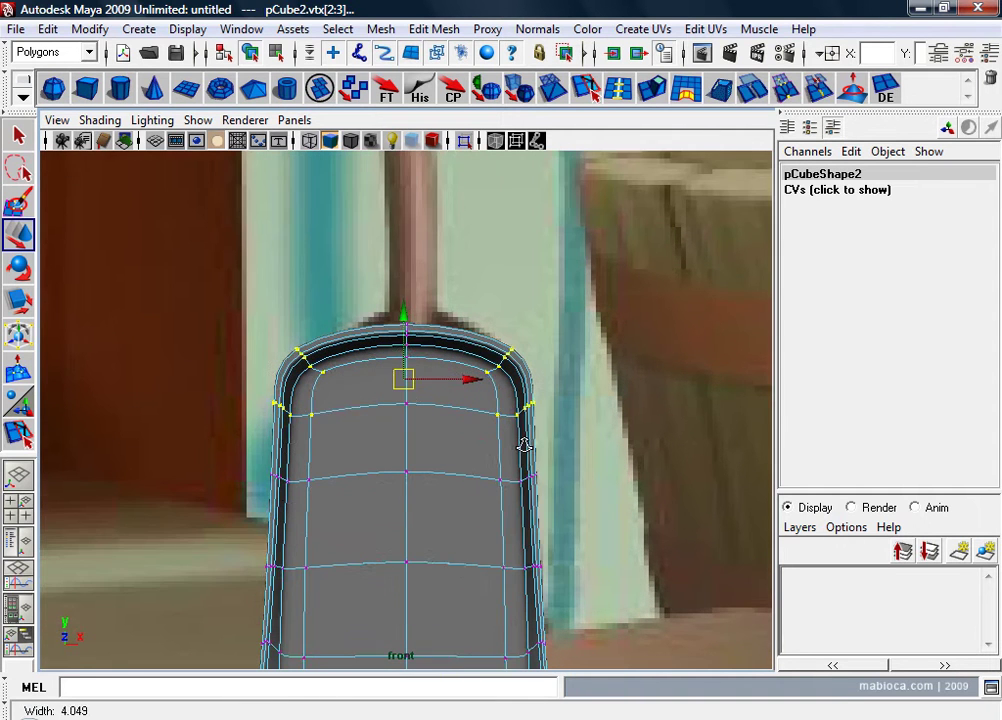
key("r")
left_click_drag(317, 381, 329, 385)
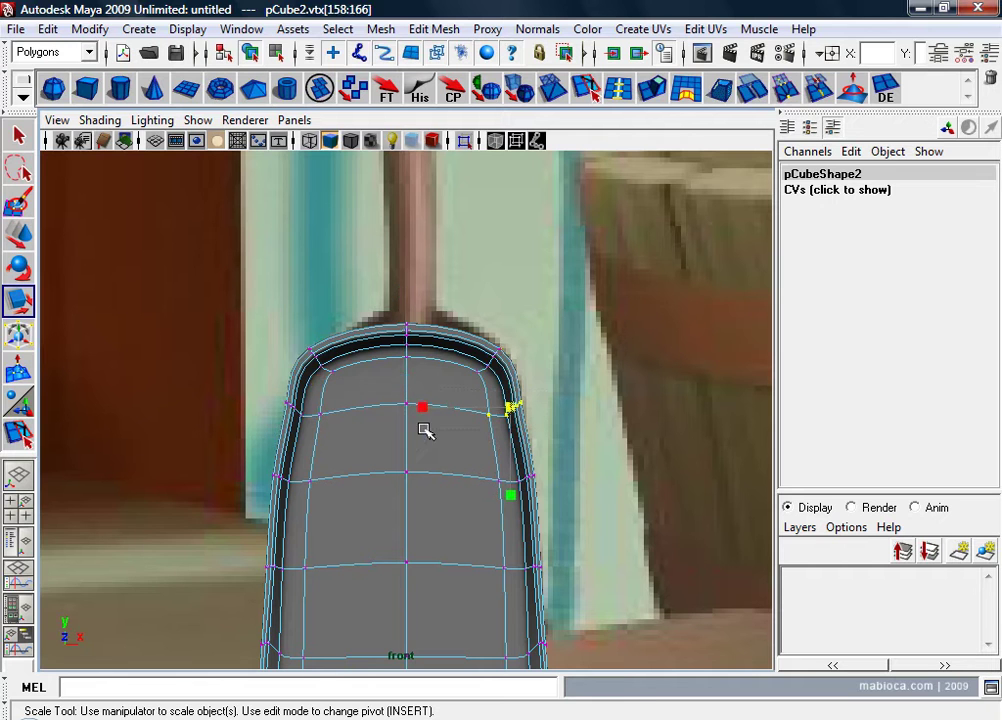
key("ctrl+z")
key("ctrl+z")
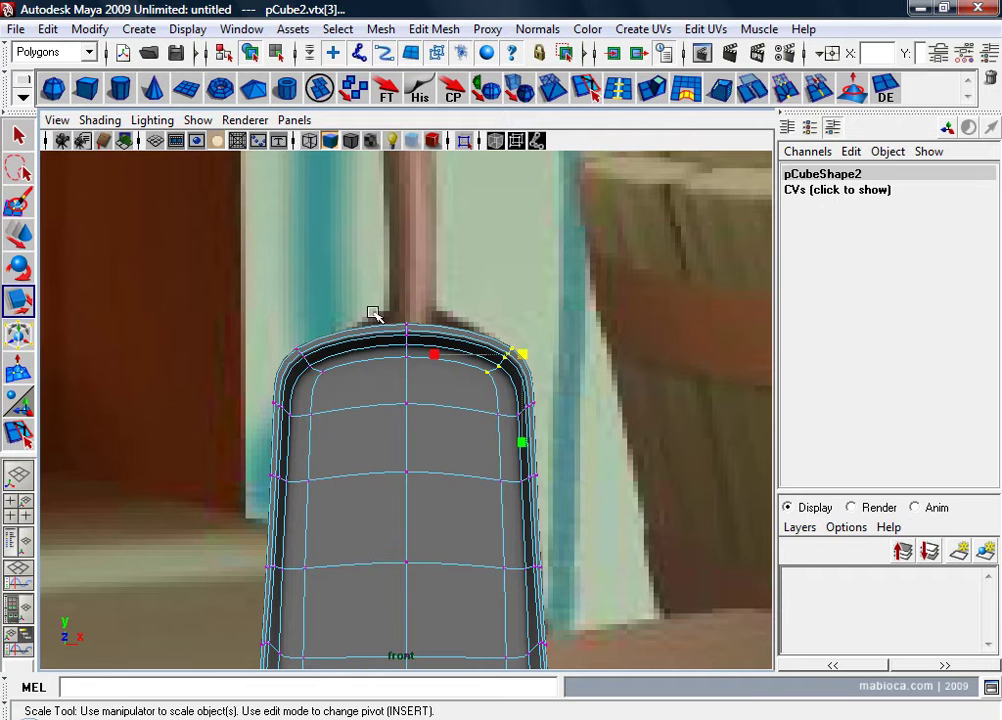
left_click_drag(331, 358, 336, 360)
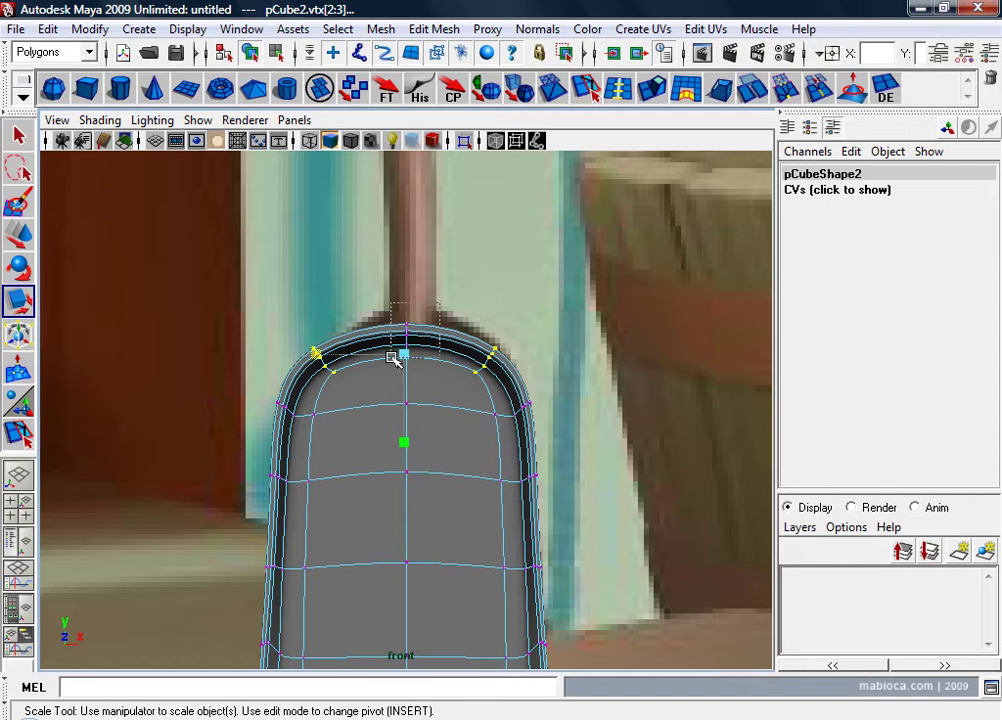
key("w")
left_click_drag(408, 287, 405, 275)
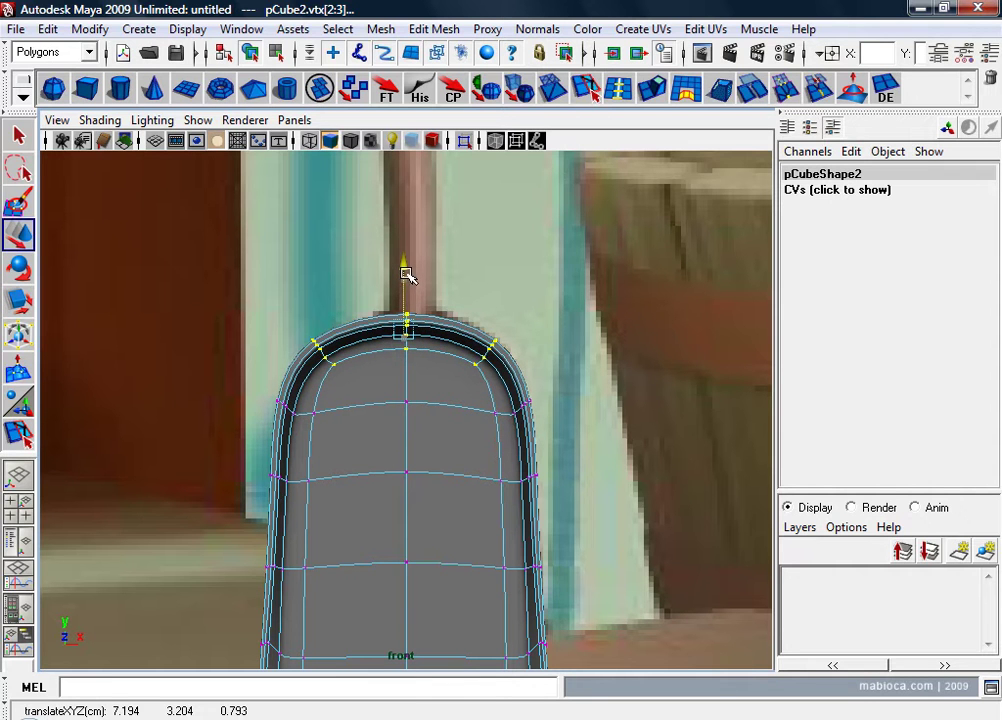
Step: Shrink the whole pan slightly, then lift its top vertices a little higher
right_click_drag(420, 426, 458, 389)
key("r")
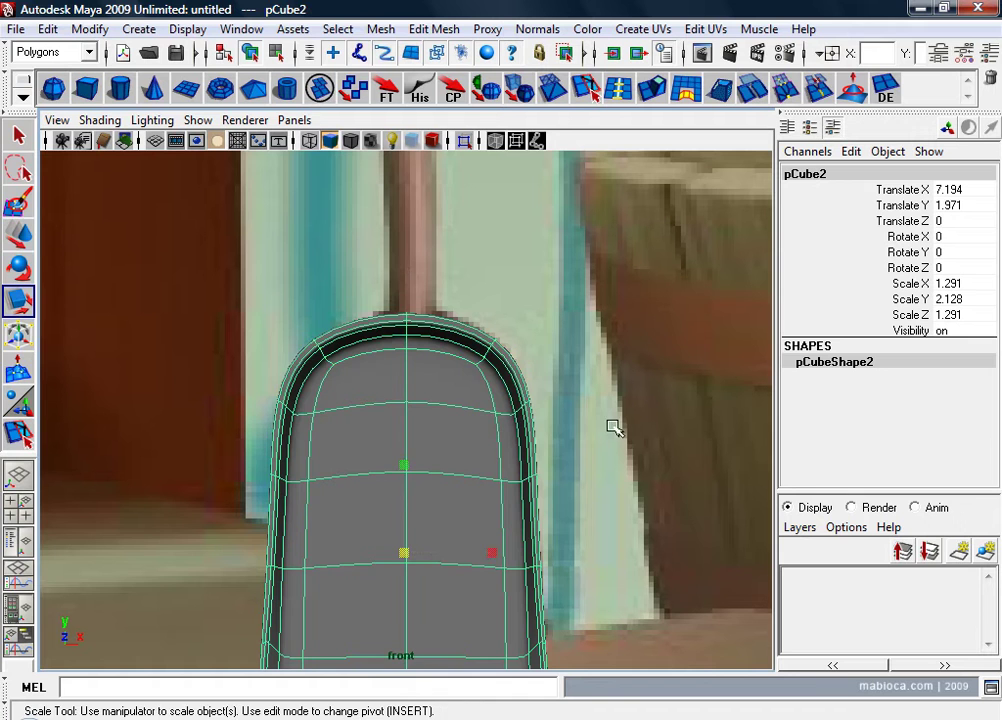
middle_click_drag(615, 425, 597, 427)
right_click_drag(409, 340, 320, 307)
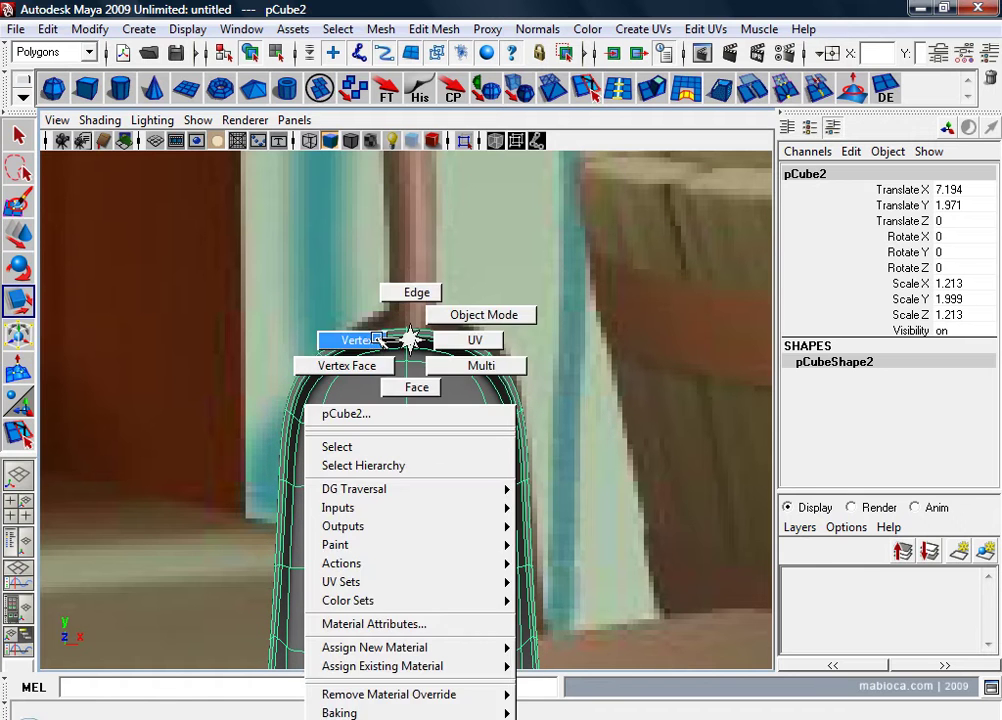
left_click_drag(522, 389, 520, 388)
key("w")
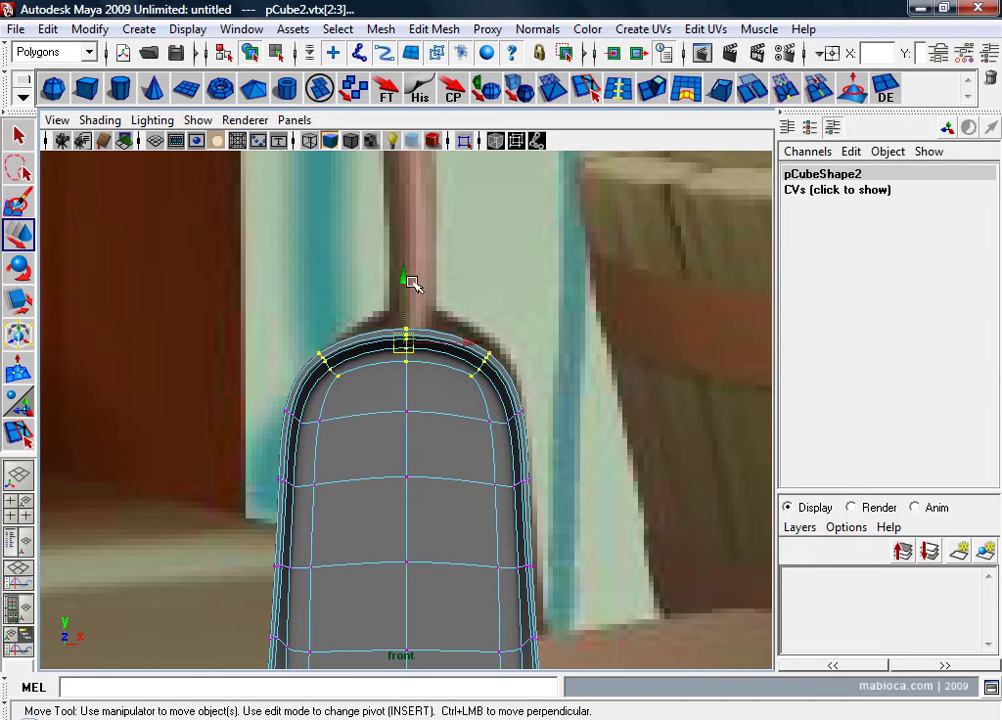
left_click_drag(407, 281, 411, 253)
Step: Scale pCube2 down to 1.169 × 1.927 × 1.169 and align it with the reference dustpan
right_click_drag(410, 413, 460, 375)
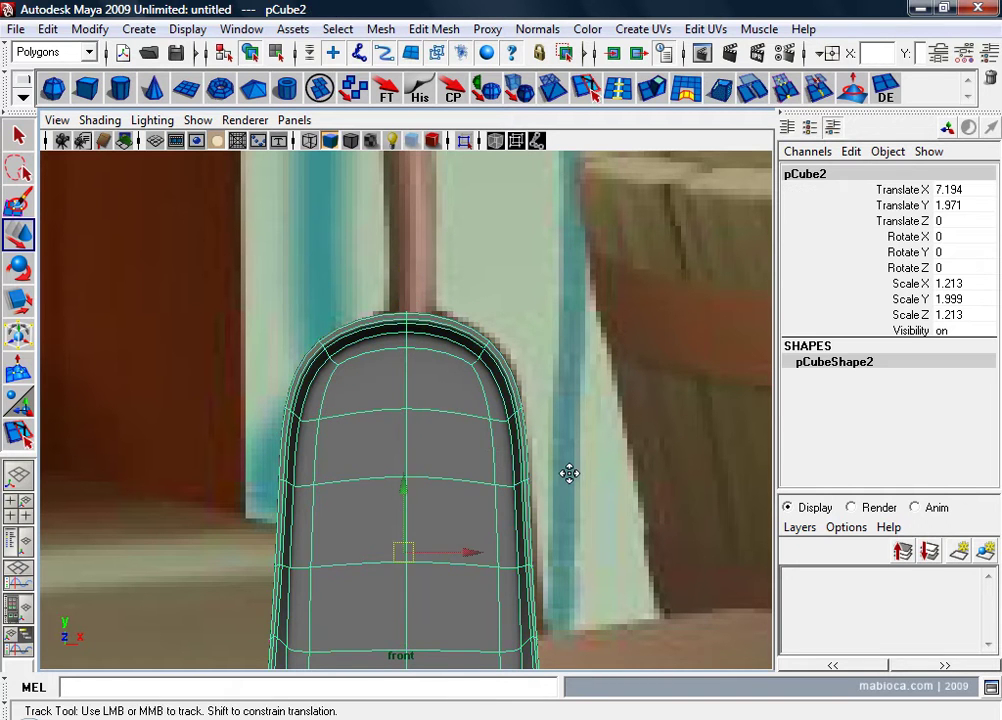
key("r")
mouse_move(539, 450)
middle_mouse_down()
mouse_move(622, 436)
mouse_move(522, 465)
middle_mouse_up()
key("w")
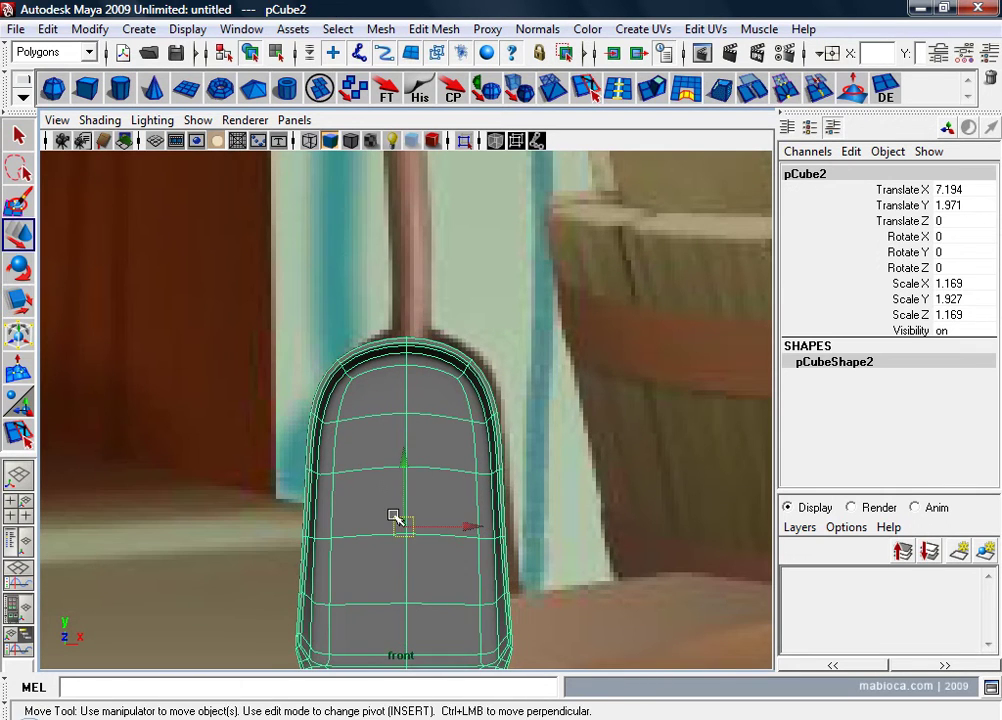
left_click_drag(396, 519, 413, 519)
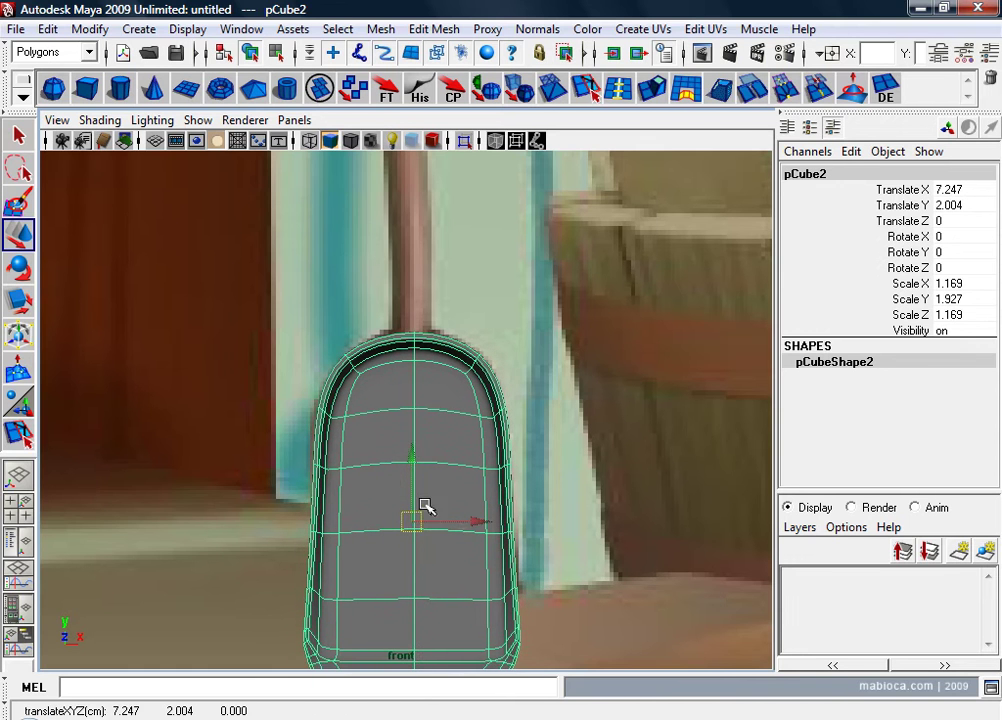
left_click(575, 380)
key("space")
mouse_move(595, 320)
left_mouse_down()
mouse_move(530, 387)
mouse_move(724, 393)
mouse_move(678, 351)
mouse_move(729, 358)
mouse_move(557, 403)
mouse_move(448, 377)
mouse_move(387, 385)
mouse_move(418, 409)
left_mouse_up()
key("space")
key("space")
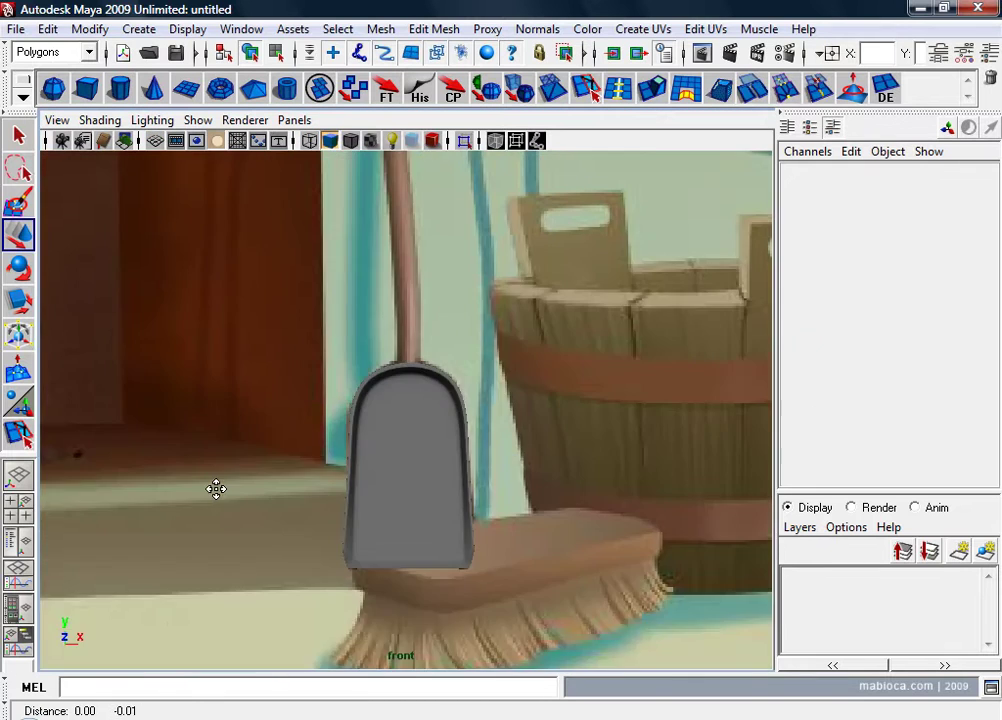
Step: Create a polygon cylinder at the pan's top and shrink it to 0.12 handle thickness
middle_click_drag(216, 489, 228, 587, "alt")
left_click(119, 89)
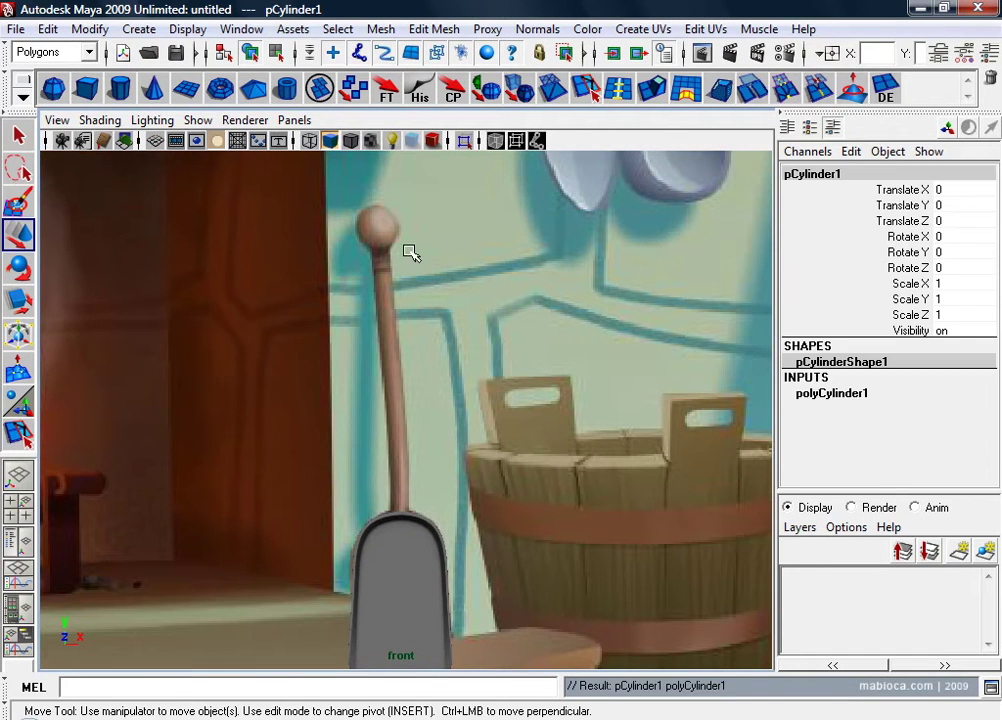
mouse_move(505, 398)
right_mouse_down("alt")
mouse_move(519, 476)
mouse_move(461, 463)
mouse_move(436, 570)
mouse_move(311, 556)
right_mouse_up("alt")
left_click_drag(183, 501, 454, 380)
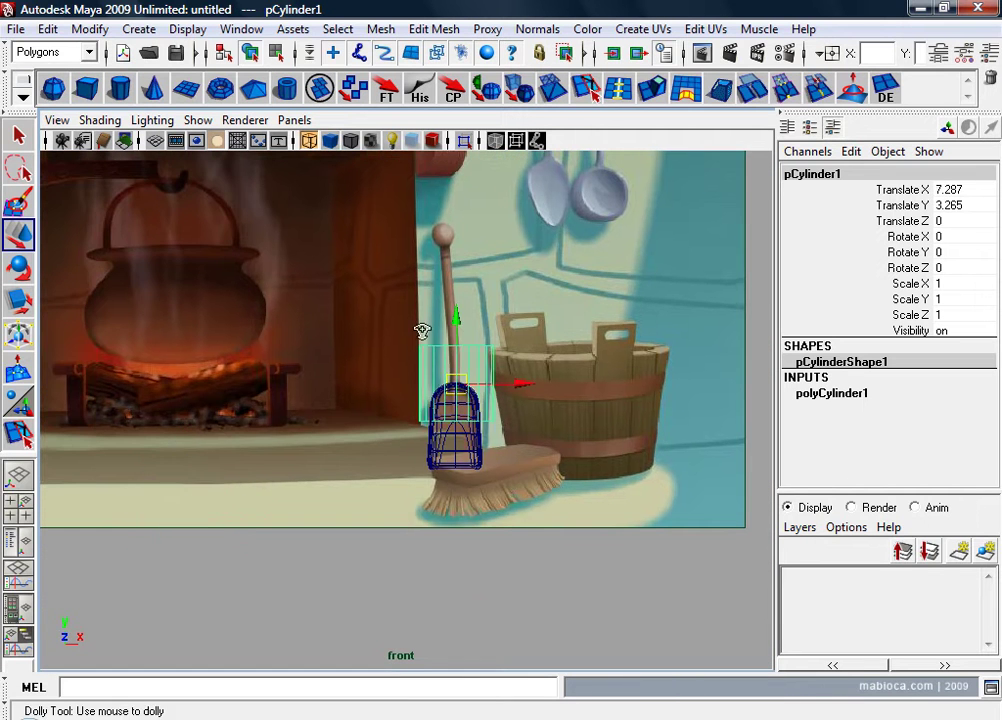
mouse_move(420, 331)
right_mouse_down("alt")
mouse_move(525, 471)
mouse_move(595, 418)
right_mouse_up("alt")
key("r")
mouse_move(595, 418)
middle_mouse_down()
mouse_move(494, 394)
mouse_move(378, 393)
mouse_move(370, 440)
middle_mouse_up()
key("w")
left_click_drag(370, 440, 372, 446)
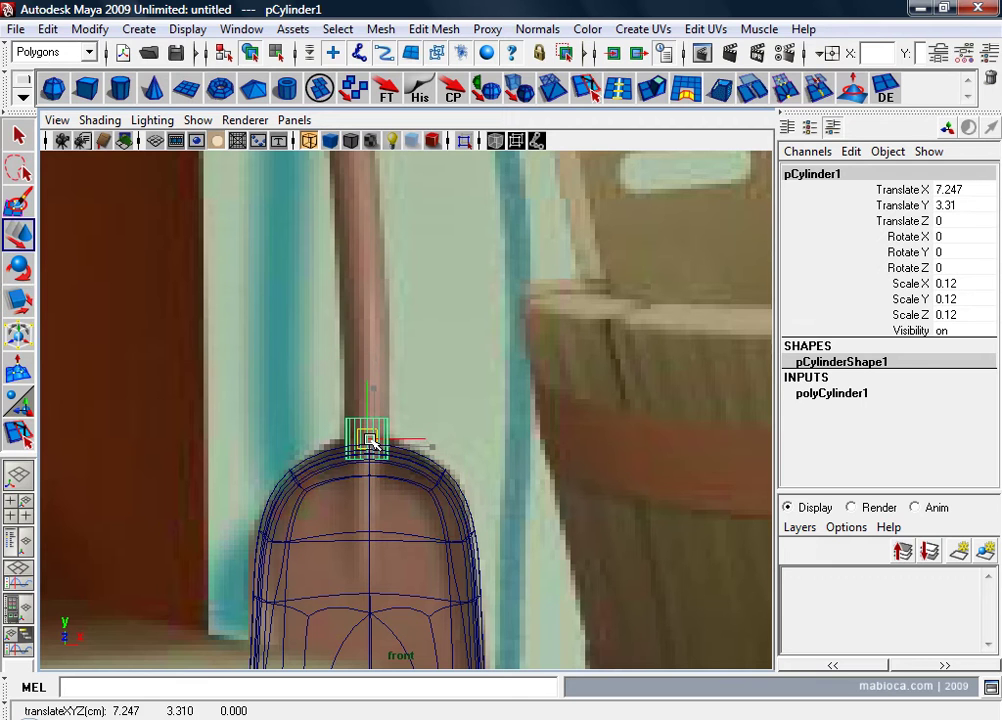
Step: Set the cylinder's Subdivisions Axis to 12
left_click(845, 394)
double_click(937, 437)
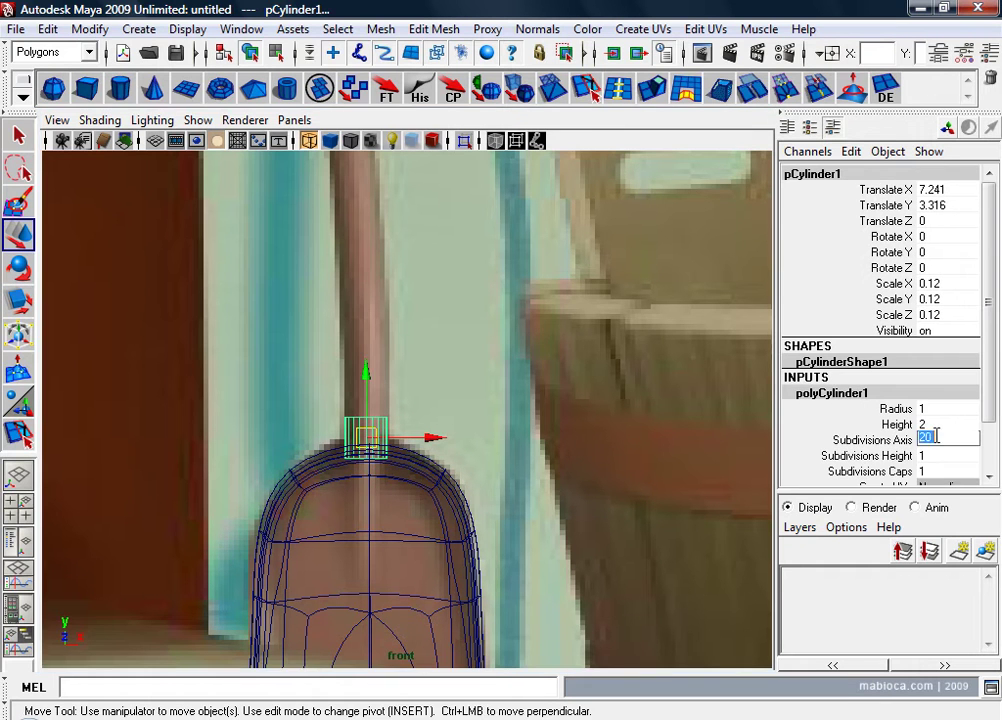
type("12")
key("Return")
scroll(555, 505, "down", 3)
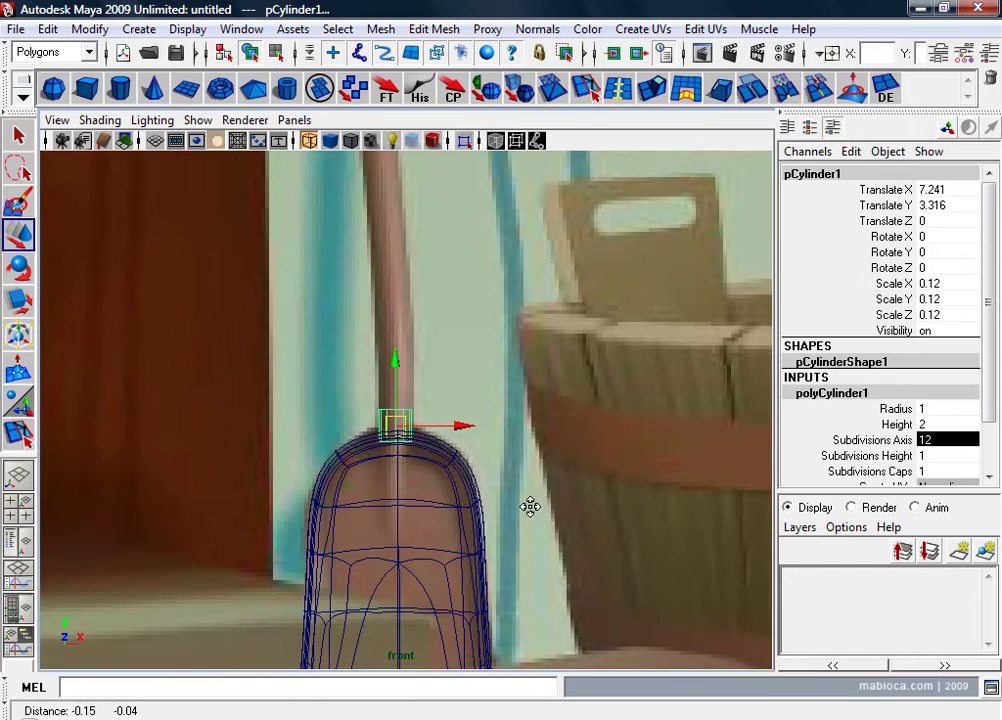
Step: Stretch the cylinder to 1.663 in Y and align it with the reference handle above the pan
key("r")
left_click_drag(396, 337, 416, 238)
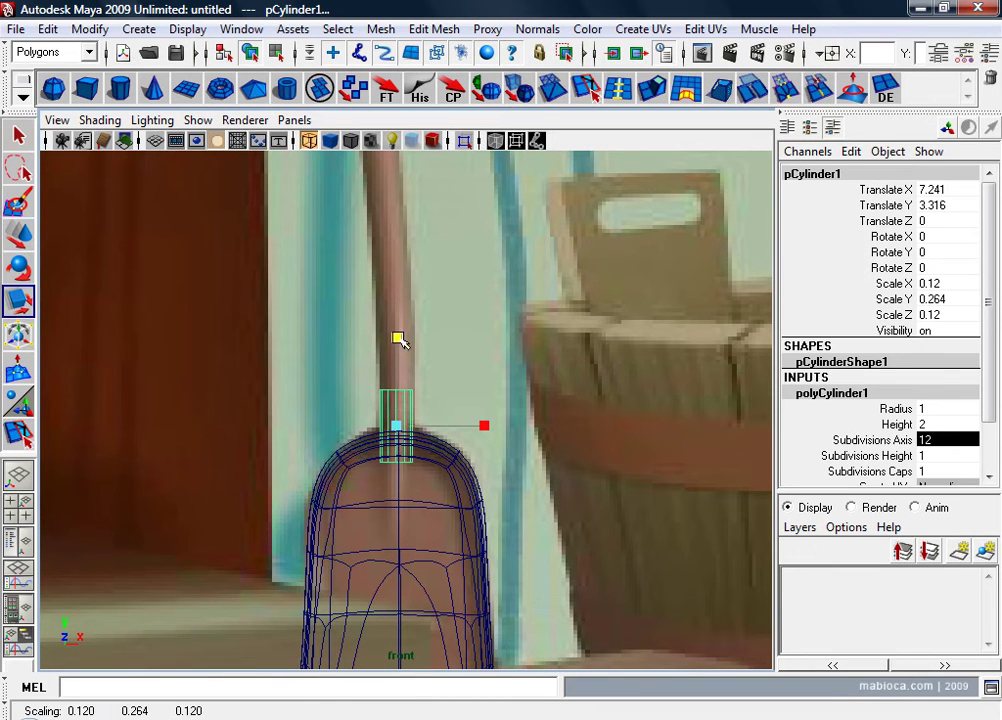
left_click_drag(397, 335, 400, 257)
scroll(376, 434, "down", 3)
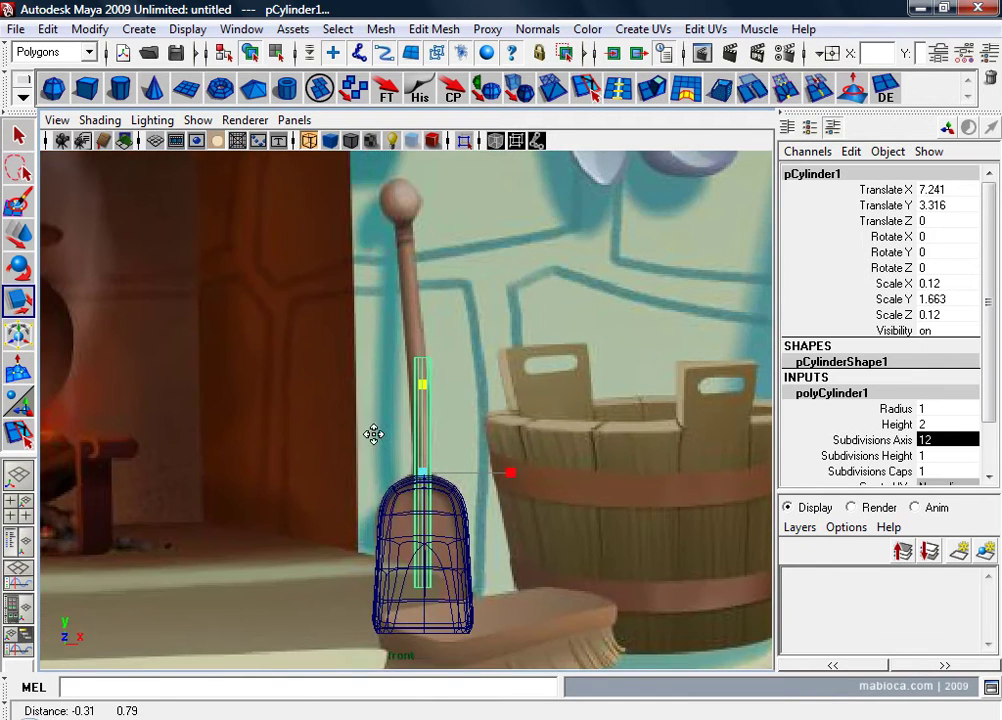
key("w")
left_click_drag(420, 484, 425, 419)
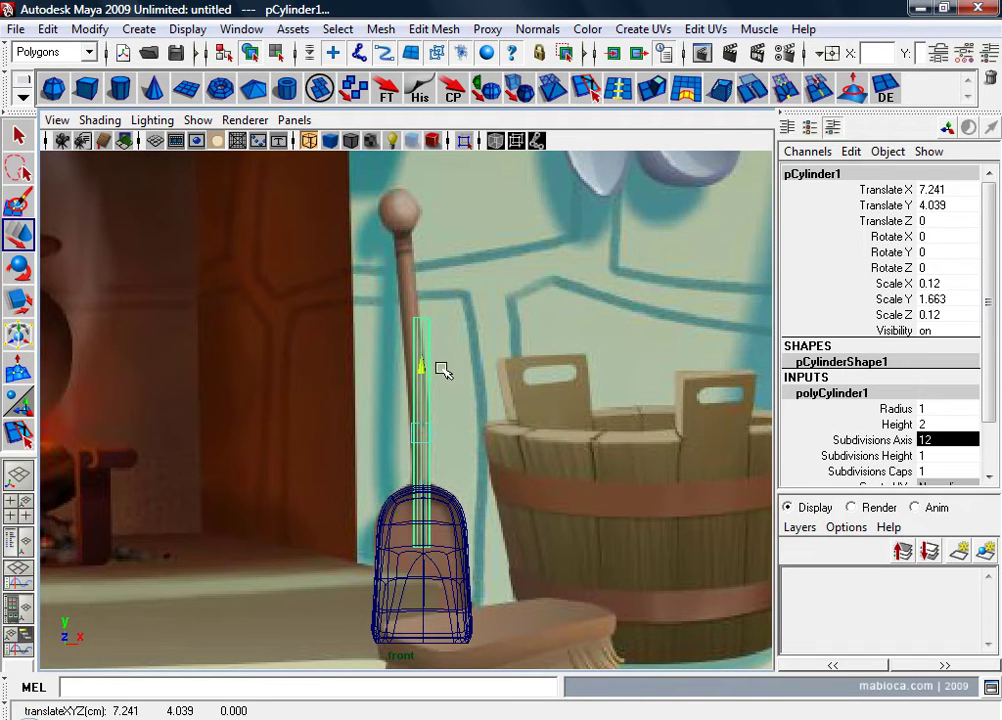
middle_click_drag(443, 371, 376, 418, "alt")
right_click_drag(376, 418, 606, 470, "alt")
middle_click_drag(606, 470, 510, 378, "alt")
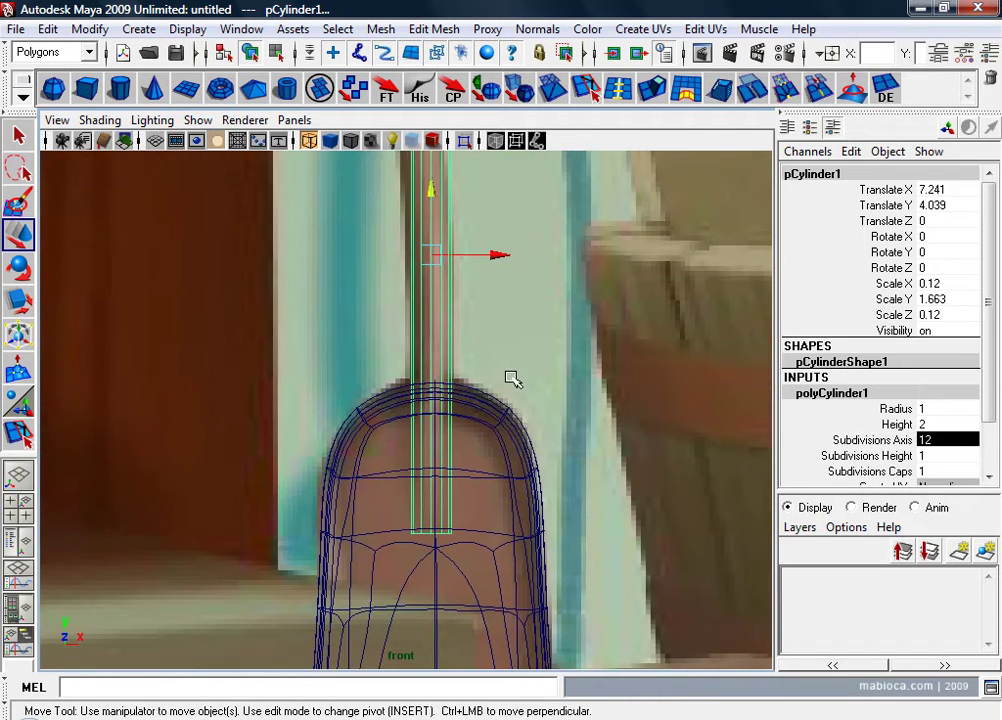
left_click_drag(428, 185, 436, 190)
Step: In the perspective view, move the handle cylinder along Z to 0.812 against the pan's face
key("space")
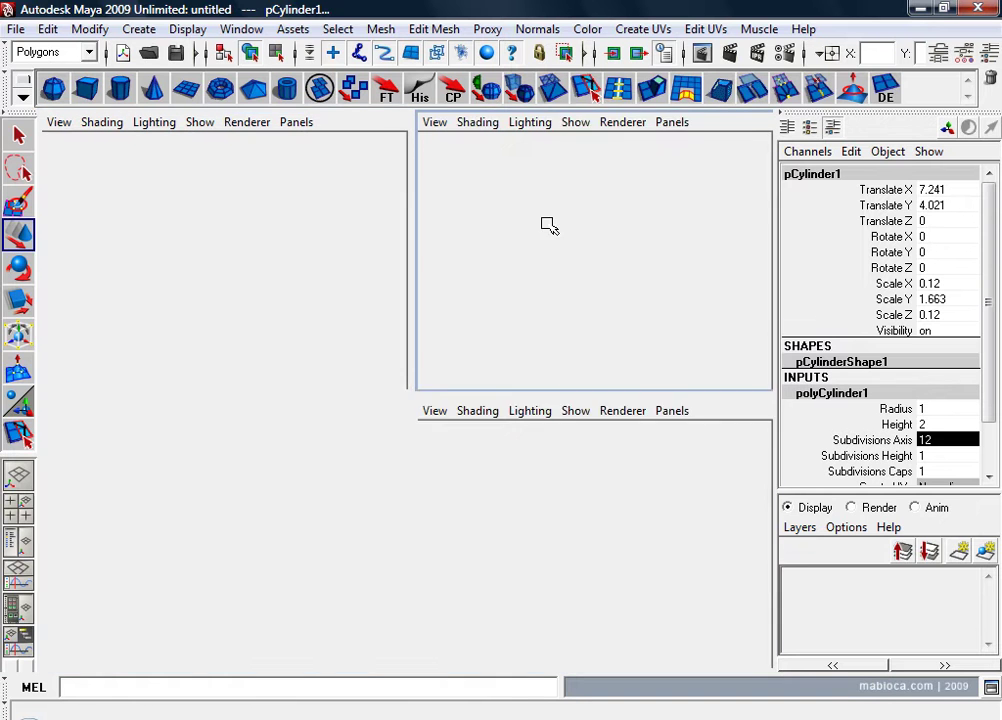
key("space")
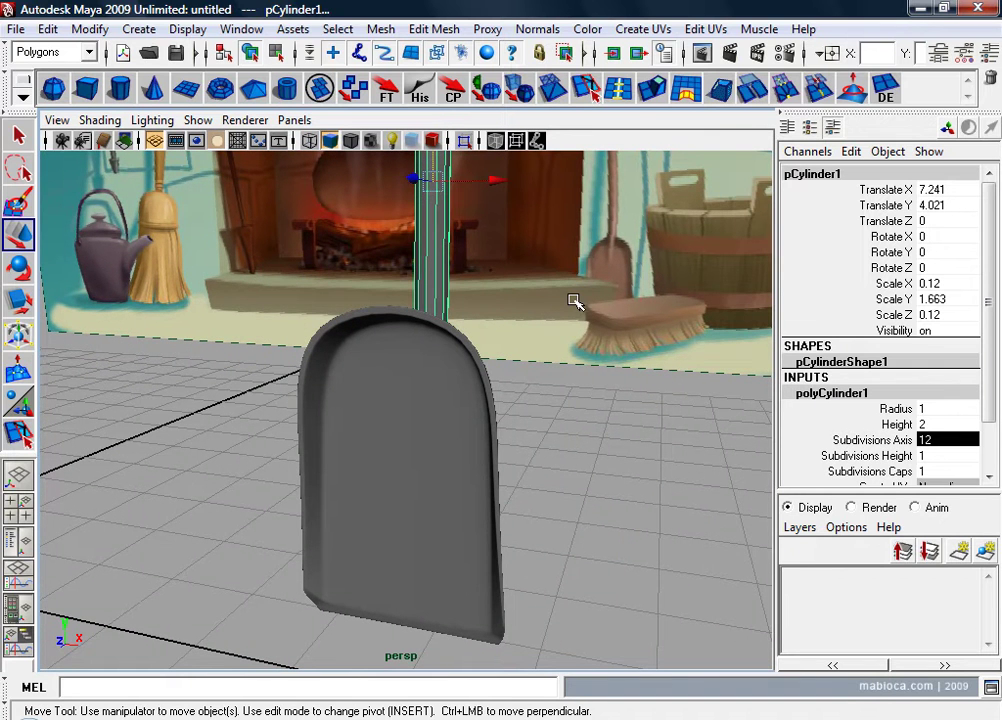
mouse_move(358, 370)
left_mouse_down("alt")
mouse_move(224, 402)
mouse_move(226, 351)
mouse_move(537, 286)
mouse_move(693, 293)
mouse_move(650, 284)
left_mouse_up("alt")
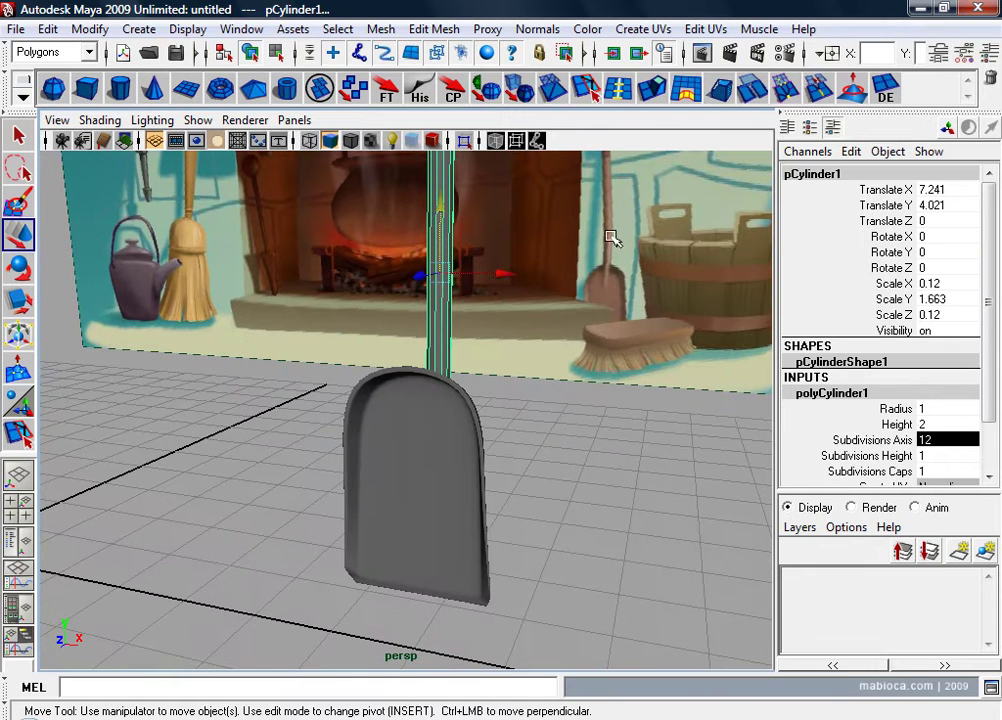
mouse_move(443, 283)
left_mouse_down("alt")
mouse_move(458, 280)
mouse_move(385, 286)
mouse_move(427, 347)
mouse_move(517, 329)
left_mouse_up("alt")
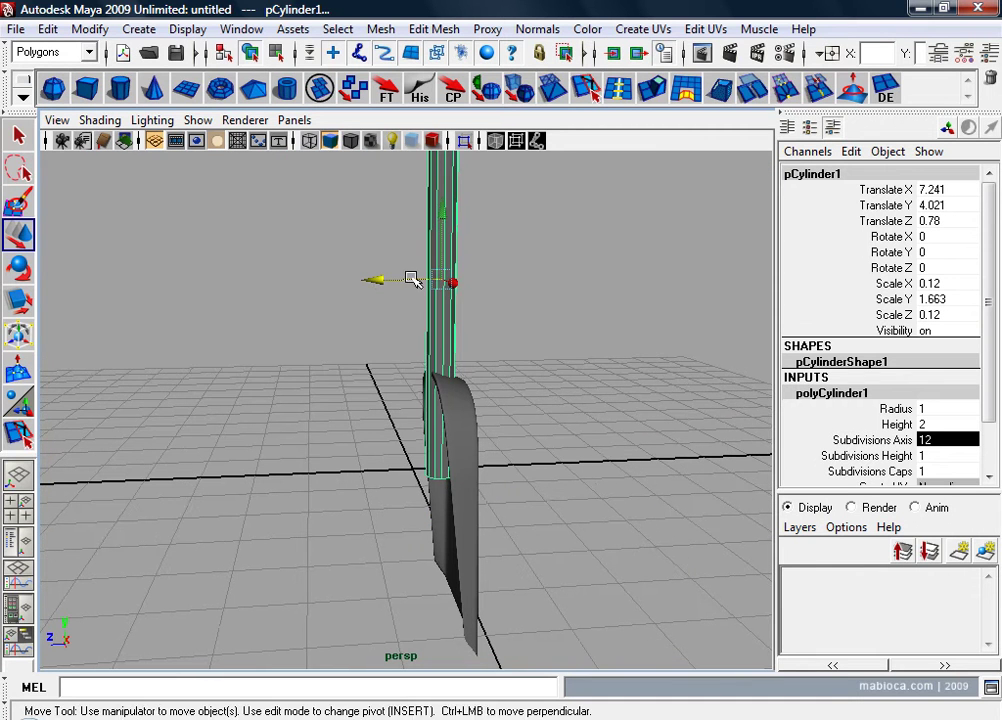
left_click_drag(411, 277, 403, 279)
Step: Orbit closely around the pan and handle to check the fit
scroll(408, 330, "up", 5)
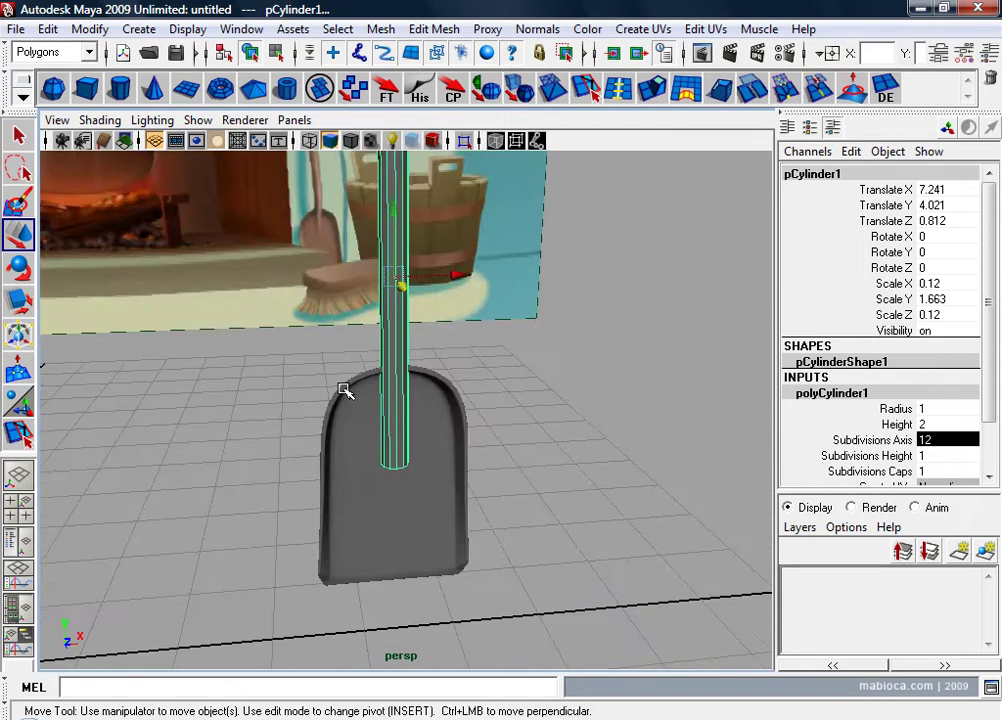
scroll(342, 391, "up", 3)
scroll(561, 398, "up", 2)
left_click_drag(320, 396, 476, 385, "alt")
scroll(476, 385, "down", 3)
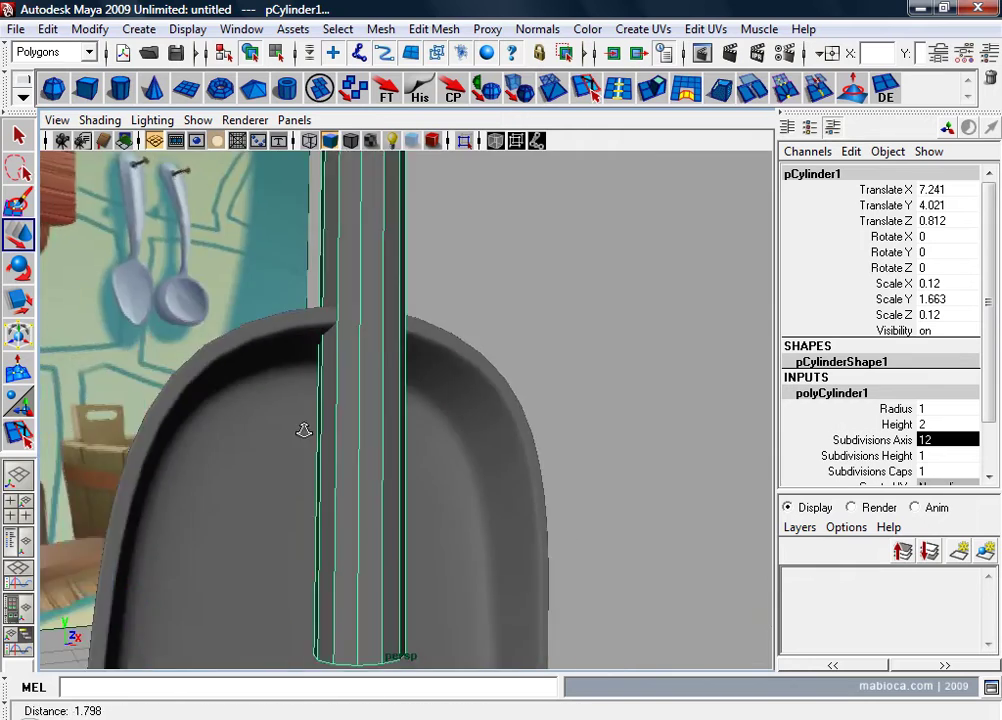
scroll(288, 447, "down", 3)
left_click_drag(288, 447, 271, 425, "alt")
mouse_move(355, 392)
left_mouse_down("alt")
mouse_move(497, 526)
mouse_move(570, 537)
mouse_move(461, 512)
mouse_move(379, 512)
mouse_move(412, 313)
mouse_move(700, 370)
left_mouse_up("alt")
Step: Raise polyCylinder1 Subdivisions Height from 8 to 11 and orbit to inspect the handle
left_click(866, 456)
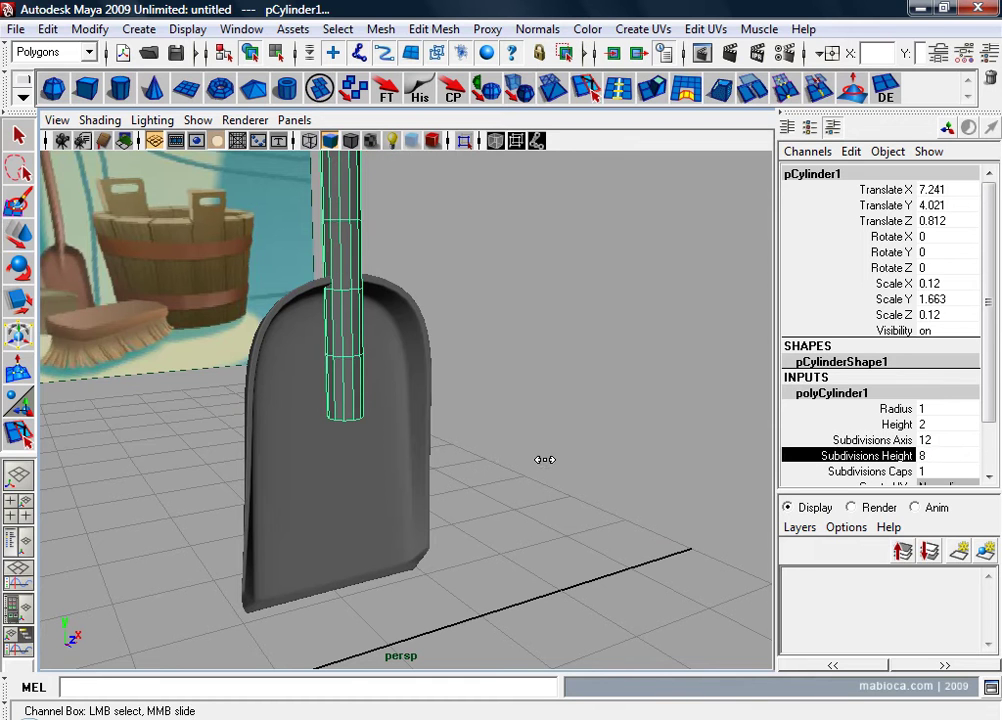
mouse_move(578, 459)
left_mouse_down("alt")
mouse_move(456, 465)
mouse_move(302, 423)
mouse_move(517, 432)
mouse_move(584, 466)
left_mouse_up("alt")
mouse_move(584, 466)
right_mouse_down("alt")
mouse_move(461, 479)
mouse_move(693, 492)
right_mouse_up("alt")
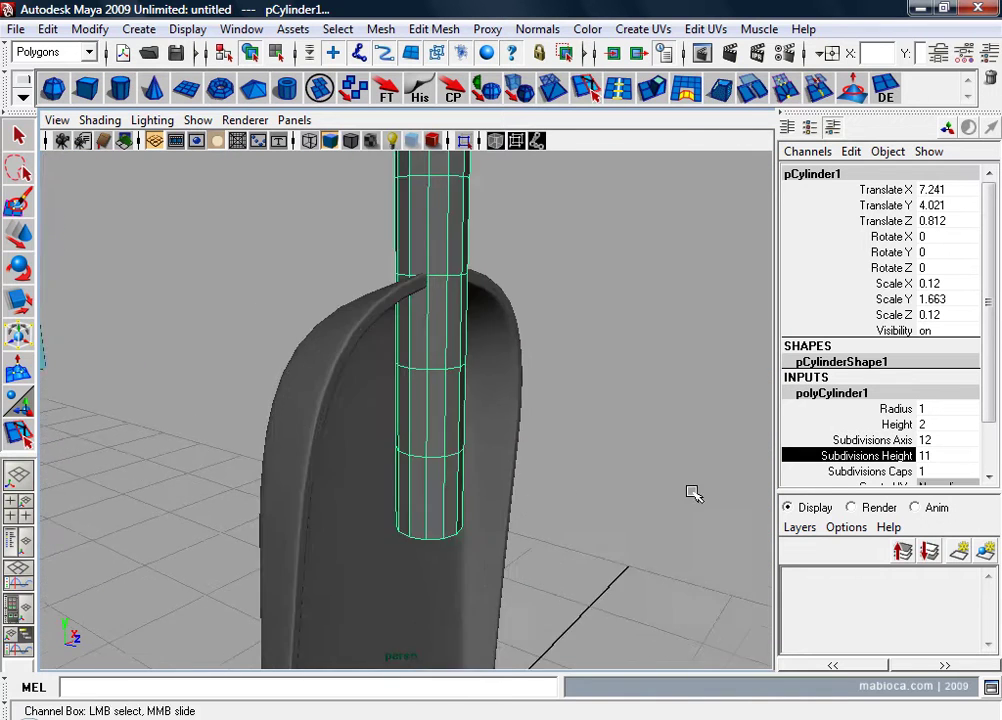
mouse_move(644, 456)
left_mouse_down("alt")
mouse_move(463, 481)
mouse_move(472, 483)
left_mouse_up("alt")
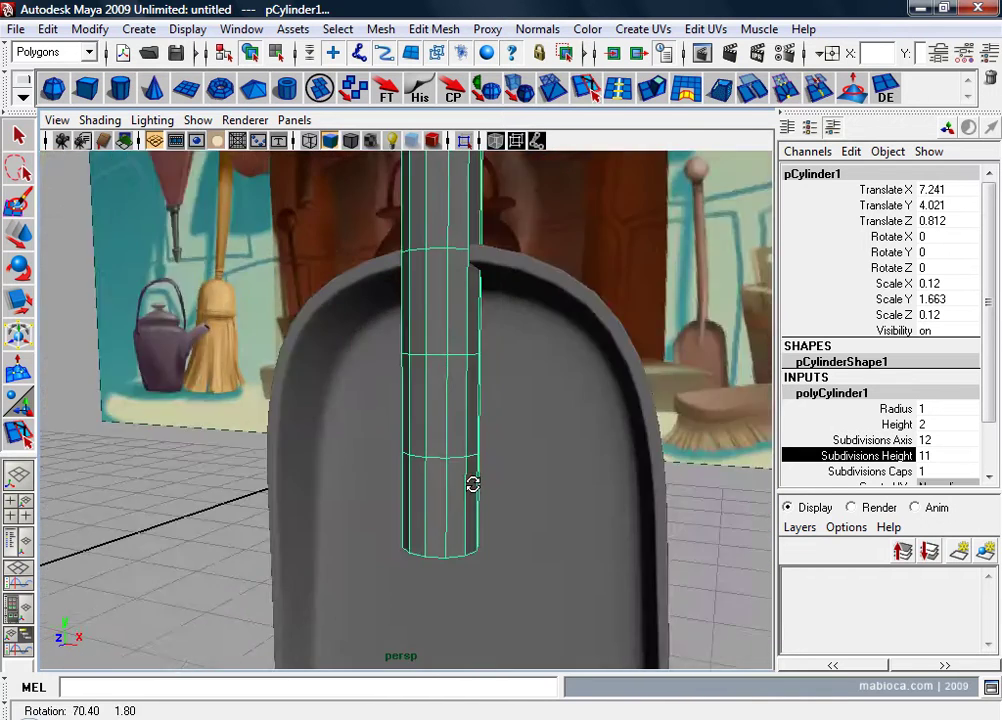
middle_click_drag(472, 483, 514, 438, "alt")
mouse_move(514, 438)
left_mouse_down("alt")
mouse_move(589, 453)
mouse_move(555, 474)
left_mouse_up("alt")
middle_click_drag(555, 474, 403, 425, "alt")
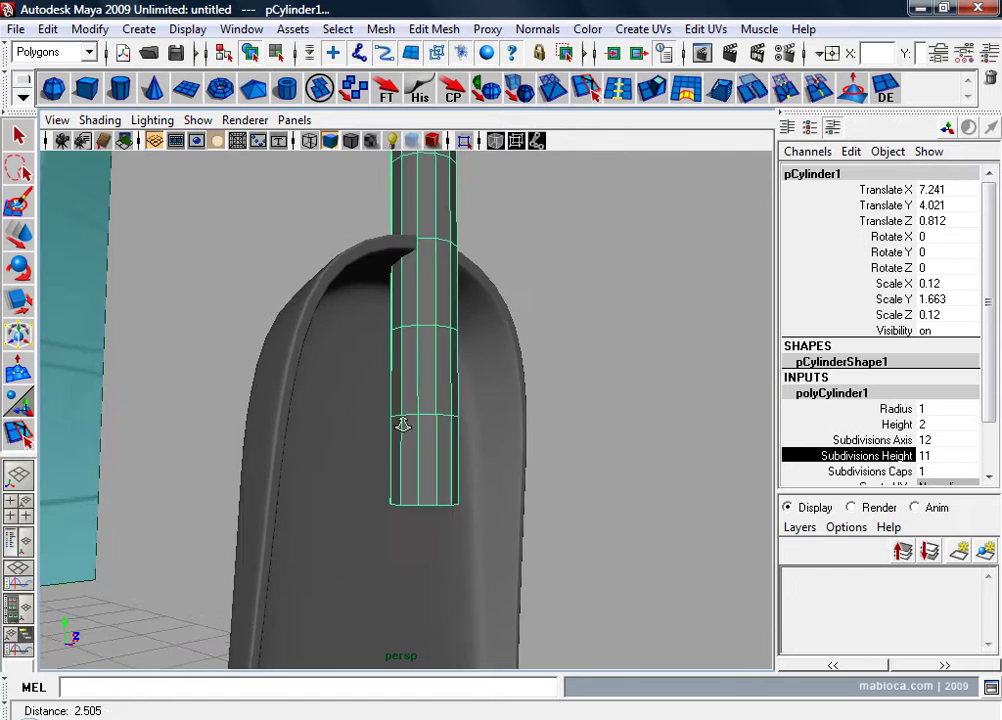
mouse_move(403, 425)
left_mouse_down("alt")
mouse_move(262, 447)
mouse_move(432, 594)
mouse_move(519, 530)
mouse_move(587, 511)
left_mouse_up("alt")
Step: Check the pan from a front three-quarter view, then reselect the handle cylinder and frame it
left_click(497, 436)
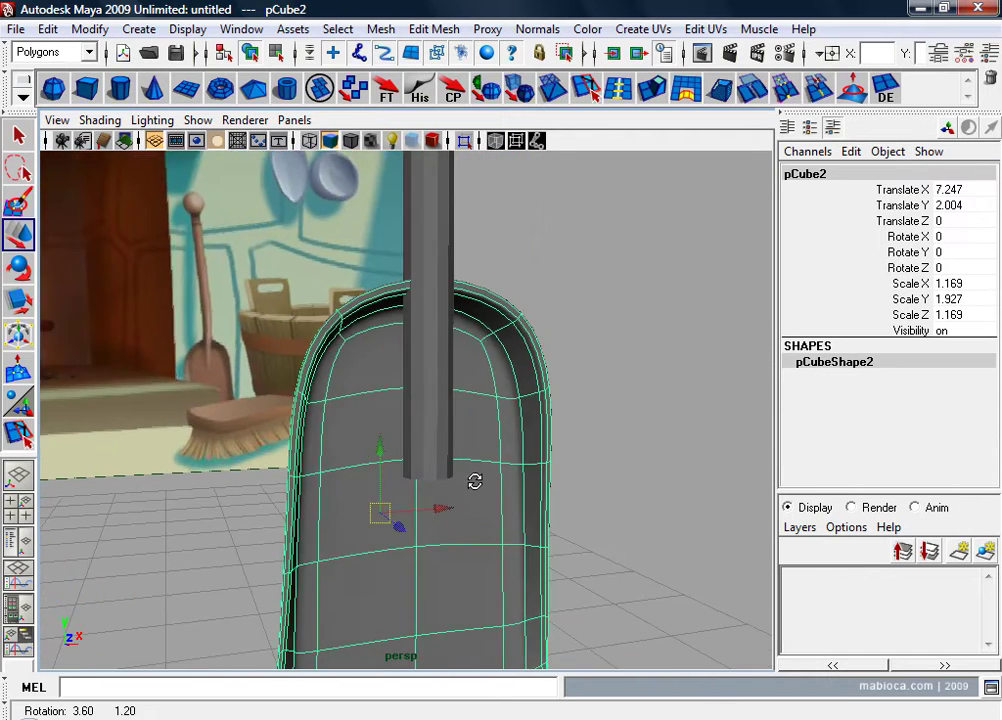
mouse_move(474, 479)
left_mouse_down("alt")
mouse_move(394, 432)
mouse_move(488, 425)
mouse_move(496, 444)
mouse_move(374, 438)
mouse_move(387, 456)
mouse_move(430, 474)
mouse_move(290, 549)
mouse_move(161, 548)
mouse_move(295, 527)
left_mouse_up("alt")
mouse_move(476, 323)
left_mouse_down("alt")
mouse_move(414, 405)
mouse_move(315, 429)
mouse_move(351, 445)
mouse_move(521, 386)
mouse_move(731, 374)
mouse_move(537, 410)
left_mouse_up("alt")
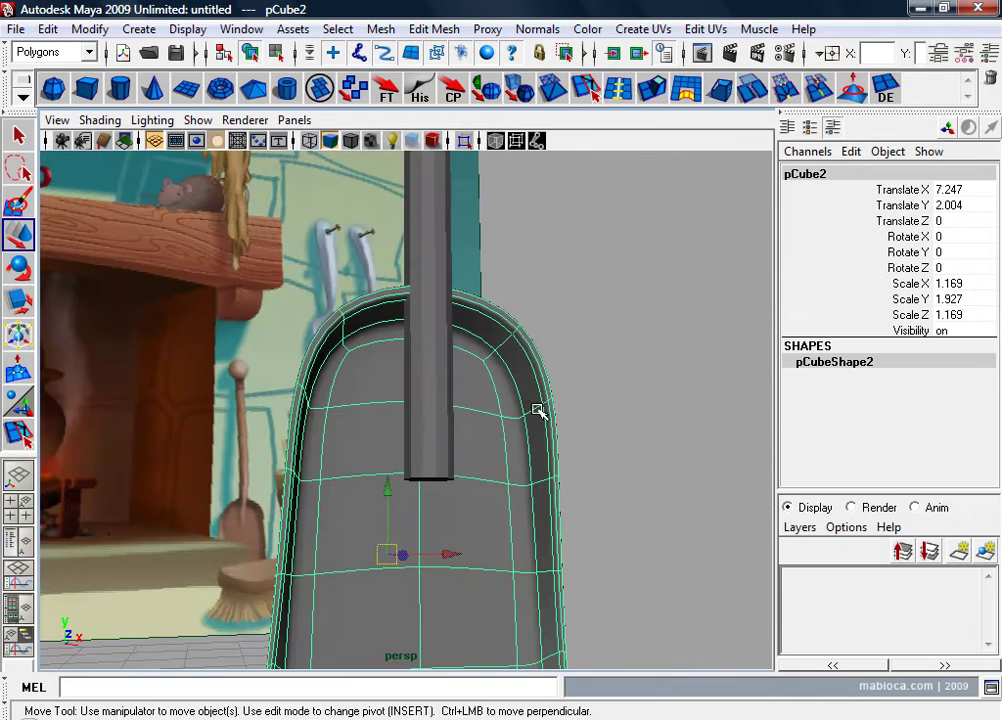
left_click(445, 380)
left_click_drag(445, 380, 435, 510, "alt")
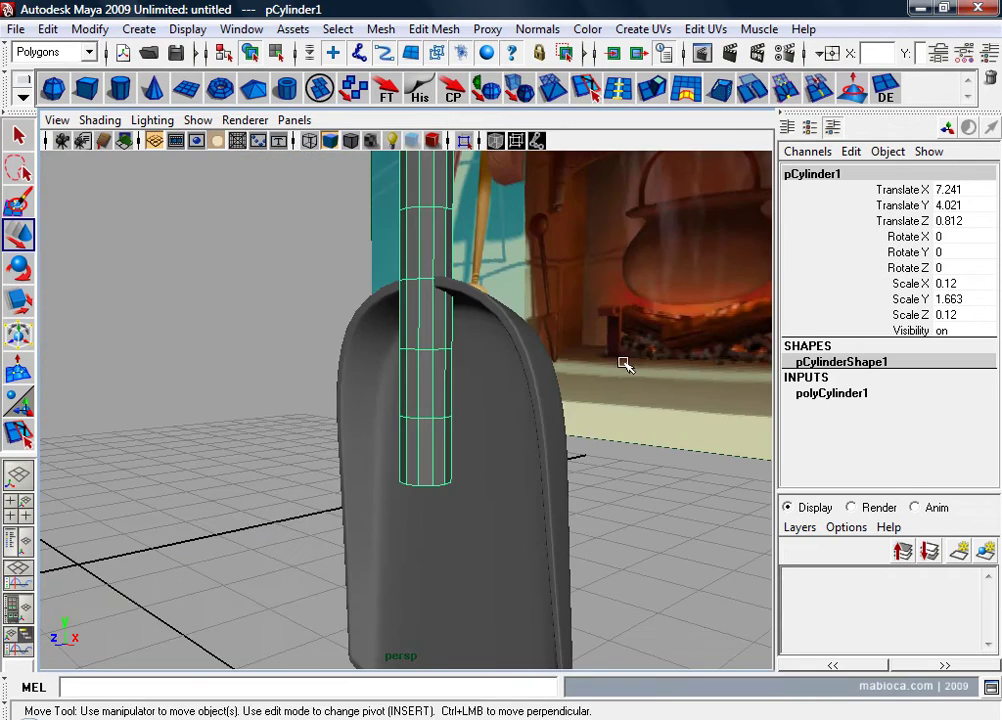
mouse_move(624, 365)
middle_mouse_down("alt")
mouse_move(470, 447)
mouse_move(519, 413)
middle_mouse_up("alt")
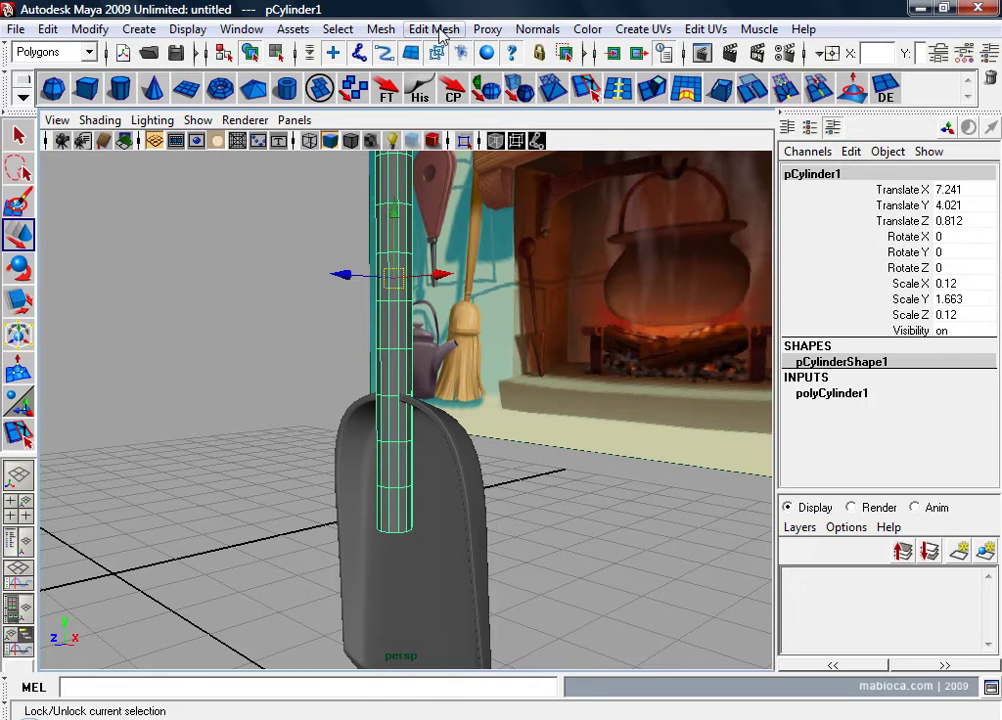
Step: Switch to the Animation menu set and add a Nonlinear Bend deformer to the handle cylinder
left_click(380, 29)
left_click(55, 52)
left_click(55, 52)
left_click(45, 72)
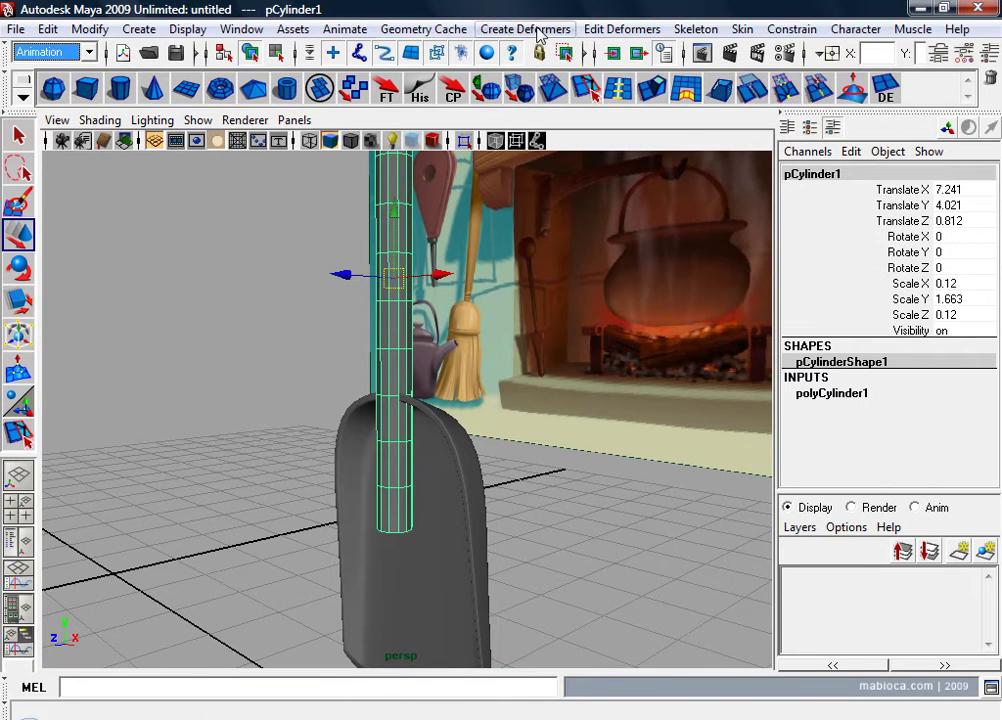
left_click(525, 29)
left_click(690, 187)
Step: In wireframe view, lower the bend deformer along the handle cylinder
left_click_drag(687, 195, 710, 378, "alt")
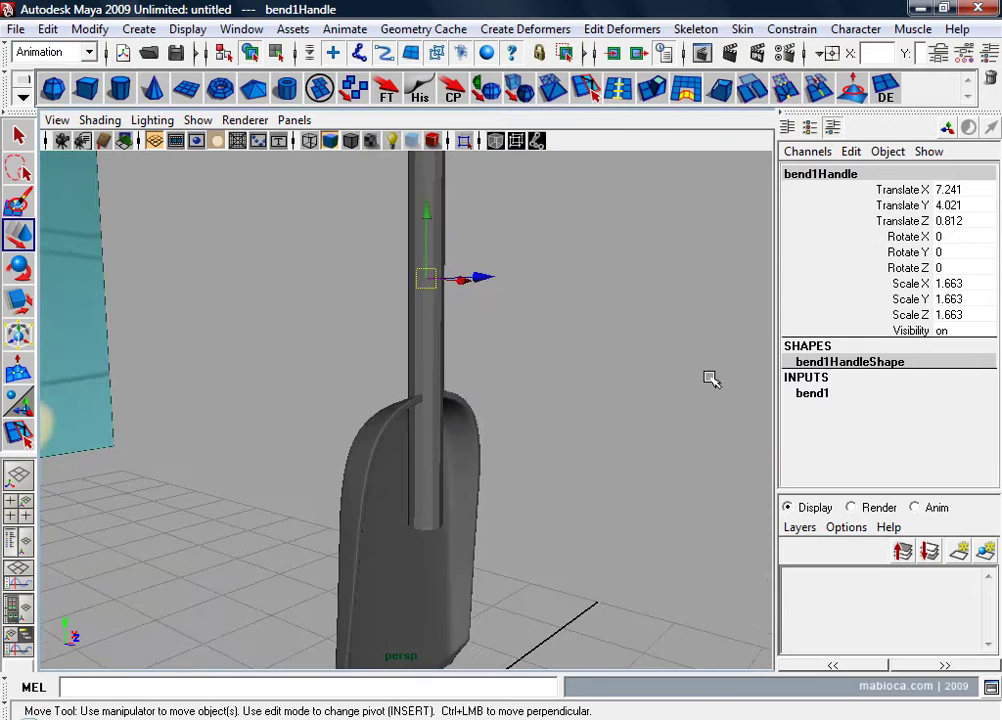
key("4")
left_click_drag(500, 303, 486, 231, "alt")
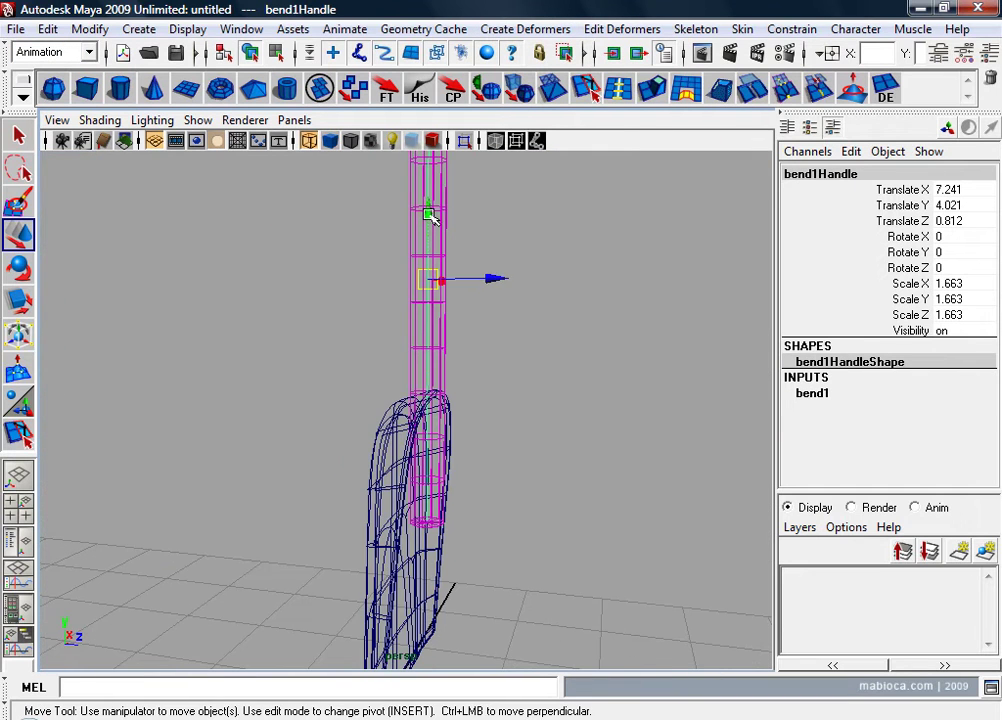
left_click_drag(429, 216, 420, 347)
left_click_drag(543, 384, 358, 365, "alt")
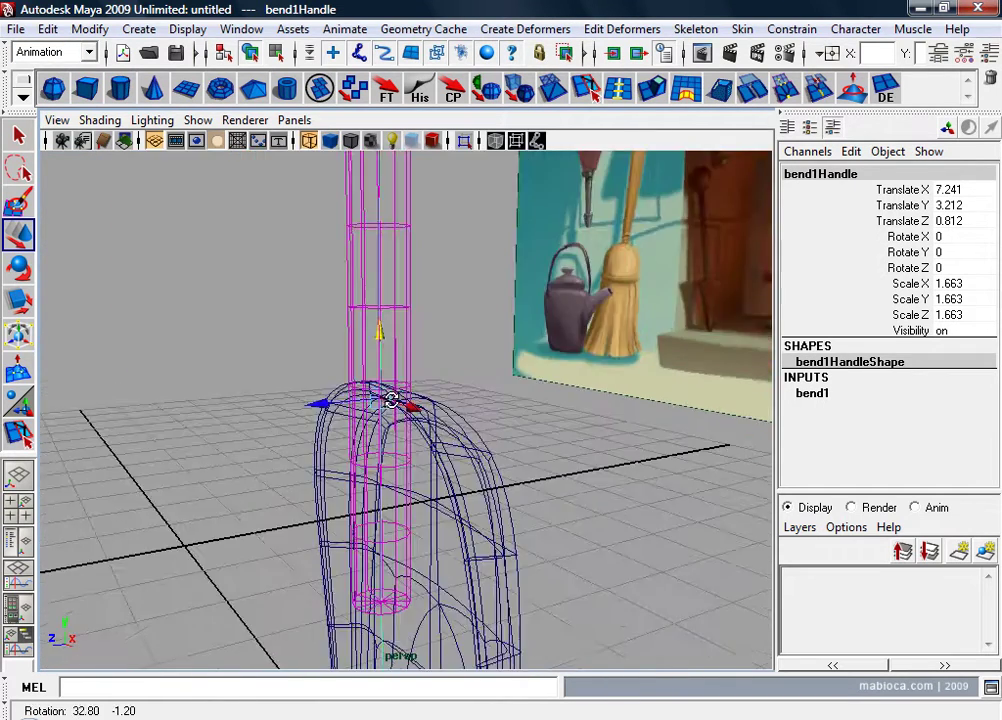
left_click_drag(375, 320, 420, 260, "alt")
Step: Give the bend an initial Curvature of 0.4 to start curving the handle
left_click(812, 393)
left_click(905, 440)
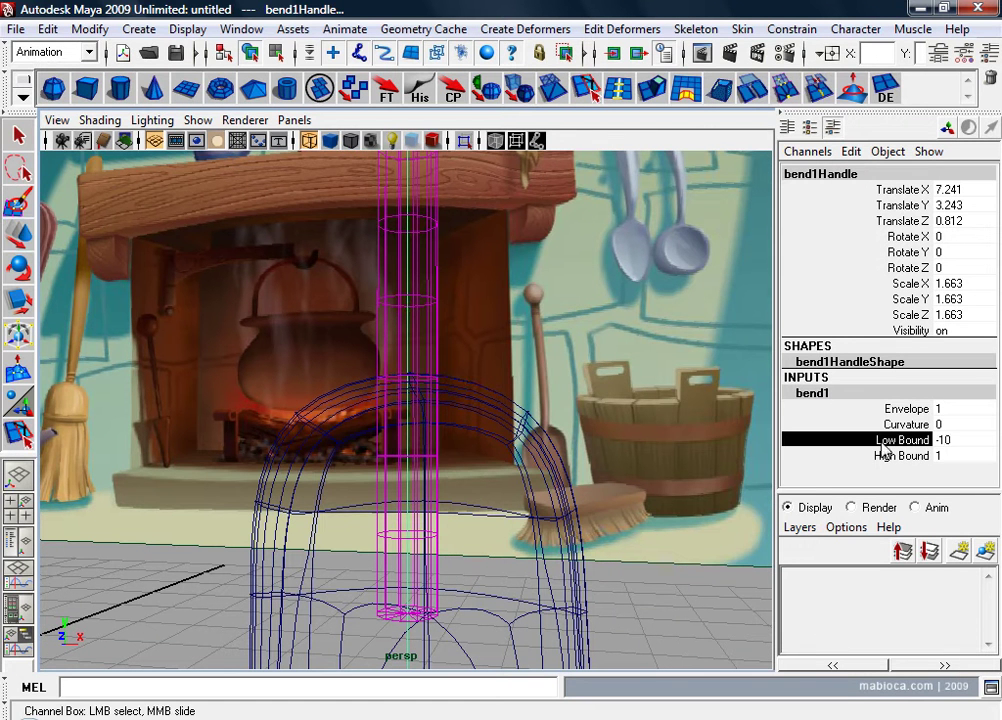
left_click(905, 456)
left_click(905, 424)
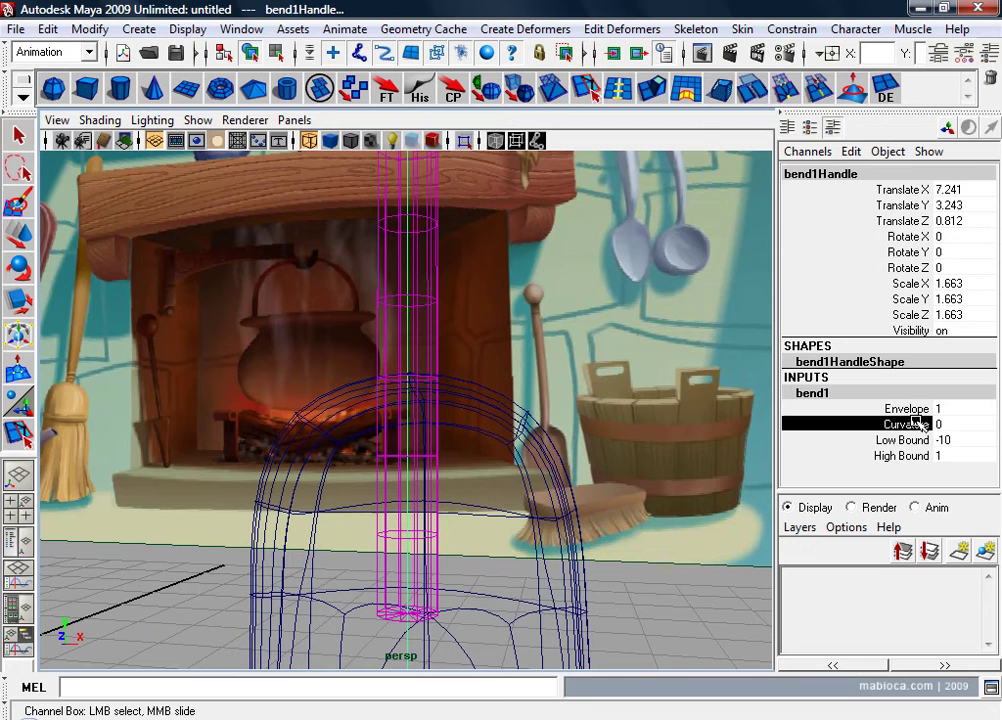
middle_click_drag(691, 438, 698, 436)
left_click_drag(698, 436, 631, 441, "alt")
right_click_drag(631, 441, 606, 474, "alt")
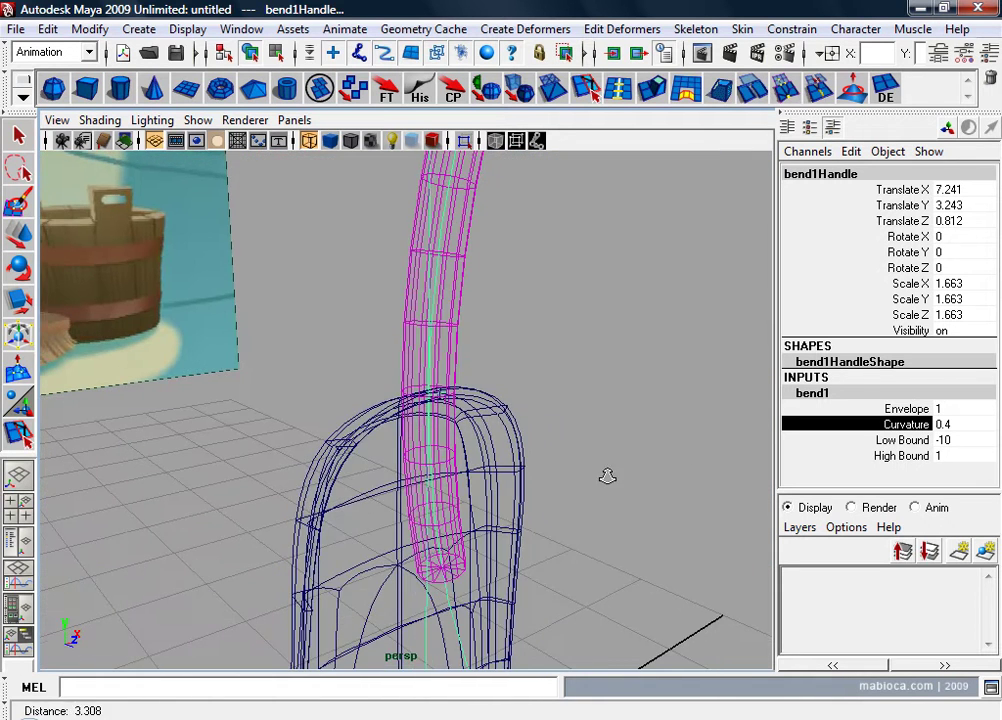
key("5")
mouse_move(606, 463)
left_mouse_down("alt")
mouse_move(409, 470)
mouse_move(455, 466)
left_mouse_up("alt")
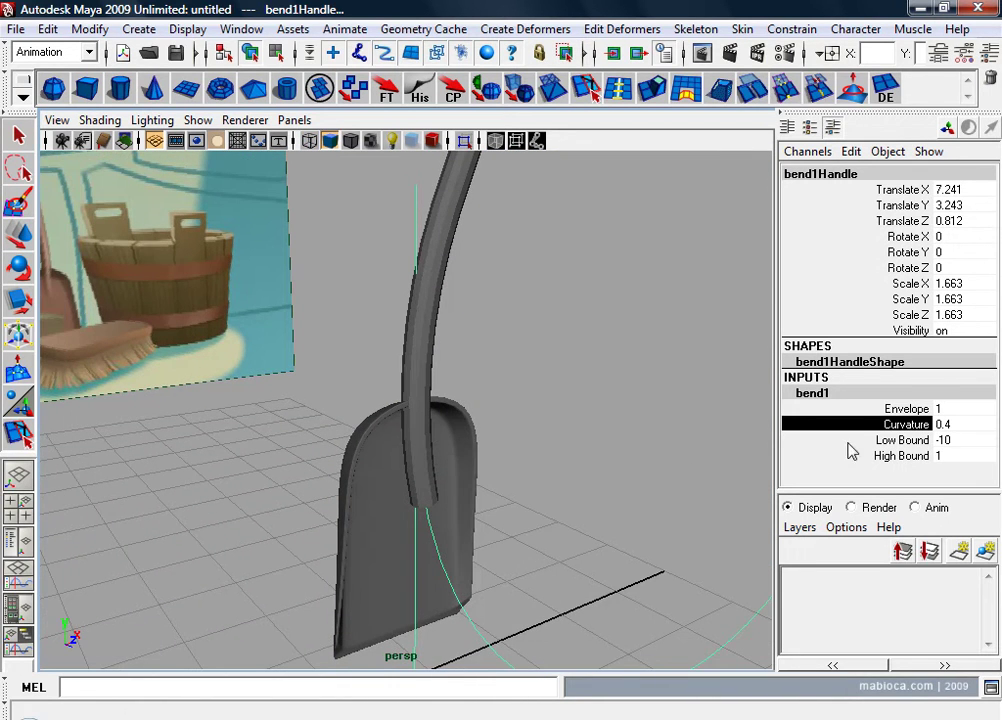
Step: Set the bend's Low Bound to -3.9 and High Bound to 0 so only the bottom bends
left_click(917, 444)
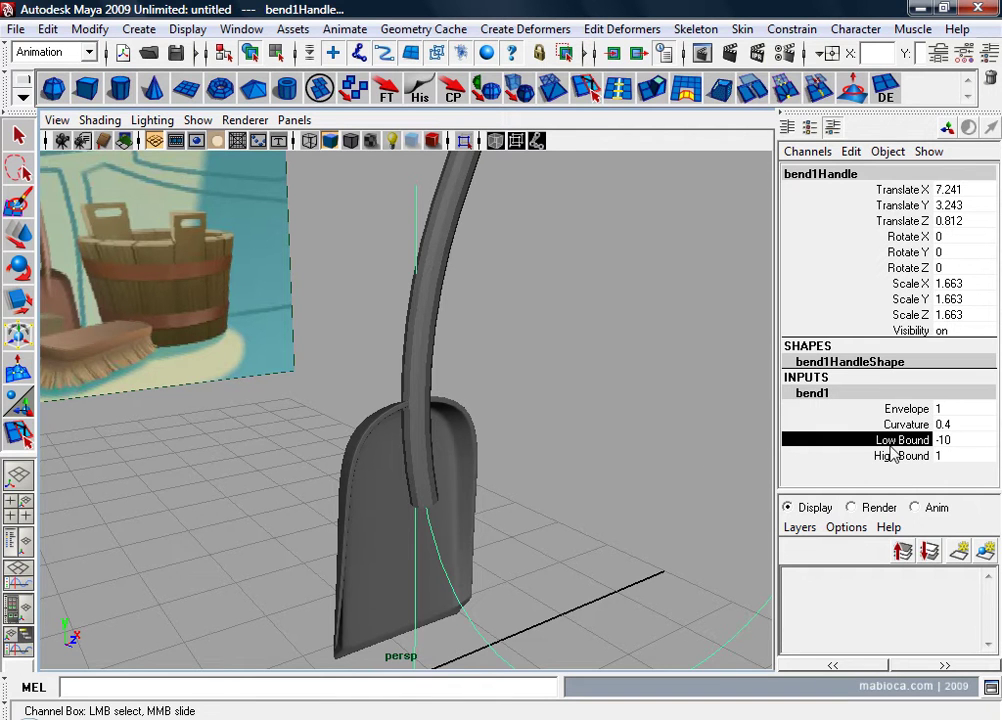
left_click(964, 443)
key("Return")
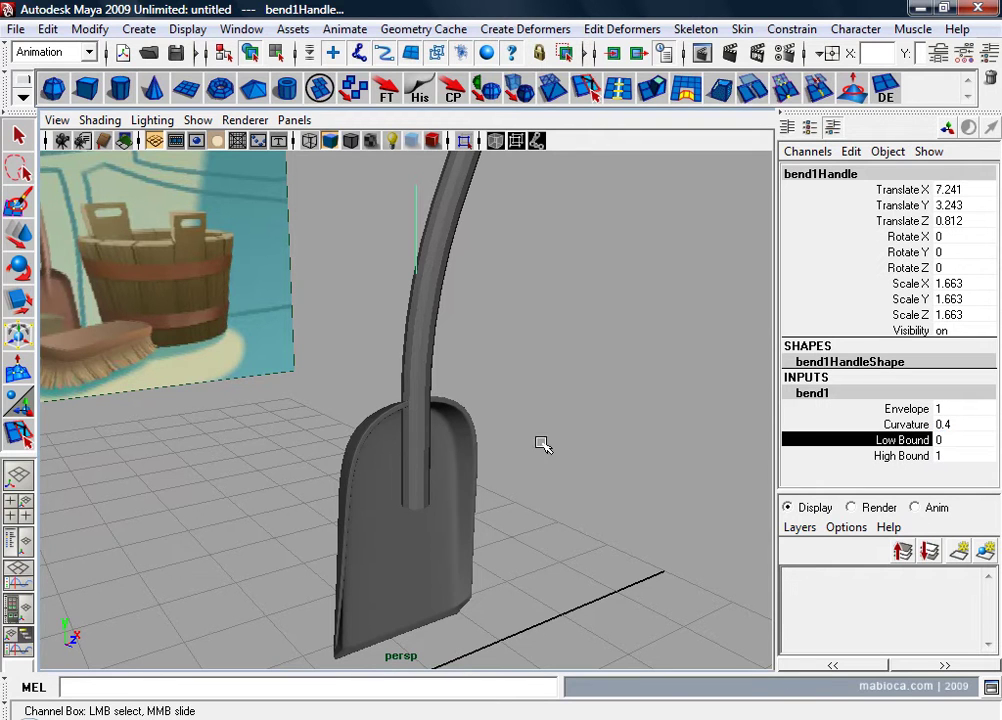
left_click(903, 455)
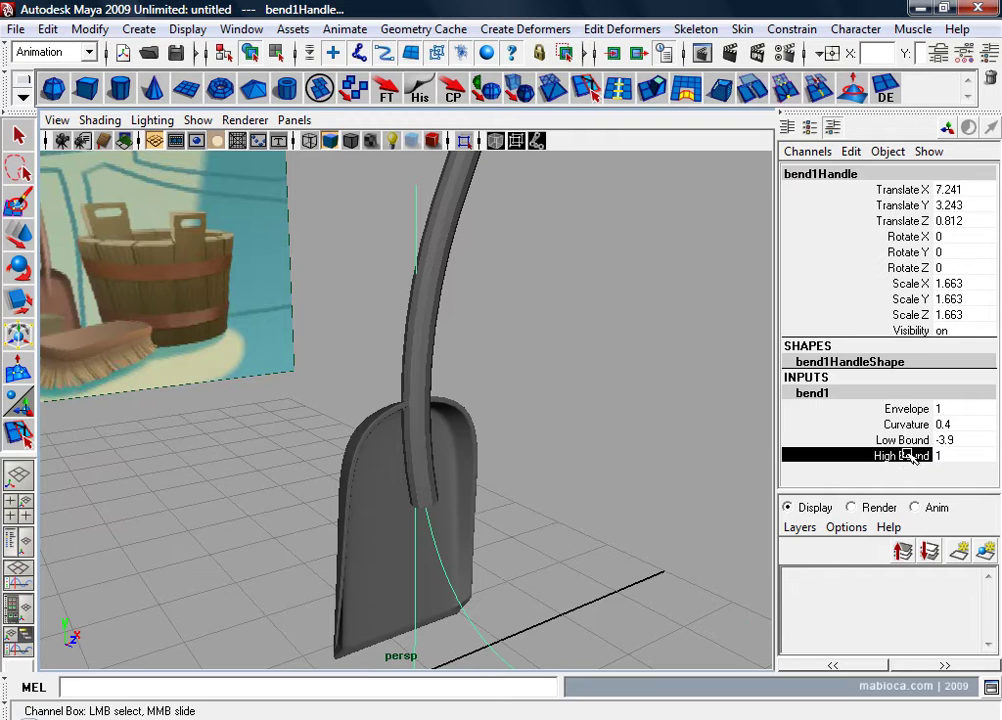
middle_click_drag(710, 358, 179, 445)
mouse_move(322, 416)
left_mouse_down("alt")
mouse_move(323, 401)
mouse_move(309, 470)
left_mouse_up("alt")
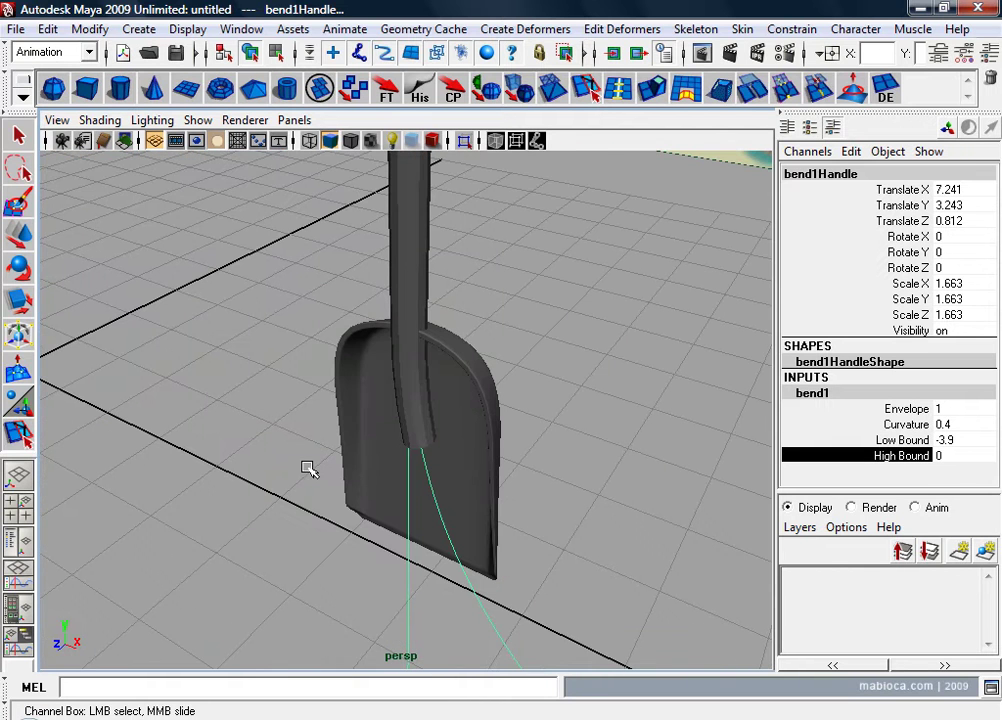
Step: Rotate the bend deformer to Rotate Y 90 and raise it slightly along the handle
key("e")
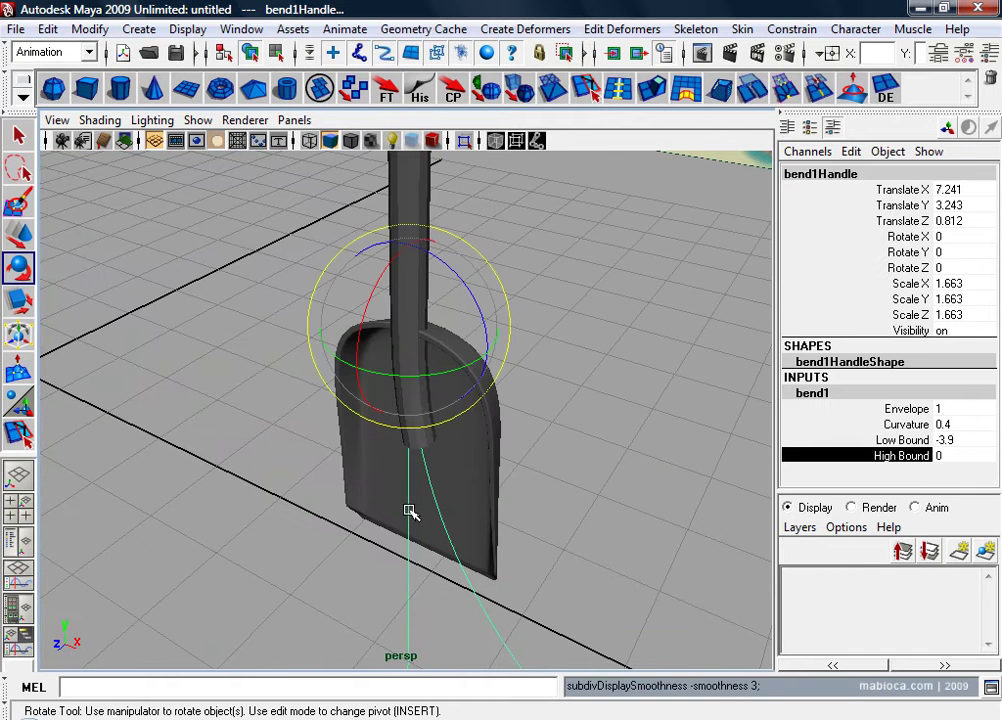
left_click_drag(396, 384, 550, 368)
double_click(978, 252)
type("0")
key("Return")
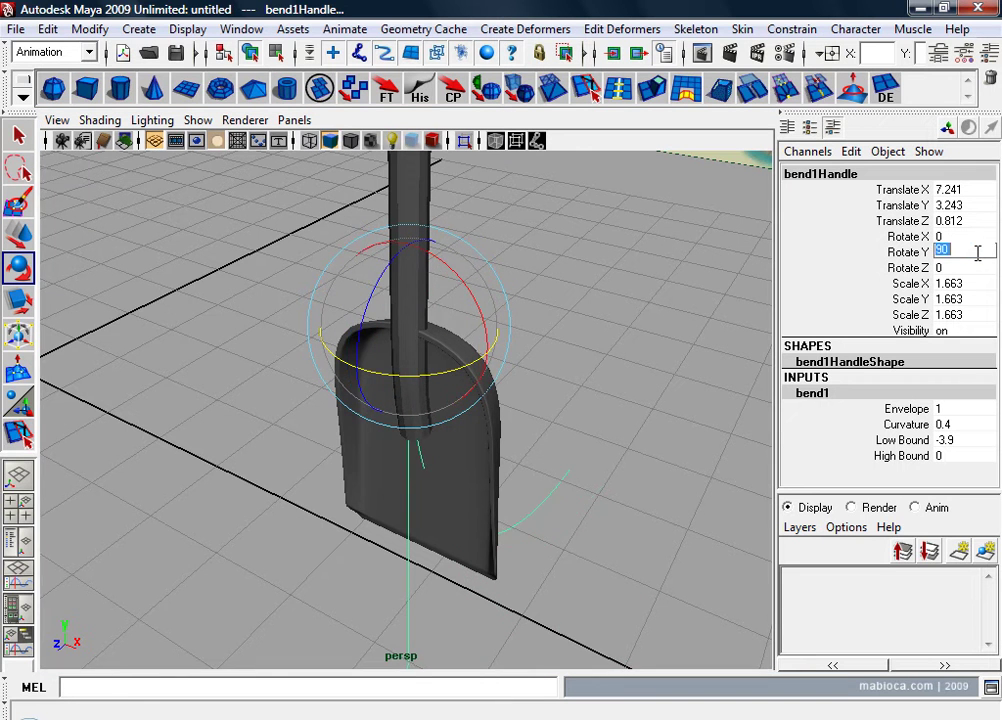
mouse_move(488, 414)
left_mouse_down("alt")
mouse_move(858, 303)
mouse_move(687, 422)
left_mouse_up("alt")
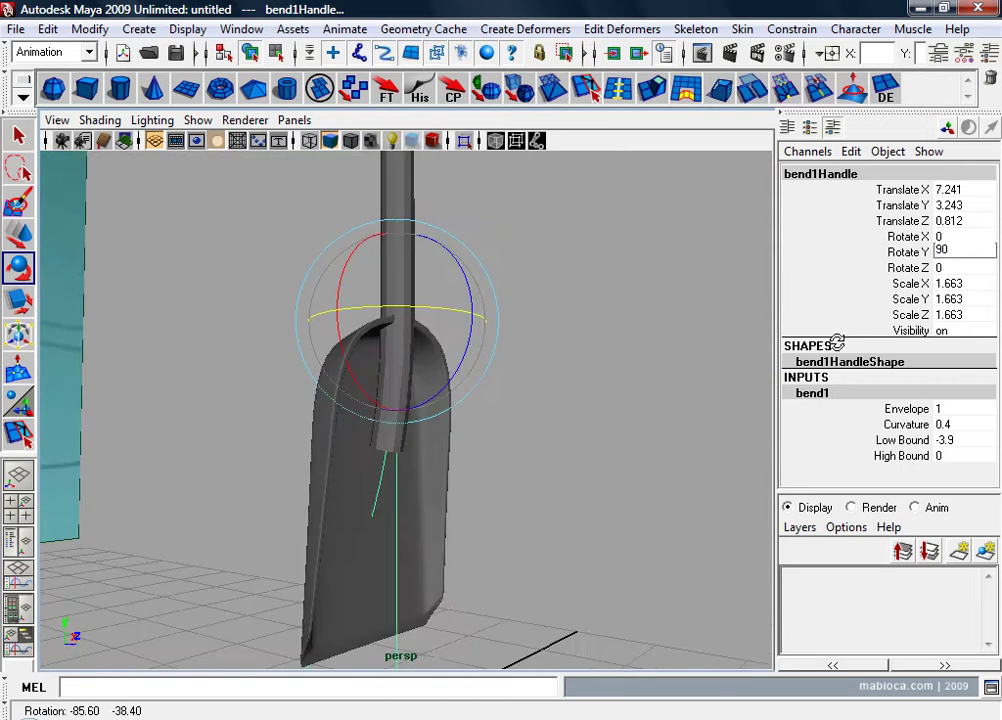
right_click_drag(687, 422, 629, 459, "alt")
key("w")
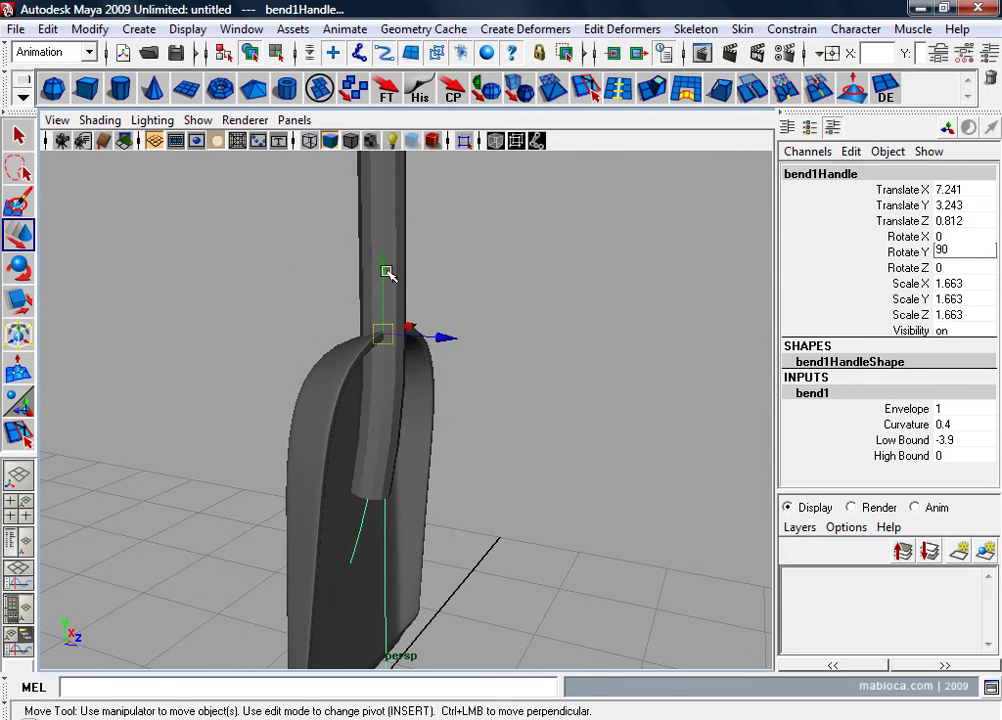
left_click_drag(387, 271, 400, 221)
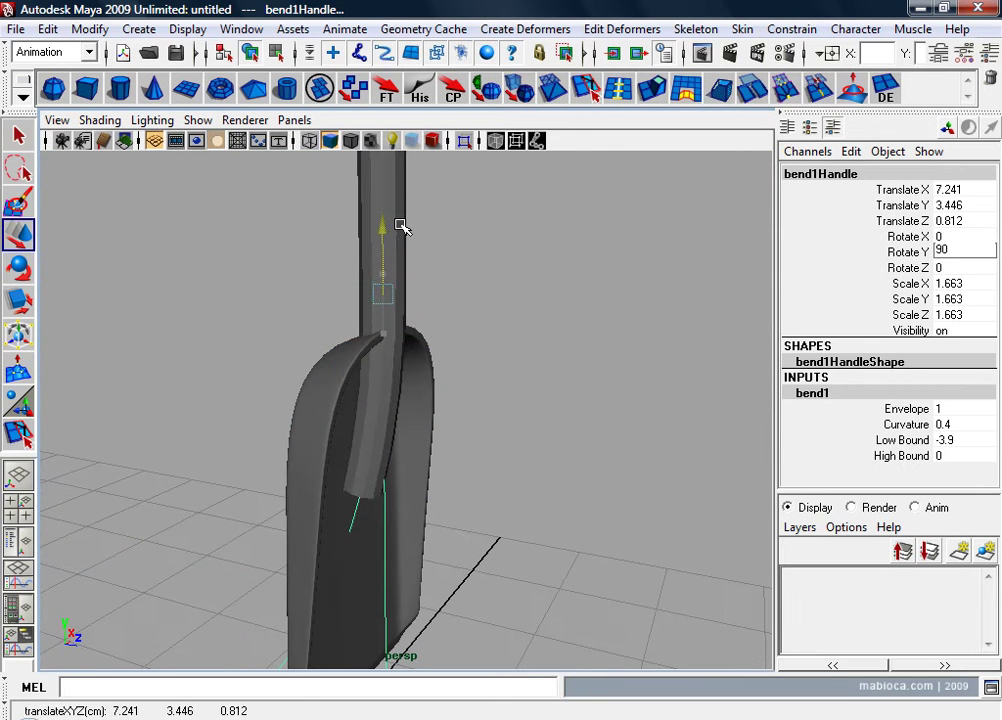
Step: Increase the bend Curvature to 0.8 and overlay wireframe edges to check the curve
left_click(906, 424)
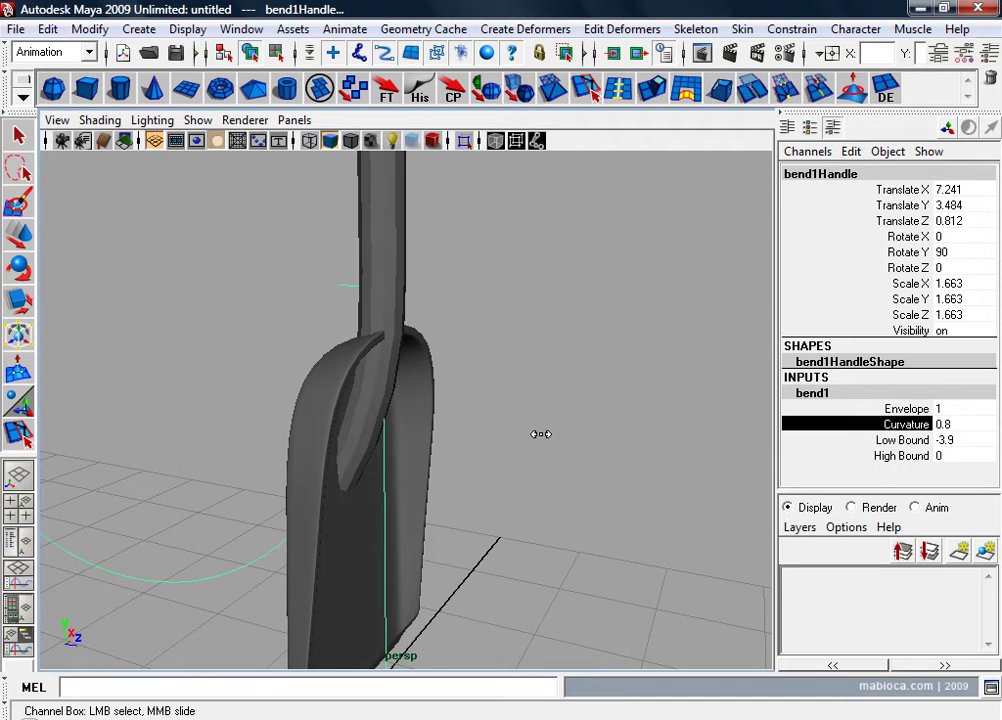
mouse_move(540, 434)
left_mouse_down("alt")
mouse_move(324, 447)
mouse_move(331, 403)
mouse_move(389, 362)
mouse_move(594, 371)
mouse_move(300, 167)
left_mouse_up("alt")
left_click(351, 141)
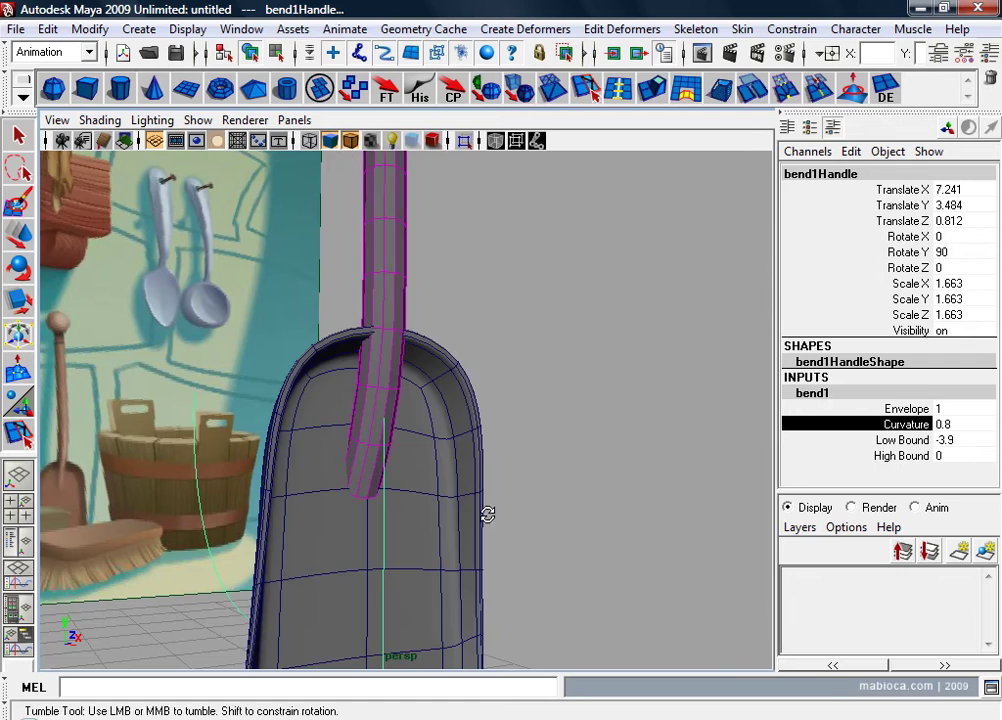
mouse_move(487, 514)
left_mouse_down("alt")
mouse_move(418, 526)
mouse_move(427, 537)
mouse_move(378, 526)
mouse_move(407, 539)
mouse_move(667, 532)
mouse_move(396, 538)
mouse_move(481, 564)
mouse_move(501, 541)
left_mouse_up("alt")
right_click_drag(501, 541, 506, 544, "alt")
mouse_move(506, 544)
left_mouse_down("alt")
mouse_move(360, 530)
mouse_move(437, 511)
left_mouse_up("alt")
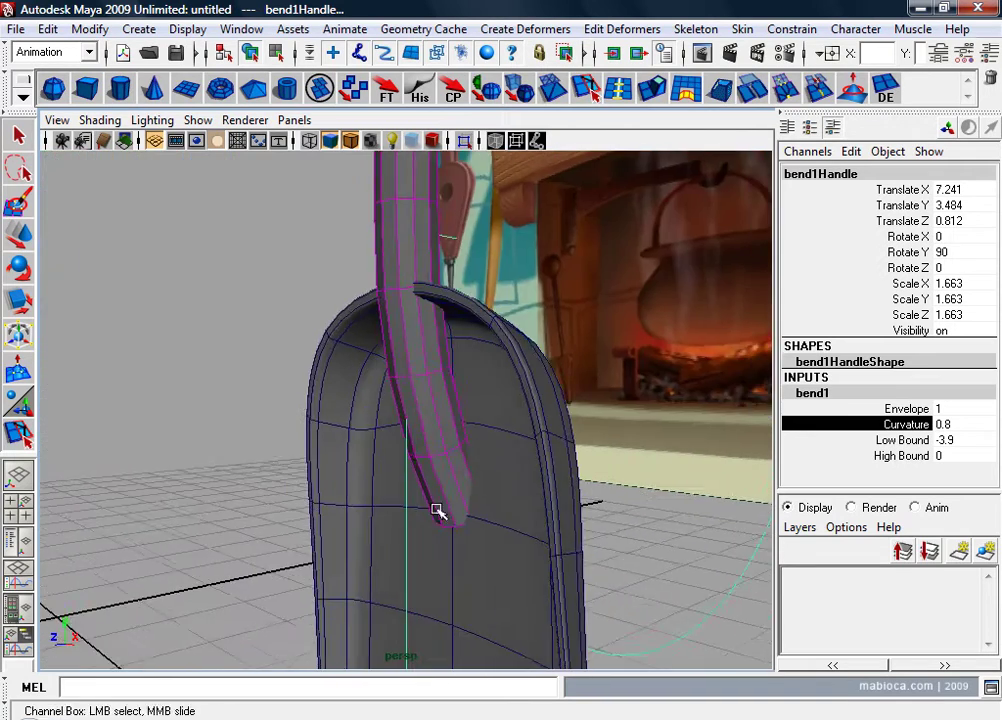
right_click_drag(437, 511, 331, 552, "alt")
mouse_move(331, 552)
left_mouse_down("alt")
mouse_move(394, 573)
mouse_move(454, 577)
mouse_move(380, 588)
mouse_move(259, 564)
mouse_move(331, 537)
mouse_move(539, 508)
left_mouse_up("alt")
Step: Select the pan with the Move tool and inspect how the handle fits it
left_click(432, 543)
key("w")
right_click_drag(539, 508, 414, 539, "alt")
mouse_move(405, 483)
left_mouse_down("alt")
mouse_move(208, 521)
mouse_move(598, 361)
left_mouse_up("alt")
mouse_move(578, 304)
left_mouse_down("alt")
mouse_move(335, 445)
mouse_move(322, 432)
mouse_move(458, 400)
left_mouse_up("alt")
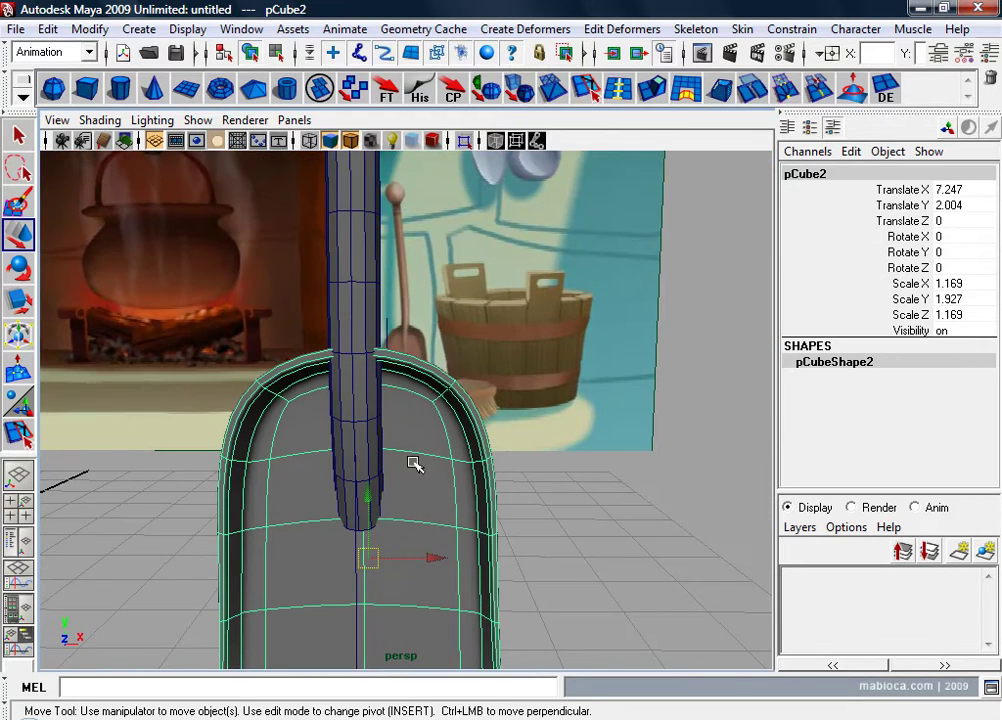
left_click_drag(414, 464, 259, 486, "alt")
Step: Deselect the pan and maximize the side view framing the whole pan and handle
right_click(447, 345)
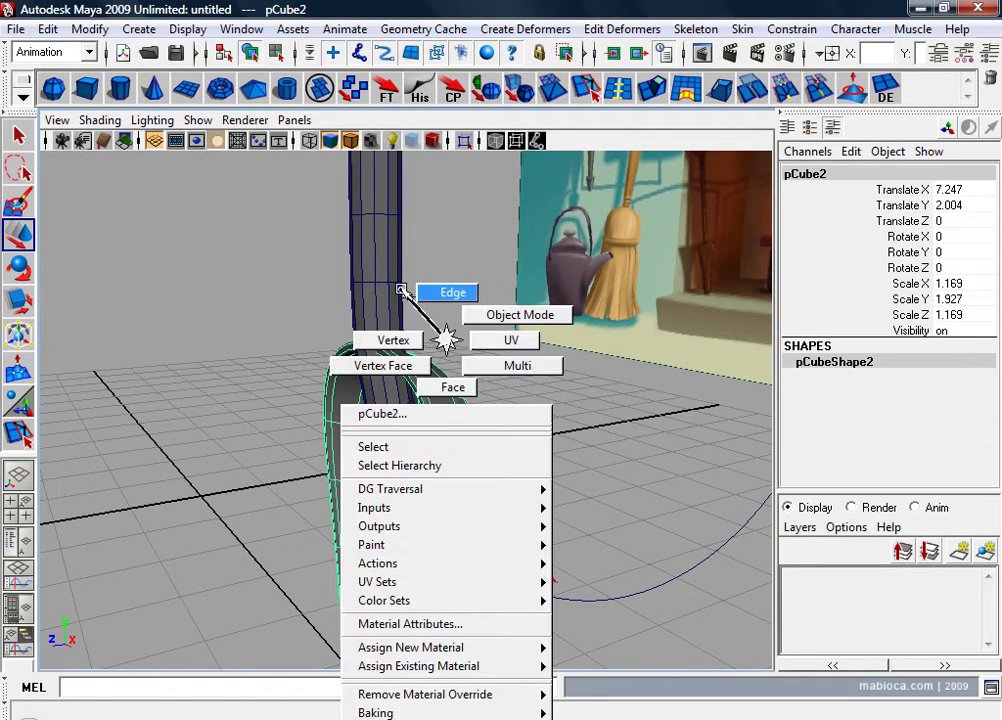
left_click(544, 434)
key("space")
key("space")
key("space")
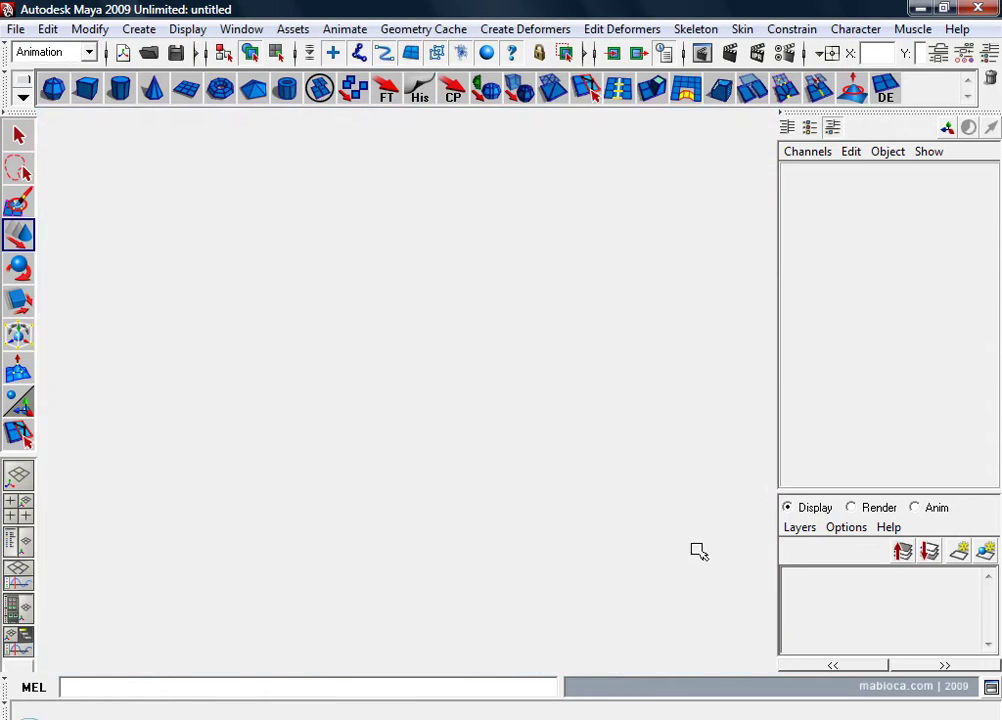
key("space")
mouse_move(700, 530)
middle_mouse_down("alt")
mouse_move(635, 541)
mouse_move(570, 530)
middle_mouse_up("alt")
mouse_move(570, 530)
right_mouse_down("alt")
mouse_move(519, 358)
mouse_move(470, 273)
right_mouse_up("alt")
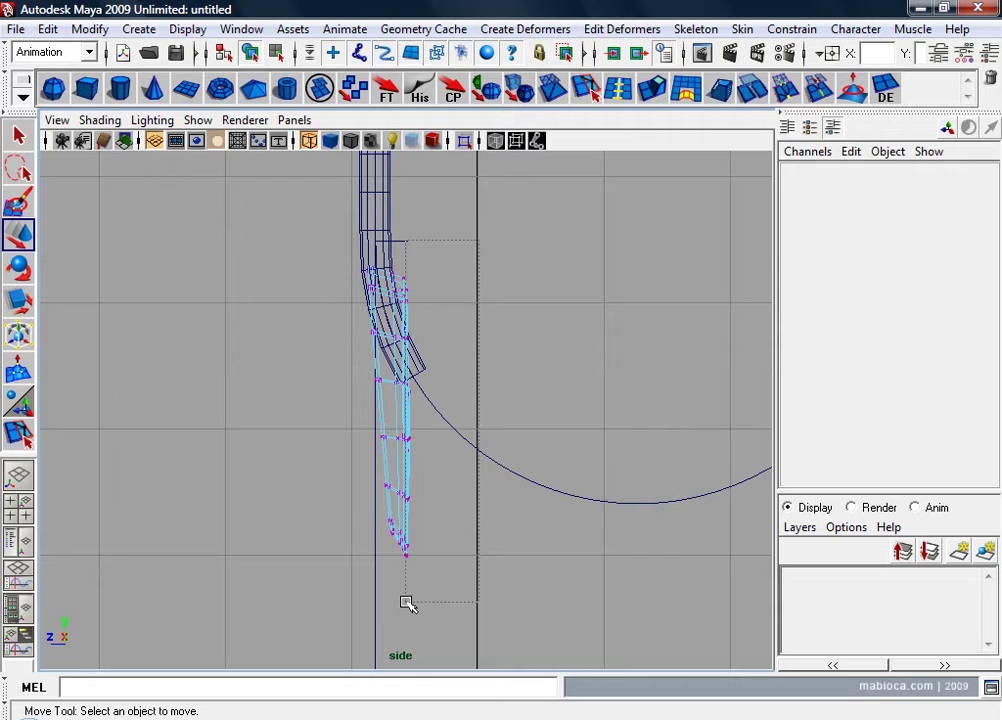
Step: Move pCube2's back vertex rows along Z to follow the bent handle's curve, then select the handle
left_click_drag(397, 608, 385, 604)
right_click_drag(385, 604, 644, 599, "alt")
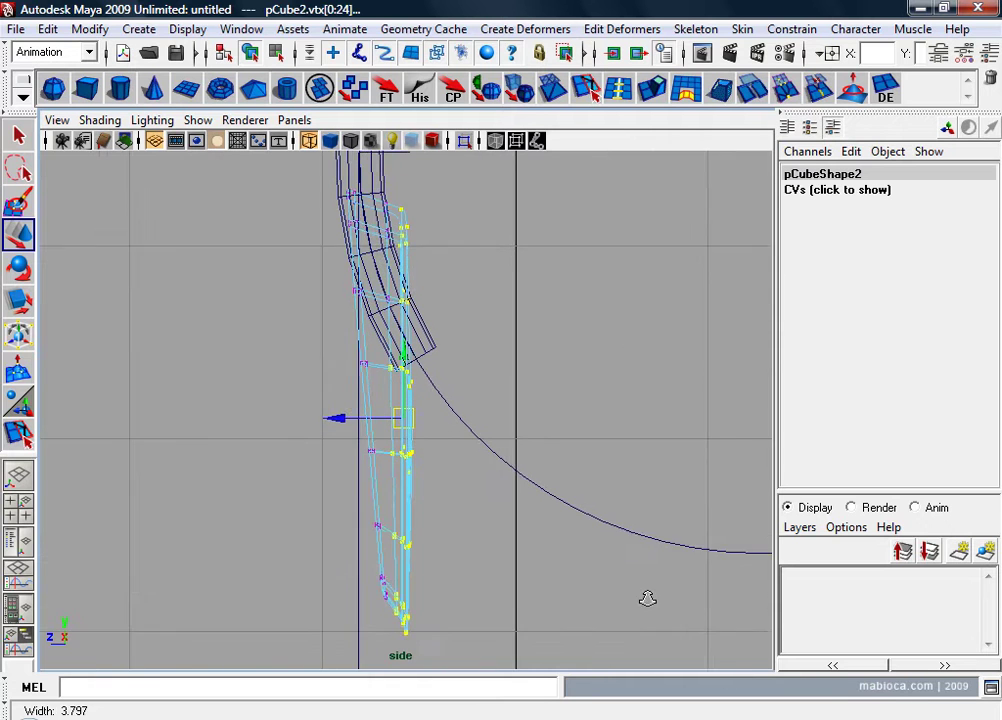
left_click_drag(343, 430, 336, 422)
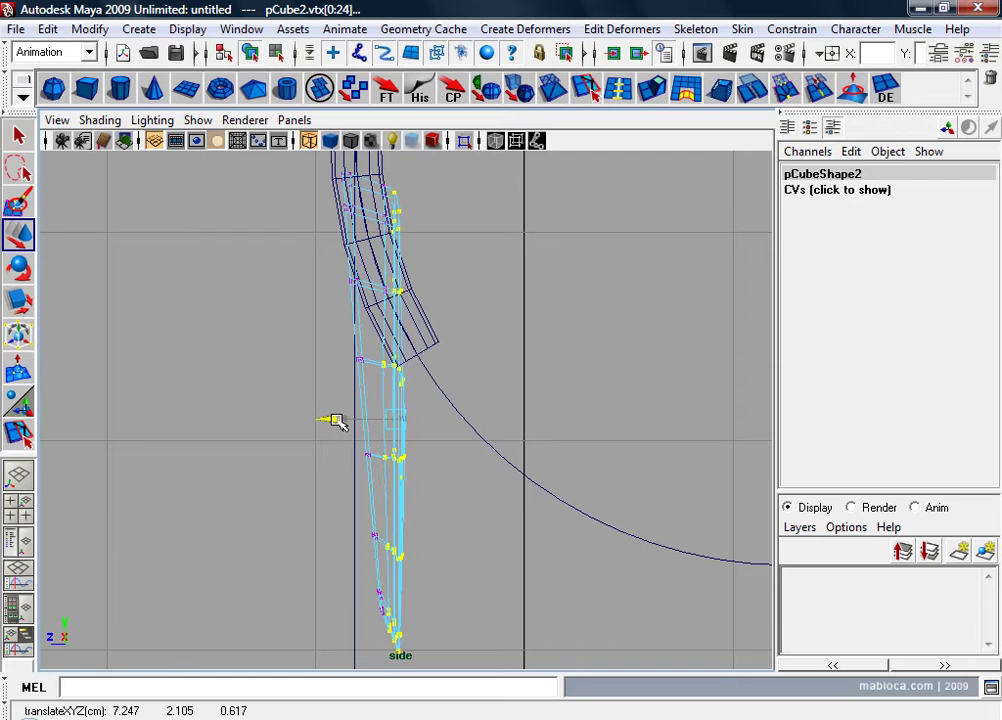
middle_click_drag(337, 418, 346, 458, "alt")
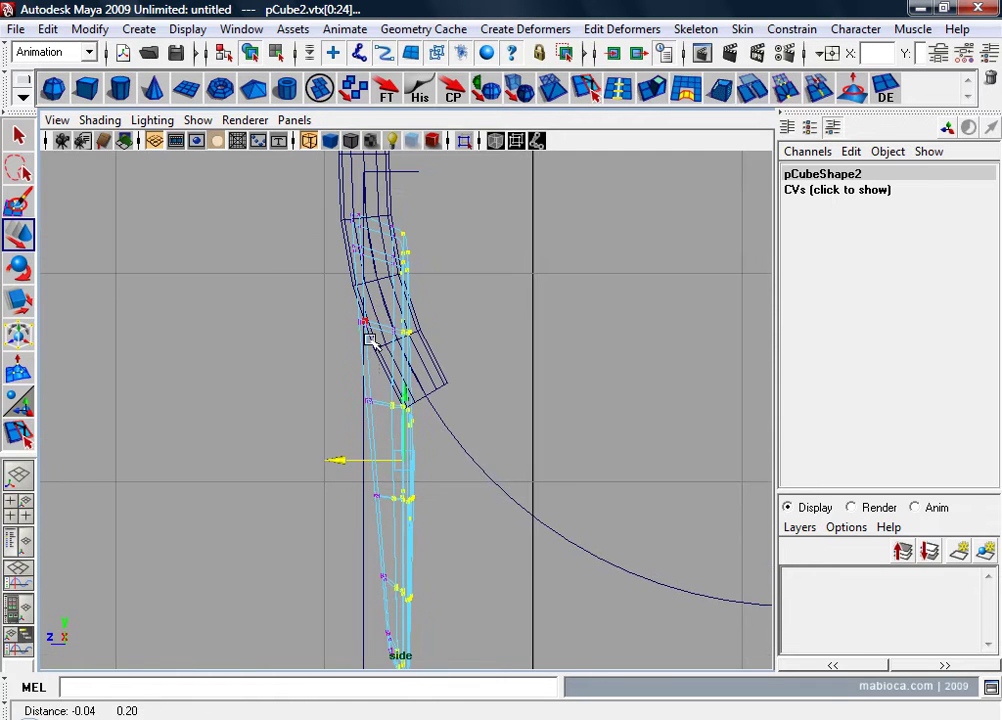
left_click_drag(389, 556, 389, 556)
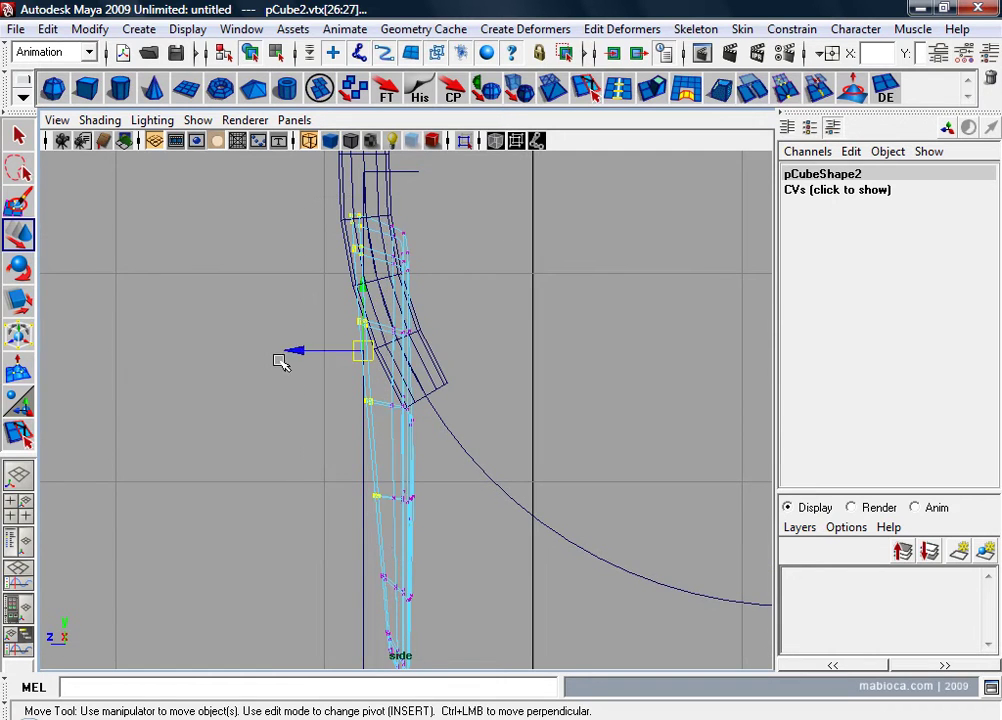
left_click_drag(303, 350, 304, 351)
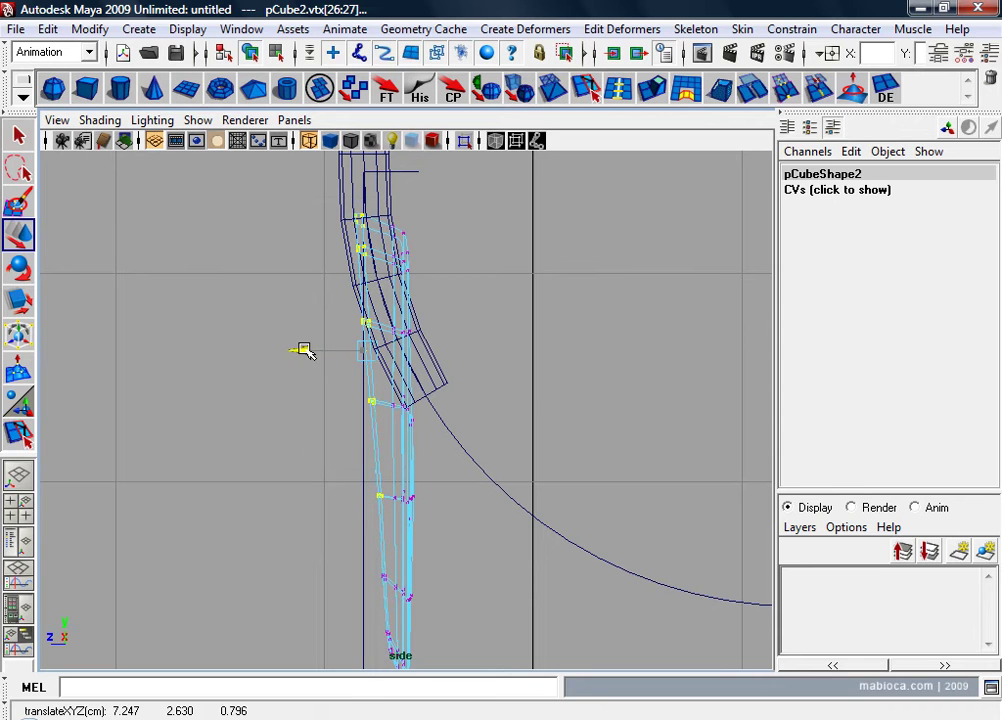
left_click_drag(332, 579, 470, 465)
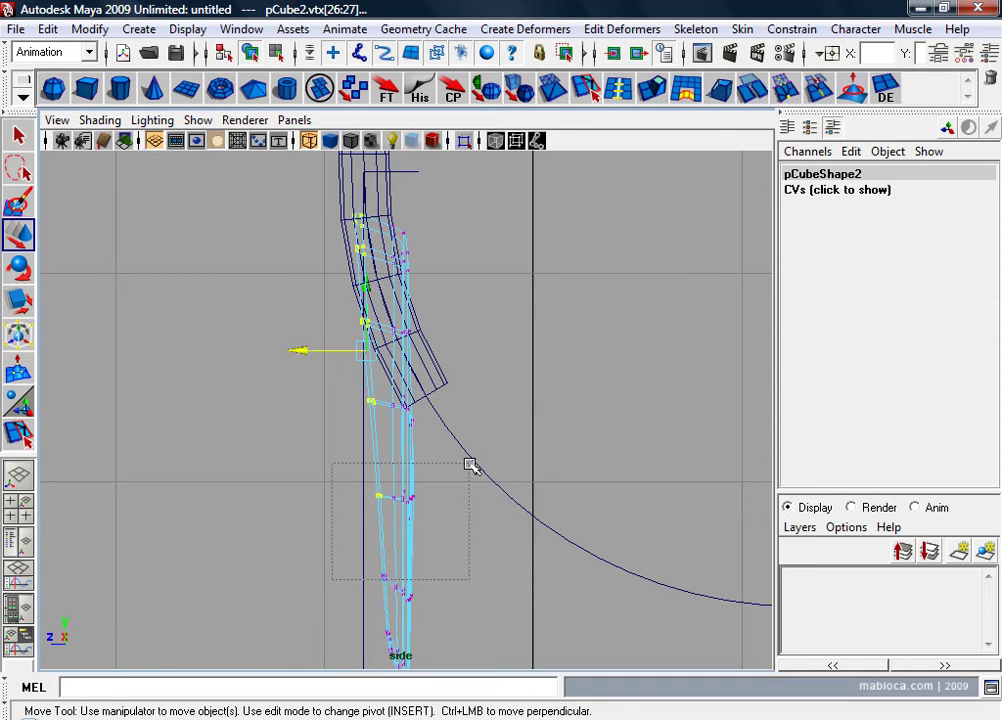
left_click_drag(279, 310, 297, 303)
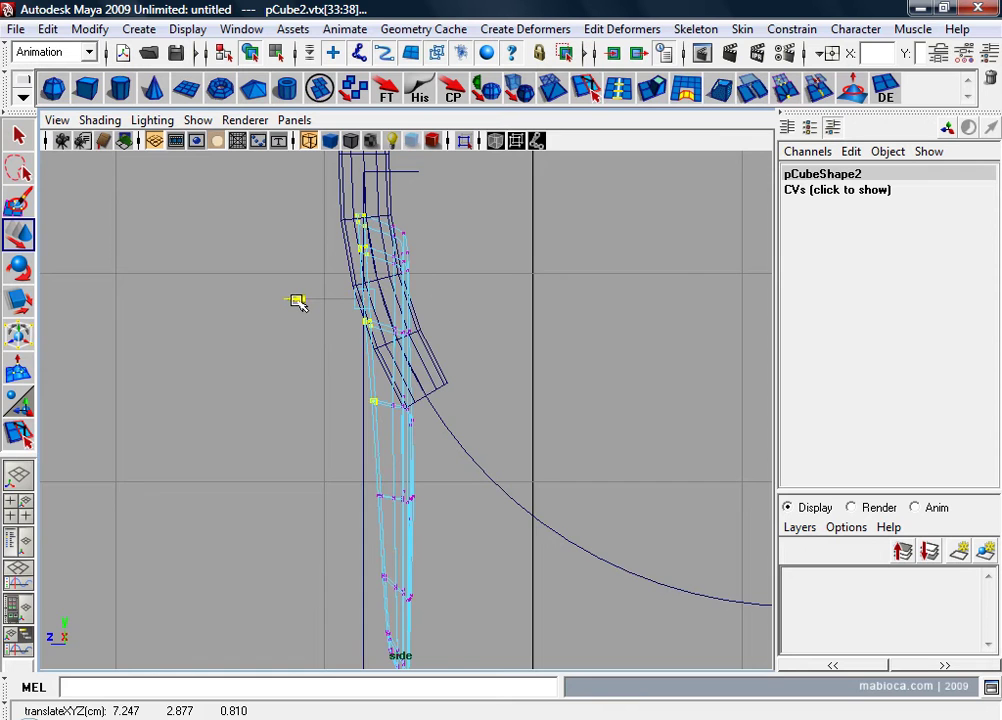
key("space")
key("space")
mouse_move(604, 318)
left_mouse_down("alt")
mouse_move(633, 405)
mouse_move(593, 469)
left_mouse_up("alt")
left_click(409, 323)
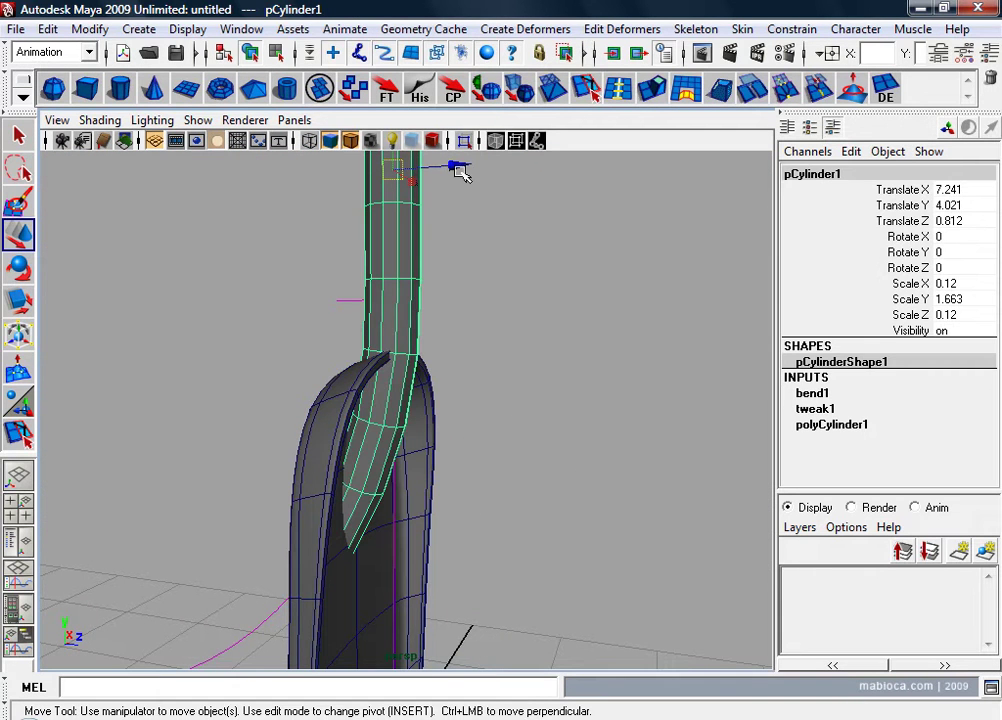
Step: Slide bend1Handle along Z to Translate Z 0.72
left_click(352, 303)
left_click_drag(462, 294, 455, 298)
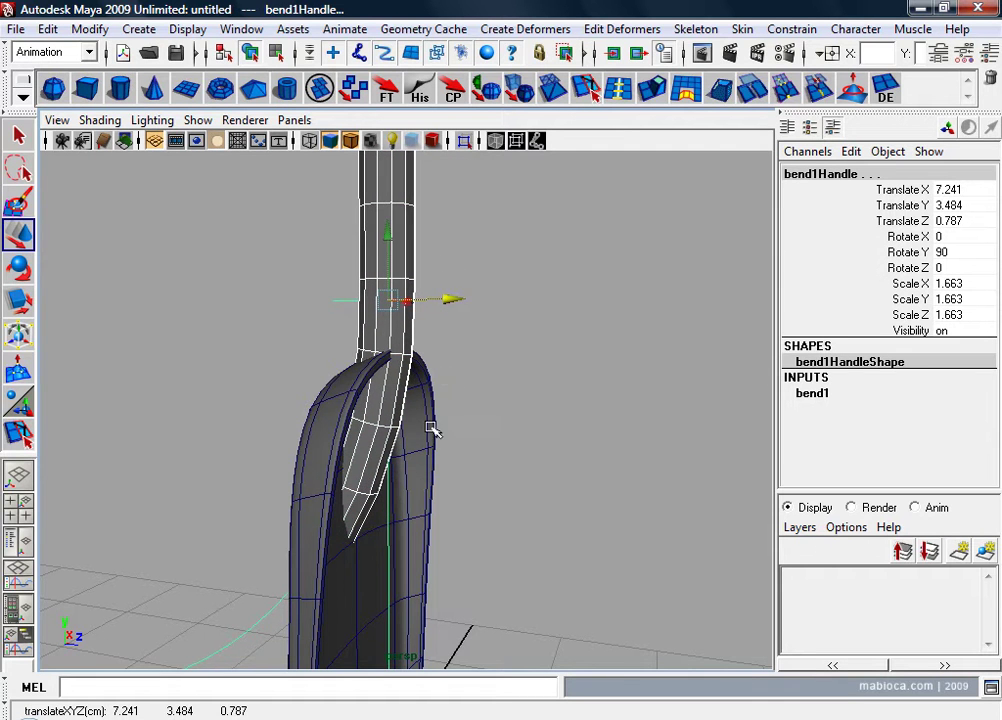
left_click_drag(432, 428, 416, 403, "alt")
mouse_move(420, 313)
left_mouse_down("alt")
mouse_move(409, 333)
mouse_move(197, 365)
mouse_move(432, 353)
mouse_move(330, 280)
mouse_move(800, 300)
mouse_move(612, 345)
left_mouse_up("alt")
mouse_move(362, 373)
left_mouse_down("alt")
mouse_move(385, 391)
mouse_move(327, 369)
mouse_move(389, 360)
mouse_move(378, 370)
left_mouse_up("alt")
mouse_move(419, 245)
left_mouse_down()
mouse_move(408, 245)
mouse_move(391, 447)
mouse_move(430, 440)
left_mouse_up()
Step: Lower bend1's Curvature to 0.6 in the Channel Box
left_click(812, 393)
left_click(907, 422)
middle_click_drag(631, 453, 623, 453)
mouse_move(626, 458)
left_mouse_down("alt")
mouse_move(331, 452)
mouse_move(360, 474)
left_mouse_up("alt")
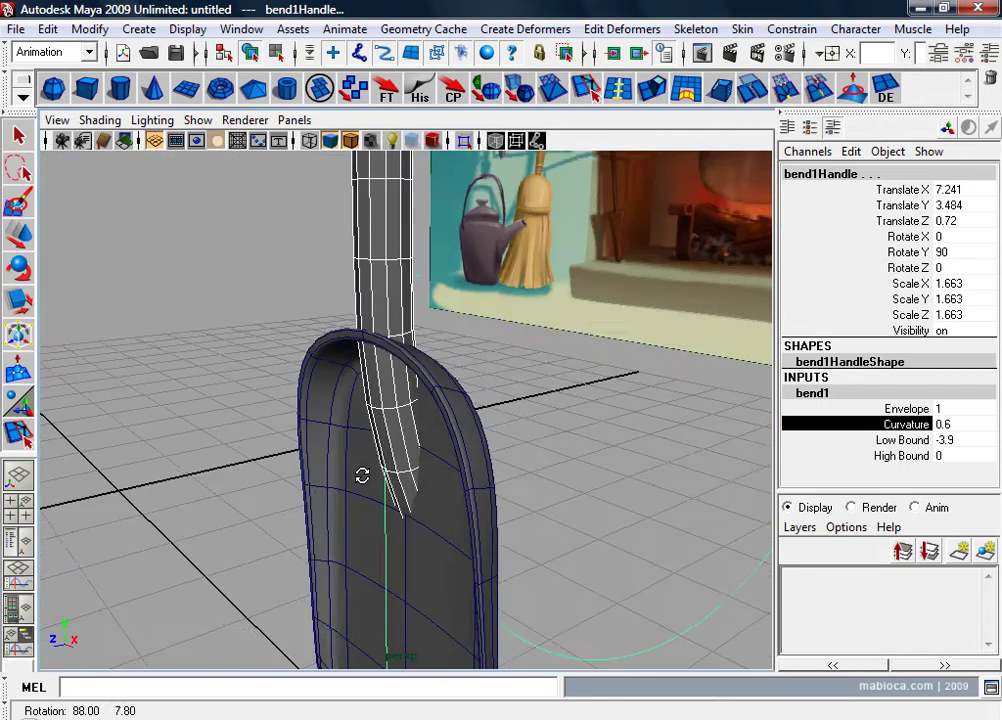
left_click(448, 458)
key("w")
right_click_drag(441, 395, 441, 340)
Step: In side view, move two rows of pCube2's back vertices closer to the handle
key("space")
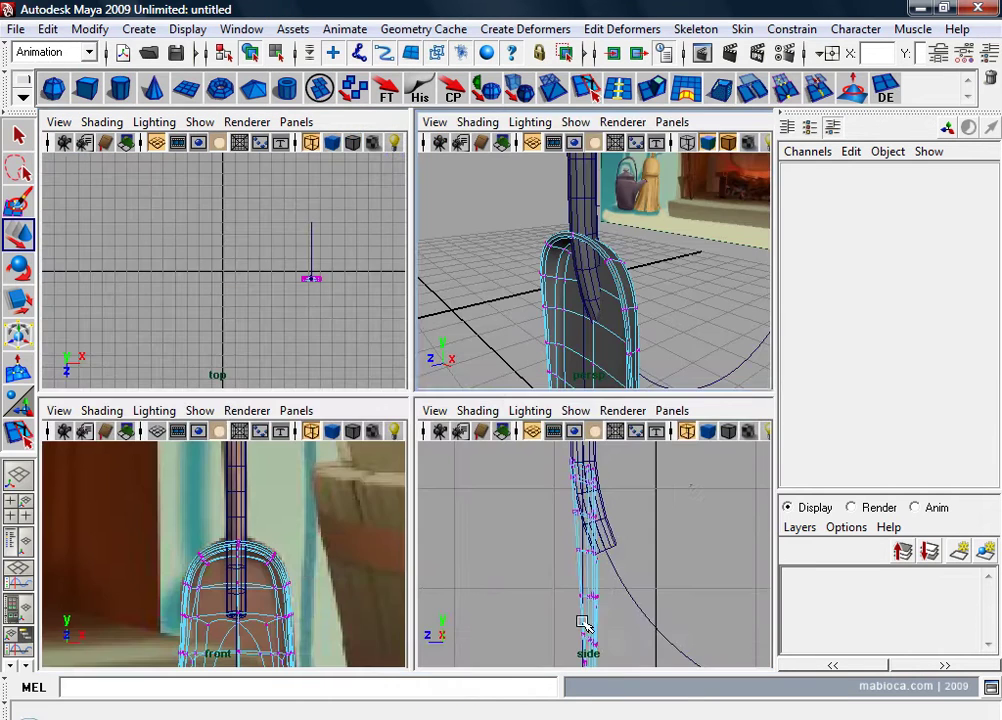
key("space")
left_click_drag(397, 402, 397, 401)
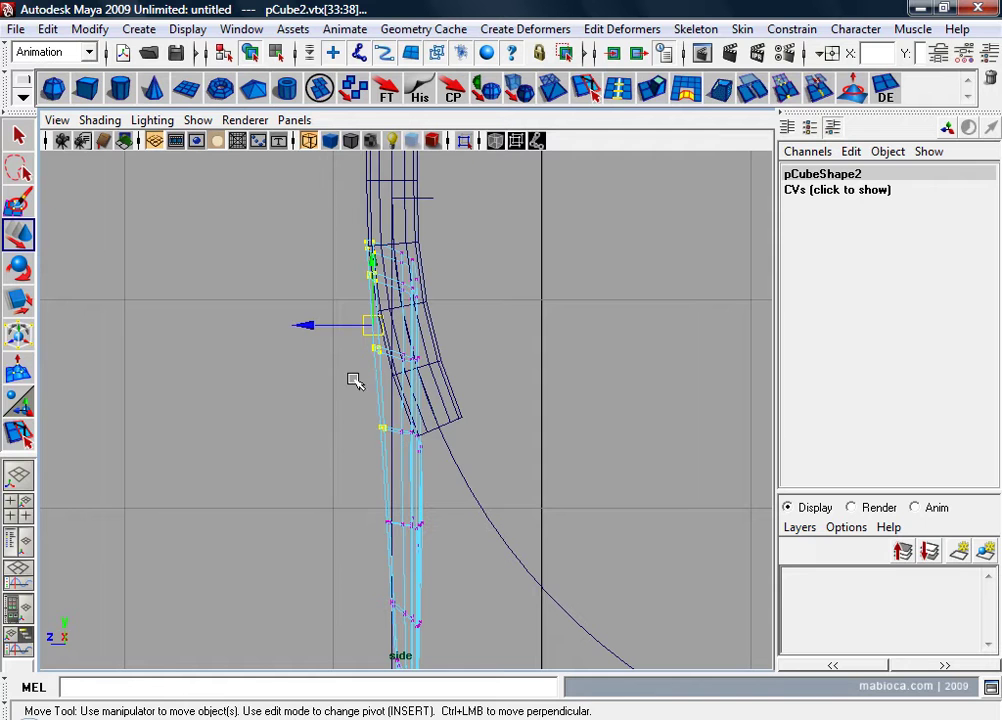
left_click_drag(305, 328, 311, 326)
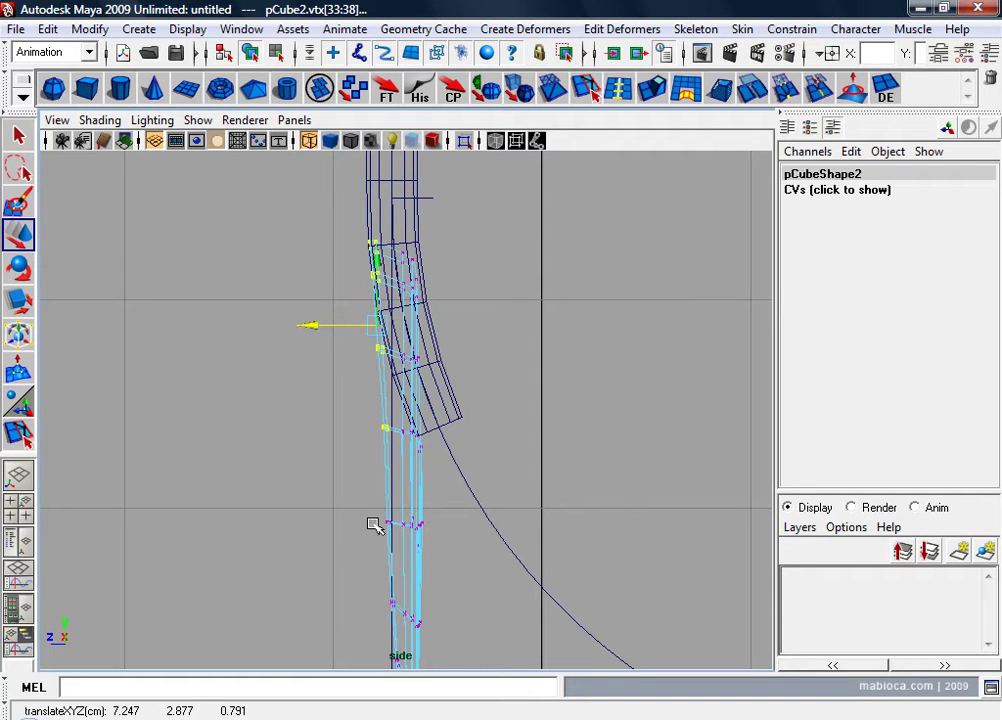
left_click_drag(377, 503, 399, 558)
left_click_drag(313, 519, 321, 523)
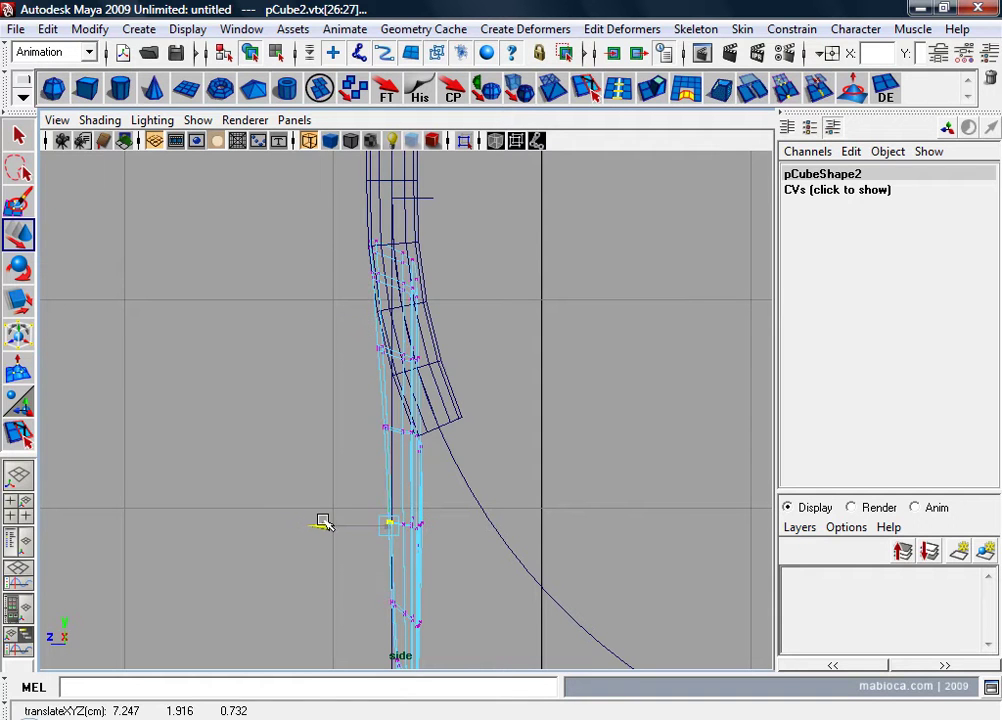
key("space")
mouse_move(559, 324)
left_mouse_down("alt")
mouse_move(629, 454)
mouse_move(708, 448)
mouse_move(525, 453)
mouse_move(398, 270)
mouse_move(331, 281)
mouse_move(651, 298)
left_mouse_up("alt")
Step: Nudge bend1Handle along Z to Translate Z 0.77
left_click(398, 270)
left_click(430, 278)
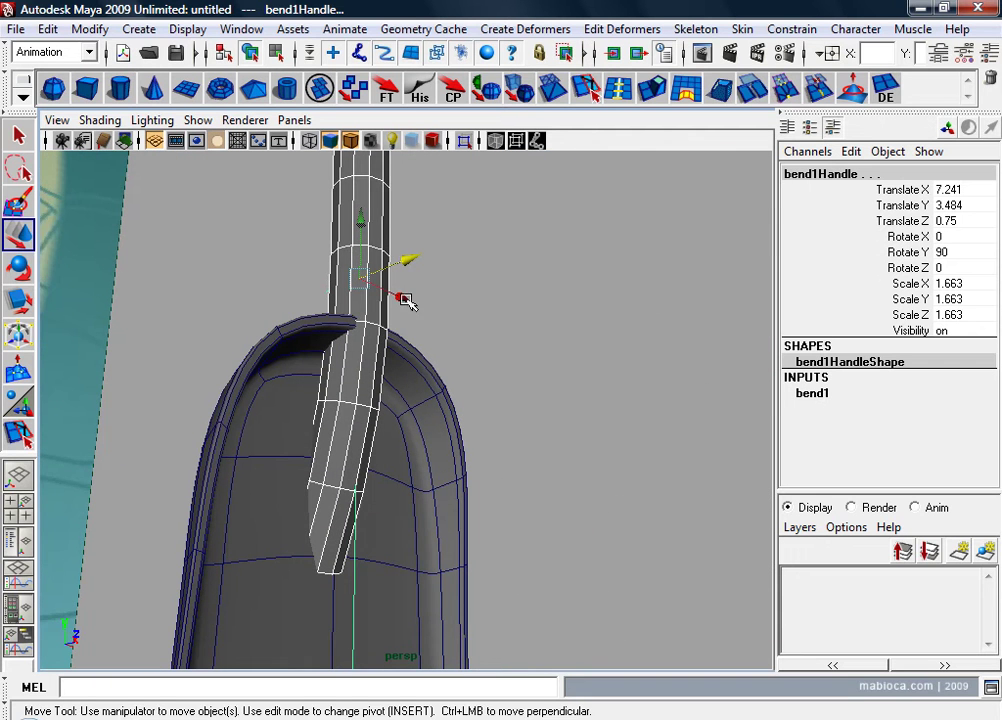
left_click_drag(413, 266, 415, 262)
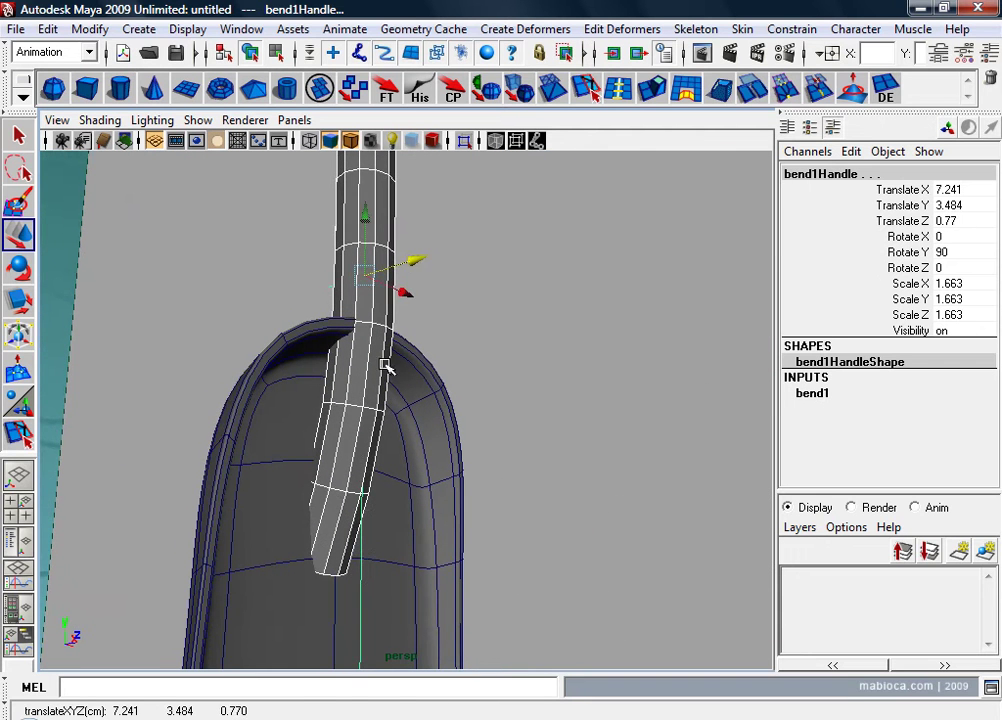
left_click(380, 530)
left_click(364, 562)
key("ctrl+z")
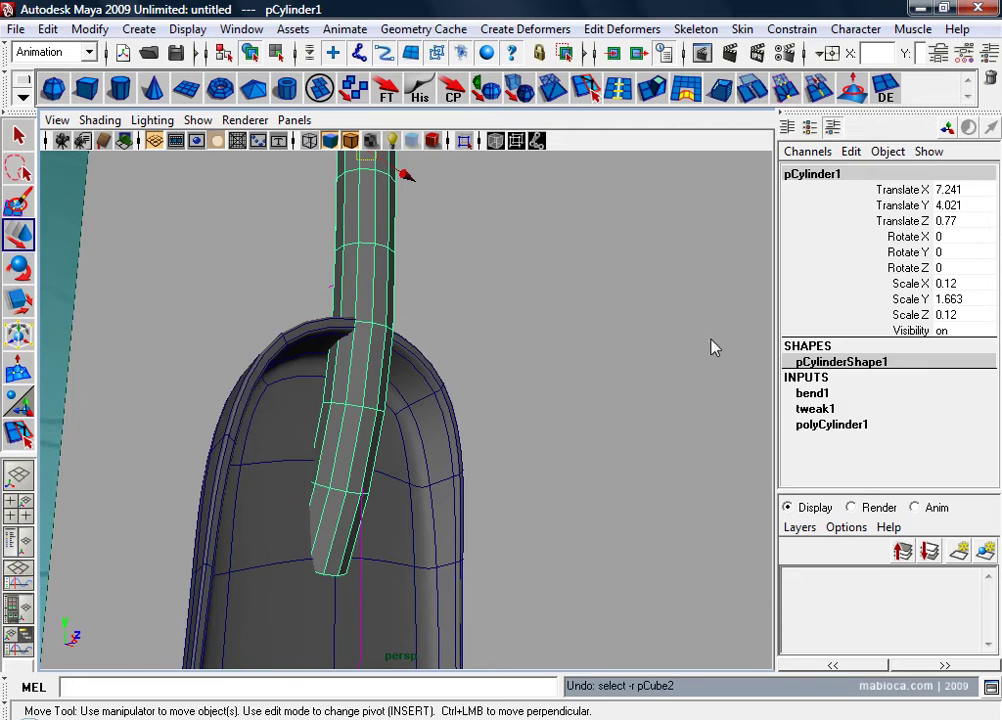
Step: Raise bend1's Curvature to 0.7
left_click(812, 393)
left_click(935, 421)
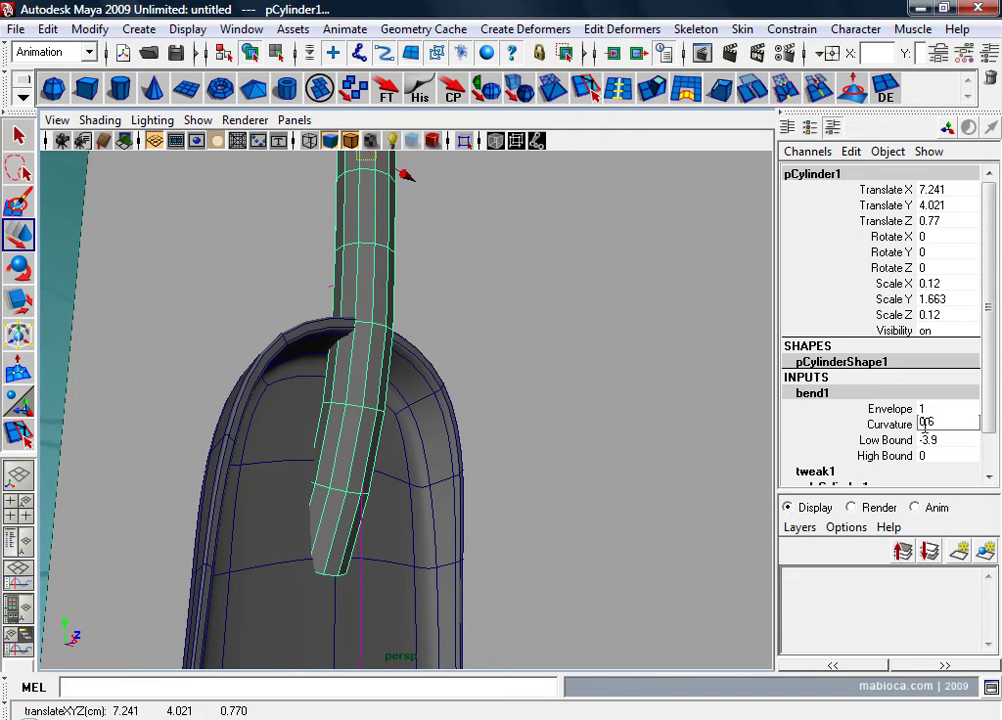
left_click(900, 426)
mouse_move(611, 443)
left_mouse_down("alt")
mouse_move(488, 447)
mouse_move(452, 465)
left_mouse_up("alt")
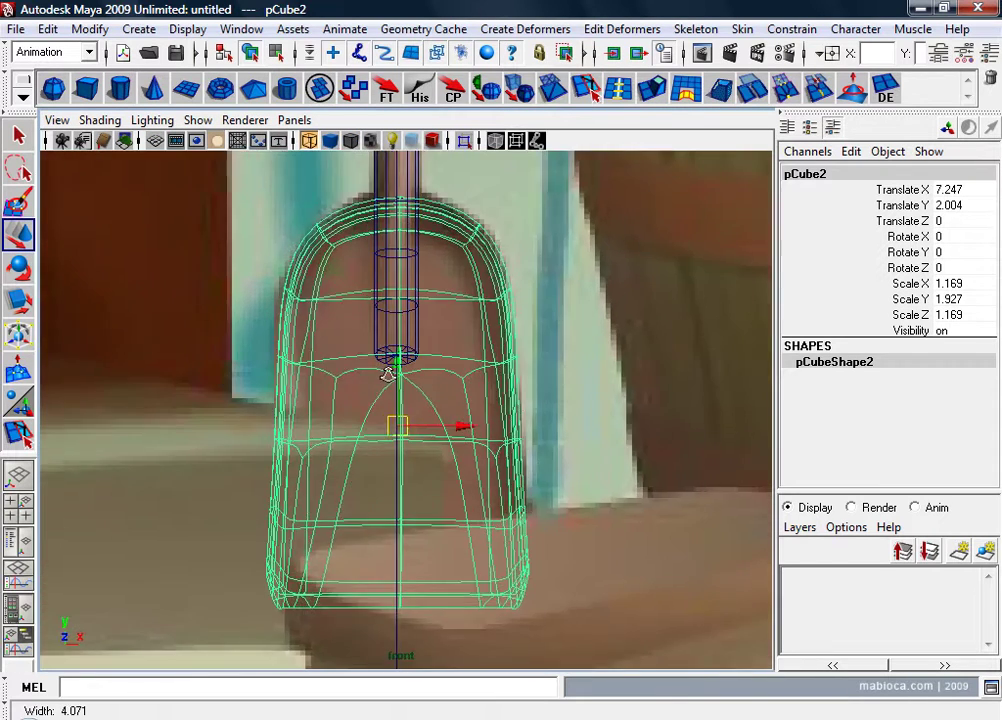
Step: Shift the pan pCube2 slightly along X toward the handle
key("5")
scroll(520, 447, "up", 2)
left_click_drag(473, 434, 456, 432)
key("space")
key("space")
mouse_move(570, 266)
left_mouse_down("alt")
mouse_move(593, 351)
mouse_move(413, 361)
mouse_move(713, 358)
mouse_move(877, 396)
mouse_move(555, 377)
mouse_move(425, 429)
mouse_move(472, 456)
mouse_move(414, 363)
mouse_move(421, 402)
left_mouse_up("alt")
key("1")
left_click_drag(474, 414, 536, 445, "alt")
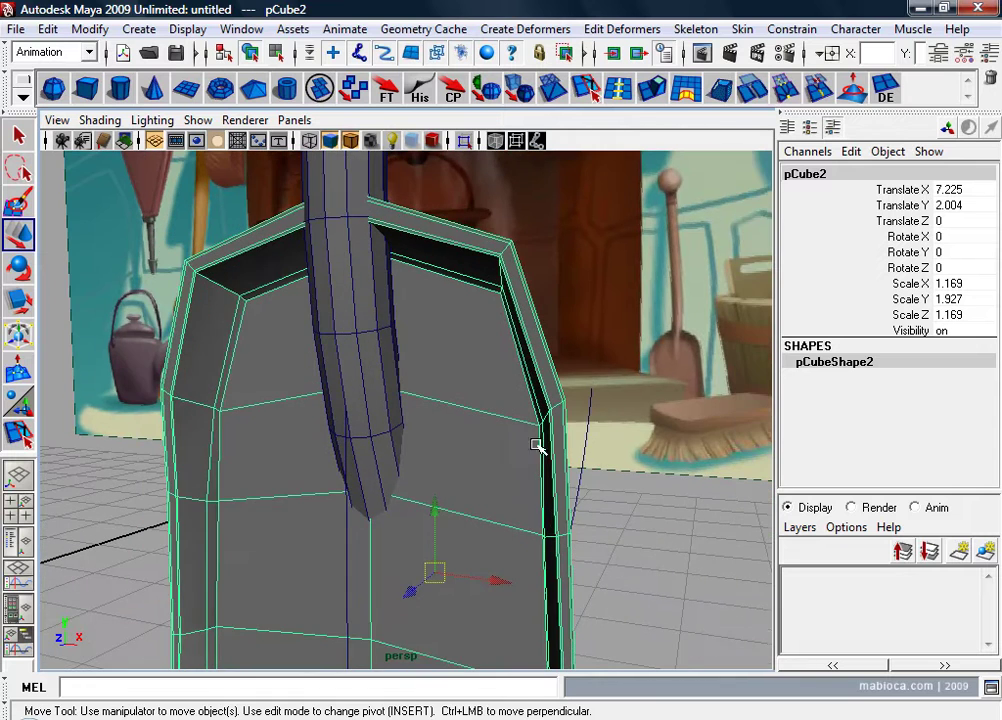
Step: Select pCube2 and apply Mesh > Smooth to round the pan
left_click(366, 288)
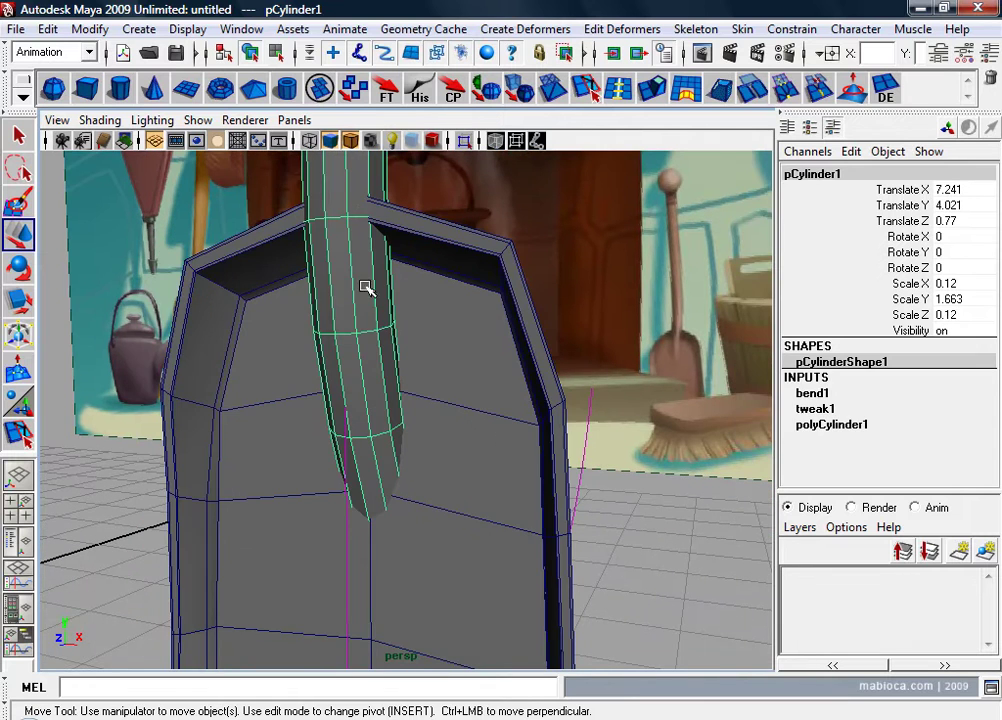
right_click_drag(493, 435, 481, 445, "alt")
left_click_drag(481, 445, 331, 445, "alt")
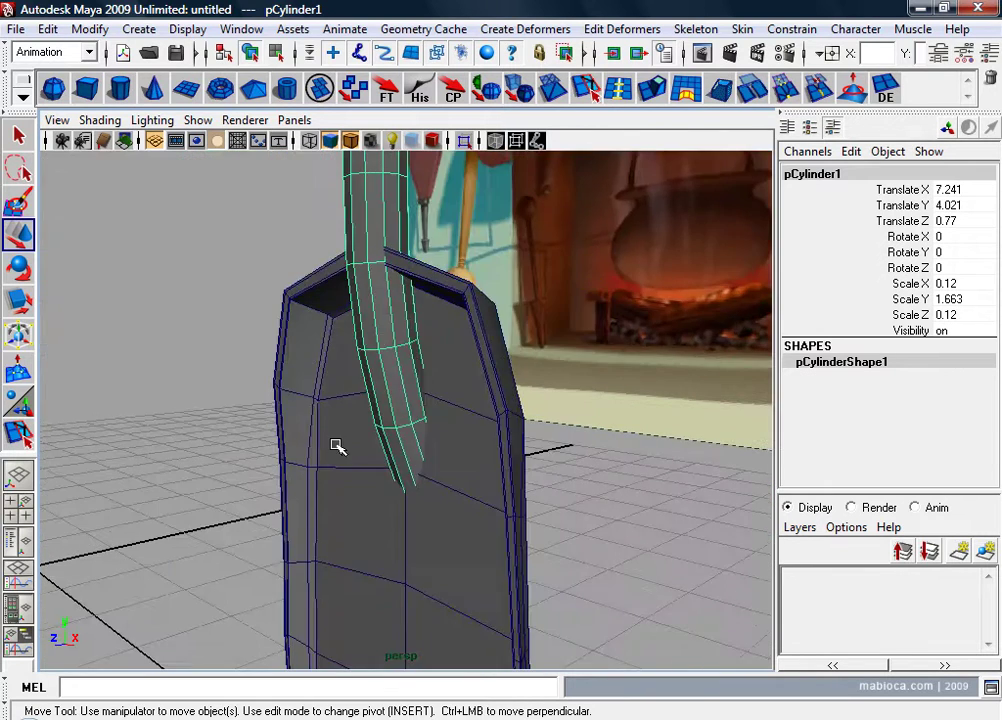
left_click(476, 450)
left_click_drag(476, 450, 507, 405, "alt")
left_click(522, 88)
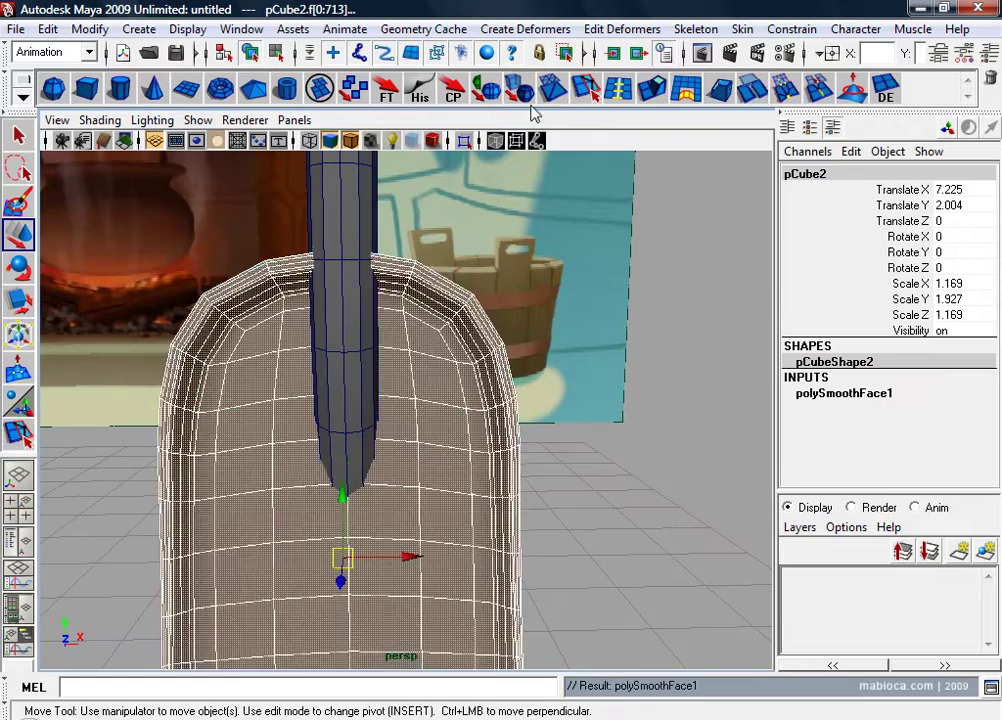
mouse_move(646, 360)
left_mouse_down("alt")
mouse_move(453, 345)
mouse_move(698, 346)
left_mouse_up("alt")
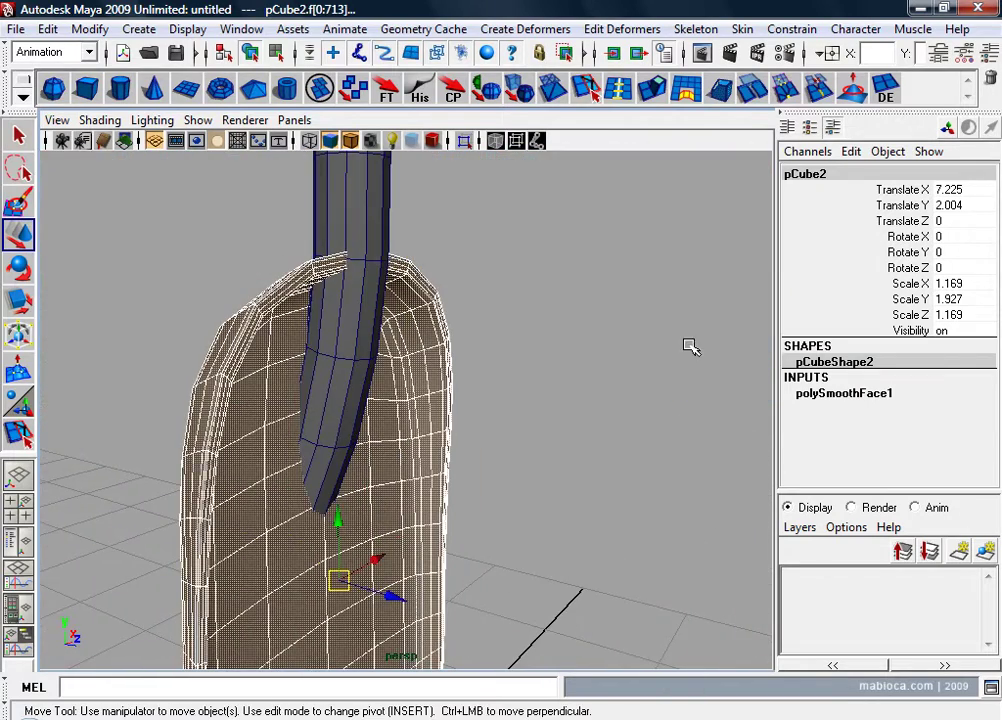
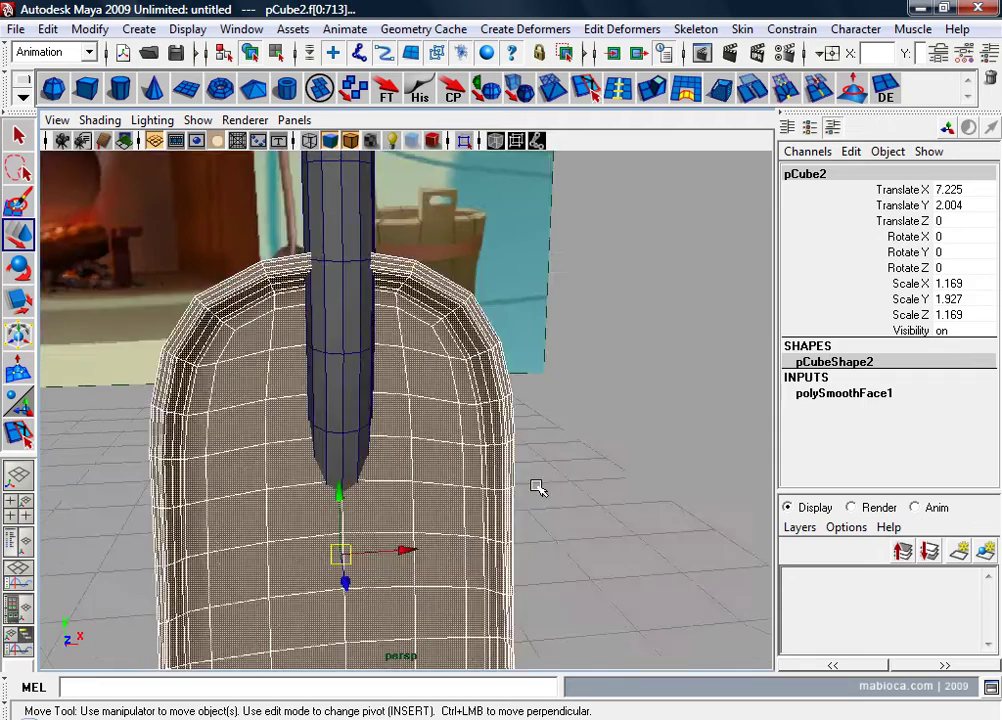
Step: Orbit around the shovel to inspect the handle–blade joint from several angles
left_click_drag(537, 485, 456, 503, "alt")
right_click_drag(456, 503, 423, 353, "alt")
mouse_move(423, 353)
left_mouse_down("alt")
mouse_move(396, 427)
mouse_move(506, 351)
left_mouse_up("alt")
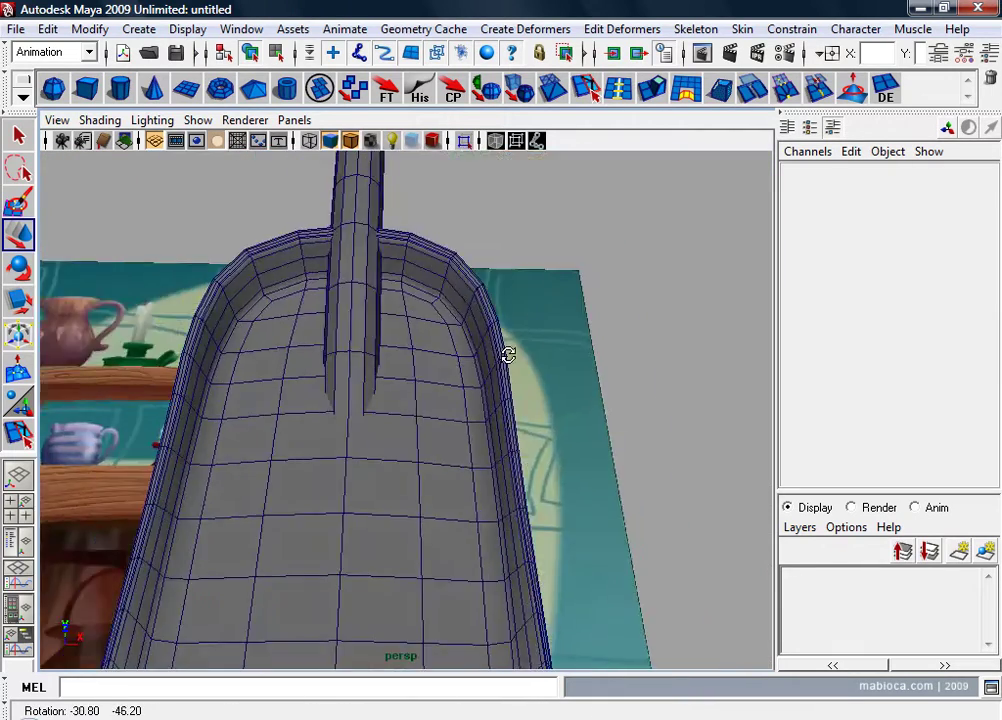
right_click_drag(506, 351, 508, 306, "alt")
left_click_drag(508, 306, 558, 385, "alt")
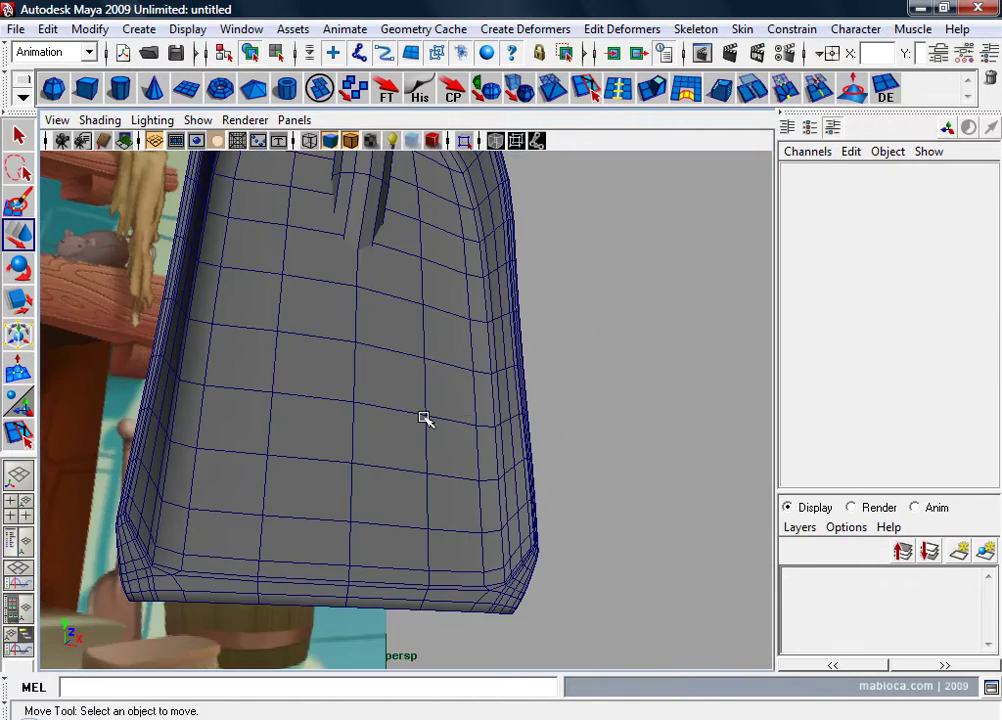
mouse_move(424, 418)
left_mouse_down("alt")
mouse_move(391, 411)
mouse_move(765, 418)
mouse_move(642, 391)
mouse_move(630, 517)
mouse_move(665, 524)
left_mouse_up("alt")
mouse_move(447, 322)
left_mouse_down("alt")
mouse_move(485, 420)
mouse_move(492, 385)
mouse_move(613, 396)
mouse_move(476, 433)
mouse_move(537, 416)
mouse_move(362, 421)
left_mouse_up("alt")
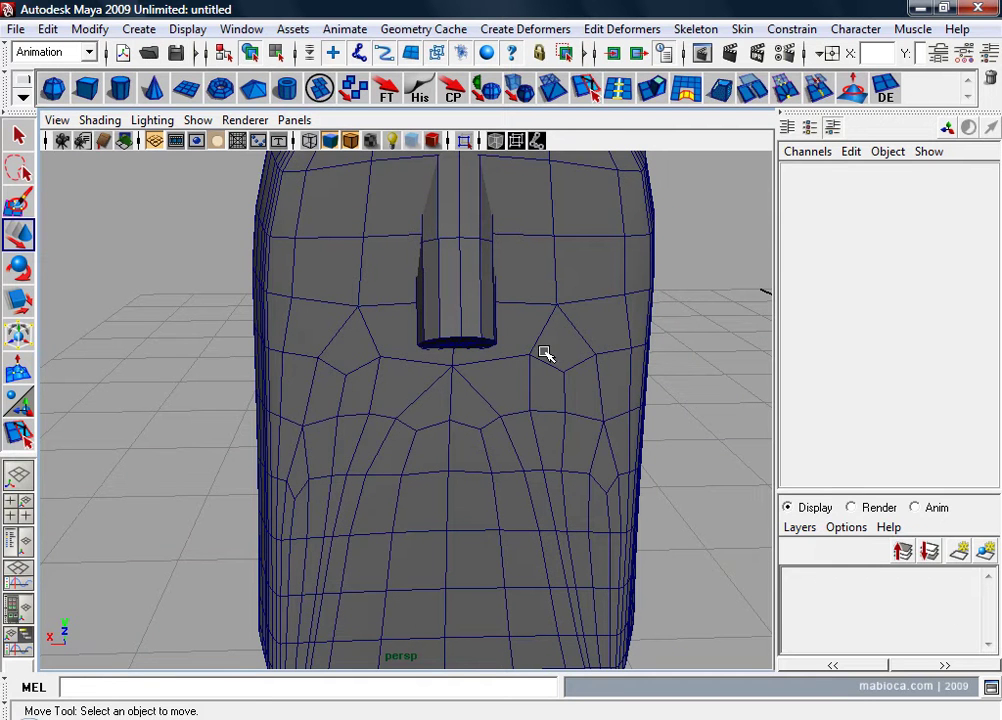
mouse_move(489, 432)
left_mouse_down("alt")
mouse_move(584, 423)
mouse_move(658, 394)
mouse_move(354, 436)
mouse_move(188, 441)
left_mouse_up("alt")
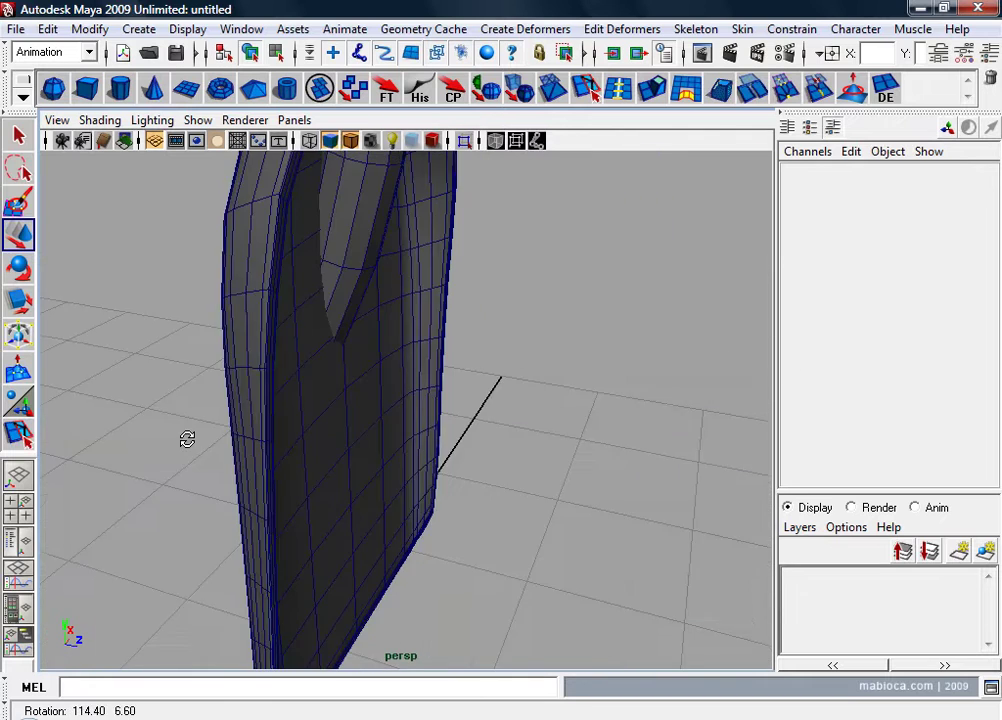
middle_click_drag(188, 441, 304, 400, "alt")
mouse_move(304, 400)
left_mouse_down("alt")
mouse_move(398, 463)
mouse_move(291, 436)
mouse_move(268, 443)
mouse_move(729, 454)
mouse_move(717, 460)
left_mouse_up("alt")
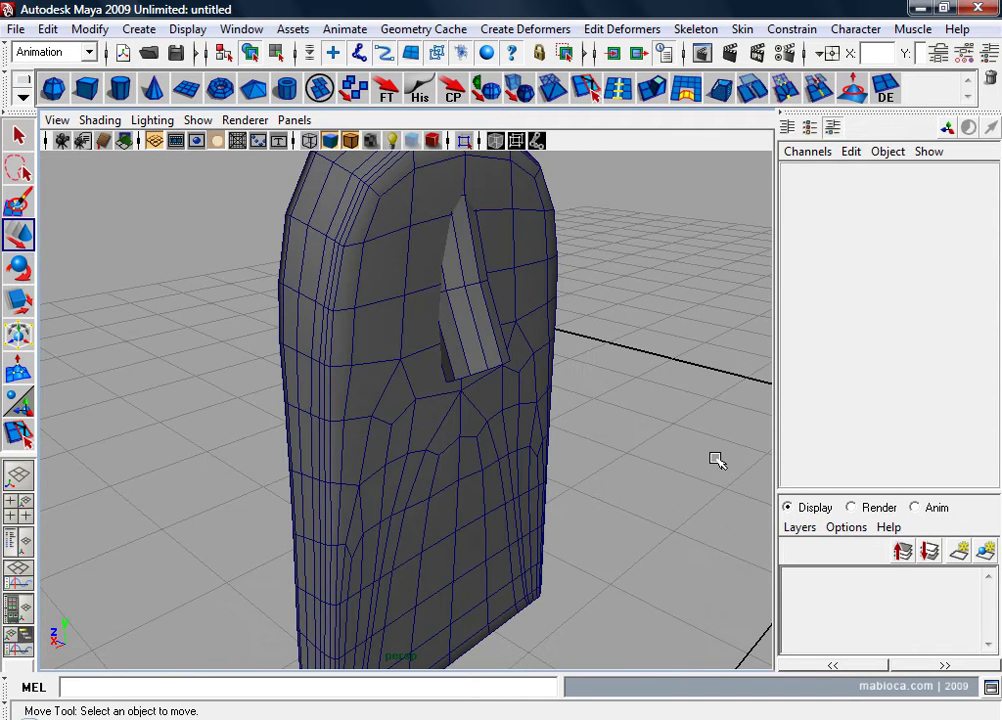
left_click_drag(431, 429, 403, 412, "alt")
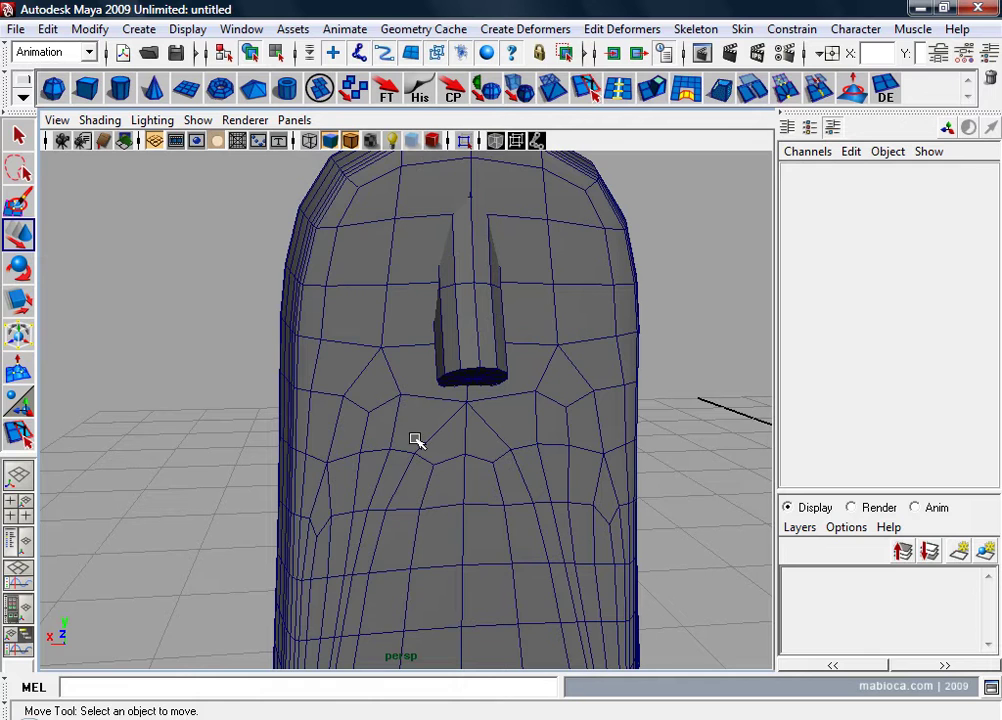
mouse_move(380, 383)
left_mouse_down("alt")
mouse_move(866, 420)
mouse_move(369, 302)
mouse_move(380, 465)
mouse_move(432, 417)
left_mouse_up("alt")
Step: Select a ring of the handle cylinder's vertices and shift it sideways to start the bend
left_click(353, 430)
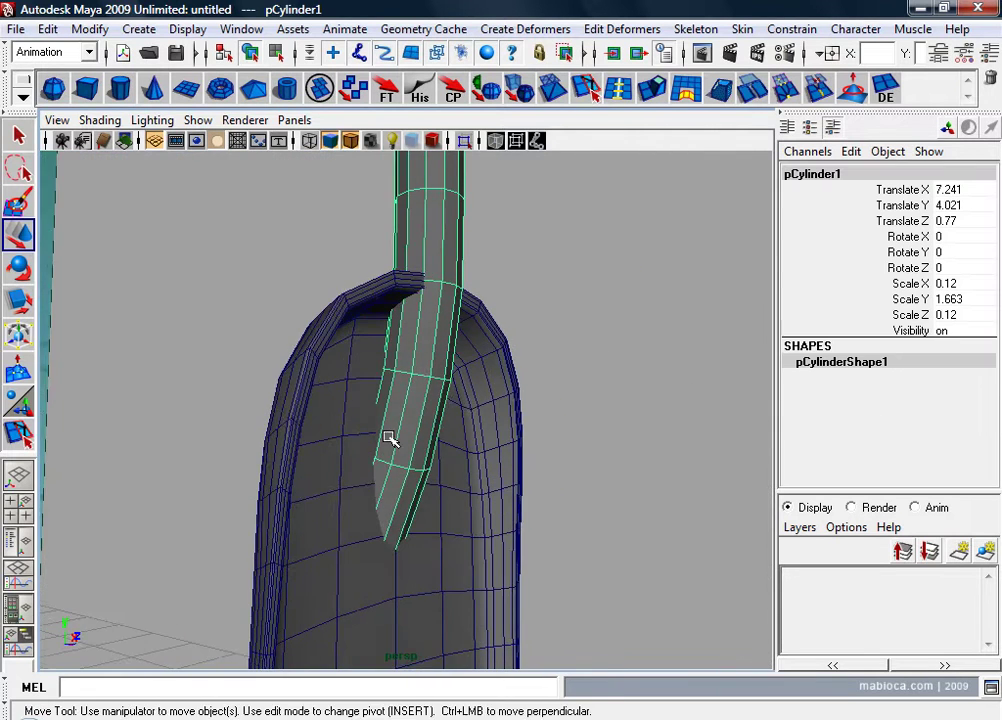
middle_click_drag(390, 440, 403, 447, "alt")
mouse_move(403, 447)
left_mouse_down("alt")
mouse_move(506, 447)
mouse_move(479, 340)
mouse_move(296, 363)
left_mouse_up("alt")
left_click_drag(462, 398, 463, 399)
left_click_drag(463, 399, 532, 420, "alt")
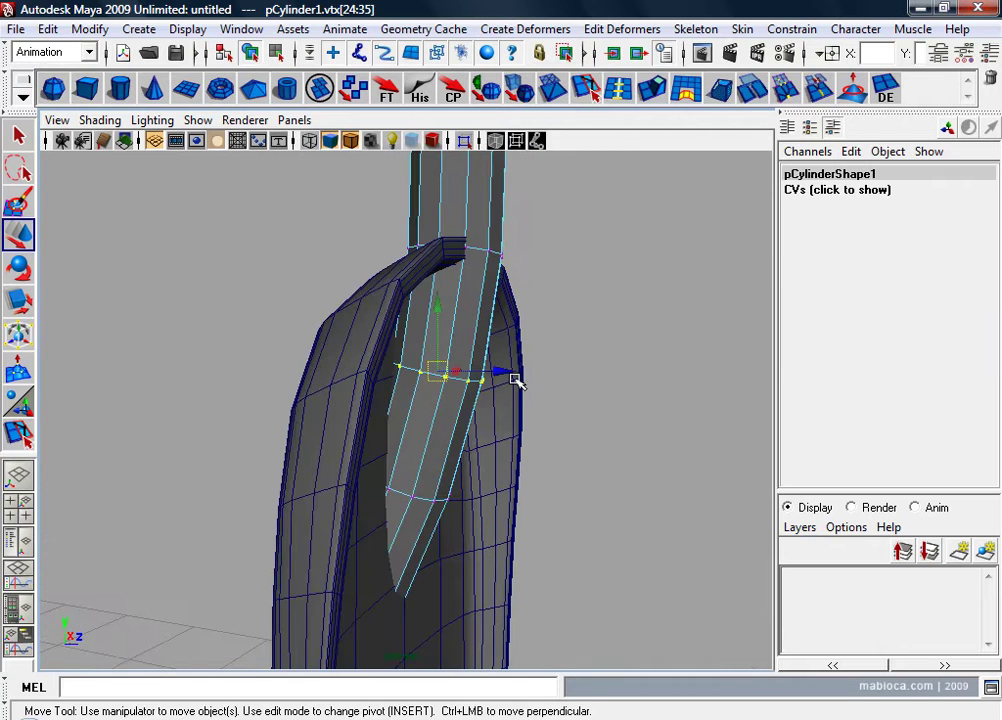
mouse_move(514, 378)
left_mouse_down()
mouse_move(500, 378)
mouse_move(445, 427)
mouse_move(385, 494)
mouse_move(297, 422)
left_mouse_up()
Step: Constrain the move to X and slide the vertex ring left to follow the blade's curve
left_click_drag(468, 488, 566, 519, "alt")
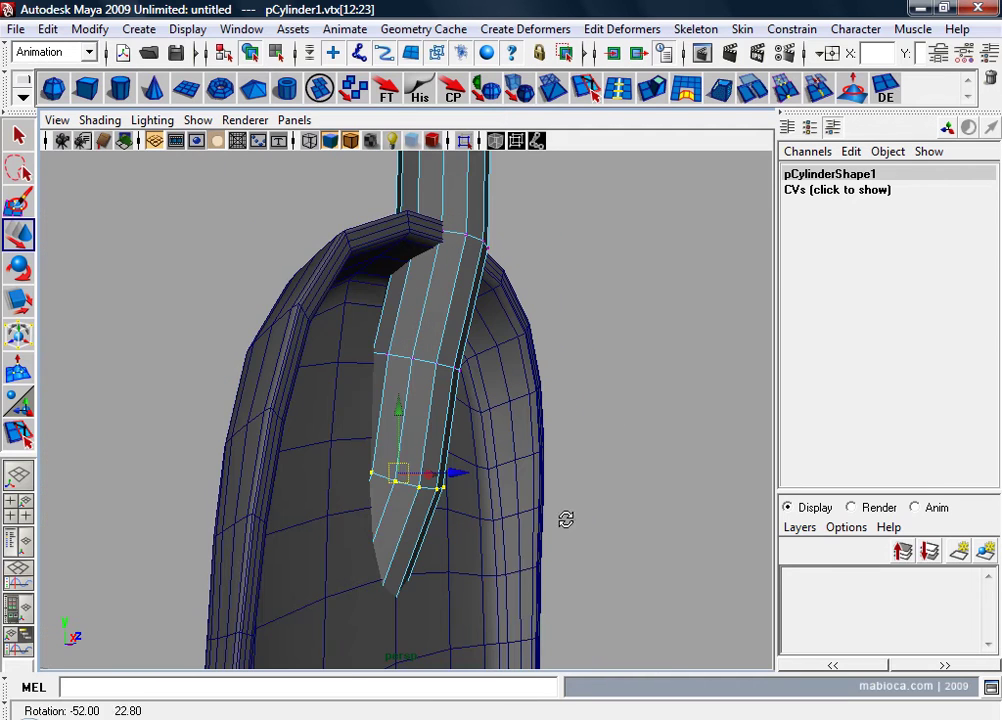
left_click(447, 480)
mouse_move(437, 478)
left_mouse_down("alt")
mouse_move(328, 528)
mouse_move(297, 528)
mouse_move(467, 383)
left_mouse_up("alt")
mouse_move(208, 416)
left_mouse_down("alt")
mouse_move(436, 414)
mouse_move(403, 418)
left_mouse_up("alt")
mouse_move(500, 372)
left_mouse_down()
mouse_move(481, 371)
mouse_move(470, 412)
mouse_move(450, 366)
mouse_move(450, 423)
mouse_move(219, 423)
mouse_move(346, 462)
left_mouse_up()
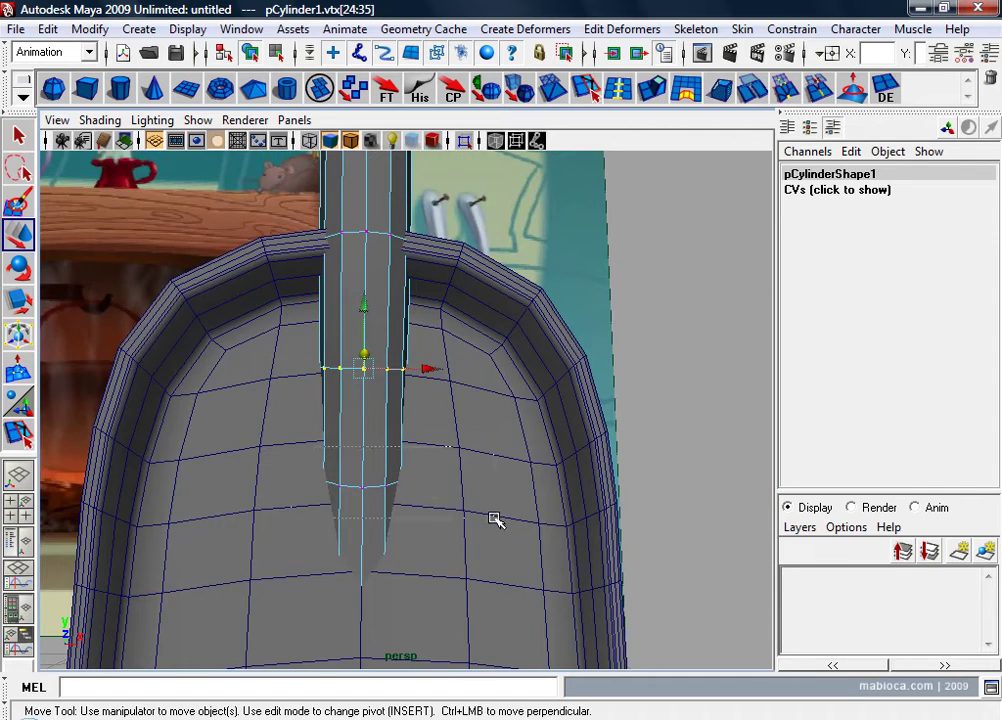
mouse_move(493, 518)
left_mouse_down("alt")
mouse_move(599, 503)
mouse_move(440, 466)
mouse_move(361, 547)
left_mouse_up("alt")
Step: Toggle wireframe (4) and back to shaded (5) to check the bend's fit
key("4")
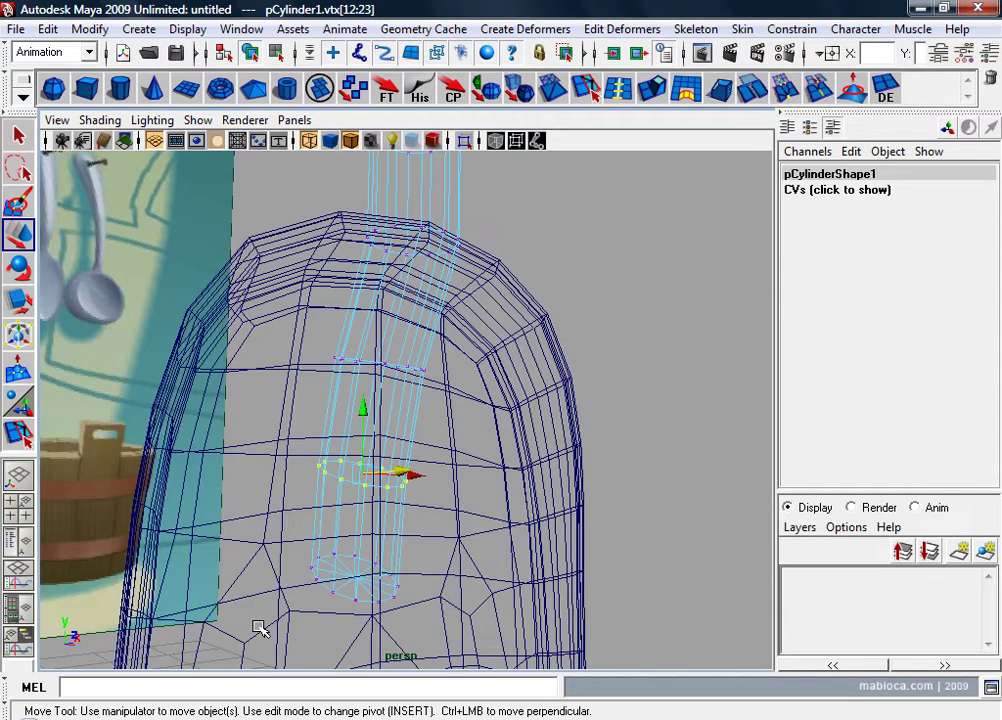
key("5")
mouse_move(352, 623)
left_mouse_down("alt")
mouse_move(418, 588)
mouse_move(320, 593)
mouse_move(253, 512)
mouse_move(264, 463)
mouse_move(349, 581)
mouse_move(546, 608)
mouse_move(546, 577)
mouse_move(311, 586)
mouse_move(351, 602)
mouse_move(315, 593)
mouse_move(568, 519)
left_mouse_up("alt")
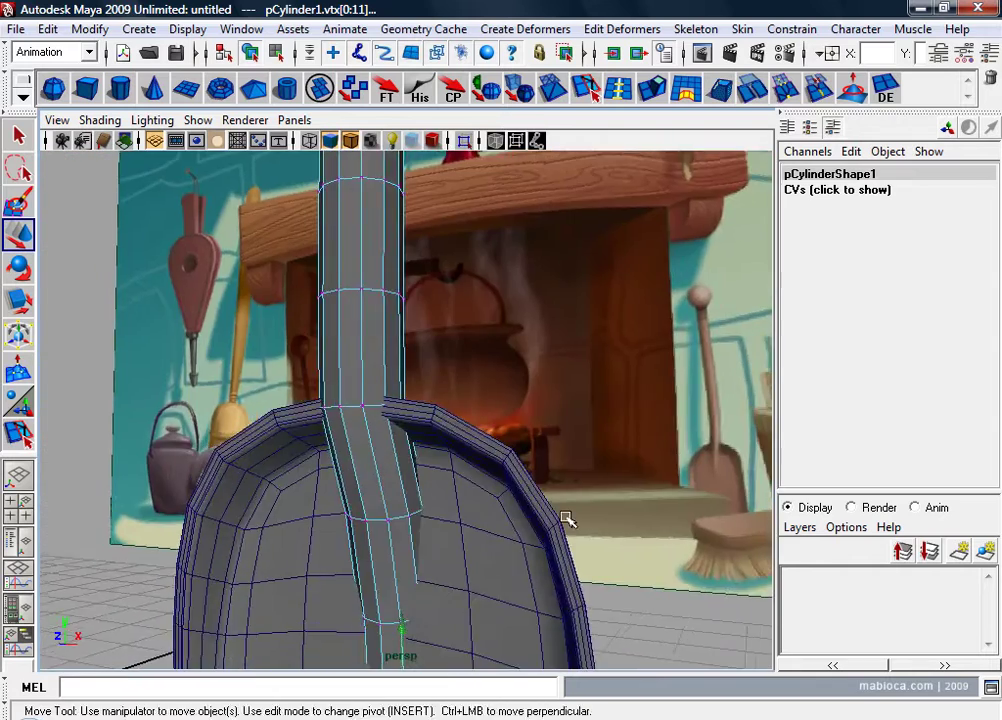
right_click_drag(568, 519, 320, 476, "alt")
mouse_move(320, 476)
left_mouse_down("alt")
mouse_move(193, 506)
mouse_move(277, 248)
left_mouse_up("alt")
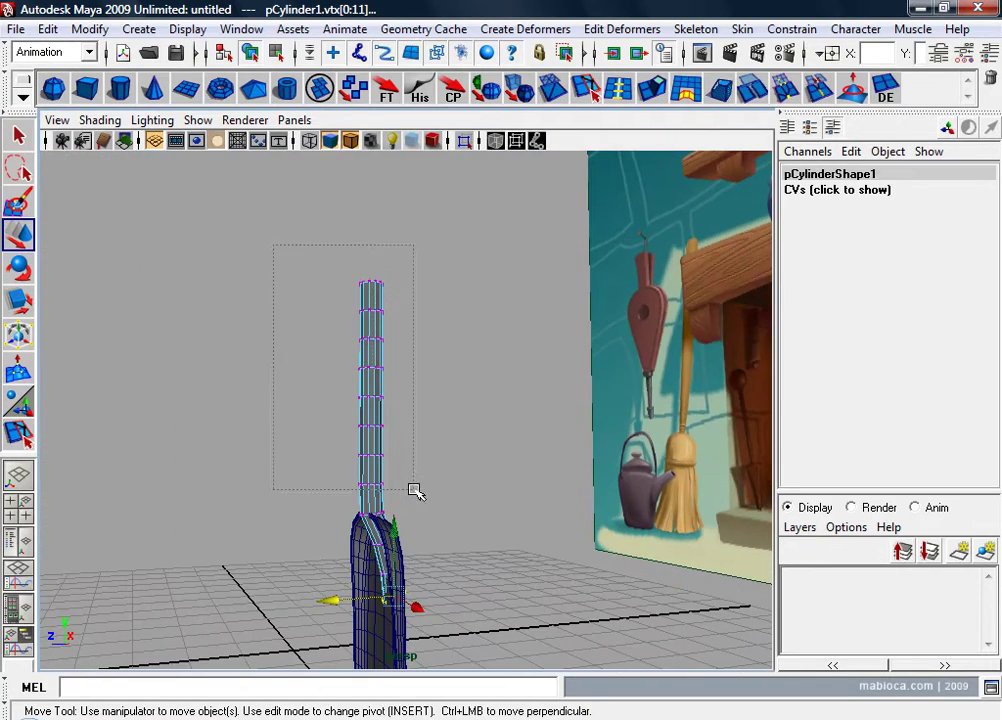
Step: Zoom in close on the handle and bring the upper handle into view
mouse_move(413, 507)
left_mouse_down("alt")
mouse_move(291, 487)
mouse_move(537, 481)
left_mouse_up("alt")
right_click_drag(537, 481, 544, 441, "alt")
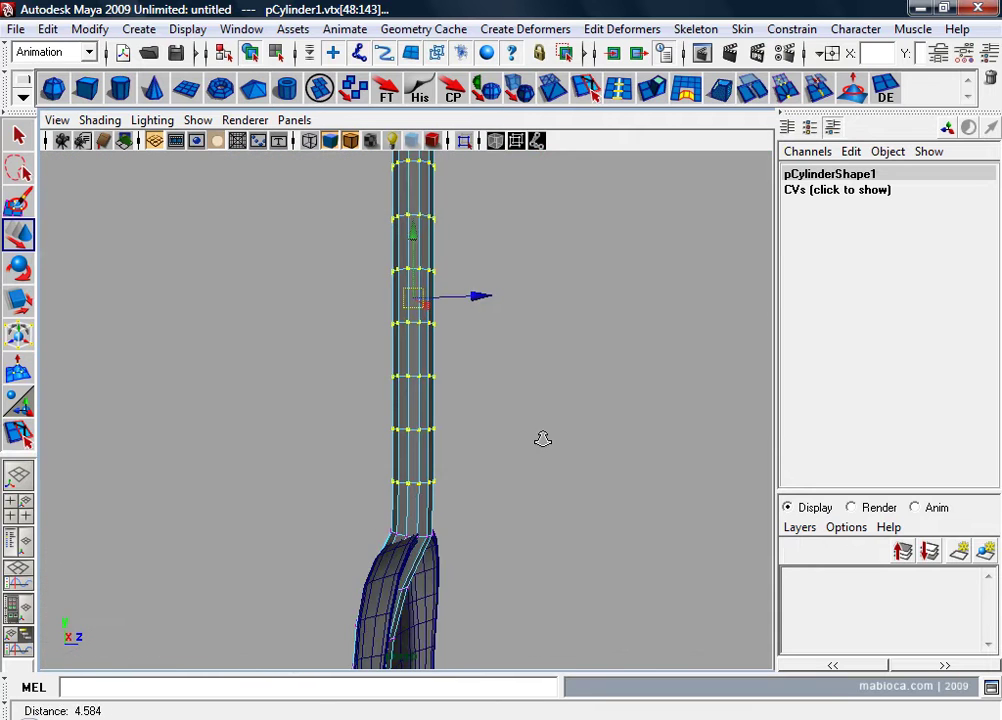
mouse_move(544, 441)
left_mouse_down("alt")
mouse_move(495, 327)
mouse_move(503, 293)
mouse_move(505, 322)
mouse_move(507, 286)
mouse_move(510, 507)
left_mouse_up("alt")
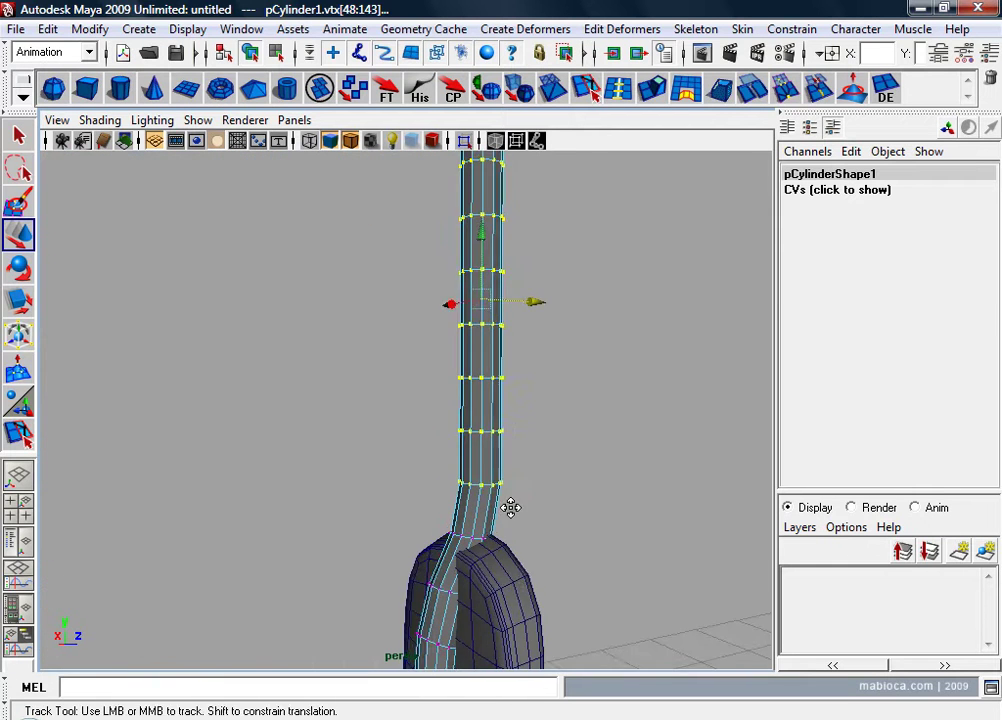
middle_click_drag(510, 507, 637, 393, "alt")
right_click_drag(570, 431, 606, 396, "alt")
mouse_move(606, 396)
left_mouse_down("alt")
mouse_move(566, 416)
mouse_move(586, 425)
left_mouse_up("alt")
right_click_drag(586, 425, 559, 447, "alt")
mouse_move(559, 447)
left_mouse_down("alt")
mouse_move(716, 461)
mouse_move(586, 403)
mouse_move(593, 376)
mouse_move(593, 418)
mouse_move(564, 463)
mouse_move(365, 488)
left_mouse_up("alt")
Step: Put a copy of the blade into layer1 and toggle that layer's visibility
left_click(365, 488)
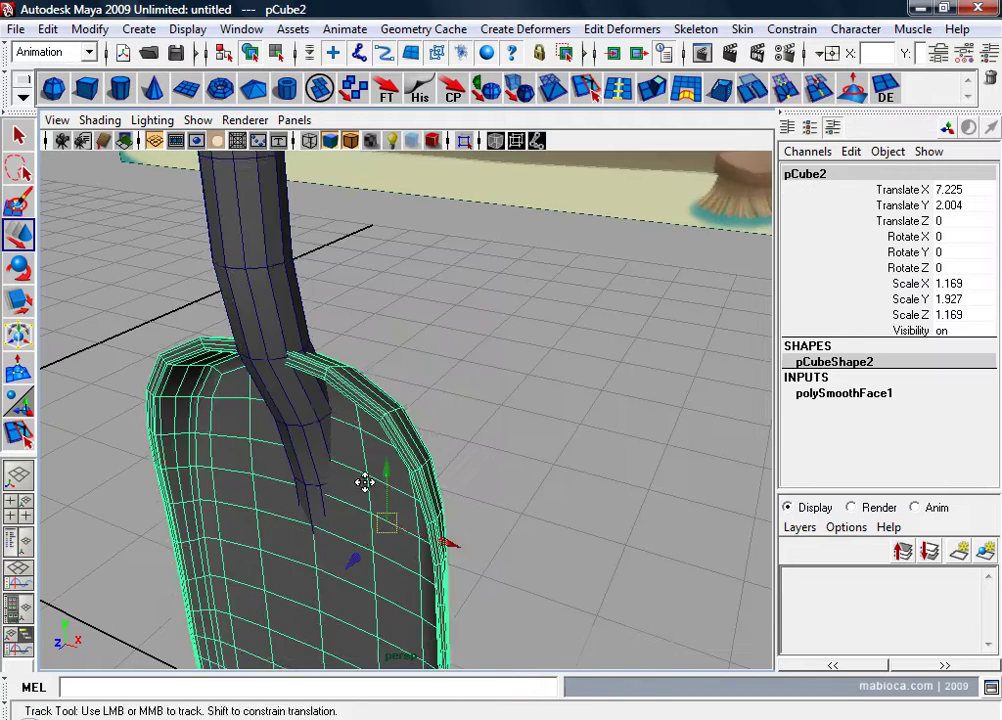
mouse_move(365, 483)
right_mouse_down("alt")
mouse_move(472, 474)
mouse_move(502, 451)
right_mouse_up("alt")
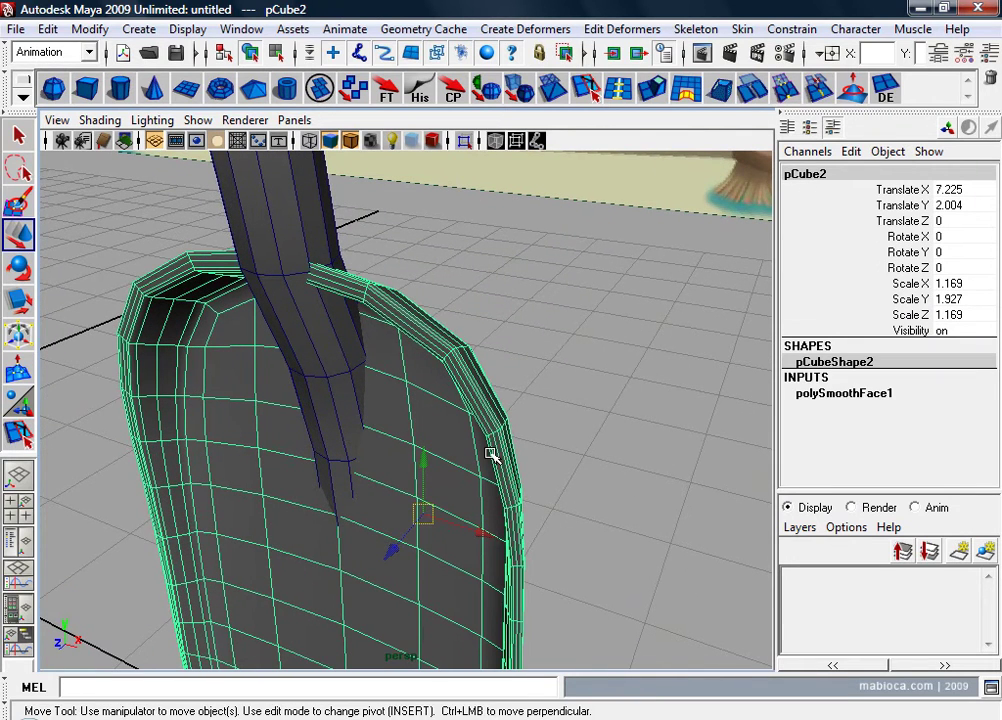
left_click(790, 577)
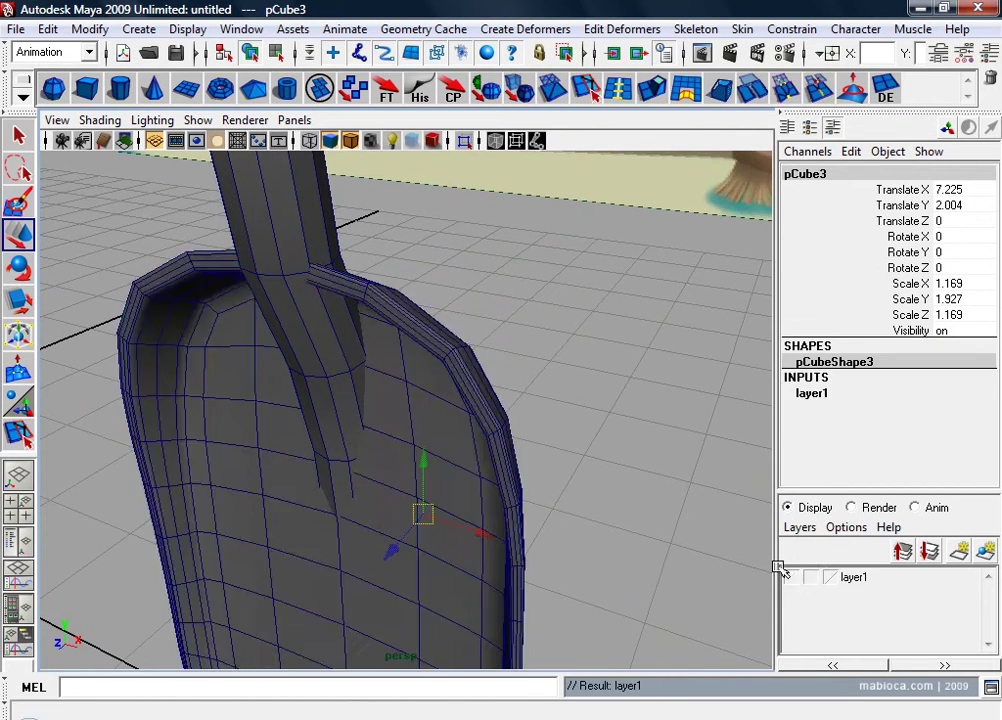
left_click_drag(560, 430, 440, 387, "alt")
left_click(409, 394)
mouse_move(440, 387)
right_mouse_down("alt")
mouse_move(409, 394)
mouse_move(343, 287)
right_mouse_up("alt")
Step: Select the handle, switch to Polygons, tear off Mesh > Booleans, and test a Difference (undone)
left_click(343, 287)
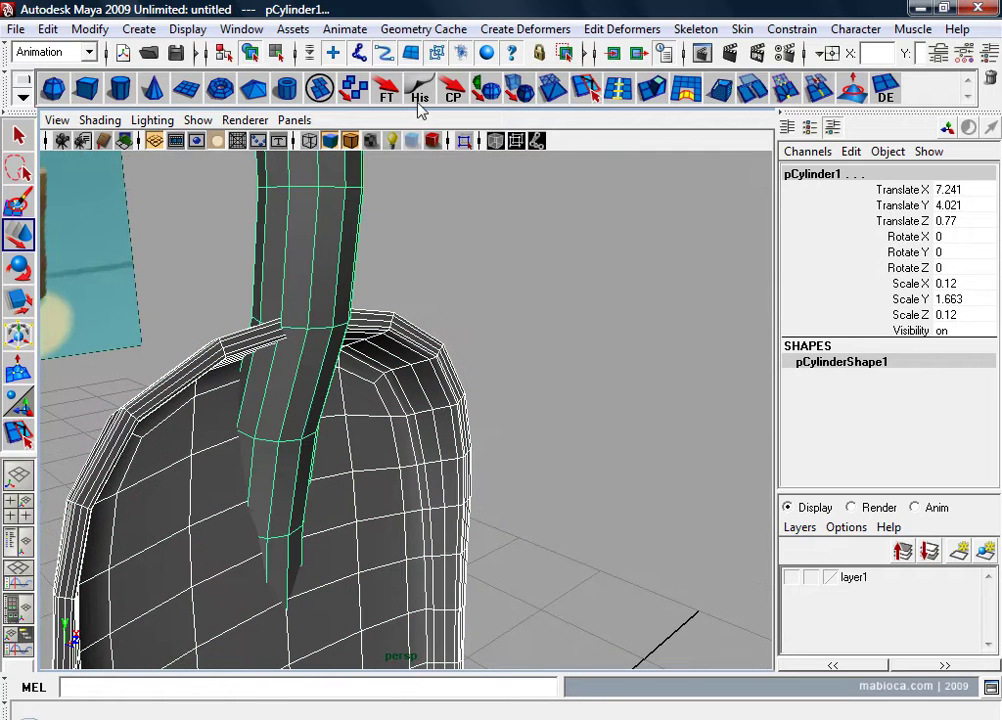
left_click(60, 51)
left_click(66, 89)
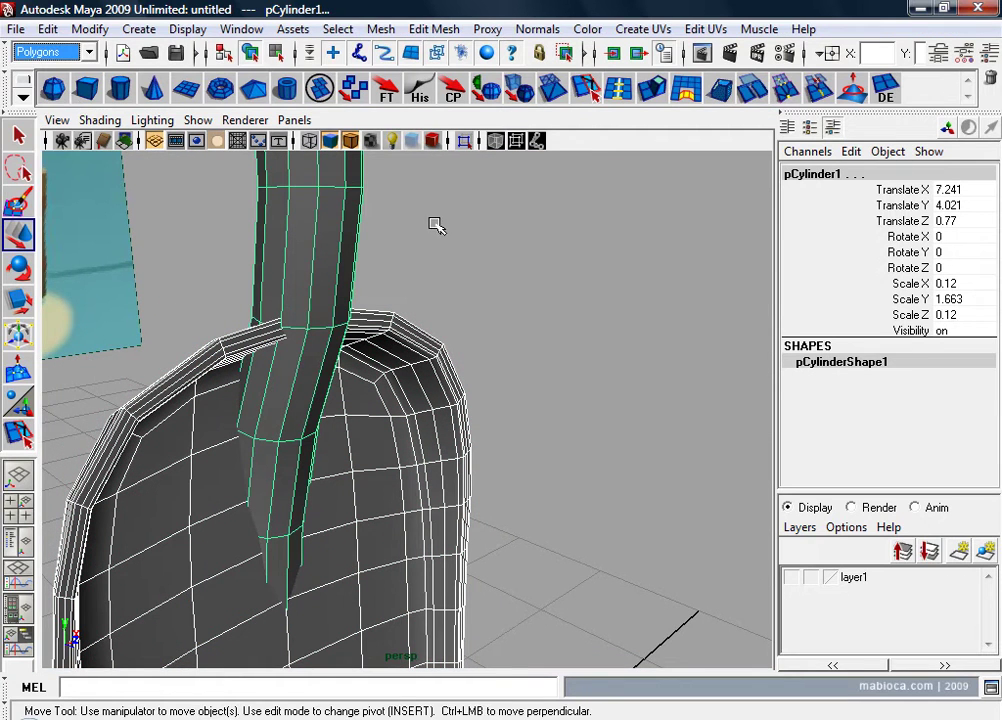
mouse_move(372, 262)
left_mouse_down("alt")
mouse_move(407, 250)
mouse_move(403, 233)
mouse_move(406, 246)
left_mouse_up("alt")
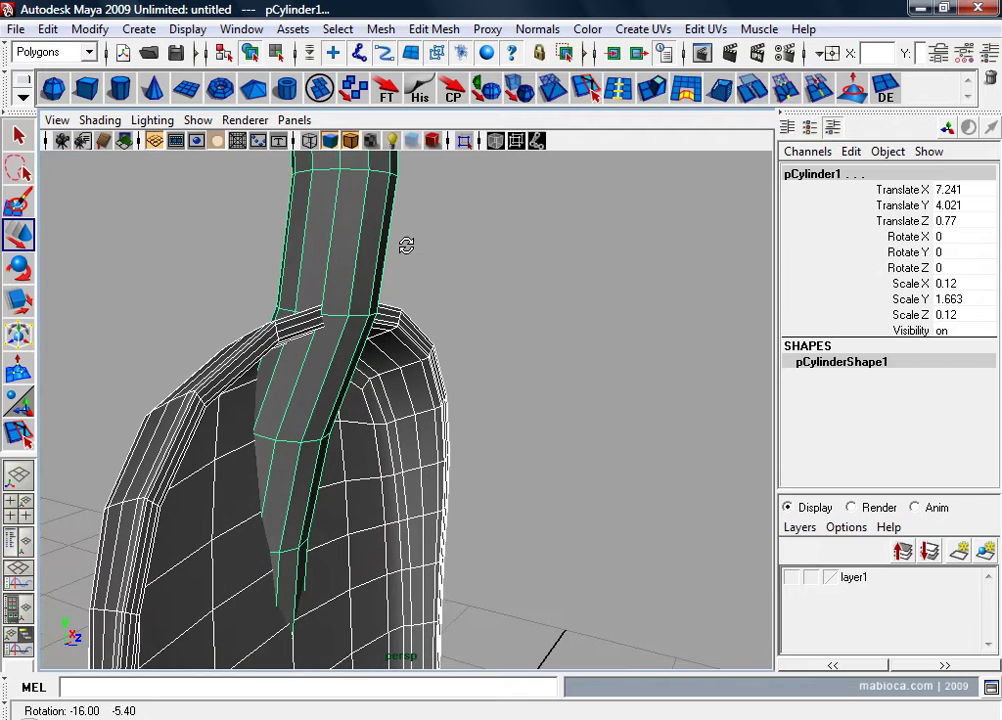
left_click(381, 29)
mouse_move(488, 114)
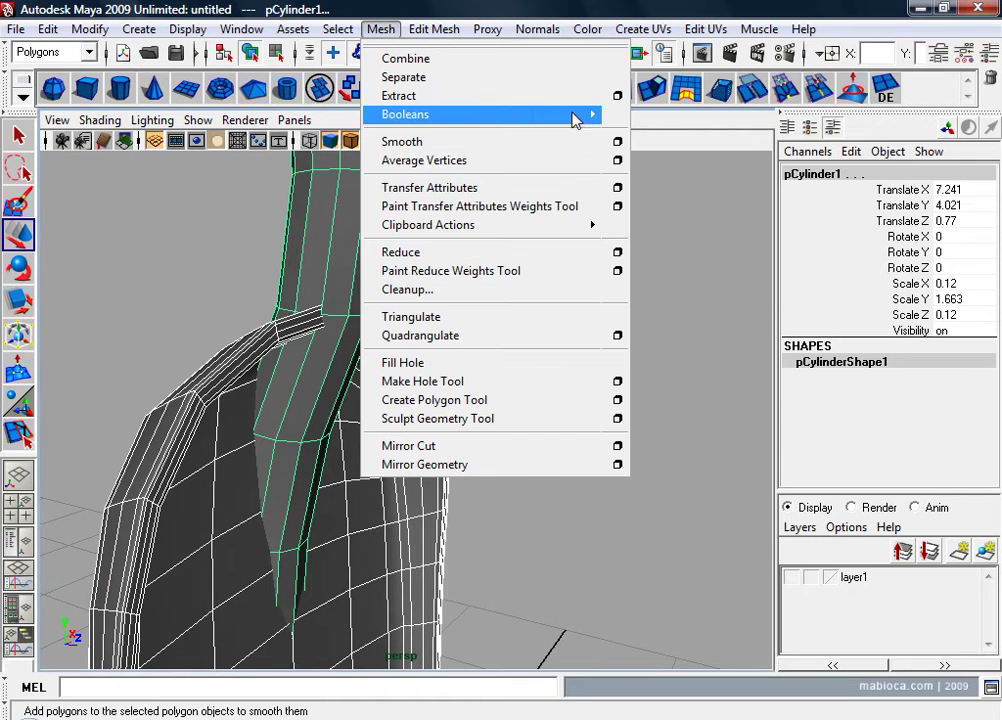
left_click(700, 108)
left_click(735, 152)
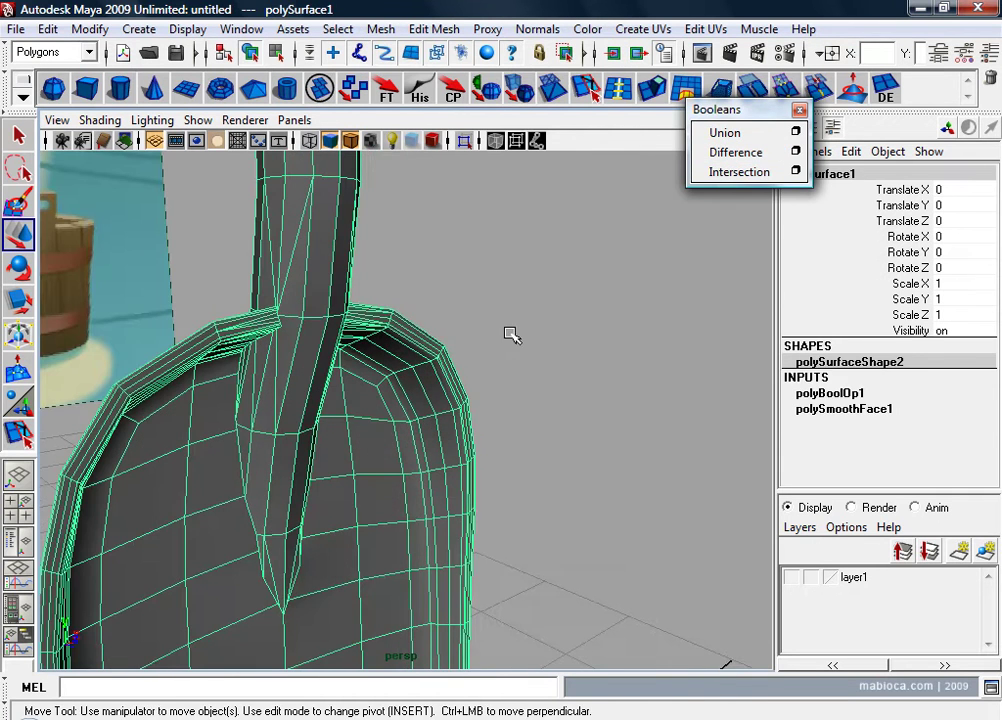
key("ctrl+z")
Step: Try Boolean Union and then Intersection on handle and blade, undoing each
left_click(732, 142)
mouse_move(548, 242)
left_mouse_down("alt")
mouse_move(528, 266)
mouse_move(593, 239)
mouse_move(655, 340)
mouse_move(700, 286)
mouse_move(521, 286)
mouse_move(534, 266)
left_mouse_up("alt")
key("ctrl+z")
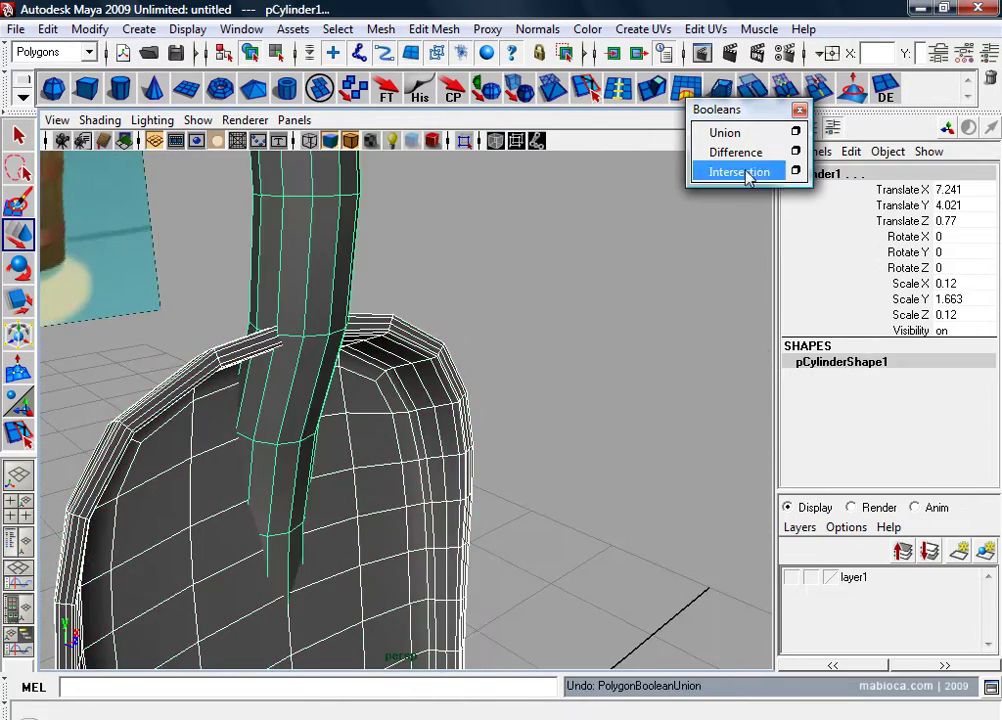
left_click(748, 173)
mouse_move(720, 220)
left_mouse_down("alt")
mouse_move(633, 280)
mouse_move(756, 280)
mouse_move(724, 250)
mouse_move(613, 285)
left_mouse_up("alt")
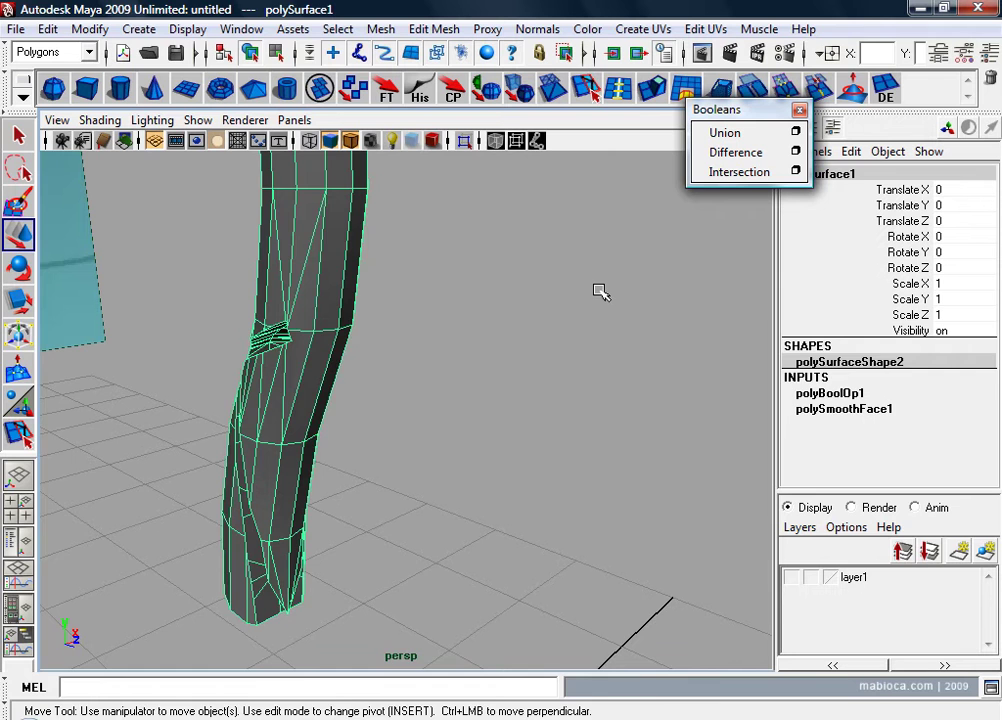
key("ctrl+z")
Step: Freeze the cylinder's transformations and move the shovel copy aside along X
left_click_drag(517, 342, 455, 332, "alt")
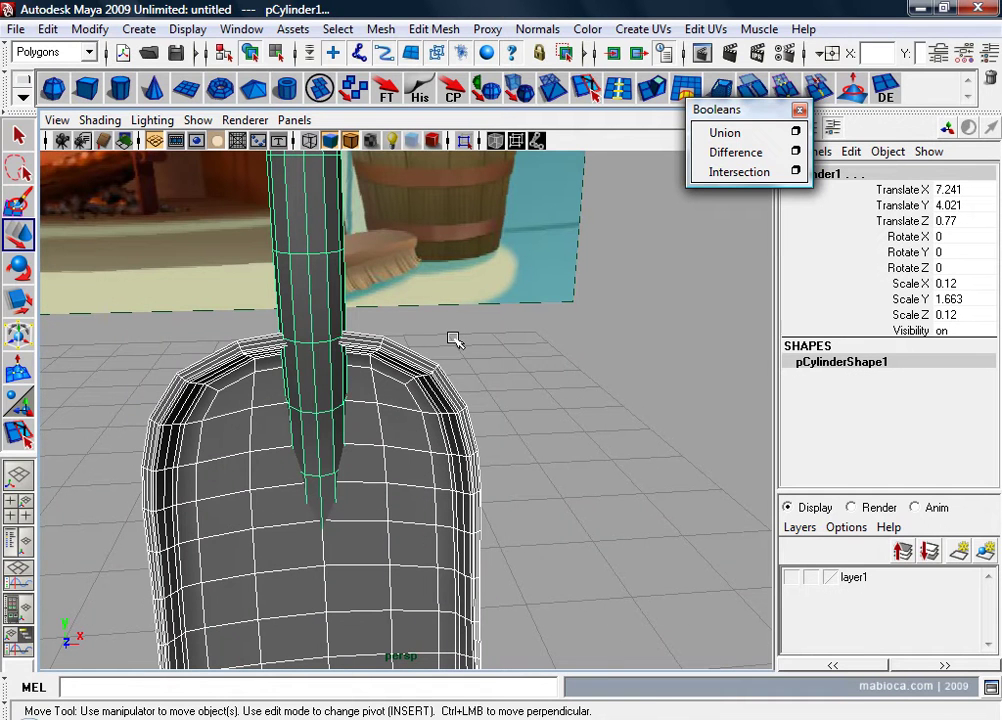
mouse_move(542, 318)
right_mouse_down("alt")
mouse_move(483, 358)
mouse_move(410, 360)
right_mouse_up("alt")
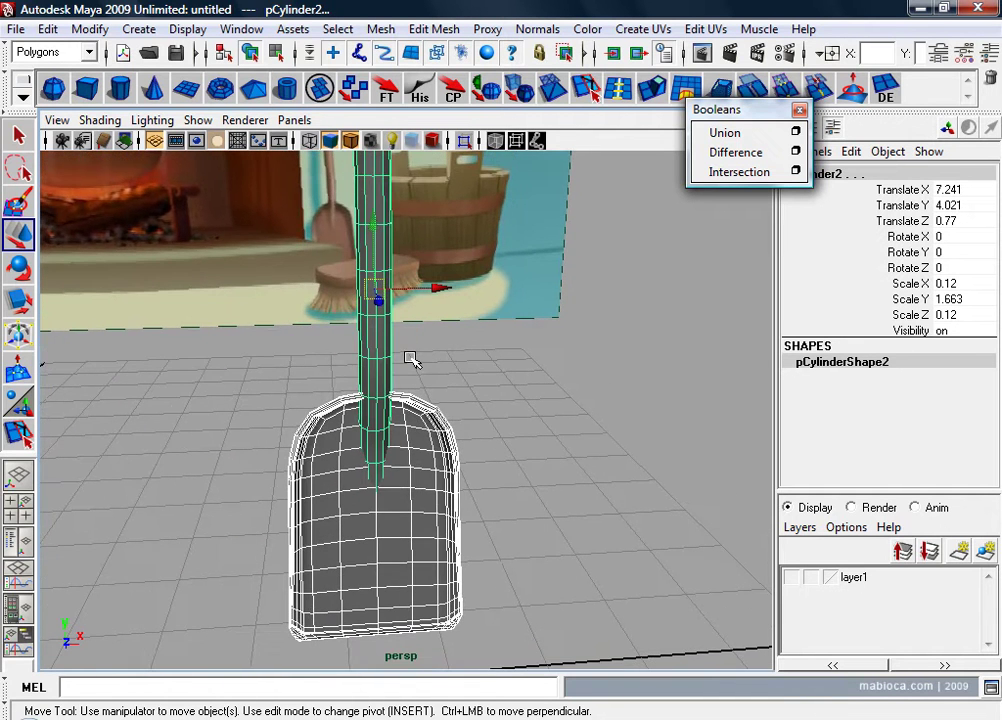
left_click(91, 29)
left_click(134, 97)
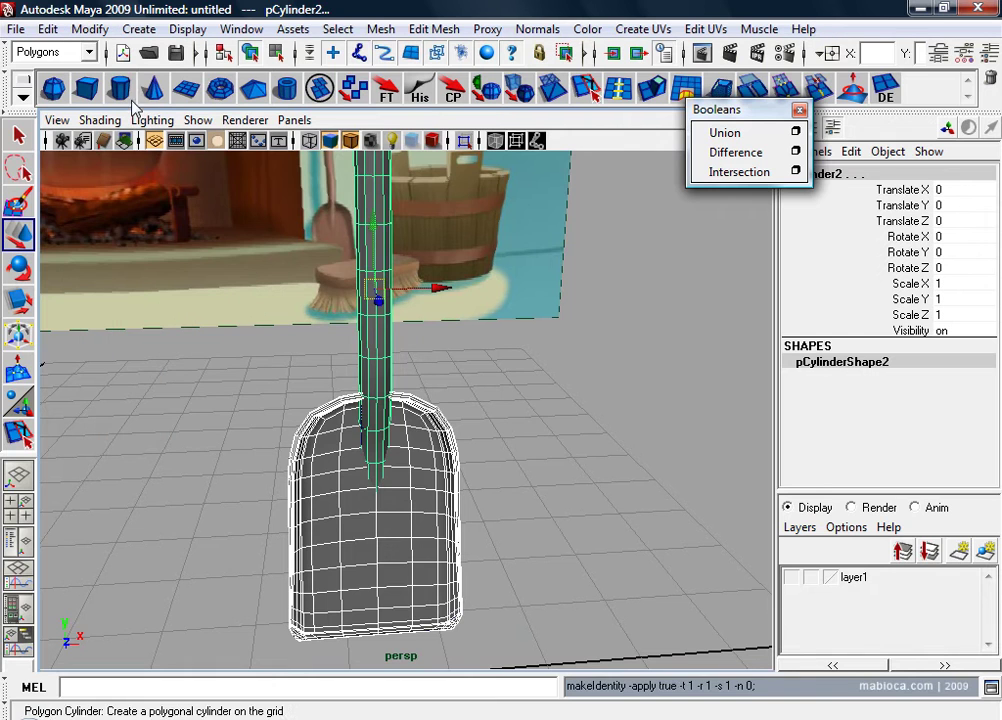
mouse_move(449, 289)
left_mouse_down()
mouse_move(253, 280)
mouse_move(221, 293)
mouse_move(405, 262)
left_mouse_up()
right_click_drag(405, 262, 593, 273, "alt")
left_click_drag(593, 273, 524, 345, "alt")
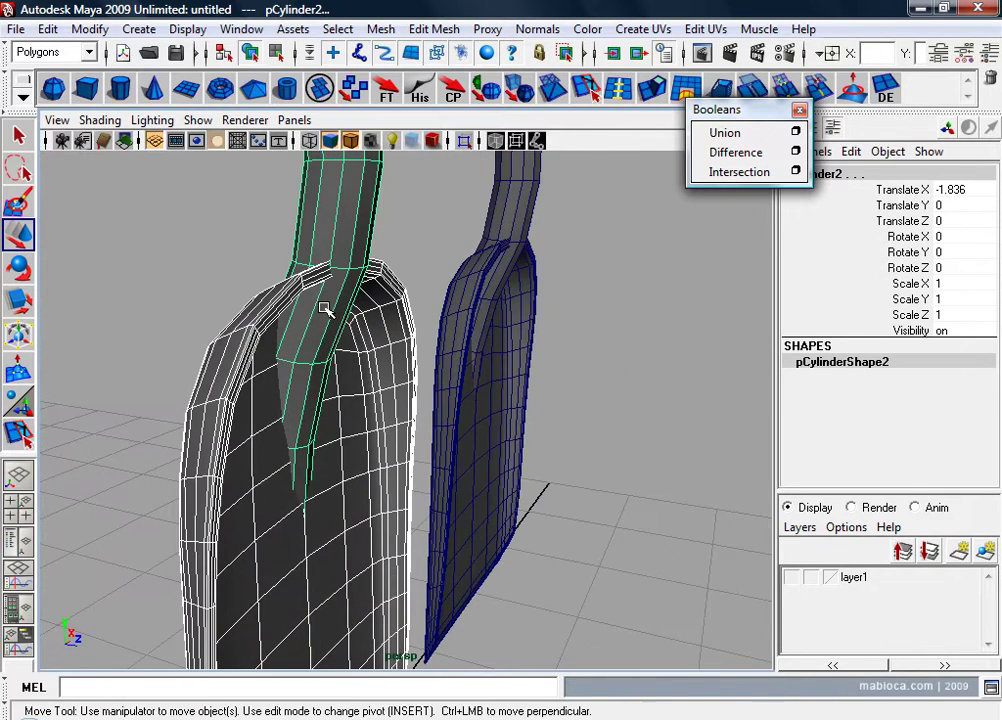
Step: Apply the Boolean to fuse handle and blade into polySurface1
left_click(740, 172)
mouse_move(560, 300)
left_mouse_down("alt")
mouse_move(376, 313)
mouse_move(441, 280)
left_mouse_up("alt")
right_click_drag(441, 280, 405, 324, "alt")
mouse_move(405, 324)
left_mouse_down("alt")
mouse_move(441, 394)
mouse_move(365, 372)
left_mouse_up("alt")
Step: Switch to face selection and zoom in on the handle's bend using the side view
right_click_drag(337, 331, 336, 376)
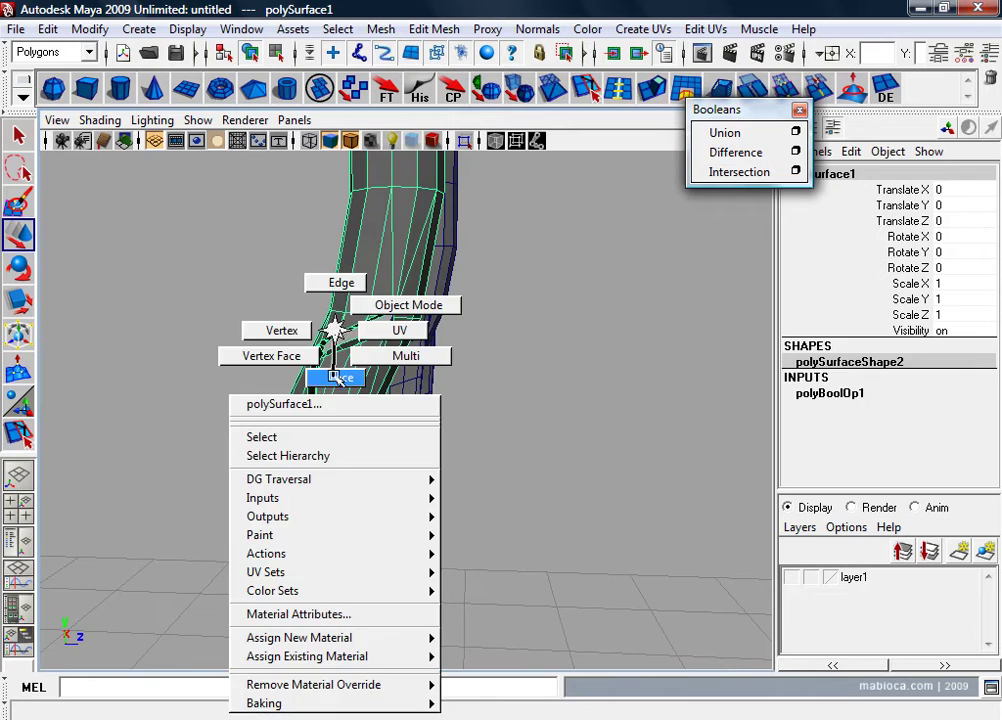
mouse_move(336, 376)
left_mouse_down("alt")
mouse_move(358, 365)
mouse_move(356, 456)
left_mouse_up("alt")
key("space")
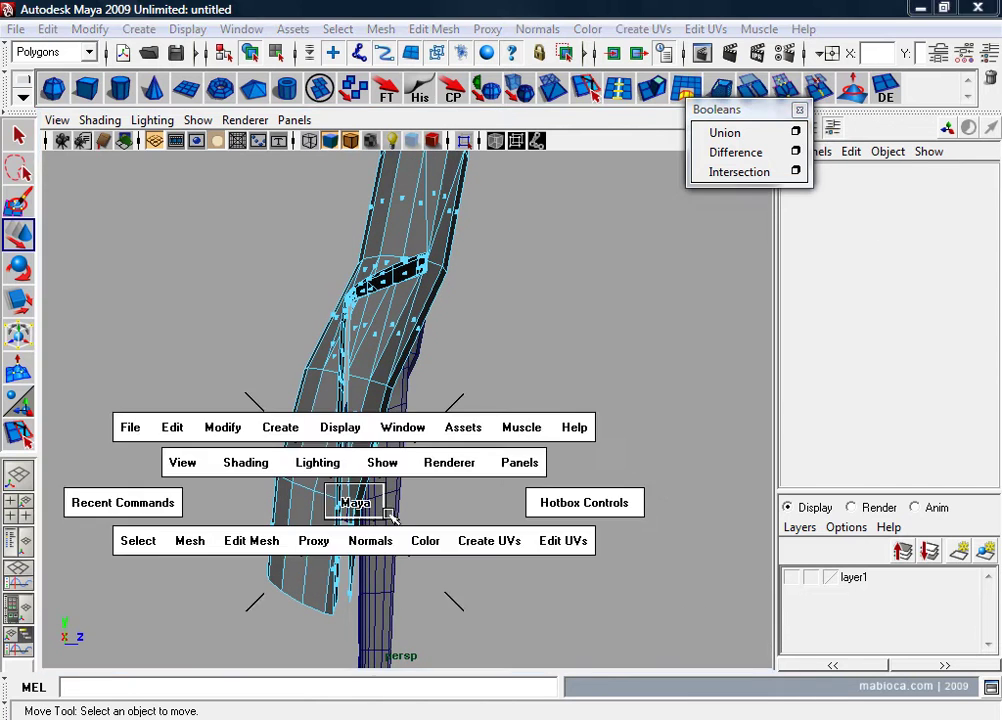
key("space")
right_click_drag(510, 563, 900, 453, "alt")
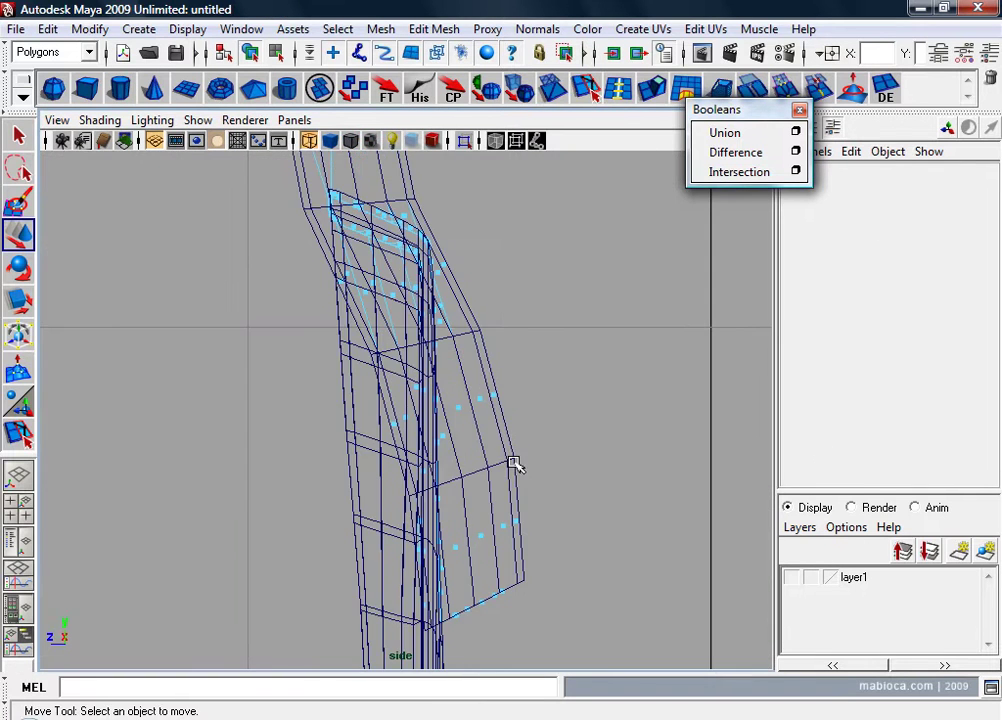
key("space")
key("space")
right_click_drag(416, 380, 424, 368, "alt")
left_click_drag(424, 368, 366, 366, "alt")
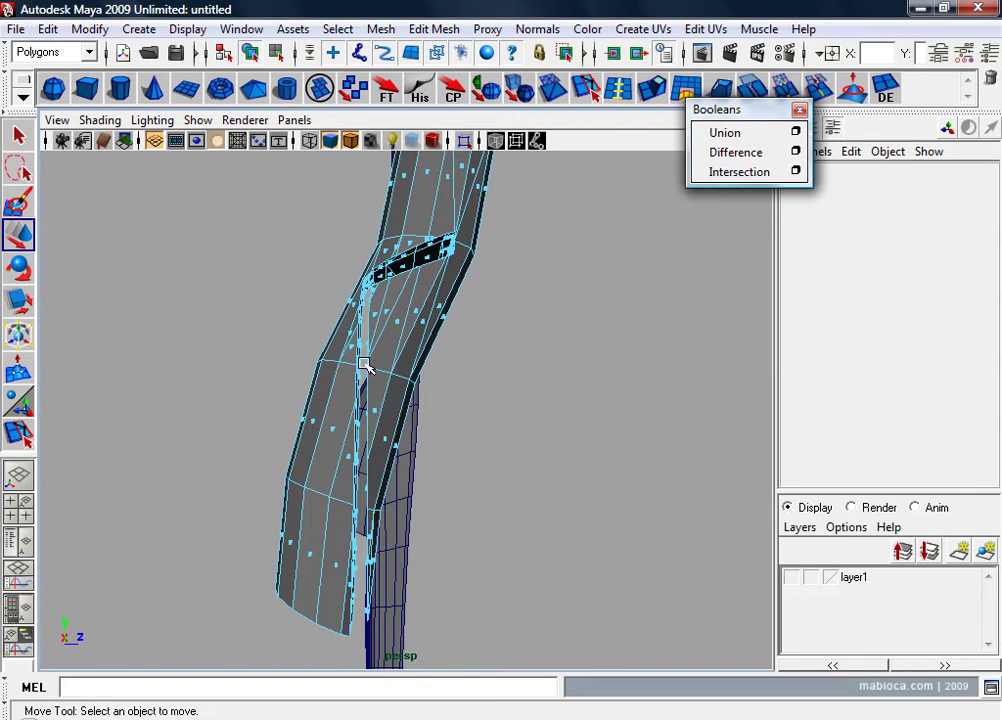
Step: Delete the overlapping faces at the inner bend, the handle bend, and across the joint gap
left_click_drag(359, 683, 357, 681)
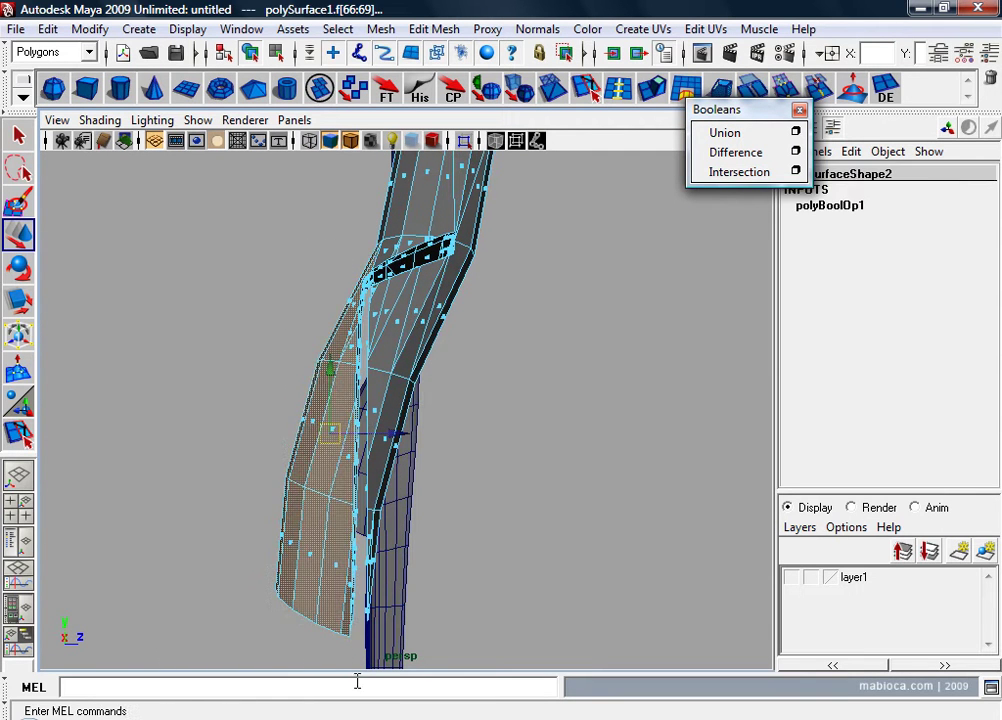
key("Delete")
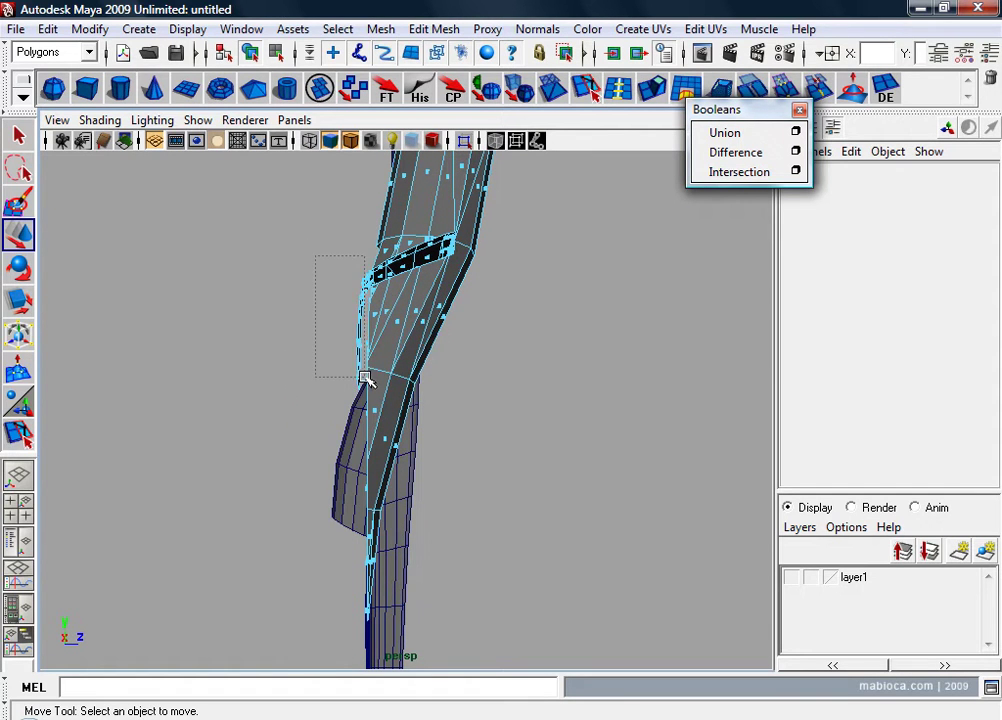
left_click_drag(365, 378, 365, 378)
key("Delete")
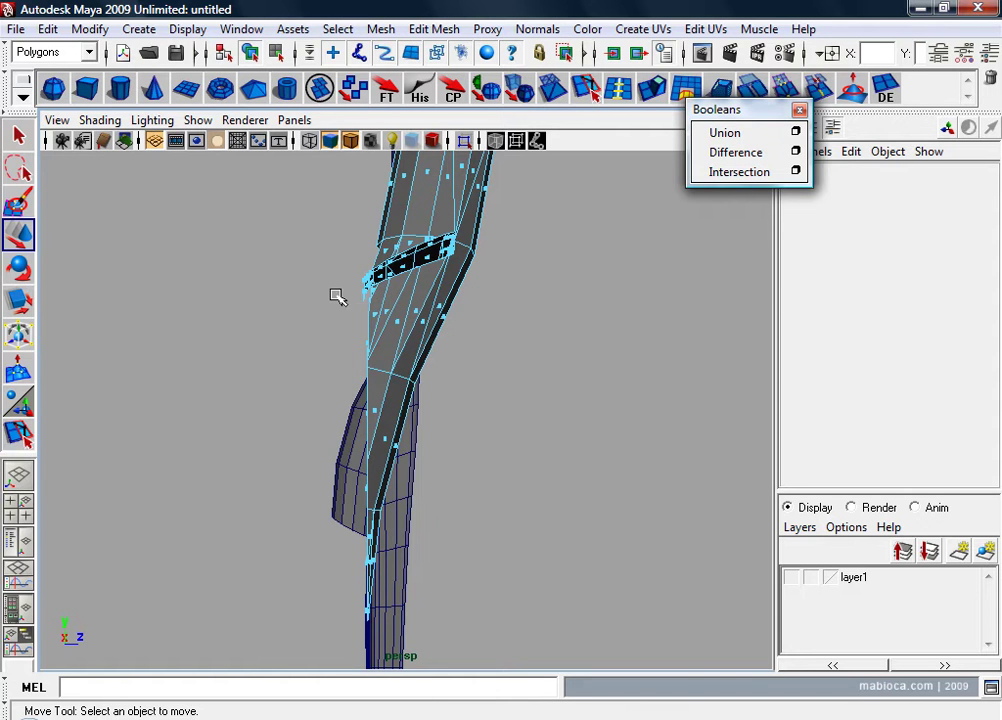
mouse_move(362, 307)
right_mouse_down("alt")
mouse_move(358, 445)
mouse_move(375, 411)
right_mouse_up("alt")
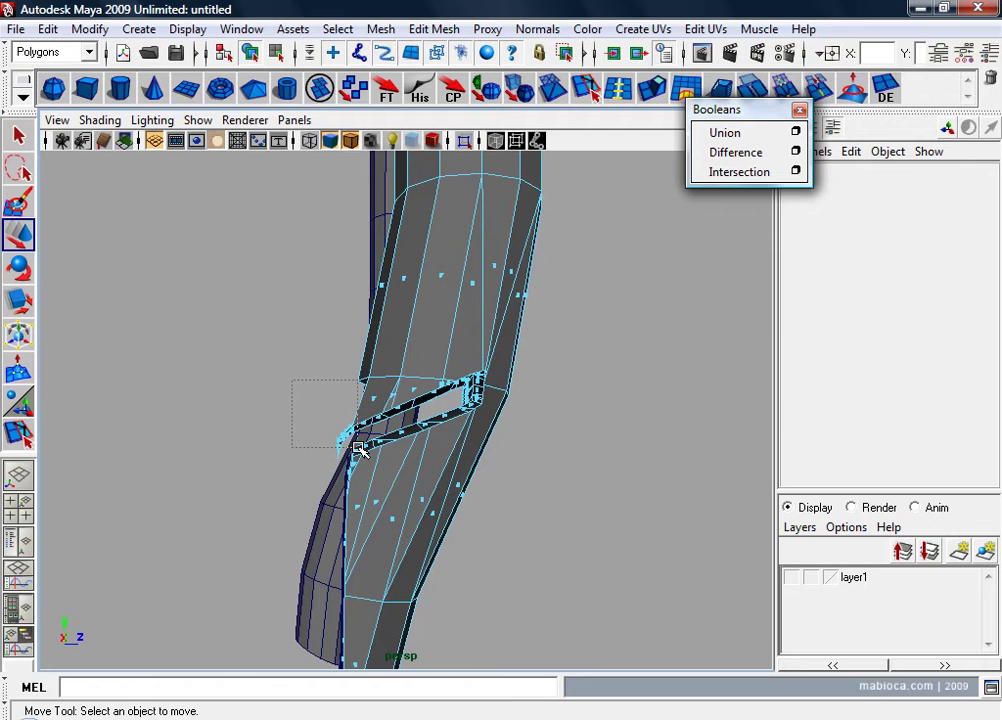
left_click_drag(360, 448, 352, 447)
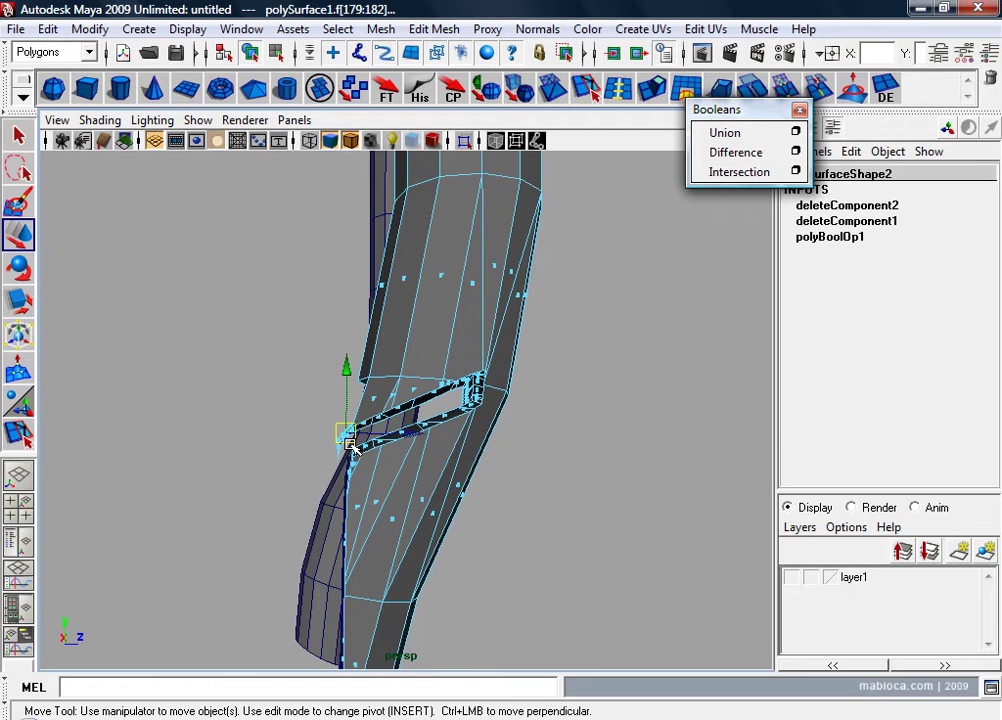
key("Delete")
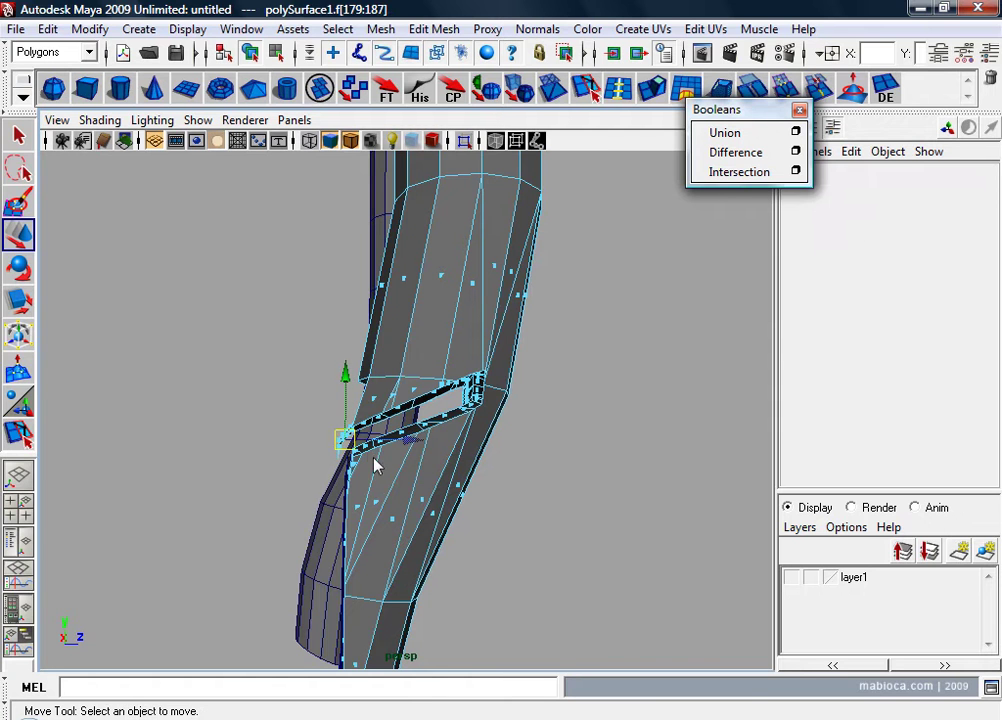
mouse_move(357, 458)
left_mouse_down("alt")
mouse_move(497, 438)
mouse_move(467, 441)
mouse_move(477, 442)
mouse_move(340, 501)
left_mouse_up("alt")
Step: Slide the second handle cylinder along X so it sits over the blade
right_click_drag(340, 501, 483, 494, "alt")
mouse_move(521, 384)
left_mouse_down()
mouse_move(667, 473)
mouse_move(527, 482)
left_mouse_up()
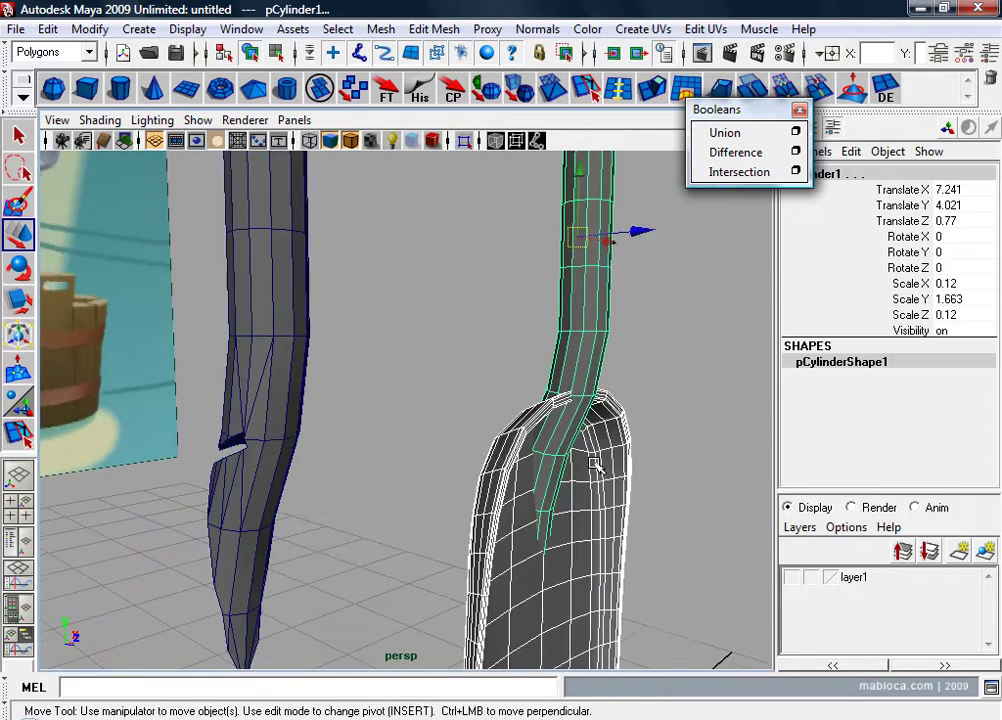
mouse_move(730, 233)
left_mouse_down("alt")
mouse_move(655, 347)
mouse_move(347, 458)
left_mouse_up("alt")
left_click_drag(497, 315, 993, 354)
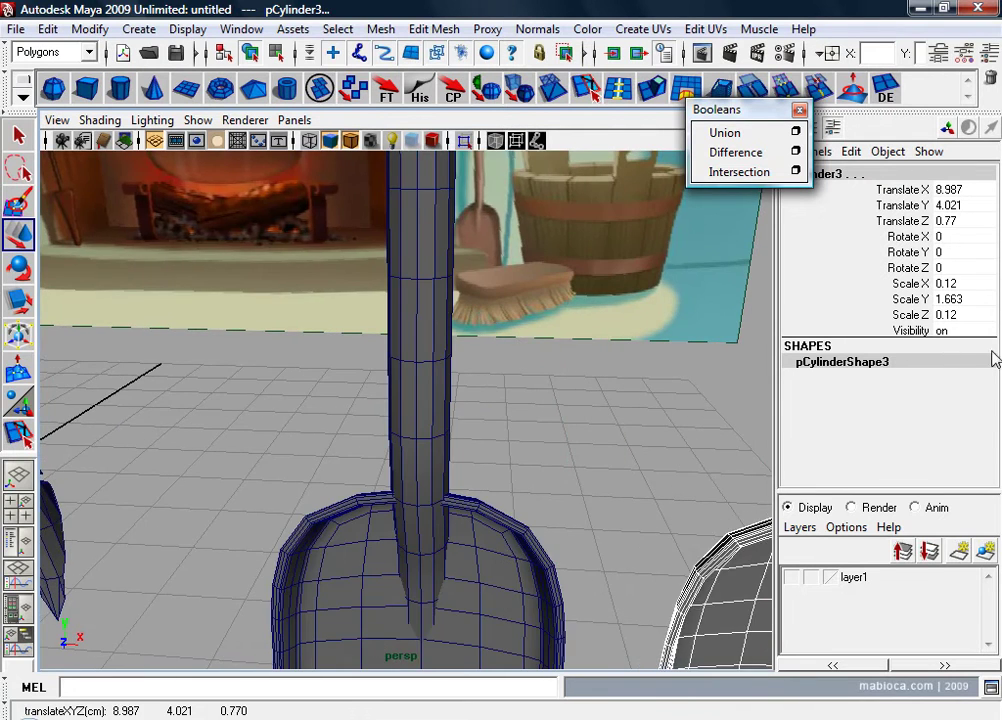
mouse_move(500, 400)
left_mouse_down("alt")
mouse_move(253, 342)
mouse_move(370, 248)
left_mouse_up("alt")
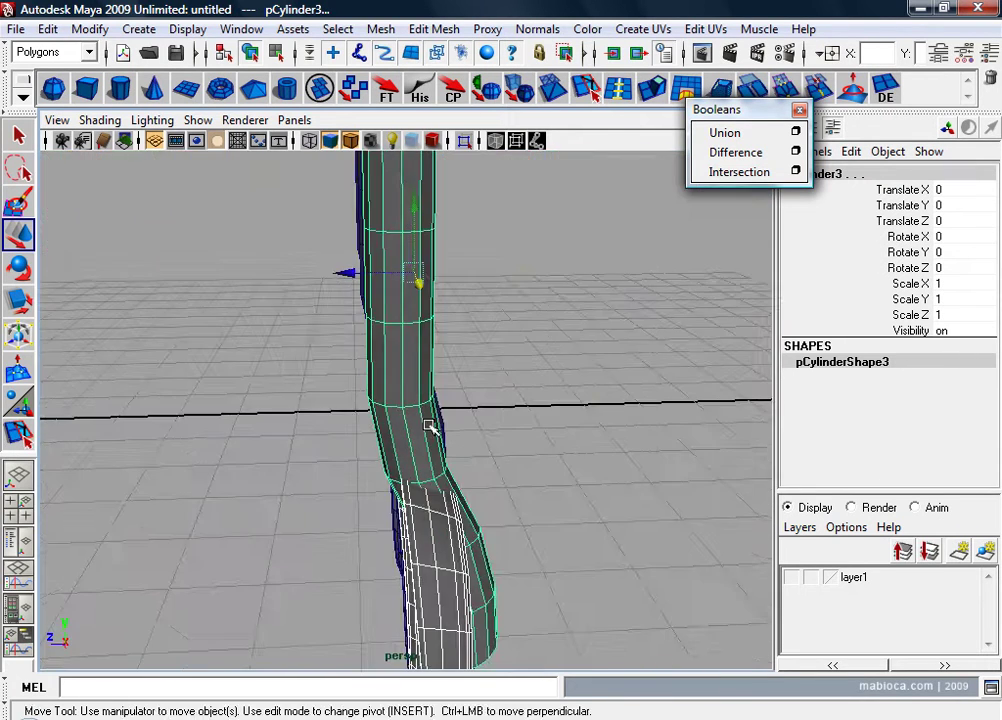
left_click_drag(400, 200, 282, 384, "alt")
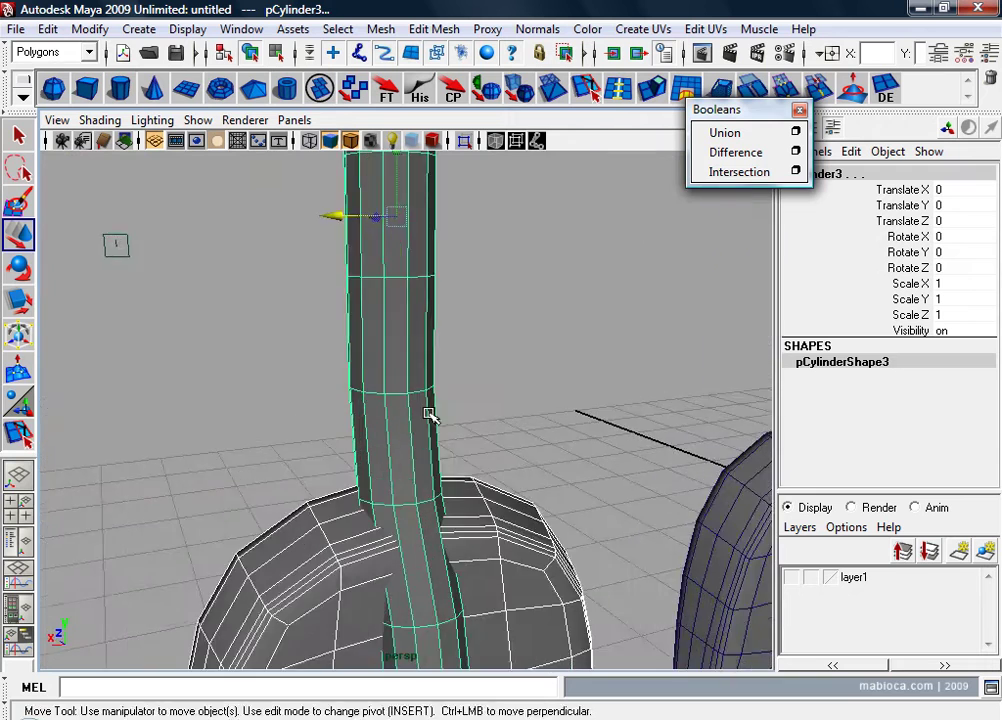
left_click_drag(432, 414, 450, 493, "alt")
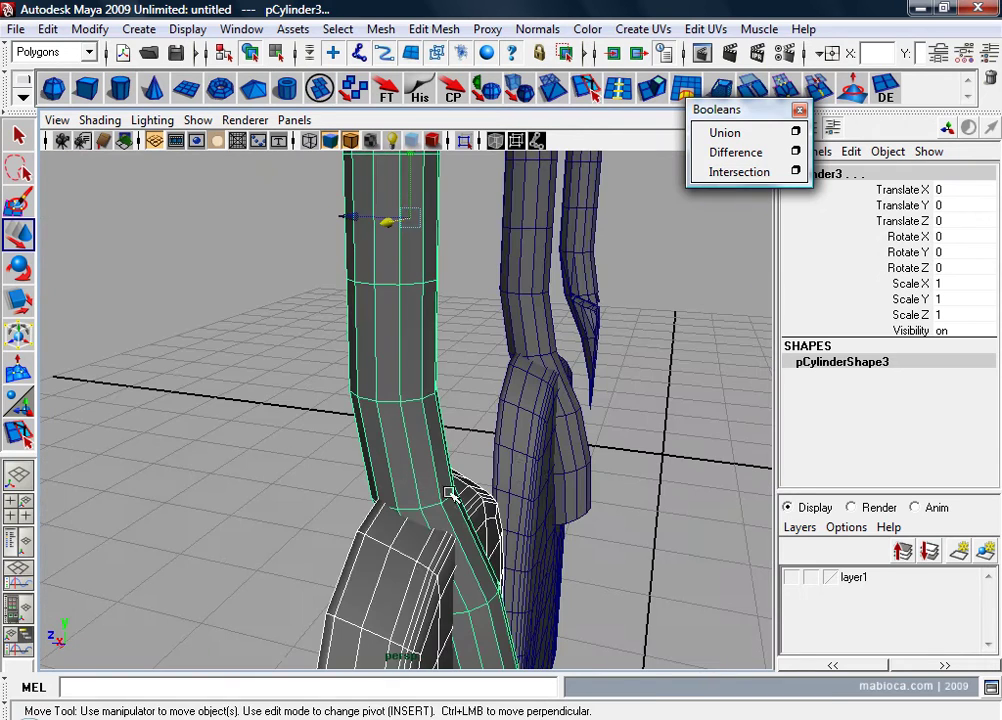
Step: With cylinder and blade selected, try Intersection twice and Difference, undoing each result
left_click(383, 592, "shift")
left_click(739, 171)
left_click_drag(387, 409, 394, 425, "alt")
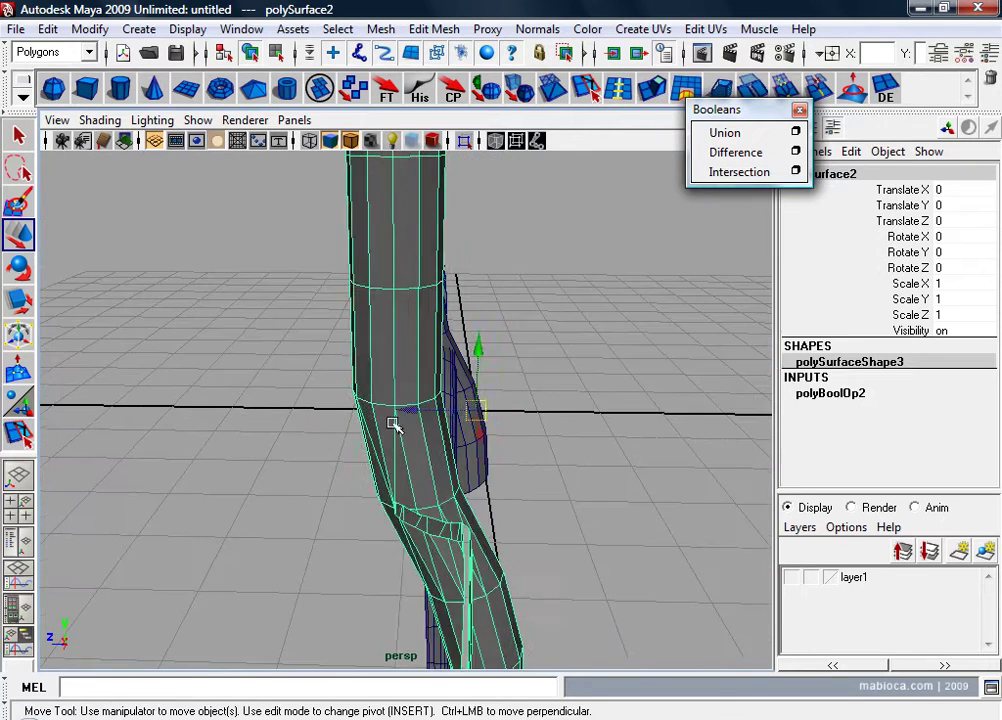
key("ctrl+z")
left_click(424, 445, "shift")
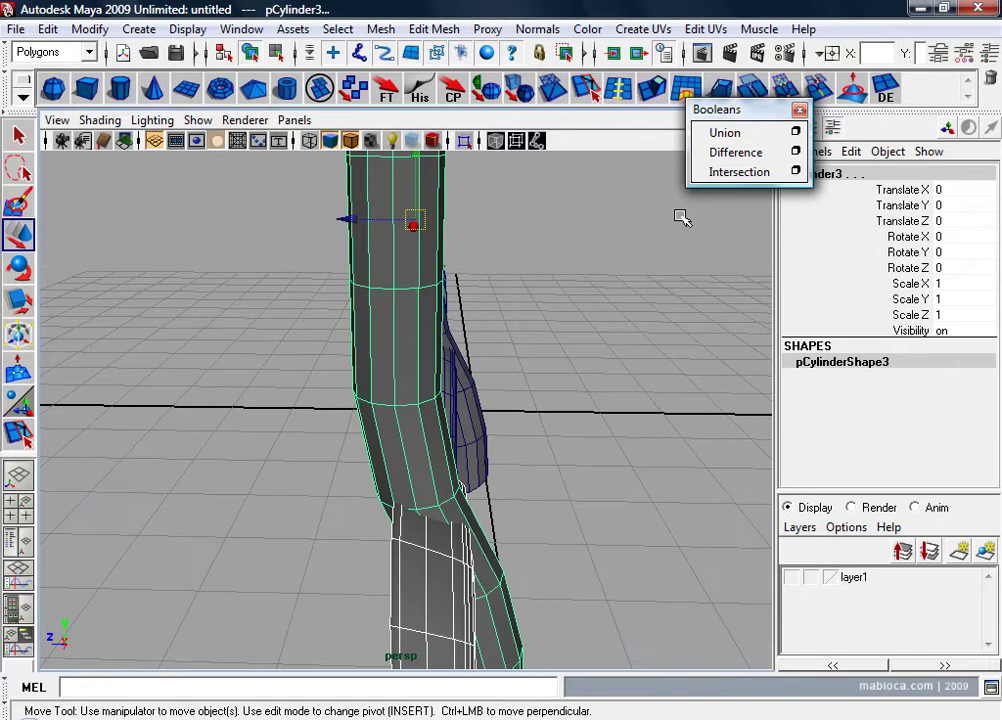
left_click(739, 172)
left_click_drag(566, 420, 524, 469, "alt")
key("ctrl+z")
key("ctrl+z")
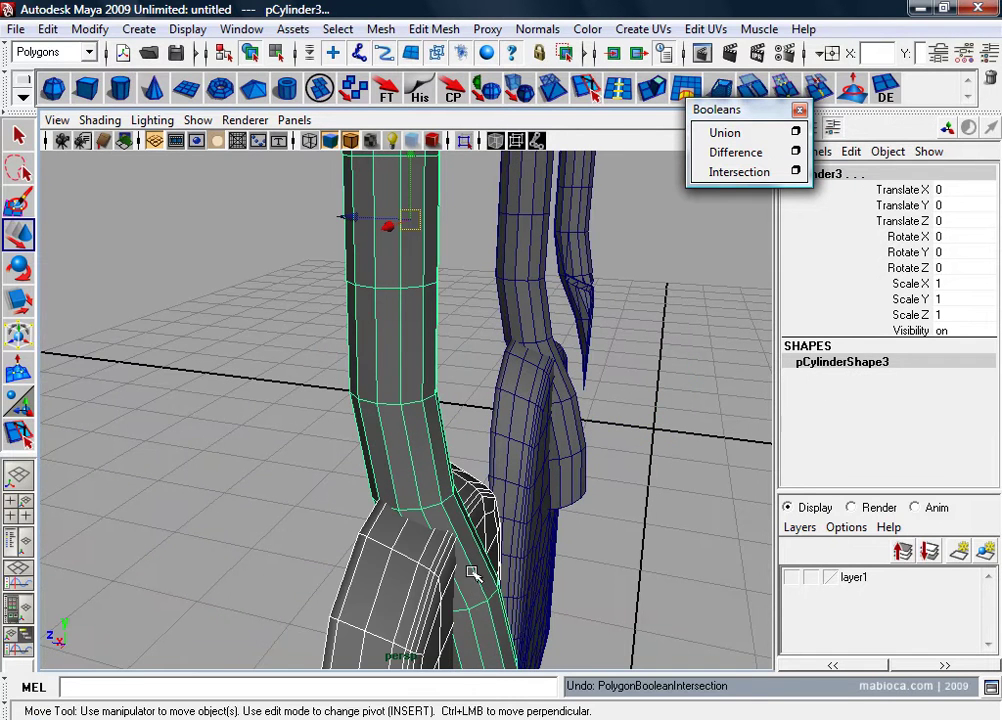
left_click(760, 152)
left_click_drag(600, 380, 555, 400, "alt")
key("ctrl+z")
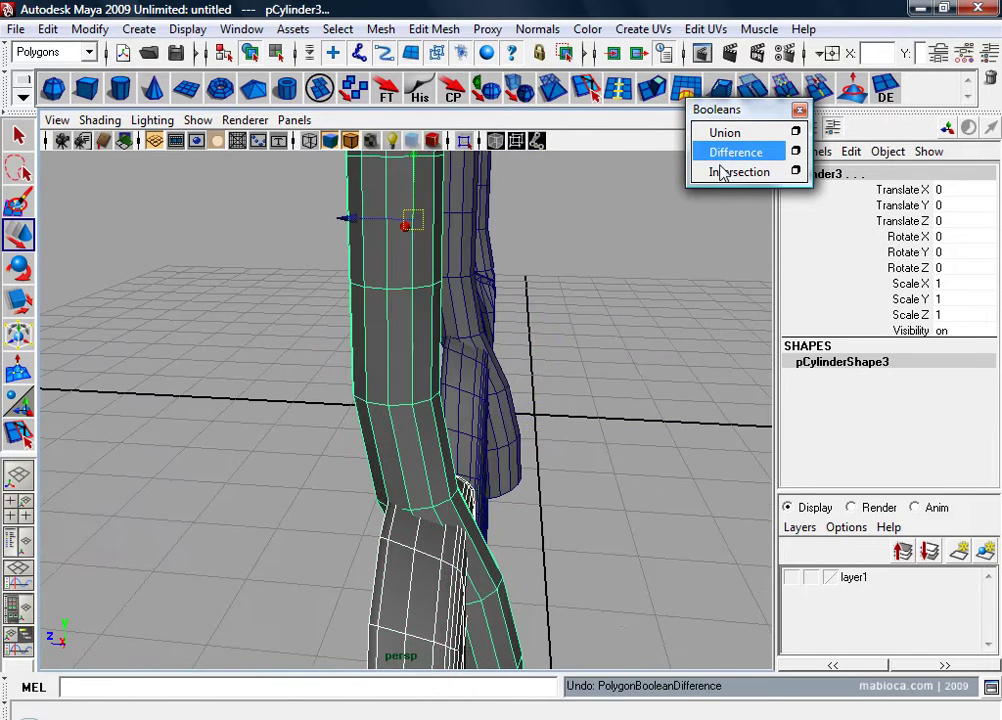
Step: Apply the final Boolean, creating polySurface2 with a narrow notch cut in the blade
left_click(718, 132)
left_click_drag(640, 300, 590, 344, "alt")
right_click_drag(590, 344, 456, 295, "alt")
mouse_move(456, 295)
left_mouse_down("alt")
mouse_move(521, 315)
mouse_move(217, 329)
mouse_move(286, 403)
left_mouse_up("alt")
right_click_drag(286, 403, 336, 300, "alt")
mouse_move(336, 300)
left_mouse_down("alt")
mouse_move(380, 349)
mouse_move(405, 414)
mouse_move(717, 359)
mouse_move(738, 380)
mouse_move(767, 343)
mouse_move(362, 362)
mouse_move(383, 340)
left_mouse_up("alt")
mouse_move(383, 340)
right_mouse_down("alt")
mouse_move(441, 398)
mouse_move(564, 352)
right_mouse_up("alt")
Step: Switch to Face mode and select two faces on one inside wall of the notch
mouse_move(564, 352)
left_mouse_down("alt")
mouse_move(450, 461)
mouse_move(420, 521)
mouse_move(463, 450)
left_mouse_up("alt")
right_click_drag(463, 450, 497, 378, "alt")
left_click_drag(497, 378, 716, 378, "alt")
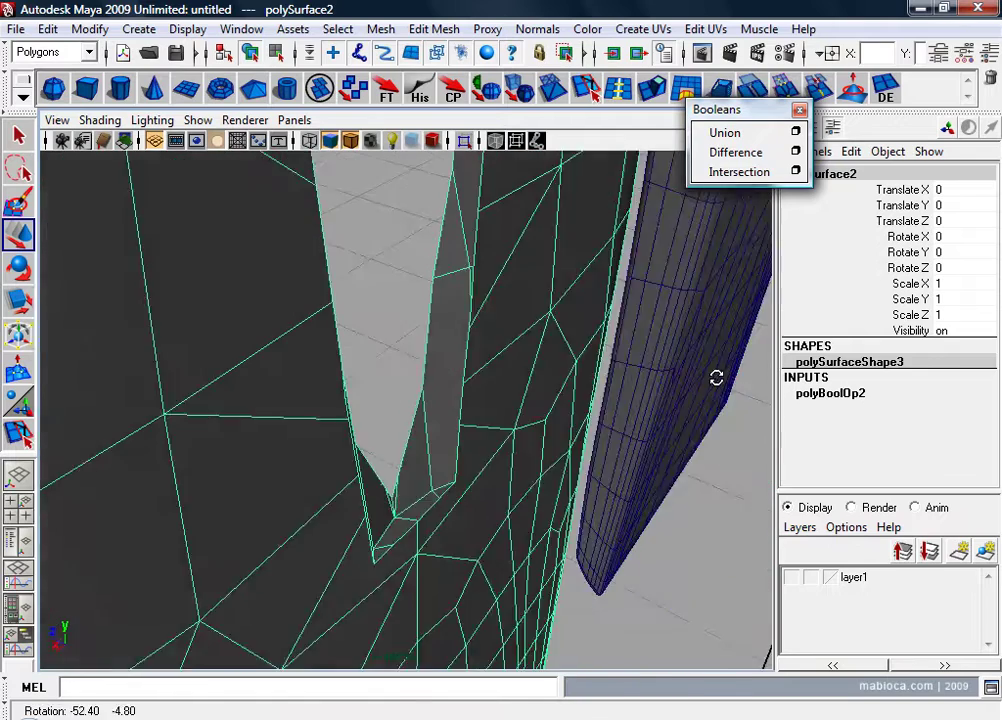
right_click_drag(444, 279, 438, 311)
mouse_move(438, 311)
left_mouse_down("alt")
mouse_move(409, 503)
mouse_move(347, 510)
mouse_move(448, 436)
left_mouse_up("alt")
left_click(459, 398)
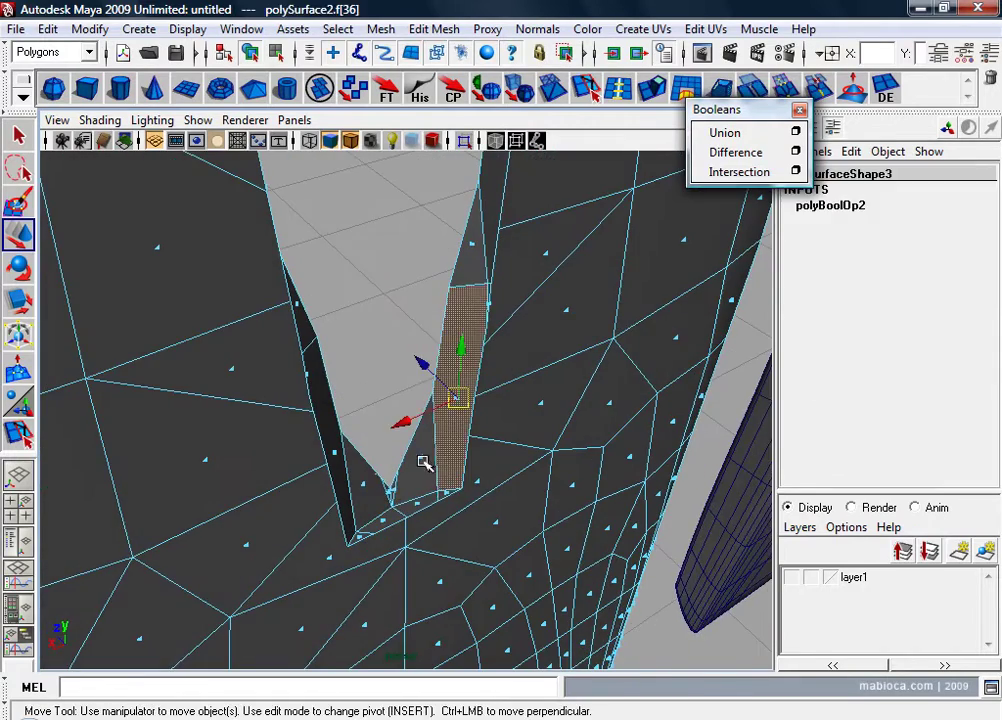
left_click(423, 461, "shift")
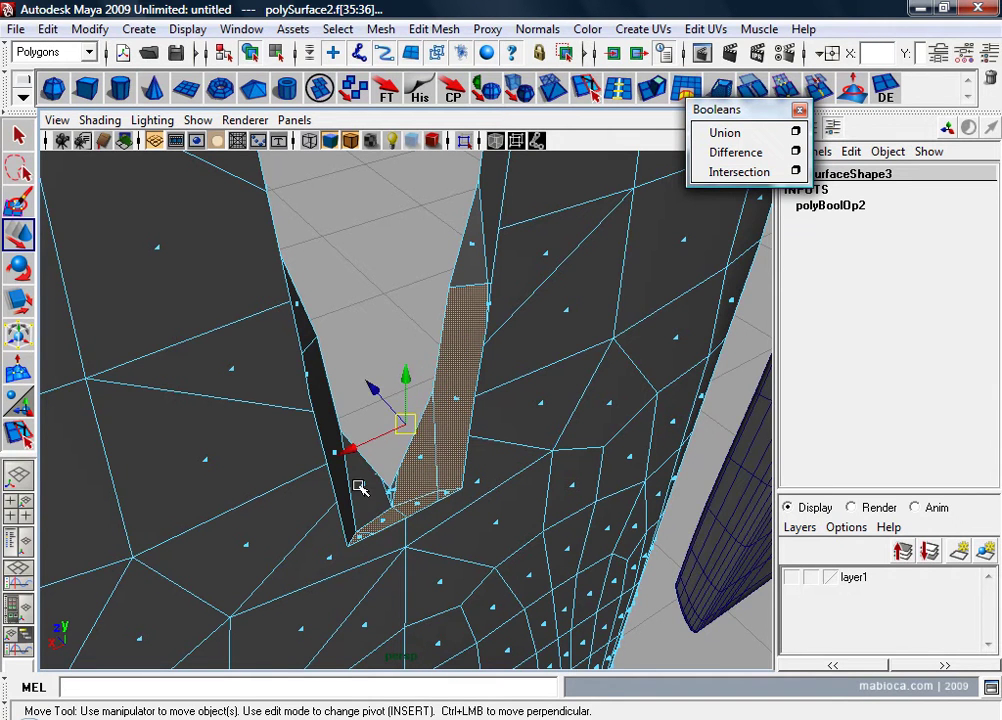
Step: Add the faces on the opposite notch wall, including the sliver faces, to the selection
left_click_drag(363, 487, 260, 478, "alt")
left_click(318, 428, "shift")
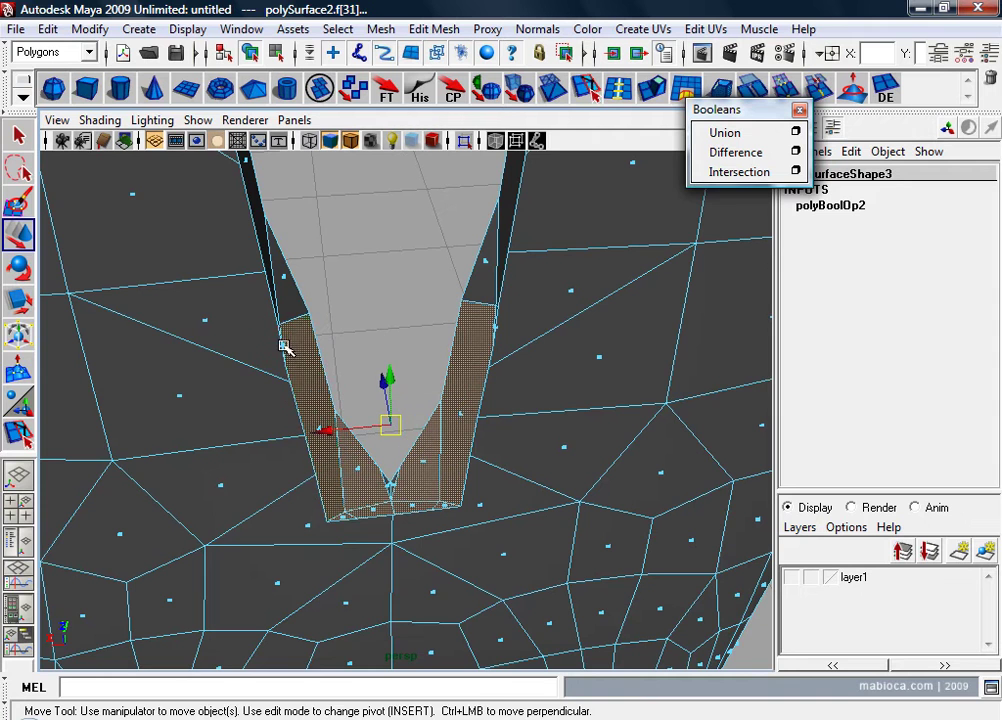
left_click(282, 346, "shift")
left_click_drag(282, 346, 231, 349, "alt")
mouse_move(231, 349)
right_mouse_down("alt")
mouse_move(248, 391)
mouse_move(282, 362)
right_mouse_up("alt")
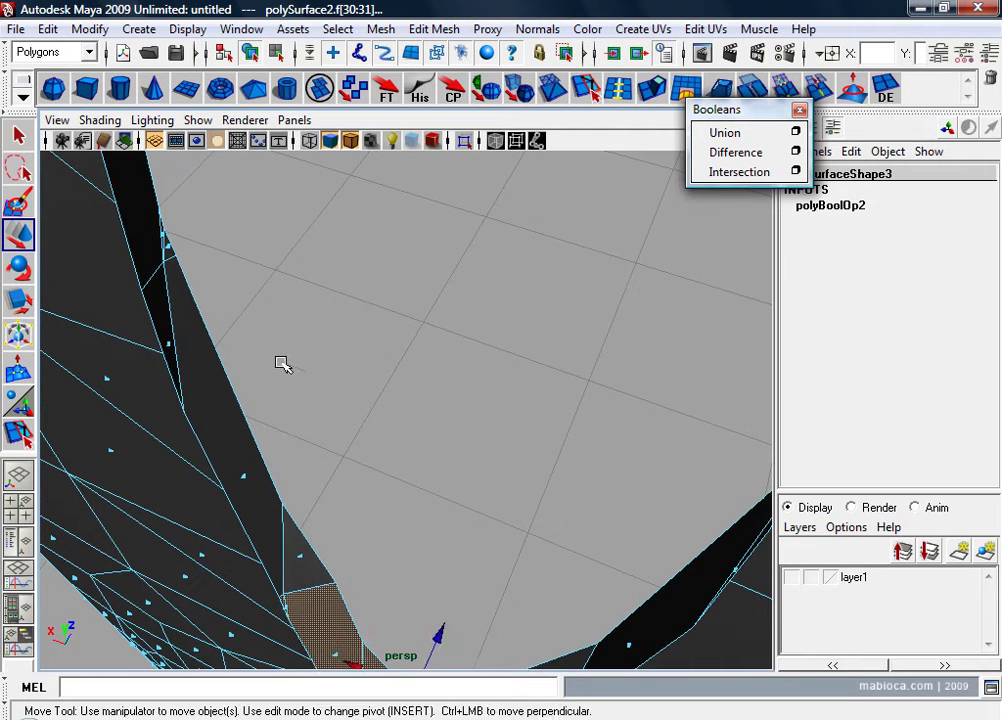
left_click(318, 538)
left_click(300, 558)
left_click(225, 436, "shift")
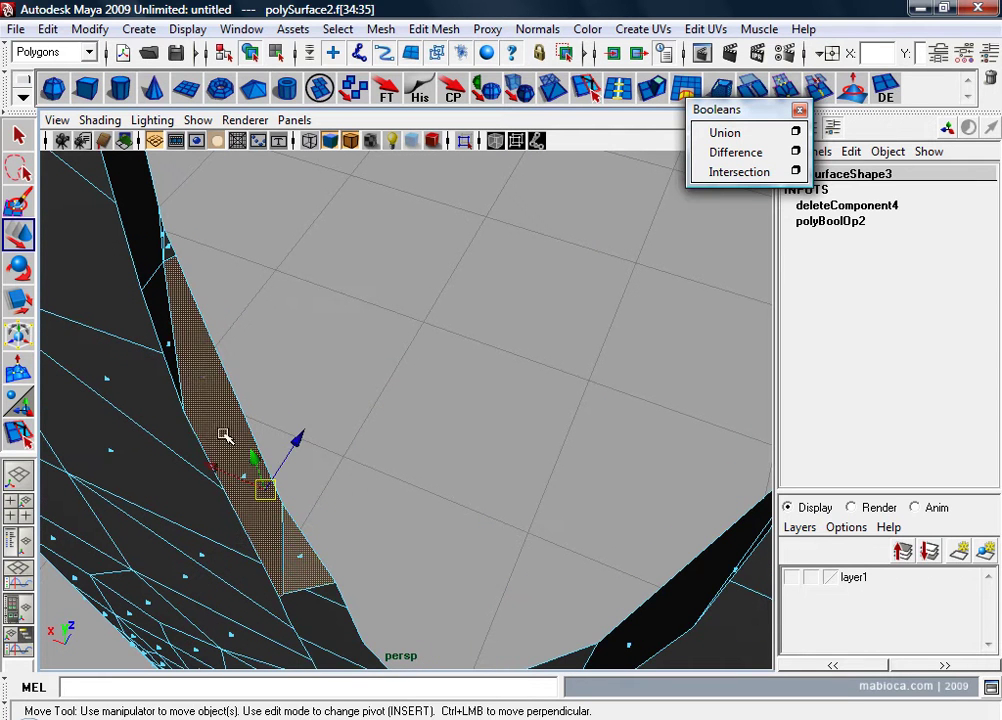
Step: Zoom back out from the notch and switch to the four-view layout
left_click_drag(171, 345, 179, 351, "alt")
right_click_drag(179, 351, 273, 497, "alt")
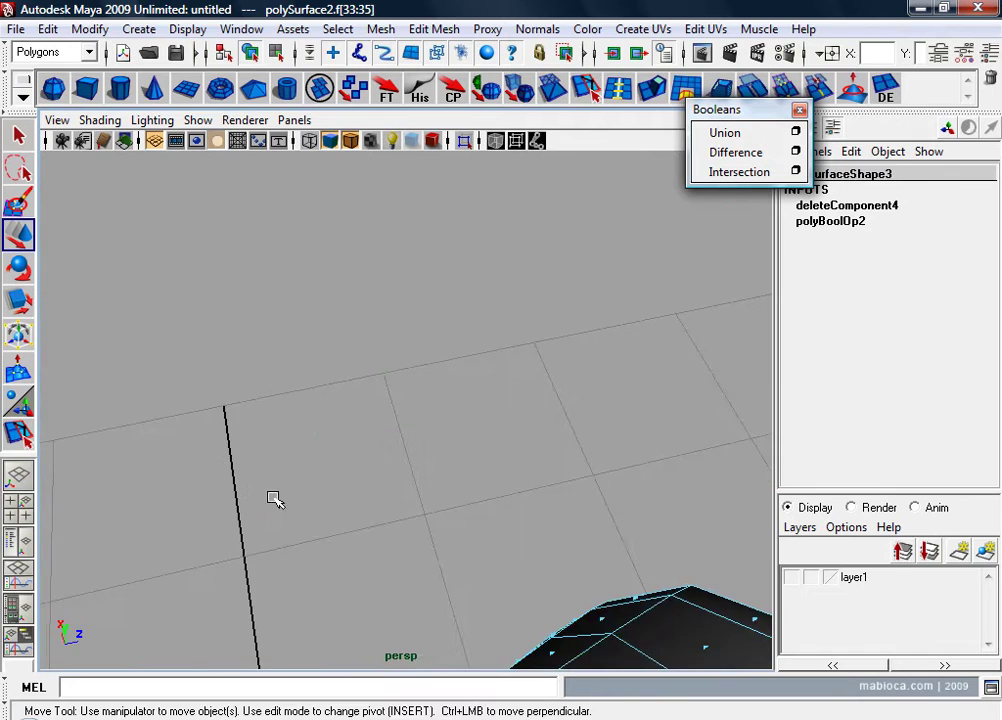
left_click_drag(273, 497, 113, 452, "alt")
left_click(113, 452)
key("space")
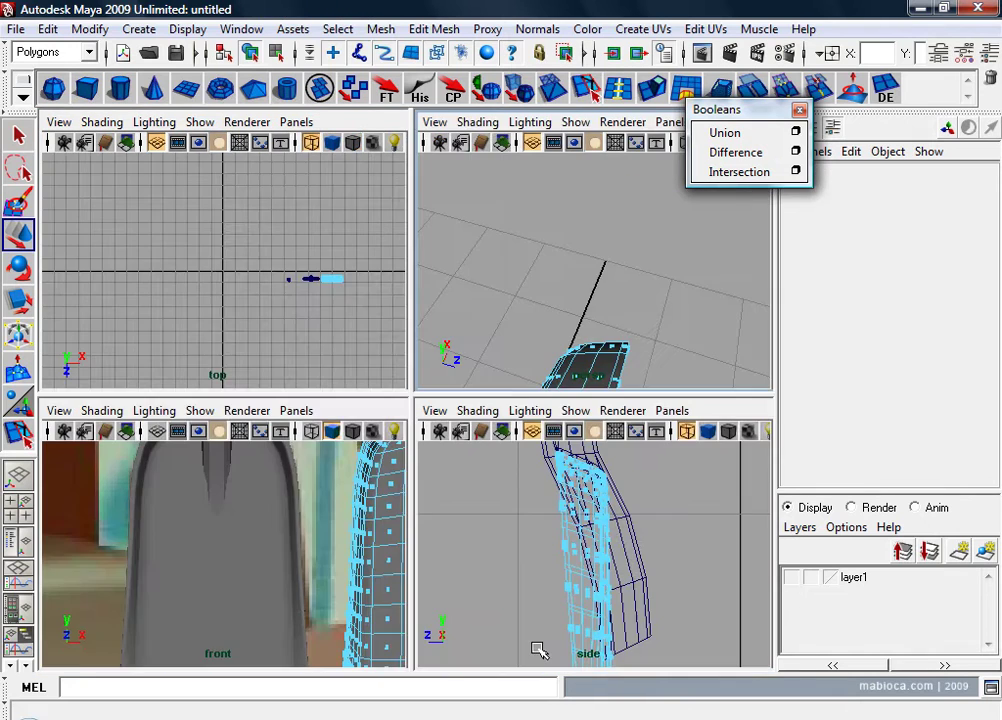
Step: Maximize the front view and zoom in on the blade's notch with wireframe-on-shaded display
key("space")
middle_click_drag(481, 470, 201, 465, "alt")
mouse_move(201, 465)
right_mouse_down("alt")
mouse_move(555, 599)
mouse_move(395, 408)
right_mouse_up("alt")
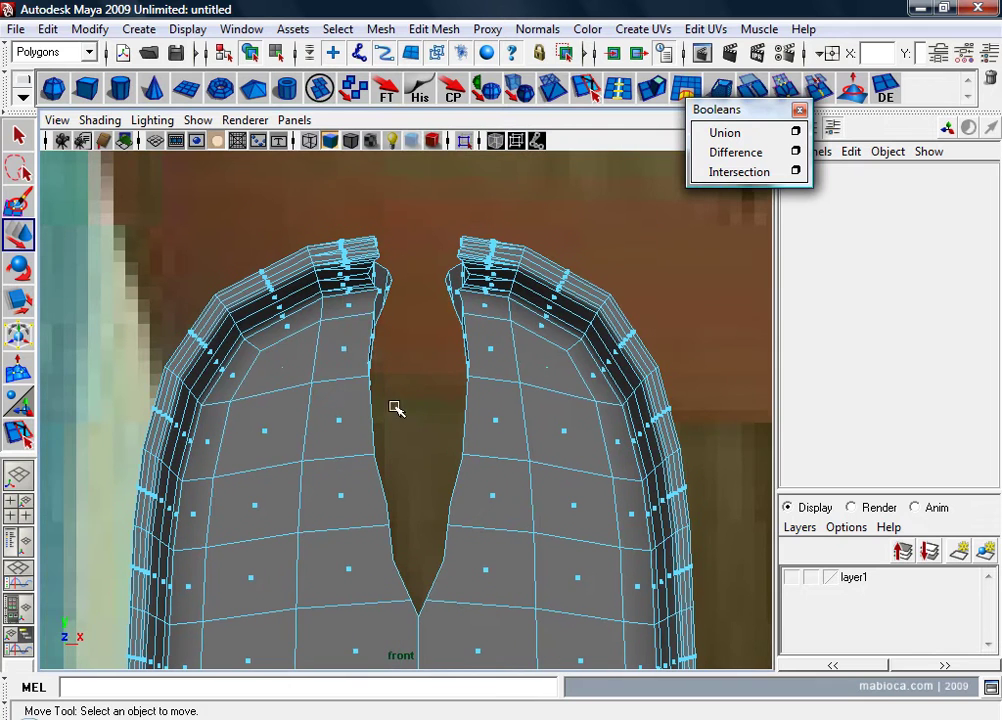
left_click_drag(472, 430, 479, 432)
left_click(474, 435)
key("4")
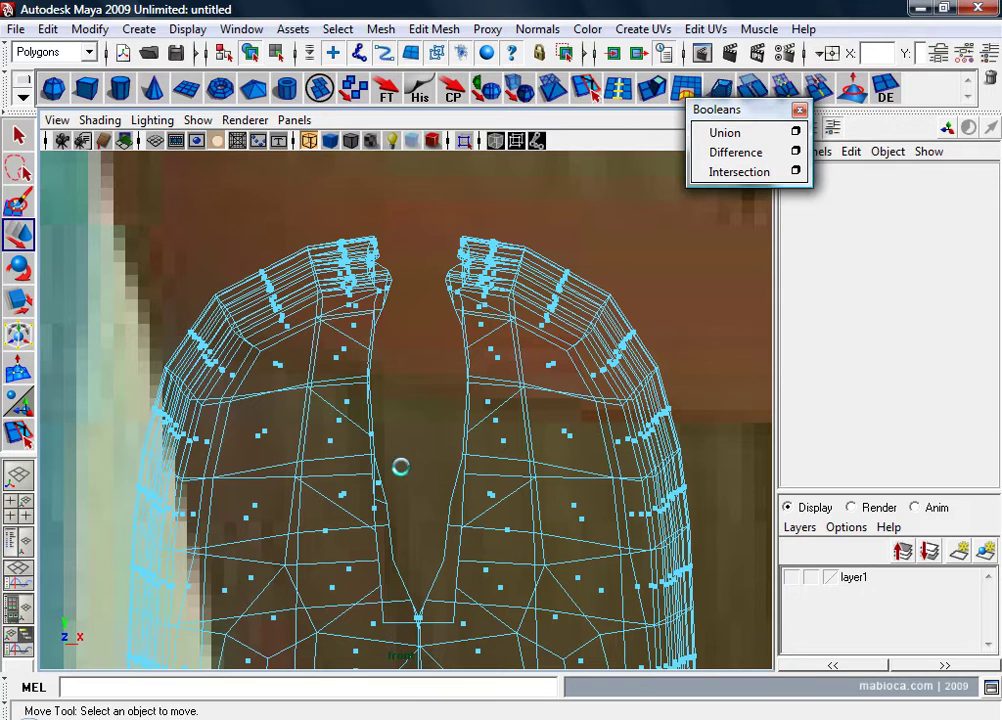
left_click(416, 453)
key("5")
right_click_drag(428, 404, 525, 375, "alt")
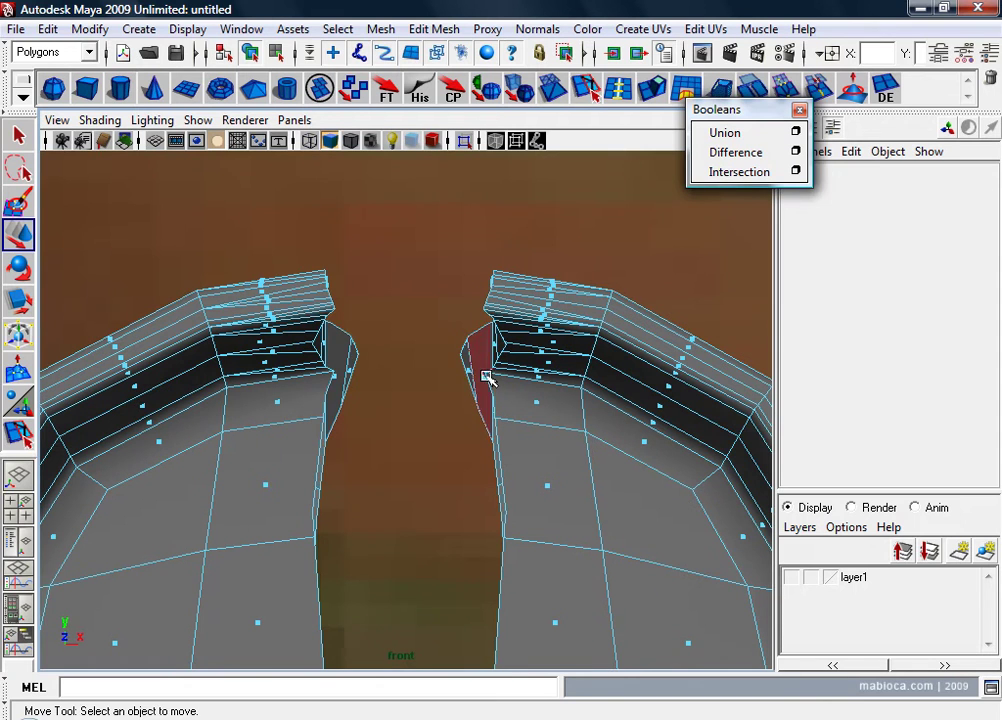
Step: Delete the faces at the left and right notch tips, then move to a perspective view
left_click(486, 376)
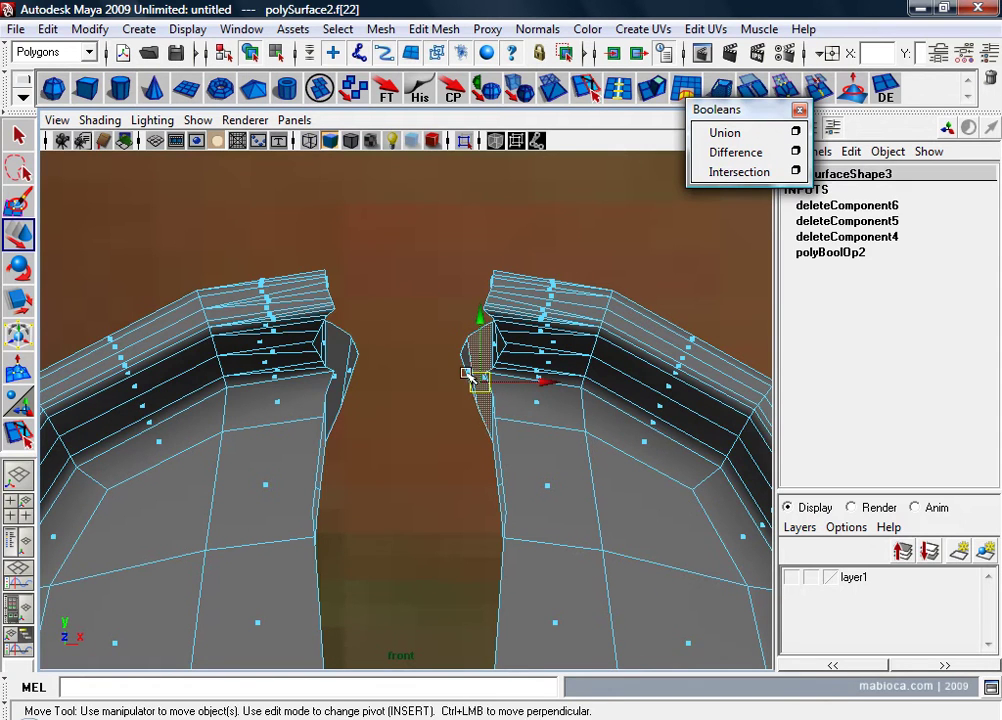
left_click(470, 368)
key("Delete")
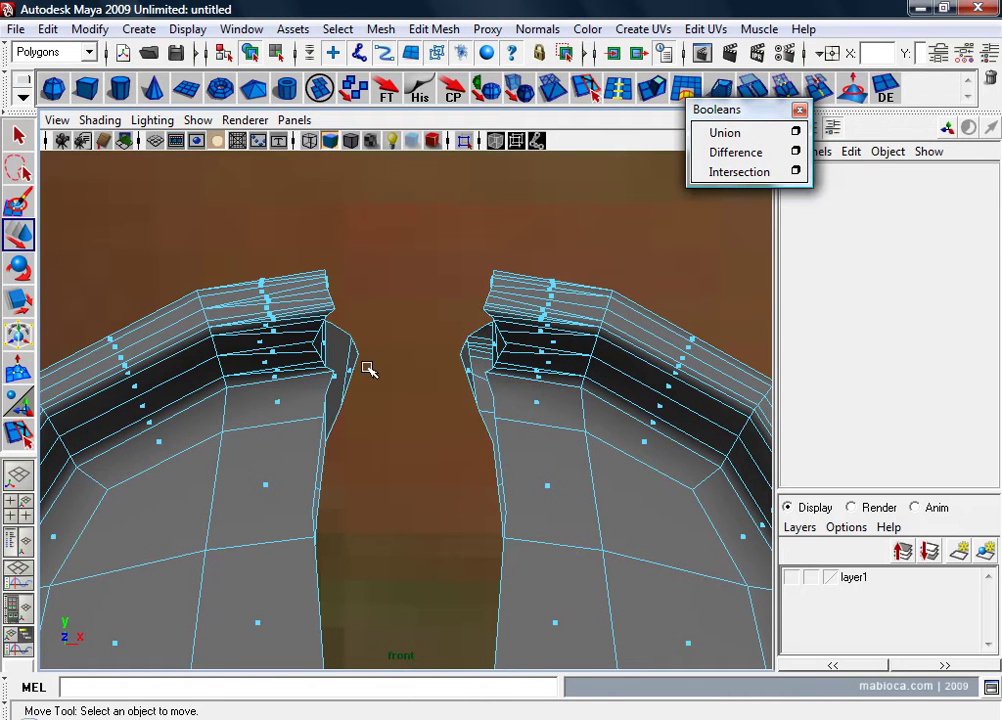
left_click(468, 372)
key("Delete")
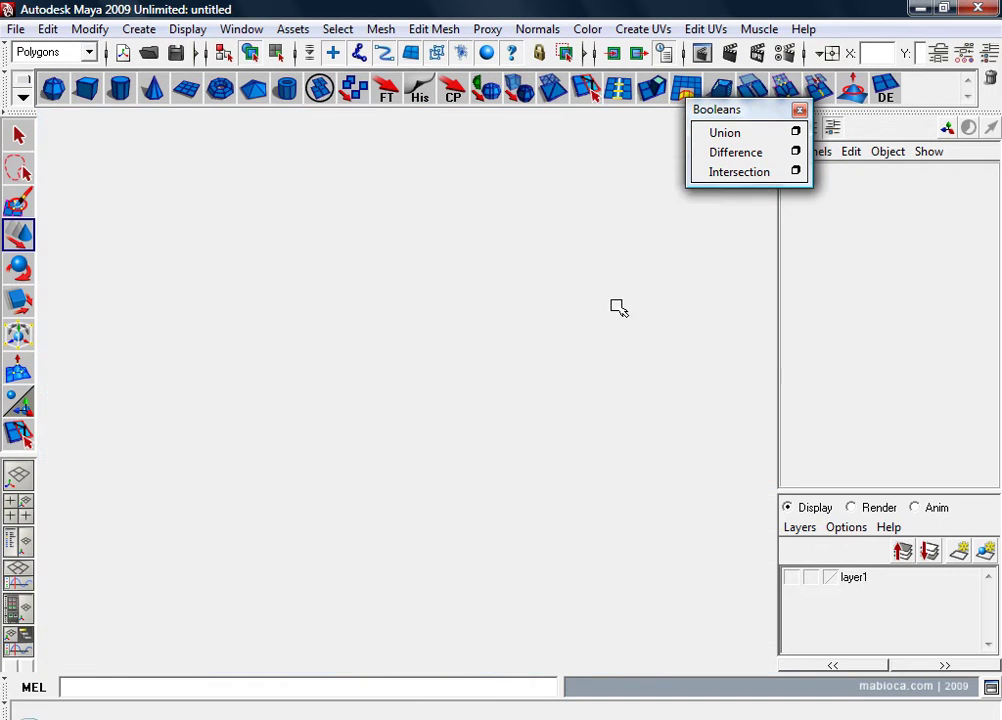
left_click_drag(617, 306, 514, 400, "alt")
Step: Delete the small face at the notch edge together with its large neighbouring face
right_click_drag(514, 400, 501, 327, "alt")
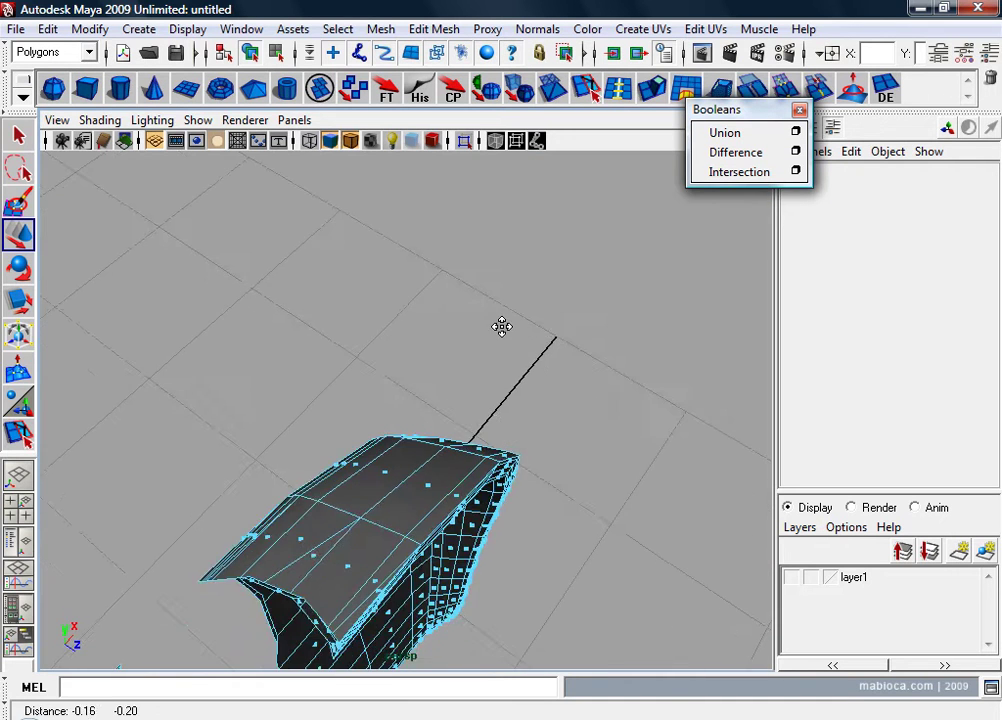
mouse_move(501, 327)
left_mouse_down("alt")
mouse_move(404, 362)
mouse_move(629, 398)
left_mouse_up("alt")
right_click_drag(629, 398, 604, 456, "alt")
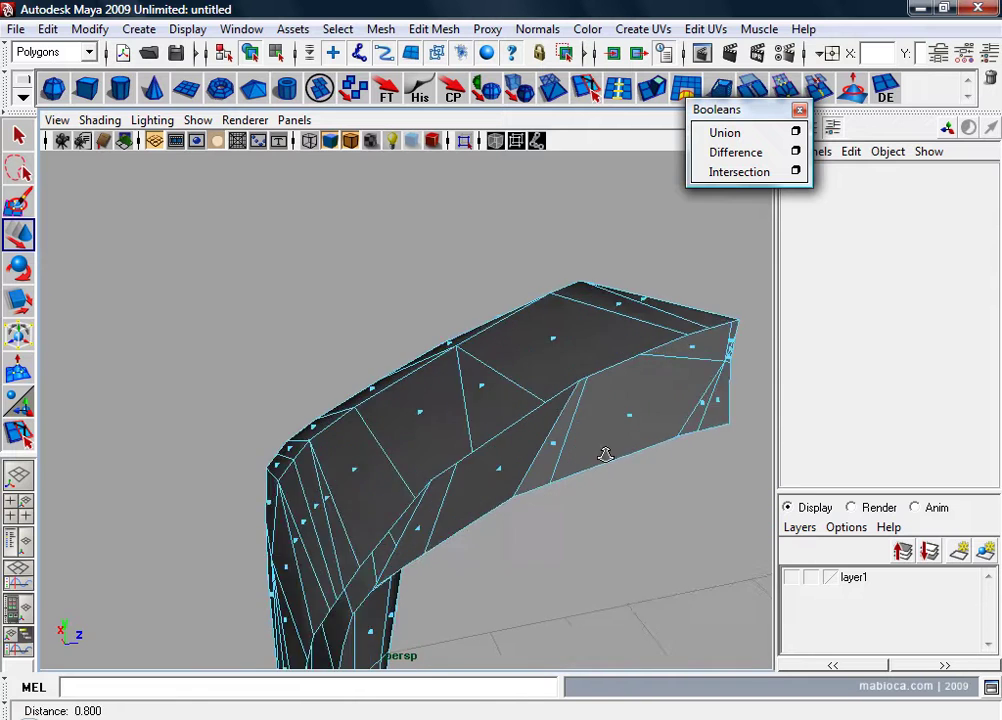
left_click_drag(604, 456, 572, 428, "alt")
left_click(566, 285)
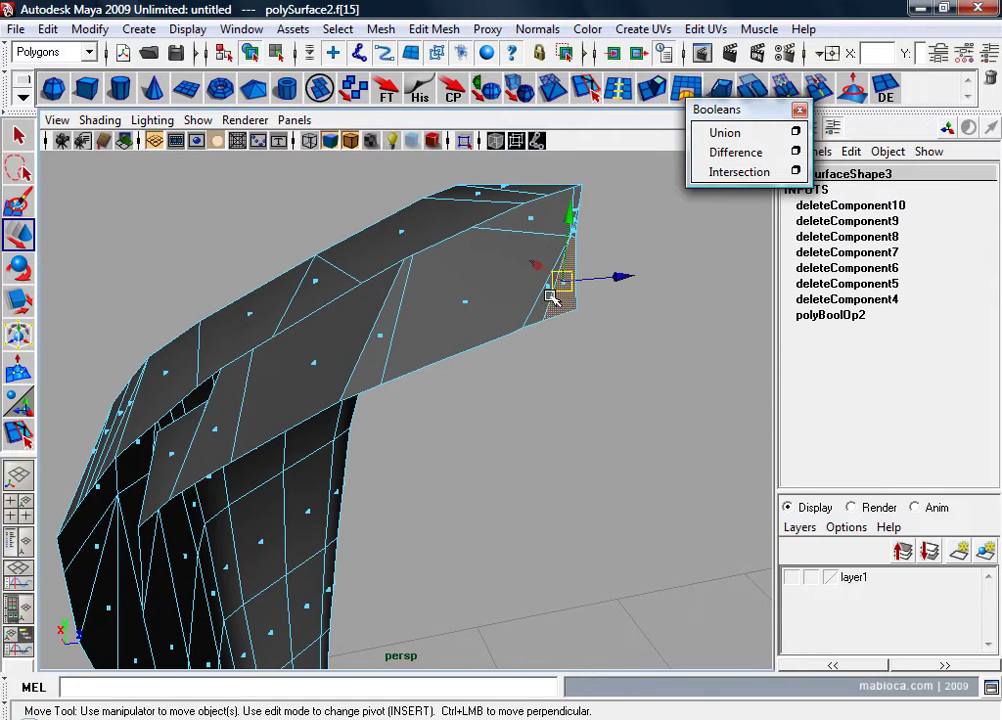
left_click_drag(559, 286, 551, 289)
left_click(466, 307, "shift")
key("q")
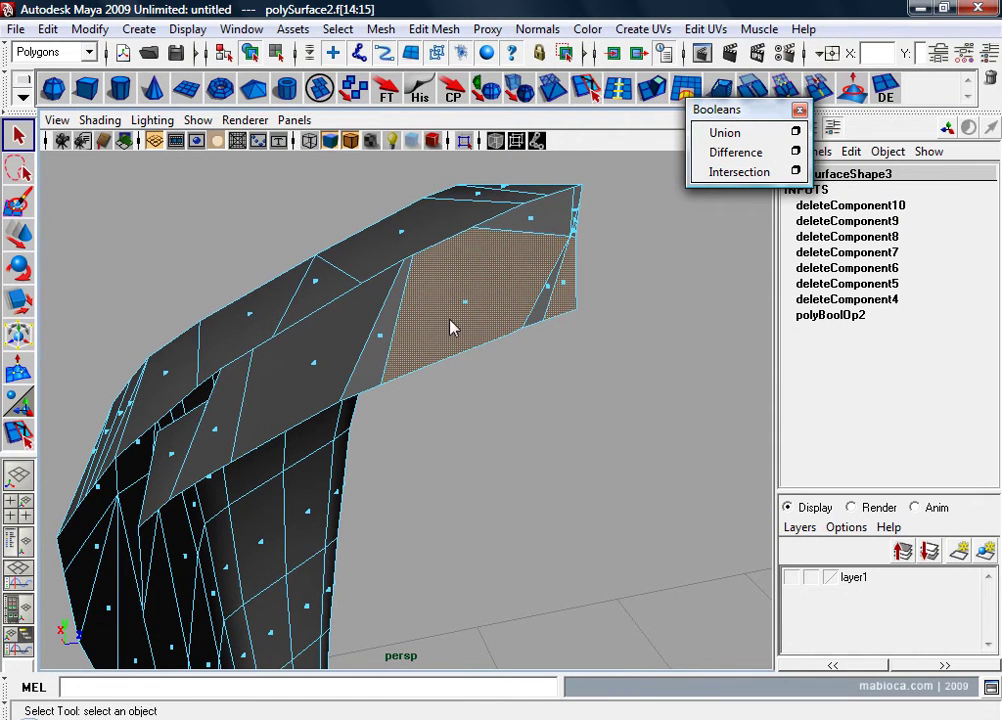
mouse_move(566, 283)
left_mouse_down("alt")
mouse_move(630, 296)
mouse_move(548, 353)
mouse_move(622, 353)
mouse_move(573, 398)
mouse_move(586, 349)
mouse_move(669, 322)
left_mouse_up("alt")
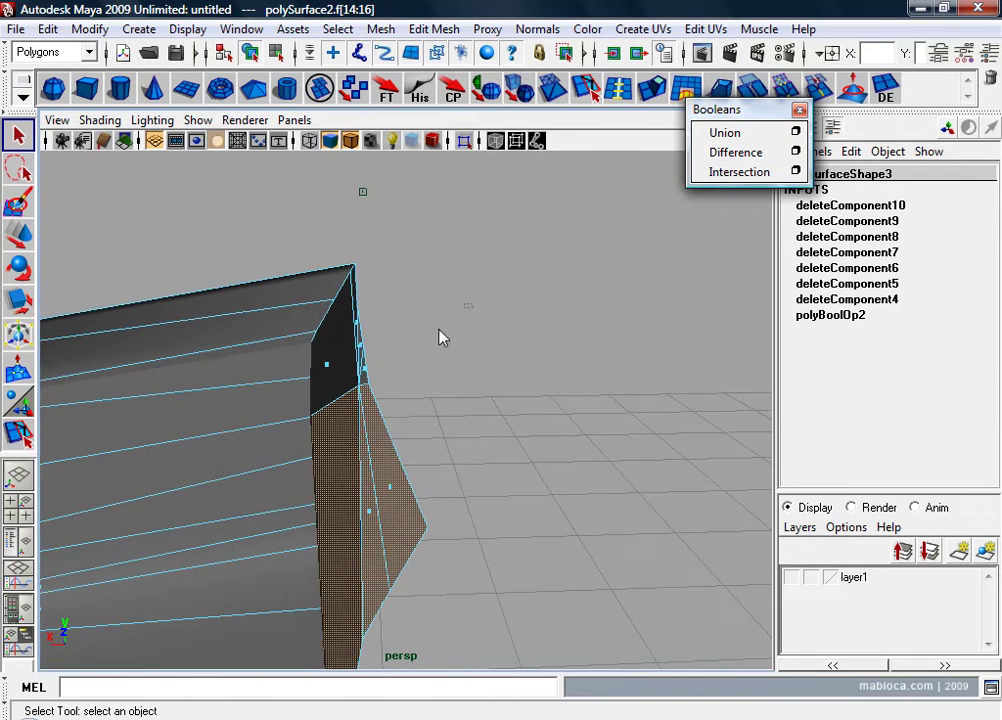
mouse_move(318, 390)
left_mouse_down("alt")
mouse_move(309, 441)
mouse_move(472, 351)
mouse_move(544, 340)
mouse_move(333, 390)
left_mouse_up("alt")
mouse_move(409, 398)
left_mouse_down("alt")
mouse_move(49, 398)
mouse_move(79, 415)
left_mouse_up("alt")
key("Delete")
Step: Delete three adjacent faces inside the notch to open the gap
mouse_move(63, 407)
right_mouse_down("alt")
mouse_move(192, 441)
mouse_move(335, 528)
right_mouse_up("alt")
left_click(454, 427)
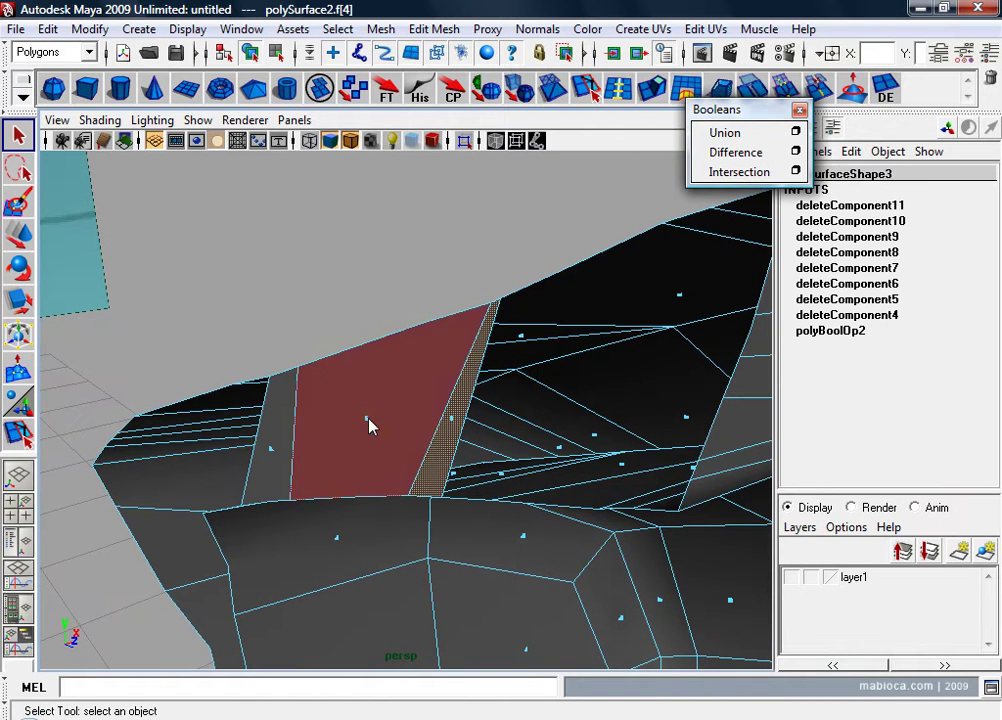
left_click(369, 425, "shift")
left_click(284, 460, "shift")
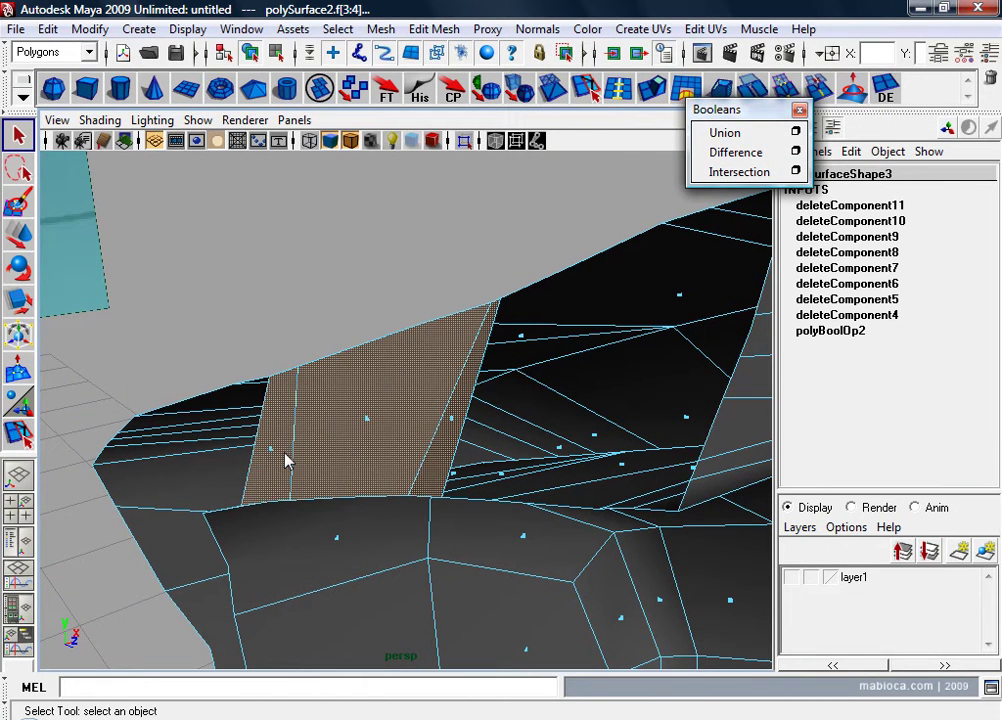
key("Delete")
mouse_move(284, 458)
left_mouse_down("alt")
mouse_move(253, 436)
mouse_move(250, 409)
mouse_move(444, 393)
left_mouse_up("alt")
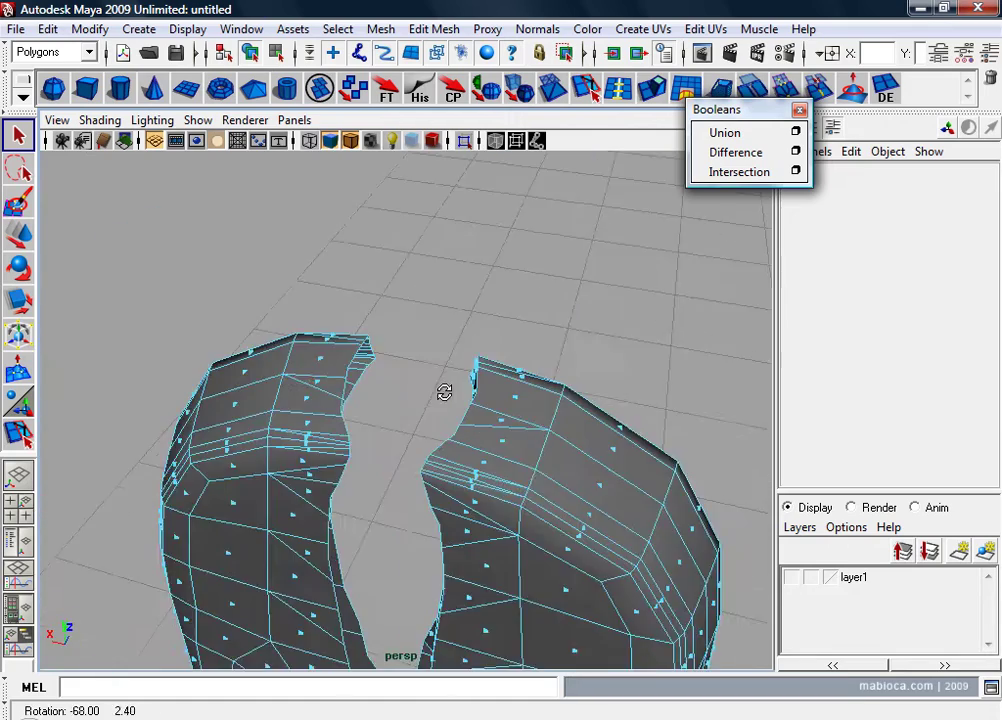
Step: Tumble into the notch and delete the thin sliver face at its tip
right_click_drag(444, 393, 575, 329, "alt")
mouse_move(575, 329)
left_mouse_down("alt")
mouse_move(416, 324)
mouse_move(356, 259)
mouse_move(350, 300)
mouse_move(420, 342)
left_mouse_up("alt")
right_click_drag(420, 342, 380, 289, "alt")
mouse_move(380, 289)
left_mouse_down("alt")
mouse_move(463, 318)
mouse_move(580, 330)
left_mouse_up("alt")
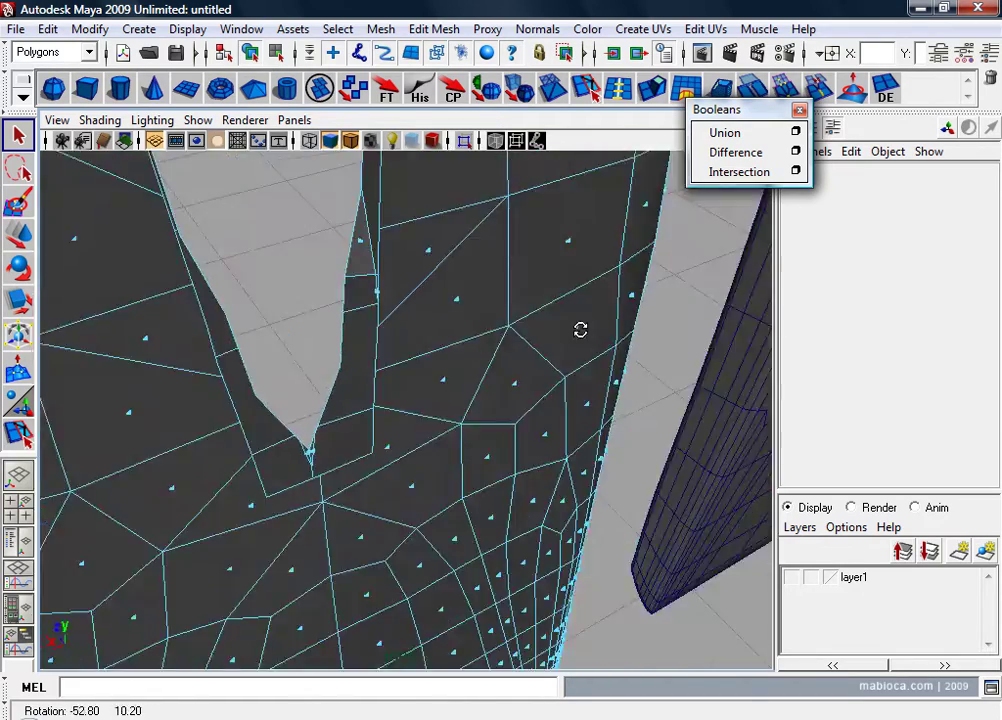
mouse_move(580, 330)
right_mouse_down("alt")
mouse_move(385, 342)
mouse_move(432, 306)
mouse_move(302, 315)
right_mouse_up("alt")
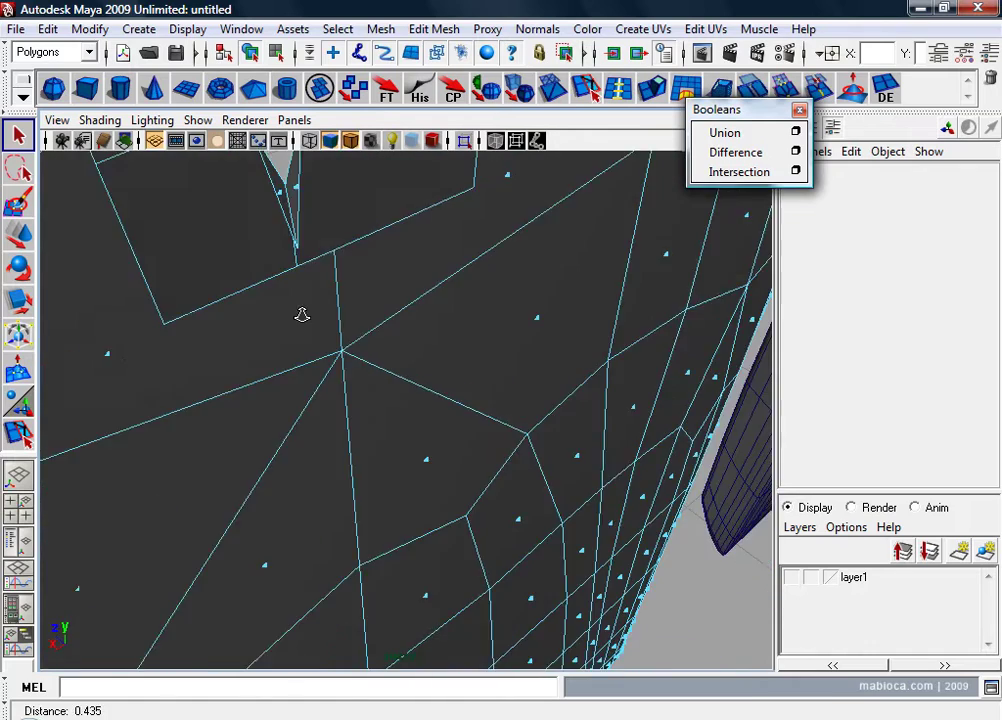
mouse_move(302, 315)
left_mouse_down("alt")
mouse_move(327, 374)
mouse_move(387, 394)
mouse_move(305, 362)
left_mouse_up("alt")
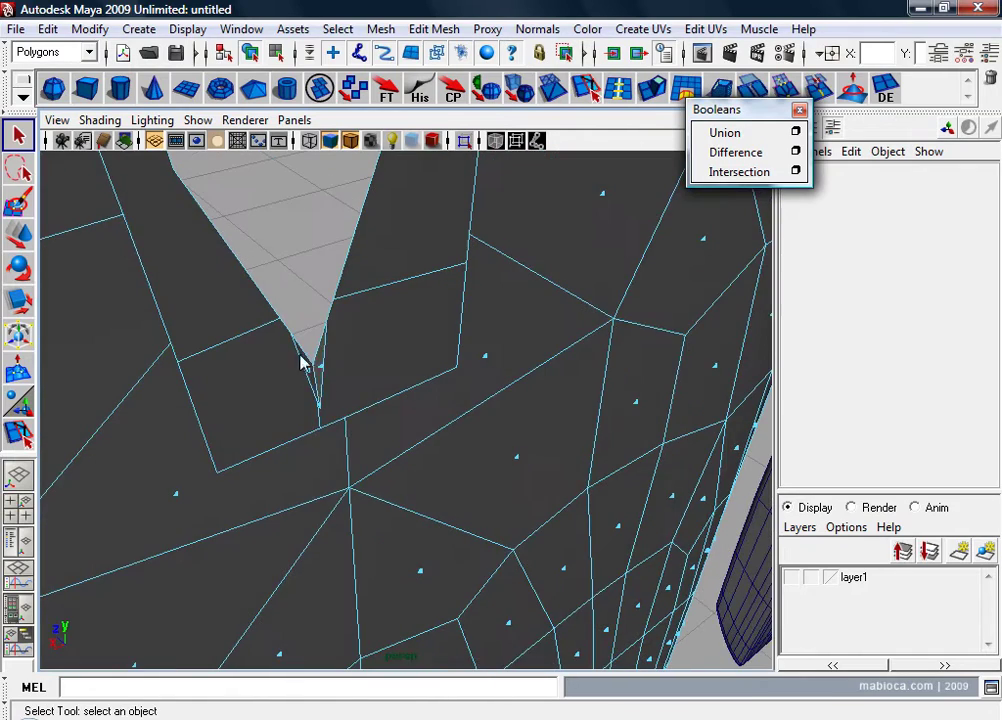
left_click(313, 373)
left_click(330, 388)
mouse_move(398, 365)
left_mouse_down("alt")
mouse_move(291, 394)
mouse_move(290, 451)
mouse_move(341, 451)
mouse_move(347, 478)
left_mouse_up("alt")
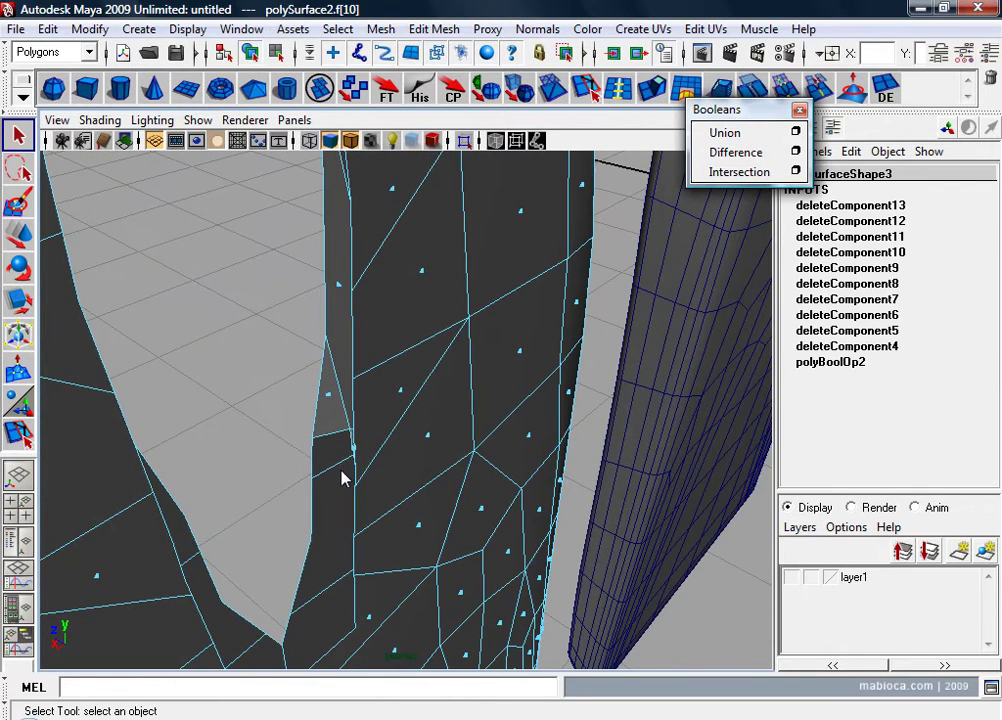
key("4")
key("Delete")
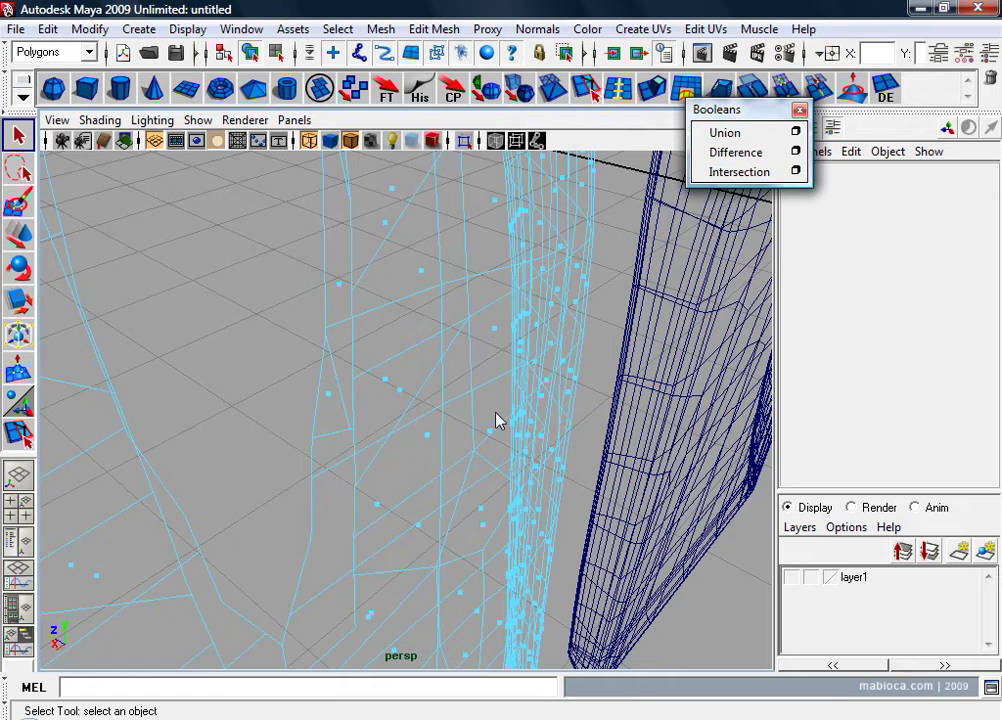
key("5")
Step: Delete two more sliver faces on the notch wall
left_click(332, 402)
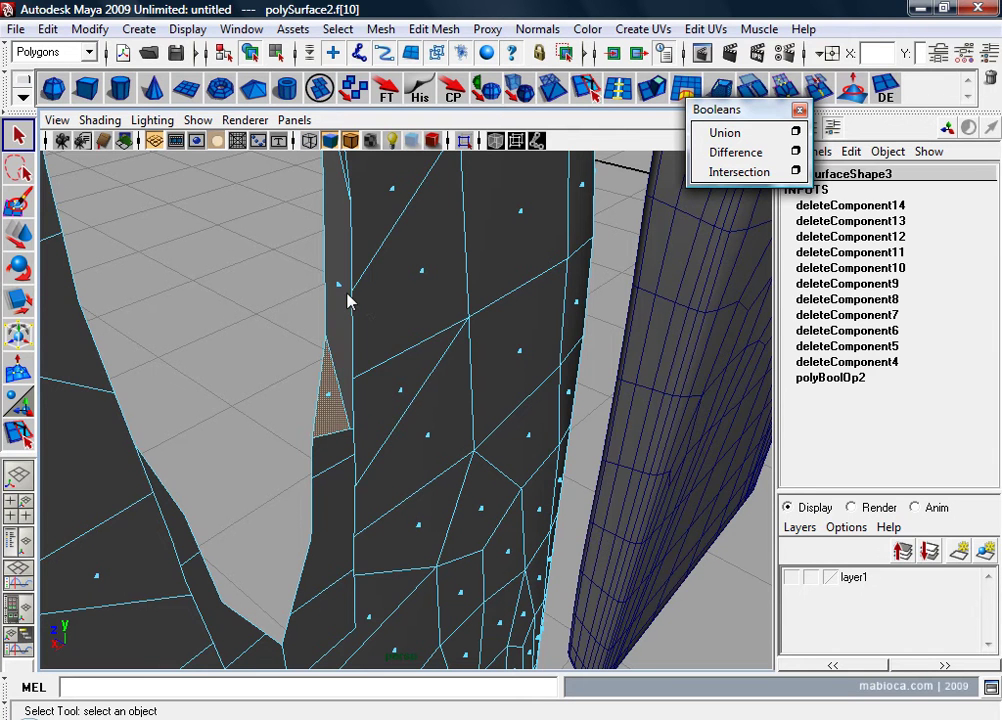
left_click(338, 292, "shift")
key("Delete")
Step: Move the view to the bend and select the thin notch-wall face plus its large neighbour
right_click_drag(338, 293, 409, 338, "alt")
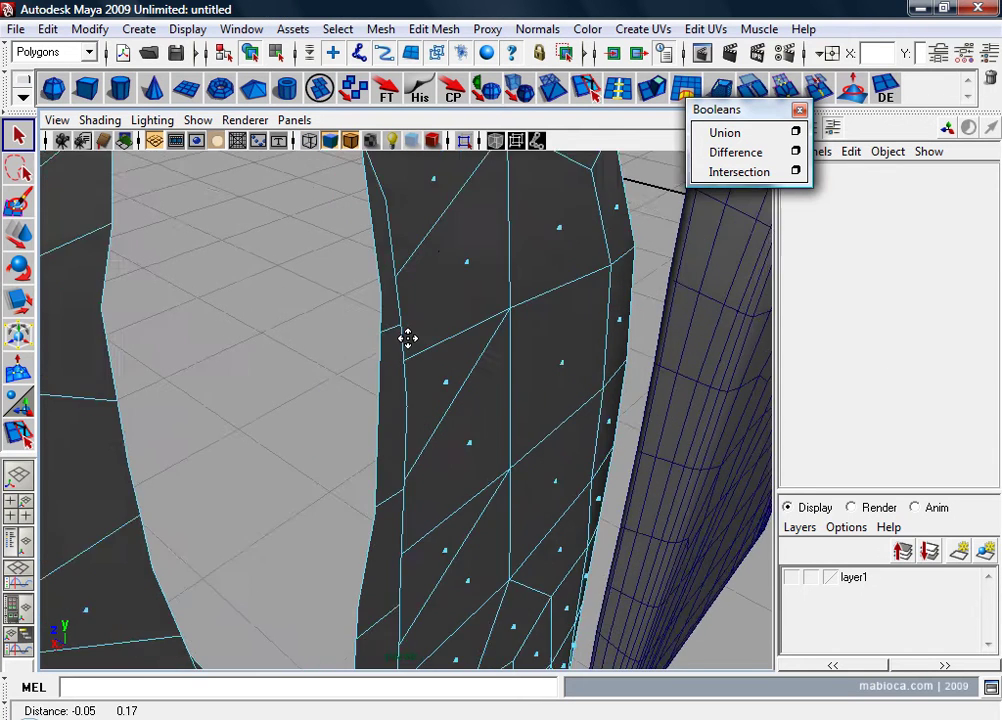
mouse_move(409, 338)
left_mouse_down("alt")
mouse_move(424, 392)
mouse_move(485, 407)
left_mouse_up("alt")
middle_click_drag(485, 407, 553, 353, "alt")
left_click_drag(553, 353, 530, 358, "alt")
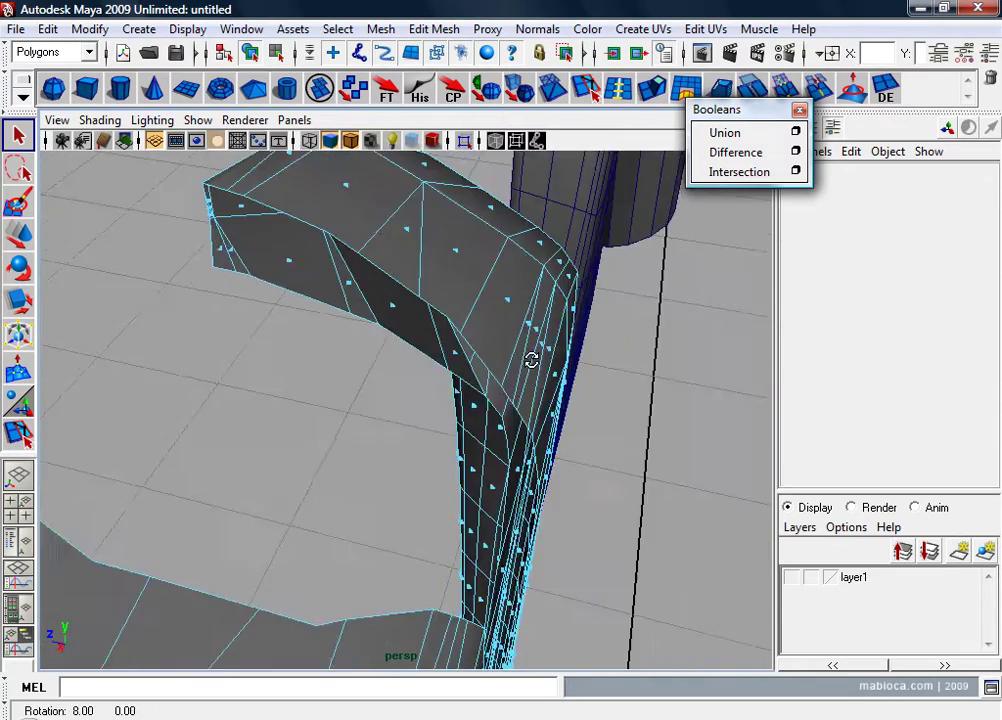
middle_click_drag(530, 358, 465, 347, "alt")
left_click_drag(465, 347, 516, 355, "alt")
left_click_drag(604, 362, 546, 353, "alt")
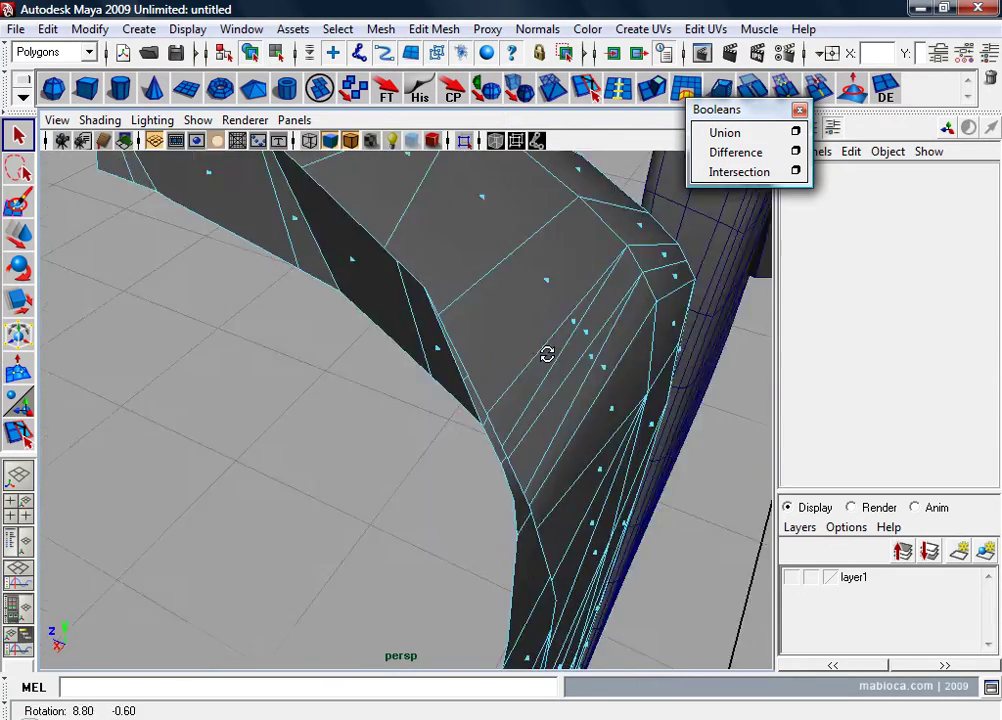
right_click_drag(546, 353, 474, 335, "alt")
mouse_move(474, 335)
left_mouse_down("alt")
mouse_move(532, 407)
mouse_move(487, 305)
left_mouse_up("alt")
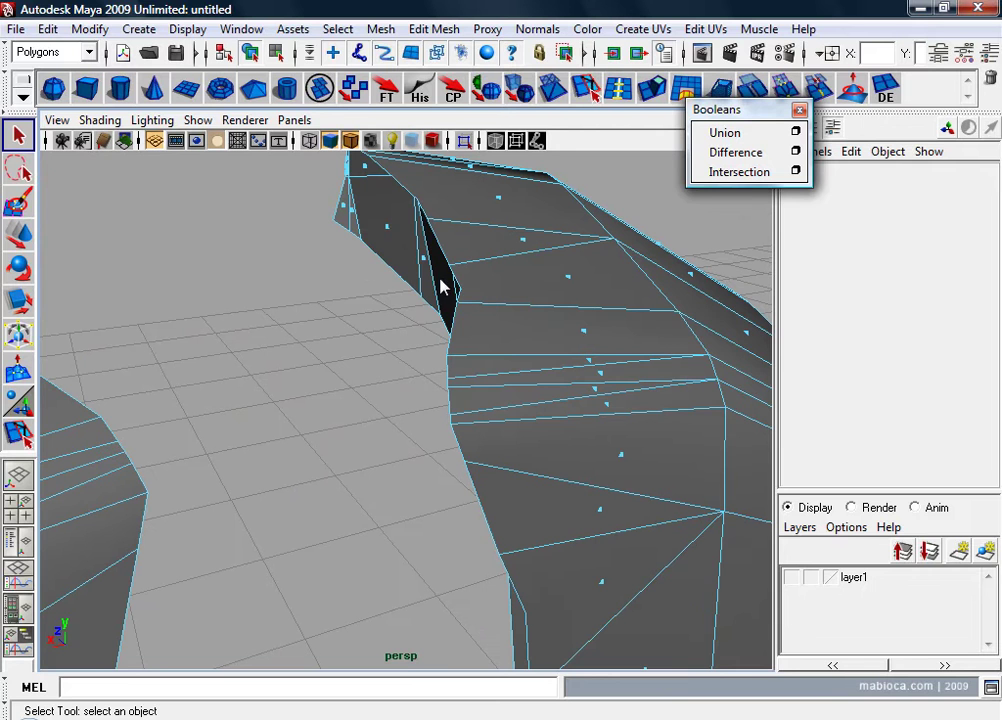
left_click(445, 290)
left_click(395, 238, "shift")
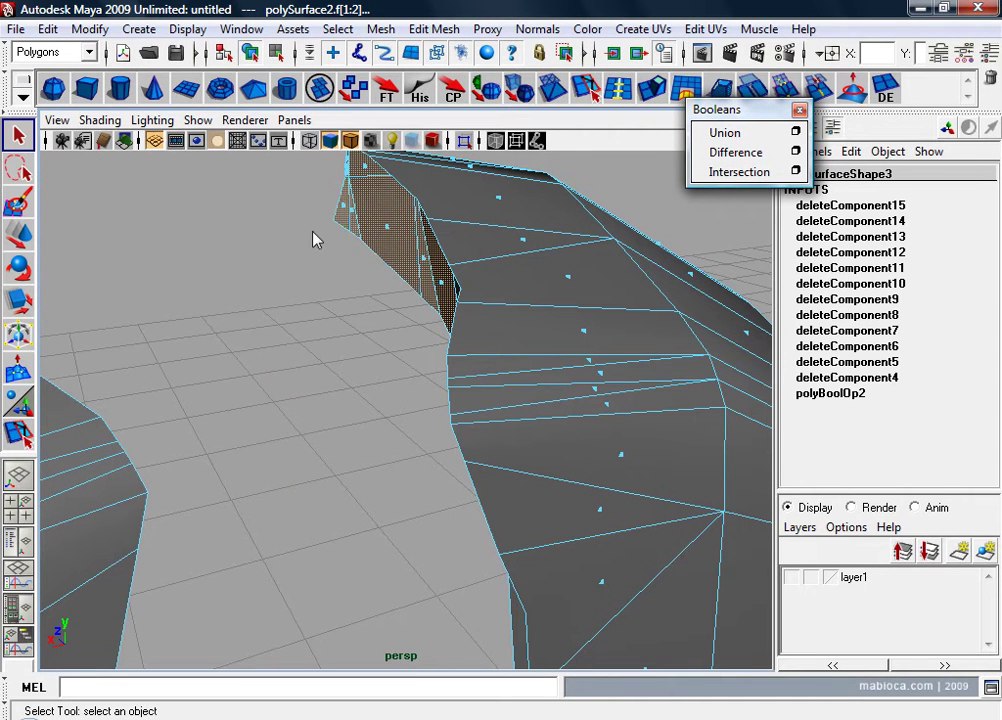
Step: Clear the face selection and orbit to a new angle on the mesh
mouse_move(313, 238)
left_mouse_down("alt")
mouse_move(519, 282)
mouse_move(369, 340)
mouse_move(501, 327)
left_mouse_up("alt")
right_click_drag(501, 327, 532, 313, "alt")
left_click(531, 315)
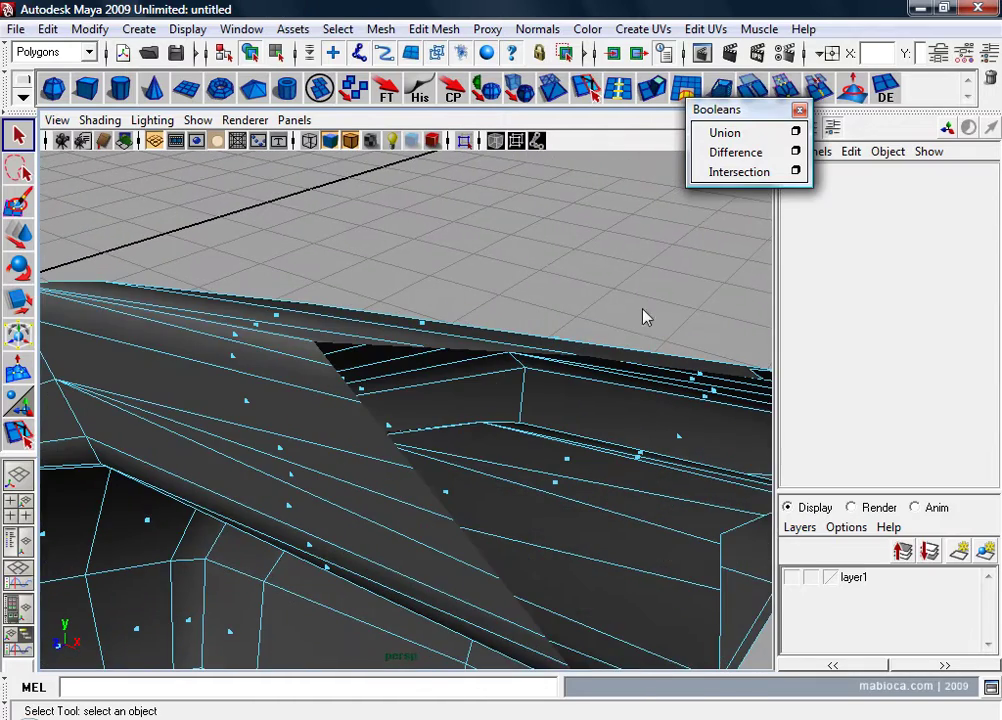
right_click_drag(643, 318, 593, 358, "alt")
mouse_move(593, 358)
left_mouse_down("alt")
mouse_move(577, 380)
mouse_move(532, 297)
mouse_move(510, 371)
mouse_move(445, 306)
left_mouse_up("alt")
mouse_move(445, 306)
middle_mouse_down("alt")
mouse_move(423, 257)
mouse_move(421, 208)
middle_mouse_up("alt")
Step: Undo the last change and select a thin face along the notch edge
mouse_move(421, 208)
left_mouse_down()
mouse_move(358, 320)
mouse_move(344, 416)
left_mouse_up()
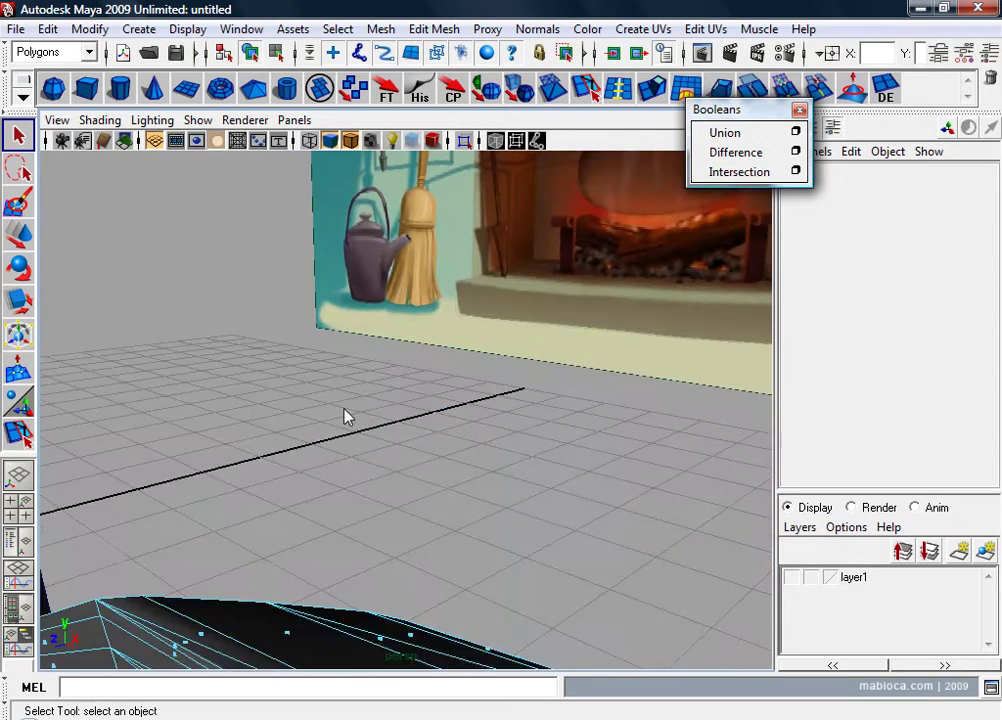
key("ctrl+z")
left_click(566, 486)
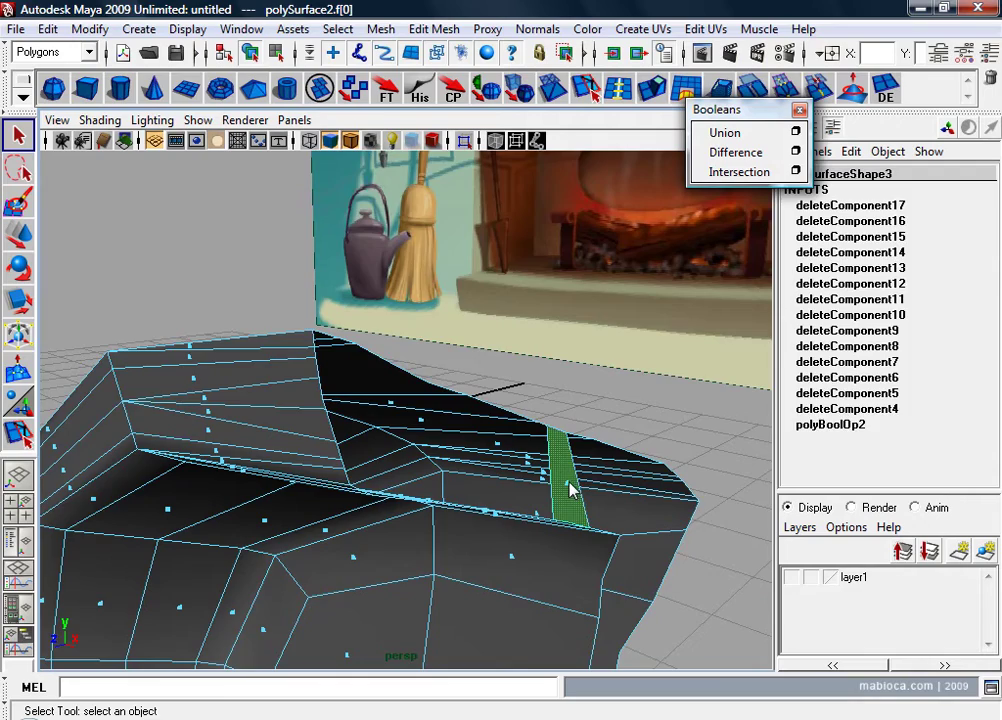
left_click_drag(570, 487, 510, 573, "alt")
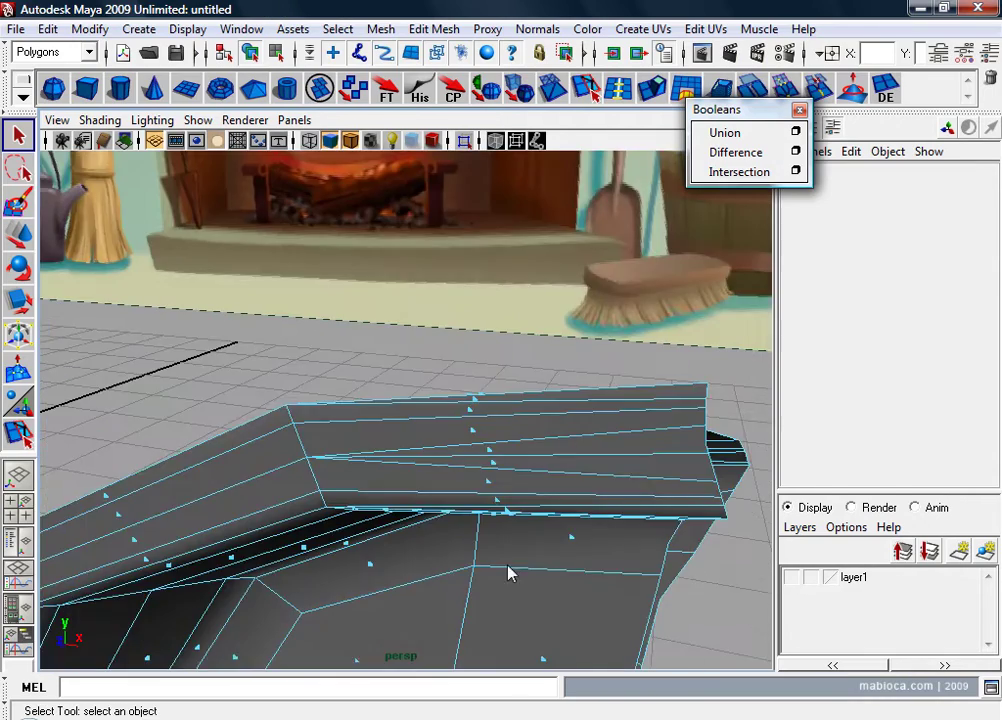
Step: Inspect an edge near the notch in edge mode, then return to object selection
key("F8")
mouse_move(637, 508)
left_mouse_down("alt")
mouse_move(571, 405)
mouse_move(485, 358)
mouse_move(432, 347)
mouse_move(555, 398)
mouse_move(430, 345)
left_mouse_up("alt")
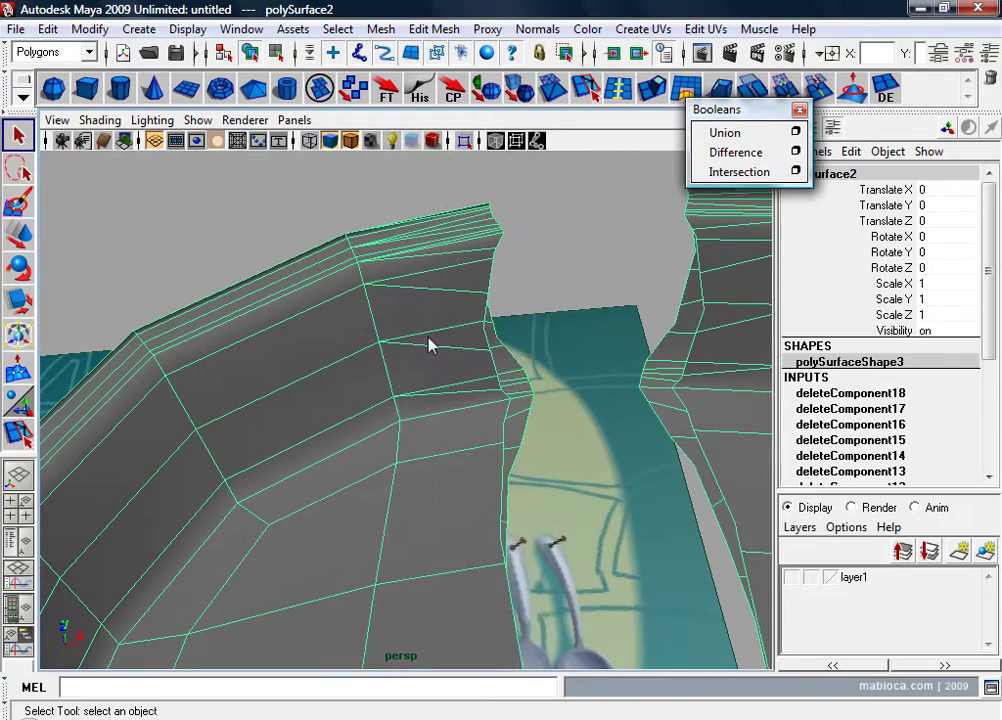
right_click_drag(430, 345, 427, 288)
left_click(494, 396)
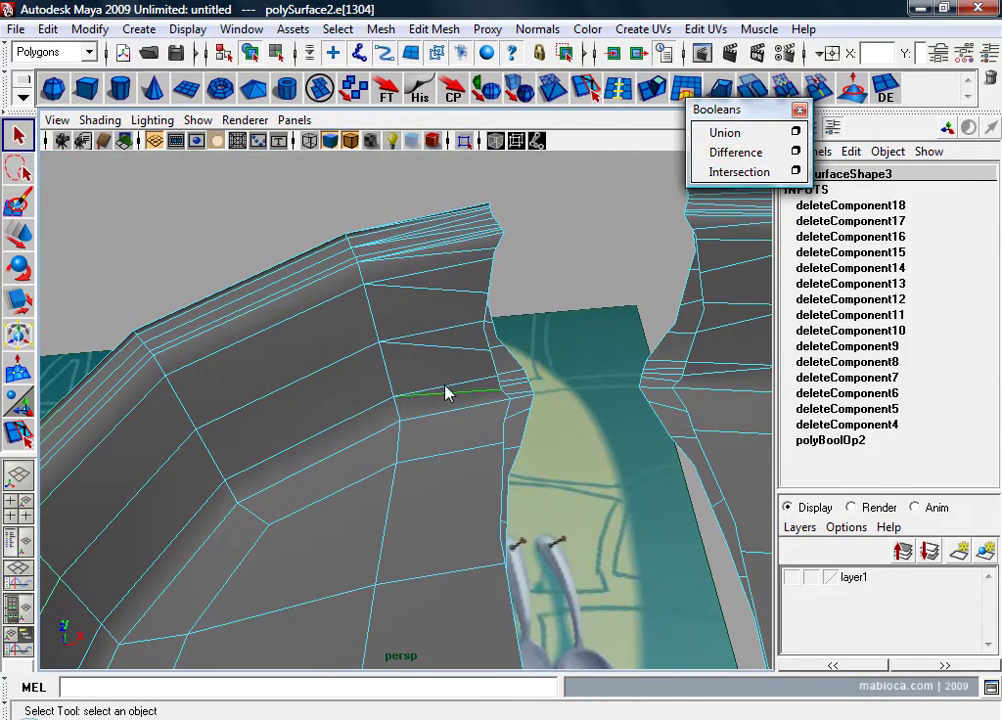
mouse_move(446, 393)
left_mouse_down("alt")
mouse_move(434, 362)
mouse_move(420, 376)
mouse_move(441, 407)
mouse_move(512, 400)
mouse_move(462, 376)
left_mouse_up("alt")
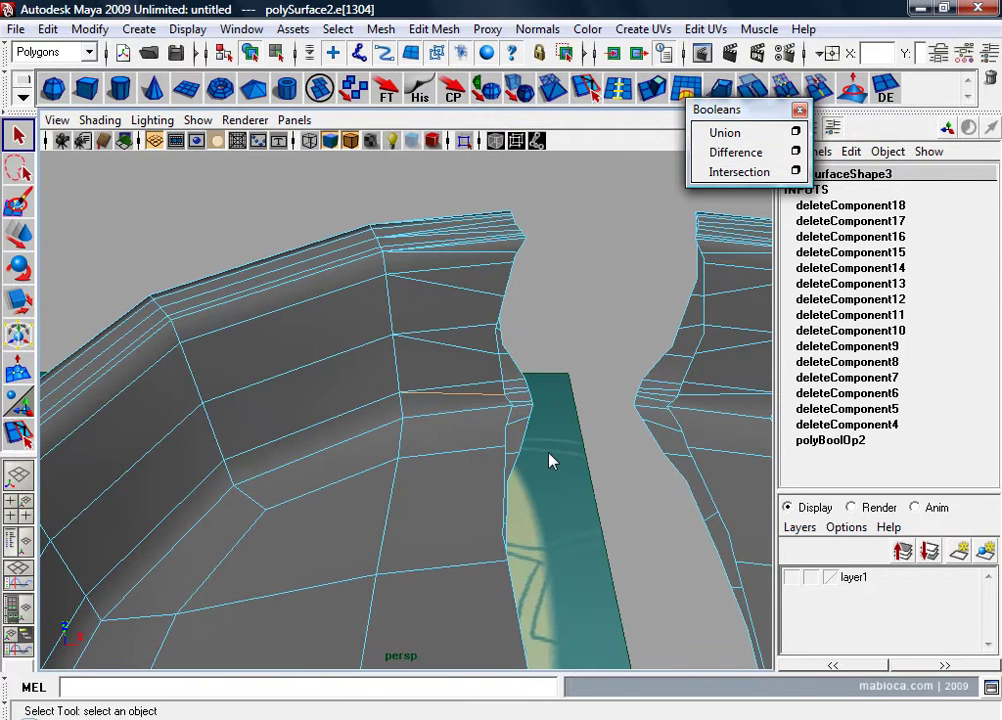
right_click_drag(372, 462, 387, 527)
left_click_drag(387, 527, 213, 452, "alt")
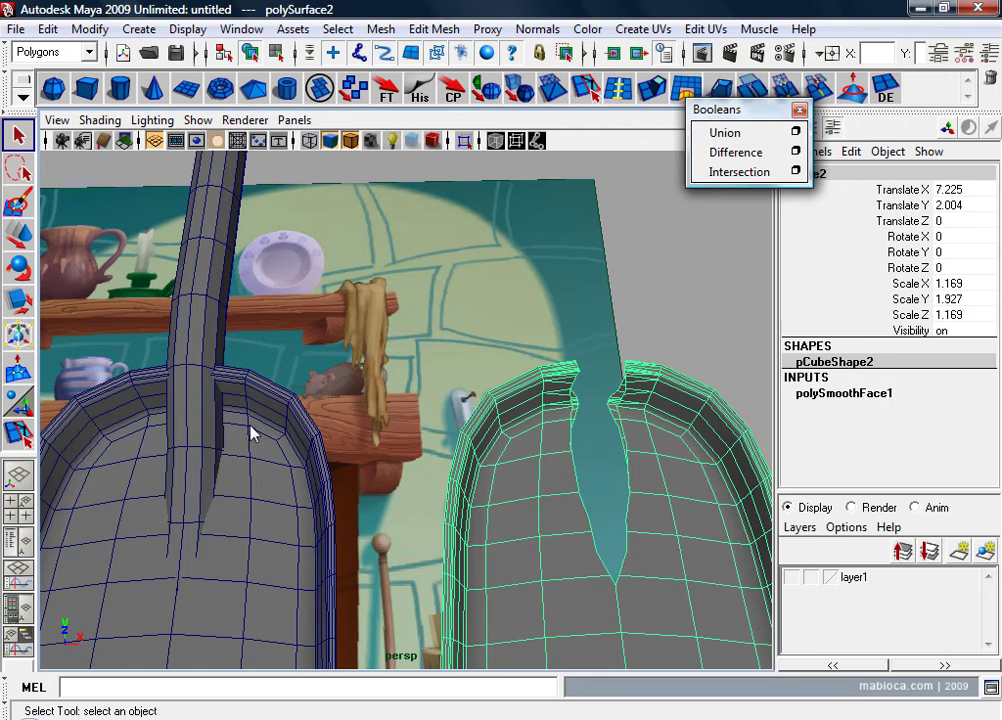
Step: Put the original cube blade and cylinder on a new layer2 and hide it
left_click(235, 435)
left_click(212, 438, "shift")
left_click(790, 577)
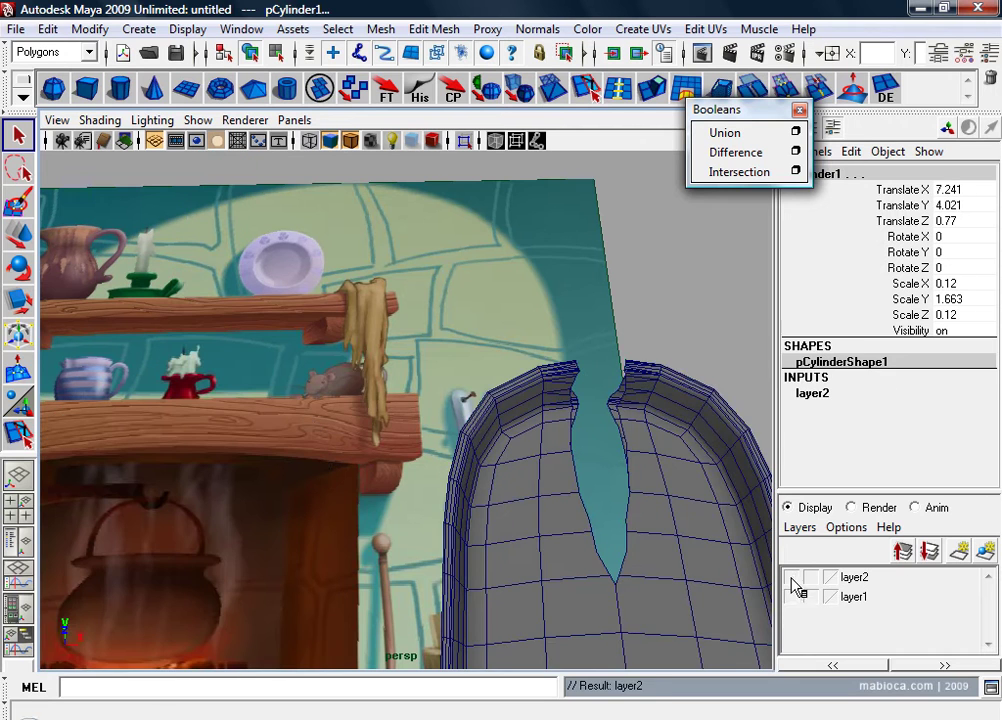
left_click(589, 530)
Step: Select the polySurface1 handle with the Move tool and pull back to a wider view
mouse_move(623, 408)
left_mouse_down("alt")
mouse_move(423, 481)
mouse_move(347, 494)
mouse_move(537, 510)
mouse_move(337, 412)
left_mouse_up("alt")
left_click(255, 395)
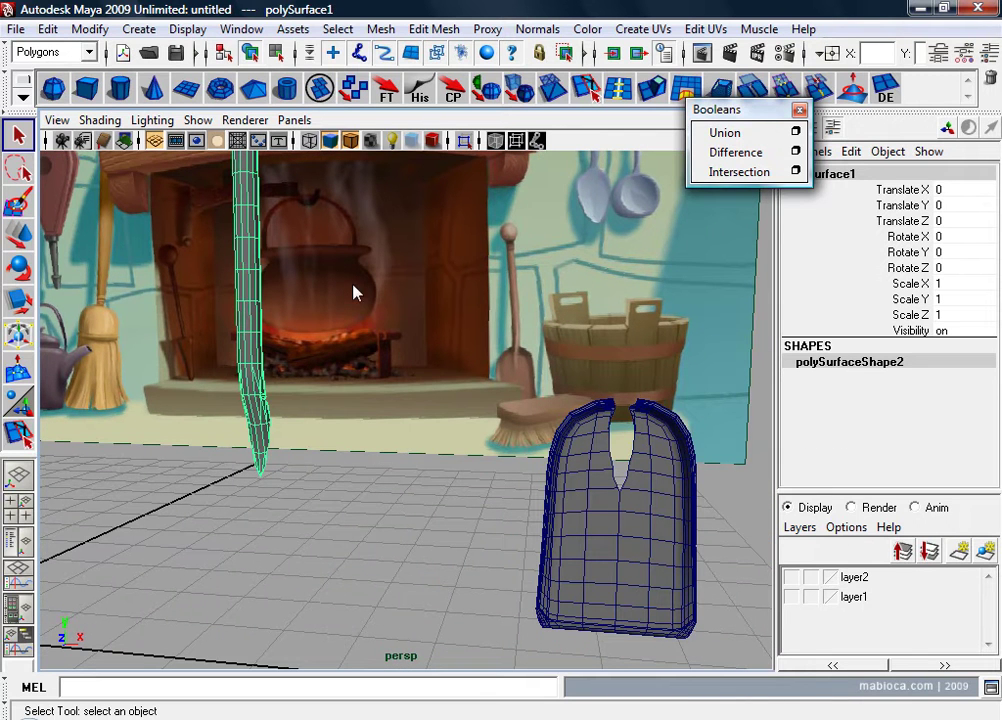
key("w")
right_click_drag(253, 268, 262, 292, "alt")
mouse_move(262, 292)
left_mouse_down("alt")
mouse_move(342, 414)
mouse_move(124, 512)
mouse_move(157, 530)
mouse_move(313, 558)
left_mouse_up("alt")
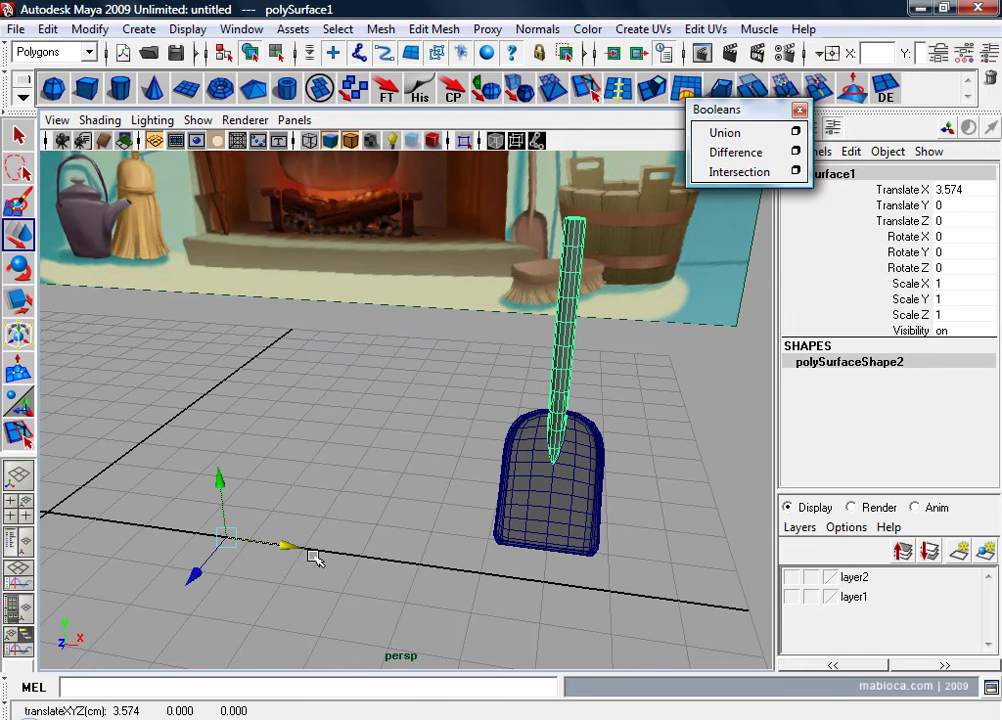
Step: Frame the handle tip and try a Boolean Difference with the blade, then undo it
right_click_drag(592, 481, 347, 288, "alt")
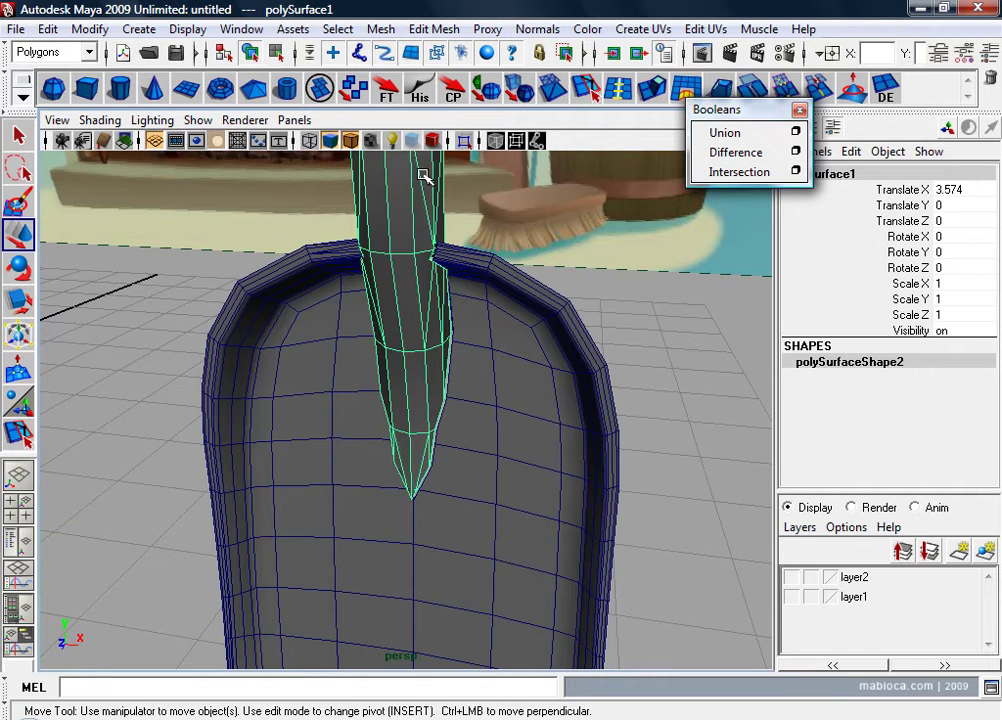
mouse_move(424, 175)
right_mouse_down("alt")
mouse_move(555, 345)
mouse_move(447, 380)
right_mouse_up("alt")
middle_click_drag(447, 380, 456, 380)
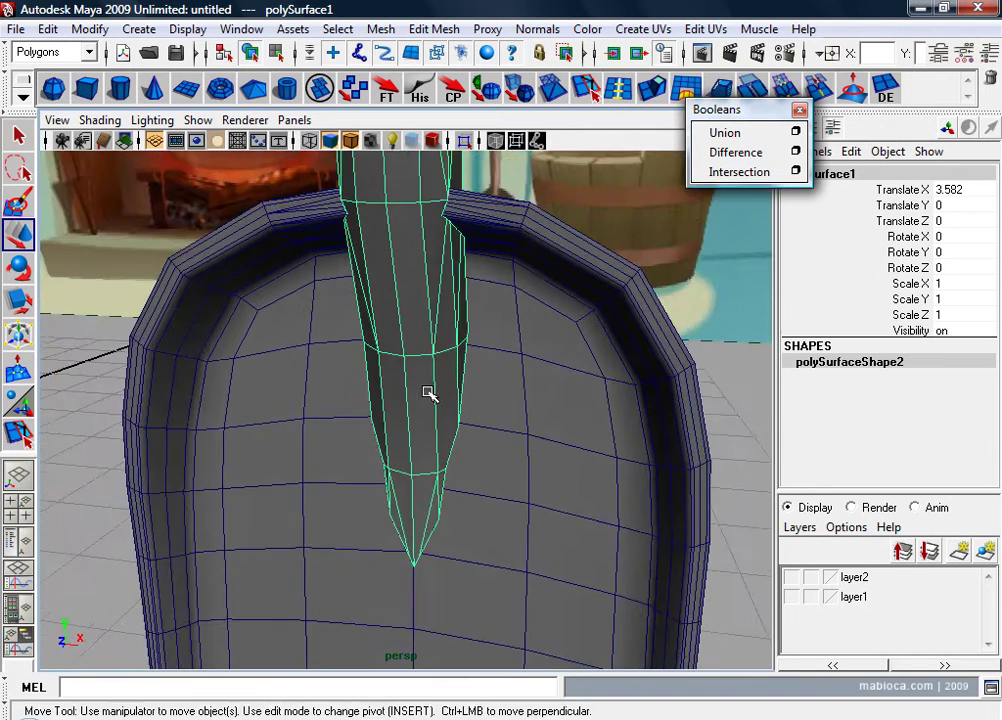
mouse_move(425, 394)
right_mouse_down("alt")
mouse_move(736, 418)
mouse_move(488, 443)
mouse_move(649, 418)
right_mouse_up("alt")
left_click(735, 152)
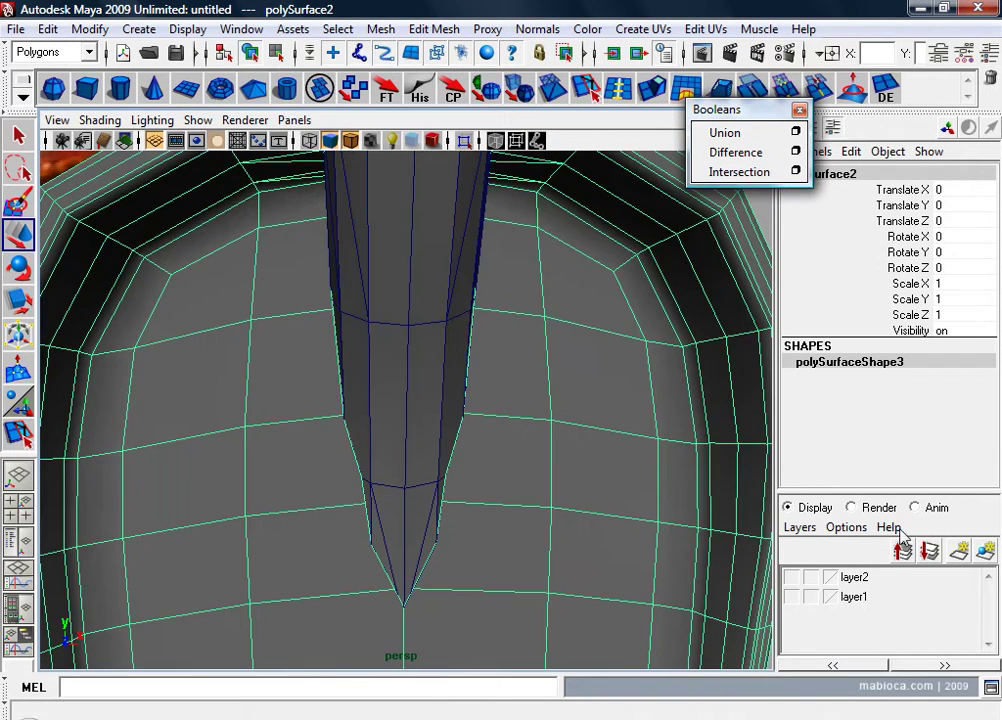
key("ctrl+z")
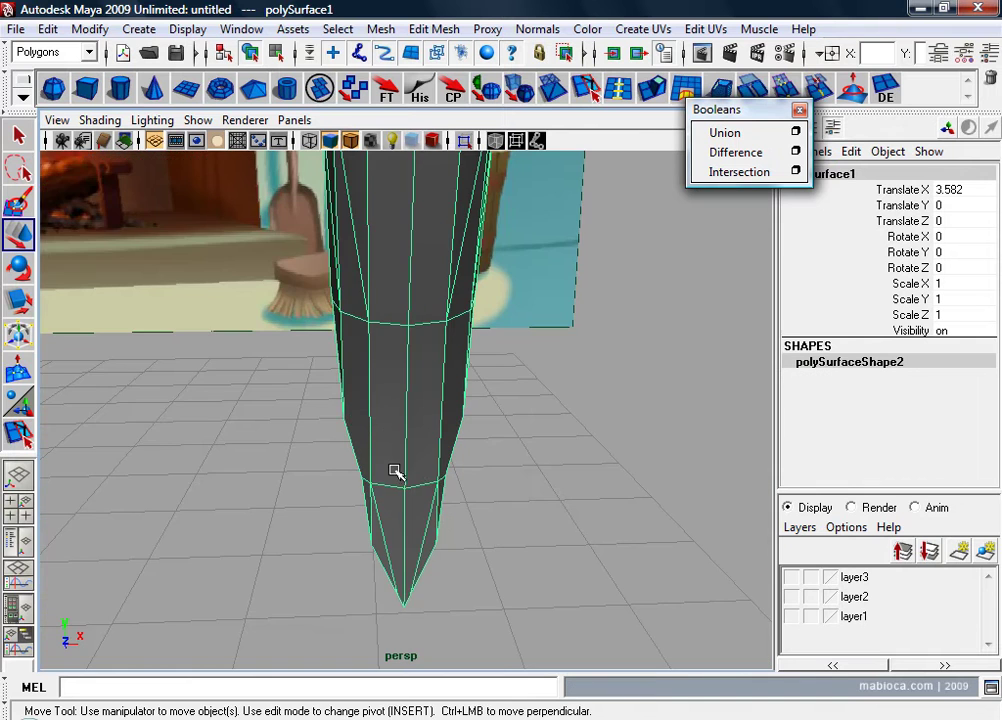
Step: Orbit around the handle's pointed end to inspect it
mouse_move(306, 452)
left_mouse_down("alt")
mouse_move(268, 452)
mouse_move(329, 447)
left_mouse_up("alt")
right_click_drag(329, 447, 293, 450, "alt")
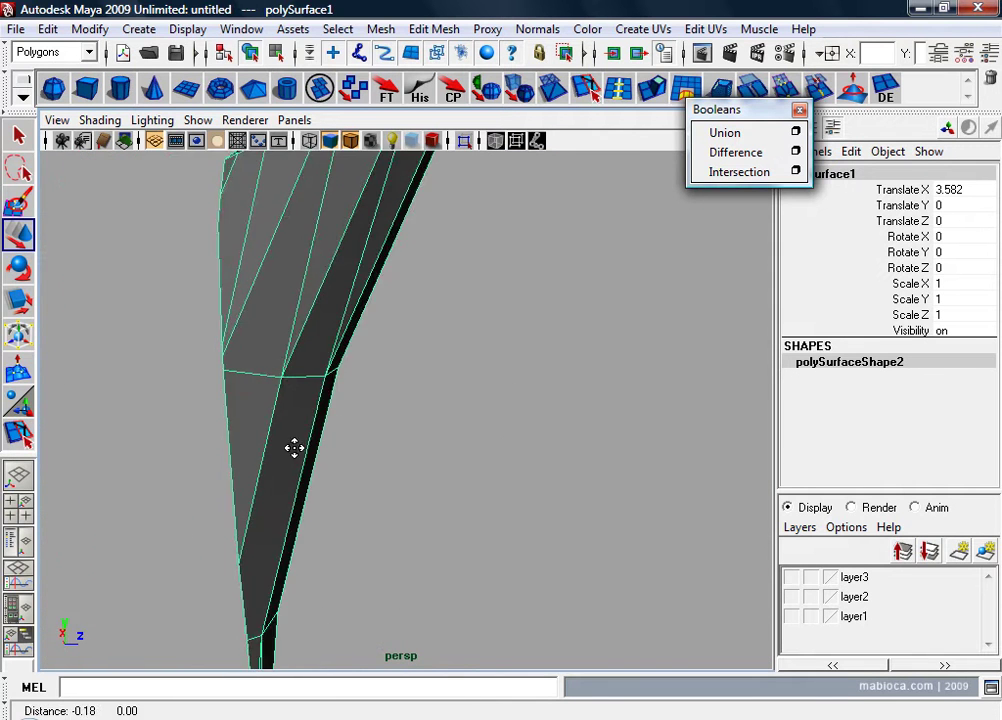
mouse_move(293, 450)
left_mouse_down("alt")
mouse_move(418, 443)
mouse_move(356, 374)
left_mouse_up("alt")
right_click_drag(351, 339, 358, 397)
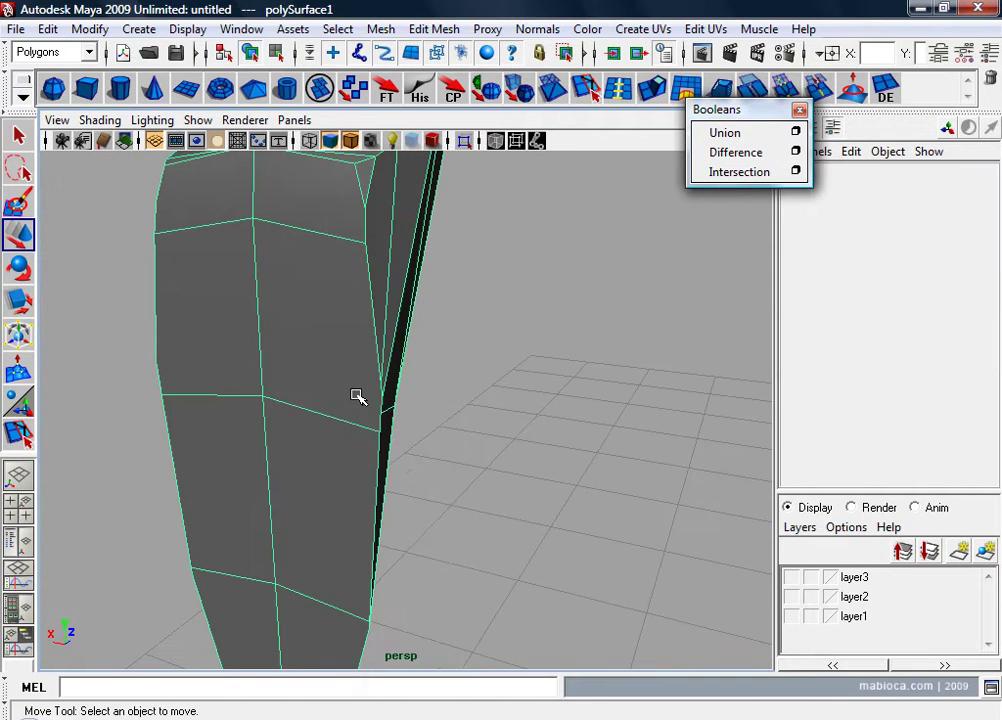
left_click(290, 332)
left_click(208, 318, "shift")
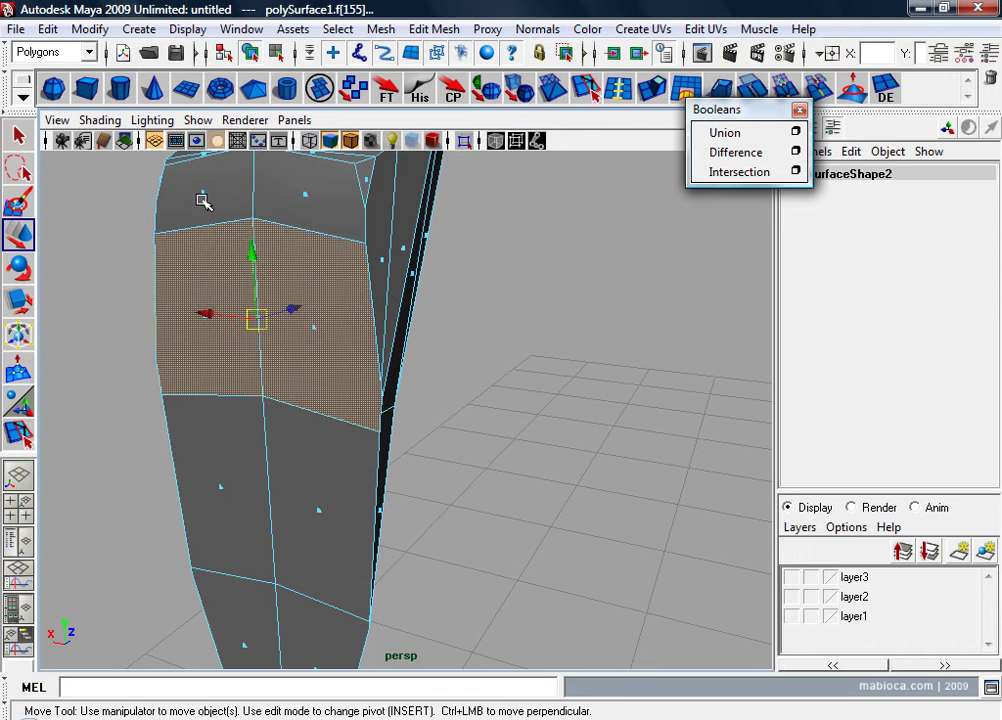
left_click(203, 196, "shift")
left_click(307, 195, "shift")
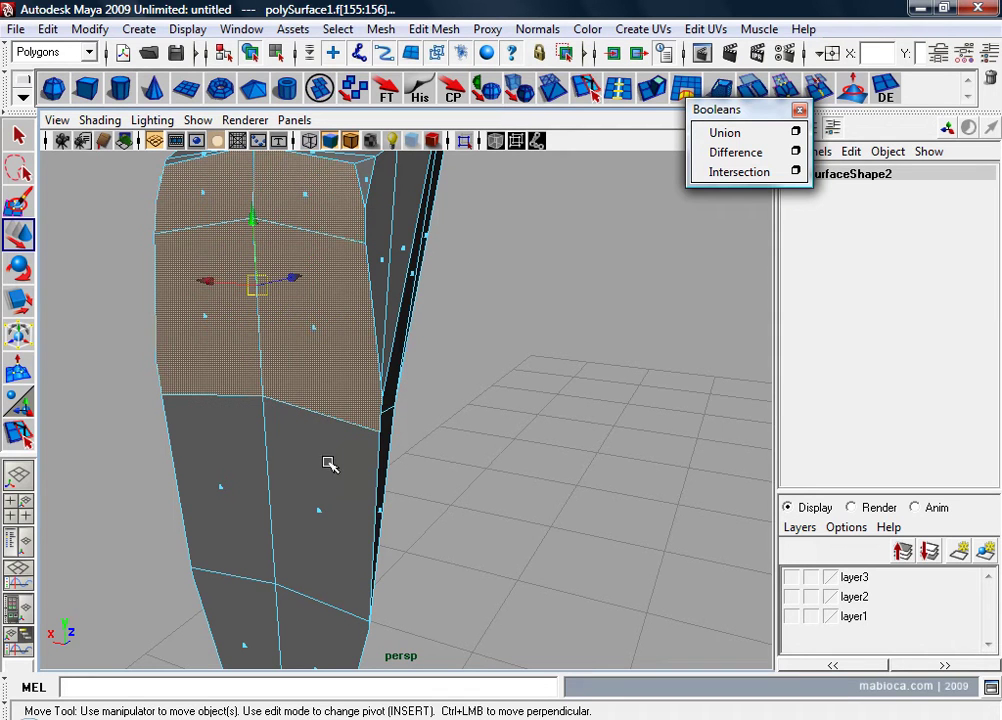
left_click(321, 512, "shift")
left_click(224, 488, "shift")
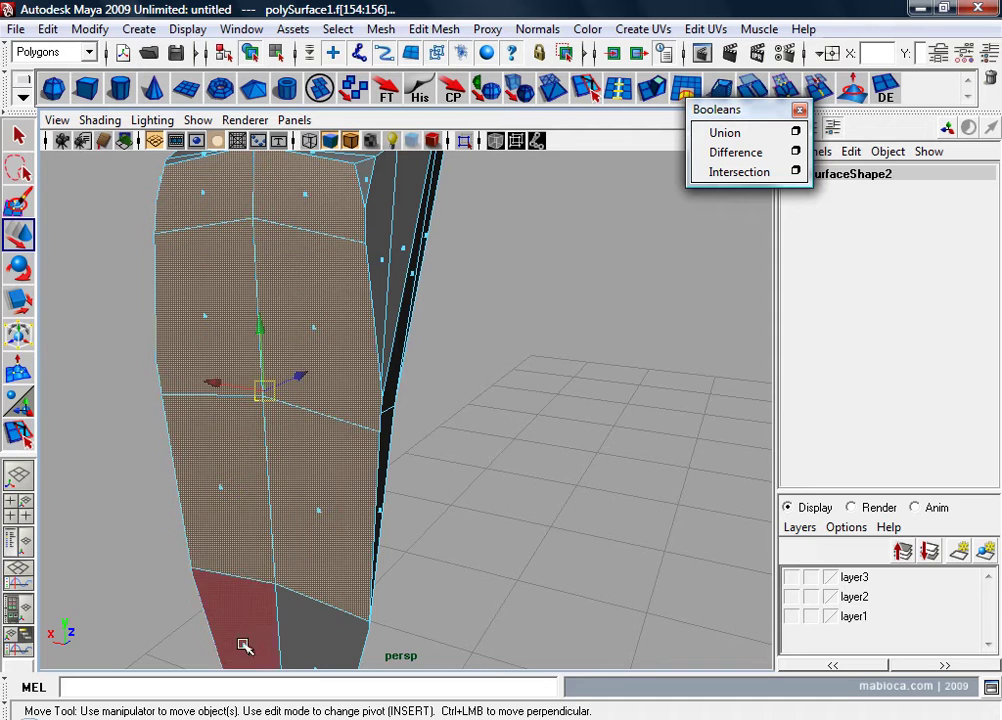
left_click(246, 640, "shift")
mouse_move(359, 560)
left_mouse_down("alt")
mouse_move(387, 479)
mouse_move(377, 521)
left_mouse_up("alt")
left_click(373, 505, "shift")
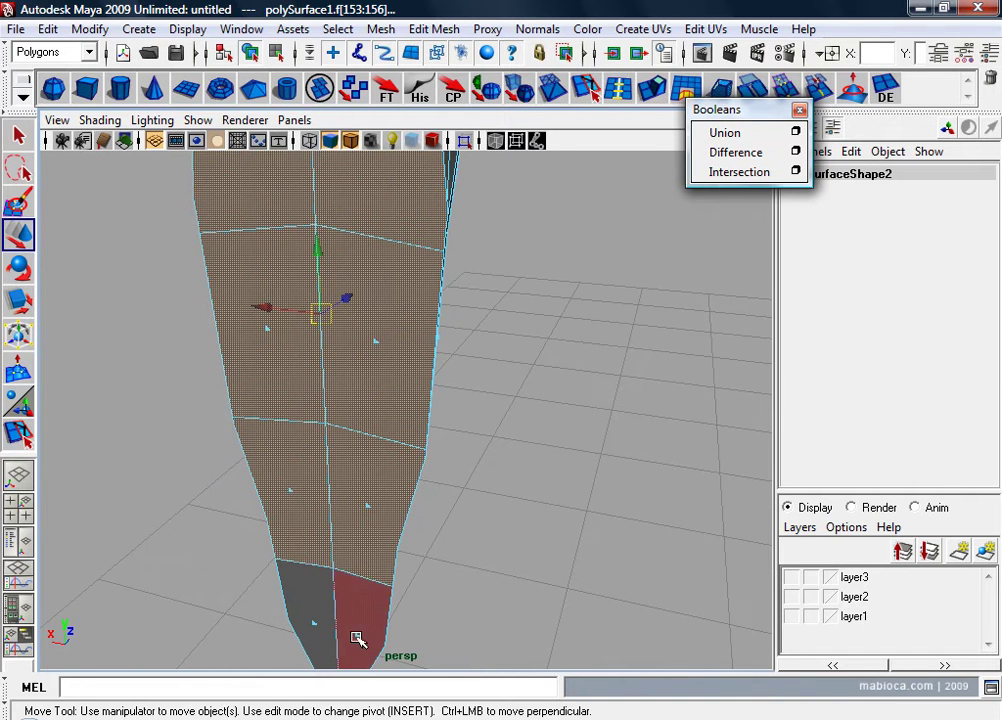
left_click(355, 636, "shift")
middle_click_drag(318, 625, 353, 530, "alt")
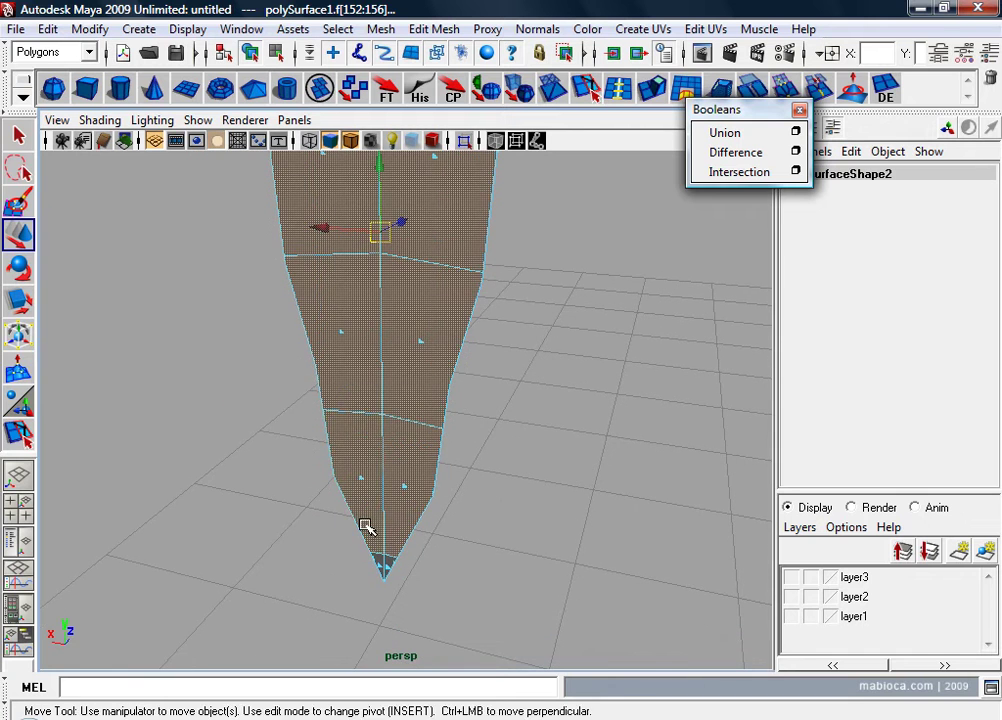
mouse_move(365, 523)
right_mouse_down("alt")
mouse_move(385, 454)
mouse_move(680, 455)
right_mouse_up("alt")
left_click_drag(680, 455, 273, 570, "alt")
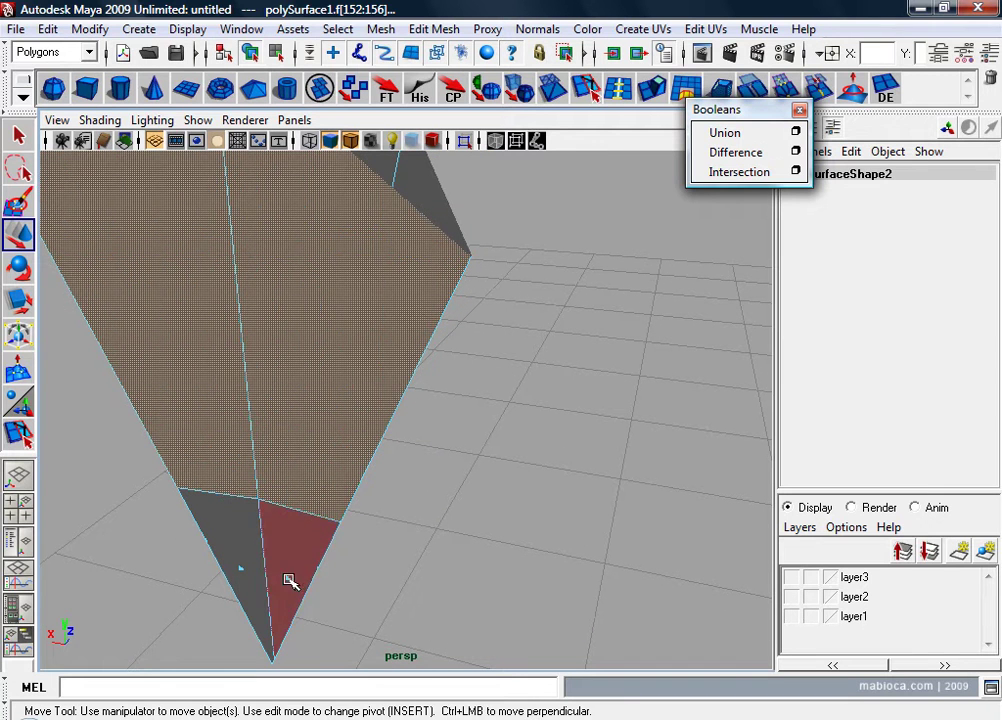
key("F8")
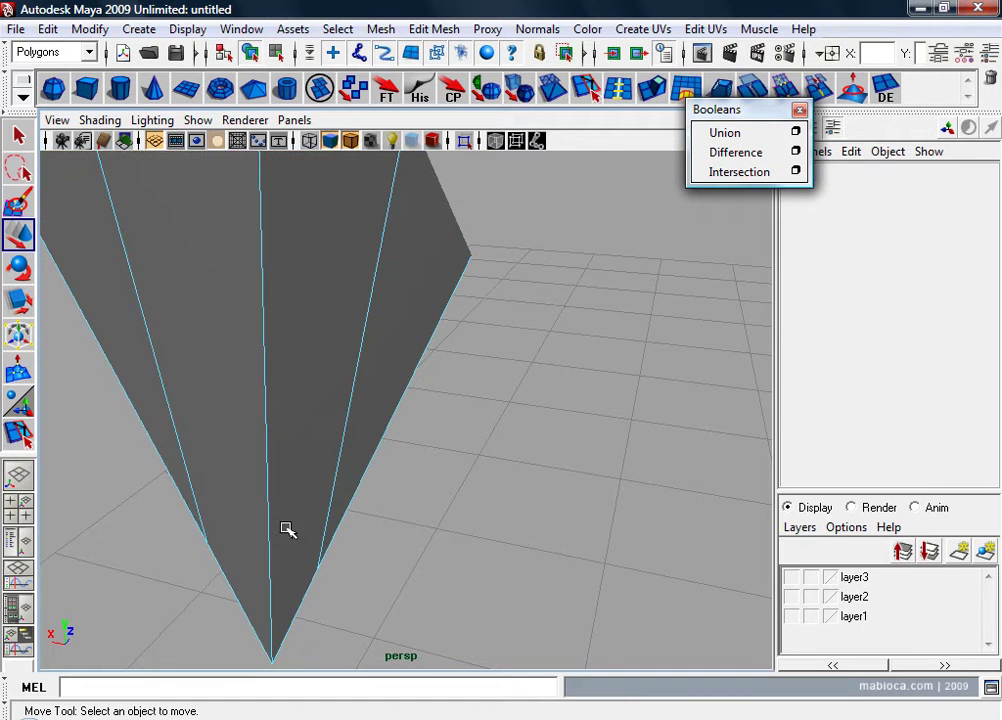
middle_click_drag(287, 530, 333, 333, "alt")
left_click_drag(333, 333, 376, 414, "alt")
mouse_move(376, 414)
right_mouse_down("alt")
mouse_move(409, 324)
mouse_move(398, 474)
right_mouse_up("alt")
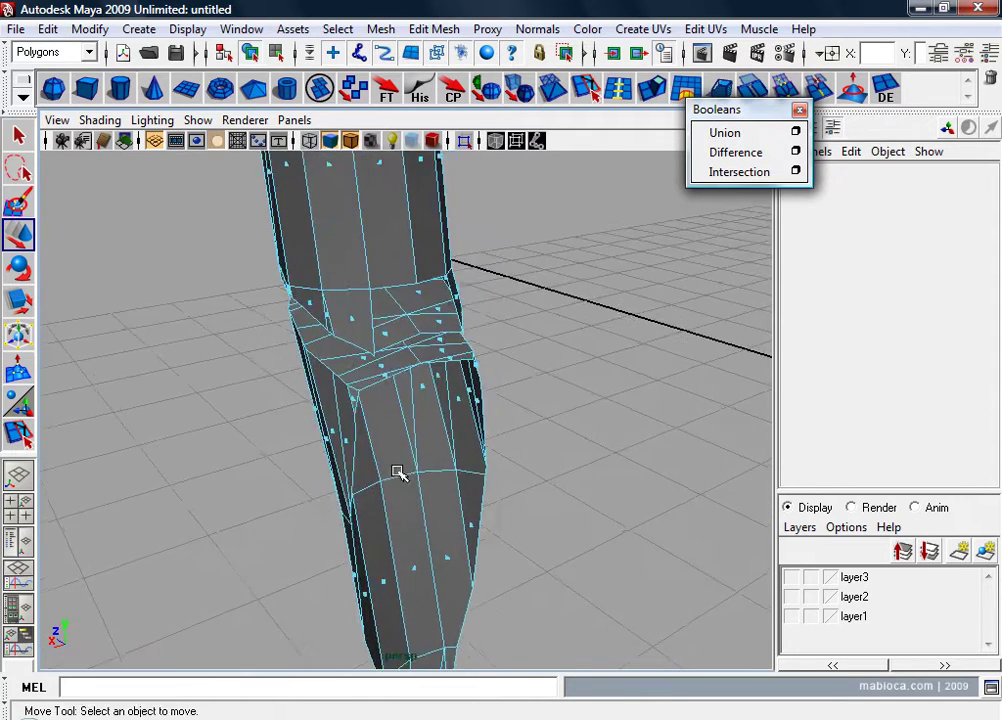
Step: Show layer3 to check the handle against the blade, hide it again, and marquee-select the handle's notch faces
mouse_move(398, 474)
left_mouse_down("alt")
mouse_move(499, 452)
mouse_move(459, 425)
mouse_move(398, 441)
mouse_move(380, 460)
left_mouse_up("alt")
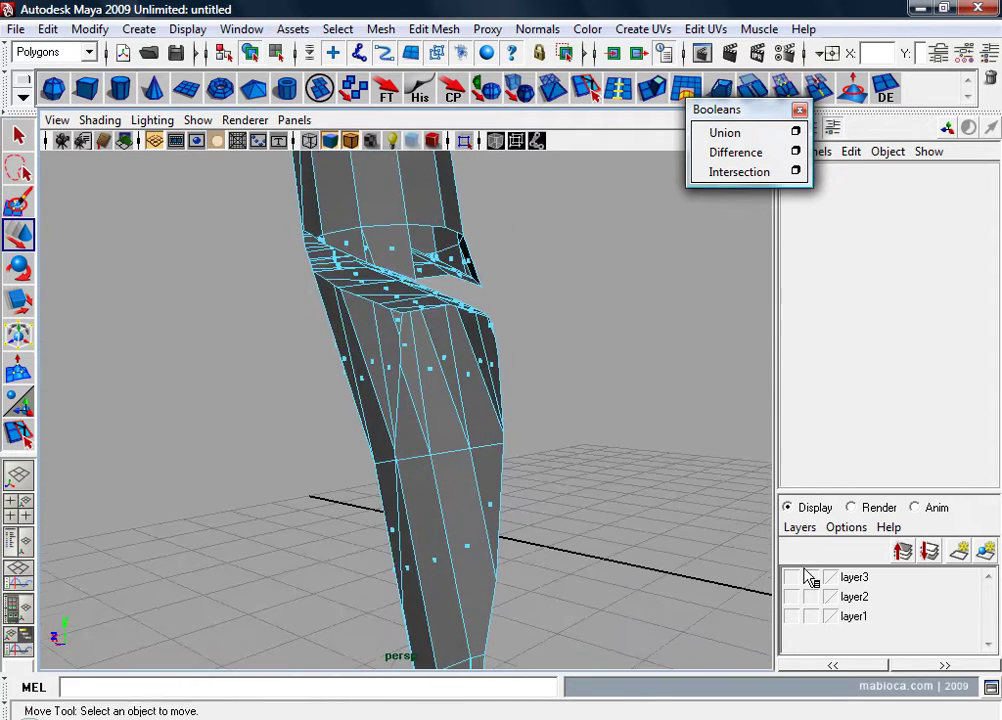
left_click(793, 578)
mouse_move(480, 460)
left_mouse_down("alt")
mouse_move(282, 458)
mouse_move(301, 471)
mouse_move(383, 423)
mouse_move(459, 454)
mouse_move(468, 474)
mouse_move(443, 491)
mouse_move(447, 445)
mouse_move(378, 456)
mouse_move(251, 403)
mouse_move(246, 434)
mouse_move(382, 454)
mouse_move(342, 468)
mouse_move(423, 449)
mouse_move(340, 380)
mouse_move(325, 340)
mouse_move(253, 398)
mouse_move(246, 449)
mouse_move(372, 421)
mouse_move(390, 440)
left_mouse_up("alt")
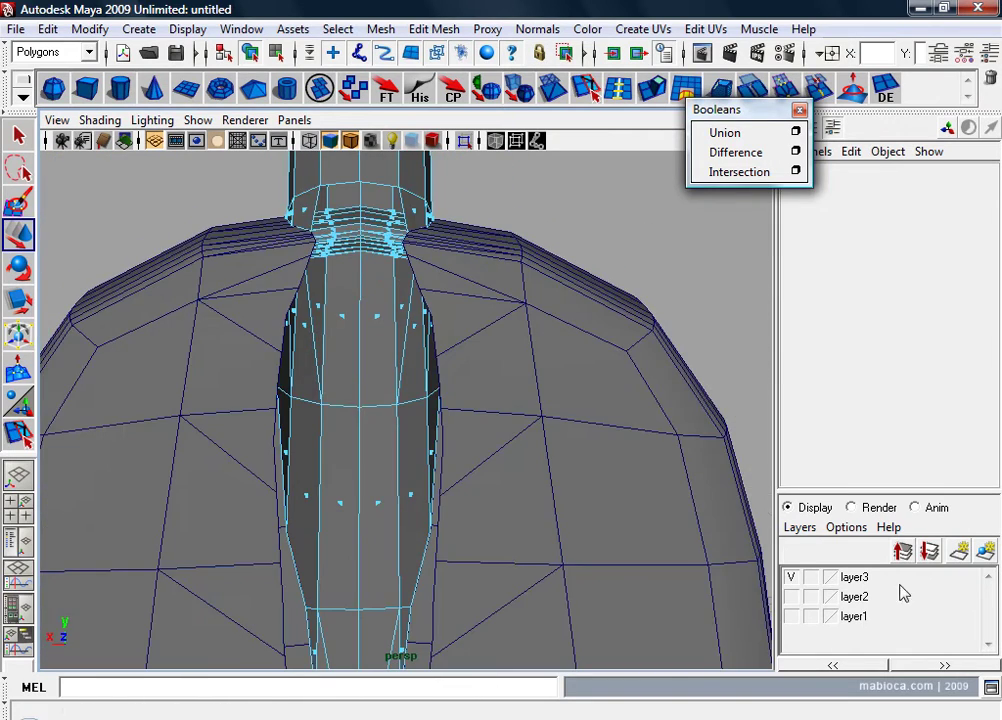
left_click(792, 577)
mouse_move(700, 480)
left_mouse_down("alt")
mouse_move(572, 393)
mouse_move(438, 476)
mouse_move(620, 519)
mouse_move(568, 497)
mouse_move(575, 476)
mouse_move(613, 497)
mouse_move(538, 430)
left_mouse_up("alt")
left_click_drag(452, 452, 450, 454)
mouse_move(450, 454)
left_mouse_down("alt")
mouse_move(264, 479)
mouse_move(383, 497)
mouse_move(343, 340)
left_mouse_up("alt")
Step: Switch to Multi component selection and add the adjacent notch face
right_click_drag(343, 340, 350, 462)
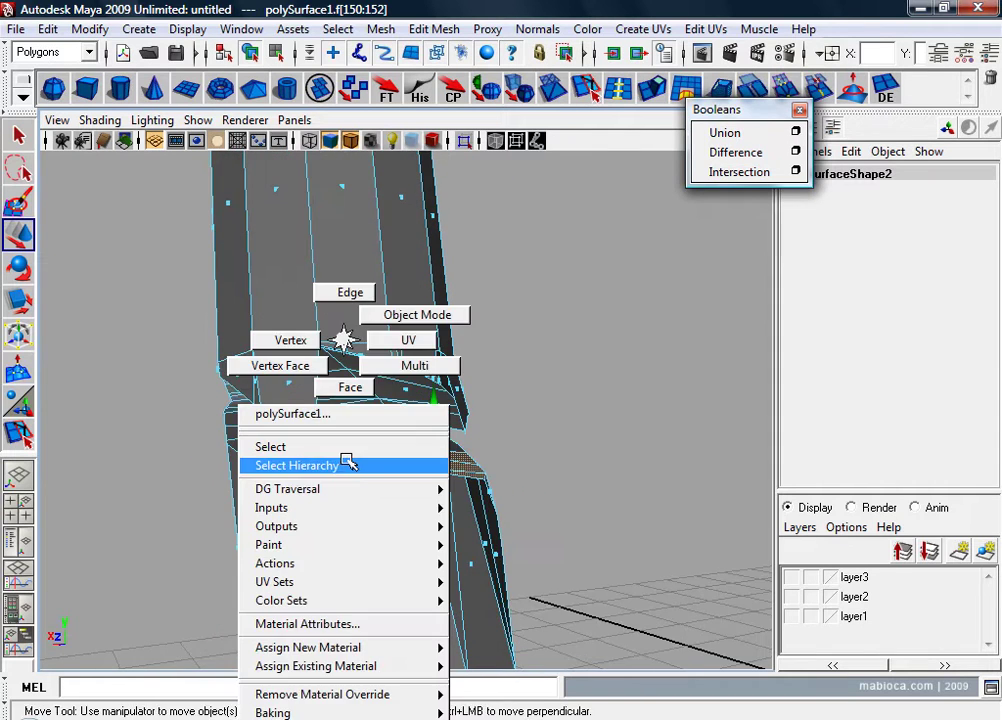
right_click_drag(343, 340, 425, 376)
mouse_move(425, 376)
left_mouse_down("alt")
mouse_move(336, 463)
mouse_move(336, 488)
left_mouse_up("alt")
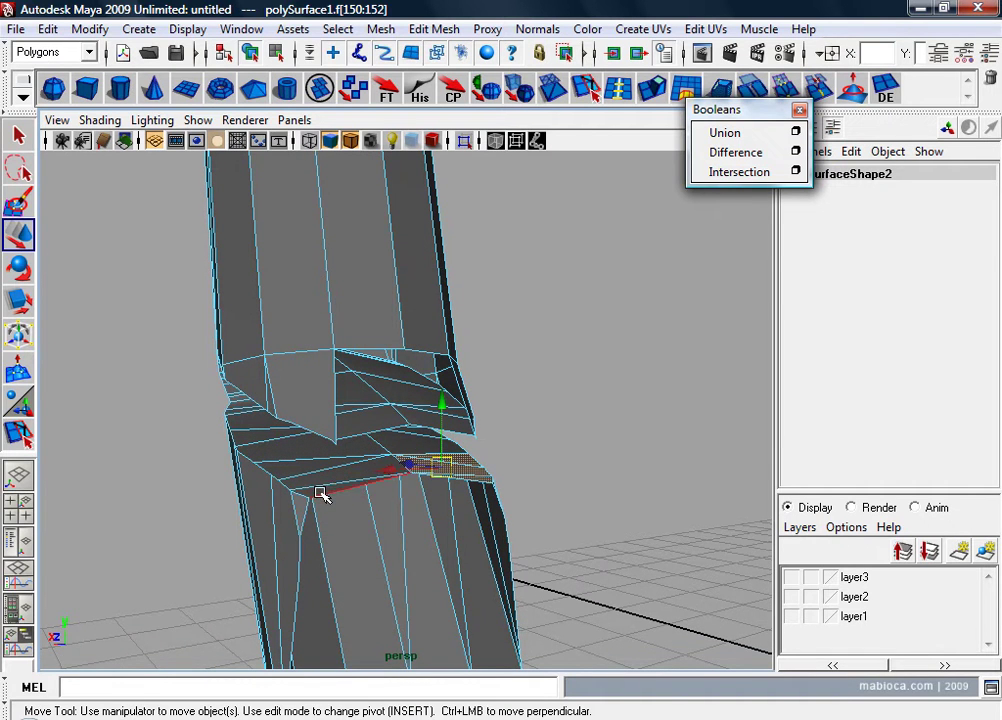
mouse_move(316, 503)
right_mouse_down("alt")
mouse_move(349, 512)
mouse_move(328, 474)
right_mouse_up("alt")
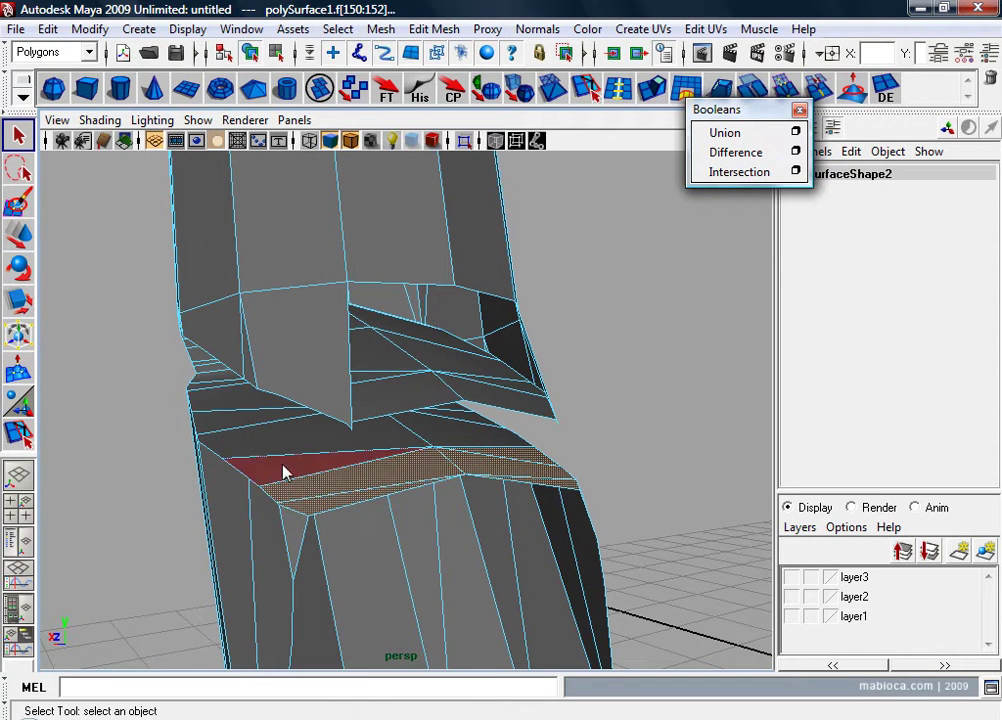
left_click(284, 472, "shift")
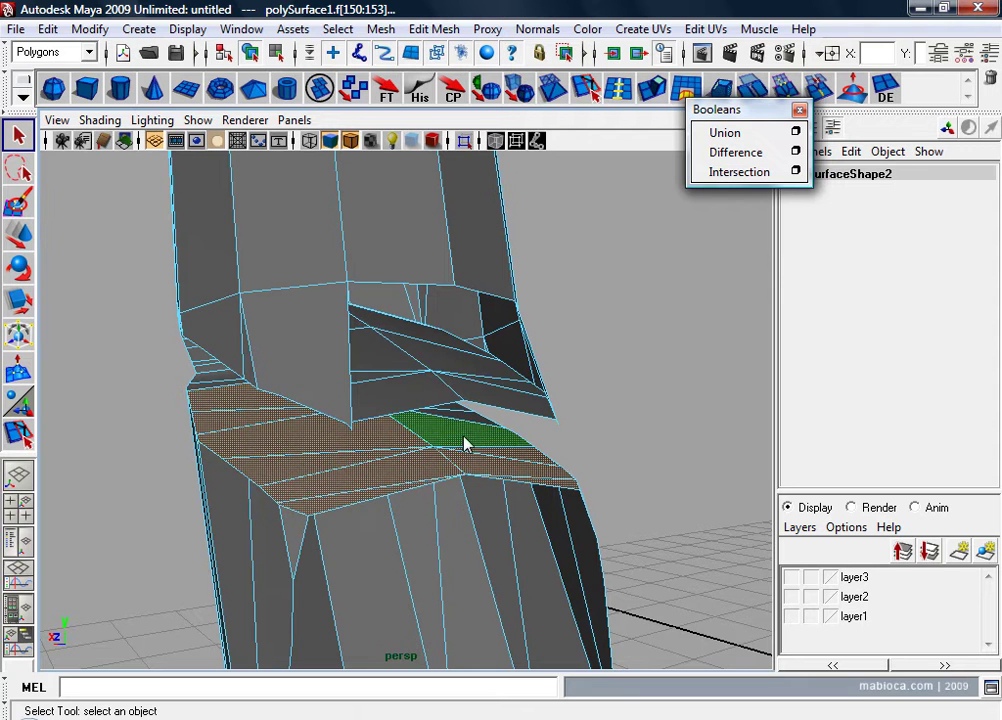
mouse_move(464, 444)
left_mouse_down("alt")
mouse_move(391, 463)
mouse_move(391, 446)
left_mouse_up("alt")
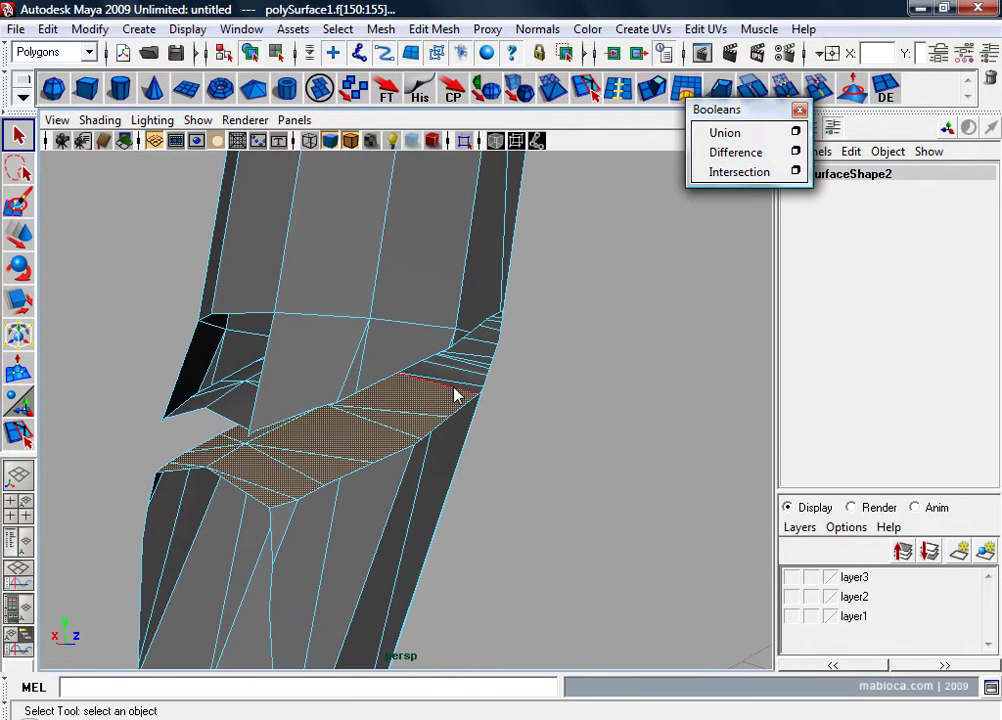
mouse_move(405, 414)
right_mouse_down("alt")
mouse_move(476, 430)
mouse_move(352, 469)
right_mouse_up("alt")
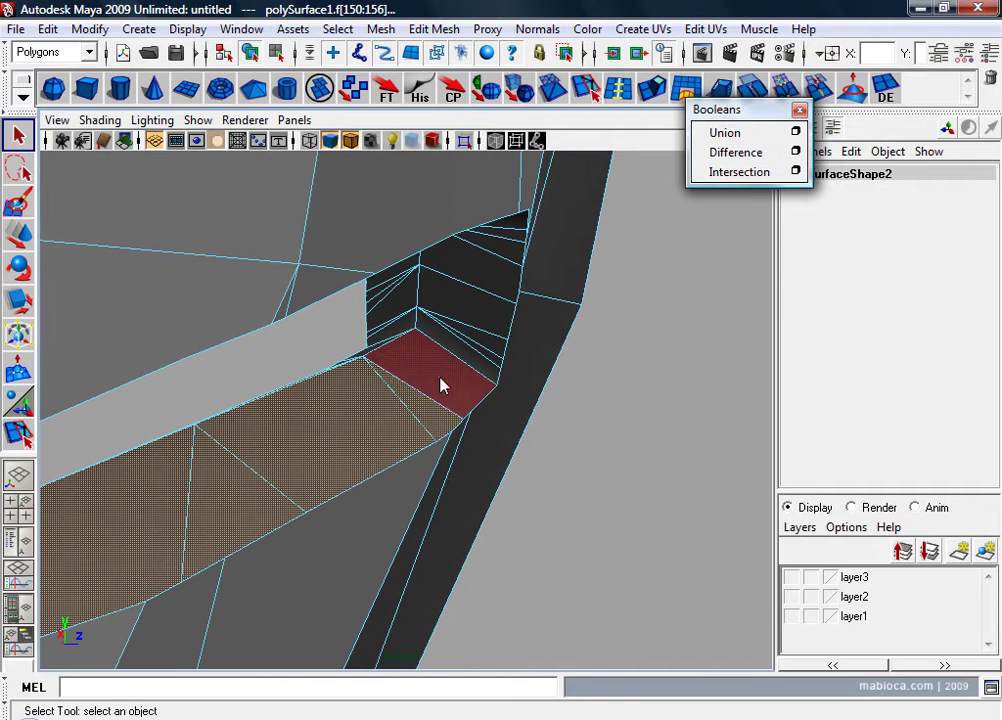
left_click_drag(320, 375, 622, 365, "alt")
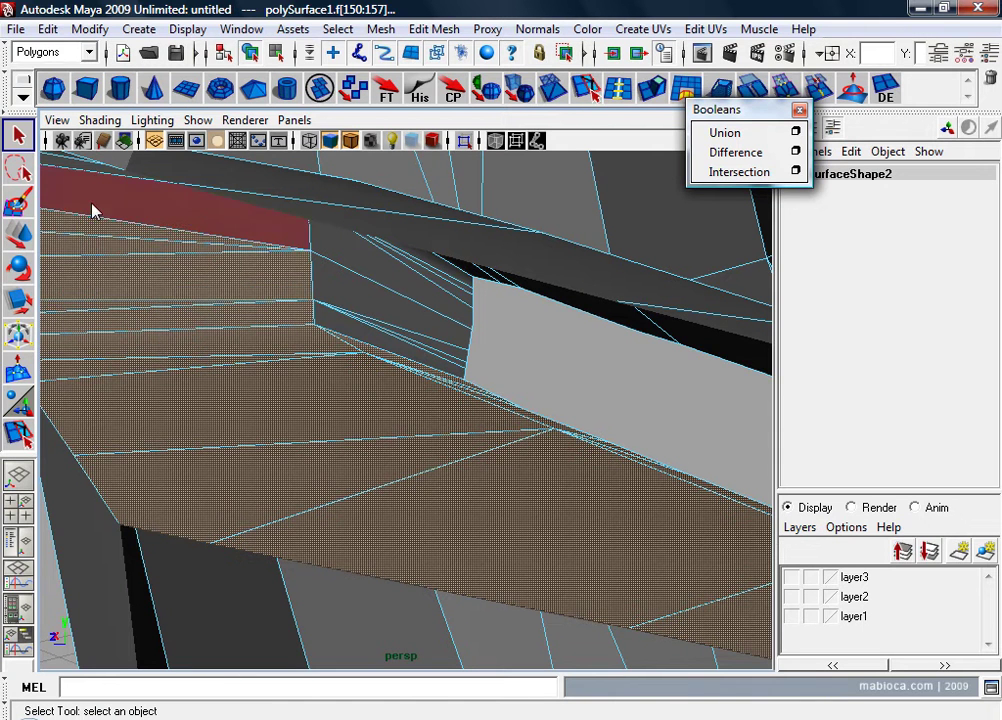
mouse_move(94, 208)
left_mouse_down("alt")
mouse_move(285, 291)
mouse_move(94, 293)
left_mouse_up("alt")
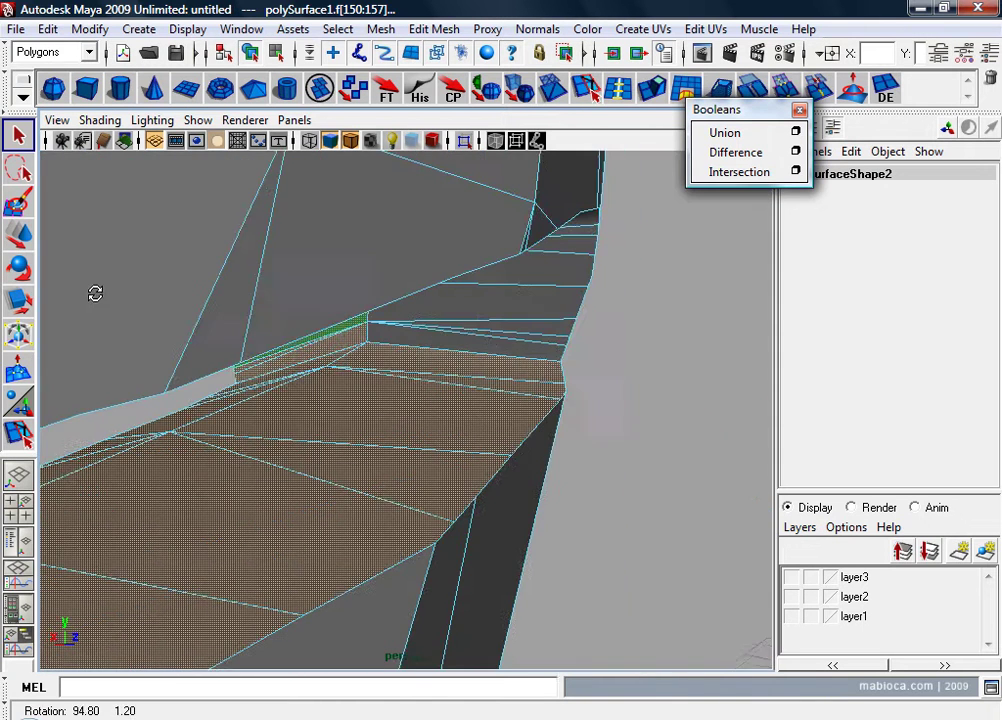
Step: Add the remaining notch faces, delete them, and make layer3 visible again
left_click(490, 348, "shift")
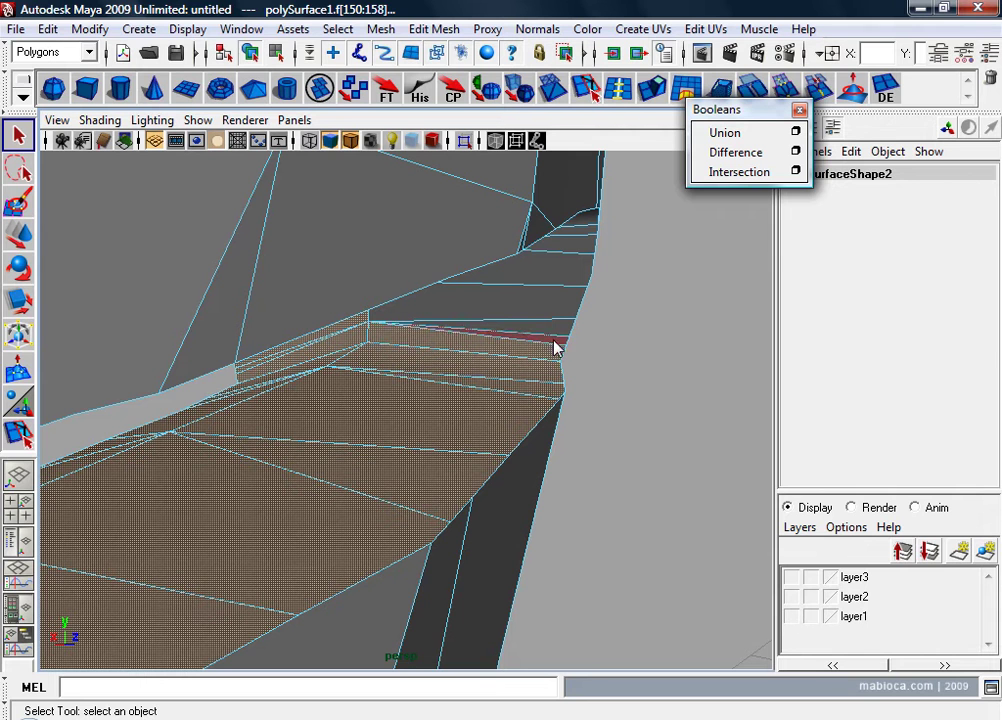
left_click(556, 338, "shift")
left_click(561, 300, "shift")
left_click(566, 275, "shift")
left_click_drag(566, 275, 521, 323, "alt")
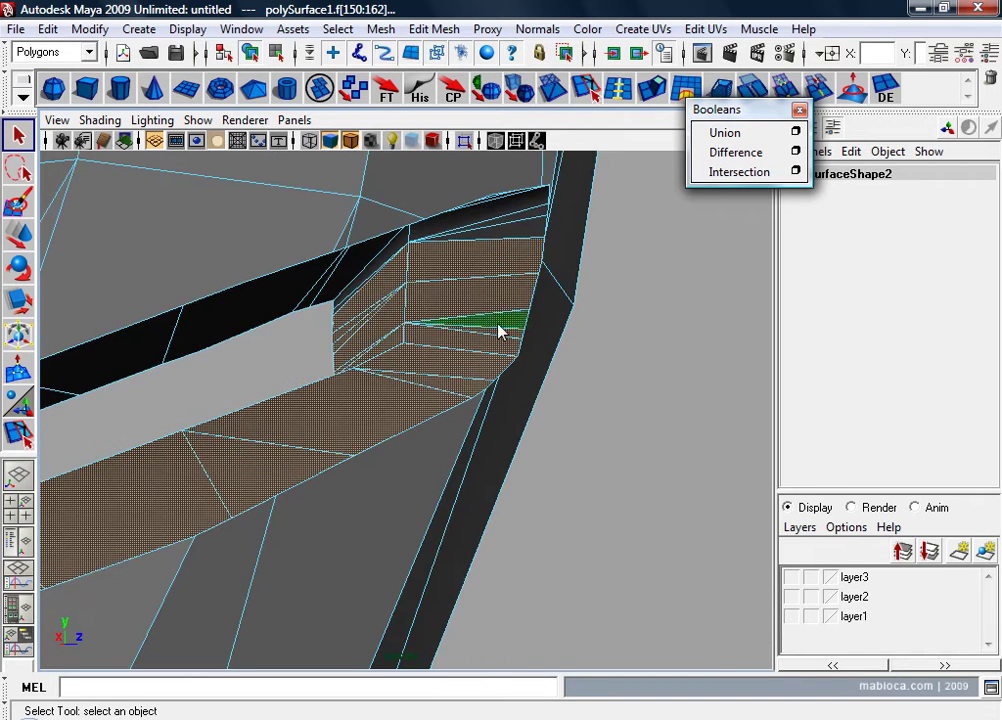
key("Delete")
left_click(792, 578)
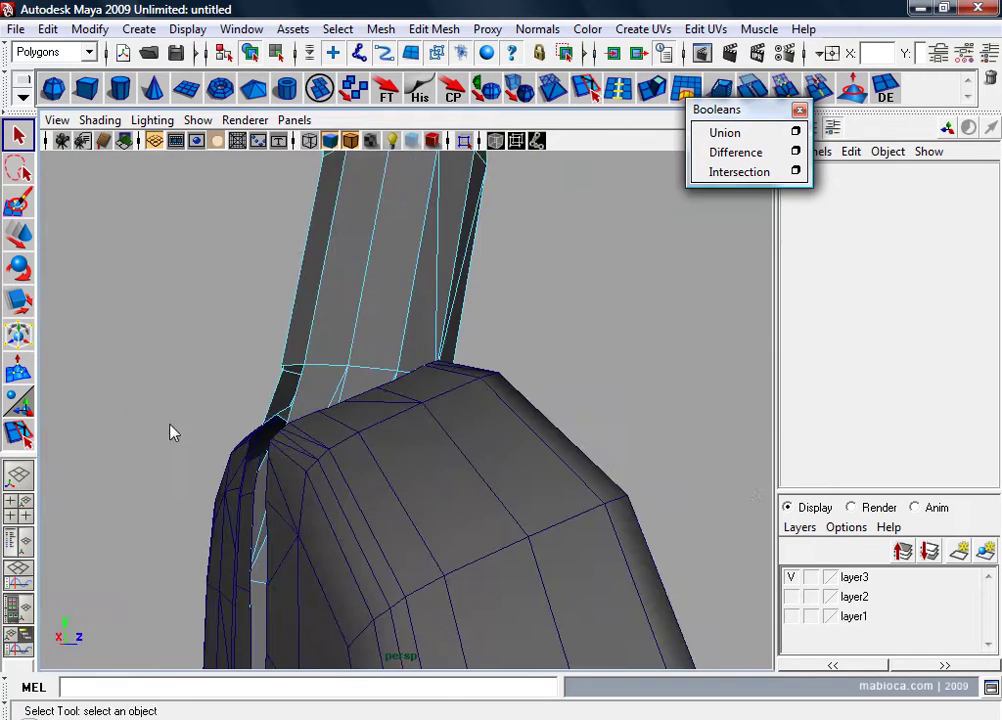
Step: Hide the blade layer so only the handle column is visible
left_click_drag(168, 431, 420, 420, "alt")
left_click(792, 578)
mouse_move(409, 463)
left_mouse_down("alt")
mouse_move(389, 408)
mouse_move(629, 418)
left_mouse_up("alt")
Step: In face mode, select the faces at the slot end and along the slot's outer side
right_click_drag(625, 340, 665, 375)
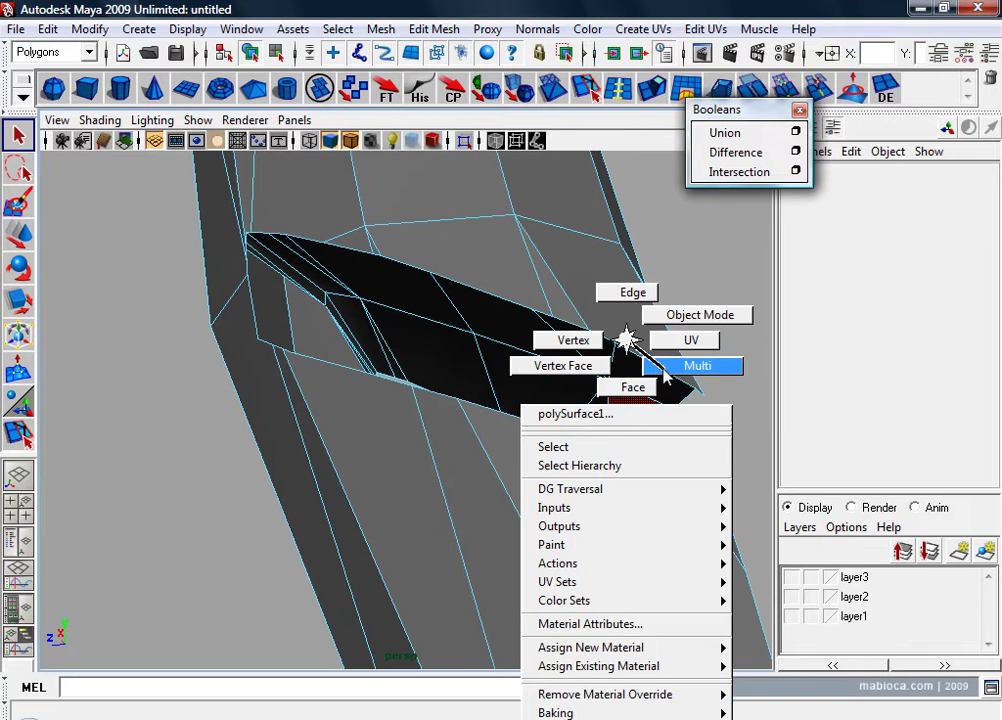
left_click(655, 405)
left_click(648, 375, "shift")
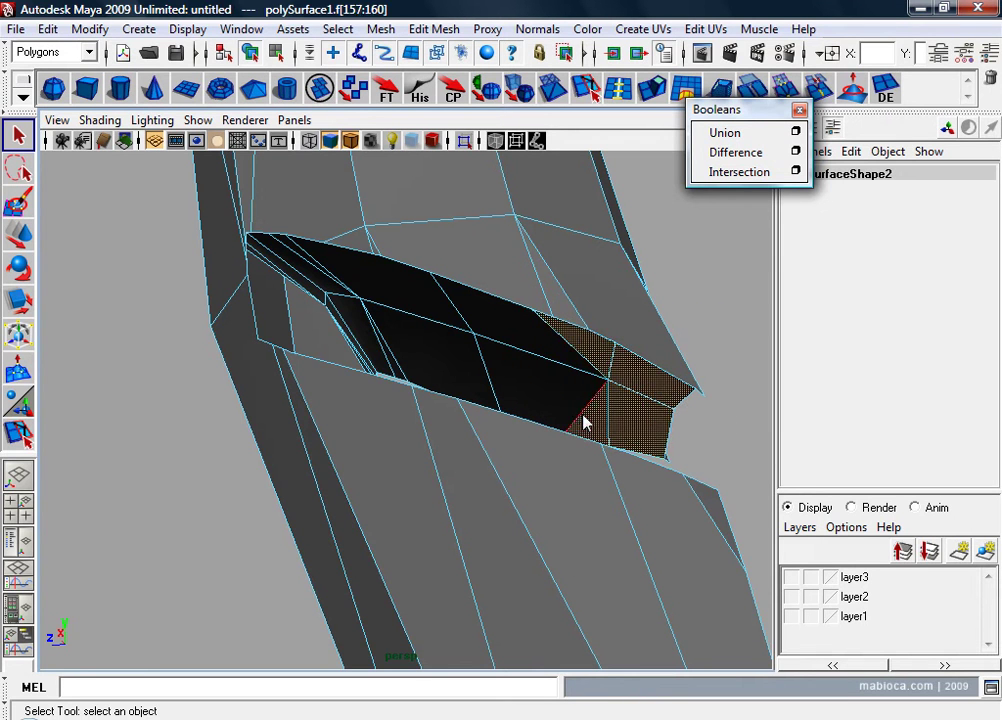
left_click(543, 358, "shift")
left_click(500, 322, "shift")
left_click(455, 305, "shift")
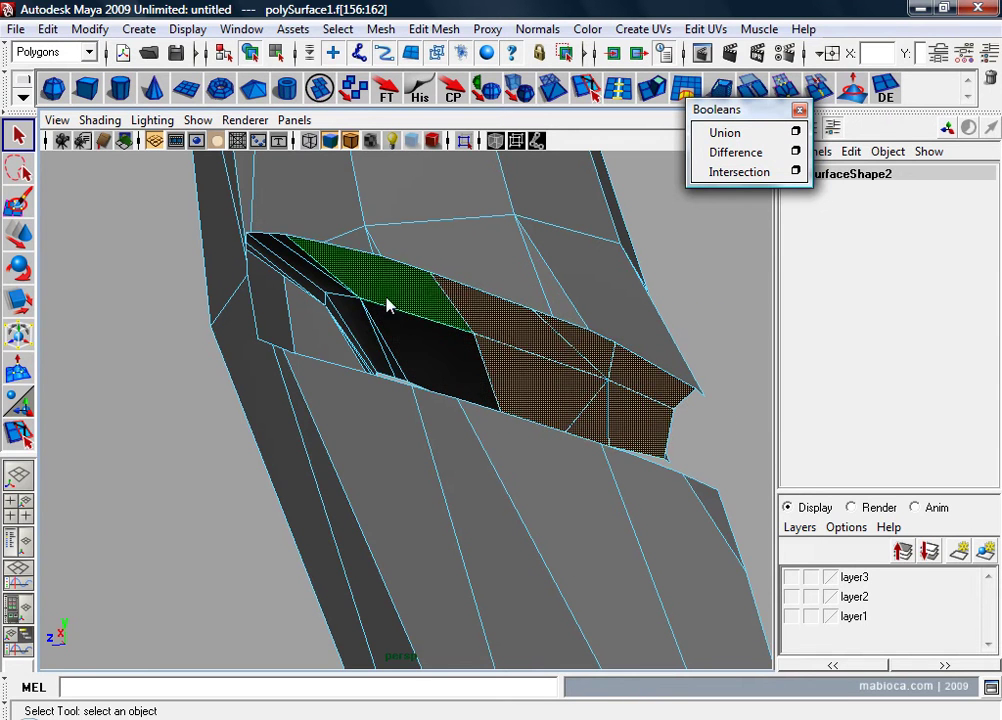
left_click(392, 376, "shift")
mouse_move(420, 376)
left_mouse_down("alt")
mouse_move(103, 389)
mouse_move(424, 358)
left_mouse_up("alt")
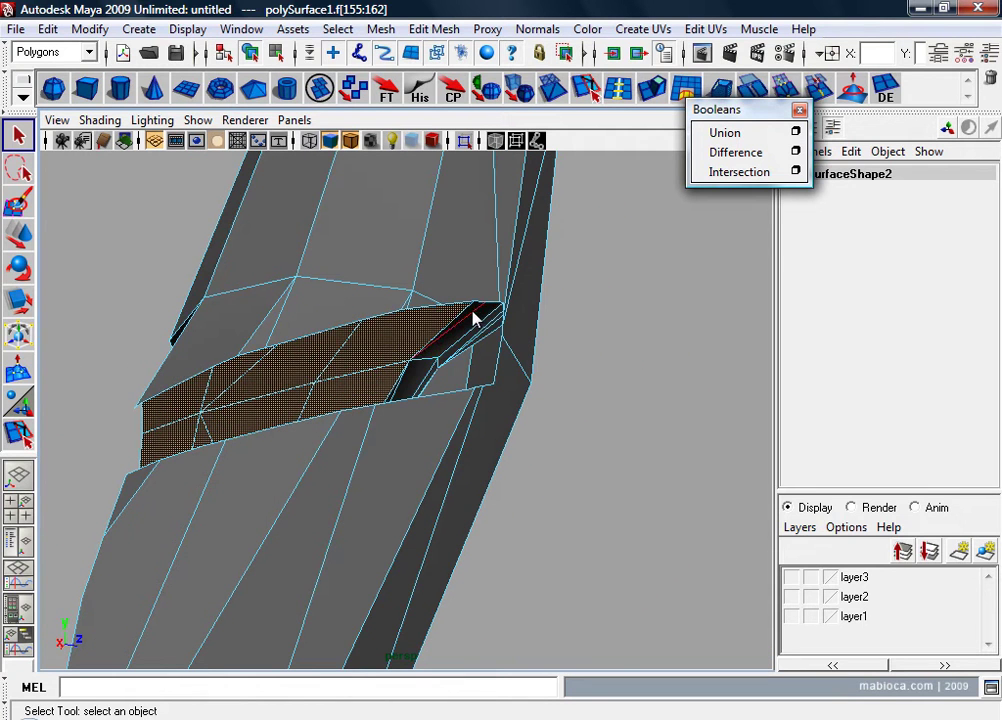
middle_click_drag(475, 318, 369, 425, "alt")
right_click_drag(369, 425, 480, 420, "alt")
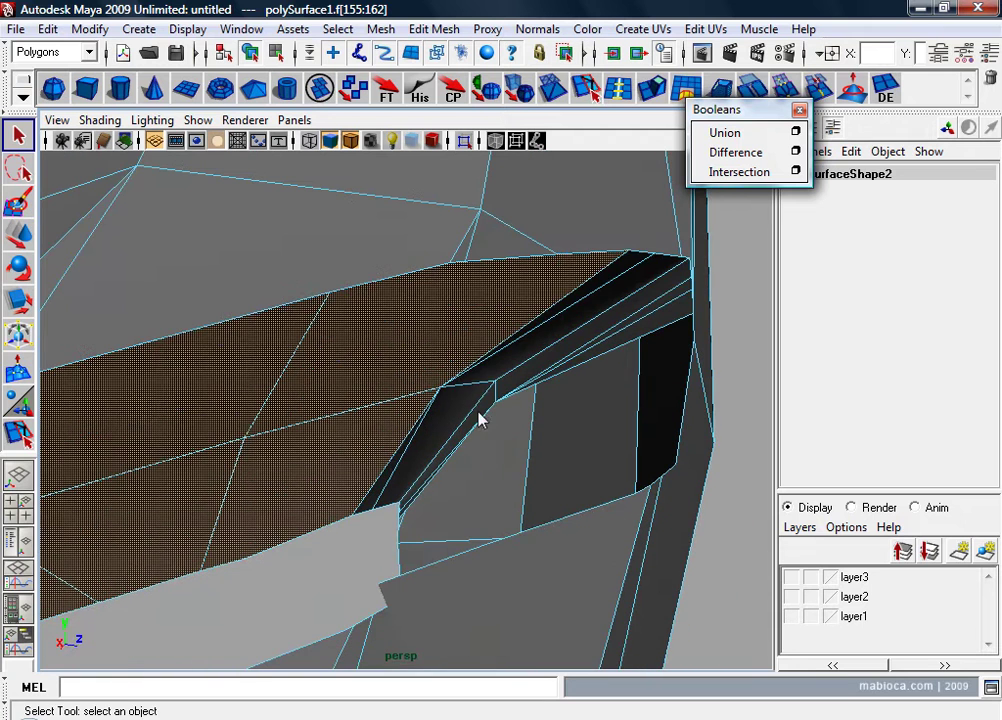
Step: Add the upper strip faces inside the slot to the selection
left_click(519, 366, "shift")
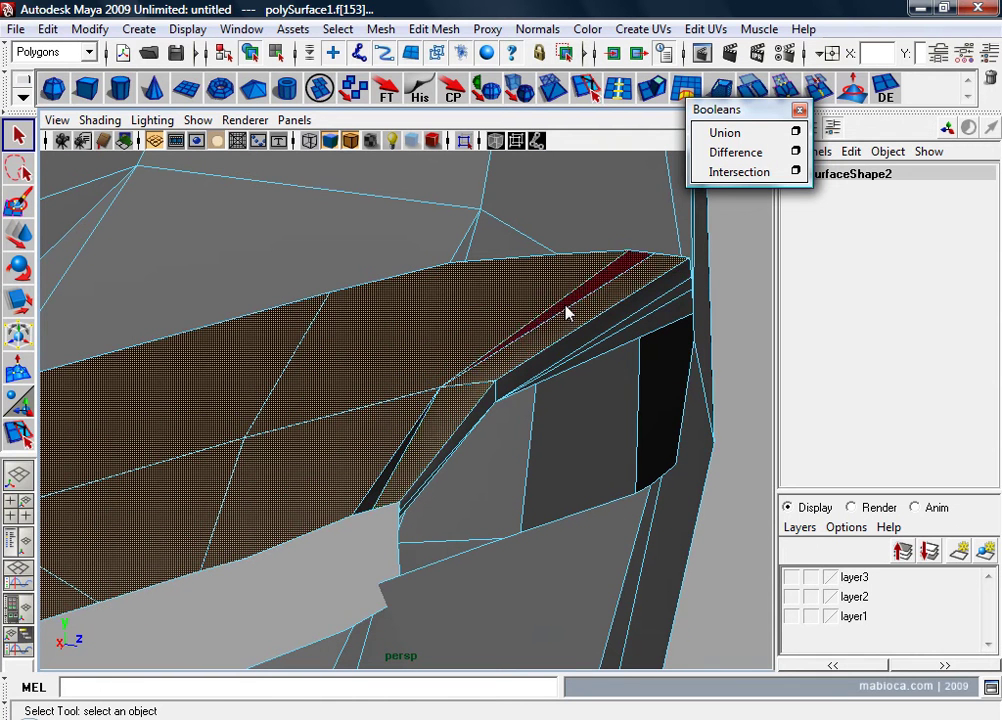
left_click(568, 313, "shift")
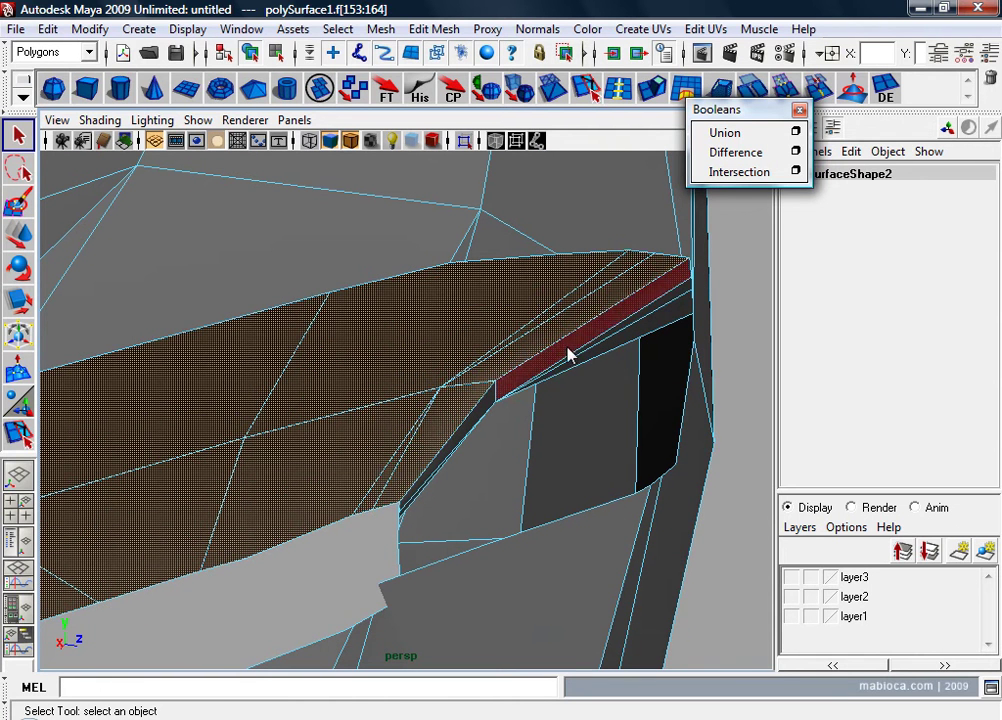
left_click(670, 315, "shift")
left_click(675, 301, "shift")
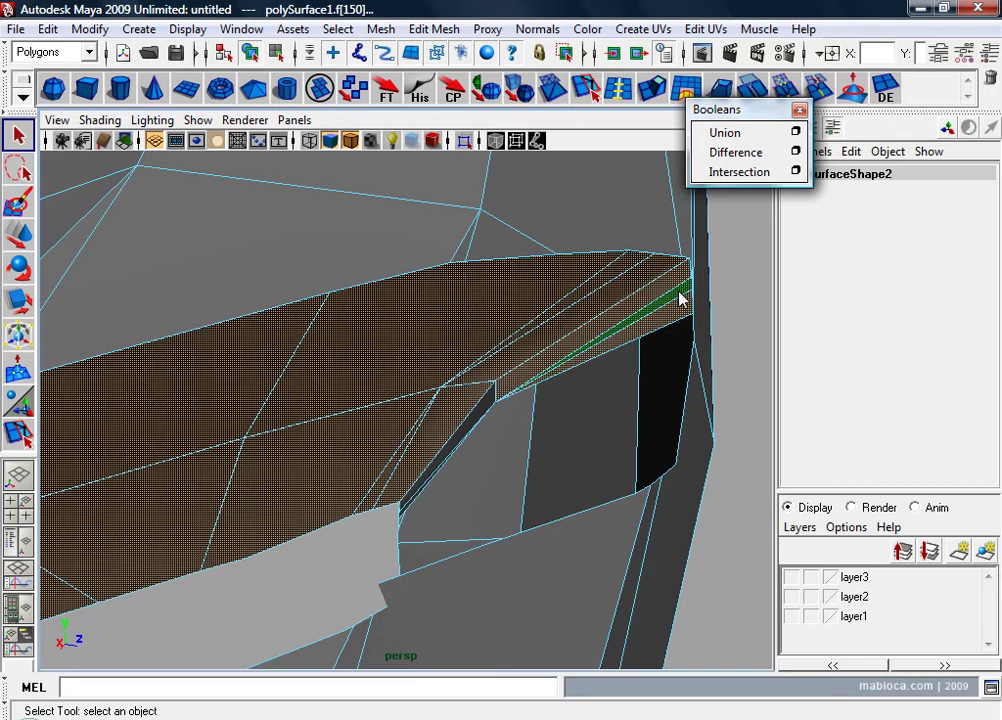
left_click(474, 430, "shift")
Step: Add the last thin strip face and delete the selected slot faces (150–165)
left_click_drag(474, 430, 488, 476, "alt")
mouse_move(488, 476)
right_mouse_down("alt")
mouse_move(515, 535)
mouse_move(459, 537)
right_mouse_up("alt")
left_click_drag(459, 537, 264, 521, "alt")
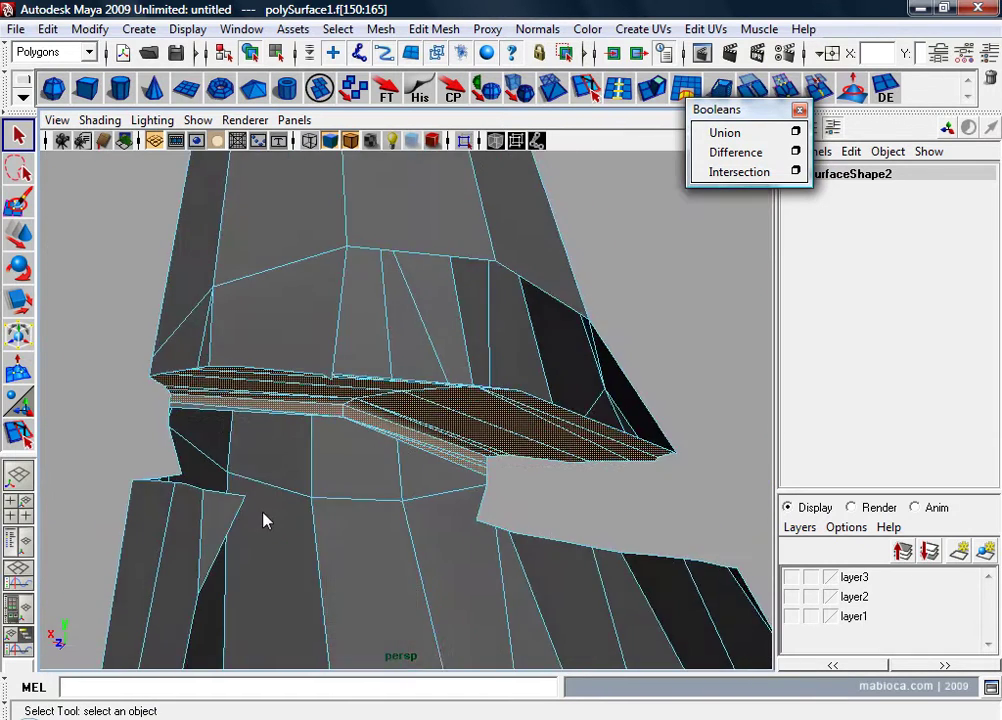
mouse_move(264, 521)
right_mouse_down("alt")
mouse_move(313, 508)
mouse_move(414, 514)
right_mouse_up("alt")
middle_click_drag(413, 514, 349, 470, "alt")
mouse_move(349, 470)
right_mouse_down("alt")
mouse_move(295, 467)
mouse_move(307, 473)
right_mouse_up("alt")
mouse_move(307, 473)
middle_mouse_down("alt")
mouse_move(295, 456)
mouse_move(264, 449)
middle_mouse_up("alt")
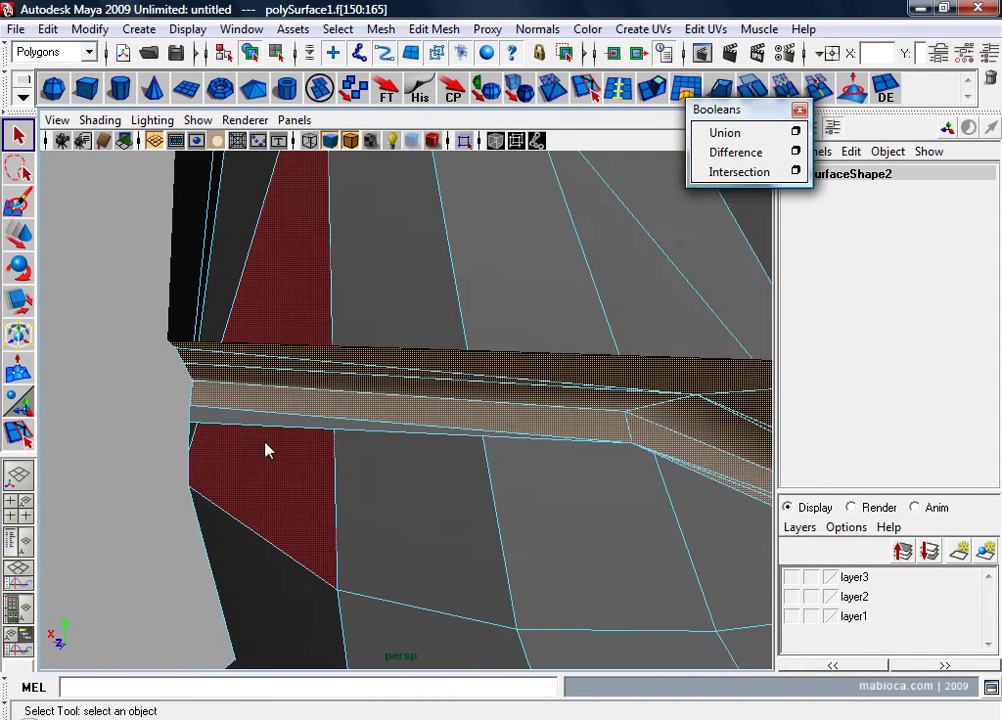
left_click(261, 423, "shift")
key("Delete")
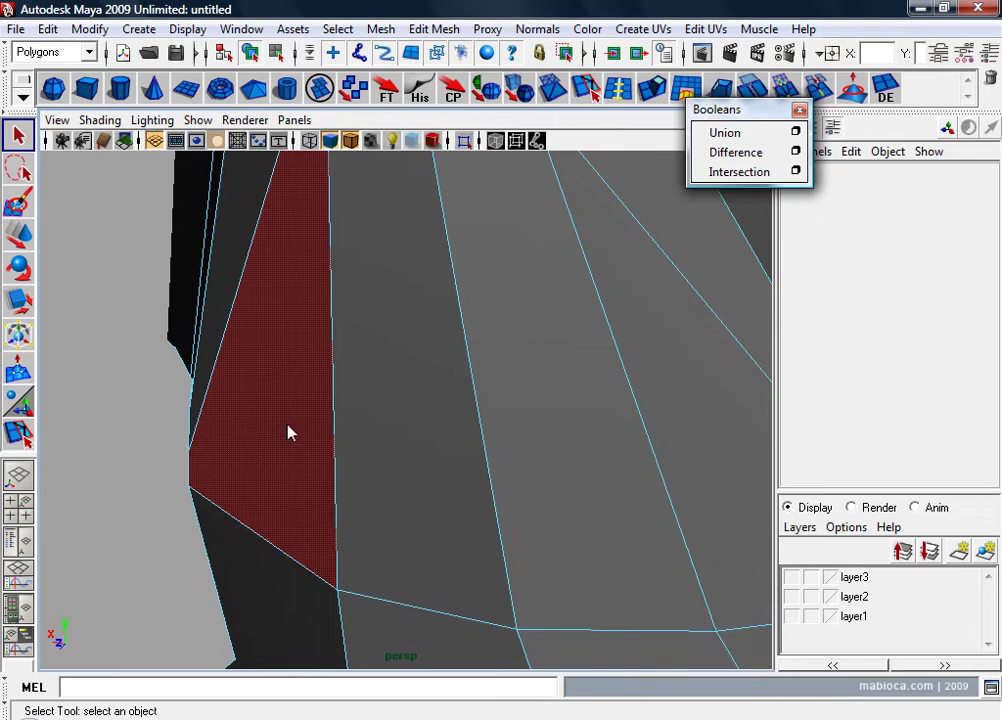
Step: Make layer3 visible again so the blade reappears around the notched handle's base
mouse_move(289, 432)
left_mouse_down("alt")
mouse_move(96, 440)
mouse_move(115, 450)
mouse_move(139, 456)
mouse_move(168, 360)
mouse_move(146, 356)
mouse_move(85, 380)
left_mouse_up("alt")
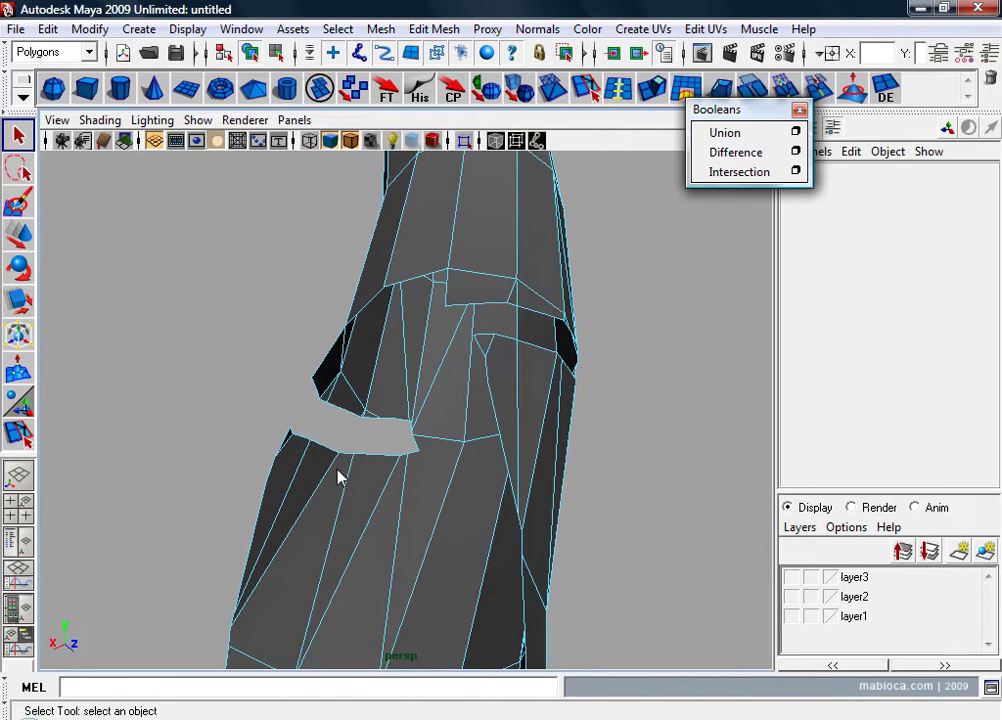
left_click_drag(357, 516, 619, 530, "alt")
left_click(791, 577)
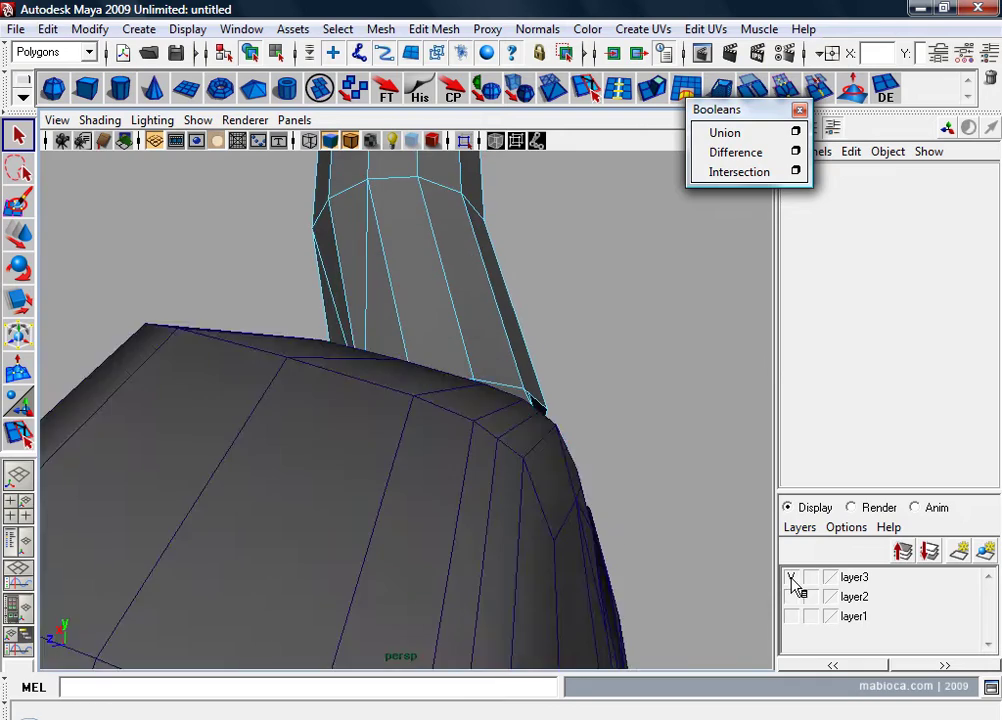
mouse_move(480, 540)
left_mouse_down("alt")
mouse_move(242, 561)
mouse_move(595, 573)
mouse_move(765, 530)
mouse_move(809, 492)
mouse_move(736, 494)
mouse_move(700, 528)
mouse_move(575, 476)
mouse_move(480, 521)
mouse_move(566, 479)
mouse_move(145, 530)
mouse_move(264, 532)
mouse_move(219, 523)
mouse_move(329, 508)
mouse_move(414, 481)
mouse_move(362, 510)
mouse_move(486, 667)
left_mouse_up("alt")
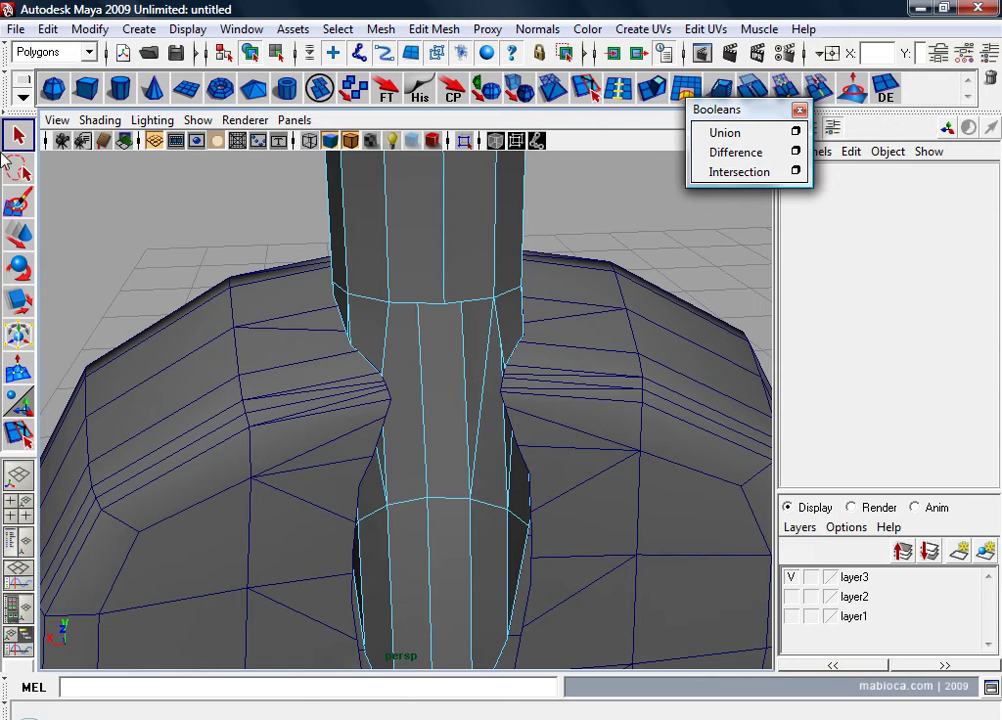
left_click(453, 338)
Step: In object mode, select the handle and blade and combine them with Mesh > Combine
key("F8")
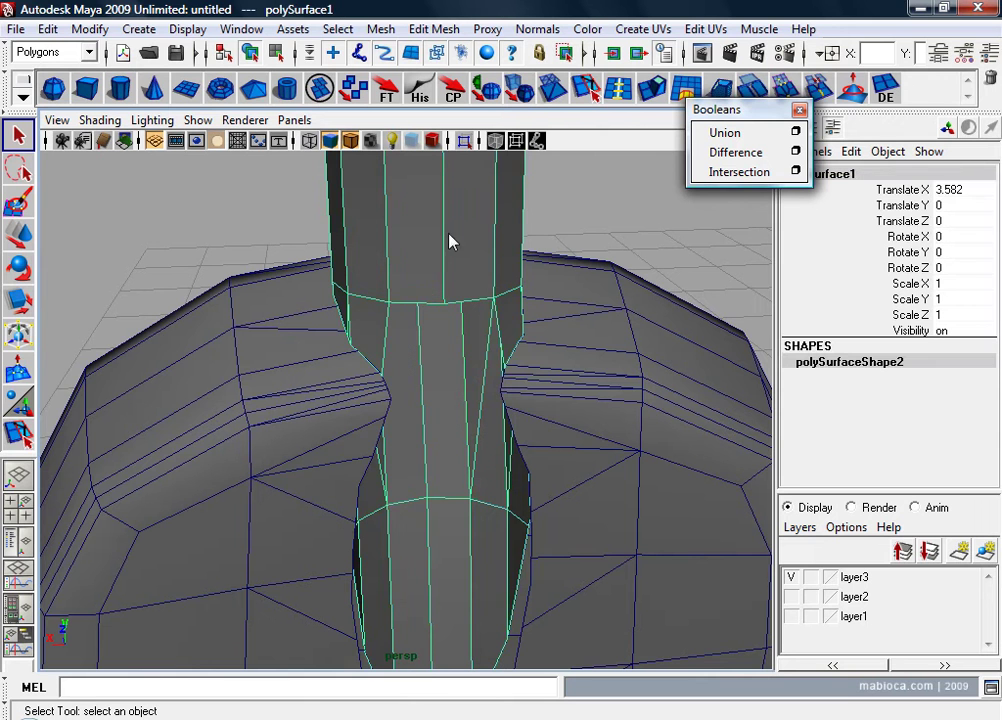
left_click(541, 372, "shift")
left_click(380, 29)
left_click(405, 58)
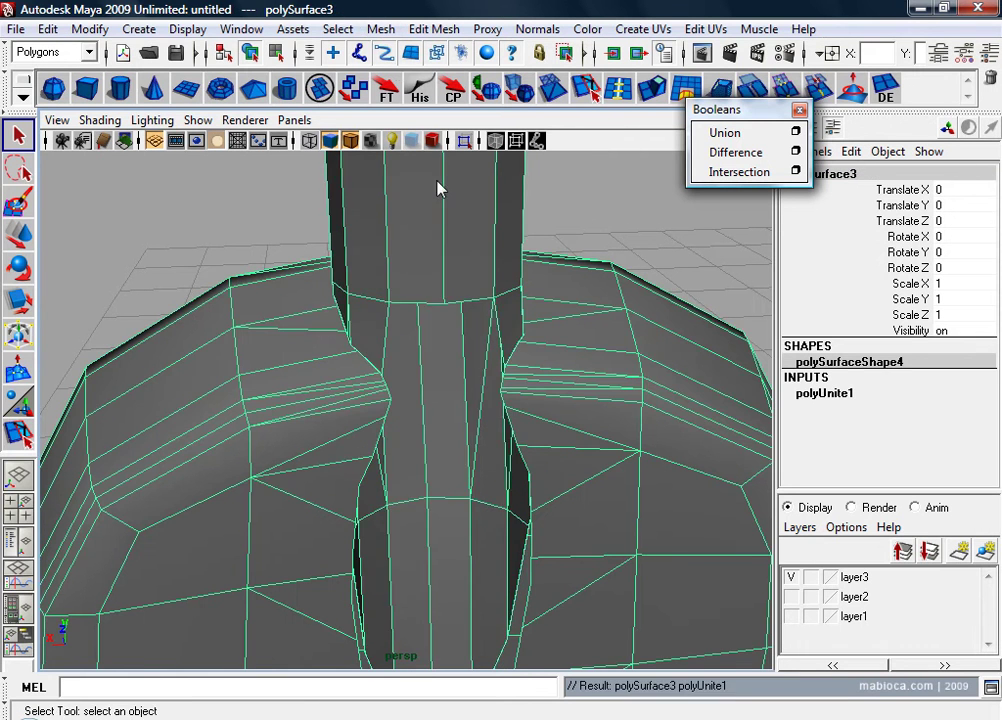
Step: Inspect the joined seam, then undo the combine
mouse_move(438, 188)
left_mouse_down("alt")
mouse_move(141, 277)
mouse_move(106, 229)
mouse_move(150, 250)
left_mouse_up("alt")
right_click_drag(150, 250, 273, 313, "alt")
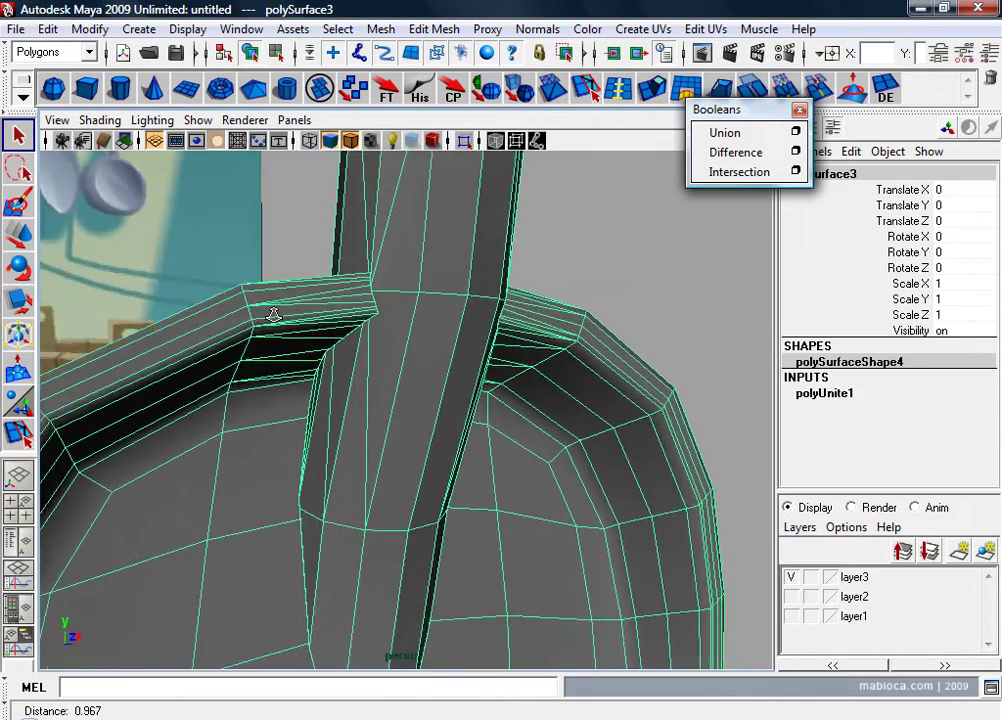
mouse_move(273, 313)
left_mouse_down("alt")
mouse_move(415, 283)
mouse_move(512, 351)
left_mouse_up("alt")
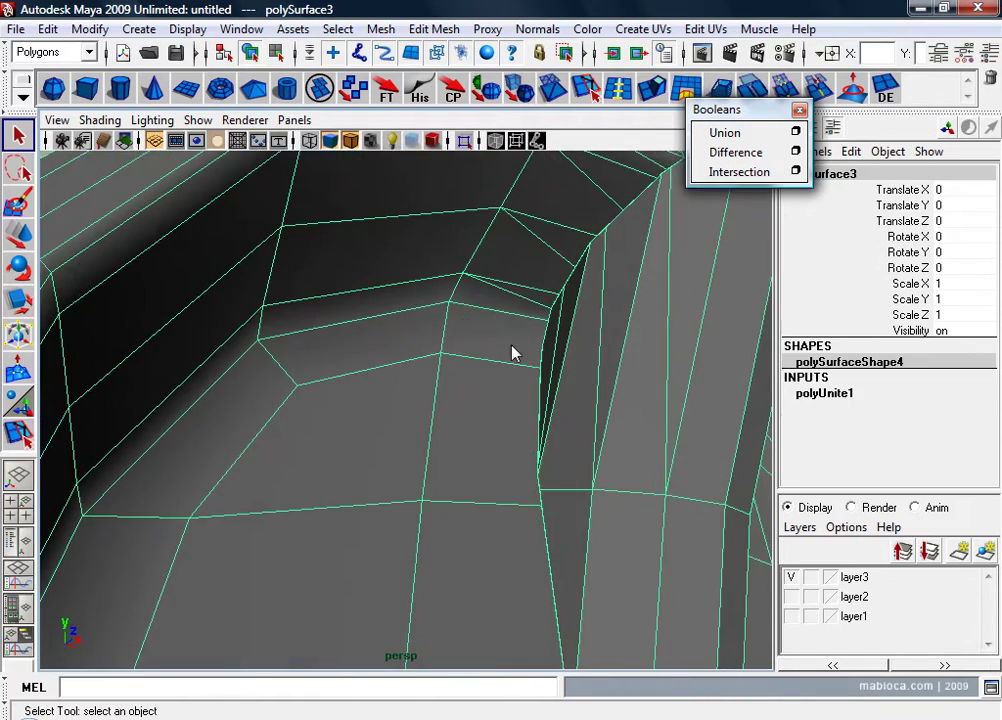
key("ctrl+z")
Step: Examine the V-shaped seam tip closely, then combine handle and blade into polySurface3 again
mouse_move(519, 369)
middle_mouse_down("alt")
mouse_move(425, 410)
mouse_move(425, 443)
middle_mouse_up("alt")
mouse_move(425, 443)
left_mouse_down("alt")
mouse_move(425, 385)
mouse_move(476, 378)
left_mouse_up("alt")
mouse_move(476, 378)
middle_mouse_down("alt")
mouse_move(470, 387)
mouse_move(523, 416)
mouse_move(524, 274)
middle_mouse_up("alt")
mouse_move(524, 274)
left_mouse_down("alt")
mouse_move(497, 400)
mouse_move(456, 427)
left_mouse_up("alt")
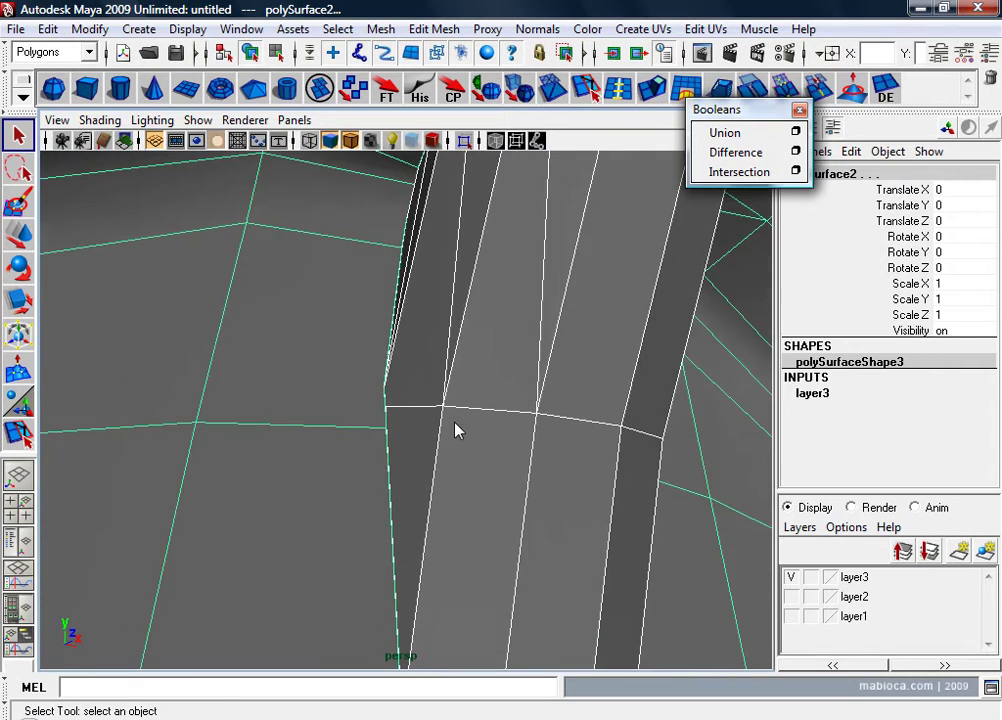
mouse_move(456, 427)
middle_mouse_down("alt")
mouse_move(447, 374)
mouse_move(436, 393)
middle_mouse_up("alt")
mouse_move(436, 393)
left_mouse_down("alt")
mouse_move(427, 306)
mouse_move(420, 465)
left_mouse_up("alt")
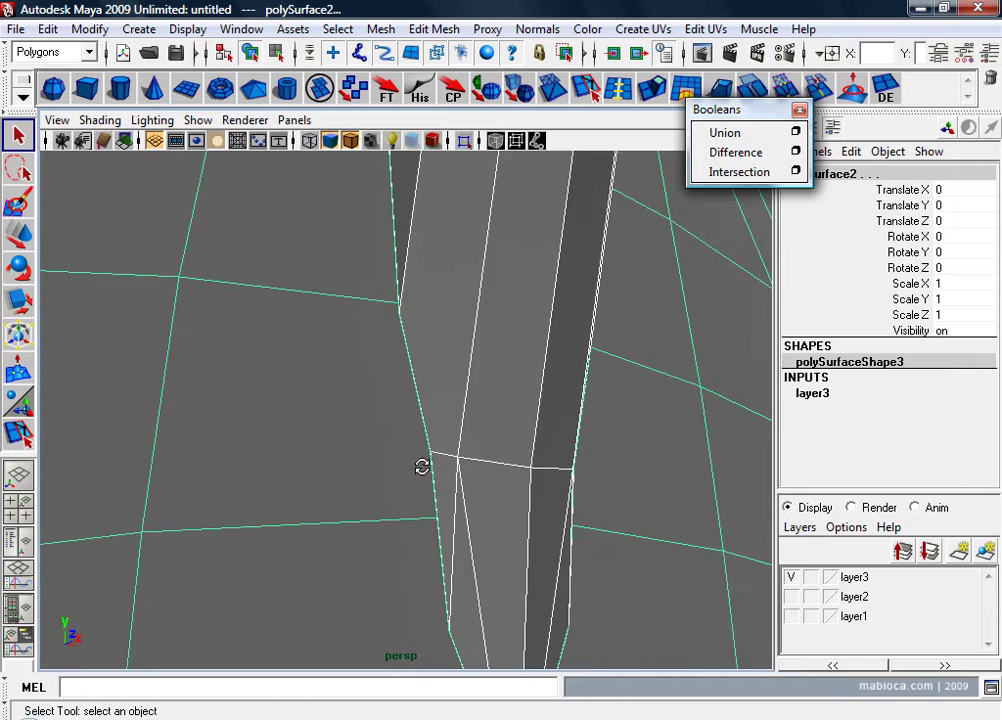
middle_click_drag(420, 465, 414, 407, "alt")
left_click_drag(414, 407, 321, 373, "alt")
middle_click_drag(321, 373, 337, 386, "alt")
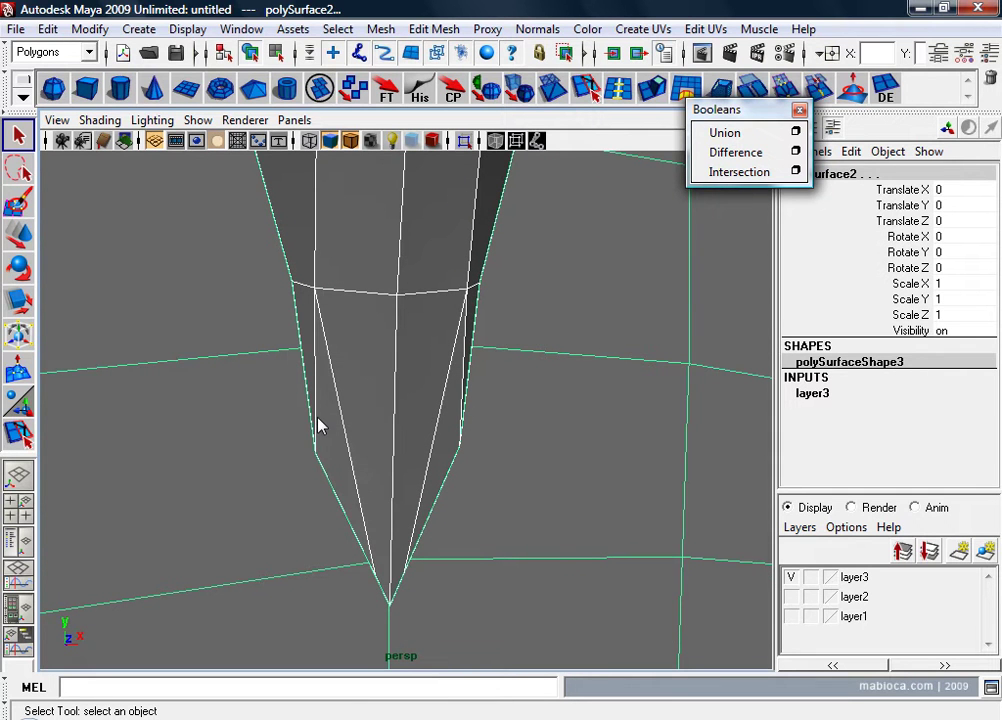
mouse_move(344, 472)
left_mouse_down("alt")
mouse_move(360, 457)
mouse_move(375, 460)
left_mouse_up("alt")
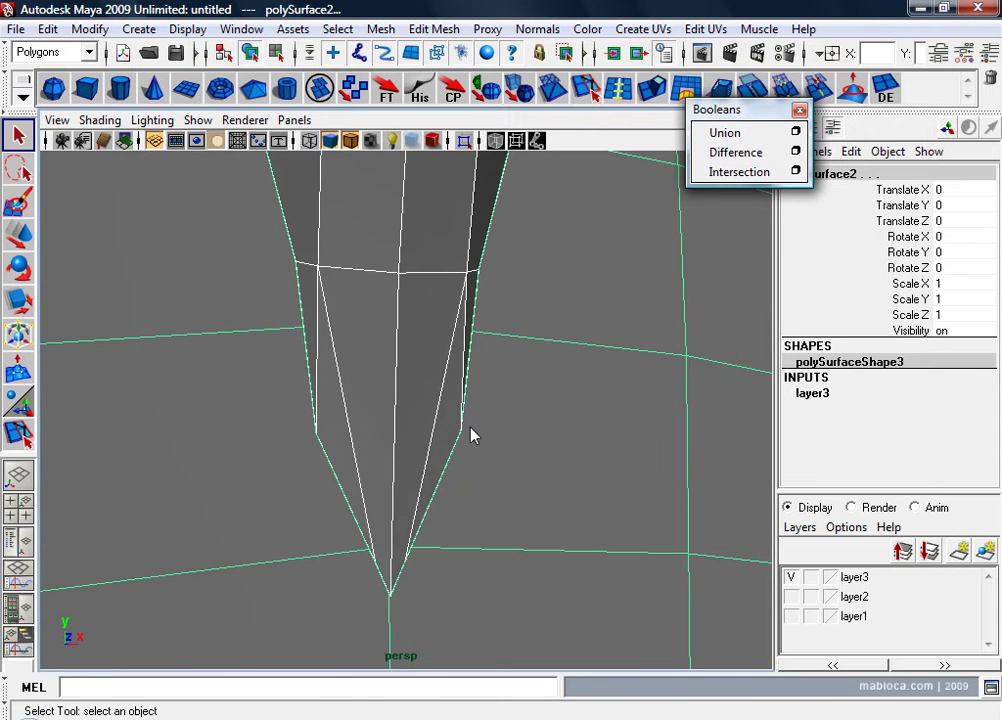
mouse_move(472, 435)
left_mouse_down("alt")
mouse_move(405, 434)
mouse_move(407, 455)
left_mouse_up("alt")
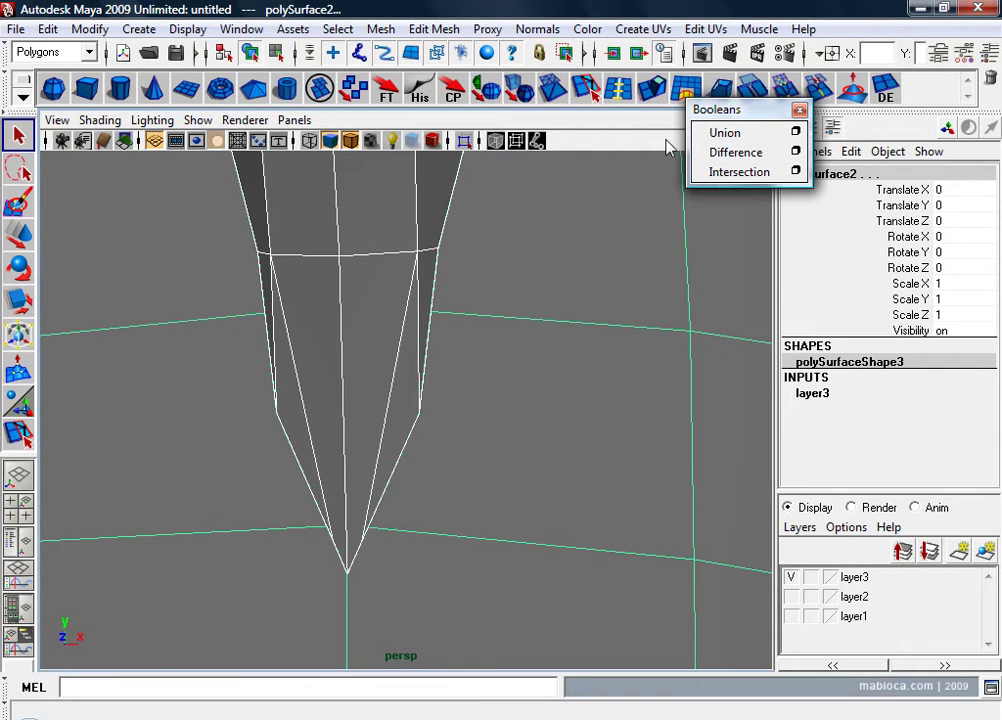
left_click(380, 29)
left_click(403, 57)
Step: In vertex mode, select the seam-tip vertex, nudge it, and merge the tip vertices
right_click_drag(396, 438, 499, 324, "alt")
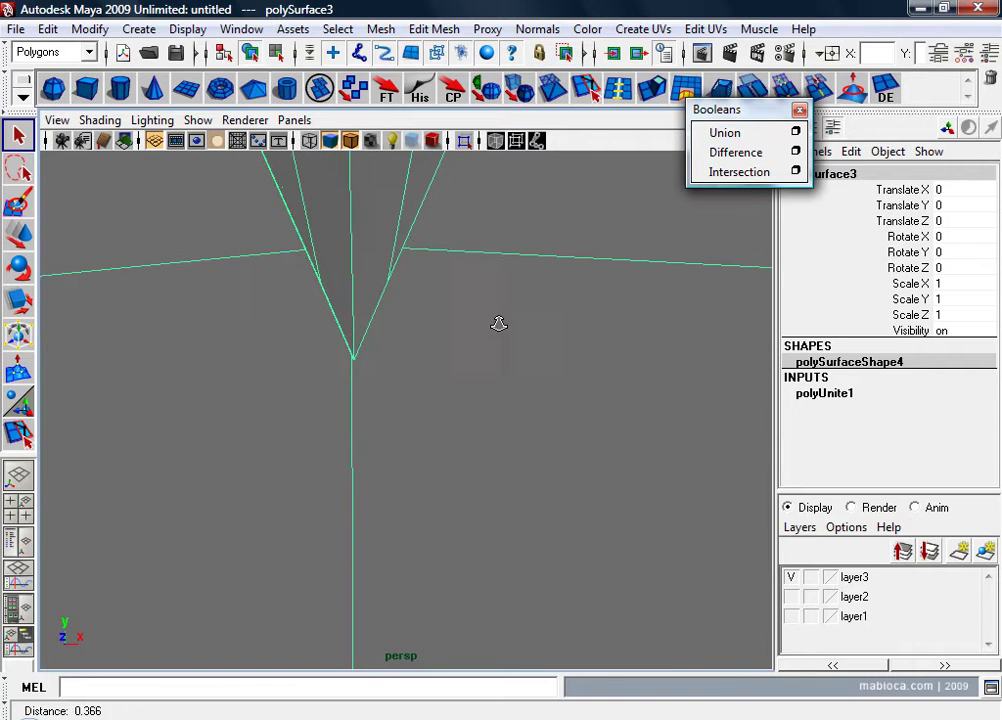
right_click(425, 338)
left_click(412, 327)
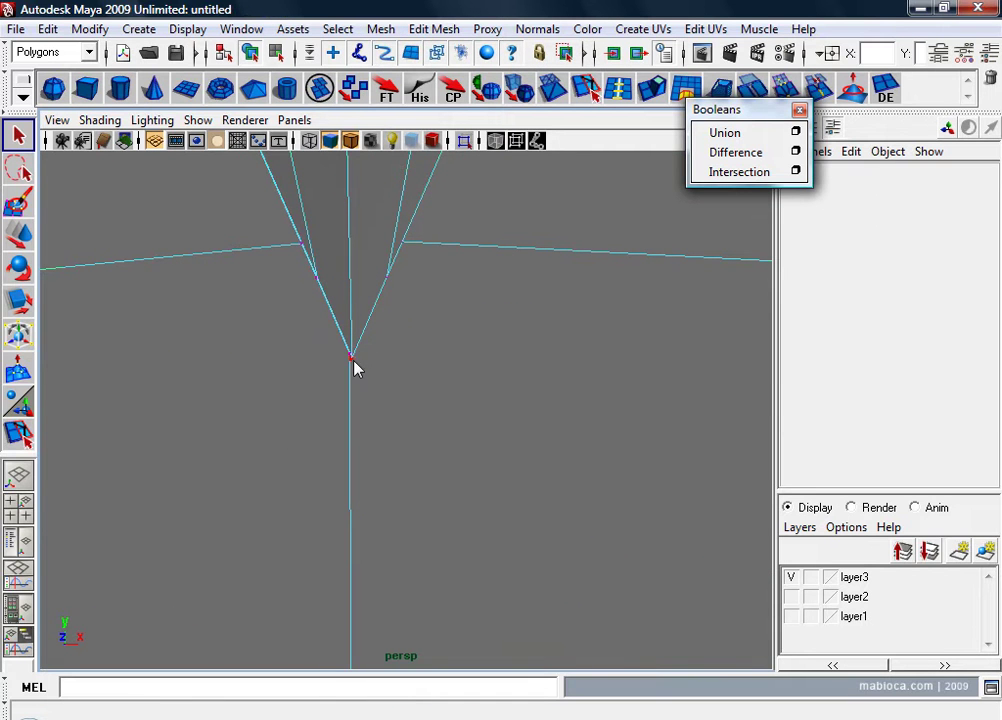
left_click(355, 364)
mouse_move(358, 409)
right_mouse_down("alt")
mouse_move(389, 409)
mouse_move(380, 410)
right_mouse_up("alt")
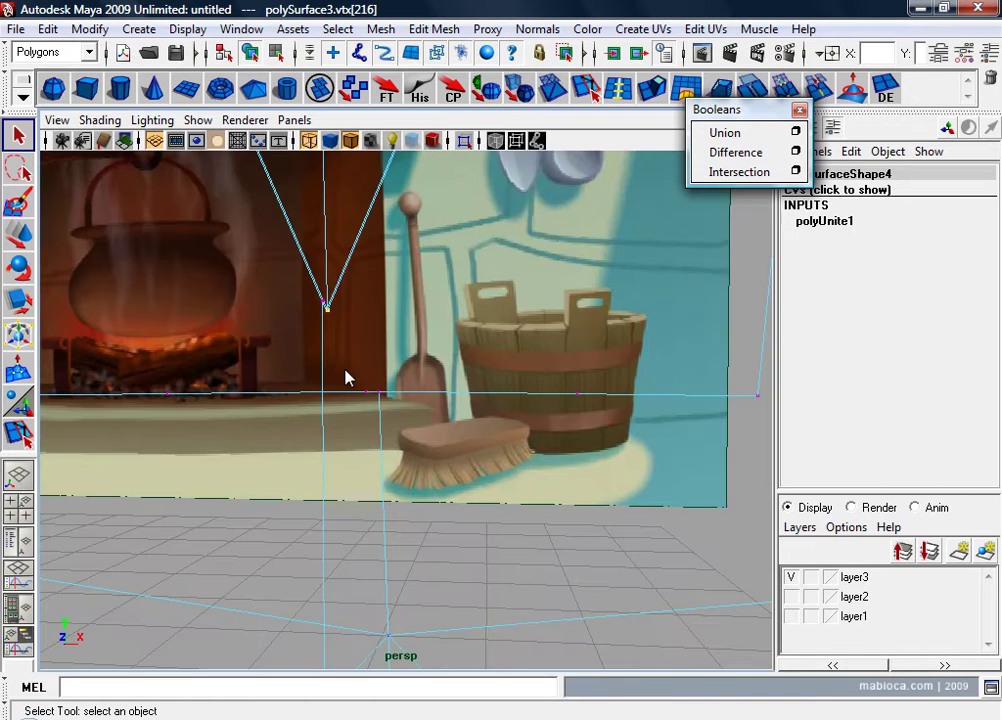
left_click_drag(348, 377, 313, 365, "alt")
right_click_drag(313, 365, 315, 360, "alt")
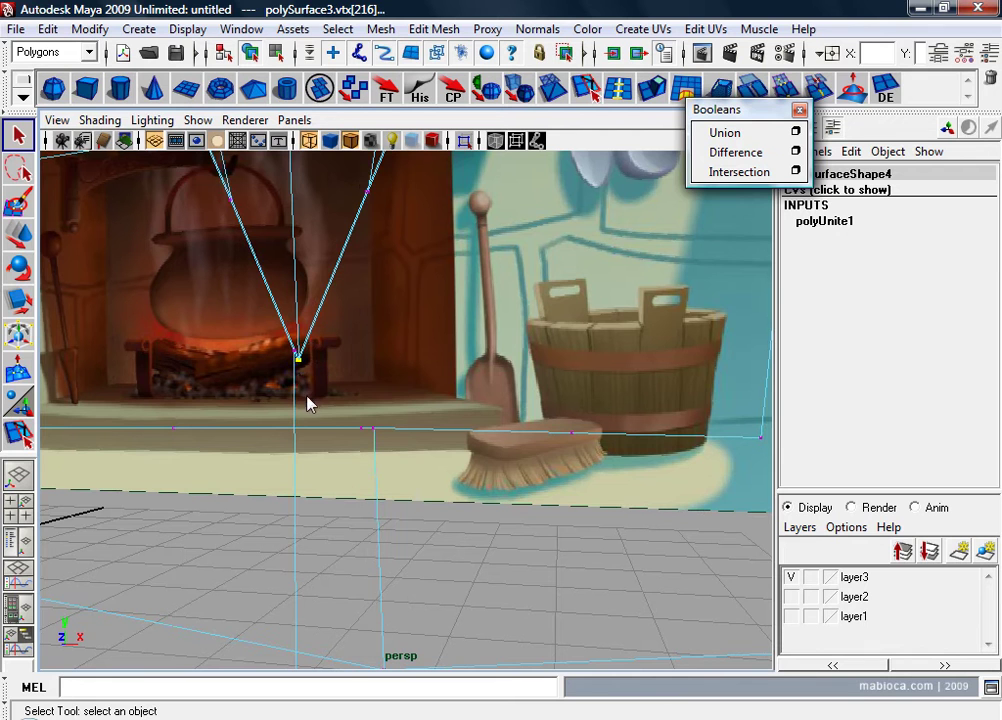
key("w")
mouse_move(313, 370)
left_mouse_down()
mouse_move(272, 375)
mouse_move(324, 385)
mouse_move(318, 376)
left_mouse_up()
left_click(775, 92)
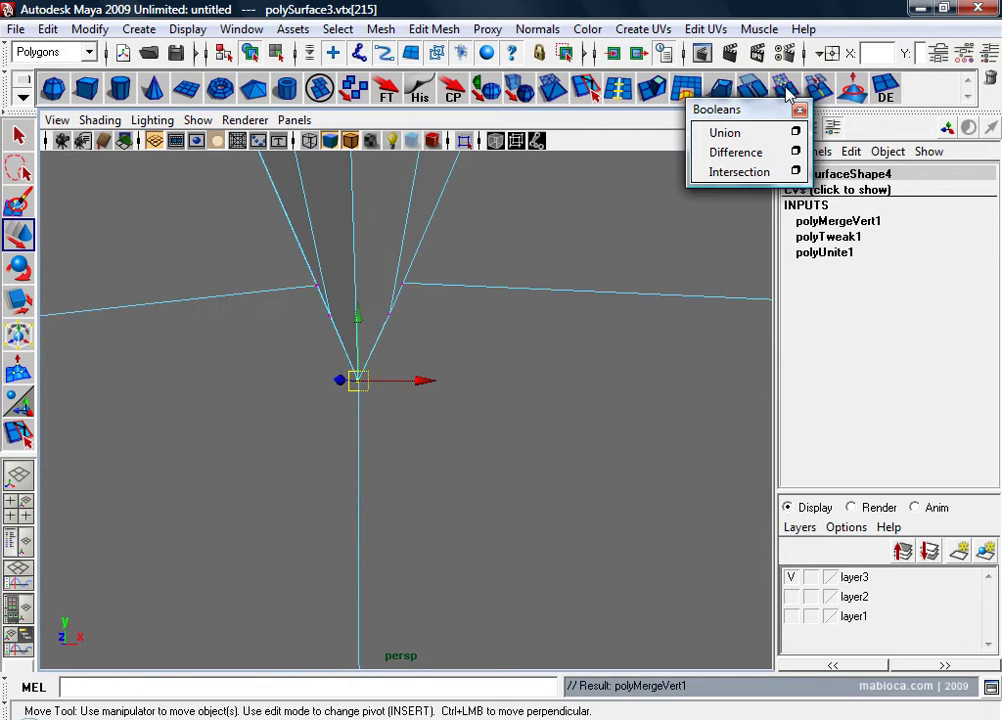
Step: Move the loose right-edge vertex onto its neighbour and merge the two vertices
mouse_move(470, 240)
left_mouse_down("alt")
mouse_move(483, 253)
mouse_move(481, 293)
mouse_move(437, 367)
left_mouse_up("alt")
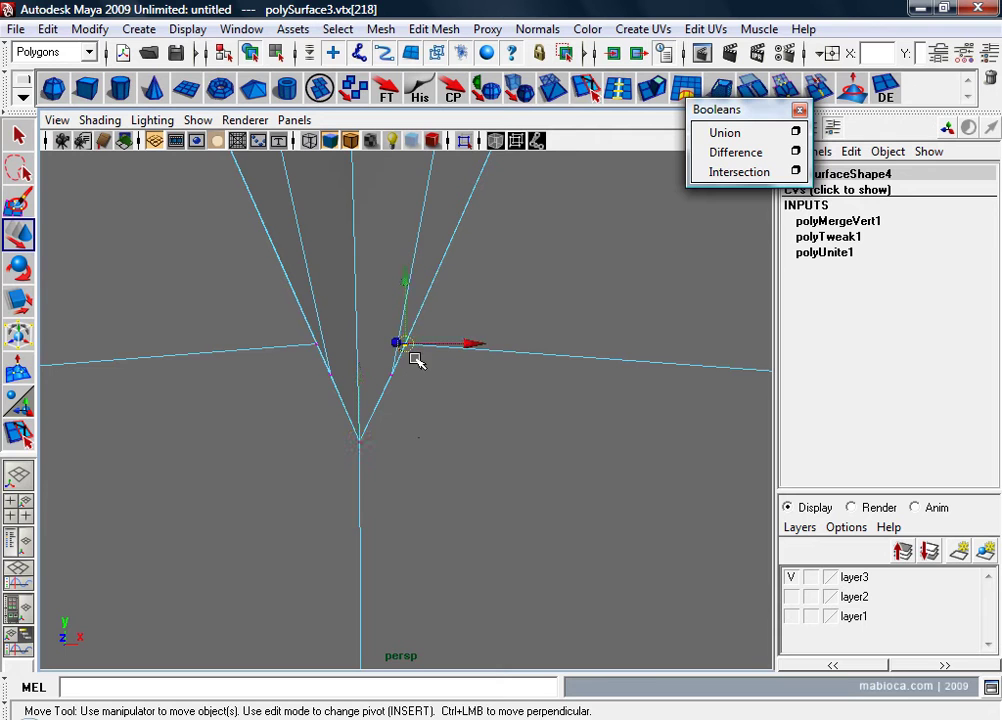
left_click_drag(401, 343, 413, 350)
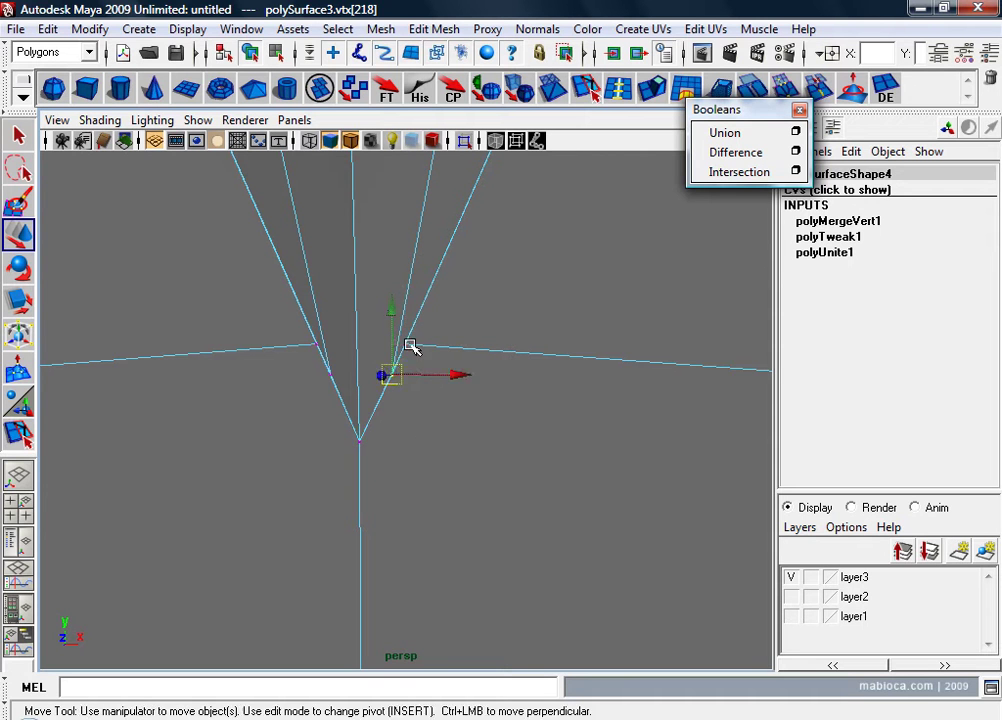
left_click(409, 348)
left_click(408, 350)
mouse_move(408, 350)
left_mouse_down()
mouse_move(403, 368)
mouse_move(405, 360)
left_mouse_up()
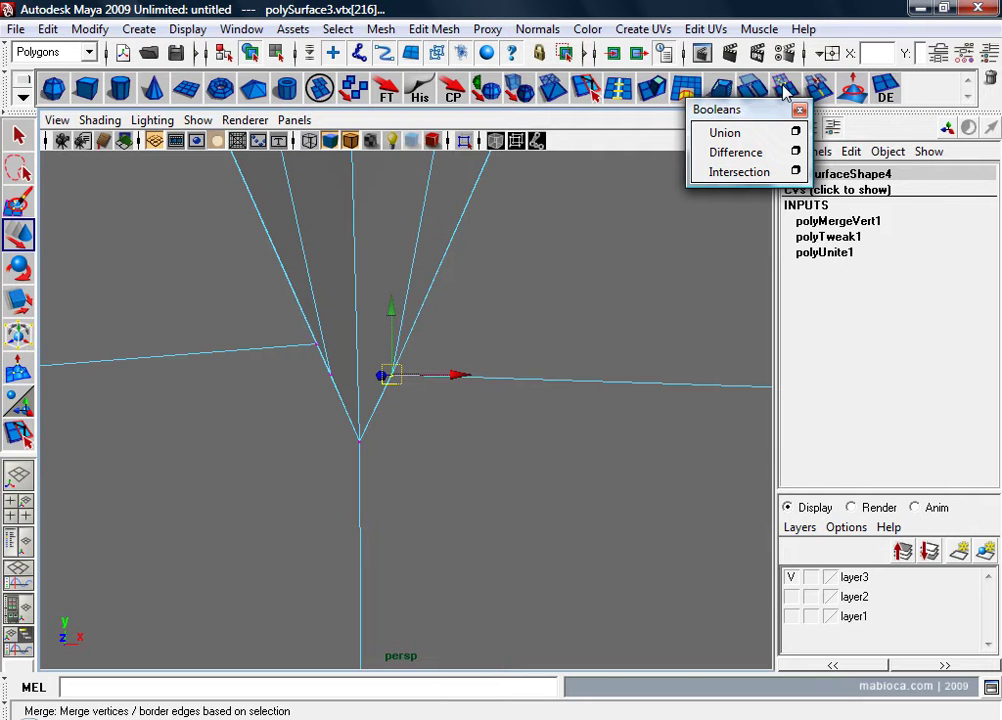
left_click(785, 90)
Step: Pull back and switch to the front view of the whole spade
mouse_move(578, 287)
right_mouse_down("alt")
mouse_move(494, 293)
mouse_move(465, 315)
mouse_move(461, 358)
mouse_move(487, 335)
right_mouse_up("alt")
right_click(487, 335)
key("space")
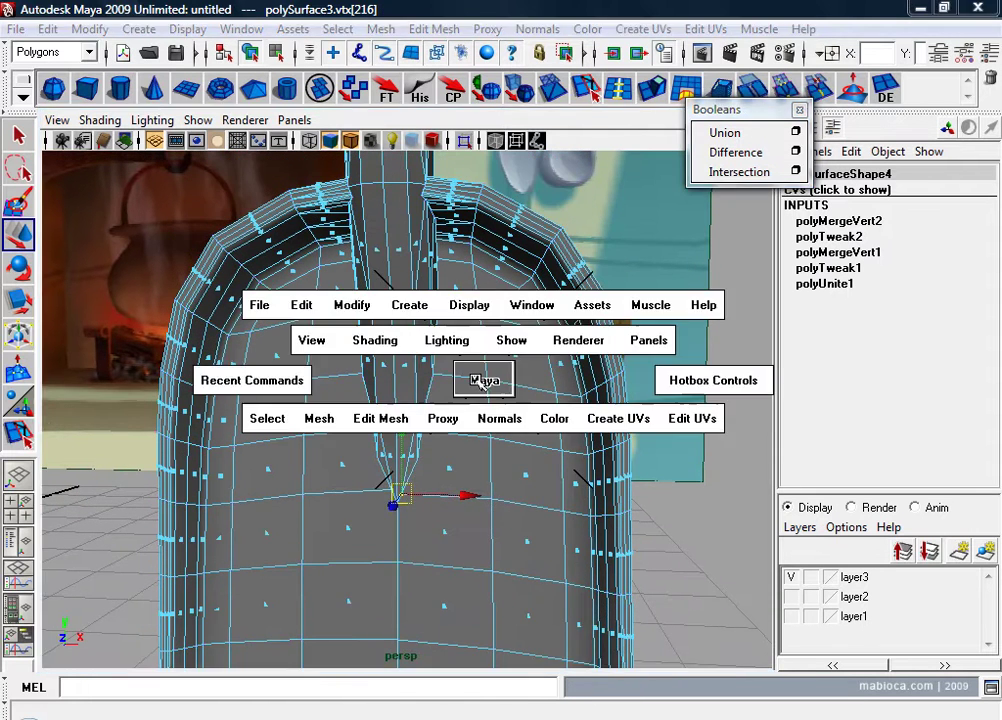
left_click_drag(481, 380, 331, 447)
right_click_drag(242, 437, 389, 274, "alt")
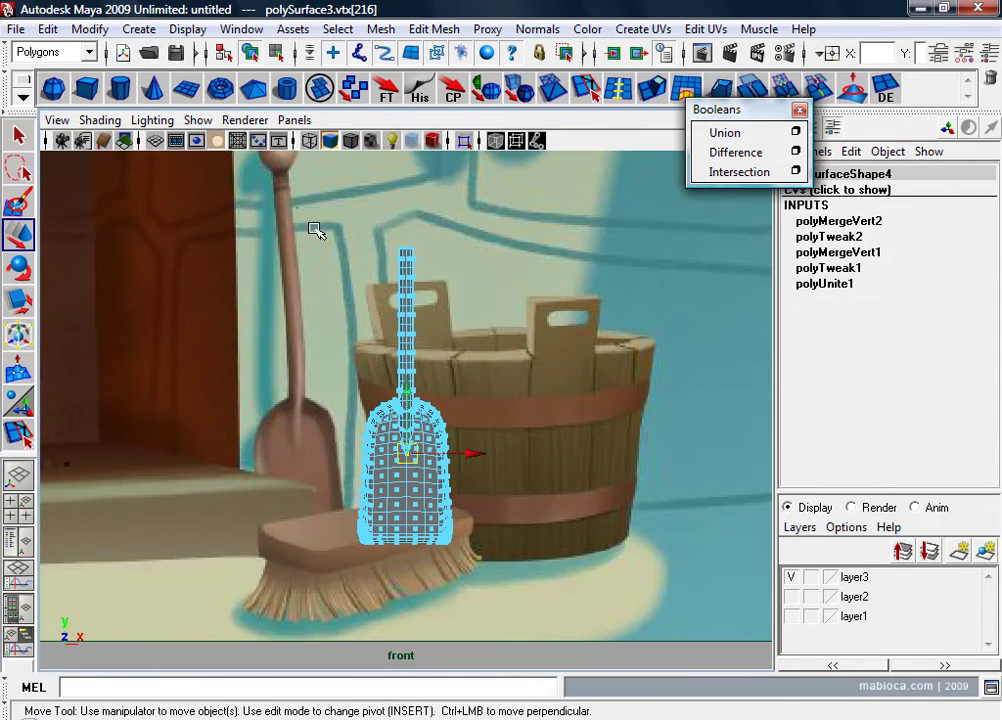
Step: Zoom into the spade's neck, clear the selection and return to perspective view
mouse_move(409, 611)
right_mouse_down("alt")
mouse_move(333, 519)
mouse_move(400, 420)
right_mouse_up("alt")
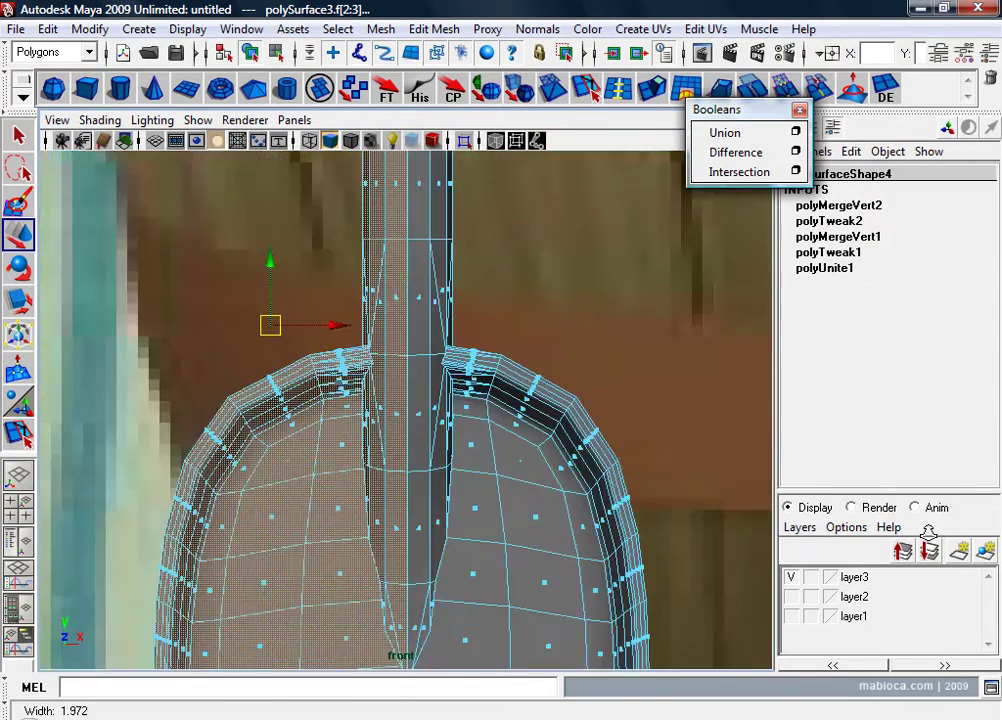
middle_click_drag(400, 420, 447, 394, "alt")
right_click_drag(447, 394, 510, 267, "alt")
left_click(590, 270)
scroll(590, 270, "up", 3)
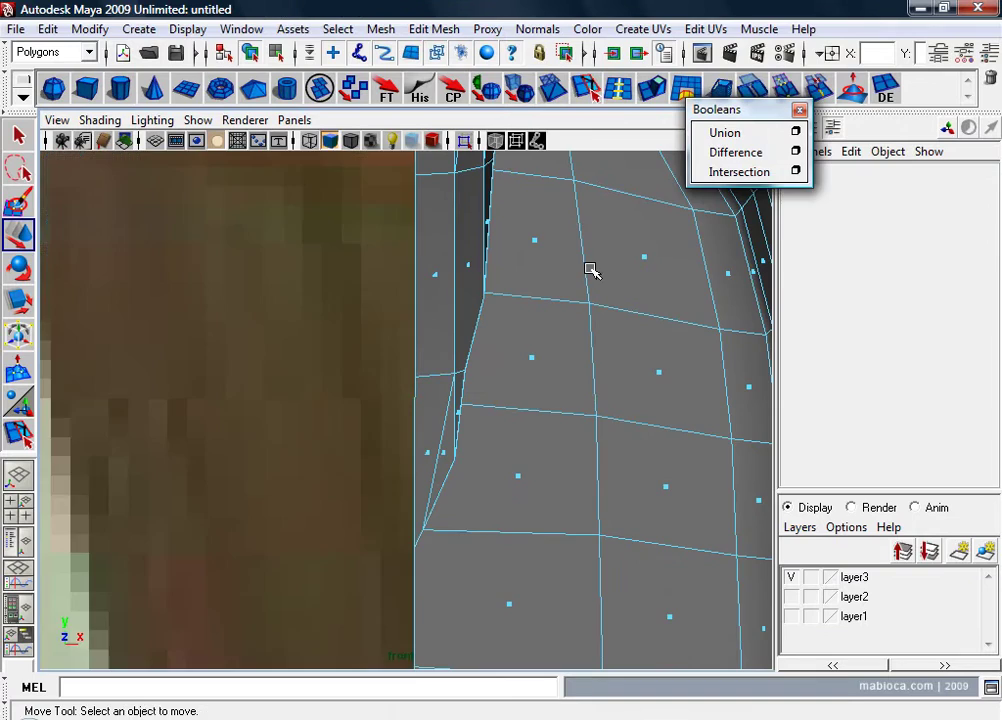
key("a")
key("space")
Step: Pull the stray joint vertex up onto its neighbour and merge them
mouse_move(626, 286)
left_mouse_down()
mouse_move(526, 302)
mouse_move(706, 350)
mouse_move(575, 353)
mouse_move(362, 398)
mouse_move(418, 358)
left_mouse_up()
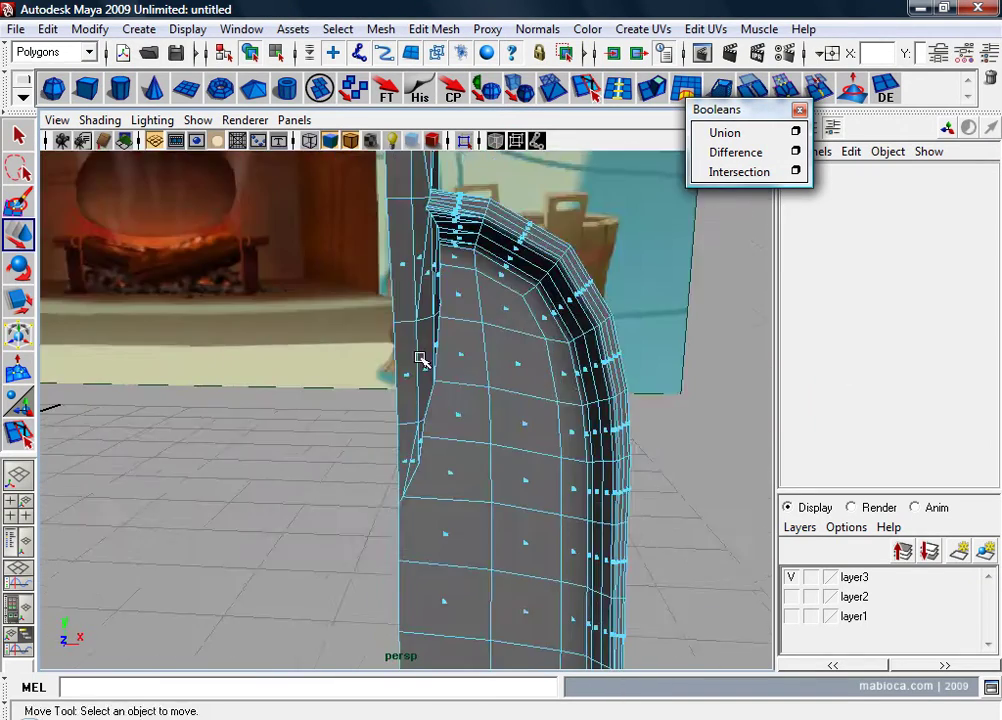
scroll(549, 452, "up", 3)
mouse_move(549, 452)
middle_mouse_down("alt")
mouse_move(443, 420)
mouse_move(523, 470)
middle_mouse_up("alt")
scroll(575, 429, "up", 2)
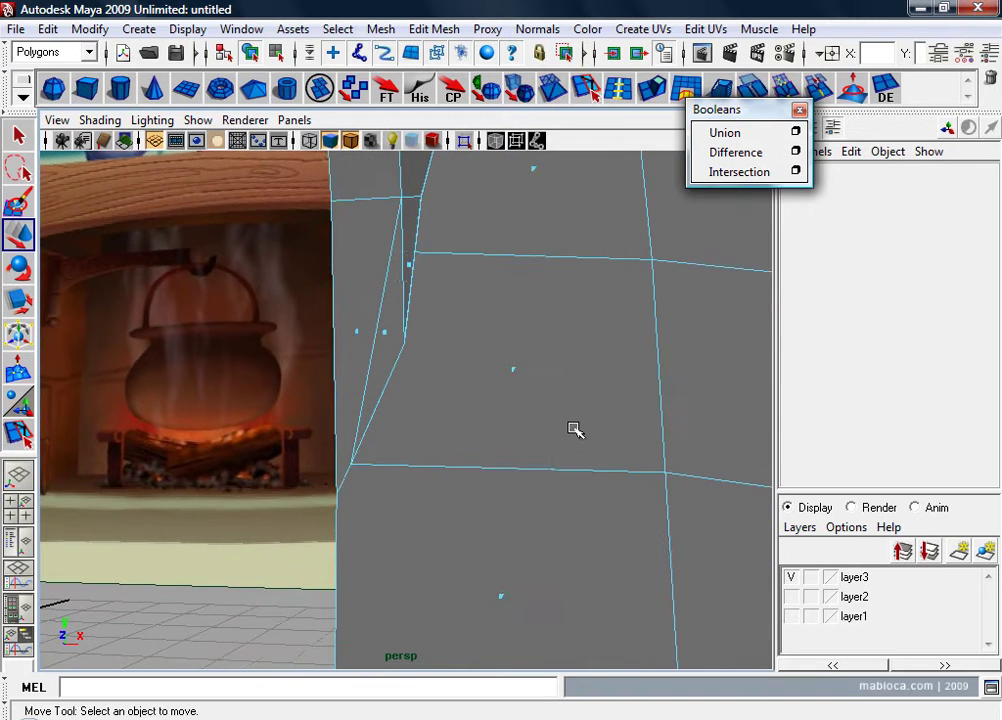
scroll(585, 457, "up", 1)
mouse_move(585, 457)
middle_mouse_down("alt")
mouse_move(499, 447)
mouse_move(510, 490)
middle_mouse_up("alt")
mouse_move(510, 490)
left_mouse_down("alt")
mouse_move(456, 508)
mouse_move(497, 515)
left_mouse_up("alt")
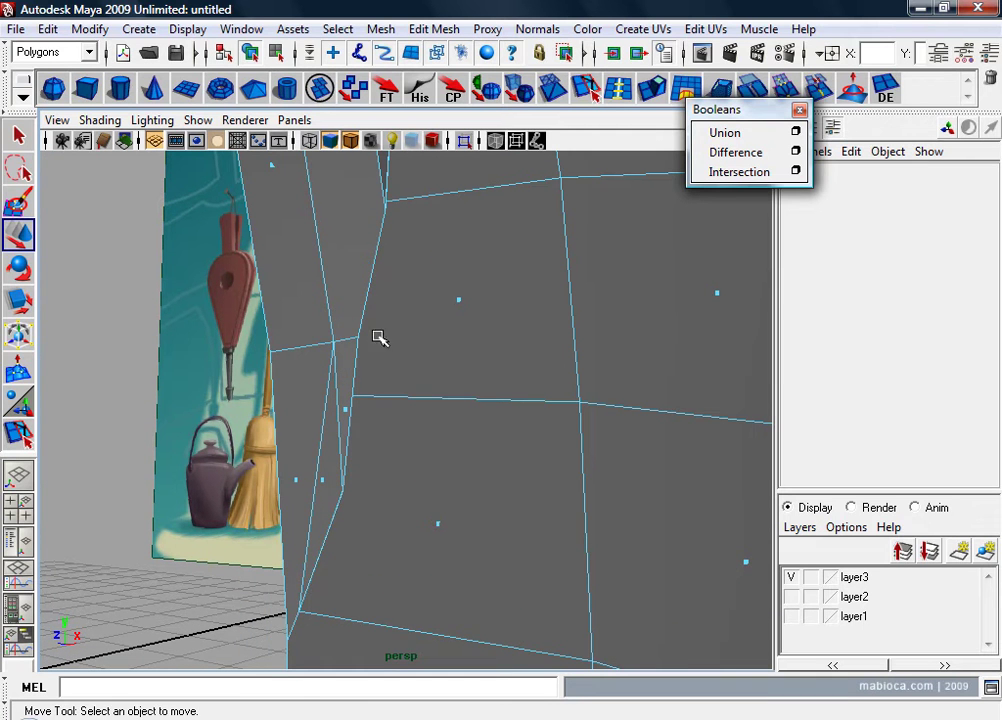
left_click(354, 394)
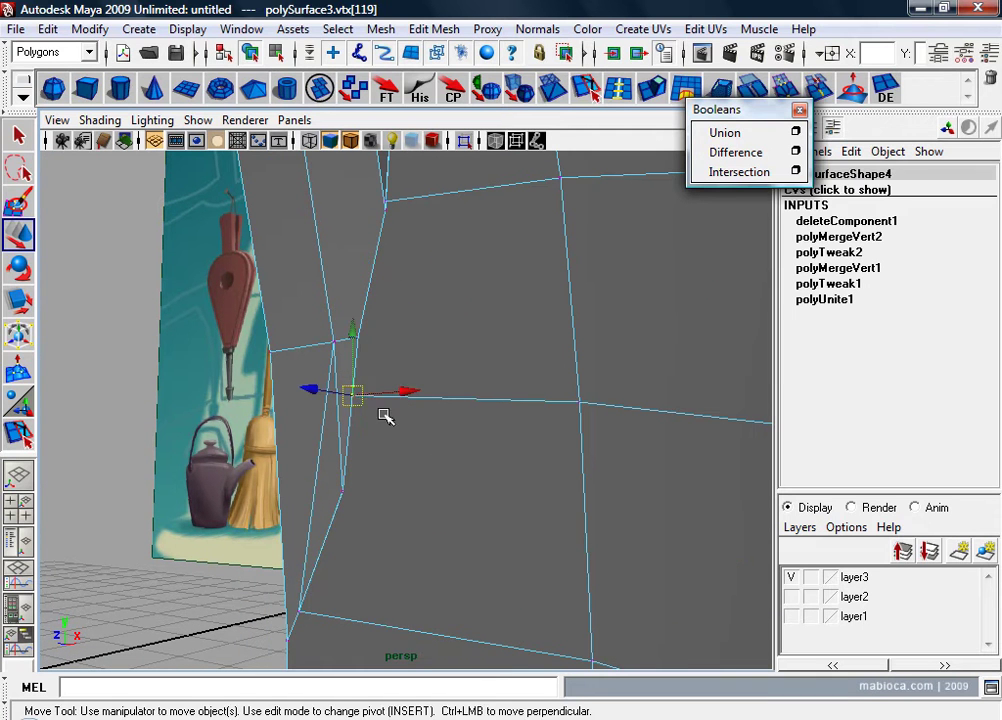
left_click_drag(356, 400, 364, 380)
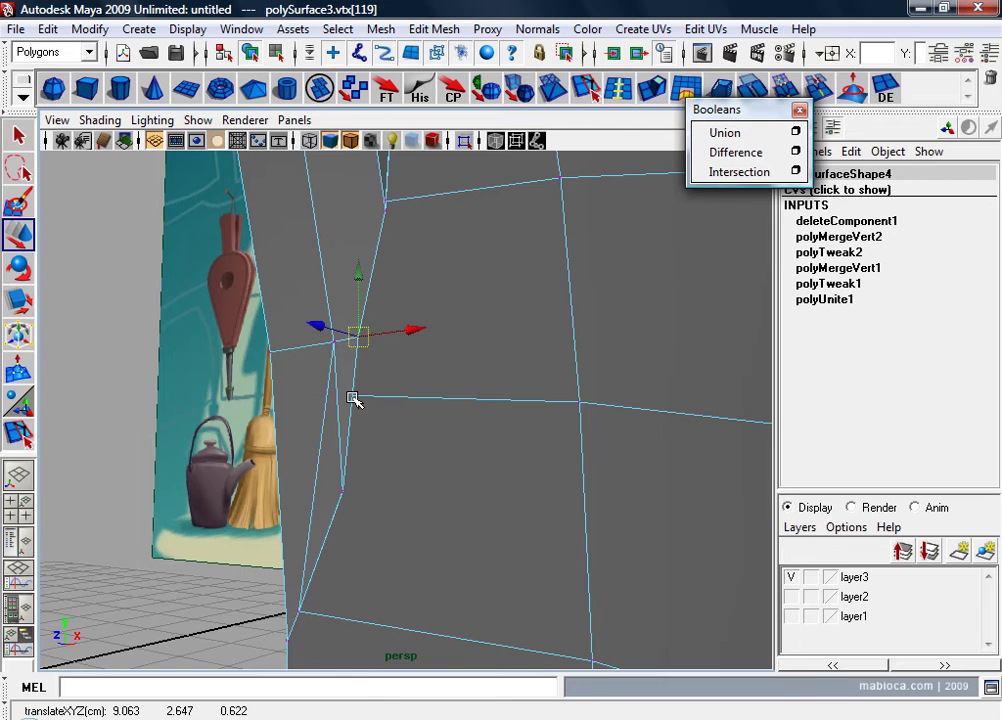
left_click(353, 394)
left_click_drag(356, 398, 360, 340)
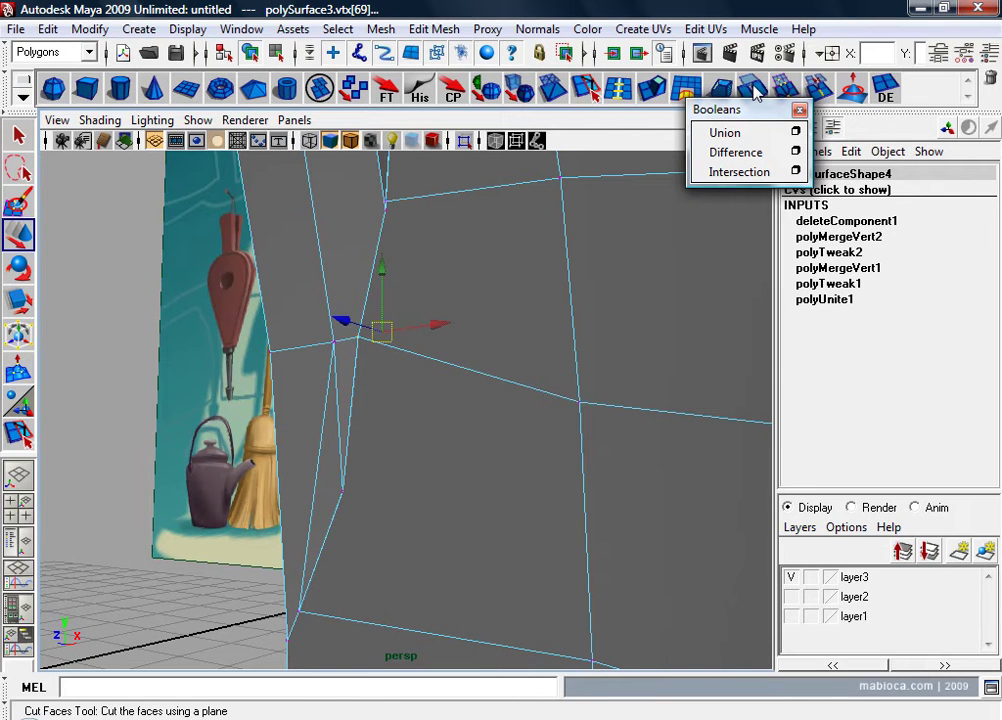
left_click(618, 86)
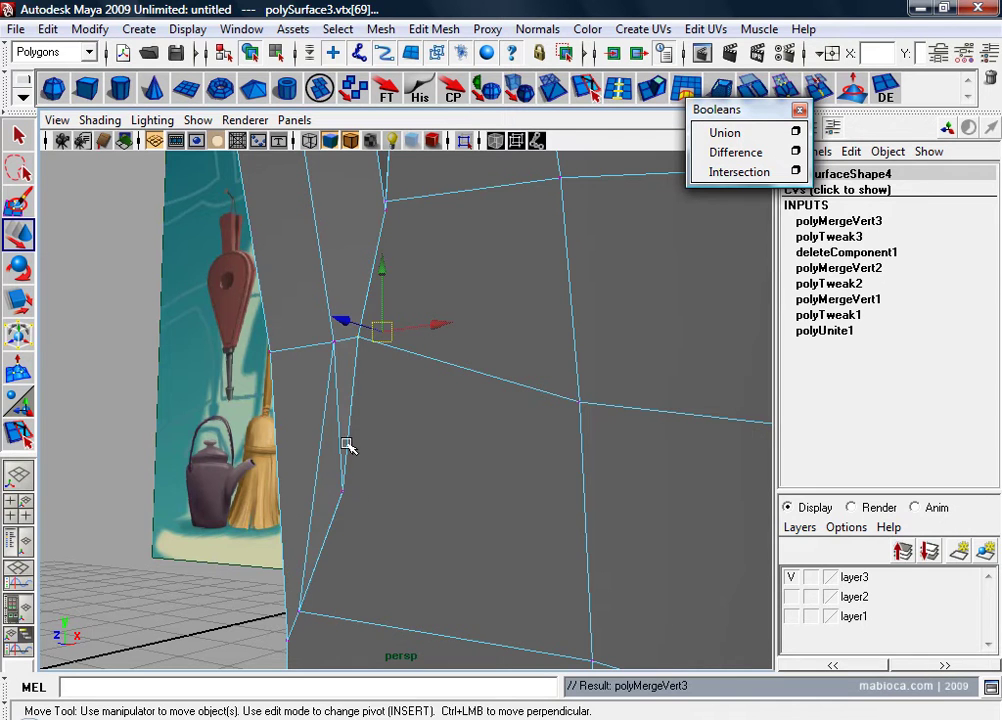
Step: Switch to edge mode, select the vertical joint edge, then clear the edge selection
mouse_move(347, 445)
left_mouse_down("alt")
mouse_move(371, 483)
mouse_move(425, 470)
mouse_move(367, 483)
mouse_move(348, 473)
left_mouse_up("alt")
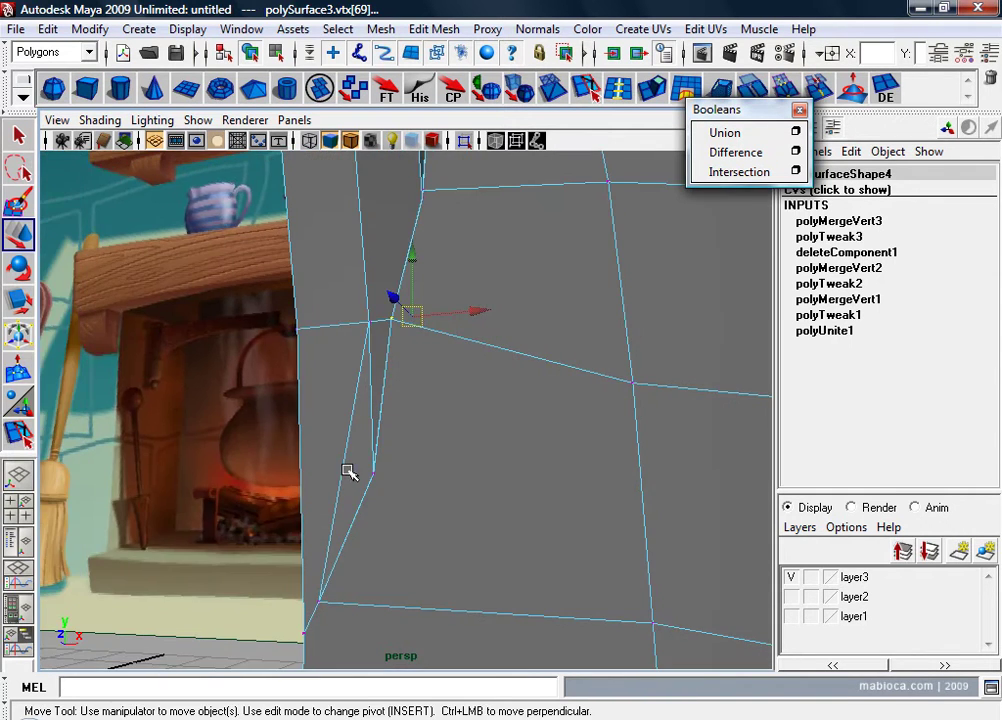
right_click_drag(347, 340, 347, 291)
left_click(355, 405)
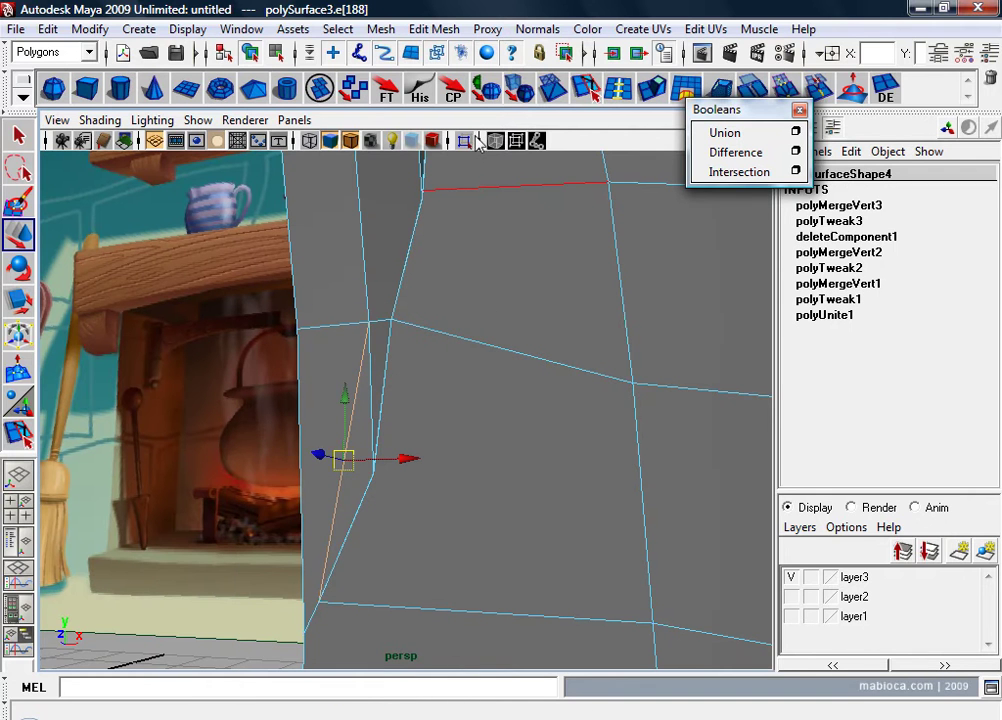
left_click(478, 152)
mouse_move(397, 485)
right_mouse_down("alt")
mouse_move(472, 519)
mouse_move(389, 490)
mouse_move(400, 456)
mouse_move(436, 459)
right_mouse_up("alt")
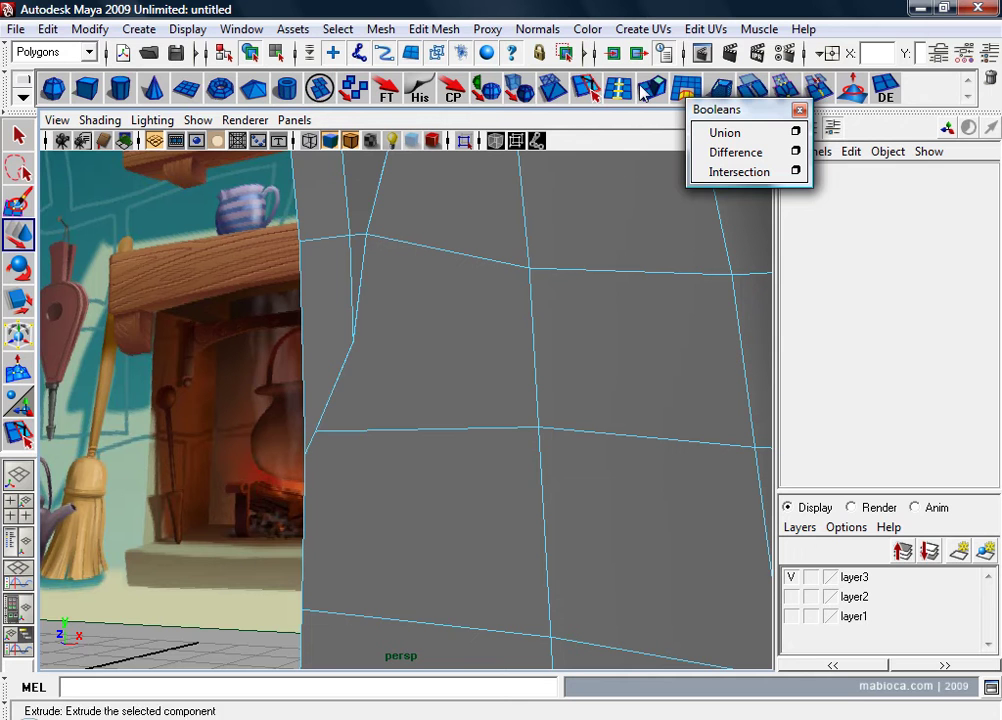
Step: With the Split Polygon Tool, cut a new edge from the middle vertex to the left edge
left_click(686, 89)
left_click(538, 436)
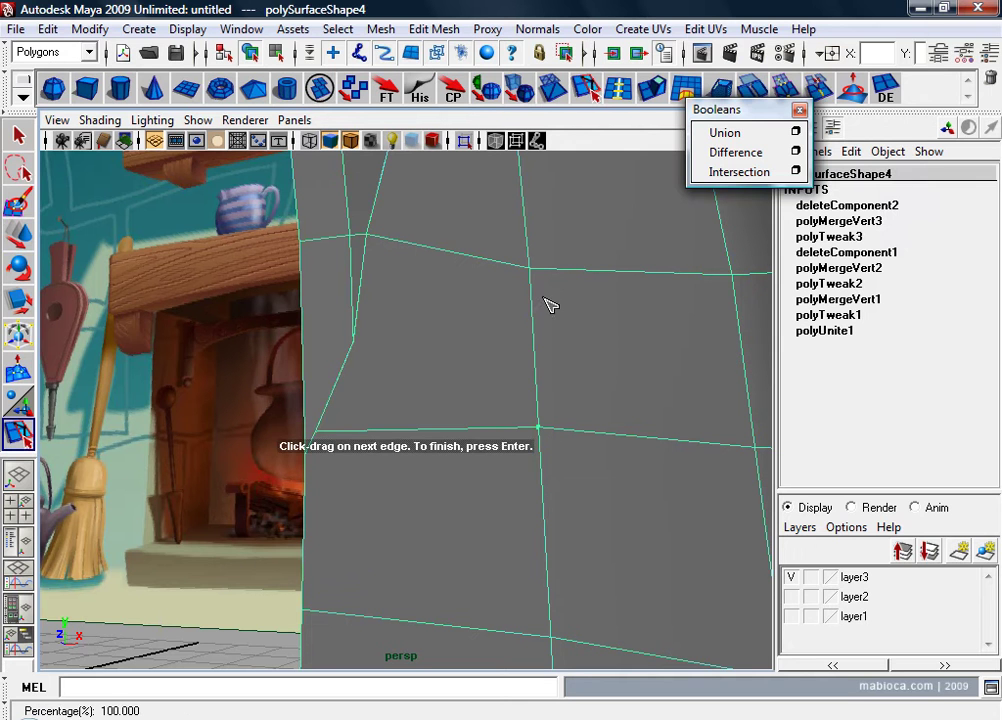
left_click(313, 452)
key("Return")
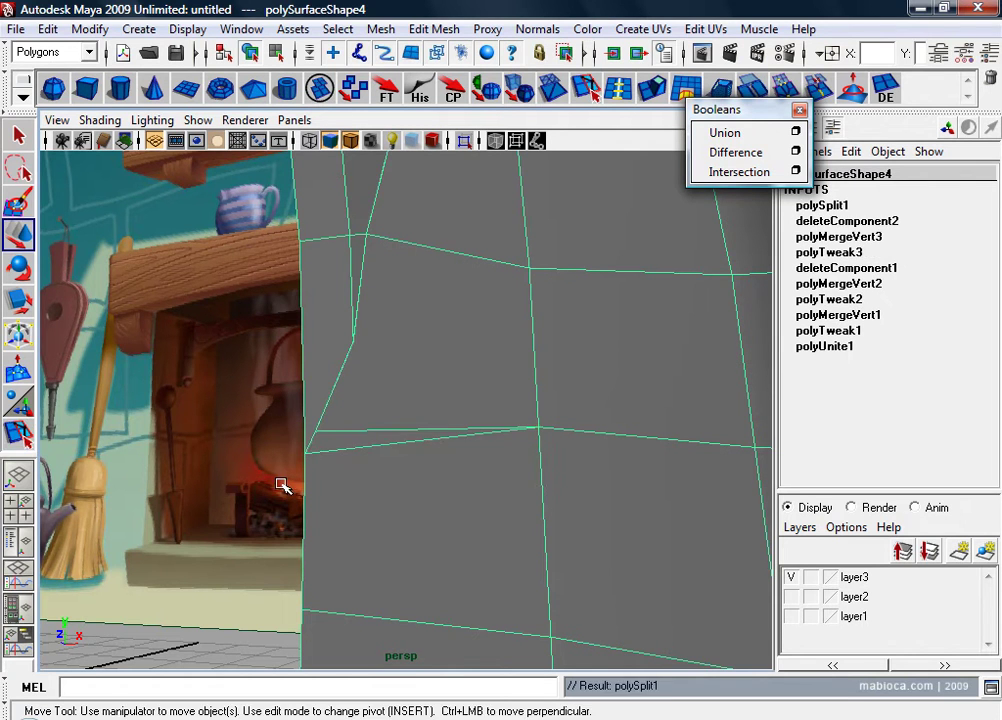
Step: Select the old horizontal edge at the joint and delete it
middle_click_drag(309, 441, 297, 471, "alt")
right_click_drag(369, 340, 375, 290)
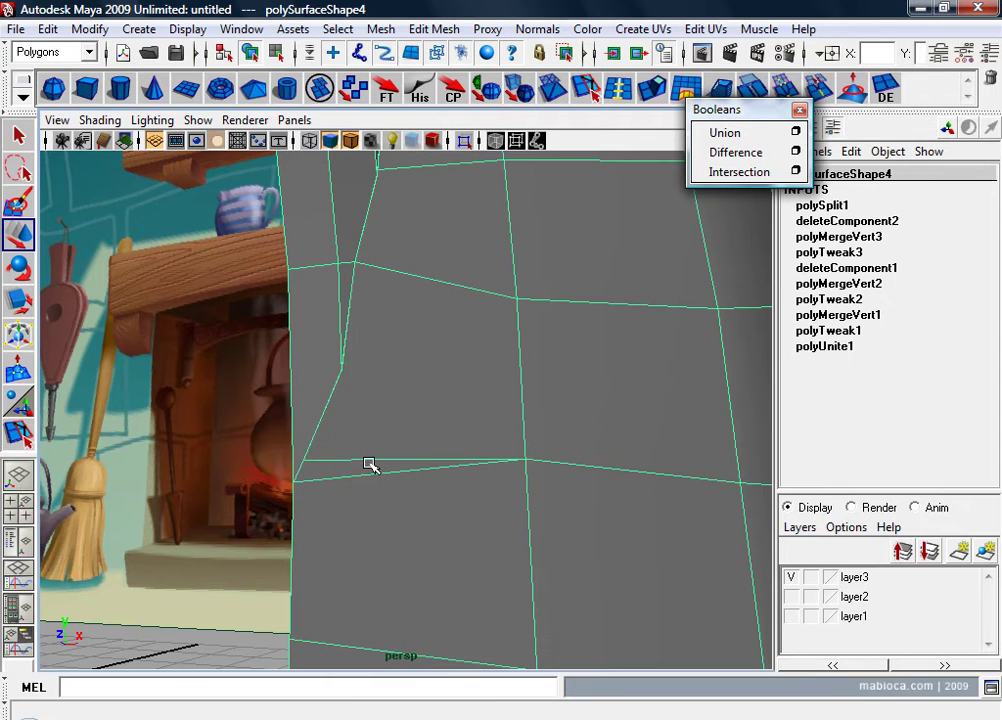
left_click(371, 463)
key("Delete")
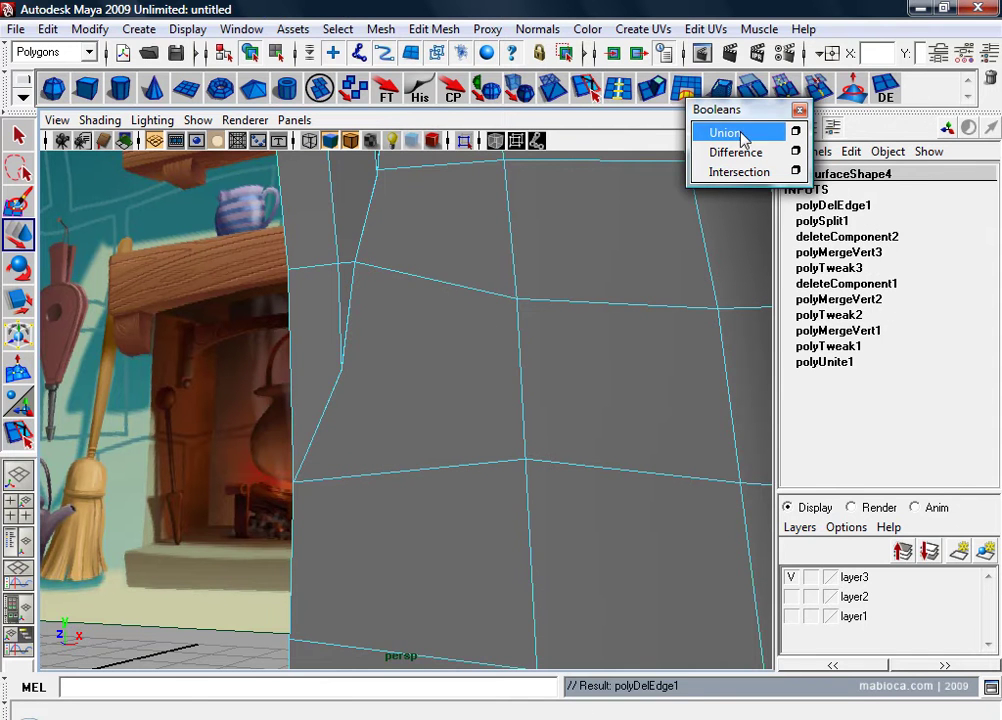
left_click(799, 110)
Step: Orbit and zoom around the joint to check the rerouted edge flow
middle_click_drag(525, 300, 543, 327, "alt")
right_click_drag(543, 327, 467, 360, "alt")
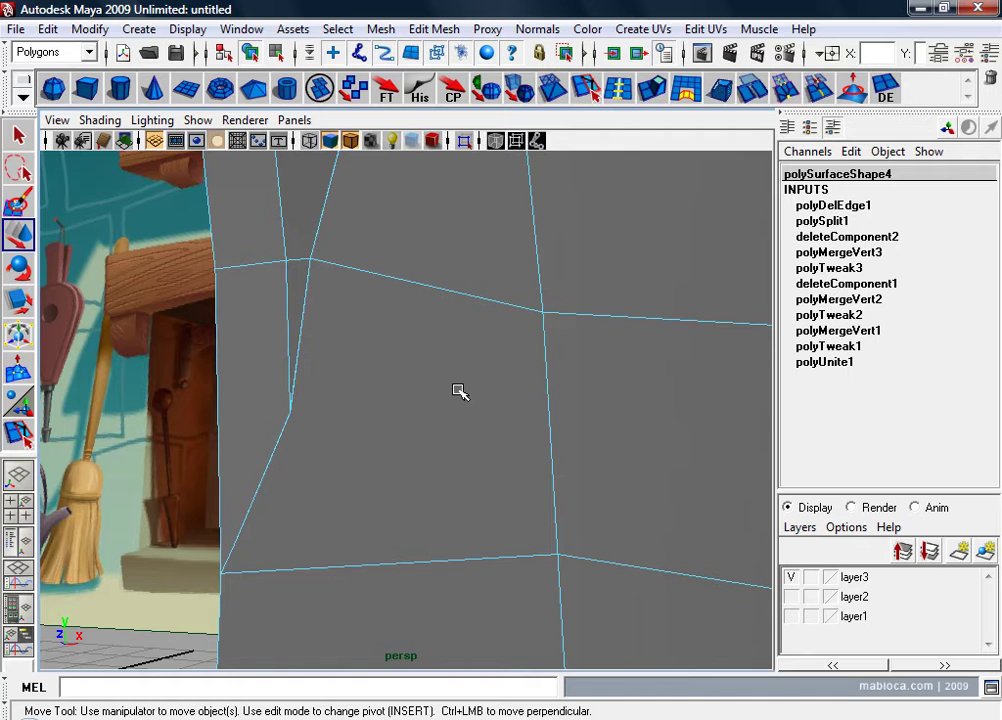
mouse_move(369, 374)
left_mouse_down("alt")
mouse_move(331, 409)
mouse_move(362, 400)
left_mouse_up("alt")
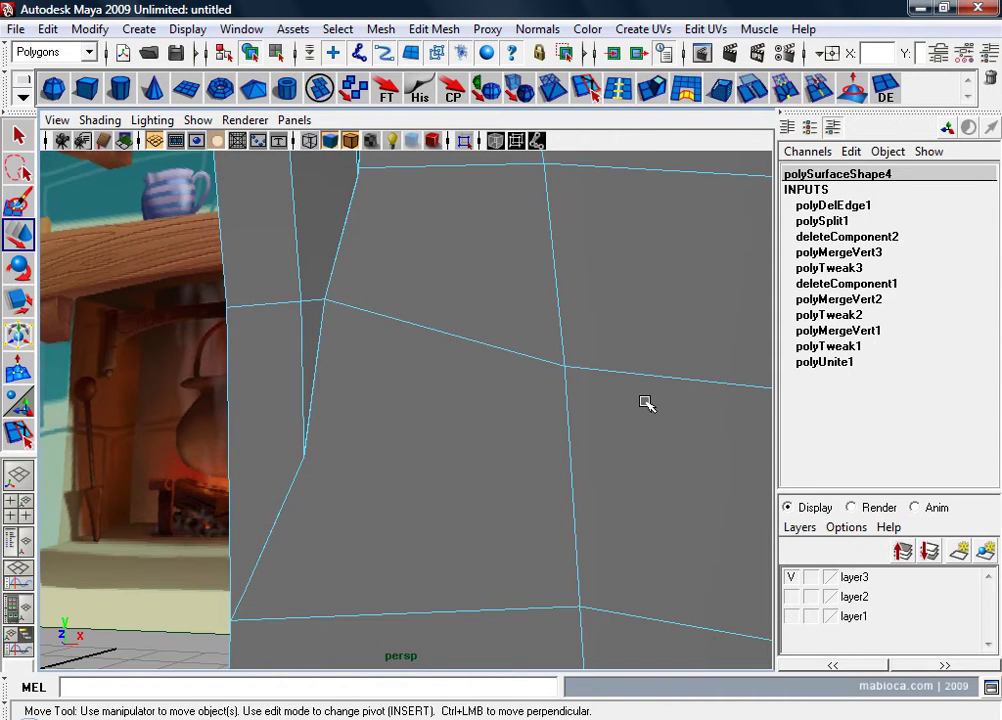
right_click_drag(645, 402, 519, 391, "alt")
mouse_move(519, 391)
left_mouse_down("alt")
mouse_move(418, 403)
mouse_move(454, 414)
left_mouse_up("alt")
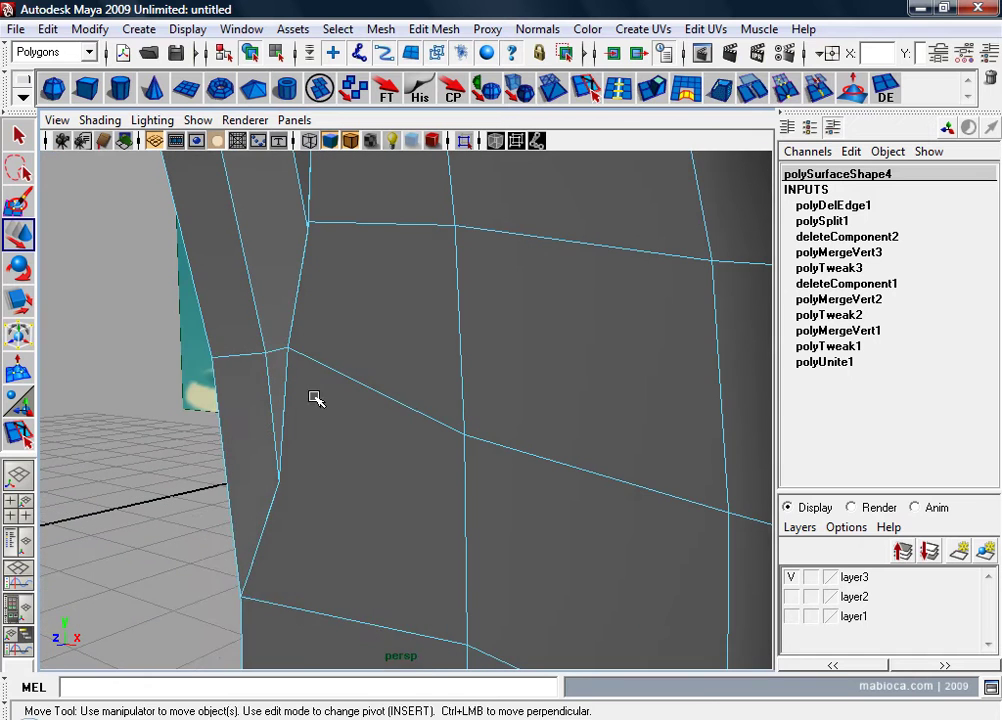
mouse_move(315, 399)
right_mouse_down()
mouse_move(327, 396)
mouse_move(320, 423)
mouse_move(358, 427)
mouse_move(373, 410)
right_mouse_up()
Step: Cut a new edge from the lower vertex to the midpoint of the right edge
left_click(18, 433)
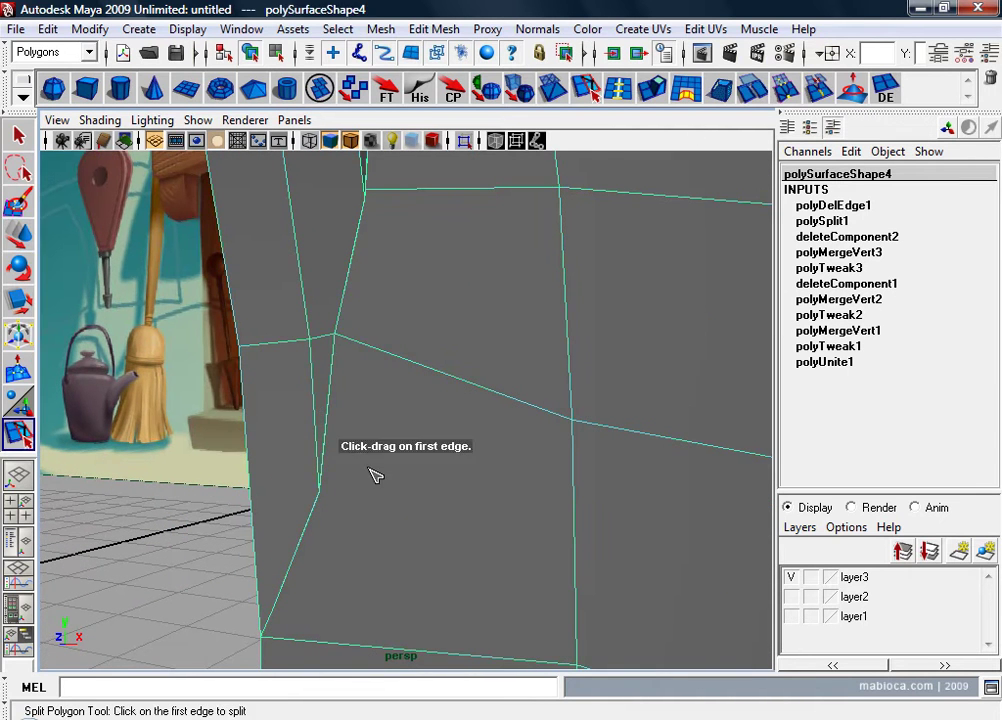
left_click_drag(333, 414, 335, 633)
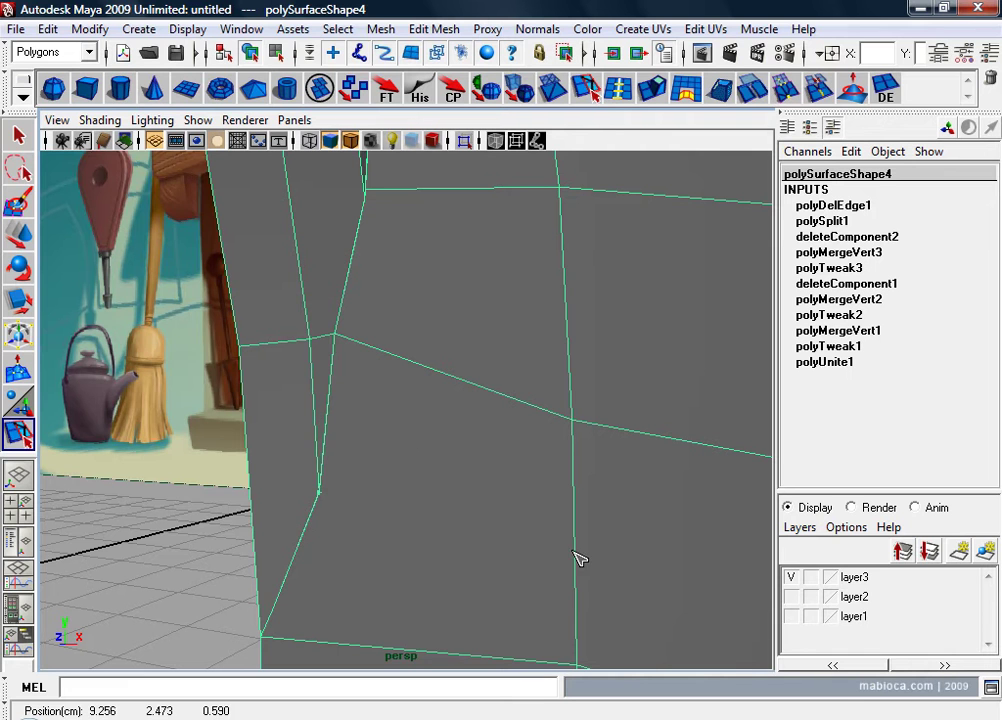
key("4")
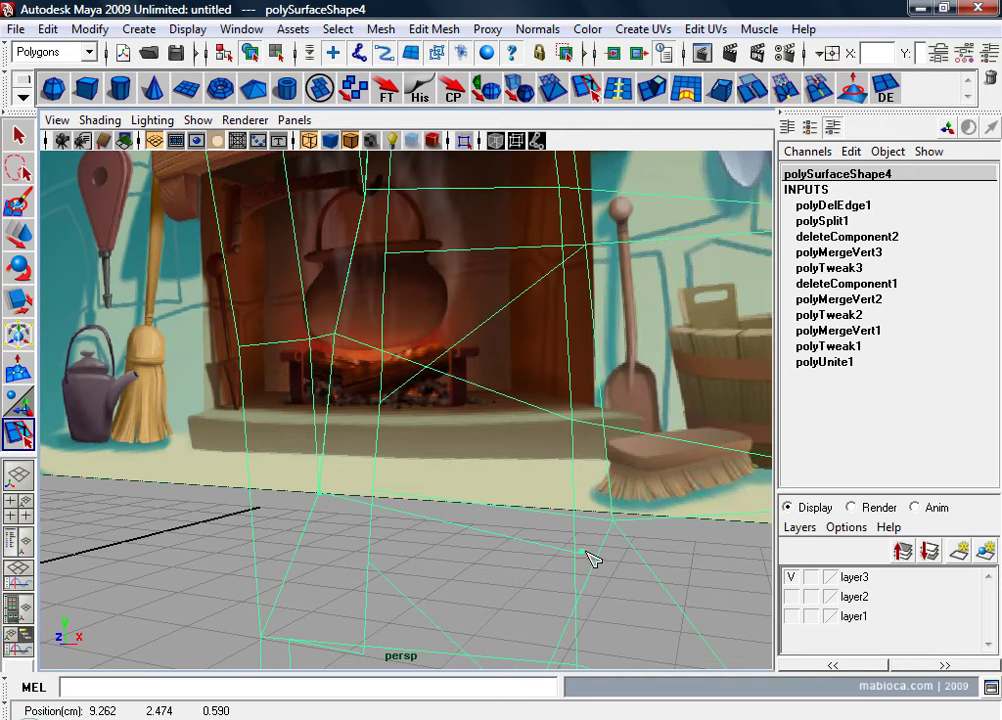
left_click(575, 541)
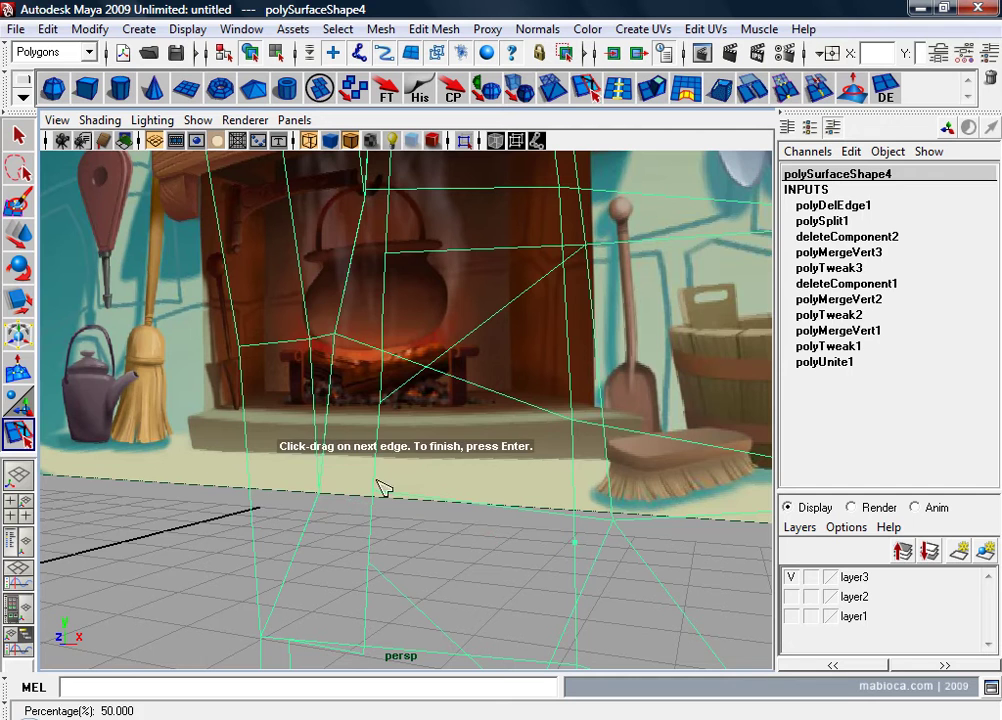
key("Return")
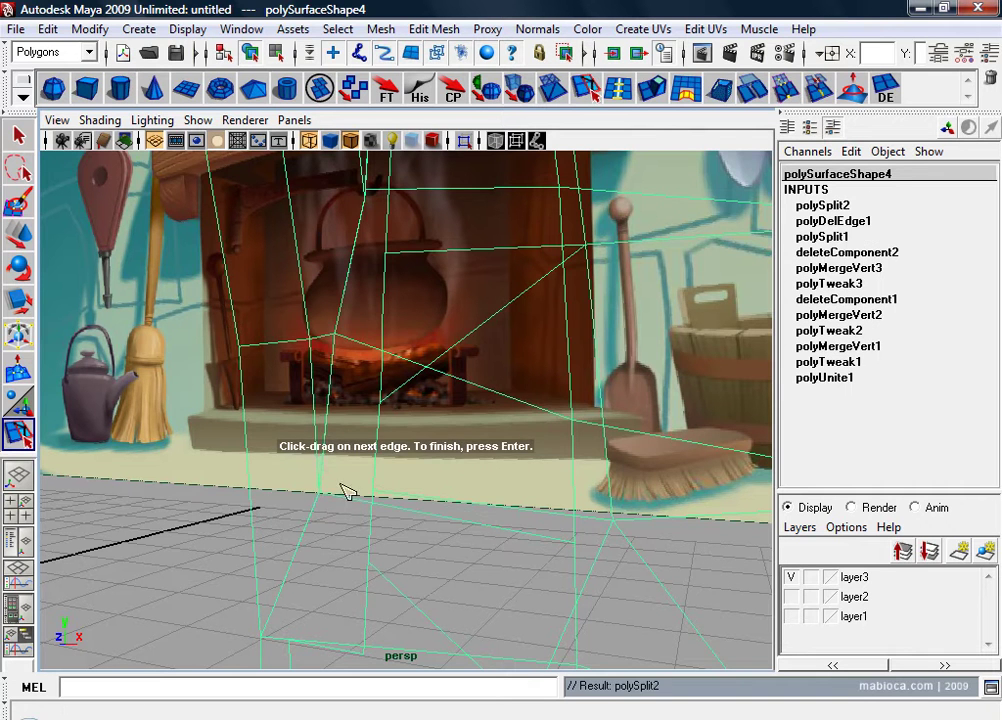
key("5")
scroll(360, 480, "up", 3)
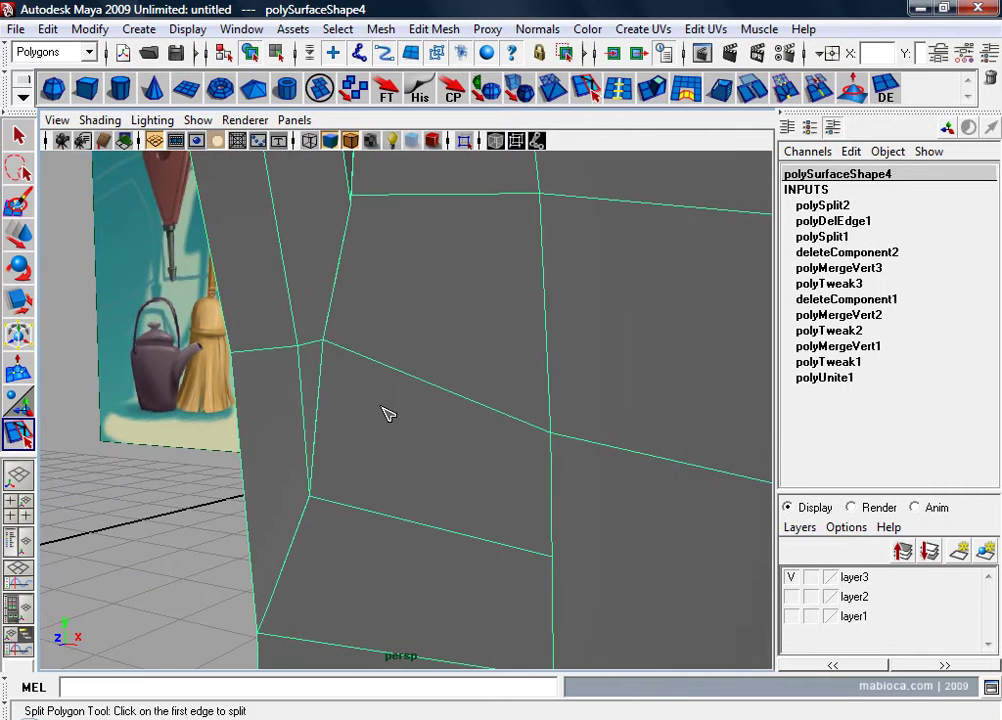
middle_click_drag(388, 413, 407, 445, "alt")
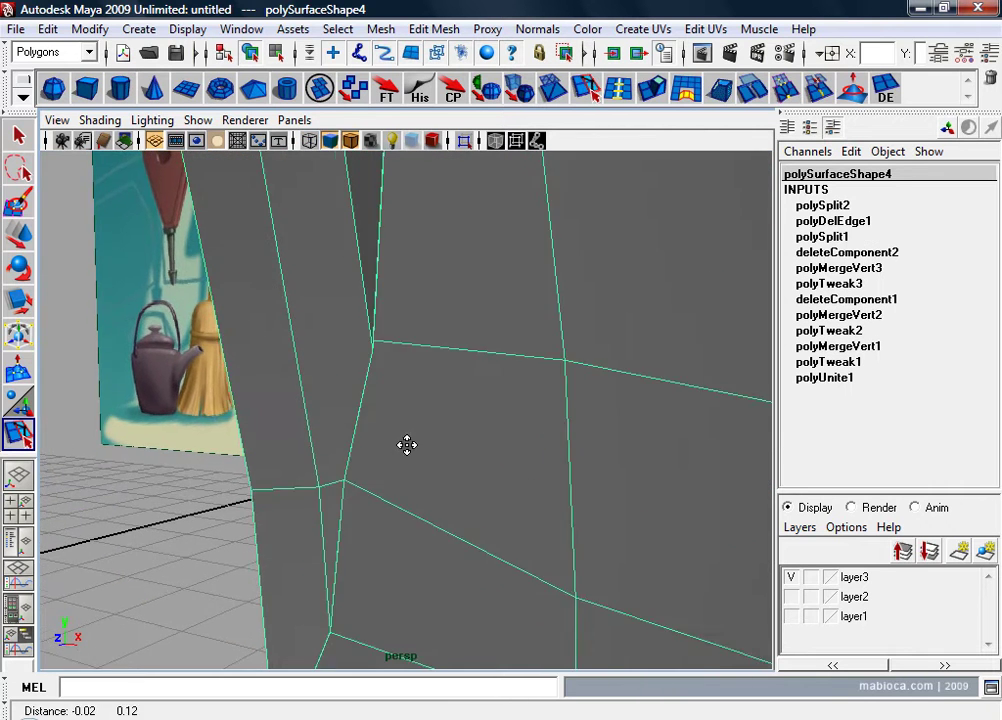
left_click_drag(407, 445, 371, 454, "alt")
middle_click_drag(351, 416, 389, 437, "alt")
Step: Snap the joint vertex onto its neighbour and merge the overlapping vertices
key("w")
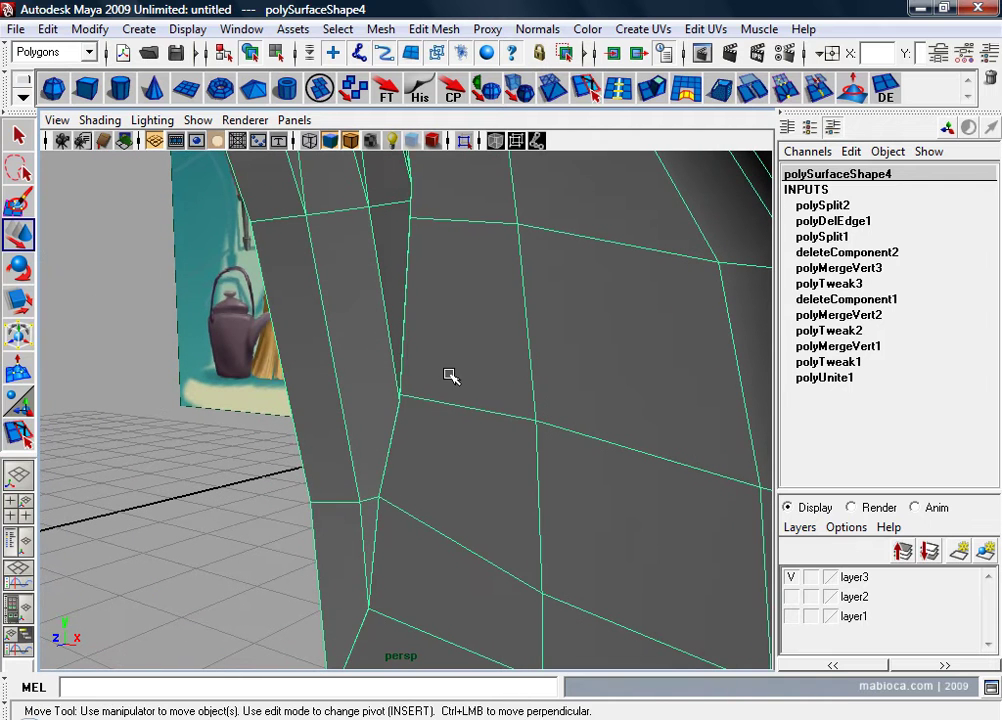
right_click_drag(427, 340, 374, 340)
left_click_drag(420, 362, 376, 432)
right_click_drag(378, 428, 581, 429, "alt")
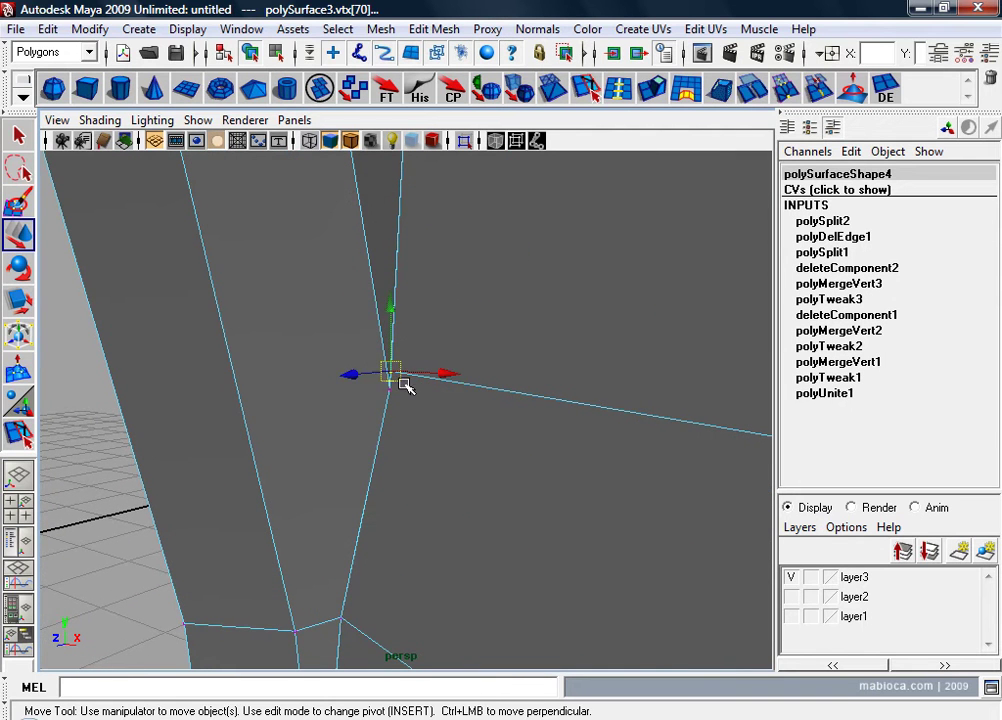
left_click_drag(395, 390, 390, 390)
left_click(788, 93)
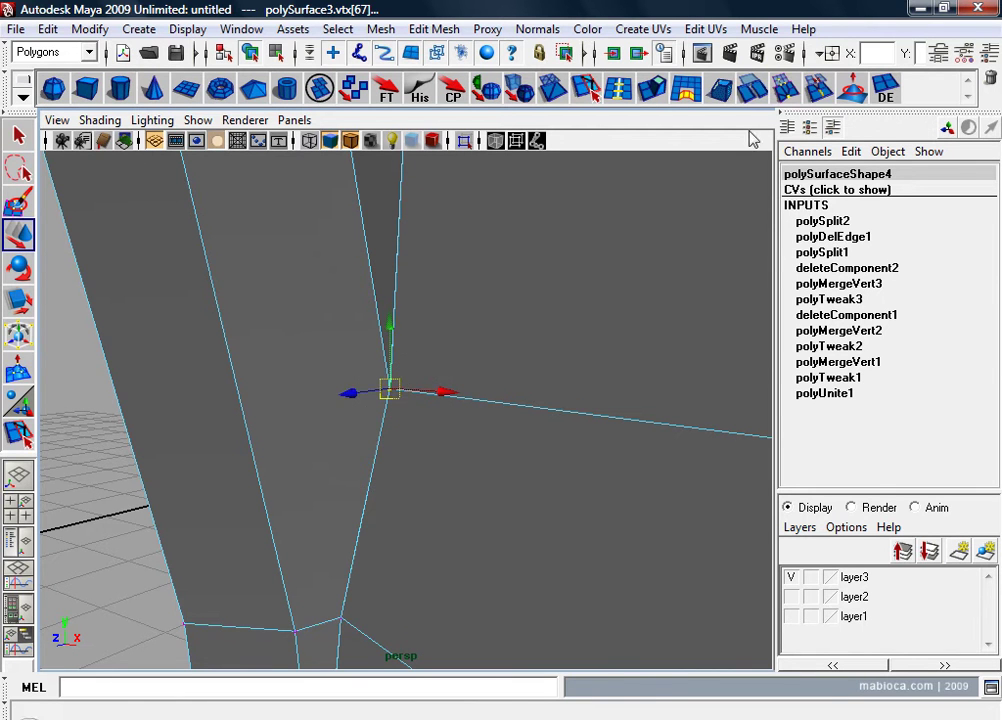
Step: Delete the unneeded edge running along the handle
mouse_move(441, 340)
right_mouse_down()
mouse_move(514, 271)
mouse_move(462, 322)
mouse_move(454, 418)
right_mouse_up()
left_click_drag(454, 418, 474, 407, "alt")
middle_click_drag(474, 407, 476, 432, "alt")
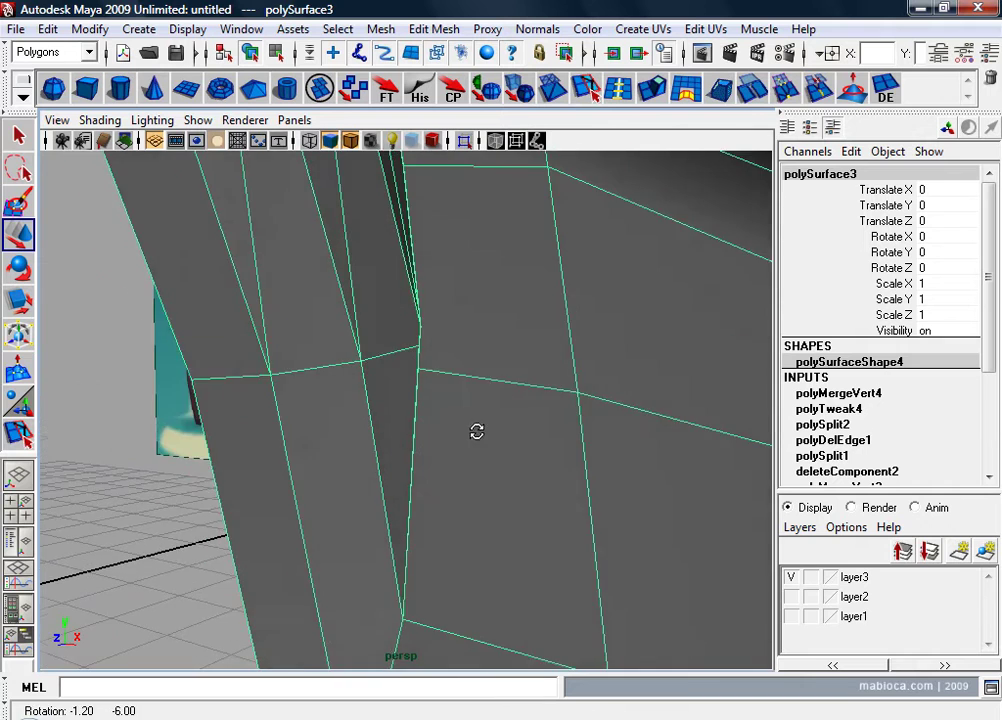
mouse_move(476, 432)
right_mouse_down("alt")
mouse_move(468, 457)
mouse_move(432, 398)
right_mouse_up("alt")
left_click_drag(432, 398, 355, 358, "alt")
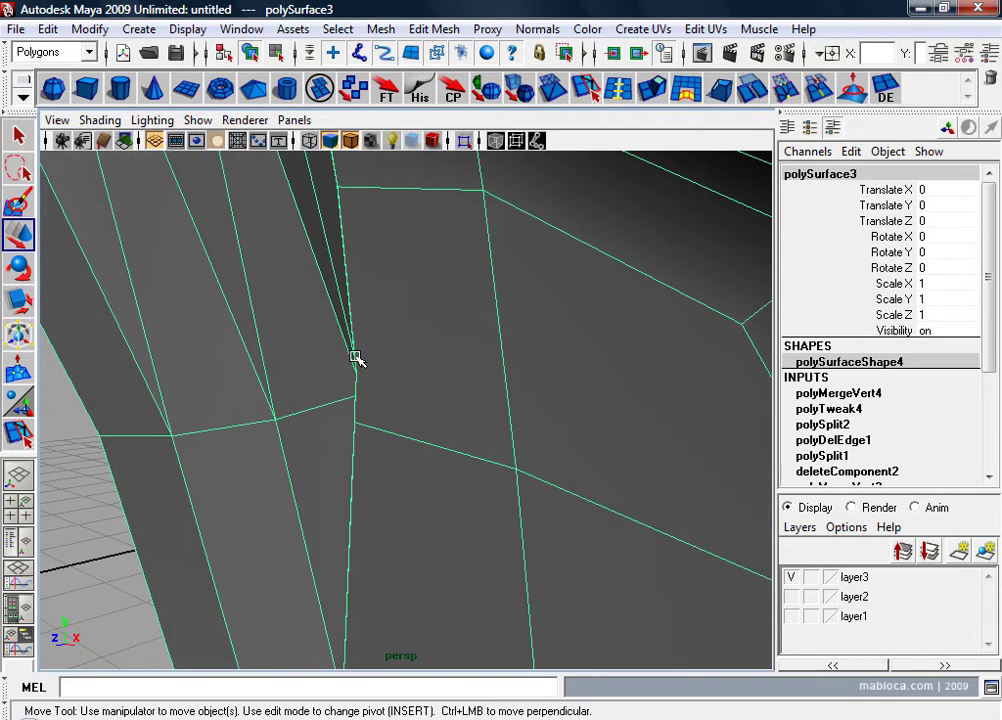
right_click_drag(337, 320, 291, 360, "alt")
left_click_drag(291, 360, 320, 347, "alt")
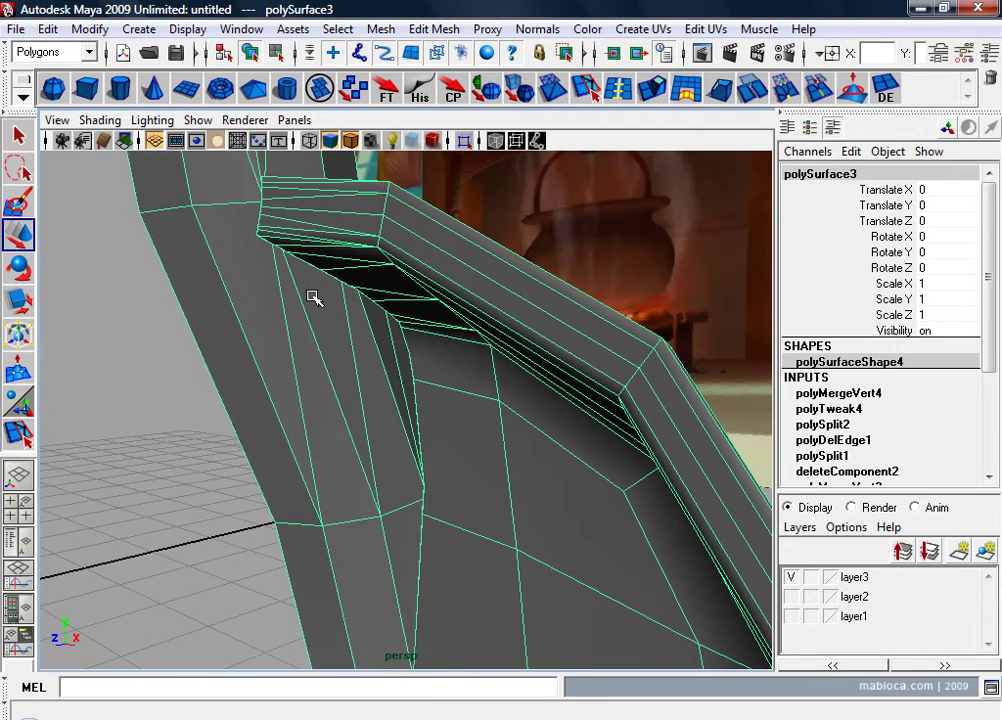
key("F8")
left_click_drag(313, 297, 384, 352, "alt")
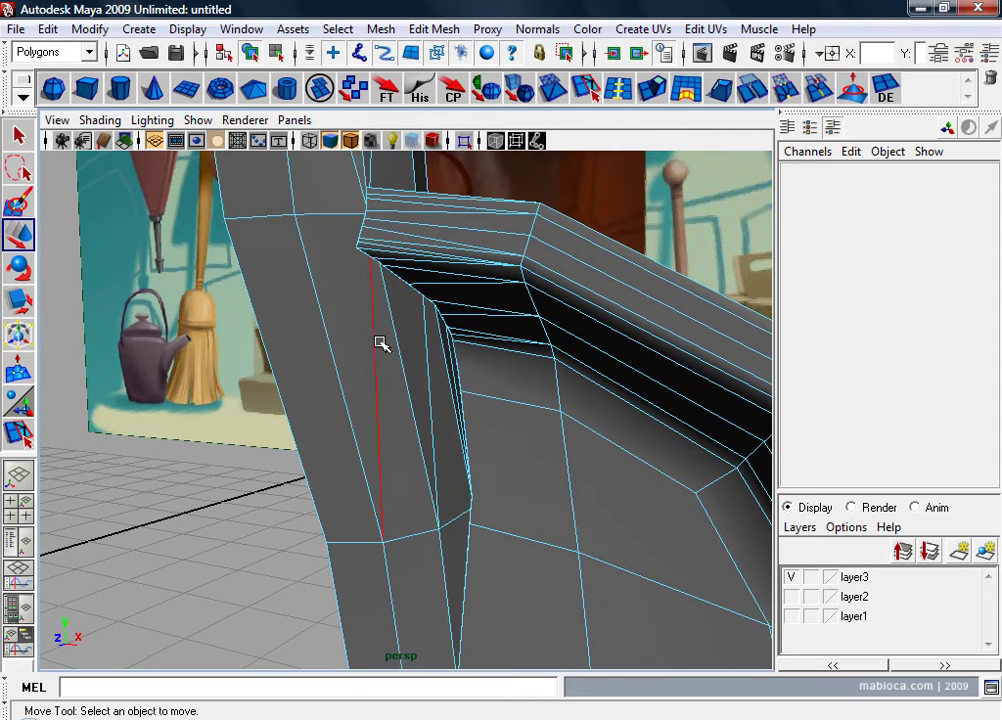
left_click(376, 343)
key("Delete")
Step: Remove another unneeded edge at the joint with Delete Edge/Vertex
middle_click_drag(450, 501, 410, 465, "alt")
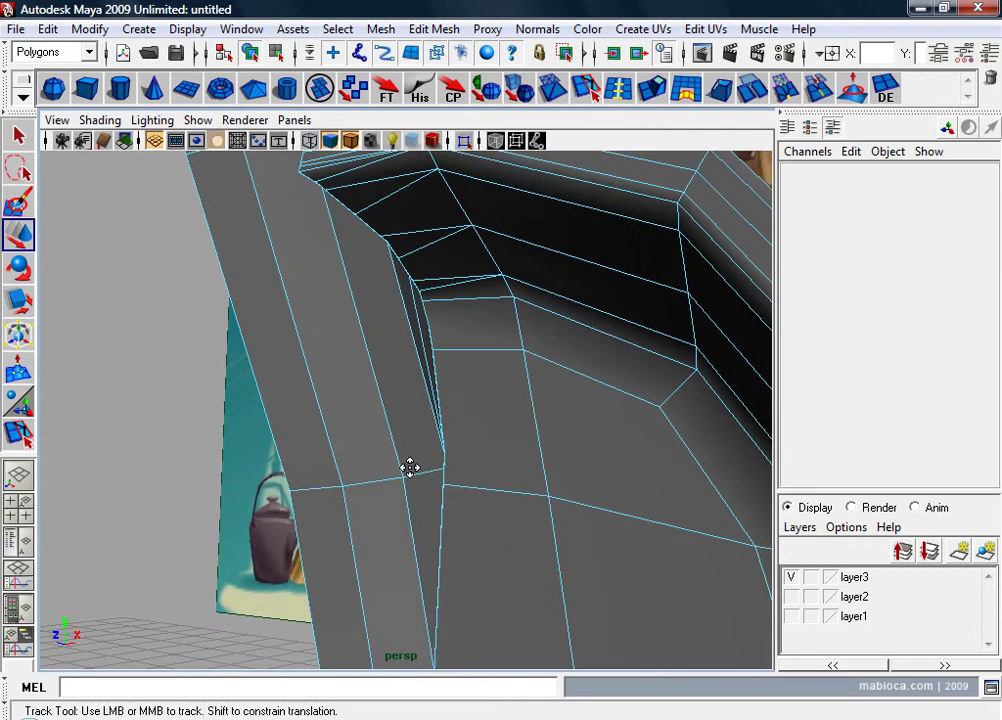
mouse_move(410, 465)
left_mouse_down("alt")
mouse_move(445, 452)
mouse_move(394, 340)
left_mouse_up("alt")
left_click(394, 330)
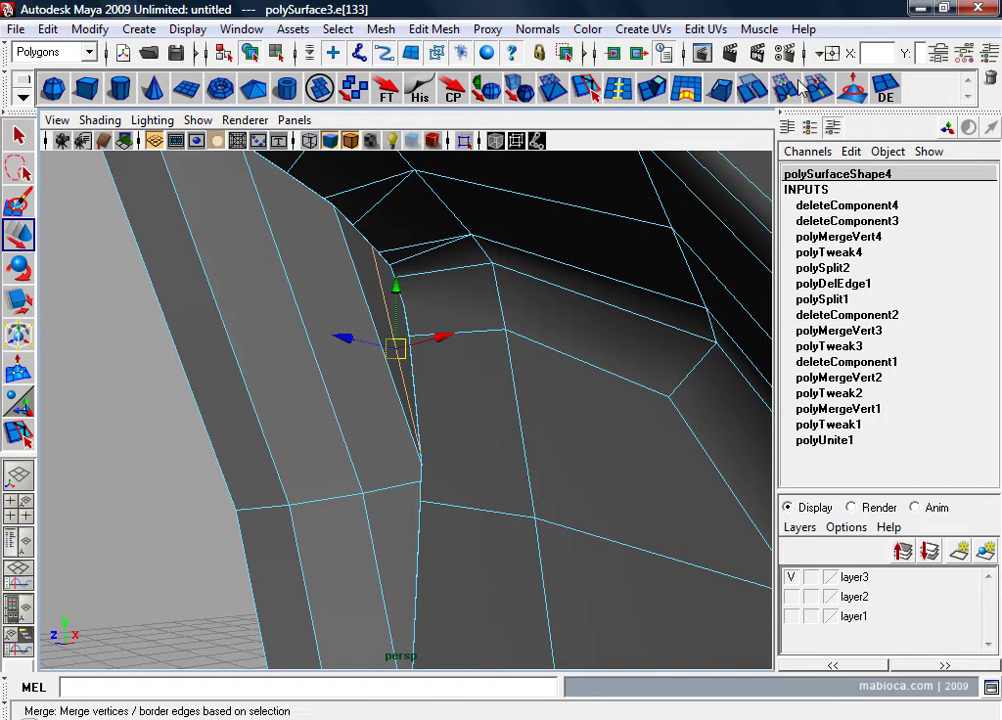
left_click(889, 93)
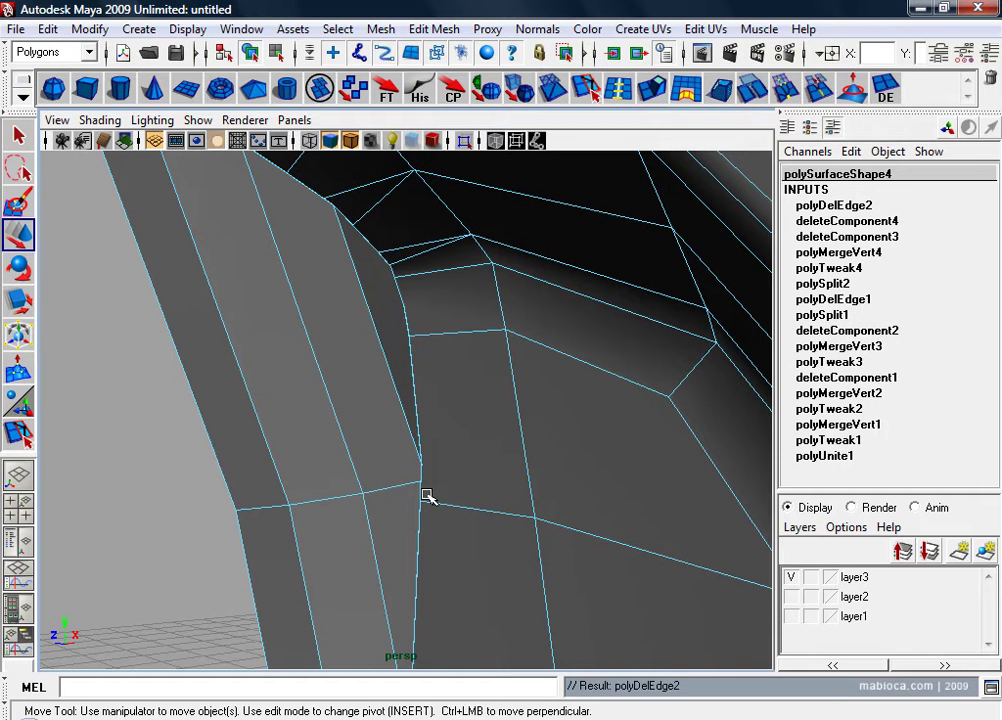
Step: Move the upper vertex down onto the lower vertex at the joint corner
right_click_drag(427, 497, 447, 508, "alt")
right_click_drag(385, 343, 357, 366)
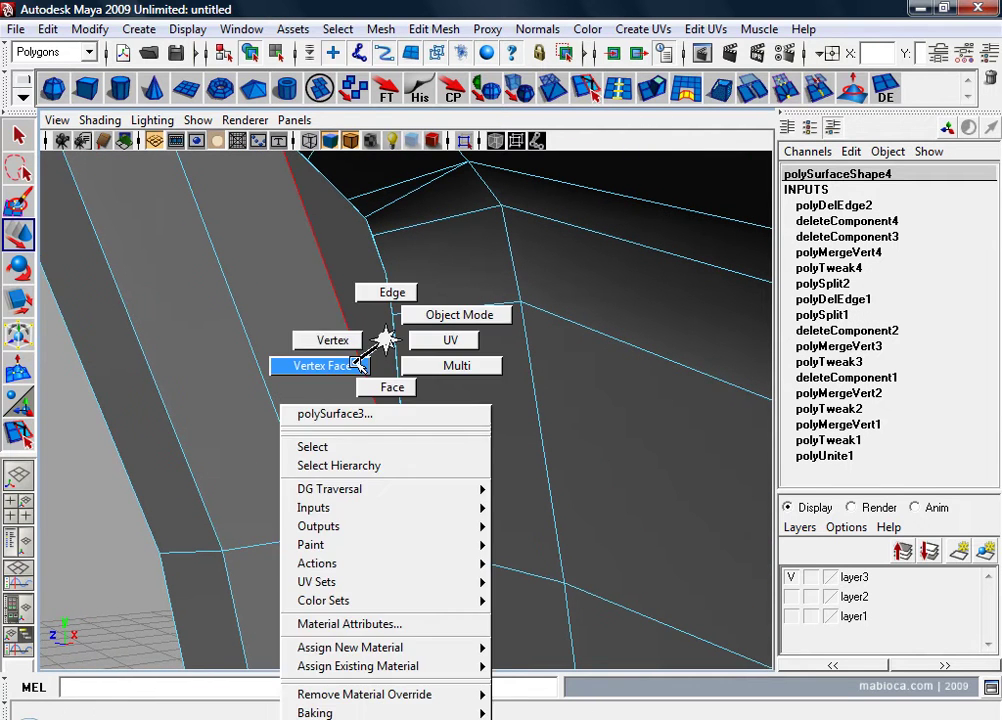
mouse_move(367, 463)
left_mouse_down()
mouse_move(420, 492)
mouse_move(413, 505)
left_mouse_up()
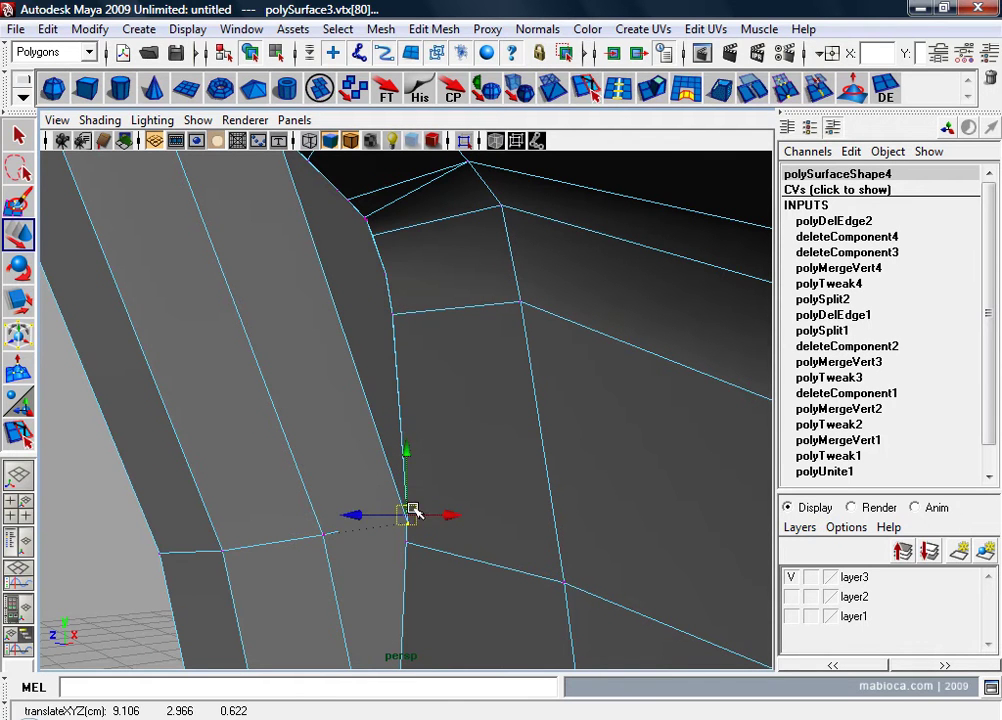
right_click_drag(413, 511, 456, 505, "alt")
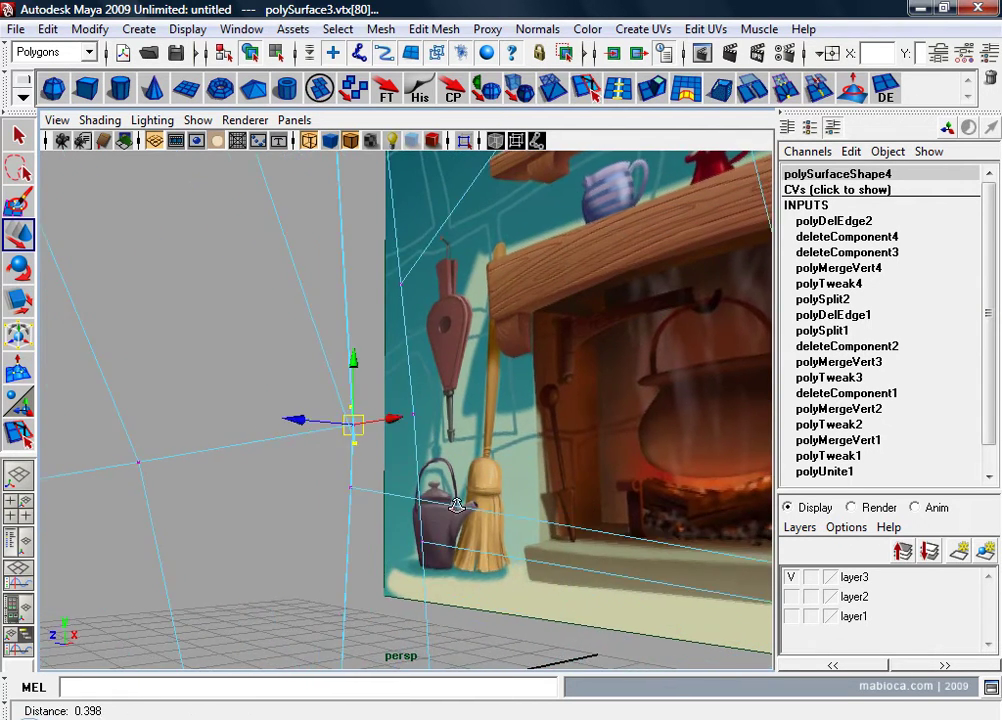
key("ctrl+z")
key("ctrl+z")
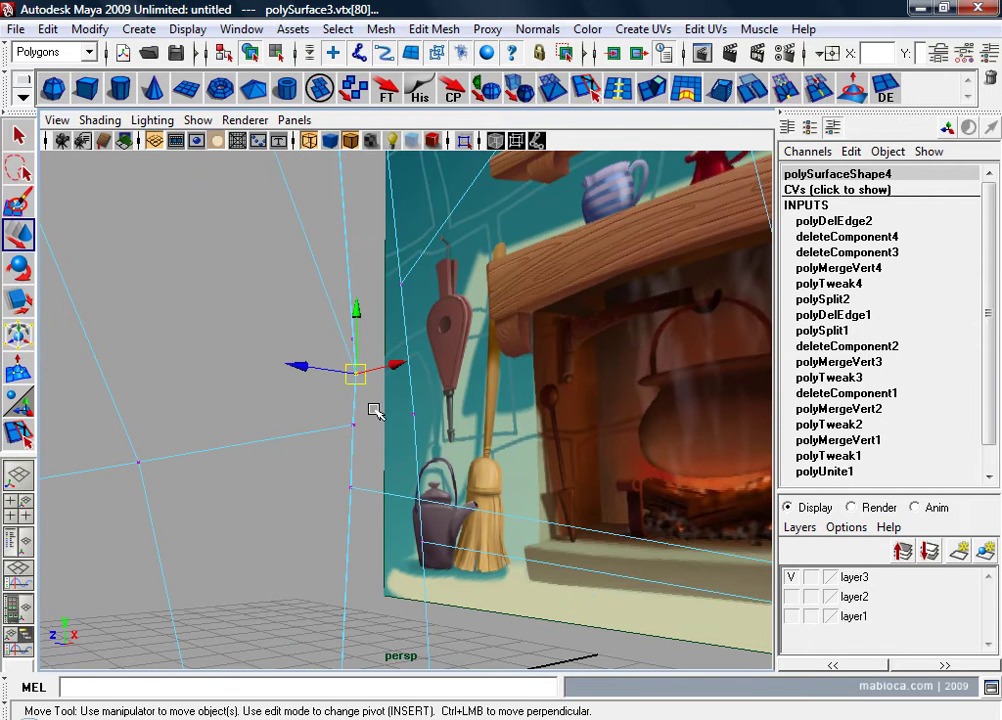
middle_click_drag(378, 412, 362, 380)
left_click(352, 339)
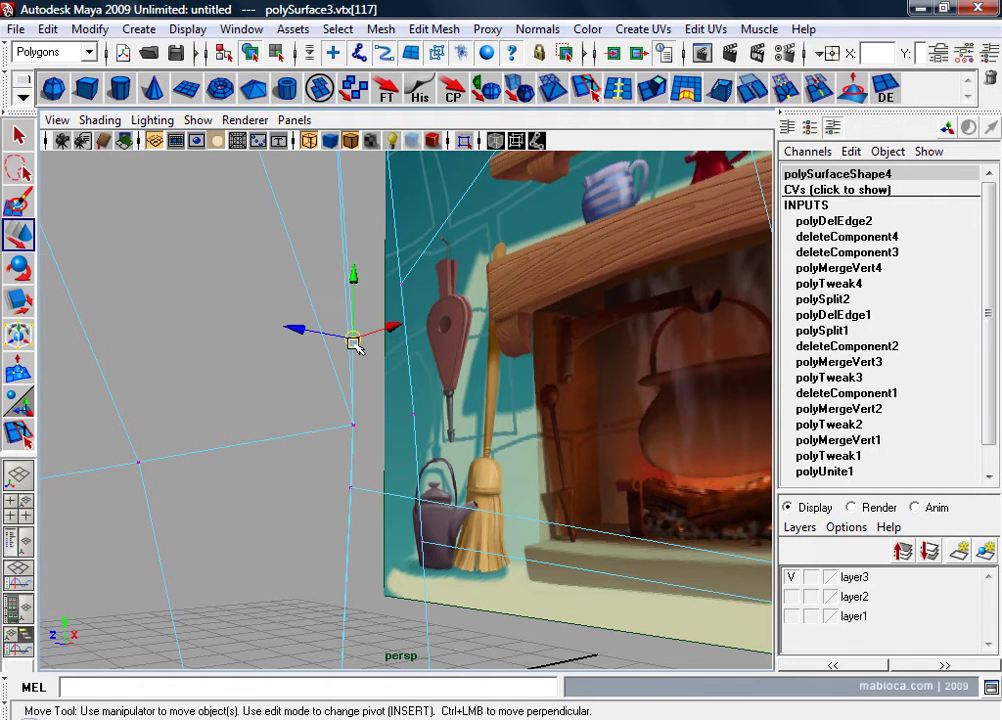
middle_click_drag(353, 335, 358, 398)
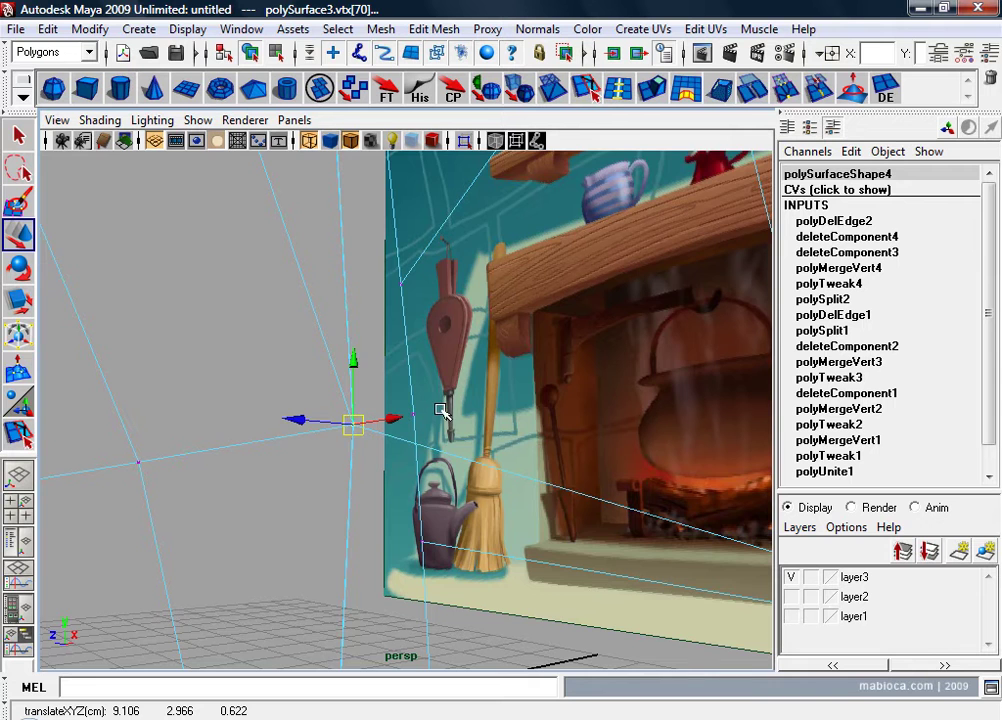
mouse_move(437, 410)
left_mouse_down("alt")
mouse_move(414, 441)
mouse_move(510, 467)
mouse_move(810, 483)
mouse_move(602, 479)
mouse_move(575, 503)
mouse_move(369, 470)
left_mouse_up("alt")
Step: Merge two pairs of overlapping vertices at the handle–blade joint
left_click_drag(435, 465, 560, 545)
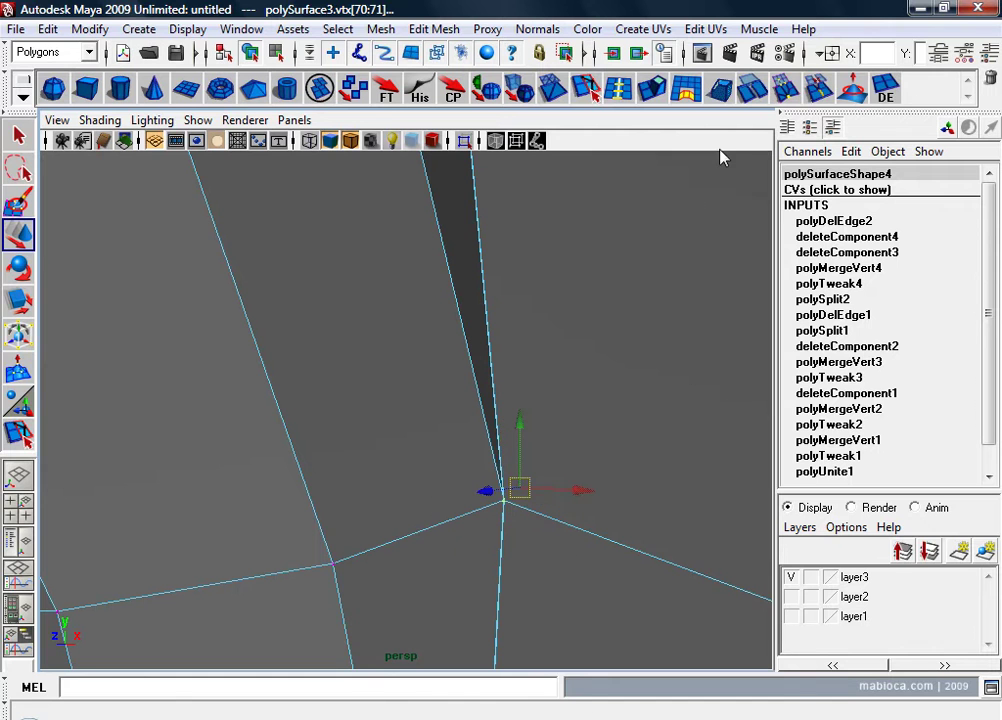
left_click(786, 90)
right_click_drag(500, 300, 548, 349, "alt")
middle_click_drag(548, 349, 519, 413, "alt")
mouse_move(519, 413)
left_mouse_down("alt")
mouse_move(494, 423)
mouse_move(510, 416)
mouse_move(432, 360)
left_mouse_up("alt")
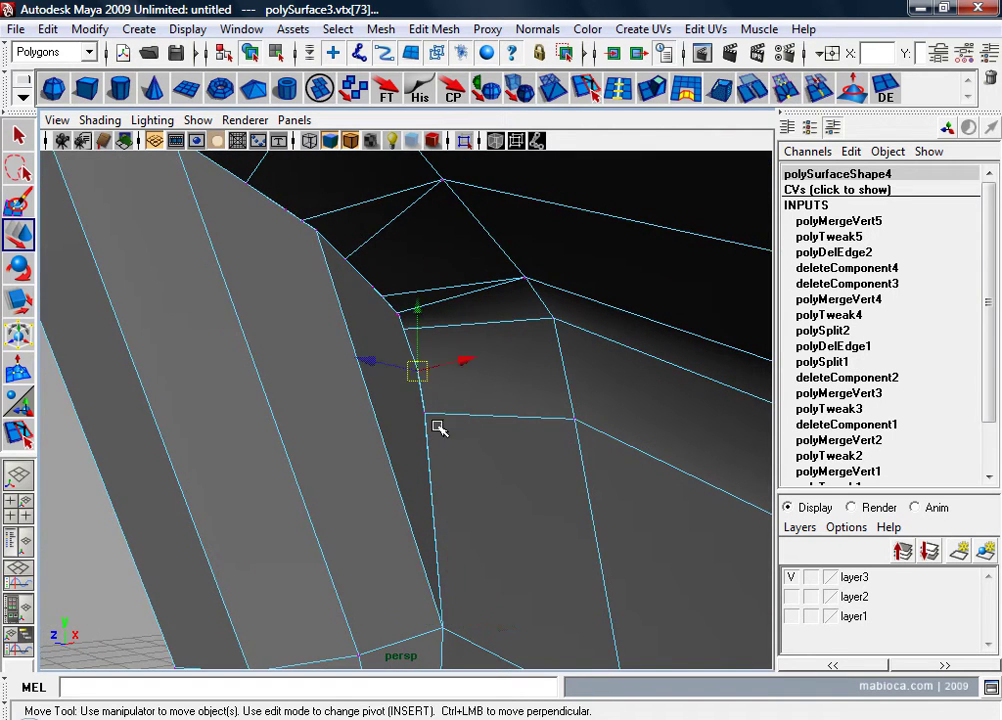
left_click_drag(440, 428, 416, 432, "alt")
mouse_move(416, 432)
right_mouse_down("alt")
mouse_move(398, 434)
mouse_move(458, 425)
right_mouse_up("alt")
scroll(455, 419, "up", 3)
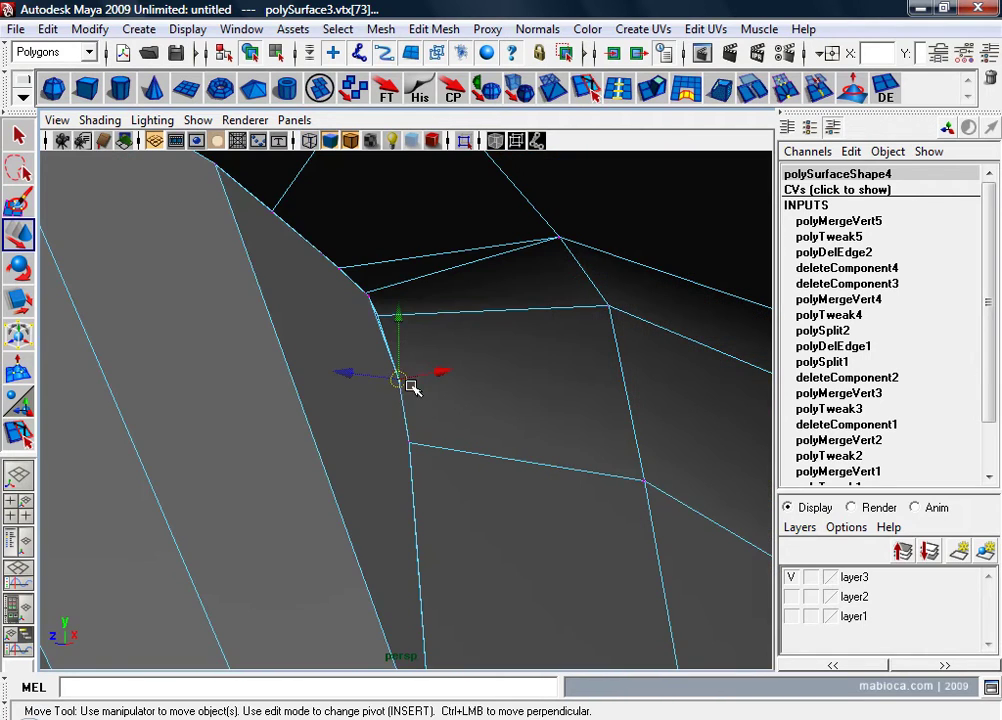
left_click_drag(410, 387, 410, 422)
left_click_drag(469, 452, 436, 456, "alt")
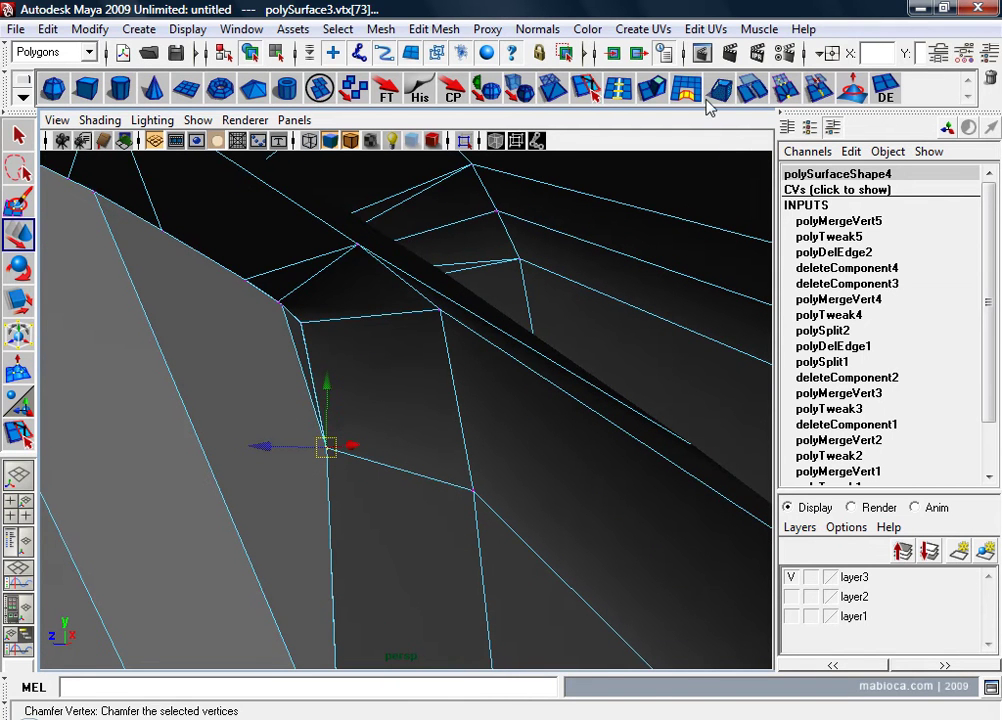
left_click(783, 97)
Step: Delete the diagonal edge and the other leftover edges in the joint
mouse_move(588, 217)
left_mouse_down("alt")
mouse_move(311, 380)
mouse_move(335, 396)
left_mouse_up("alt")
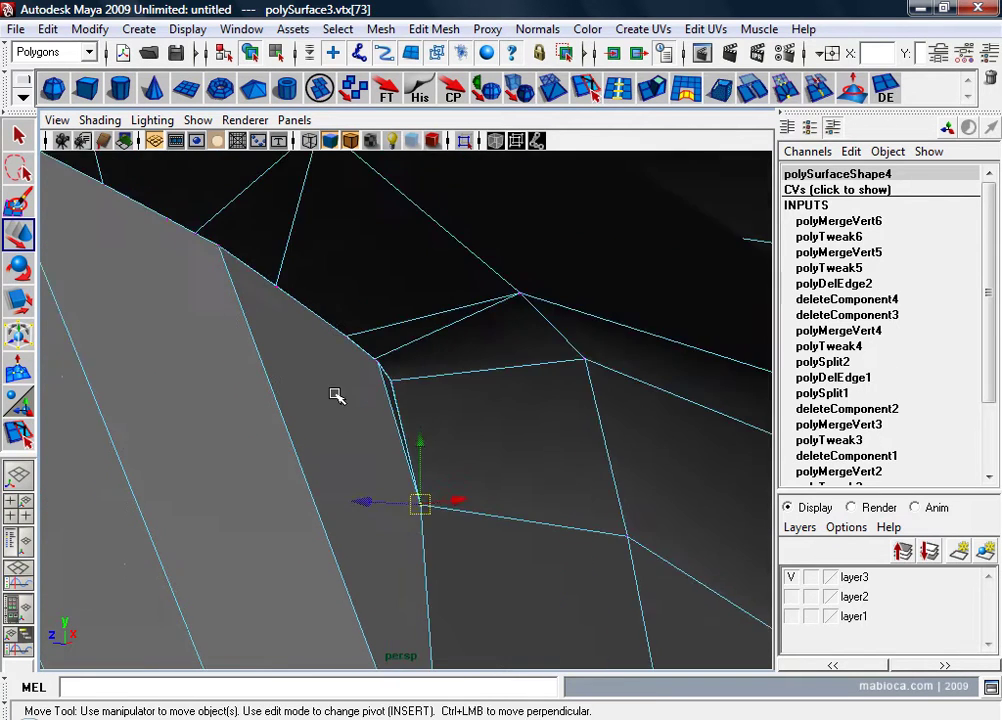
middle_click_drag(335, 396, 346, 360, "alt")
left_click_drag(346, 360, 353, 394, "alt")
right_click_drag(353, 394, 369, 396, "alt")
left_click_drag(369, 396, 380, 378, "alt")
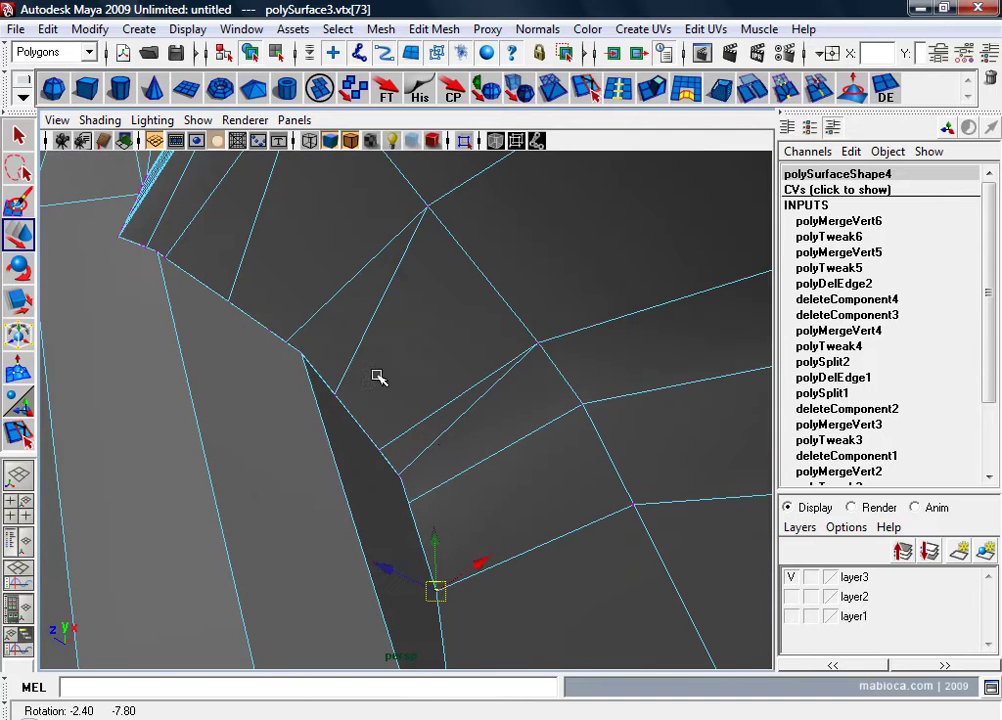
right_click_drag(463, 335, 472, 291)
left_click(416, 456)
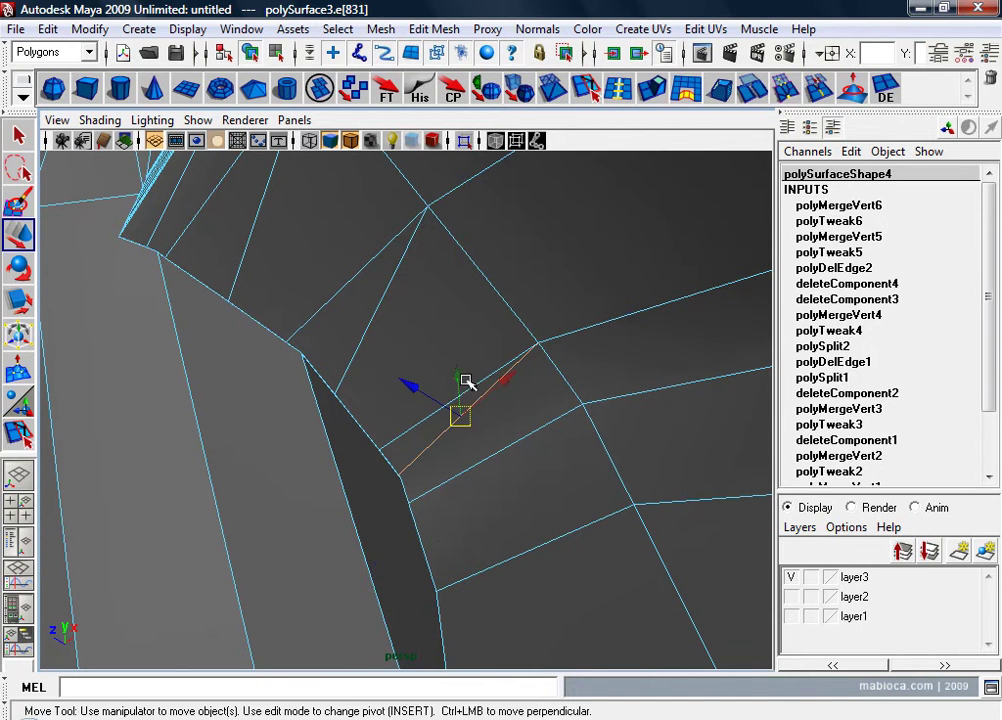
left_click(885, 92)
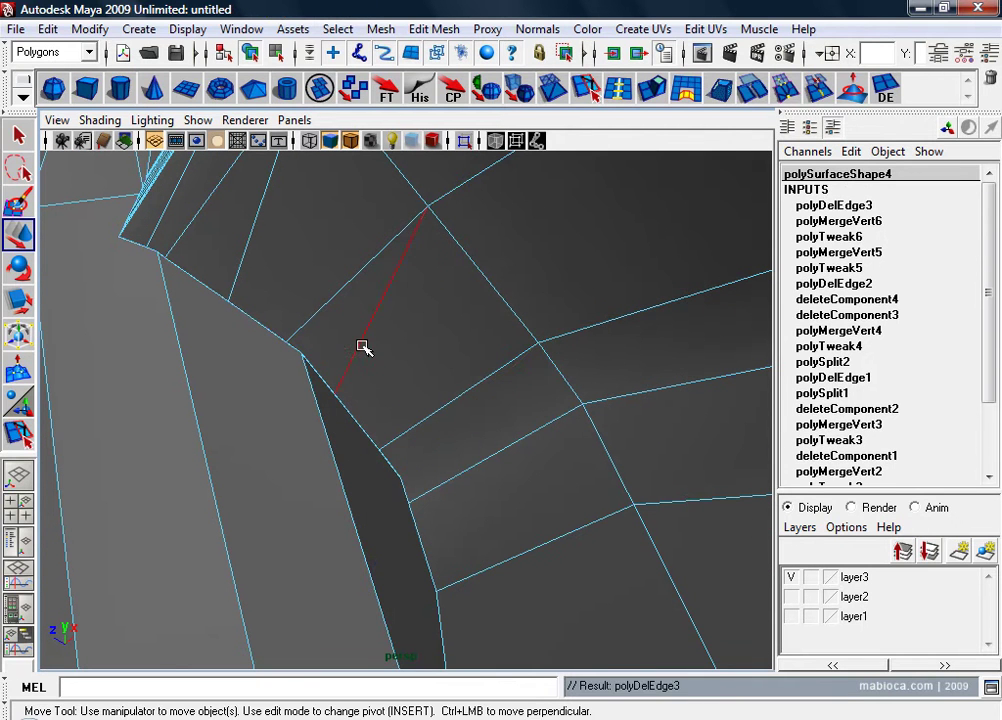
left_click(893, 94)
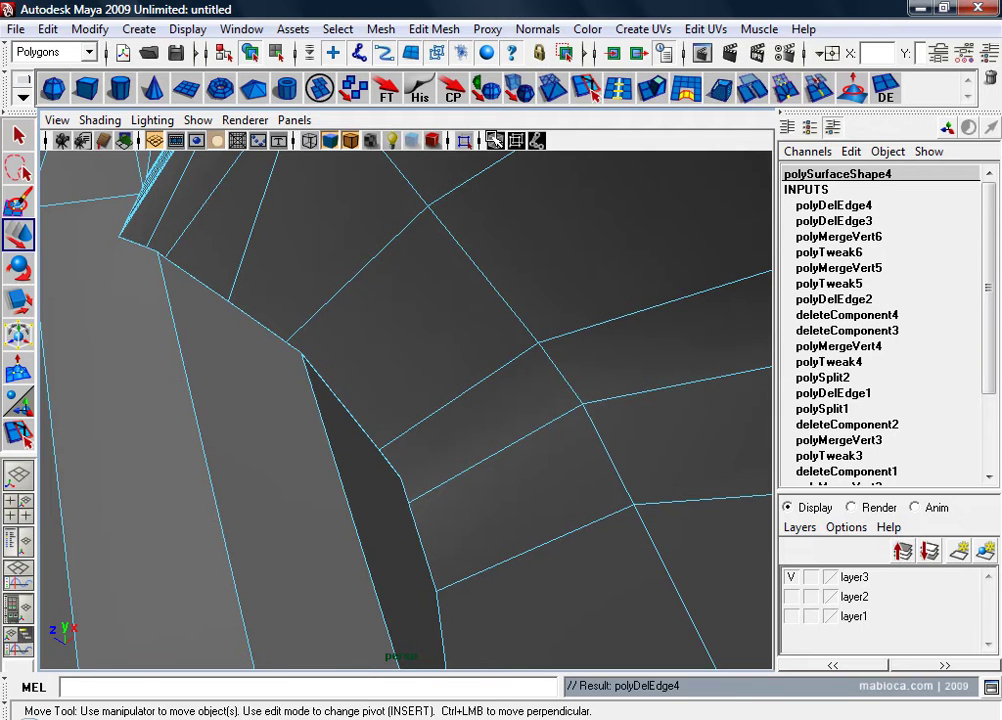
left_click(250, 236)
mouse_move(340, 297)
left_mouse_down("alt")
mouse_move(324, 328)
mouse_move(335, 346)
mouse_move(305, 398)
left_mouse_up("alt")
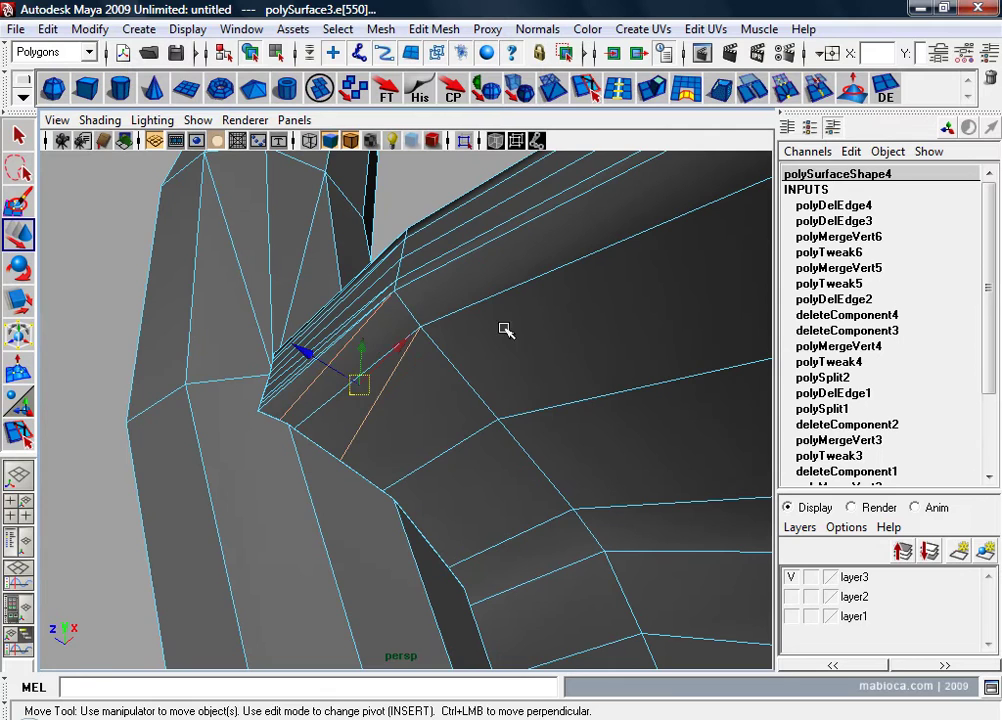
left_click(885, 95)
Step: Merge the vertex pair at the joint corner on the blade edge
mouse_move(729, 206)
left_mouse_down("alt")
mouse_move(477, 353)
mouse_move(420, 418)
mouse_move(405, 380)
mouse_move(380, 394)
left_mouse_up("alt")
right_click_drag(380, 394, 397, 365, "alt")
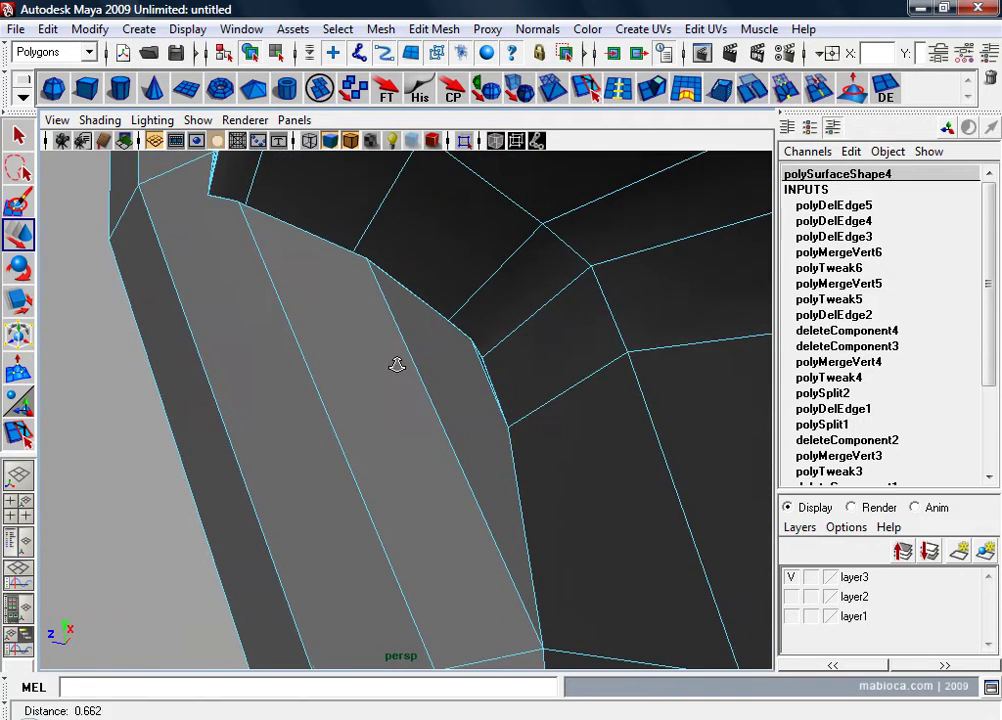
mouse_move(397, 365)
middle_mouse_down("alt")
mouse_move(391, 374)
mouse_move(398, 340)
middle_mouse_up("alt")
right_click_drag(398, 340, 385, 347)
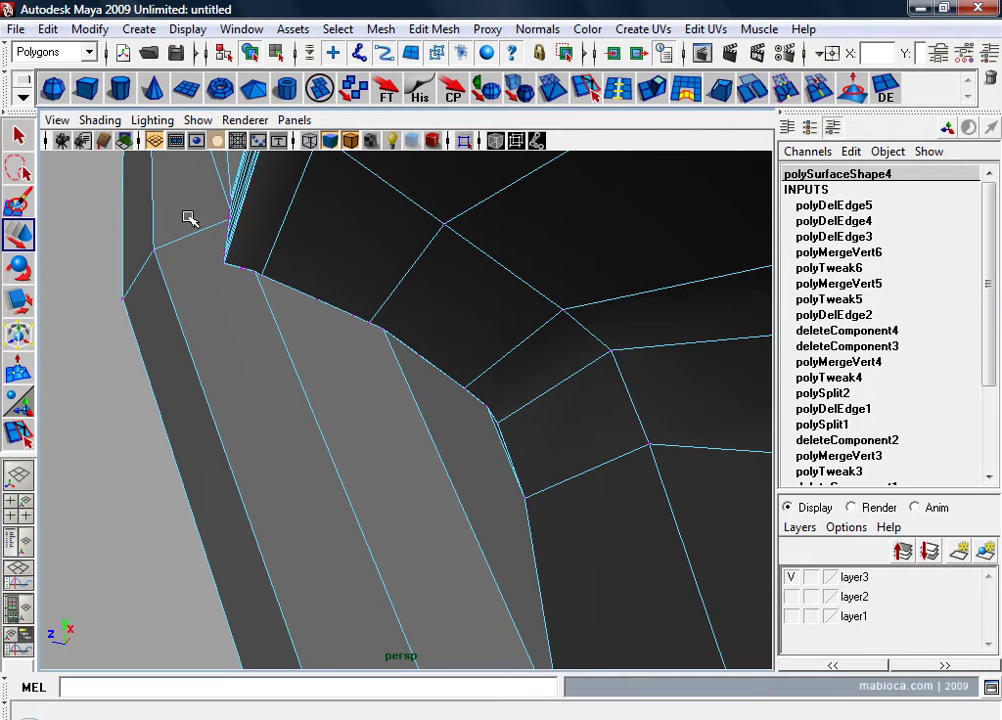
left_click_drag(187, 209, 339, 298)
left_click_drag(693, 617, 693, 617)
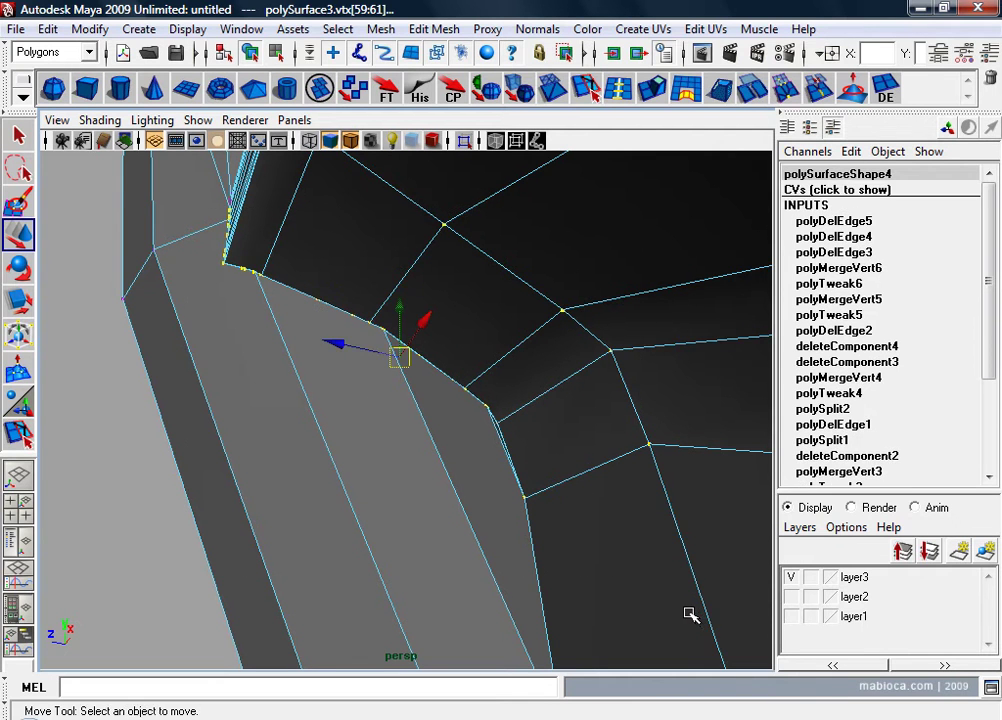
left_click(395, 430)
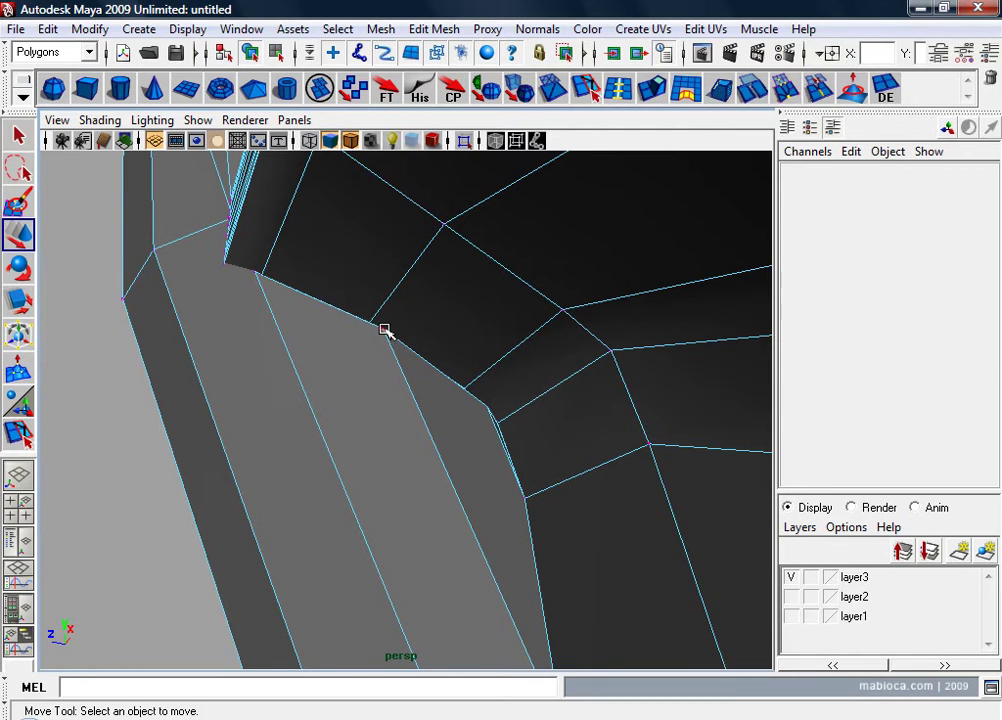
left_click(385, 329)
mouse_move(383, 330)
left_mouse_down()
mouse_move(369, 322)
mouse_move(441, 355)
left_mouse_up()
left_click(618, 88)
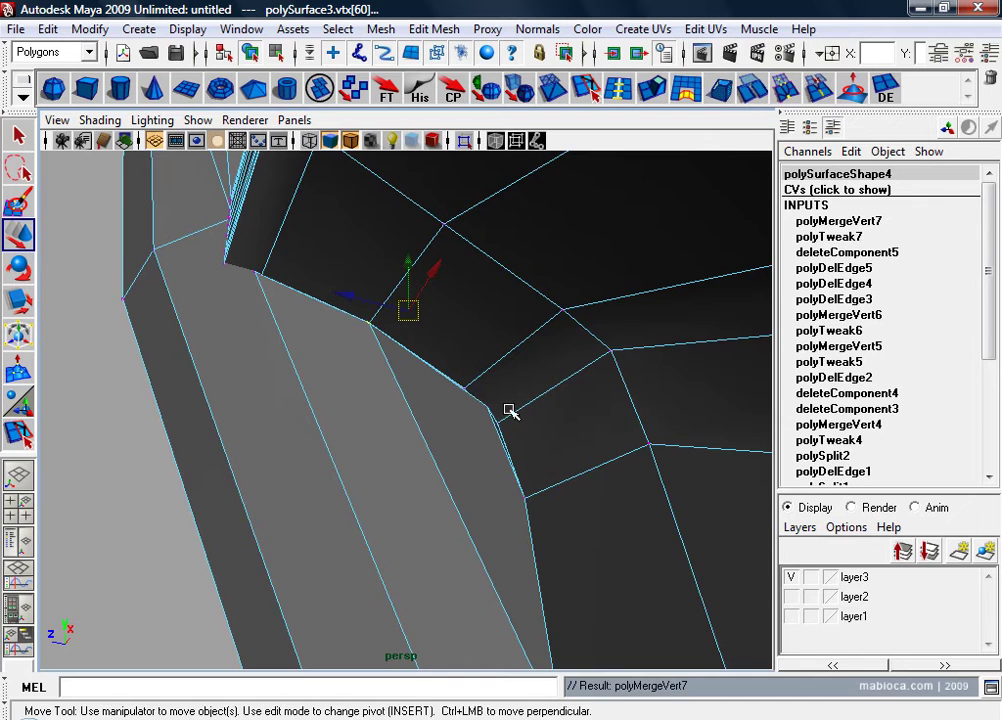
mouse_move(510, 409)
left_mouse_down("alt")
mouse_move(438, 441)
mouse_move(425, 442)
mouse_move(414, 422)
left_mouse_up("alt")
Step: Merge the remaining vertex pairs at the mesh corner of the joint
left_click_drag(383, 378, 452, 450)
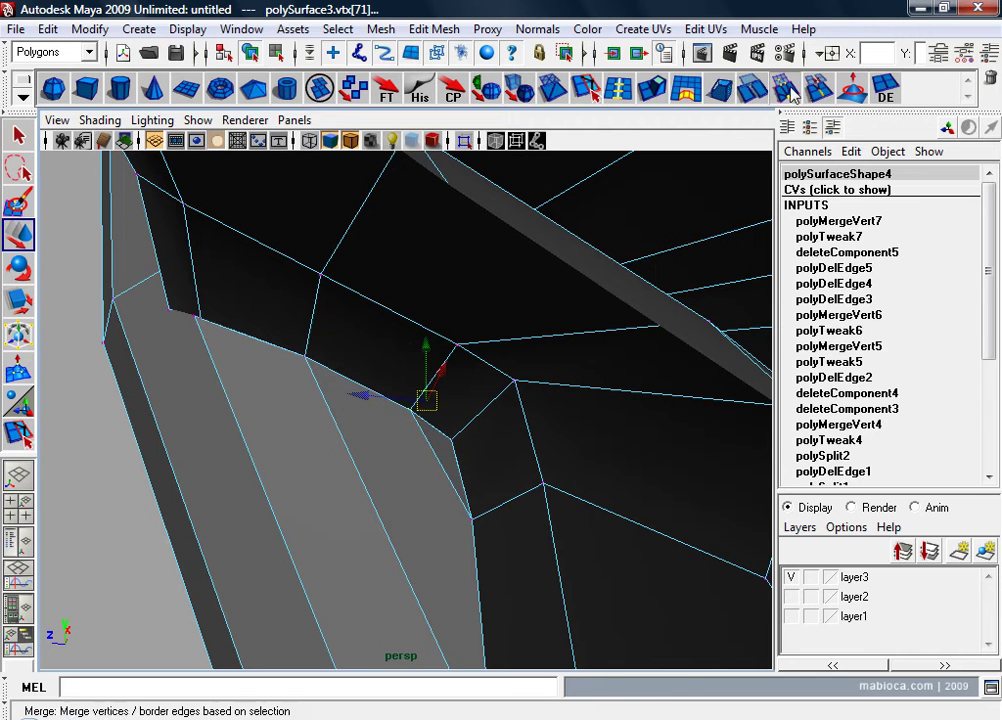
right_click_drag(314, 500, 314, 468, "shift")
right_click_drag(566, 528, 566, 496, "shift")
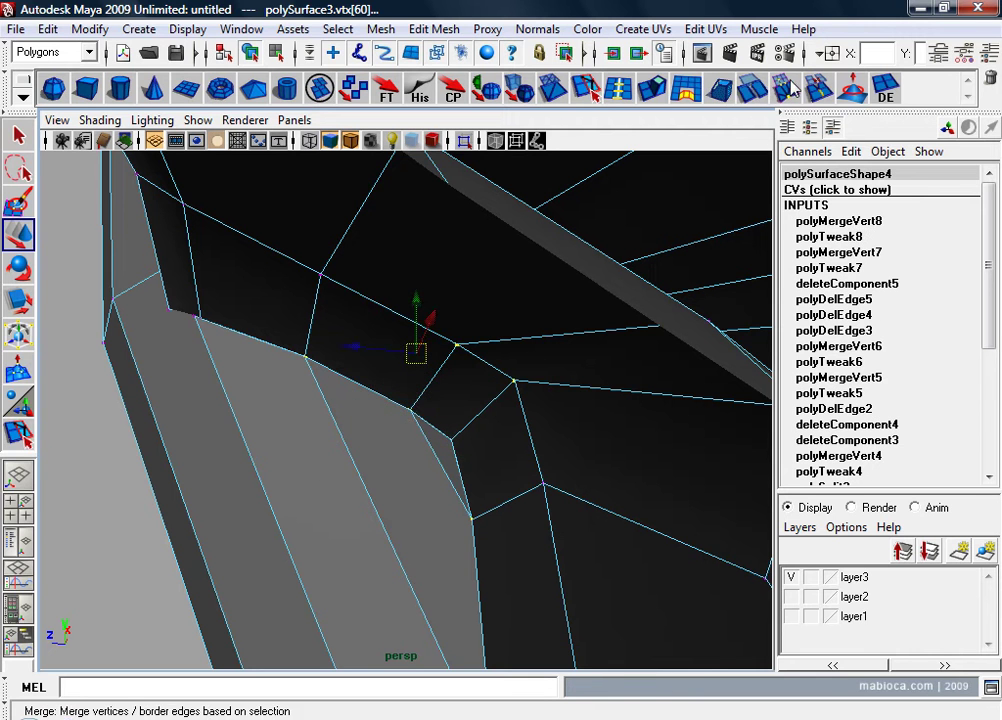
left_click_drag(217, 369, 300, 410, "alt")
middle_click_drag(300, 410, 331, 420, "alt")
right_click_drag(331, 420, 362, 423, "alt")
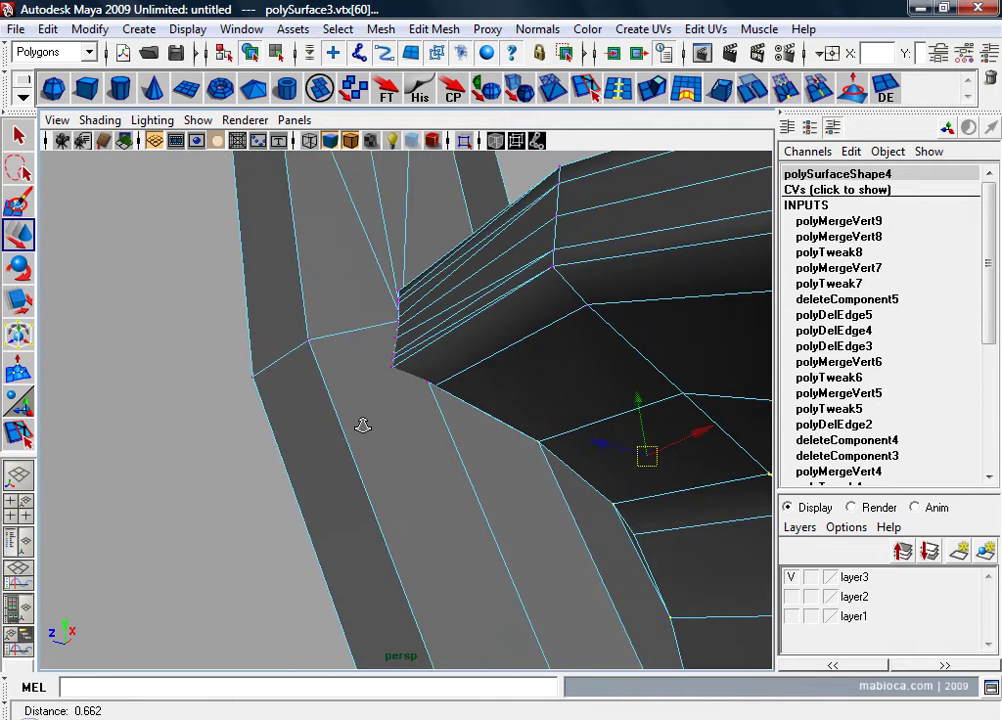
left_click_drag(362, 423, 436, 441, "alt")
middle_click_drag(436, 441, 432, 434, "alt")
mouse_move(432, 434)
right_mouse_down("alt")
mouse_move(402, 416)
mouse_move(434, 418)
right_mouse_up("alt")
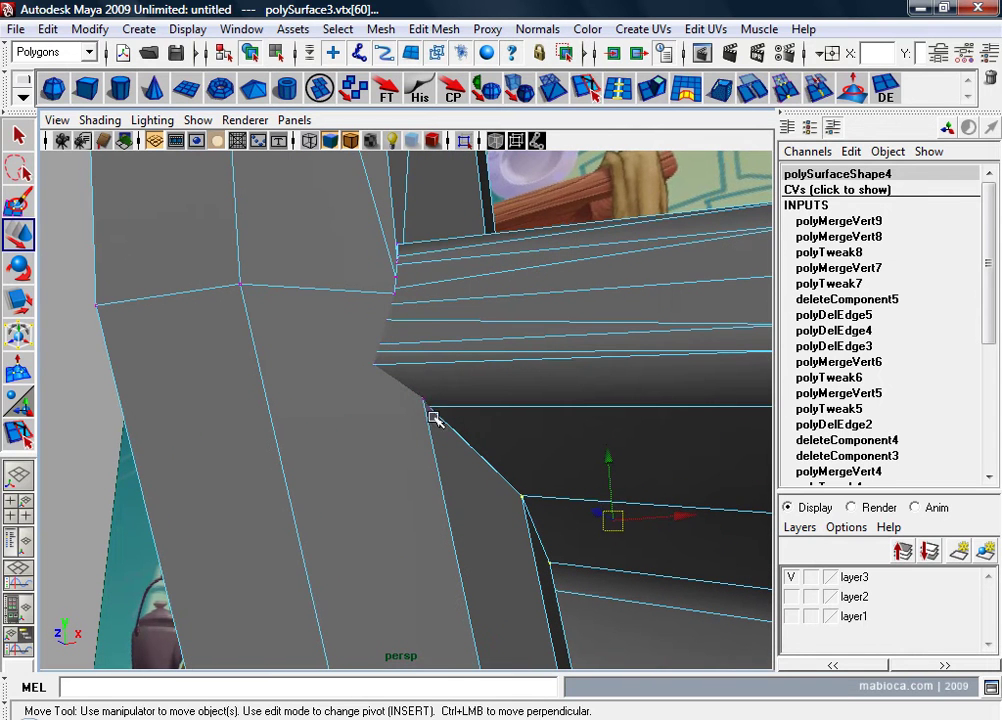
left_click_drag(422, 398, 428, 405)
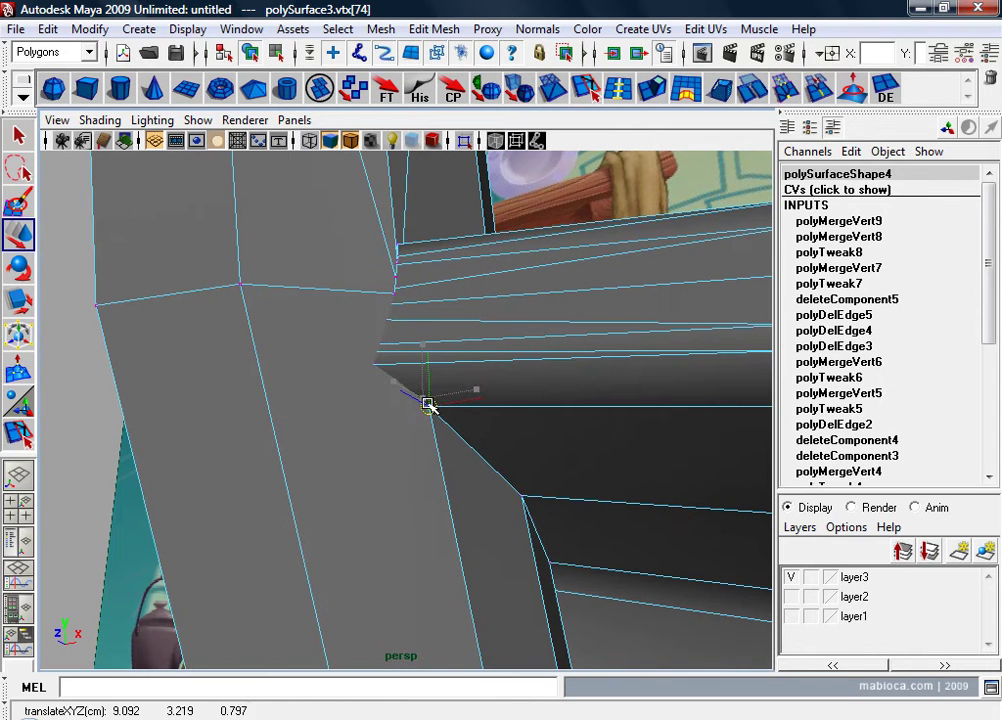
left_click(790, 88)
Step: Select the edge where the handle meets the blade
mouse_move(666, 297)
left_mouse_down("alt")
mouse_move(470, 372)
mouse_move(411, 365)
mouse_move(472, 387)
mouse_move(452, 412)
mouse_move(480, 423)
mouse_move(465, 416)
left_mouse_up("alt")
key("F8")
right_click_drag(465, 416, 474, 420, "alt")
left_click_drag(474, 420, 466, 421, "alt")
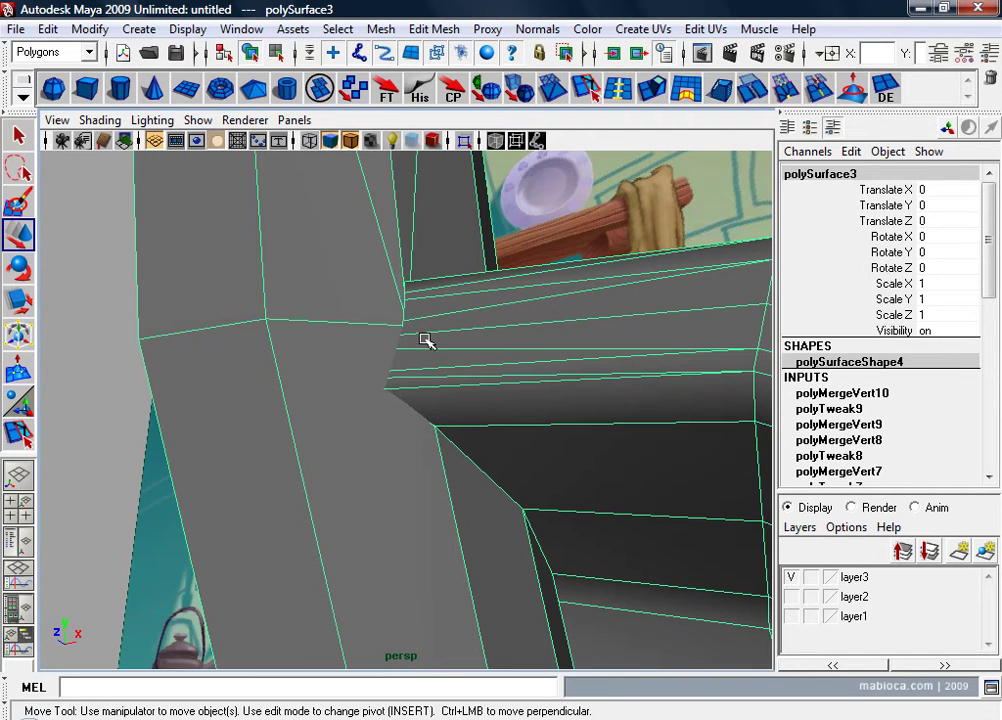
right_click_drag(540, 338, 537, 262)
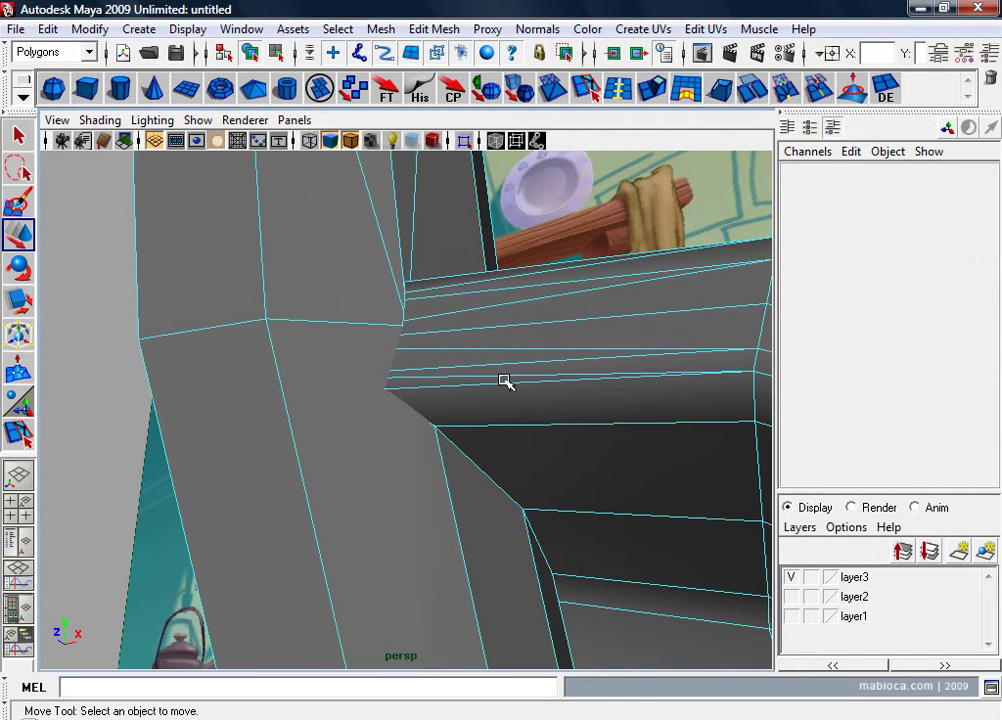
left_click_drag(504, 381, 622, 351, "alt")
right_click_drag(622, 351, 635, 329, "alt")
left_click_drag(635, 329, 561, 510, "alt")
left_click(517, 447)
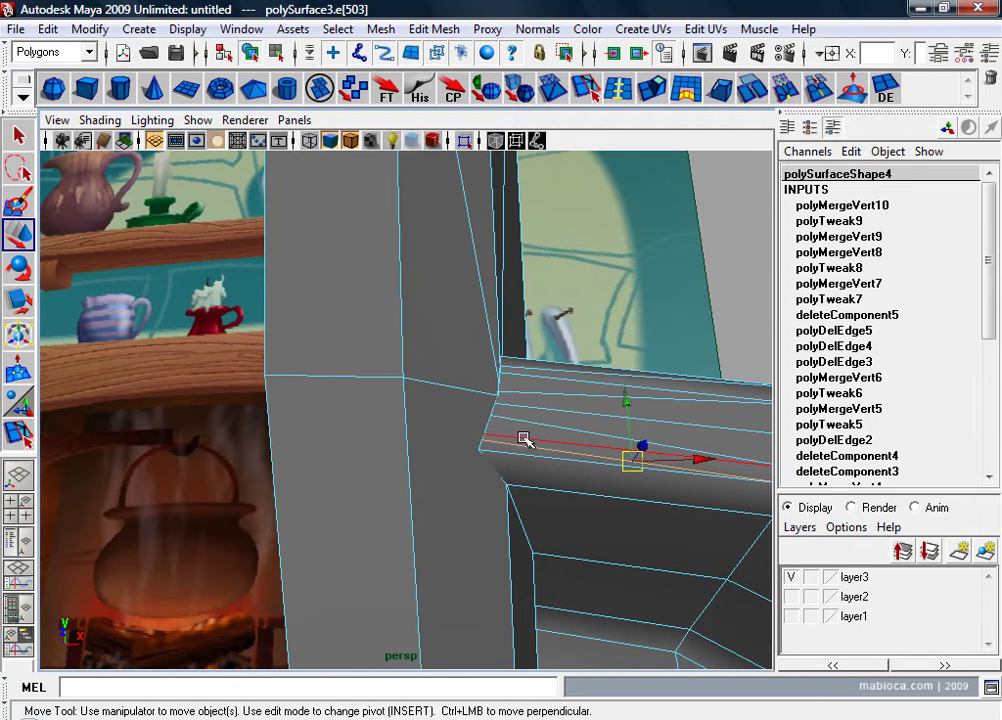
left_click_drag(553, 391, 595, 436, "alt")
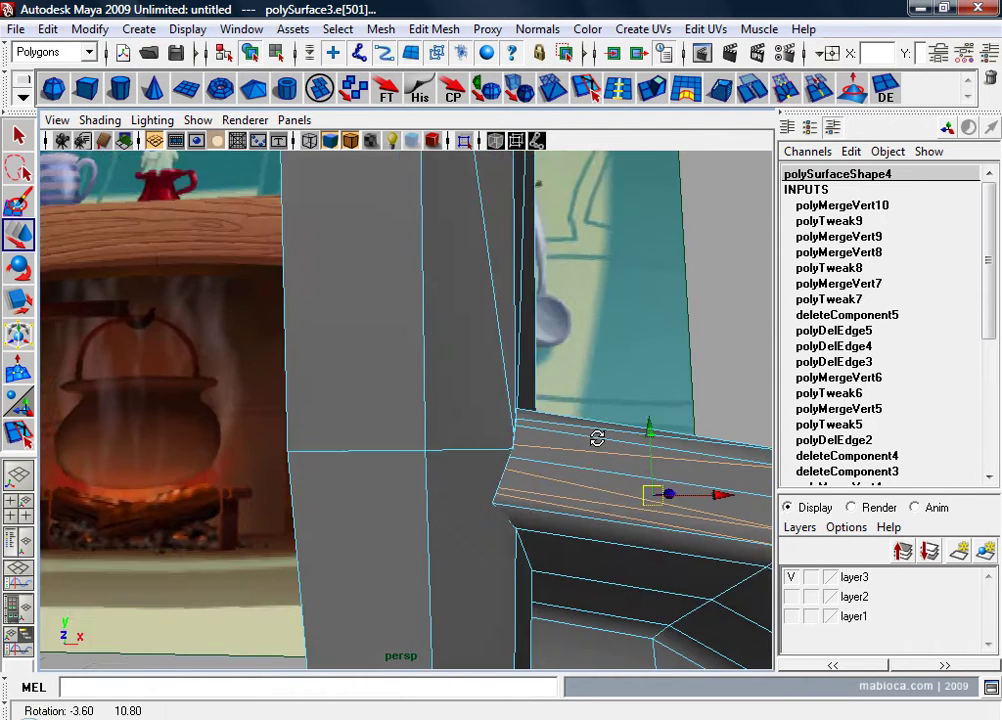
mouse_move(595, 436)
right_mouse_down("alt")
mouse_move(573, 463)
mouse_move(651, 505)
right_mouse_up("alt")
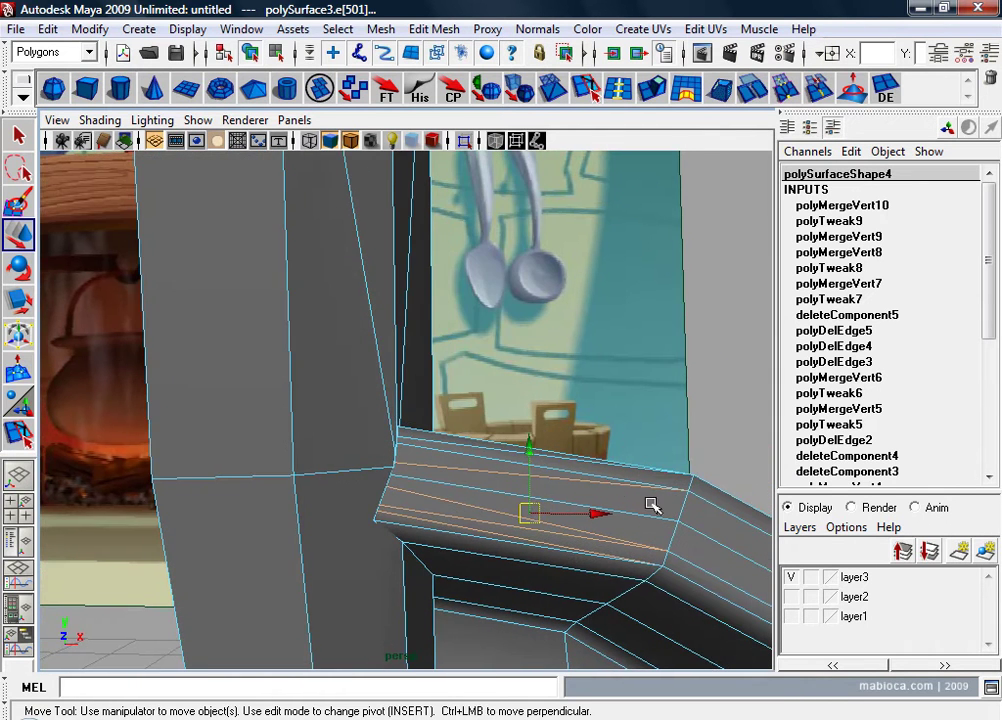
key("ctrl+z")
Step: Add the top edge and delete both redundant edges with Delete Edge/Vertex
left_click(495, 453, "shift")
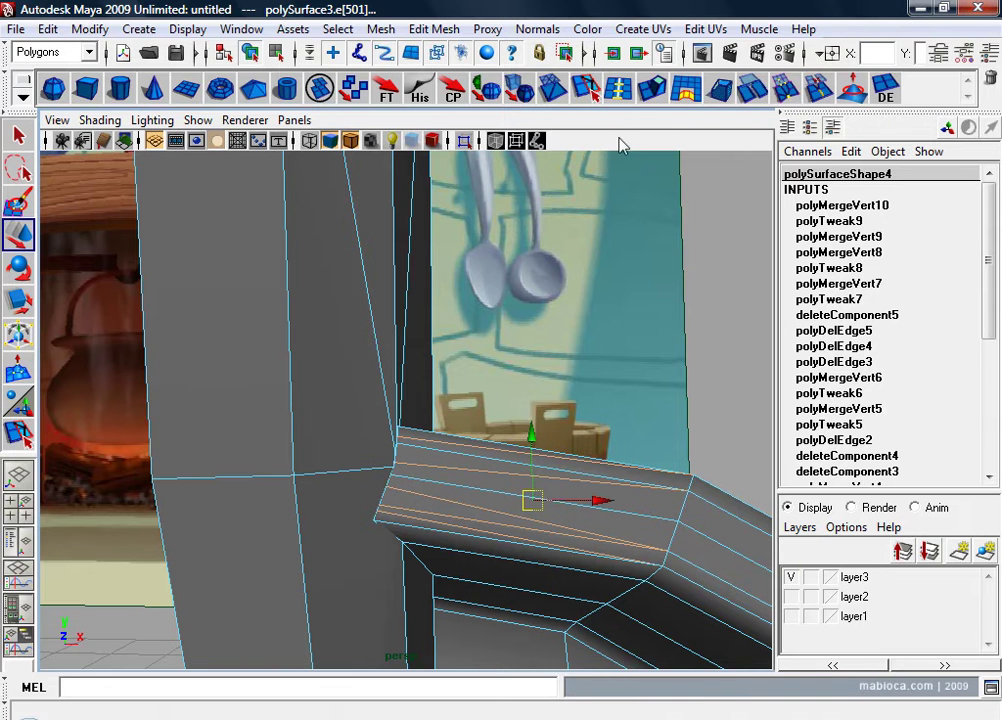
left_click(893, 95)
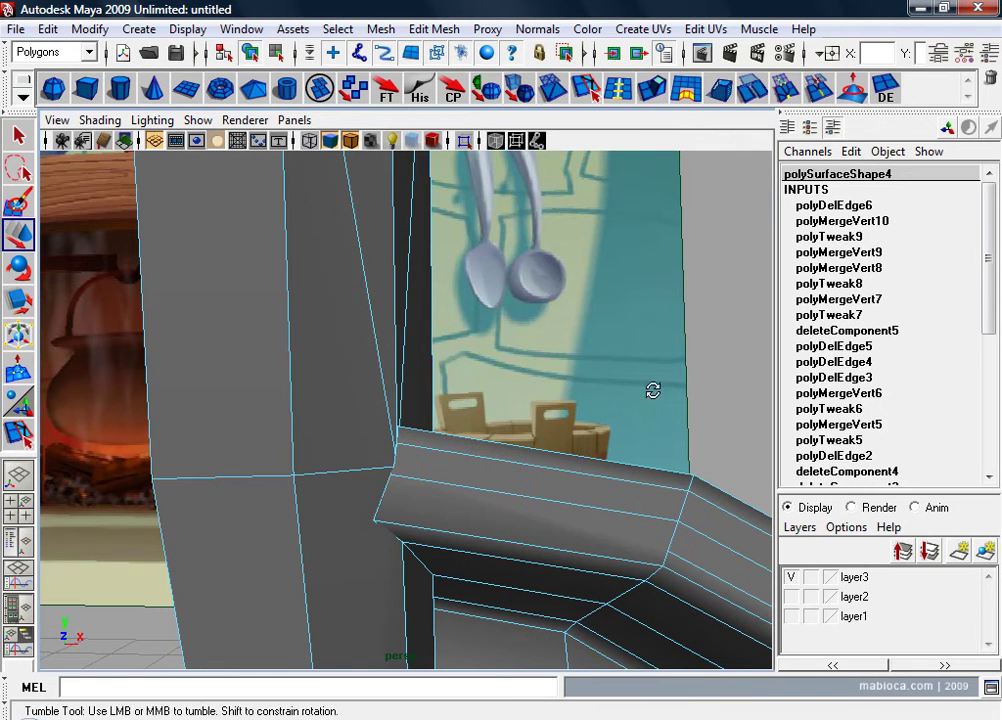
mouse_move(653, 389)
left_mouse_down("alt")
mouse_move(553, 398)
mouse_move(535, 380)
mouse_move(548, 374)
mouse_move(541, 408)
left_mouse_up("alt")
key("ctrl+z")
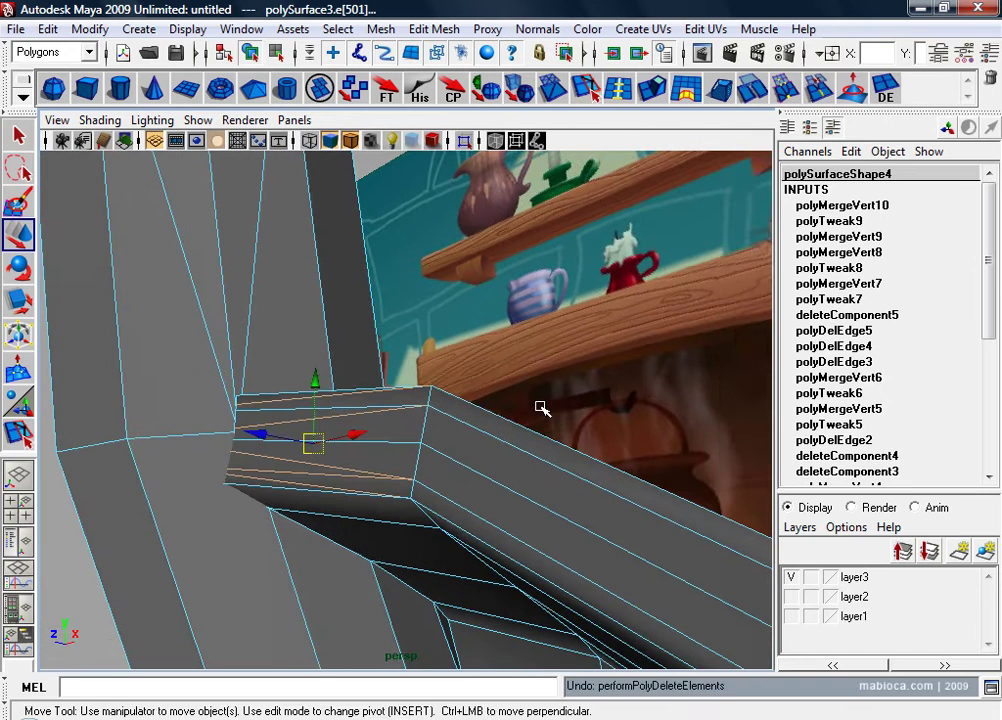
left_click(887, 92)
Step: Delete another pair of redundant edges at the handle–blade joint
mouse_move(568, 385)
left_mouse_down("alt")
mouse_move(537, 342)
mouse_move(548, 338)
mouse_move(328, 444)
mouse_move(329, 465)
mouse_move(270, 450)
left_mouse_up("alt")
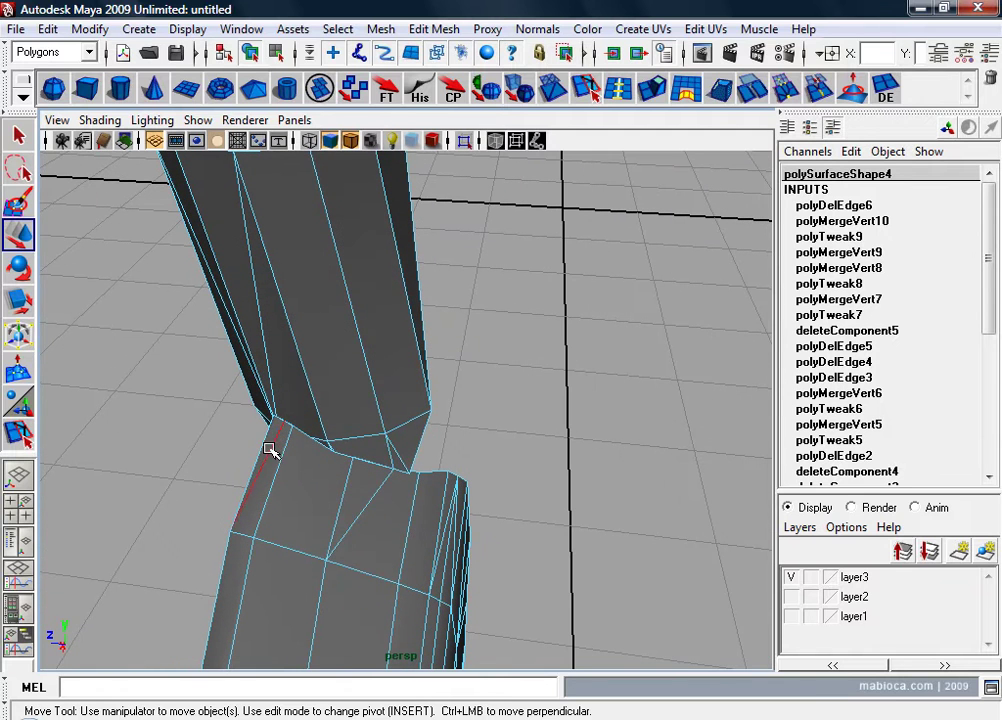
double_click(381, 492)
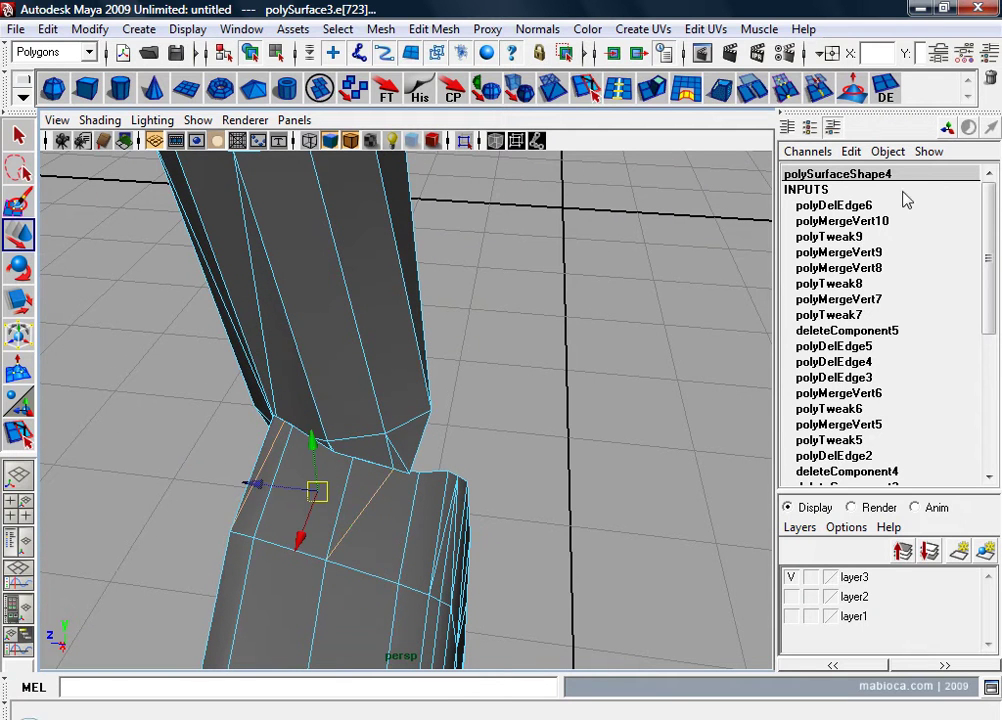
left_click(887, 92)
Step: Switch to vertex mode and test-move the joint-corner vertices, undoing each trial move
mouse_move(693, 206)
left_mouse_down("alt")
mouse_move(633, 394)
mouse_move(646, 302)
left_mouse_up("alt")
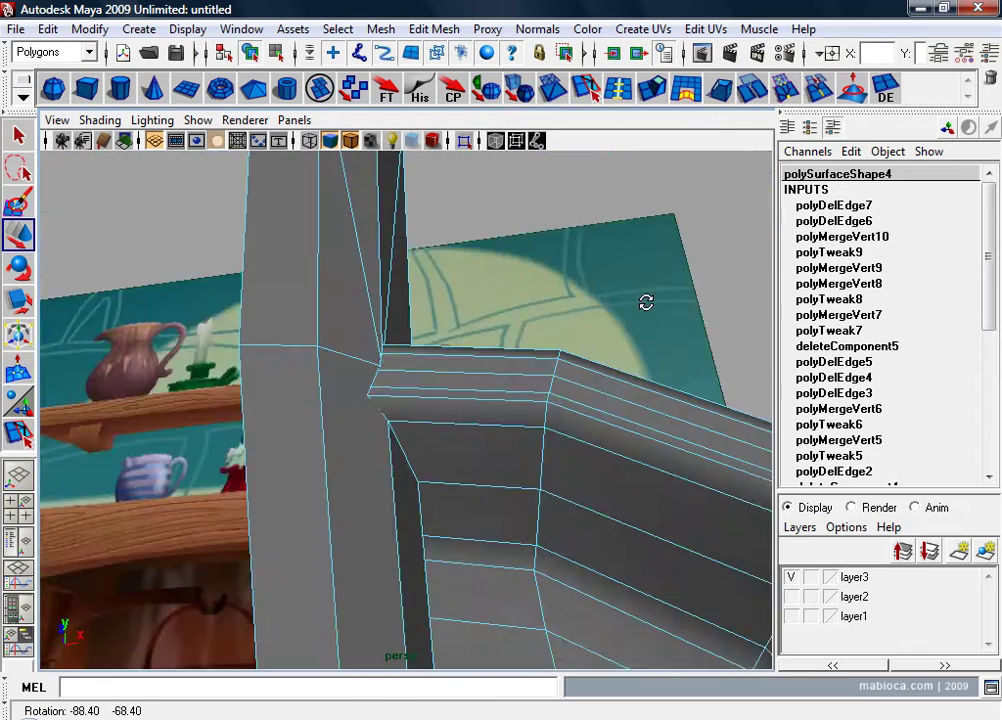
right_click_drag(646, 302, 485, 408, "alt")
mouse_move(485, 408)
left_mouse_down("alt")
mouse_move(447, 353)
mouse_move(385, 374)
left_mouse_up("alt")
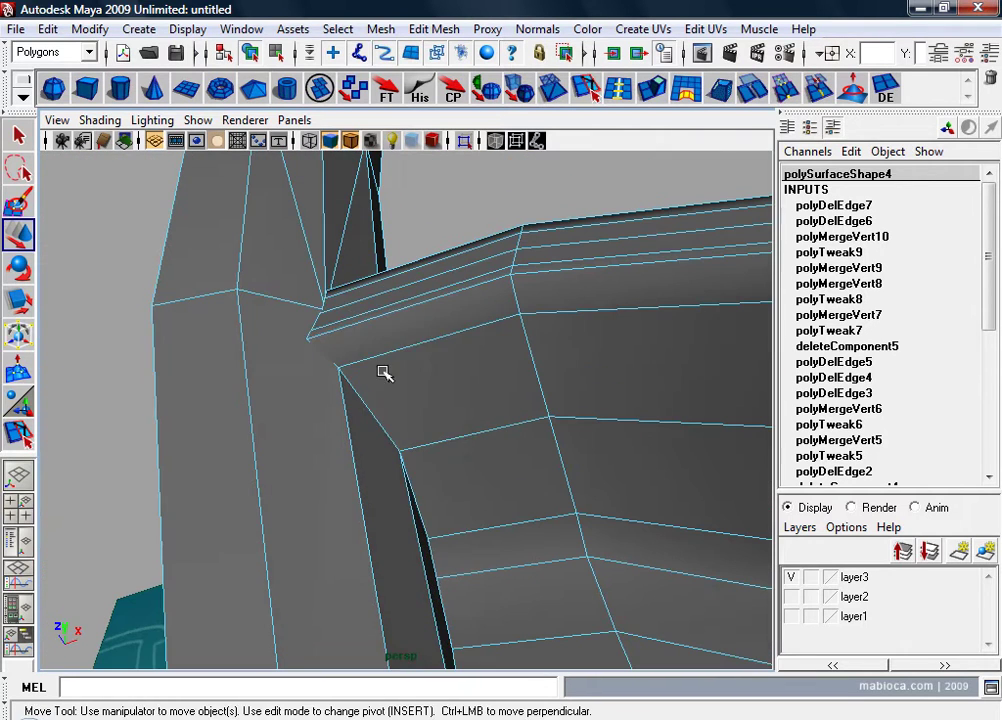
right_click(362, 340)
right_click_drag(356, 345, 308, 340)
left_click(340, 364)
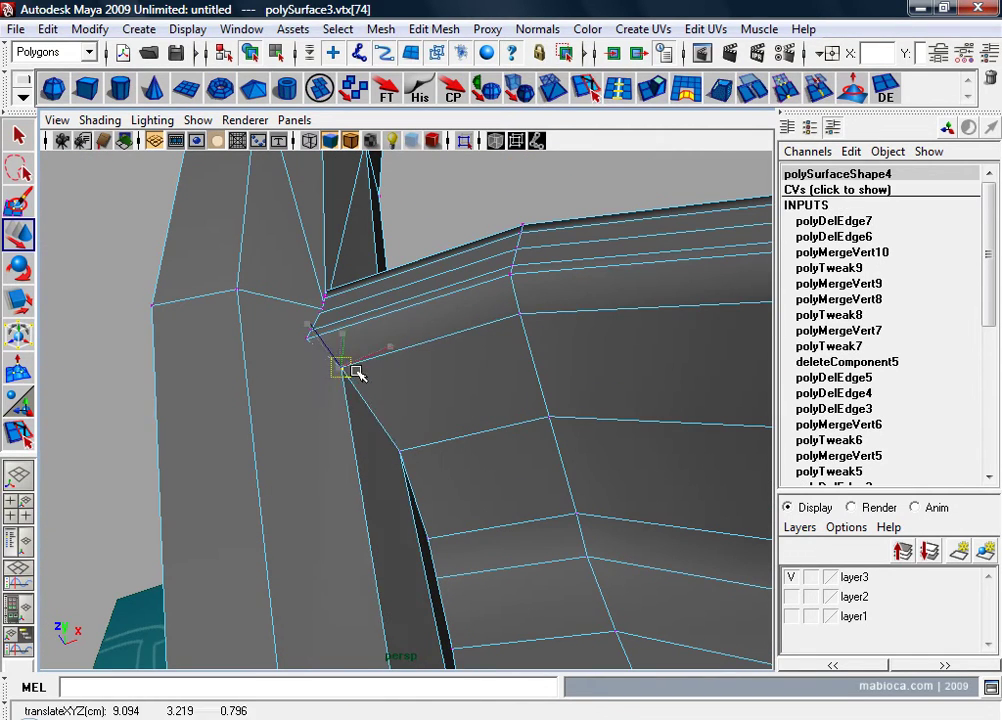
left_click_drag(353, 376, 343, 365)
key("ctrl+z")
left_click(400, 452)
left_click_drag(400, 452, 450, 441)
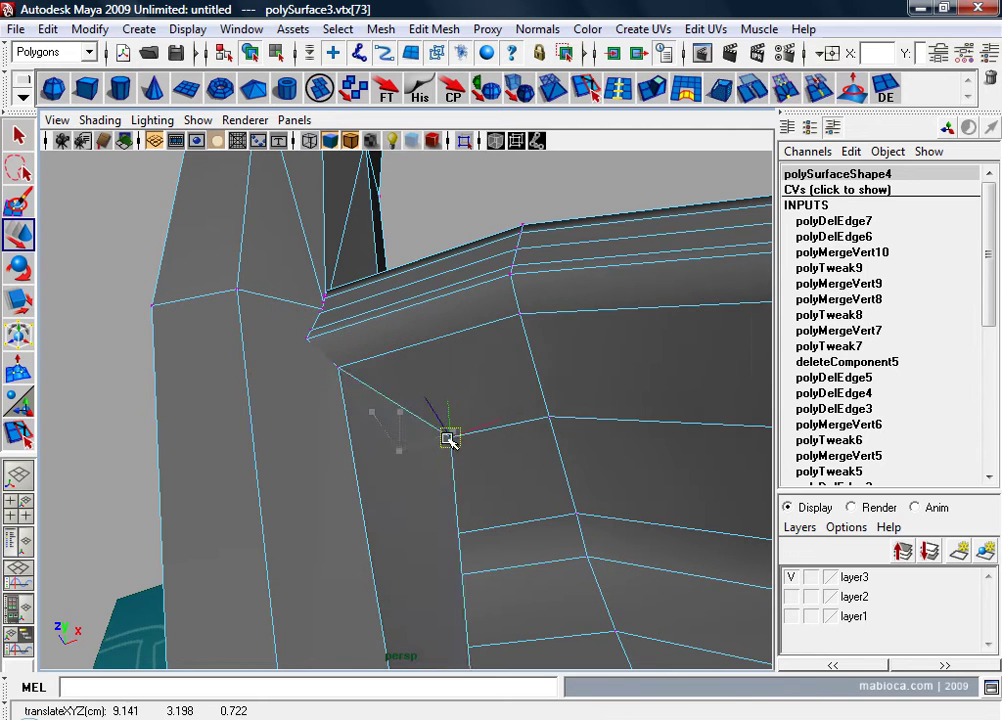
key("ctrl+z")
Step: Move the joint-corner vertex onto its neighbour and merge the two vertices
mouse_move(463, 563)
left_mouse_down("alt")
mouse_move(394, 539)
mouse_move(452, 573)
mouse_move(408, 614)
left_mouse_up("alt")
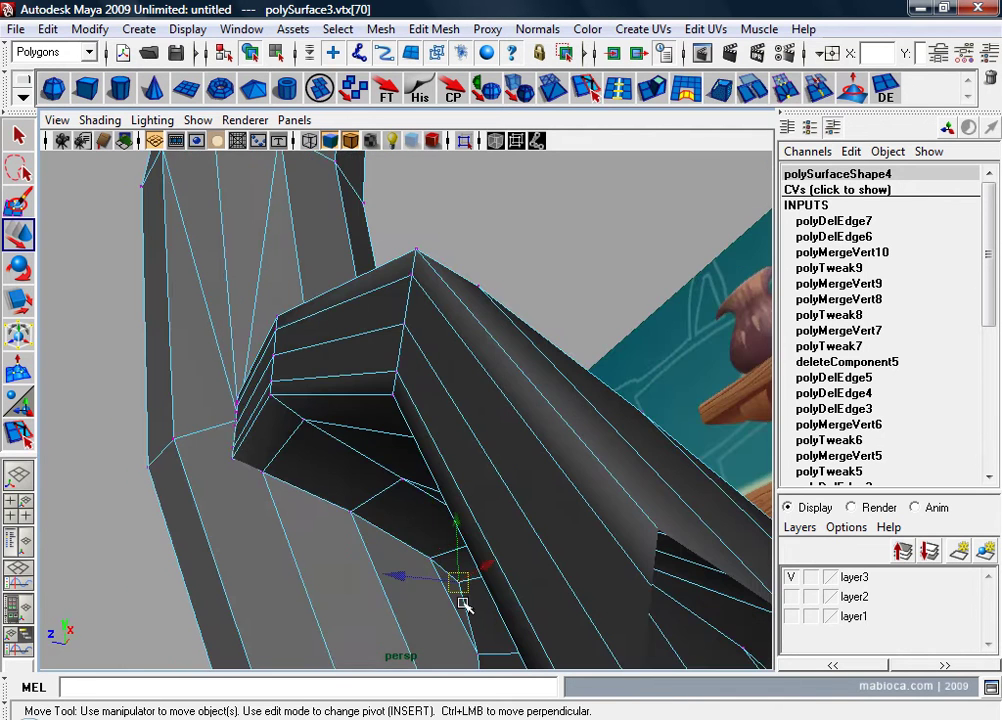
mouse_move(447, 561)
left_mouse_down()
mouse_move(470, 548)
mouse_move(454, 590)
mouse_move(485, 539)
left_mouse_up()
middle_click_drag(485, 539, 474, 503, "alt")
left_click_drag(474, 503, 465, 492, "alt")
mouse_move(465, 492)
right_mouse_down("alt")
mouse_move(451, 494)
mouse_move(408, 450)
right_mouse_up("alt")
left_click(411, 441)
mouse_move(411, 441)
left_mouse_down("alt")
mouse_move(398, 510)
mouse_move(423, 487)
left_mouse_up("alt")
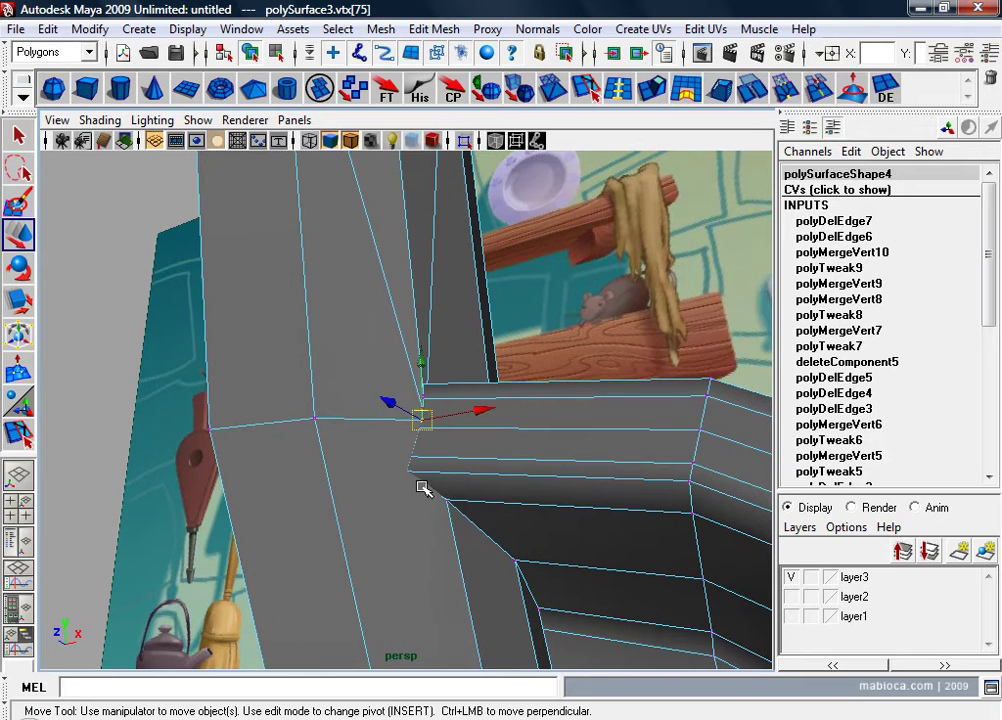
left_click_drag(428, 418, 406, 466)
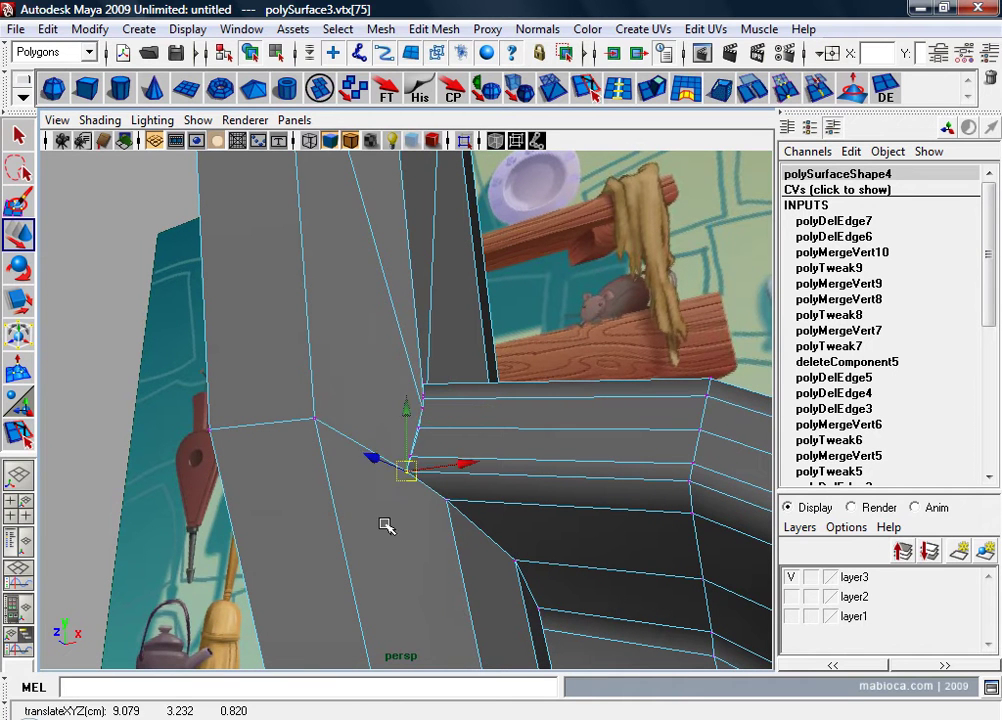
mouse_move(386, 526)
right_mouse_down("alt")
mouse_move(360, 528)
mouse_move(386, 517)
right_mouse_up("alt")
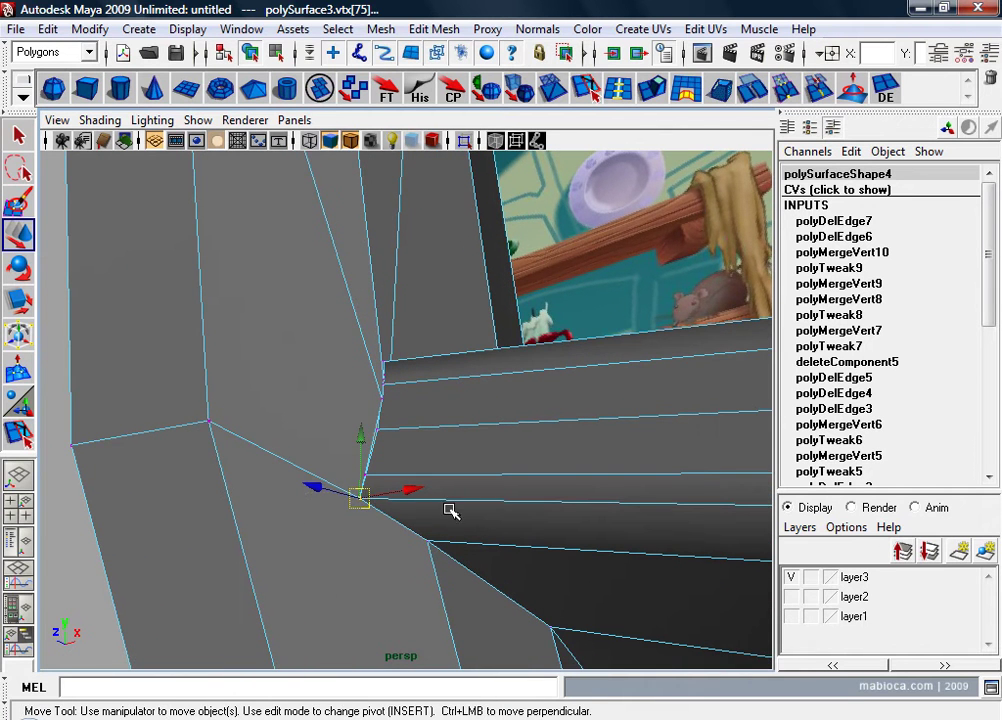
left_click(353, 89)
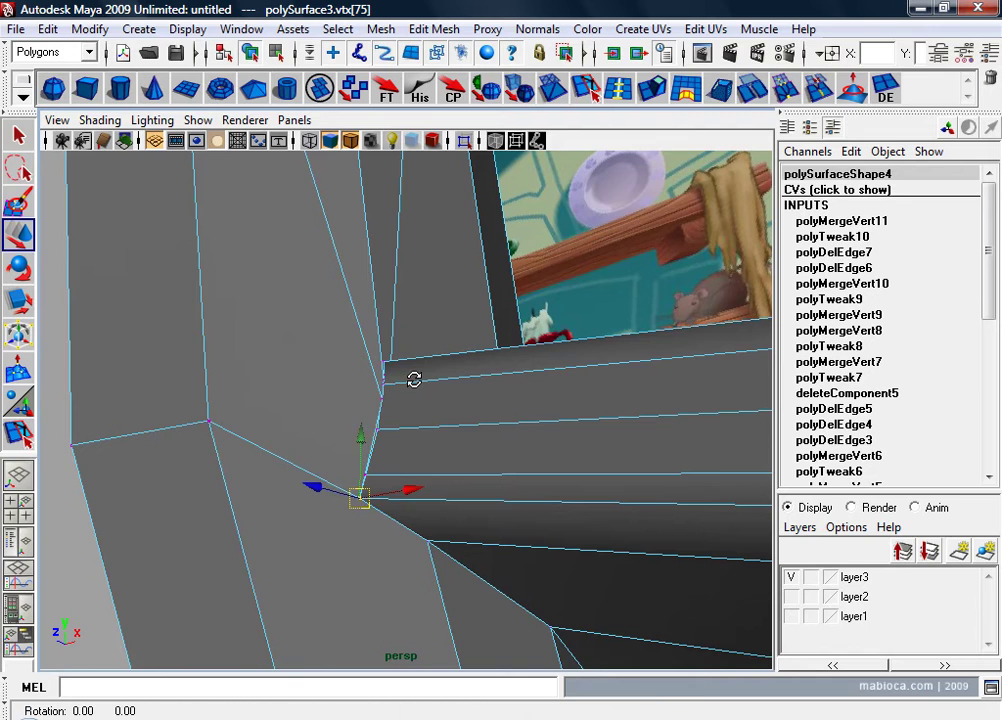
Step: Select a handle edge and a joint-corner vertex, then merge the vertices there
left_click_drag(411, 378, 381, 410, "alt")
mouse_move(381, 410)
right_mouse_down("alt")
mouse_move(358, 432)
mouse_move(293, 427)
right_mouse_up("alt")
mouse_move(293, 427)
left_mouse_down("alt")
mouse_move(360, 454)
mouse_move(357, 414)
left_mouse_up("alt")
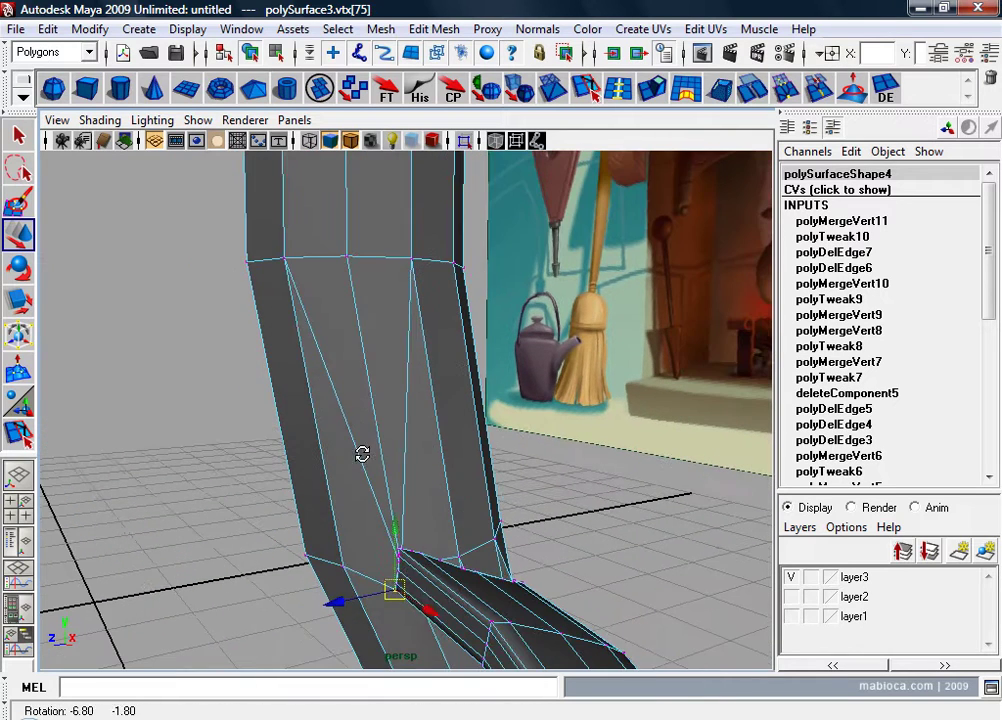
right_click_drag(357, 414, 373, 440)
left_click(365, 452)
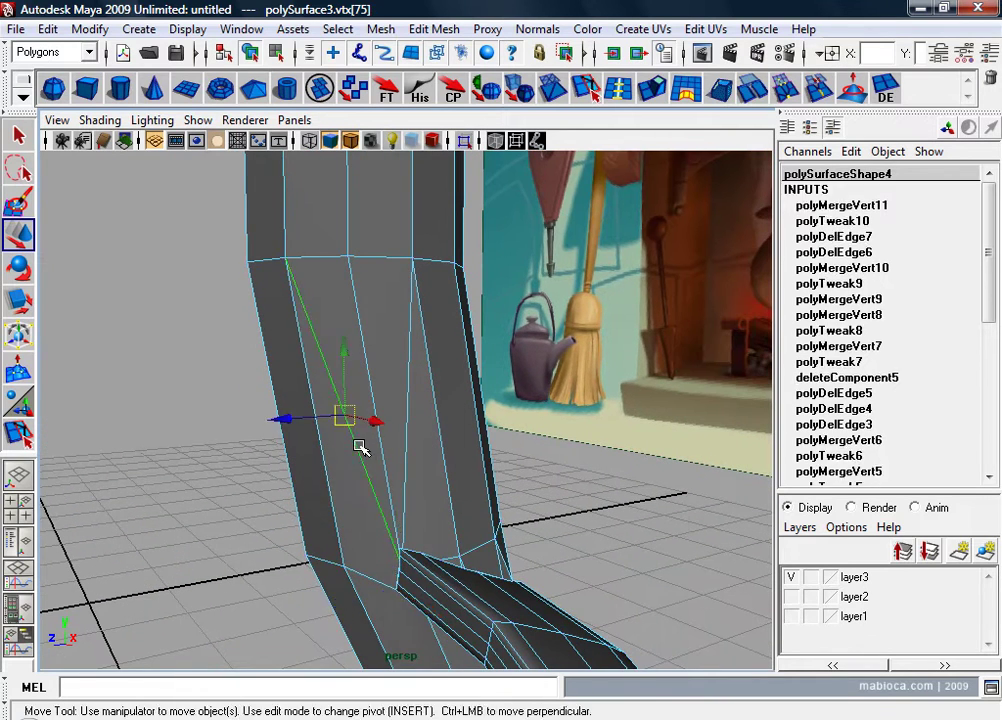
middle_click_drag(358, 447, 387, 425, "alt")
left_click_drag(387, 425, 443, 463, "alt")
right_click_drag(443, 463, 439, 439, "alt")
mouse_move(439, 439)
left_mouse_down("alt")
mouse_move(454, 465)
mouse_move(409, 492)
mouse_move(463, 541)
mouse_move(450, 554)
mouse_move(429, 485)
mouse_move(438, 461)
left_mouse_up("alt")
mouse_move(440, 463)
right_mouse_down("alt")
mouse_move(428, 359)
mouse_move(424, 399)
right_mouse_up("alt")
left_click(486, 477)
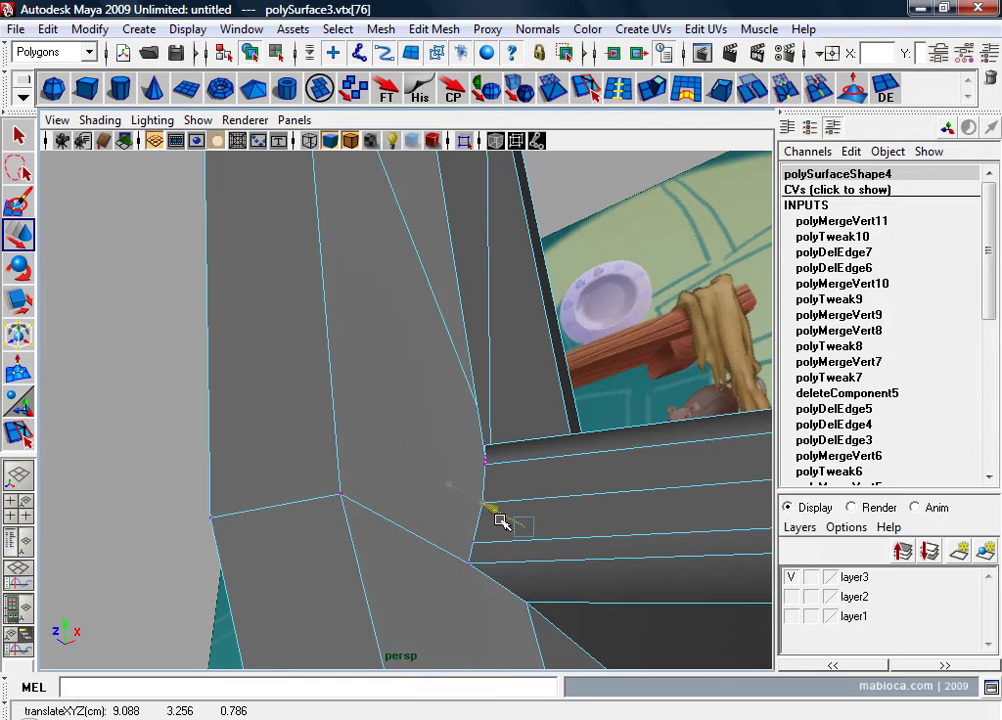
key("ctrl+z")
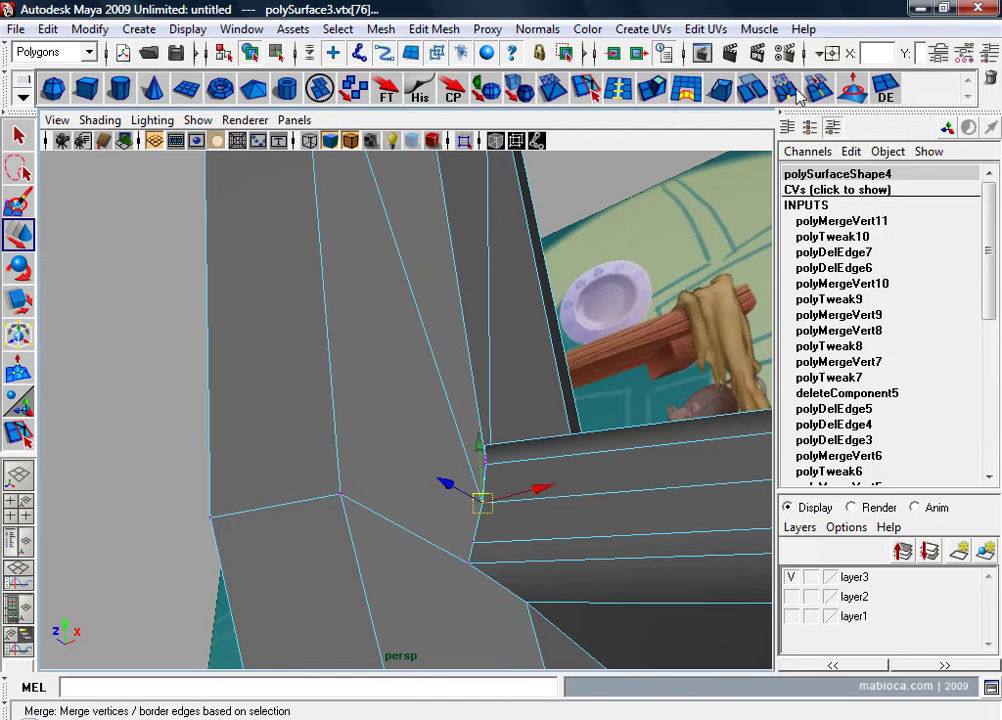
left_click(797, 92)
Step: Delete the lower and upper edges along the blade seam
left_click_drag(557, 463, 492, 474, "alt")
right_click_drag(467, 340, 463, 413)
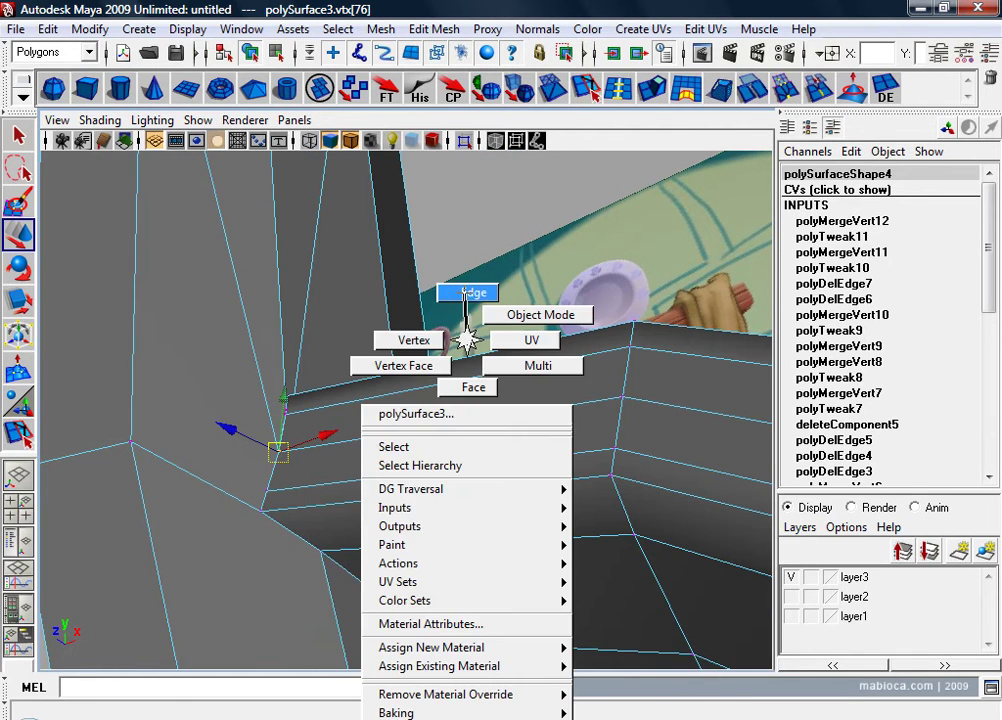
left_click(468, 293)
left_click(412, 475)
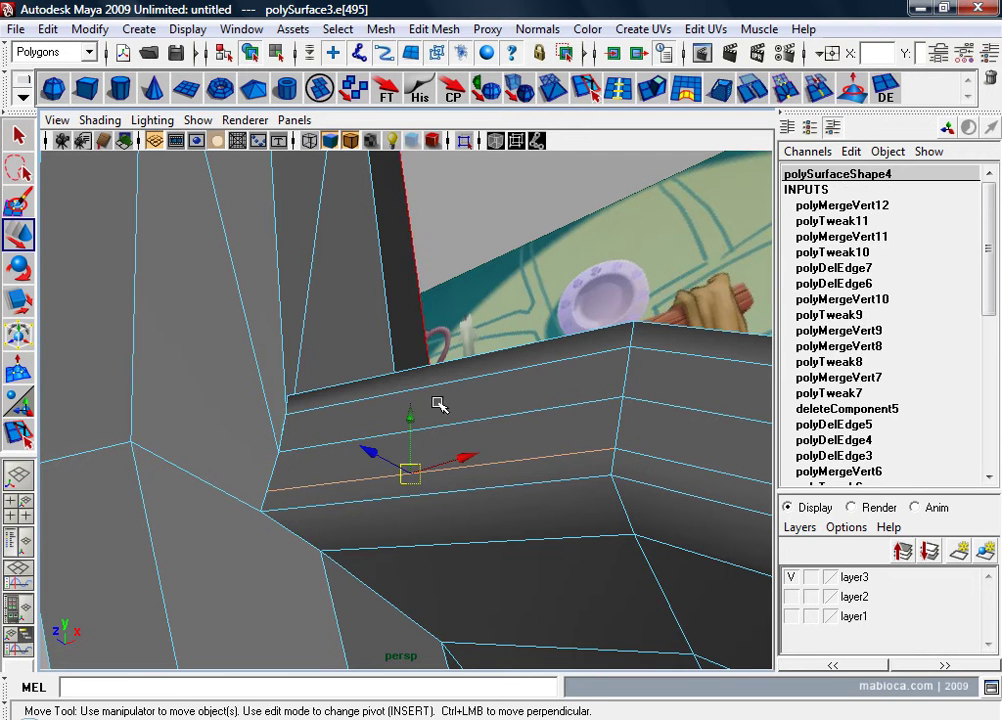
left_click(444, 387, "shift")
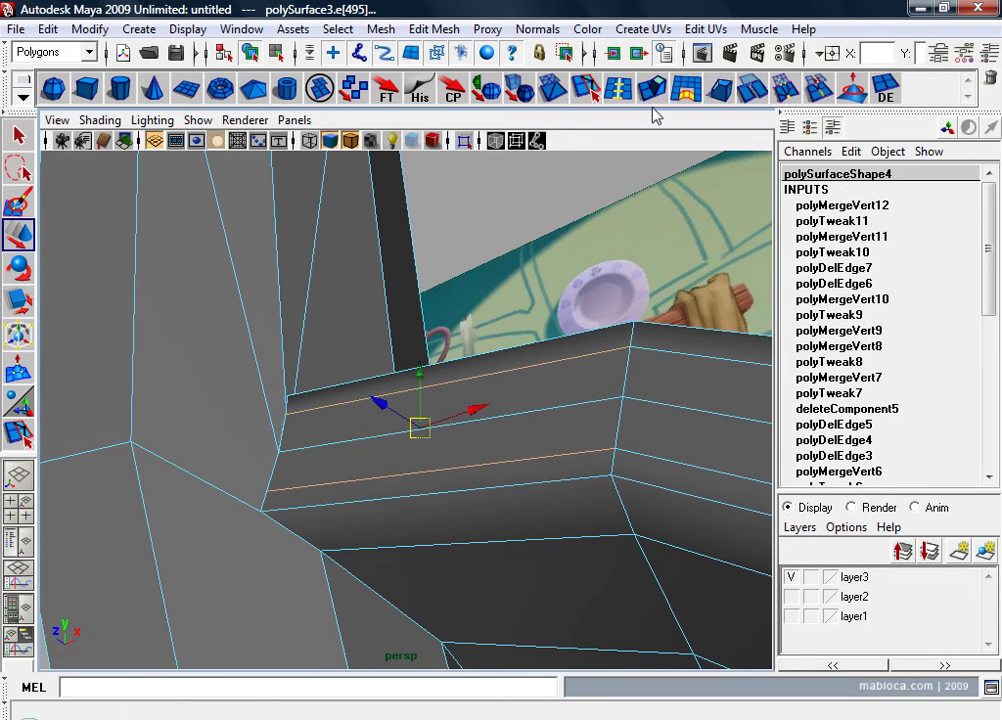
left_click(885, 93)
mouse_move(575, 291)
left_mouse_down("alt")
mouse_move(418, 385)
mouse_move(447, 402)
mouse_move(369, 452)
left_mouse_up("alt")
Step: Delete the blade-corner vertex, then move its neighbour onto the corner and merge
right_click(370, 340)
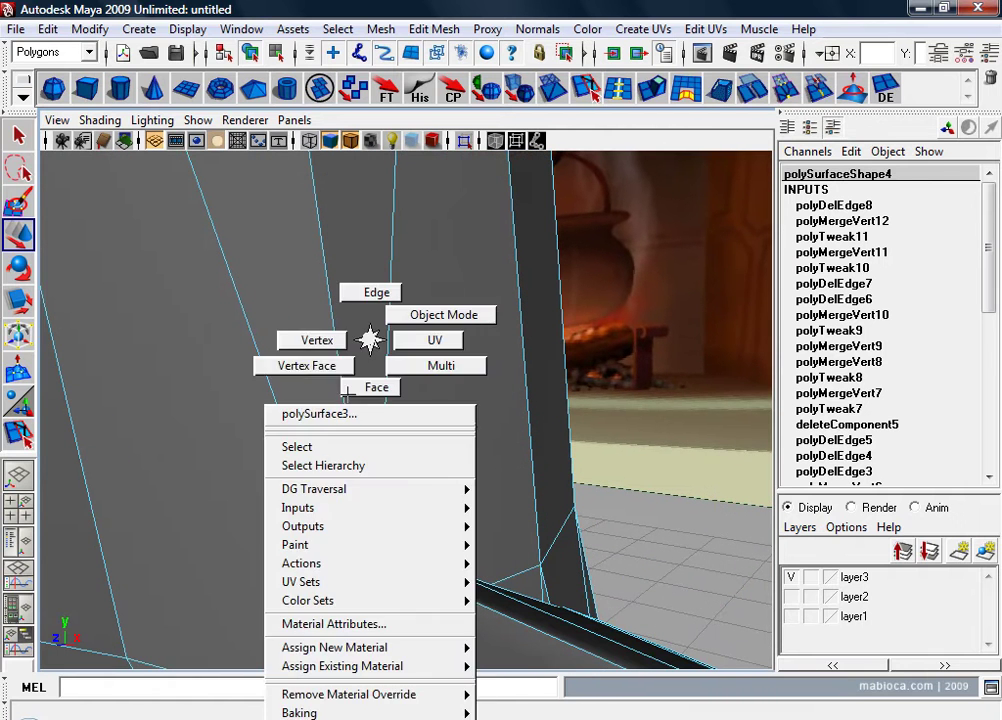
left_click(349, 388)
left_click(368, 579)
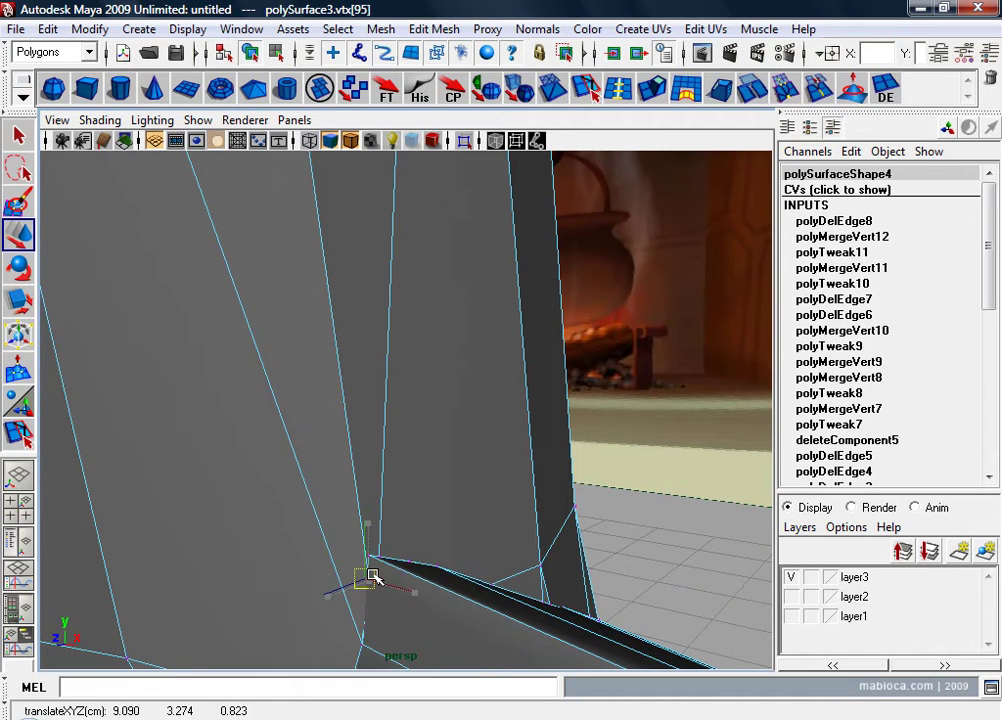
mouse_move(383, 583)
left_mouse_down()
mouse_move(393, 590)
mouse_move(318, 490)
left_mouse_up()
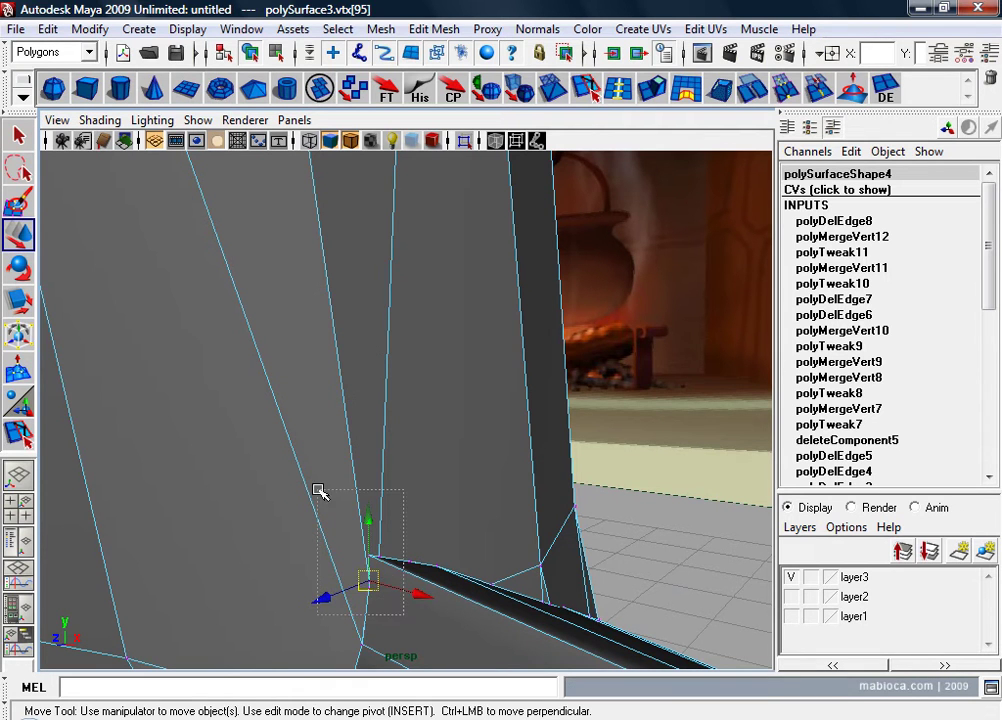
key("Delete")
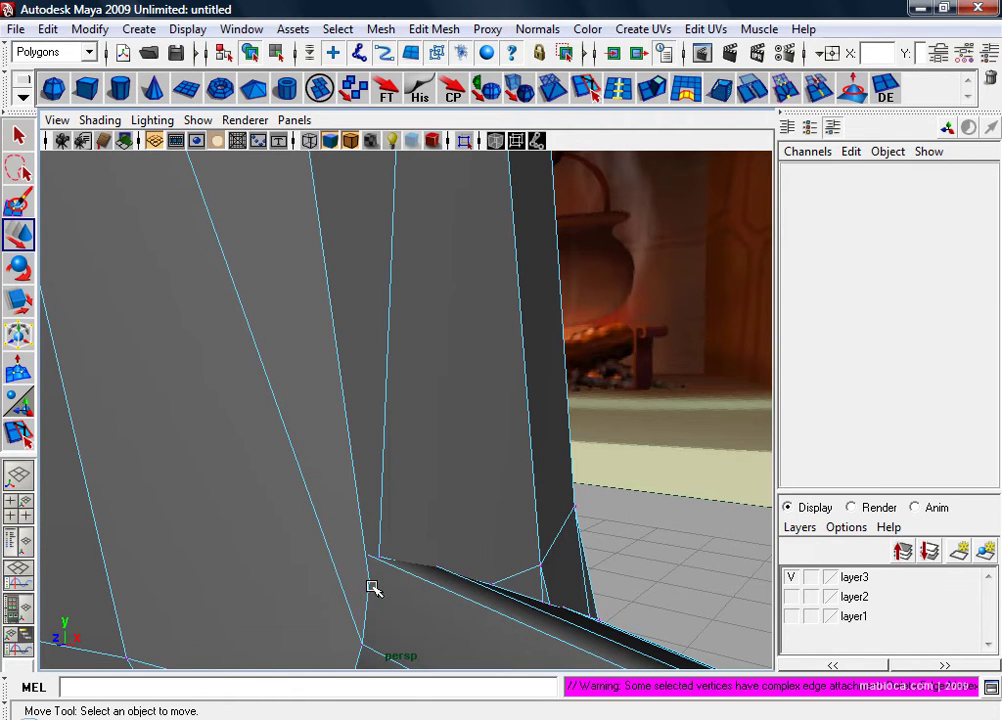
left_click(369, 586)
mouse_move(380, 595)
left_mouse_down()
mouse_move(340, 555)
mouse_move(360, 545)
left_mouse_up()
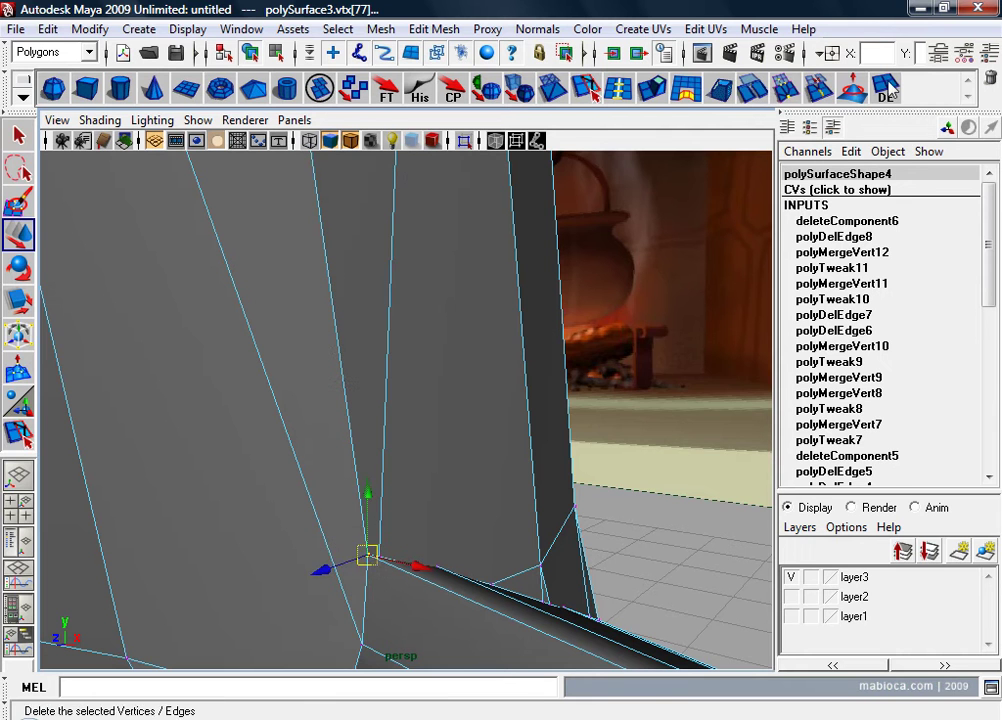
left_click(785, 88)
Step: Move another stray joint vertex up-right onto its neighbour and merge them
mouse_move(336, 479)
left_mouse_down("alt")
mouse_move(302, 470)
mouse_move(390, 366)
left_mouse_up("alt")
left_click(368, 402)
left_click_drag(387, 410, 450, 370)
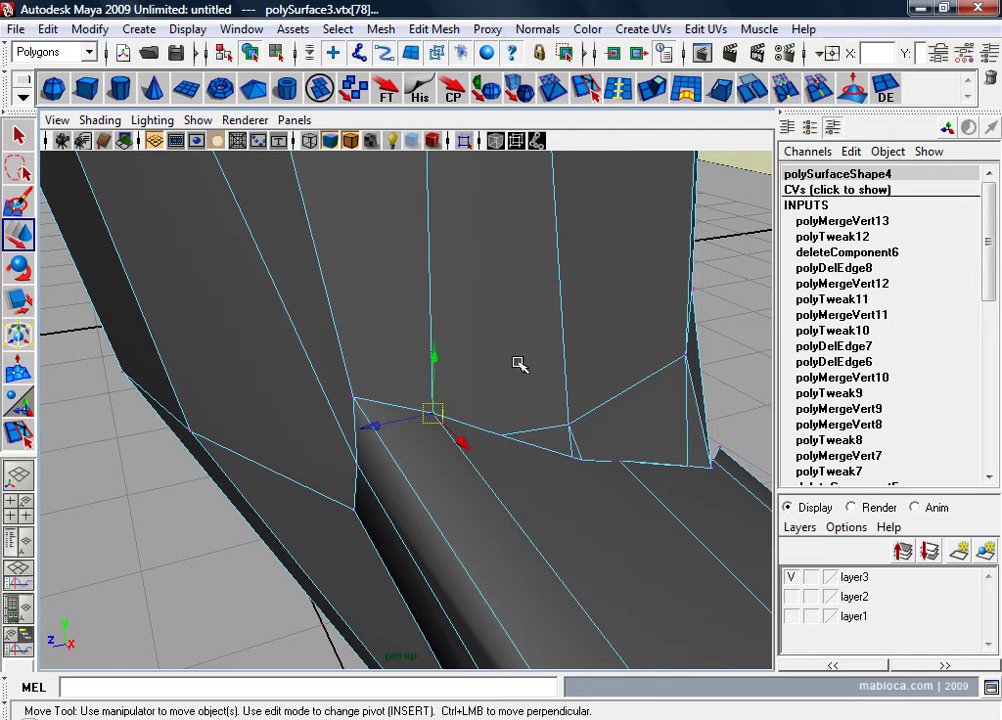
left_click(800, 88)
Step: Delete two unwanted edges at the handle–blade joint
mouse_move(559, 403)
left_mouse_down("alt")
mouse_move(485, 436)
mouse_move(462, 494)
mouse_move(436, 467)
left_mouse_up("alt")
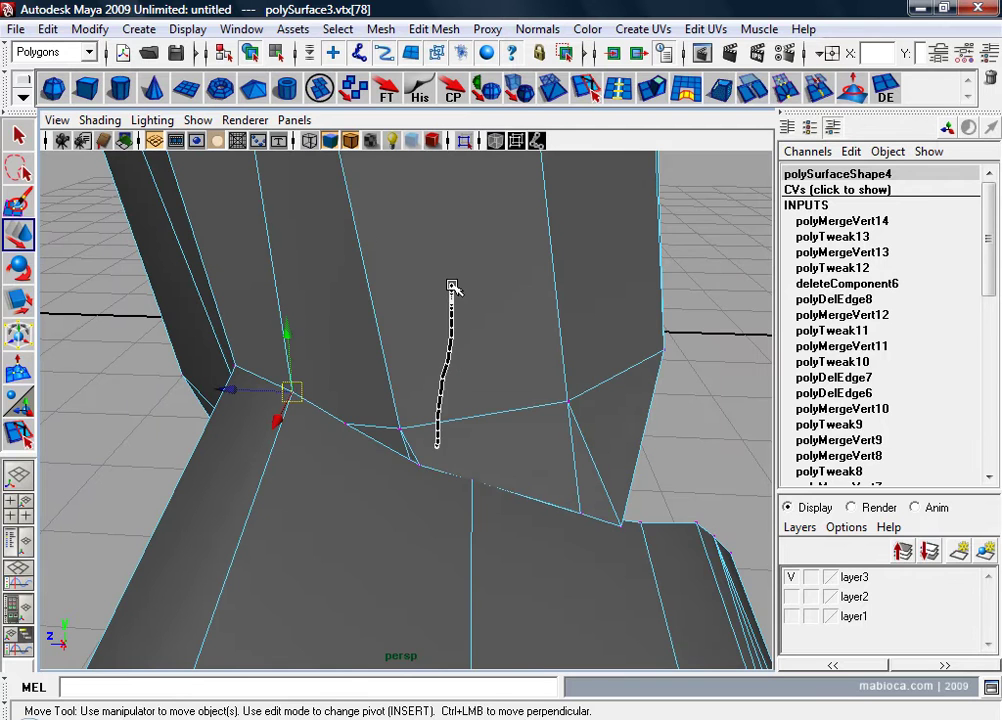
right_click_drag(438, 340, 414, 444)
left_click(413, 451)
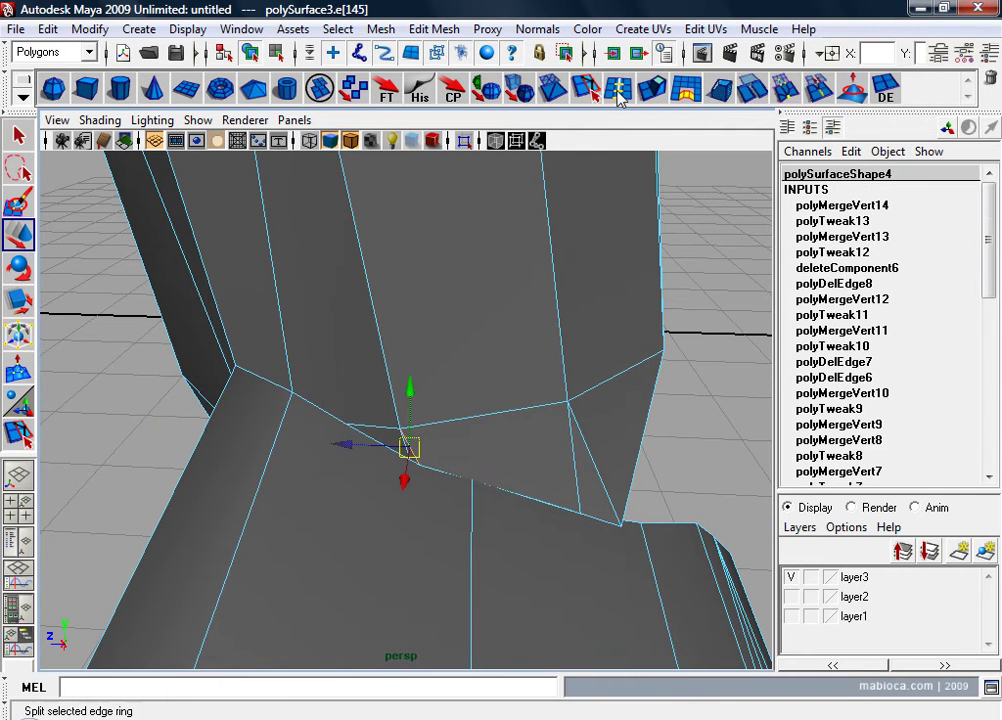
left_click(900, 94)
right_click(407, 338)
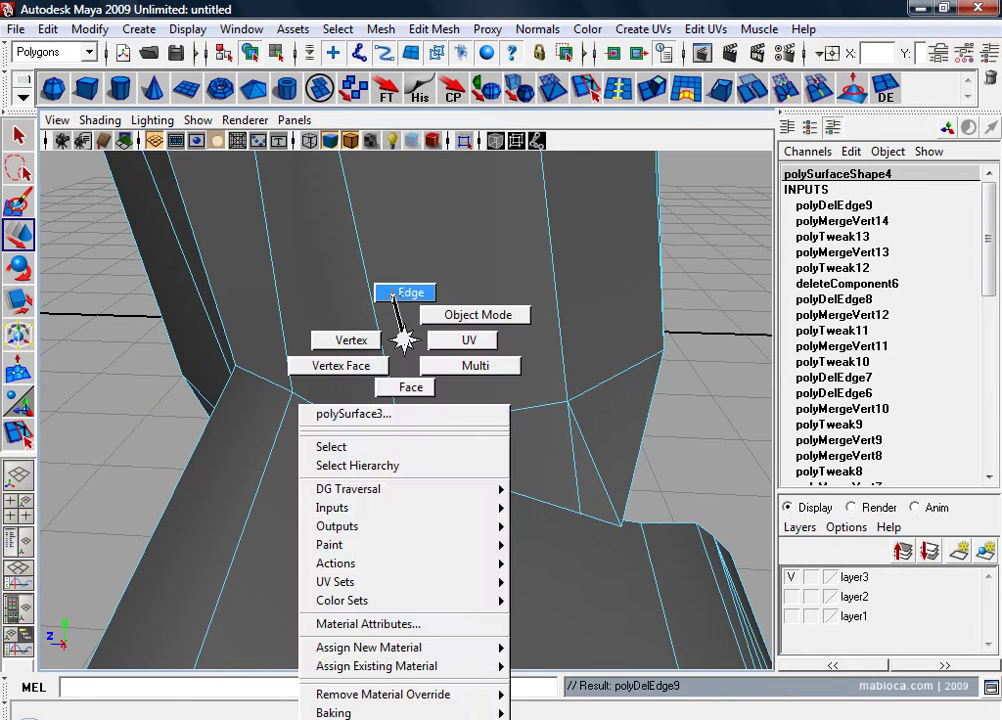
mouse_move(430, 395)
left_mouse_down("alt")
mouse_move(397, 386)
mouse_move(306, 403)
mouse_move(451, 401)
left_mouse_up("alt")
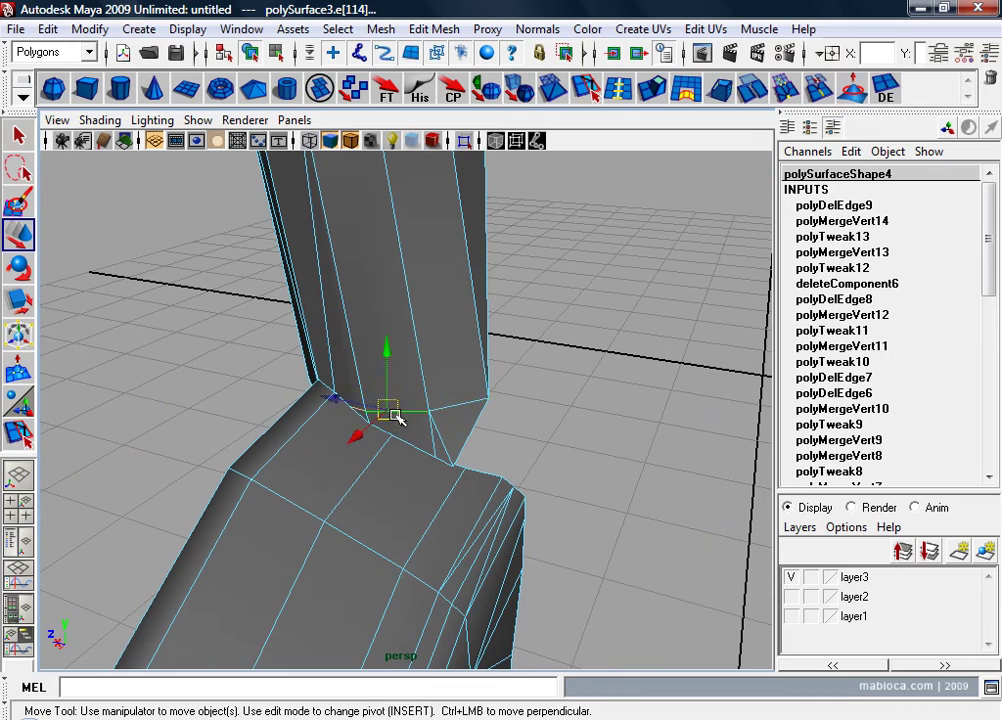
left_click_drag(396, 418, 480, 413, "alt")
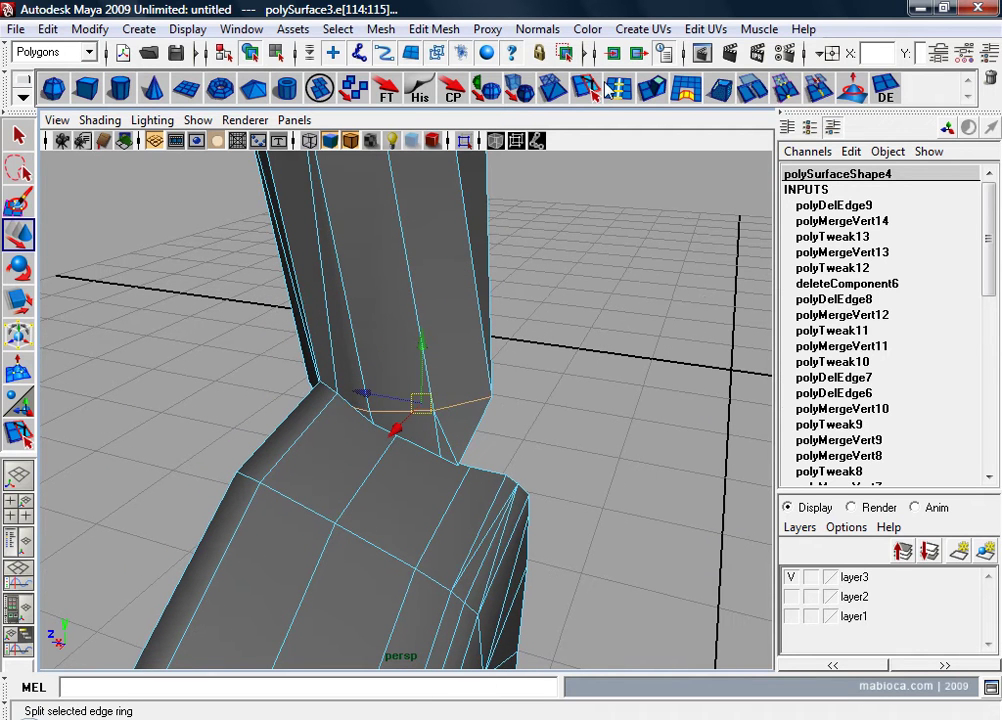
left_click(885, 90)
Step: Move the stray joint vertex onto the neighbouring corner and merge the overlapping vertices
left_click_drag(500, 330, 520, 331, "alt")
right_click_drag(520, 331, 557, 367, "alt")
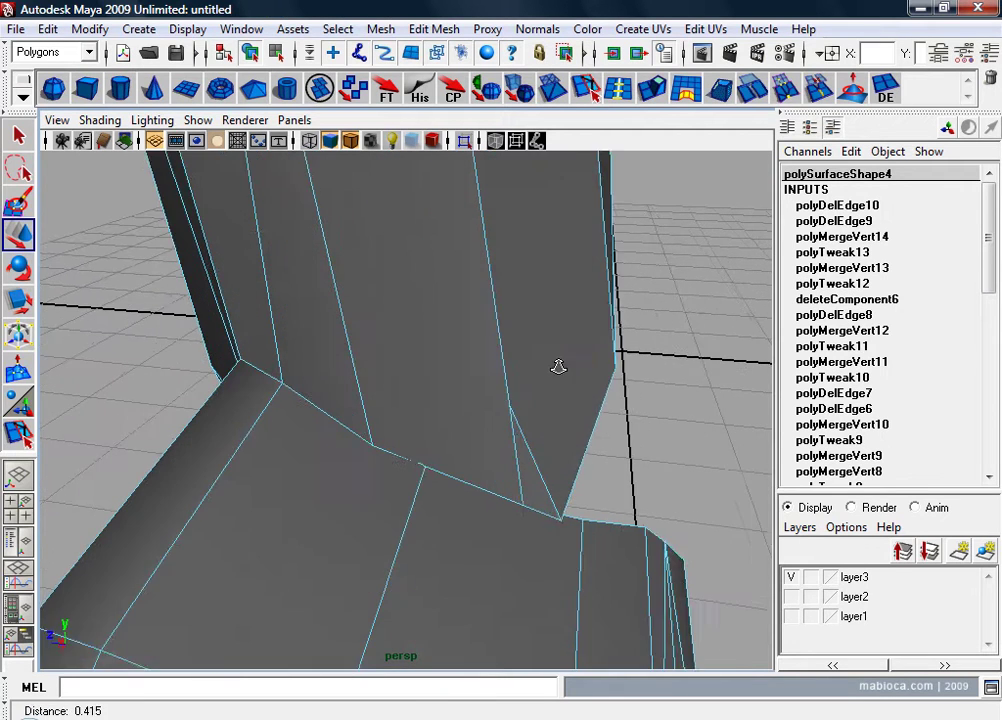
key("F9")
left_click(366, 450)
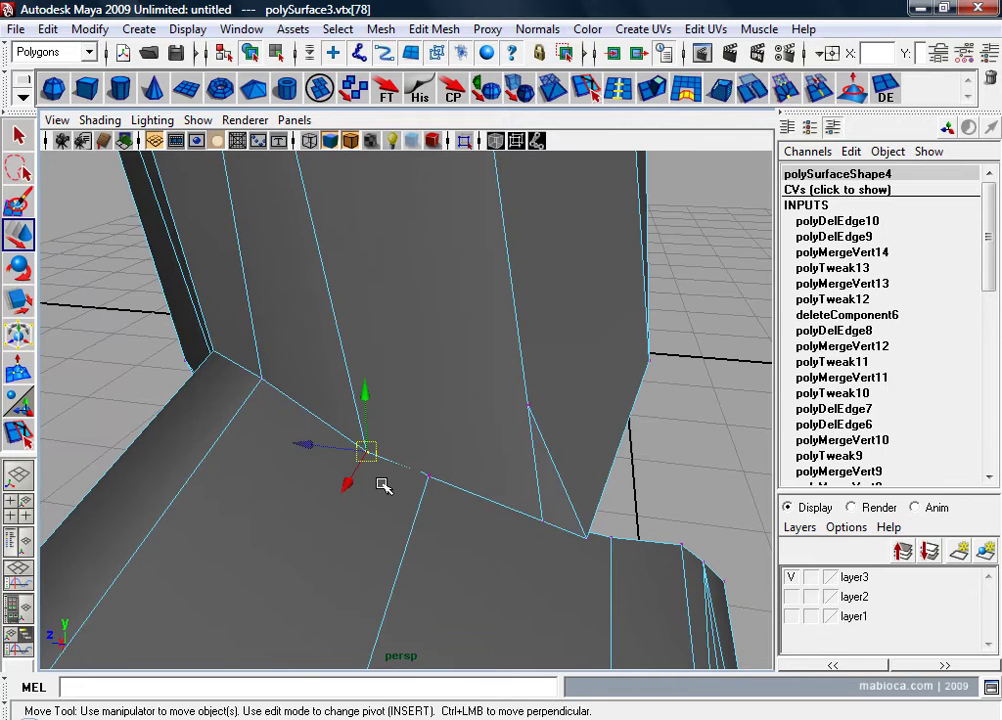
left_click_drag(368, 453, 481, 488)
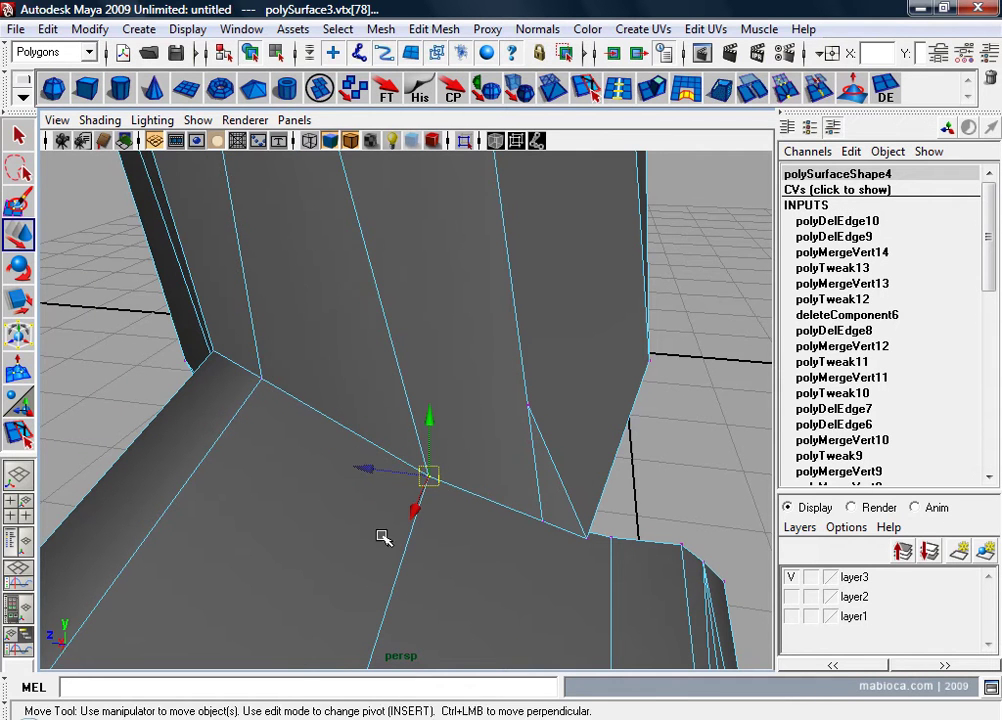
left_click(790, 90)
Step: Delete the leftover diagonal edge at the joint
mouse_move(665, 505)
middle_mouse_down("alt")
mouse_move(577, 476)
mouse_move(470, 479)
middle_mouse_up("alt")
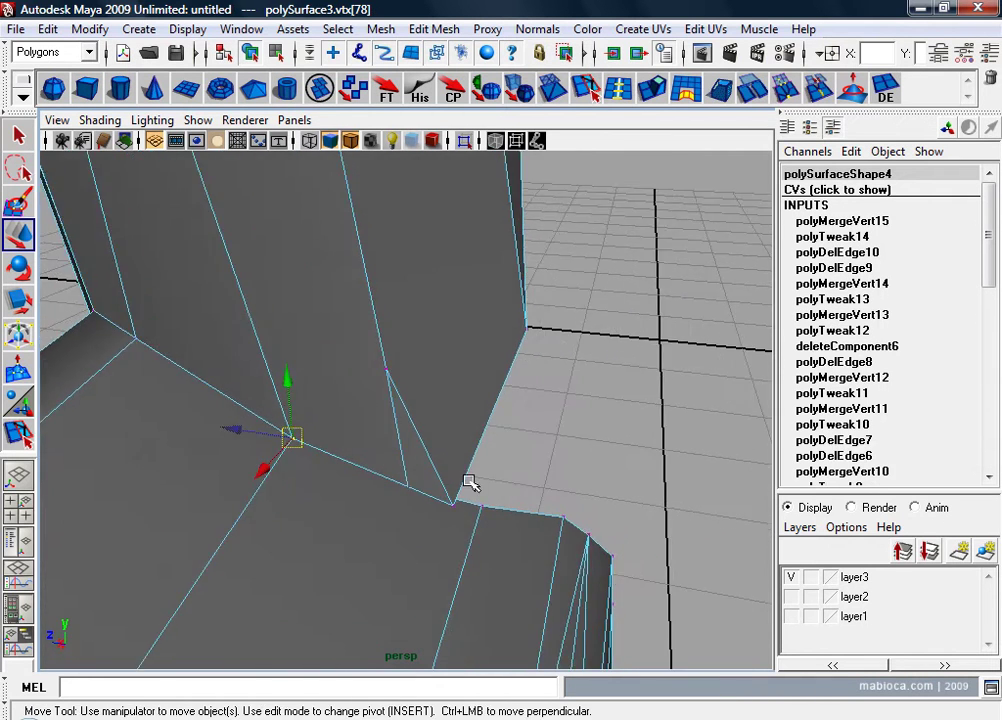
right_click(430, 340)
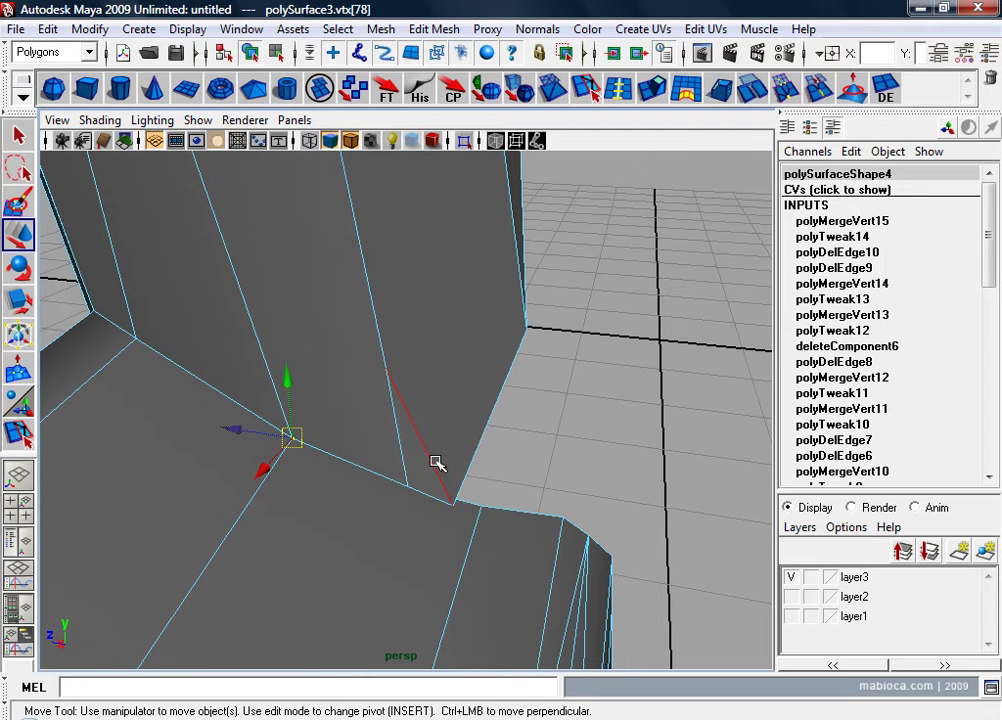
left_click(437, 463)
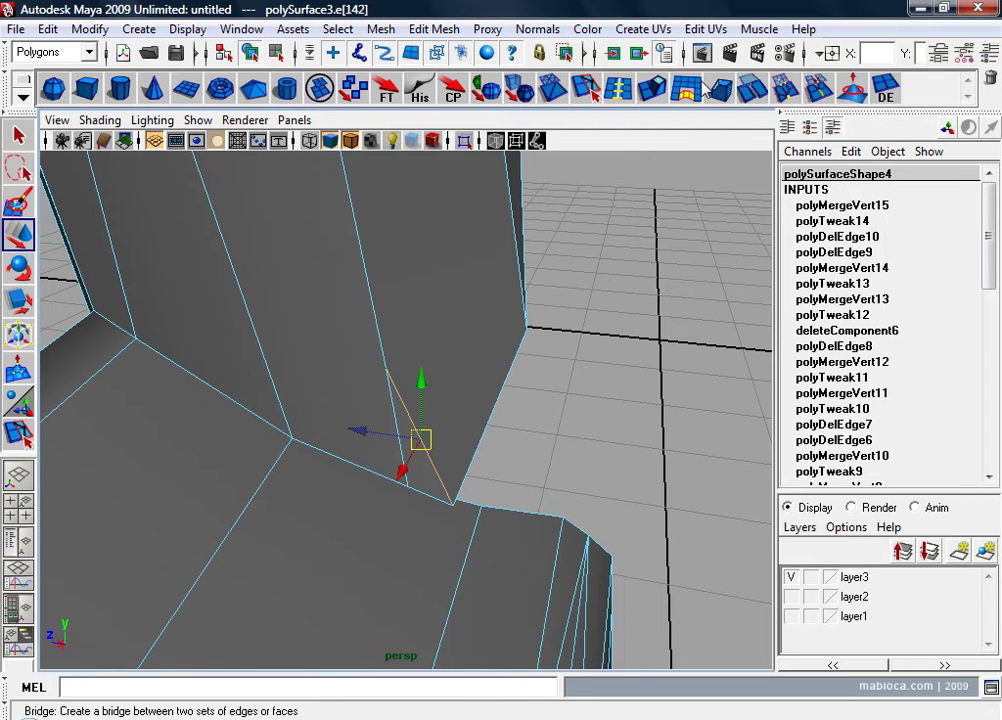
left_click(885, 91)
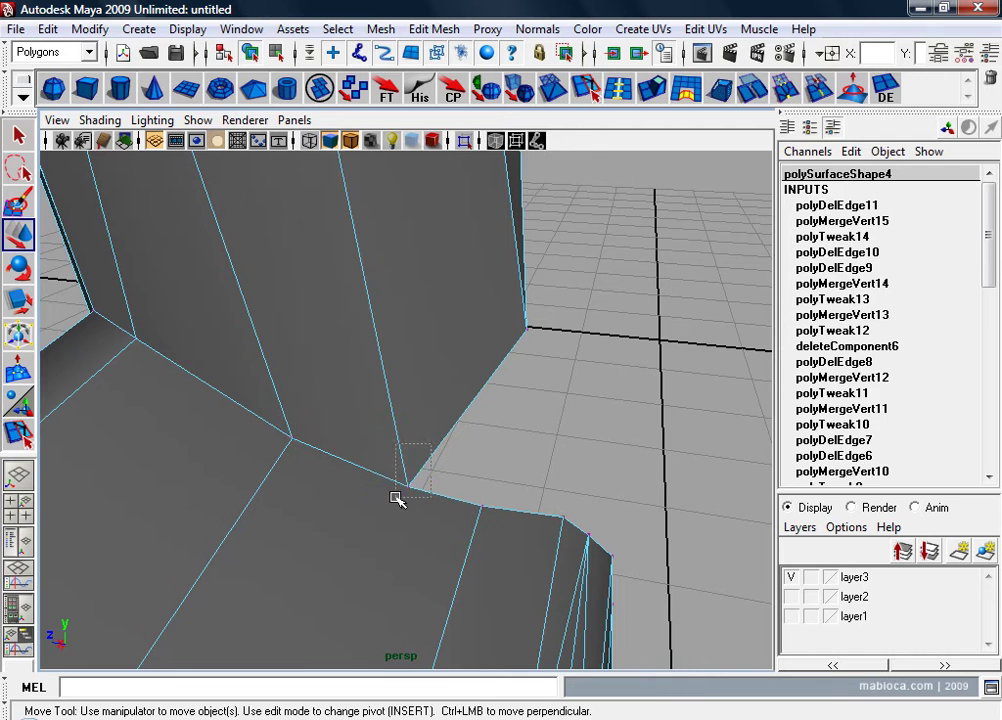
Step: Merge the vertex left by the deleted edge into the blade's corner
left_click_drag(396, 499, 414, 503)
middle_click_drag(482, 508, 485, 510)
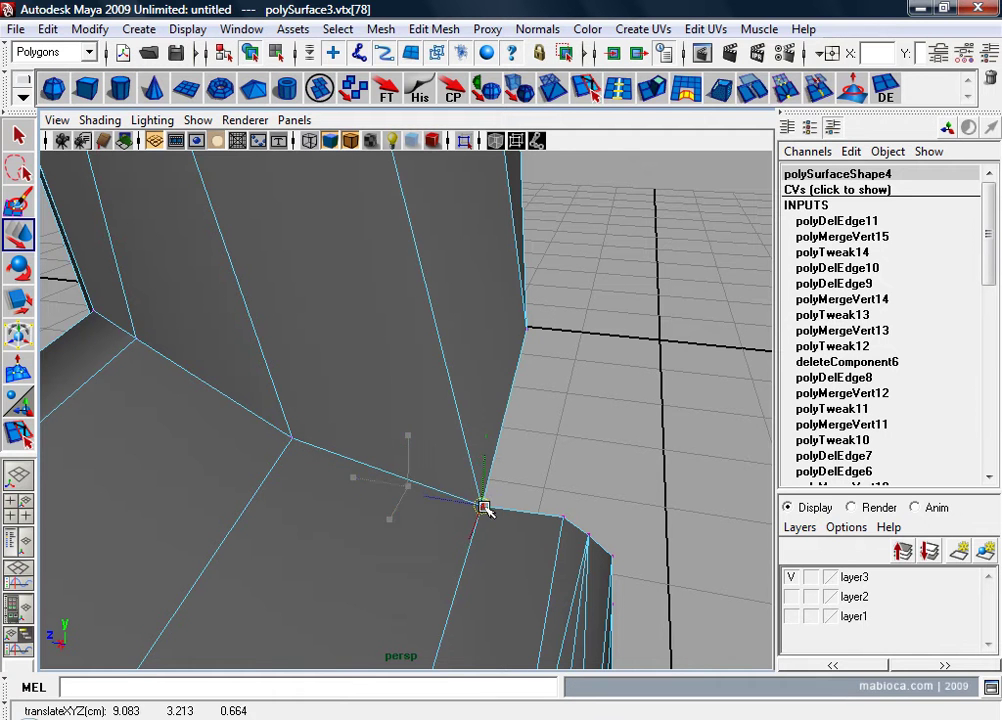
left_click(792, 88)
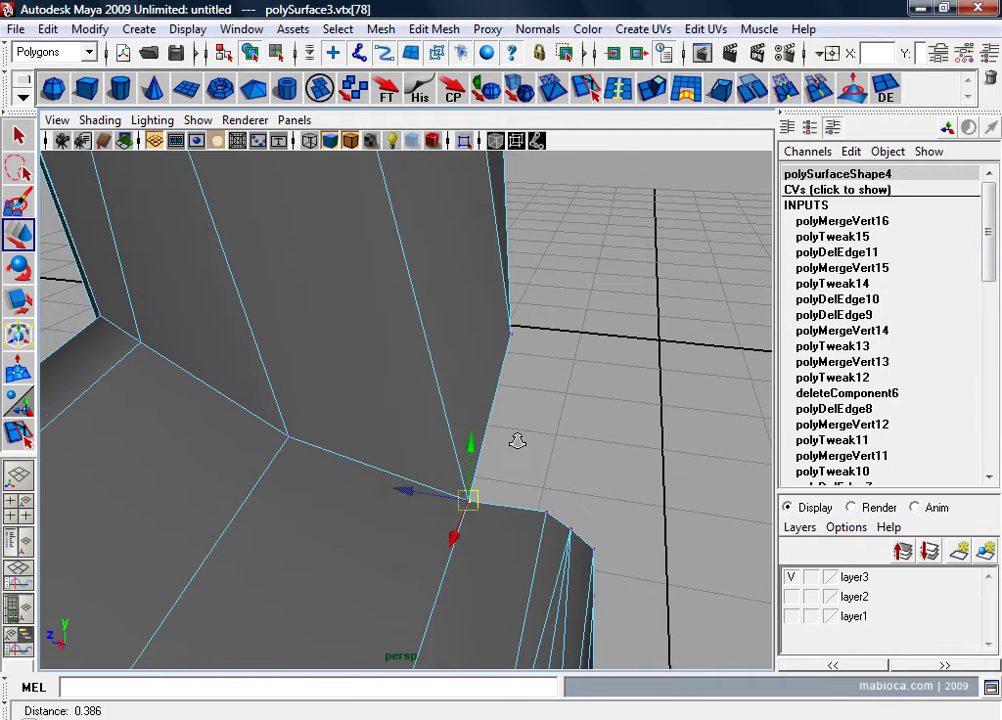
scroll(510, 444, "down", 5)
mouse_move(487, 420)
left_mouse_down("alt")
mouse_move(470, 519)
mouse_move(414, 463)
mouse_move(470, 425)
mouse_move(546, 438)
mouse_move(503, 398)
mouse_move(463, 425)
mouse_move(519, 432)
mouse_move(596, 413)
mouse_move(537, 403)
mouse_move(311, 479)
left_mouse_up("alt")
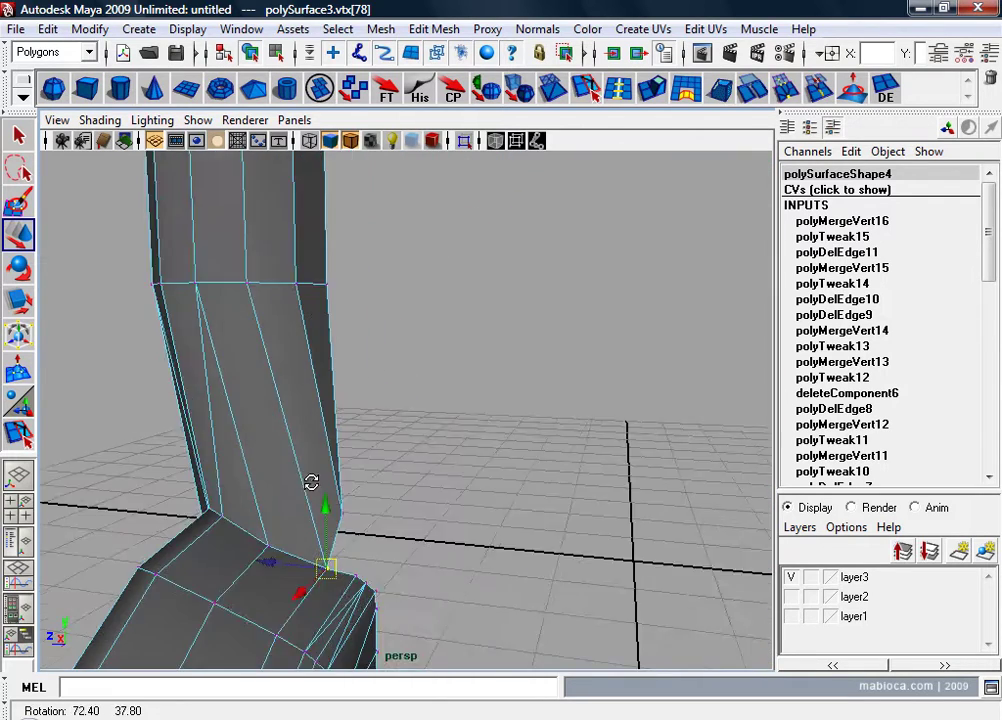
mouse_move(311, 479)
middle_mouse_down("alt")
mouse_move(347, 432)
mouse_move(336, 441)
mouse_move(453, 375)
middle_mouse_up("alt")
Step: In Object Mode, check the mesh's Mesh Component Display settings in the Attribute Editor
key("F8")
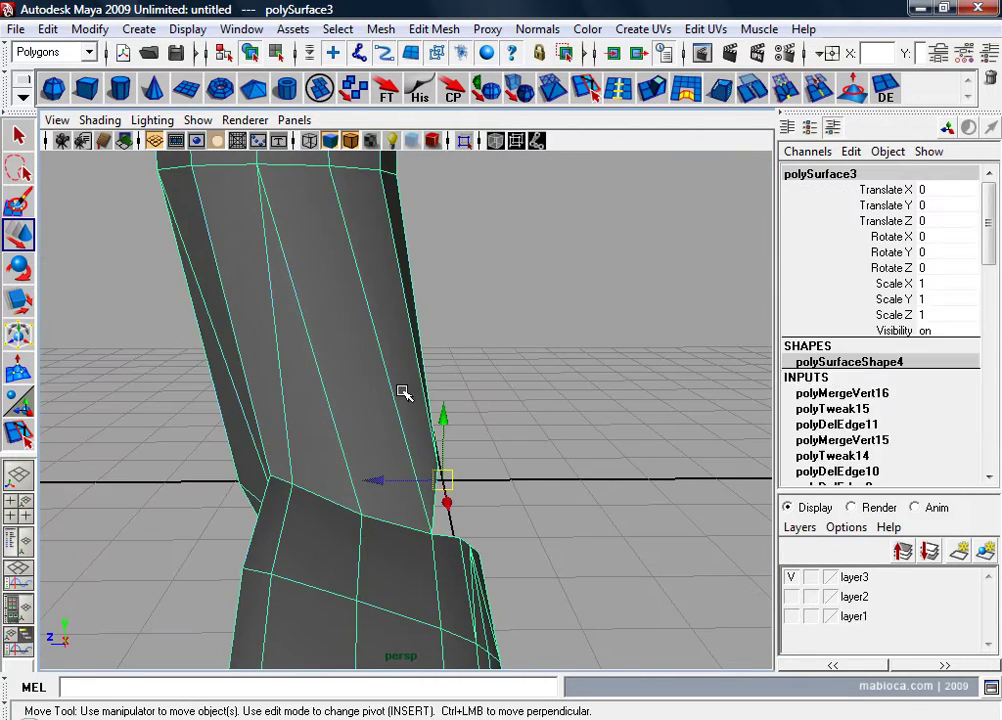
mouse_move(342, 425)
left_mouse_down("alt")
mouse_move(430, 438)
mouse_move(556, 529)
left_mouse_up("alt")
key("ctrl+a")
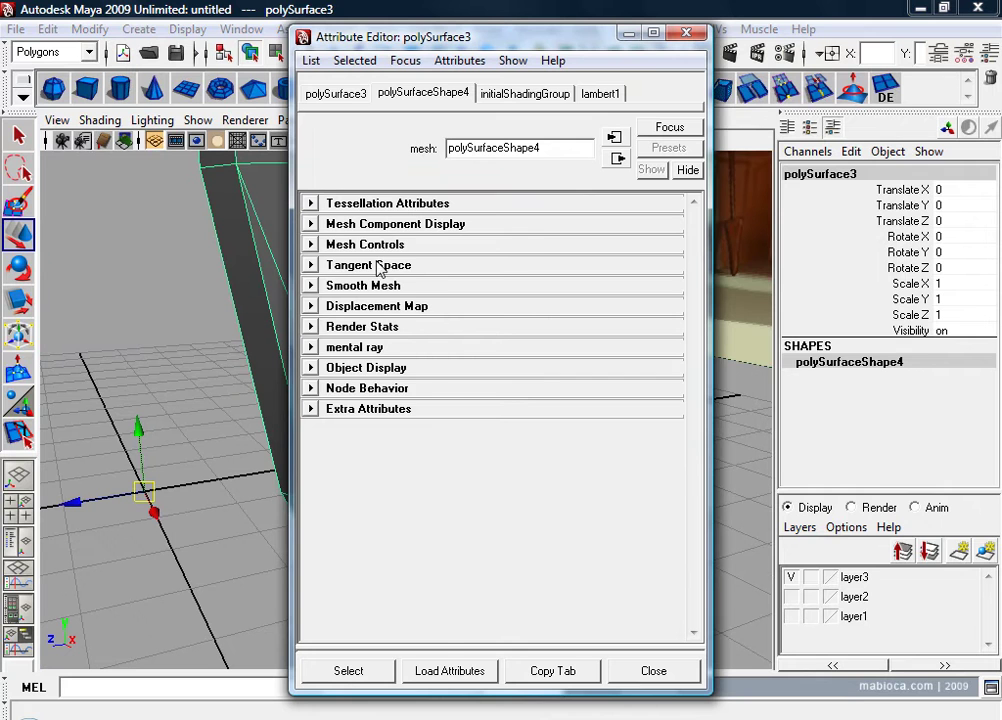
left_click(382, 227)
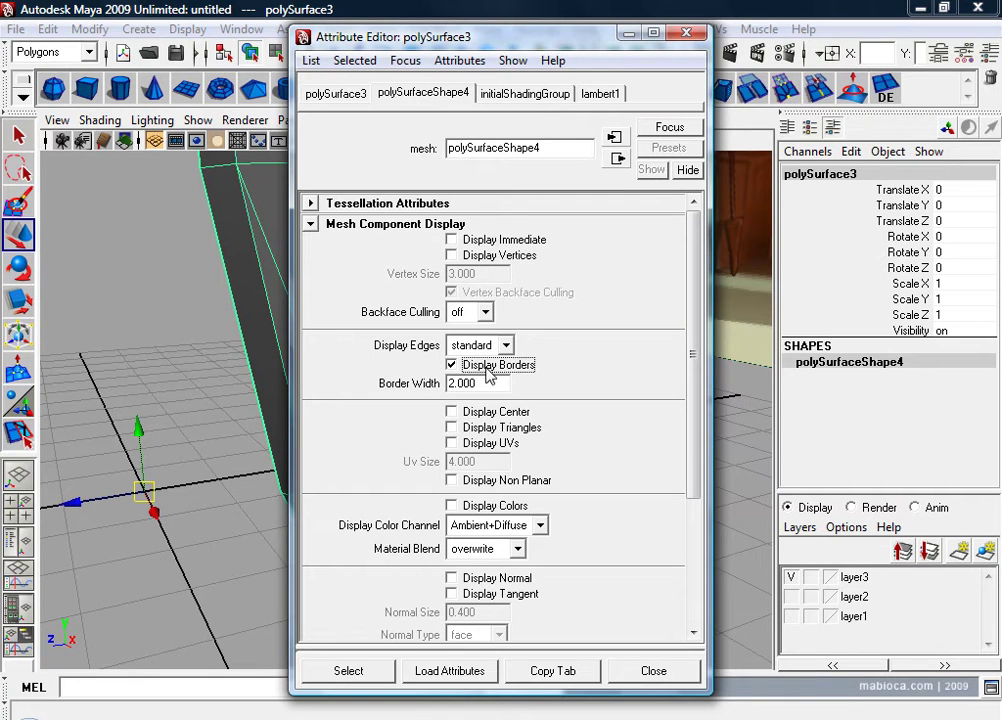
left_click(618, 672)
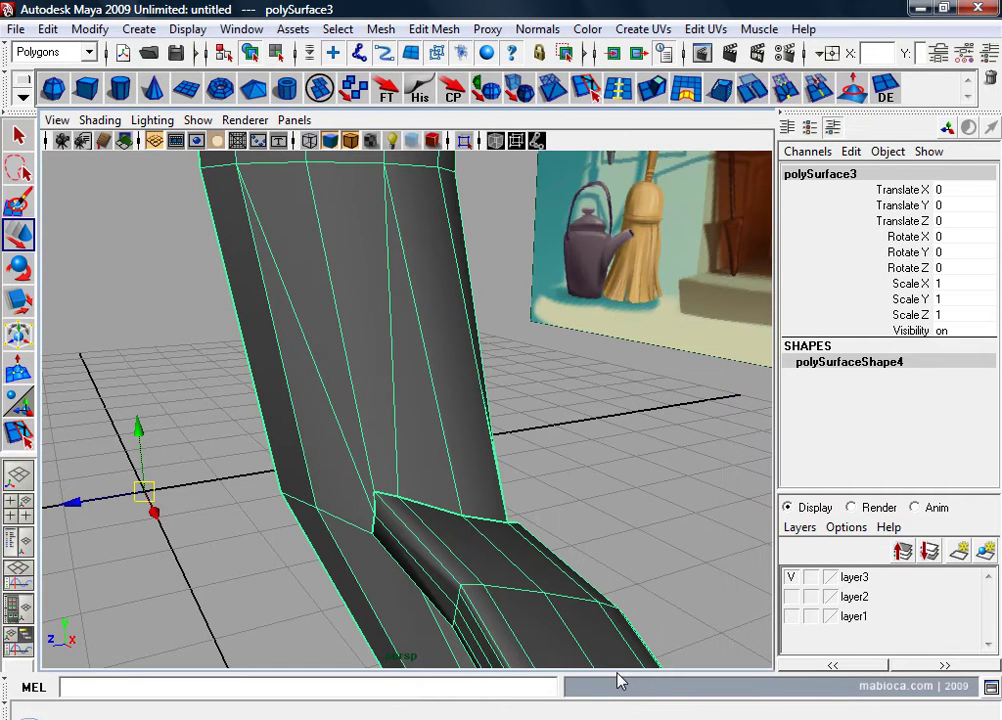
Step: Apply Normals > Conform so all faces of the spade point the same way
left_click_drag(593, 658, 480, 420, "alt")
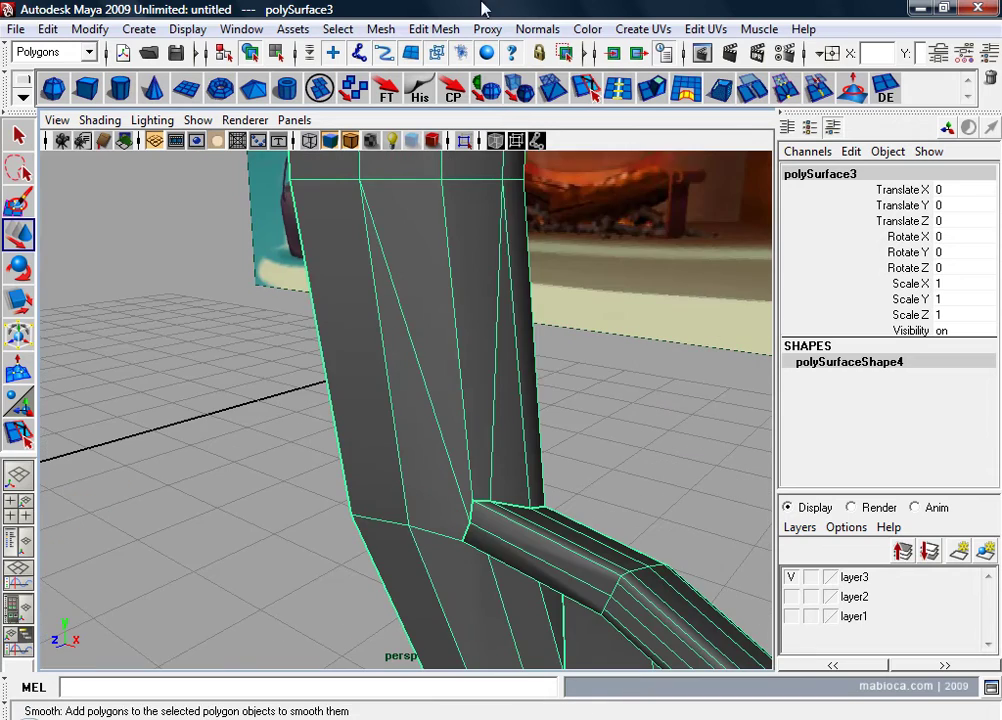
left_click(537, 29)
left_click(570, 207)
mouse_move(519, 309)
left_mouse_down("alt")
mouse_move(443, 309)
mouse_move(519, 224)
mouse_move(556, 347)
mouse_move(544, 371)
mouse_move(566, 349)
mouse_move(544, 338)
left_mouse_up("alt")
mouse_move(544, 338)
right_mouse_down("alt")
mouse_move(482, 350)
mouse_move(552, 362)
right_mouse_up("alt")
Step: Select a joint vertex and try moving it toward its neighbour, then undo
left_click_drag(552, 362, 528, 396, "alt")
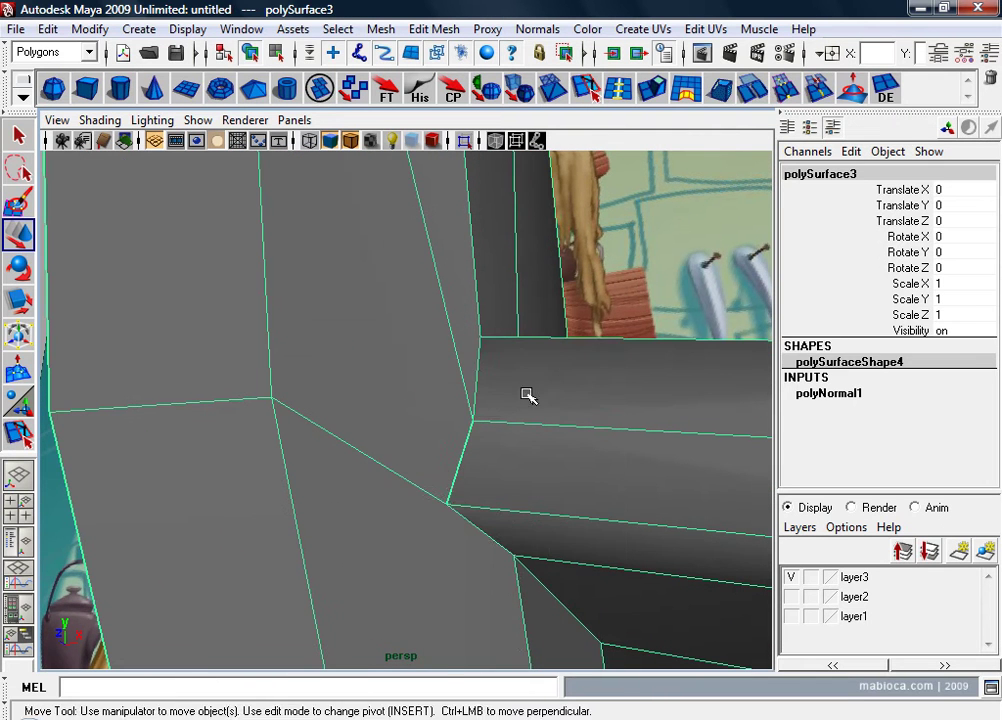
right_click_drag(517, 338, 459, 338)
left_click(479, 421)
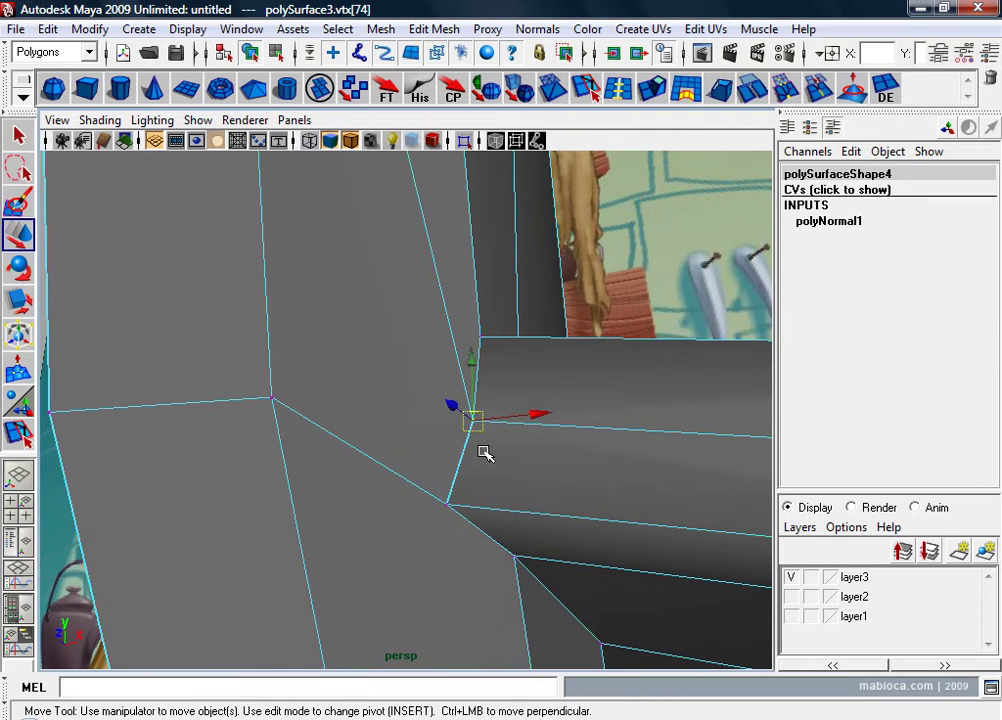
mouse_move(471, 414)
left_mouse_down()
mouse_move(474, 392)
mouse_move(497, 432)
left_mouse_up()
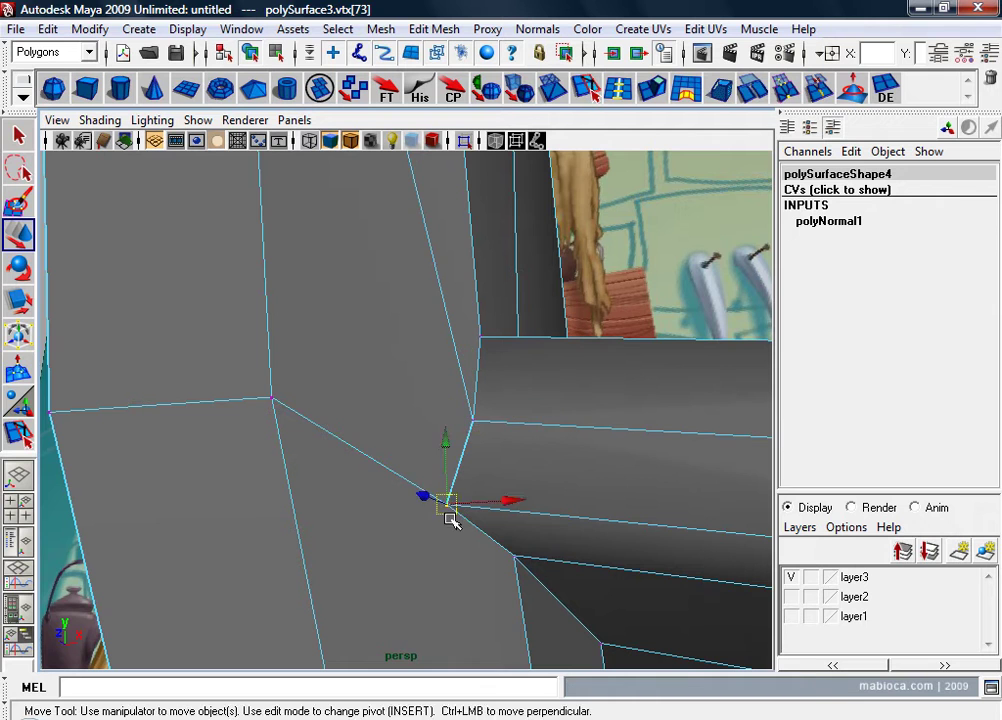
mouse_move(448, 514)
left_mouse_down()
mouse_move(391, 498)
mouse_move(664, 519)
mouse_move(716, 548)
mouse_move(553, 487)
mouse_move(680, 499)
mouse_move(760, 470)
mouse_move(743, 420)
mouse_move(354, 450)
left_mouse_up()
key("ctrl+z")
right_click_drag(354, 450, 407, 443, "alt")
left_click_drag(407, 443, 560, 440, "alt")
Step: Sew the joint's open edges, inspect the seam, then select the vertical corner edge
right_click(517, 415)
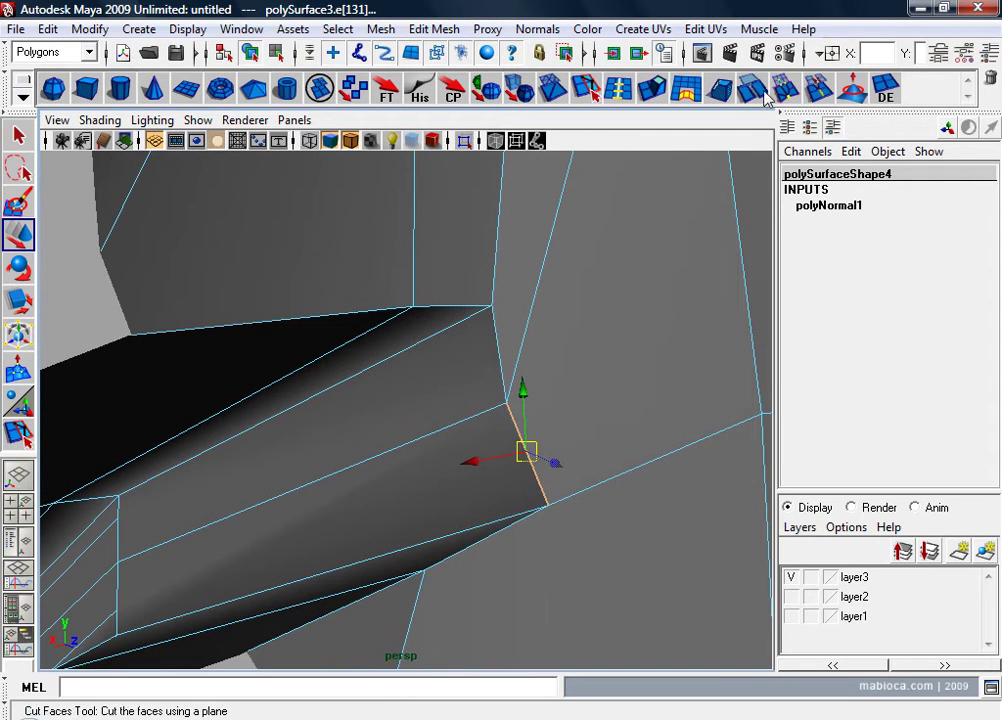
left_click(586, 89)
left_click_drag(600, 320, 649, 342, "alt")
right_click_drag(570, 403, 593, 358)
mouse_move(593, 358)
left_mouse_down("alt")
mouse_move(474, 412)
mouse_move(234, 431)
mouse_move(405, 438)
mouse_move(378, 340)
mouse_move(271, 338)
mouse_move(239, 419)
mouse_move(324, 425)
mouse_move(315, 394)
left_mouse_up("alt")
middle_click_drag(315, 394, 418, 374, "alt")
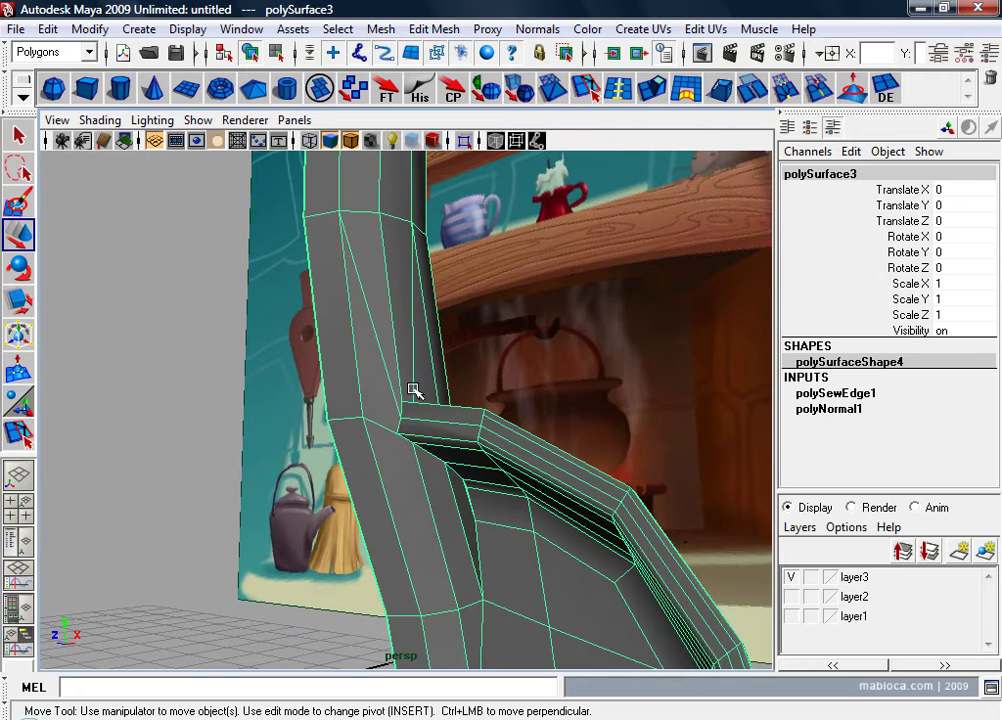
left_click_drag(527, 456, 481, 456, "alt")
middle_click_drag(481, 456, 447, 409, "alt")
right_click_drag(447, 409, 729, 467, "alt")
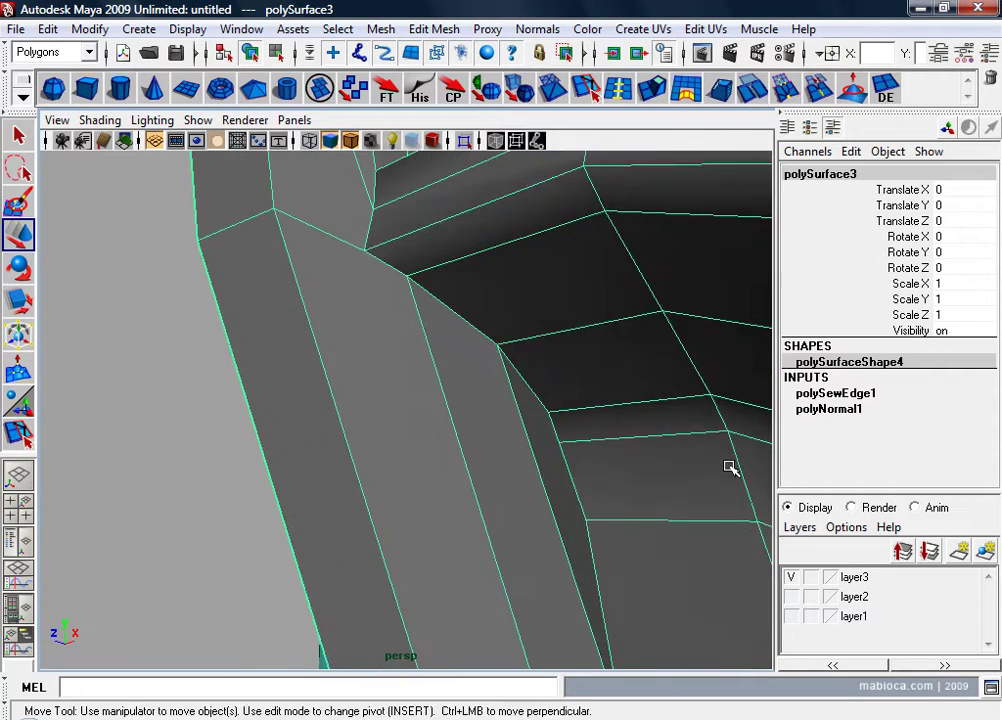
mouse_move(729, 467)
left_mouse_down("alt")
mouse_move(550, 490)
mouse_move(566, 512)
left_mouse_up("alt")
mouse_move(566, 512)
right_mouse_down("alt")
mouse_move(579, 407)
mouse_move(555, 510)
mouse_move(718, 465)
mouse_move(584, 409)
mouse_move(745, 407)
mouse_move(698, 412)
mouse_move(540, 315)
right_mouse_up("alt")
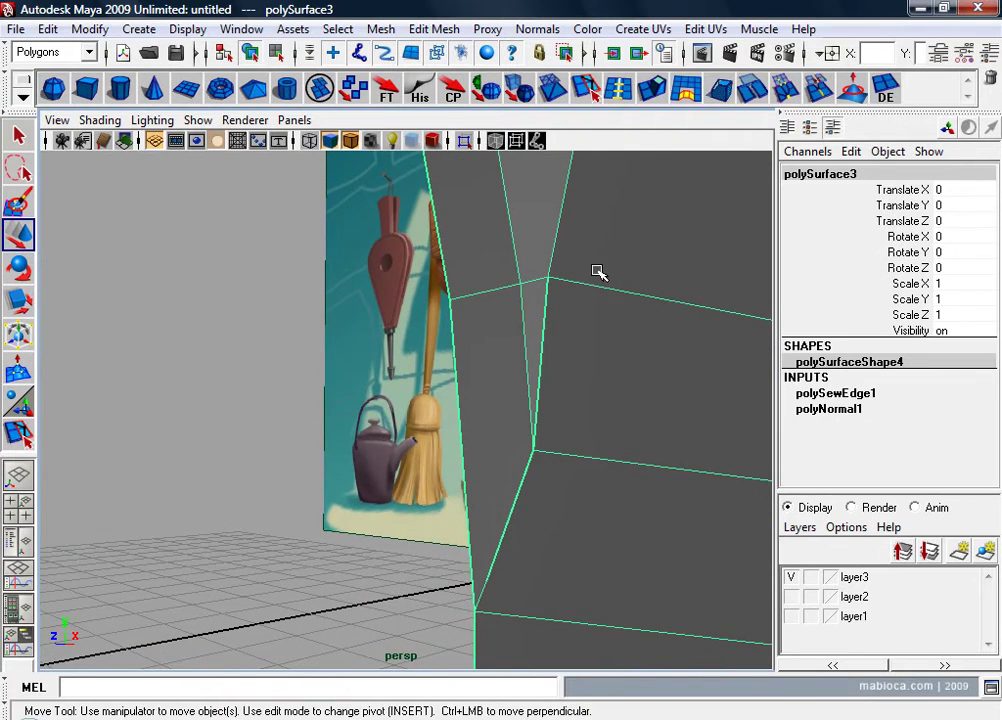
key("F10")
left_click(537, 331)
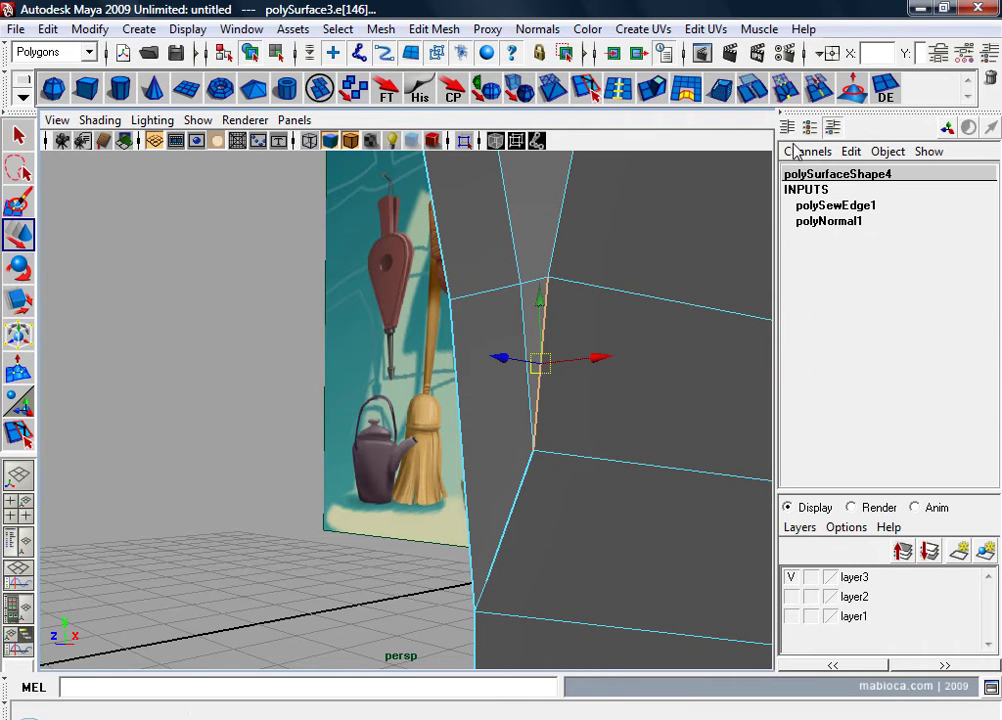
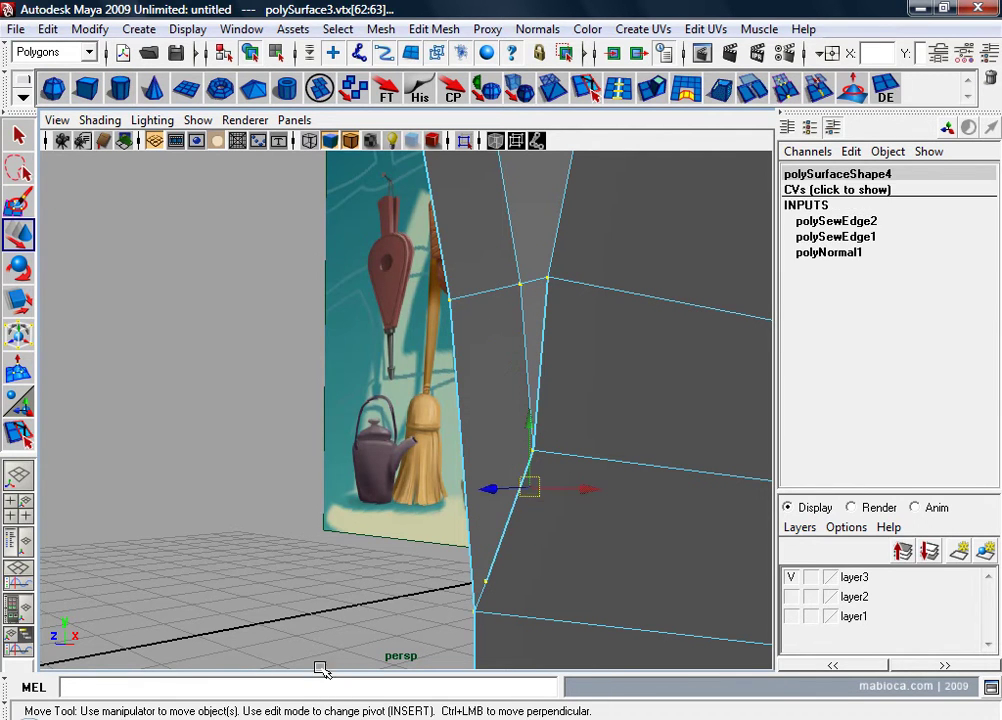
Step: Inspect the doubled vertices at the neck-to-body junction in wireframe from several angles
left_click(349, 666)
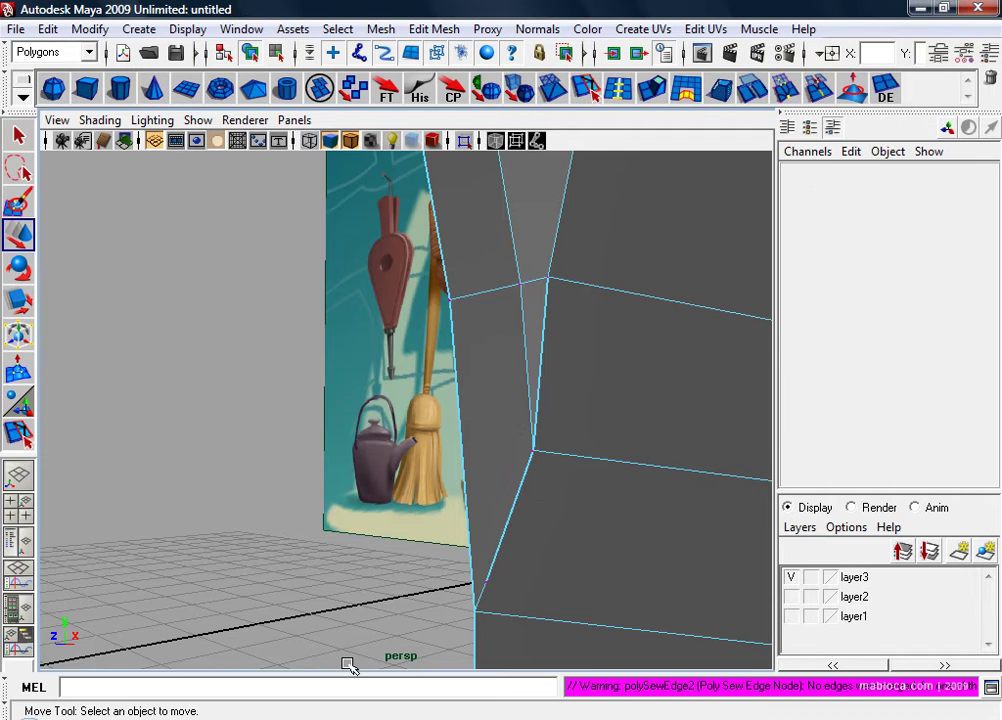
left_click(486, 584)
mouse_move(486, 584)
left_mouse_down("alt")
mouse_move(646, 610)
mouse_move(259, 563)
mouse_move(387, 487)
mouse_move(539, 535)
mouse_move(501, 497)
mouse_move(448, 485)
left_mouse_up("alt")
left_click_drag(516, 475, 170, 441, "alt")
right_click_drag(286, 340, 293, 393)
left_click_drag(293, 393, 299, 416, "alt")
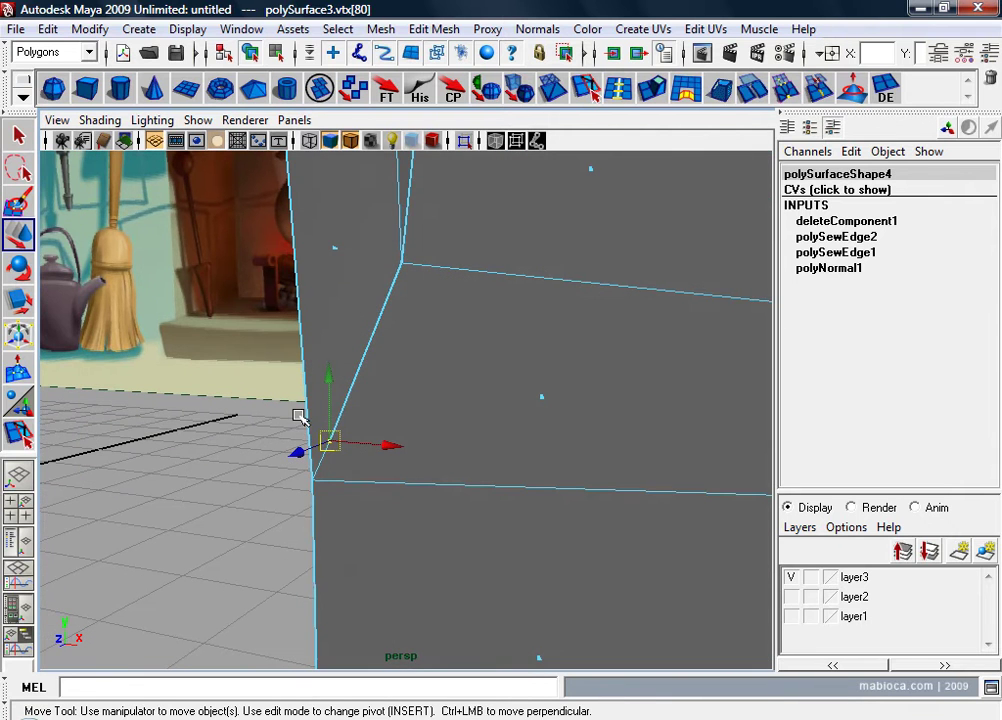
key("4")
left_click(343, 385)
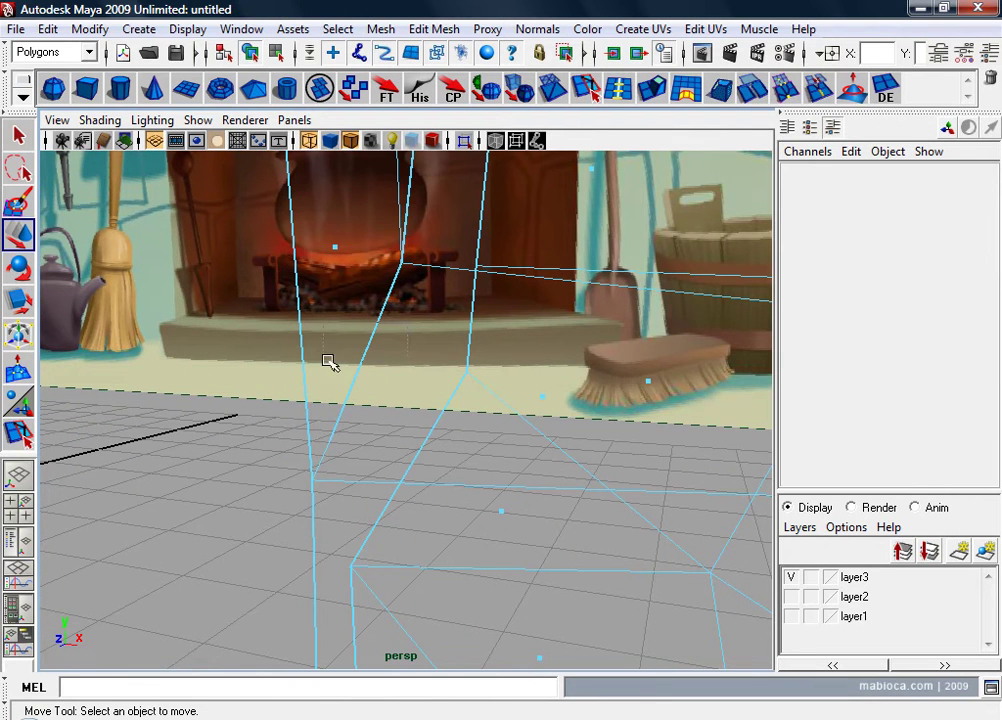
mouse_move(362, 394)
left_mouse_down("alt")
mouse_move(324, 385)
mouse_move(409, 277)
left_mouse_up("alt")
right_click_drag(409, 277, 385, 361, "alt")
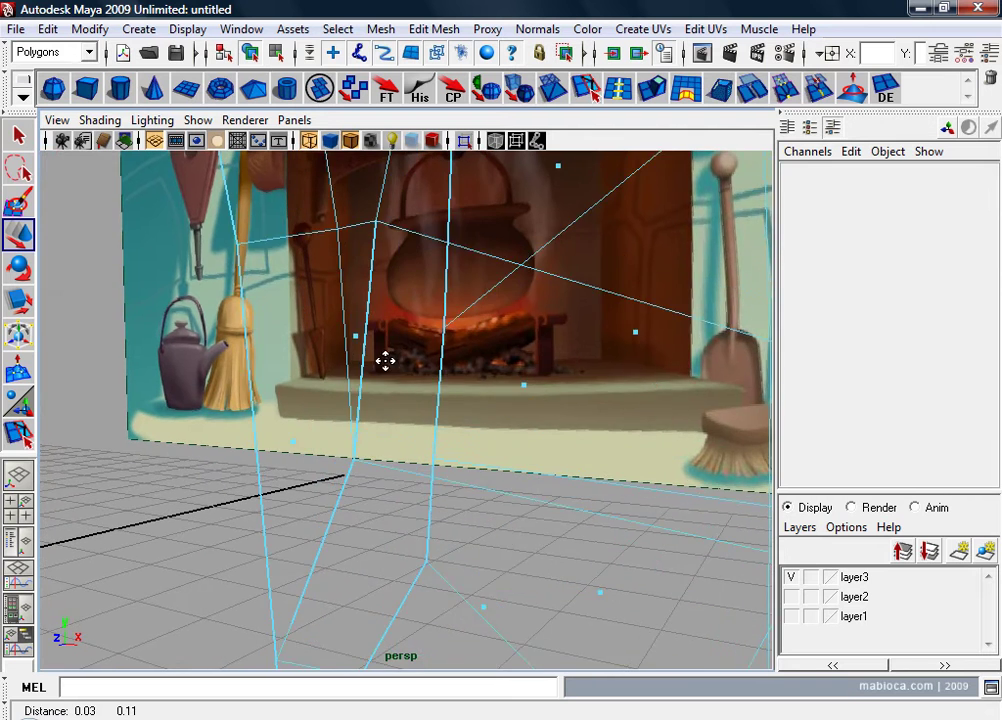
middle_click_drag(385, 361, 407, 324, "alt")
key("5")
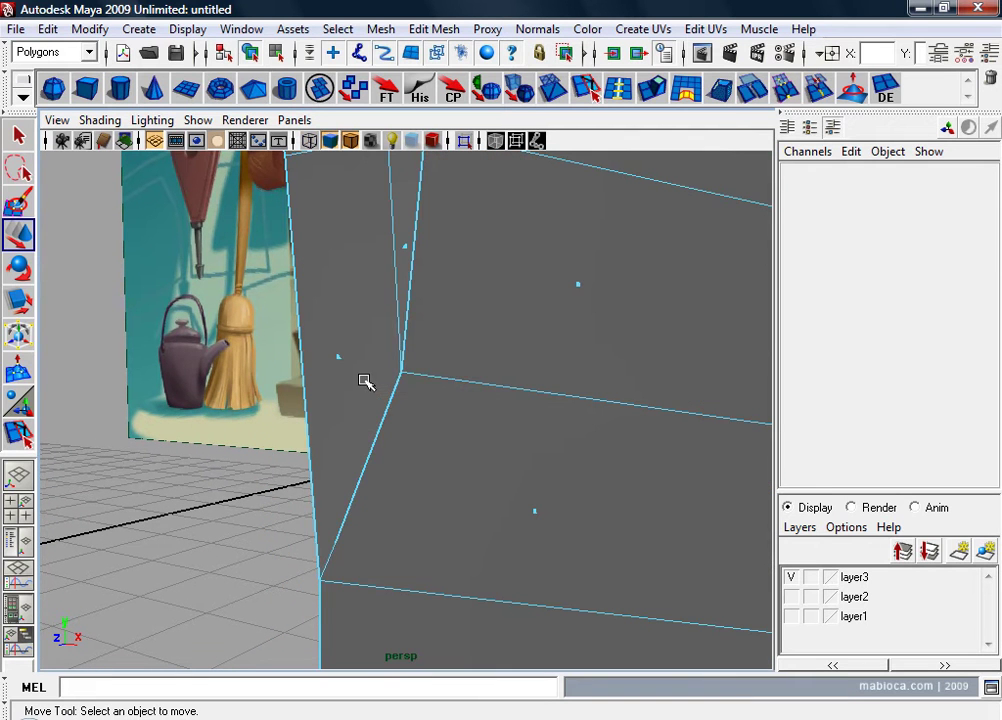
Step: Select the junction corner vertices and merge them into one with Edit Mesh > Merge
left_click_drag(398, 358, 451, 394)
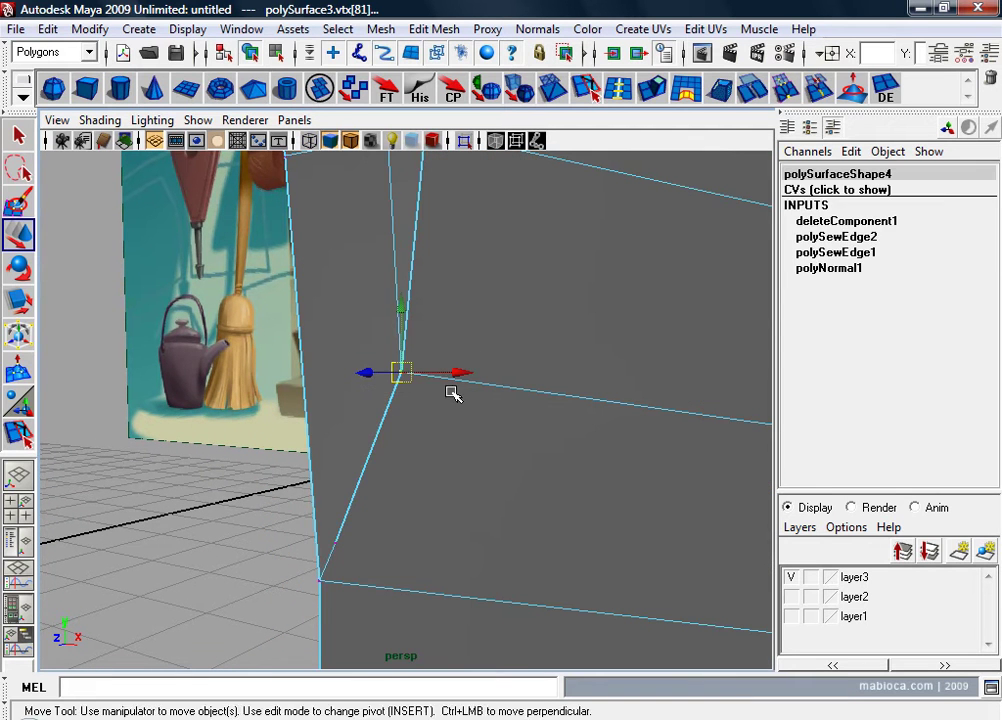
left_click(901, 190)
left_click(784, 90)
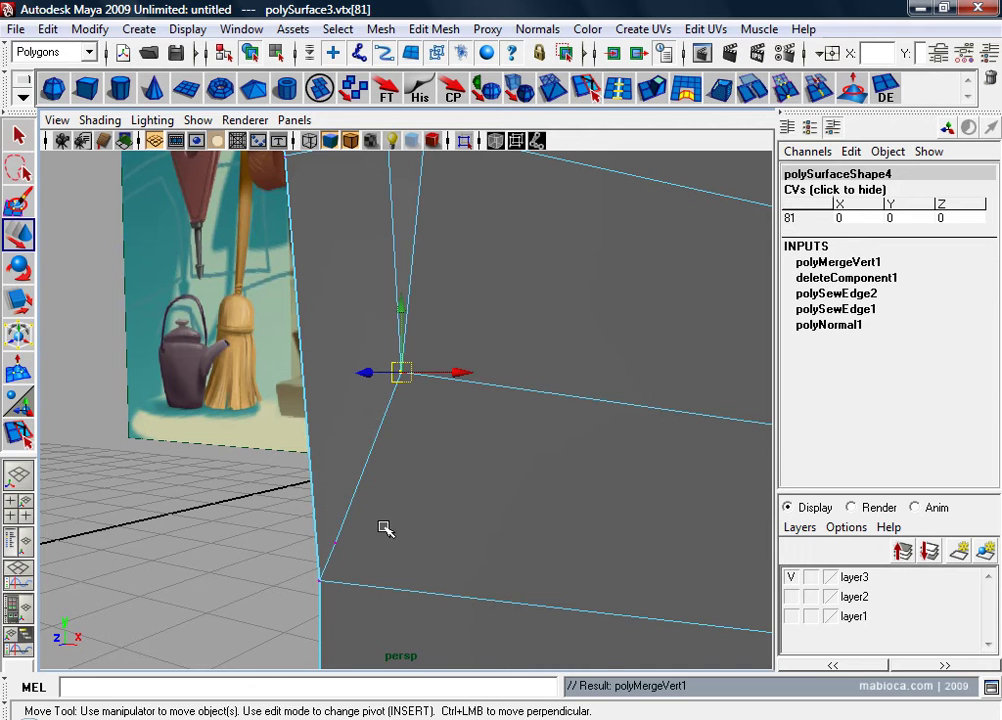
left_click(318, 549)
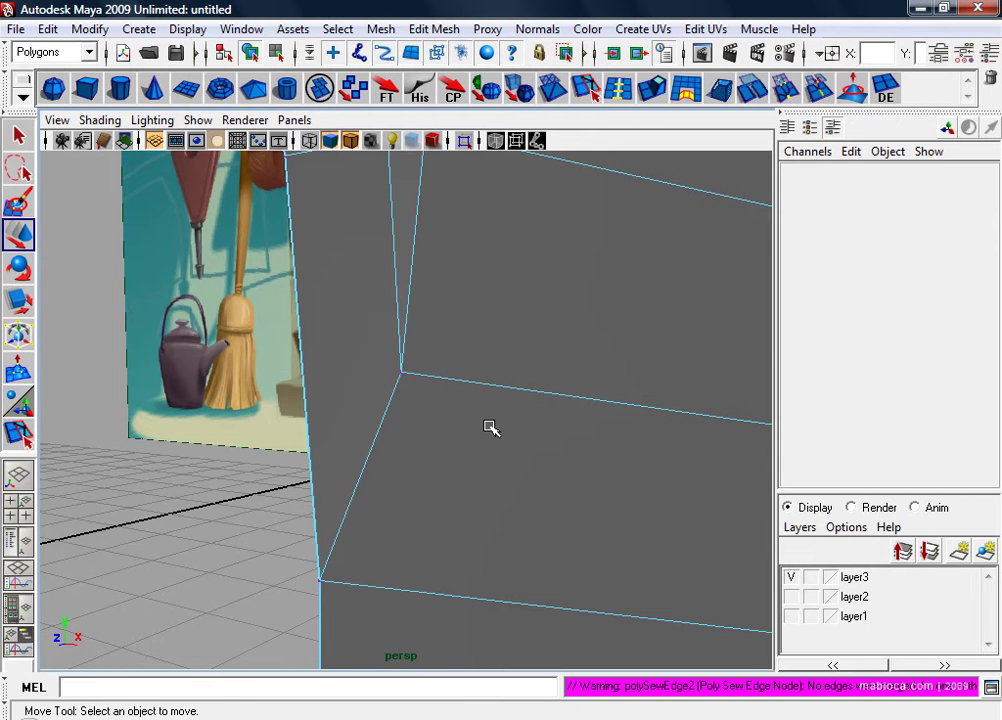
right_click_drag(485, 409, 416, 461, "alt")
Step: Select the mesh and frame the neck-to-body junction up close
left_click(426, 370)
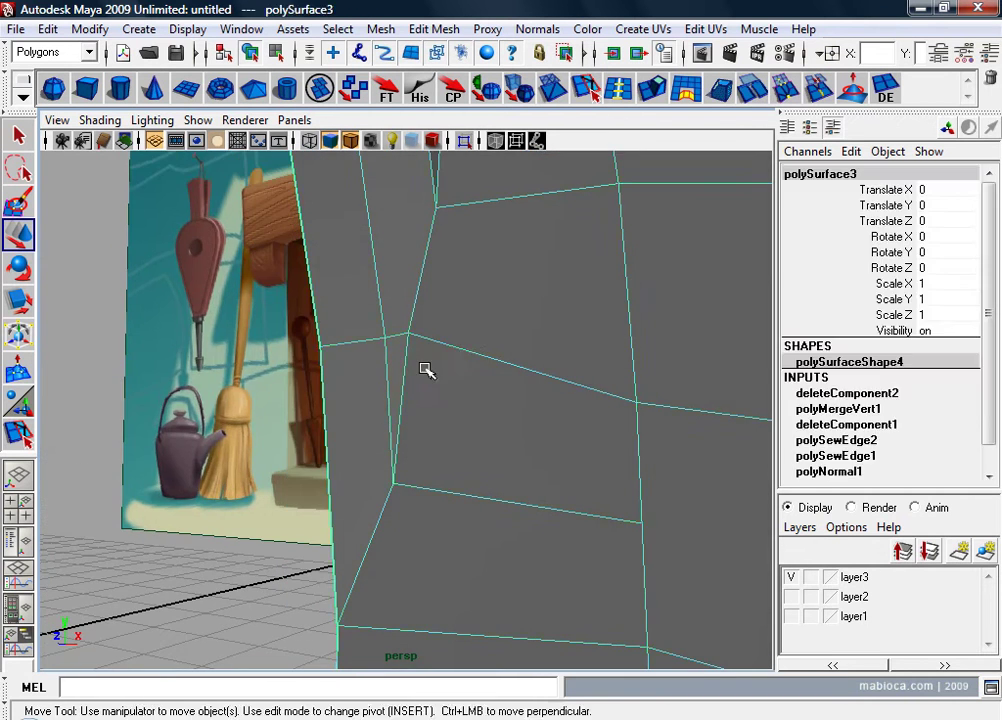
mouse_move(426, 370)
left_mouse_down("alt")
mouse_move(385, 394)
mouse_move(428, 397)
left_mouse_up("alt")
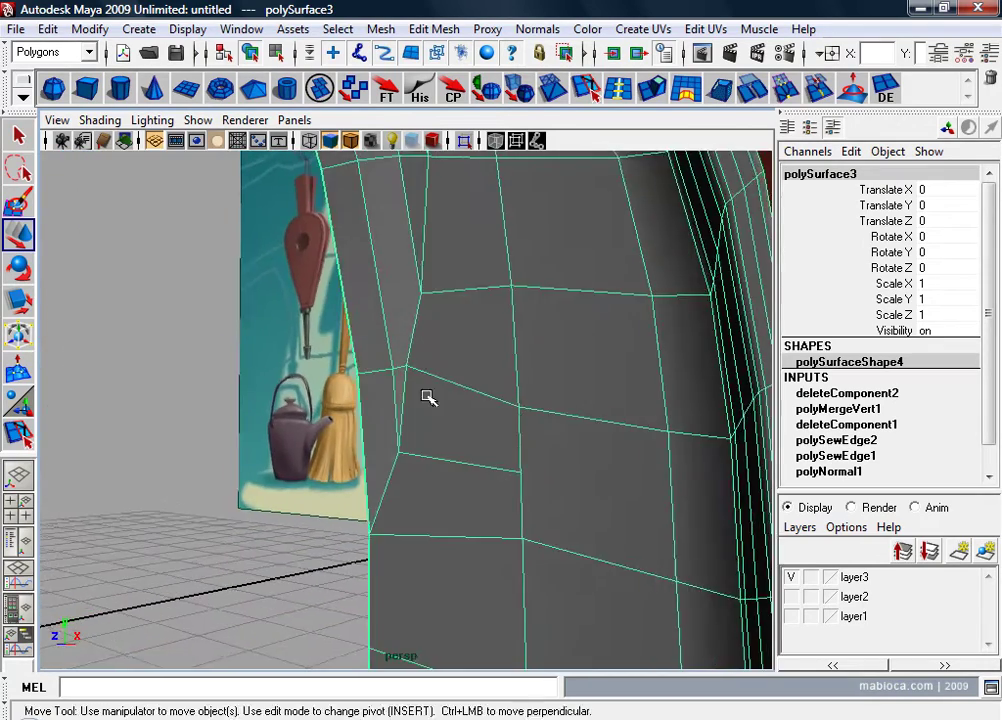
right_click_drag(428, 397, 409, 476, "alt")
mouse_move(409, 476)
left_mouse_down("alt")
mouse_move(481, 465)
mouse_move(454, 490)
mouse_move(386, 492)
mouse_move(523, 432)
mouse_move(508, 418)
mouse_move(401, 388)
mouse_move(356, 418)
mouse_move(371, 456)
mouse_move(351, 467)
mouse_move(442, 457)
left_mouse_up("alt")
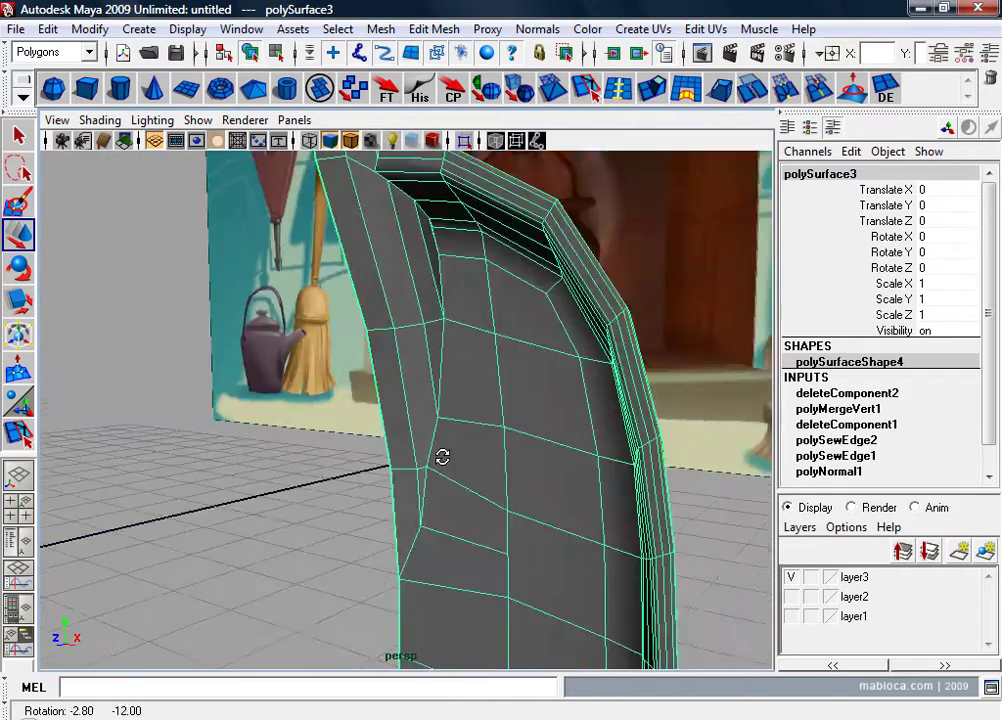
middle_click_drag(442, 457, 510, 523, "alt")
mouse_move(510, 523)
left_mouse_down("alt")
mouse_move(398, 577)
mouse_move(230, 581)
left_mouse_up("alt")
mouse_move(230, 581)
middle_mouse_down("alt")
mouse_move(285, 481)
mouse_move(313, 481)
middle_mouse_up("alt")
mouse_move(313, 481)
right_mouse_down("alt")
mouse_move(476, 465)
mouse_move(396, 471)
right_mouse_up("alt")
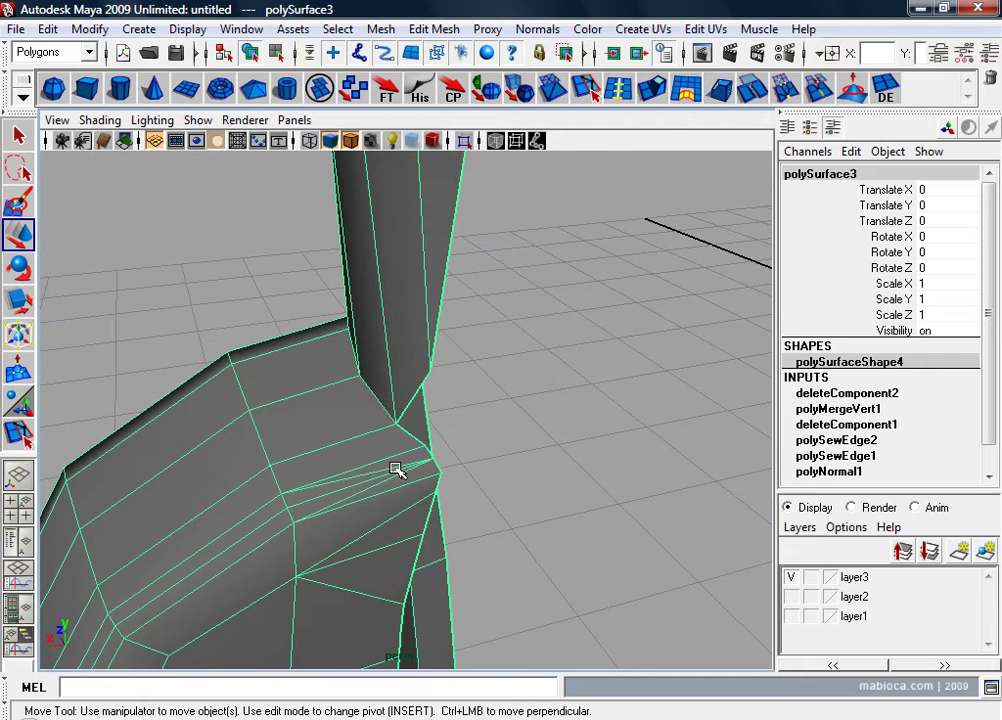
Step: In edge mode, select the stray diagonal edges beside the junction
key("F10")
left_click(362, 477)
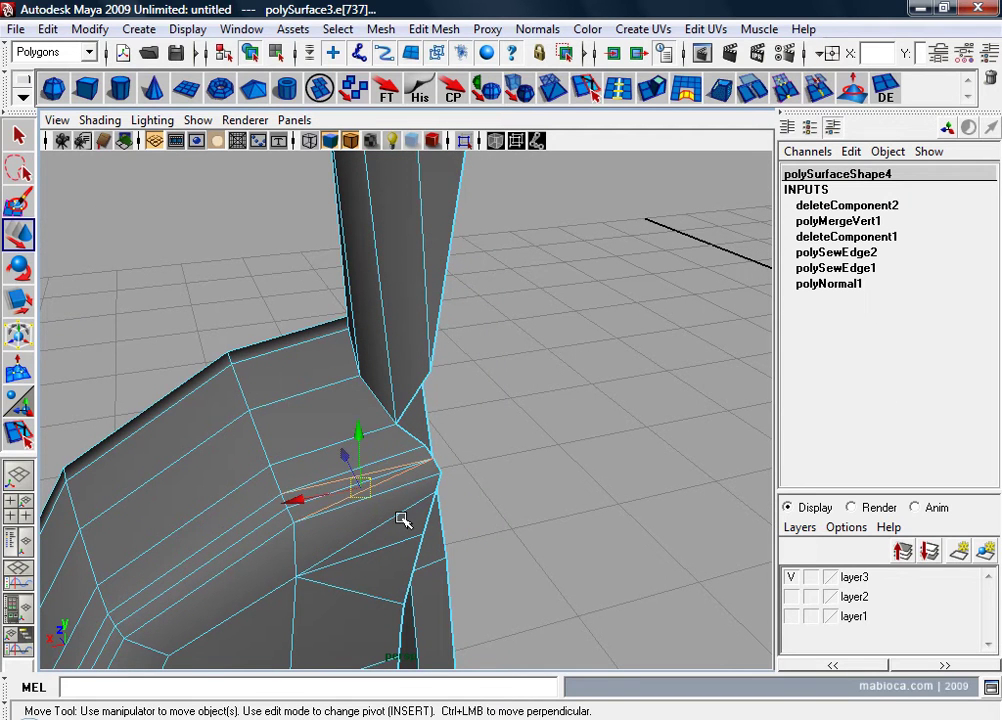
left_click_drag(382, 622, 400, 461, "alt")
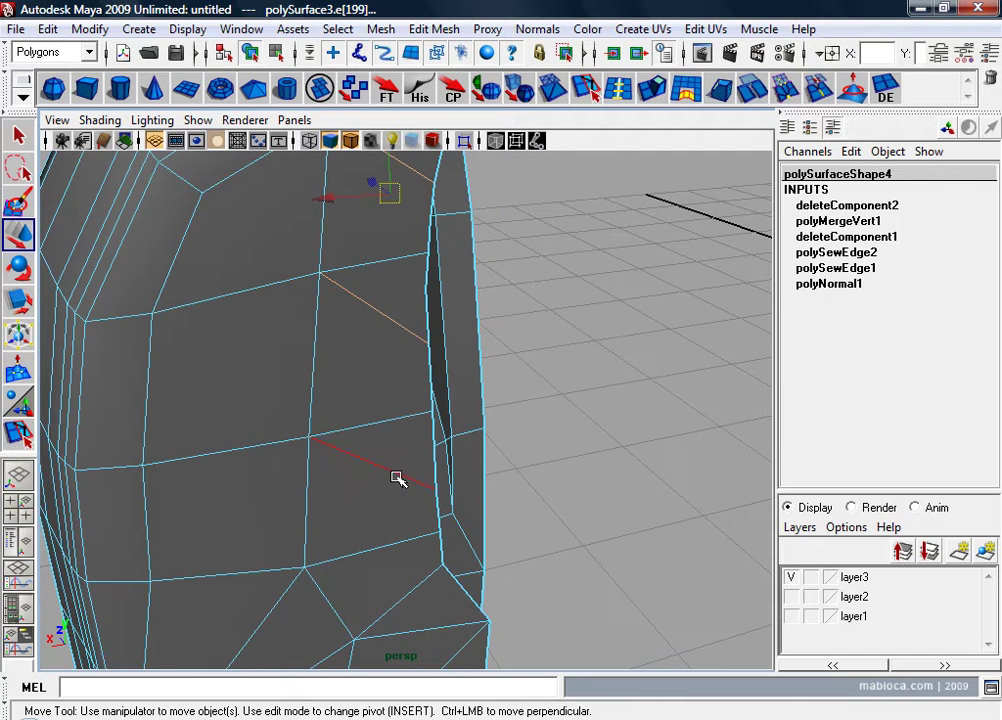
mouse_move(397, 479)
left_mouse_down("alt")
mouse_move(308, 462)
mouse_move(355, 455)
left_mouse_up("alt")
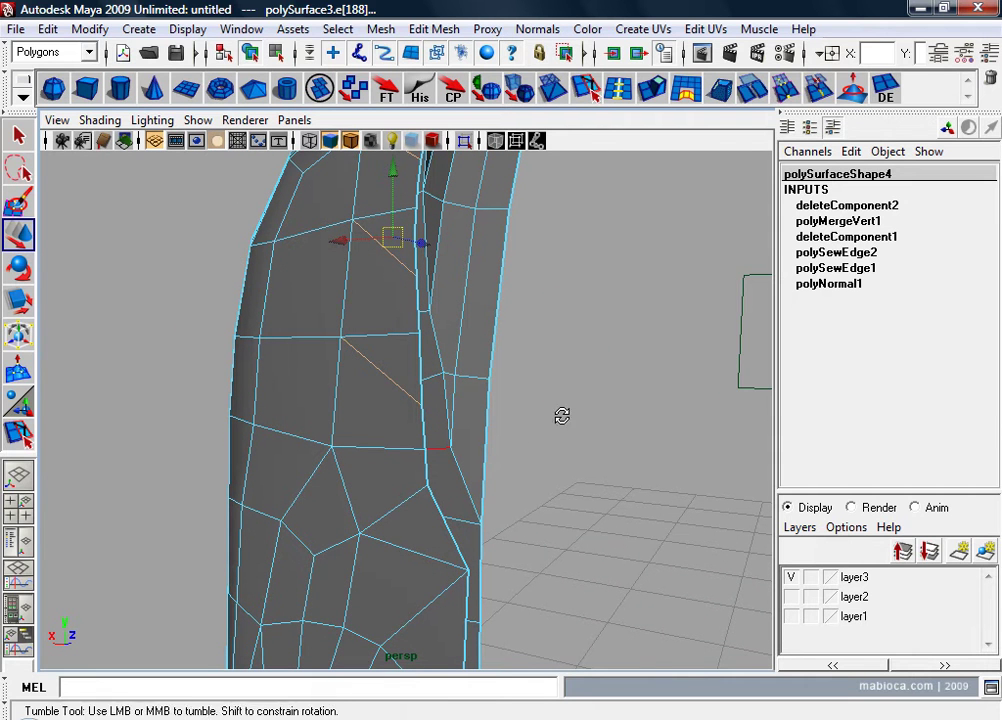
mouse_move(562, 416)
left_mouse_down("alt")
mouse_move(660, 369)
mouse_move(614, 425)
left_mouse_up("alt")
Step: Delete the selected diagonal edges with the DE shelf button and check the junction
left_click(907, 104)
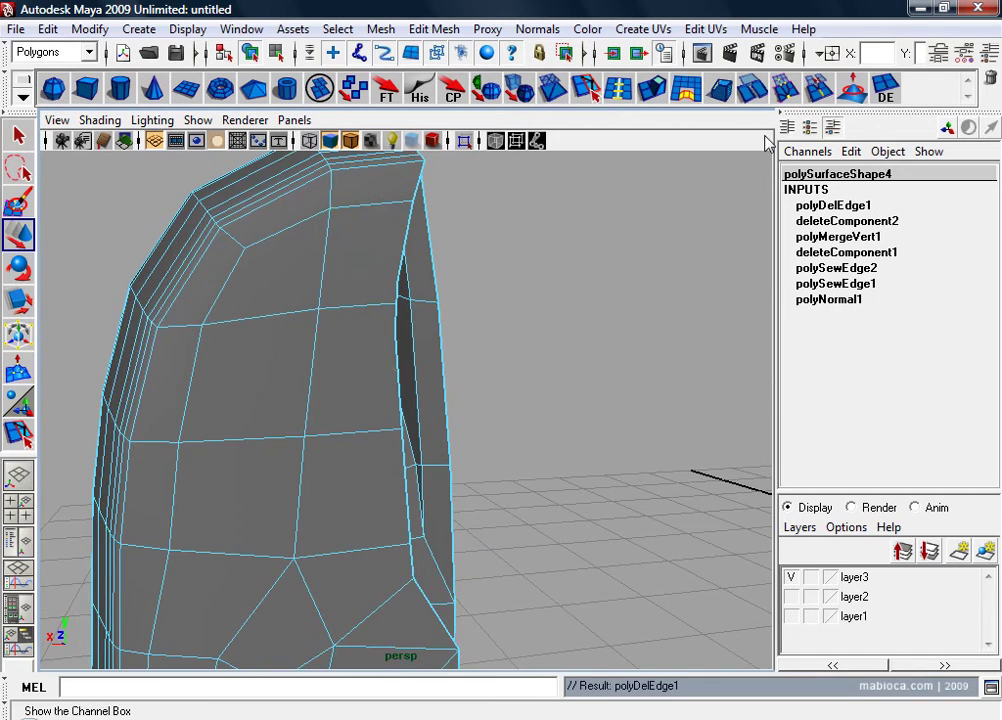
left_click_drag(438, 313, 400, 358, "alt")
middle_click_drag(400, 358, 454, 440, "alt")
mouse_move(454, 440)
left_mouse_down("alt")
mouse_move(405, 467)
mouse_move(472, 470)
left_mouse_up("alt")
middle_click_drag(472, 470, 452, 396, "alt")
mouse_move(452, 396)
left_mouse_down("alt")
mouse_move(275, 383)
mouse_move(376, 425)
mouse_move(188, 416)
mouse_move(280, 447)
mouse_move(528, 460)
mouse_move(410, 508)
left_mouse_up("alt")
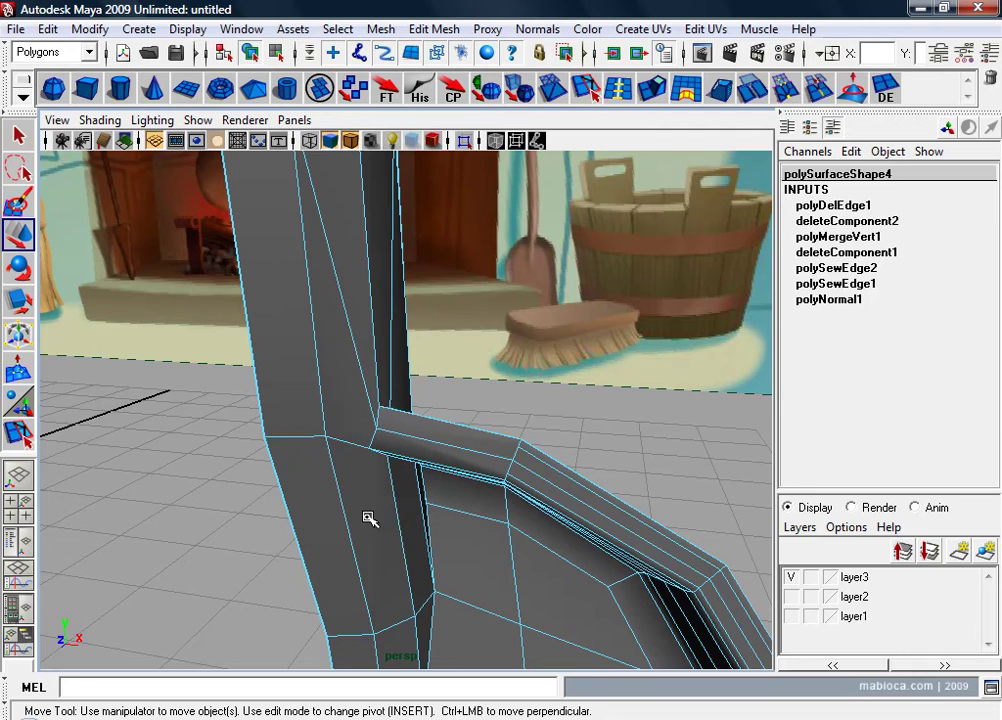
Step: Preview the mesh smoothed and inspect the curved junction and bend
left_click(466, 485)
key("3")
mouse_move(476, 508)
left_mouse_down("alt")
mouse_move(490, 463)
mouse_move(537, 402)
mouse_move(499, 454)
left_mouse_up("alt")
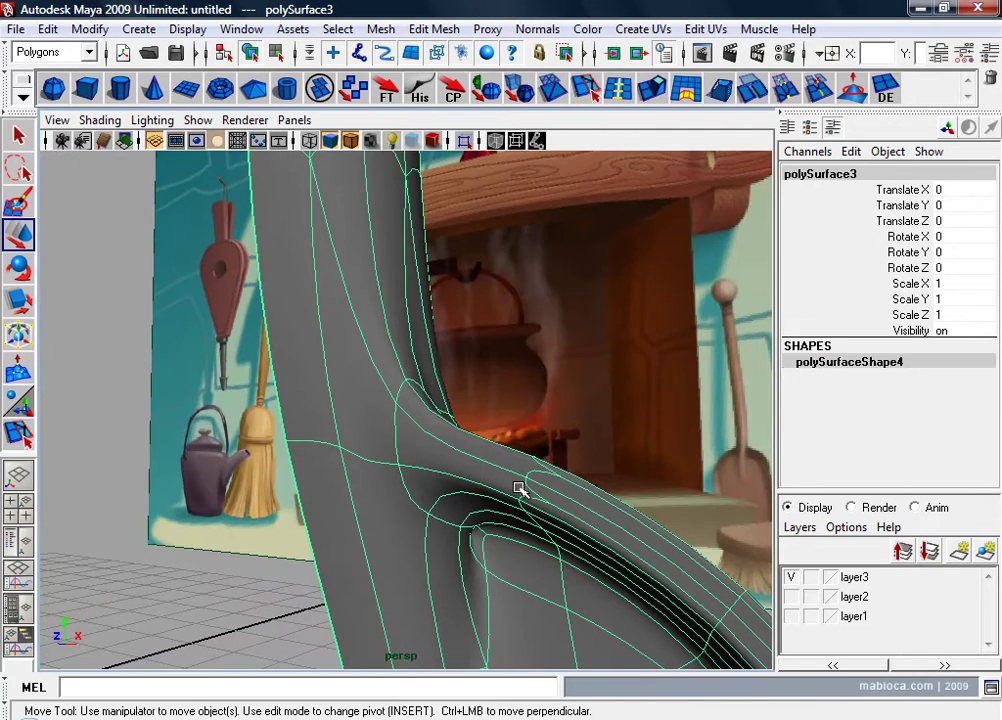
middle_click_drag(452, 521, 438, 456, "alt")
mouse_move(438, 456)
right_mouse_down("alt")
mouse_move(664, 450)
mouse_move(497, 465)
mouse_move(524, 441)
right_mouse_up("alt")
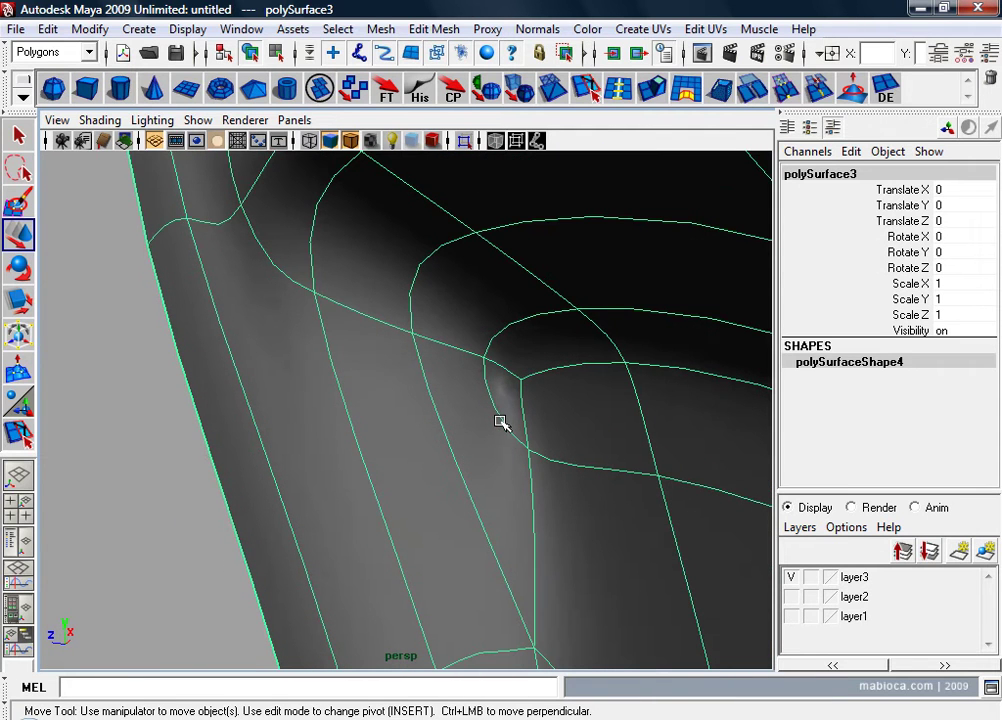
right_click_drag(512, 467, 336, 462, "alt")
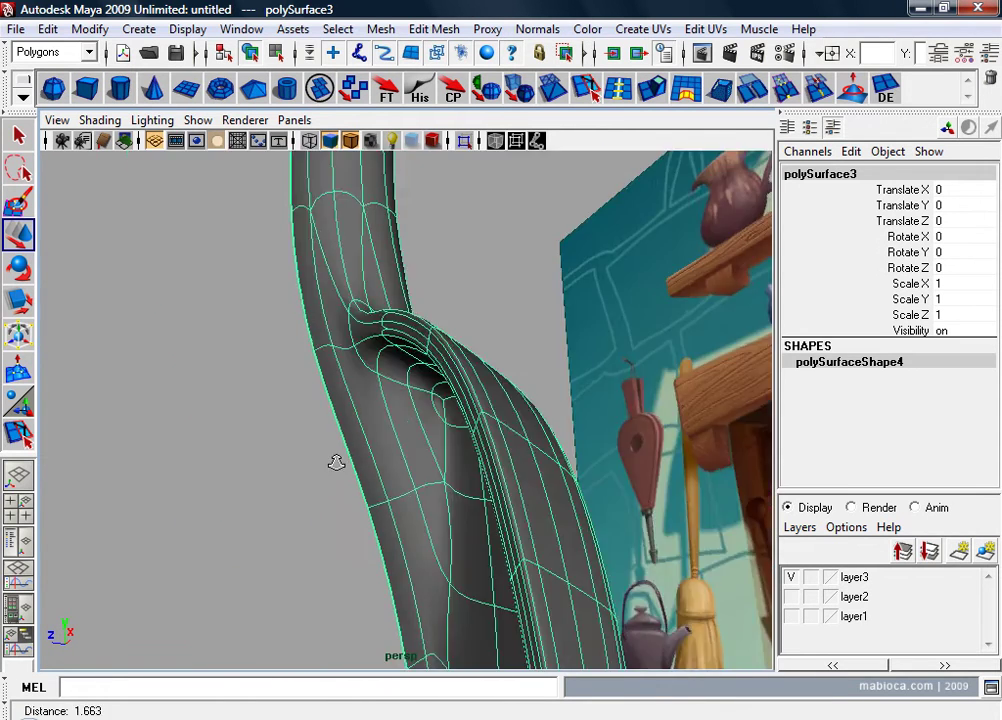
mouse_move(408, 446)
left_mouse_down("alt")
mouse_move(340, 492)
mouse_move(387, 512)
mouse_move(353, 472)
mouse_move(325, 519)
left_mouse_up("alt")
middle_click_drag(325, 519, 320, 474, "alt")
right_click_drag(320, 474, 631, 490, "alt")
mouse_move(631, 490)
left_mouse_down("alt")
mouse_move(517, 432)
mouse_move(547, 494)
left_mouse_up("alt")
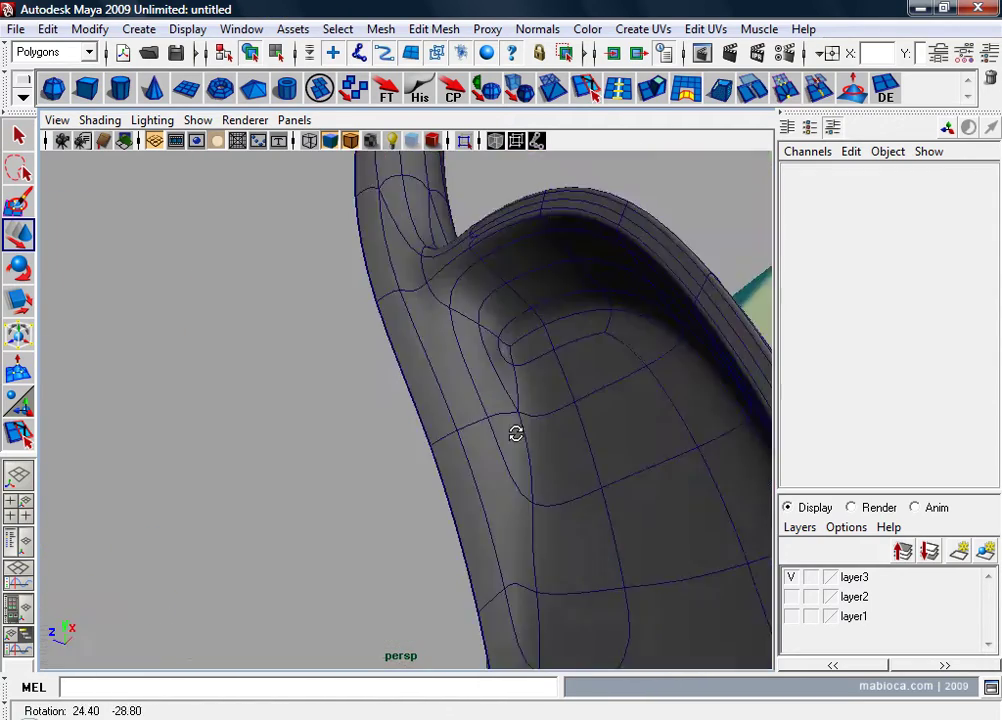
middle_click_drag(547, 494, 436, 344, "alt")
mouse_move(436, 344)
left_mouse_down("alt")
mouse_move(456, 468)
mouse_move(483, 494)
mouse_move(541, 491)
mouse_move(476, 398)
mouse_move(409, 441)
mouse_move(412, 490)
mouse_move(481, 495)
mouse_move(543, 456)
mouse_move(405, 458)
mouse_move(351, 501)
mouse_move(338, 535)
mouse_move(387, 539)
mouse_move(367, 490)
mouse_move(217, 485)
left_mouse_up("alt")
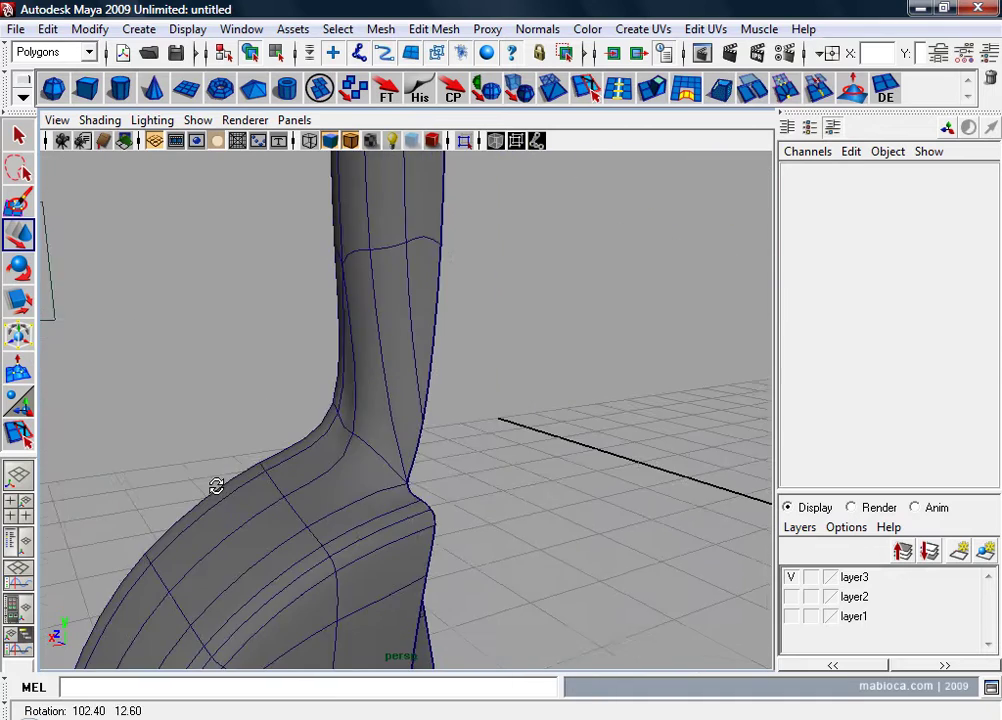
Step: Select the half spade mesh and duplicate it as polySurface4
left_click(375, 415)
right_click_drag(375, 415, 812, 519, "alt")
mouse_move(812, 519)
left_mouse_down("alt")
mouse_move(628, 391)
mouse_move(470, 357)
mouse_move(490, 420)
left_mouse_up("alt")
mouse_move(490, 420)
right_mouse_down("alt")
mouse_move(515, 470)
mouse_move(430, 474)
right_mouse_up("alt")
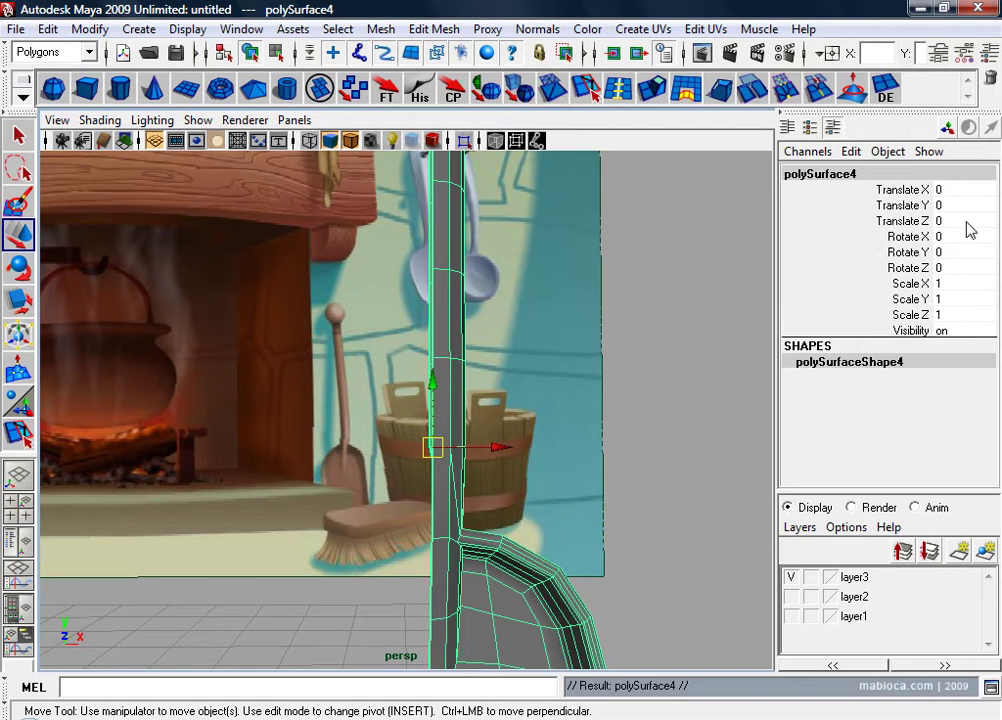
Step: Mirror the duplicate by setting its Scale X to -1
left_click(949, 283)
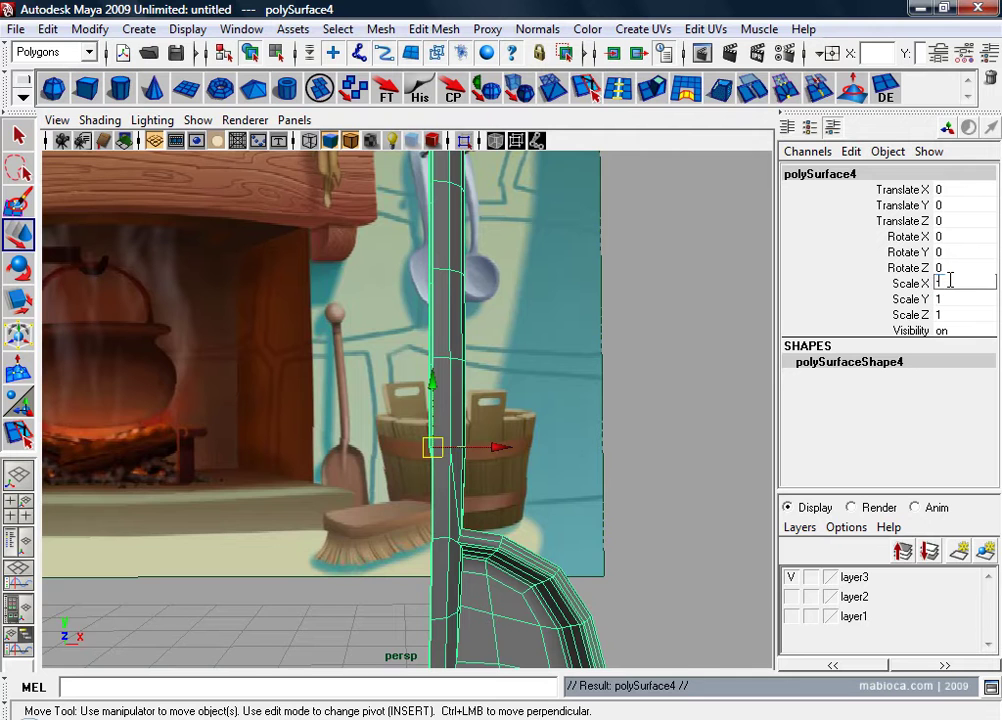
type("-1")
key("Return")
mouse_move(354, 440)
left_mouse_down("alt")
mouse_move(425, 407)
mouse_move(505, 415)
left_mouse_up("alt")
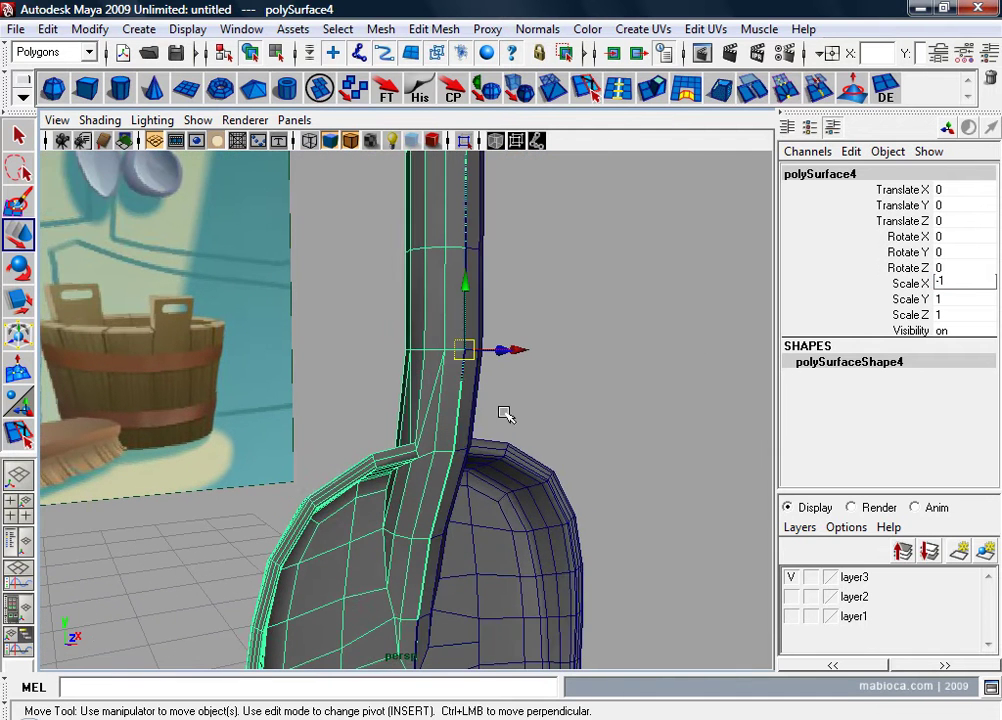
Step: Combine both halves into polySurface5 and view it in vertex mode from the top
left_click(476, 393, "shift")
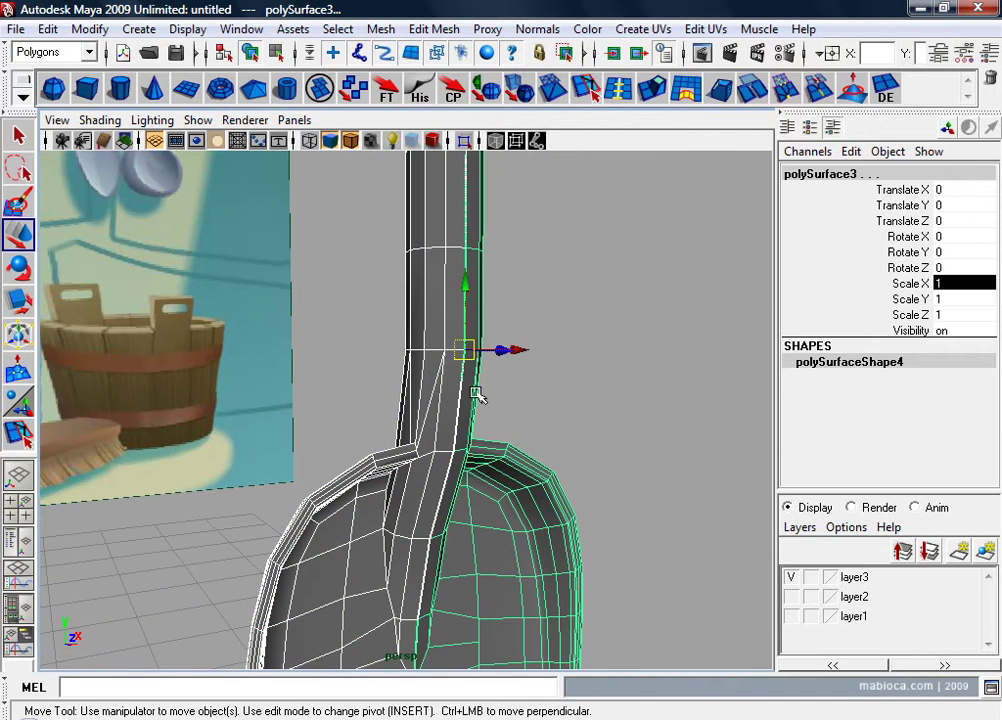
left_click(381, 29)
left_click(404, 60)
left_click_drag(463, 257, 437, 408, "alt")
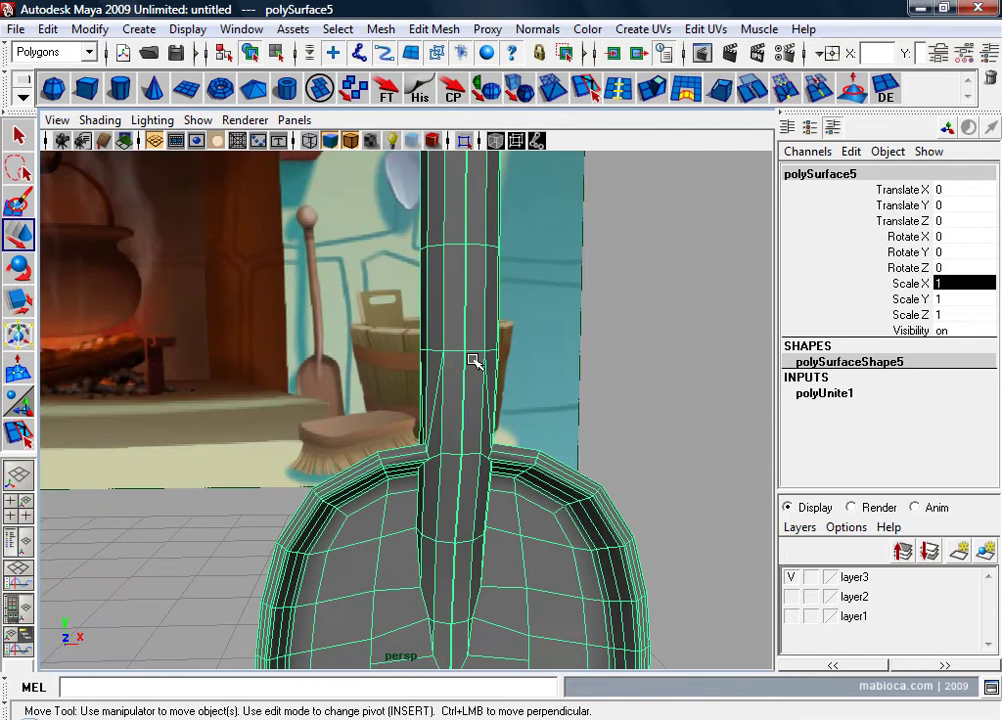
right_click_drag(480, 375, 465, 340)
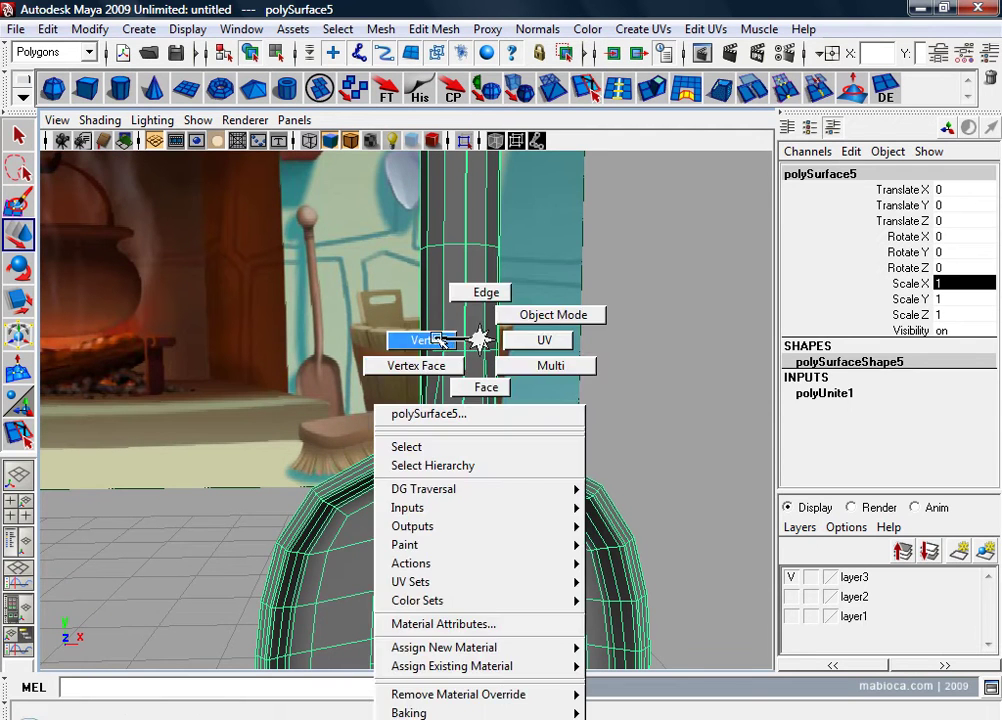
key("space")
key("space")
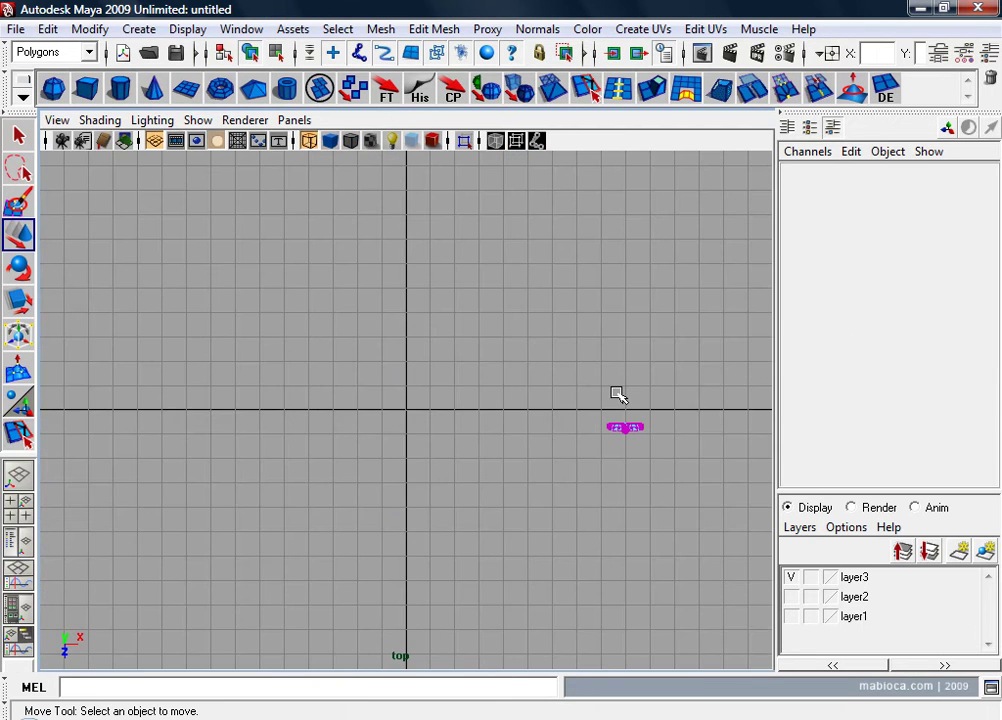
Step: Frame the handle cylinder in the perspective view, trying then clearing a face selection
mouse_move(618, 393)
right_mouse_down("alt")
mouse_move(541, 432)
mouse_move(380, 403)
right_mouse_up("alt")
middle_click_drag(380, 403, 772, 403, "alt")
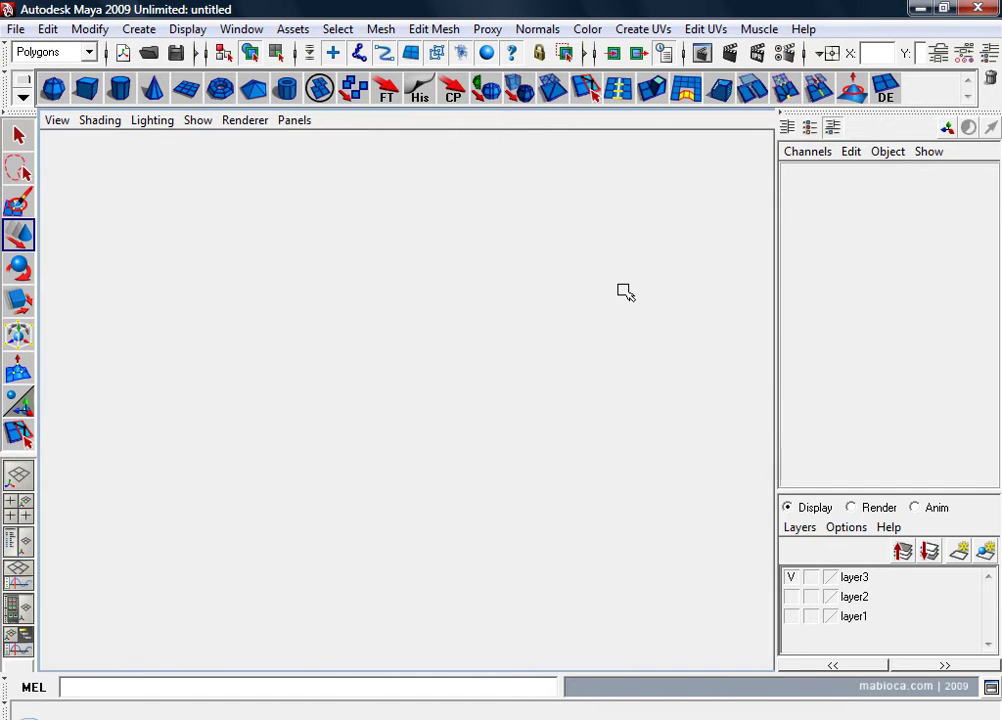
key("space")
key("space")
mouse_move(528, 309)
middle_mouse_down("alt")
mouse_move(546, 559)
mouse_move(570, 482)
middle_mouse_up("alt")
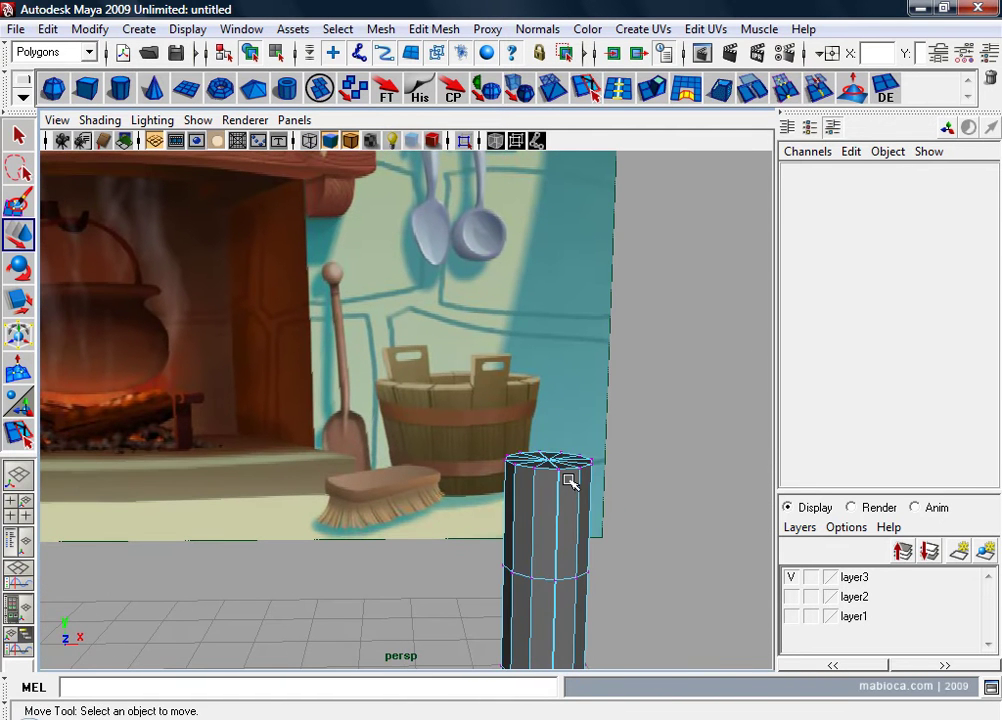
right_click_drag(570, 482, 572, 528)
middle_click_drag(572, 528, 689, 474, "alt")
mouse_move(470, 440)
left_mouse_down()
mouse_move(695, 476)
mouse_move(559, 514)
left_mouse_up()
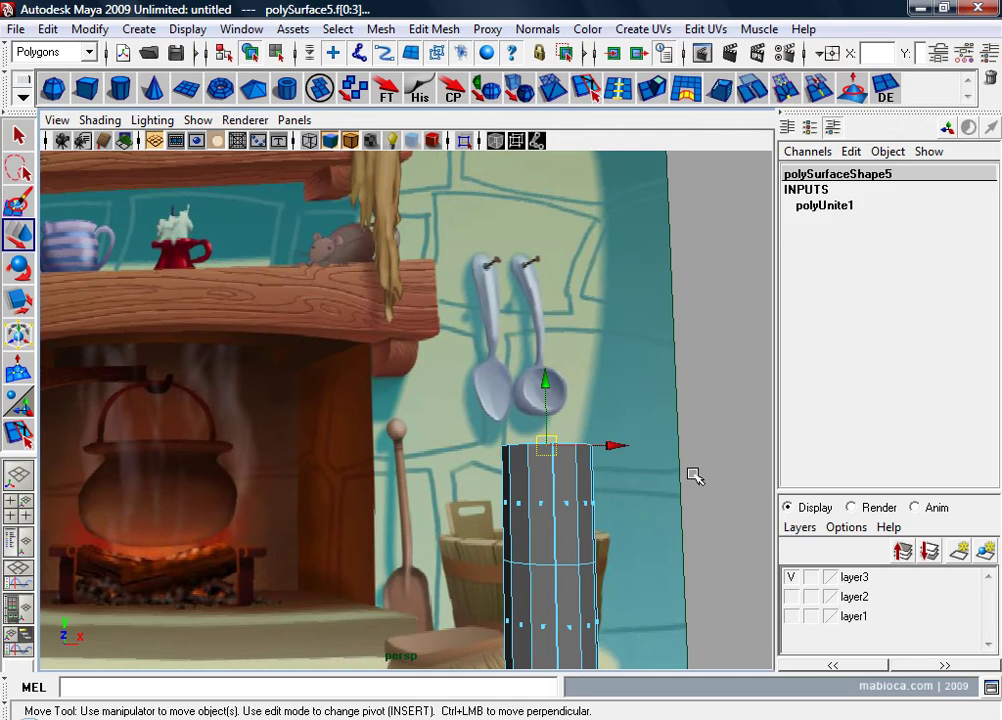
left_click(695, 476)
right_click_drag(559, 514, 570, 501, "alt")
middle_click_drag(570, 501, 484, 451, "alt")
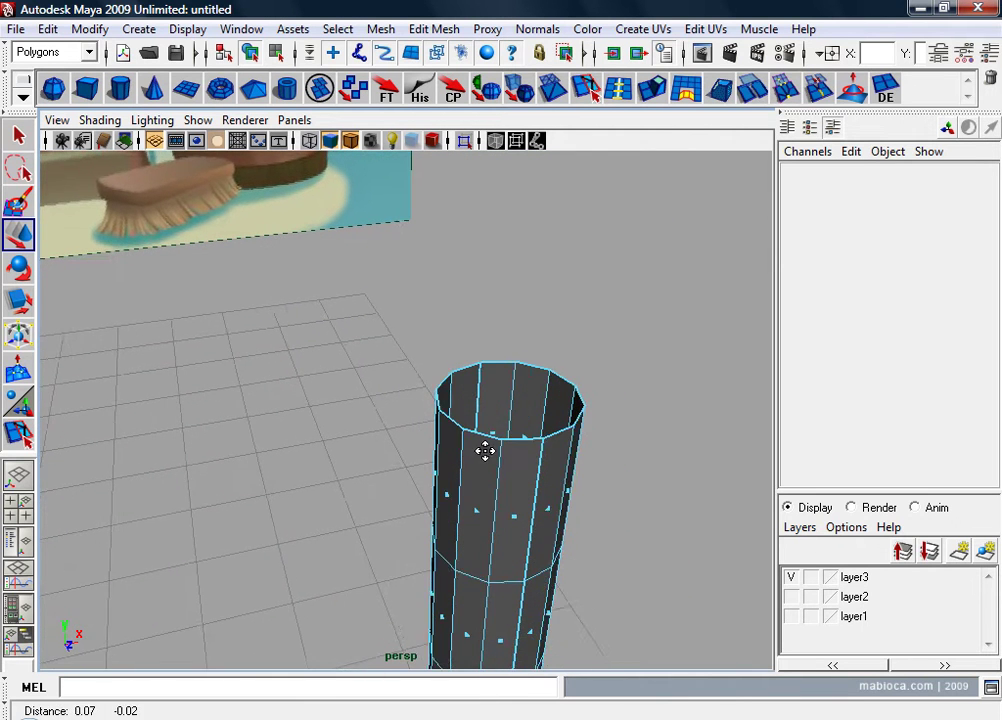
right_click_drag(484, 451, 637, 492, "alt")
Step: Switch the cylinder to vertex mode and select a vertex on its rim
mouse_move(633, 340)
right_mouse_down()
mouse_move(575, 303)
mouse_move(592, 316)
right_mouse_up()
left_click_drag(592, 316, 582, 418, "alt")
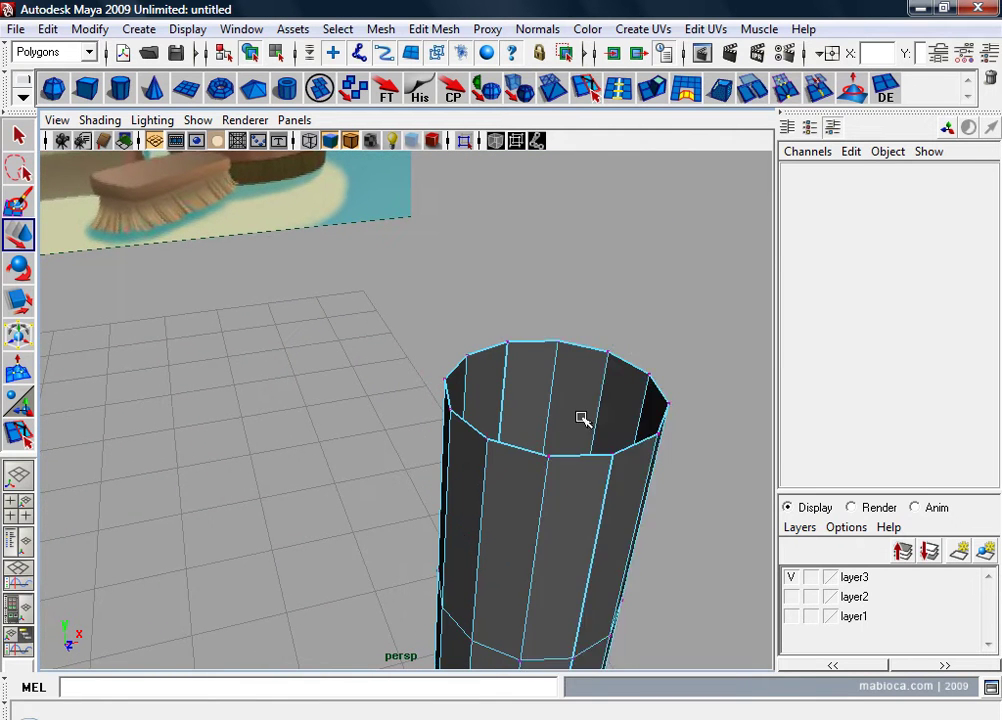
mouse_move(582, 418)
middle_mouse_down("alt")
mouse_move(555, 405)
mouse_move(560, 436)
middle_mouse_up("alt")
left_click(385, 385)
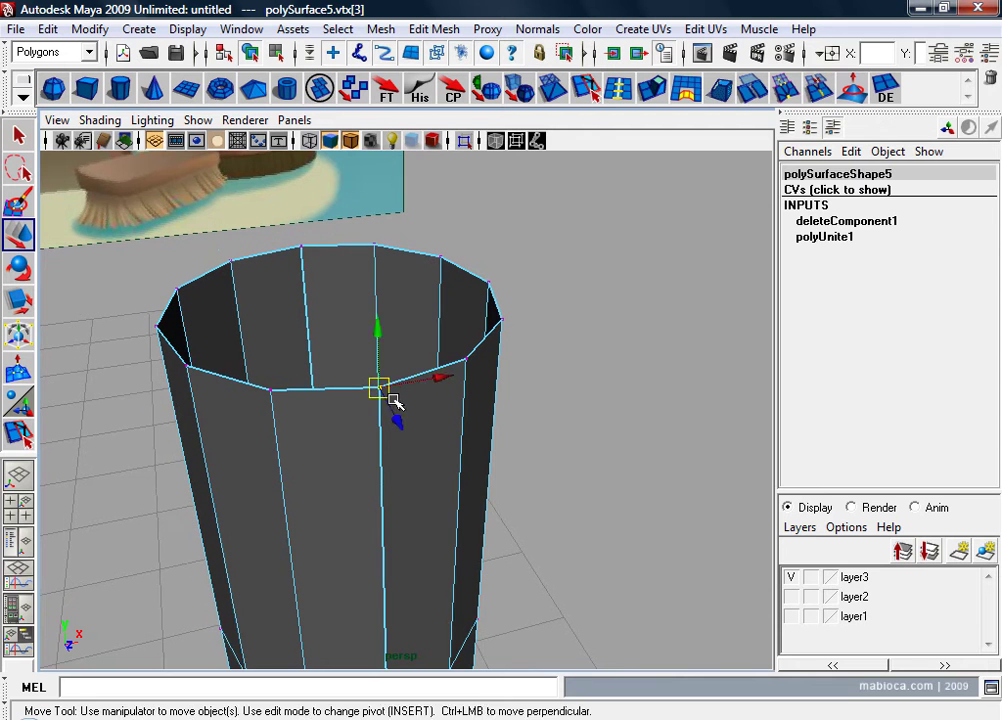
scroll(383, 434, "up", 1)
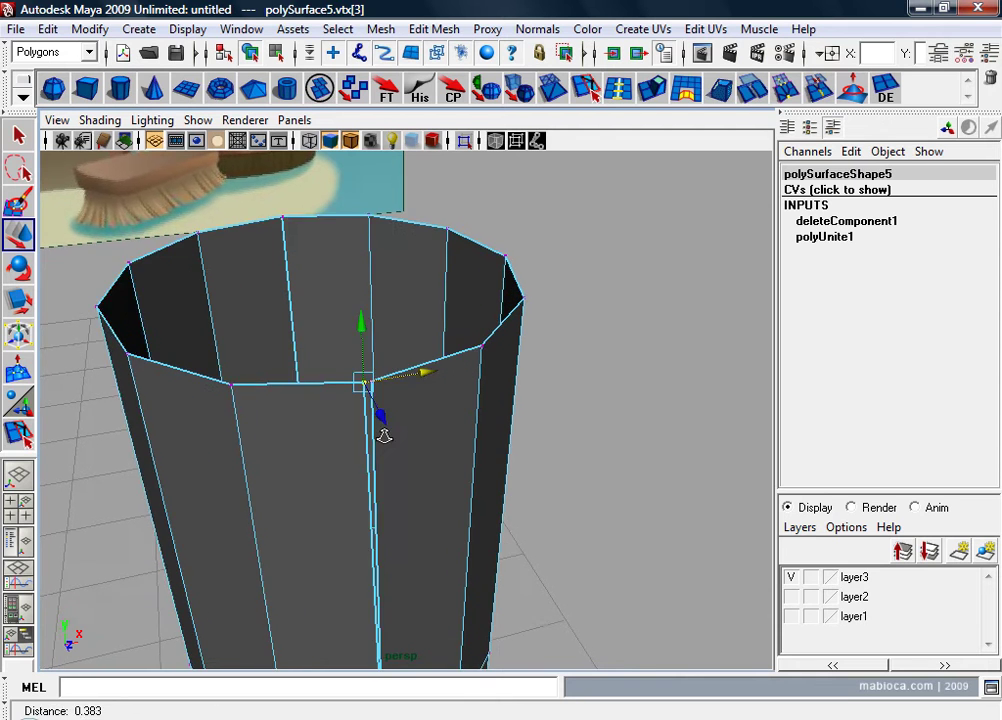
scroll(403, 398, "up", 3)
Step: Select the edge loop along the handle seam and look into the handle's open top
key("F10")
double_click(340, 402)
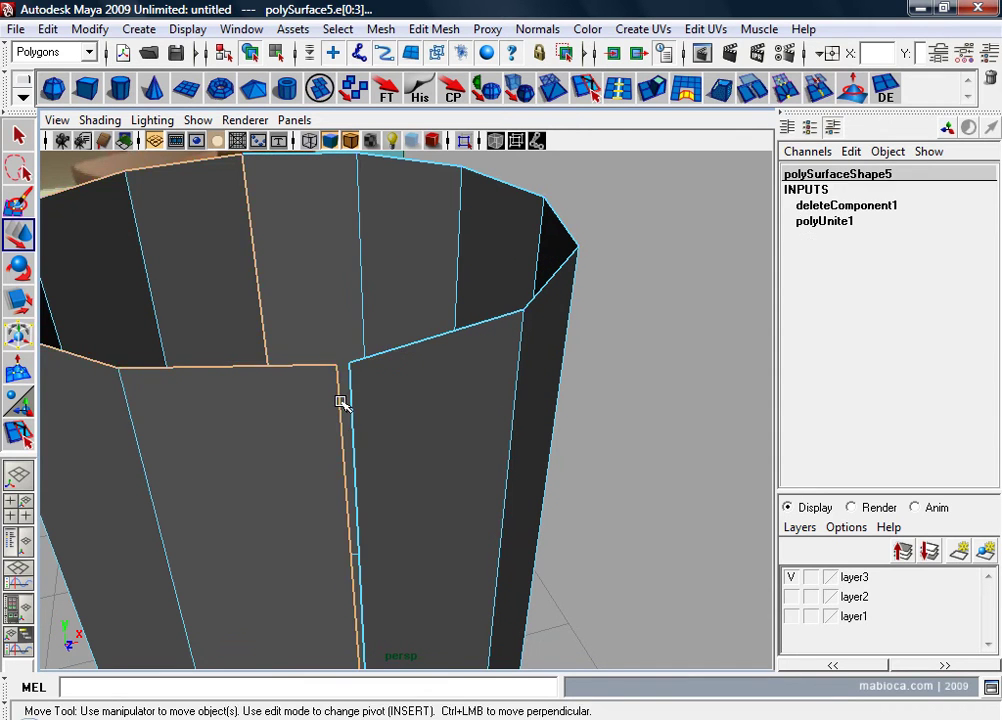
mouse_move(507, 456)
right_mouse_down("alt")
mouse_move(344, 331)
mouse_move(338, 420)
right_mouse_up("alt")
left_click_drag(338, 420, 409, 525, "alt")
right_click_drag(409, 525, 428, 355, "alt")
mouse_move(428, 355)
left_mouse_down("alt")
mouse_move(526, 456)
mouse_move(443, 443)
left_mouse_up("alt")
right_click_drag(443, 443, 445, 284, "alt")
mouse_move(445, 284)
left_mouse_down("alt")
mouse_move(411, 292)
mouse_move(405, 228)
mouse_move(369, 362)
left_mouse_up("alt")
middle_click_drag(369, 362, 333, 380, "alt")
mouse_move(333, 380)
left_mouse_down("alt")
mouse_move(342, 514)
mouse_move(370, 500)
left_mouse_up("alt")
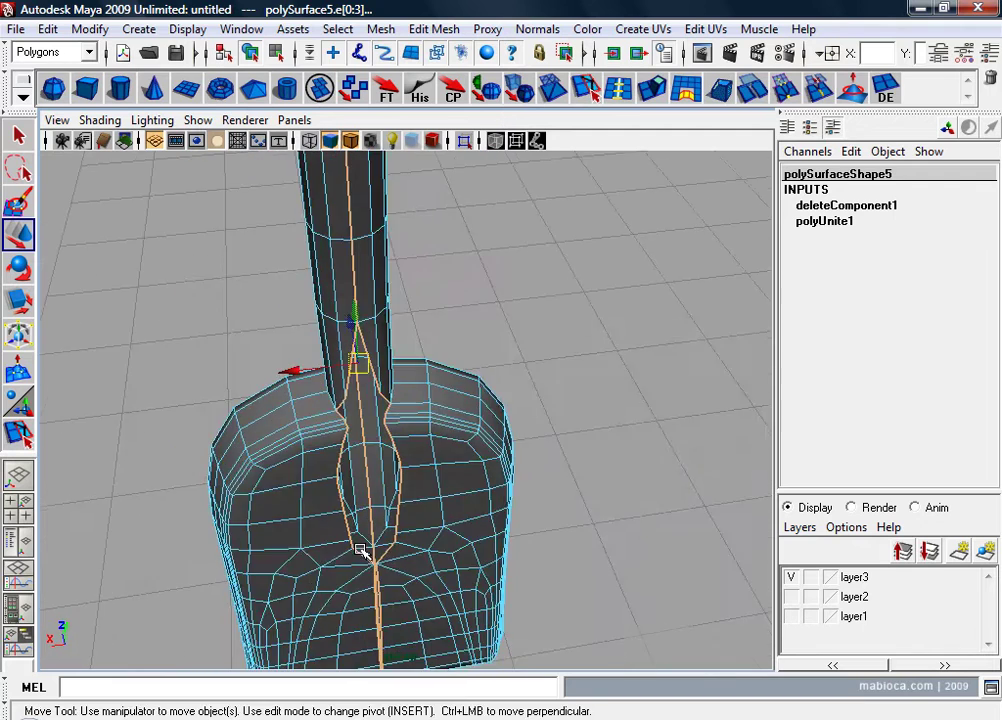
middle_click_drag(370, 500, 385, 543, "alt")
left_click_drag(385, 543, 403, 537, "alt")
Step: Orbit around the handle column to inspect the selected seam from all sides
left_click_drag(383, 354, 232, 240, "alt")
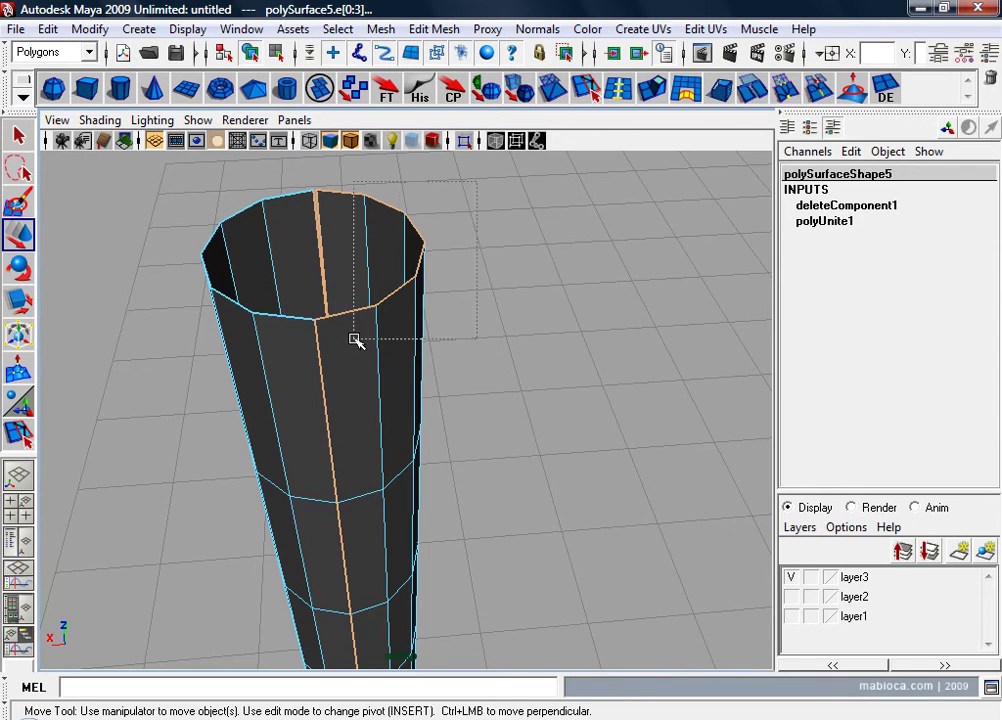
mouse_move(390, 480)
left_mouse_down("alt")
mouse_move(387, 197)
mouse_move(400, 415)
left_mouse_up("alt")
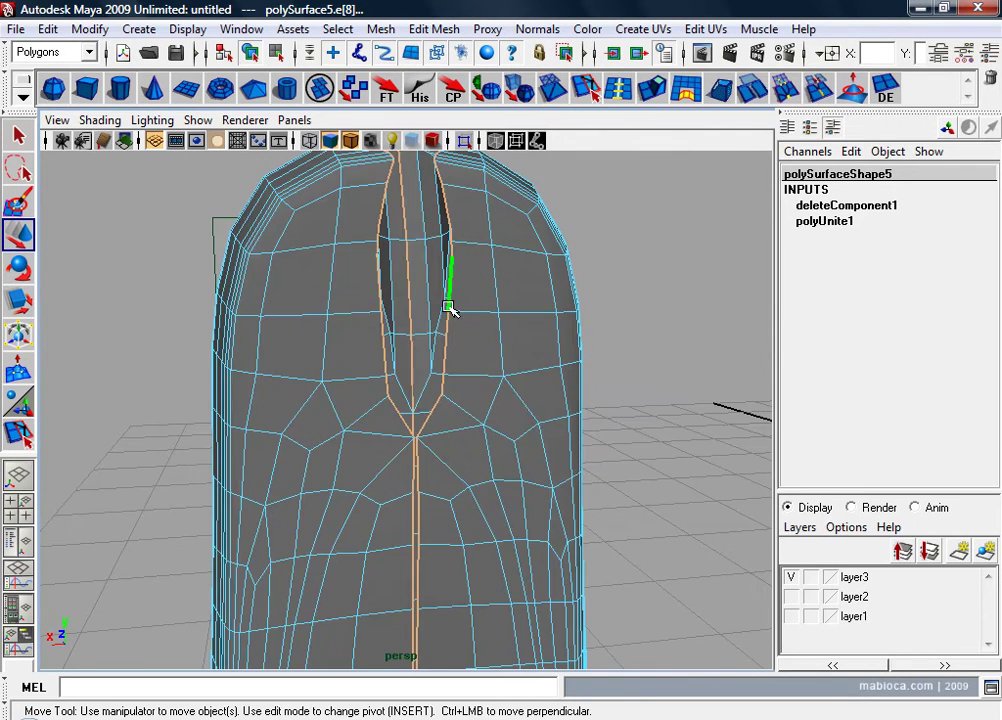
left_click_drag(449, 311, 326, 293, "alt")
left_click_drag(302, 242, 331, 286, "alt")
mouse_move(331, 286)
right_mouse_down("alt")
mouse_move(371, 300)
mouse_move(395, 330)
right_mouse_up("alt")
left_click_drag(413, 483, 313, 471, "alt")
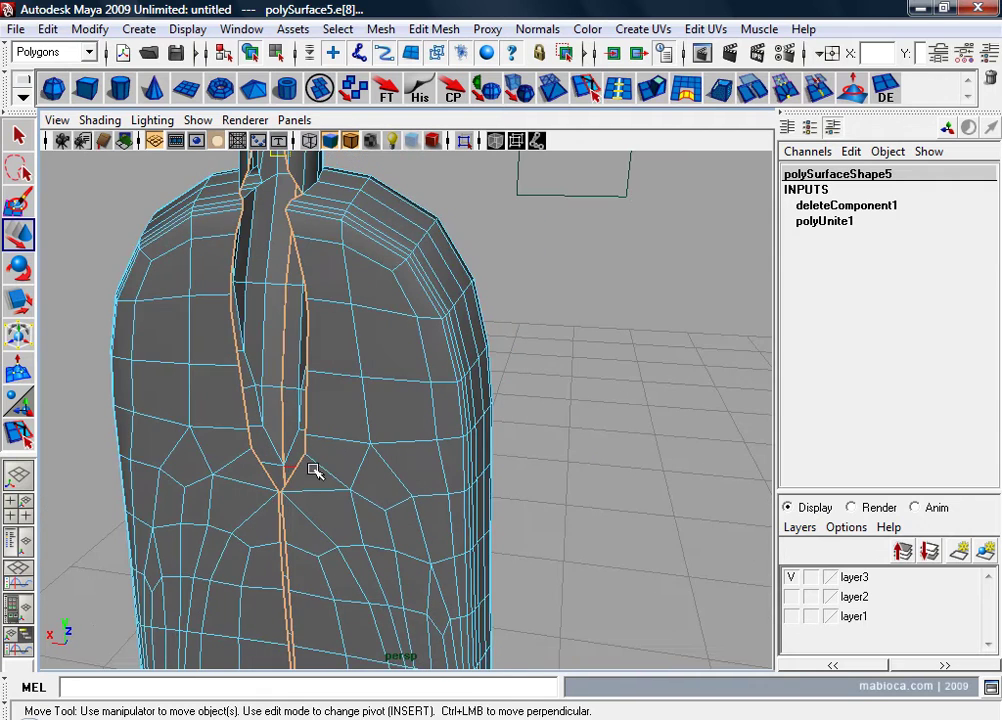
right_click_drag(264, 493, 271, 472, "alt")
mouse_move(271, 472)
left_mouse_down("alt")
mouse_move(340, 488)
mouse_move(199, 344)
left_mouse_up("alt")
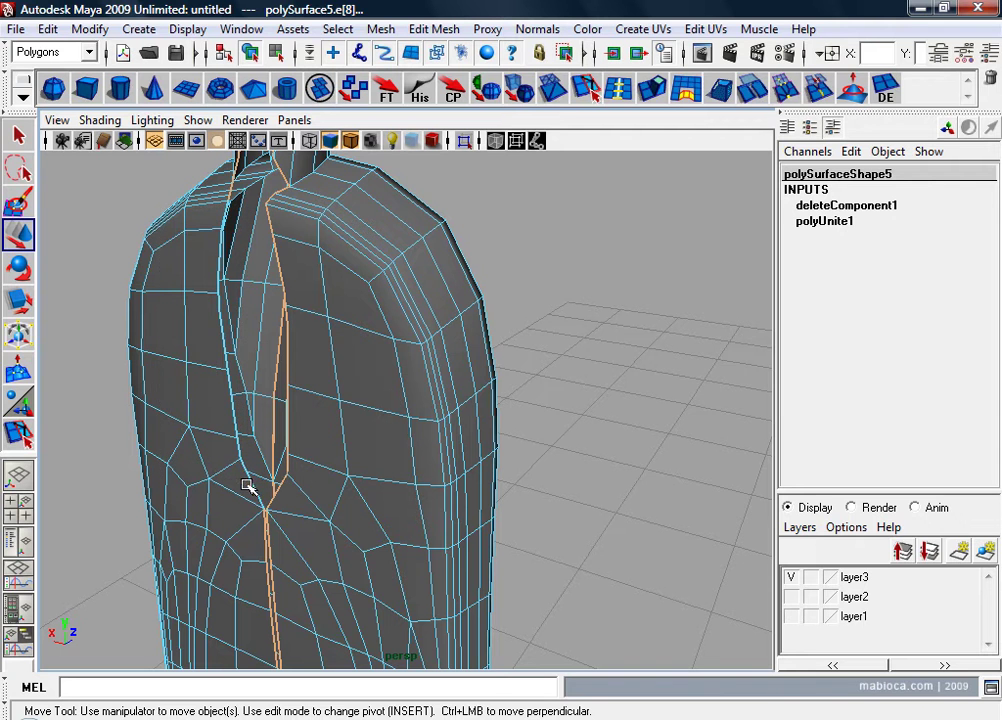
mouse_move(247, 486)
left_mouse_down("alt")
mouse_move(253, 517)
mouse_move(293, 520)
left_mouse_up("alt")
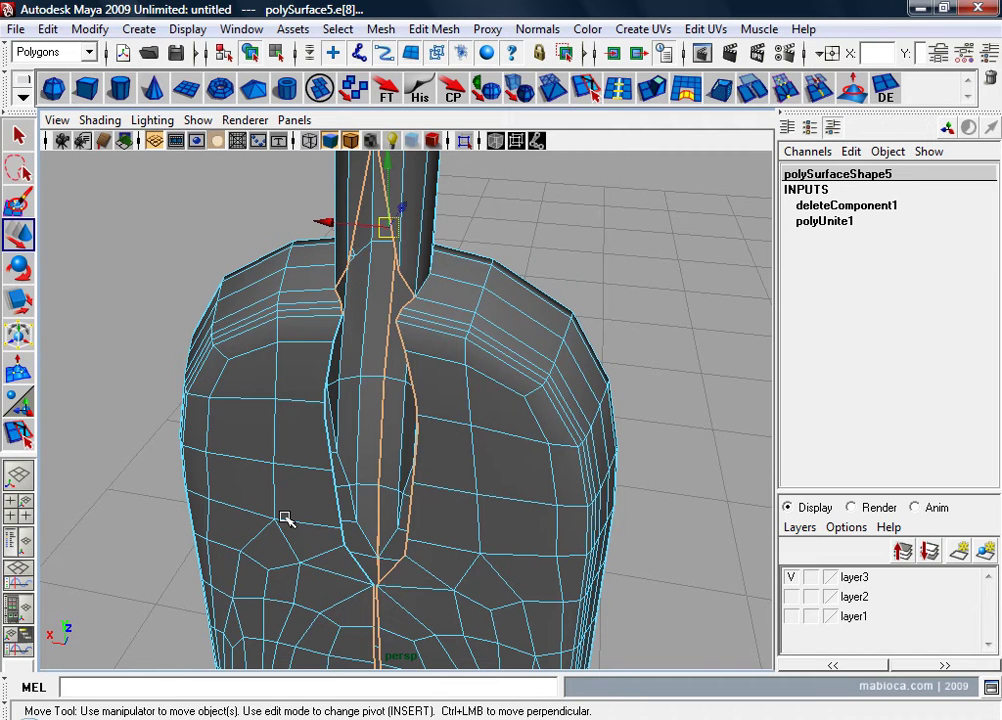
left_click_drag(284, 519, 407, 532, "alt")
middle_click_drag(407, 532, 519, 494, "alt")
mouse_move(519, 494)
left_mouse_down("alt")
mouse_move(548, 481)
mouse_move(722, 253)
left_mouse_up("alt")
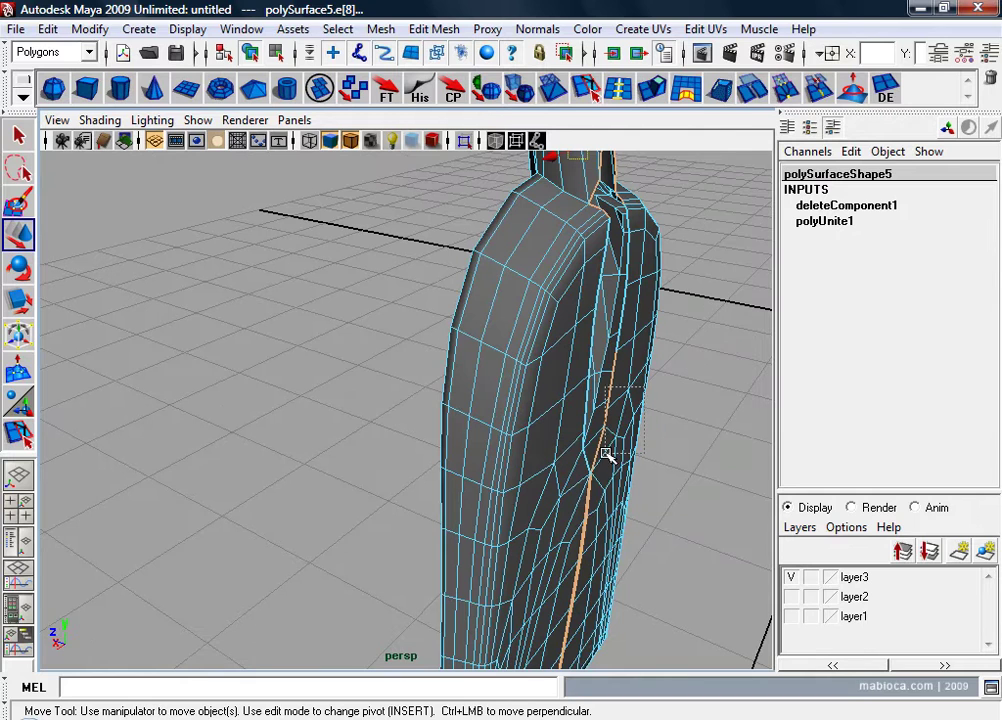
mouse_move(601, 459)
left_mouse_down("alt")
mouse_move(521, 488)
mouse_move(459, 468)
left_mouse_up("alt")
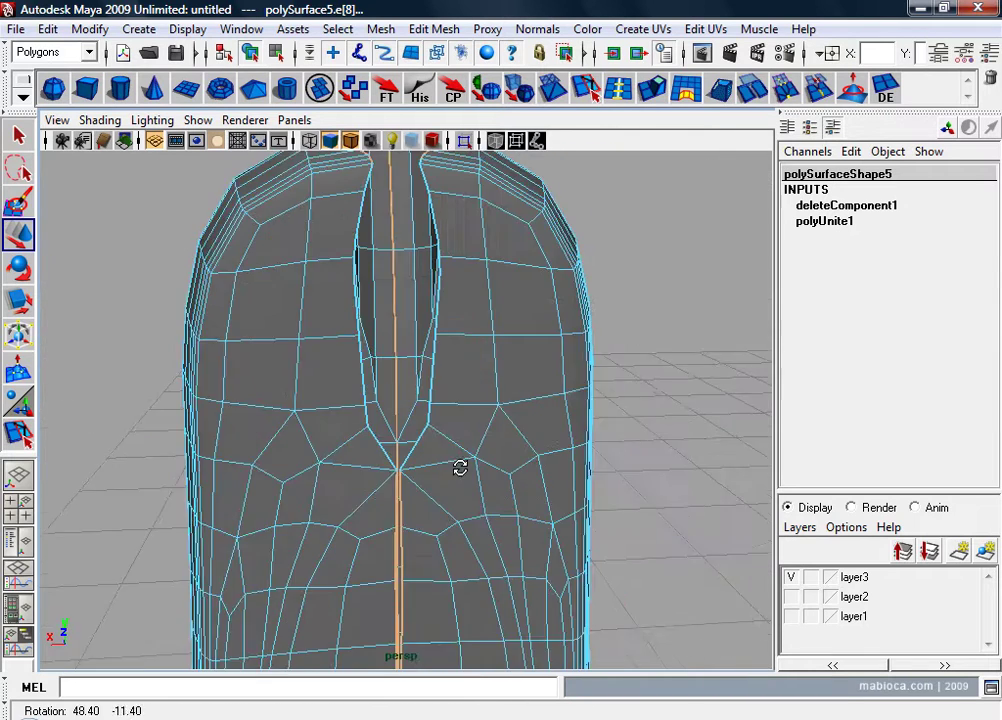
mouse_move(459, 468)
right_mouse_down("alt")
mouse_move(425, 432)
mouse_move(471, 590)
right_mouse_up("alt")
left_click_drag(471, 590, 459, 593, "alt")
right_click_drag(459, 593, 459, 588, "alt")
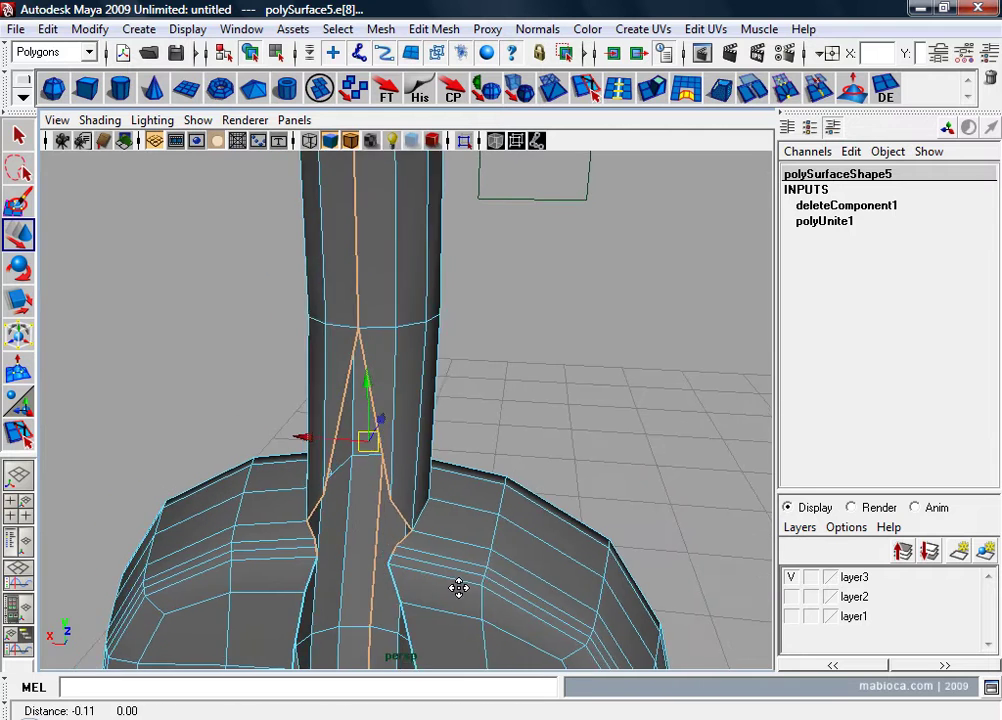
mouse_move(459, 588)
left_mouse_down("alt")
mouse_move(528, 573)
mouse_move(548, 363)
left_mouse_up("alt")
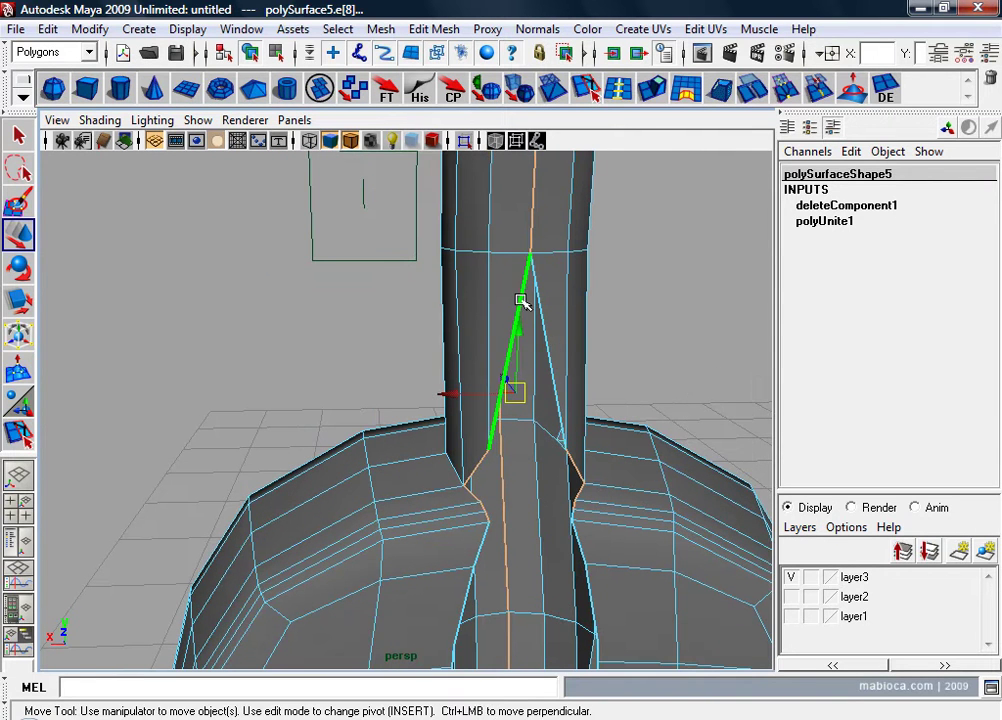
middle_click_drag(530, 482, 488, 447, "alt")
mouse_move(488, 447)
right_mouse_down("alt")
mouse_move(528, 441)
mouse_move(561, 452)
right_mouse_up("alt")
mouse_move(561, 452)
left_mouse_down("alt")
mouse_move(642, 468)
mouse_move(776, 463)
left_mouse_up("alt")
right_click_drag(776, 463, 539, 492, "alt")
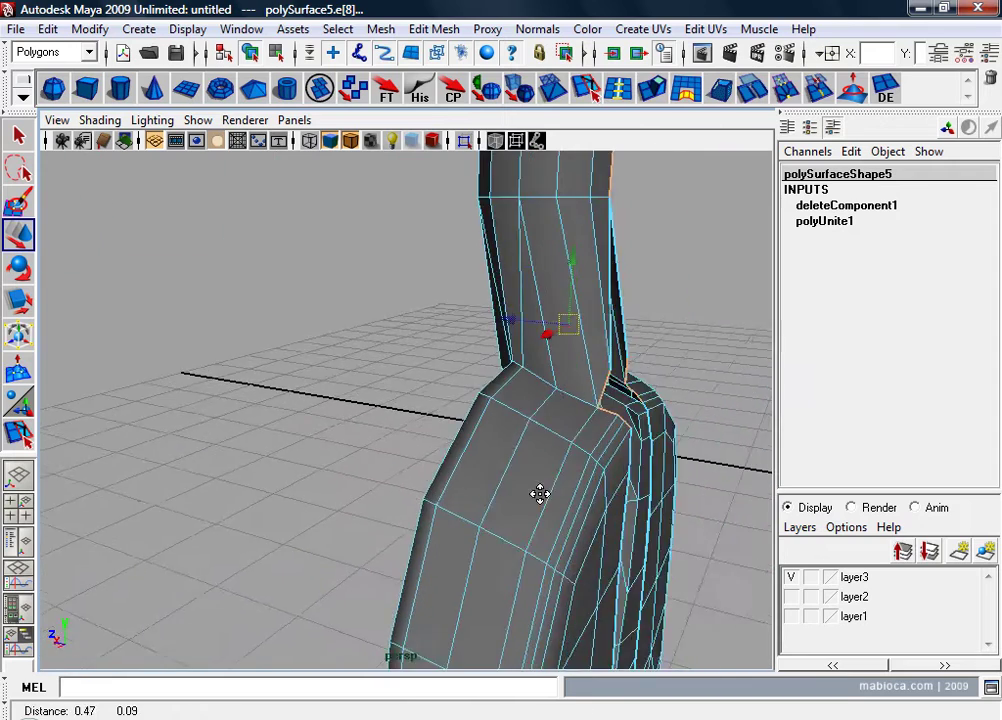
mouse_move(683, 430)
left_mouse_down("alt")
mouse_move(429, 454)
mouse_move(306, 351)
left_mouse_up("alt")
Step: In the top view, scale the selected seam edges along X into a single line
key("space")
right_click_drag(282, 325, 351, 385, "alt")
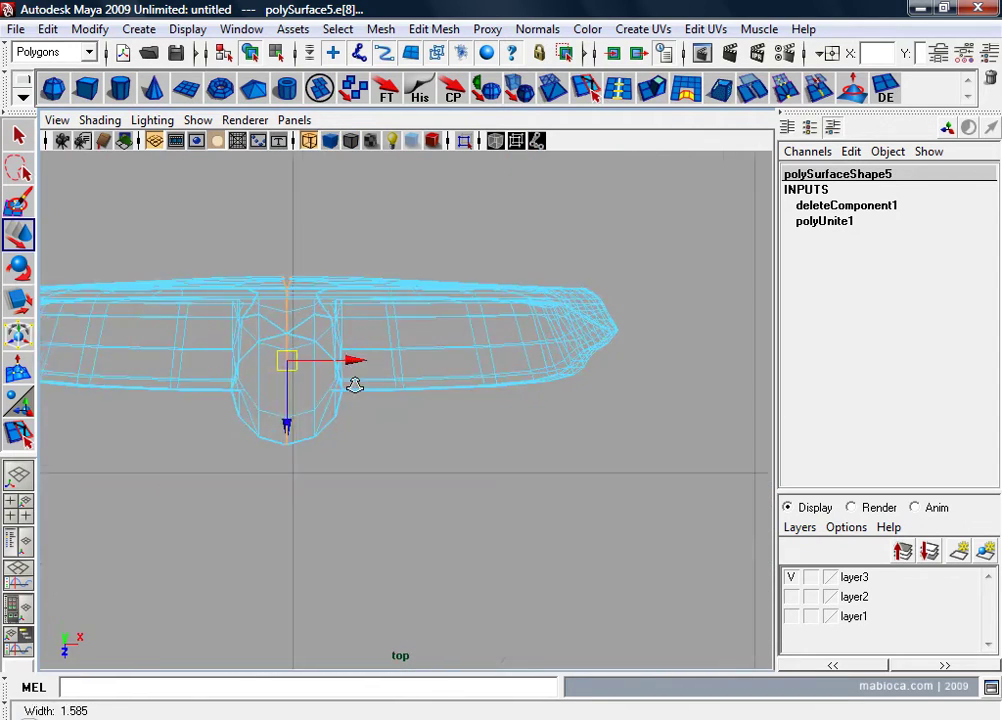
middle_click_drag(351, 385, 441, 501, "alt")
right_click_drag(441, 501, 832, 542, "alt")
key("r")
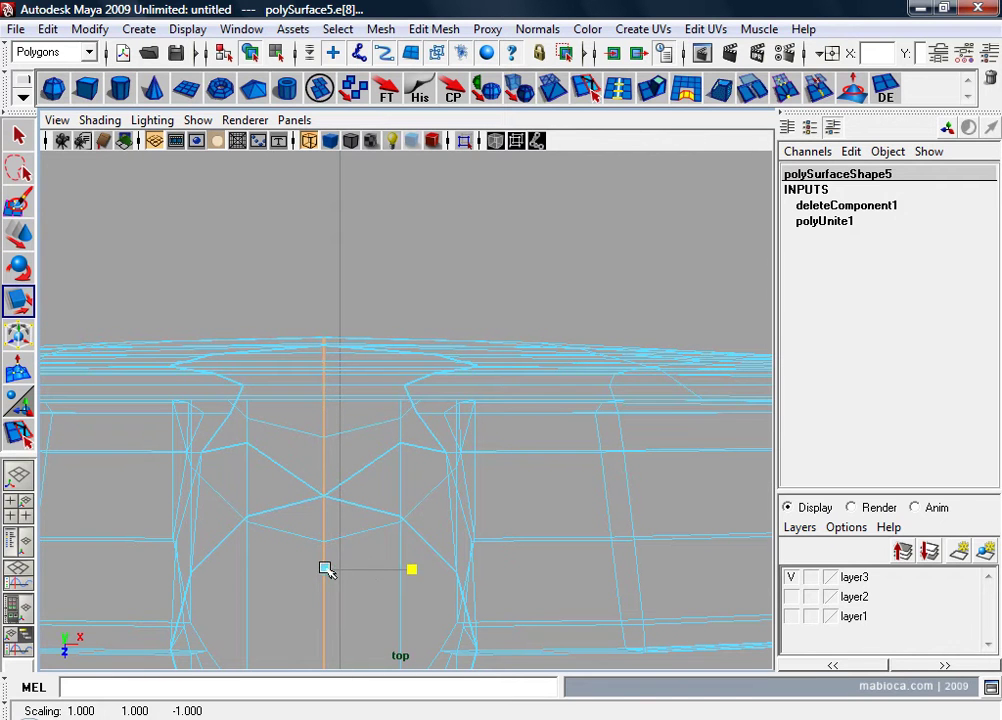
right_click_drag(335, 345, 349, 369, "alt")
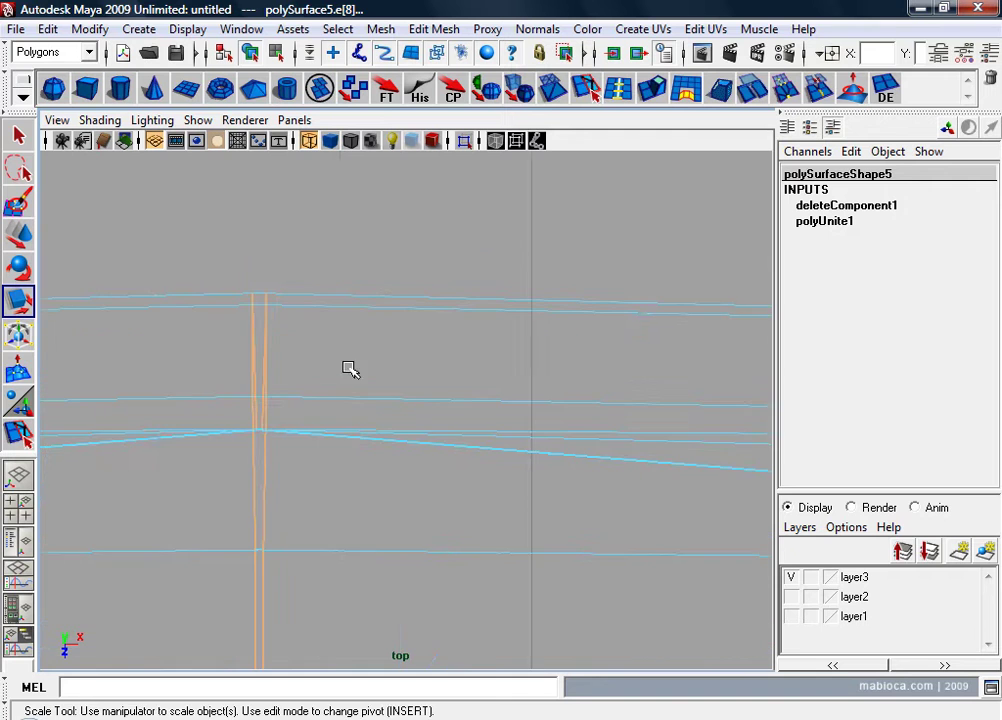
left_click_drag(330, 370, 330, 370, "ctrl+alt")
middle_click_drag(479, 432, 300, 435)
Step: Inspect the collapsed seam on the handle column in perspective
key("space")
key("space")
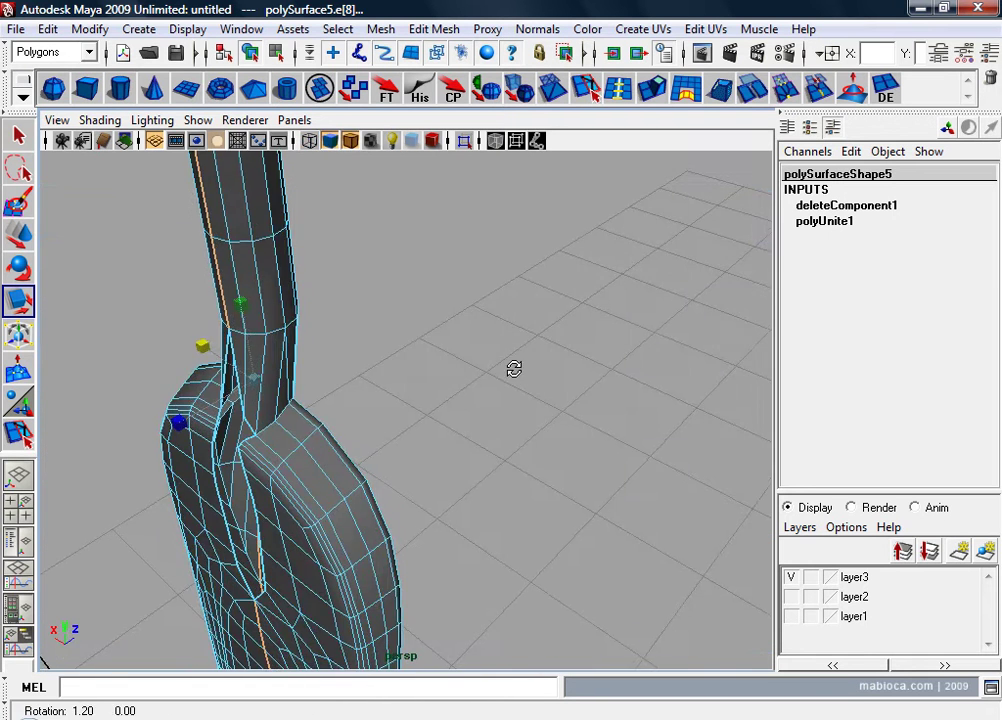
left_click_drag(514, 369, 689, 351, "alt")
right_click_drag(689, 351, 445, 590, "alt")
mouse_move(445, 590)
left_mouse_down("alt")
mouse_move(463, 405)
mouse_move(391, 566)
mouse_move(535, 483)
left_mouse_up("alt")
right_click_drag(535, 483, 279, 623, "alt")
left_click_drag(279, 623, 371, 622, "alt")
mouse_move(371, 622)
right_mouse_down("alt")
mouse_move(340, 649)
mouse_move(365, 610)
right_mouse_up("alt")
Step: Convert the seam edge selection to vertices and merge them
left_click(297, 33)
mouse_move(383, 262)
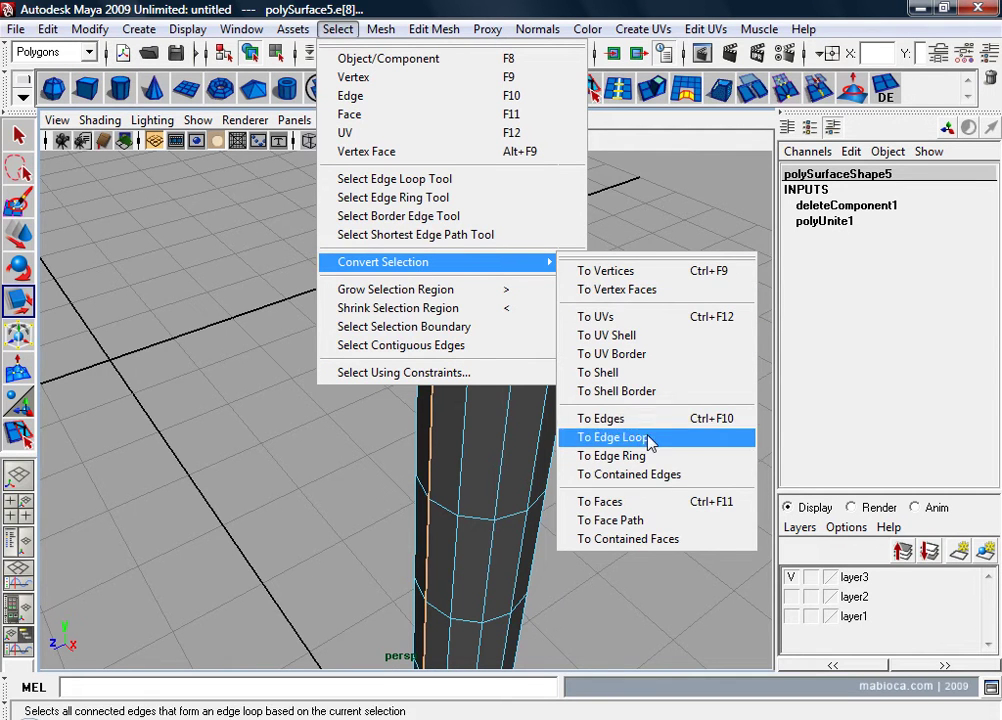
left_click(650, 275)
mouse_move(644, 268)
left_mouse_down("alt")
mouse_move(635, 376)
mouse_move(505, 407)
left_mouse_up("alt")
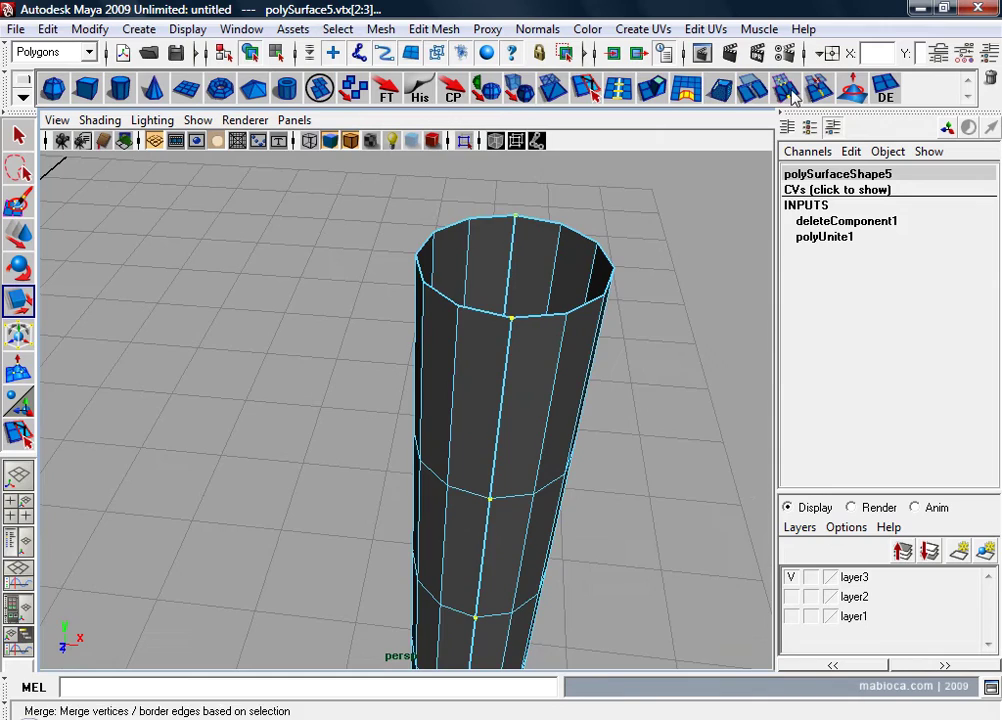
left_click(793, 95)
Step: Inspect the merged scoop and mesh from several angles, then undo the merge
key("r")
scroll(510, 384, "up", 3)
mouse_move(510, 384)
left_mouse_down("alt")
mouse_move(512, 205)
mouse_move(450, 298)
left_mouse_up("alt")
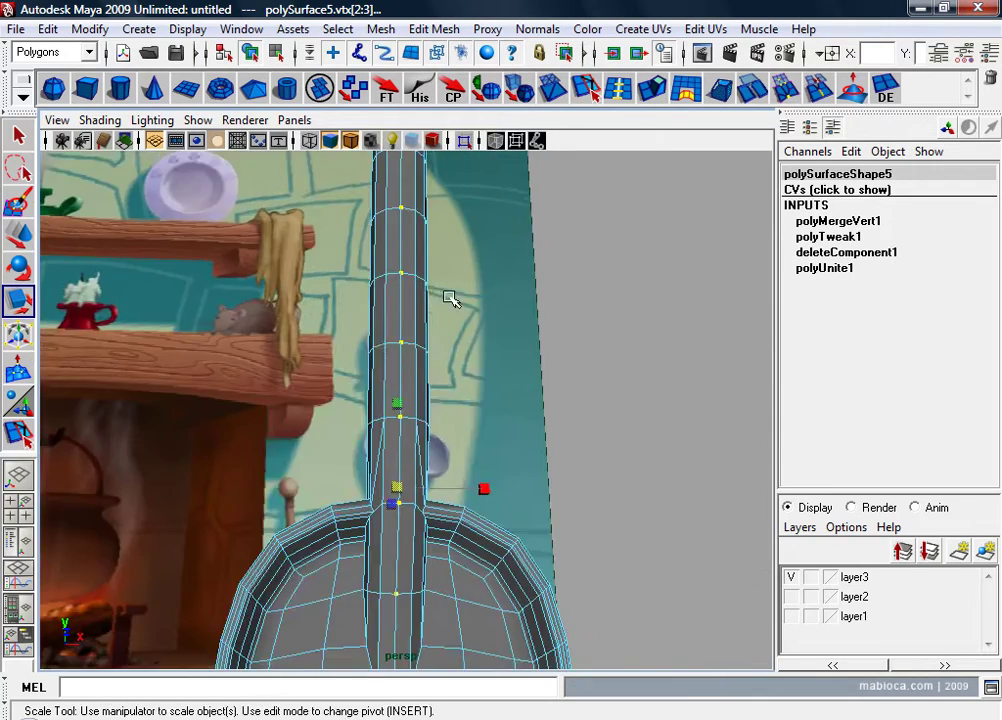
middle_click_drag(450, 298, 449, 429, "alt")
scroll(498, 215, "up", 3)
left_click_drag(498, 215, 481, 391, "alt")
middle_click_drag(481, 391, 432, 362, "alt")
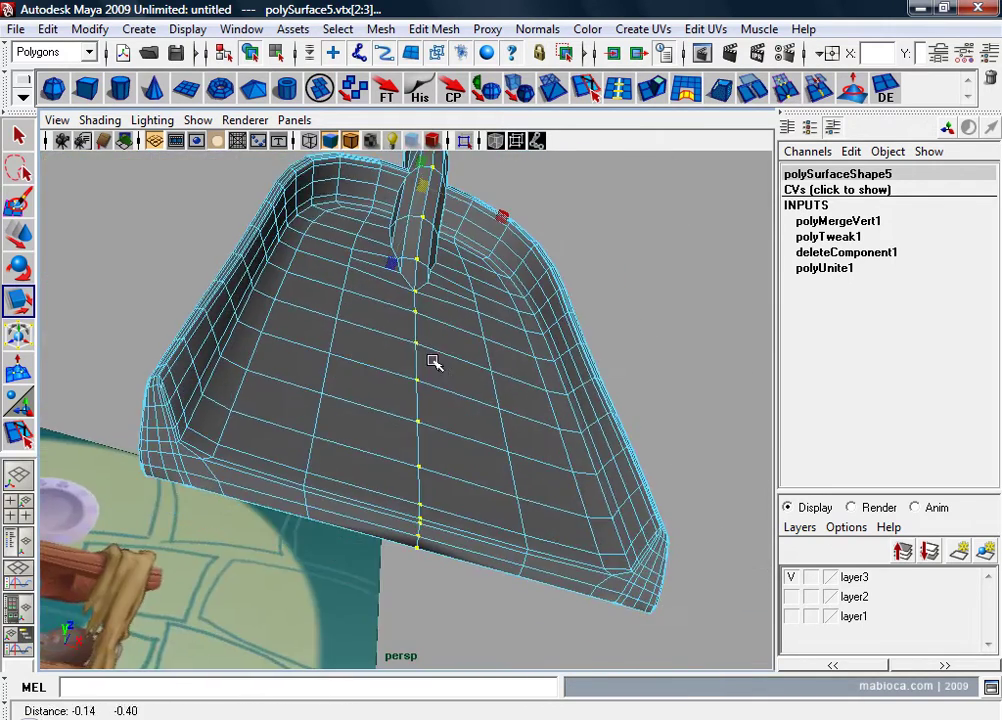
mouse_move(432, 362)
left_mouse_down("alt")
mouse_move(412, 463)
mouse_move(711, 503)
left_mouse_up("alt")
scroll(397, 461, "up", 3)
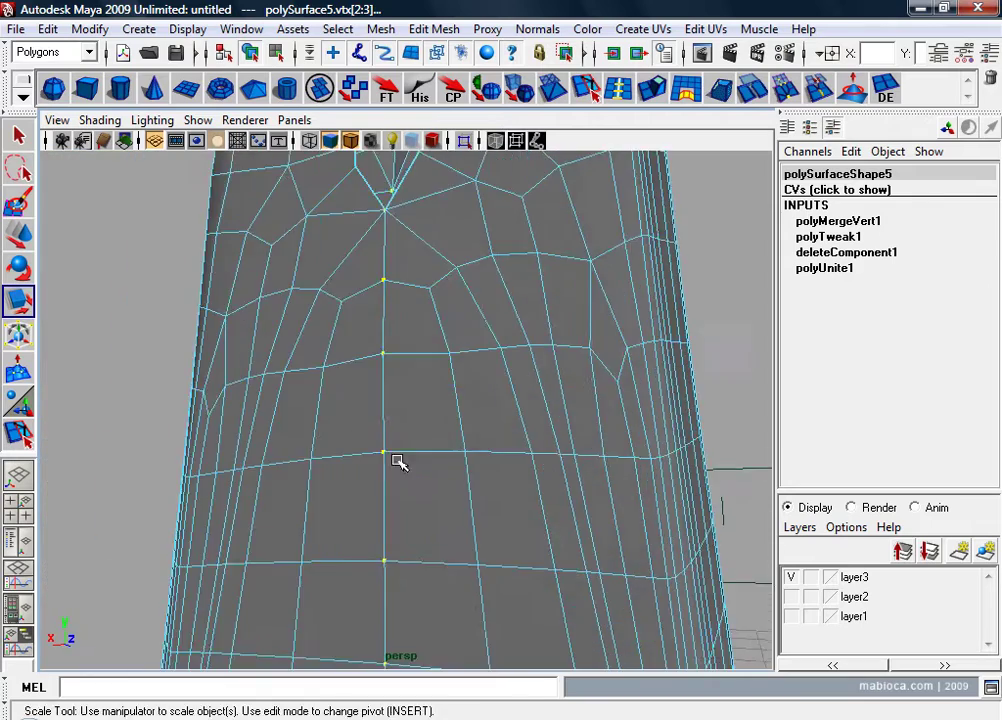
scroll(397, 461, "down", 3)
scroll(414, 430, "down", 2)
left_click_drag(403, 396, 409, 349, "alt")
mouse_move(409, 349)
right_mouse_down("alt")
mouse_move(426, 427)
mouse_move(532, 427)
right_mouse_up("alt")
mouse_move(532, 427)
left_mouse_down("alt")
mouse_move(347, 418)
mouse_move(366, 413)
mouse_move(454, 463)
left_mouse_up("alt")
middle_click_drag(454, 463, 470, 416, "alt")
right_click_drag(470, 416, 481, 351, "alt")
mouse_move(481, 351)
left_mouse_down("alt")
mouse_move(597, 360)
mouse_move(655, 398)
mouse_move(481, 333)
mouse_move(342, 371)
mouse_move(416, 344)
mouse_move(485, 342)
left_mouse_up("alt")
middle_click_drag(485, 342, 496, 428, "alt")
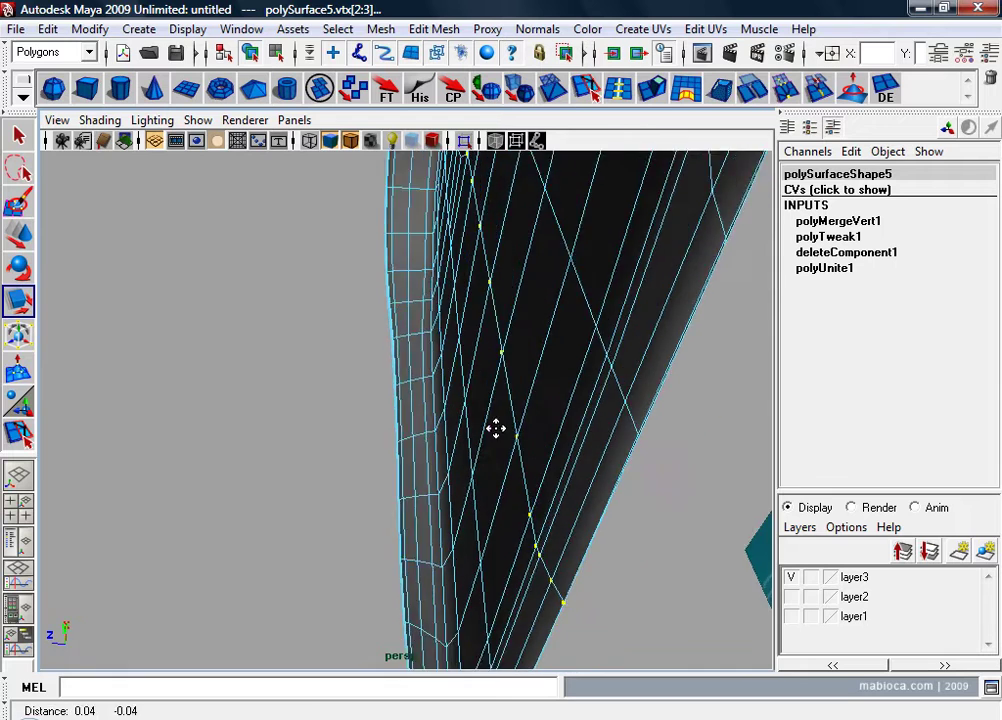
mouse_move(496, 428)
left_mouse_down("alt")
mouse_move(438, 378)
mouse_move(521, 456)
left_mouse_up("alt")
right_click_drag(521, 456, 465, 381, "alt")
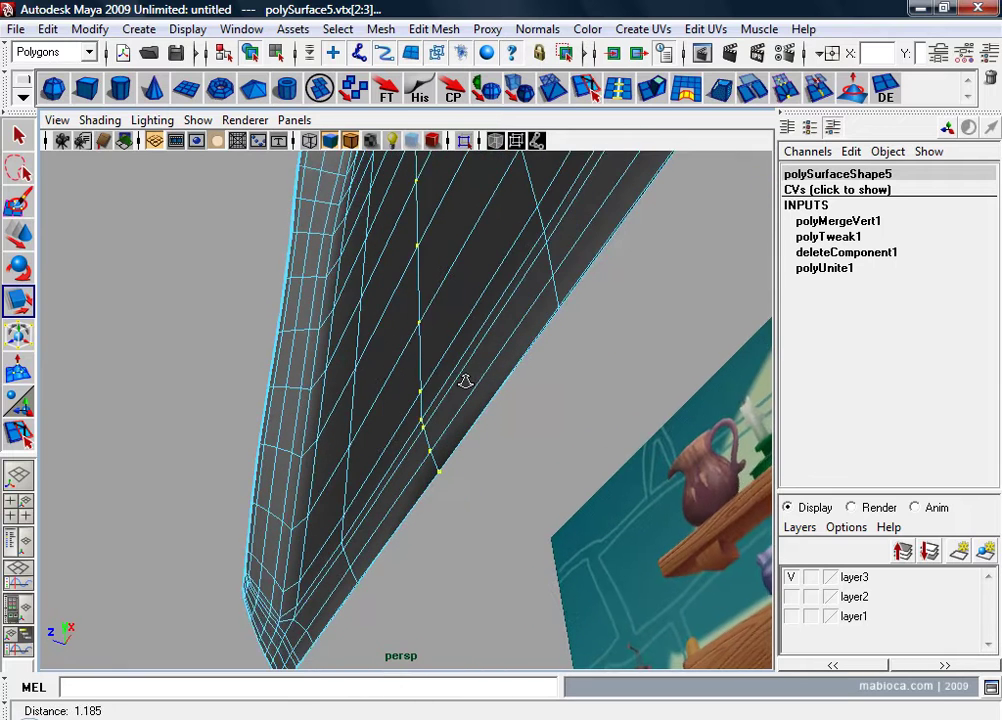
key("ctrl+z")
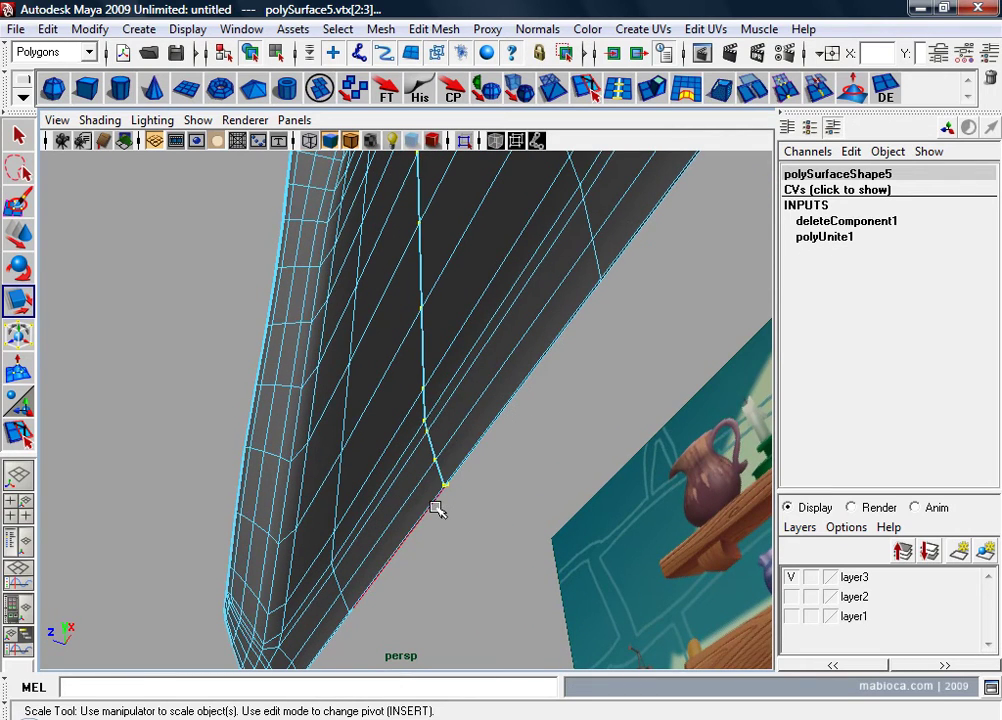
Step: Marquee-select the seam vertices along the body's edge and merge them
right_click_drag(447, 333, 369, 362)
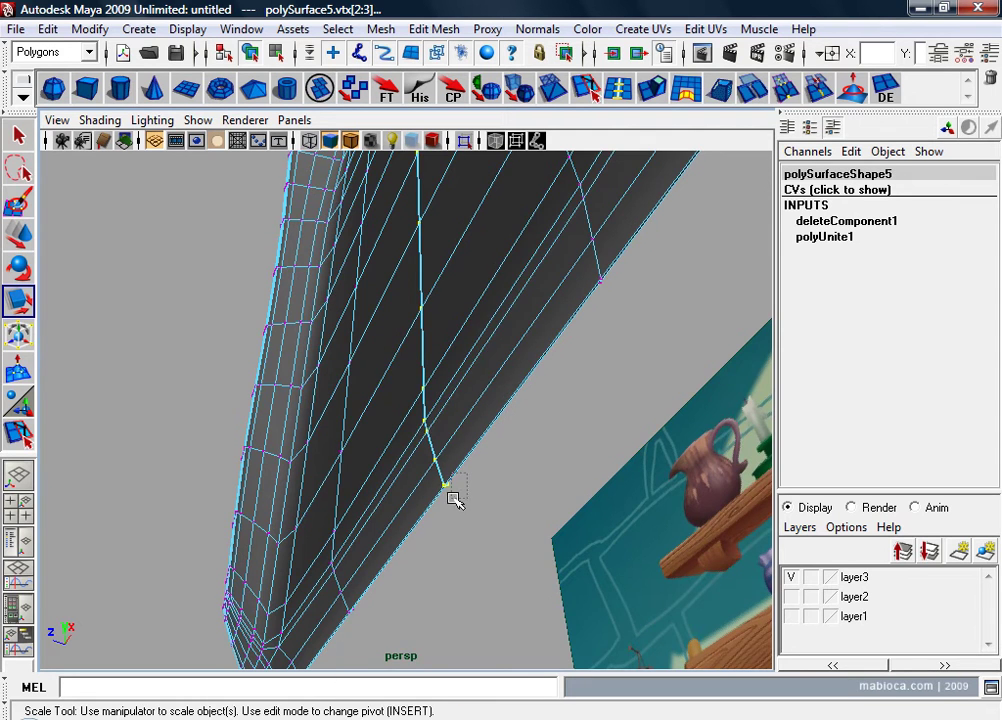
mouse_move(535, 515)
left_mouse_down("alt")
mouse_move(412, 514)
mouse_move(480, 380)
left_mouse_up("alt")
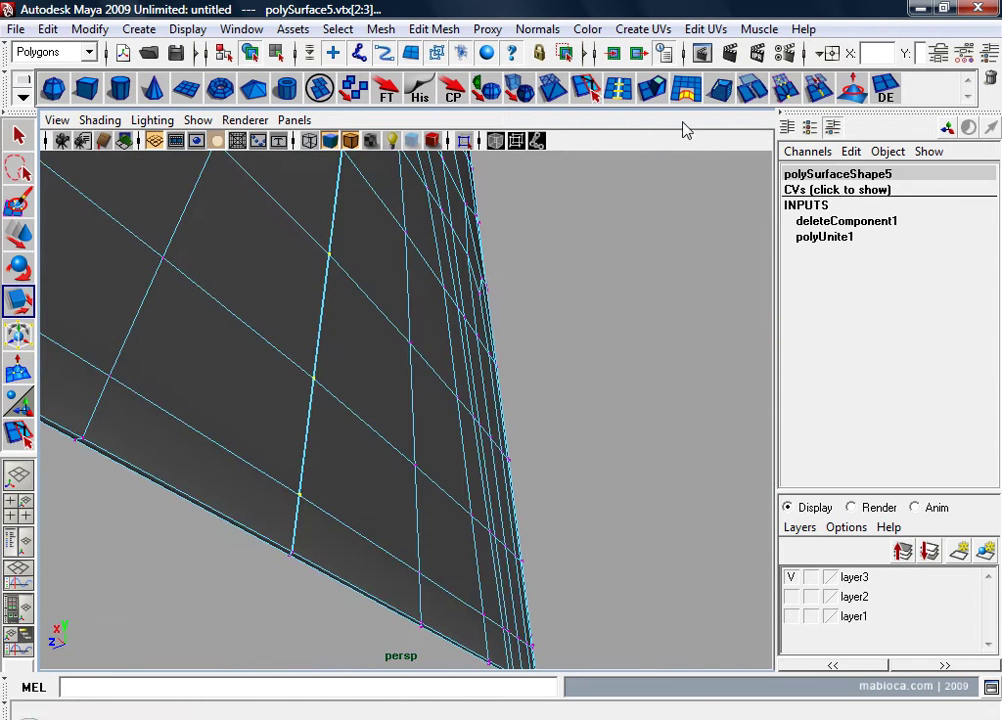
left_click(782, 92)
mouse_move(575, 255)
left_mouse_down("alt")
mouse_move(387, 440)
mouse_move(541, 440)
left_mouse_up("alt")
mouse_move(541, 440)
right_mouse_down("alt")
mouse_move(505, 396)
mouse_move(620, 416)
right_mouse_up("alt")
mouse_move(620, 416)
left_mouse_down("alt")
mouse_move(584, 405)
mouse_move(549, 355)
left_mouse_up("alt")
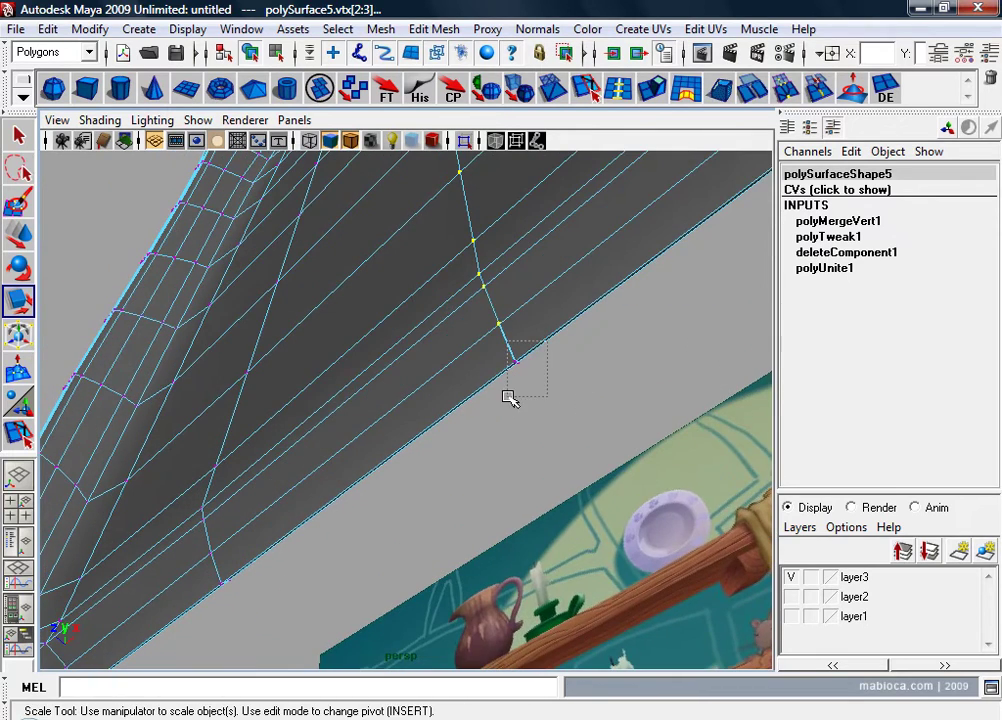
Step: Merge the next seam vertex pair and the two vertices at the edge's end
left_click(855, 190)
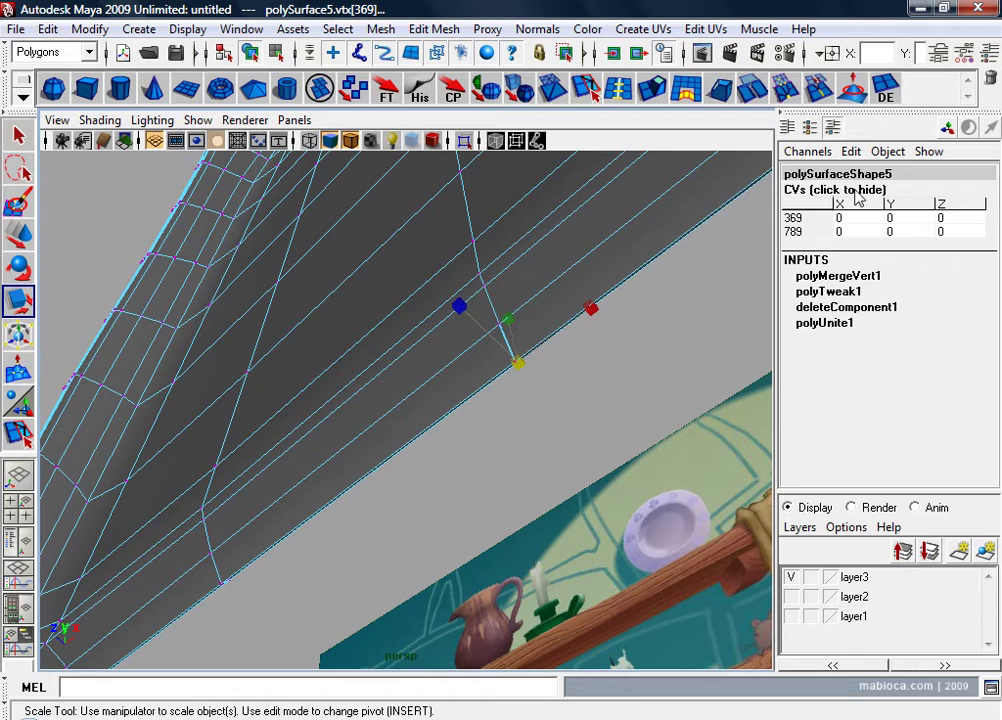
left_click(786, 88)
left_click(588, 410)
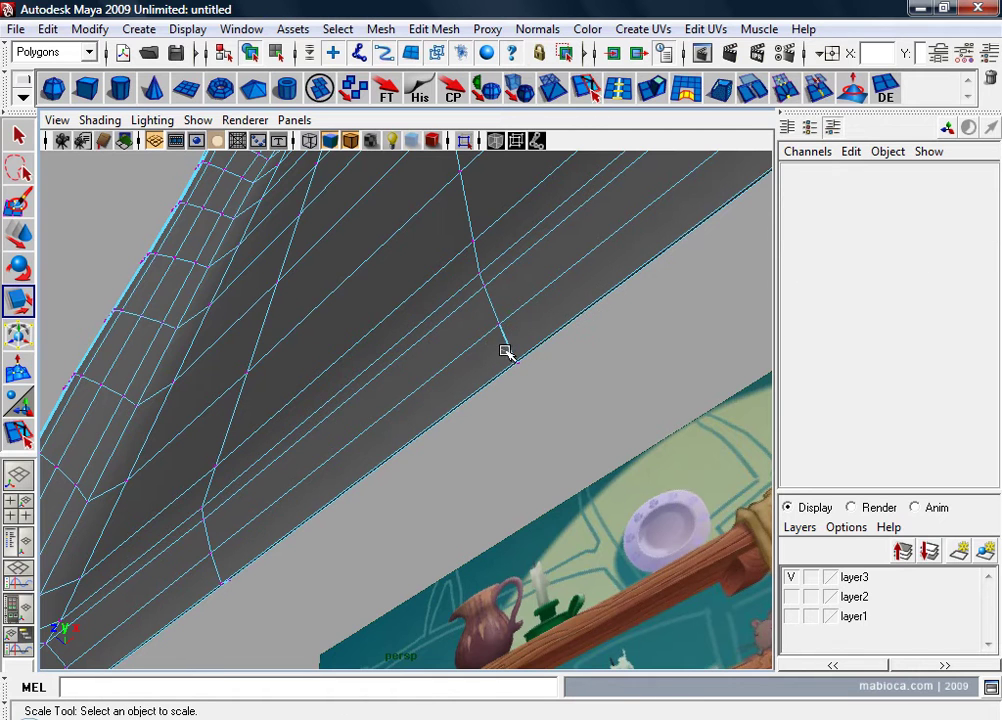
left_click_drag(500, 352, 517, 384)
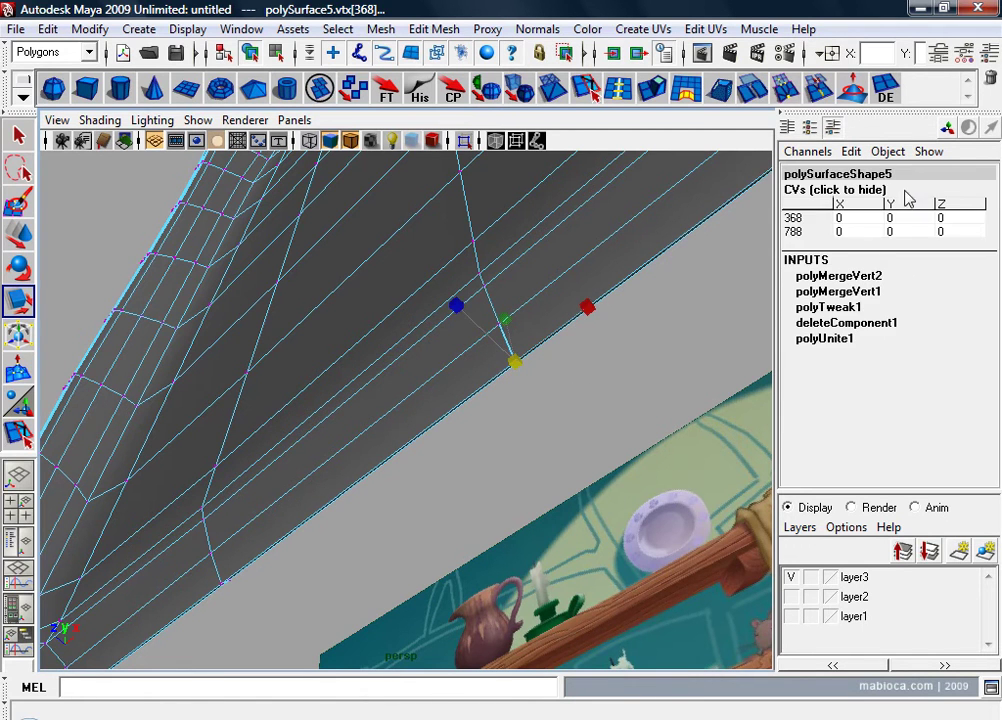
left_click(784, 90)
key("F8")
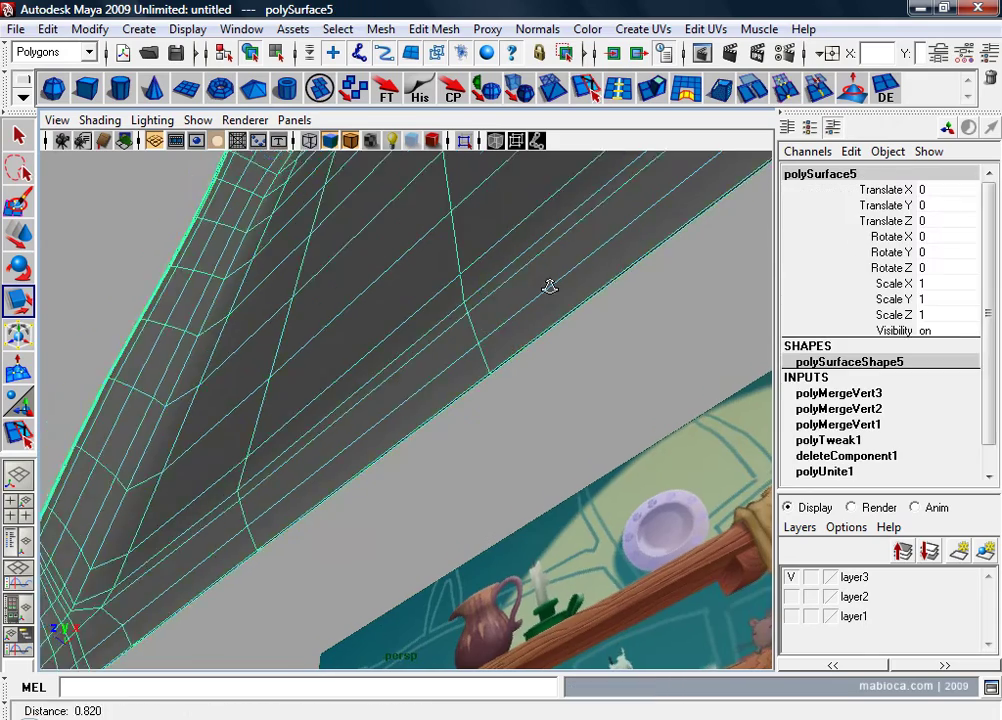
mouse_move(548, 286)
left_mouse_down("alt")
mouse_move(447, 492)
mouse_move(463, 537)
mouse_move(434, 425)
mouse_move(467, 532)
left_mouse_up("alt")
right_click_drag(467, 532, 438, 481, "alt")
mouse_move(438, 481)
left_mouse_down("alt")
mouse_move(485, 497)
mouse_move(347, 512)
left_mouse_up("alt")
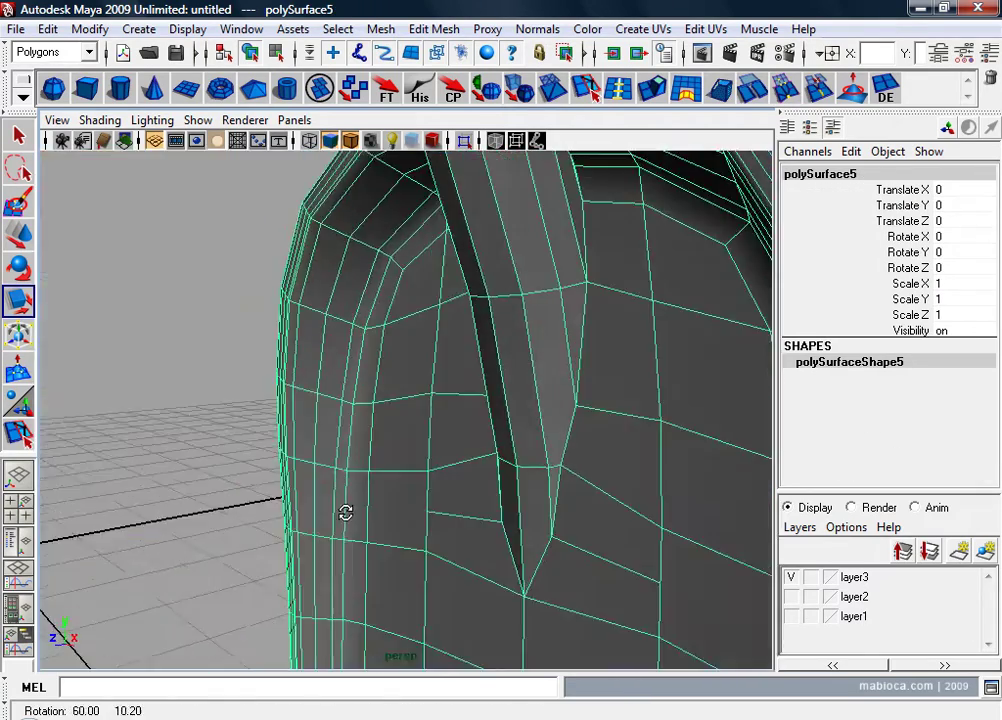
right_click_drag(347, 512, 564, 389, "alt")
mouse_move(564, 389)
middle_mouse_down("alt")
mouse_move(575, 418)
mouse_move(530, 420)
middle_mouse_up("alt")
key("3")
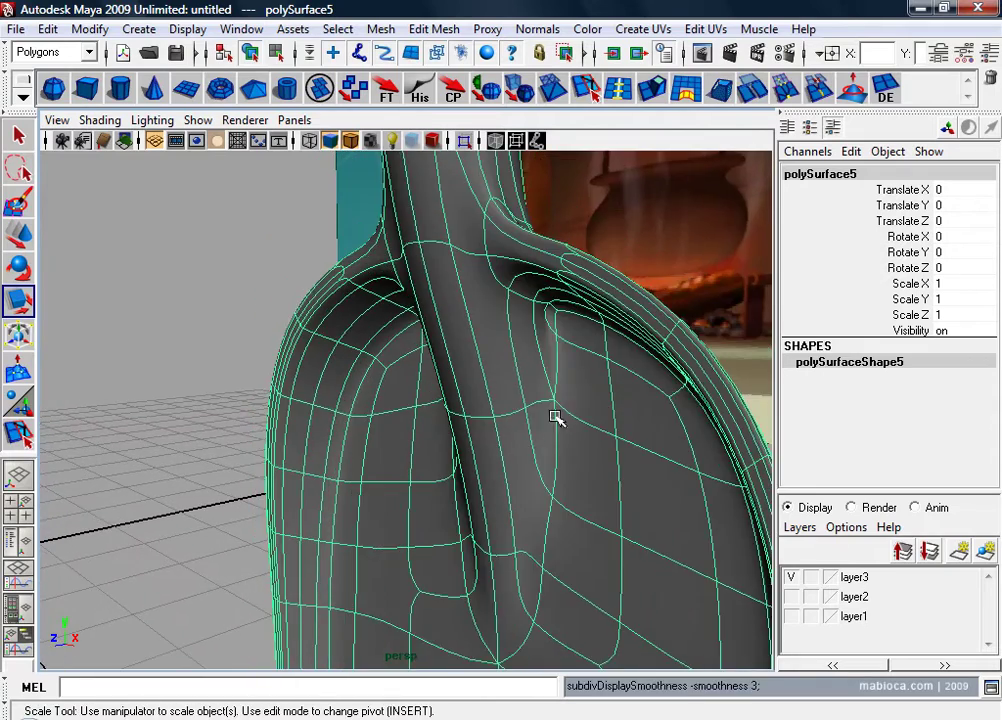
mouse_move(555, 418)
left_mouse_down("alt")
mouse_move(685, 412)
mouse_move(714, 422)
mouse_move(441, 409)
mouse_move(535, 425)
mouse_move(500, 531)
mouse_move(432, 476)
mouse_move(514, 436)
mouse_move(465, 454)
left_mouse_up("alt")
key("1")
mouse_move(465, 454)
right_mouse_down("alt")
mouse_move(396, 400)
mouse_move(478, 411)
right_mouse_up("alt")
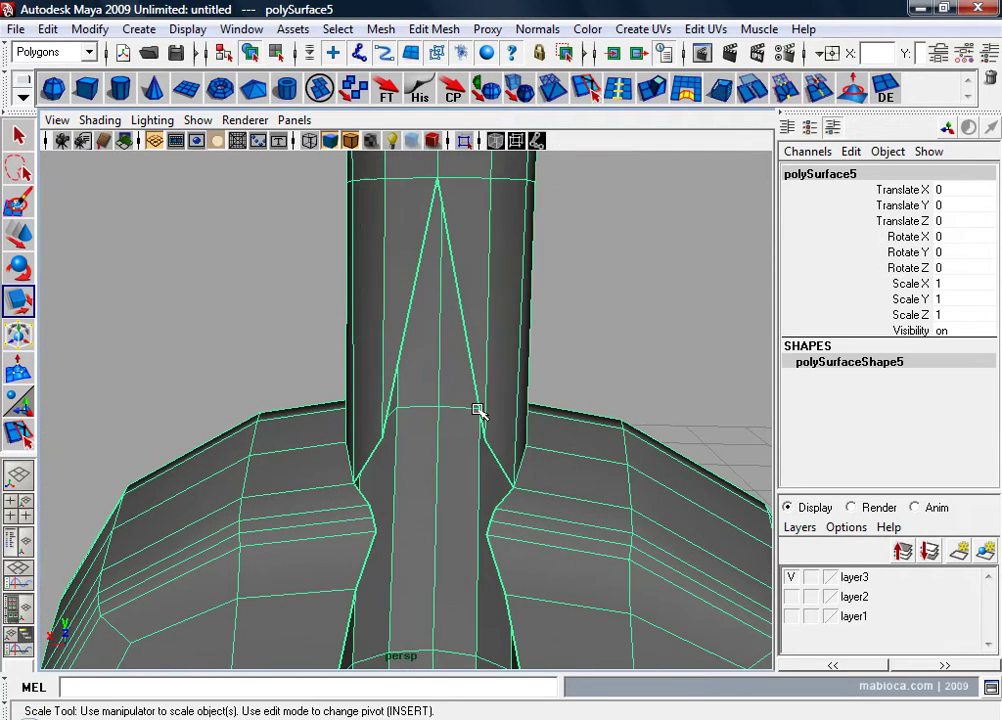
right_click_drag(471, 331, 414, 329)
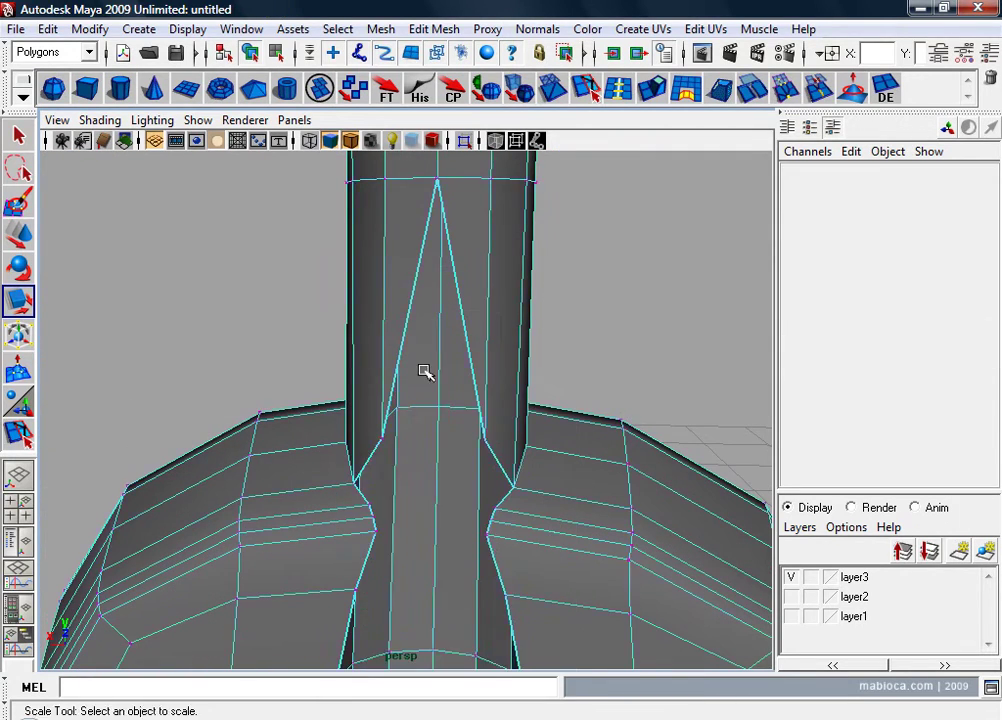
left_click(467, 292)
right_click_drag(489, 379, 492, 440, "alt")
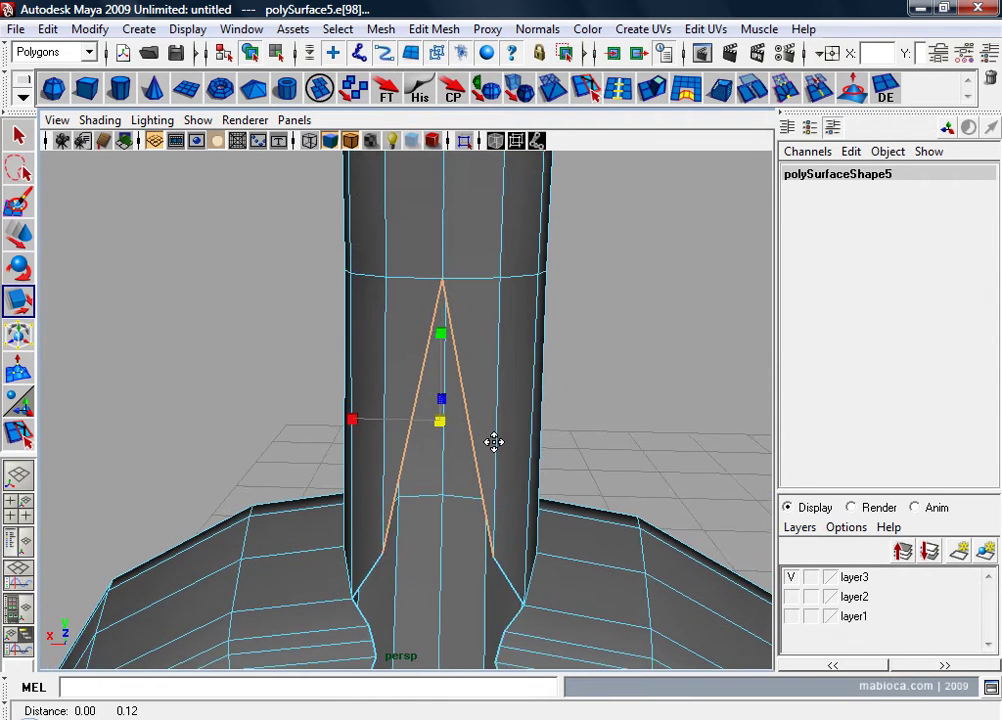
Step: Extrude the V-shaped neck edge and push it slightly inward
left_click(652, 90)
key("ctrl+z")
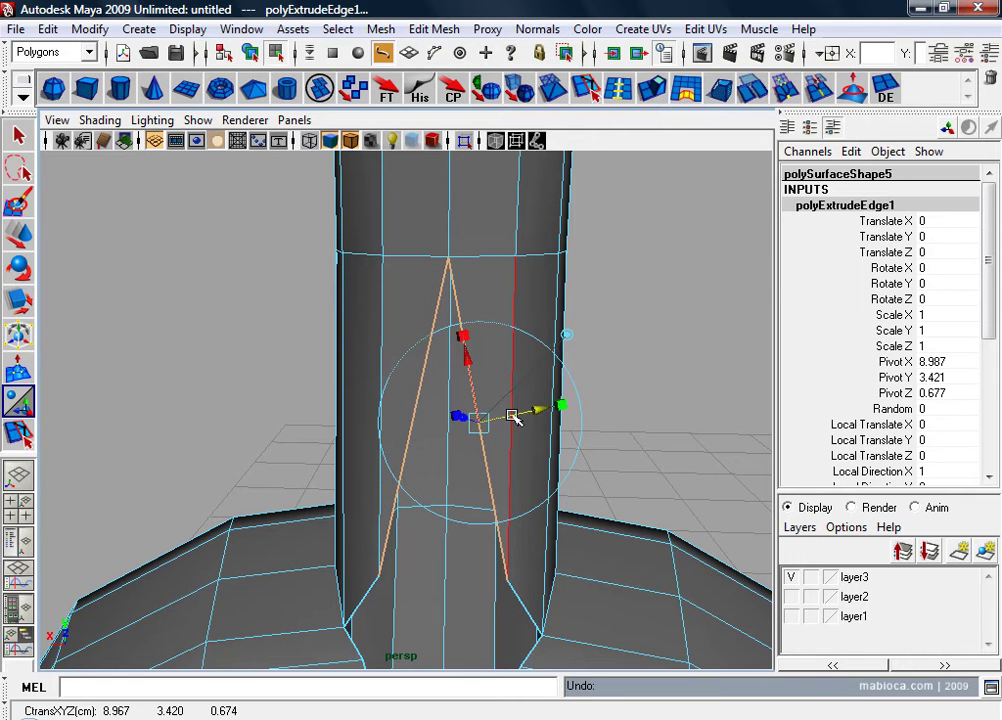
mouse_move(463, 454)
left_mouse_down("alt")
mouse_move(398, 519)
mouse_move(385, 505)
mouse_move(385, 519)
mouse_move(470, 480)
left_mouse_up("alt")
mouse_move(474, 318)
left_mouse_down("alt")
mouse_move(519, 324)
mouse_move(443, 267)
left_mouse_up("alt")
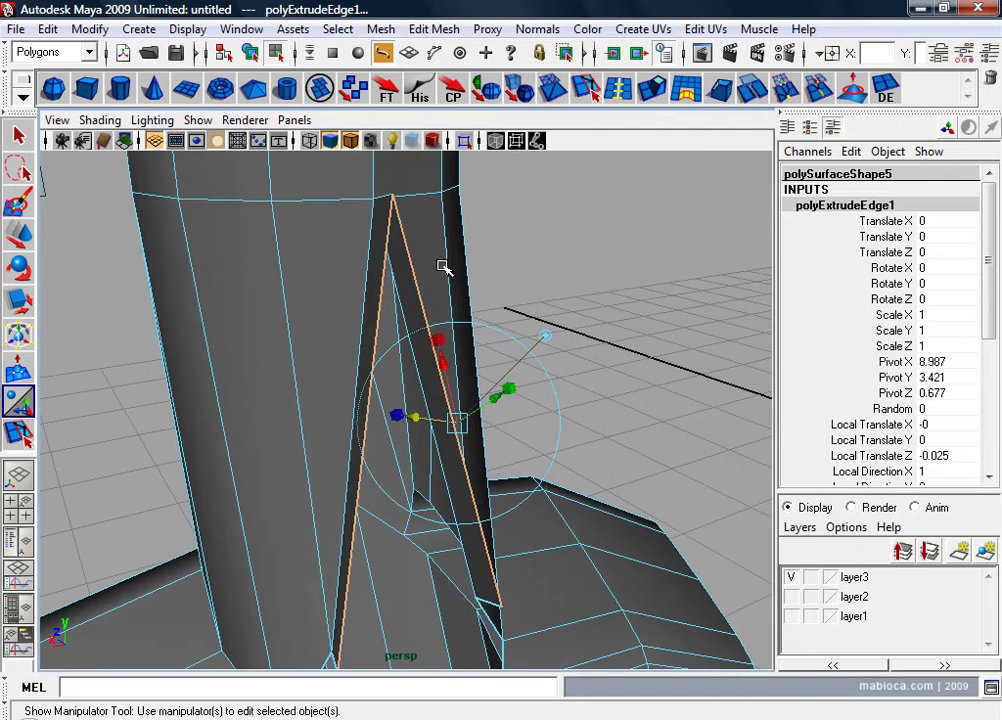
mouse_move(369, 217)
left_mouse_down("alt")
mouse_move(514, 268)
mouse_move(712, 537)
left_mouse_up("alt")
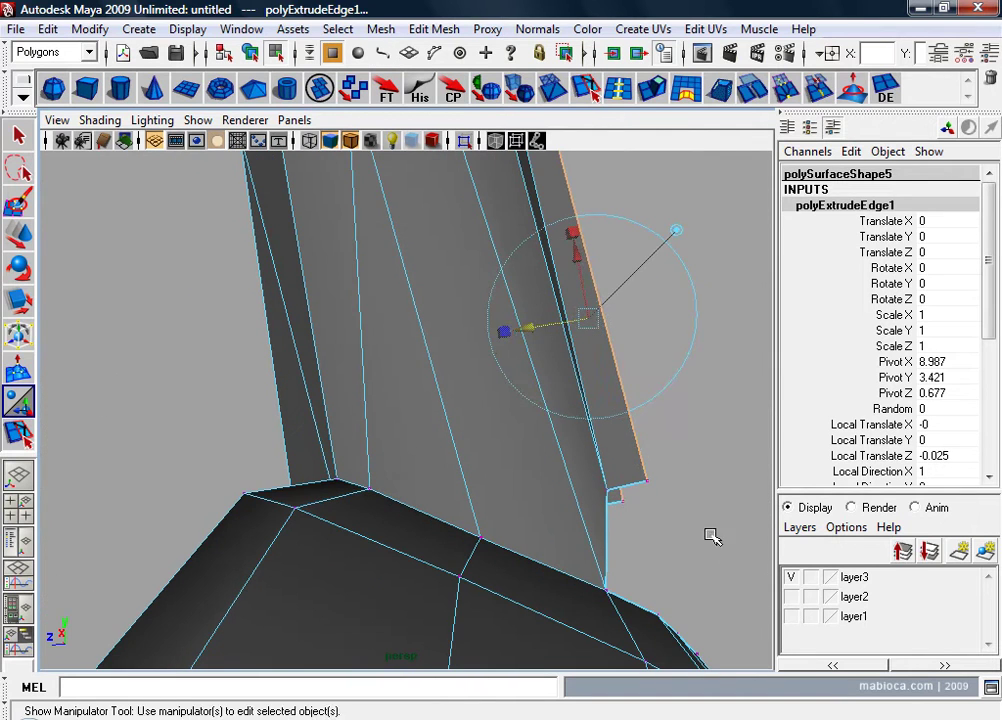
Step: Merge the extrusion's end and top vertices, moving one to close the black sliver
left_click_drag(662, 452, 617, 531)
left_click(786, 91)
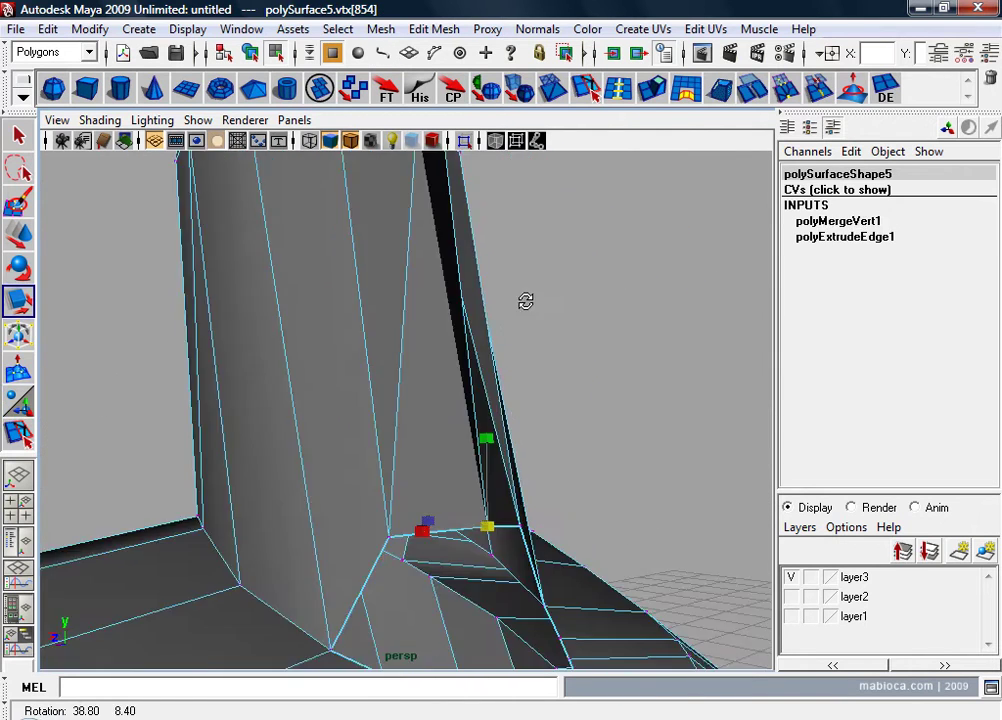
mouse_move(523, 300)
left_mouse_down("alt")
mouse_move(262, 358)
mouse_move(273, 318)
mouse_move(367, 320)
mouse_move(510, 353)
mouse_move(604, 190)
mouse_move(600, 206)
mouse_move(474, 293)
left_mouse_up("alt")
left_click(786, 91)
key("w")
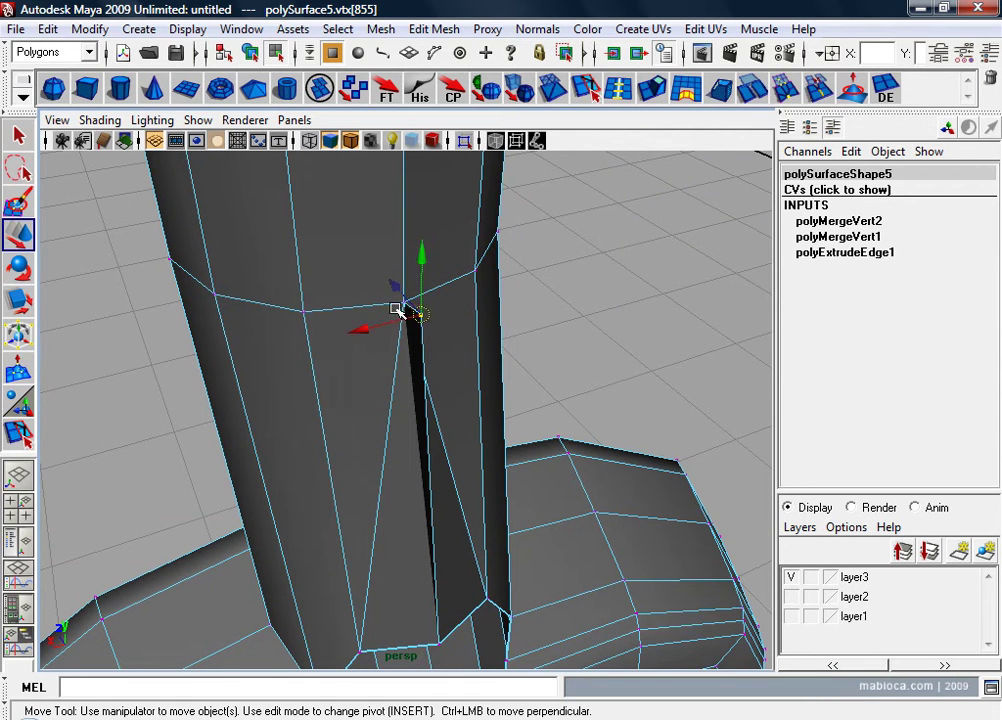
mouse_move(404, 300)
left_mouse_down()
mouse_move(520, 330)
mouse_move(327, 324)
mouse_move(232, 231)
left_mouse_up()
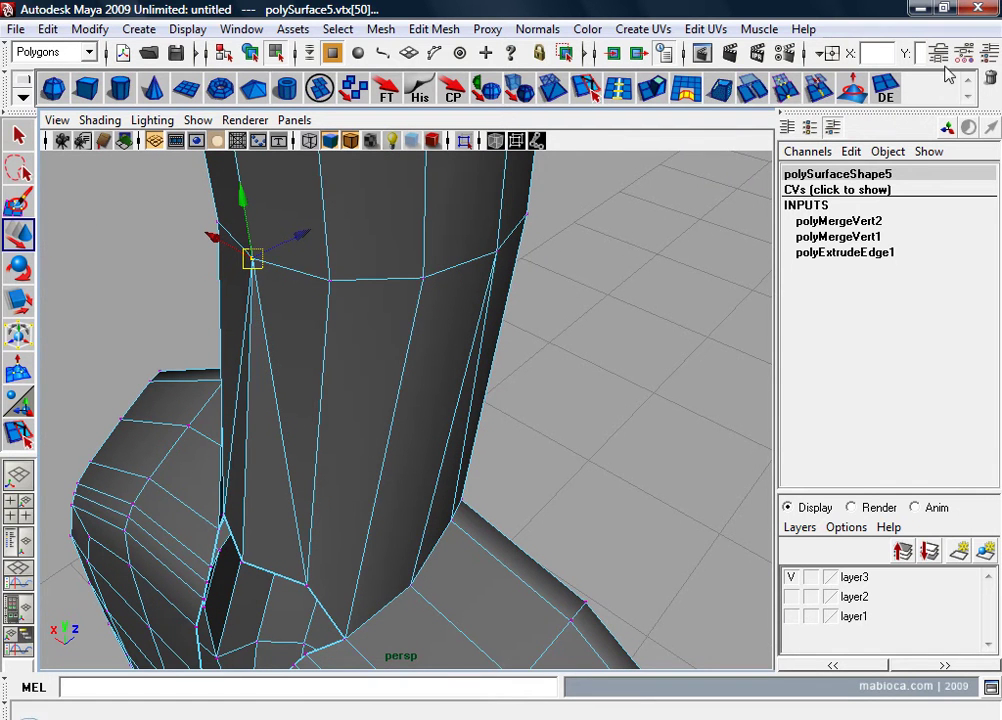
left_click(790, 90)
Step: Reselect the V-shaped edge on the front of the neck in edge mode
left_click_drag(700, 300, 582, 208, "alt")
right_click_drag(331, 342, 358, 365)
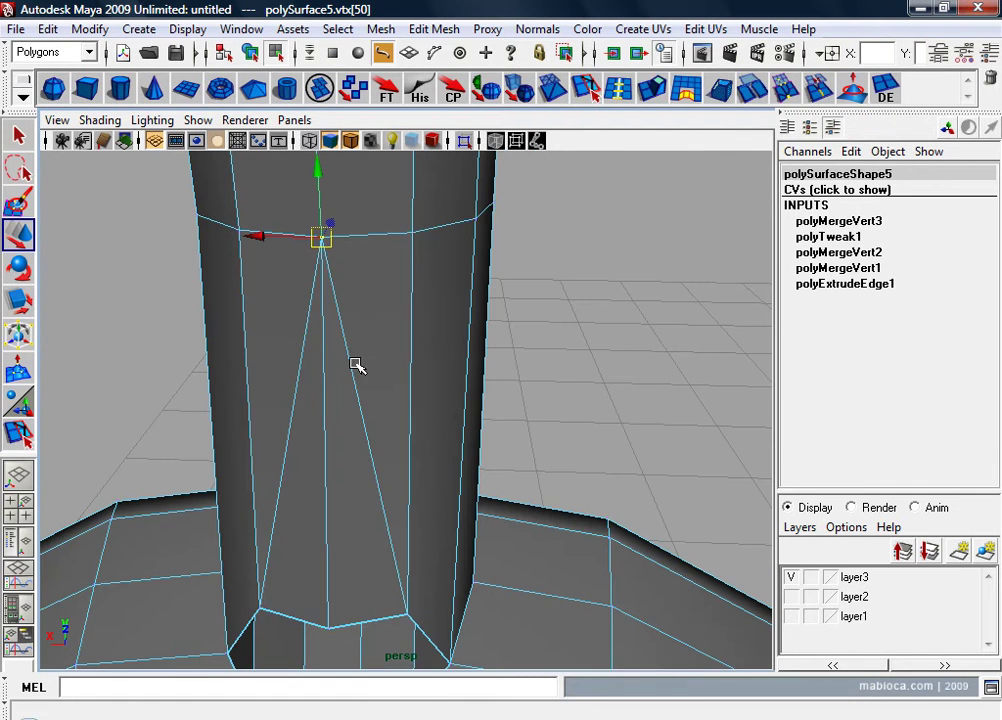
left_click_drag(358, 365, 389, 368, "alt")
left_click(389, 368)
key("ctrl+z")
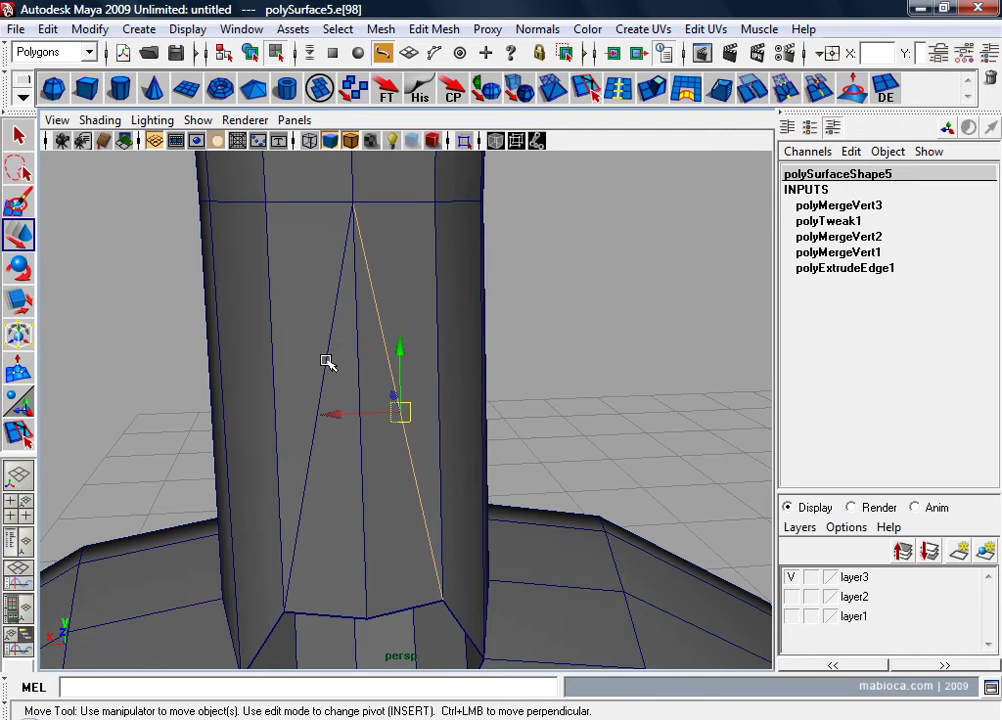
Step: Delete the stray V-shaped edges near the neck junction
left_click(884, 96)
mouse_move(432, 347)
left_mouse_down("alt")
mouse_move(333, 329)
mouse_move(429, 327)
mouse_move(435, 271)
mouse_move(510, 340)
left_mouse_up("alt")
right_click_drag(510, 340, 539, 315, "alt")
mouse_move(539, 315)
left_mouse_down("alt")
mouse_move(586, 358)
mouse_move(611, 460)
mouse_move(593, 452)
left_mouse_up("alt")
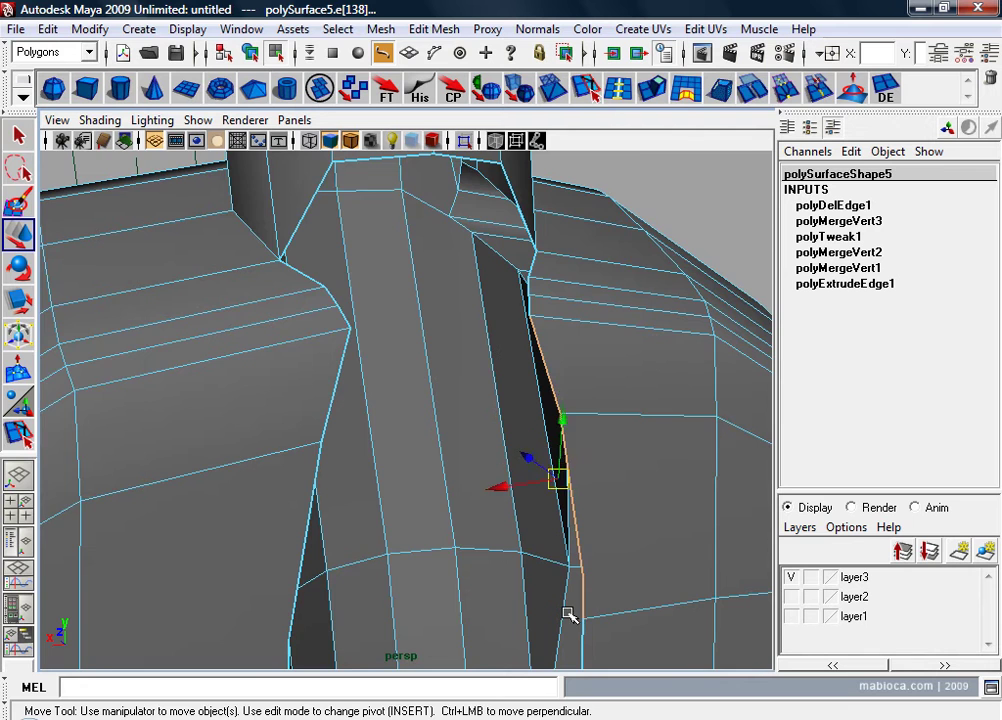
Step: Examine the body below the neck junction, trying and clearing vertex selections
left_click_drag(566, 613, 559, 543, "alt")
left_click_drag(588, 378, 530, 413, "alt")
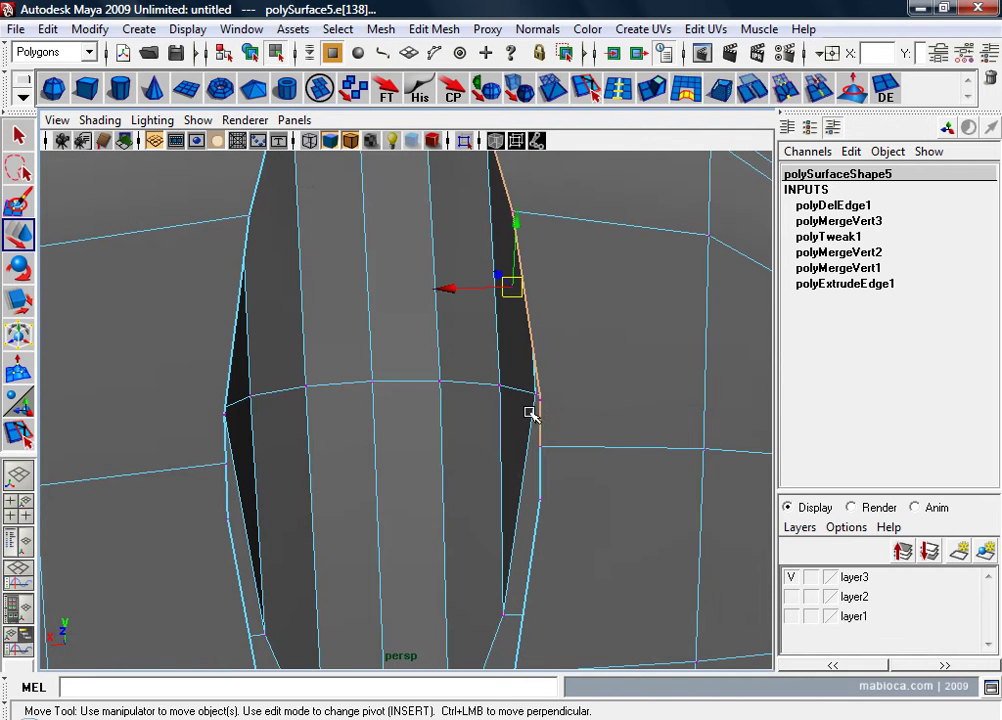
left_click(540, 402)
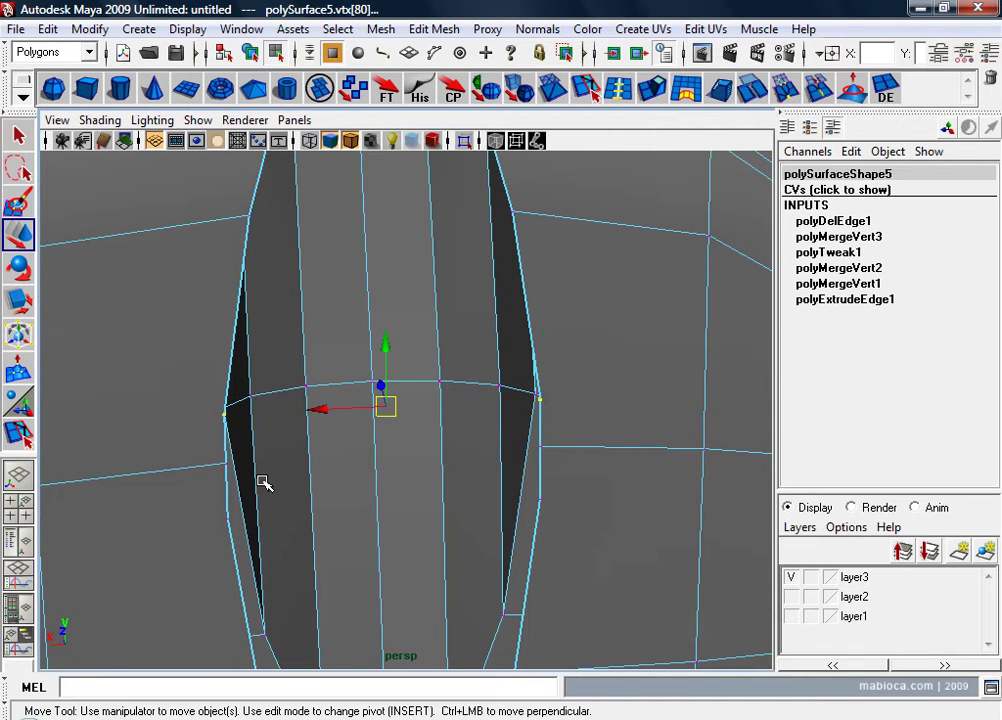
left_click(278, 505)
left_click_drag(257, 488, 262, 557, "alt")
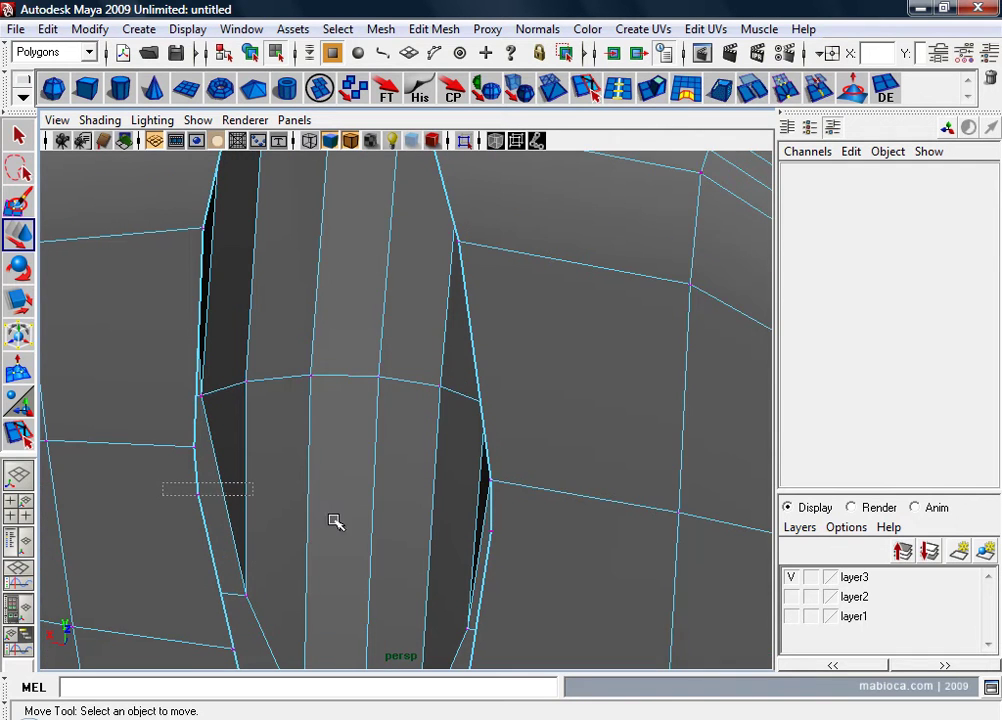
mouse_move(335, 521)
left_mouse_down()
mouse_move(586, 644)
mouse_move(487, 353)
left_mouse_up()
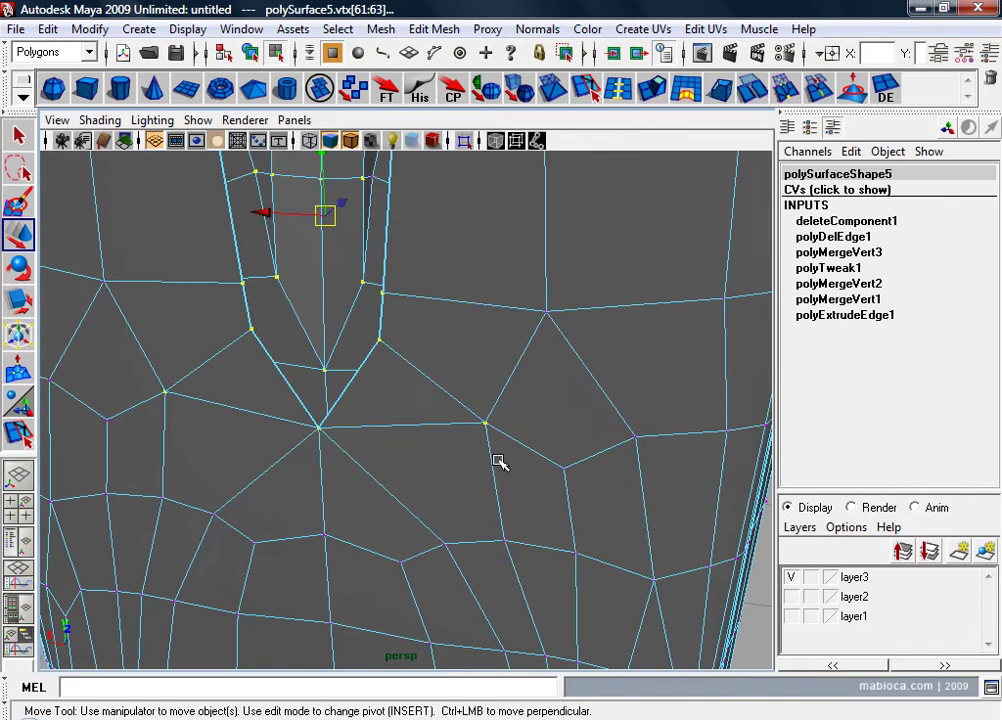
left_click(387, 414)
mouse_move(387, 414)
left_mouse_down("alt")
mouse_move(515, 561)
mouse_move(470, 515)
left_mouse_up("alt")
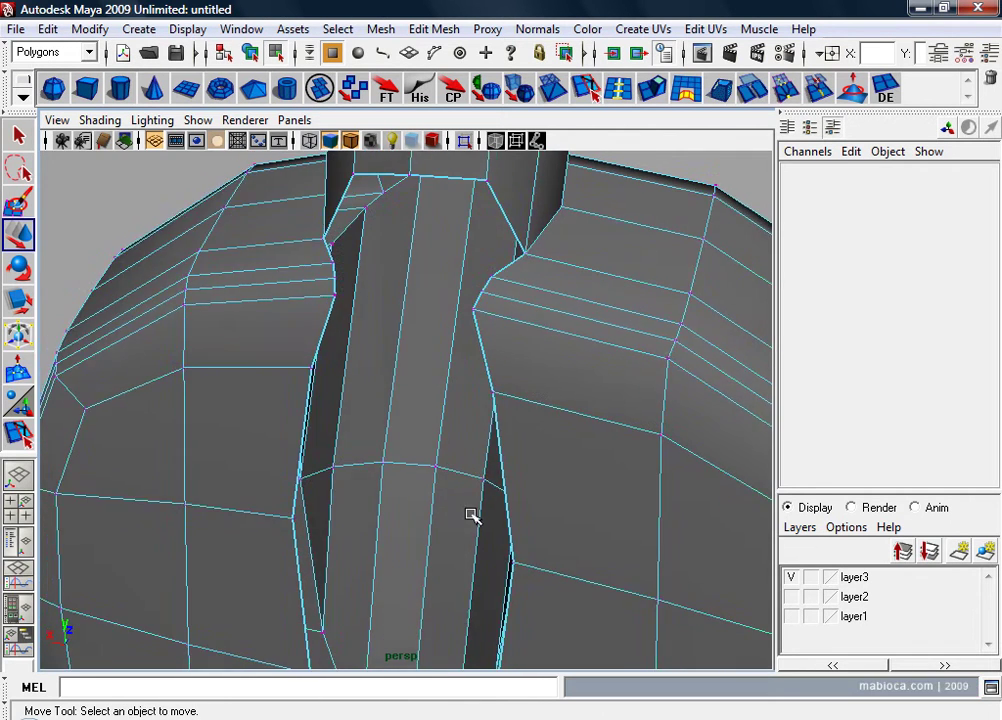
right_click_drag(550, 372, 552, 370)
mouse_move(552, 370)
left_mouse_down("alt")
mouse_move(519, 414)
mouse_move(548, 362)
left_mouse_up("alt")
right_click_drag(427, 440, 263, 216)
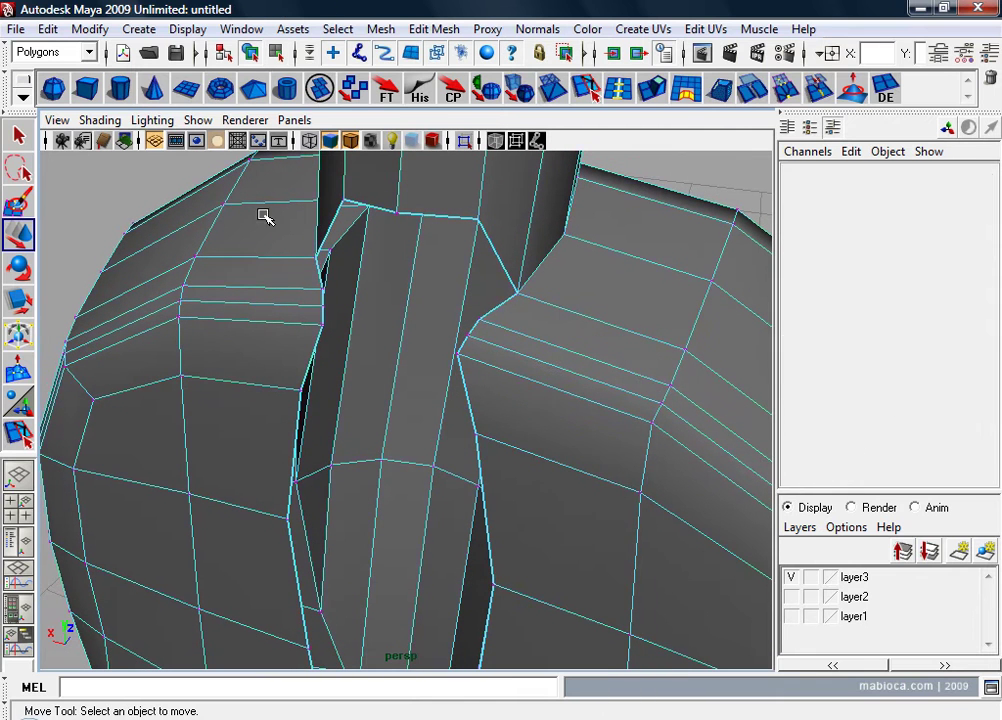
left_click_drag(660, 475, 718, 526)
left_click(718, 525)
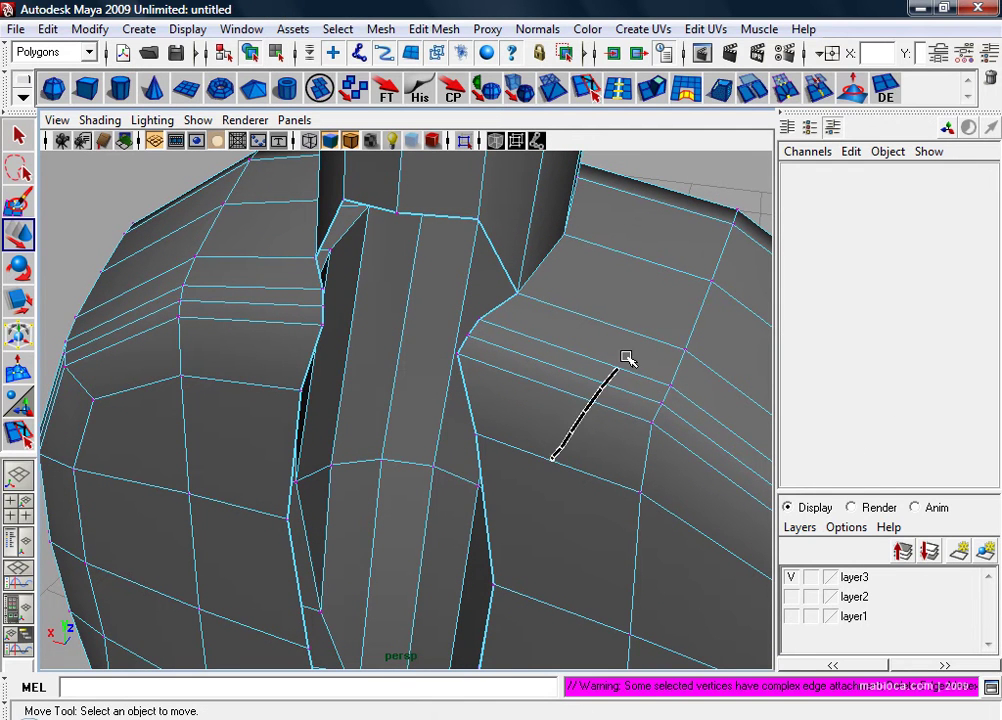
right_click_drag(552, 458, 628, 358)
right_click_drag(493, 340, 465, 286)
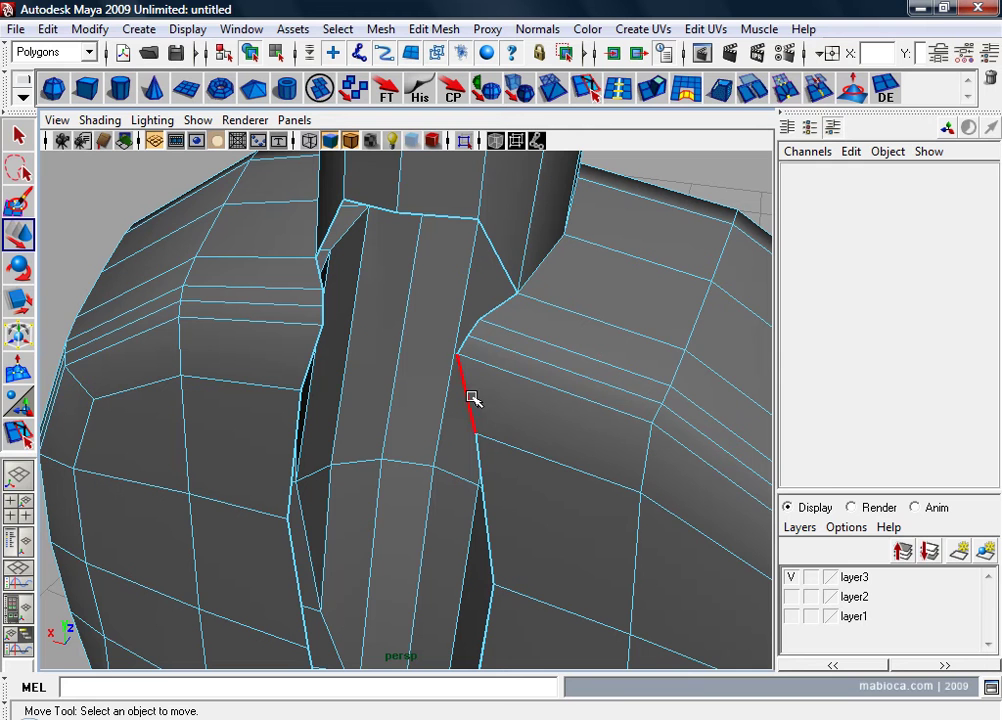
Step: Pick the border edges on both sides of the slit, undoing one wrong pick
left_click(472, 398)
left_click(484, 480, "shift")
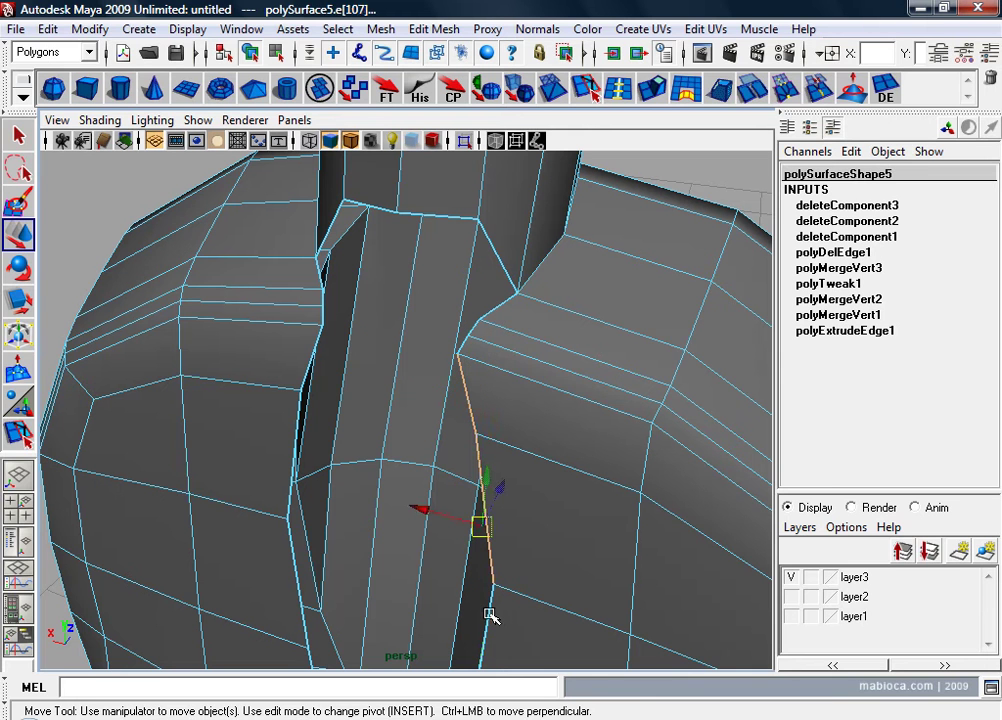
key("ctrl+z")
middle_click_drag(498, 622, 420, 521, "alt")
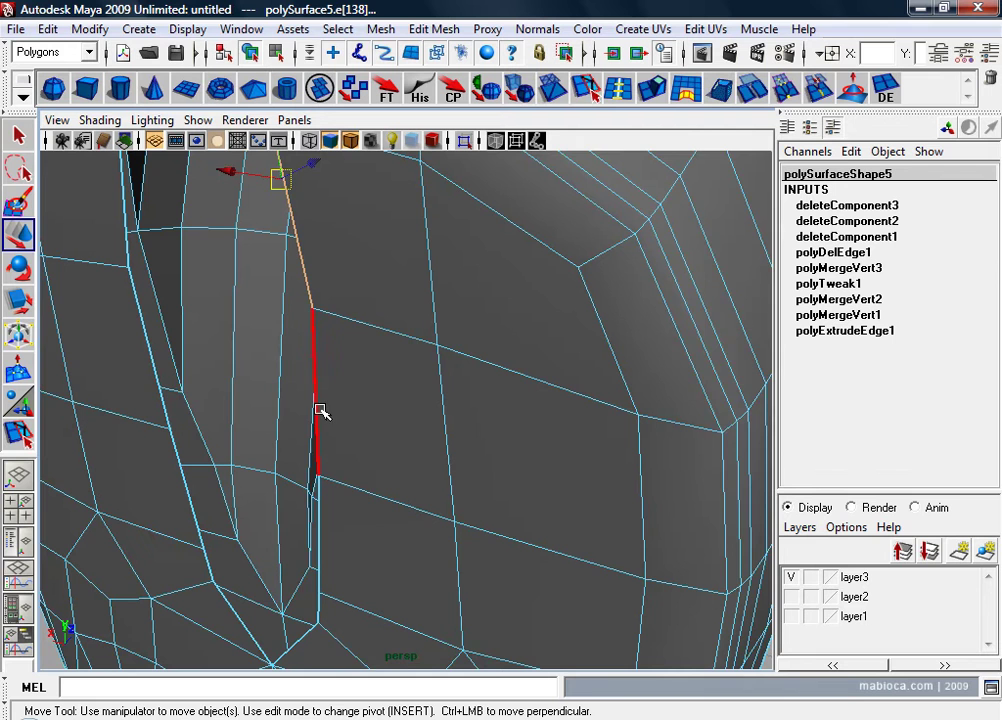
left_click(320, 410, "shift")
left_click(319, 520, "shift")
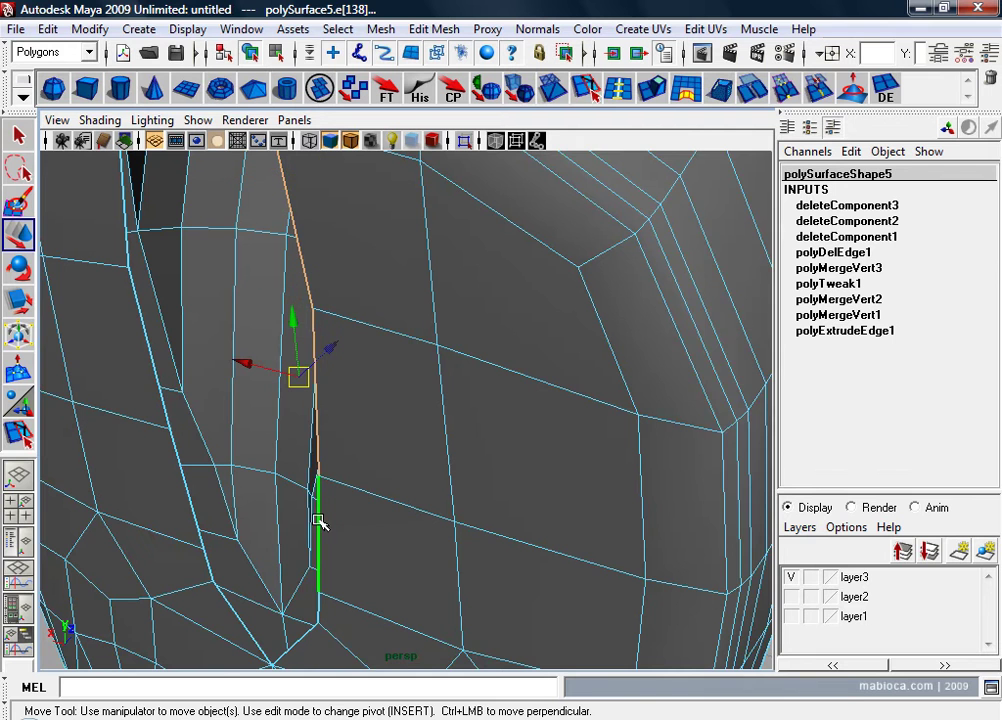
mouse_move(318, 608)
left_mouse_down("alt")
mouse_move(246, 420)
mouse_move(197, 608)
left_mouse_up("alt")
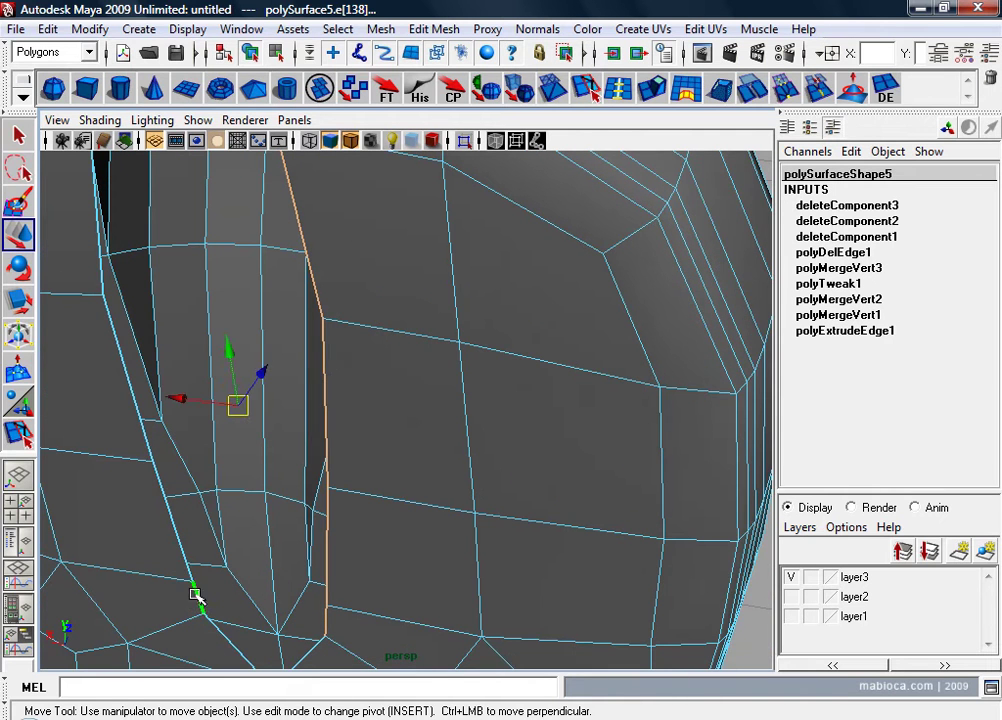
left_click(178, 534, "shift")
left_click(130, 372, "shift")
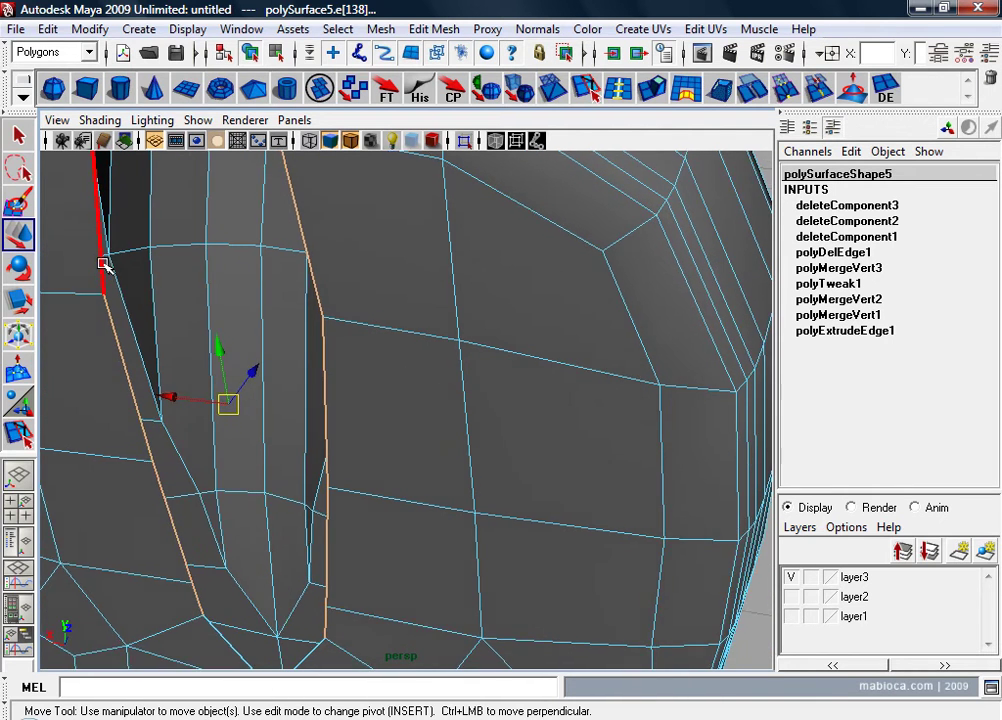
Step: Bridge the selected slit edges with new faces
mouse_move(101, 267)
left_mouse_down("alt")
mouse_move(161, 268)
mouse_move(218, 440)
left_mouse_up("alt")
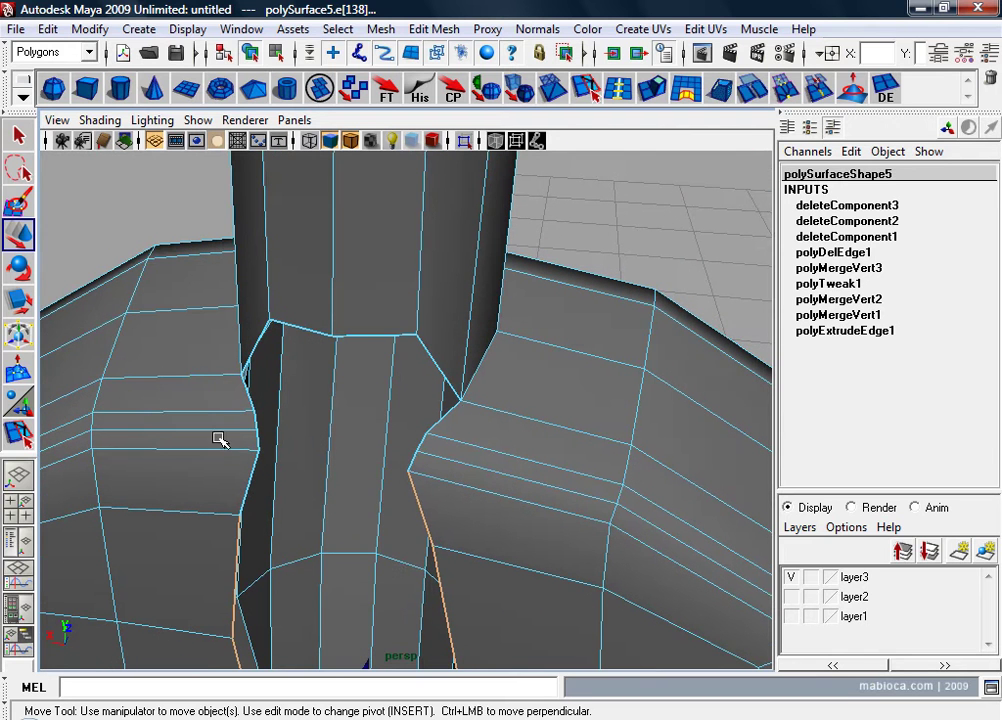
right_click_drag(520, 400, 463, 454, "shift")
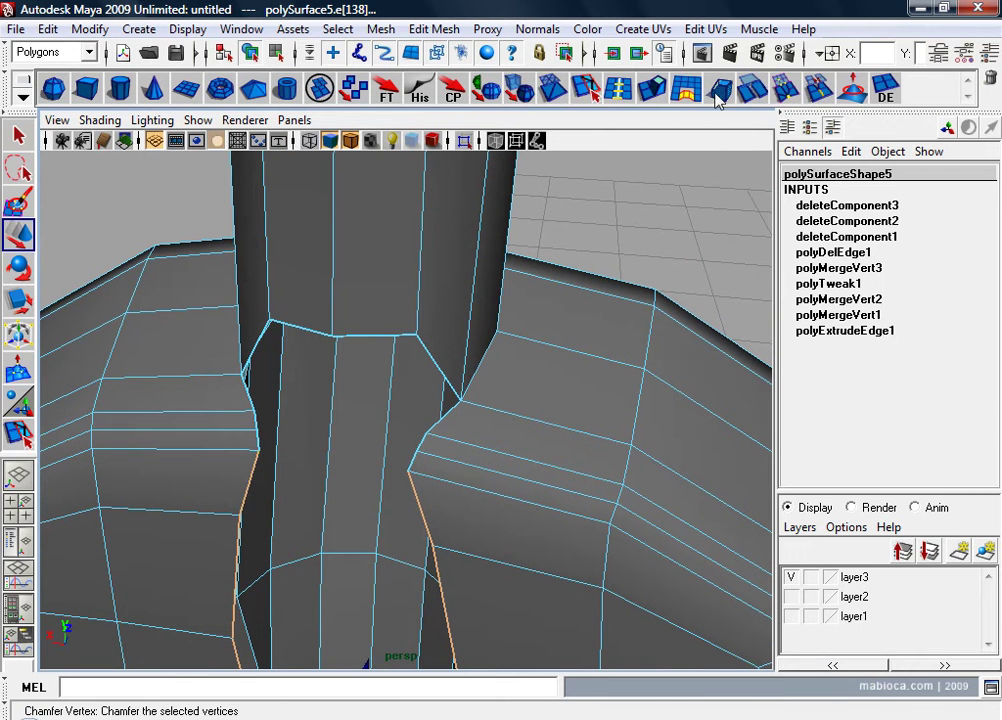
left_click_drag(463, 454, 527, 340, "alt")
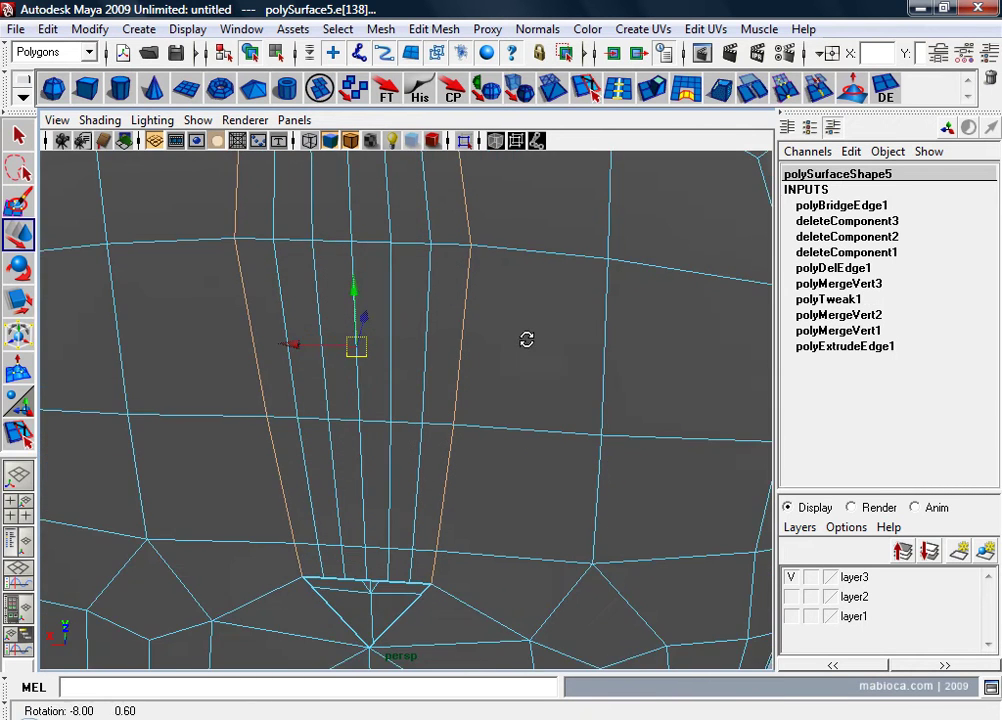
Step: Set polyBridgeEdge1 Divisions to 1 and inspect the triangular hole at its bottom
left_click(866, 210)
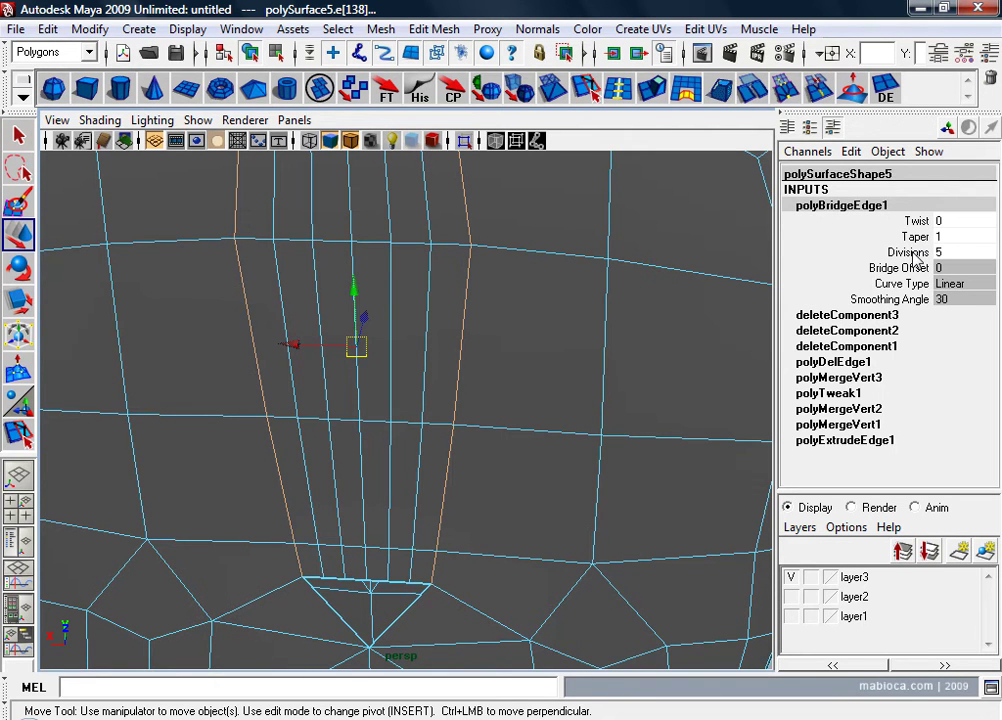
left_click(914, 252)
middle_click_drag(698, 358, 590, 362)
mouse_move(590, 362)
right_mouse_down("alt")
mouse_move(424, 392)
mouse_move(445, 407)
right_mouse_up("alt")
mouse_move(445, 407)
left_mouse_down("alt")
mouse_move(465, 423)
mouse_move(472, 409)
mouse_move(566, 380)
mouse_move(483, 362)
left_mouse_up("alt")
middle_click_drag(483, 362, 454, 336, "alt")
mouse_move(454, 336)
right_mouse_down("alt")
mouse_move(470, 443)
mouse_move(555, 345)
right_mouse_up("alt")
mouse_move(555, 345)
left_mouse_down("alt")
mouse_move(666, 320)
mouse_move(613, 405)
left_mouse_up("alt")
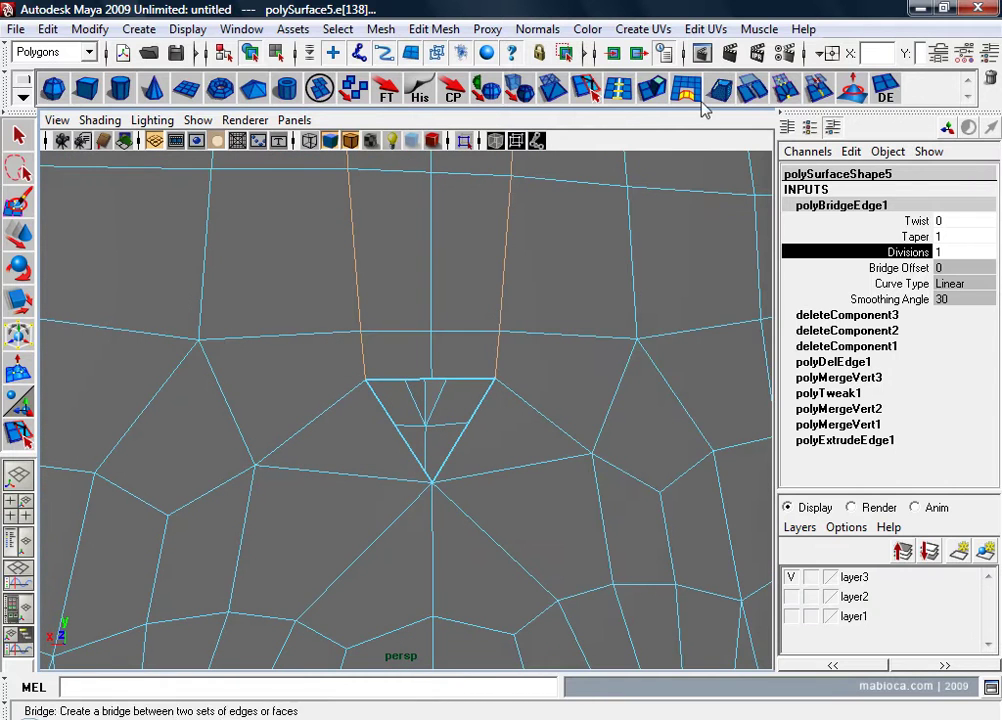
Step: Fill the hole with two triangles using the Append to Polygon Tool
left_click(417, 30)
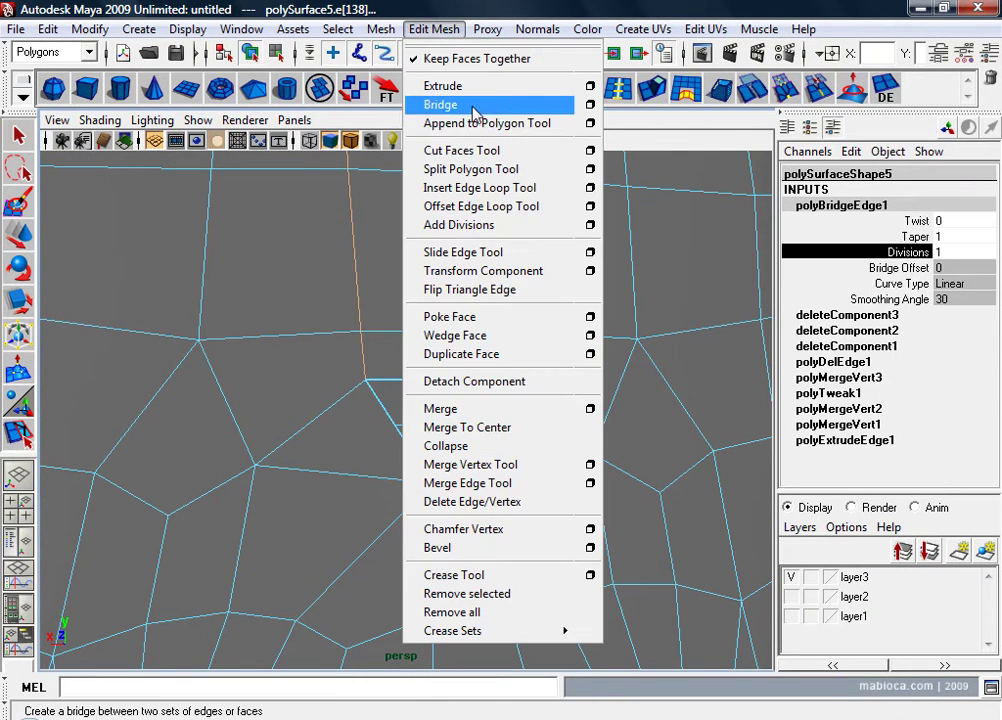
left_click(470, 122)
left_click(447, 379)
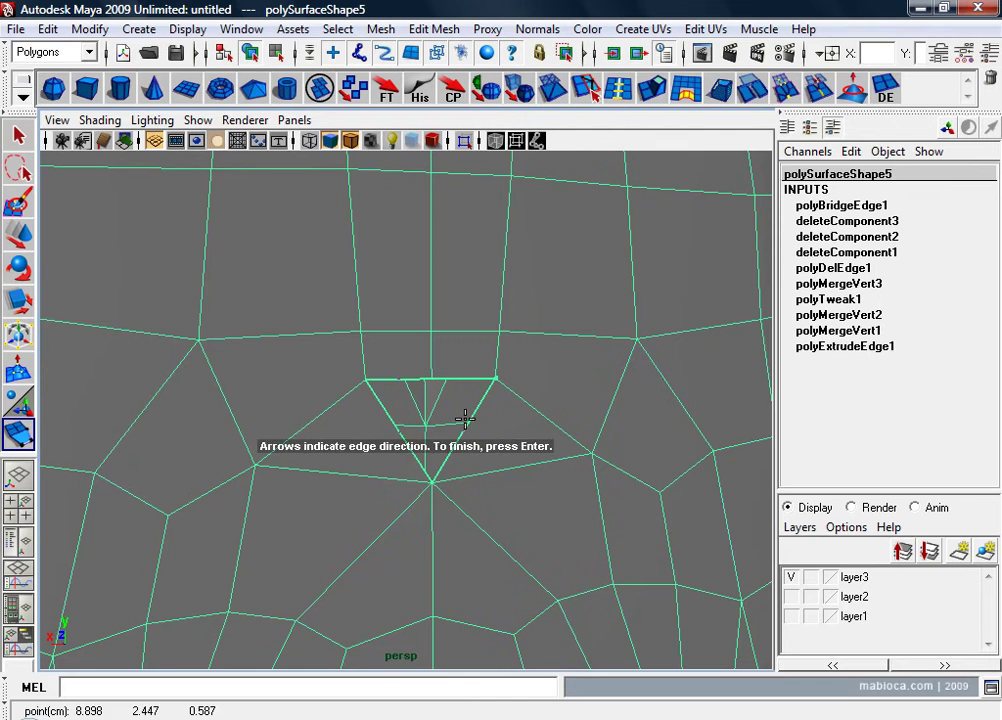
left_click(466, 423)
right_click_drag(429, 447, 490, 426, "alt")
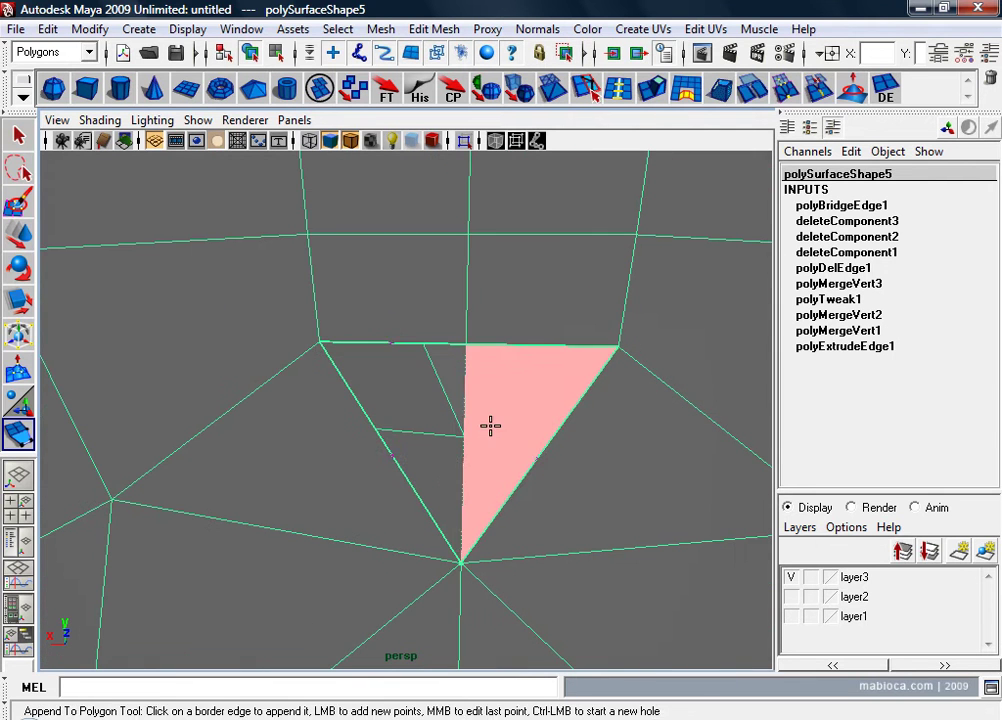
key("w")
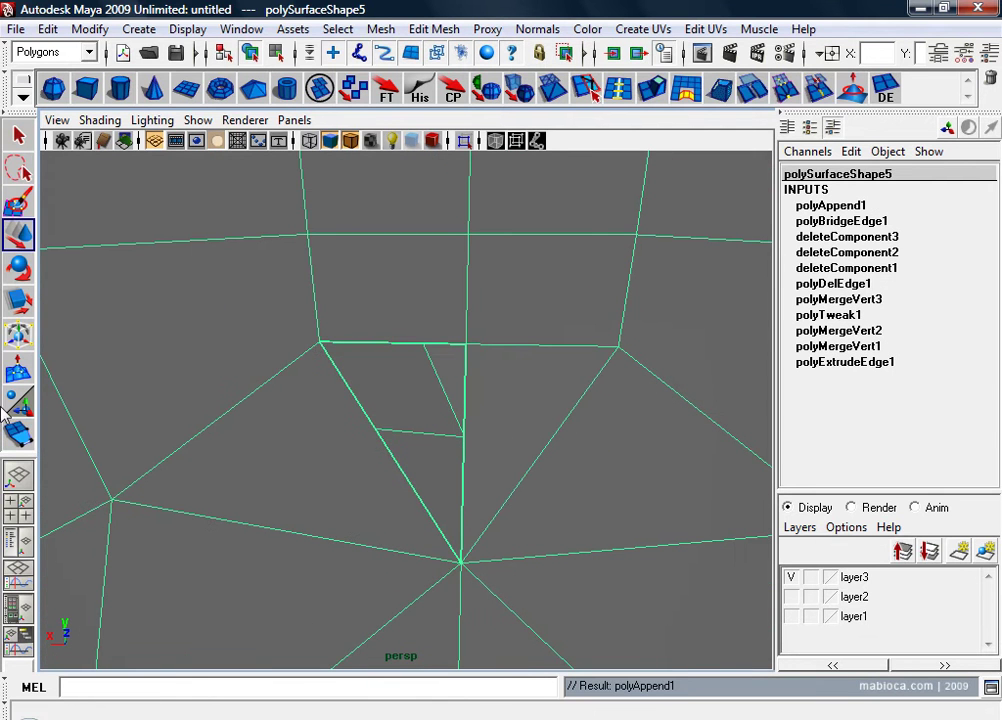
left_click(18, 433)
left_click(465, 369)
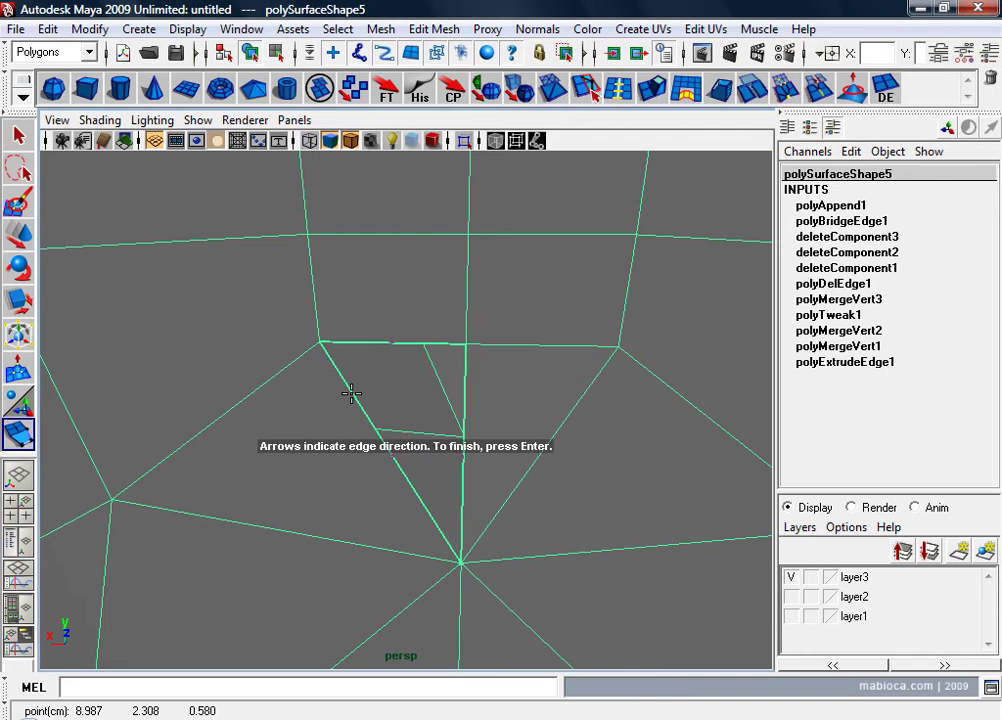
left_click(353, 396)
key("w")
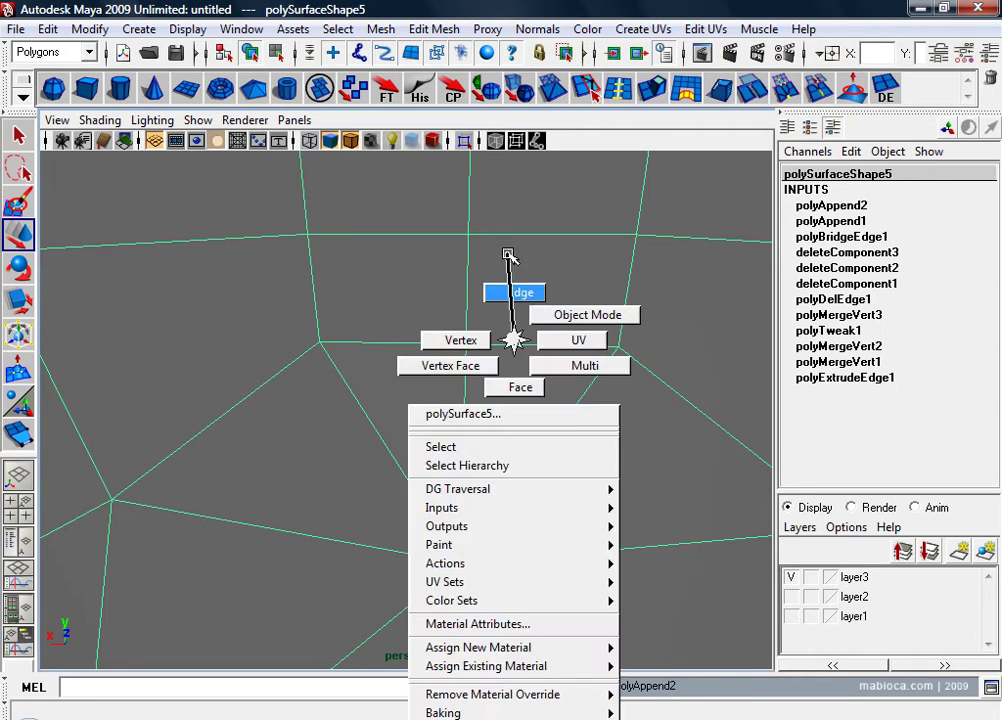
Step: Delete the edge between the two new triangles to form one face
right_click_drag(518, 349, 510, 258)
left_click(465, 381)
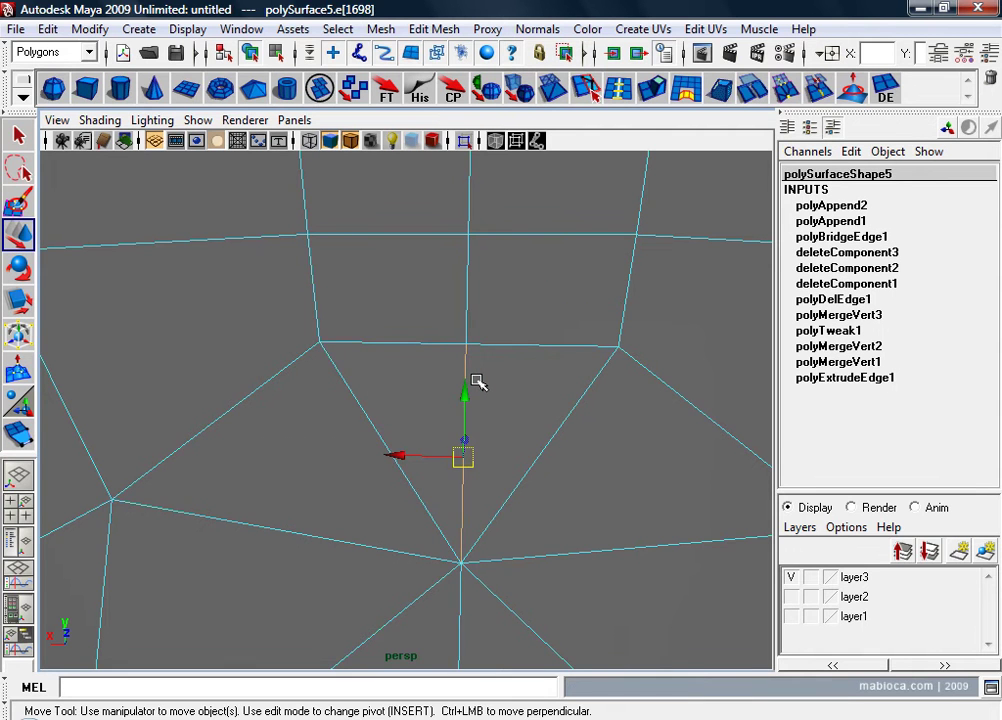
key("Delete")
mouse_move(476, 373)
right_mouse_down("alt")
mouse_move(443, 369)
mouse_move(505, 277)
mouse_move(409, 382)
mouse_move(416, 432)
mouse_move(452, 452)
right_mouse_up("alt")
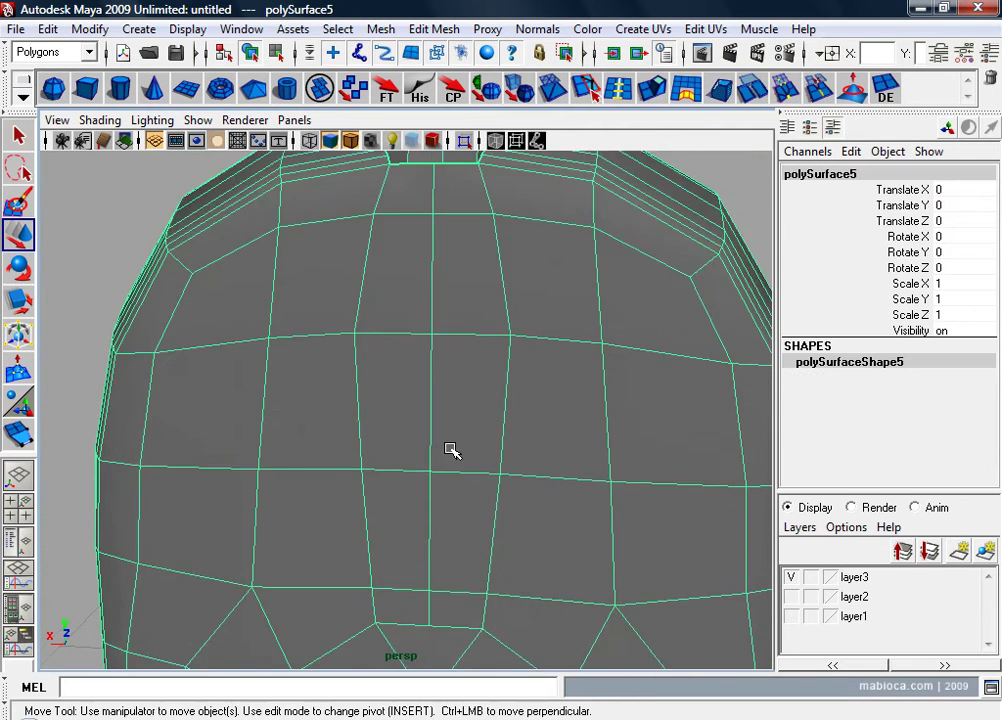
Step: Select the left and right border edges of the front gap at the neck joint
mouse_move(452, 452)
left_mouse_down("alt")
mouse_move(445, 535)
mouse_move(467, 466)
left_mouse_up("alt")
right_click_drag(467, 466, 577, 492, "alt")
middle_click_drag(577, 492, 479, 458, "alt")
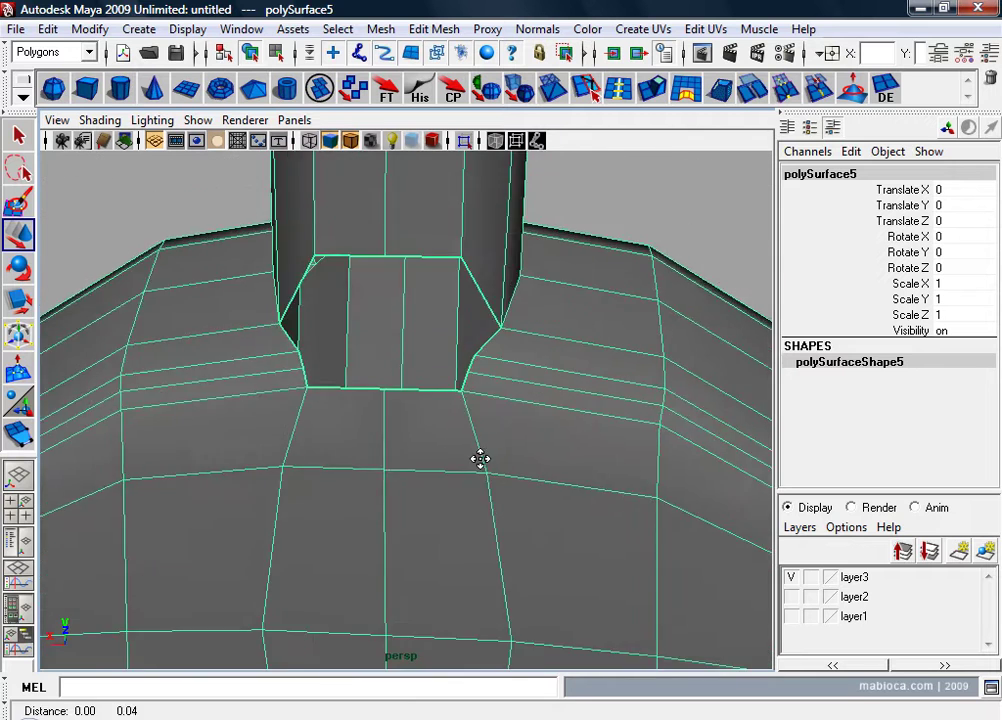
left_click_drag(479, 458, 517, 508, "alt")
middle_click_drag(517, 508, 493, 508, "alt")
left_click_drag(493, 508, 501, 499, "alt")
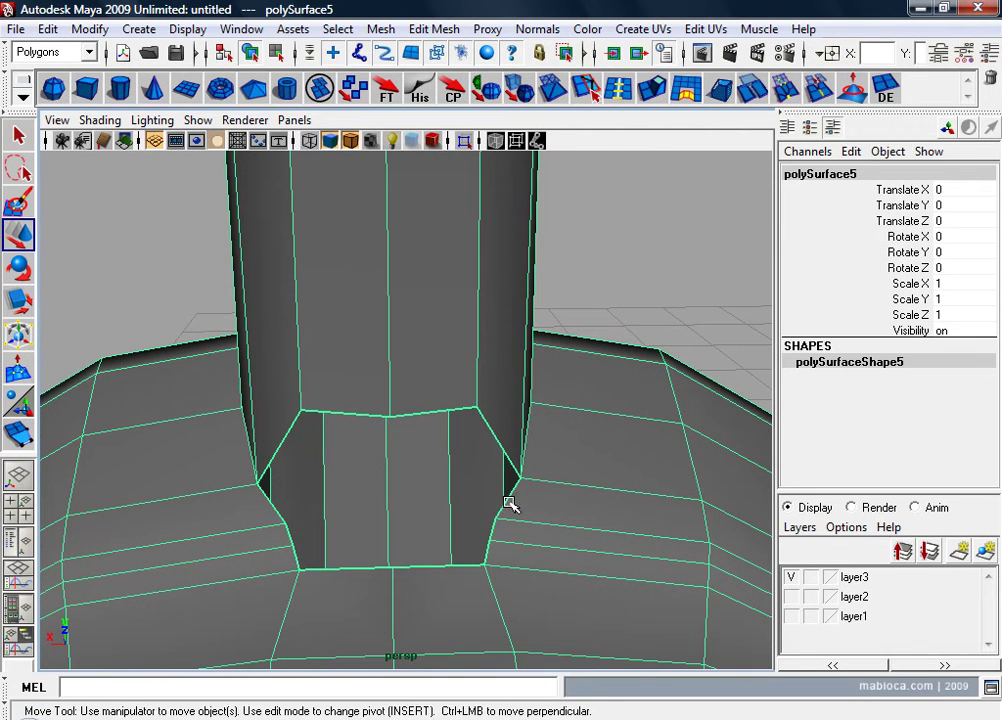
right_click_drag(510, 336, 512, 291)
left_click(517, 494)
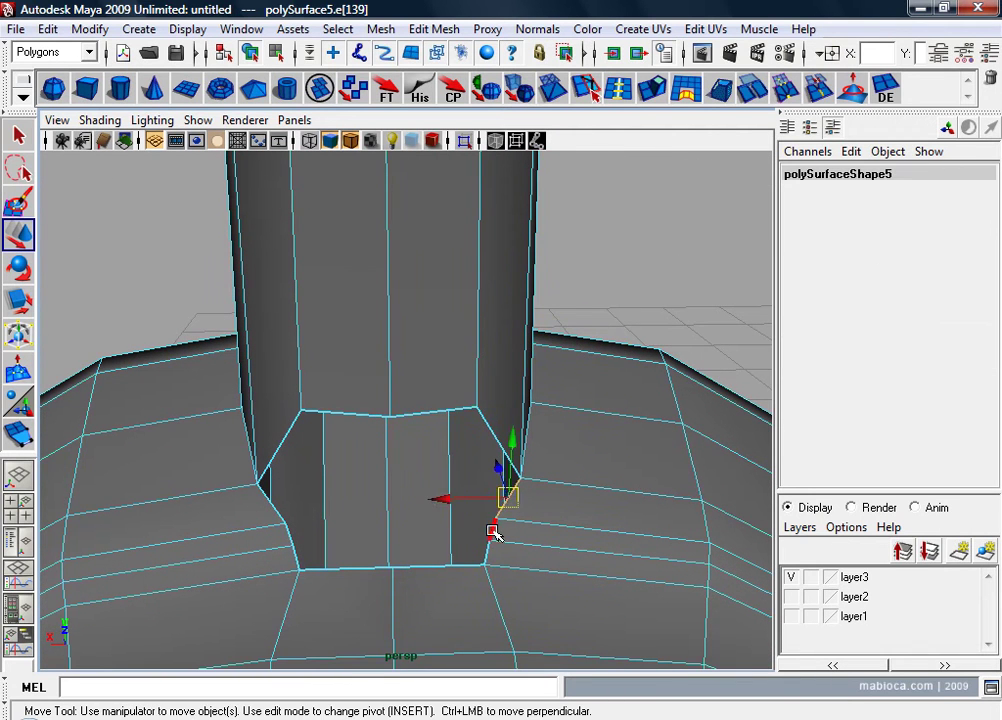
left_click(290, 541, "shift")
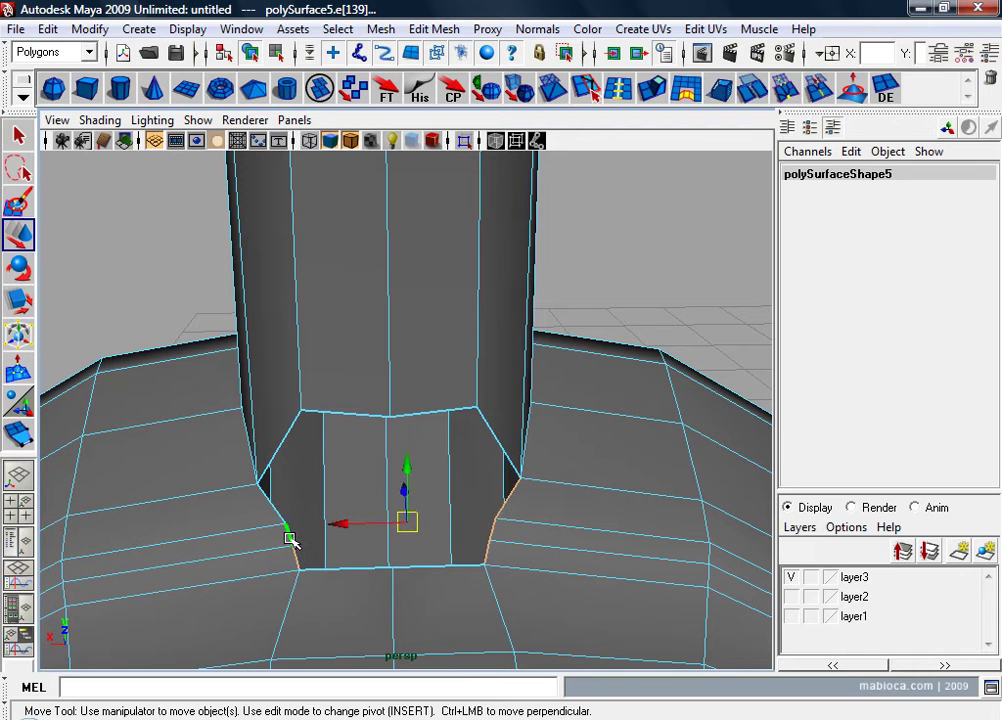
left_click(272, 513, "shift")
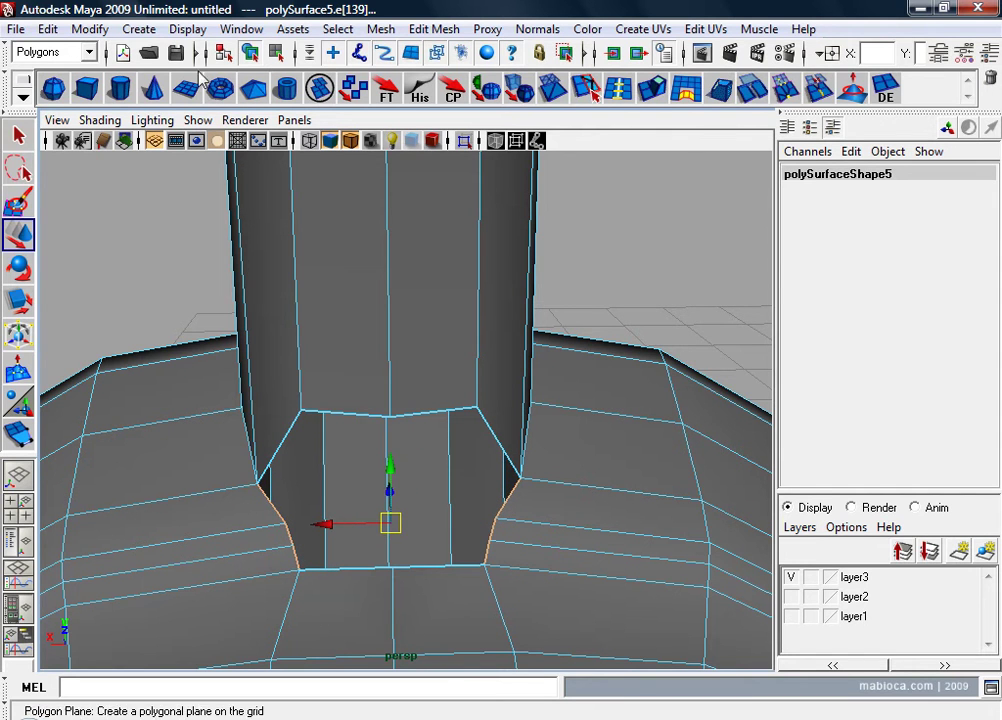
Step: Bridge the two gap edges and set the bridge's Divisions to 1
left_click(720, 90)
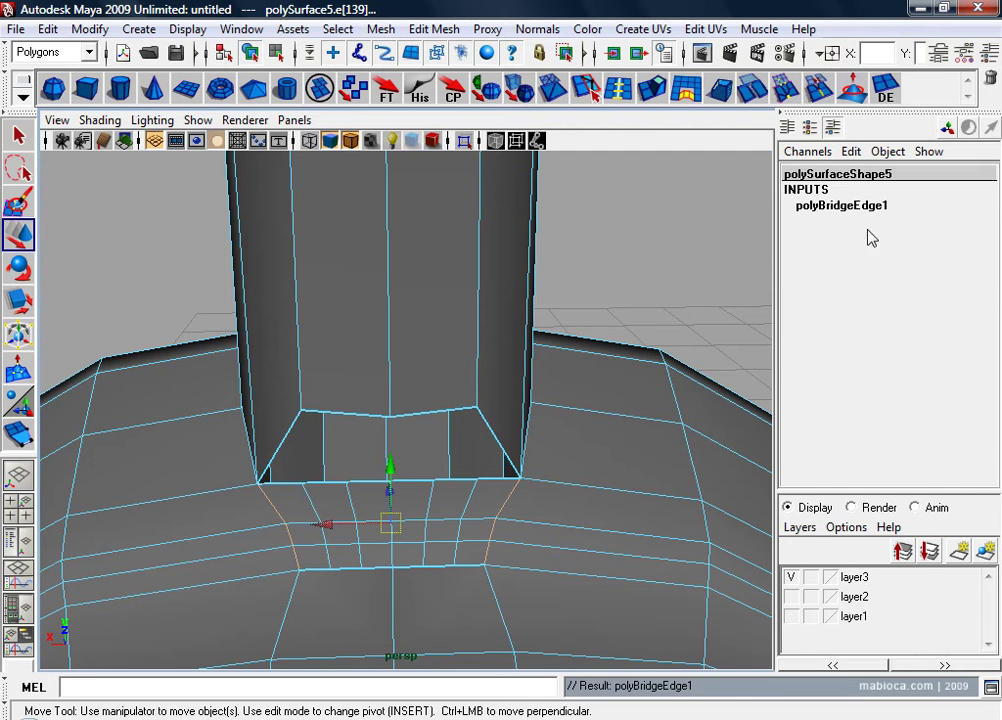
left_click(850, 205)
left_click(915, 236)
left_click(908, 252)
middle_click_drag(671, 335, 455, 405)
left_click_drag(455, 411, 532, 467, "alt")
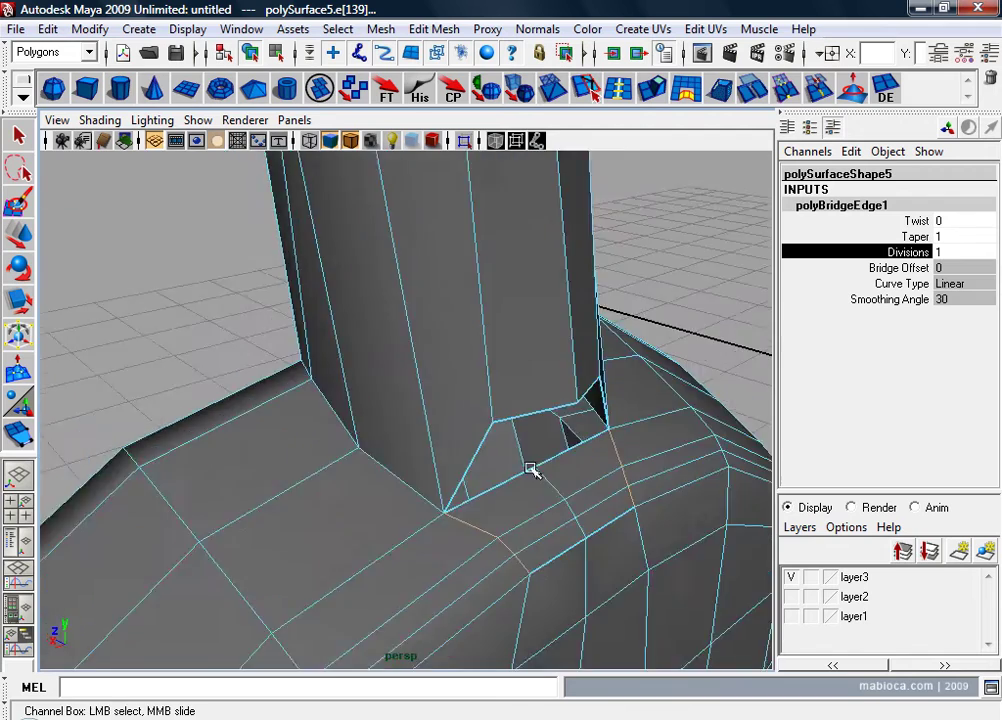
right_click_drag(532, 467, 488, 441, "alt")
mouse_move(488, 441)
left_mouse_down("alt")
mouse_move(553, 427)
mouse_move(513, 400)
left_mouse_up("alt")
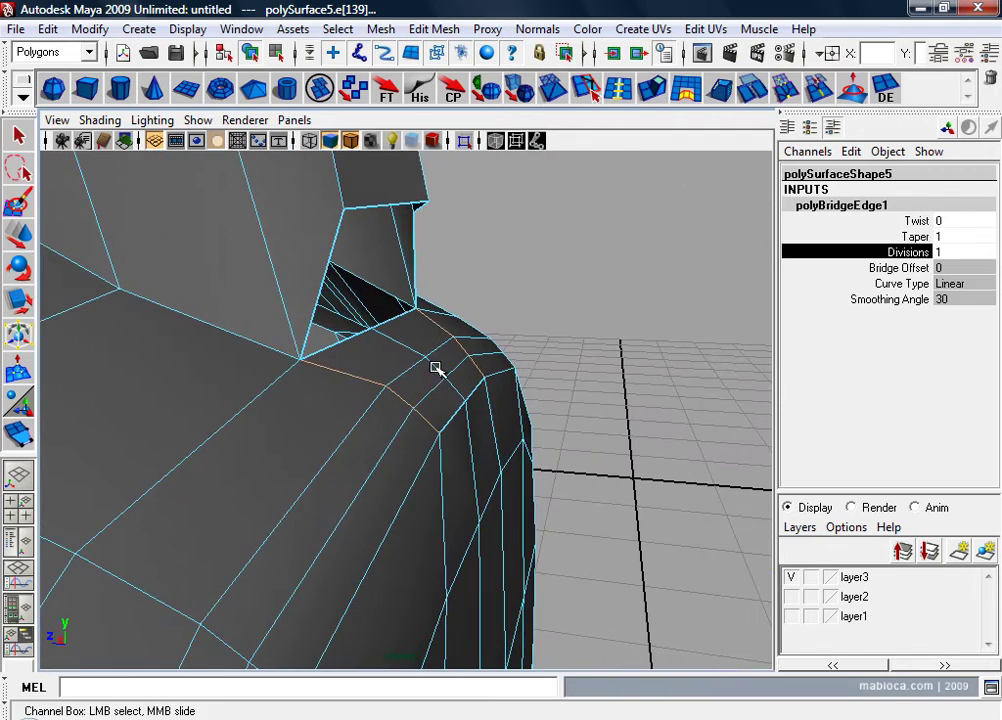
Step: Marquee the vertices along the bridged row and merge them
mouse_move(436, 369)
left_mouse_down("alt")
mouse_move(320, 351)
mouse_move(221, 365)
left_mouse_up("alt")
right_click_drag(219, 371, 286, 298)
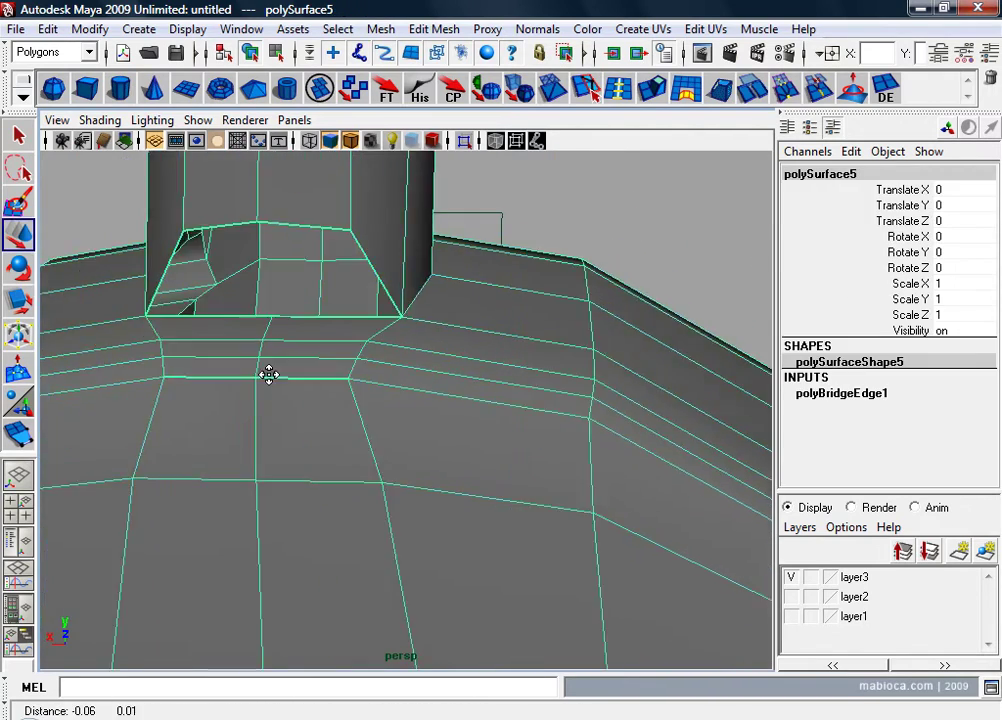
left_click_drag(269, 374, 417, 419, "alt")
right_click_drag(437, 338, 400, 340)
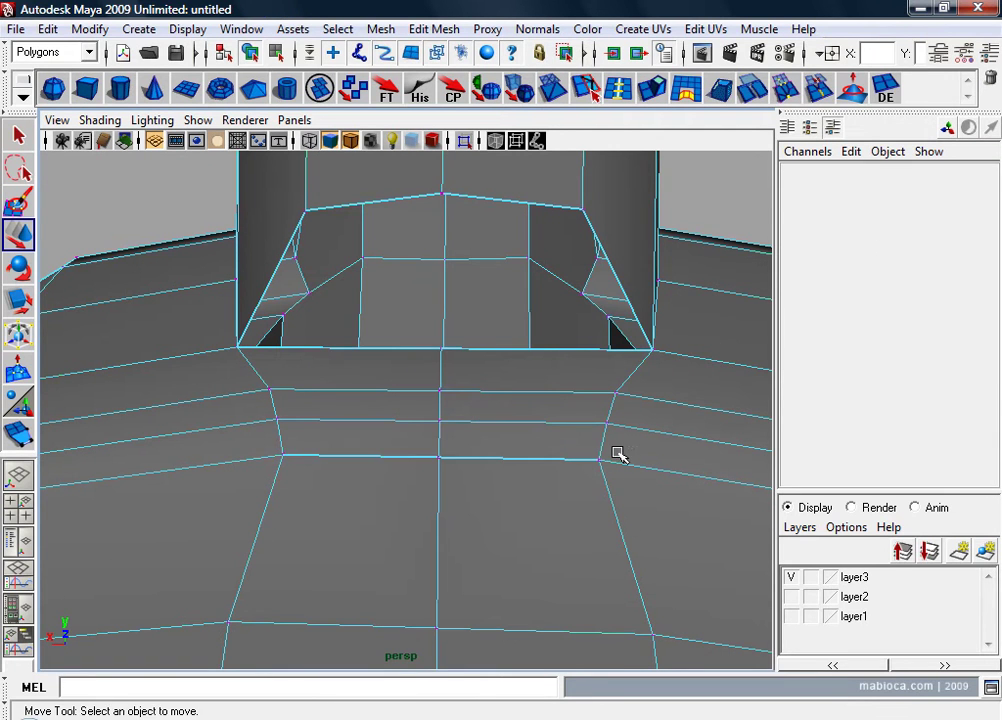
left_click_drag(637, 447, 231, 462)
left_click(786, 89)
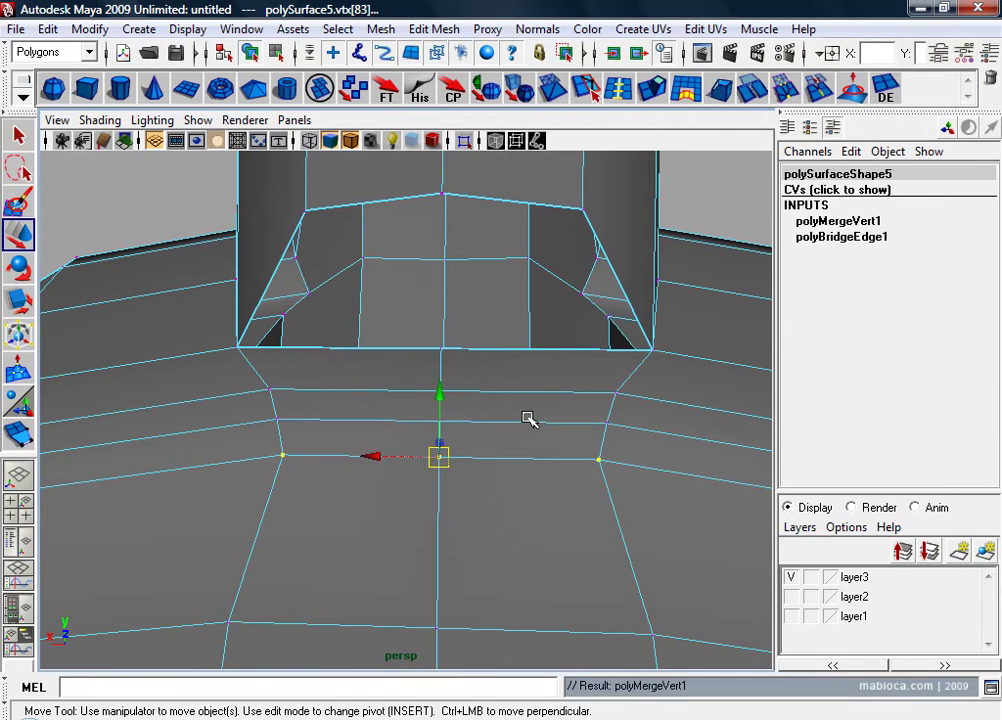
Step: Select the edge below the neck opening and move it upward
left_click_drag(540, 398, 358, 405, "alt")
right_click_drag(365, 347, 434, 313)
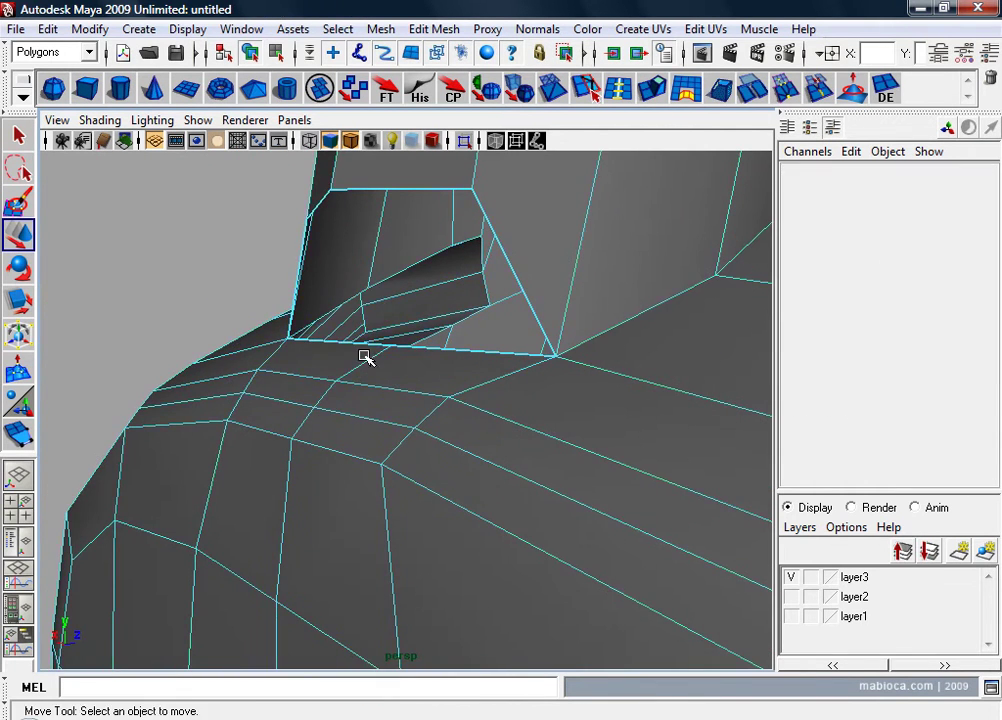
left_click(363, 365)
left_click(320, 400)
mouse_move(306, 423)
left_mouse_down("alt")
mouse_move(380, 391)
mouse_move(452, 316)
left_mouse_up("alt")
mouse_move(421, 368)
left_mouse_down()
mouse_move(421, 295)
mouse_move(452, 373)
mouse_move(487, 405)
left_mouse_up()
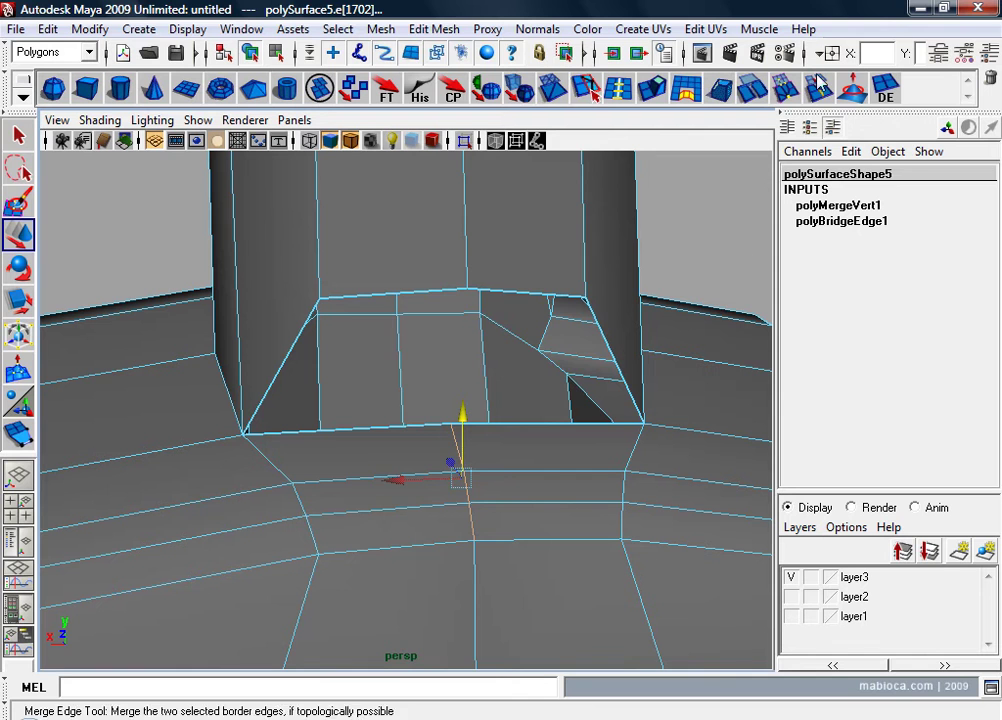
Step: Append two faces between the top and bottom border edges to close the neck-base gap
left_click(434, 29)
left_click(460, 125)
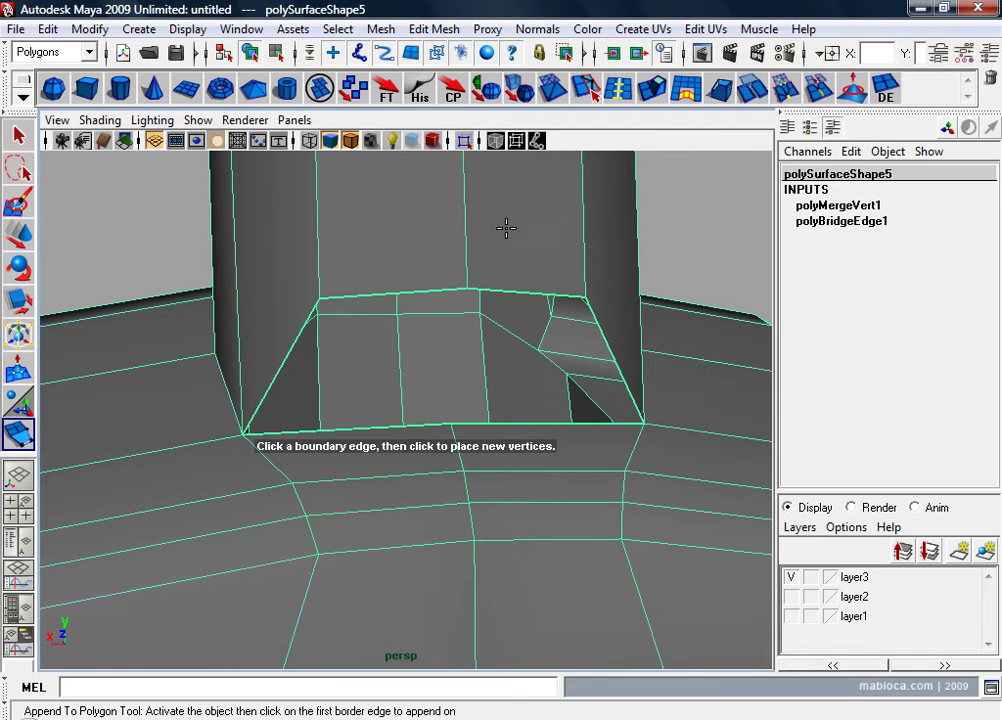
left_click(520, 292)
left_click(525, 423)
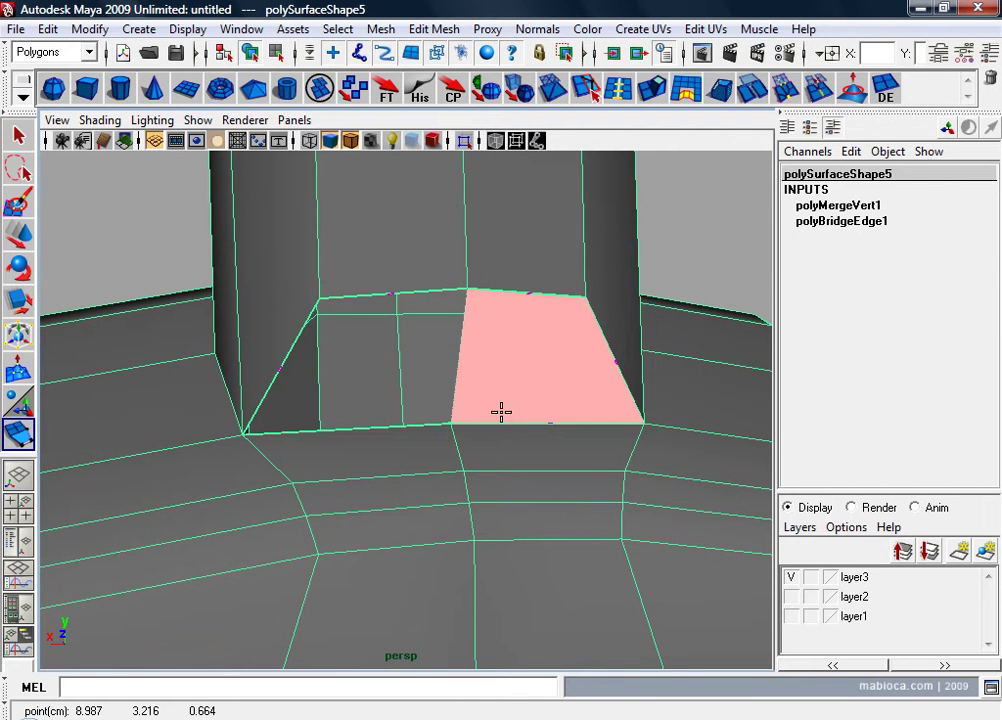
key("Return")
left_click(402, 290)
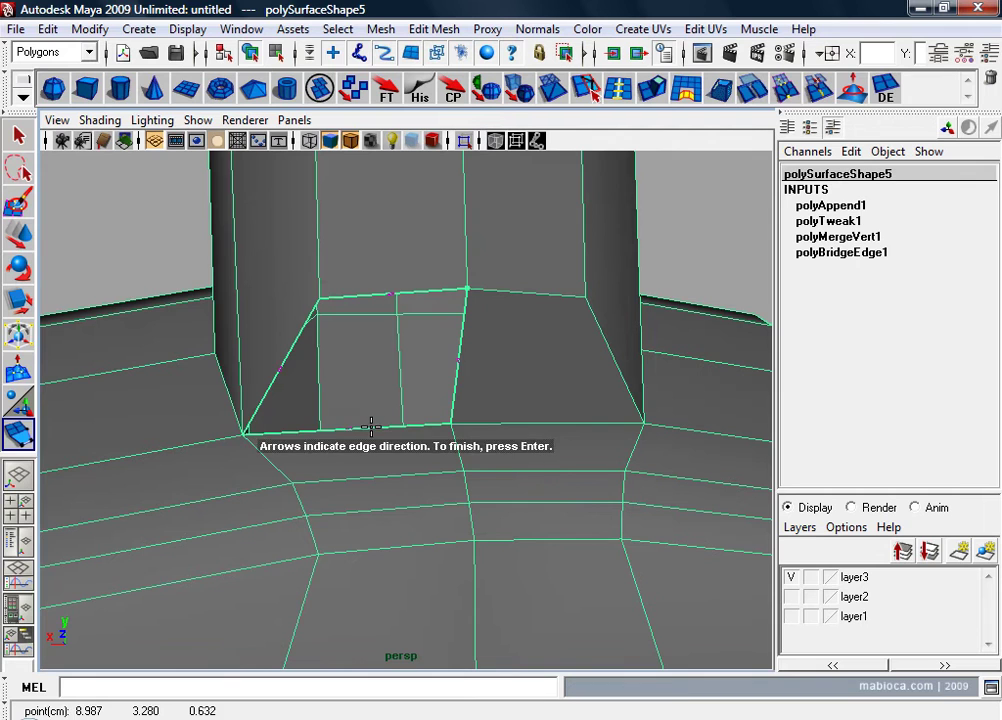
left_click(385, 427)
key("w")
mouse_move(525, 433)
left_mouse_down("alt")
mouse_move(474, 443)
mouse_move(510, 418)
mouse_move(201, 454)
mouse_move(302, 498)
mouse_move(521, 488)
mouse_move(651, 445)
mouse_move(615, 398)
mouse_move(381, 410)
mouse_move(476, 434)
mouse_move(635, 398)
mouse_move(539, 405)
mouse_move(456, 431)
mouse_move(608, 456)
mouse_move(756, 438)
mouse_move(530, 425)
mouse_move(511, 449)
left_mouse_up("alt")
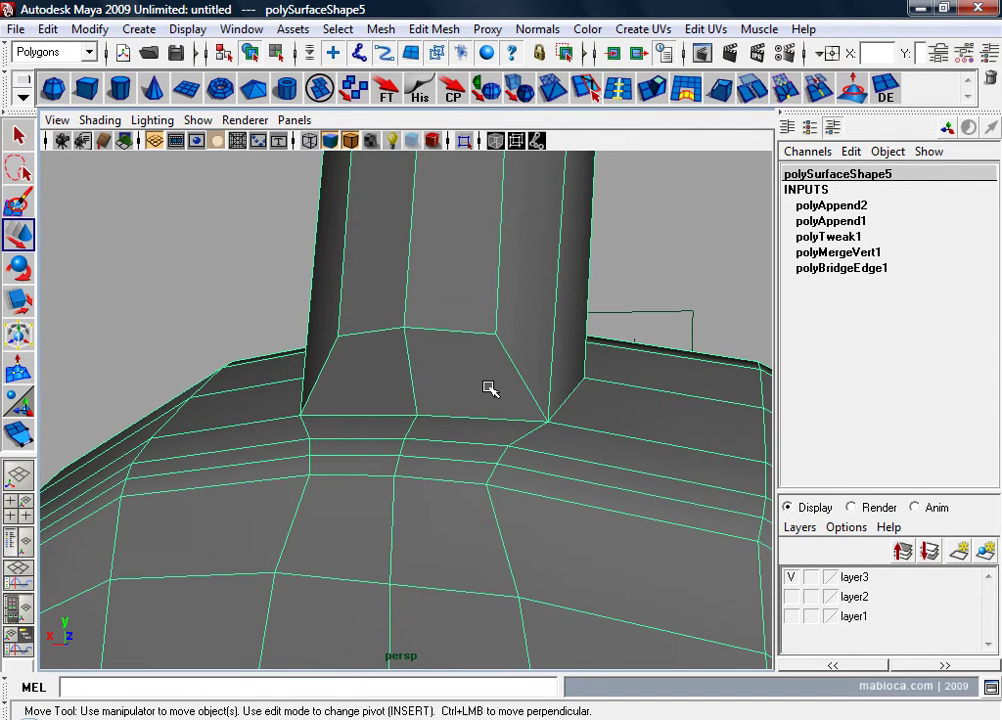
Step: Delete the front faces f[835:842] of the neck junction
left_click_drag(500, 349, 335, 481)
key("space")
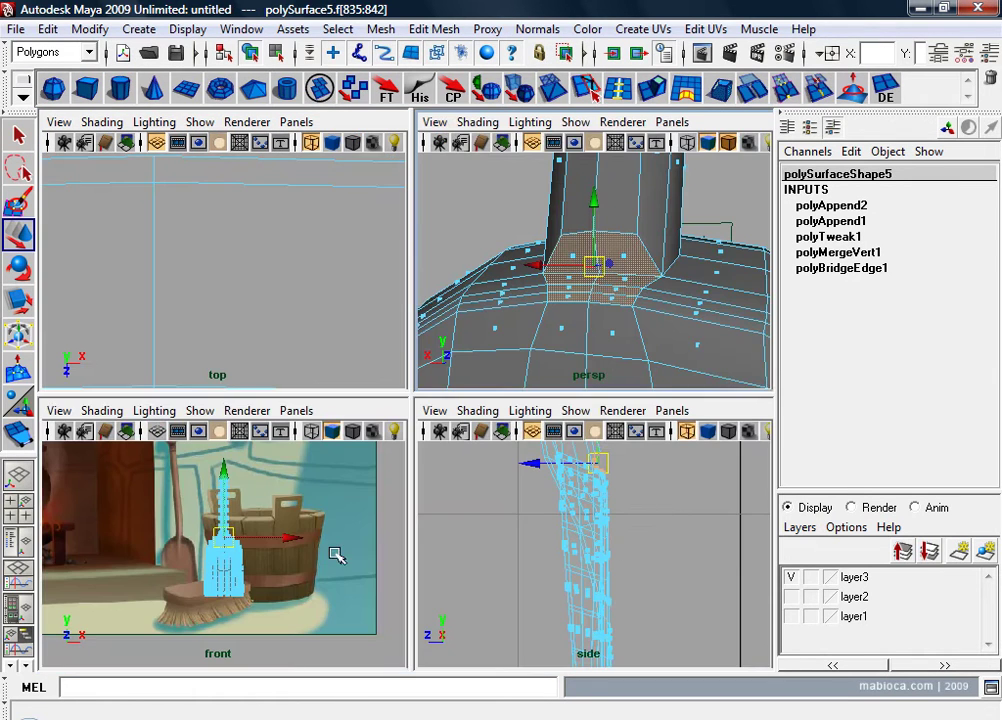
right_click_drag(621, 542, 606, 610, "alt")
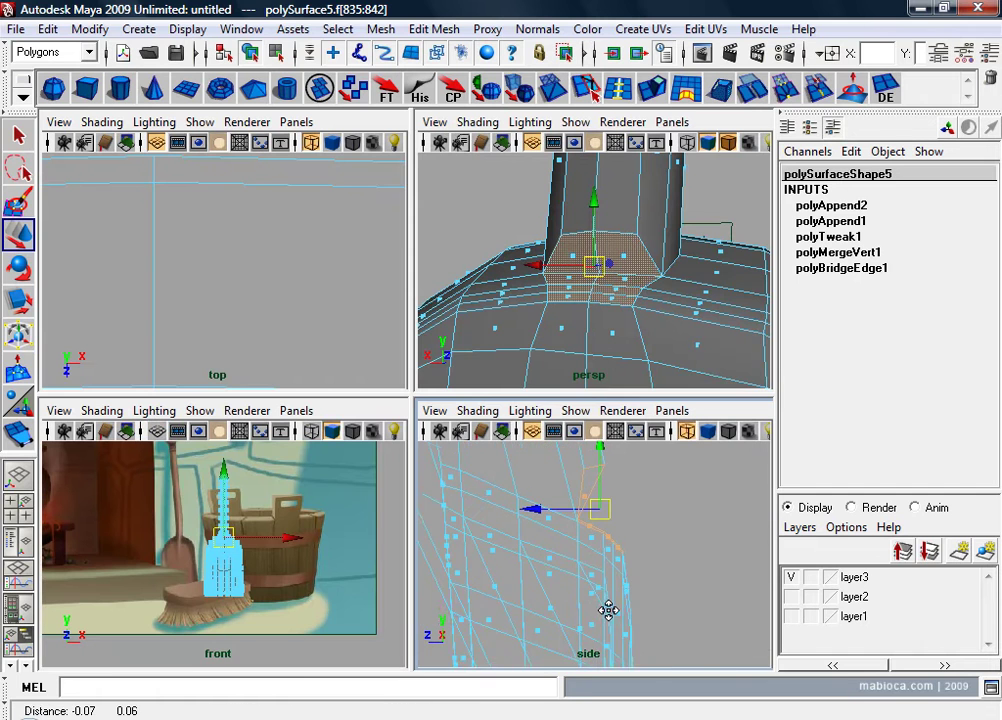
key("space")
key("Delete")
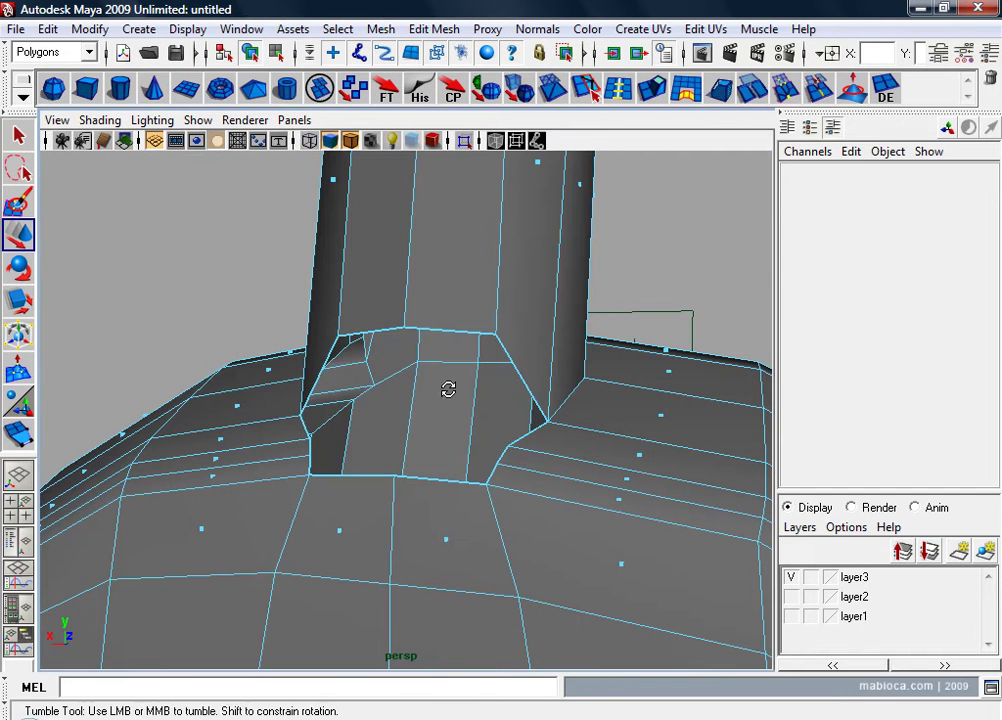
left_click_drag(447, 387, 657, 167, "alt")
Step: Fill the resulting hole with two appended faces spanning its top and bottom edges
left_click(434, 29)
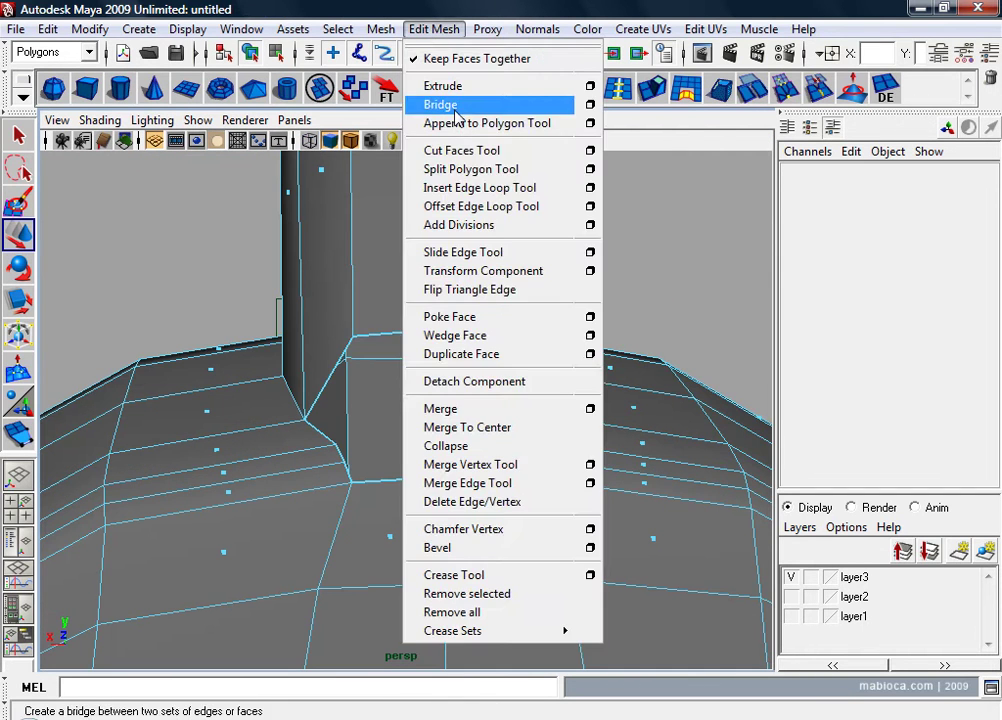
left_click(480, 121)
left_click_drag(470, 300, 488, 336, "alt")
left_click(487, 350)
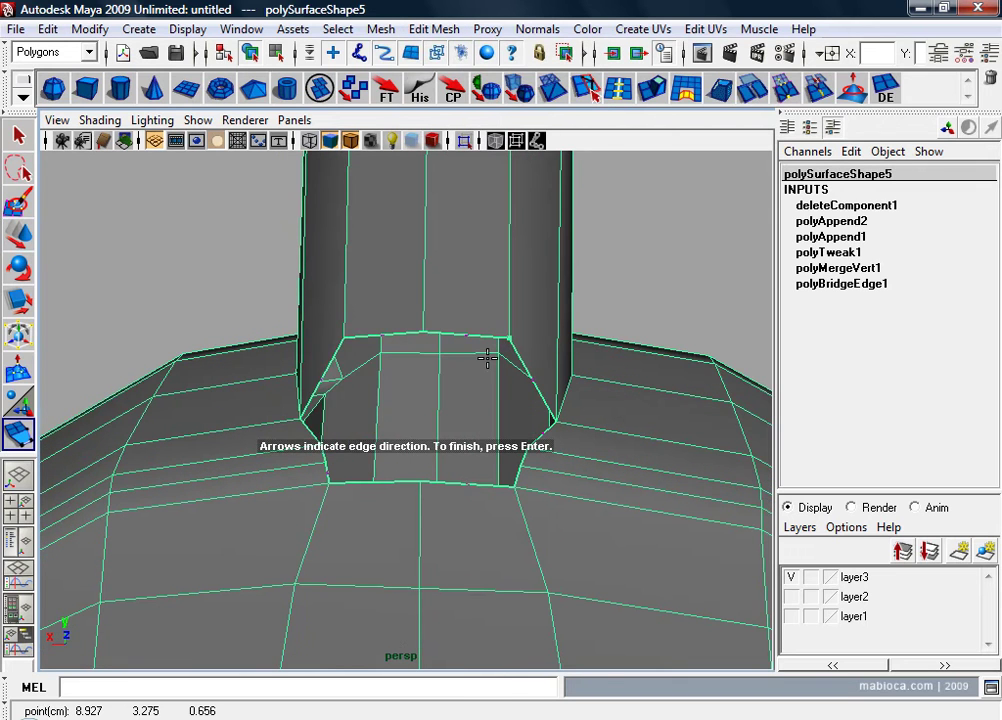
left_click(472, 483)
key("Return")
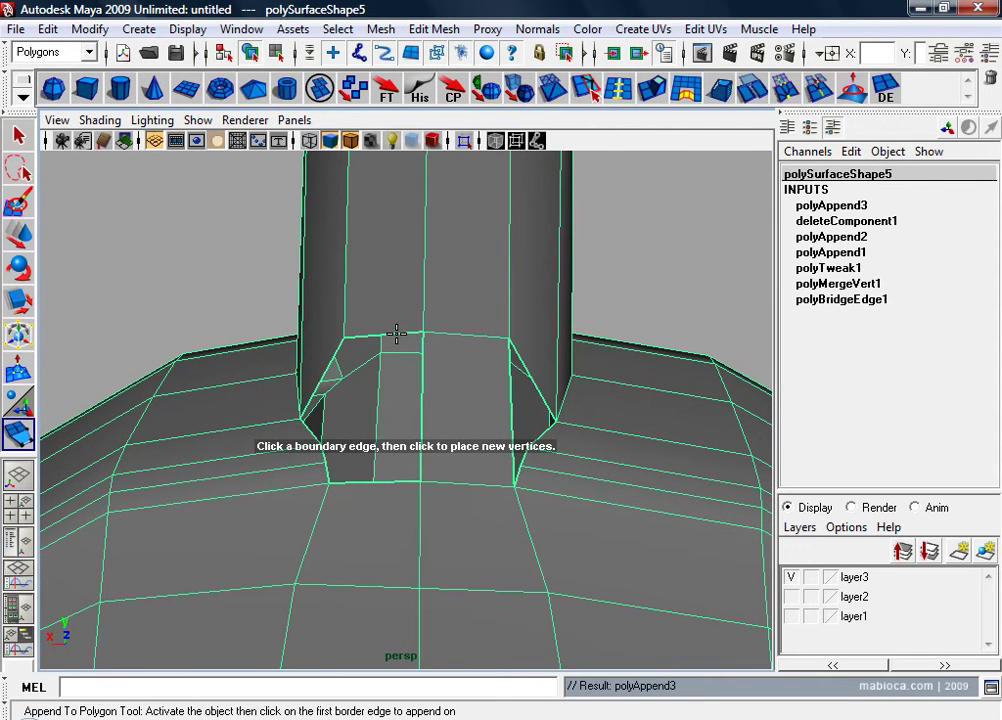
left_click(396, 334)
left_click(380, 487)
left_click(380, 476)
key("w")
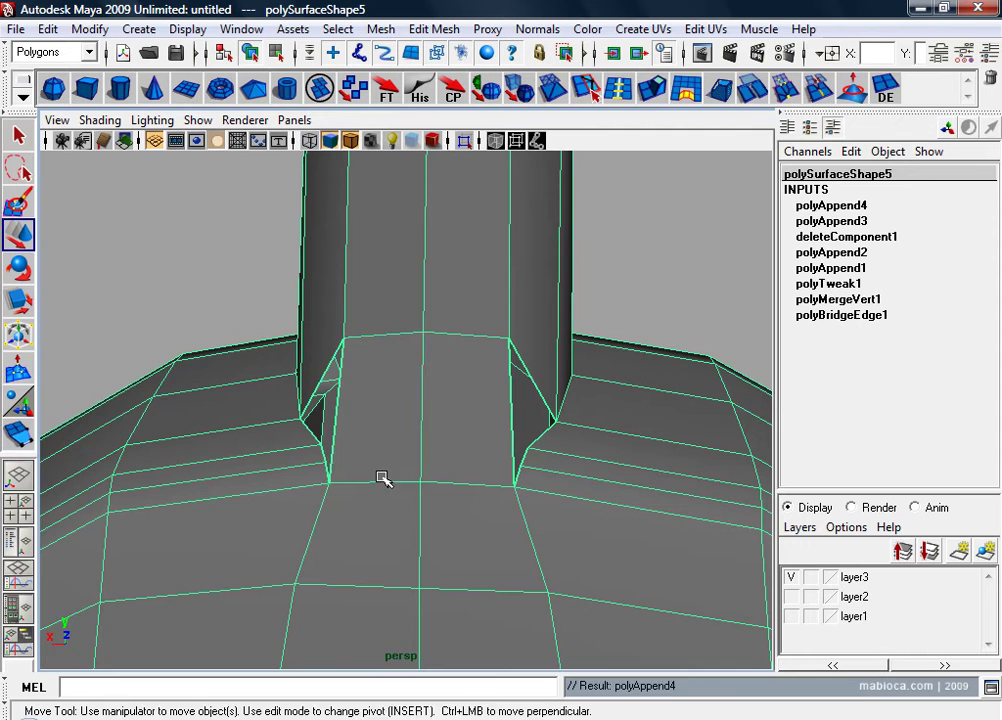
mouse_move(380, 476)
left_mouse_down("alt")
mouse_move(514, 476)
mouse_move(530, 461)
mouse_move(600, 445)
mouse_move(590, 444)
left_mouse_up("alt")
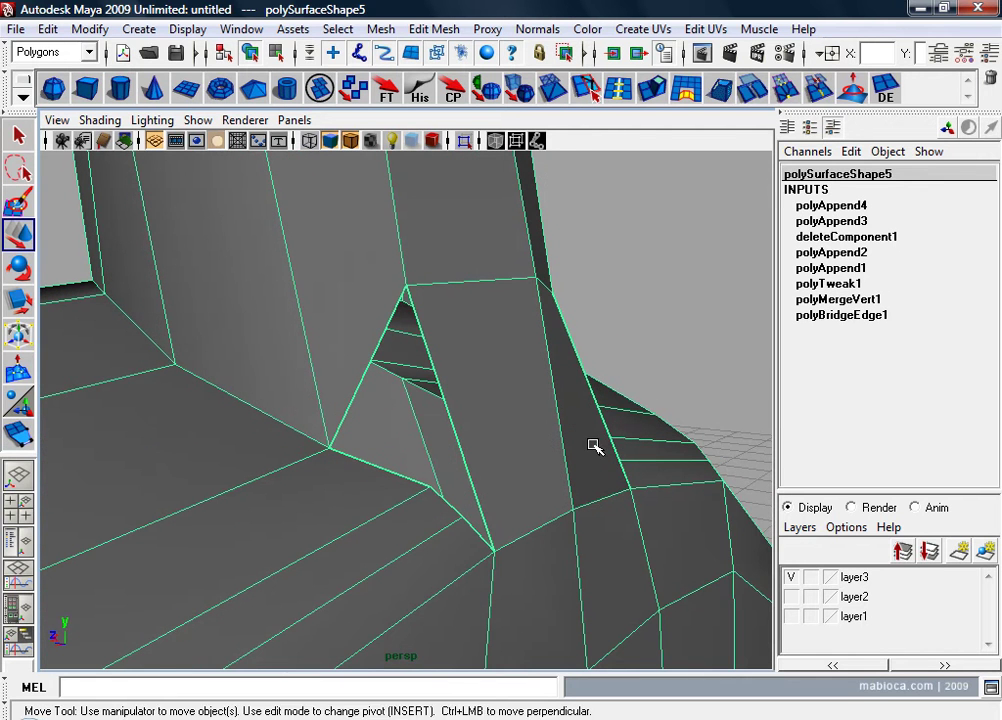
key("F10")
Step: Insert two edge loops across the neck junction
key("y")
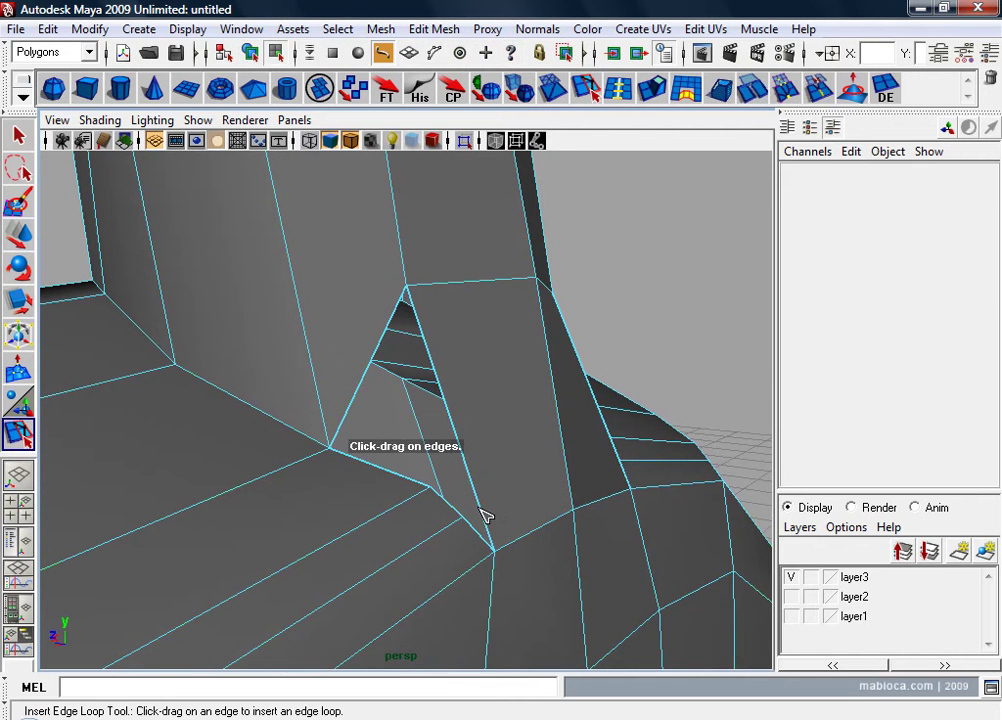
mouse_move(485, 515)
left_mouse_down()
mouse_move(485, 500)
mouse_move(526, 477)
left_mouse_up()
left_click(472, 472)
Step: Move the junction corner vertices into line with the new loops
key("w")
mouse_move(526, 477)
middle_mouse_down("alt")
mouse_move(393, 492)
mouse_move(421, 485)
middle_mouse_up("alt")
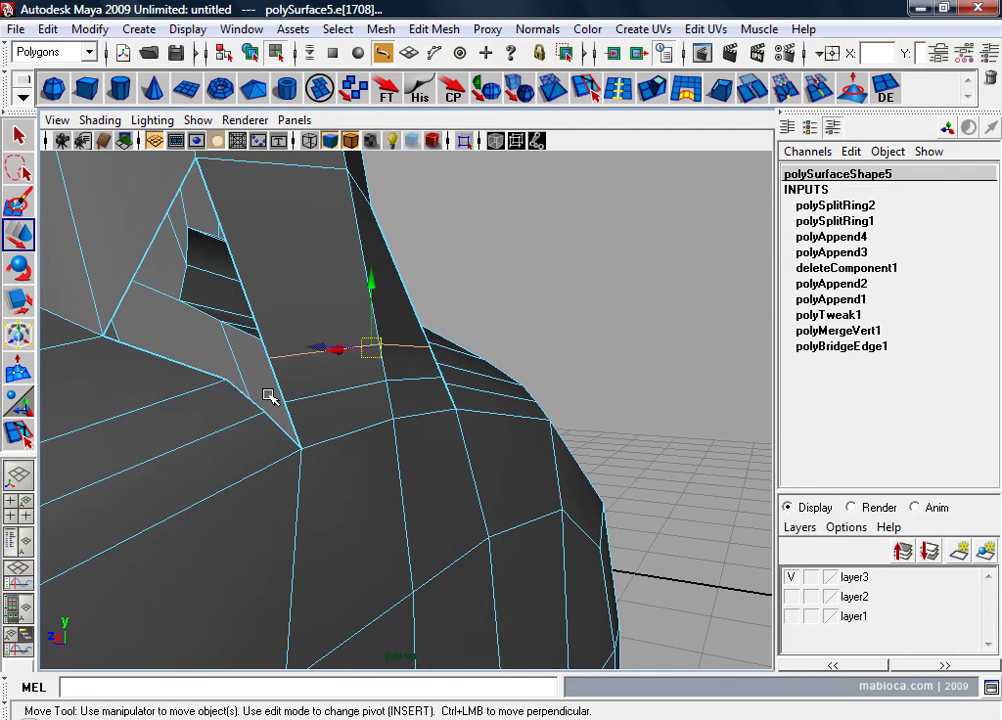
right_click_drag(268, 400, 195, 367)
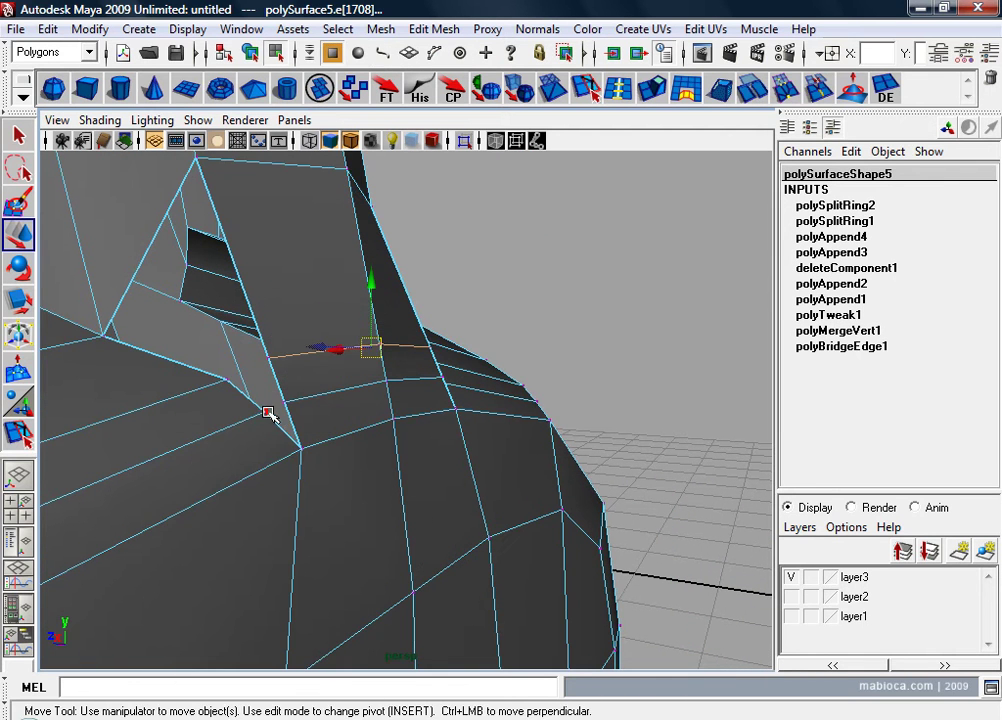
left_click(271, 414)
left_click_drag(262, 410, 289, 402)
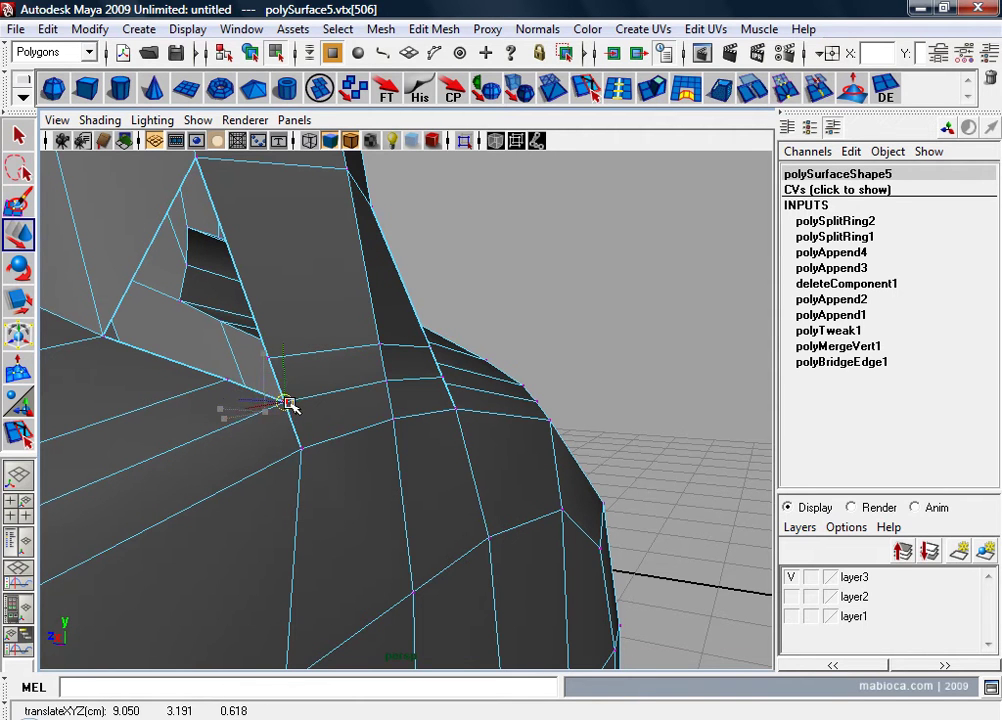
left_click(227, 381)
mouse_move(227, 381)
left_mouse_down()
mouse_move(268, 358)
mouse_move(418, 456)
mouse_move(424, 444)
left_mouse_up()
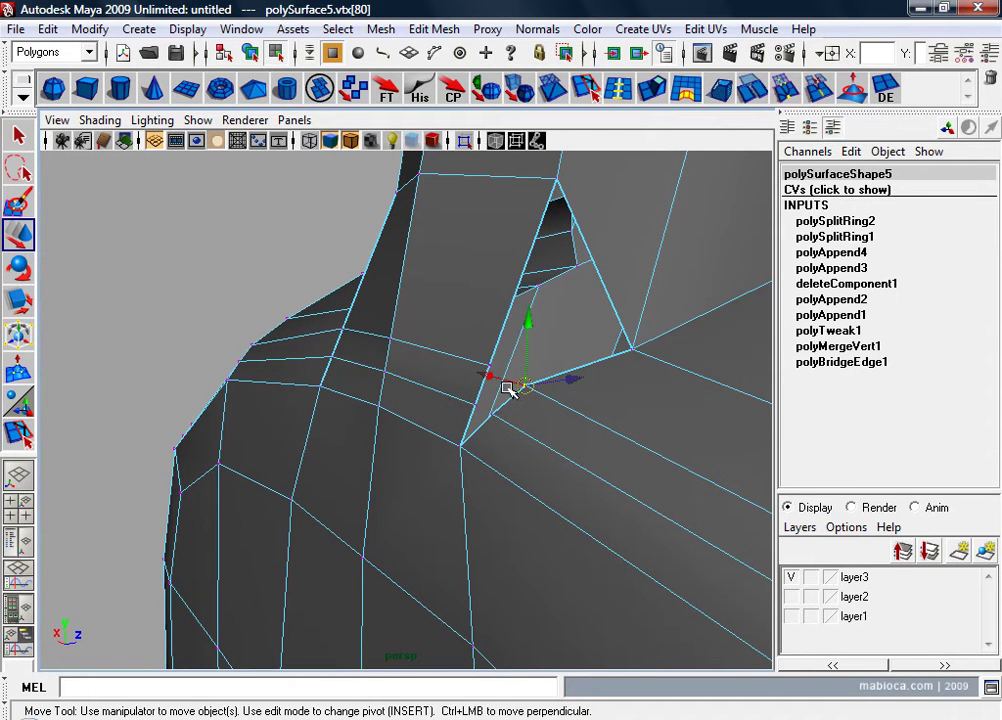
left_click_drag(491, 369, 488, 367)
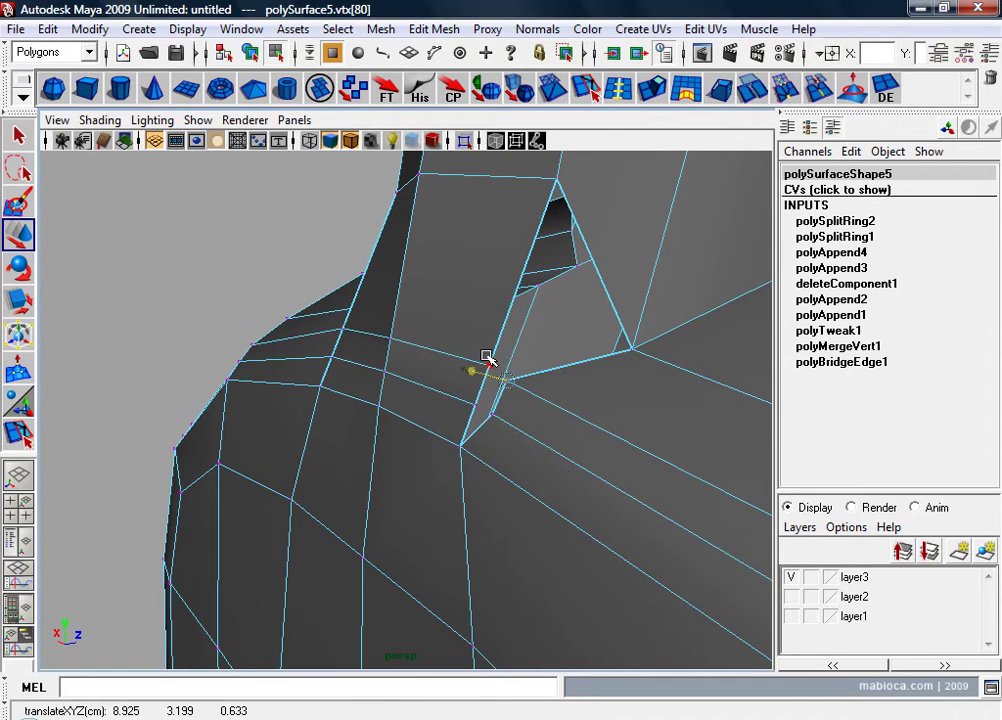
mouse_move(493, 424)
left_mouse_down("alt")
mouse_move(478, 372)
mouse_move(470, 418)
left_mouse_up("alt")
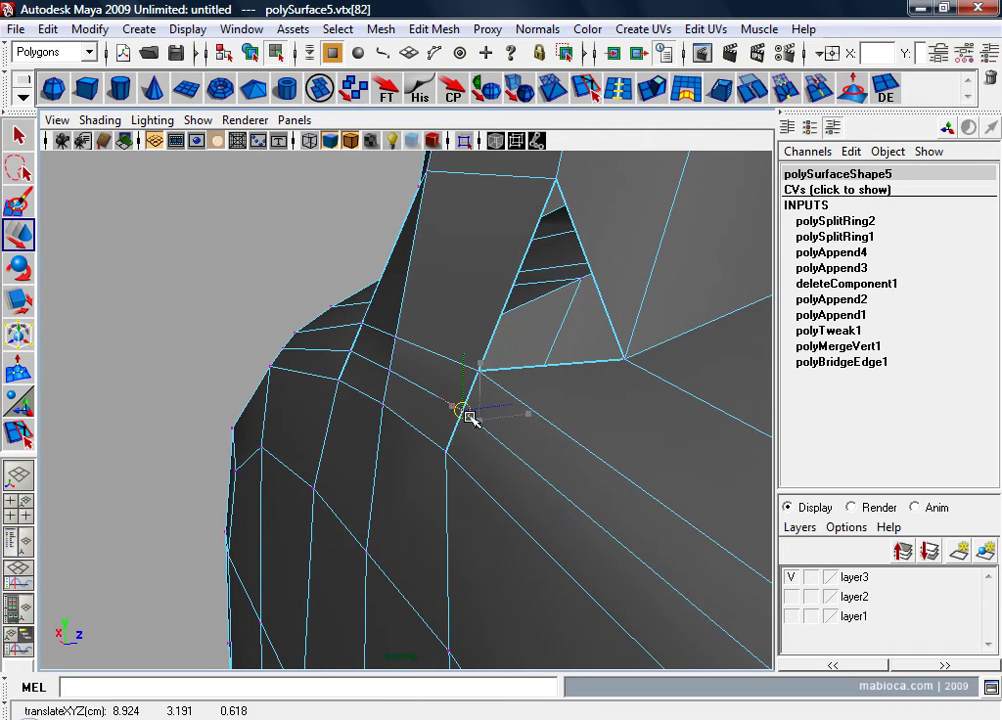
mouse_move(535, 425)
left_mouse_down("alt")
mouse_move(541, 432)
mouse_move(248, 313)
left_mouse_up("alt")
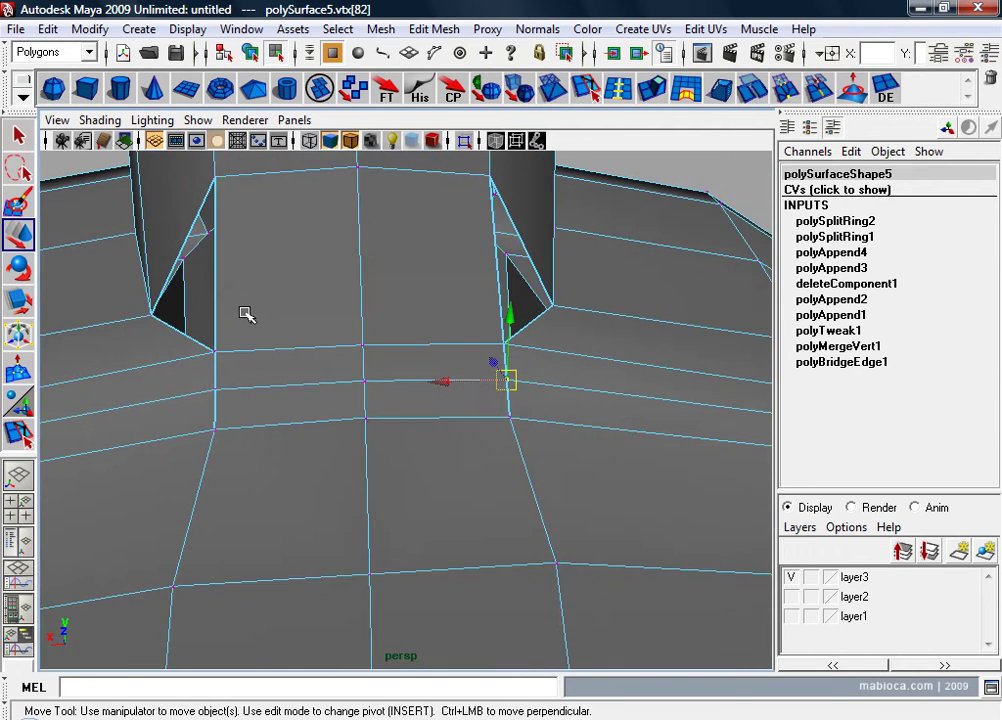
Step: Merge the overlapping vertices at the neck junction
left_click_drag(153, 307, 707, 523)
left_click(617, 82)
mouse_move(455, 334)
left_mouse_down("alt")
mouse_move(454, 427)
mouse_move(558, 436)
left_mouse_up("alt")
right_click_drag(558, 436, 559, 347, "alt")
mouse_move(543, 358)
left_mouse_down("alt")
mouse_move(788, 318)
mouse_move(841, 317)
mouse_move(890, 333)
mouse_move(754, 212)
mouse_move(592, 195)
mouse_move(541, 163)
left_mouse_up("alt")
Step: Append two triangle faces (polyAppend5–6) into the triangular gaps beside the neck
left_click(418, 29)
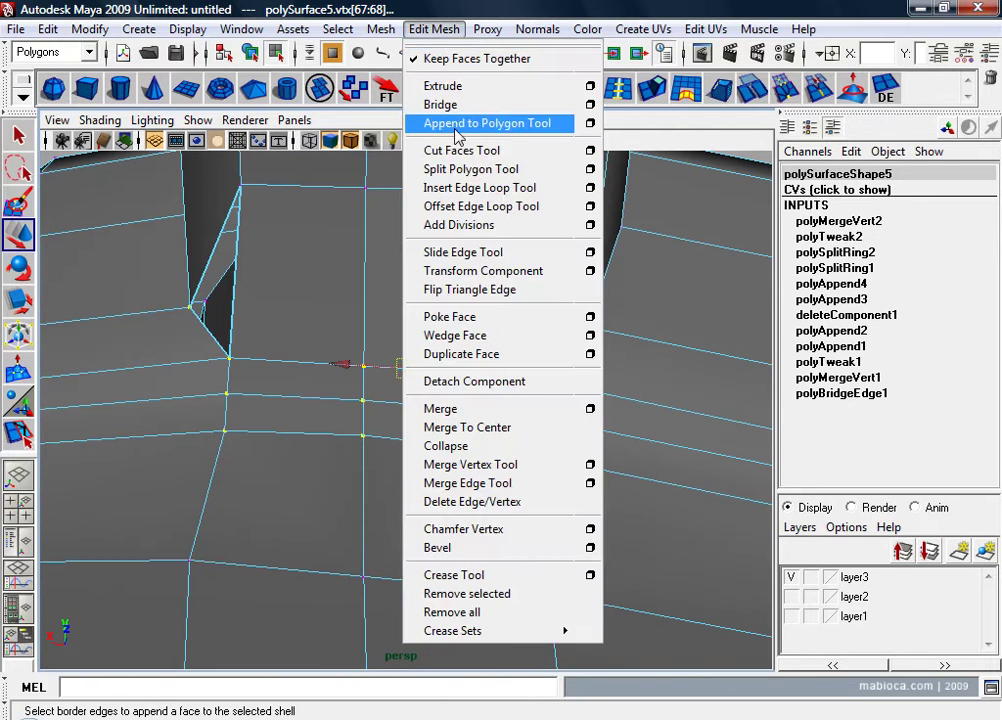
left_click(459, 124)
mouse_move(500, 330)
left_mouse_down("alt")
mouse_move(562, 379)
mouse_move(521, 291)
left_mouse_up("alt")
left_click(528, 293)
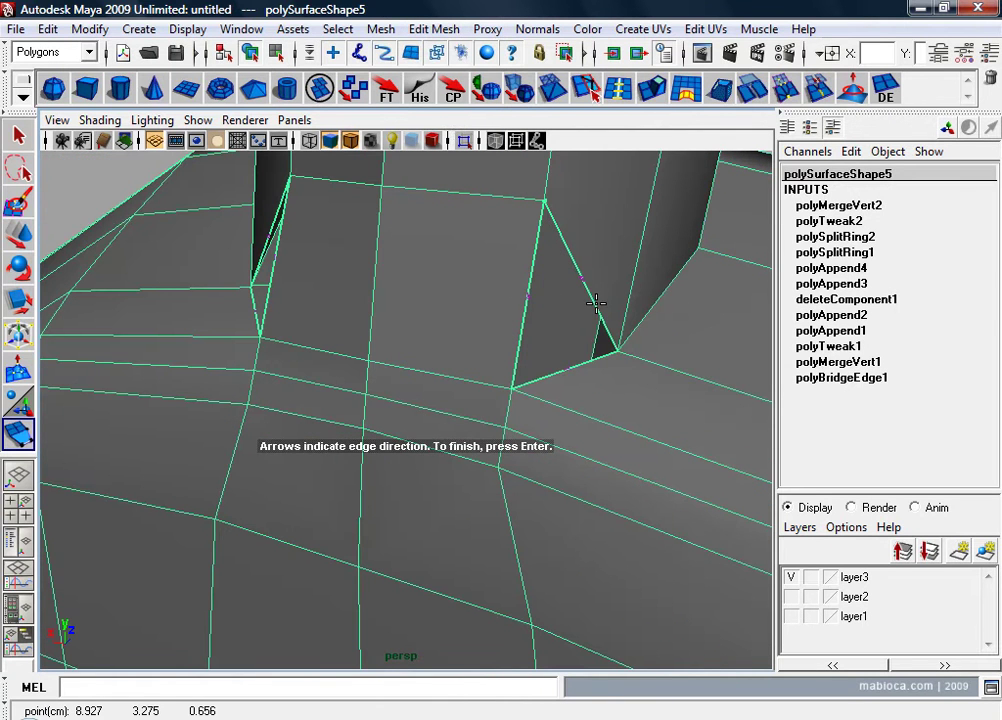
left_click(586, 360)
mouse_move(586, 360)
left_mouse_down("alt")
mouse_move(557, 365)
mouse_move(566, 398)
mouse_move(459, 416)
mouse_move(442, 407)
left_mouse_up("alt")
key("Return")
left_click(454, 362)
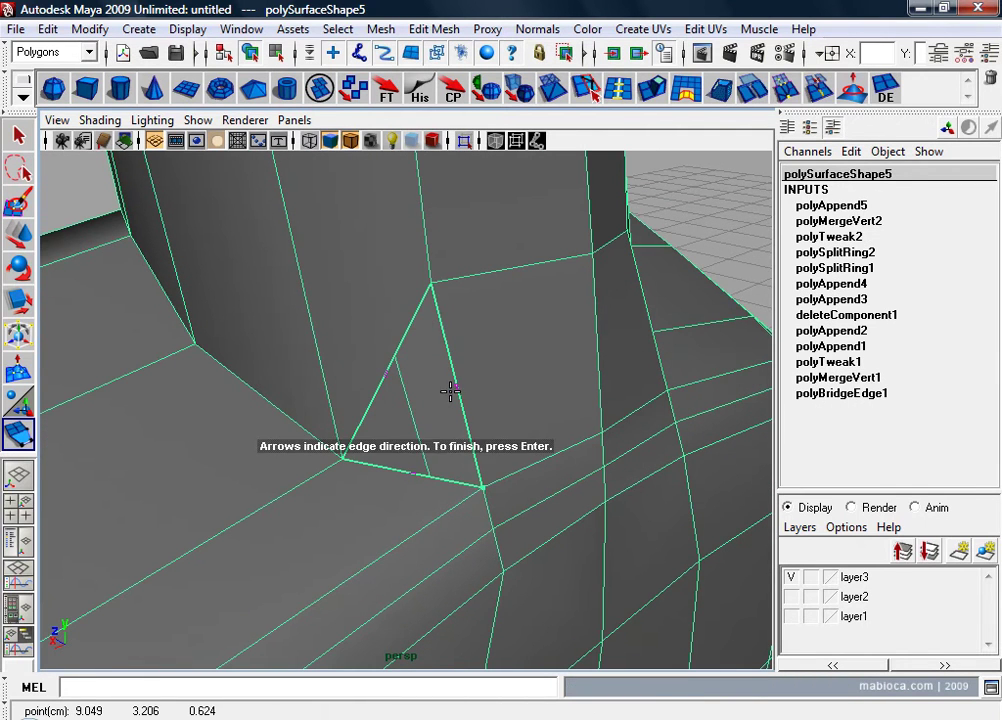
left_click(405, 472)
key("Return")
key("w")
mouse_move(391, 463)
left_mouse_down("alt")
mouse_move(358, 463)
mouse_move(459, 411)
mouse_move(145, 409)
mouse_move(575, 416)
mouse_move(451, 416)
mouse_move(347, 432)
mouse_move(371, 425)
mouse_move(409, 436)
left_mouse_up("alt")
Step: Begin a polygon split across the neck faces, placing points along successive edges near the junction
left_click(752, 90)
left_click(397, 423)
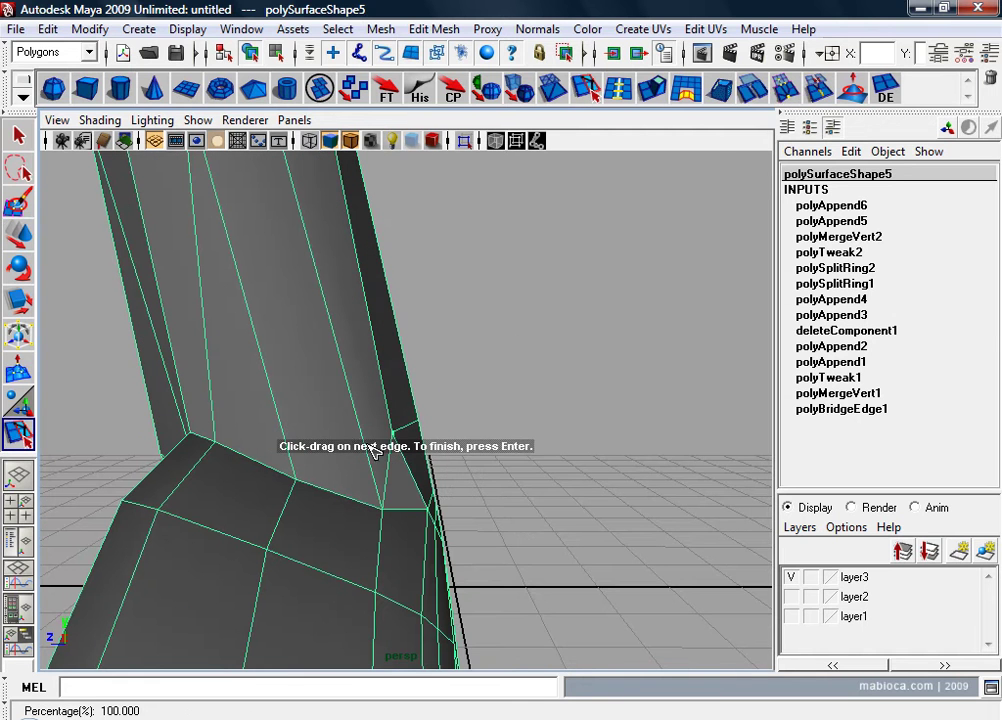
left_click(362, 432)
left_click_drag(362, 432, 340, 447, "alt")
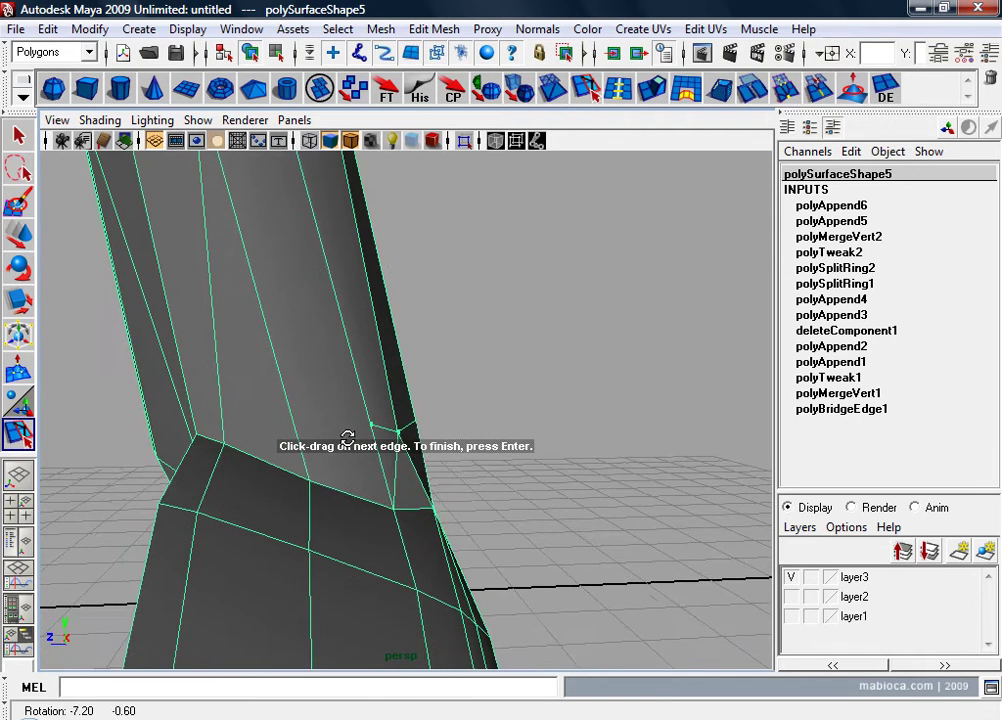
left_click(293, 415)
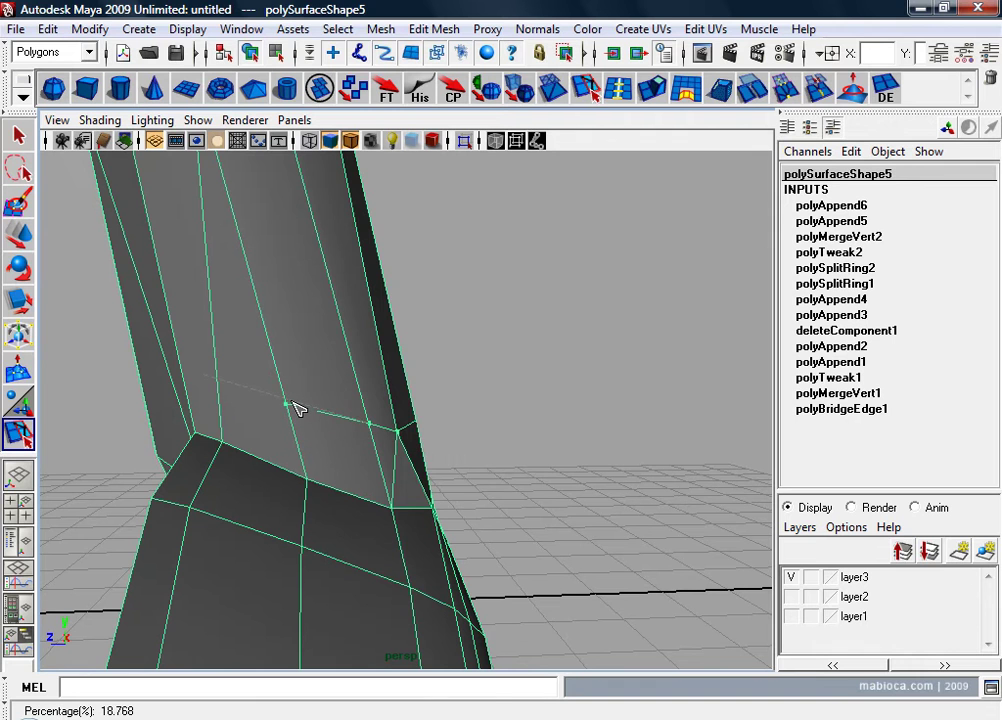
left_click_drag(296, 402, 305, 424)
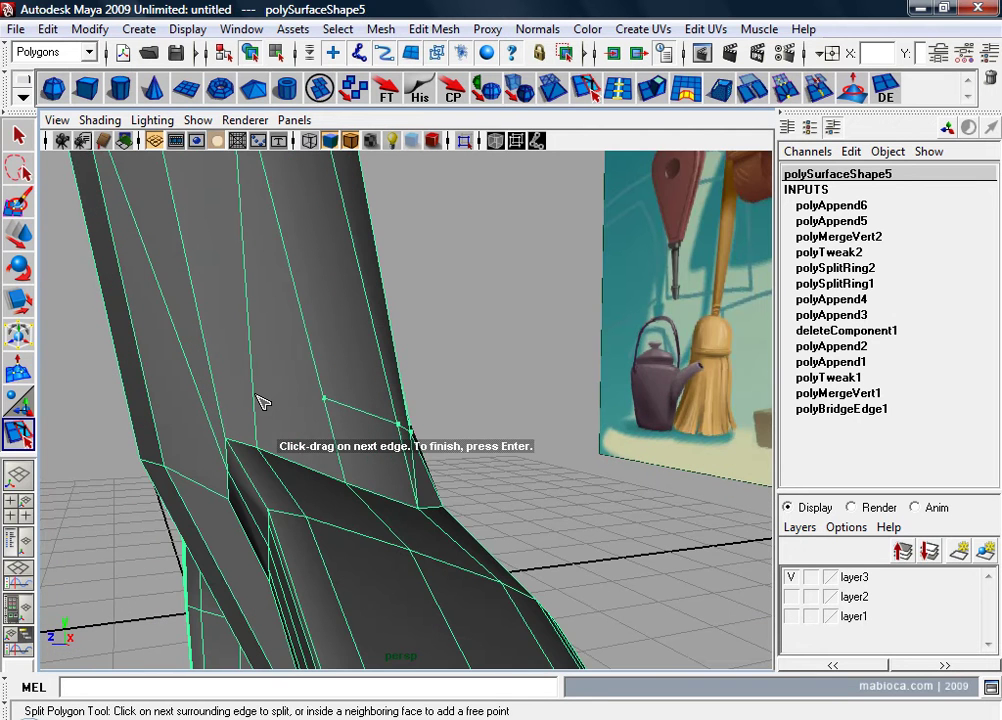
mouse_move(258, 386)
left_mouse_down()
mouse_move(289, 385)
mouse_move(303, 345)
mouse_move(342, 351)
mouse_move(380, 320)
mouse_move(365, 333)
mouse_move(425, 329)
mouse_move(454, 297)
left_mouse_up()
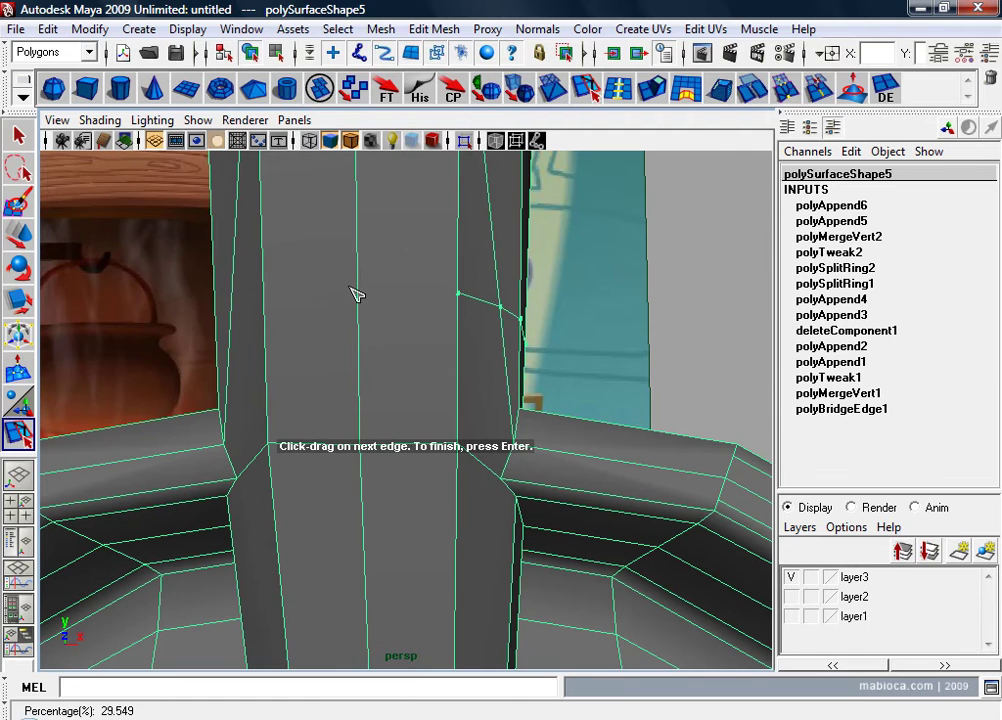
left_click_drag(350, 288, 357, 288)
Step: Carry the split across the remaining neck edges and complete the first cut
mouse_move(284, 322)
left_mouse_down("alt")
mouse_move(312, 322)
mouse_move(281, 290)
mouse_move(252, 303)
mouse_move(302, 331)
mouse_move(450, 333)
left_mouse_up("alt")
middle_click_drag(450, 333, 369, 349, "alt")
key("4")
mouse_move(383, 351)
left_mouse_down("alt")
mouse_move(423, 387)
mouse_move(420, 404)
left_mouse_up("alt")
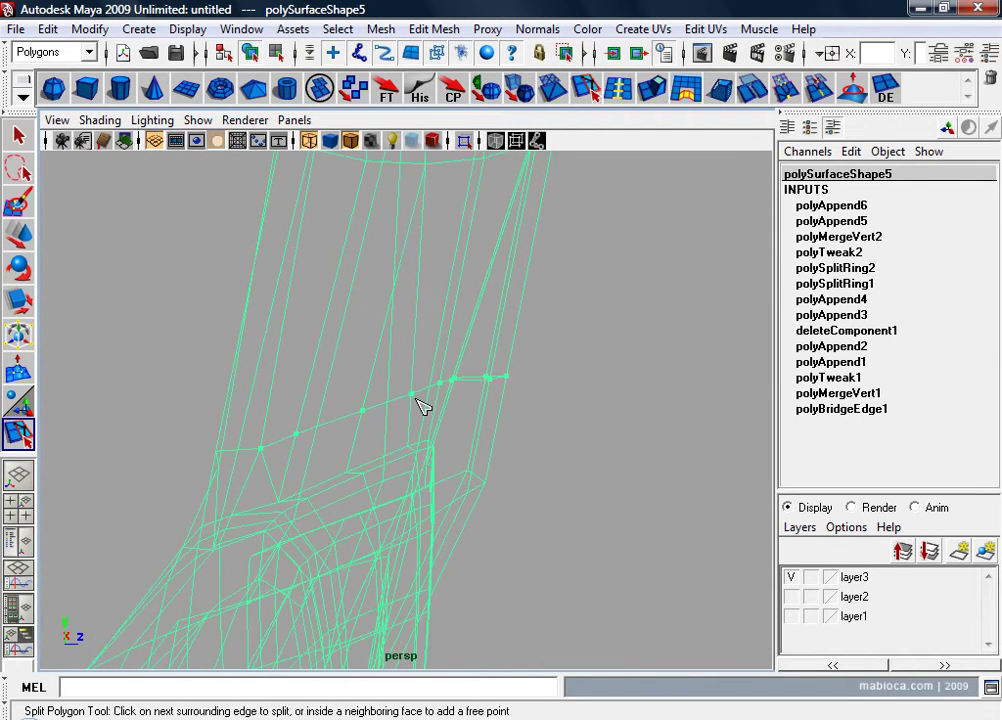
key("5")
left_click(435, 388)
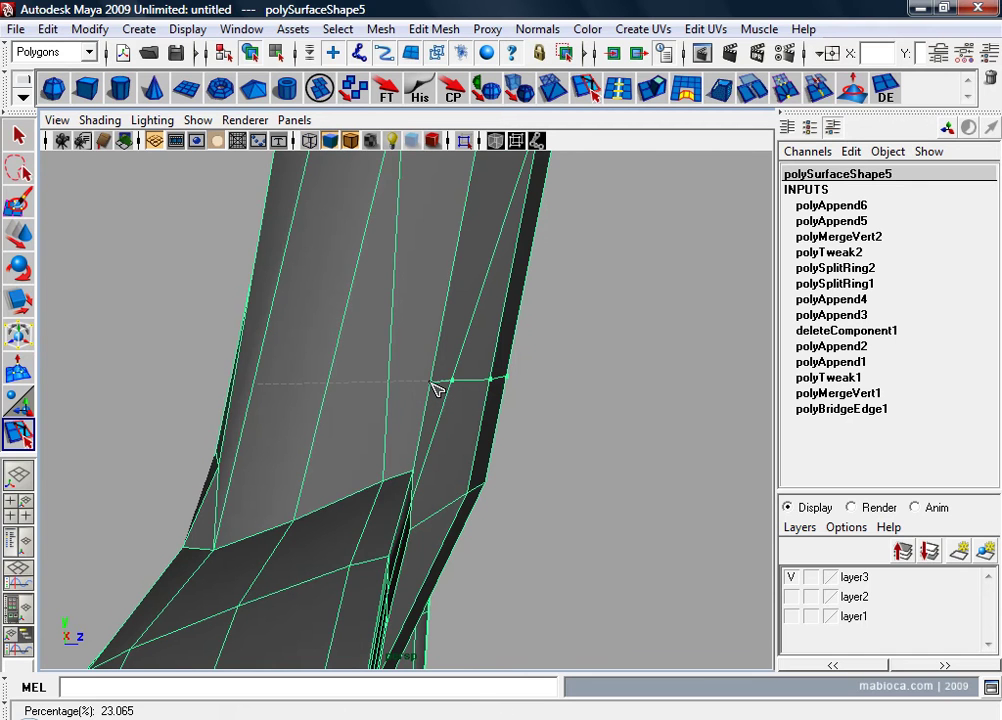
left_click_drag(433, 388, 392, 407)
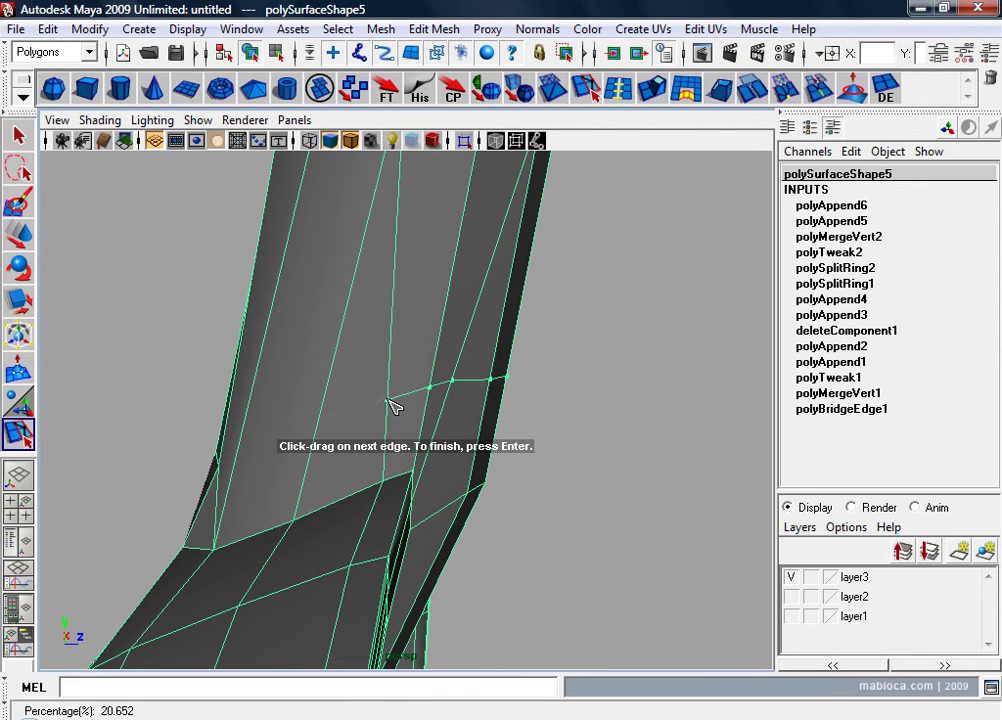
left_click_drag(321, 440, 318, 432)
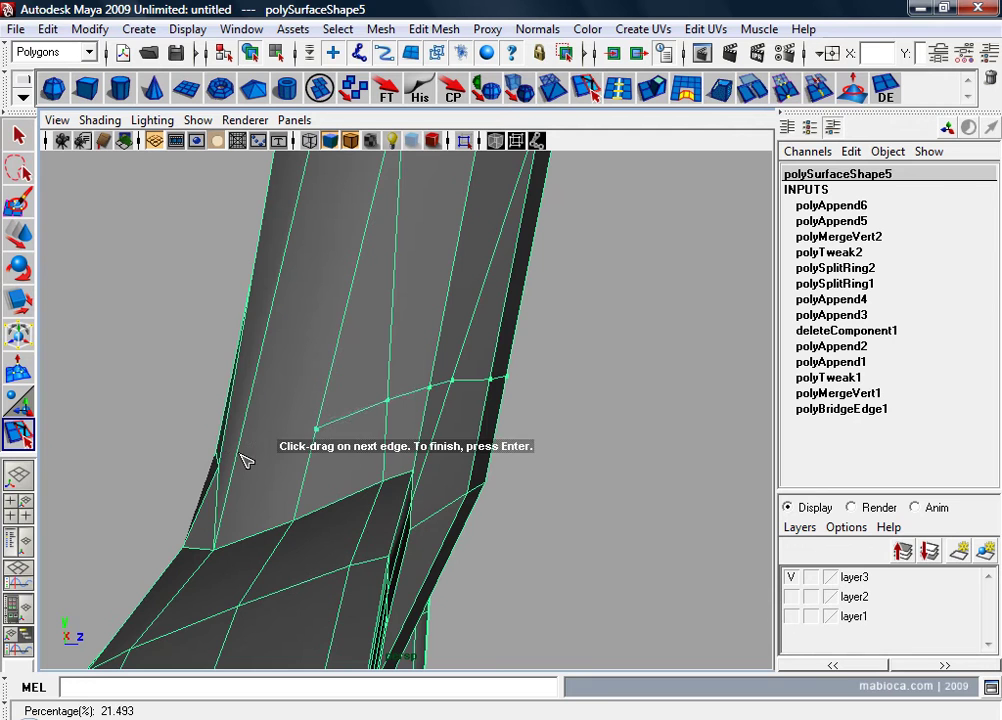
left_click(240, 465)
left_click_drag(240, 465, 352, 485, "alt")
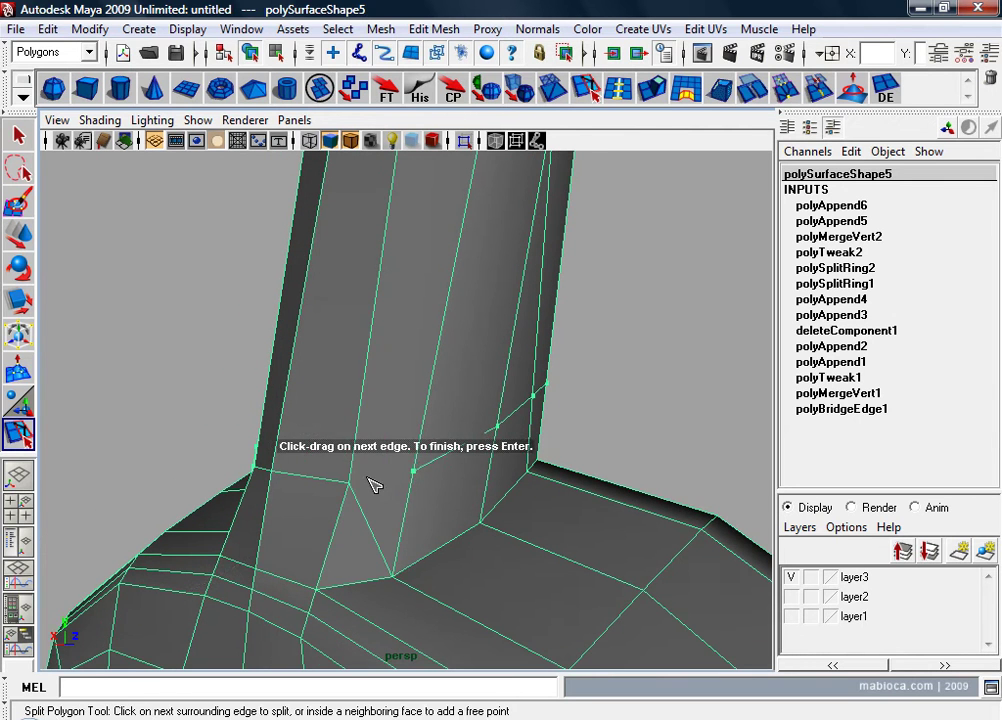
key("Return")
Step: Start a second split from the neck's front to the junction corner vertex
key("w")
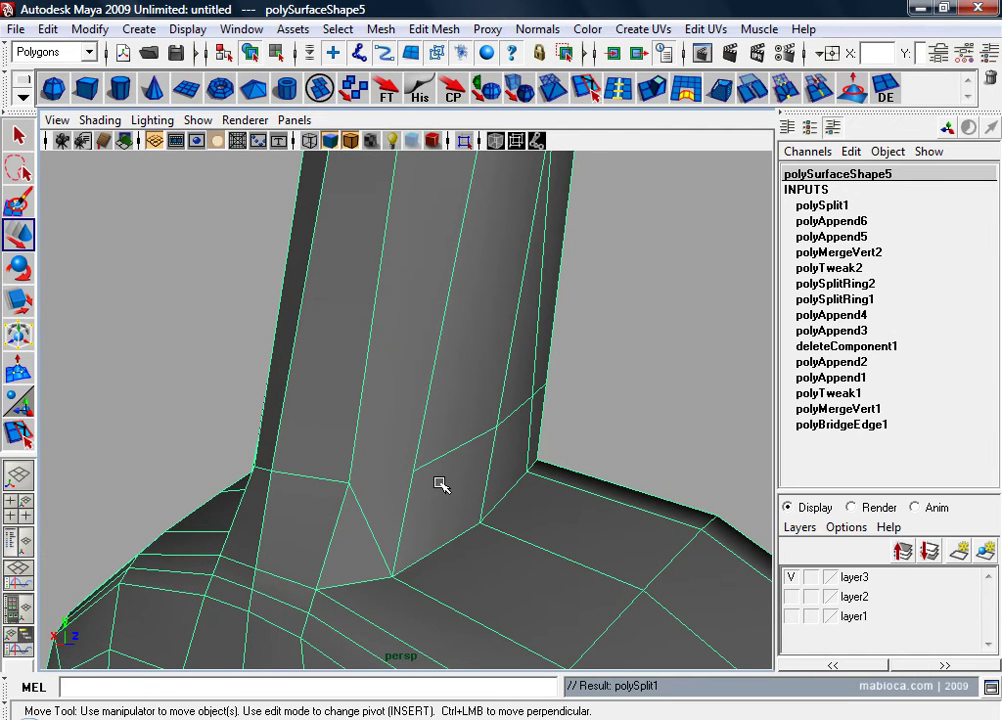
key("y")
left_click(413, 471)
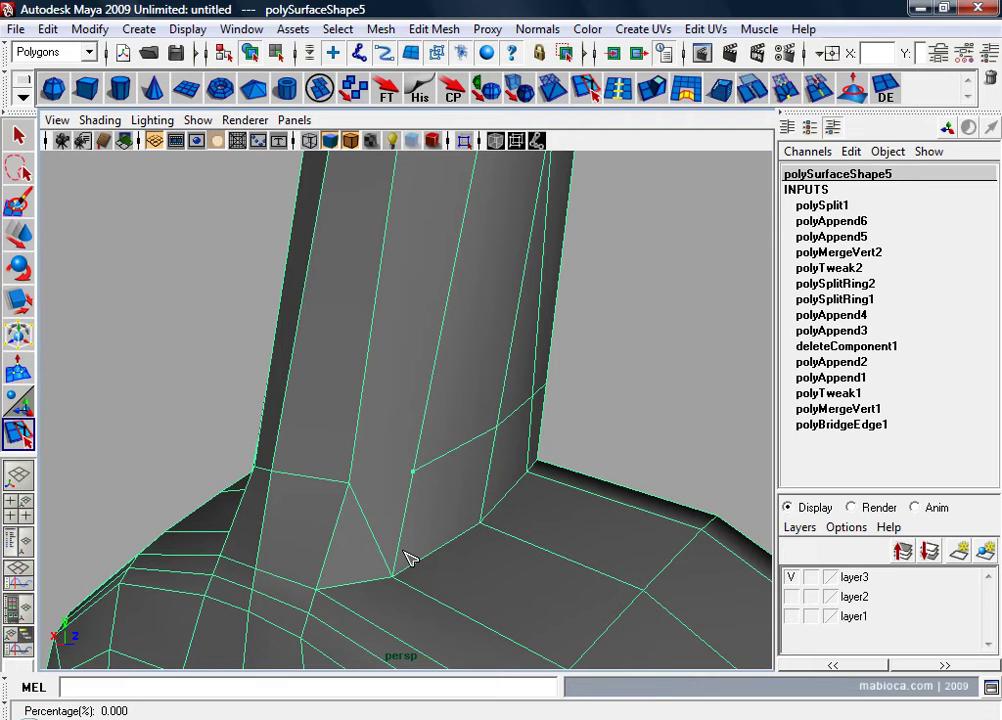
left_click_drag(407, 559, 362, 520)
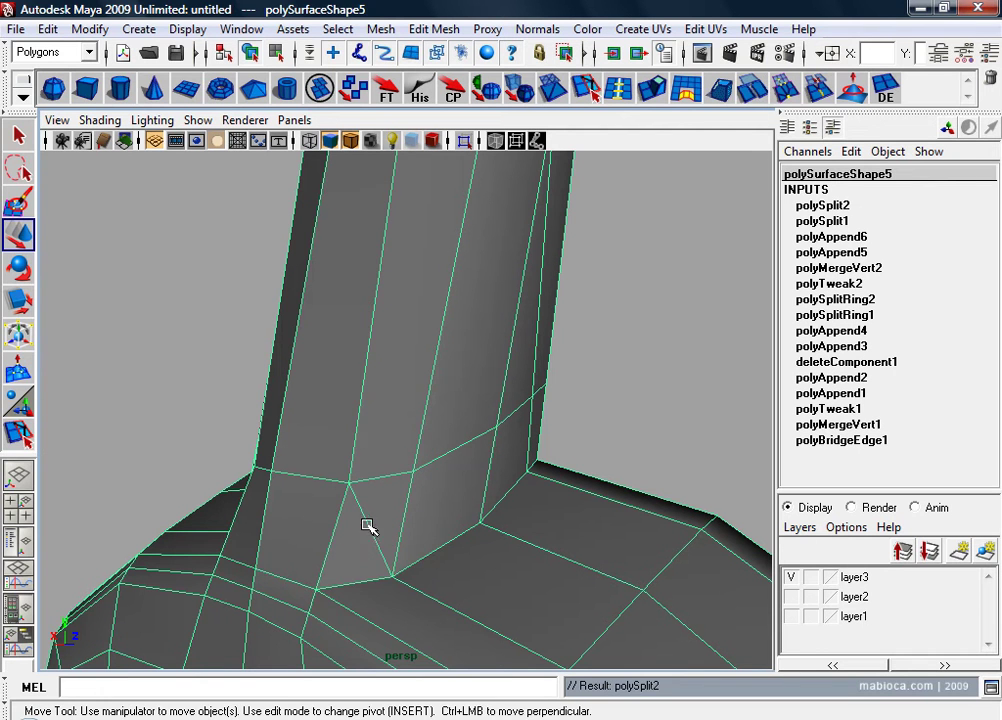
Step: Select and delete the diagonal edge below the neck's junction corner
right_click_drag(366, 337, 379, 370)
left_click(368, 512)
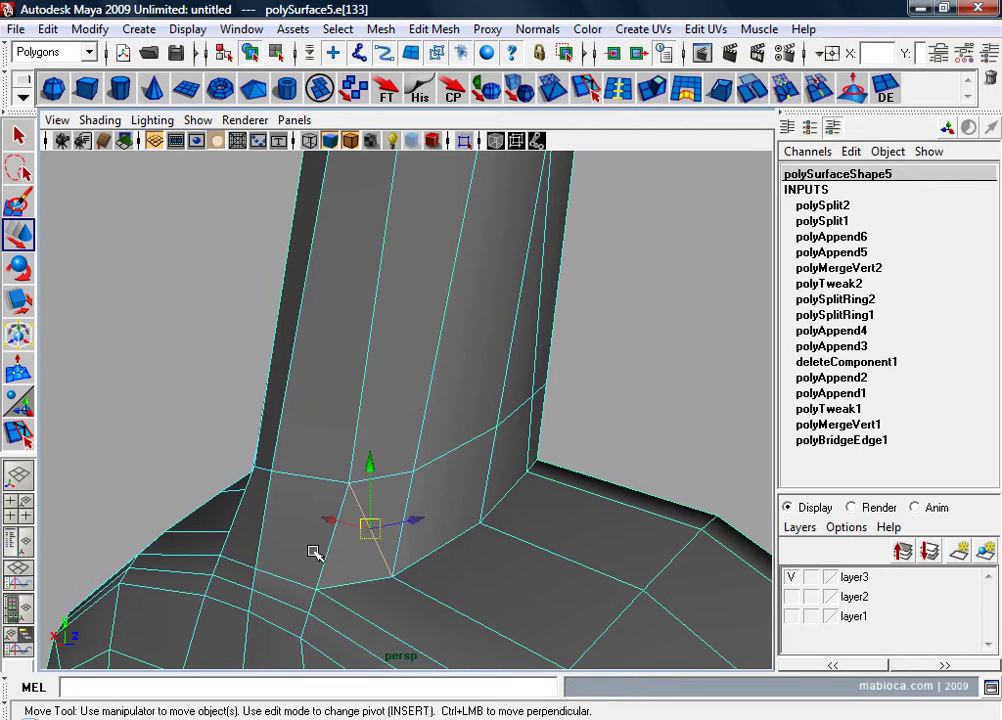
left_click_drag(313, 548, 530, 556, "alt")
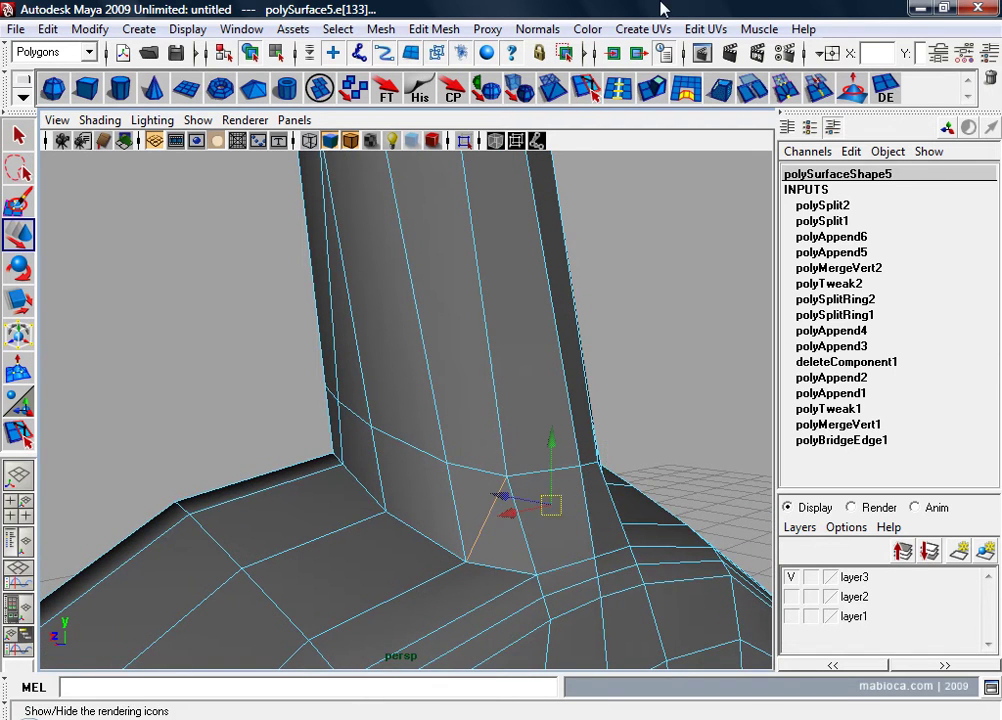
left_click(660, 300)
left_click_drag(640, 360, 389, 512, "alt")
Step: Select the spade model and inspect the neck junction and leg from several angles
left_click(389, 512)
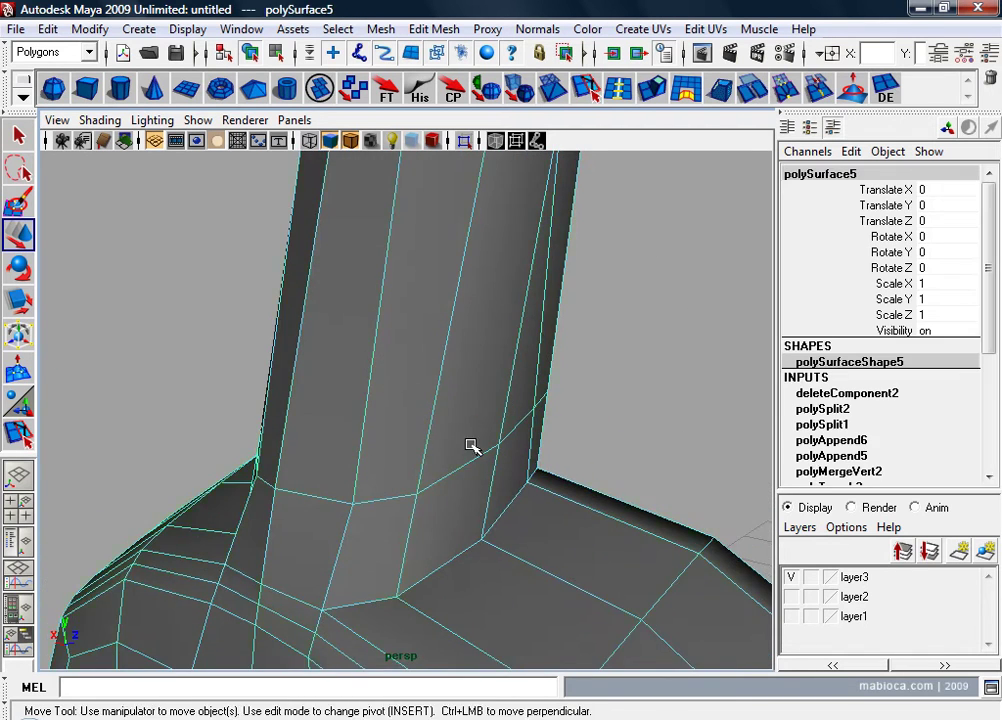
mouse_move(470, 447)
left_mouse_down("alt")
mouse_move(262, 420)
mouse_move(266, 432)
left_mouse_up("alt")
right_click_drag(266, 432, 371, 413, "alt")
mouse_move(371, 413)
left_mouse_down("alt")
mouse_move(313, 405)
mouse_move(363, 404)
mouse_move(347, 412)
left_mouse_up("alt")
right_click_drag(347, 412, 369, 396, "alt")
mouse_move(369, 396)
left_mouse_down("alt")
mouse_move(309, 371)
mouse_move(159, 369)
mouse_move(403, 385)
mouse_move(201, 376)
mouse_move(421, 367)
mouse_move(361, 385)
left_mouse_up("alt")
mouse_move(361, 385)
right_mouse_down("alt")
mouse_move(423, 398)
mouse_move(351, 463)
right_mouse_up("alt")
middle_click_drag(351, 463, 394, 463, "alt")
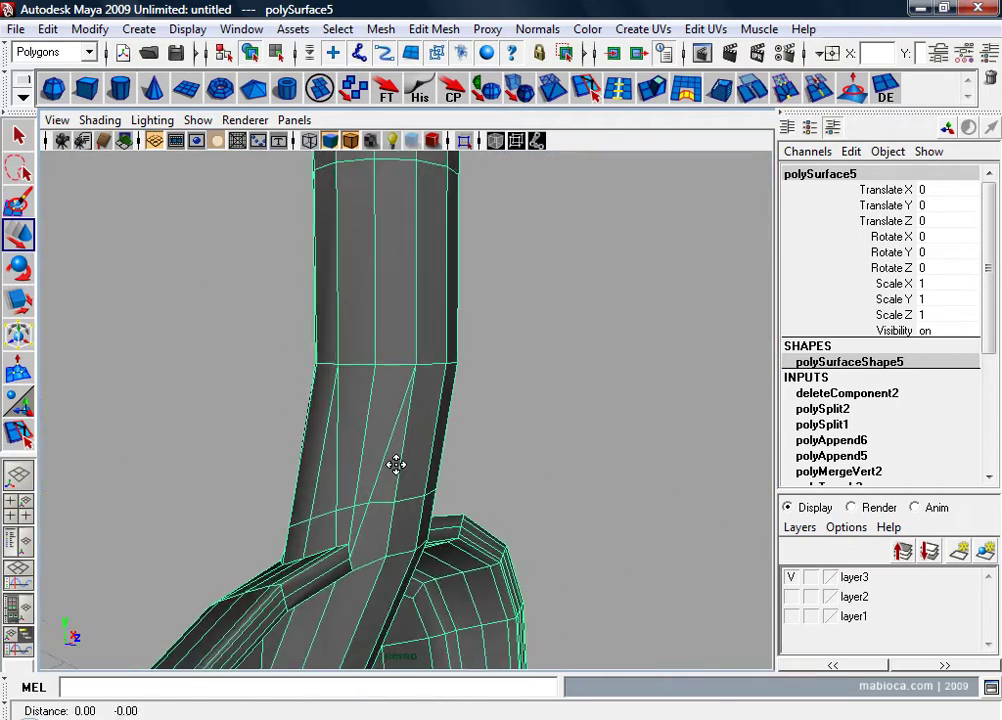
mouse_move(419, 437)
left_mouse_down("alt")
mouse_move(329, 430)
mouse_move(213, 441)
mouse_move(112, 425)
mouse_move(287, 462)
mouse_move(423, 436)
mouse_move(418, 414)
mouse_move(434, 420)
mouse_move(399, 450)
mouse_move(537, 427)
mouse_move(526, 416)
left_mouse_up("alt")
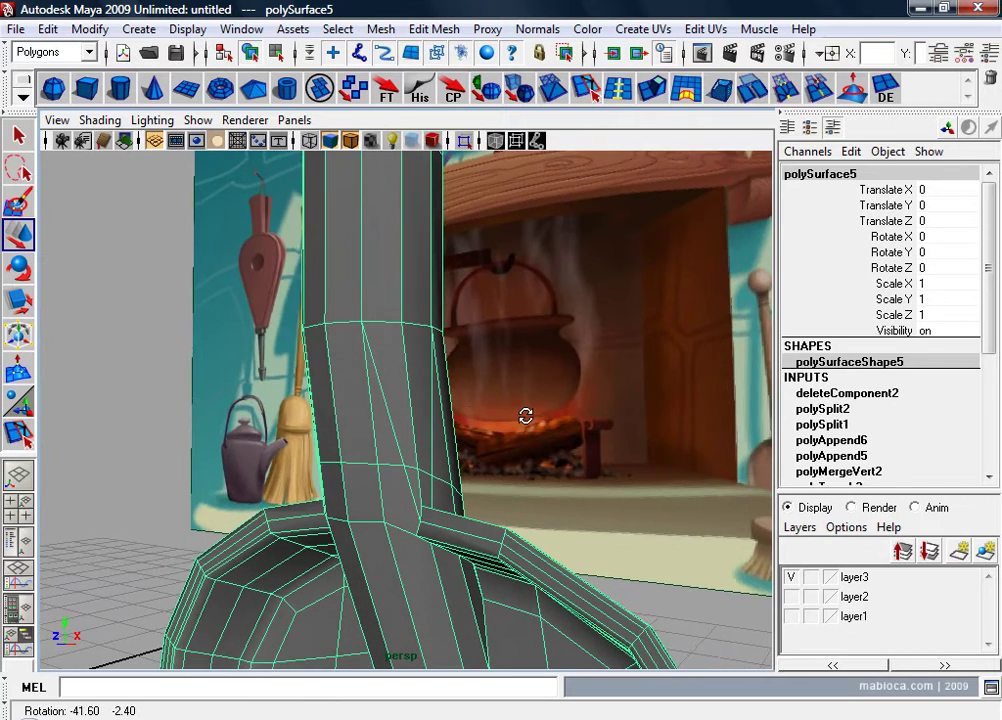
right_click_drag(526, 416, 518, 428, "alt")
left_click_drag(518, 428, 519, 427, "alt")
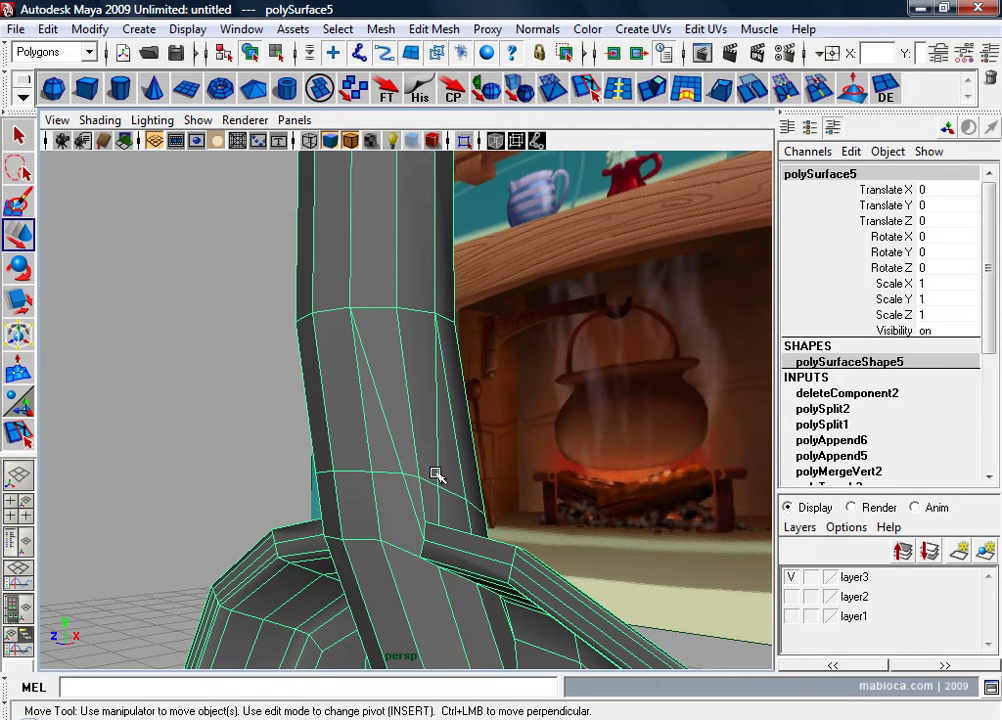
left_click_drag(436, 474, 409, 494, "alt")
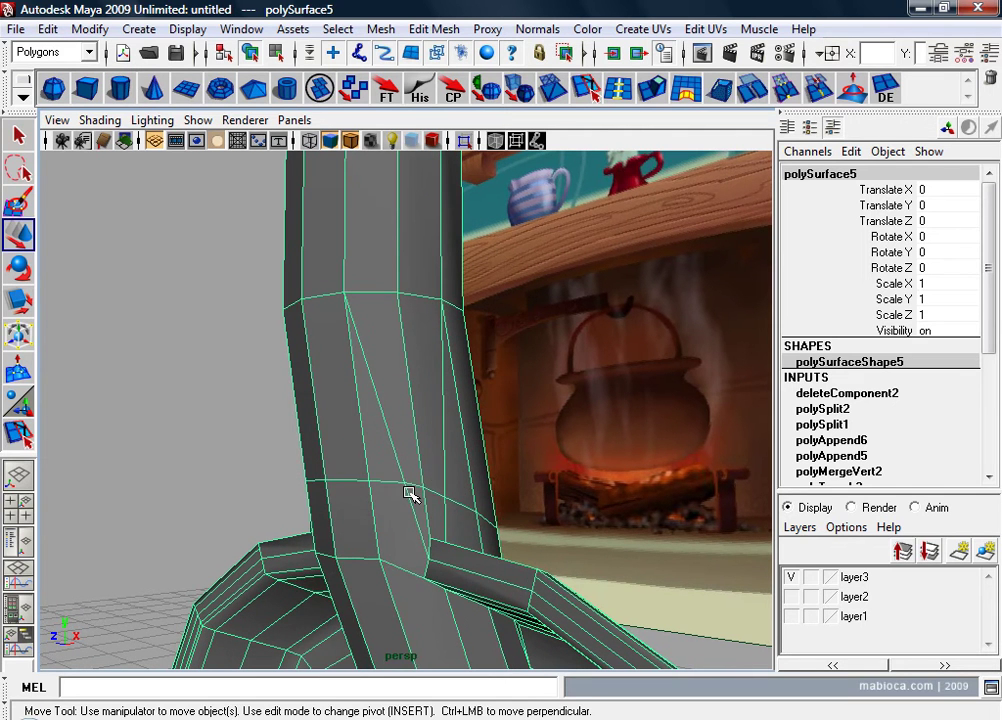
right_click(408, 340)
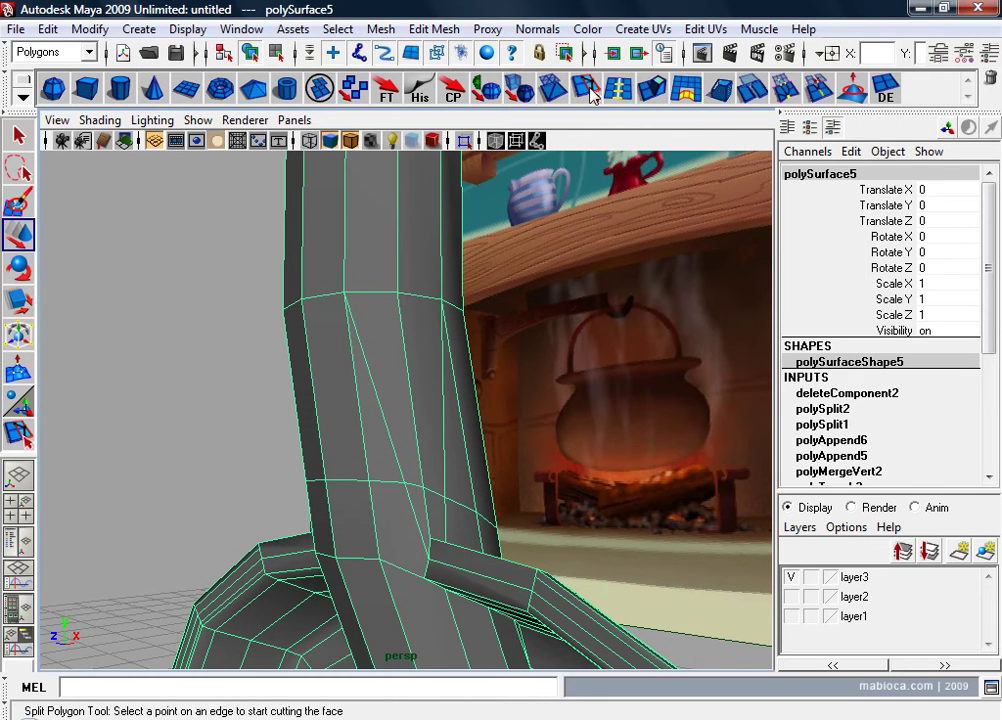
Step: Cut two new split edges on the neck near its junction
left_click(466, 85)
left_click_drag(435, 567, 447, 546)
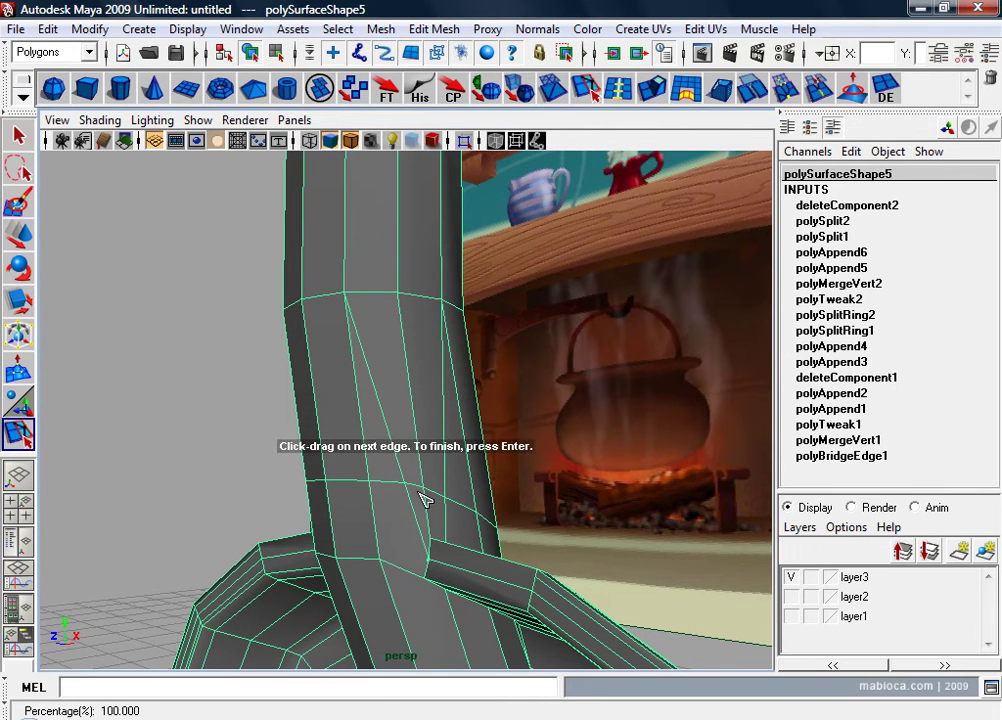
left_click_drag(400, 490, 370, 482)
key("Return")
mouse_move(281, 485)
left_mouse_down("alt")
mouse_move(490, 514)
mouse_move(226, 560)
left_mouse_up("alt")
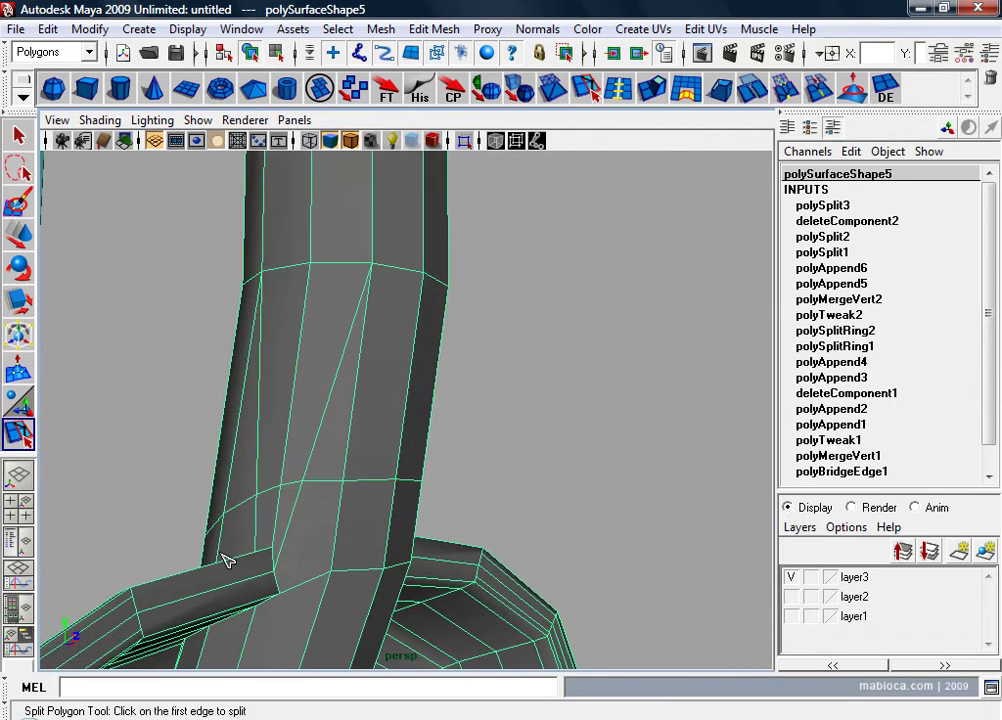
left_click_drag(287, 546, 308, 566)
left_click(325, 490)
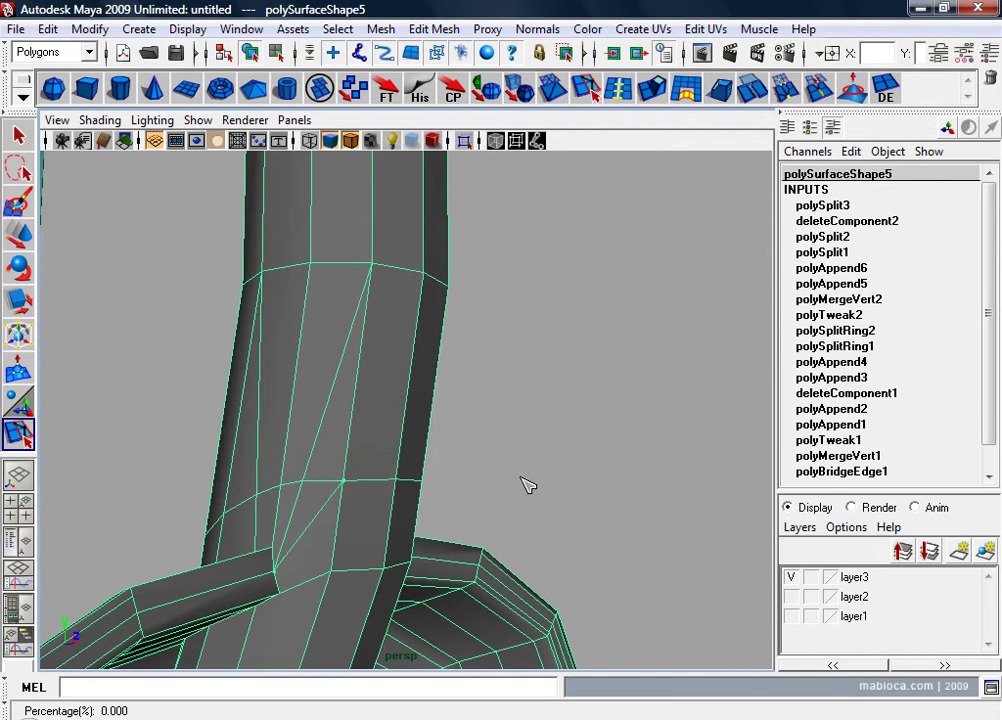
key("Return")
Step: Remove the long diagonal edge running up the neck with Delete Edge
key("w")
right_click_drag(357, 340, 340, 275)
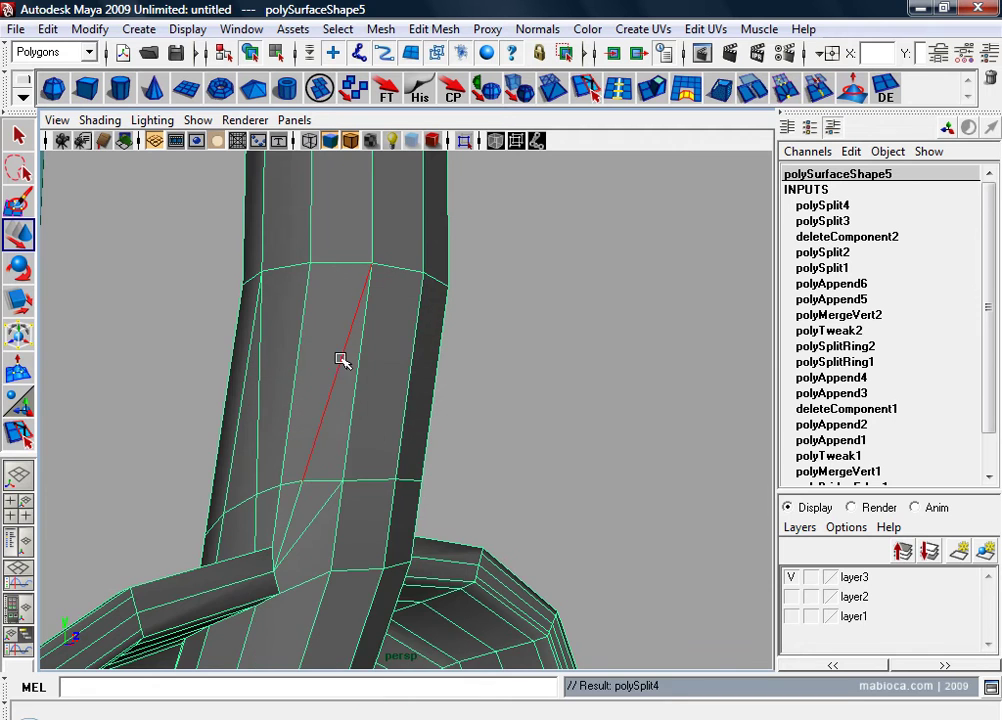
left_click(342, 360)
mouse_move(342, 365)
left_mouse_down("alt")
mouse_move(250, 459)
mouse_move(366, 418)
left_mouse_up("alt")
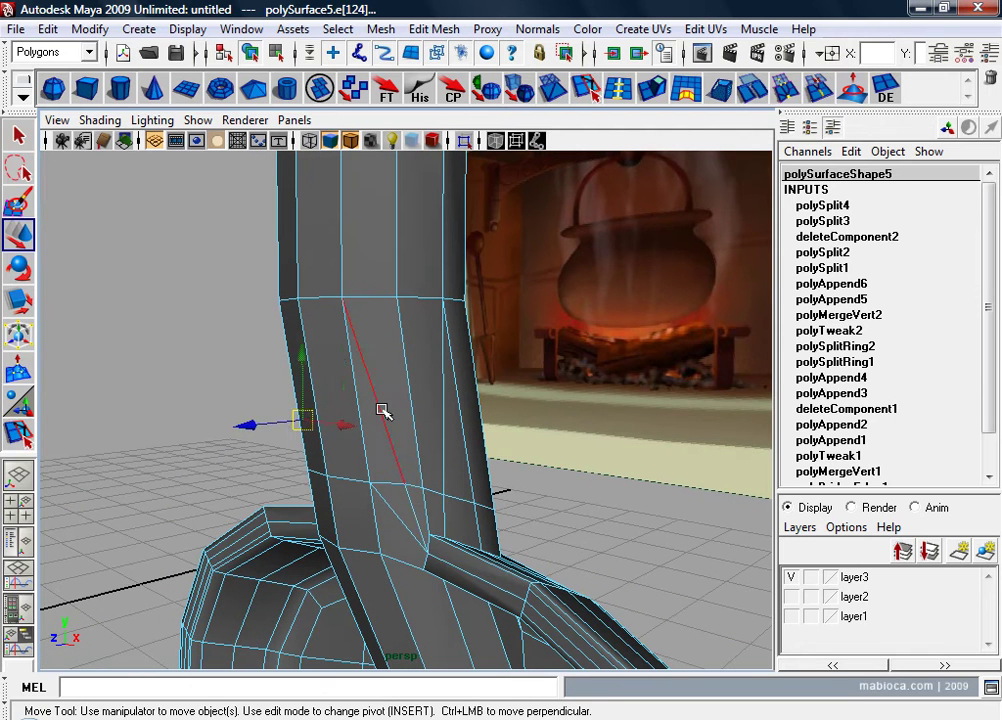
left_click(380, 409)
left_click(890, 95)
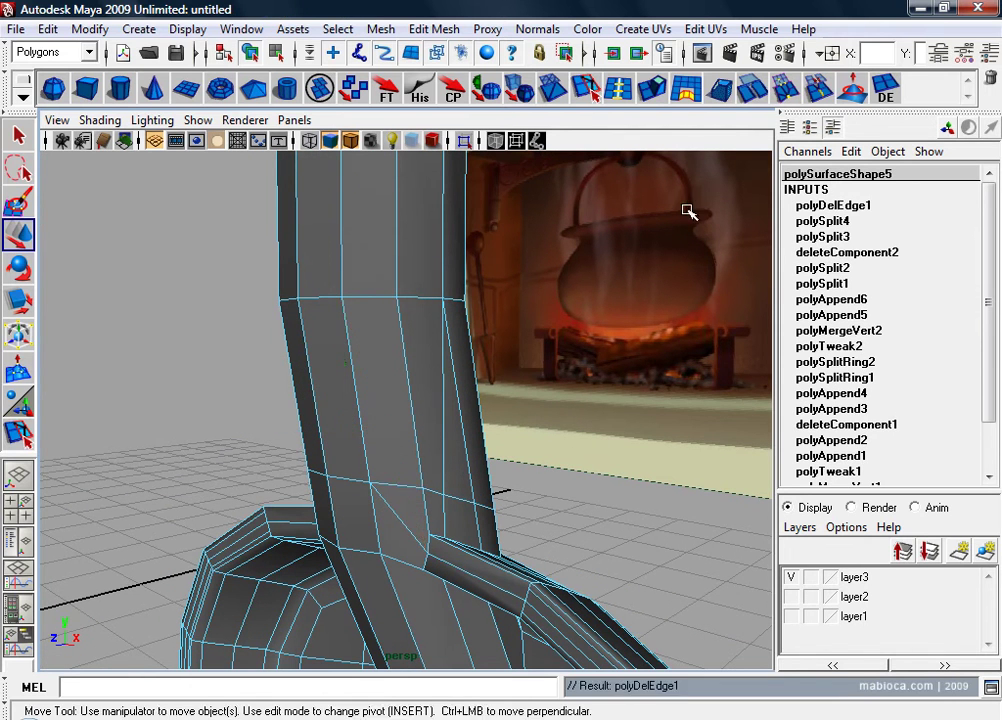
mouse_move(689, 212)
left_mouse_down("alt")
mouse_move(588, 286)
mouse_move(649, 318)
mouse_move(327, 440)
mouse_move(382, 436)
left_mouse_up("alt")
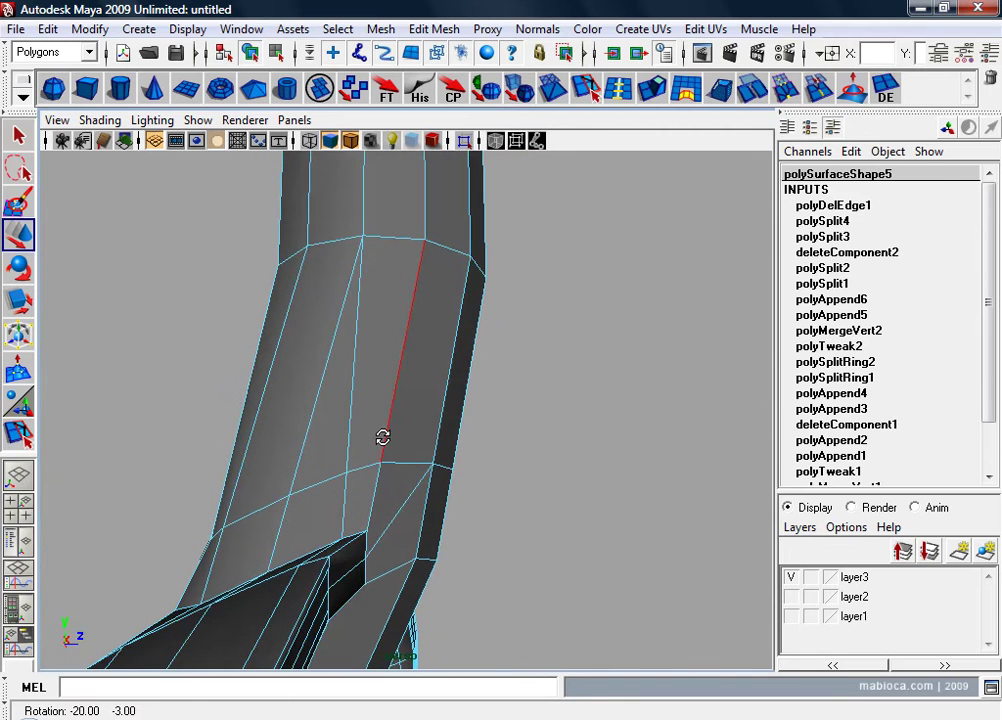
right_click(409, 336)
key("space")
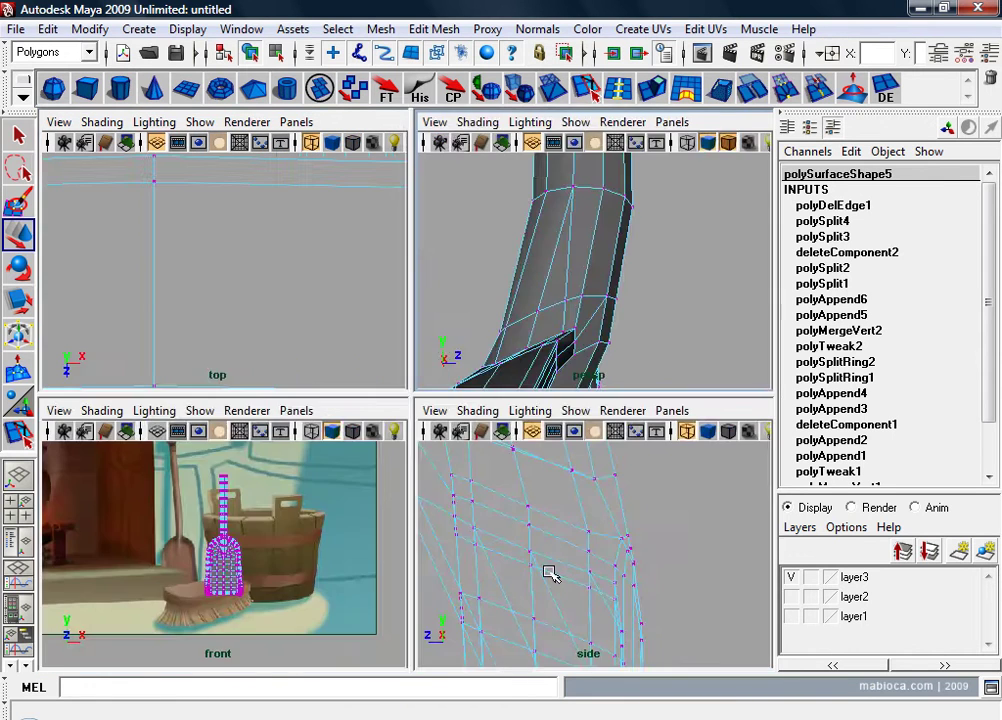
Step: In the side view, select the new edge-ring vertices at the neck and shift them left
key("space")
mouse_move(597, 510)
right_mouse_down("alt")
mouse_move(532, 494)
mouse_move(870, 521)
mouse_move(660, 490)
mouse_move(248, 377)
right_mouse_up("alt")
left_click_drag(266, 376, 409, 450)
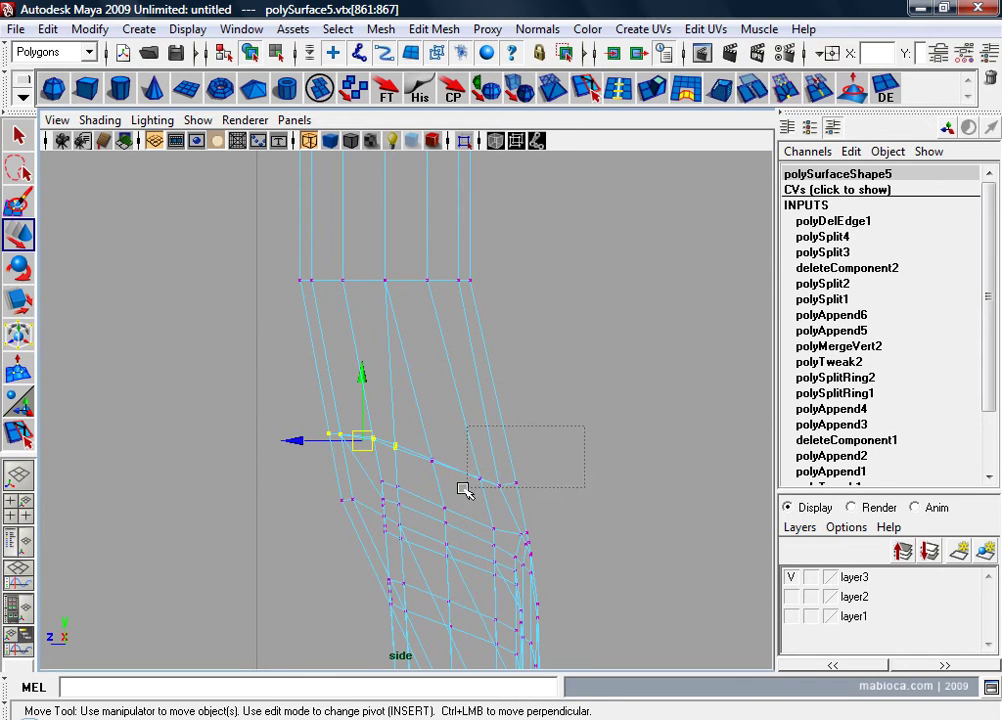
left_click_drag(465, 490, 408, 490, "shift")
left_click_drag(357, 465, 349, 464)
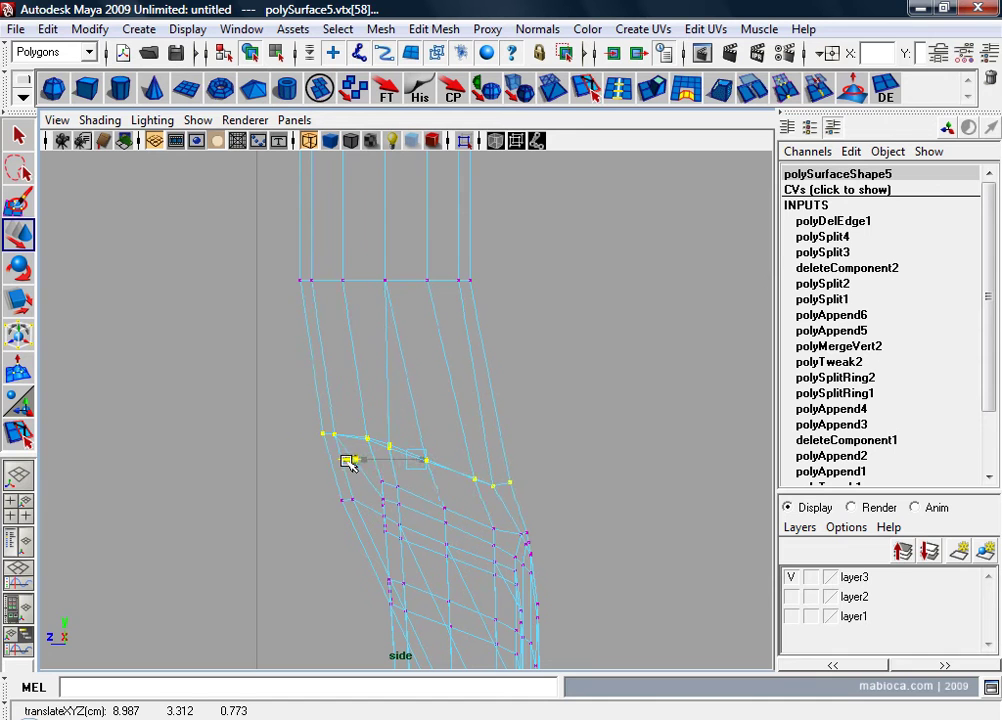
scroll(405, 468, "down", 2)
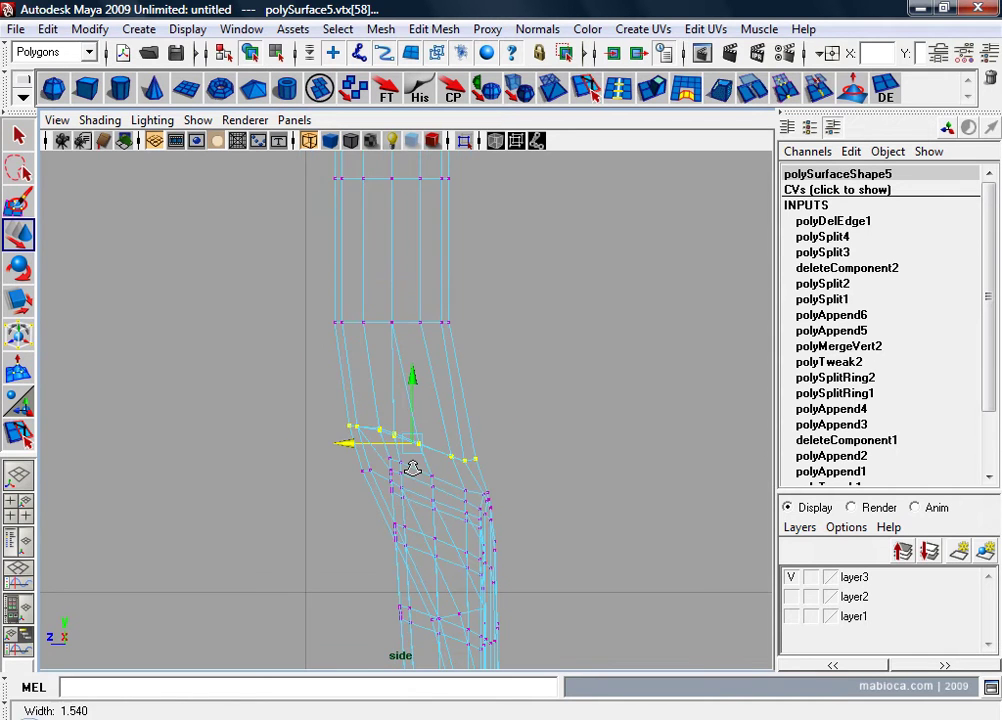
middle_click_drag(409, 470, 425, 420, "alt")
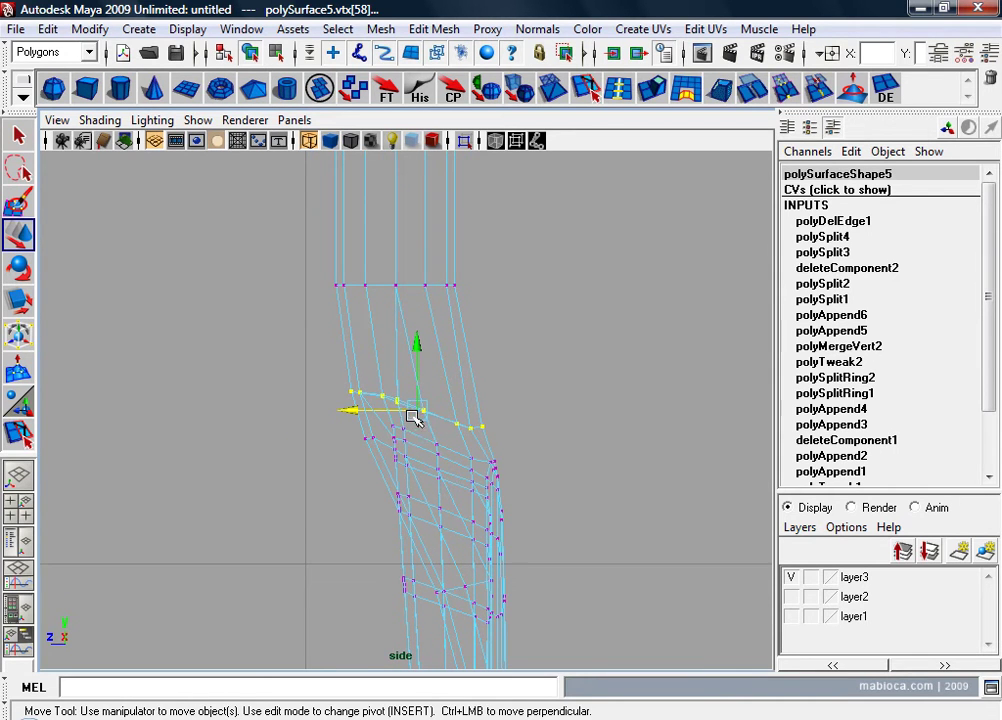
left_click_drag(414, 418, 418, 413)
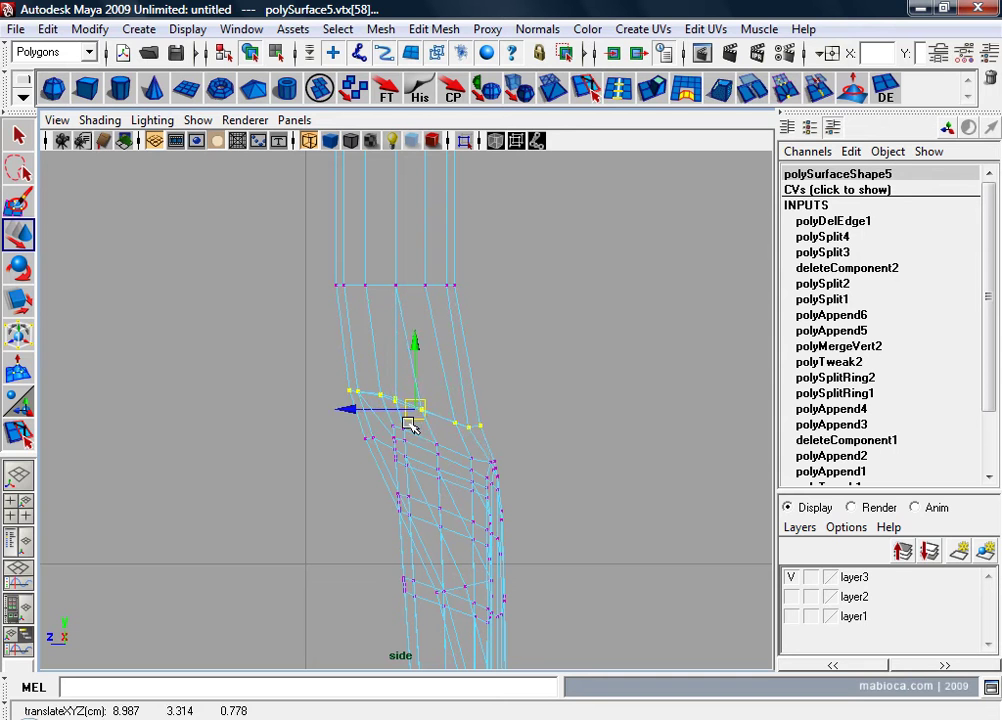
Step: Nudge individual junction vertices one by one onto the neck-to-blade line
right_click_drag(365, 452, 788, 456, "alt")
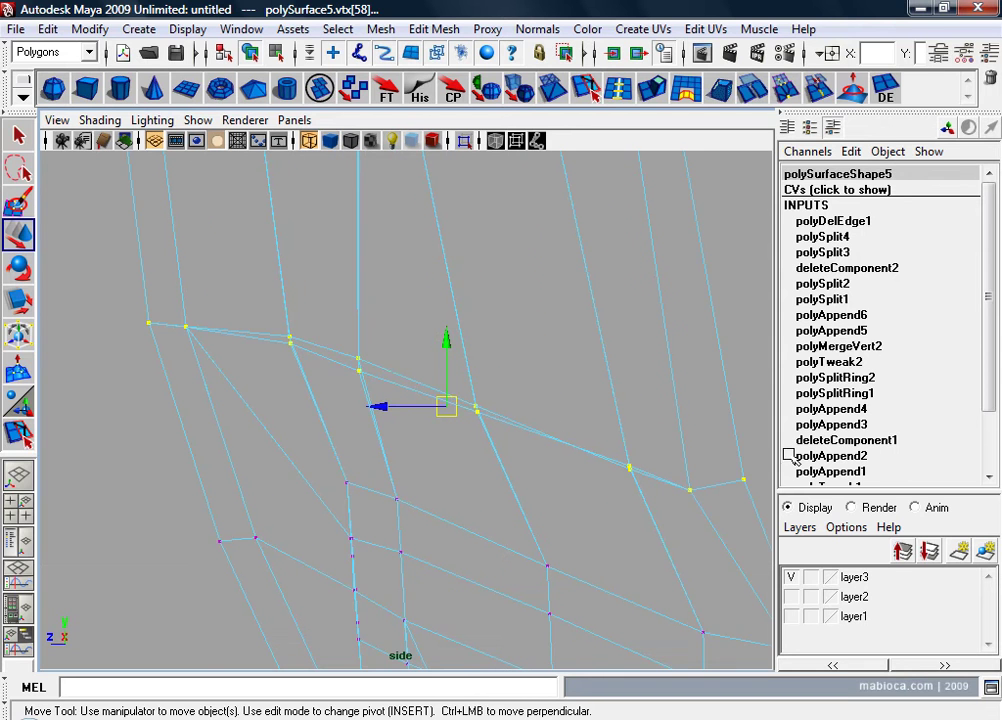
left_click(292, 339)
left_click_drag(297, 340, 301, 350)
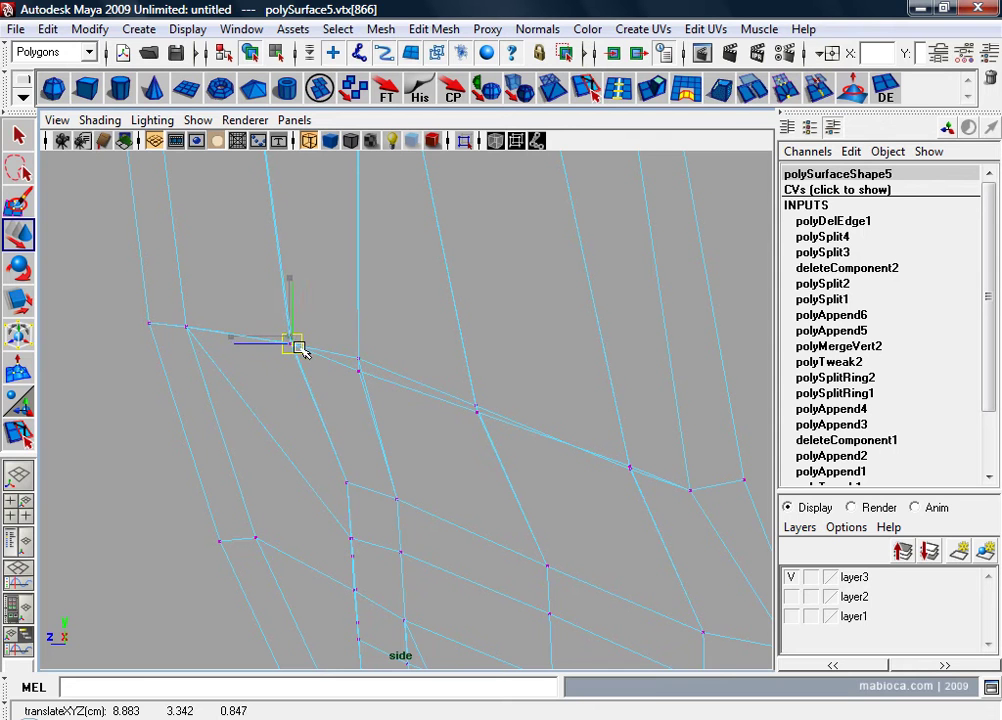
left_click(358, 358)
left_click_drag(360, 297, 364, 310)
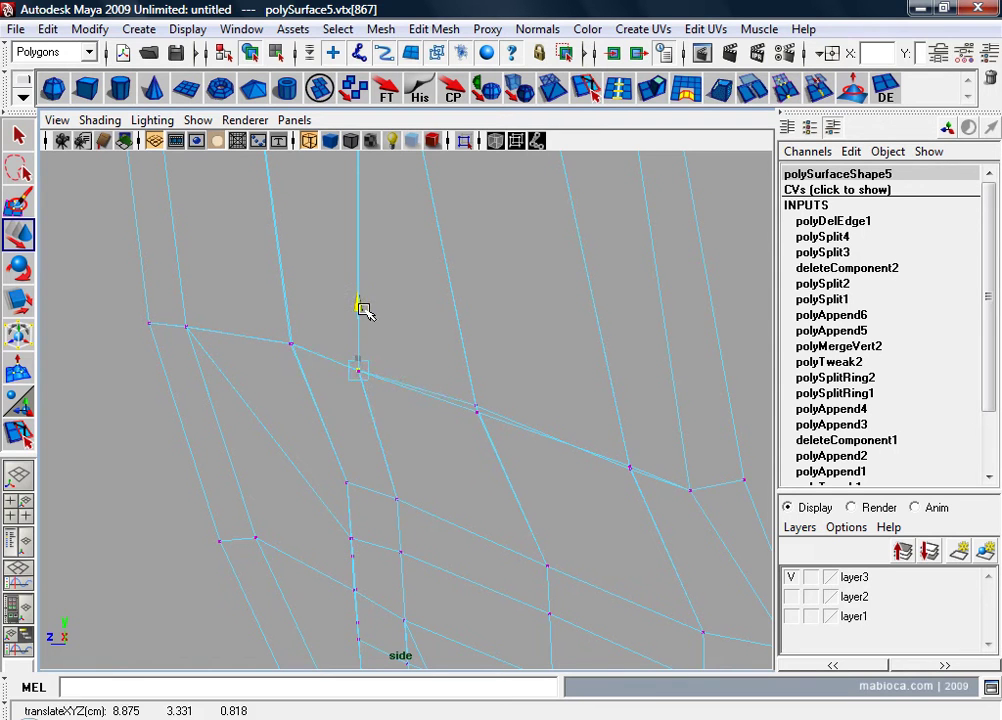
left_click(476, 409)
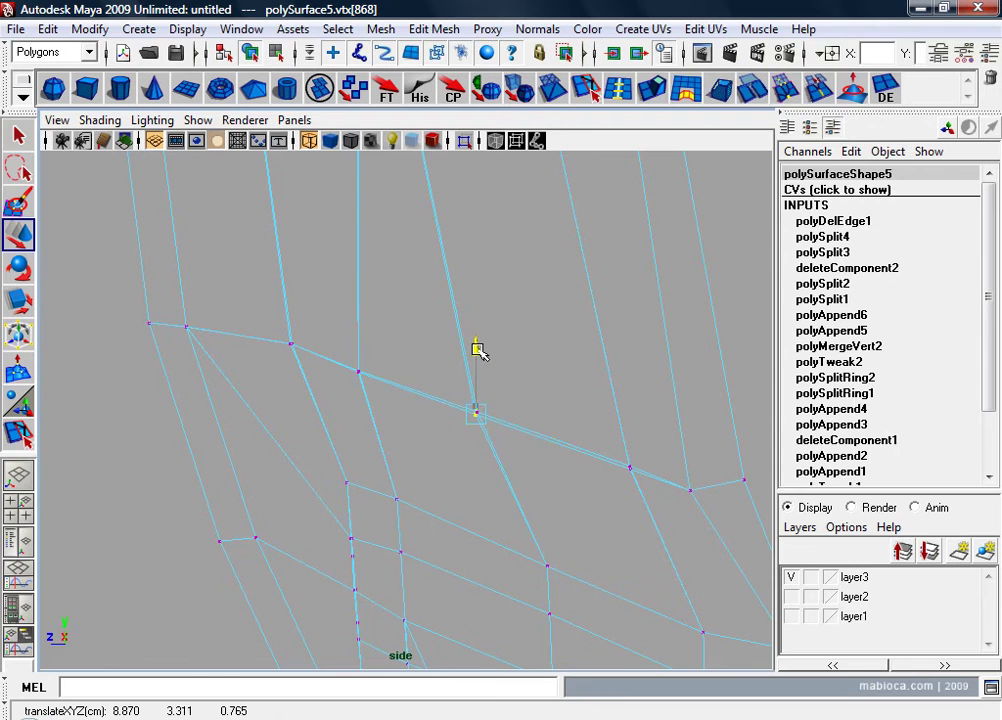
left_click(481, 415)
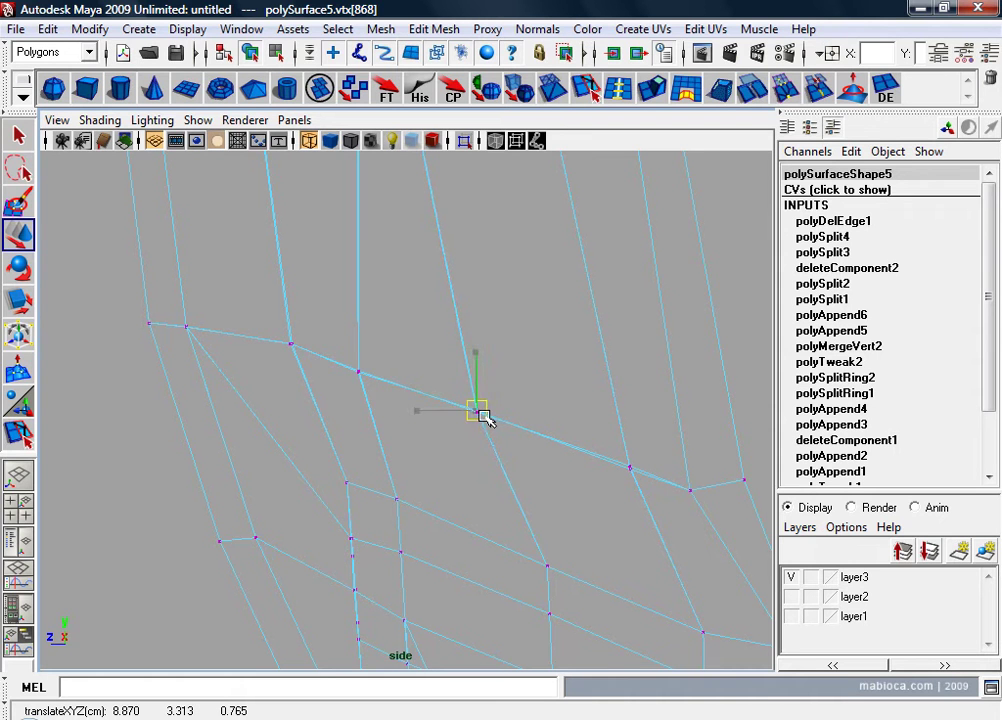
left_click(632, 464)
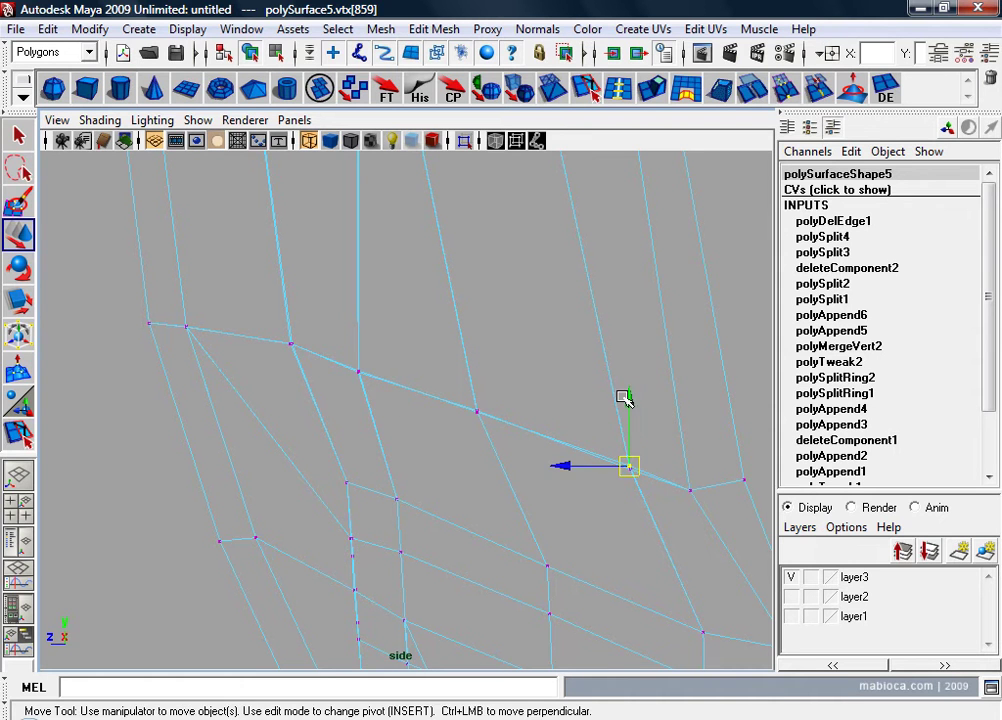
left_click_drag(623, 398, 629, 403)
Step: Adjust the end and neighbouring corner vertices of the junction line to even it out
middle_click_drag(735, 459, 582, 463, "alt")
left_click_drag(617, 472, 574, 500)
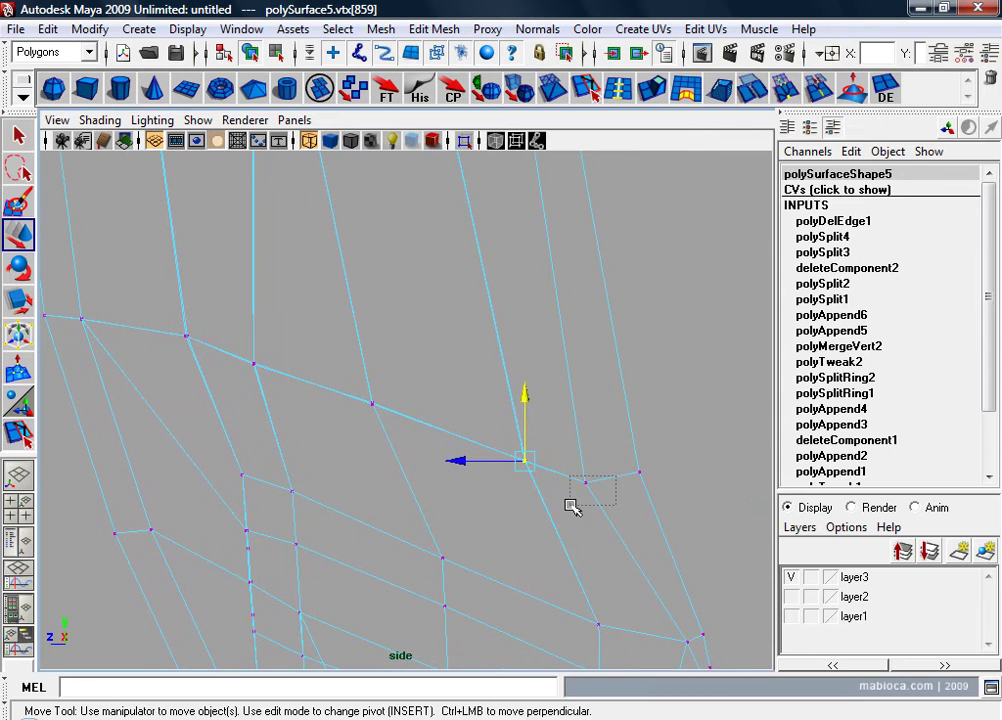
left_click_drag(595, 418, 592, 410)
mouse_move(676, 443)
left_mouse_down()
mouse_move(626, 494)
mouse_move(646, 492)
left_mouse_up()
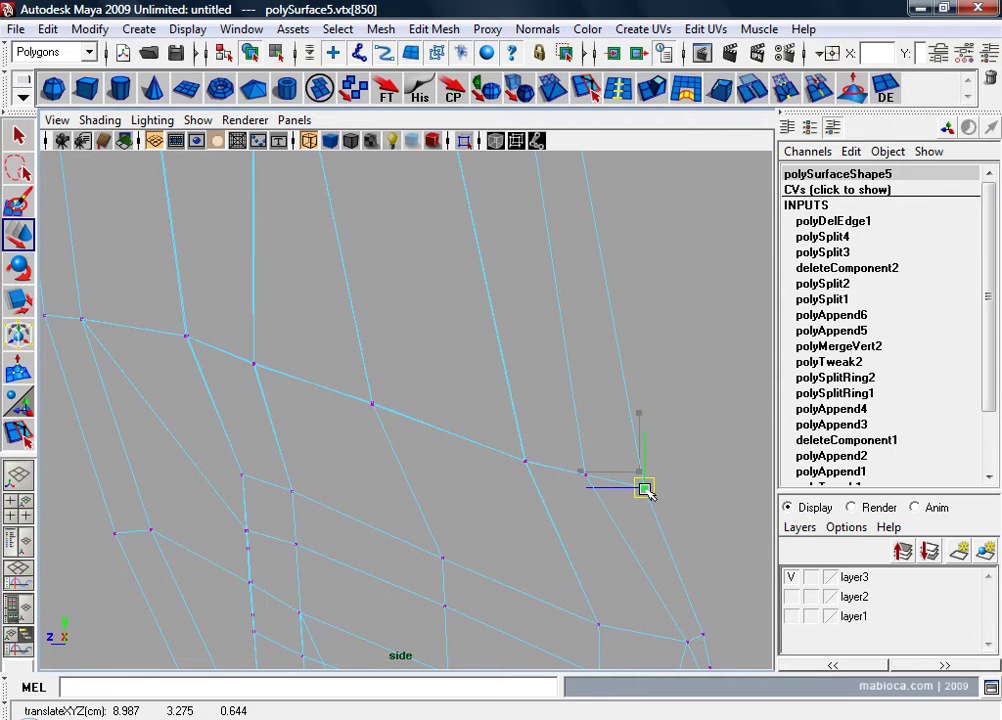
left_click(573, 494)
left_click_drag(566, 462, 593, 487)
scroll(586, 513, "down", 3)
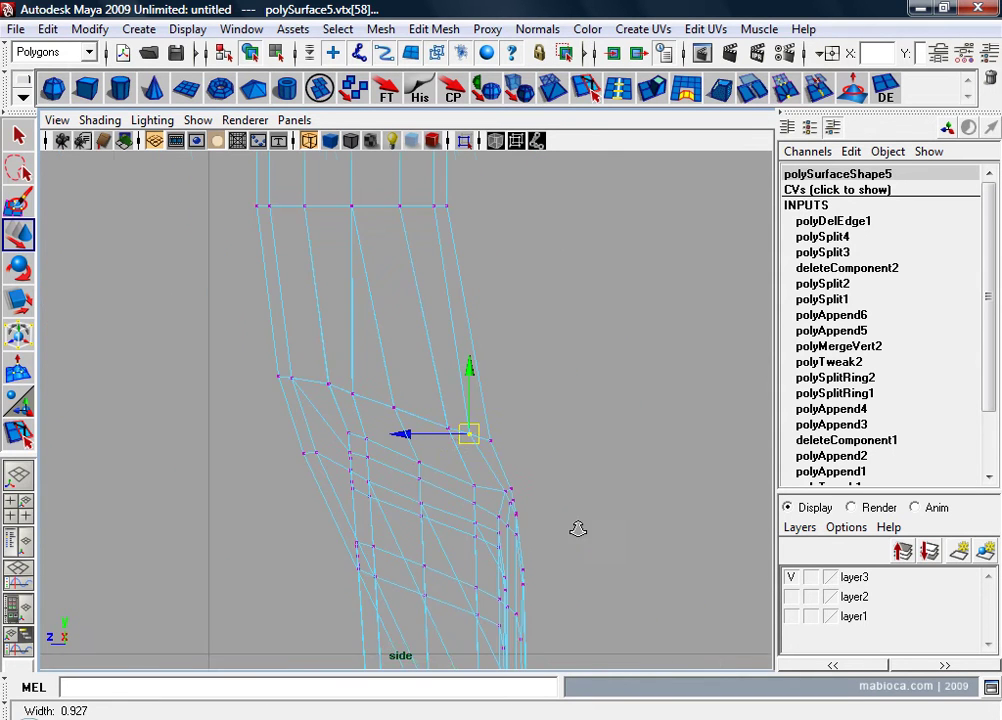
Step: Inspect the shovel mesh in the perspective view in object mode
key("5")
mouse_move(548, 394)
left_mouse_down("alt")
mouse_move(432, 436)
mouse_move(405, 463)
mouse_move(470, 428)
mouse_move(374, 454)
mouse_move(250, 436)
mouse_move(329, 510)
mouse_move(377, 396)
mouse_move(459, 465)
mouse_move(456, 376)
mouse_move(566, 385)
mouse_move(405, 387)
mouse_move(472, 470)
left_mouse_up("alt")
key("F8")
right_click_drag(472, 470, 472, 371, "alt")
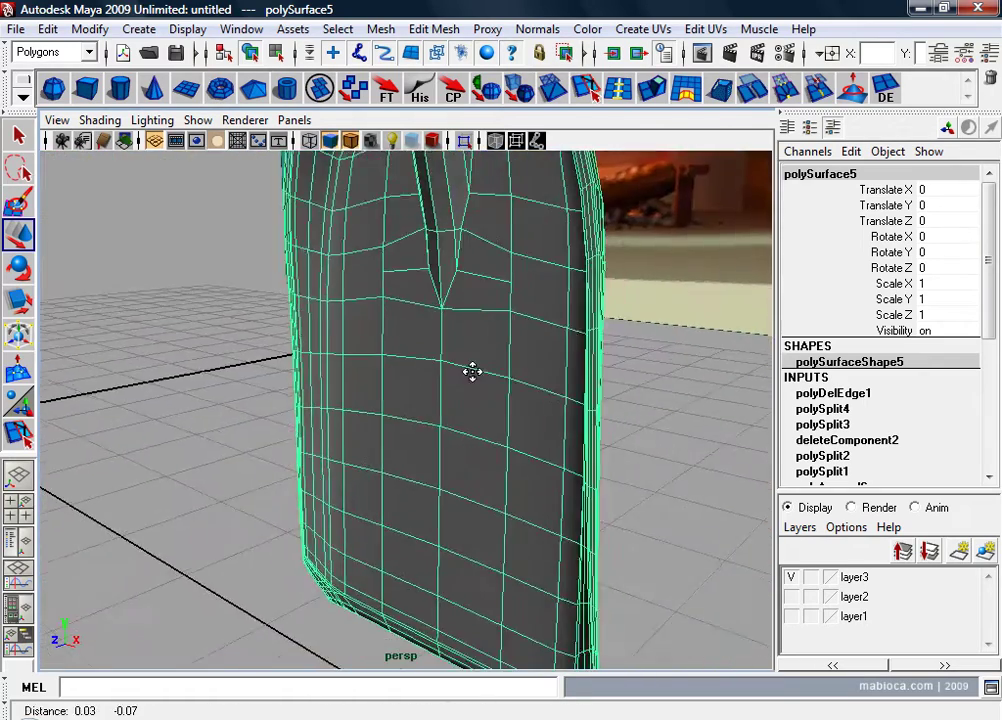
mouse_move(472, 371)
left_mouse_down("alt")
mouse_move(485, 333)
mouse_move(416, 425)
mouse_move(523, 510)
mouse_move(600, 490)
left_mouse_up("alt")
Step: Bring the blade's upper rim beside the handle joint into close view
left_click(672, 388)
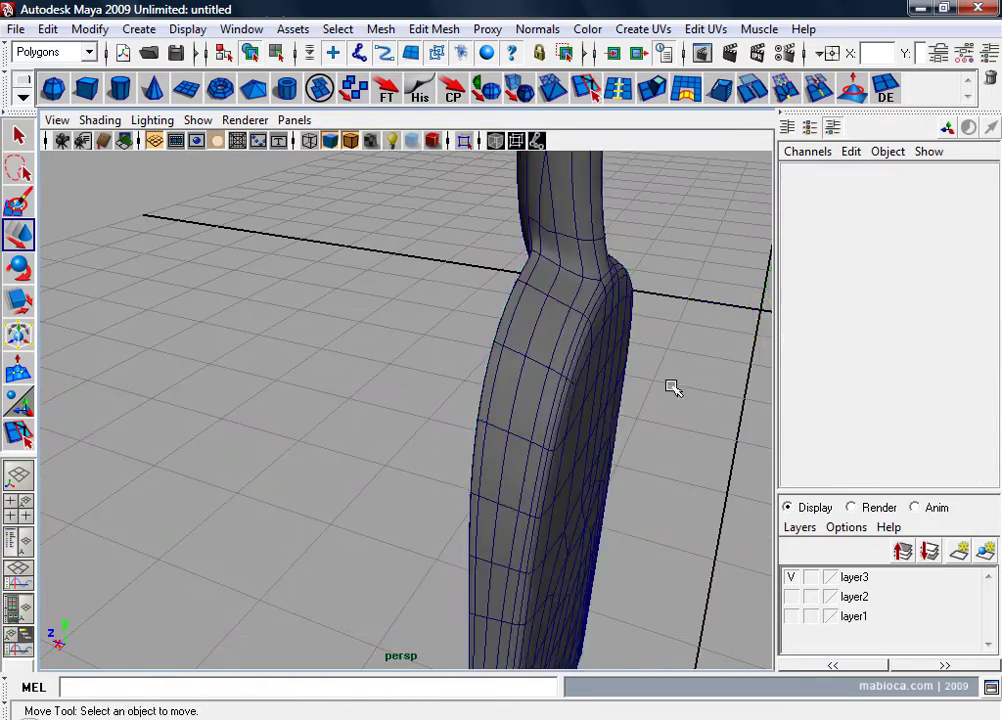
mouse_move(672, 388)
left_mouse_down("alt")
mouse_move(559, 394)
mouse_move(626, 367)
mouse_move(680, 293)
mouse_move(550, 414)
left_mouse_up("alt")
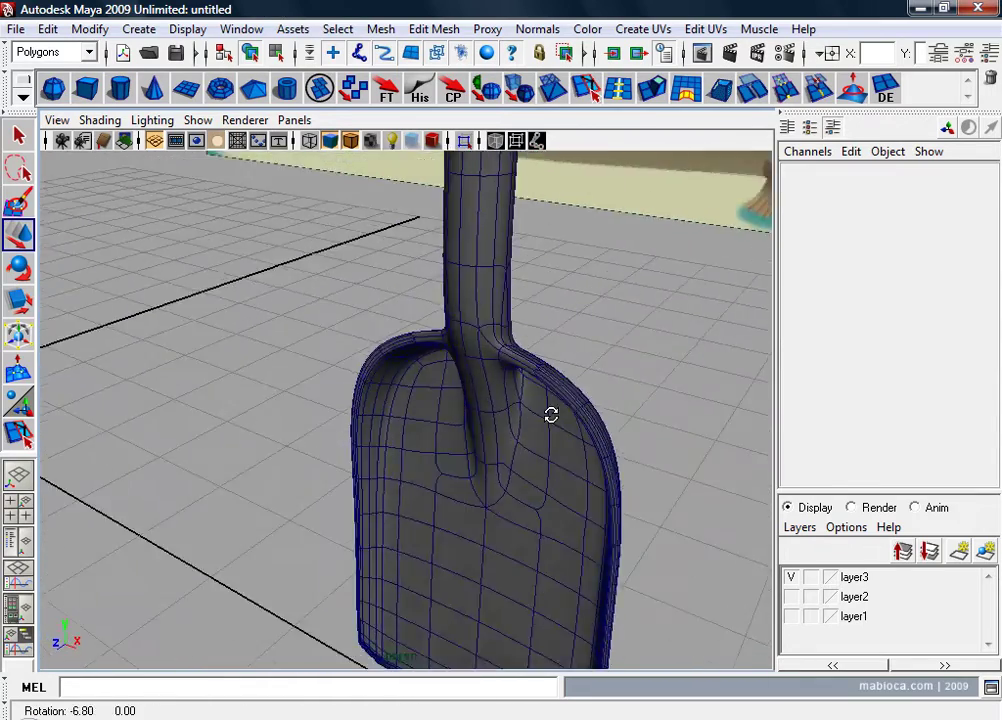
left_click(550, 414)
right_click_drag(550, 414, 492, 420, "alt")
mouse_move(492, 420)
left_mouse_down("alt")
mouse_move(483, 407)
mouse_move(519, 409)
left_mouse_up("alt")
mouse_move(519, 409)
right_mouse_down("alt")
mouse_move(497, 410)
mouse_move(459, 358)
right_mouse_up("alt")
mouse_move(459, 358)
left_mouse_down("alt")
mouse_move(470, 420)
mouse_move(447, 369)
left_mouse_up("alt")
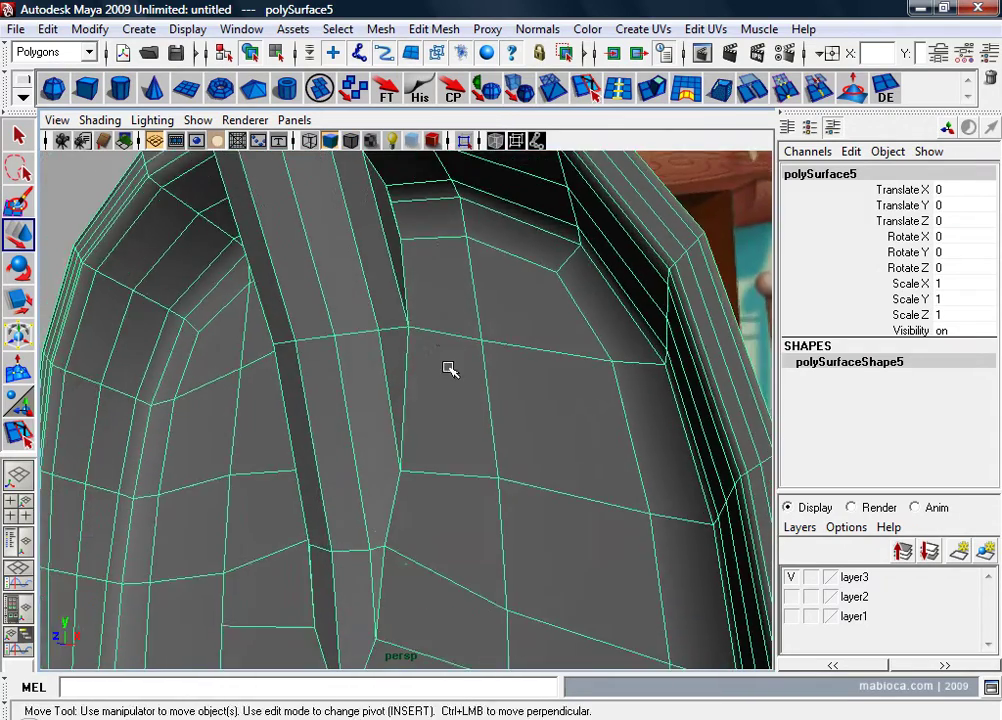
right_click_drag(447, 369, 441, 336, "alt")
mouse_move(441, 336)
left_mouse_down("alt")
mouse_move(441, 445)
mouse_move(510, 241)
mouse_move(373, 284)
left_mouse_up("alt")
Step: Cut a new edge across the rim face with the Split Polygon Tool
left_click(598, 98)
right_click_drag(373, 284, 364, 382, "alt")
left_click_drag(364, 382, 394, 290, "alt")
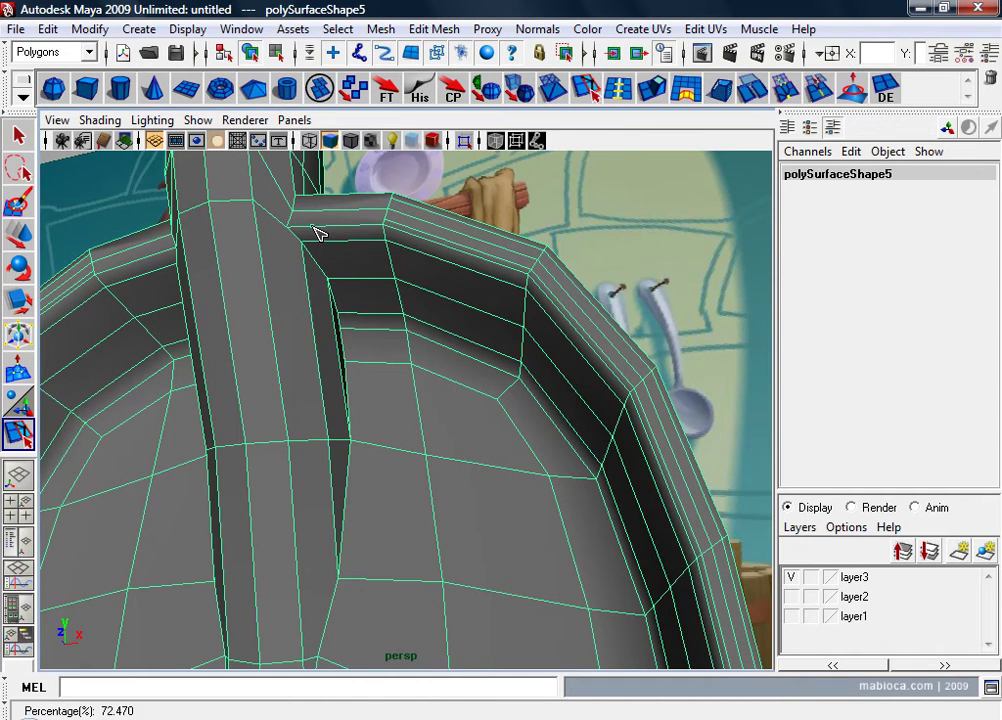
mouse_move(314, 232)
left_mouse_down("alt")
mouse_move(351, 246)
mouse_move(361, 270)
left_mouse_up("alt")
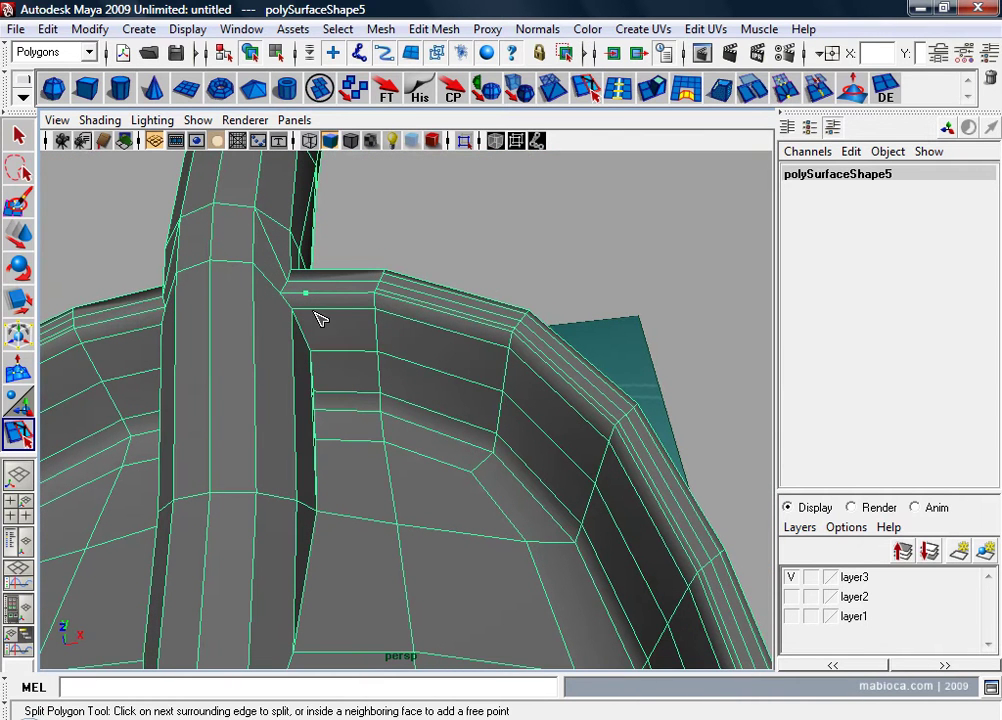
key("Return")
right_click_drag(380, 300, 345, 285, "shift")
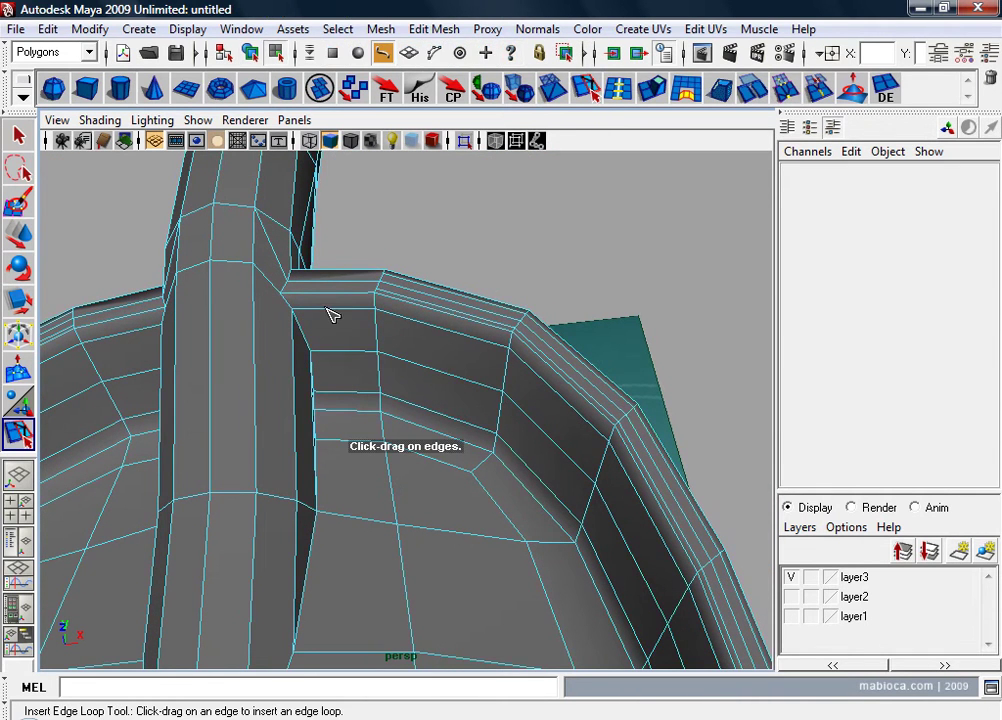
left_click_drag(332, 315, 318, 317)
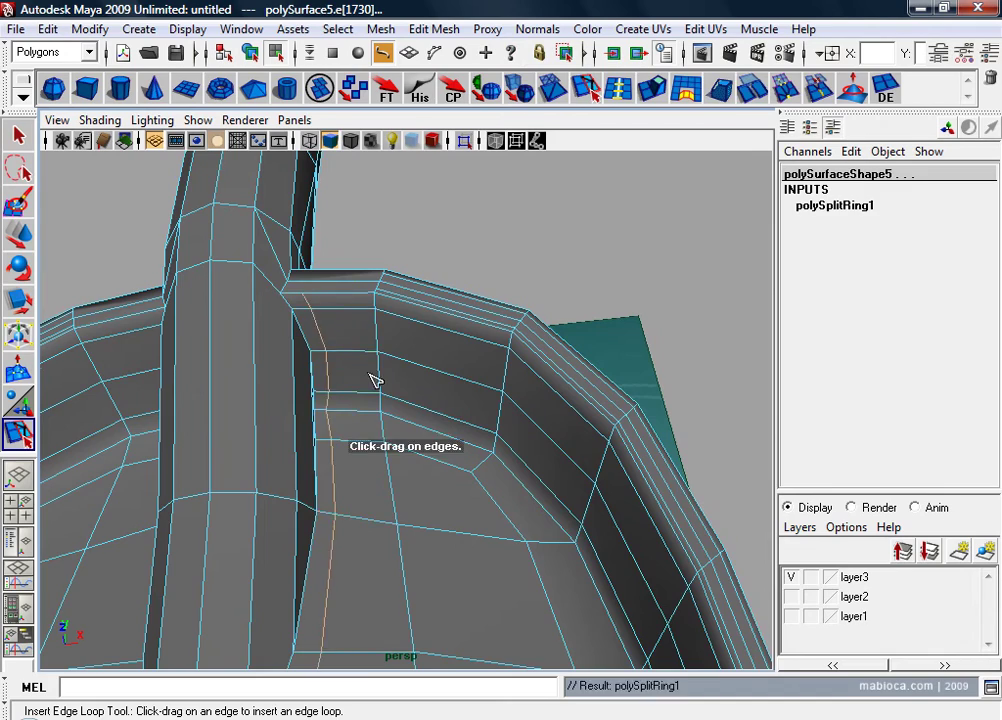
mouse_move(374, 380)
left_mouse_down("alt")
mouse_move(329, 385)
mouse_move(324, 407)
mouse_move(424, 402)
mouse_move(385, 436)
left_mouse_up("alt")
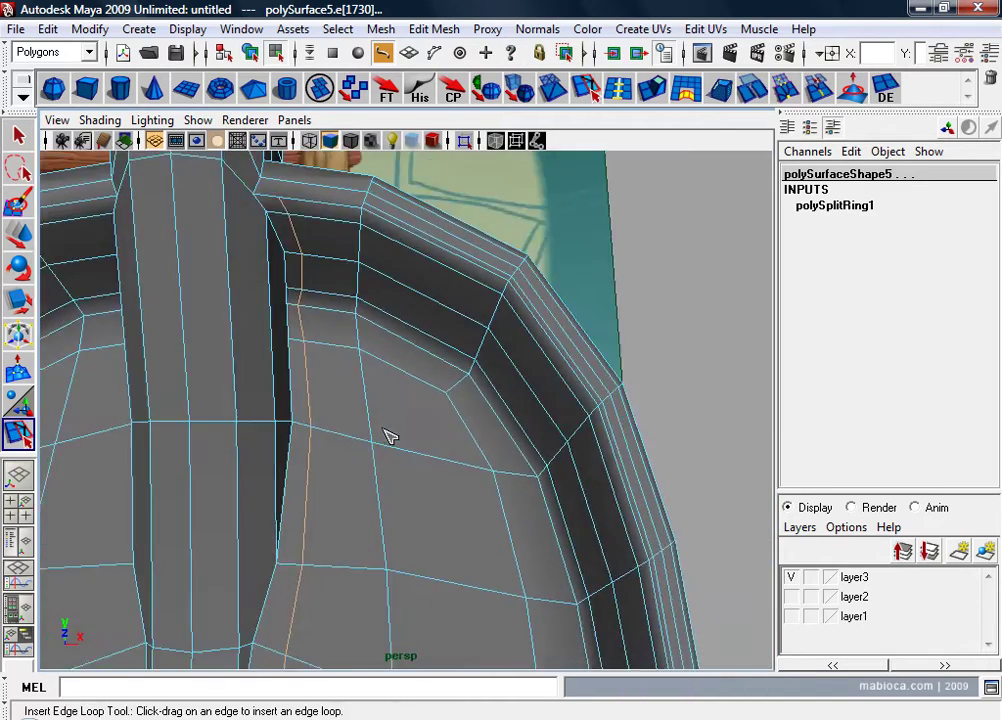
key("space")
key("space")
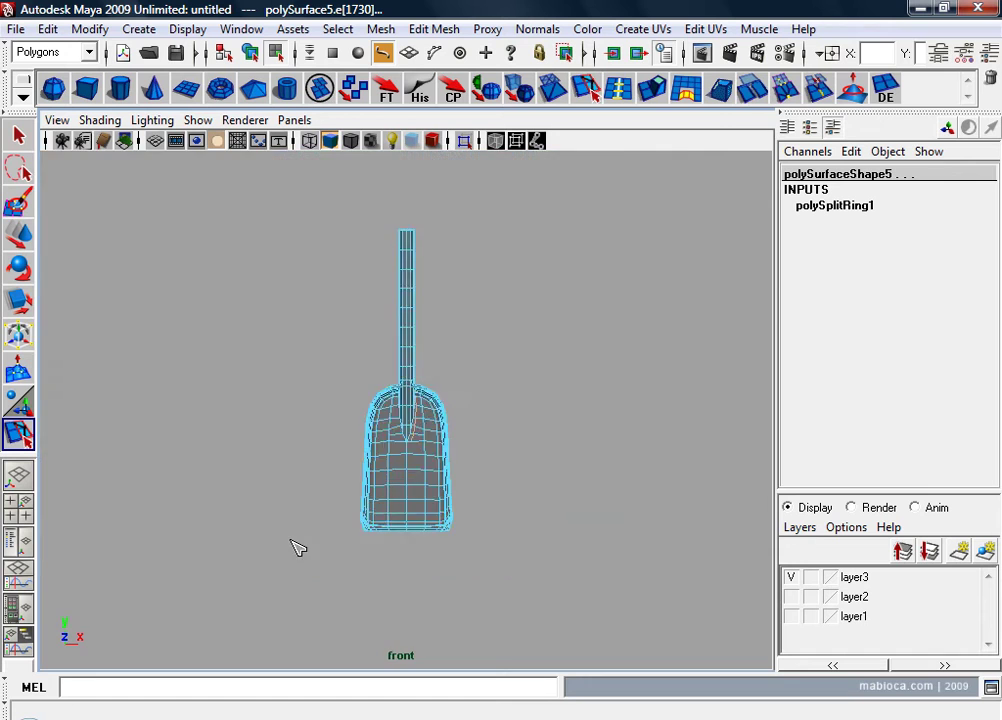
mouse_move(295, 543)
right_mouse_down("alt")
mouse_move(331, 481)
mouse_move(425, 398)
mouse_move(472, 441)
mouse_move(403, 452)
mouse_move(512, 456)
mouse_move(420, 548)
right_mouse_up("alt")
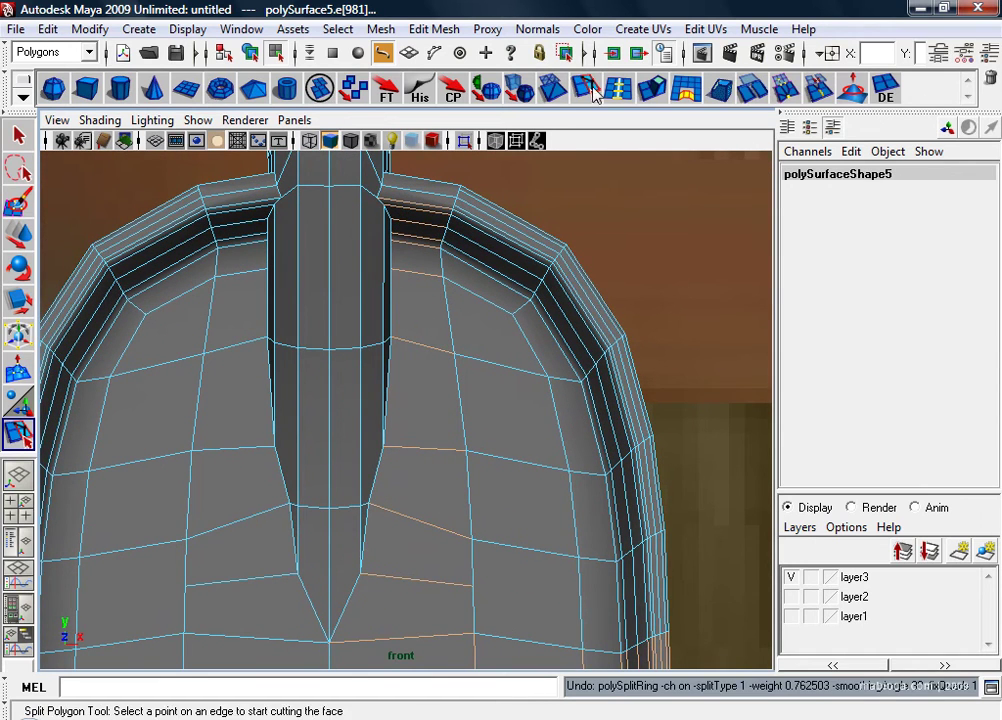
Step: Place split points from the blade's bottom edge up the right of the neck slot to the rim
left_click(348, 642)
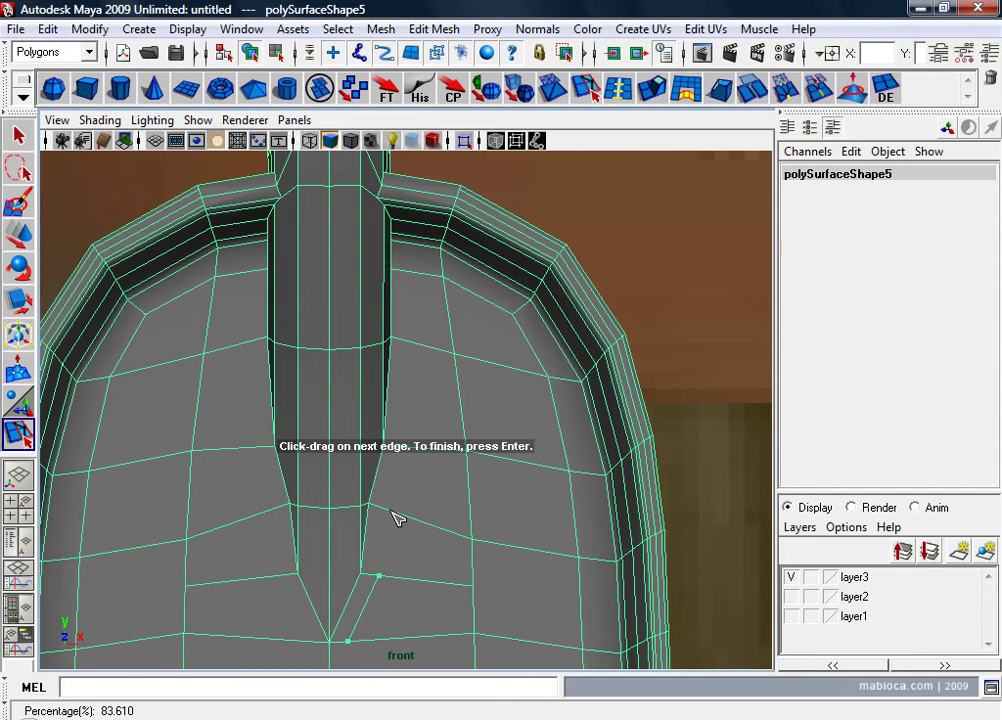
left_click_drag(407, 524, 370, 648)
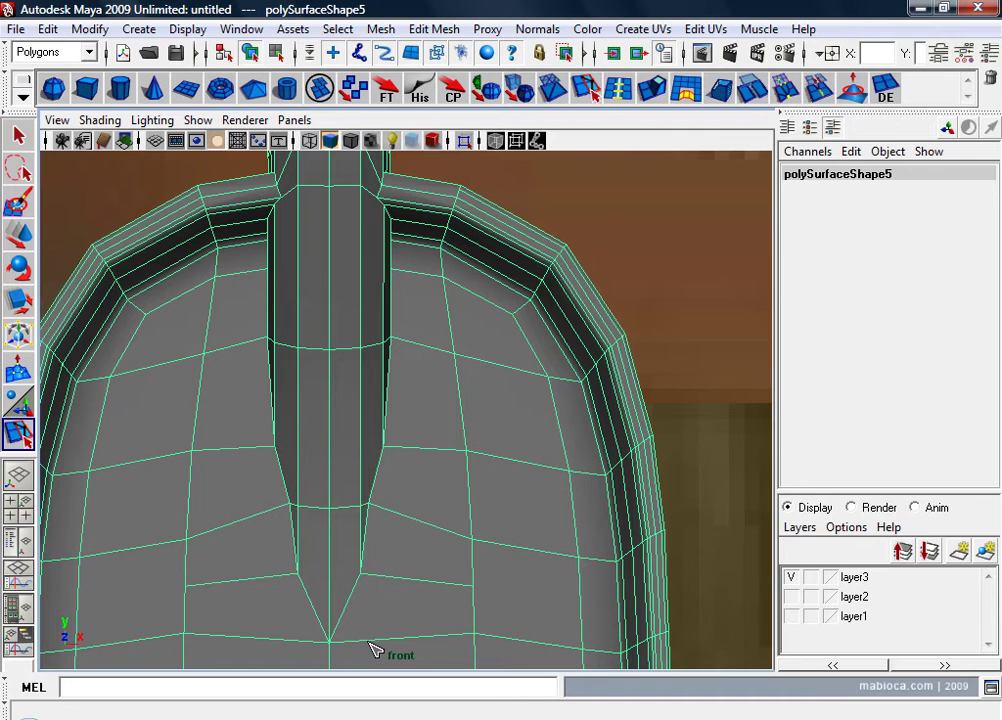
left_click(396, 587)
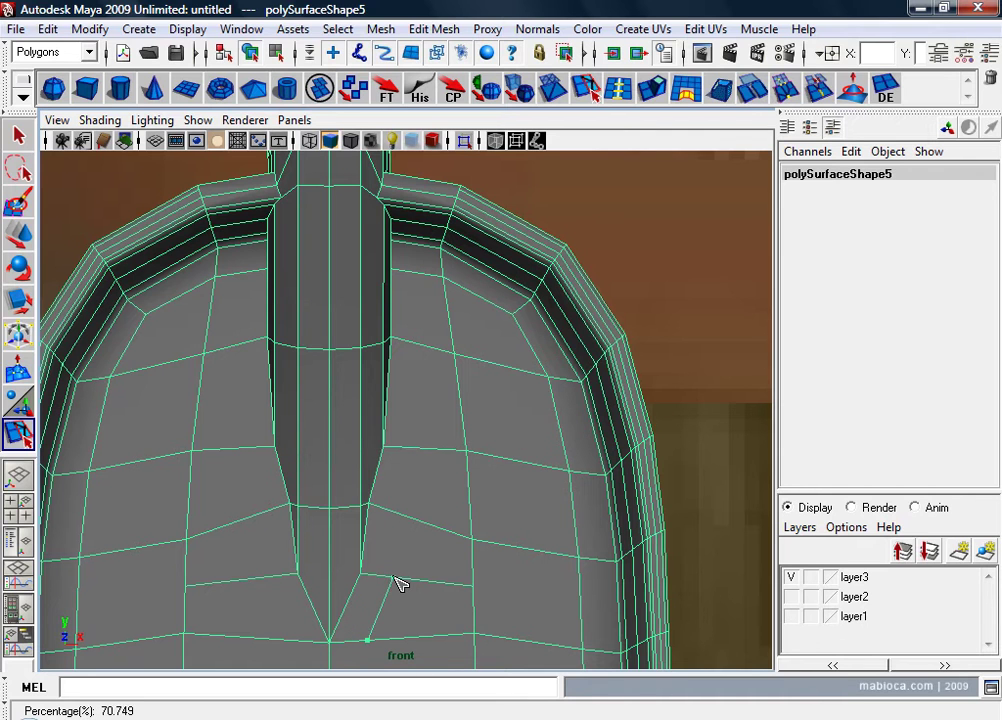
left_click(408, 518)
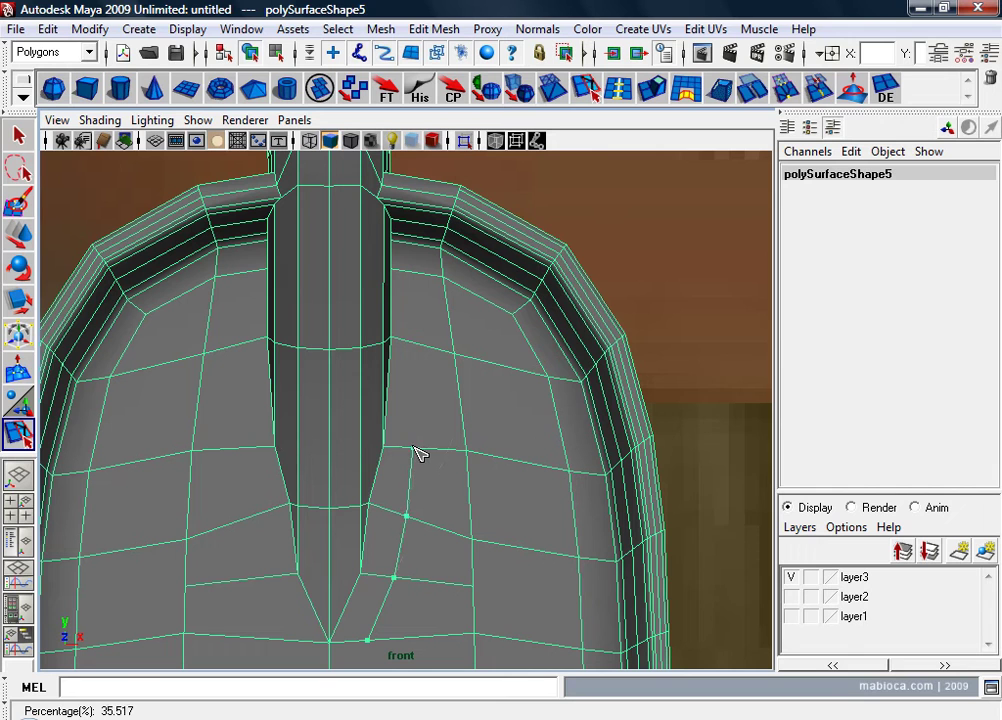
left_click(424, 350)
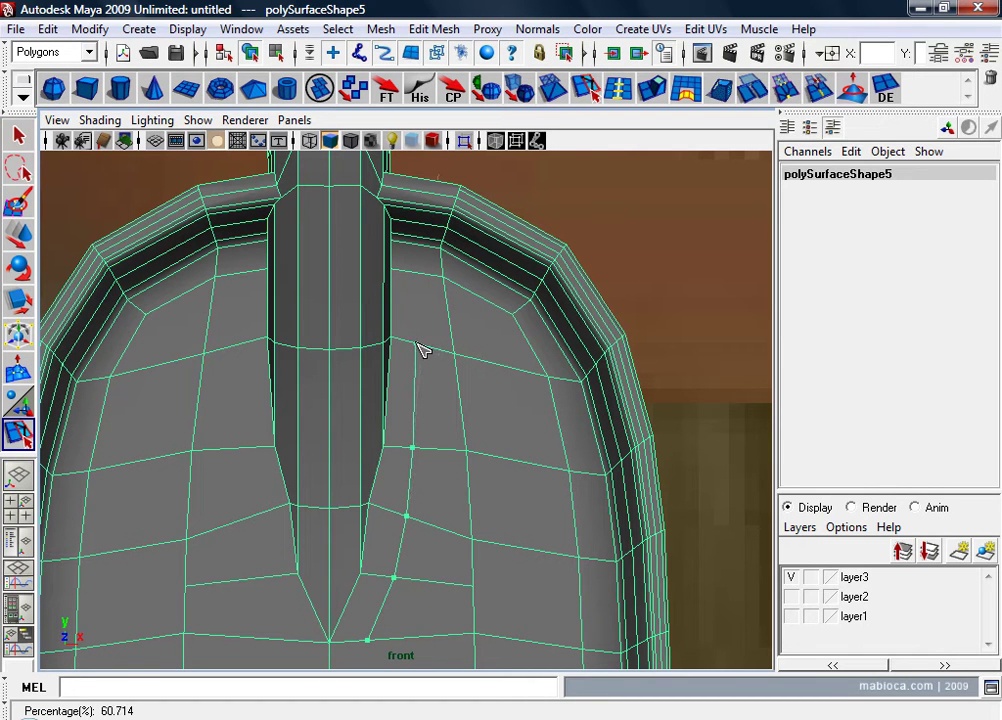
left_click_drag(418, 278, 422, 279)
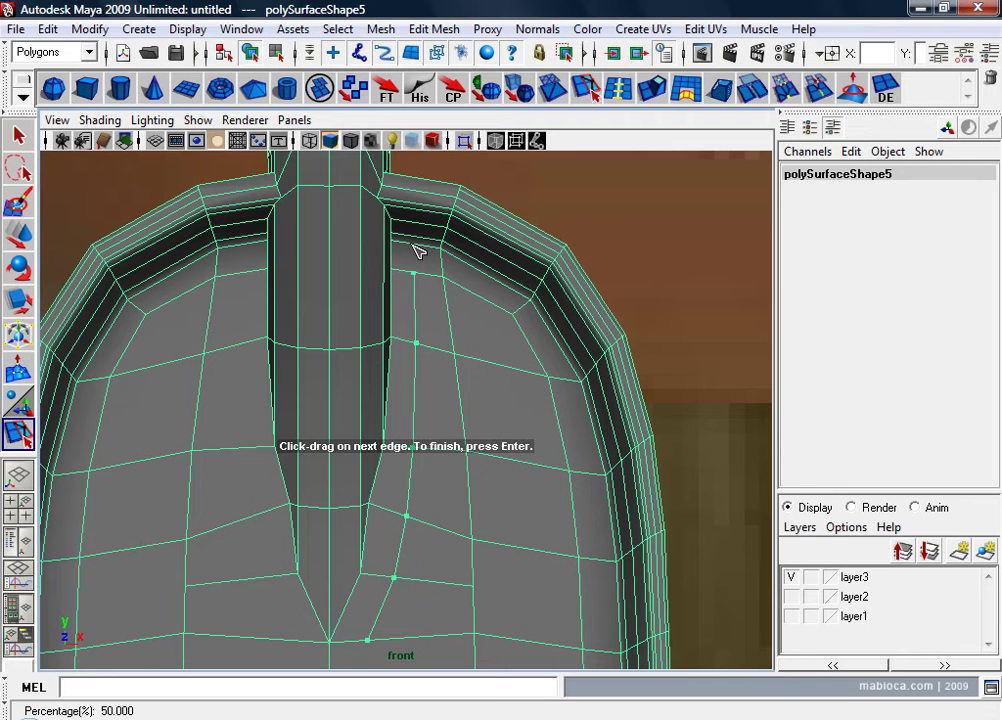
left_click_drag(418, 250, 419, 250)
left_click(412, 447)
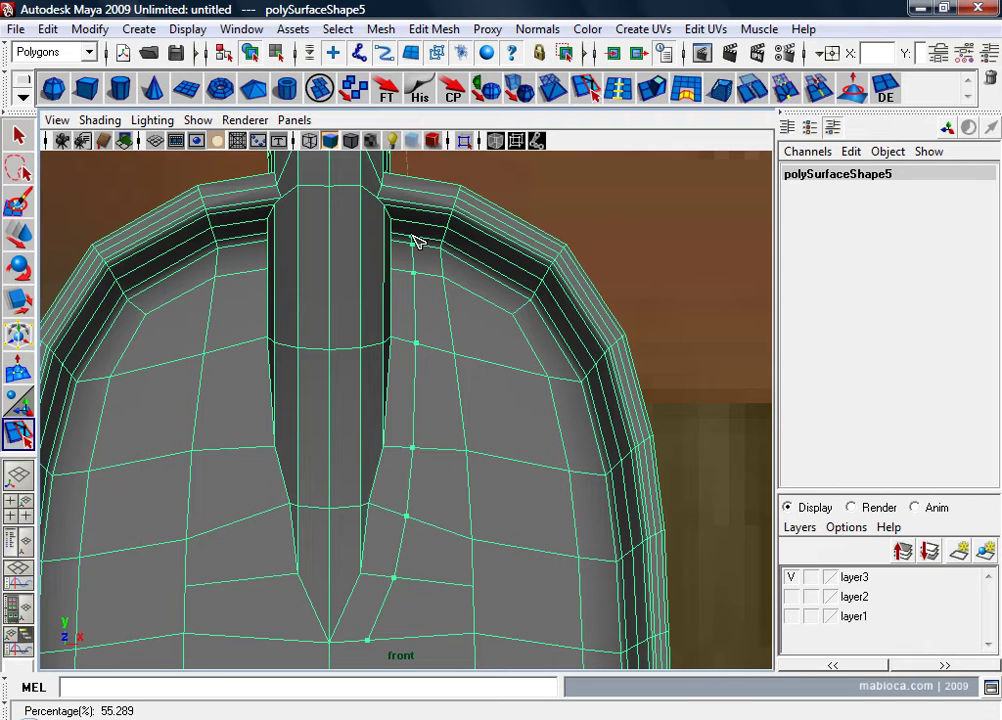
left_click_drag(418, 241, 413, 217)
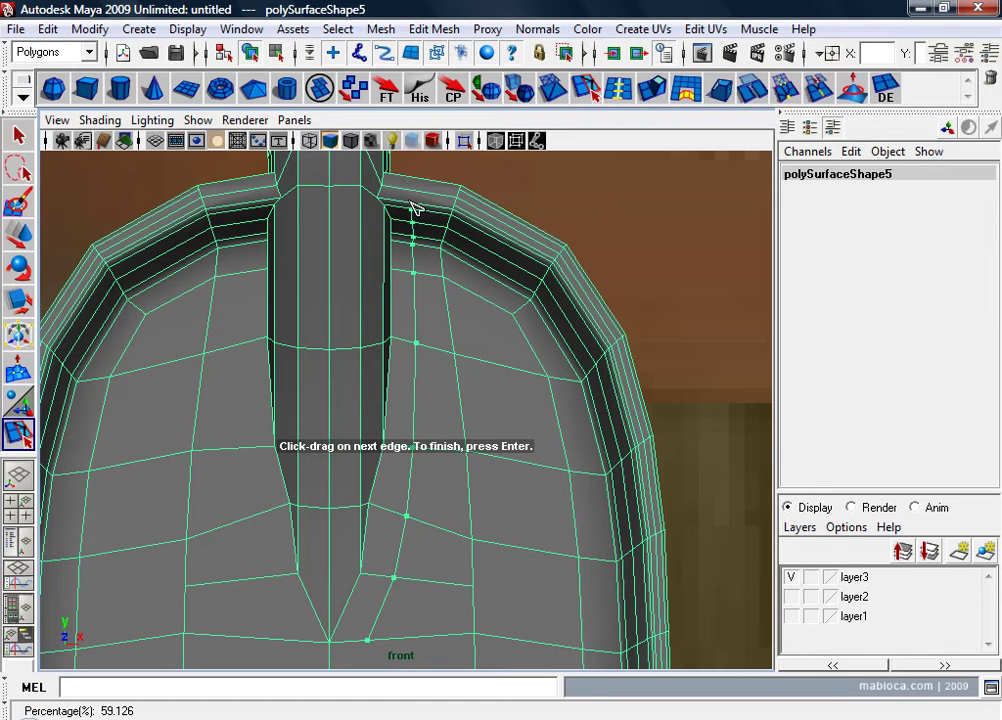
Step: Commit the right-side split, then cut a short edge below the V junction
key("w")
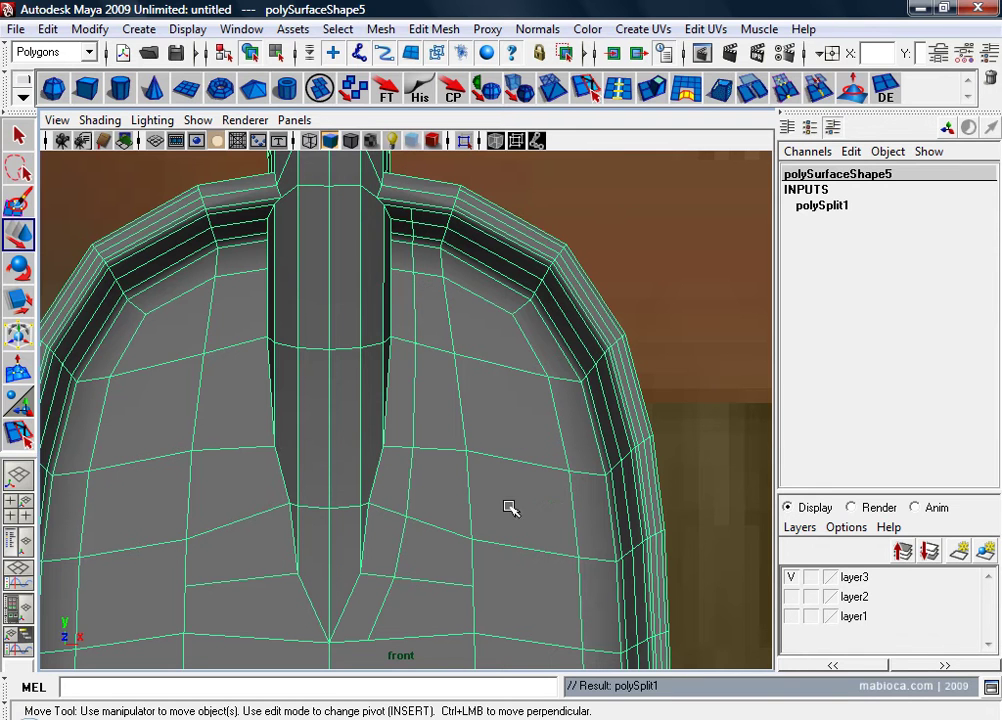
middle_click_drag(396, 638, 460, 445, "alt")
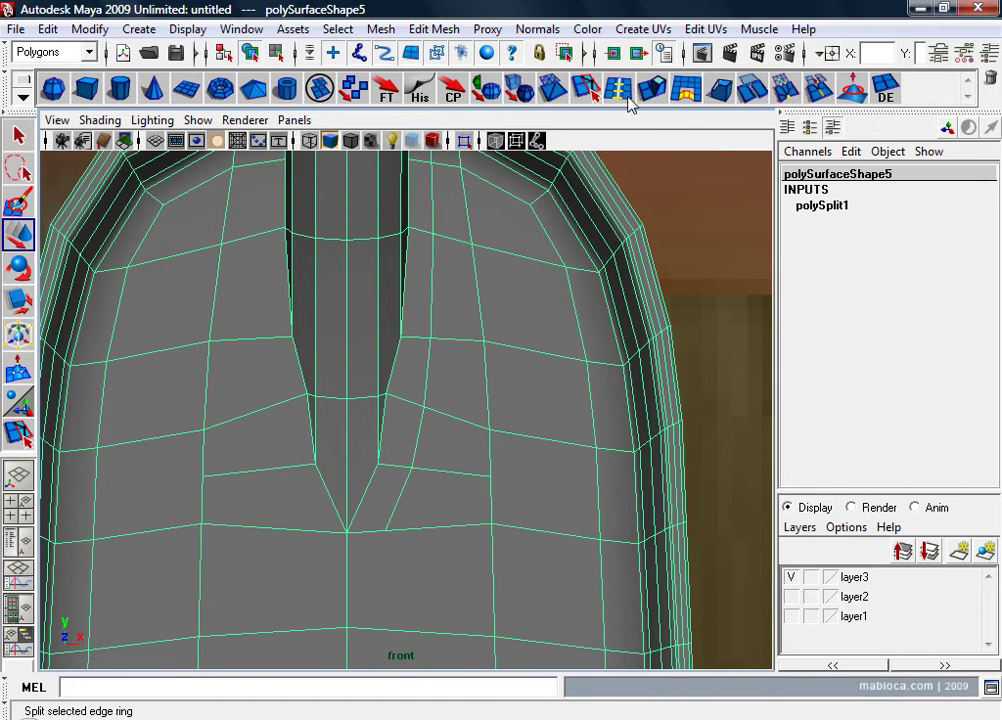
left_click(588, 92)
left_click(385, 538)
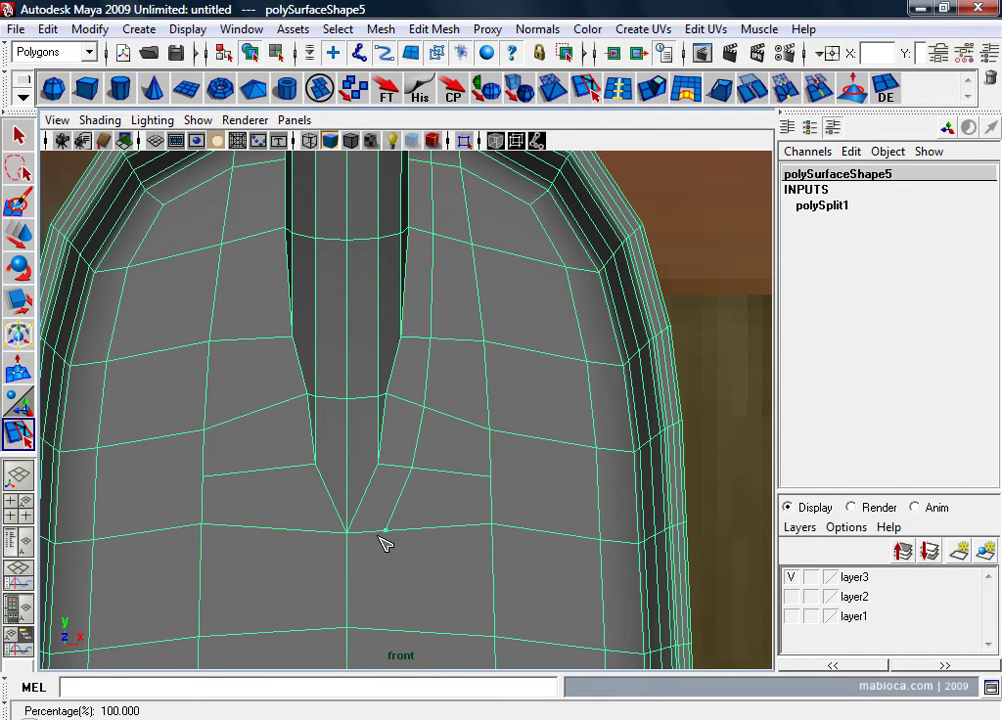
left_click(350, 584)
left_click(348, 629)
key("Return")
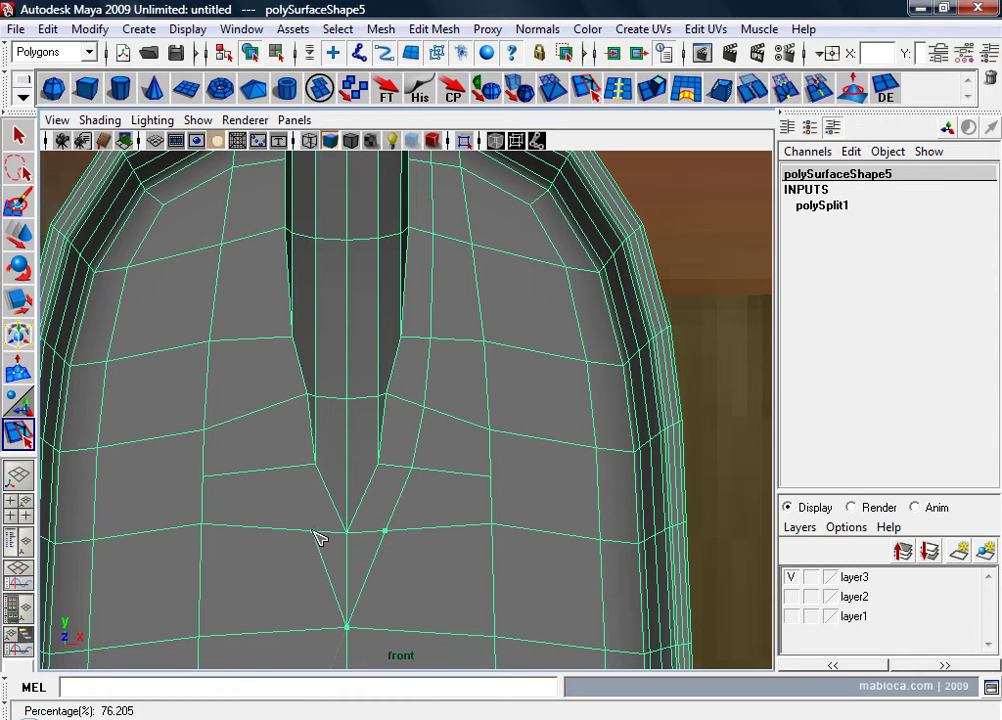
Step: Split edges up the left side of the neck slot, from the horizontal edge to the rim
left_click(313, 533)
left_click(284, 469)
key("Return")
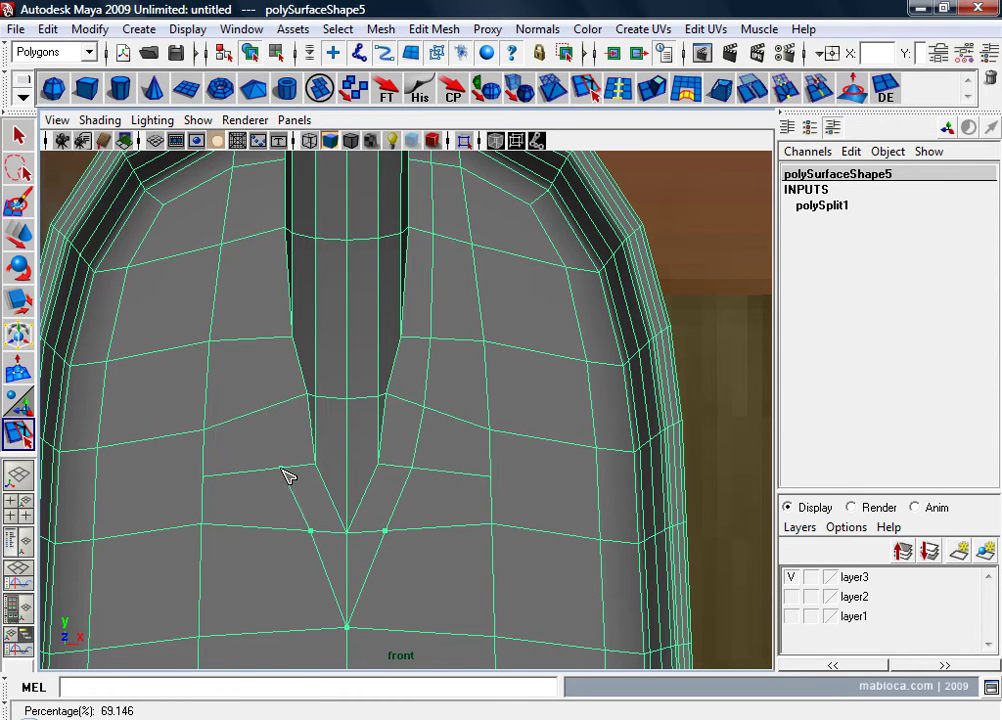
left_click(282, 470)
left_click(269, 408)
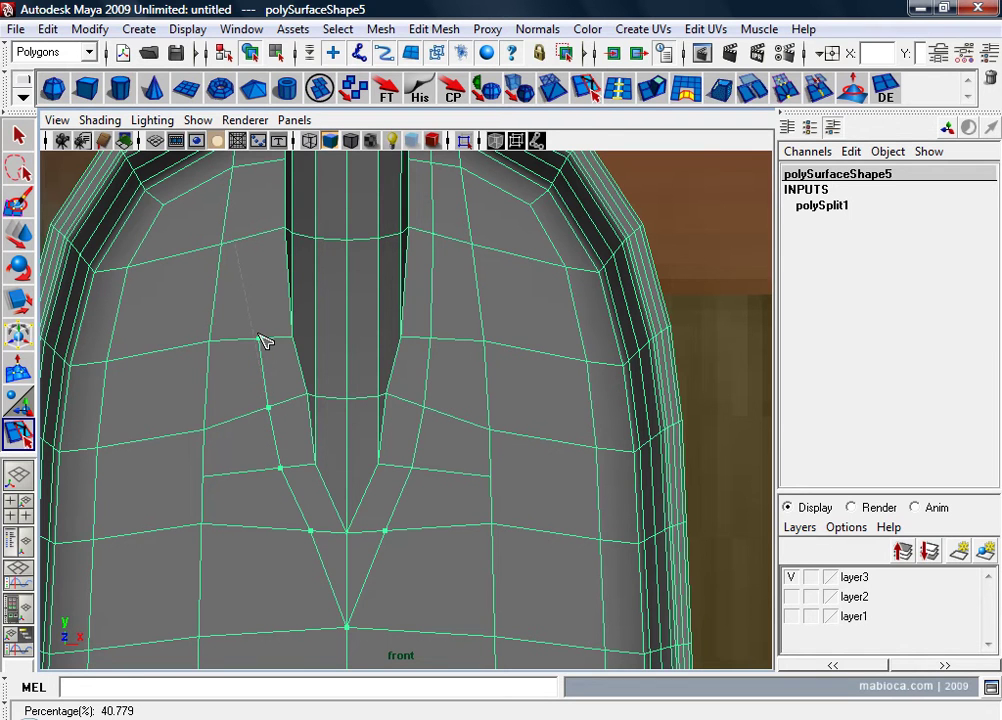
left_click(259, 339)
middle_click_drag(266, 327, 271, 369, "alt")
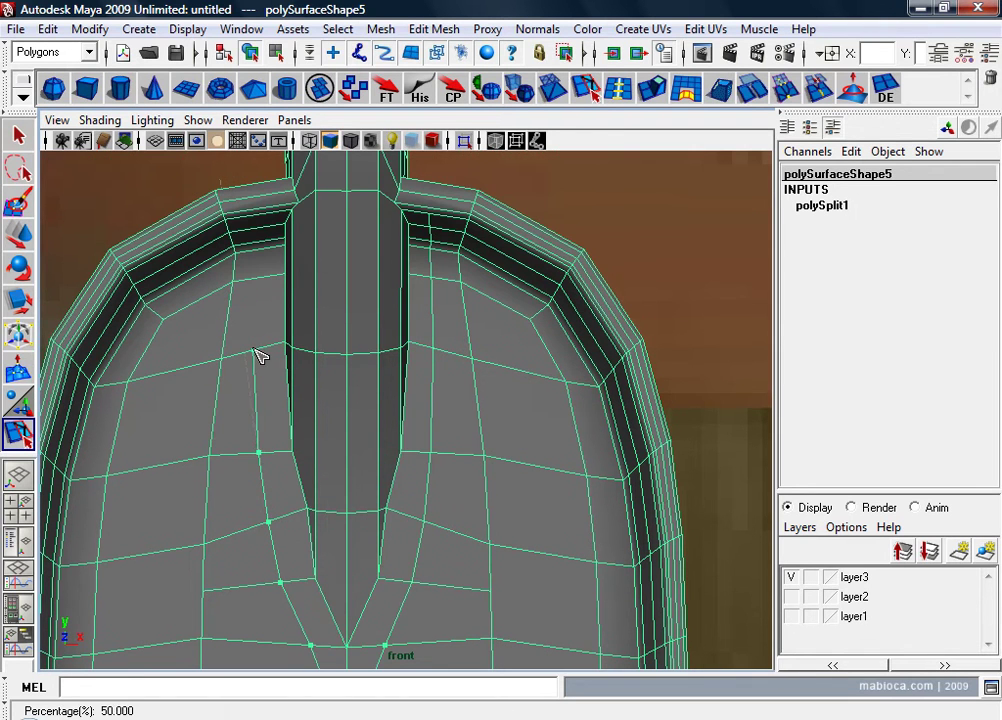
left_click(259, 354)
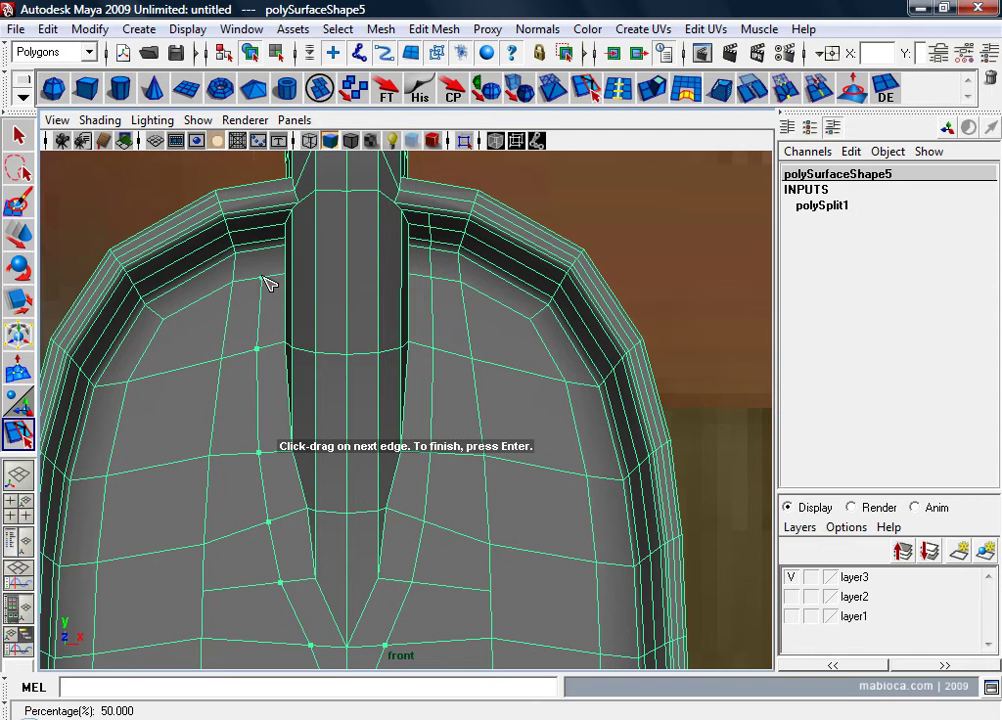
middle_click_drag(272, 268, 279, 372, "alt")
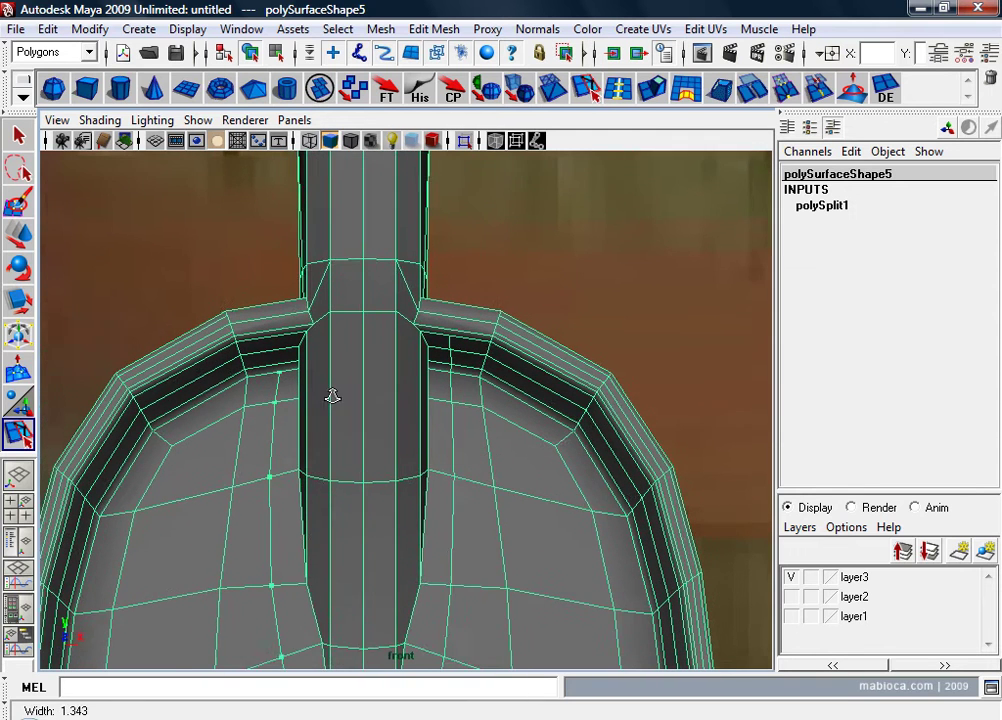
left_click(283, 378)
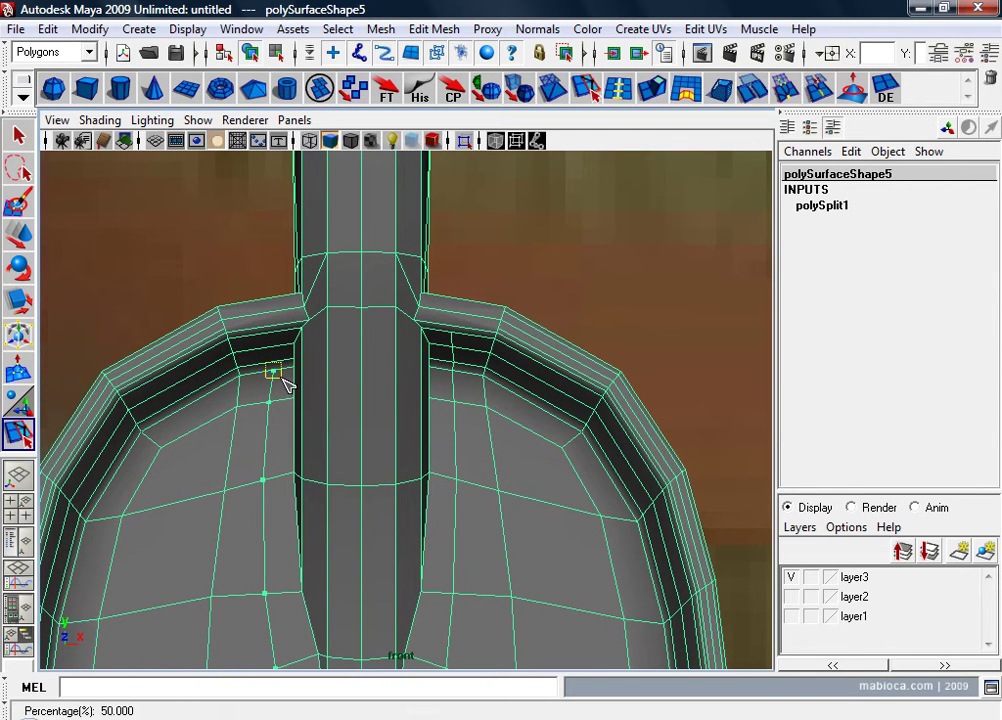
left_click_drag(277, 368, 277, 356)
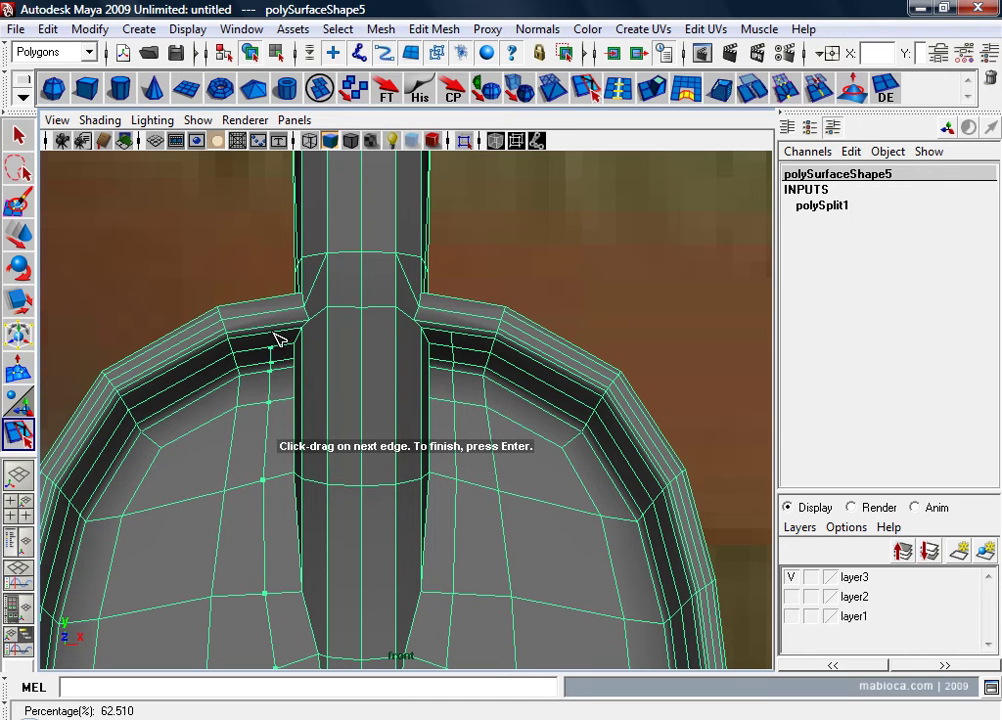
Step: Commit the left splits and orbit the full-window perspective view around the neck junction
key("w")
key("space")
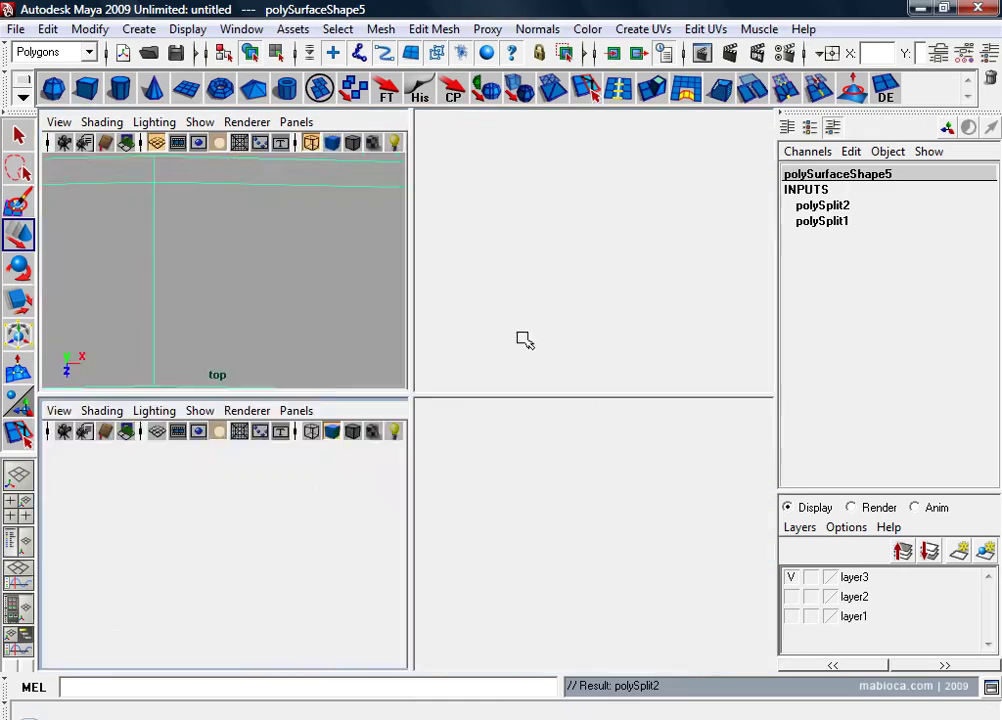
key("space")
left_click_drag(521, 340, 456, 414, "alt")
right_click_drag(456, 414, 360, 434, "alt")
mouse_move(360, 434)
left_mouse_down("alt")
mouse_move(418, 450)
mouse_move(467, 432)
left_mouse_up("alt")
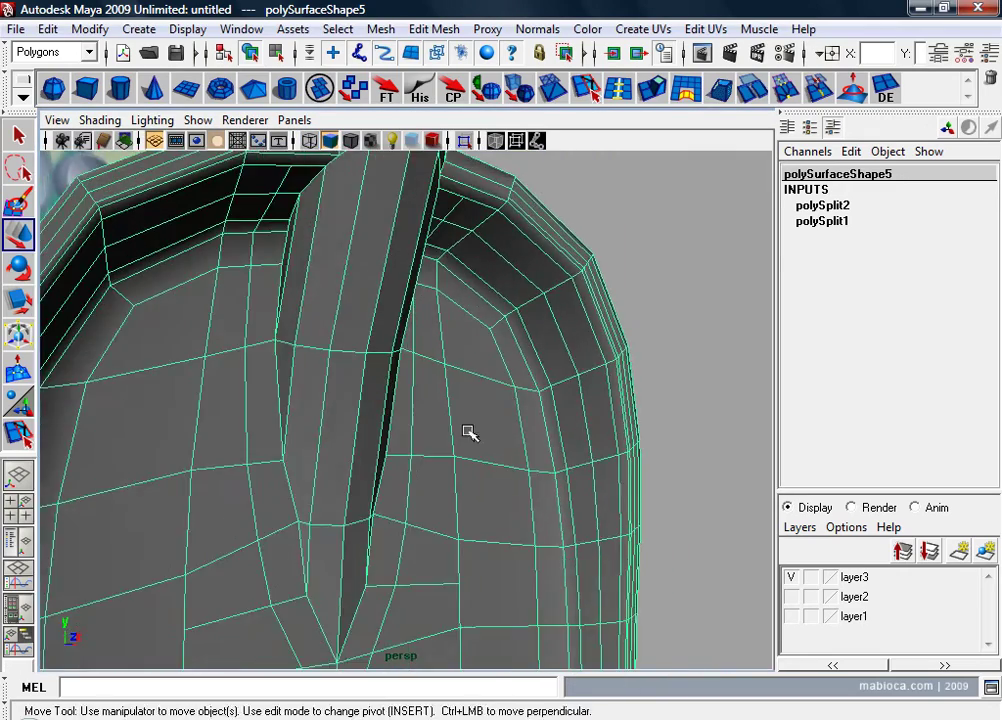
middle_click_drag(467, 432, 412, 456, "alt")
mouse_move(412, 456)
left_mouse_down("alt")
mouse_move(484, 385)
mouse_move(447, 434)
left_mouse_up("alt")
Step: Orbit to face the junction squarely and switch the mesh to vertex editing
mouse_move(447, 434)
right_mouse_down("alt")
mouse_move(434, 429)
mouse_move(452, 481)
right_mouse_up("alt")
mouse_move(420, 510)
left_mouse_down("alt")
mouse_move(385, 477)
mouse_move(428, 478)
mouse_move(450, 510)
mouse_move(474, 512)
mouse_move(425, 492)
mouse_move(432, 457)
mouse_move(441, 474)
mouse_move(389, 394)
mouse_move(262, 423)
left_mouse_up("alt")
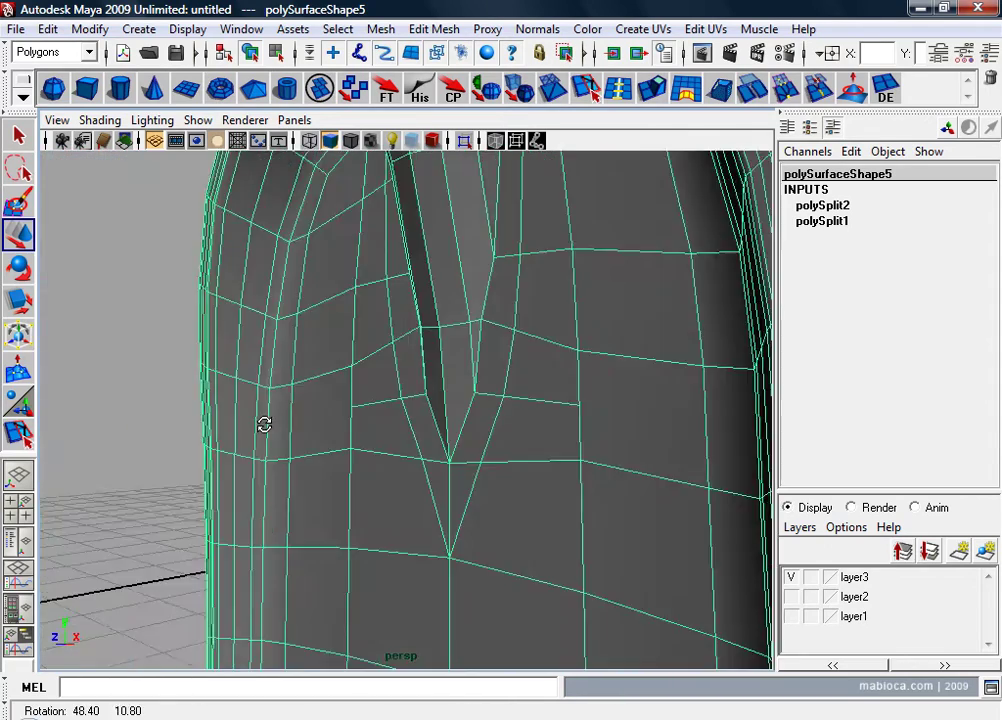
mouse_move(262, 423)
middle_mouse_down("alt")
mouse_move(389, 454)
mouse_move(409, 493)
middle_mouse_up("alt")
left_click_drag(442, 511, 459, 497, "alt")
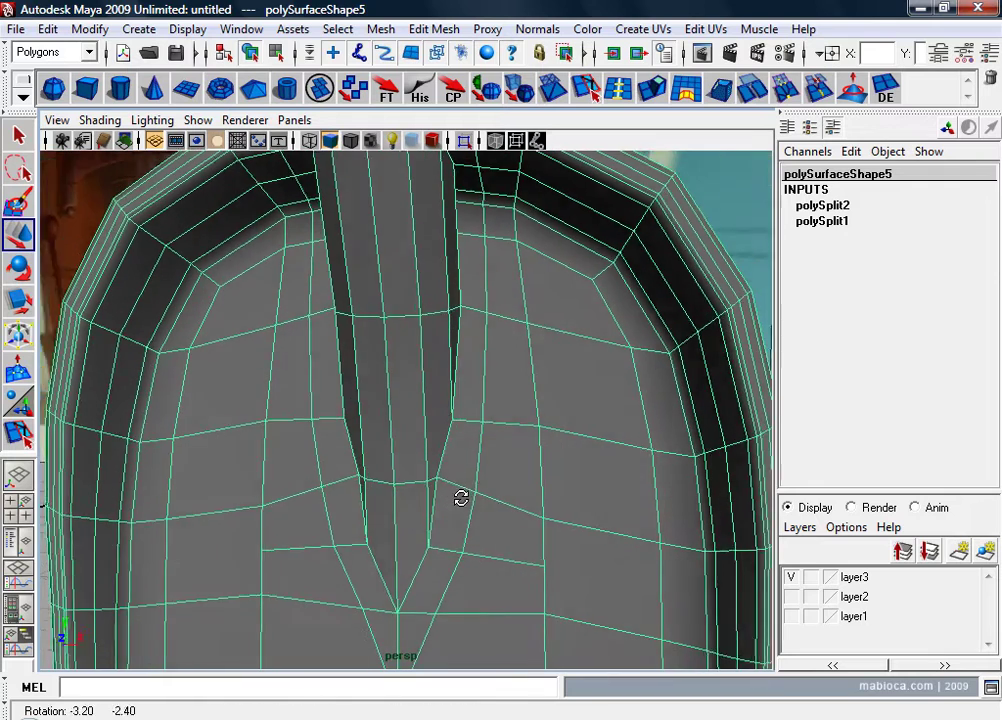
right_click_drag(441, 340, 385, 340)
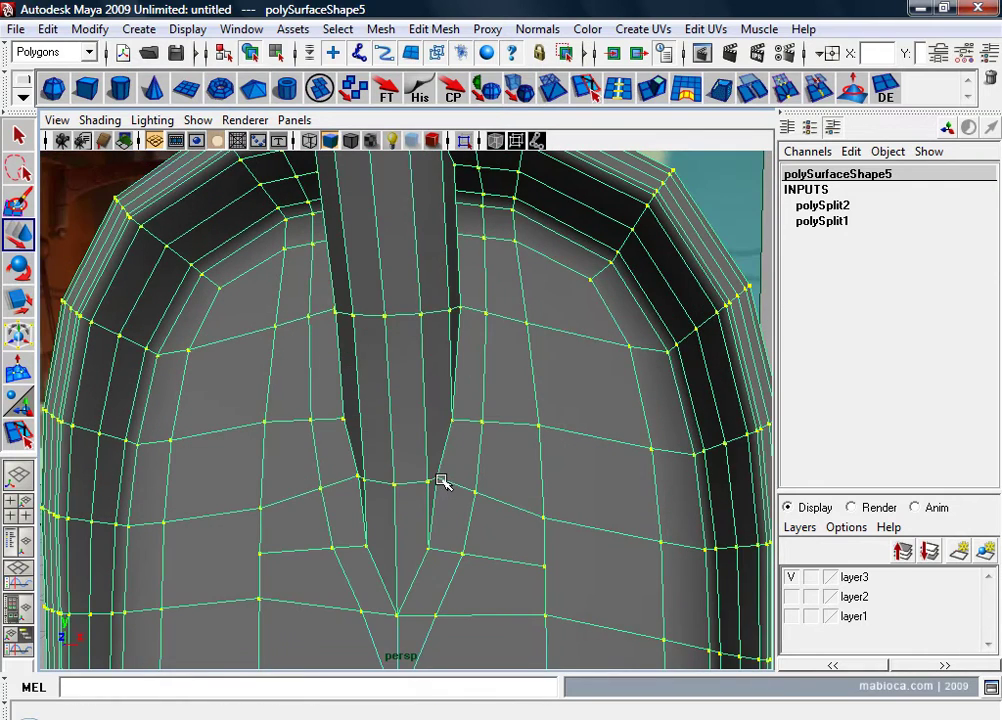
Step: Scale the first vertex pair beside the neck slot apart with the Scale Tool
left_click(438, 480)
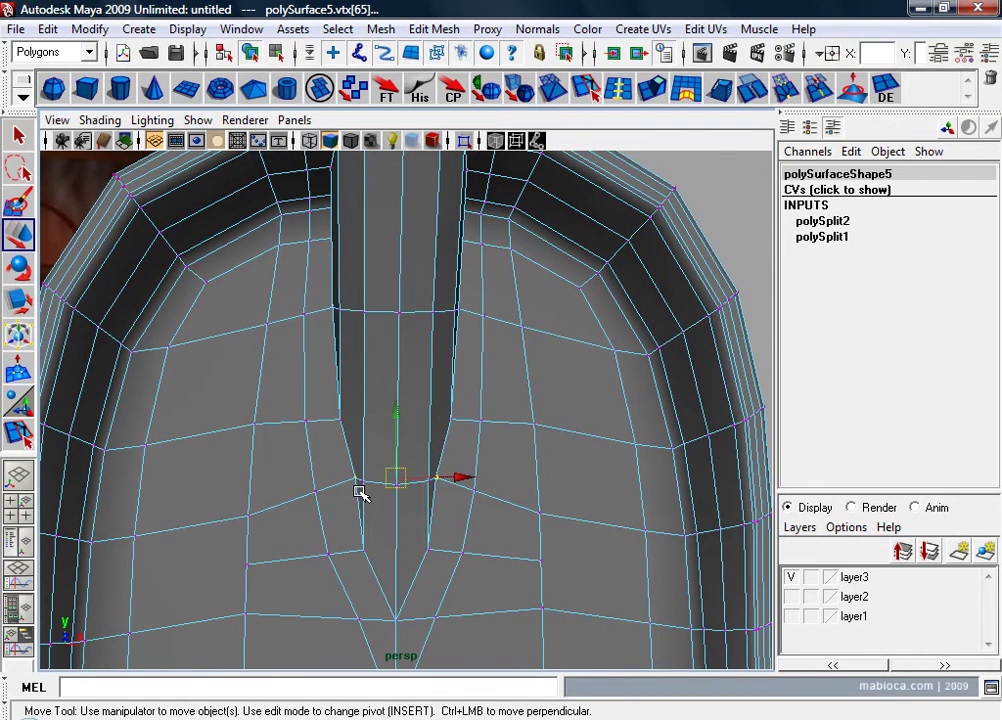
mouse_move(360, 492)
left_mouse_down("alt")
mouse_move(380, 503)
mouse_move(365, 512)
left_mouse_up("alt")
key("r")
left_click_drag(488, 501, 395, 494, "alt")
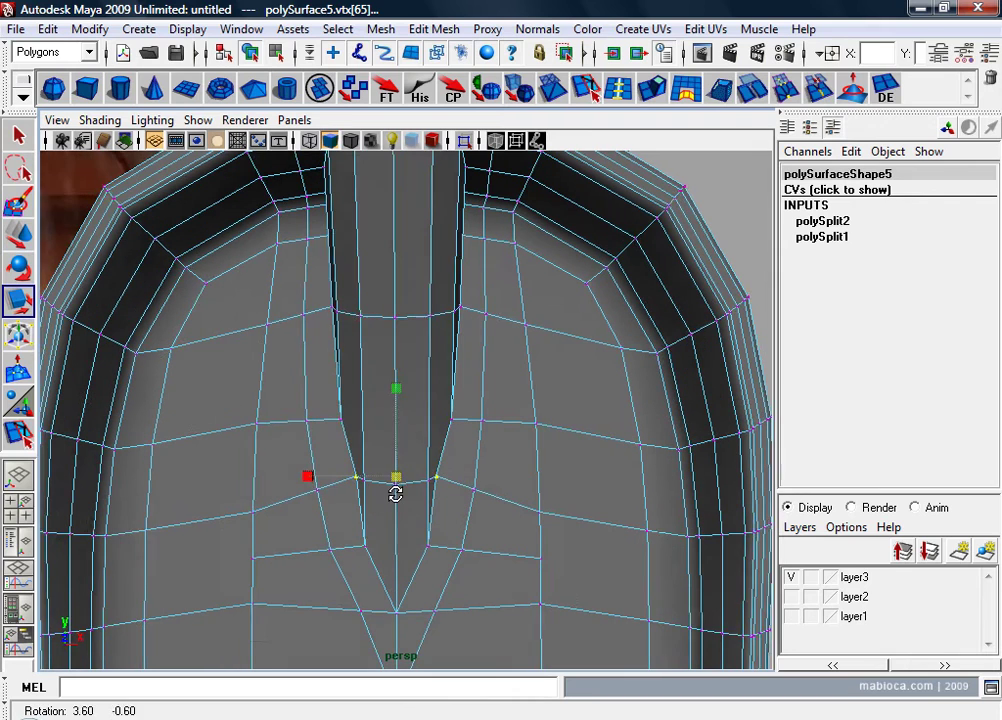
left_click_drag(307, 476, 342, 519)
Step: Check the junction in front and perspective views, then spread the next vertex pair up apart
key("space")
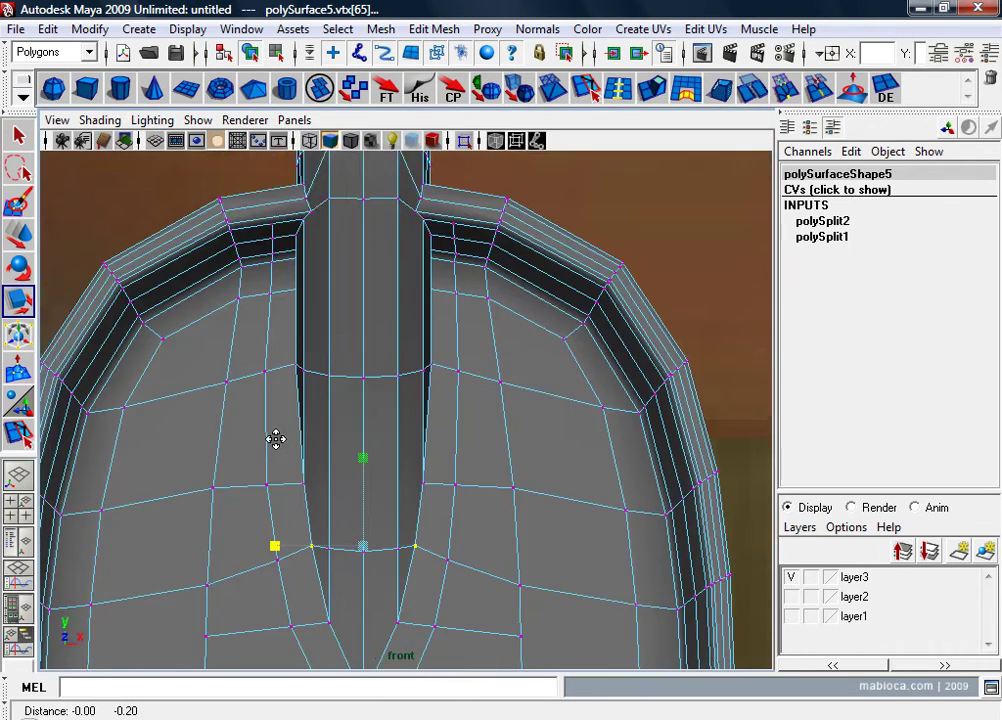
middle_click_drag(275, 440, 410, 545, "alt")
middle_click_drag(410, 457, 412, 485, "alt")
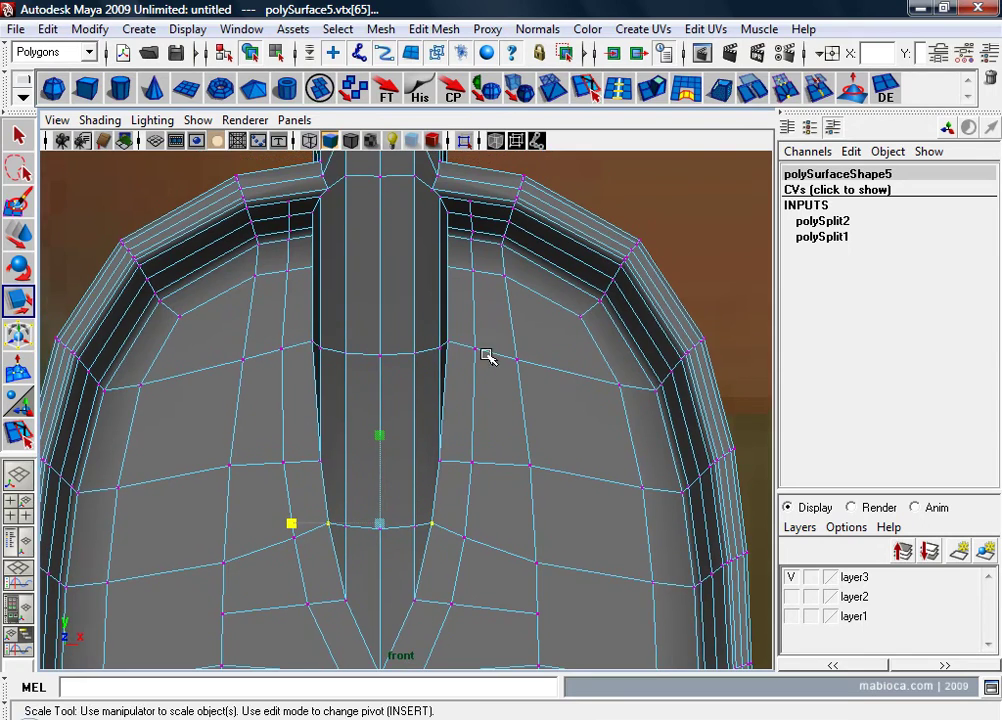
key("space")
left_click_drag(555, 284, 537, 324, "alt")
right_click_drag(537, 324, 541, 335, "alt")
key("space")
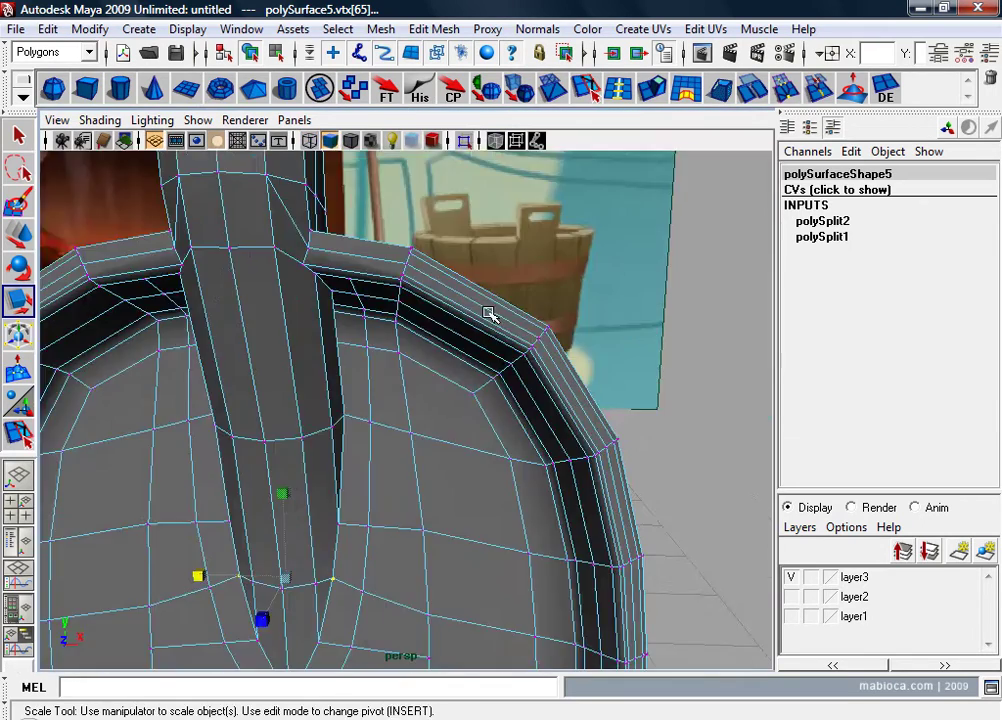
mouse_move(488, 314)
left_mouse_down("alt")
mouse_move(363, 412)
mouse_move(224, 430)
left_mouse_up("alt")
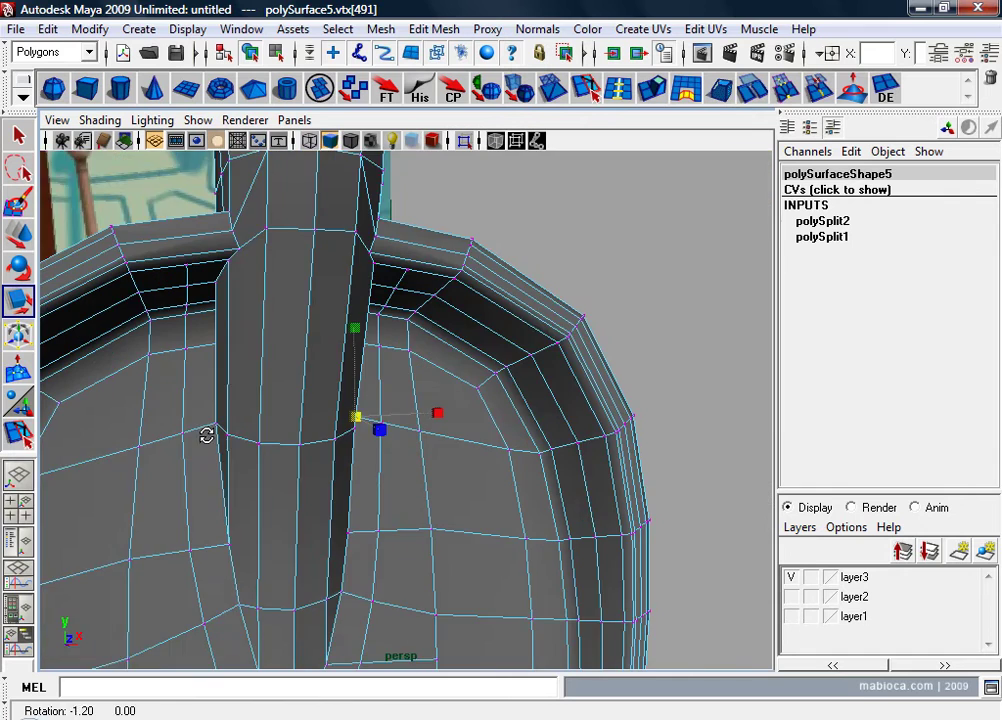
key("Left")
key("space")
key("space")
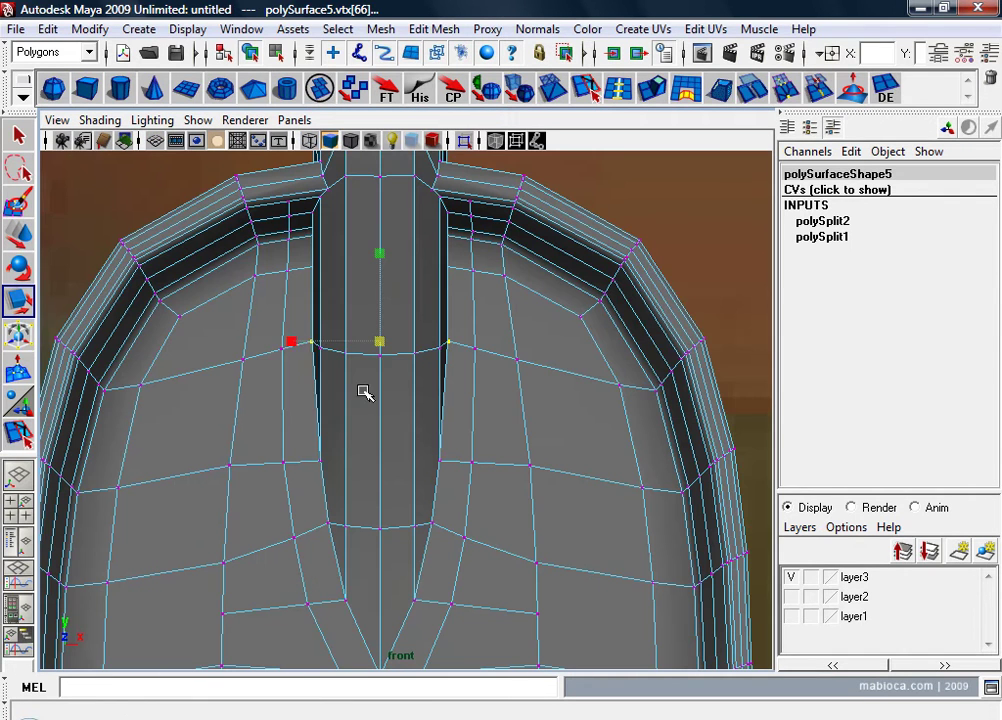
left_click_drag(288, 341, 285, 342)
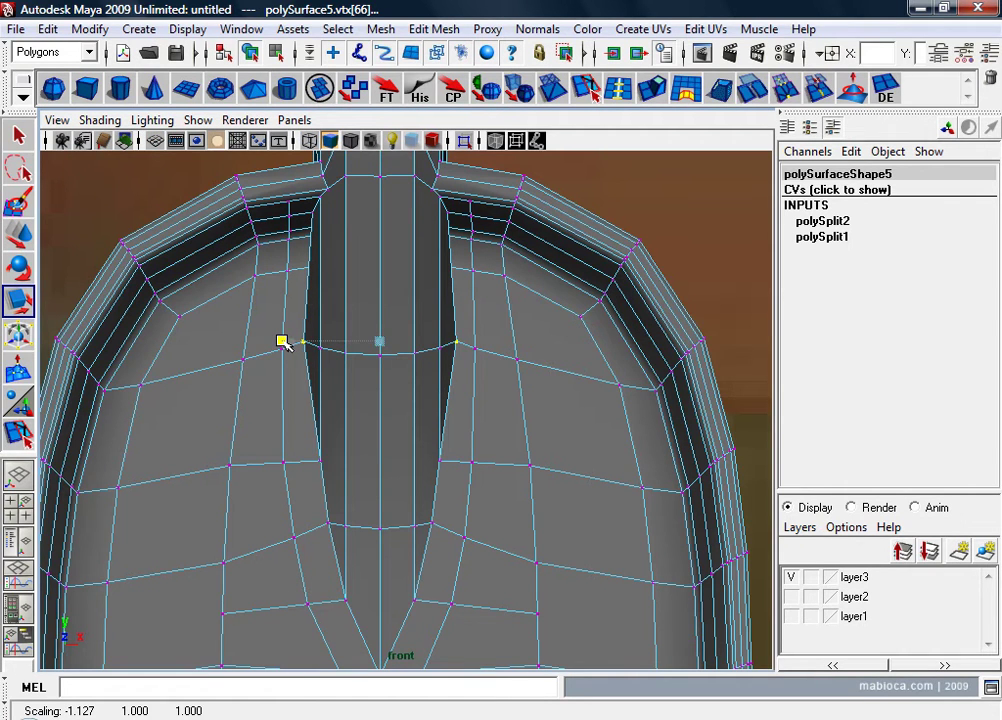
Step: Widen the two vertex pairs on the narrow neck slightly along X, undoing the overshoot
left_click(441, 461)
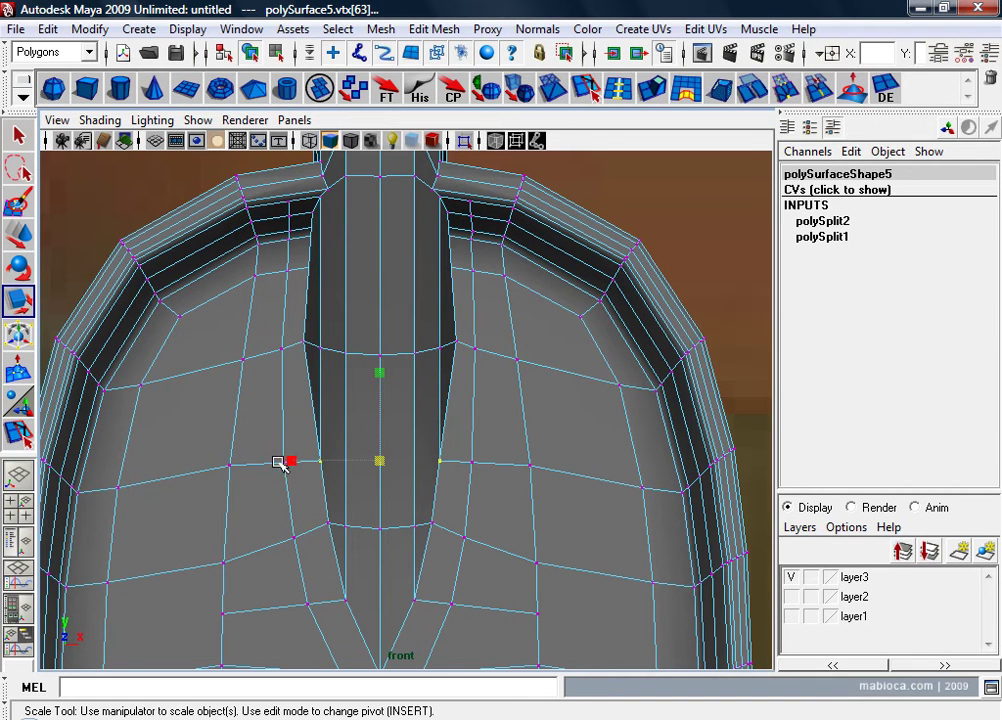
left_click_drag(280, 463, 286, 466)
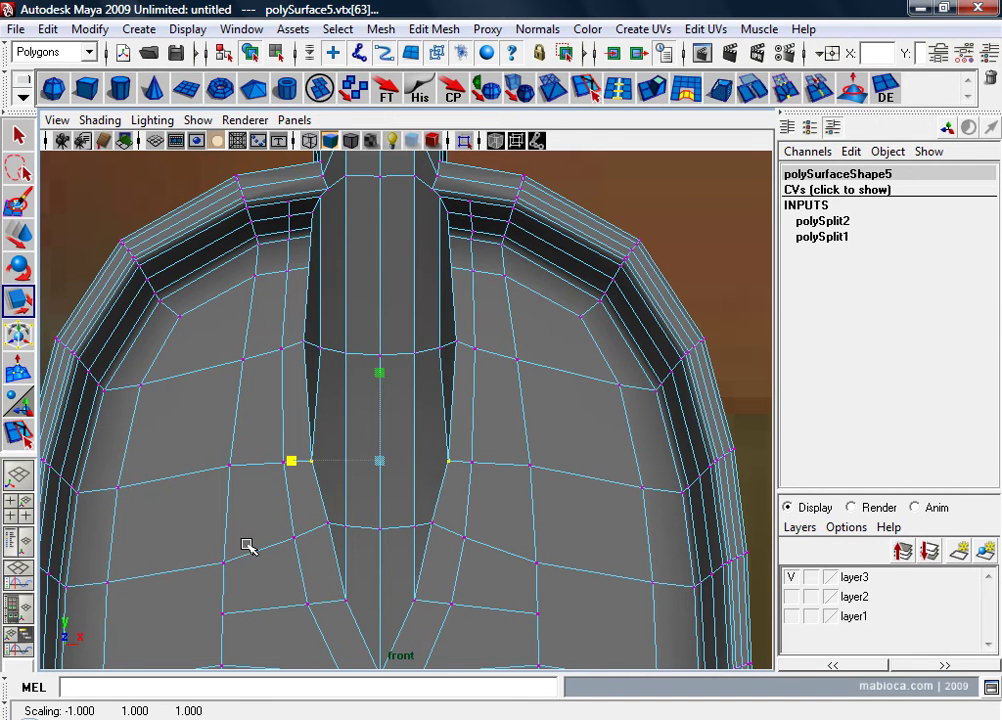
key("ctrl+z")
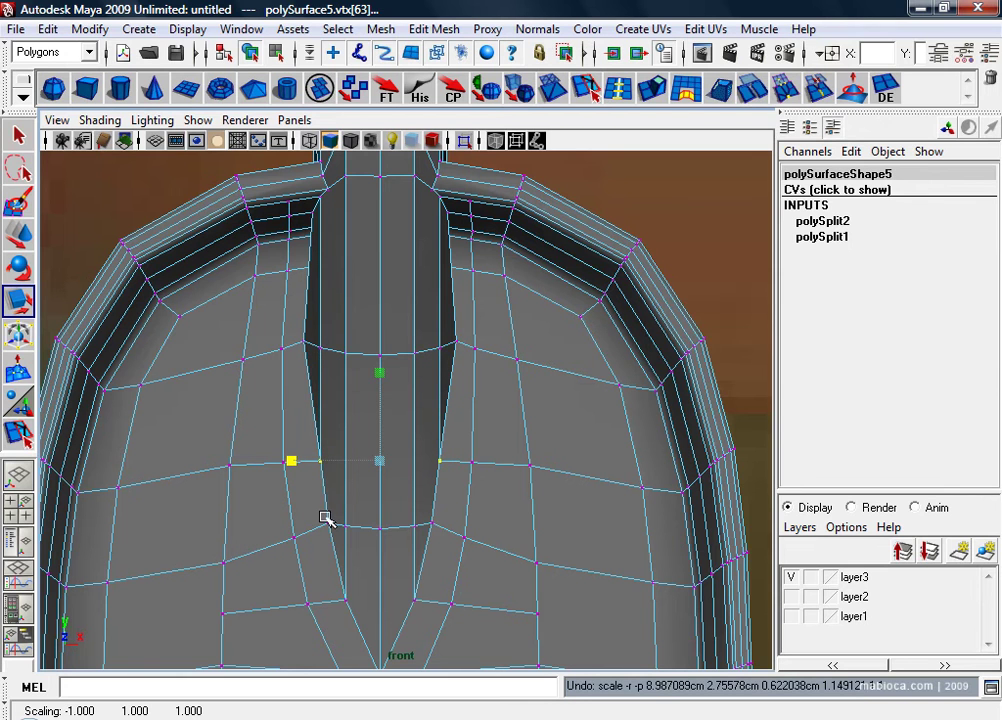
left_click_drag(300, 462, 290, 462)
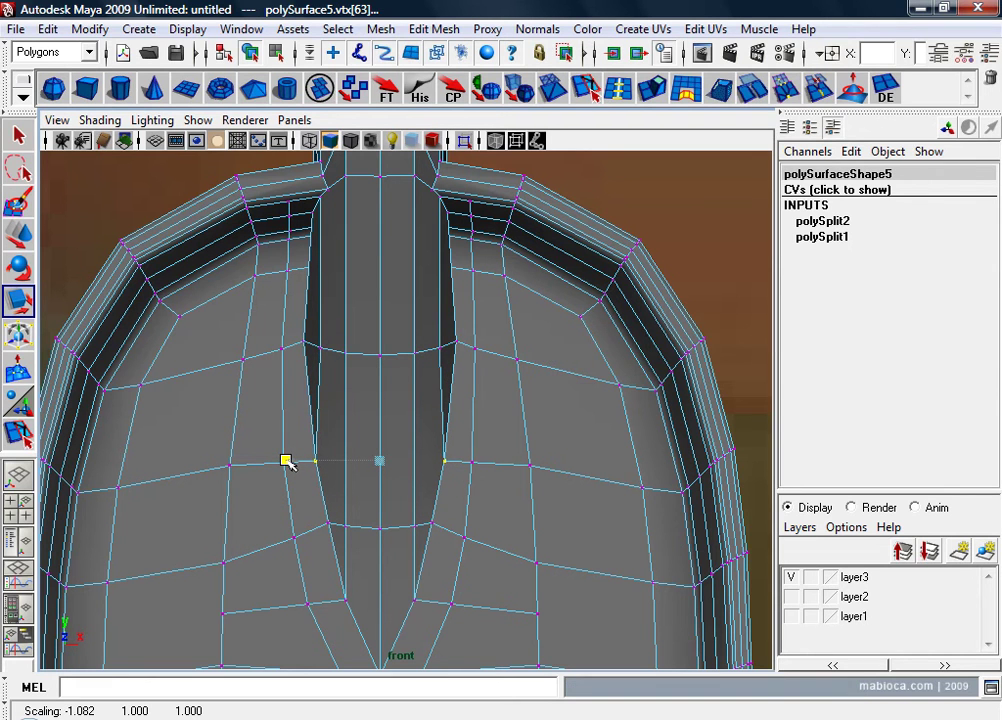
left_click(329, 524)
left_click_drag(292, 513, 292, 520)
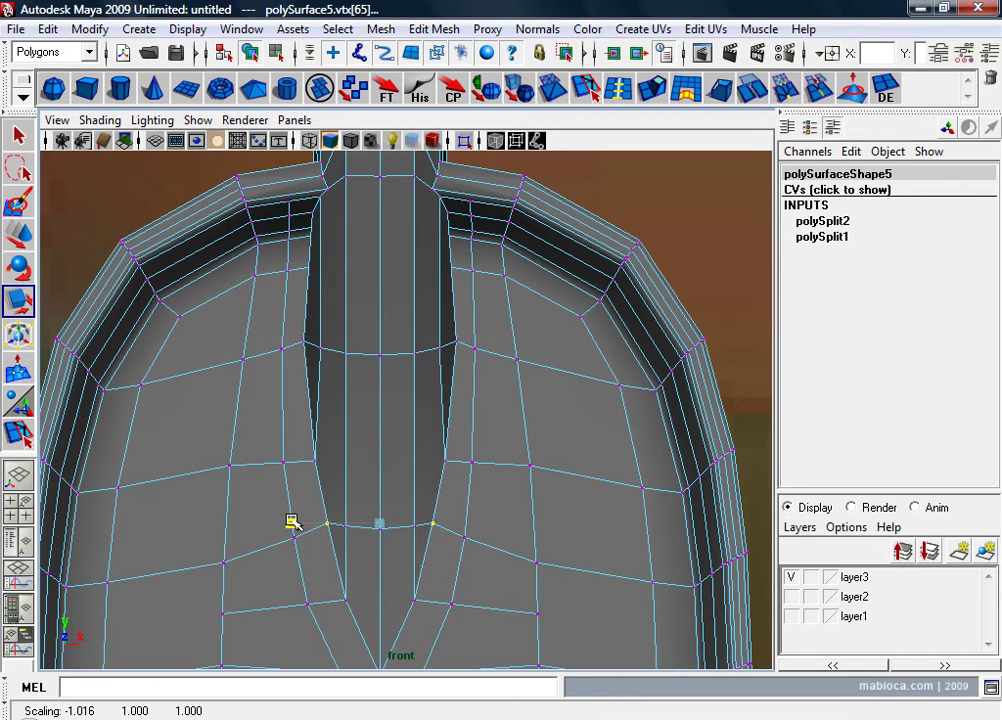
Step: Frame the handle join in perspective and begin a polygon split at the hull's inner corner
key("space")
key("space")
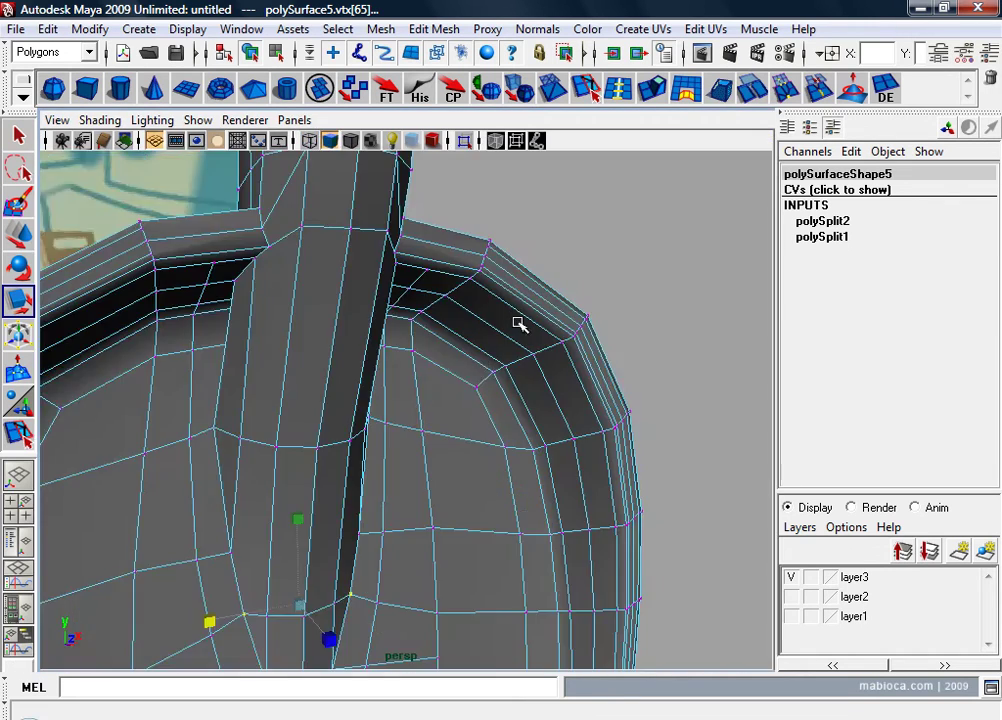
left_click_drag(519, 324, 344, 318, "alt")
middle_click_drag(344, 318, 391, 338, "alt")
left_click_drag(391, 338, 387, 405, "alt")
middle_click_drag(387, 405, 416, 428, "alt")
left_click_drag(416, 428, 429, 409, "alt")
right_click_drag(429, 409, 497, 407, "alt")
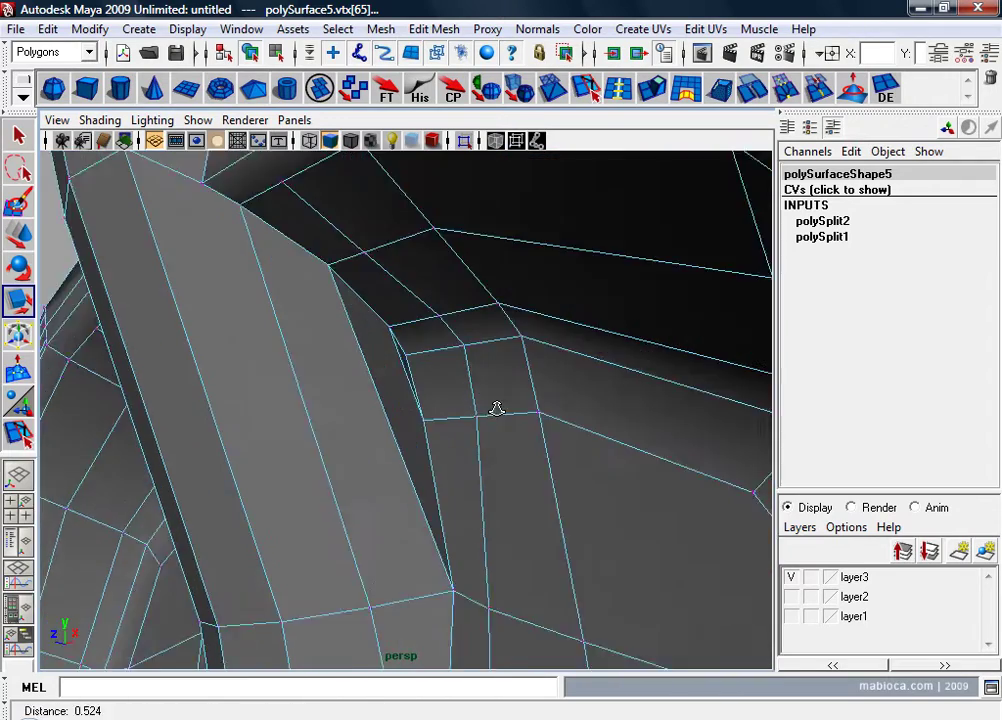
left_click_drag(474, 409, 510, 420, "alt")
middle_click_drag(510, 420, 490, 440, "alt")
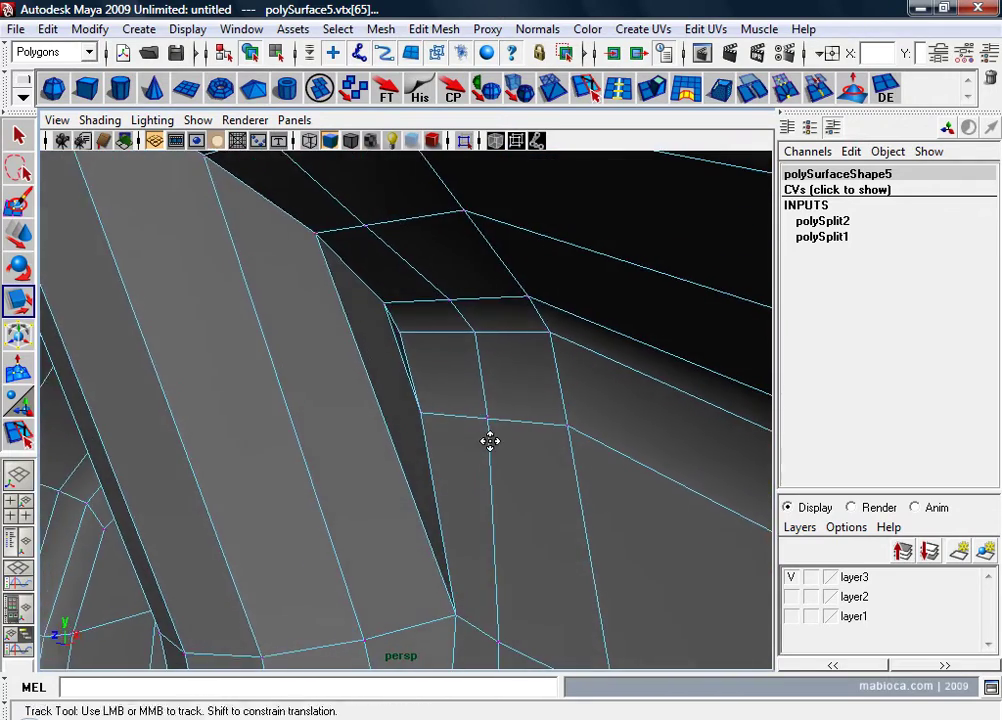
left_click_drag(490, 440, 466, 437, "alt")
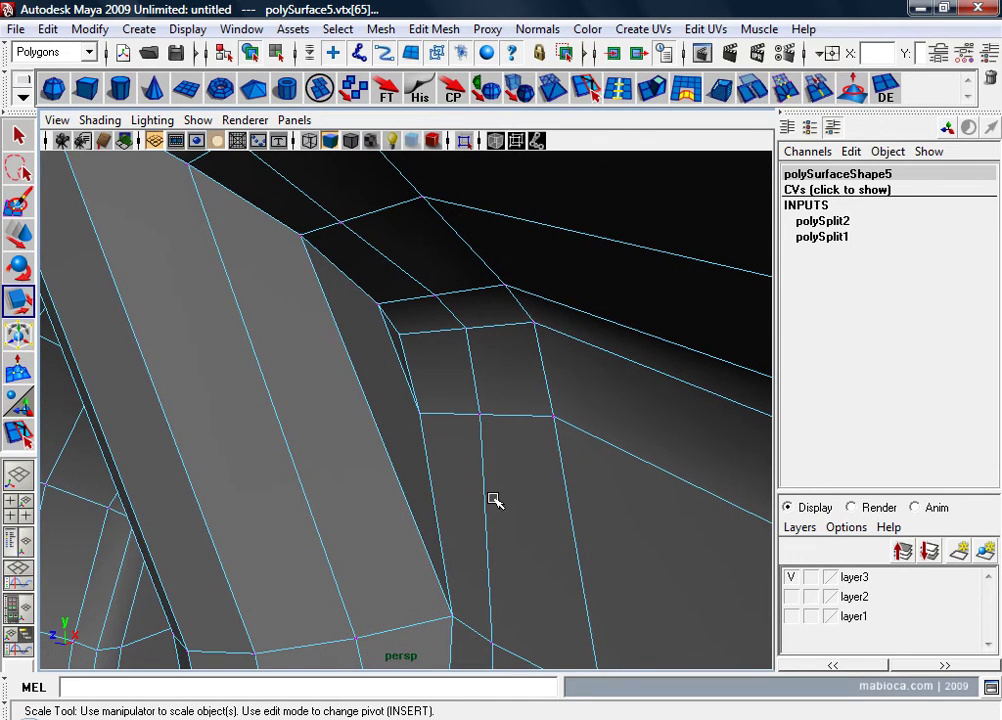
mouse_move(421, 445)
left_mouse_down("alt")
mouse_move(371, 452)
mouse_move(423, 450)
left_mouse_up("alt")
mouse_move(423, 450)
right_mouse_down("alt")
mouse_move(365, 449)
mouse_move(456, 450)
right_mouse_up("alt")
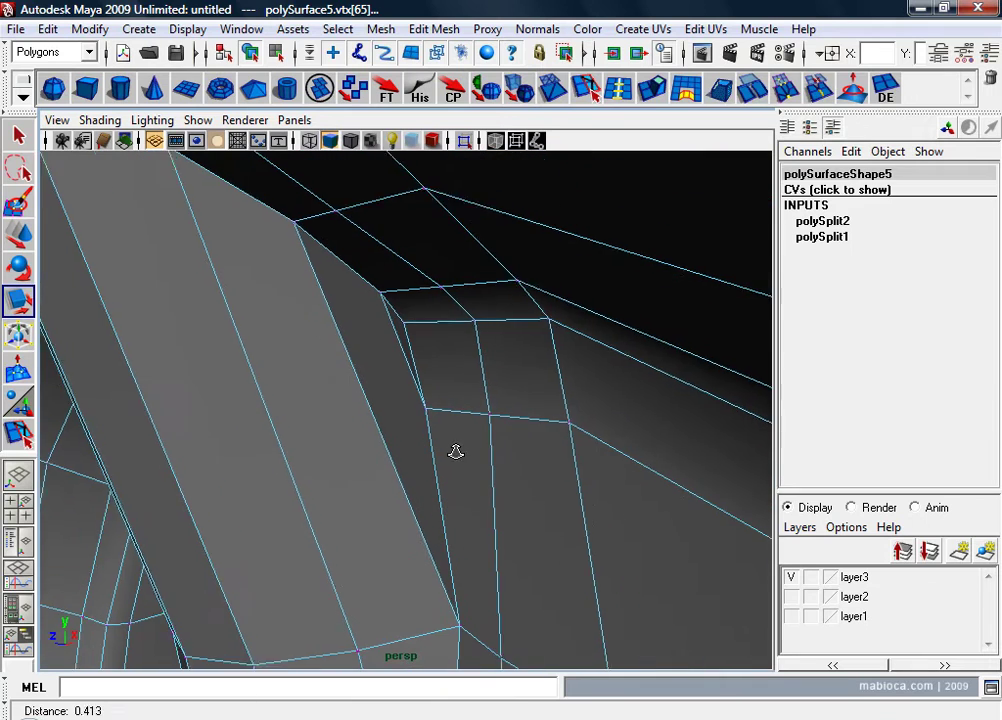
key("y")
mouse_move(478, 313)
left_mouse_down("alt")
mouse_move(447, 412)
mouse_move(369, 425)
mouse_move(383, 426)
left_mouse_up("alt")
left_click(441, 421)
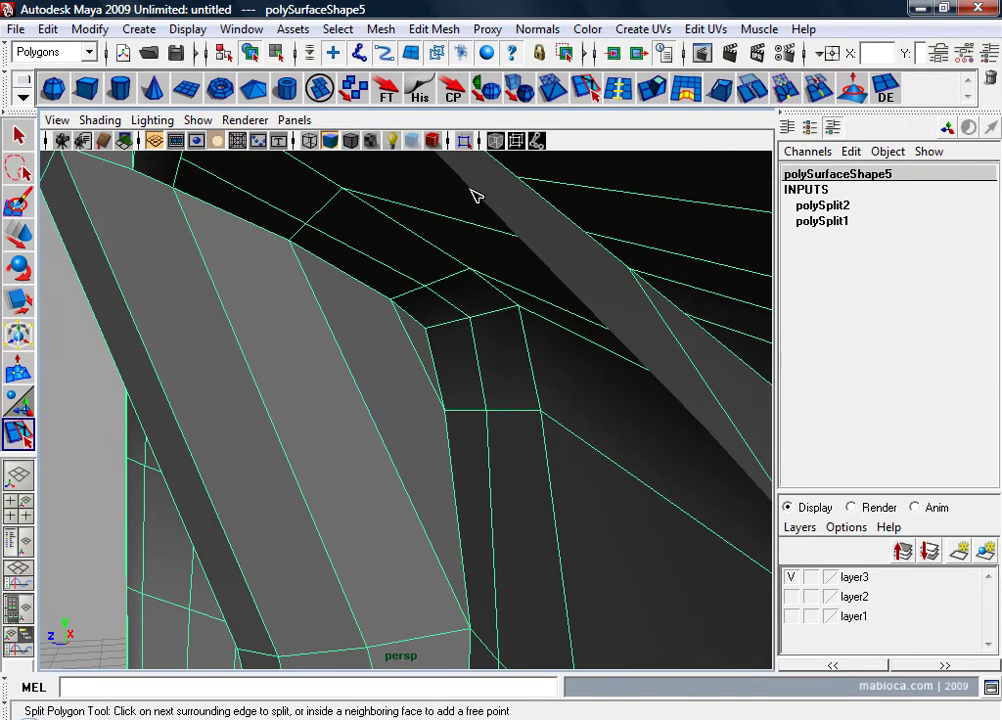
Step: Finish the hull-face split, then insert an edge loop across the handle neck
left_click(619, 89)
left_click_drag(285, 450, 297, 450)
key("ctrl+z")
key("w")
right_click_drag(297, 450, 313, 380, "alt")
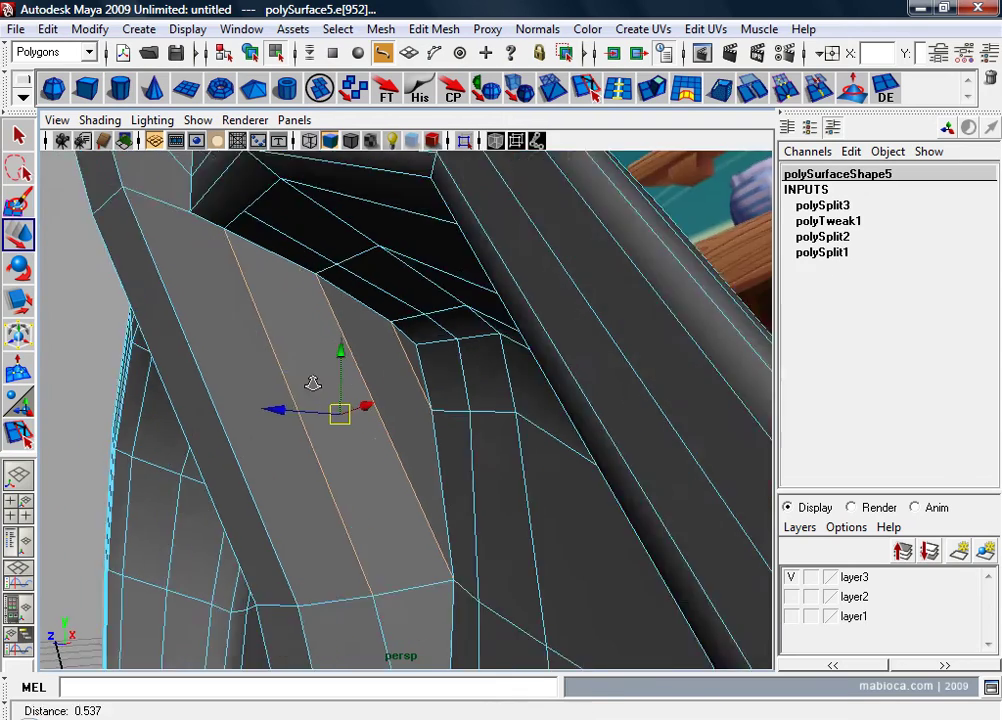
left_click_drag(313, 380, 425, 382, "alt")
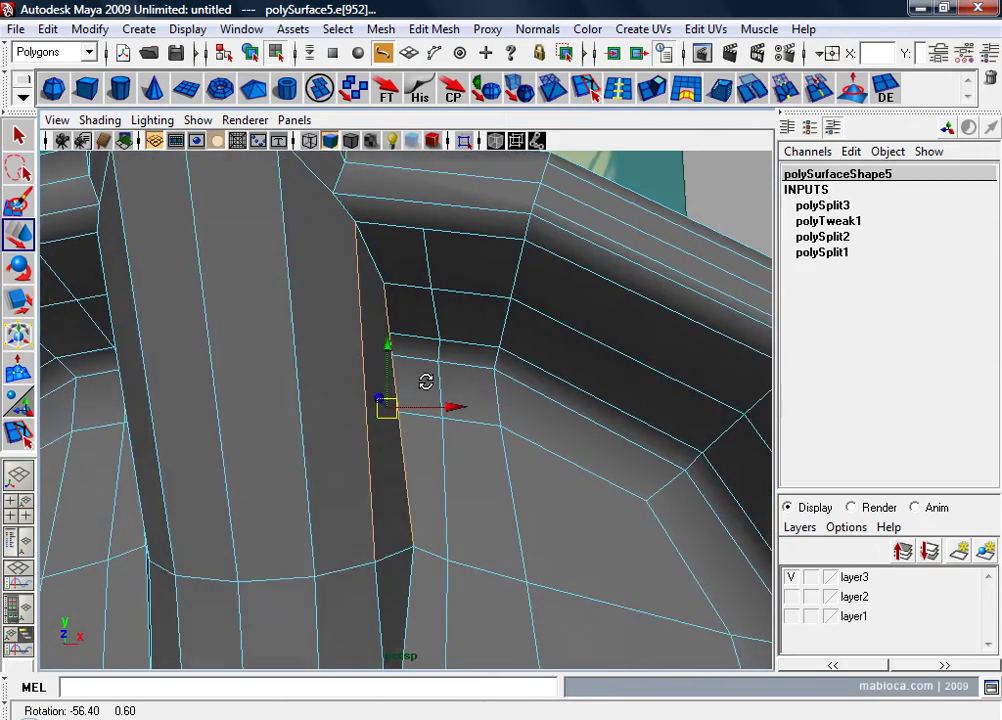
left_click(619, 89)
left_click_drag(461, 212, 225, 416, "alt")
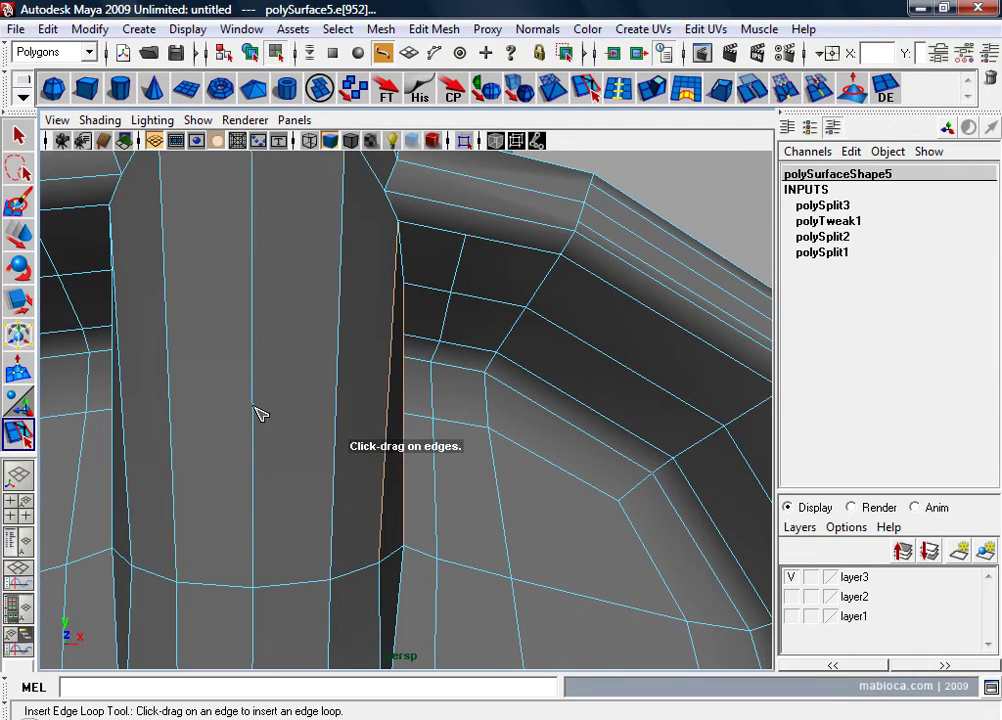
left_click(265, 398)
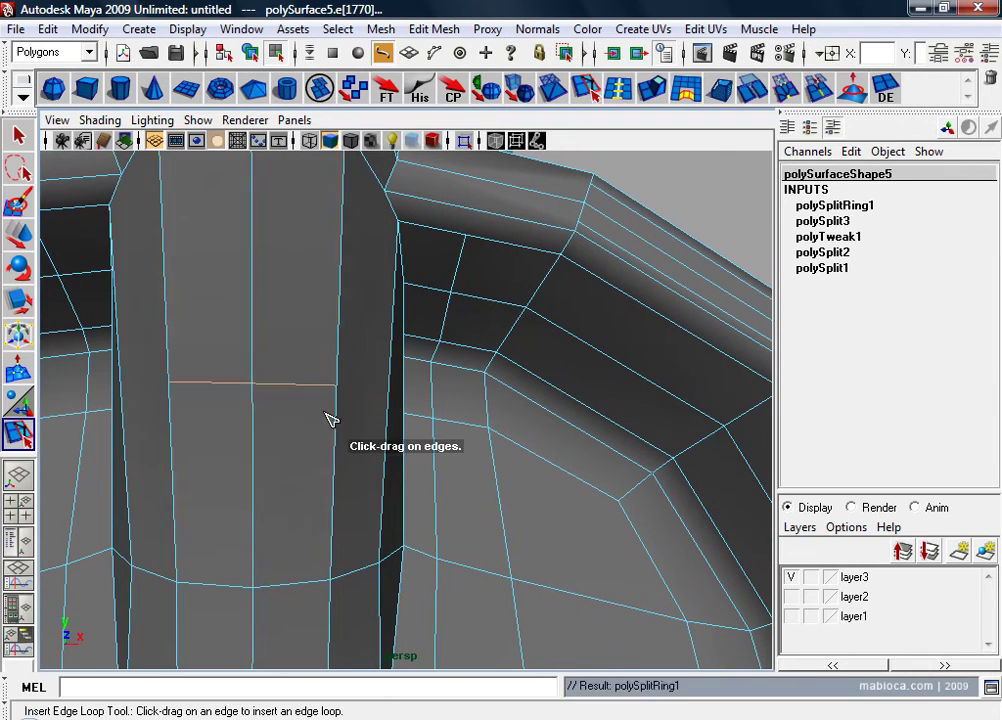
Step: Split the handle face with a two-point cut at the join and commit it
mouse_move(329, 418)
left_mouse_down("alt")
mouse_move(179, 416)
mouse_move(224, 432)
left_mouse_up("alt")
left_click(622, 100)
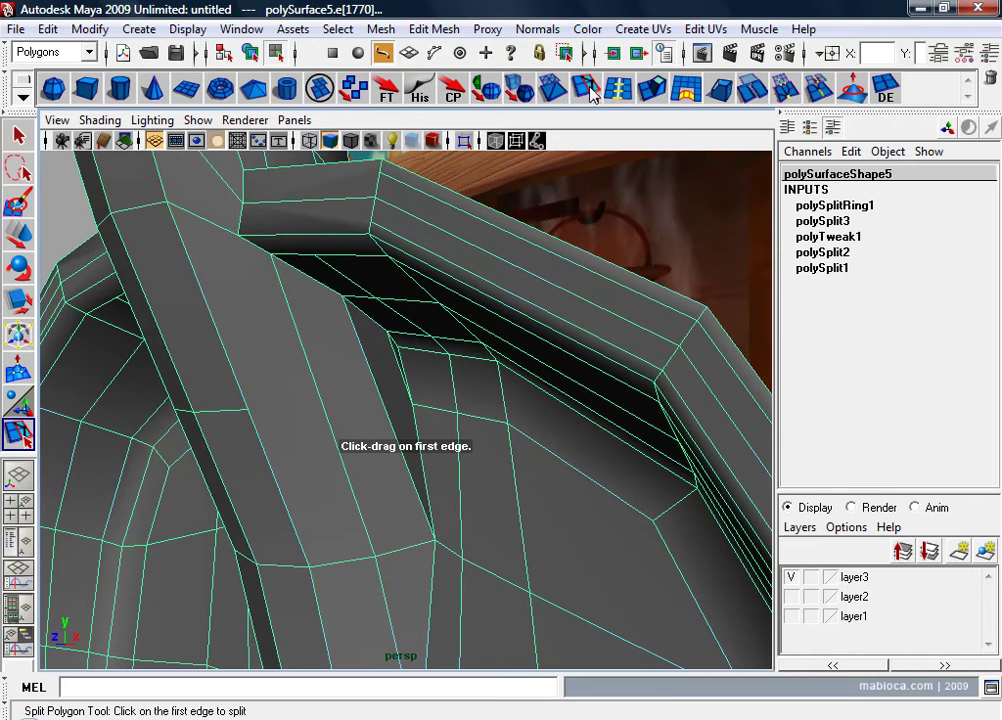
left_click(247, 410)
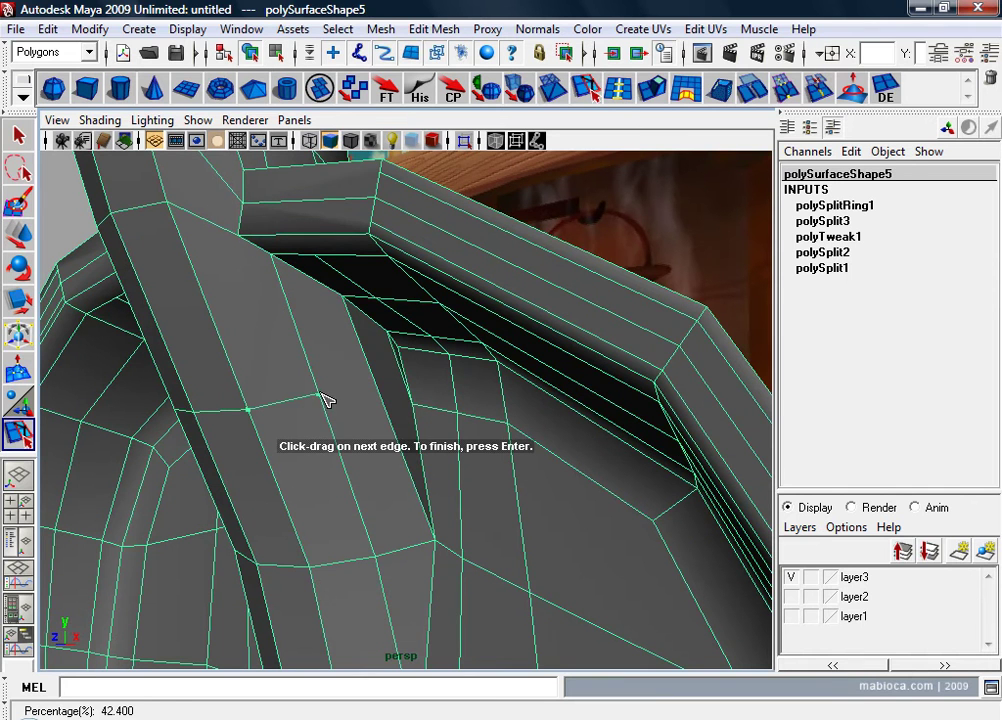
left_click(380, 400)
mouse_move(385, 398)
left_mouse_down("alt")
mouse_move(387, 427)
mouse_move(438, 427)
left_mouse_up("alt")
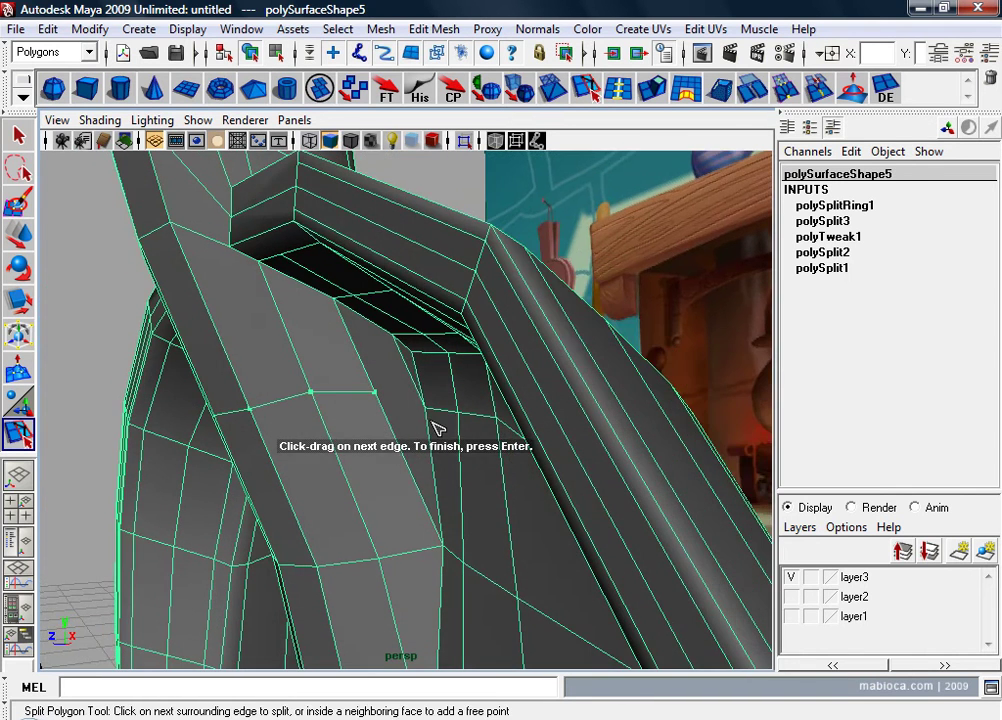
key("Return")
key("w")
Step: Add a three-point split across the front faces of the neck and commit it
mouse_move(503, 404)
left_mouse_down("alt")
mouse_move(286, 445)
mouse_move(442, 442)
mouse_move(503, 456)
left_mouse_up("alt")
left_click(620, 90)
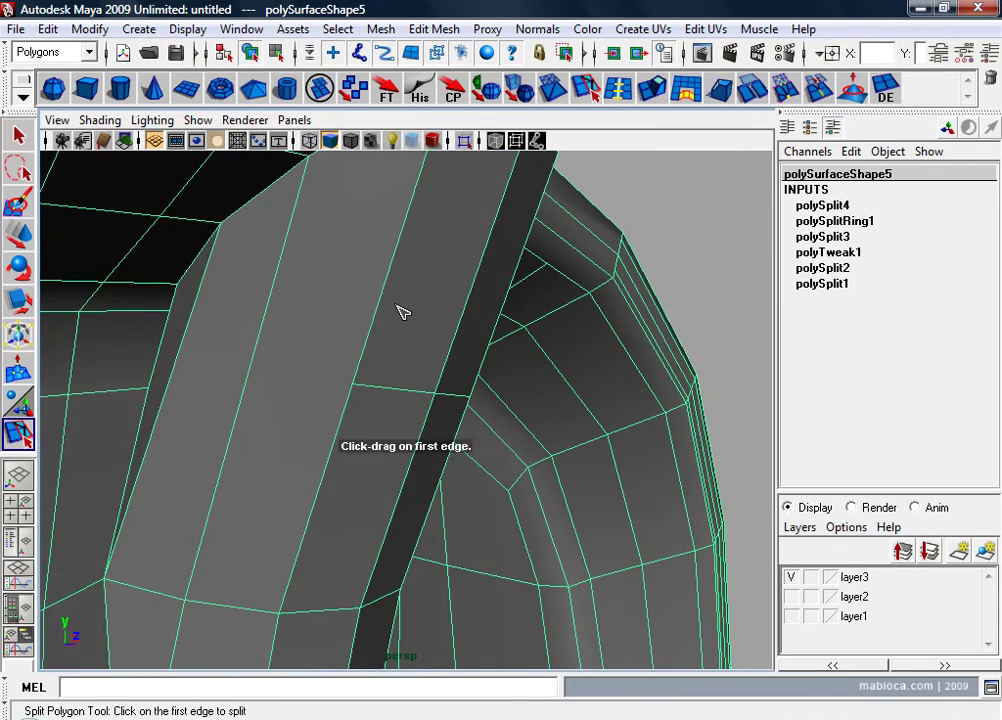
left_click_drag(403, 311, 455, 388, "alt")
left_click(455, 388)
mouse_move(347, 377)
left_mouse_down("alt")
mouse_move(349, 394)
mouse_move(356, 371)
left_mouse_up("alt")
left_click(352, 370)
left_click(272, 368)
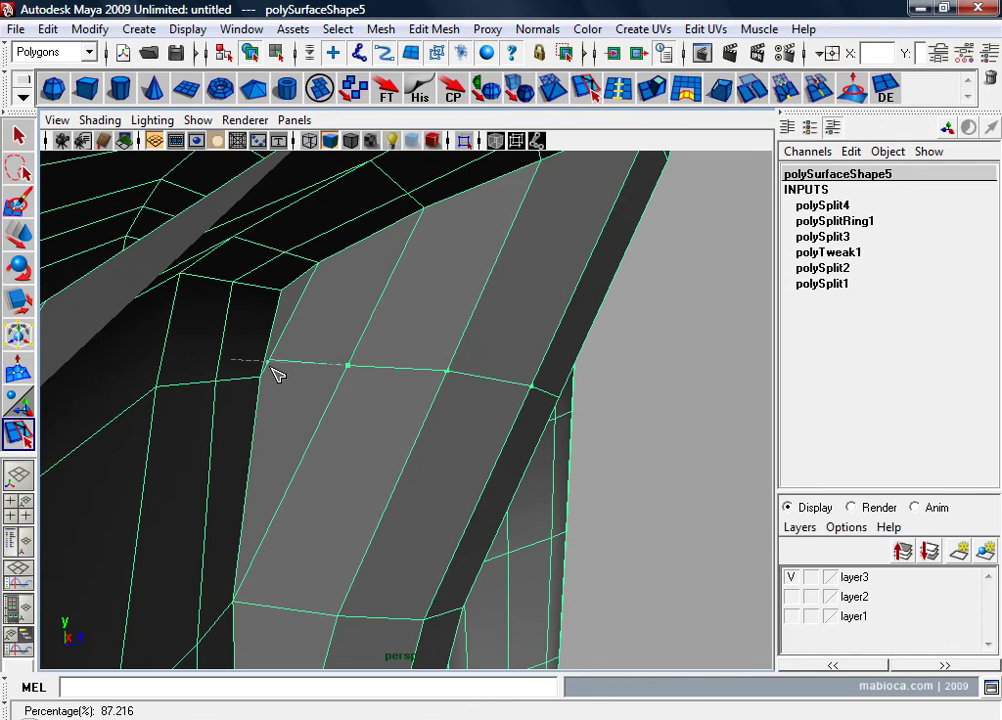
key("Return")
key("w")
Step: Check the corner vertex positions around the new splits at the neck
mouse_move(335, 487)
left_mouse_down("alt")
mouse_move(364, 495)
mouse_move(373, 486)
left_mouse_up("alt")
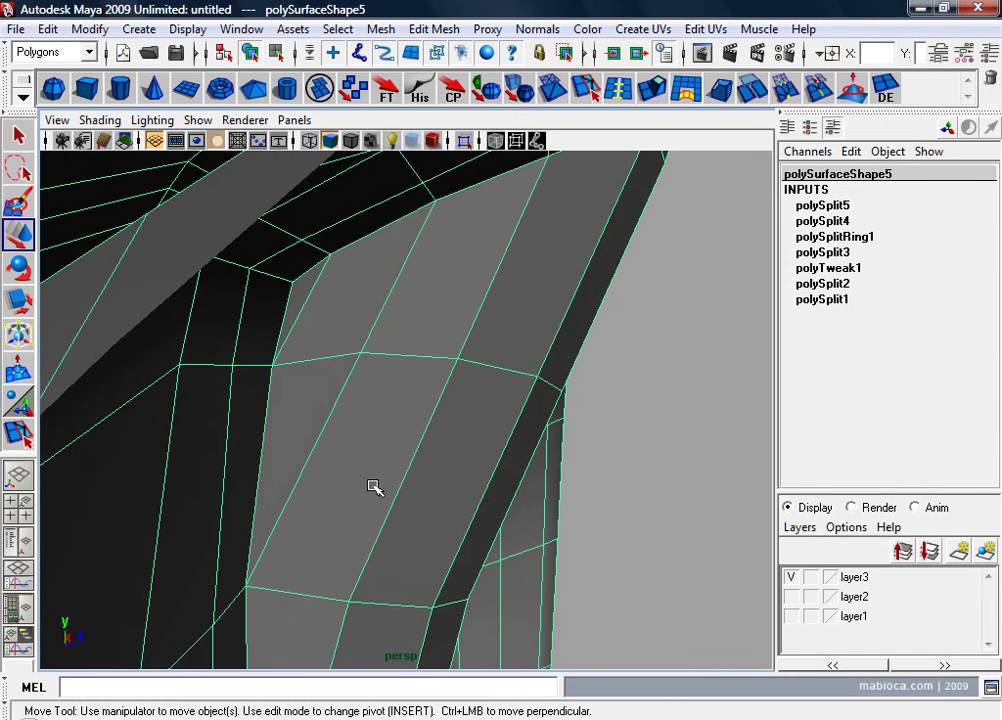
left_click(315, 287)
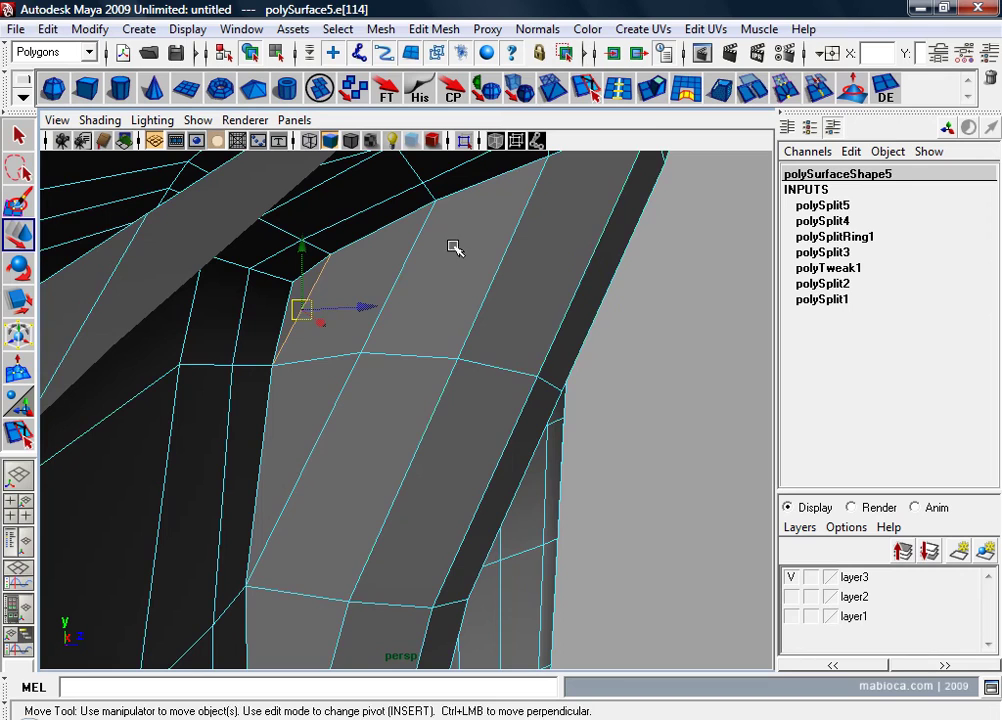
left_click(555, 180)
mouse_move(555, 180)
left_mouse_down("alt")
mouse_move(420, 353)
mouse_move(298, 358)
left_mouse_up("alt")
left_click(404, 376)
mouse_move(404, 376)
left_mouse_down("alt")
mouse_move(394, 391)
mouse_move(367, 390)
left_mouse_up("alt")
left_click_drag(459, 396, 431, 424, "alt")
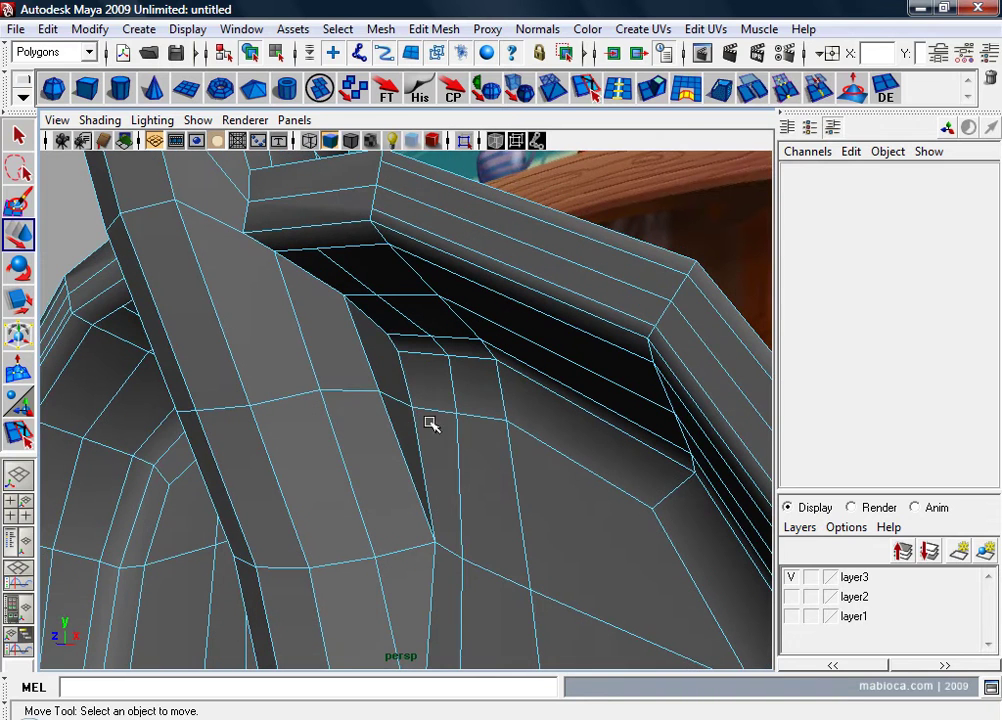
Step: Select the edge loop around the handle neck and nudge it along X
left_click(353, 393)
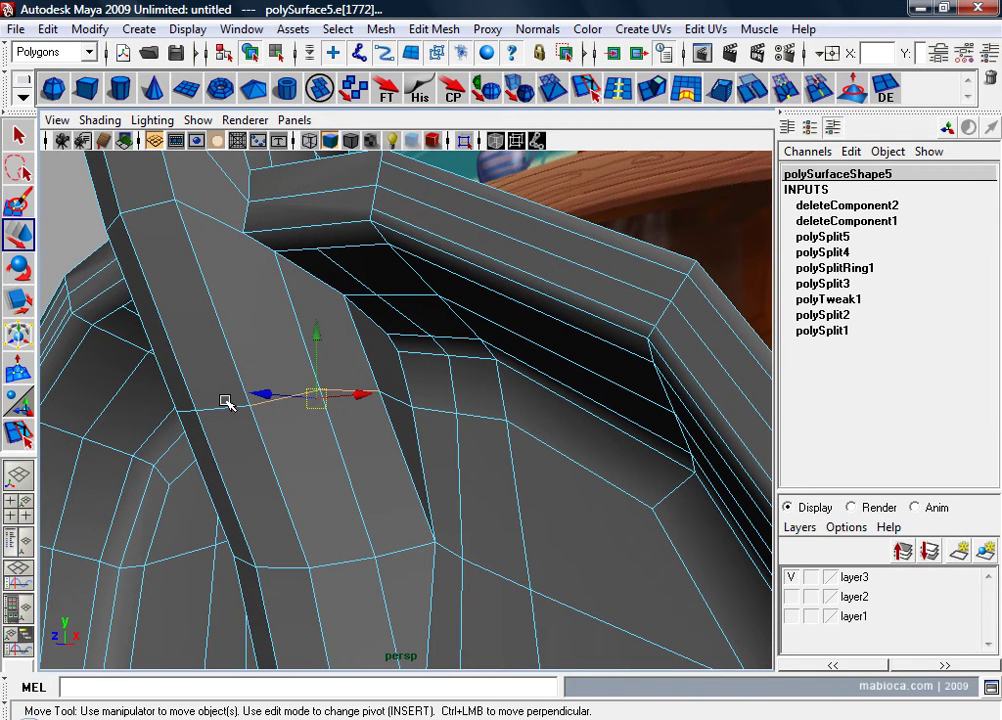
key("ctrl+z")
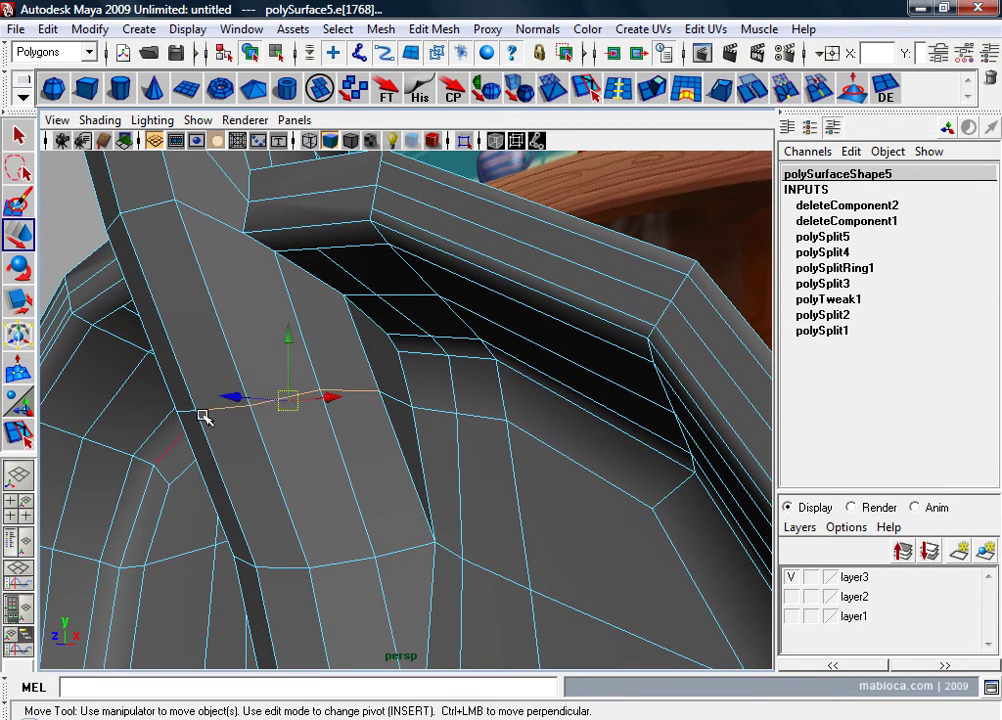
mouse_move(146, 431)
left_mouse_down("alt")
mouse_move(391, 436)
mouse_move(349, 407)
mouse_move(291, 418)
mouse_move(338, 407)
mouse_move(253, 445)
mouse_move(492, 441)
mouse_move(563, 399)
mouse_move(528, 391)
mouse_move(561, 447)
mouse_move(459, 463)
mouse_move(161, 463)
mouse_move(315, 485)
mouse_move(485, 445)
mouse_move(505, 398)
mouse_move(454, 438)
mouse_move(200, 437)
mouse_move(280, 470)
left_mouse_up("alt")
mouse_move(280, 470)
middle_mouse_down("alt")
mouse_move(425, 519)
mouse_move(372, 466)
middle_mouse_up("alt")
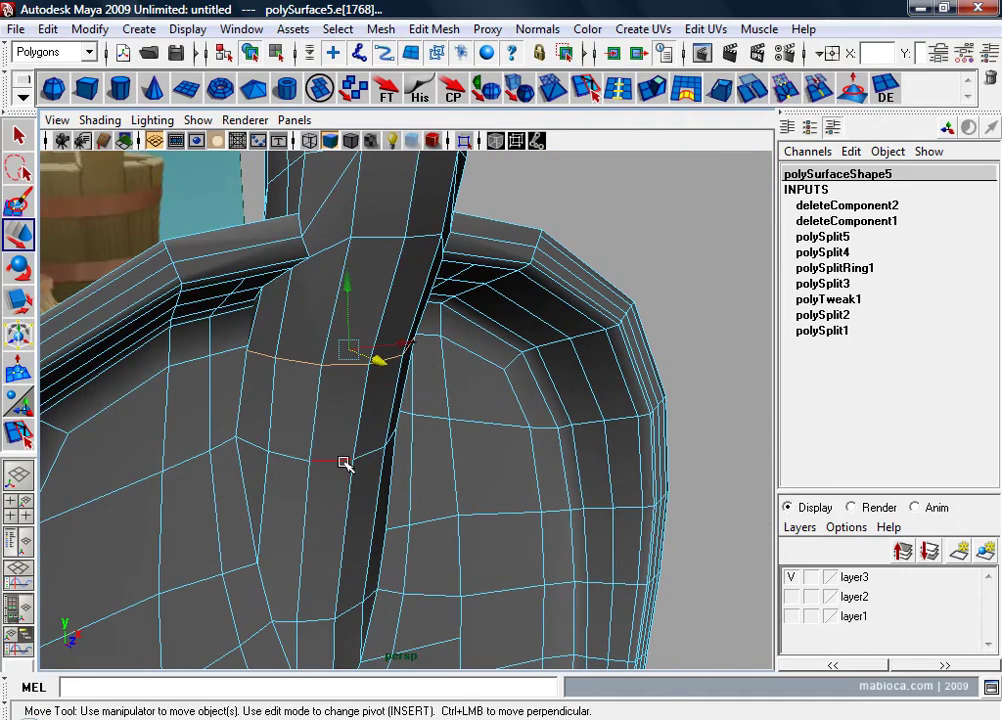
key("q")
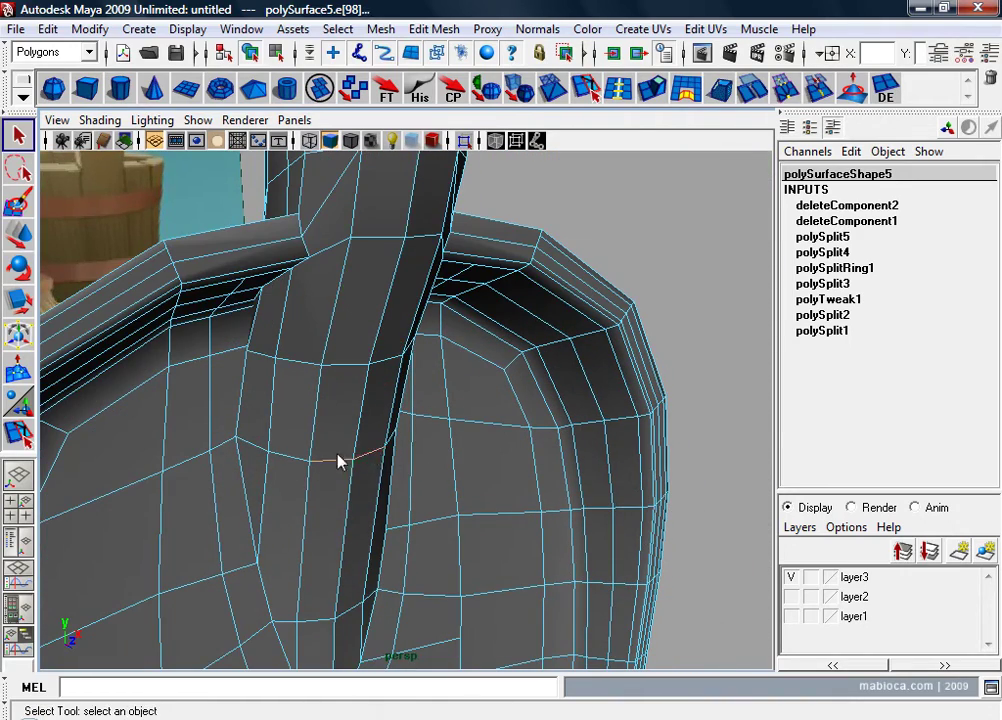
double_click(345, 460)
mouse_move(347, 461)
left_mouse_down("alt")
mouse_move(365, 463)
mouse_move(389, 438)
mouse_move(494, 467)
mouse_move(444, 476)
mouse_move(459, 447)
mouse_move(365, 447)
mouse_move(298, 430)
left_mouse_up("alt")
key("w")
key("F8")
Step: Inspect the adjusted handle join from several angles and switch to face selection
right_click_drag(355, 372, 403, 398, "alt")
mouse_move(403, 398)
left_mouse_down("alt")
mouse_move(537, 391)
mouse_move(532, 414)
mouse_move(537, 400)
mouse_move(407, 358)
mouse_move(394, 396)
mouse_move(383, 392)
left_mouse_up("alt")
right_click_drag(383, 392, 409, 400, "alt")
mouse_move(409, 400)
left_mouse_down("alt")
mouse_move(284, 389)
mouse_move(528, 389)
mouse_move(438, 349)
mouse_move(487, 440)
left_mouse_up("alt")
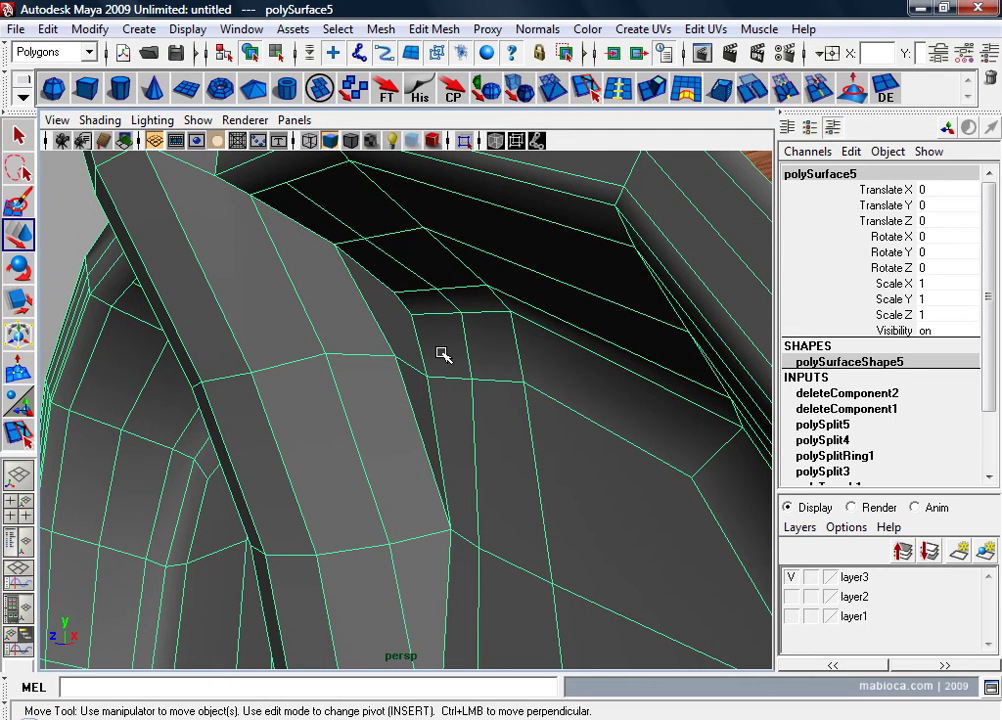
mouse_move(446, 356)
left_mouse_down("alt")
mouse_move(523, 335)
mouse_move(483, 358)
mouse_move(404, 344)
left_mouse_up("alt")
right_click_drag(404, 344, 407, 398)
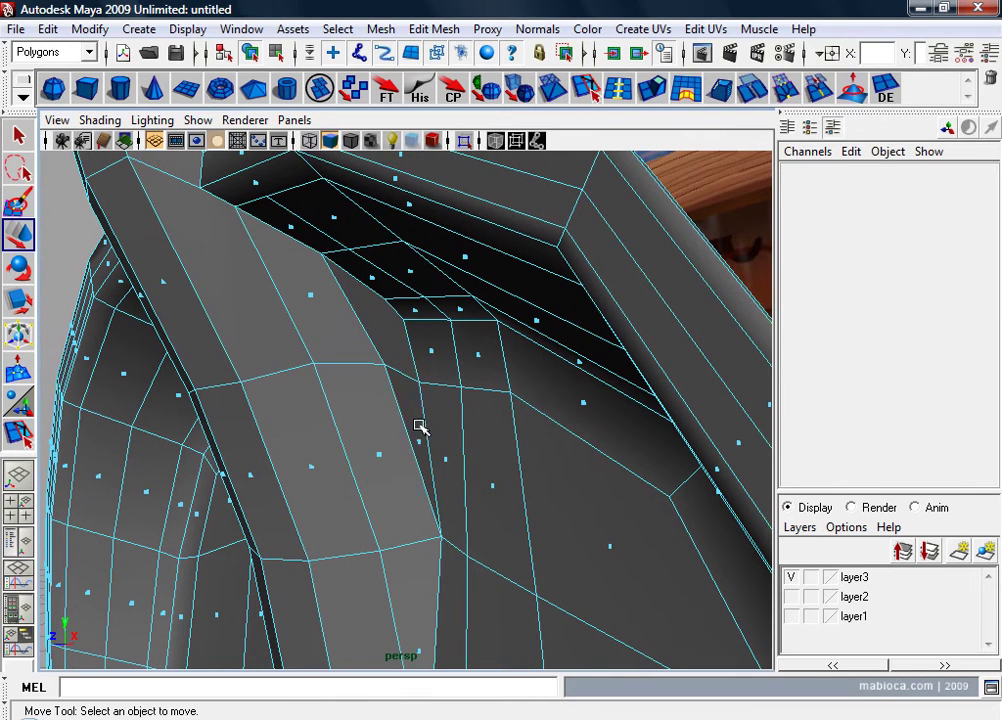
Step: Select the four faces along the blade-neck seam and delete them
left_click(418, 414)
left_click(381, 320, "shift")
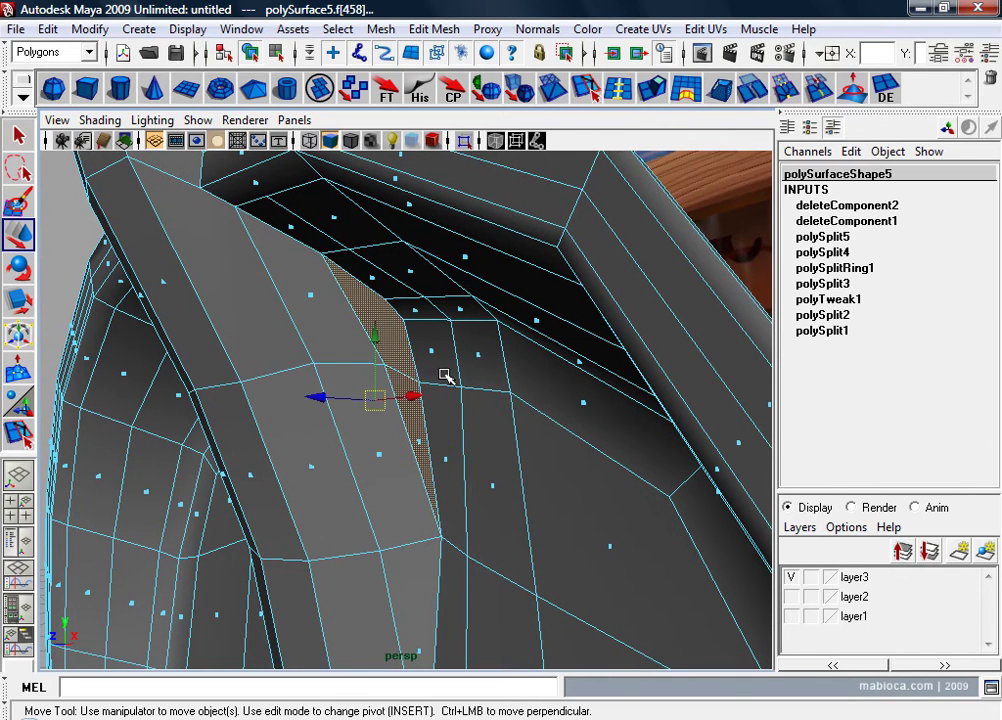
mouse_move(445, 375)
left_mouse_down("alt")
mouse_move(538, 367)
mouse_move(491, 272)
mouse_move(533, 295)
left_mouse_up("alt")
left_click(538, 367)
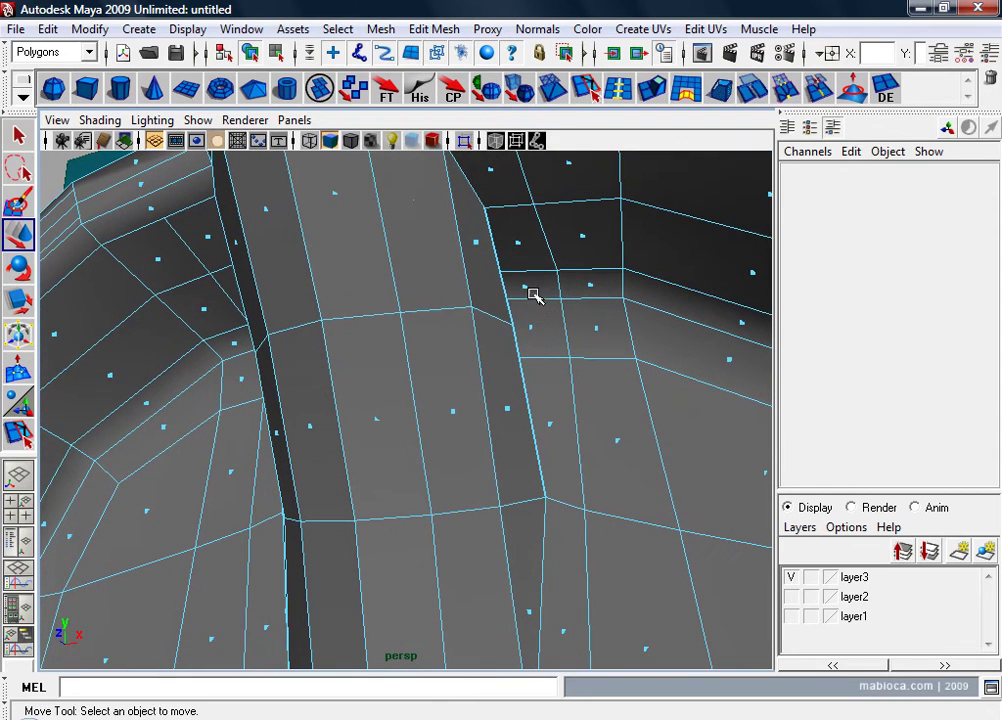
left_click(522, 242)
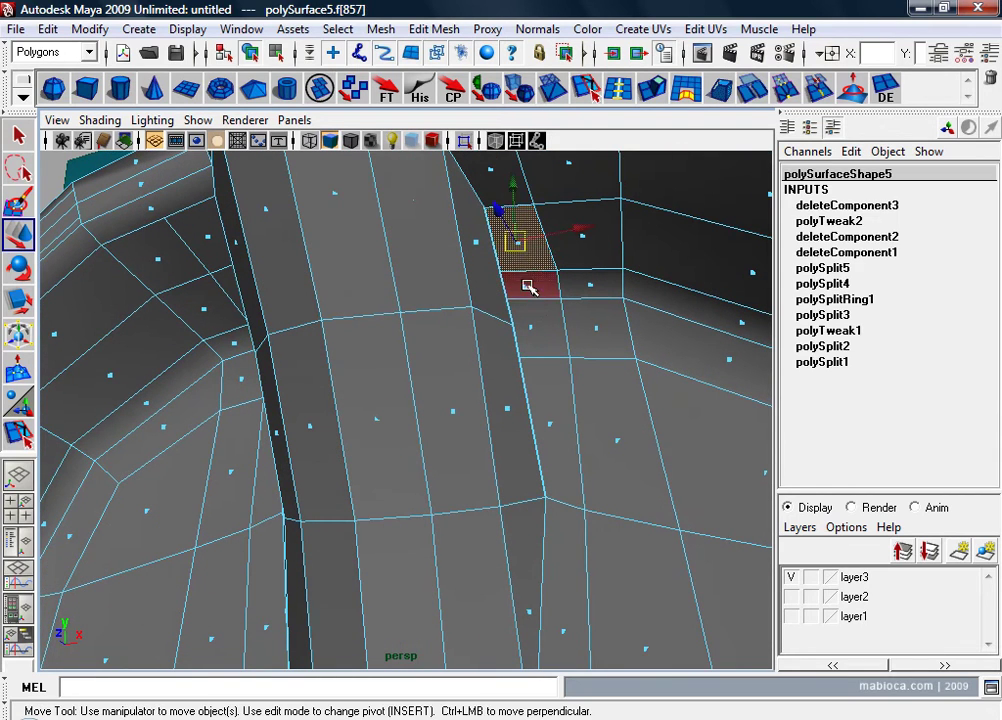
left_click(529, 287, "shift")
left_click(531, 330, "shift")
left_click(555, 423, "shift")
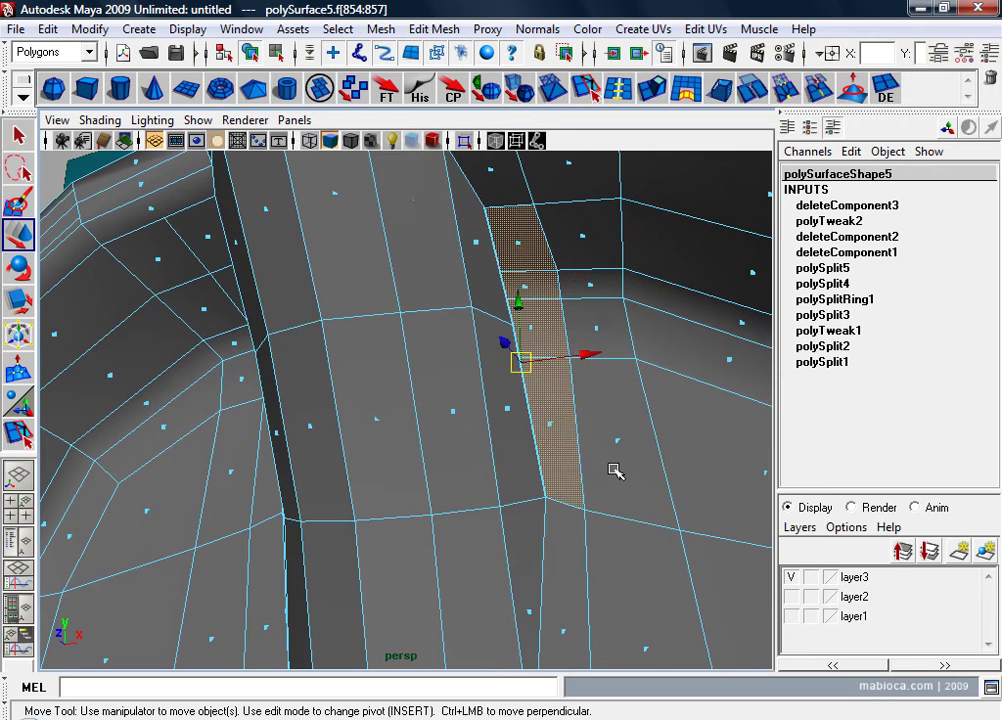
left_click_drag(615, 470, 564, 479, "alt")
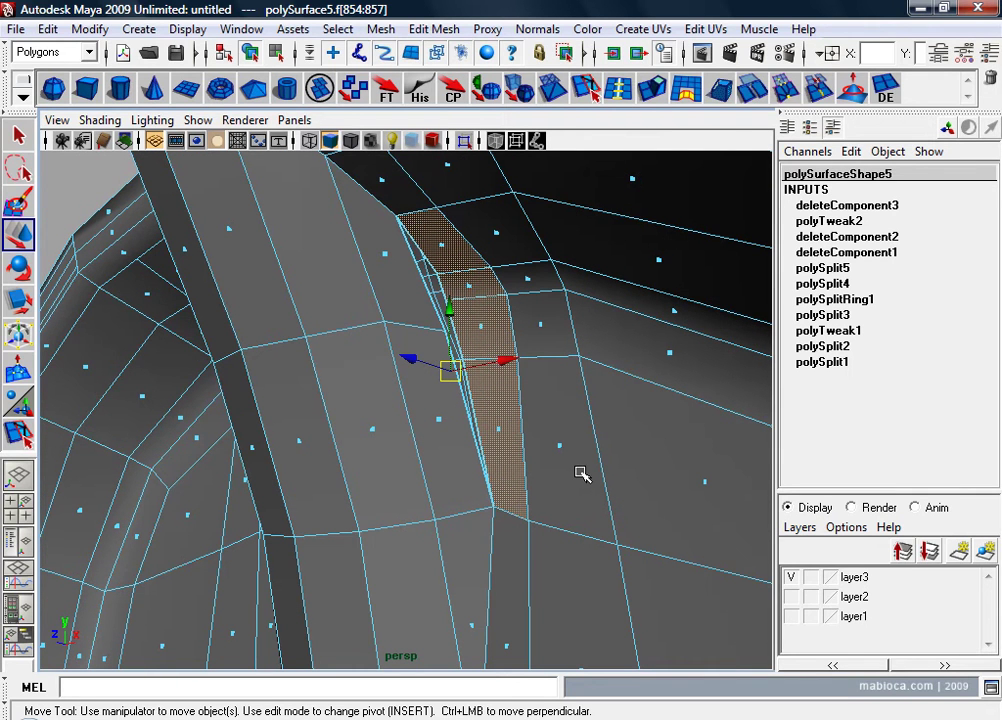
key("Delete")
mouse_move(579, 472)
left_mouse_down("alt")
mouse_move(635, 441)
mouse_move(602, 448)
left_mouse_up("alt")
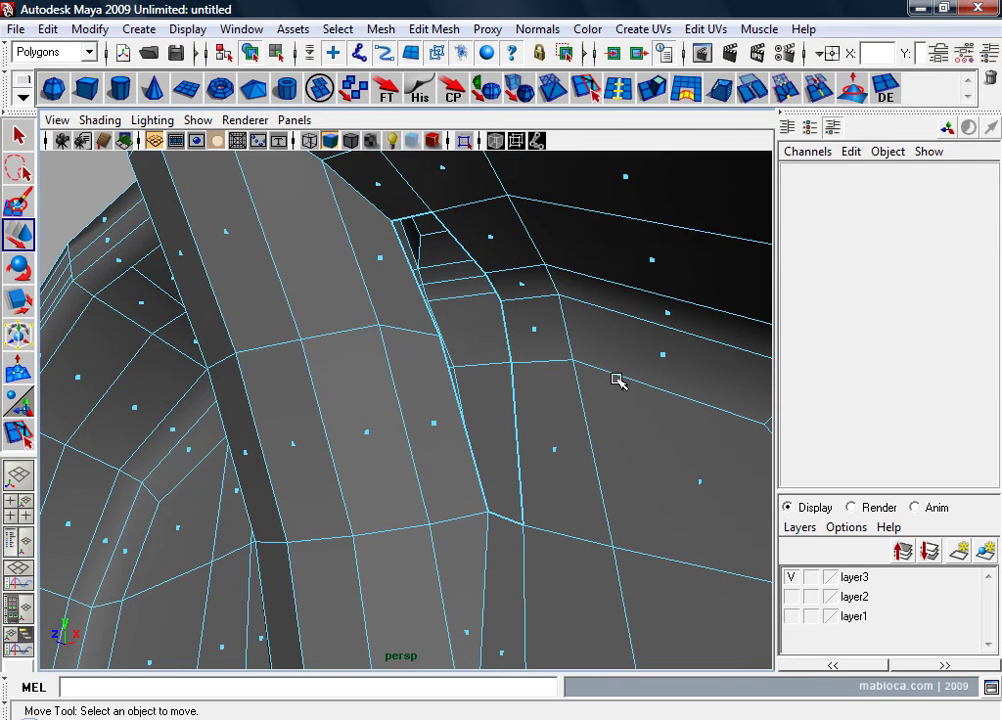
Step: With Edit Mesh > Append to Polygon Tool, bridge two opposite hole edges with a first face
left_click(434, 29)
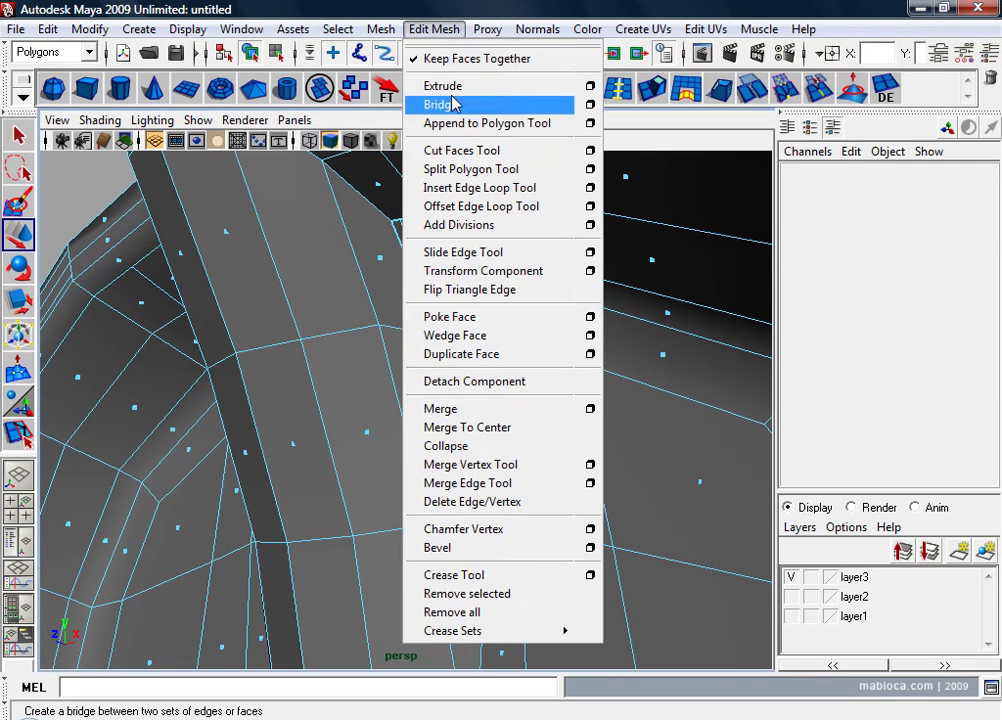
left_click(461, 123)
mouse_move(470, 300)
left_mouse_down("alt")
mouse_move(481, 403)
mouse_move(397, 392)
left_mouse_up("alt")
left_click(404, 393)
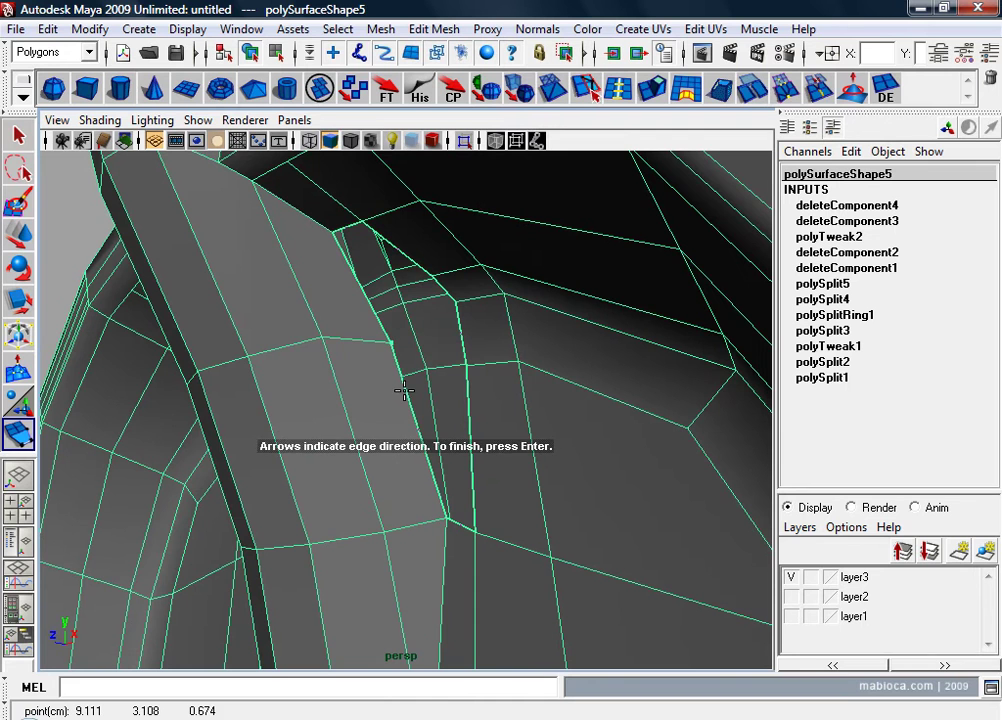
left_click(469, 391)
key("w")
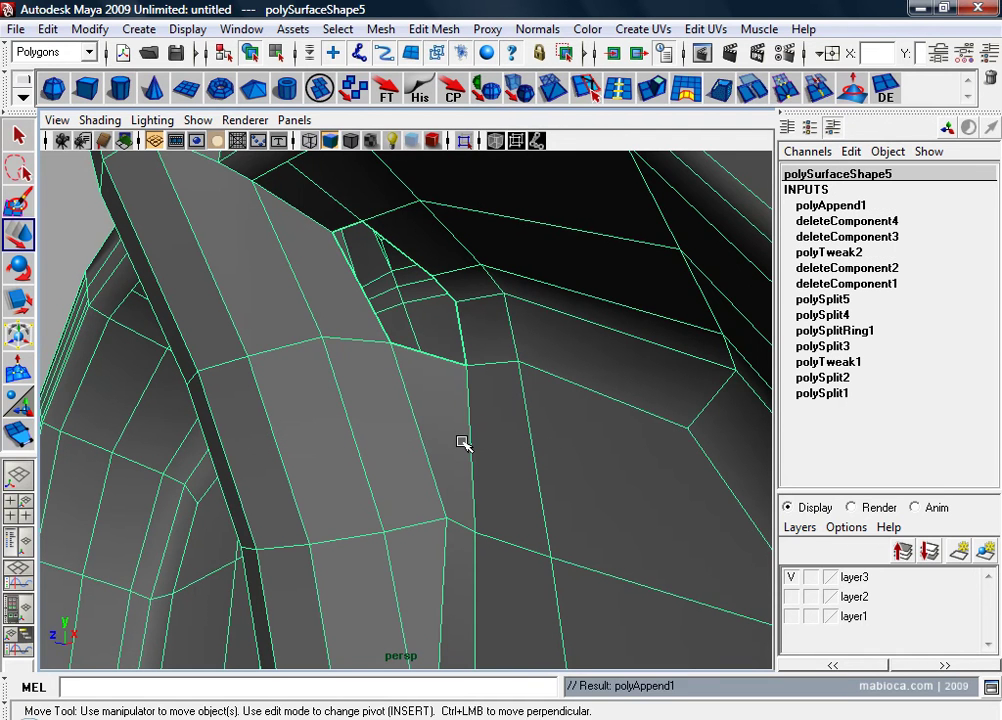
left_click_drag(514, 373, 300, 400, "alt")
Step: Append a second face across the remaining gap in the neck hole
left_click(18, 436)
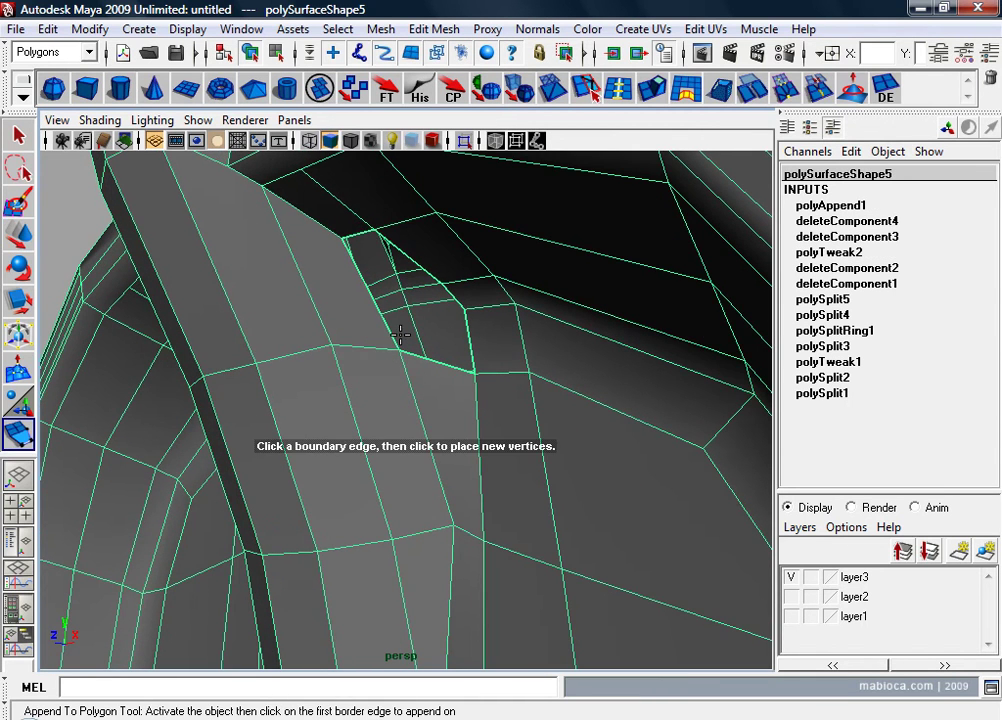
mouse_move(381, 337)
left_mouse_down("alt")
mouse_move(355, 321)
mouse_move(450, 365)
mouse_move(420, 405)
mouse_move(548, 313)
left_mouse_up("alt")
left_click(362, 318)
left_click(420, 405)
key("w")
middle_click_drag(548, 313, 577, 351, "alt")
left_click_drag(577, 351, 597, 358, "alt")
middle_click_drag(597, 358, 585, 358, "alt")
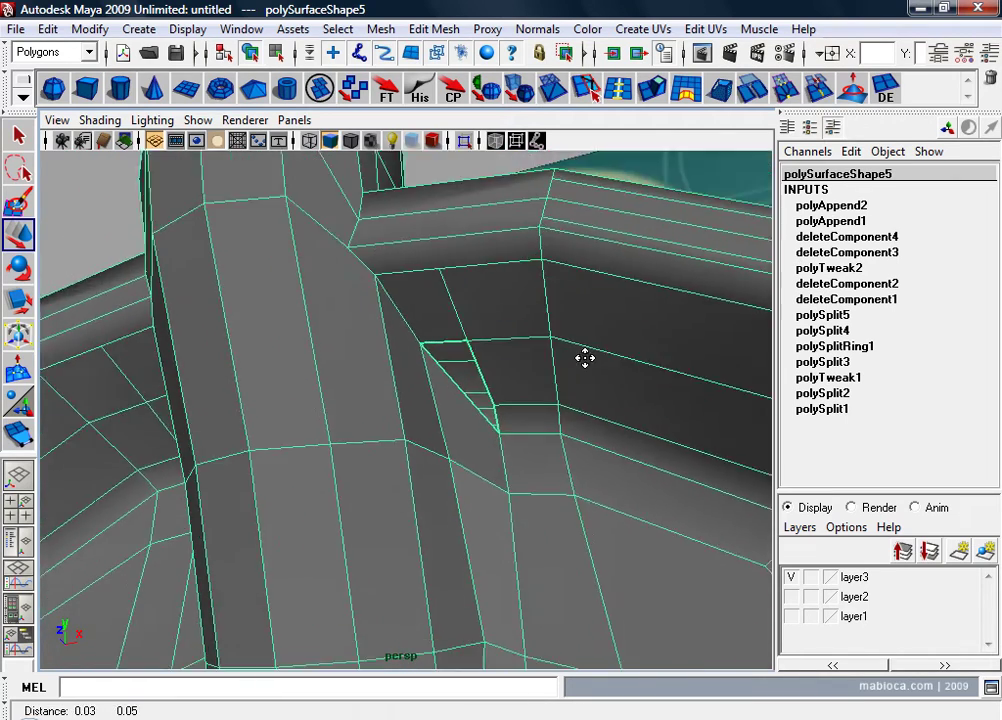
right_click_drag(585, 358, 605, 390, "alt")
Step: Fill the last triangular opening with a third appended face
key("y")
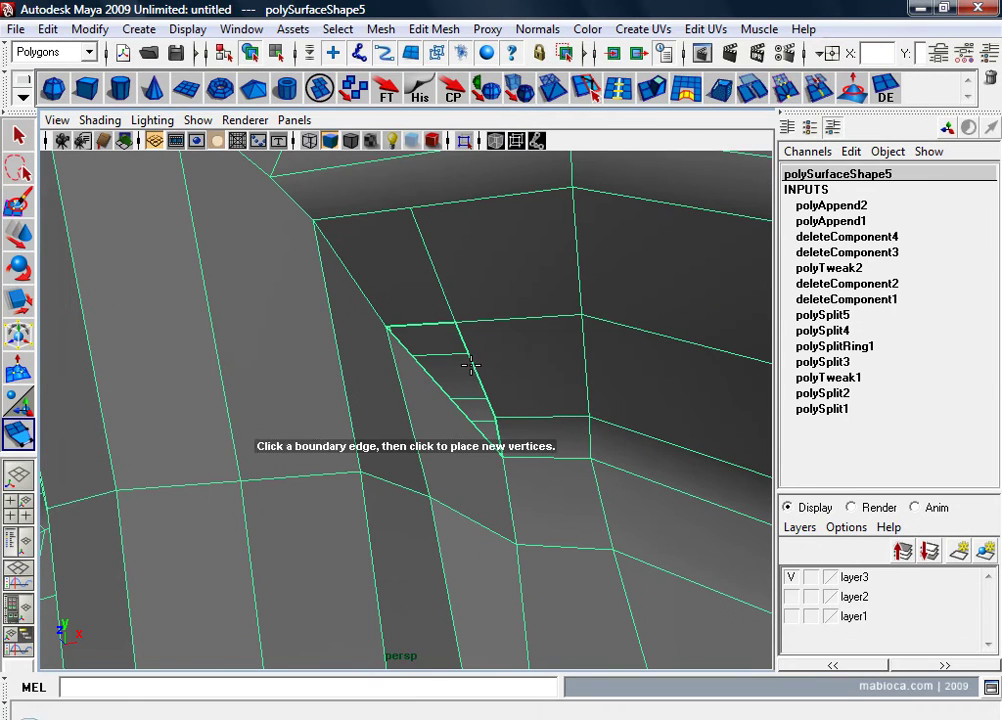
left_click(462, 358)
left_click(447, 393)
key("Return")
key("w")
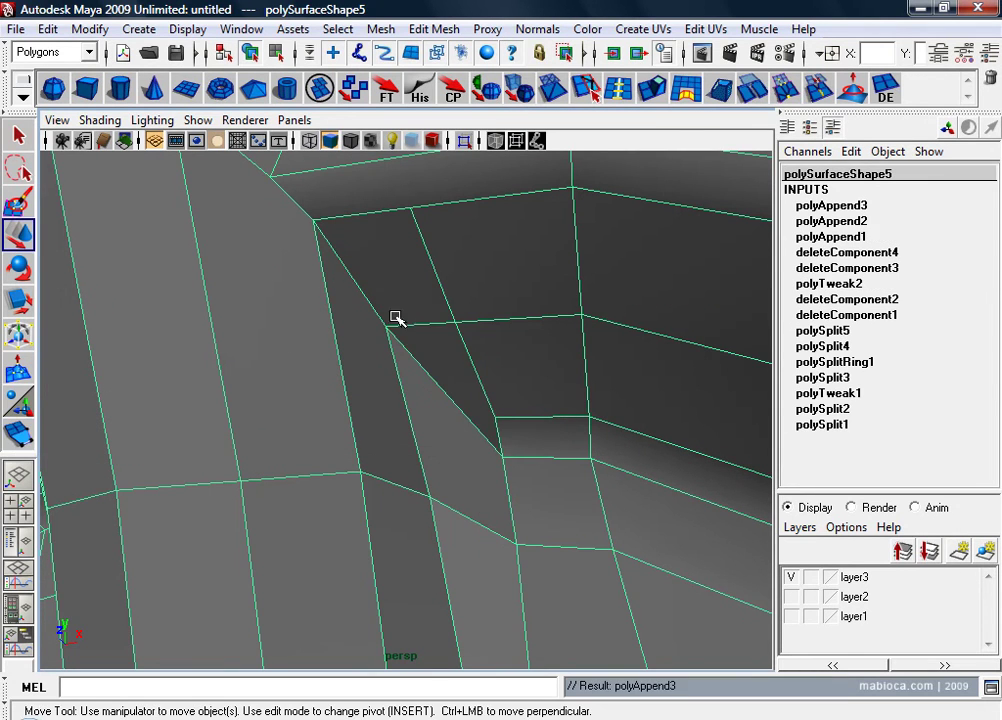
right_click_drag(396, 318, 514, 380, "alt")
mouse_move(514, 380)
left_mouse_down("alt")
mouse_move(454, 394)
mouse_move(443, 342)
mouse_move(508, 341)
mouse_move(519, 376)
mouse_move(461, 432)
mouse_move(436, 436)
mouse_move(497, 443)
mouse_move(510, 423)
left_mouse_up("alt")
Step: Select a face beside the handle on the far side of the blade neck
middle_click_drag(510, 423, 550, 395, "alt")
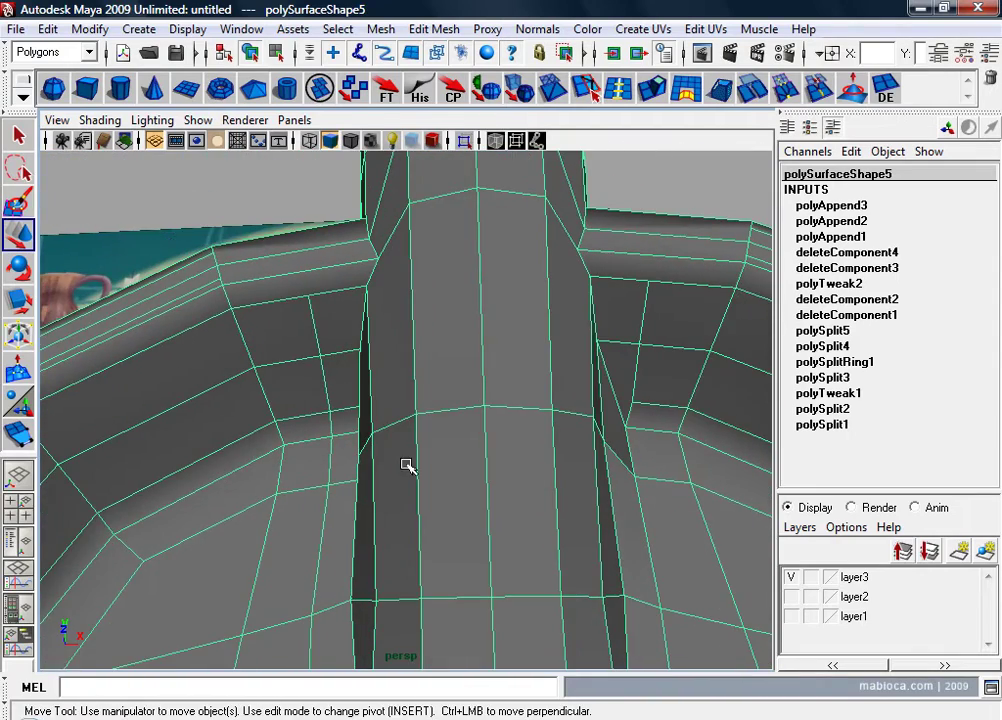
middle_click_drag(360, 537, 412, 517, "alt")
left_click_drag(412, 517, 391, 492, "alt")
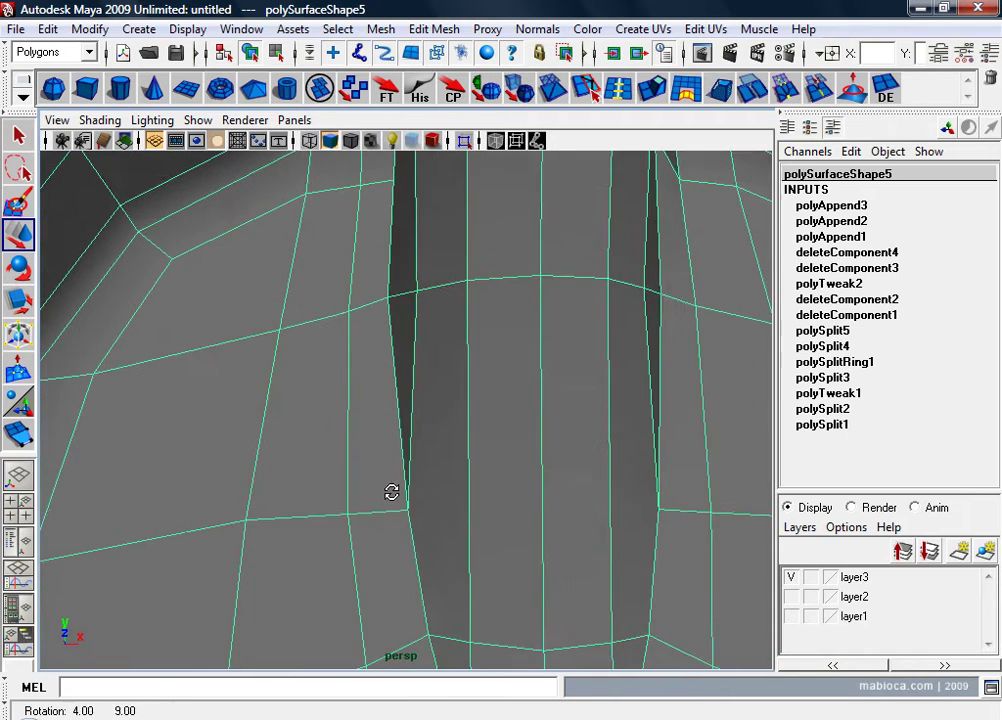
middle_click_drag(391, 492, 396, 517, "alt")
left_click_drag(396, 517, 420, 442, "alt")
right_click_drag(396, 340, 393, 388)
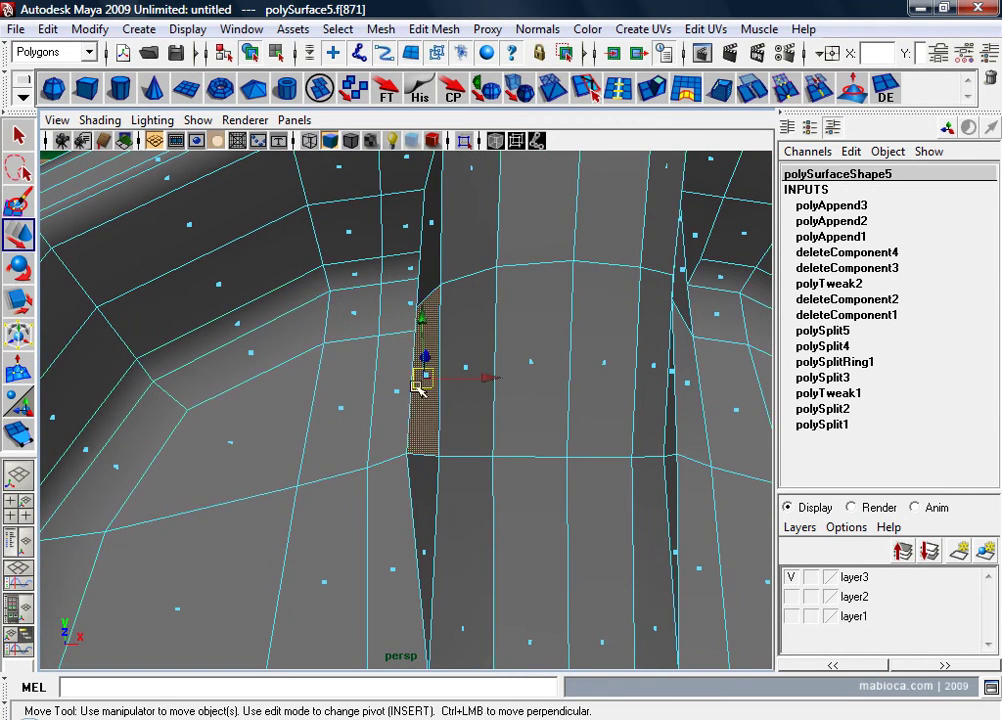
left_click(400, 395)
mouse_move(400, 395)
left_mouse_down("alt")
mouse_move(416, 405)
mouse_move(387, 405)
mouse_move(410, 402)
mouse_move(461, 425)
left_mouse_up("alt")
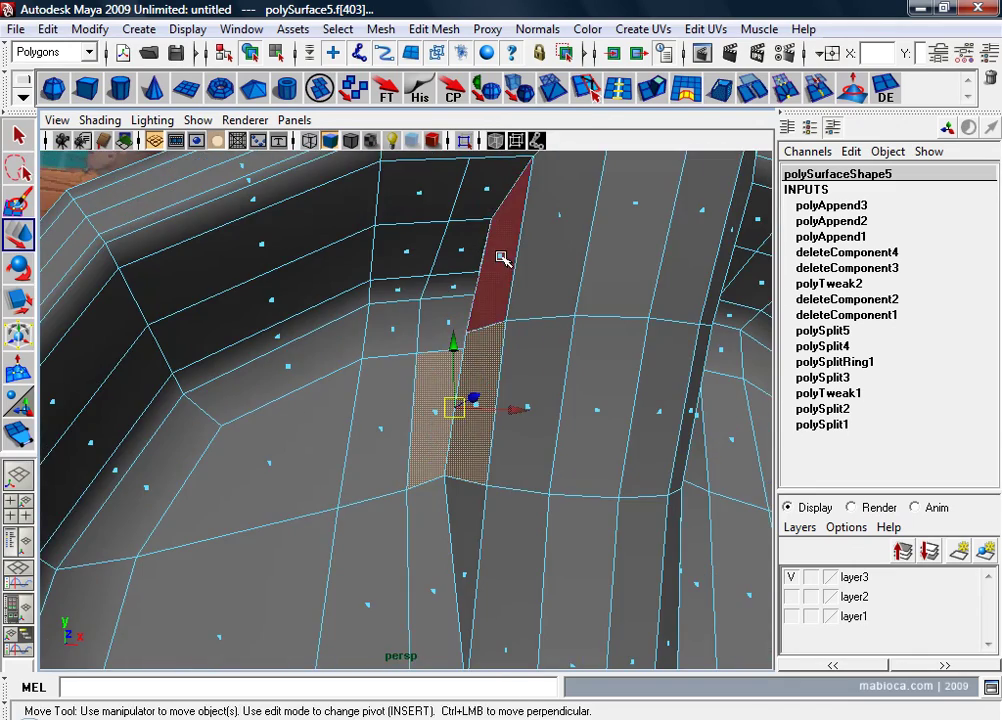
mouse_move(503, 258)
left_mouse_down("alt")
mouse_move(414, 367)
mouse_move(557, 369)
mouse_move(530, 390)
mouse_move(546, 396)
mouse_move(517, 425)
left_mouse_up("alt")
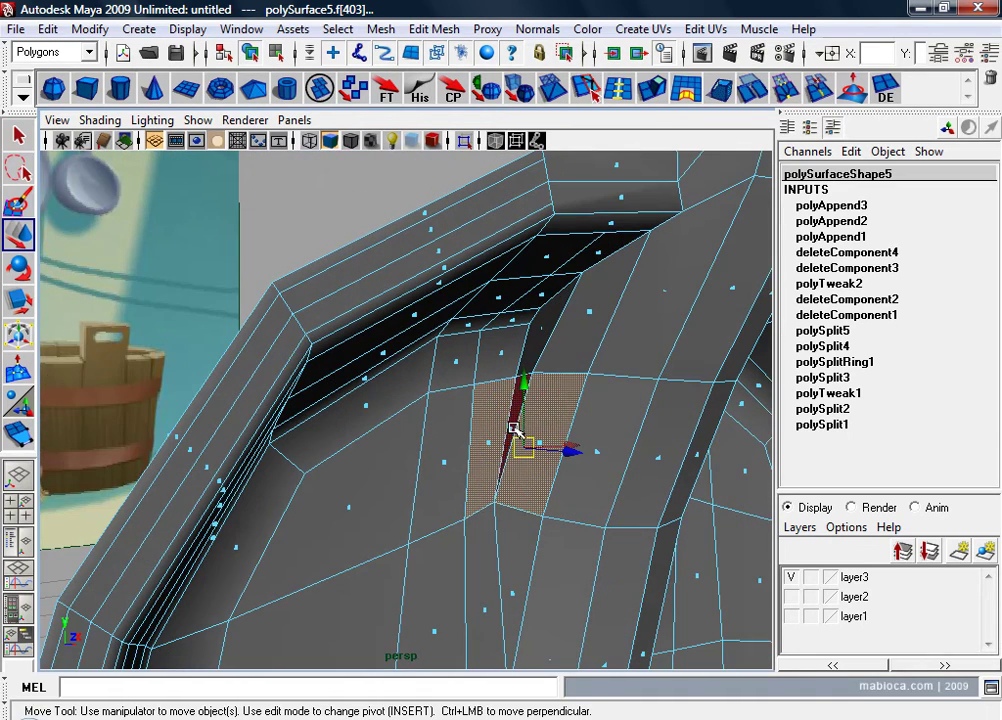
Step: Add the adjacent face, delete the selection, and return to object selection
left_click(546, 331, "shift")
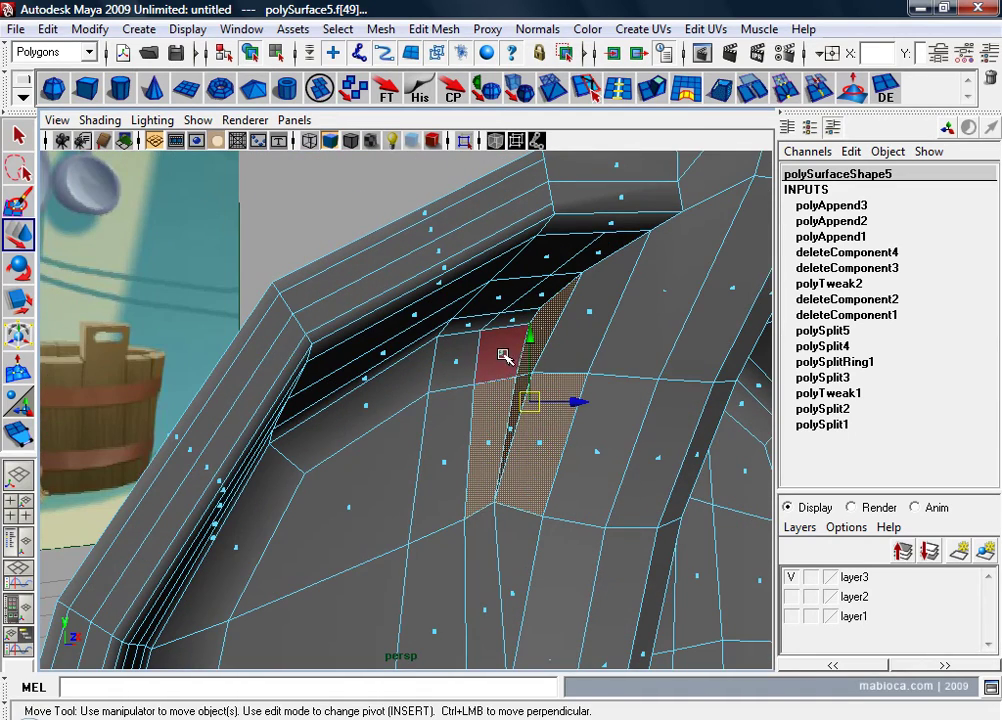
mouse_move(503, 357)
left_mouse_down("alt")
mouse_move(510, 353)
mouse_move(329, 423)
mouse_move(242, 409)
mouse_move(317, 405)
mouse_move(284, 391)
mouse_move(342, 400)
left_mouse_up("alt")
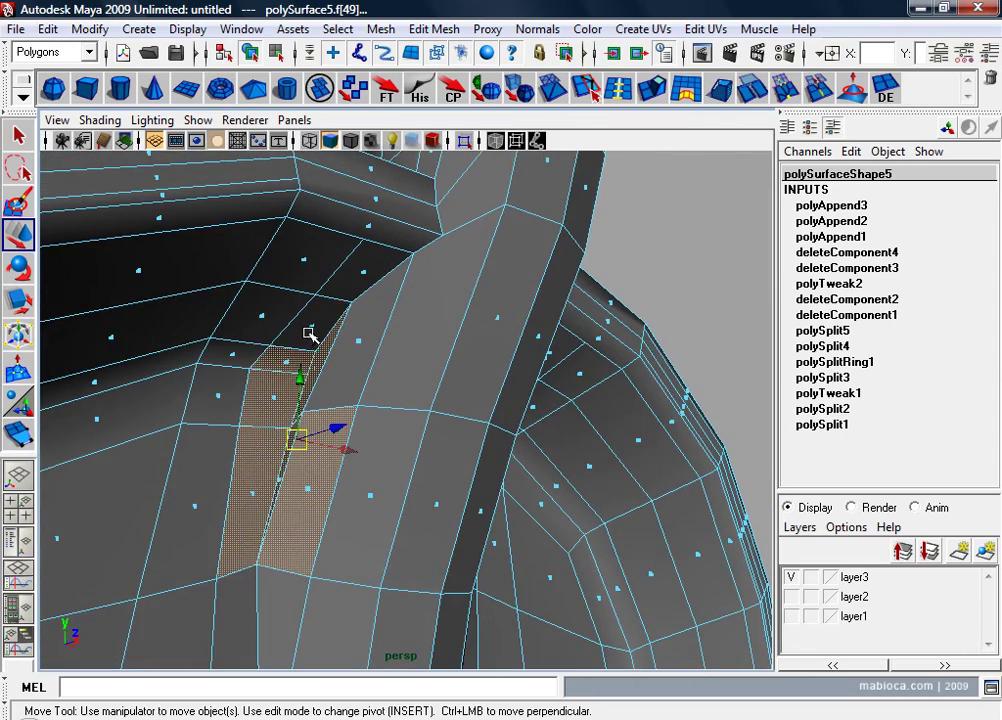
mouse_move(324, 335)
left_mouse_down("alt")
mouse_move(291, 351)
mouse_move(262, 342)
mouse_move(382, 358)
mouse_move(369, 358)
left_mouse_up("alt")
key("Delete")
left_click_drag(432, 474, 432, 477, "alt")
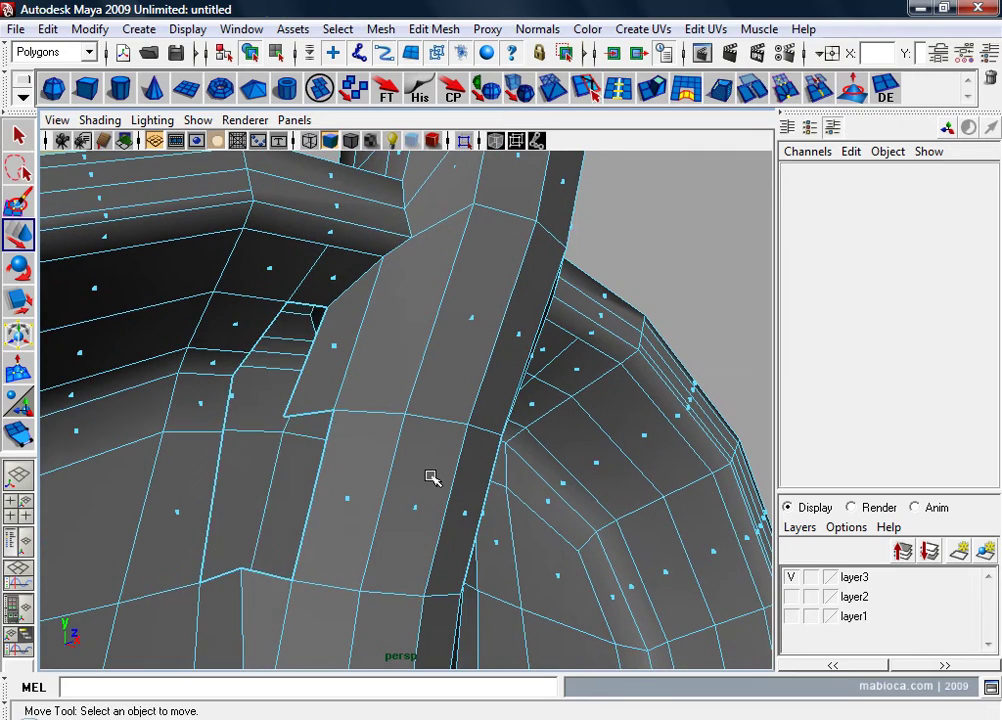
key("ctrl+z")
left_click(315, 517)
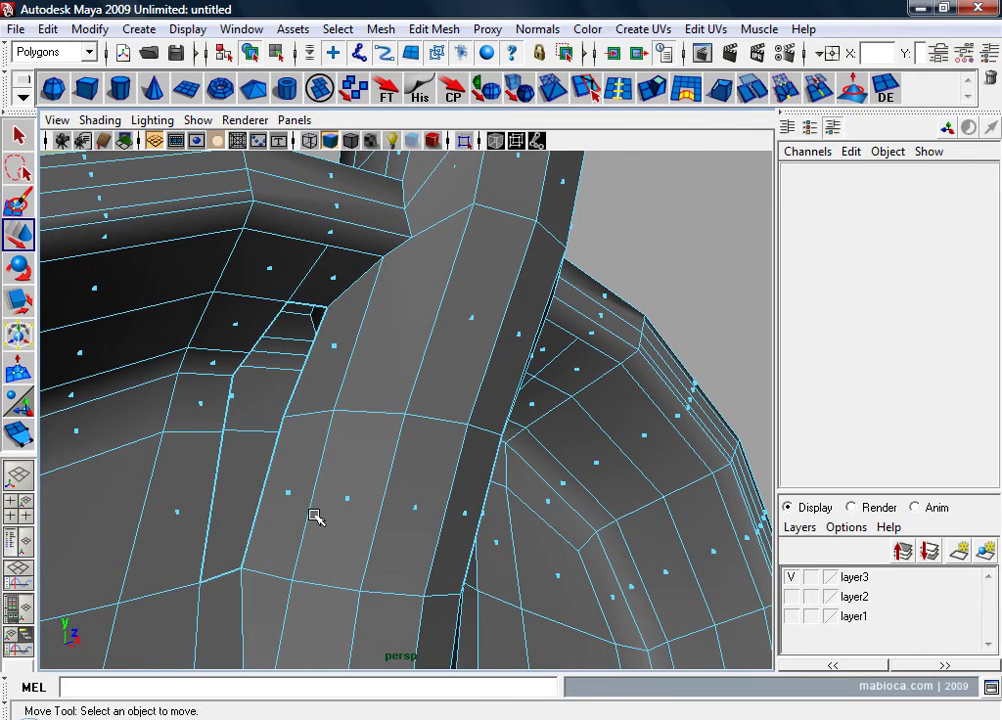
mouse_move(315, 517)
left_mouse_down("alt")
mouse_move(380, 458)
mouse_move(277, 443)
mouse_move(277, 470)
mouse_move(340, 440)
left_mouse_up("alt")
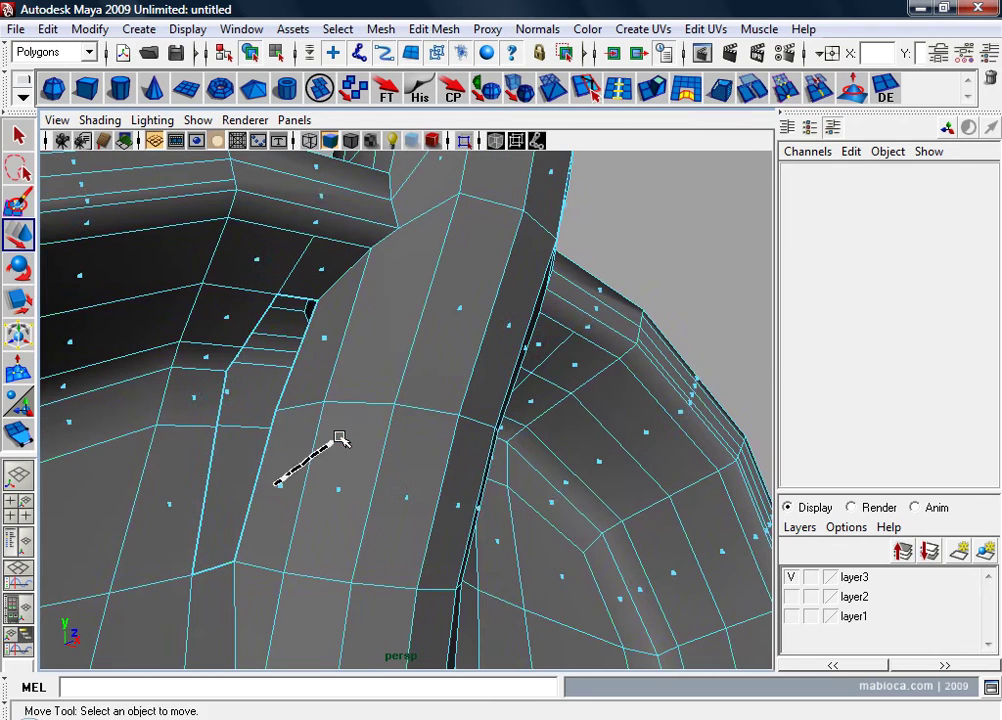
key("F8")
left_click(434, 29)
Step: Append three faces across the second neck hole to close it
left_click(465, 119)
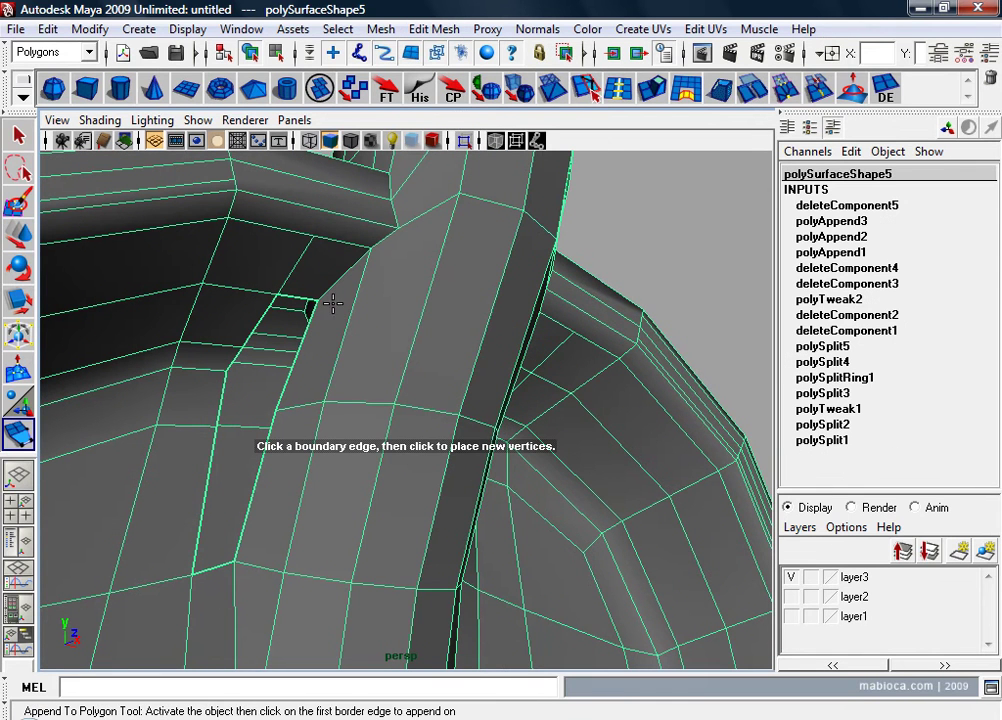
left_click(205, 487)
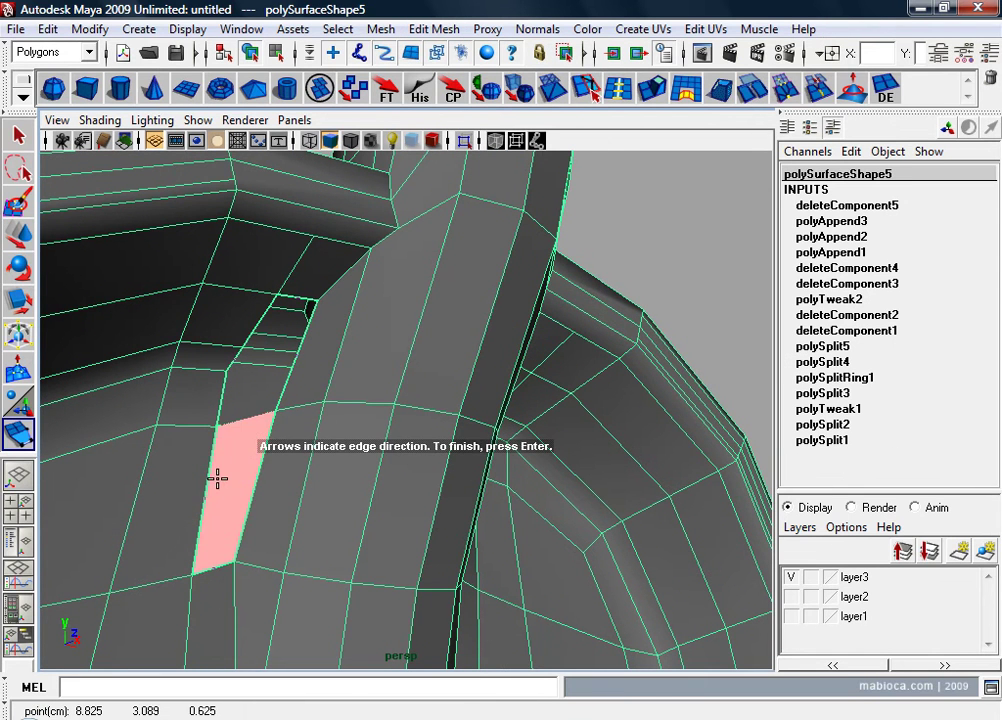
key("Return")
left_click(236, 397)
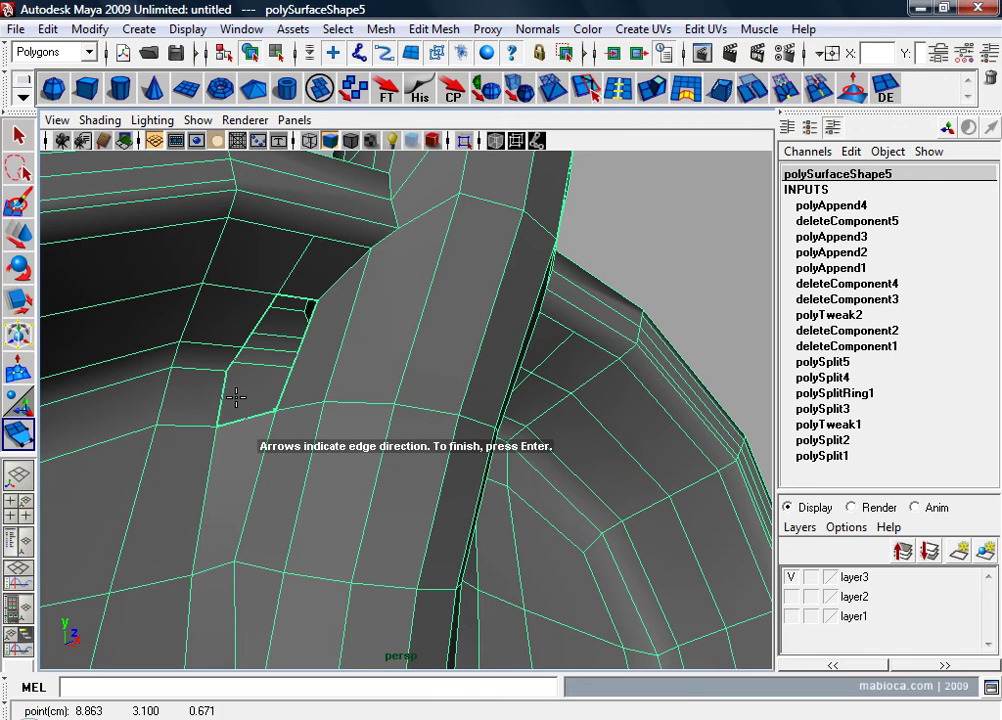
left_click(257, 373)
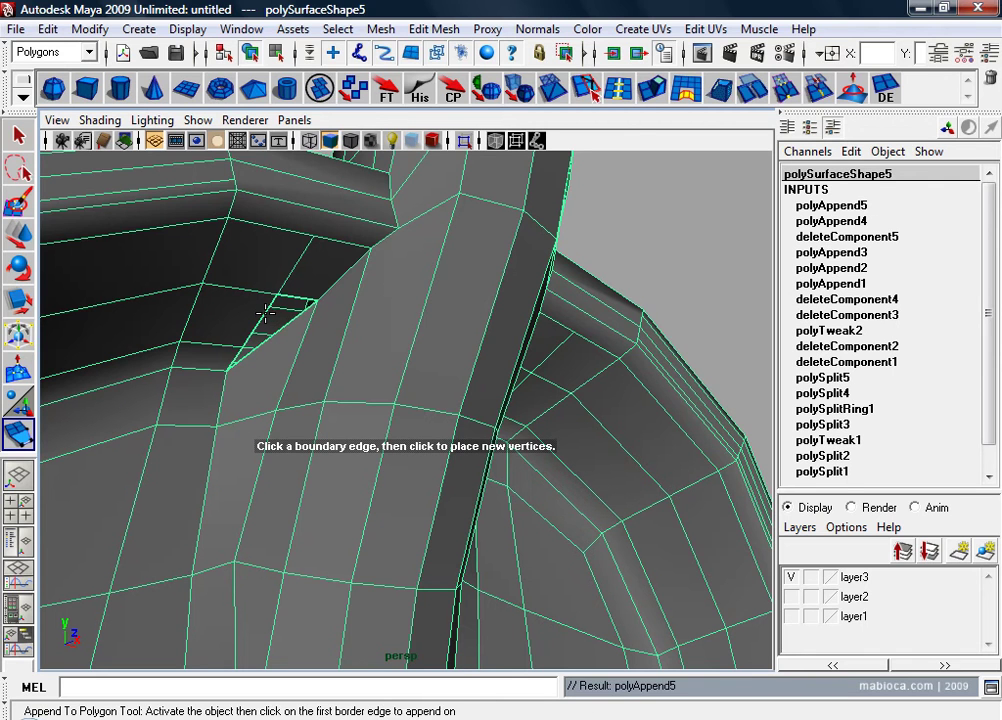
left_click(266, 312)
key("Return")
key("w")
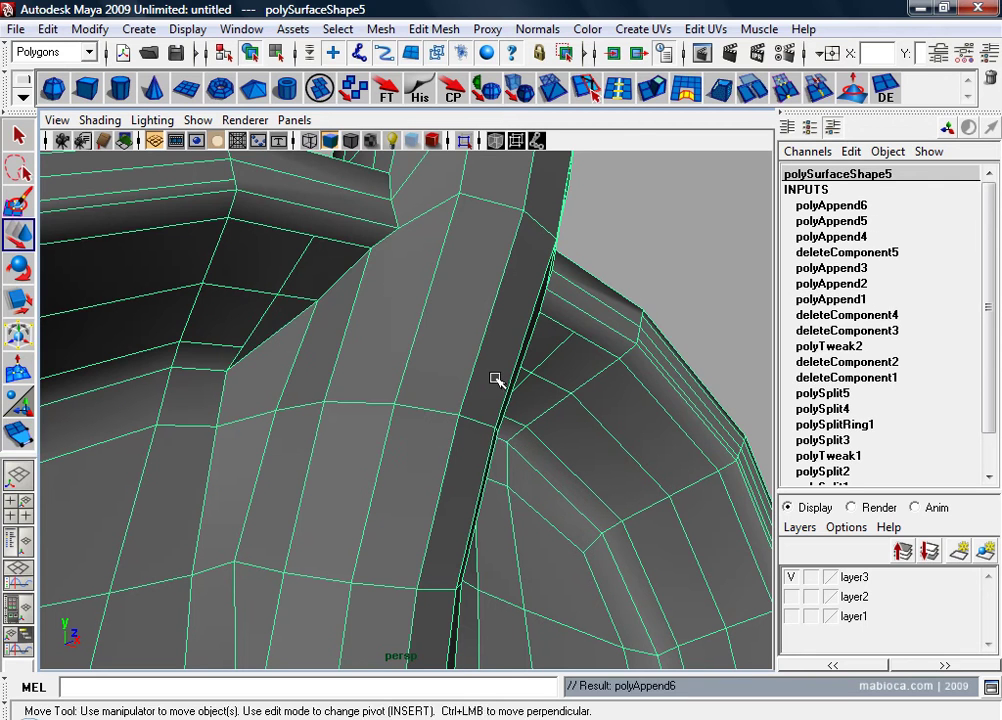
Step: Select the vertices around the neck and scale them slightly outward
mouse_move(493, 378)
left_mouse_down("alt")
mouse_move(438, 420)
mouse_move(380, 393)
mouse_move(268, 400)
mouse_move(306, 431)
mouse_move(391, 409)
mouse_move(458, 366)
left_mouse_up("alt")
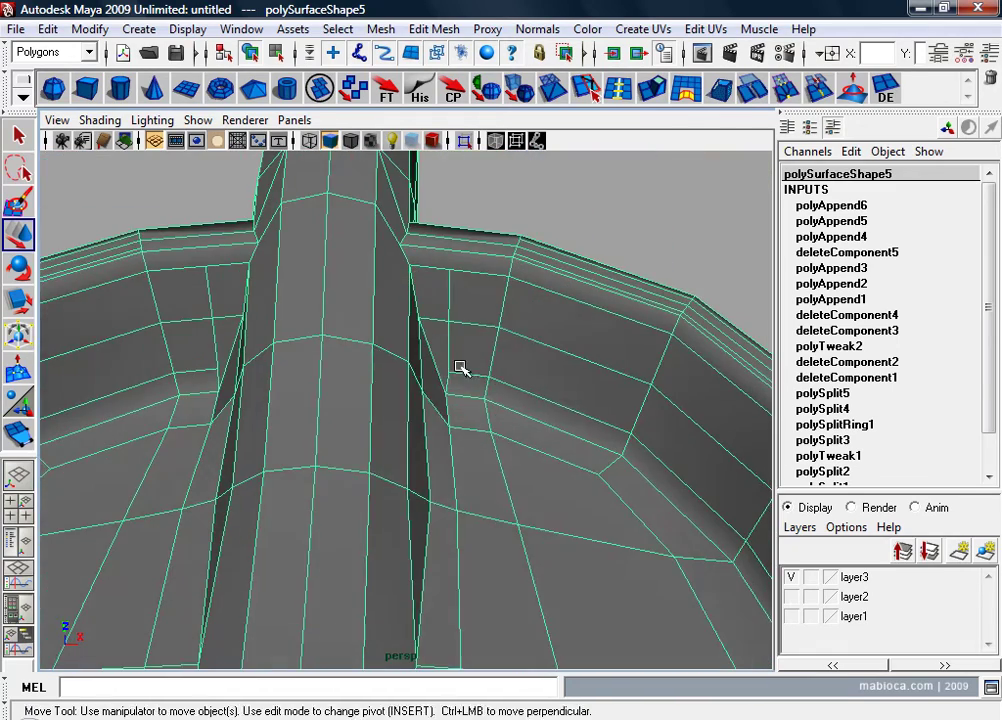
right_click_drag(458, 366, 410, 340)
left_click(450, 374)
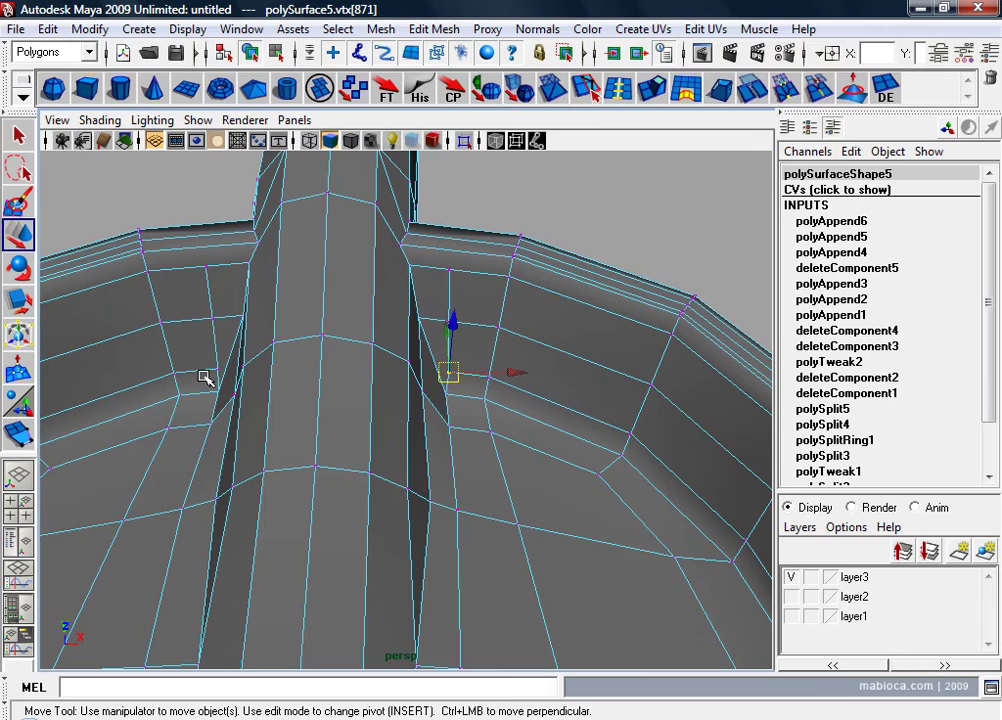
key("r")
middle_click_drag(305, 455, 296, 461)
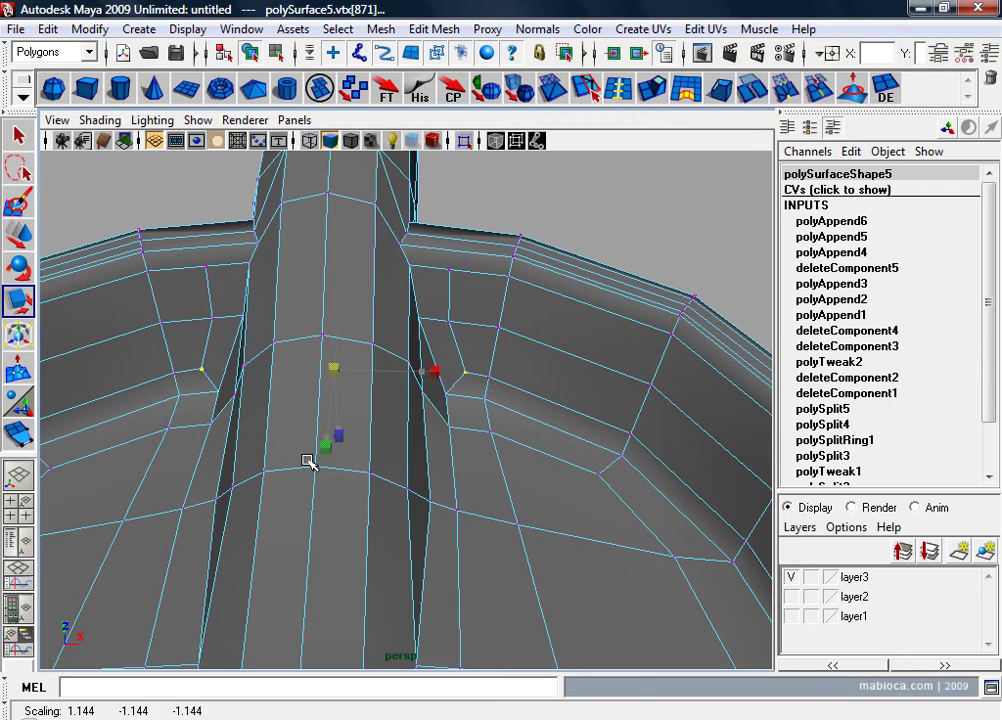
Step: Return to Object Mode and preview the shovel smoothed with 3
mouse_move(308, 463)
left_mouse_down("alt")
mouse_move(456, 510)
mouse_move(438, 479)
mouse_move(372, 487)
left_mouse_up("alt")
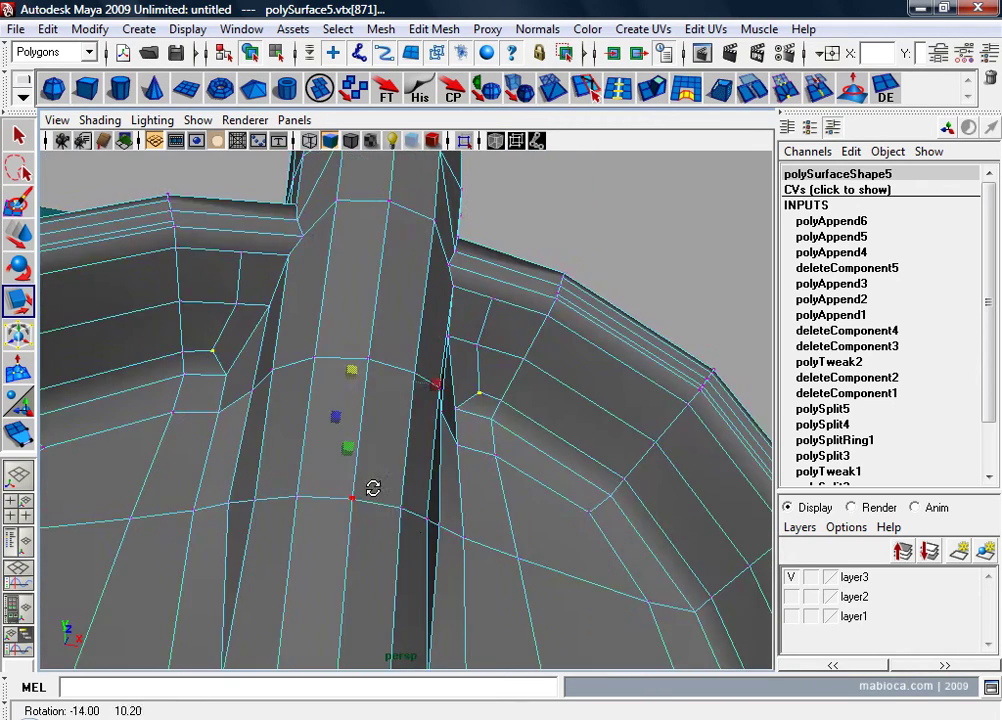
right_click_drag(344, 582, 430, 505)
left_click_drag(430, 505, 374, 557, "alt")
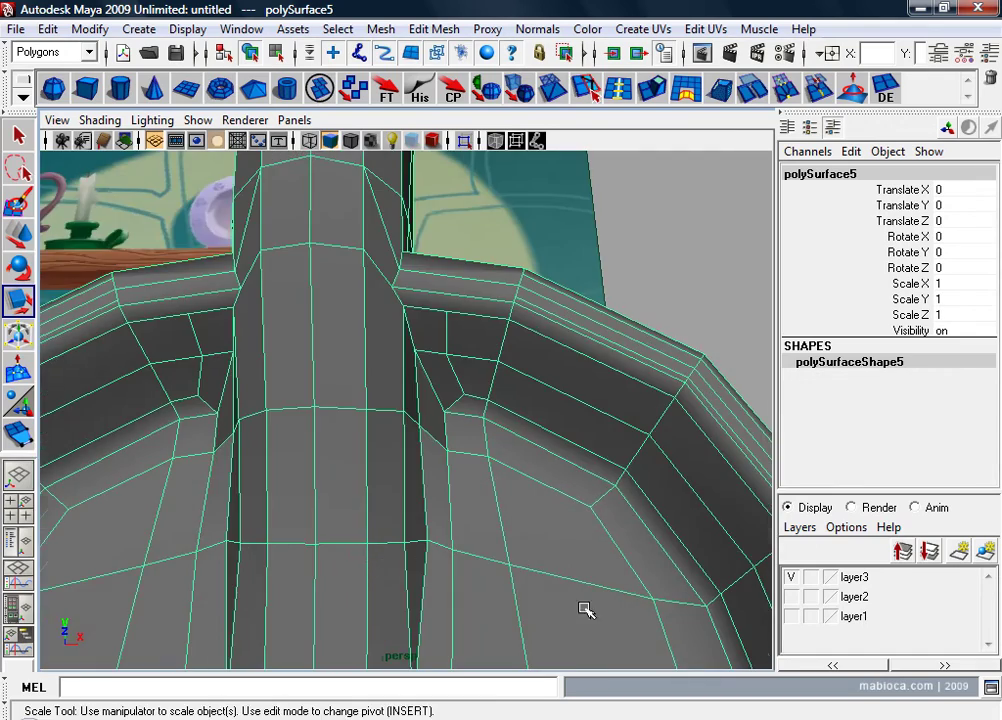
mouse_move(586, 608)
left_mouse_down("alt")
mouse_move(434, 579)
mouse_move(488, 591)
mouse_move(602, 566)
mouse_move(331, 588)
mouse_move(393, 592)
left_mouse_up("alt")
key("3")
left_click(599, 537)
mouse_move(599, 537)
left_mouse_down("alt")
mouse_move(651, 537)
mouse_move(673, 516)
mouse_move(525, 525)
mouse_move(664, 528)
left_mouse_up("alt")
Step: Frame the blade's central groove and select the shovel mesh
middle_click_drag(664, 528, 573, 528, "alt")
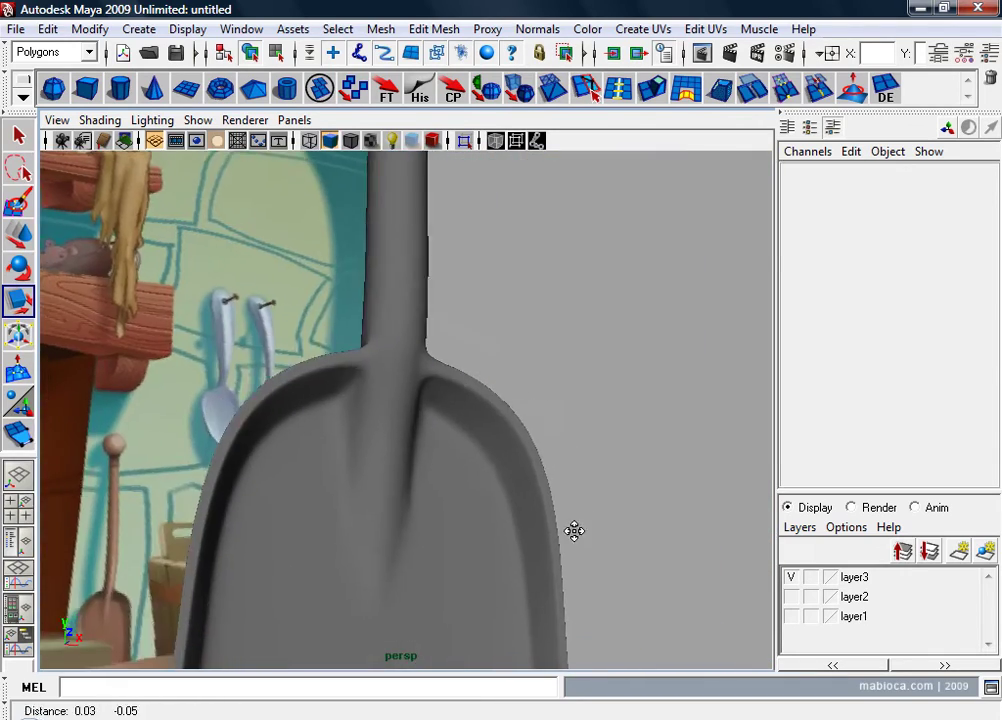
left_click_drag(573, 528, 408, 525, "alt")
right_click_drag(408, 525, 696, 461, "alt")
left_click_drag(696, 461, 532, 454, "alt")
left_click(470, 416)
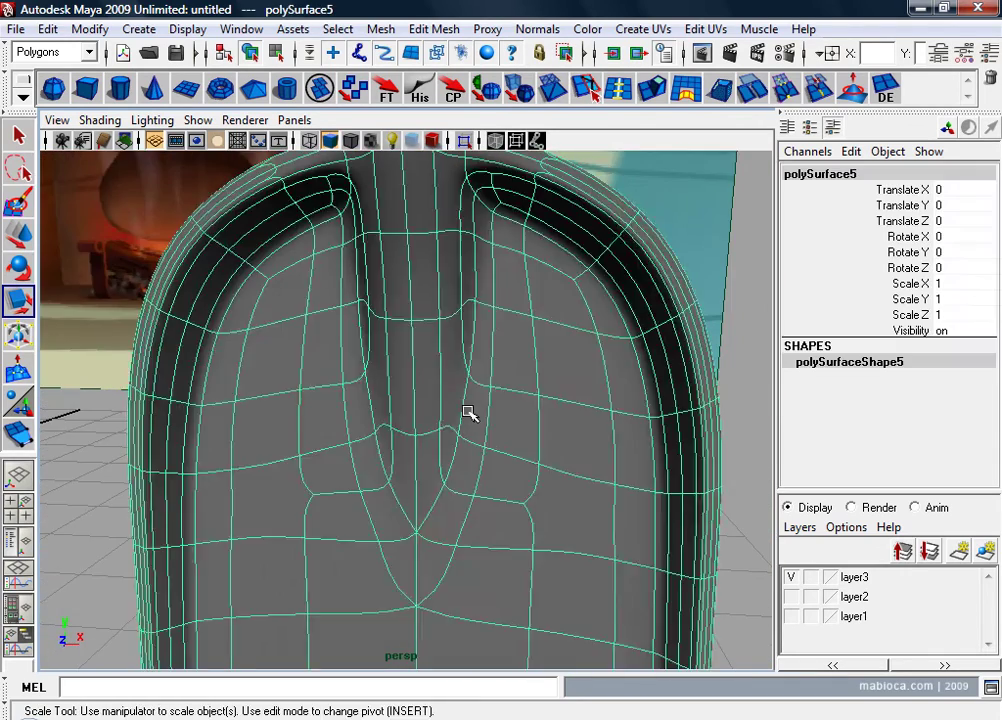
left_click_drag(470, 416, 439, 511, "alt")
mouse_move(439, 511)
right_mouse_down("alt")
mouse_move(526, 481)
mouse_move(465, 452)
right_mouse_up("alt")
Step: Scale the groove-base vertices closer together along X
right_click_drag(459, 340, 410, 340)
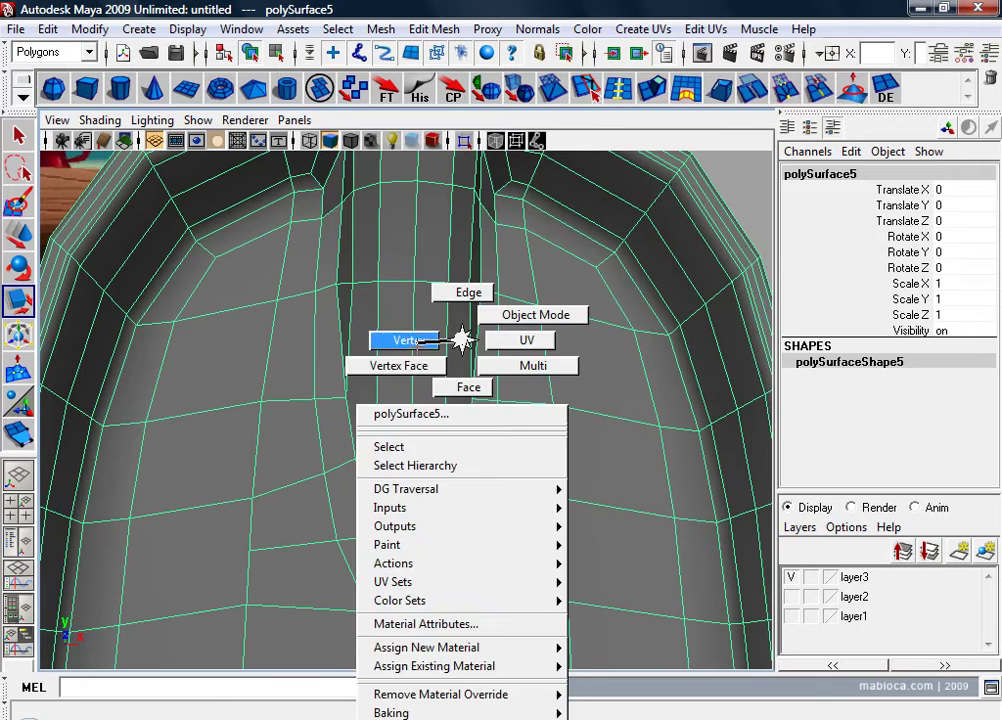
left_click(465, 458)
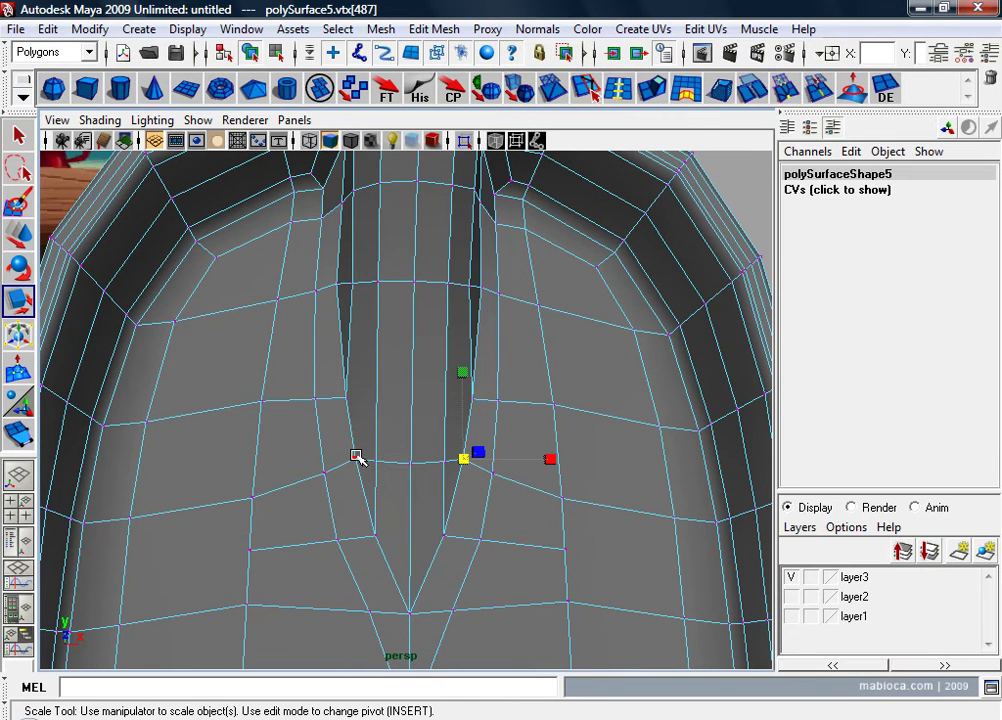
left_click_drag(329, 457, 327, 456)
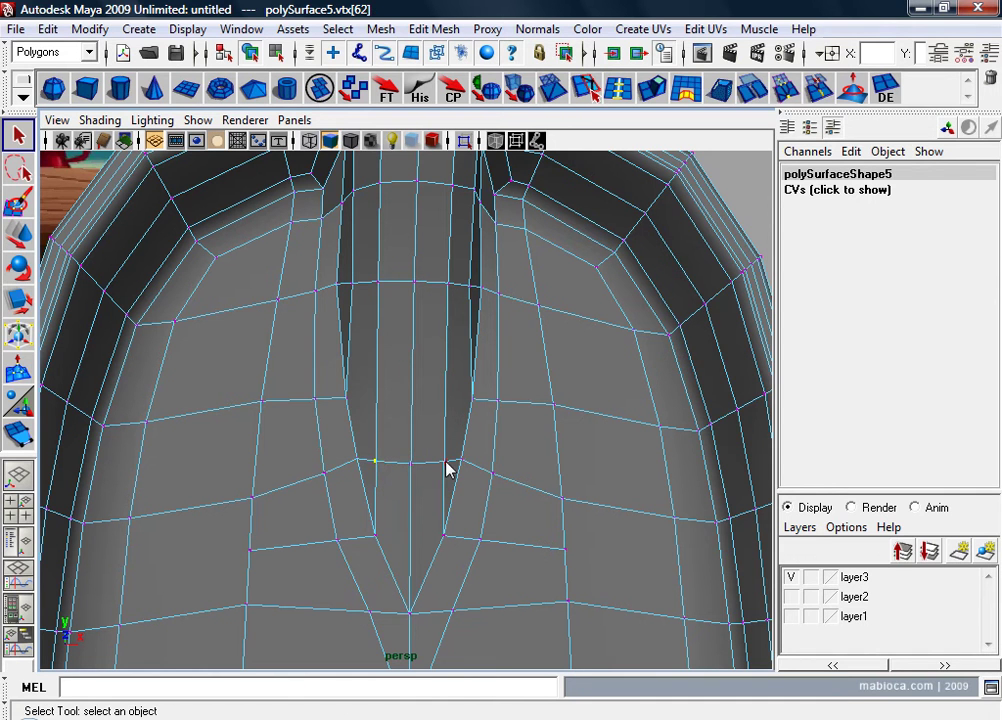
key("r")
left_click_drag(333, 460, 331, 460)
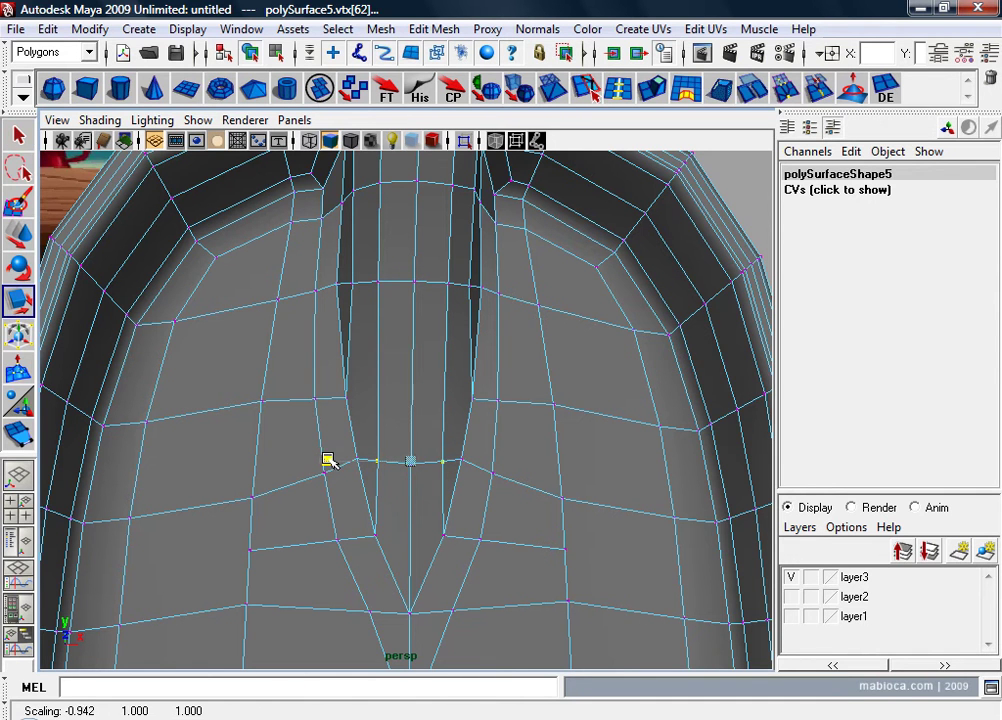
Step: Return to object mode and inspect the blade in smooth preview
key("F8")
key("3")
scroll(447, 526, "down", 3)
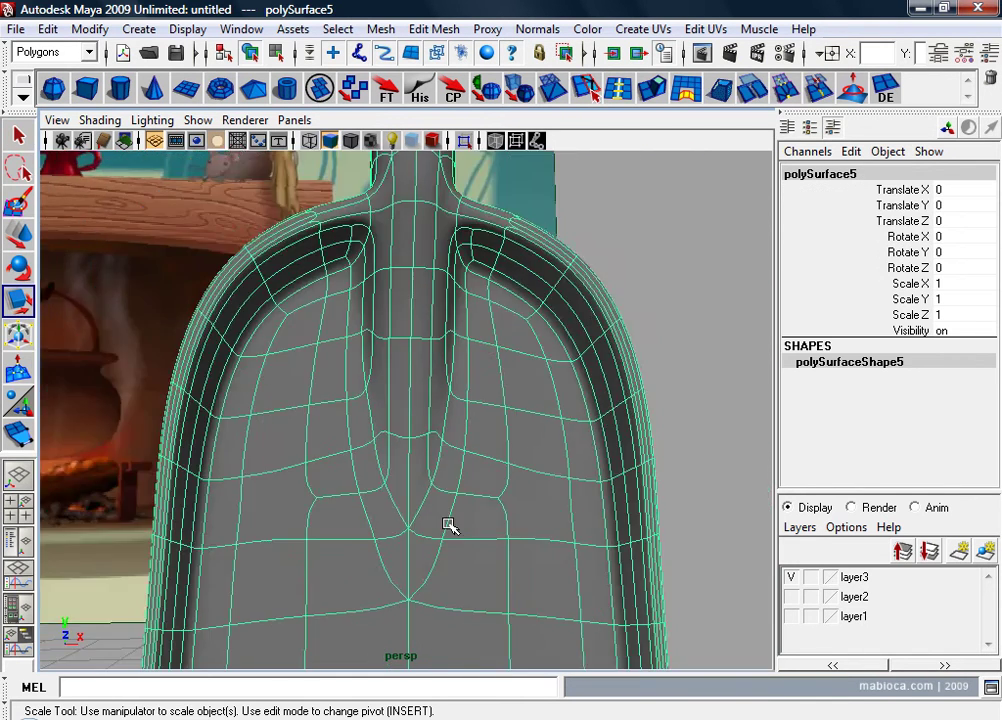
scroll(447, 526, "down", 3)
left_click(717, 363)
mouse_move(717, 363)
left_mouse_down("alt")
mouse_move(311, 405)
mouse_move(407, 405)
mouse_move(405, 418)
left_mouse_up("alt")
mouse_move(405, 418)
right_mouse_down("alt")
mouse_move(501, 441)
mouse_move(595, 429)
right_mouse_up("alt")
left_click(514, 385)
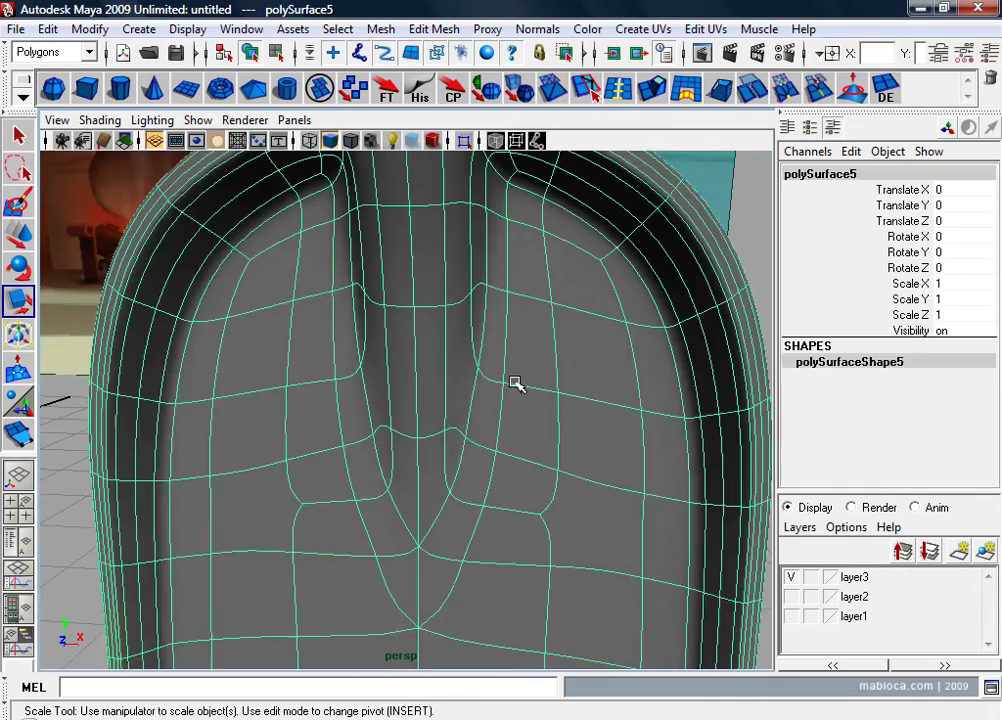
mouse_move(514, 385)
left_mouse_down("alt")
mouse_move(430, 396)
mouse_move(441, 385)
left_mouse_up("alt")
Step: Compare the unsmoothed cage with the smooth preview, then zoom onto the shovel neck
key("1")
mouse_move(503, 432)
left_mouse_down("alt")
mouse_move(541, 408)
mouse_move(512, 405)
mouse_move(526, 396)
mouse_move(601, 432)
left_mouse_up("alt")
key("3")
right_click_drag(606, 505, 476, 483, "alt")
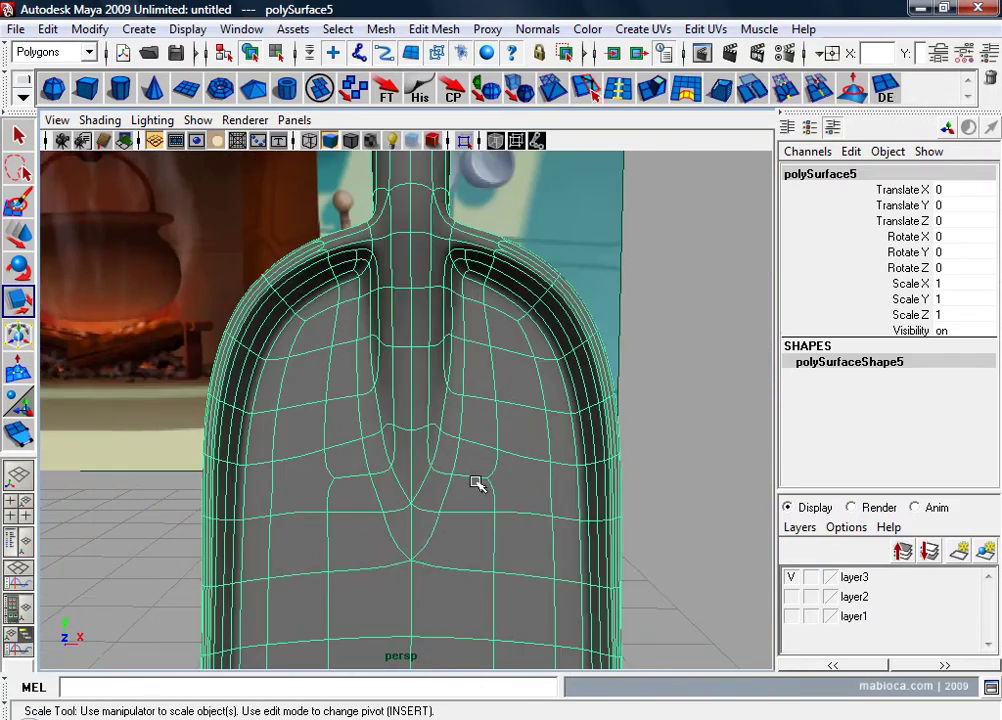
left_click(715, 457)
mouse_move(715, 457)
left_mouse_down("alt")
mouse_move(472, 488)
mouse_move(517, 530)
mouse_move(436, 530)
mouse_move(816, 537)
mouse_move(403, 546)
mouse_move(400, 530)
mouse_move(622, 537)
left_mouse_up("alt")
right_click_drag(622, 537, 722, 593, "alt")
mouse_move(722, 593)
left_mouse_down("alt")
mouse_move(552, 508)
mouse_move(692, 548)
left_mouse_up("alt")
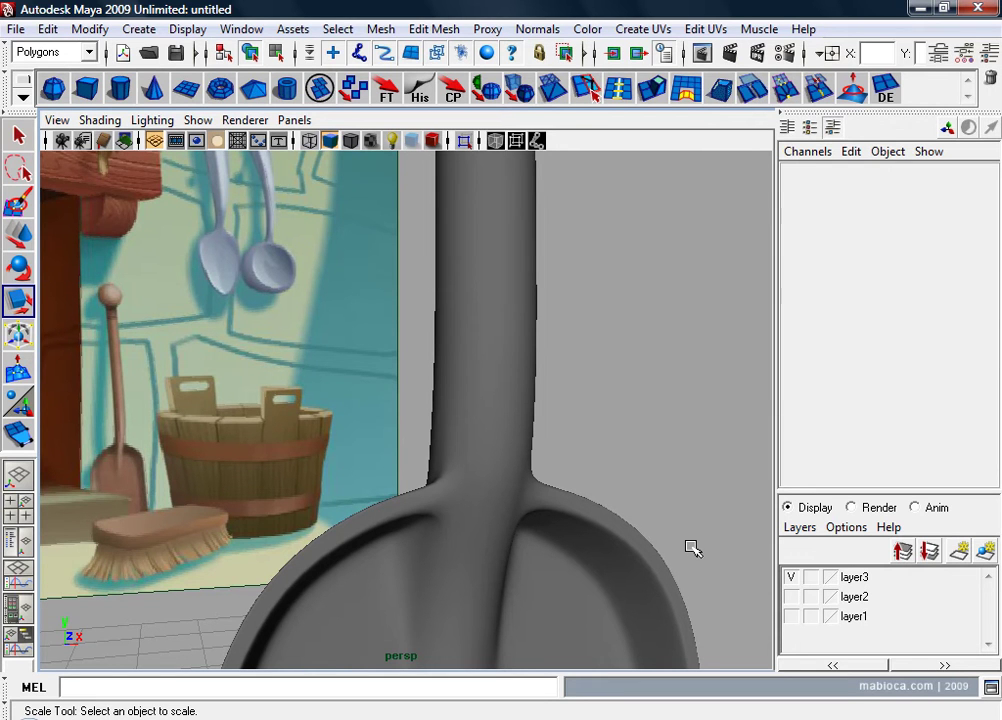
Step: Orbit around the smoothed neck, select the shovel, and switch to the side view
mouse_move(693, 548)
left_mouse_down("alt")
mouse_move(577, 541)
mouse_move(667, 563)
left_mouse_up("alt")
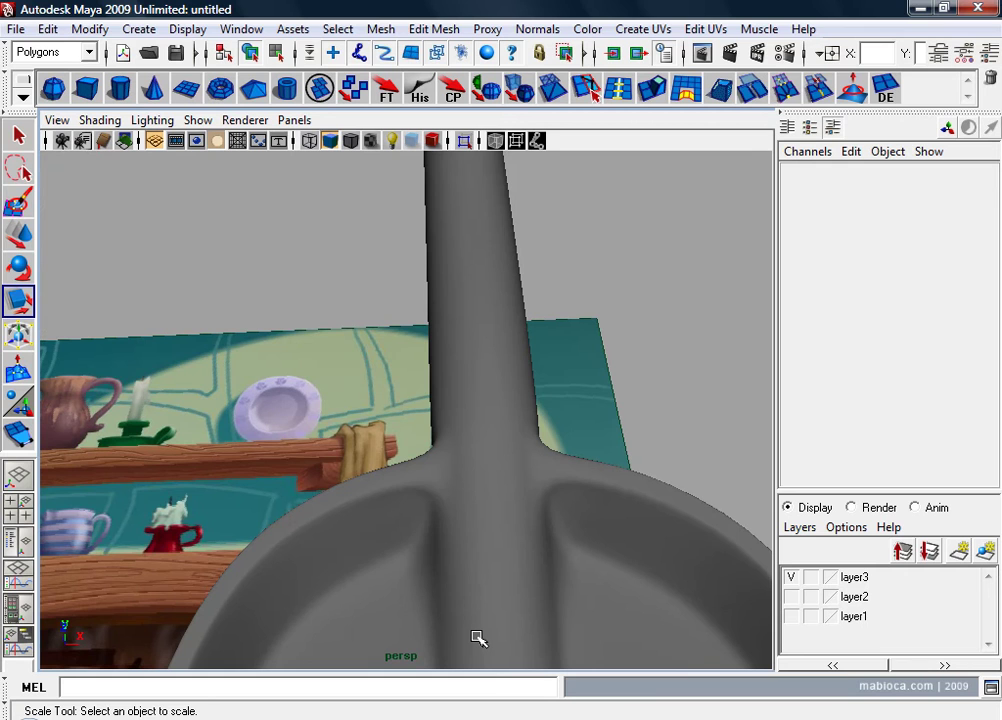
mouse_move(508, 402)
left_mouse_down("alt")
mouse_move(230, 548)
mouse_move(262, 563)
mouse_move(116, 610)
mouse_move(501, 546)
left_mouse_up("alt")
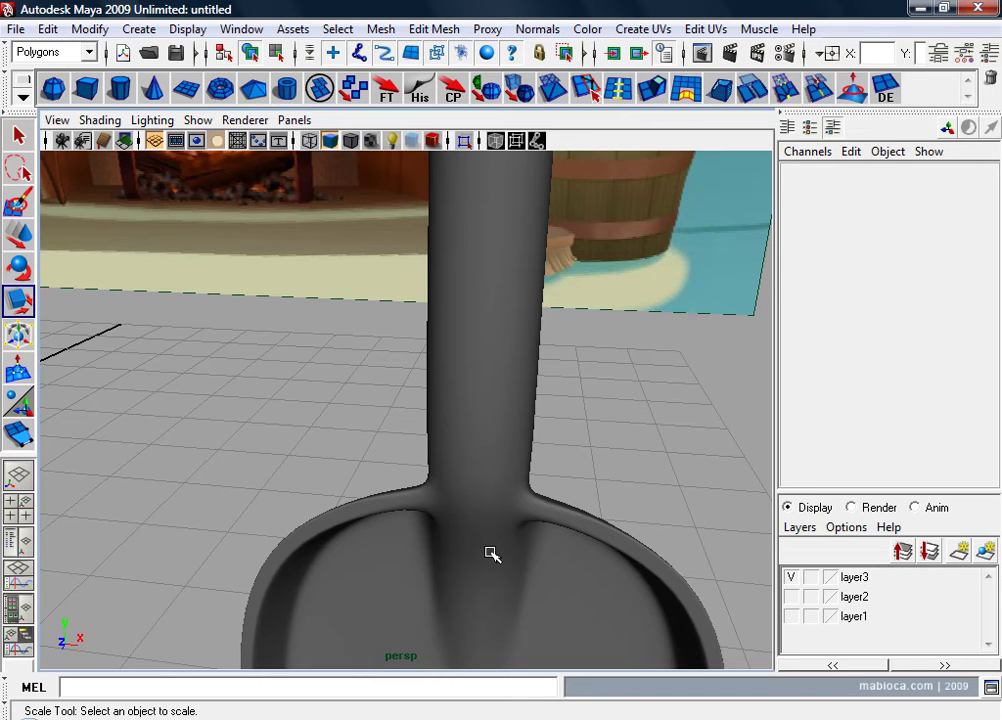
mouse_move(494, 563)
left_mouse_down("alt")
mouse_move(456, 582)
mouse_move(561, 573)
mouse_move(472, 535)
mouse_move(583, 531)
mouse_move(537, 548)
mouse_move(760, 566)
left_mouse_up("alt")
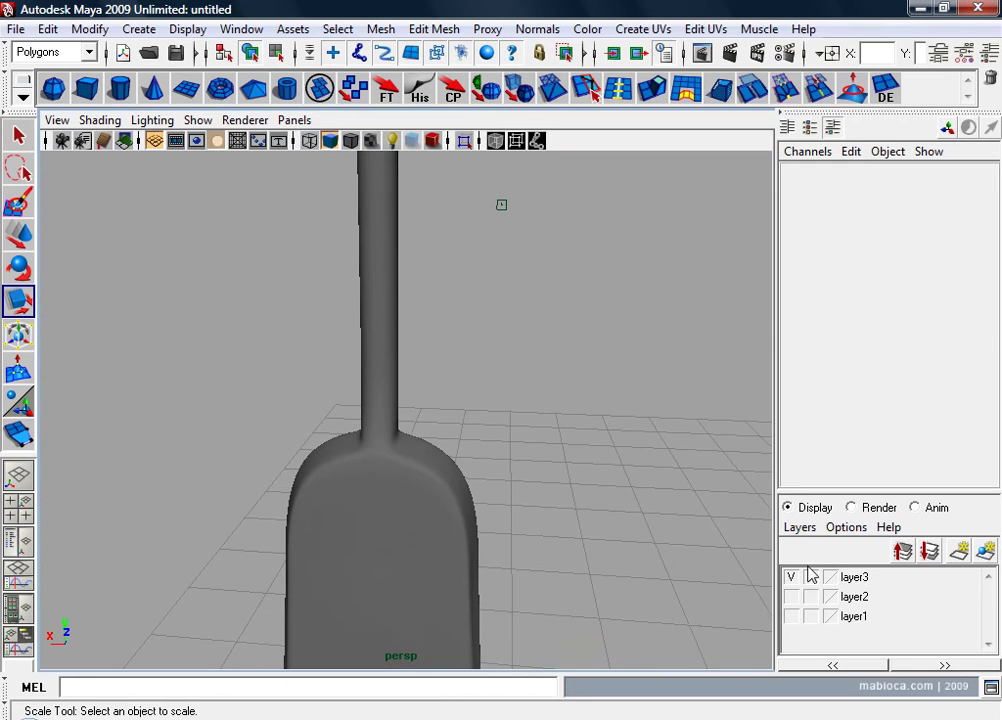
left_click(462, 551)
mouse_move(465, 566)
left_mouse_down("alt")
mouse_move(221, 559)
mouse_move(546, 533)
left_mouse_up("alt")
key("space")
key("space")
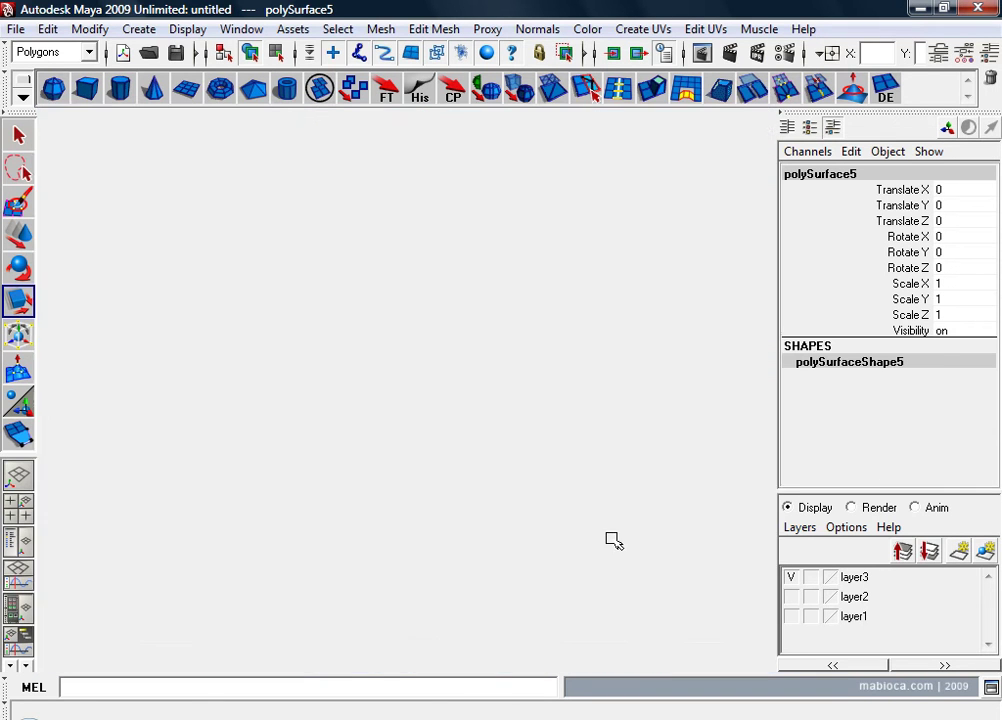
Step: Inspect the shovel's bent neck in the side, front and perspective views
middle_click_drag(450, 430, 403, 425, "alt")
right_click_drag(403, 425, 756, 432, "alt")
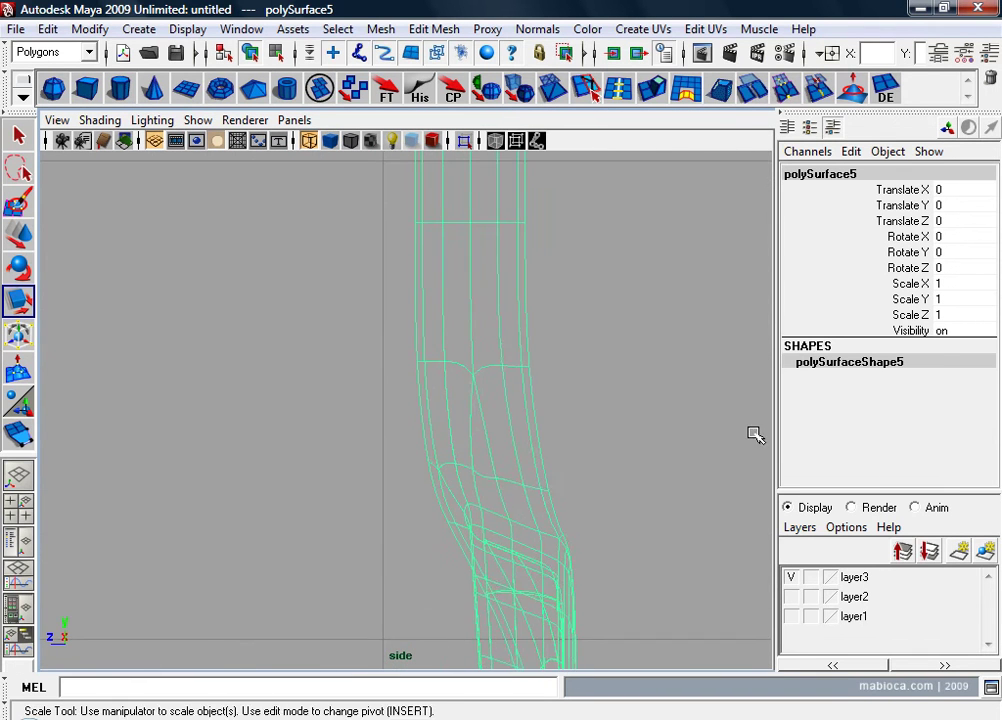
middle_click_drag(756, 432, 581, 454, "alt")
mouse_move(581, 454)
right_mouse_down("alt")
mouse_move(582, 570)
mouse_move(474, 481)
right_mouse_up("alt")
key("space")
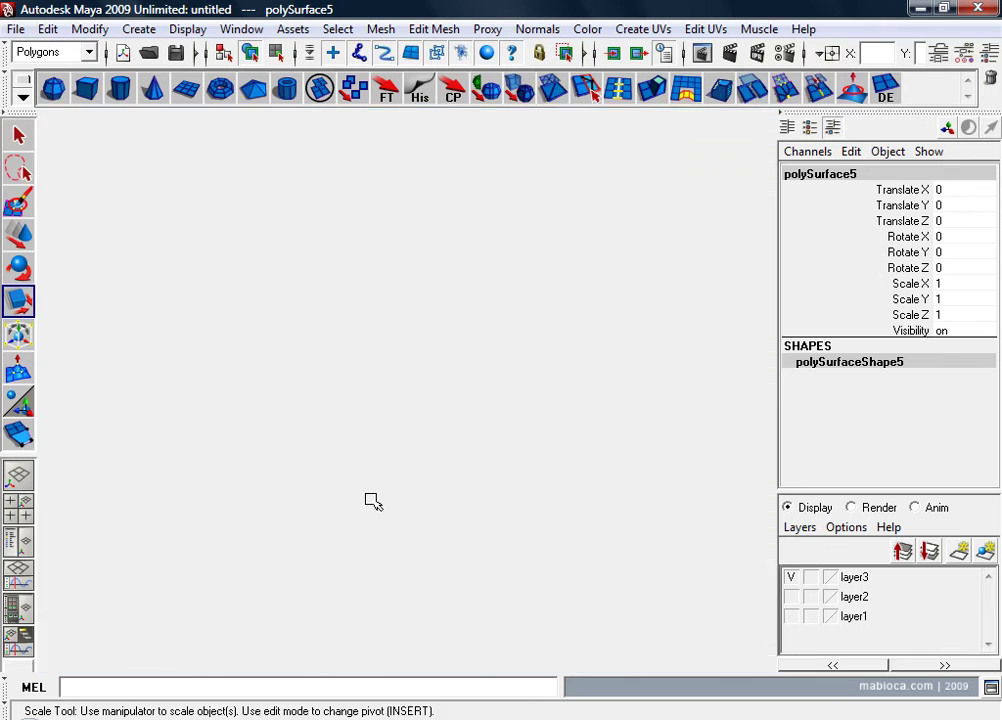
key("space")
mouse_move(315, 366)
right_mouse_down("alt")
mouse_move(481, 472)
mouse_move(436, 374)
mouse_move(369, 335)
right_mouse_up("alt")
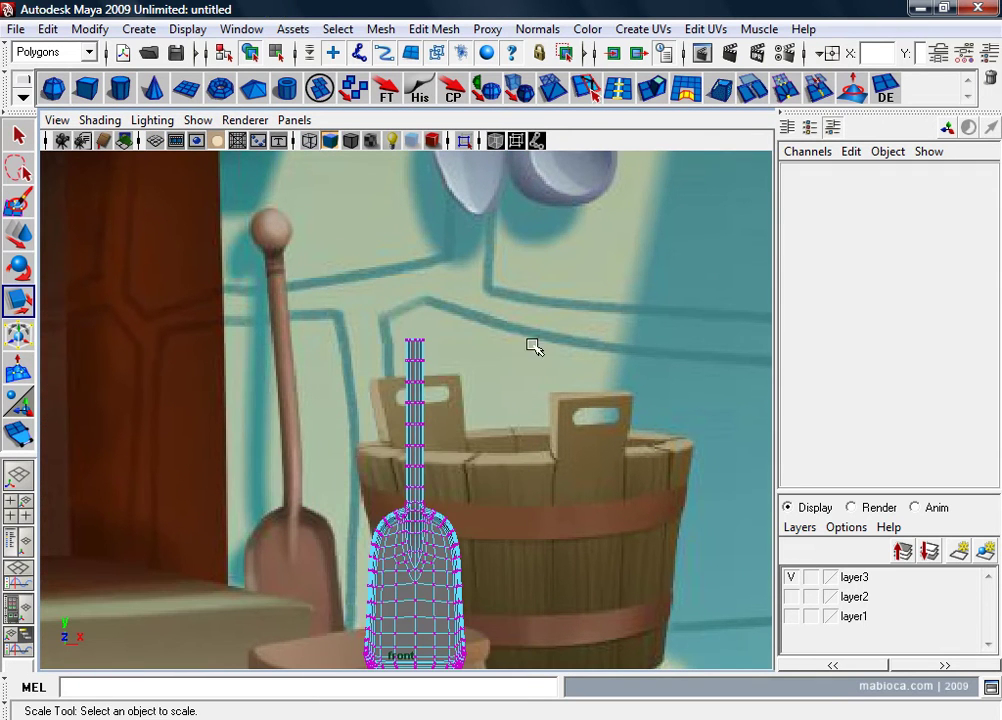
key("space")
key("space")
mouse_move(526, 356)
left_mouse_down("alt")
mouse_move(418, 447)
mouse_move(425, 546)
left_mouse_up("alt")
right_click_drag(425, 546, 712, 440, "alt")
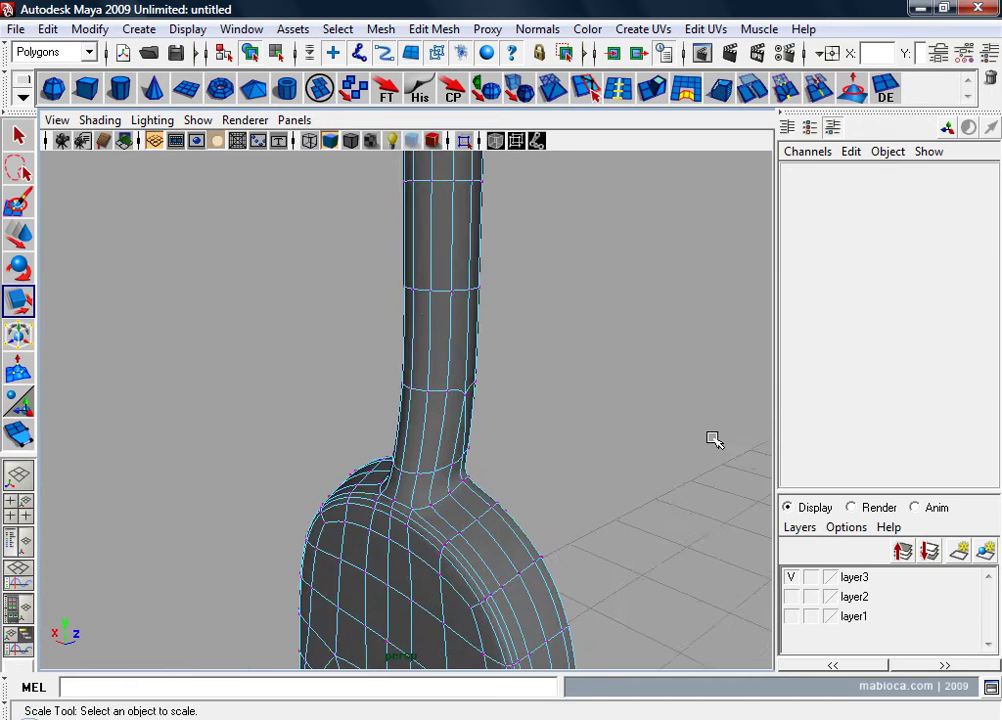
mouse_move(712, 440)
left_mouse_down("alt")
mouse_move(472, 496)
mouse_move(388, 397)
left_mouse_up("alt")
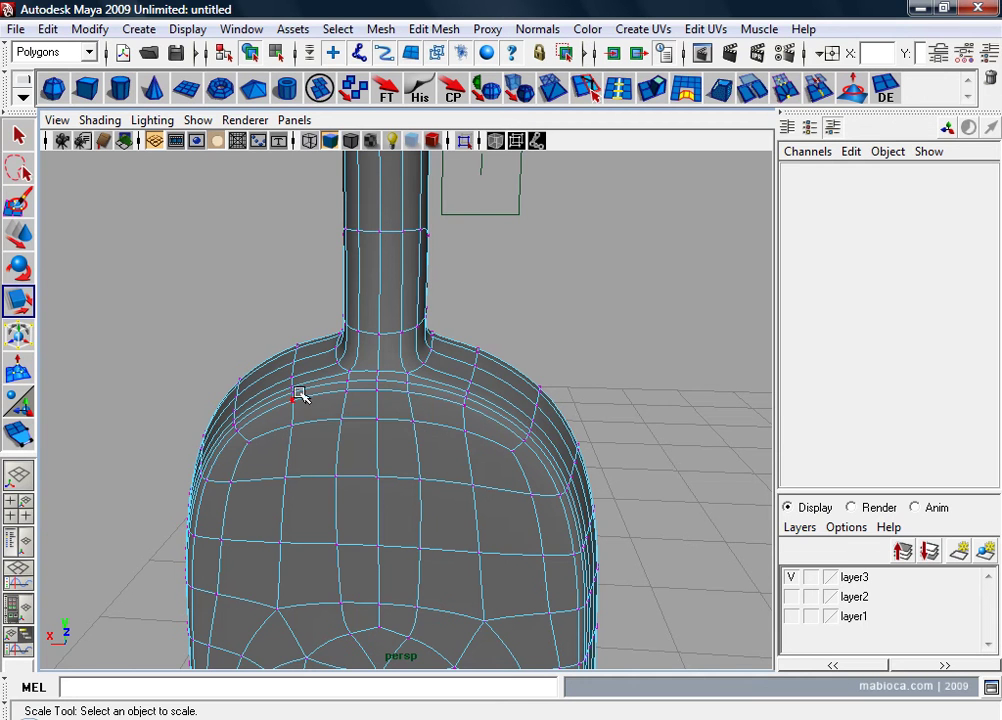
Step: In the front view, raise the handle's top vertices to lengthen it, then reselect the shovel object
key("space")
right_click_drag(608, 545, 572, 505, "alt")
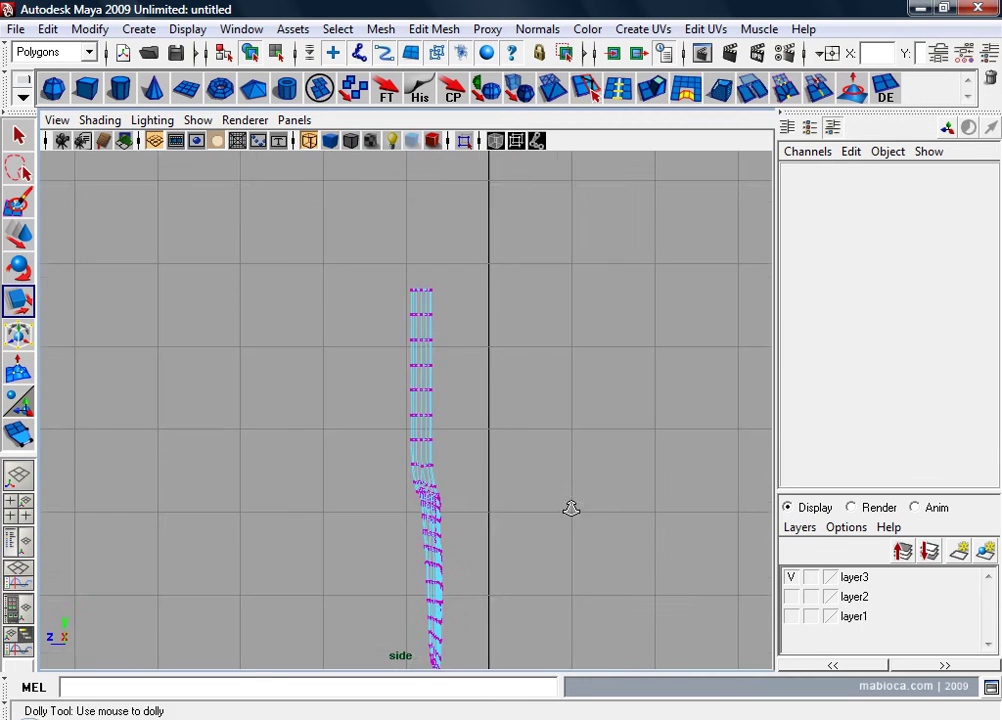
key("space")
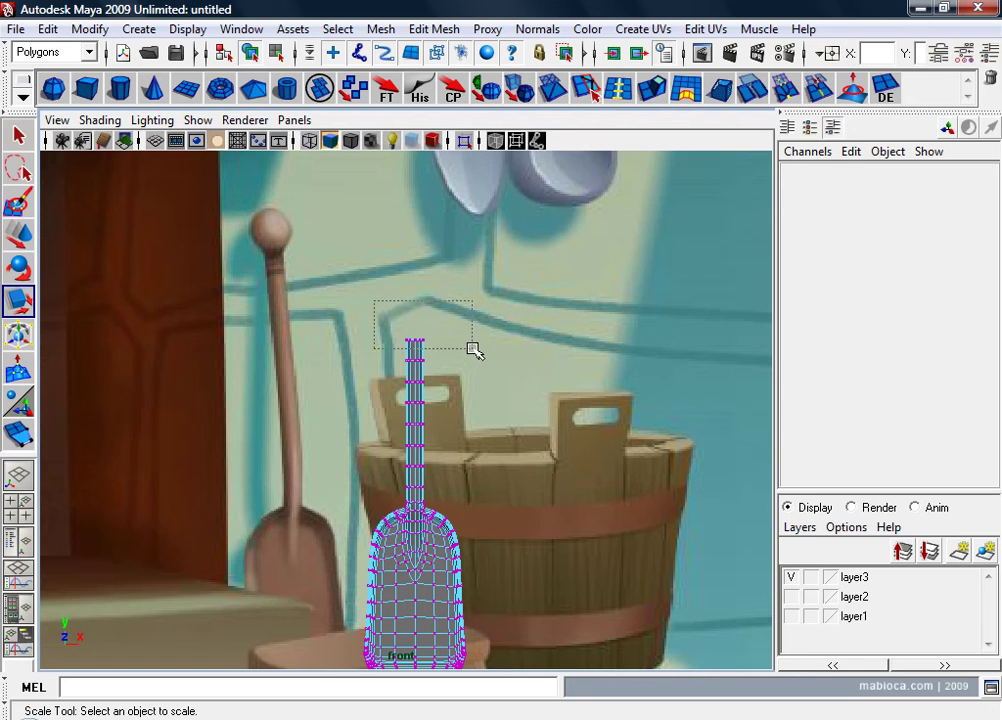
left_click_drag(374, 300, 474, 350)
key("w")
left_click_drag(432, 273, 421, 227)
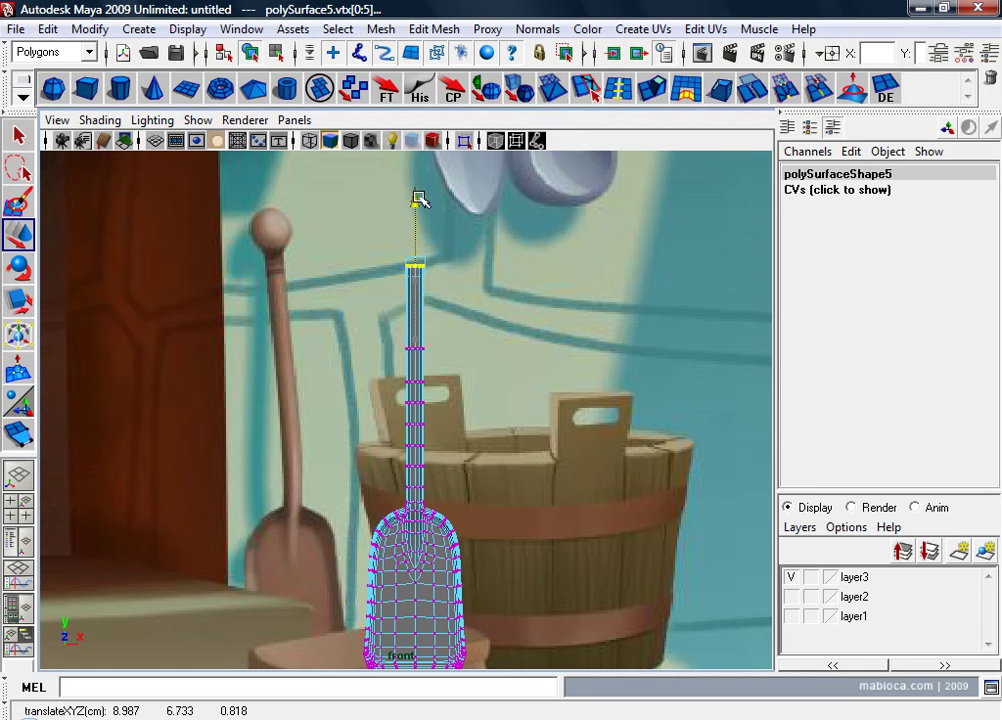
right_click_drag(417, 312, 416, 302)
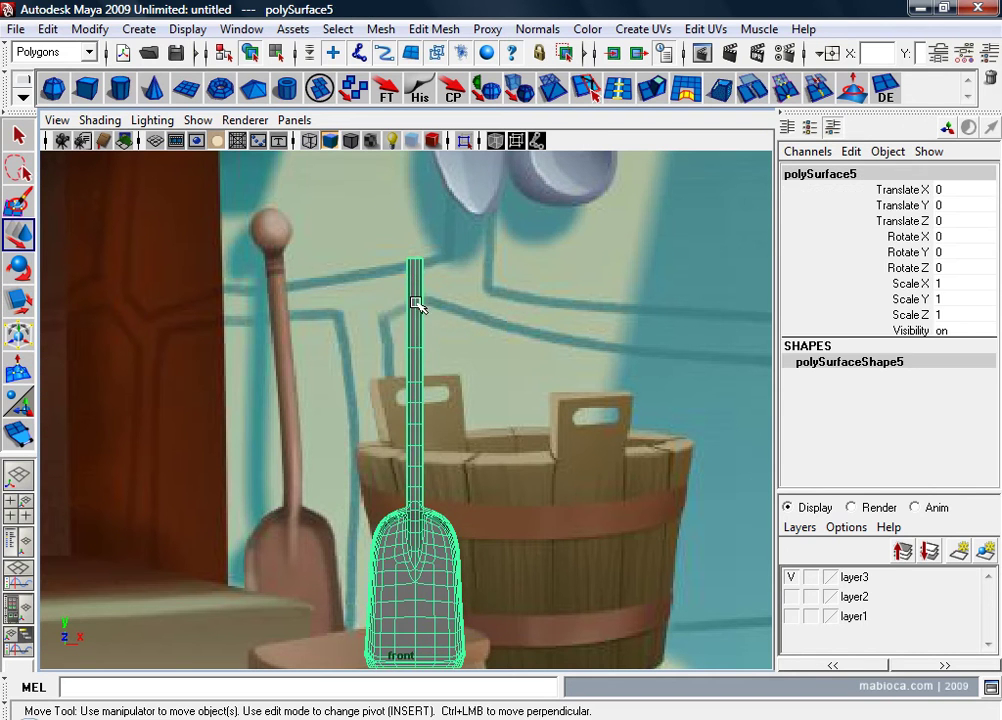
middle_click_drag(416, 309, 389, 452, "alt")
Step: Create a polygon sphere, scale it to about 0.32, and place it atop the handle
left_click(52, 90)
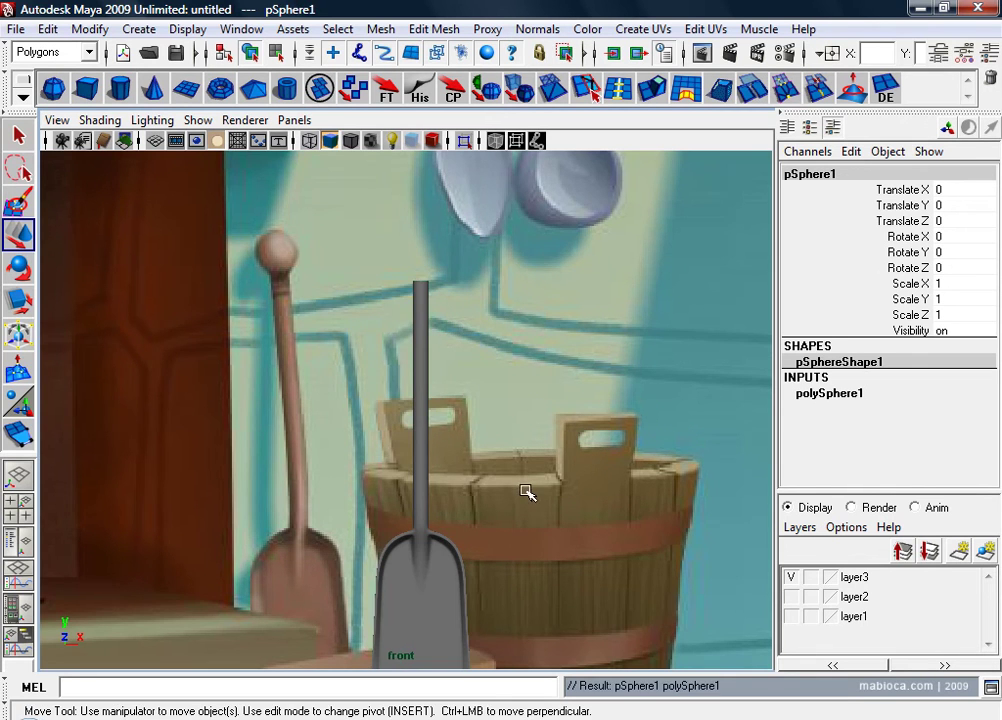
right_click_drag(553, 619, 447, 586, "alt")
left_click_drag(110, 580, 486, 270)
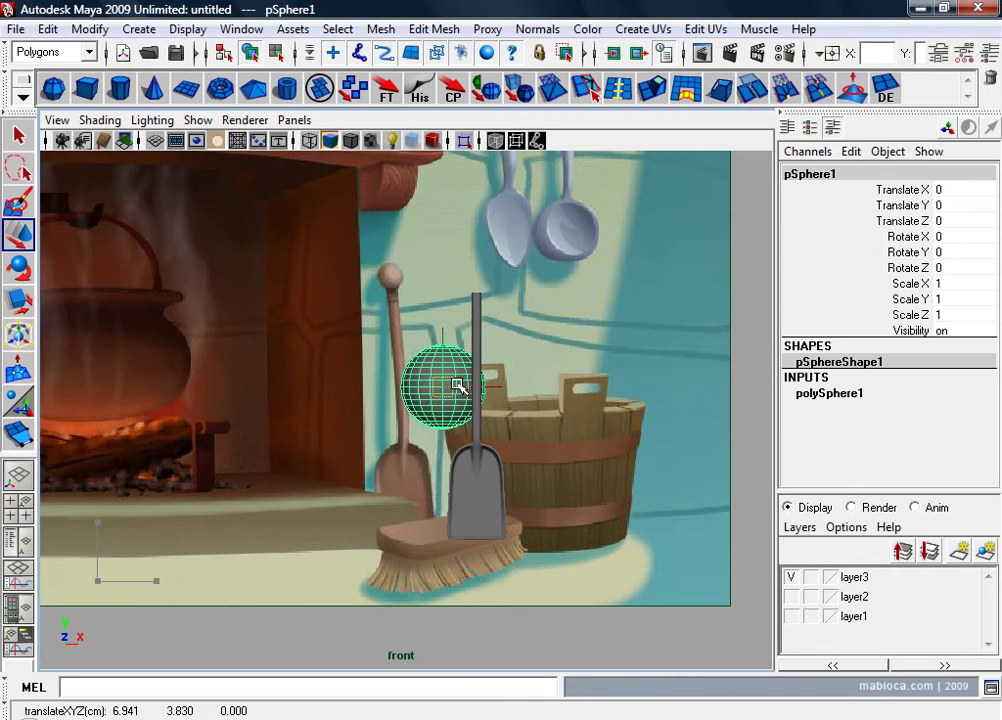
right_click_drag(537, 309, 669, 411, "alt")
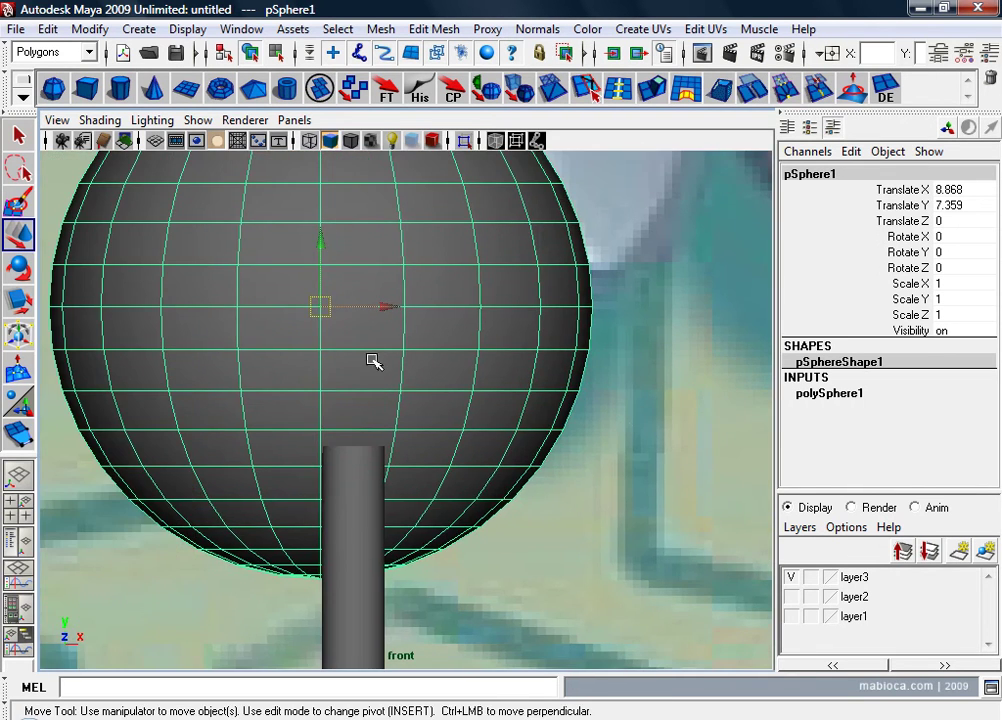
key("r")
mouse_move(513, 427)
middle_mouse_down()
mouse_move(347, 425)
mouse_move(239, 407)
middle_mouse_up()
right_click_drag(239, 407, 347, 441, "alt")
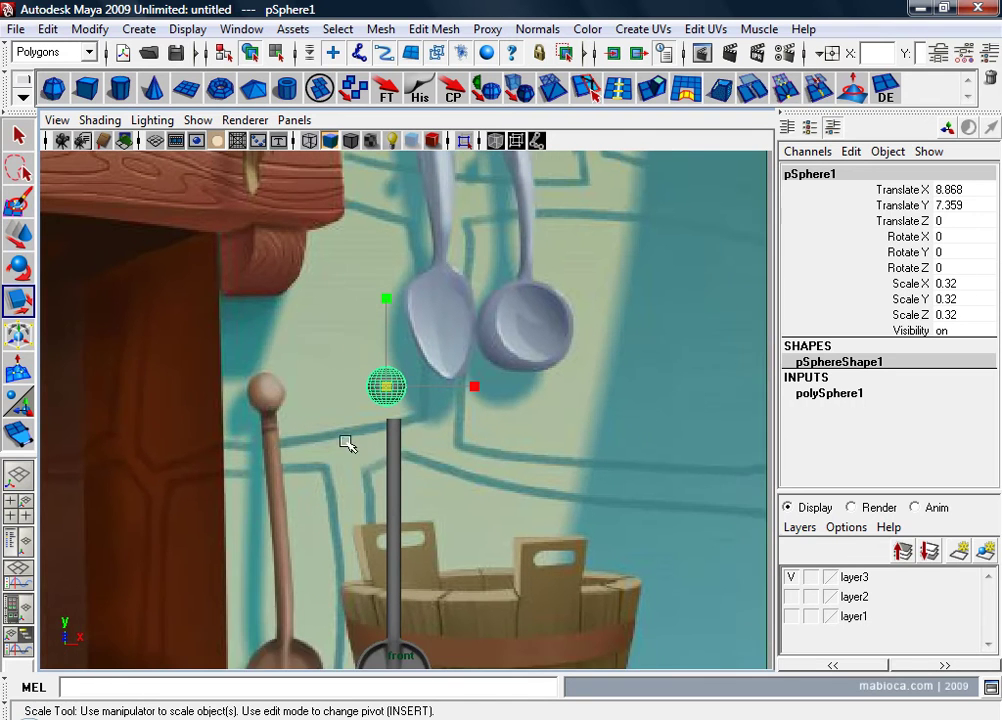
mouse_move(347, 441)
middle_mouse_down("alt")
mouse_move(447, 459)
mouse_move(456, 487)
middle_mouse_up("alt")
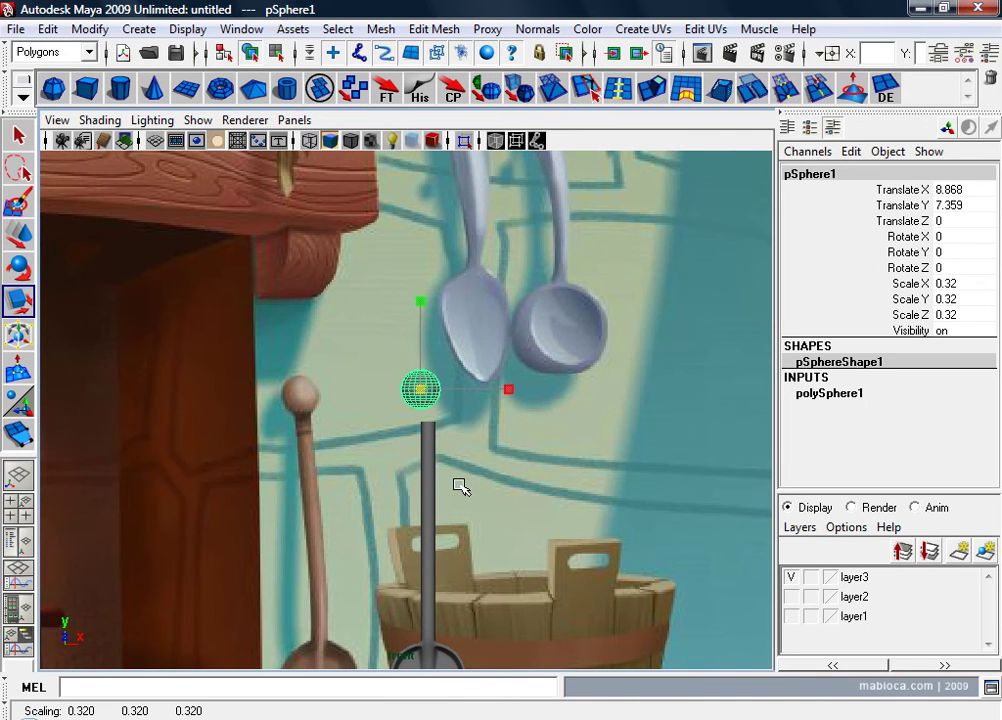
key("w")
left_click_drag(422, 385, 432, 400)
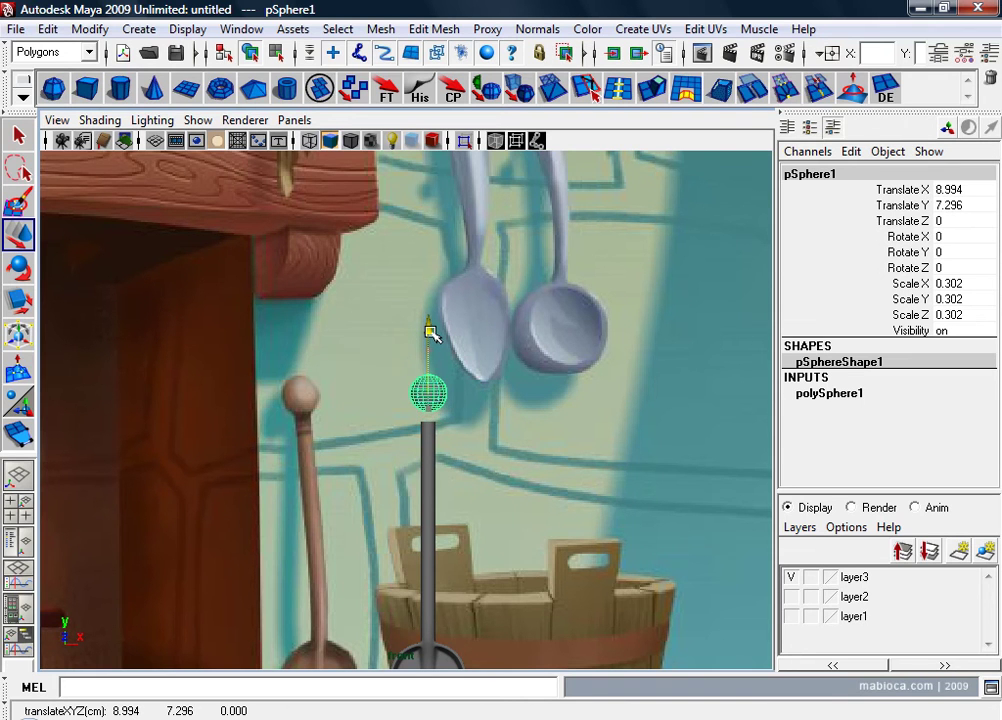
Step: Set the sphere's subdivisions to 12 and select a band of its faces
scroll(501, 483, "up", 5)
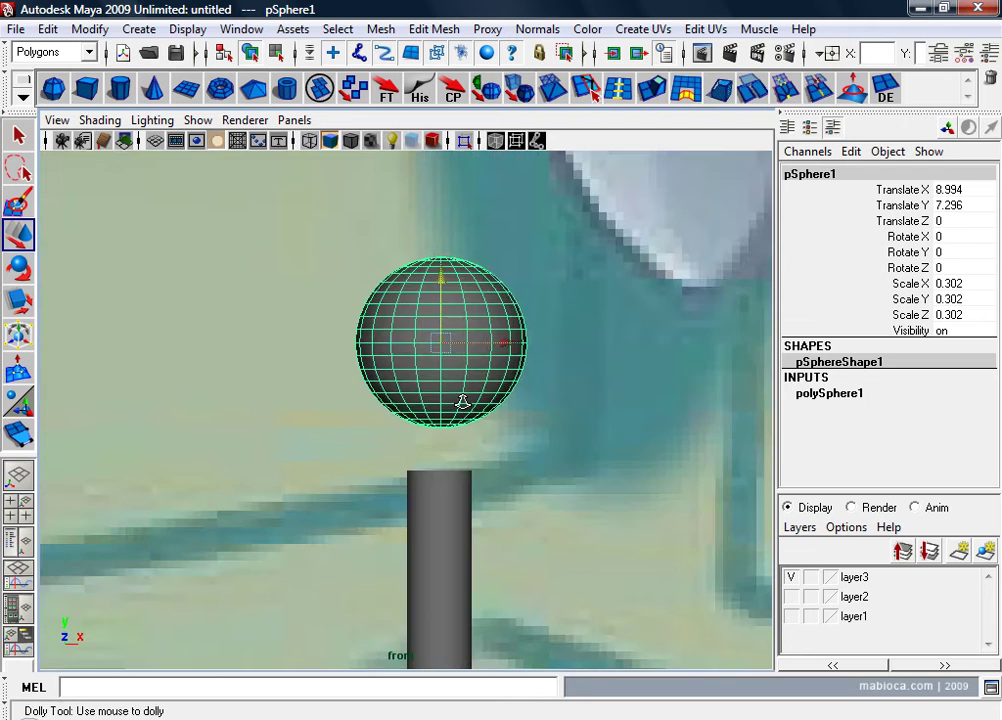
scroll(461, 403, "down", 3)
right_click(410, 370)
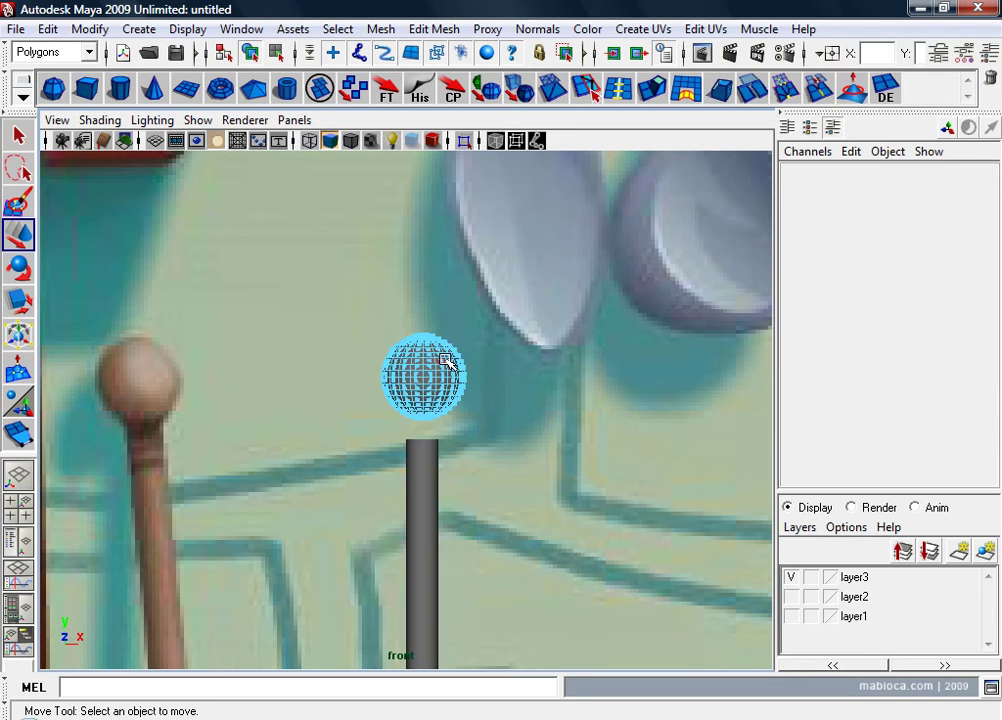
right_click_drag(420, 388, 459, 358)
left_click(861, 403)
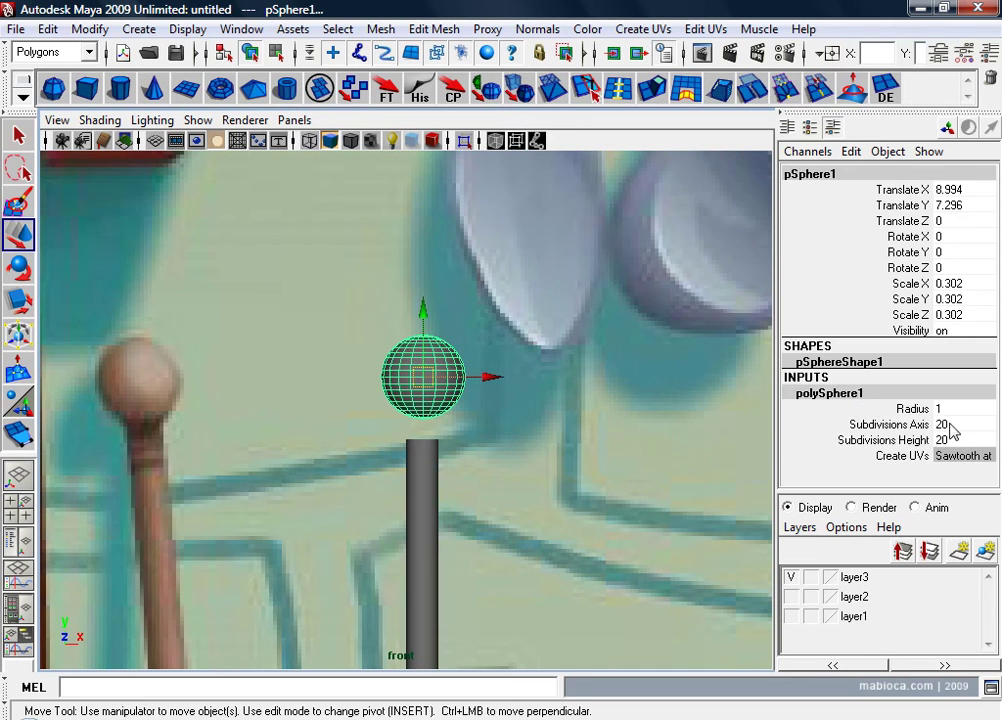
type("12")
key("Return")
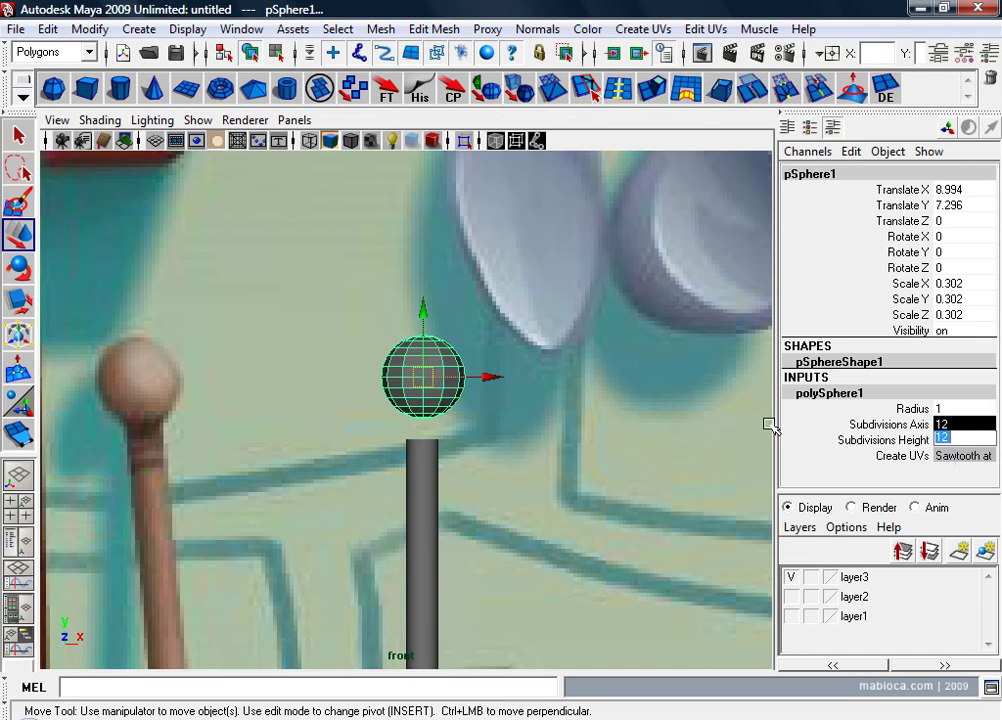
right_click_drag(440, 373, 472, 428)
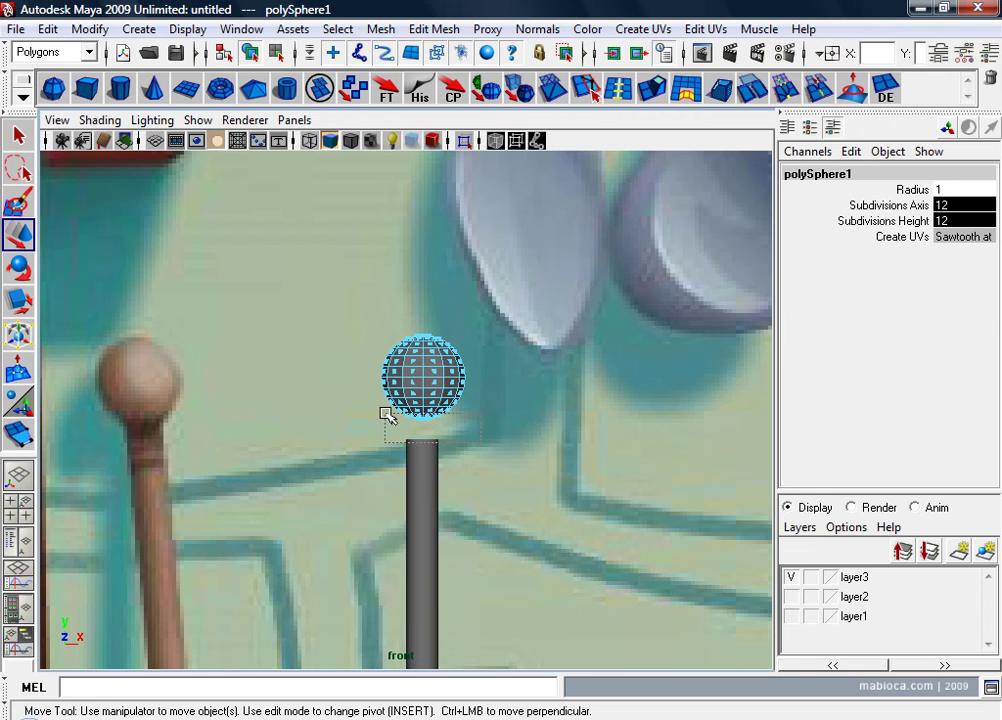
left_click_drag(480, 440, 388, 416)
left_click(408, 490)
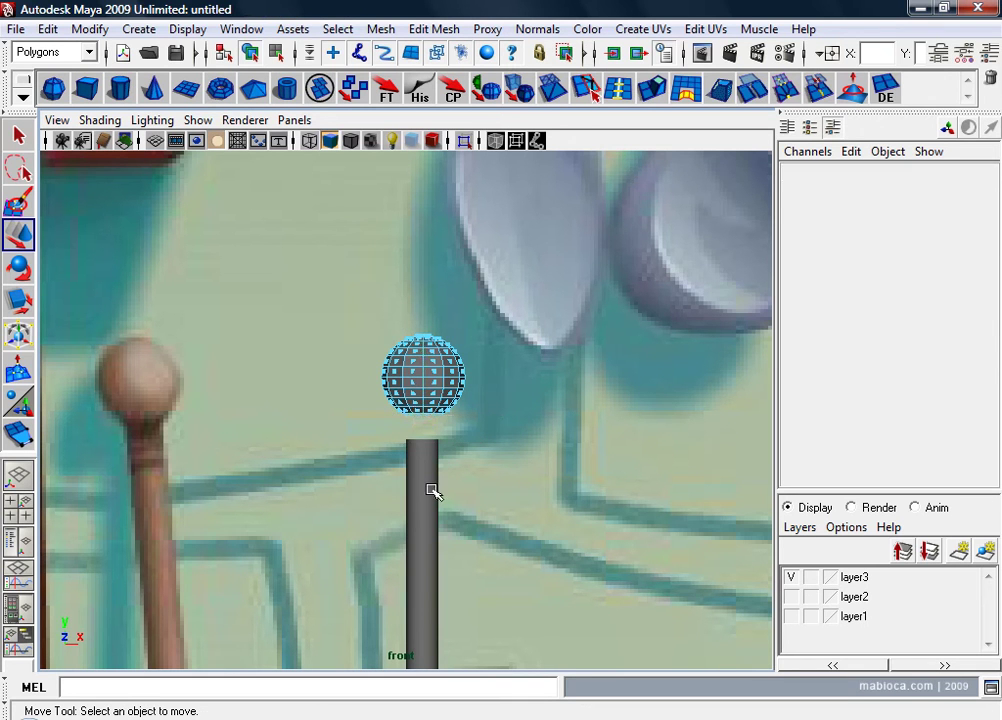
Step: Raise the cylinder stem's top vertex ring up toward the sphere
left_click(432, 491)
right_click_drag(427, 340, 358, 340)
left_click_drag(390, 420, 549, 517)
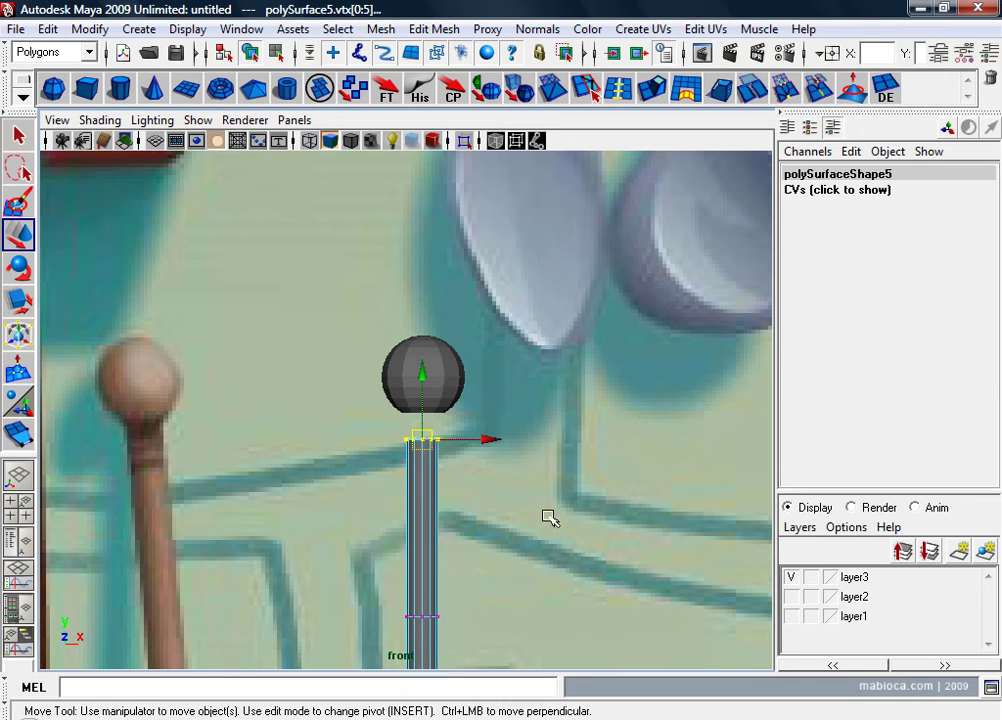
left_click_drag(423, 375, 423, 347)
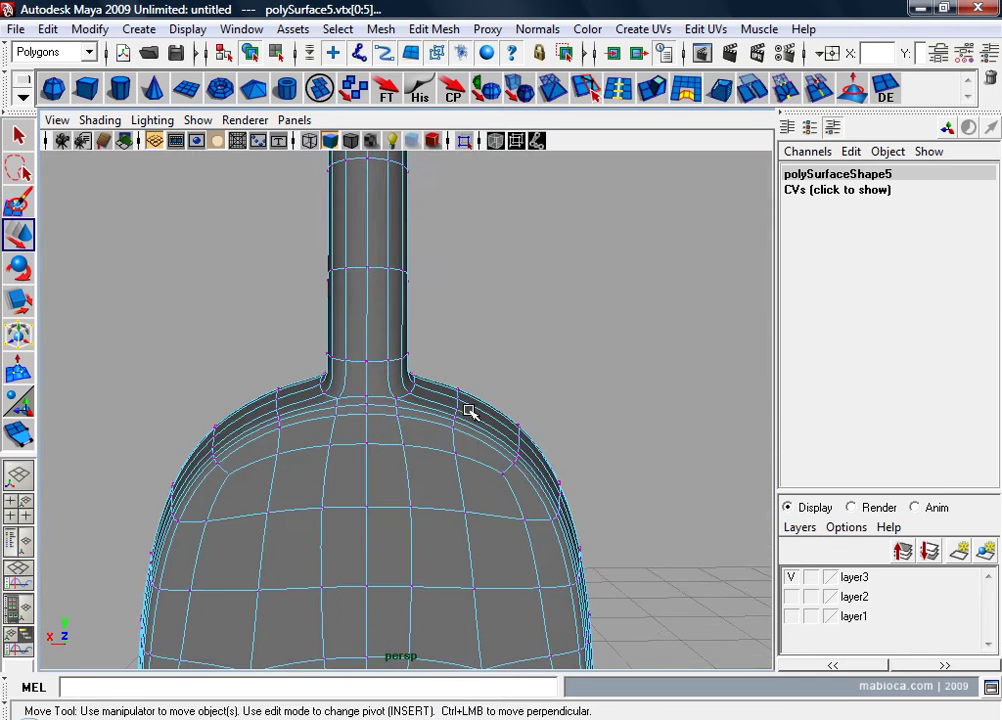
right_click_drag(470, 409, 324, 497, "alt")
middle_click_drag(324, 497, 360, 578, "alt")
right_click_drag(360, 578, 385, 494, "alt")
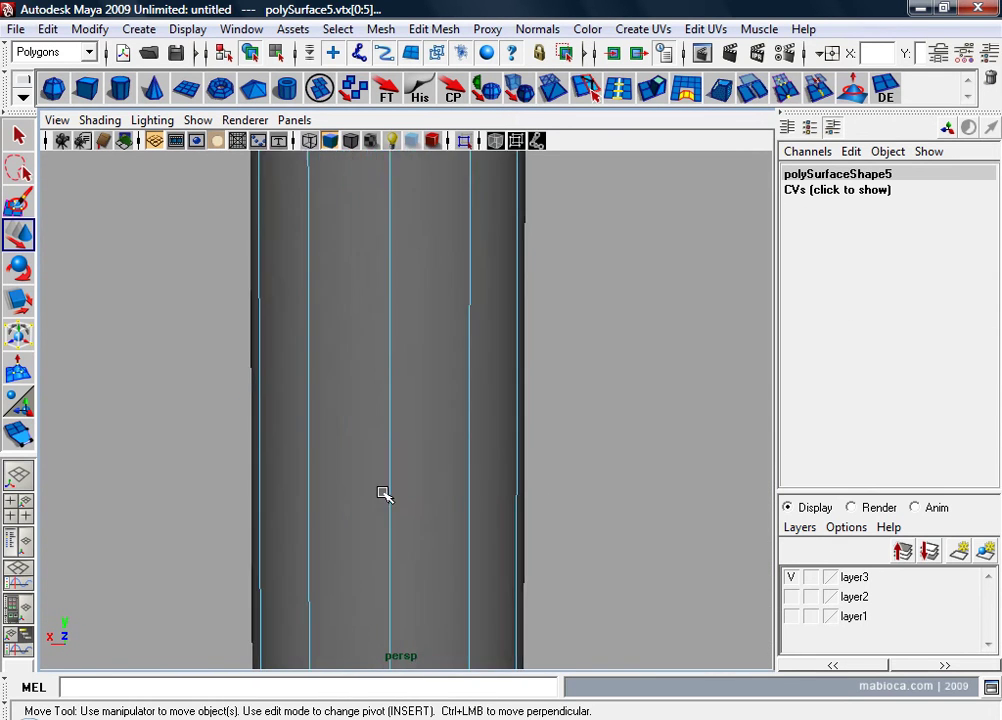
mouse_move(385, 494)
left_mouse_down("alt")
mouse_move(347, 463)
mouse_move(438, 416)
left_mouse_up("alt")
right_click_drag(438, 416, 343, 486, "alt")
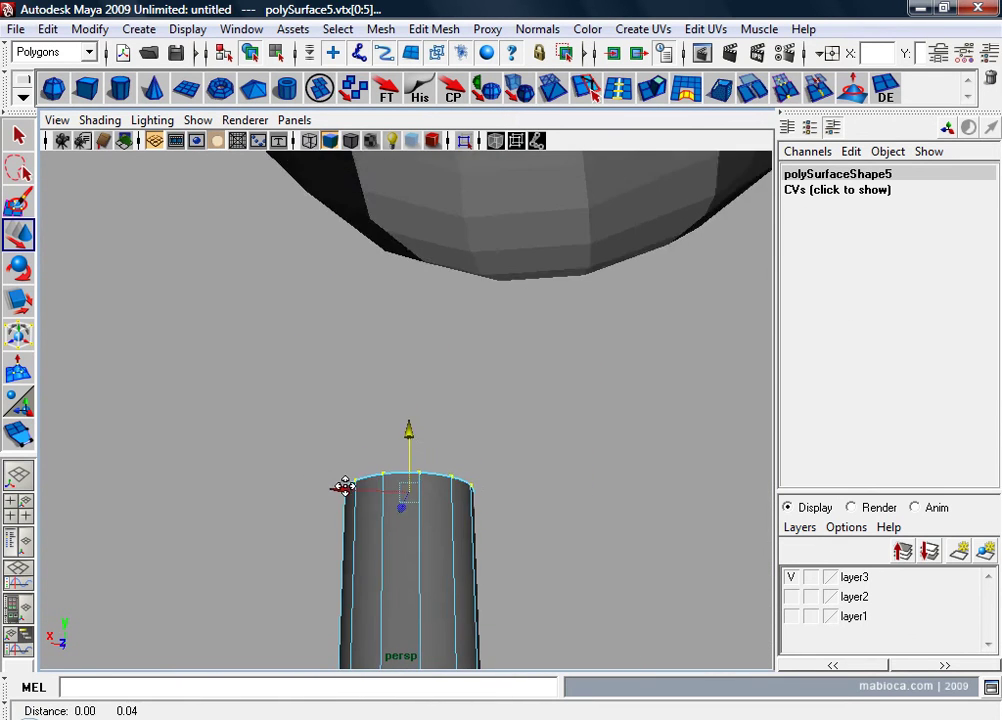
left_click_drag(343, 486, 528, 552, "alt")
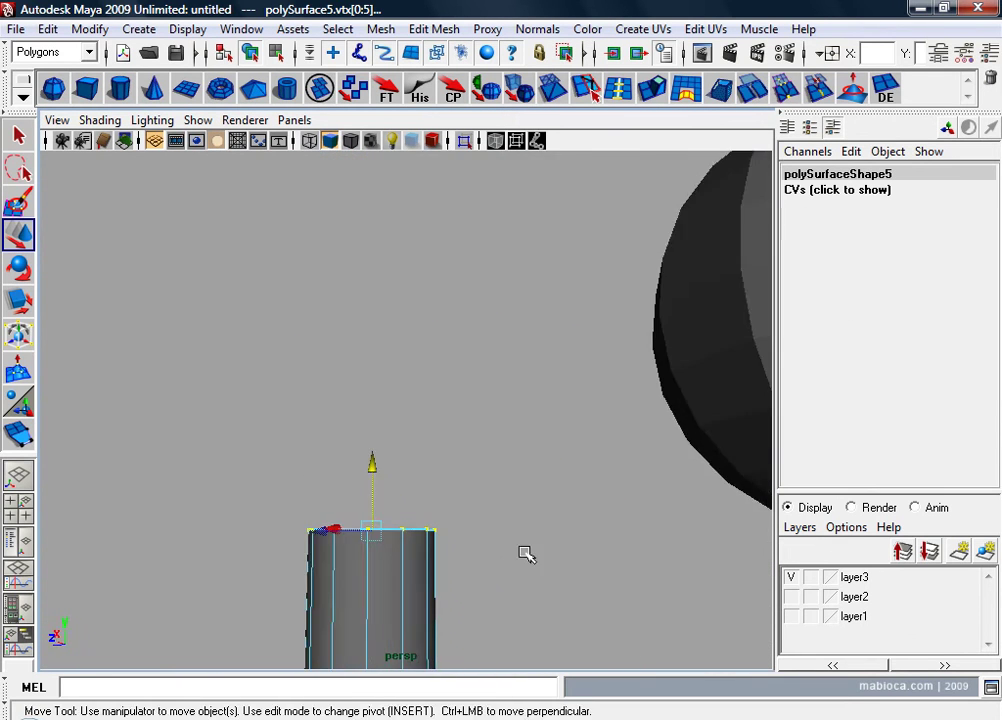
Step: In the top view, move the sphere along Z and X to centre it over the stem
left_click(718, 387)
key("space")
key("space")
key("f")
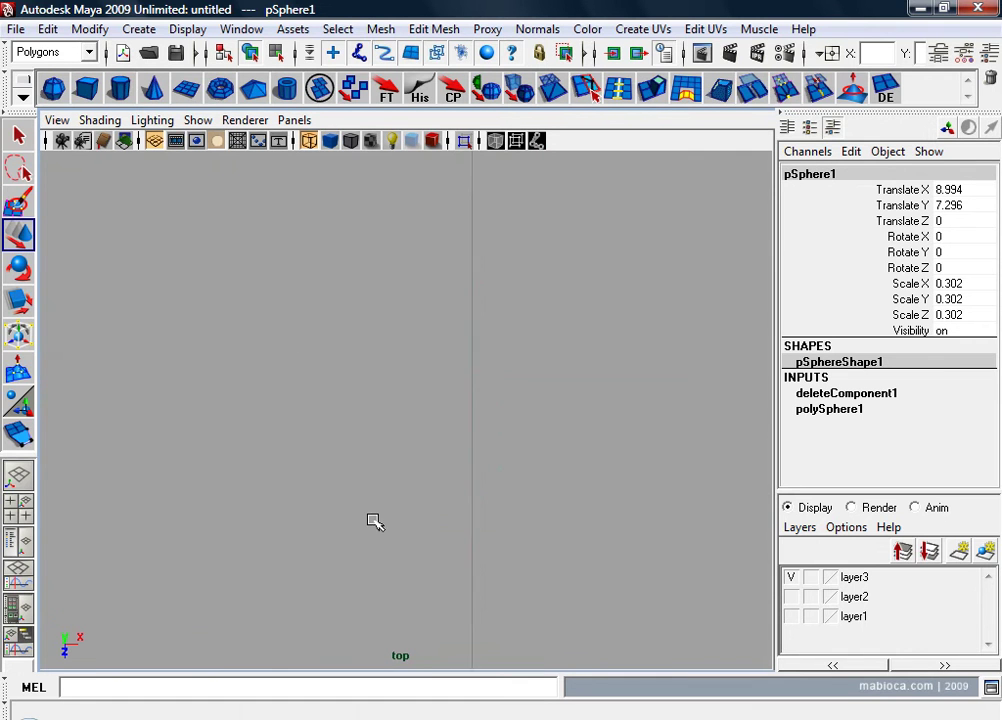
key("w")
left_click_drag(405, 476, 407, 559)
scroll(457, 580, "down", 4)
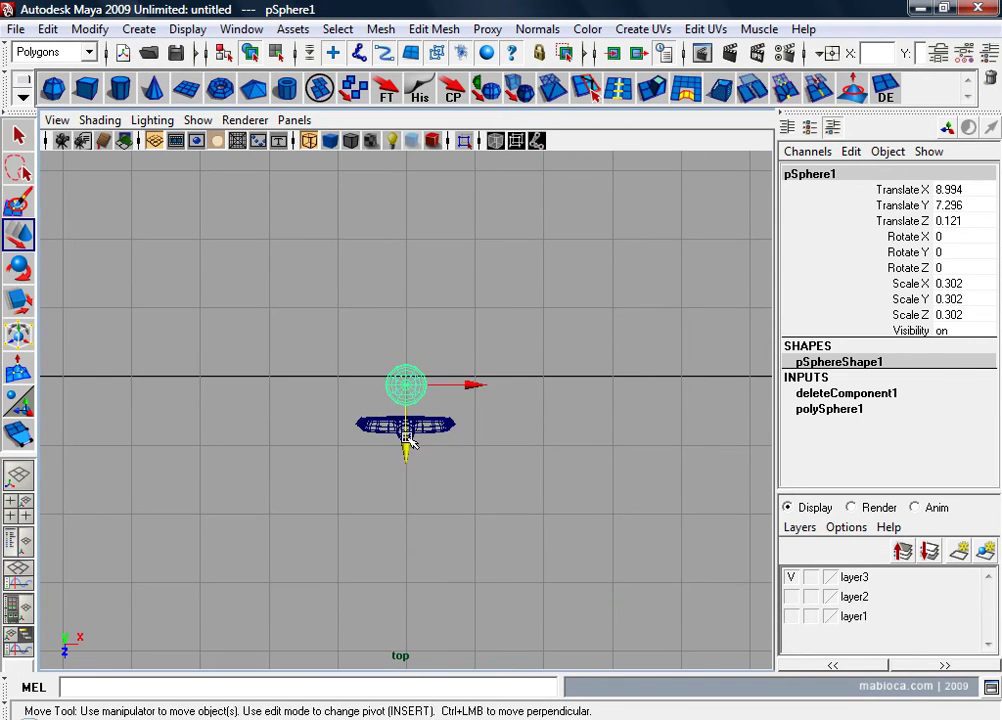
left_click_drag(405, 441, 405, 472)
scroll(405, 472, "up", 5)
middle_click_drag(393, 543, 387, 628)
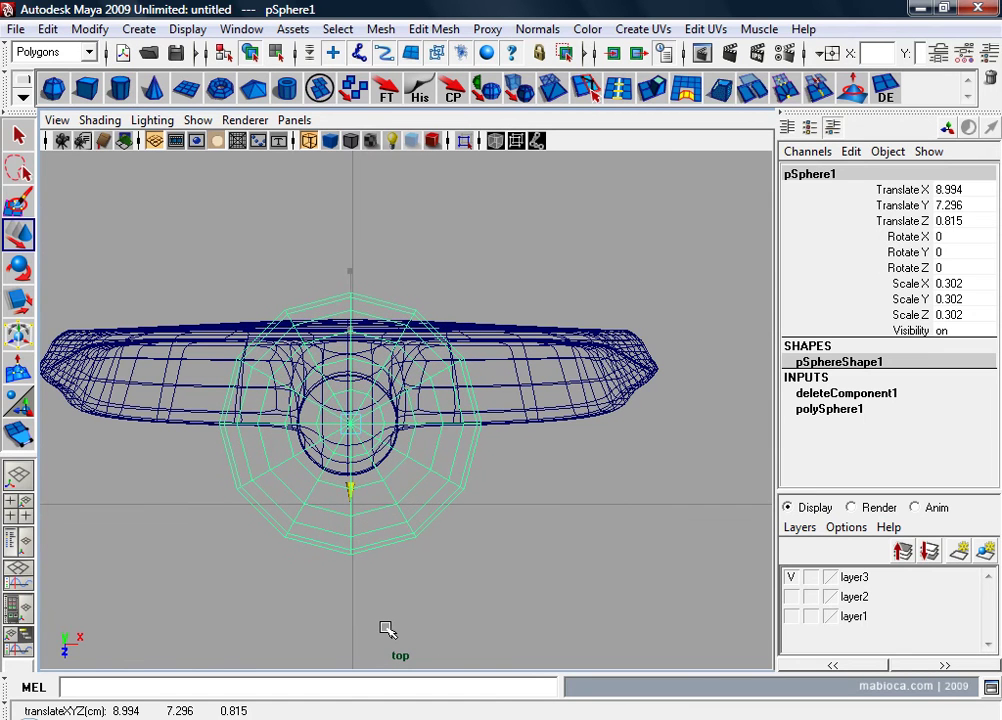
middle_click_drag(411, 424, 411, 421)
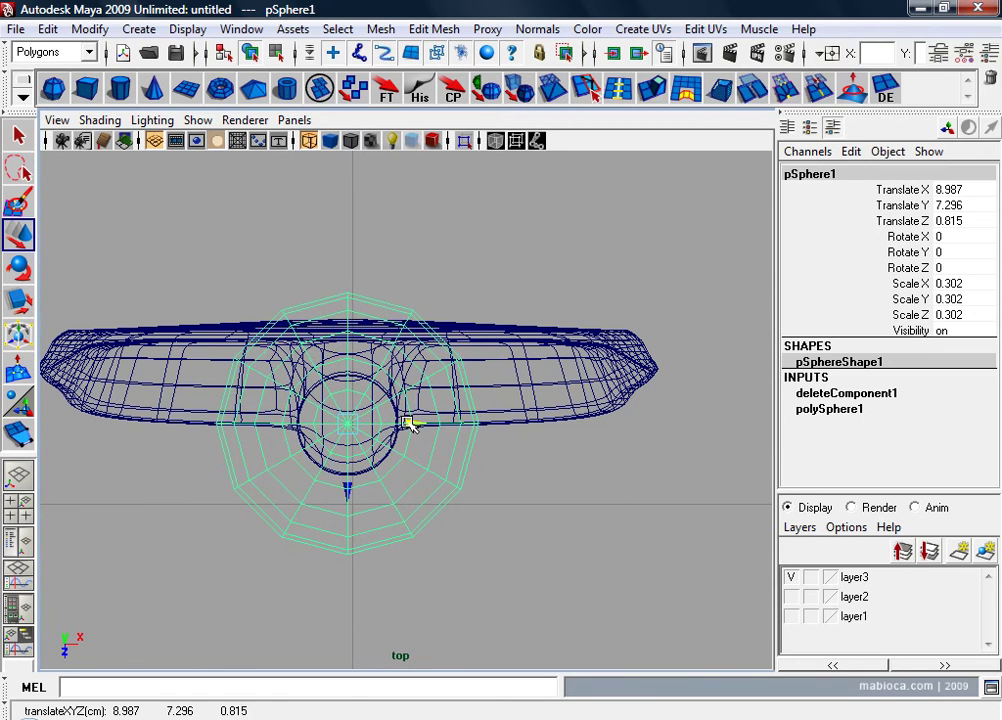
Step: Back in perspective, select the cylinder stem and switch it to edge editing
key("space")
key("space")
left_click_drag(502, 427, 667, 445, "alt")
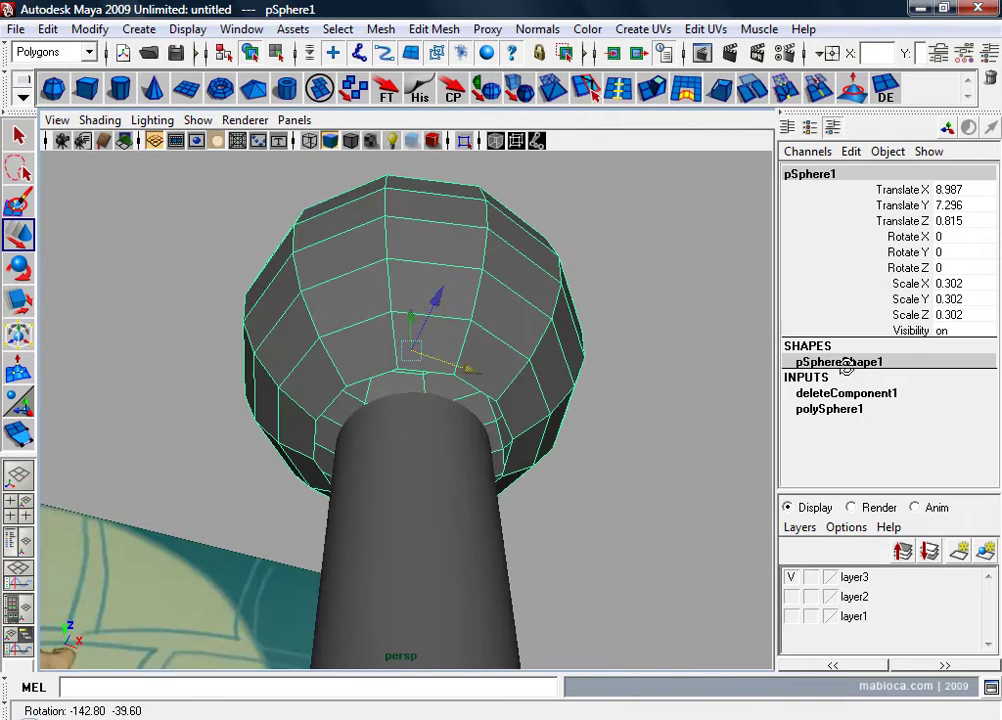
left_click(405, 527)
left_click_drag(405, 527, 437, 467, "alt")
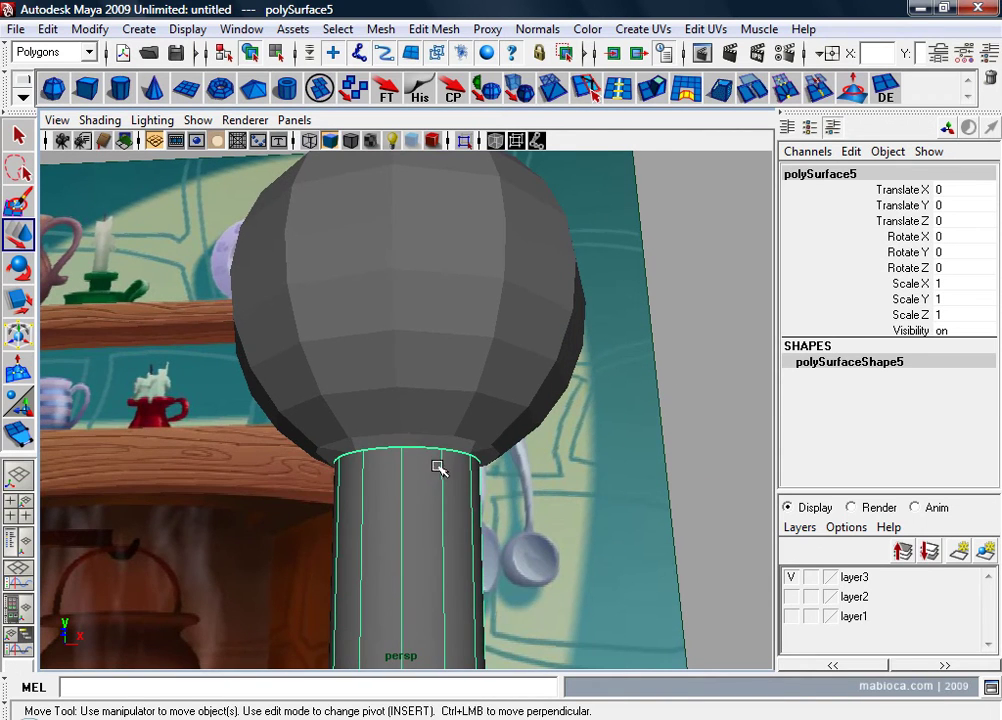
right_click_drag(416, 311, 430, 296)
Step: Select the stem's top edge loop and extrude it
double_click(416, 451)
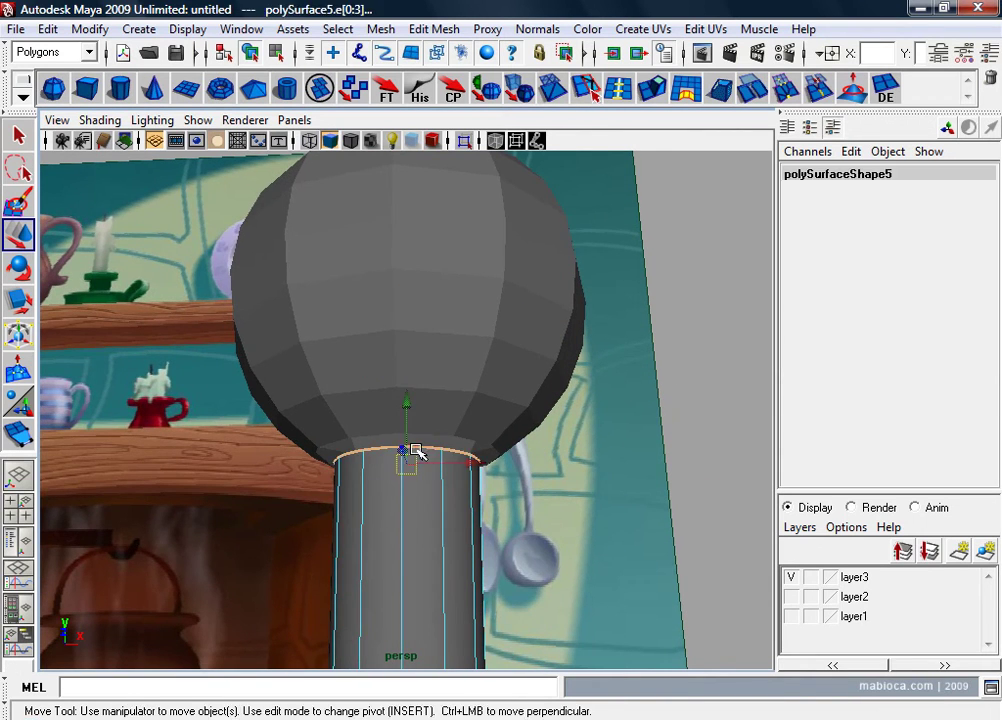
left_click(355, 141)
right_click_drag(405, 429, 476, 476, "alt")
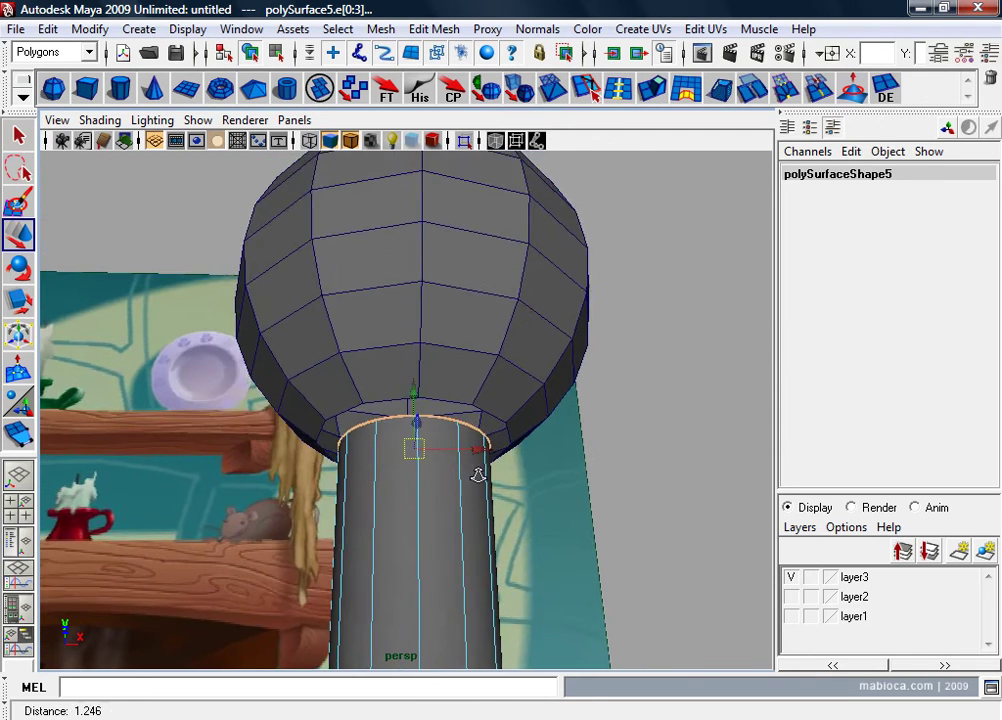
key("1")
right_click_drag(625, 373, 690, 300, "shift")
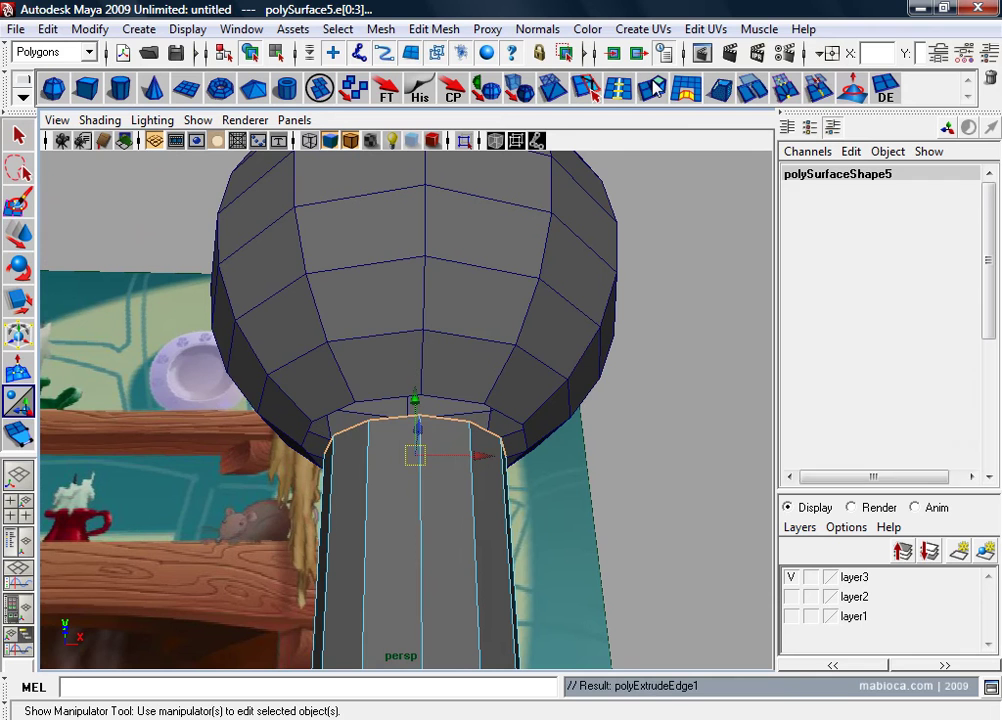
mouse_move(358, 418)
left_mouse_down()
mouse_move(380, 429)
mouse_move(389, 460)
left_mouse_up()
Step: Scale the extruded edge ring outward into a flared collar
key("w")
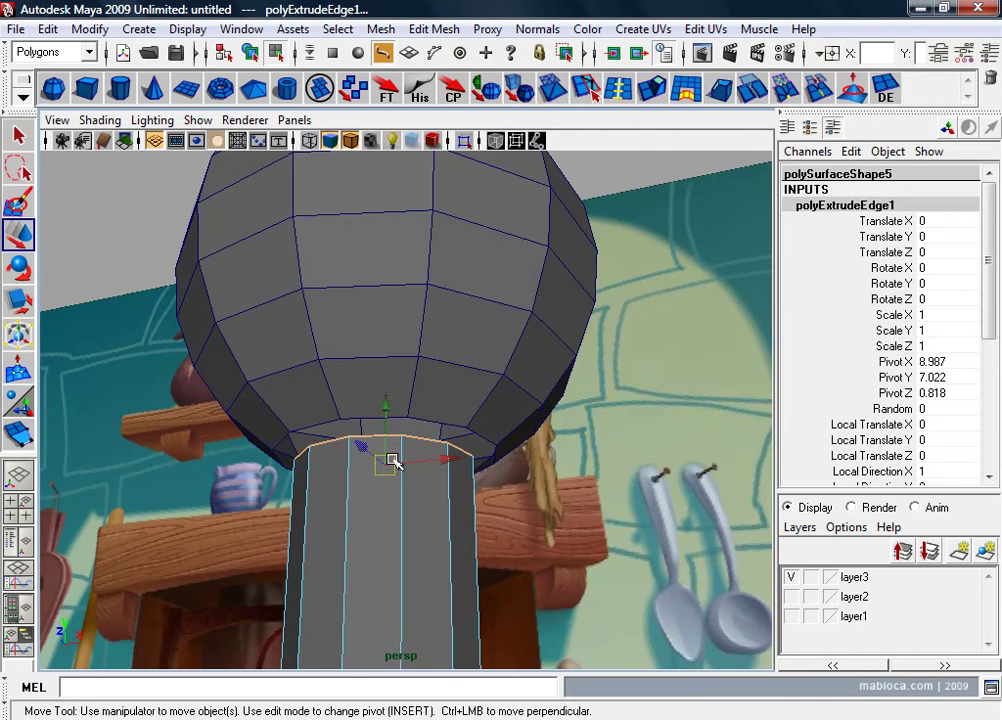
mouse_move(385, 413)
left_mouse_down("alt")
mouse_move(418, 380)
mouse_move(662, 362)
mouse_move(544, 378)
mouse_move(479, 519)
mouse_move(488, 467)
left_mouse_up("alt")
key("r")
mouse_move(488, 467)
right_mouse_down("alt")
mouse_move(456, 480)
mouse_move(494, 467)
mouse_move(544, 409)
right_mouse_up("alt")
mouse_move(544, 409)
left_mouse_down("alt")
mouse_move(678, 420)
mouse_move(806, 413)
left_mouse_up("alt")
middle_click_drag(570, 476, 588, 476)
mouse_move(588, 476)
left_mouse_down("alt")
mouse_move(199, 488)
mouse_move(273, 479)
mouse_move(198, 478)
mouse_move(470, 264)
left_mouse_up("alt")
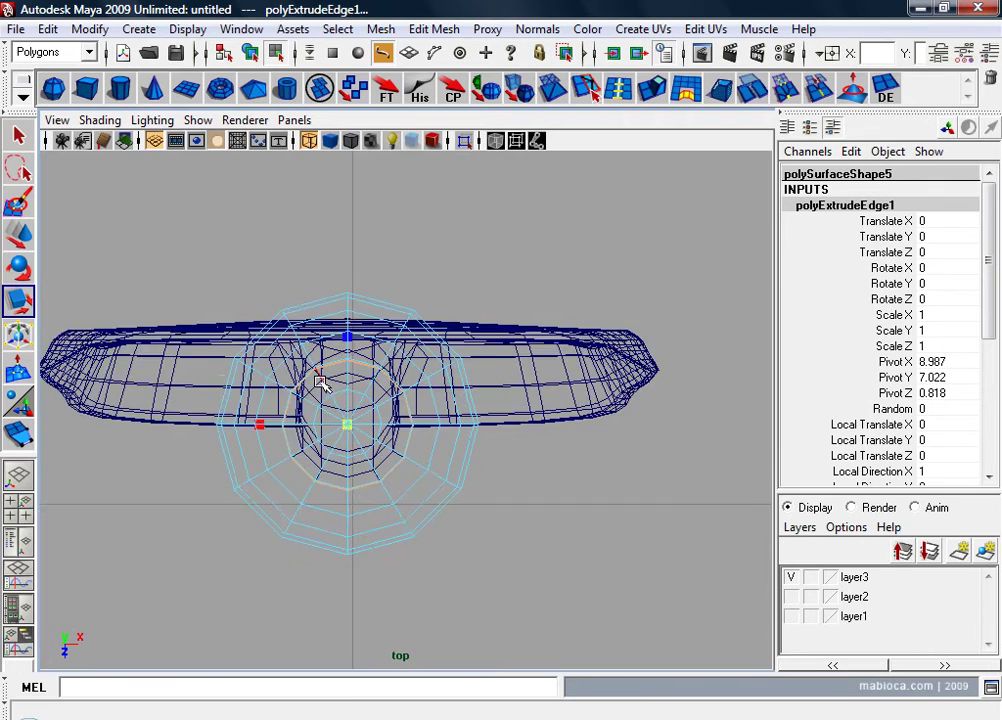
Step: Centre the extruded ring on the stem, working in the top view
mouse_move(324, 380)
right_mouse_down("alt")
mouse_move(432, 435)
mouse_move(760, 447)
right_mouse_up("alt")
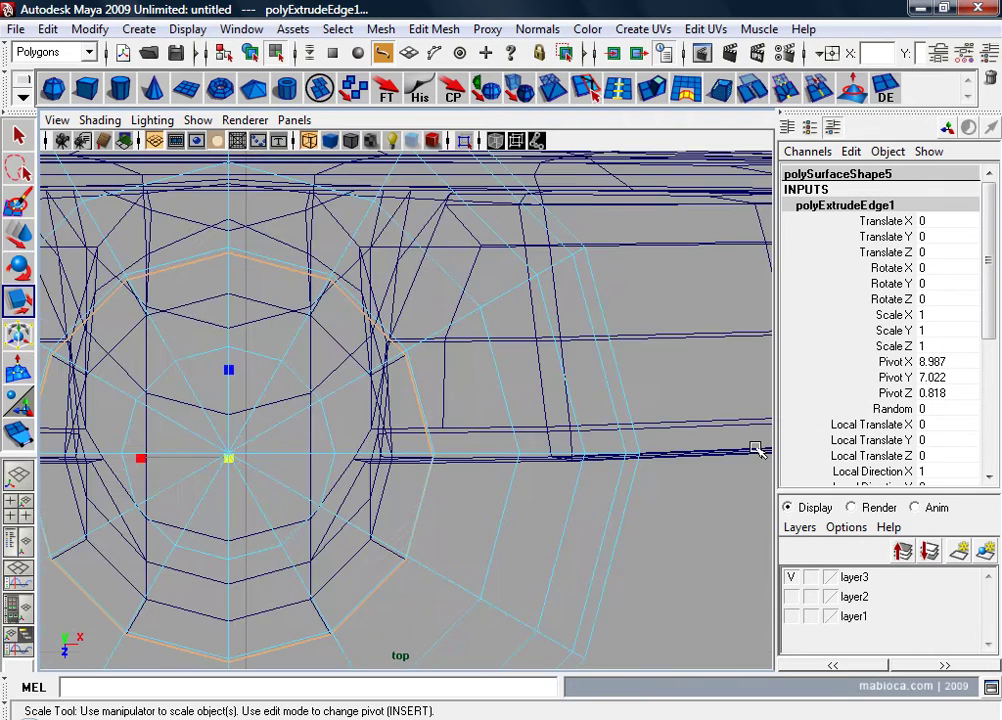
key("w")
middle_click_drag(335, 452, 410, 458, "alt")
left_click_drag(363, 457, 362, 459)
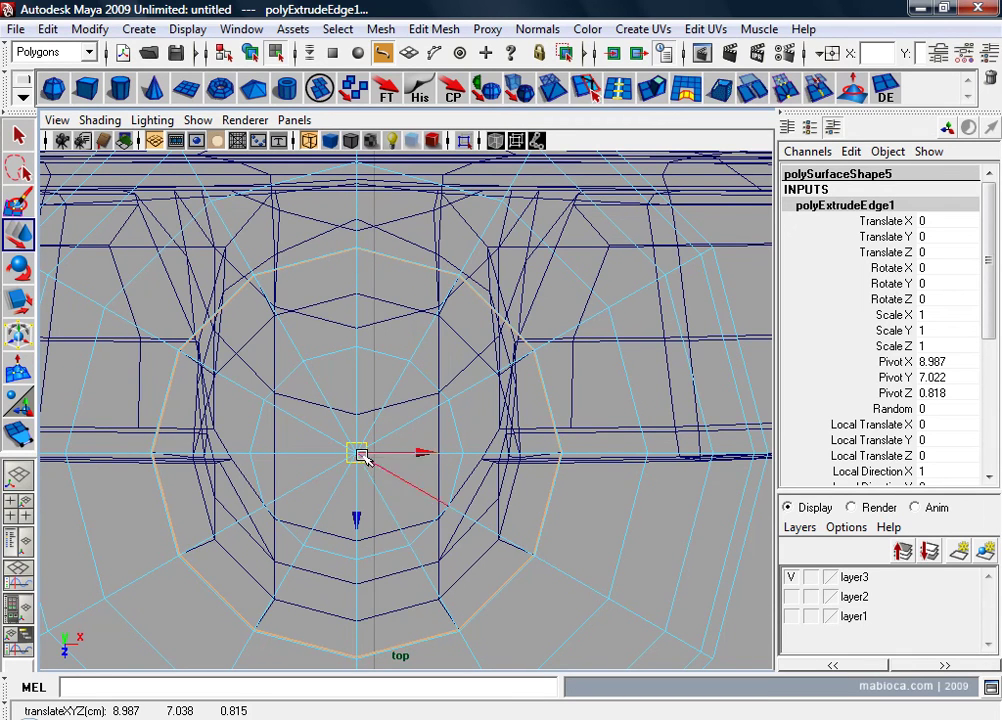
Step: Check the rim under the sphere and nudge the extruded edge slightly down
key("space")
key("space")
left_click(521, 351)
left_click_drag(521, 351, 571, 451, "alt")
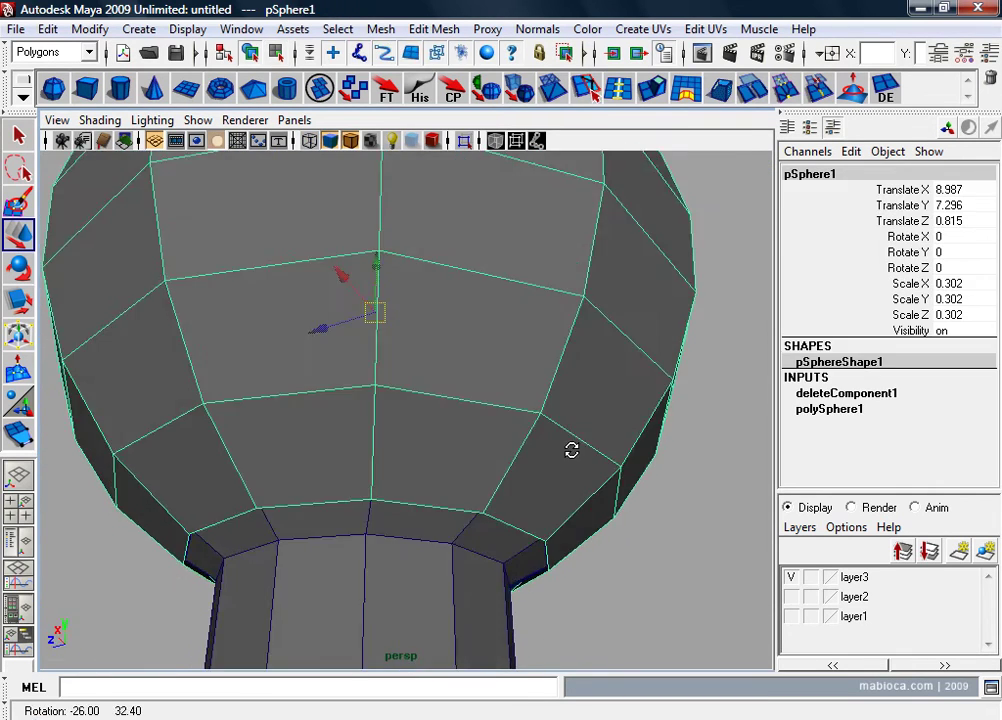
right_click_drag(571, 451, 483, 454, "alt")
key("g")
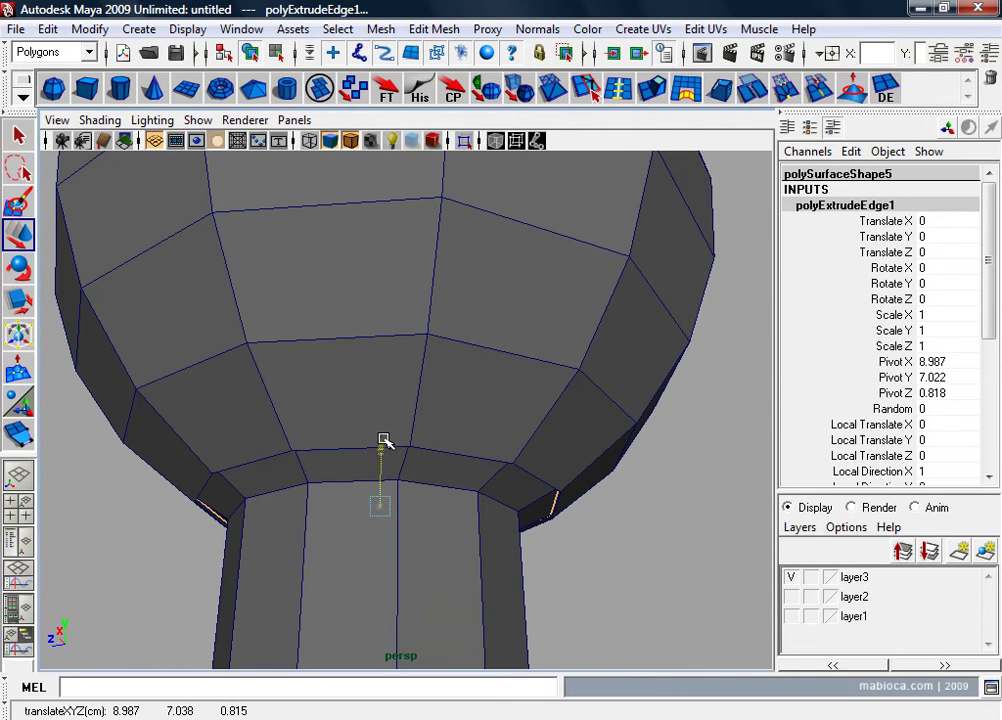
left_click(466, 479)
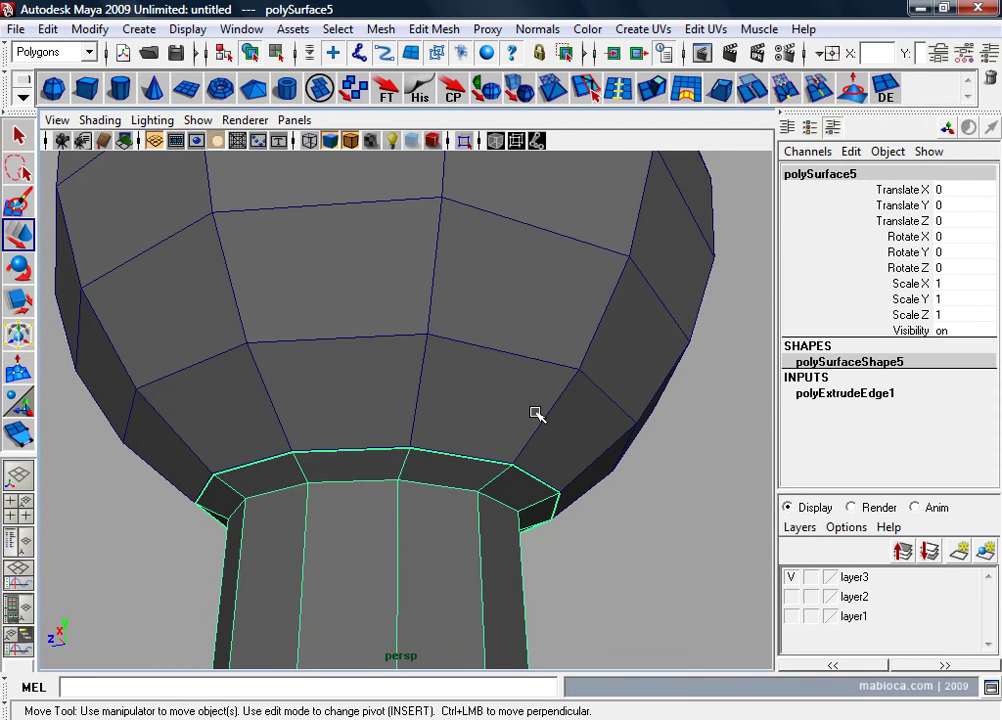
left_click_drag(536, 413, 517, 505, "alt")
right_click_drag(517, 505, 496, 524, "alt")
key("ctrl+z")
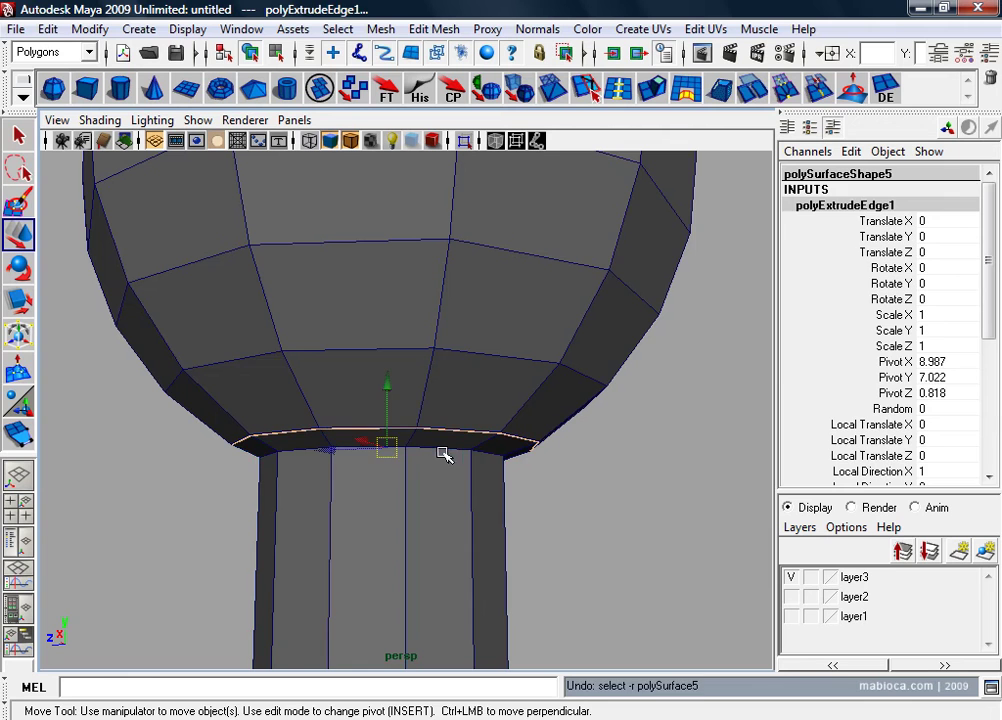
left_click_drag(390, 388, 391, 409)
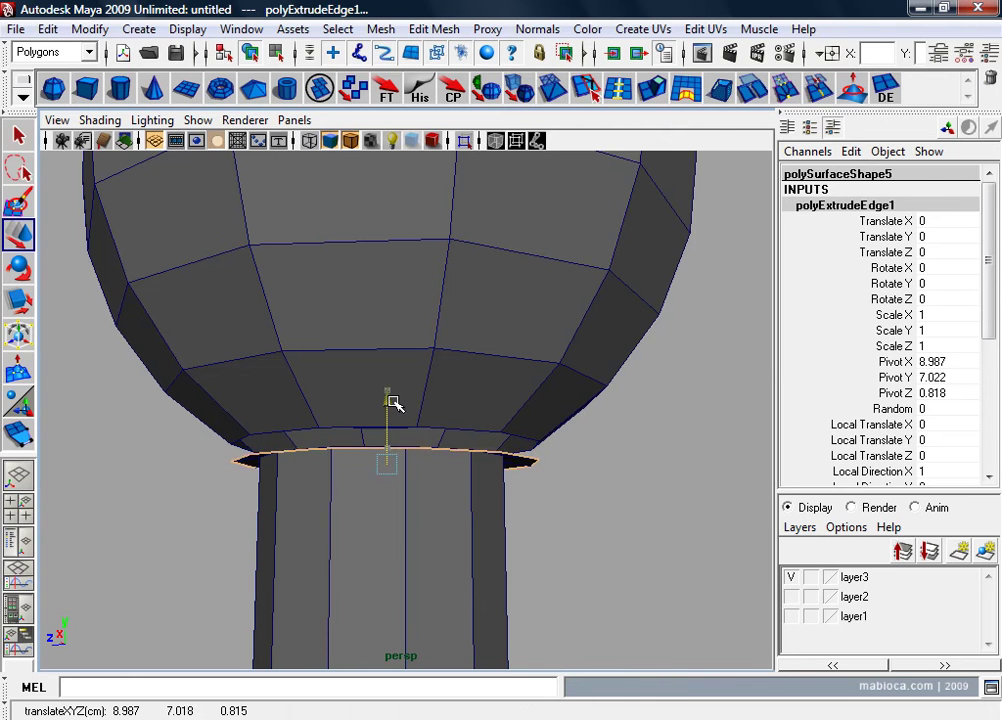
Step: Lower the sphere slightly onto the collar and view the front in wireframe
left_click(440, 329)
left_click_drag(390, 177, 390, 180)
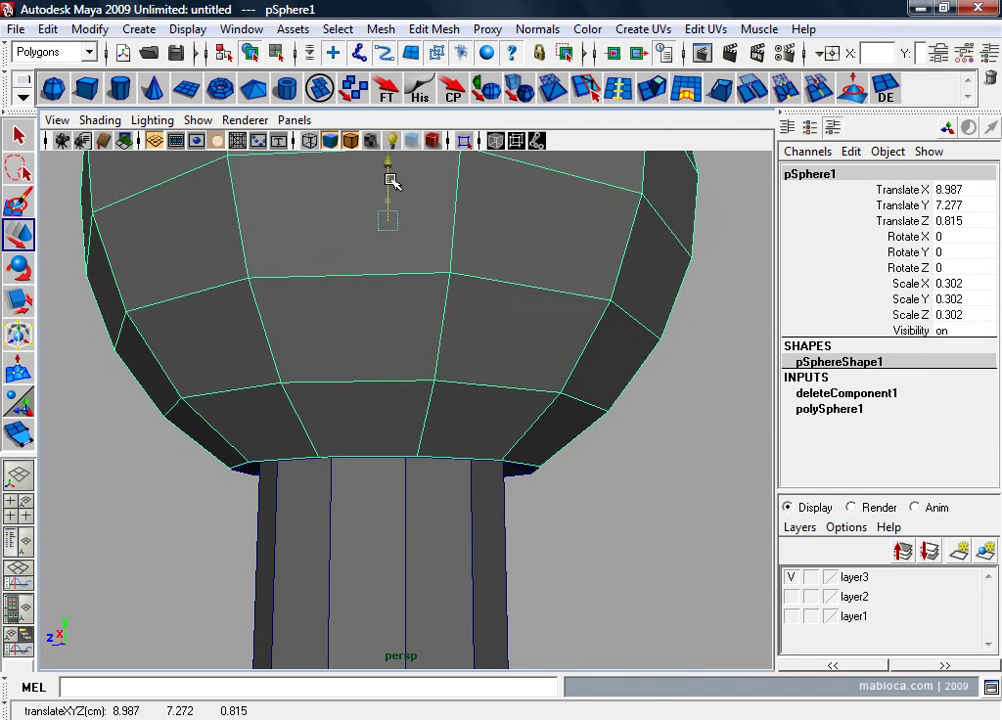
key("space")
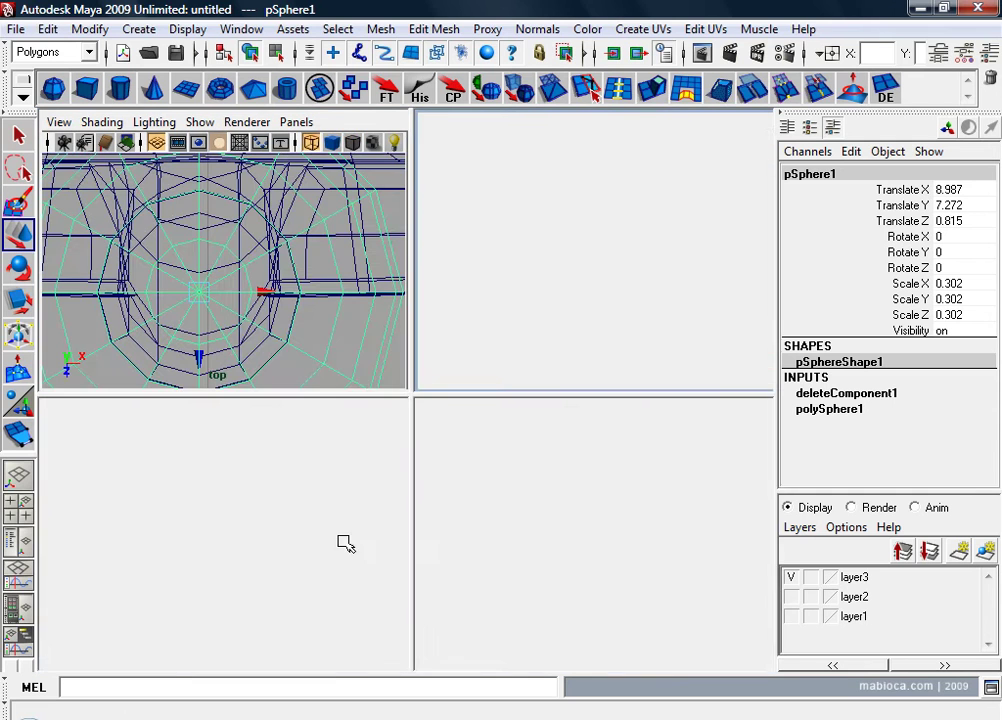
key("space")
scroll(380, 391, "up", 10)
scroll(581, 595, "up", 5)
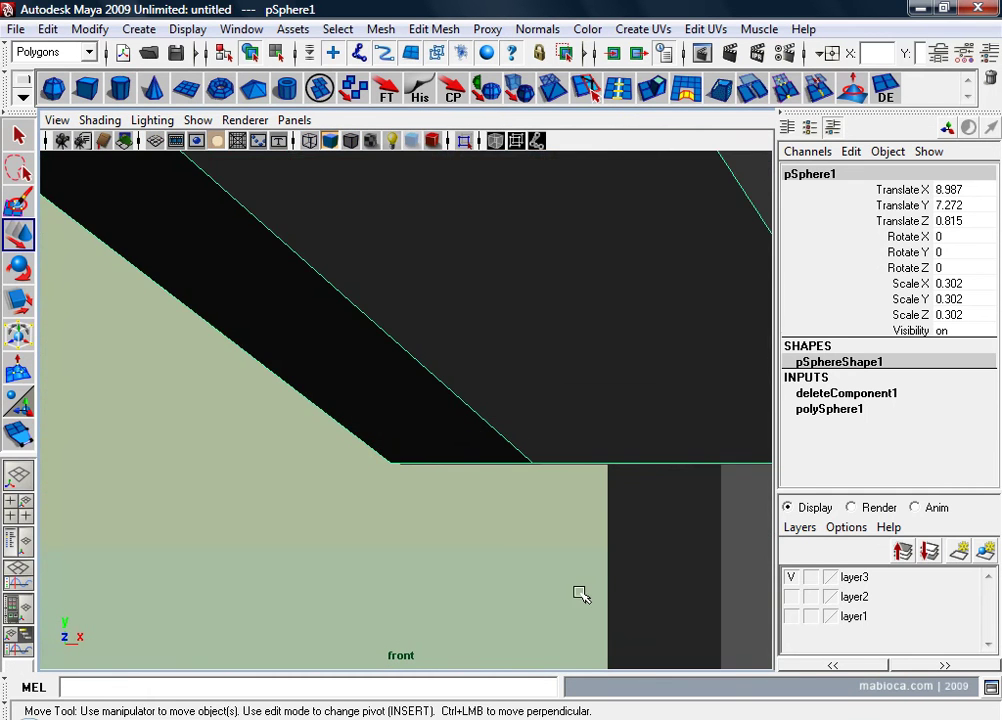
key("4")
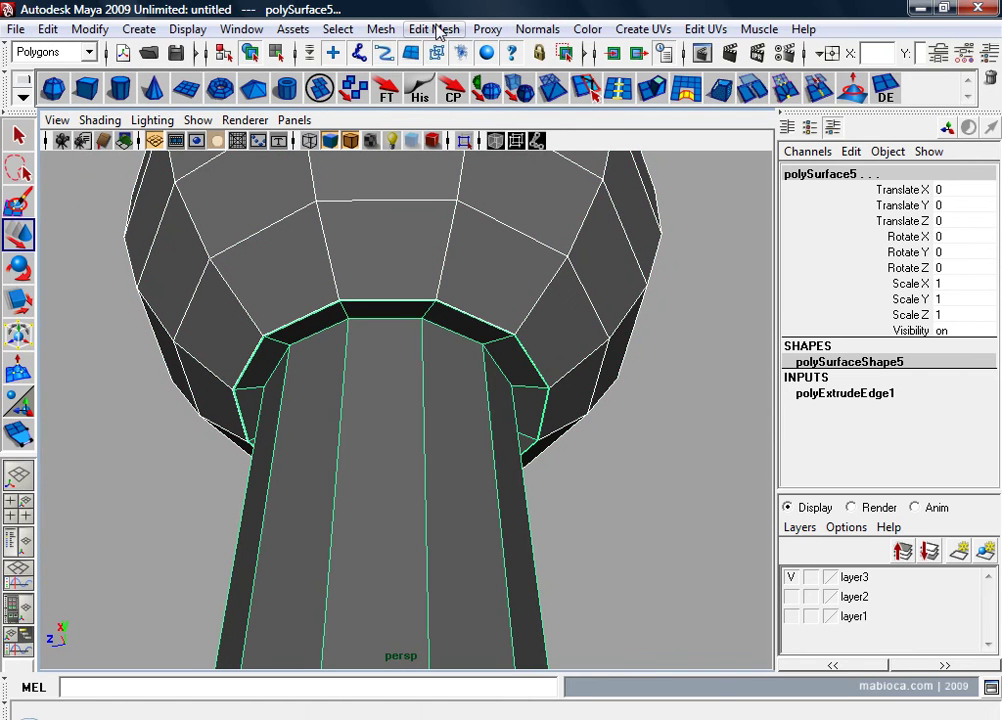
Step: Combine the stem and sphere into one mesh and switch to vertices
left_click(381, 29)
left_click(402, 56)
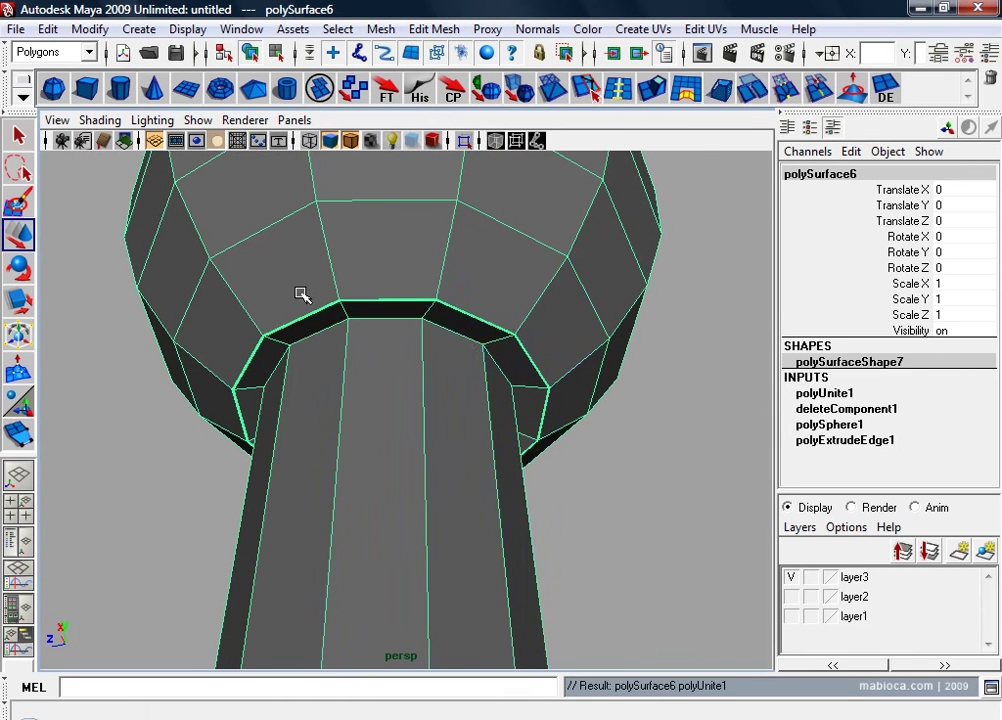
key("F9")
left_click(786, 88)
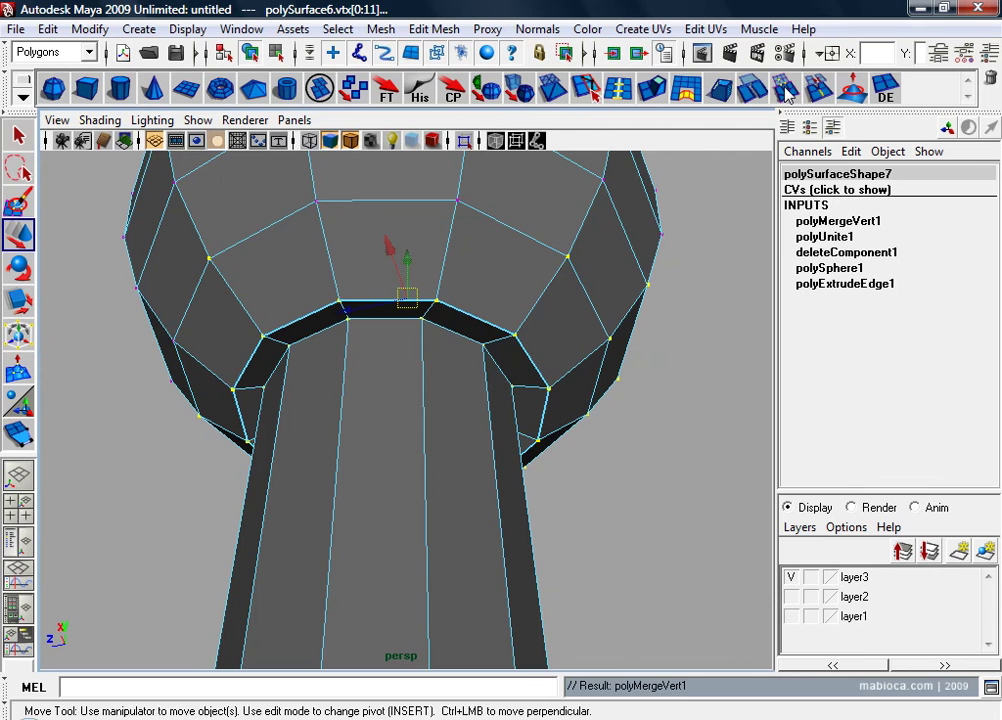
Step: Merge the neck vertices with a 0.03 threshold
left_click(435, 29)
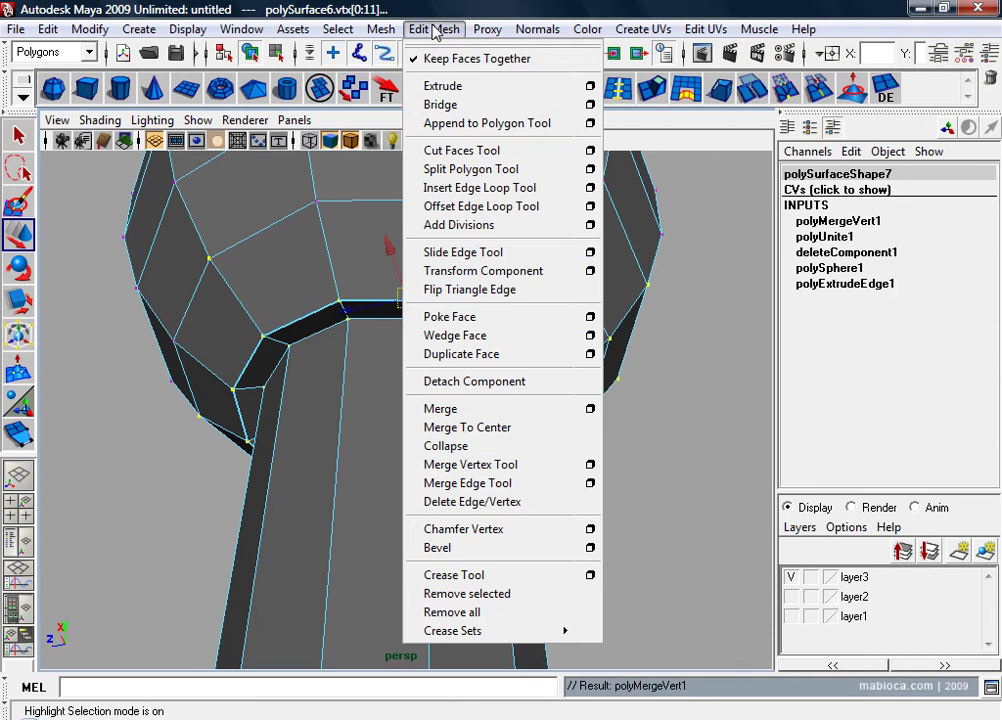
left_click(589, 407)
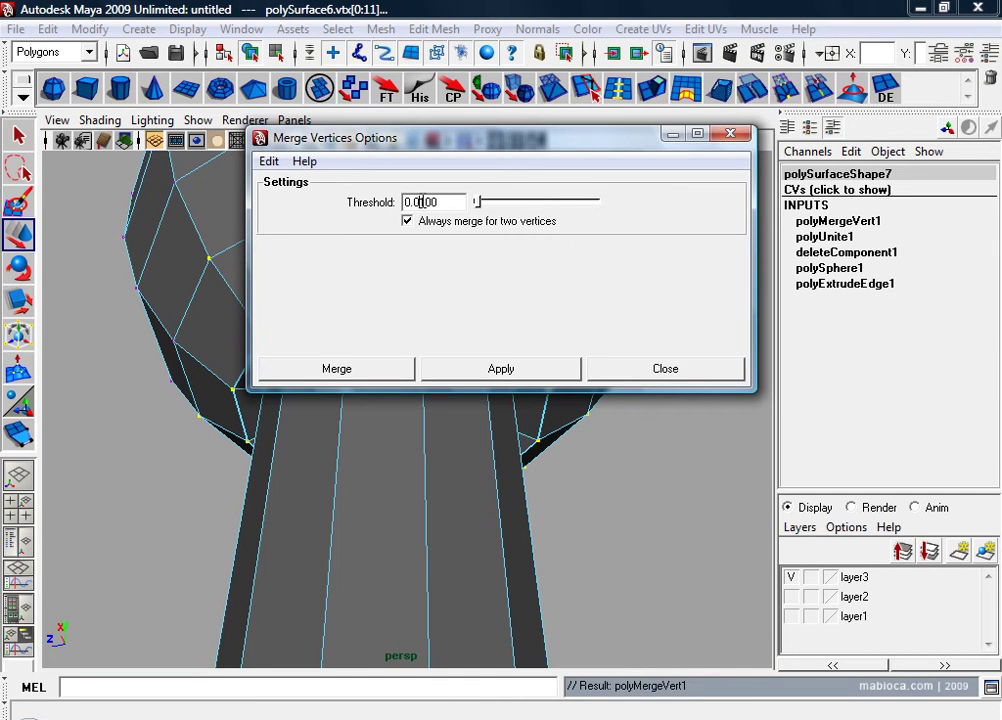
left_click(483, 382)
key("ctrl+z")
left_click(433, 205)
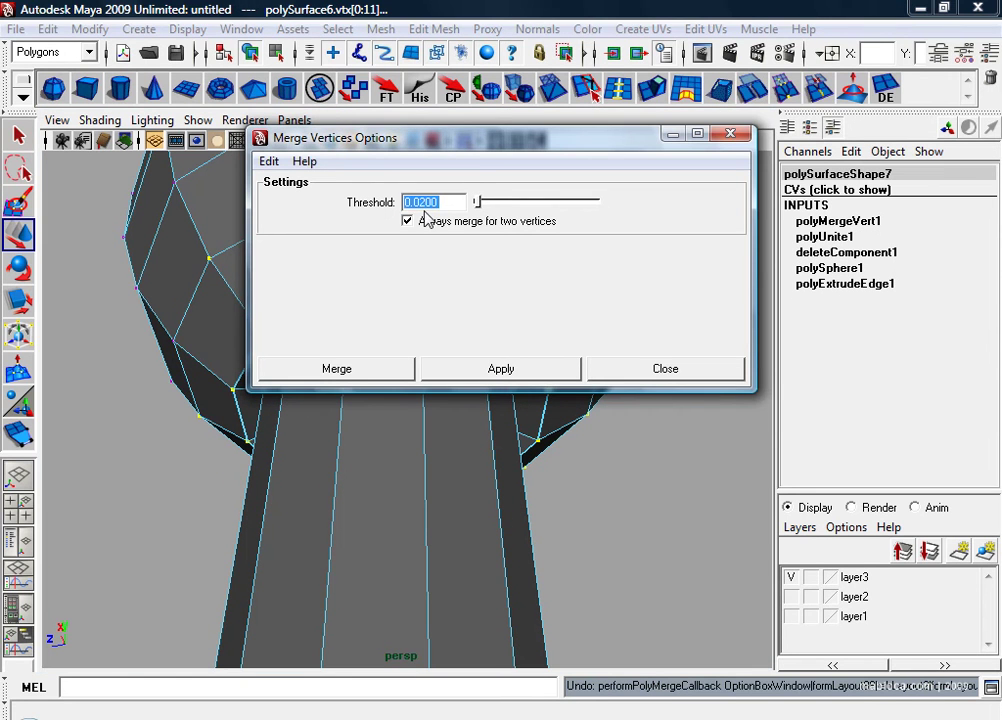
left_click(464, 371)
type("0.0300")
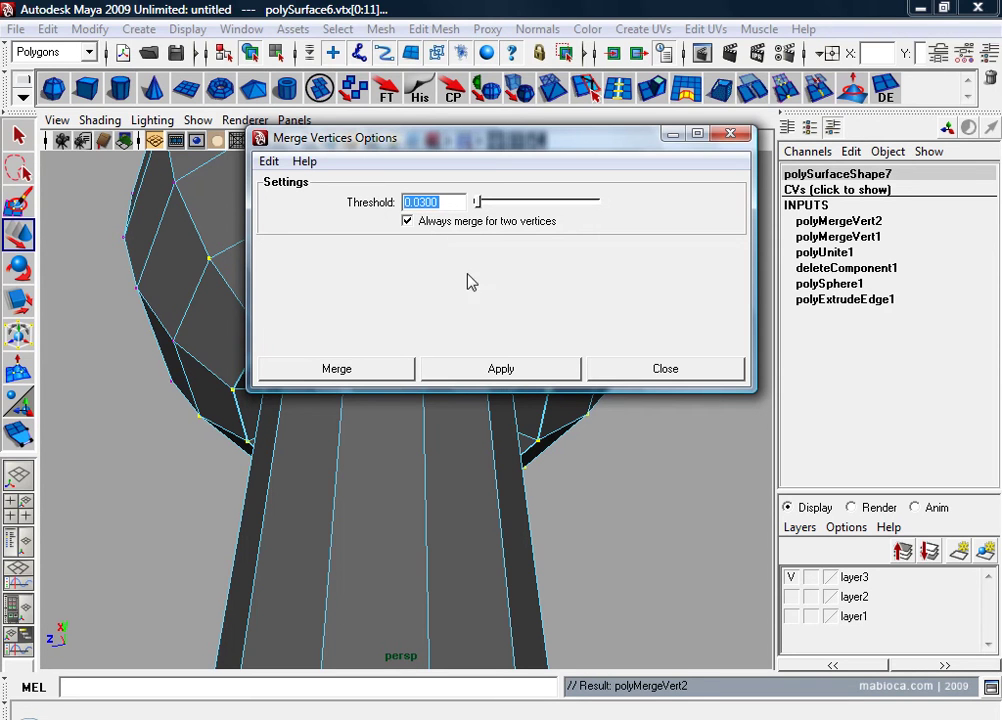
left_click(505, 370)
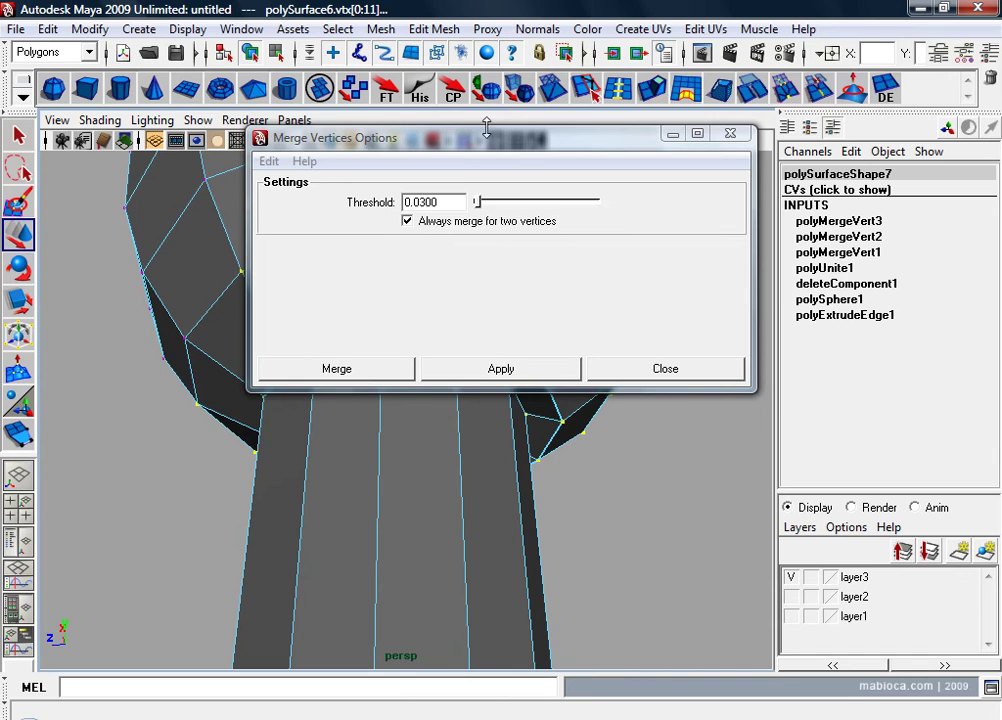
left_click_drag(720, 93, 722, 90)
Step: Select the edge loop around the neck and inspect it in wireframe
mouse_move(470, 340)
left_mouse_down("alt")
mouse_move(481, 353)
mouse_move(466, 412)
mouse_move(519, 398)
left_mouse_up("alt")
mouse_move(385, 293)
right_mouse_down()
mouse_move(360, 218)
mouse_move(365, 197)
right_mouse_up()
double_click(385, 313)
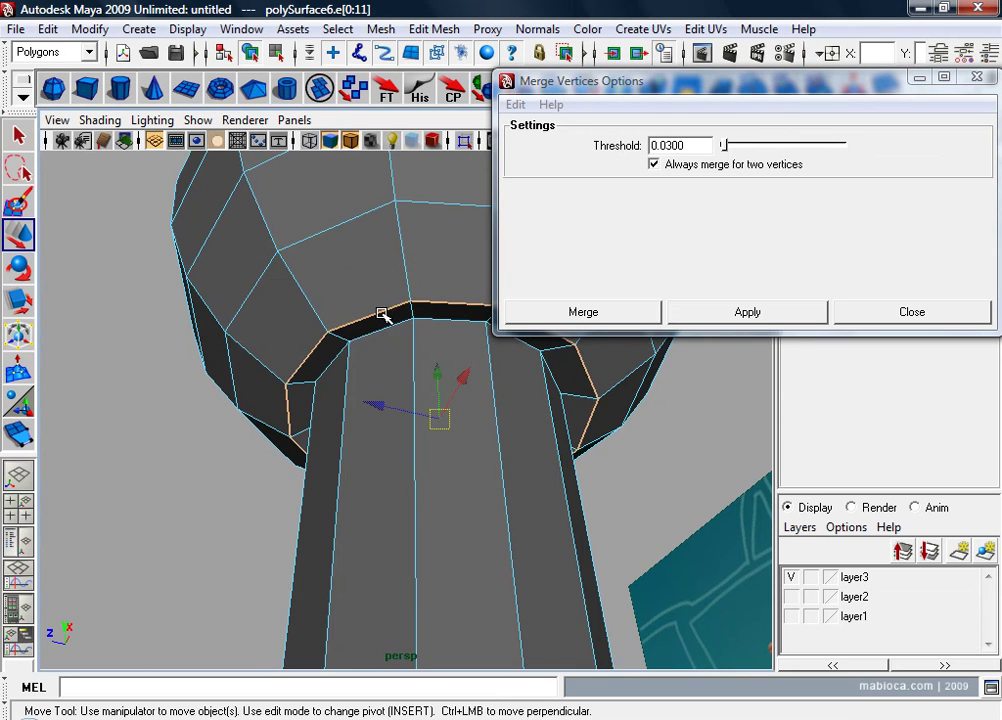
middle_click_drag(385, 313, 313, 413, "alt")
mouse_move(313, 413)
right_mouse_down("alt")
mouse_move(404, 420)
mouse_move(414, 391)
mouse_move(407, 400)
mouse_move(327, 385)
mouse_move(353, 398)
right_mouse_up("alt")
key("4")
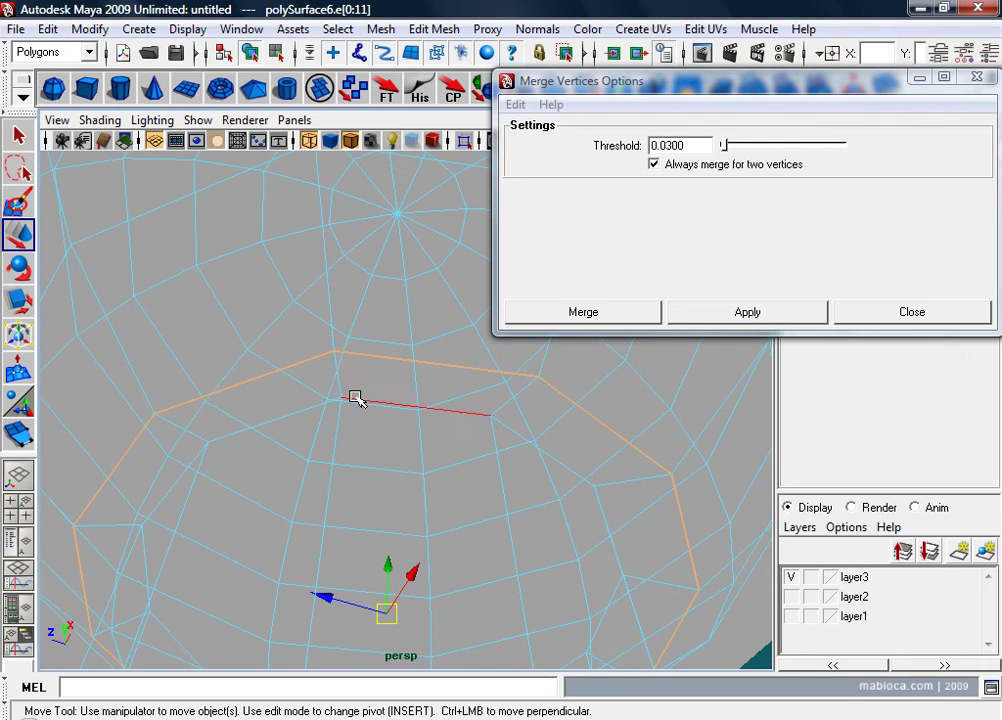
key("5")
right_click_drag(342, 537, 360, 485, "alt")
Step: Raise the neck corner vertex slightly and close the Merge Vertices Options window
key("F8")
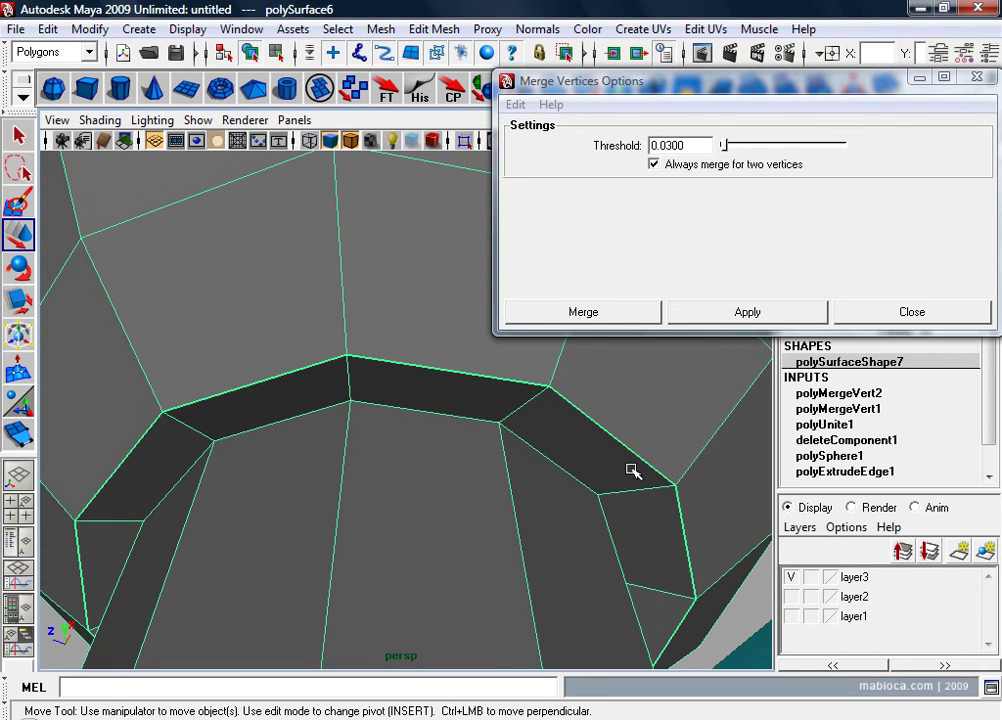
right_click_drag(628, 345, 553, 387)
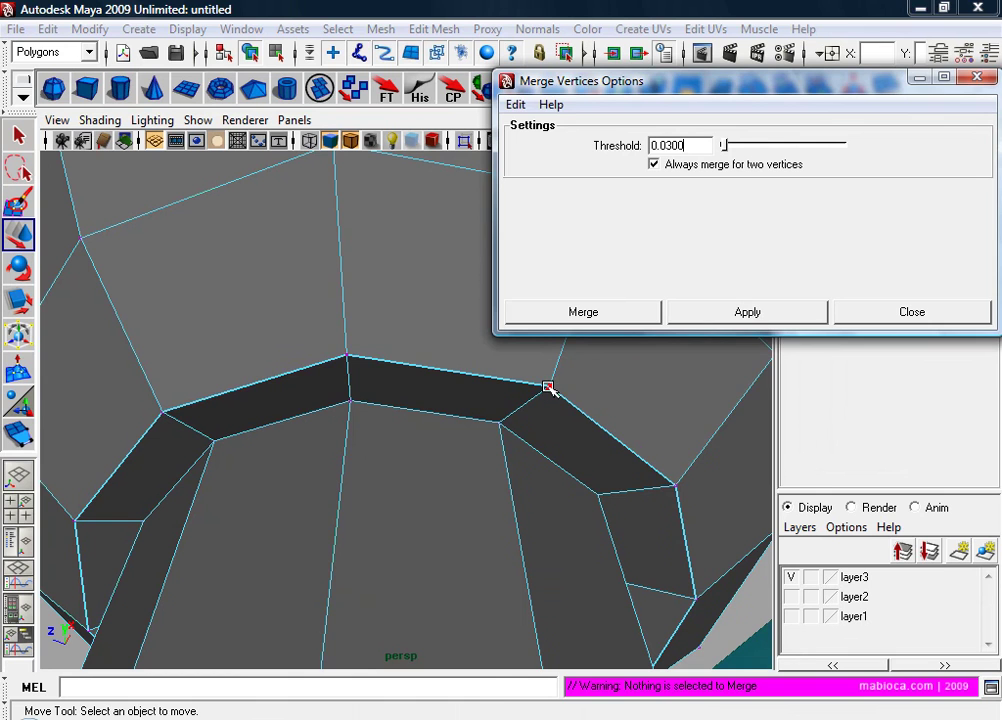
left_click(548, 387)
left_click_drag(543, 351, 548, 362)
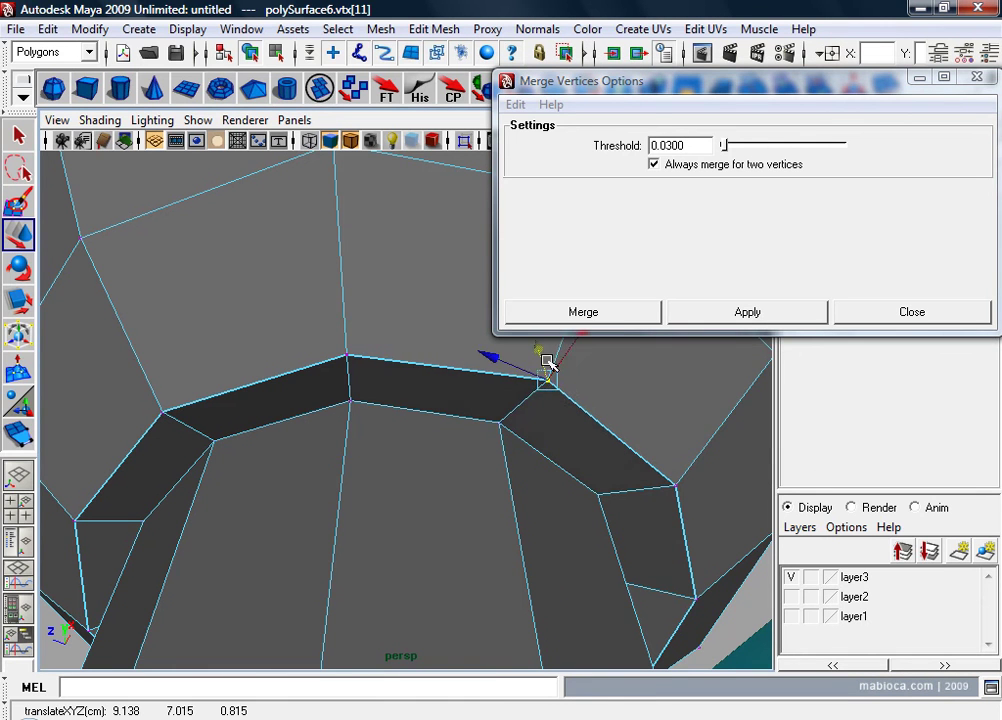
key("F8")
left_click(912, 312)
mouse_move(430, 400)
left_mouse_down("alt")
mouse_move(510, 457)
mouse_move(497, 293)
mouse_move(471, 327)
mouse_move(477, 313)
left_mouse_up("alt")
Step: Delete the handle mesh's construction history
right_click_drag(414, 338, 414, 291)
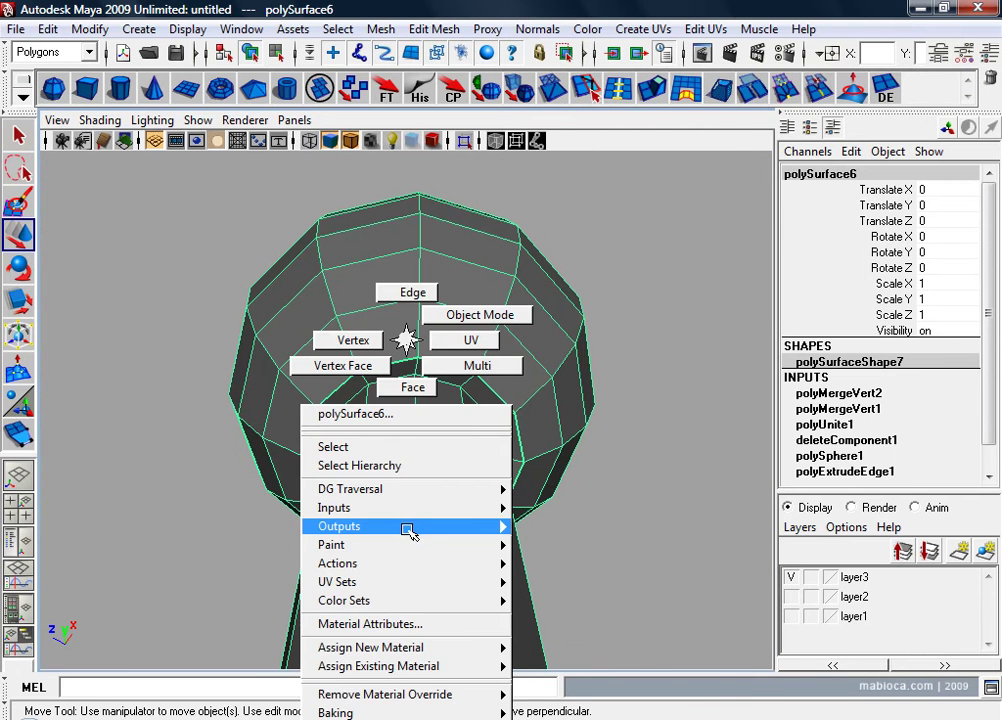
left_click_drag(393, 370, 428, 402, "alt")
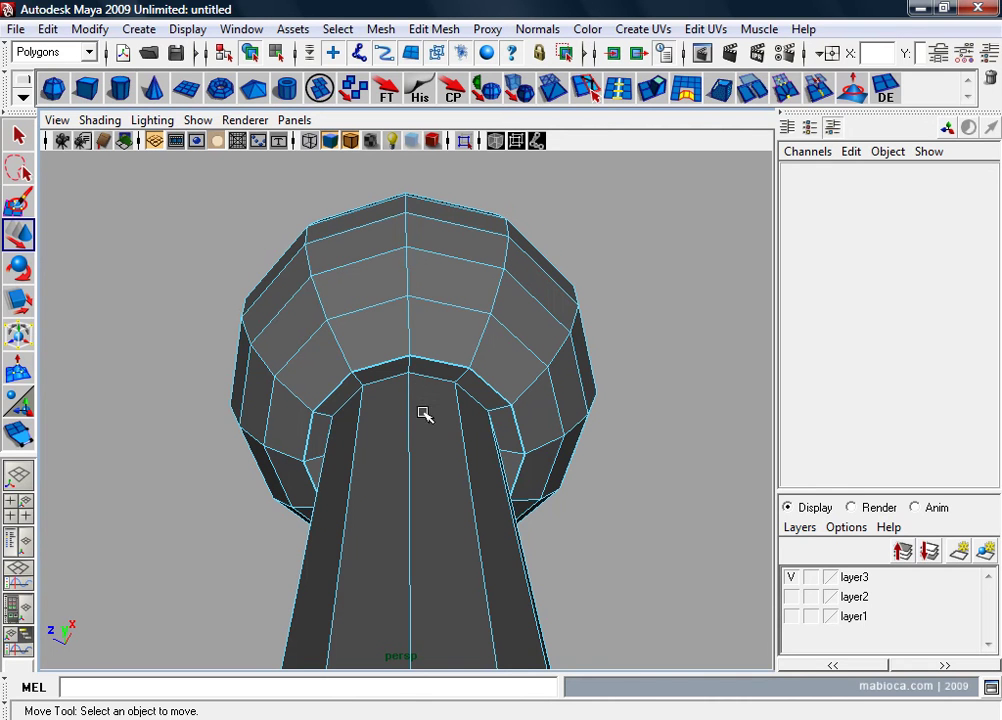
left_click(436, 358)
key("F8")
key("alt+shift+d")
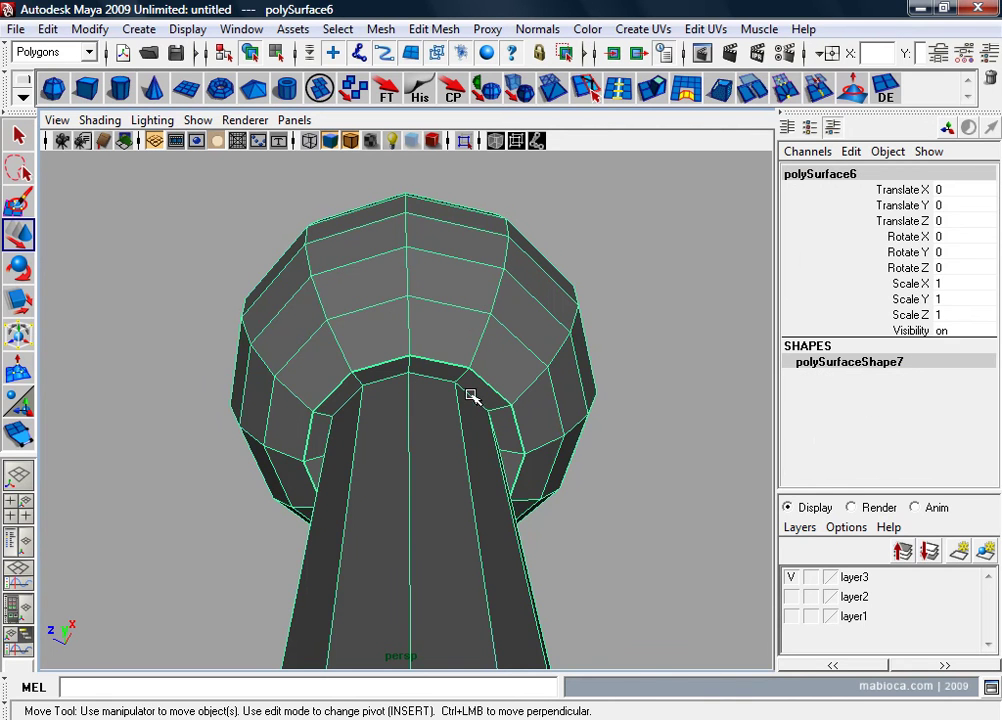
Step: Preview the handle smoothed, then conform its normals
key("3")
left_click(656, 343)
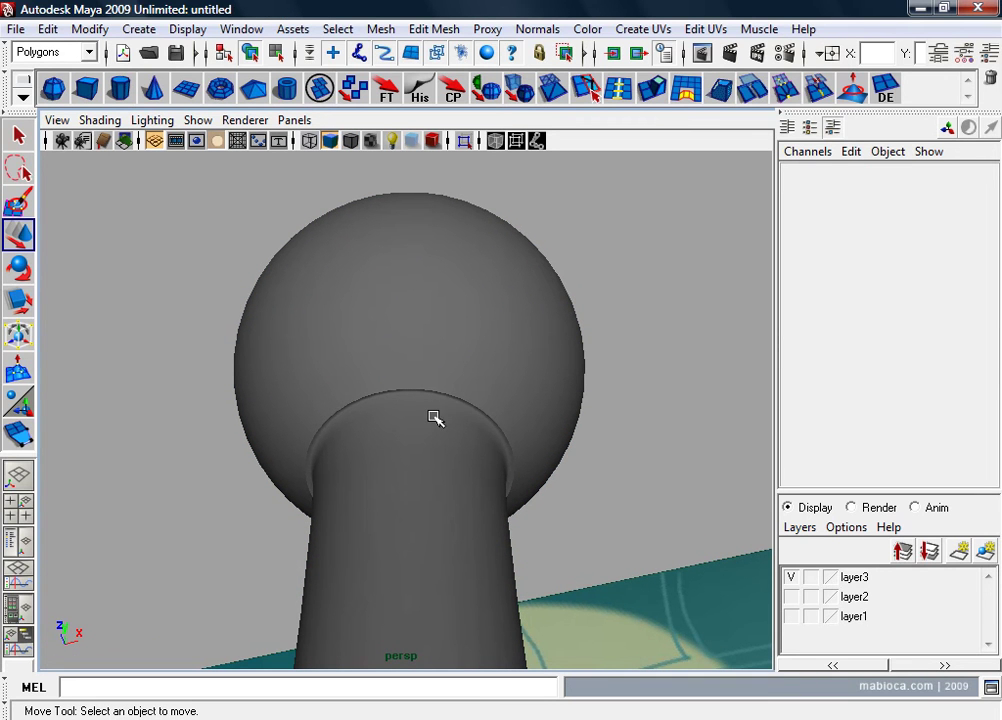
mouse_move(436, 418)
left_mouse_down("alt")
mouse_move(327, 497)
mouse_move(344, 501)
mouse_move(398, 412)
left_mouse_up("alt")
left_click(398, 441)
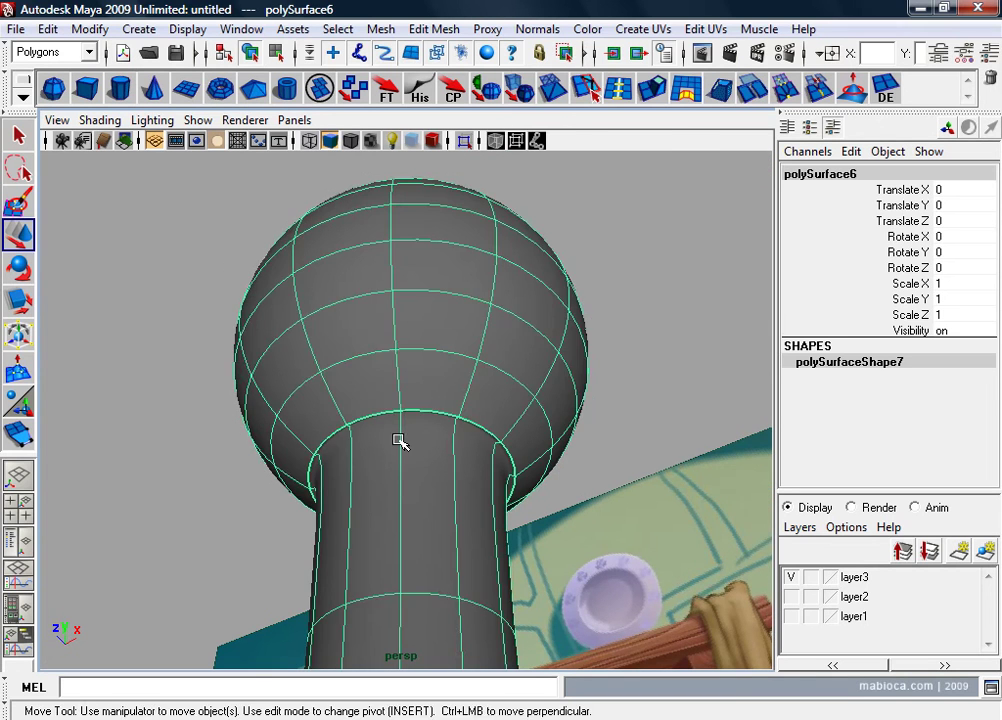
key("1")
left_click(537, 29)
left_click(553, 207)
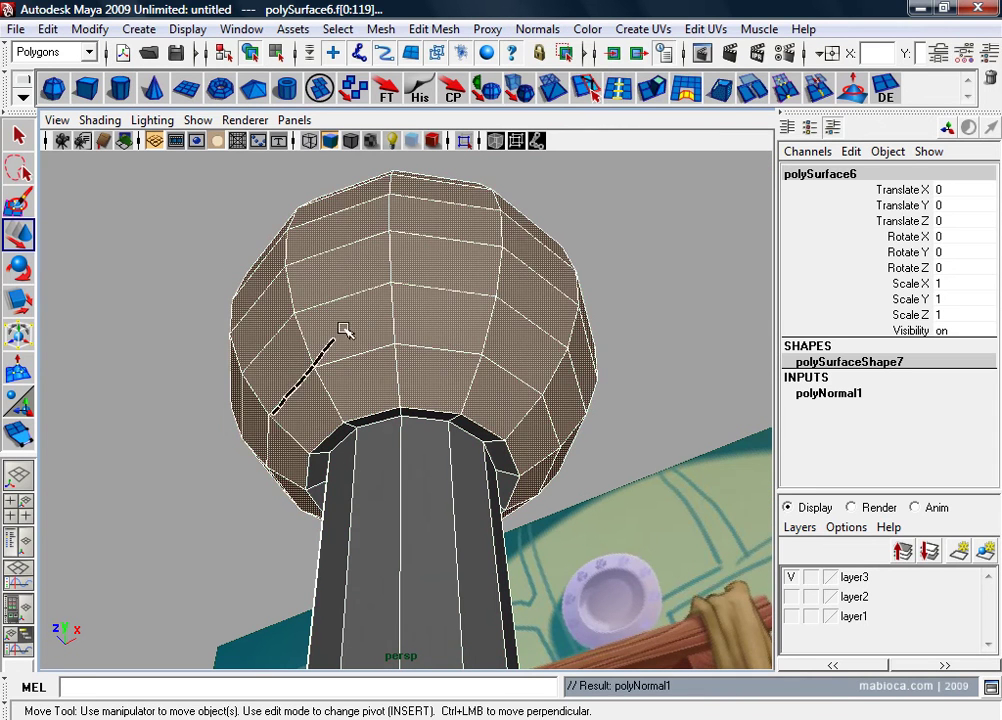
Step: Insert horizontal edge loops up the stalk, from low down to near the neck
left_click(608, 290)
mouse_move(608, 290)
left_mouse_down("alt")
mouse_move(407, 443)
mouse_move(268, 438)
left_mouse_up("alt")
scroll(298, 434, "down", 3)
scroll(298, 434, "down", 3)
left_click(416, 474)
key("1")
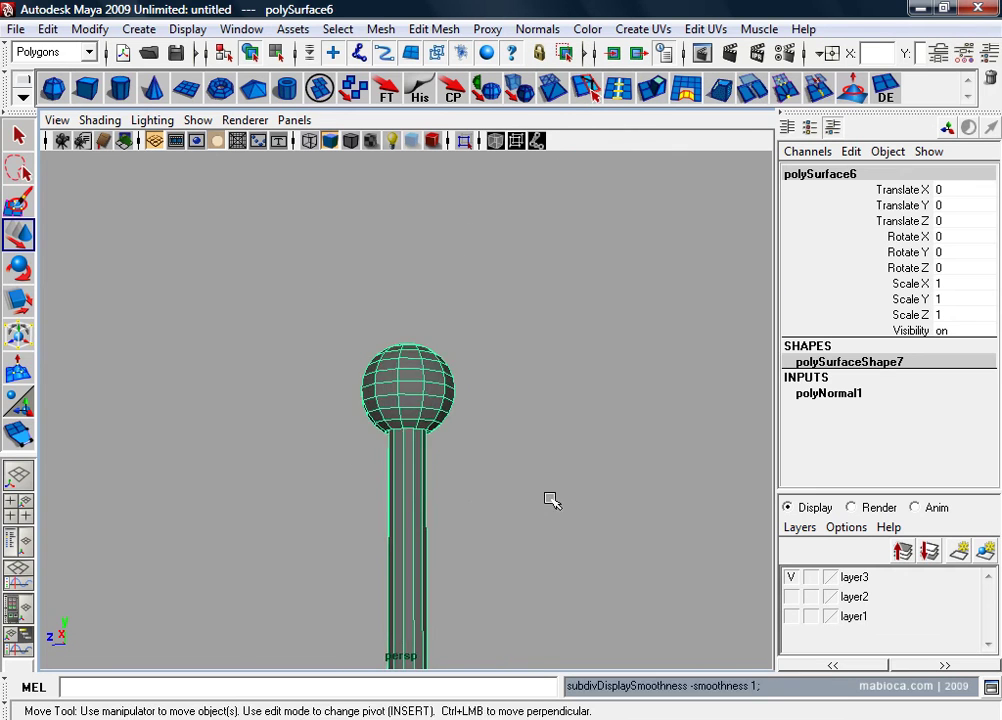
mouse_move(548, 499)
right_mouse_down("alt")
mouse_move(414, 369)
mouse_move(386, 525)
mouse_move(552, 496)
right_mouse_up("alt")
left_click_drag(552, 496, 557, 302, "alt")
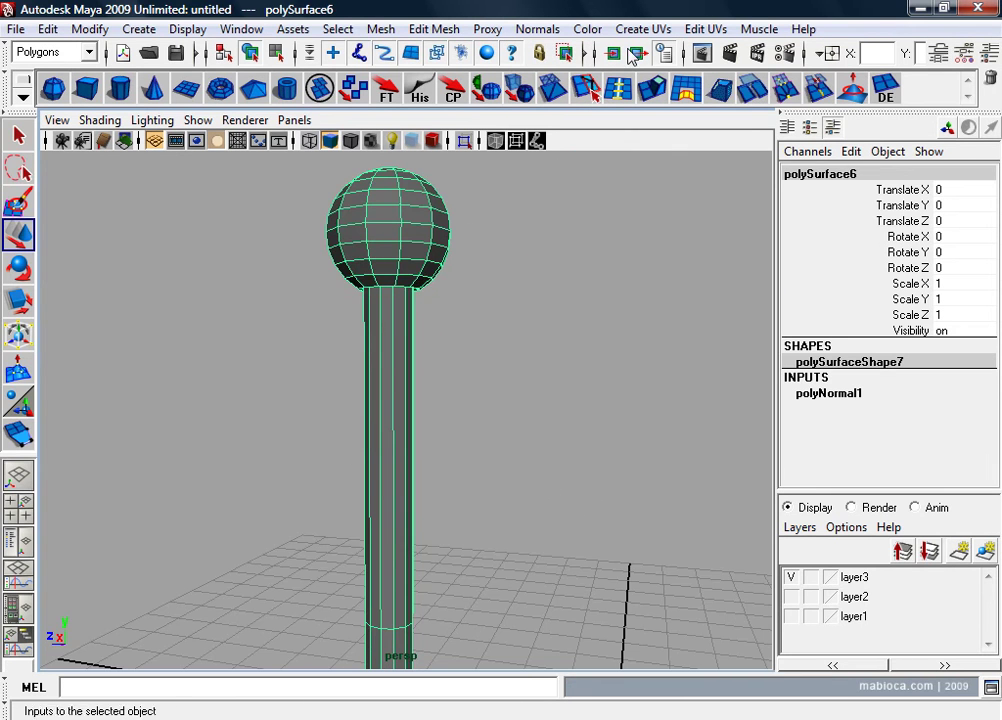
right_click_drag(557, 302, 557, 302, "shift")
scroll(410, 437, "up", 3)
left_click_drag(410, 437, 413, 484, "alt")
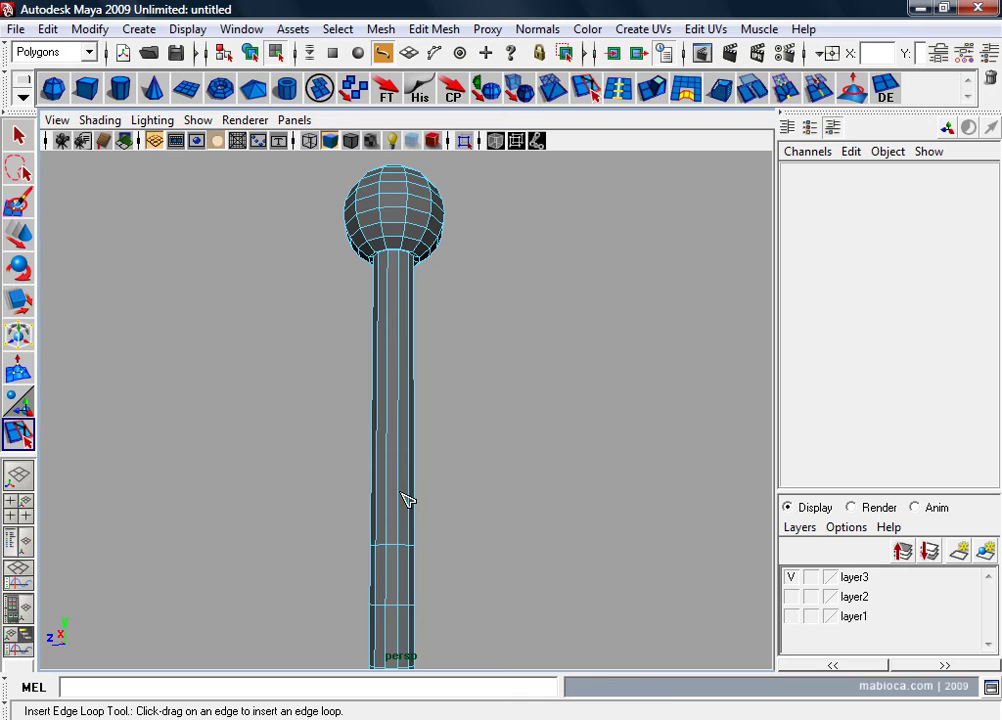
left_click(407, 493)
left_click(407, 428)
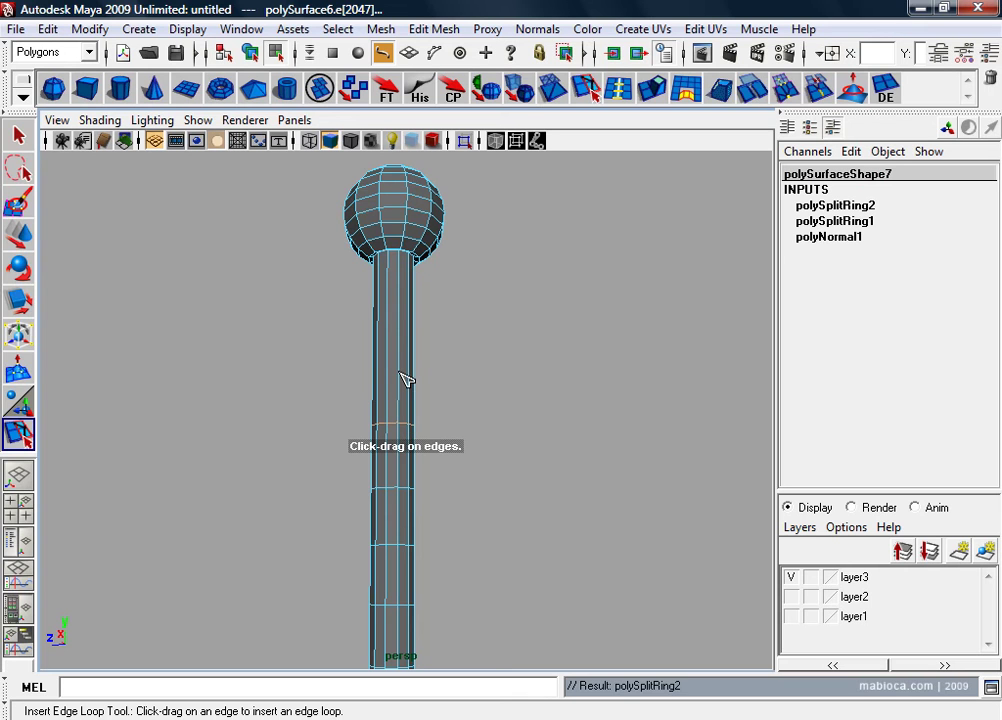
left_click(395, 328)
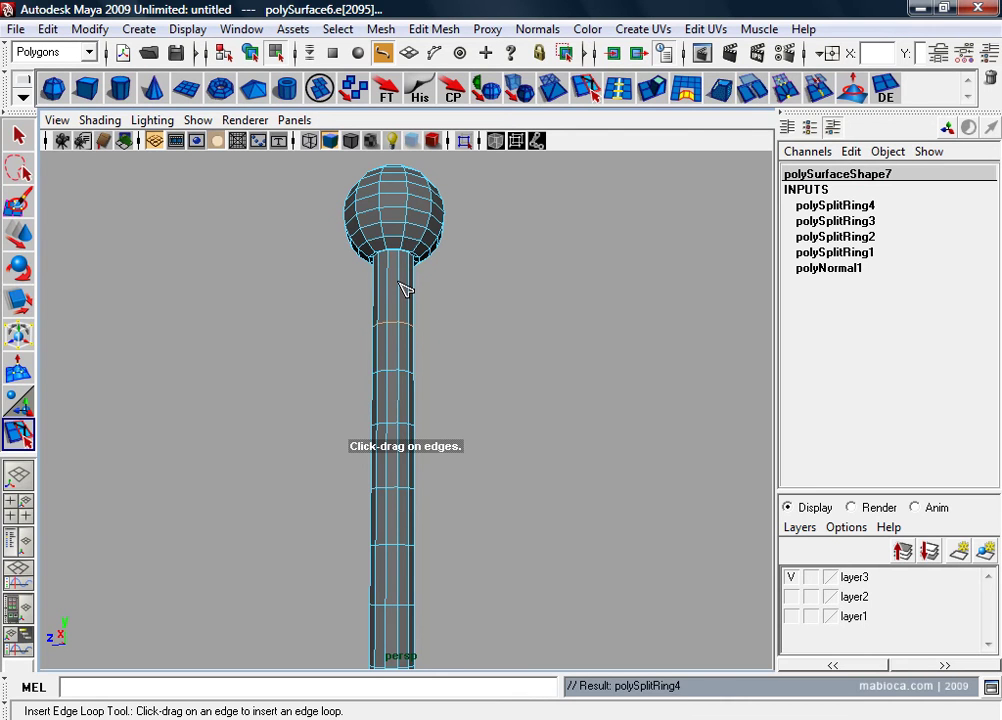
left_click(410, 285)
Step: Zoom in on the neck between ball and stalk and select its corner vertex
mouse_move(416, 284)
left_mouse_down("alt")
mouse_move(420, 347)
mouse_move(391, 345)
left_mouse_up("alt")
key("w")
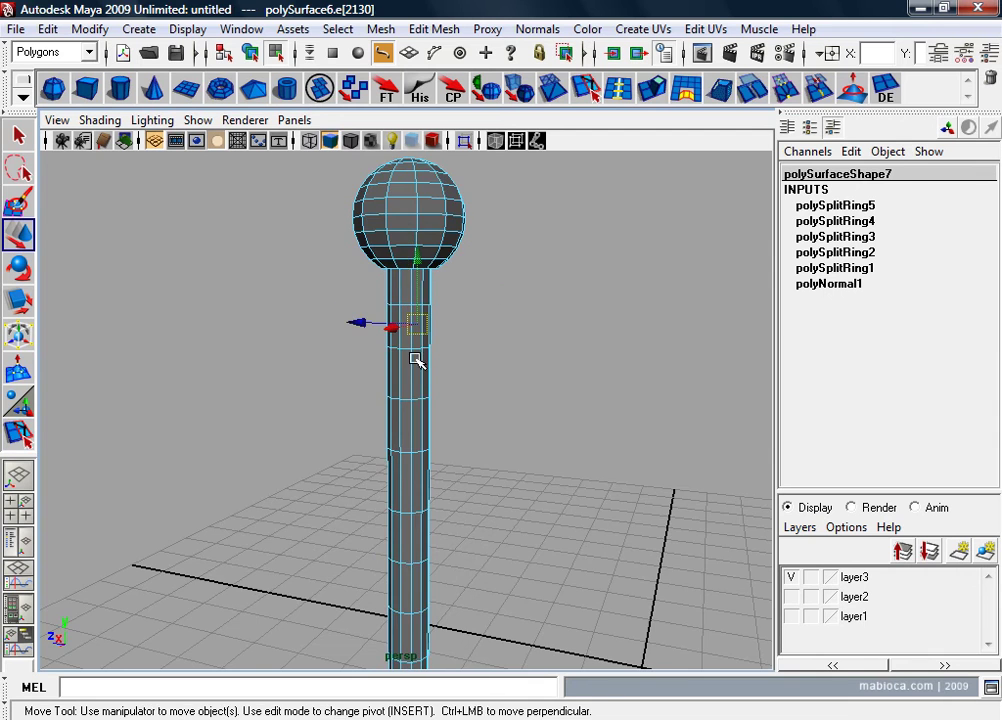
mouse_move(416, 360)
middle_mouse_down("alt")
mouse_move(418, 459)
mouse_move(526, 362)
middle_mouse_up("alt")
key("F8")
middle_click_drag(555, 297, 437, 357, "alt")
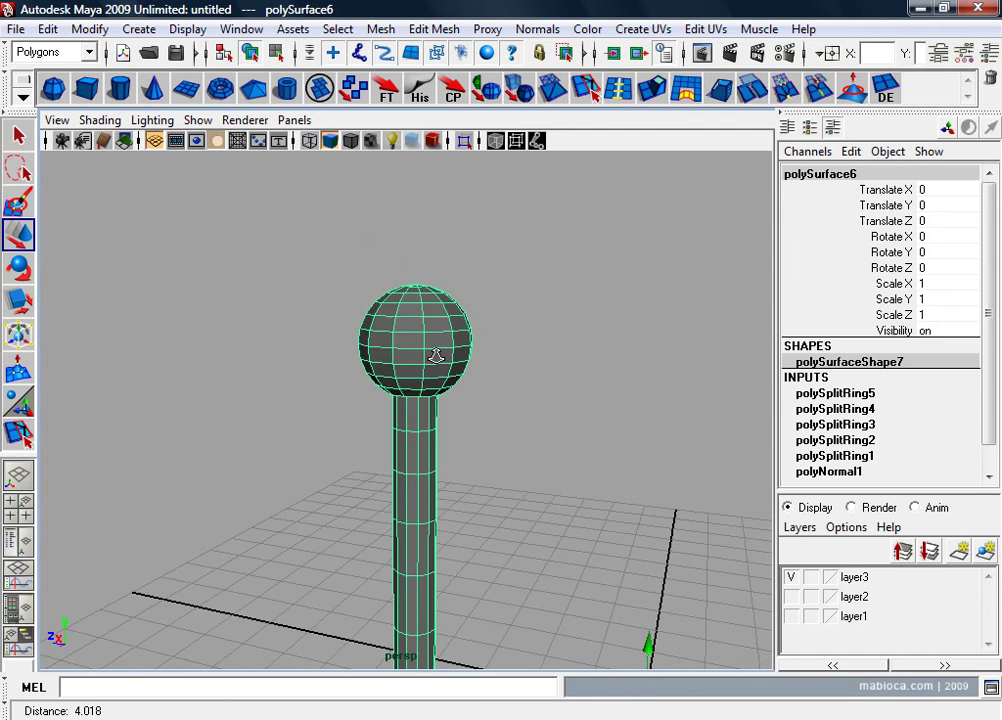
right_click_drag(437, 357, 627, 376, "alt")
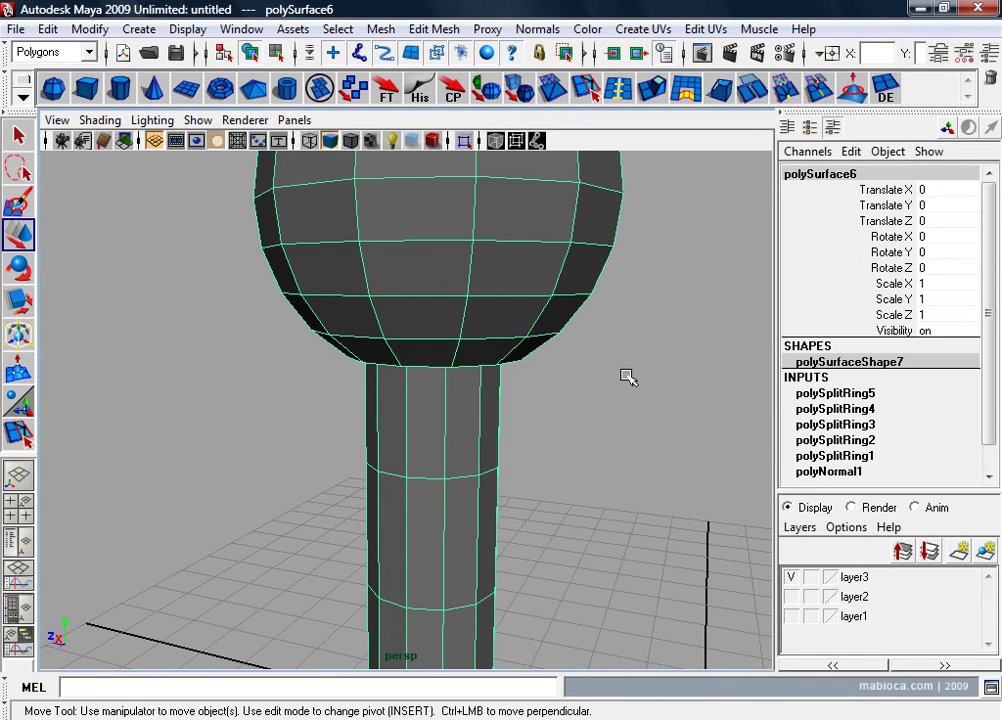
left_click_drag(598, 422, 650, 386, "alt")
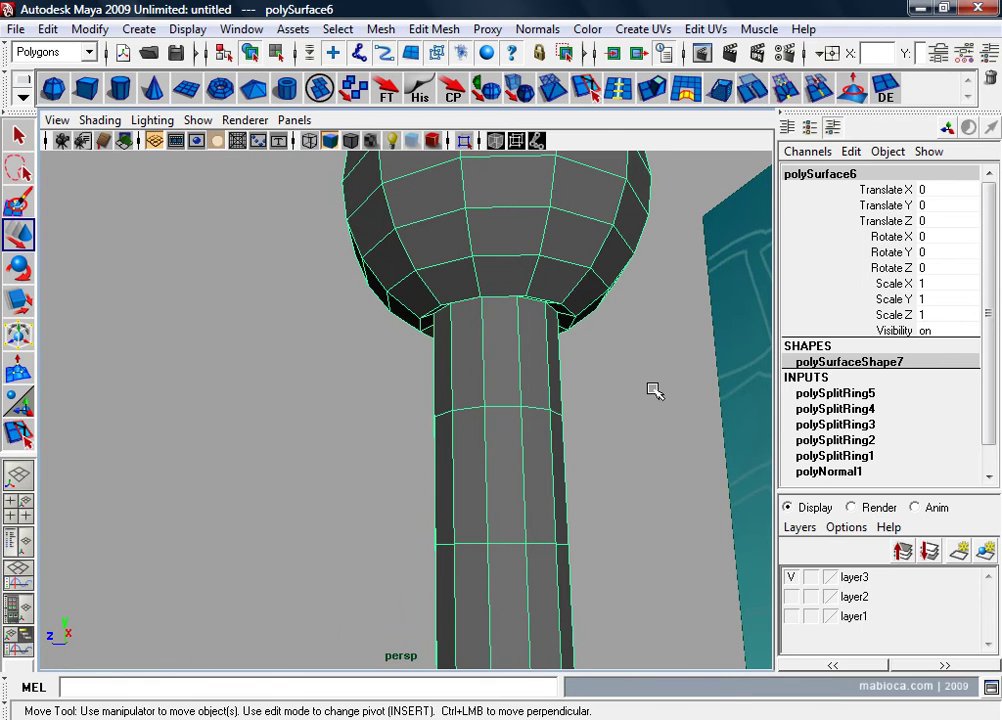
right_click_drag(608, 357, 720, 403, "alt")
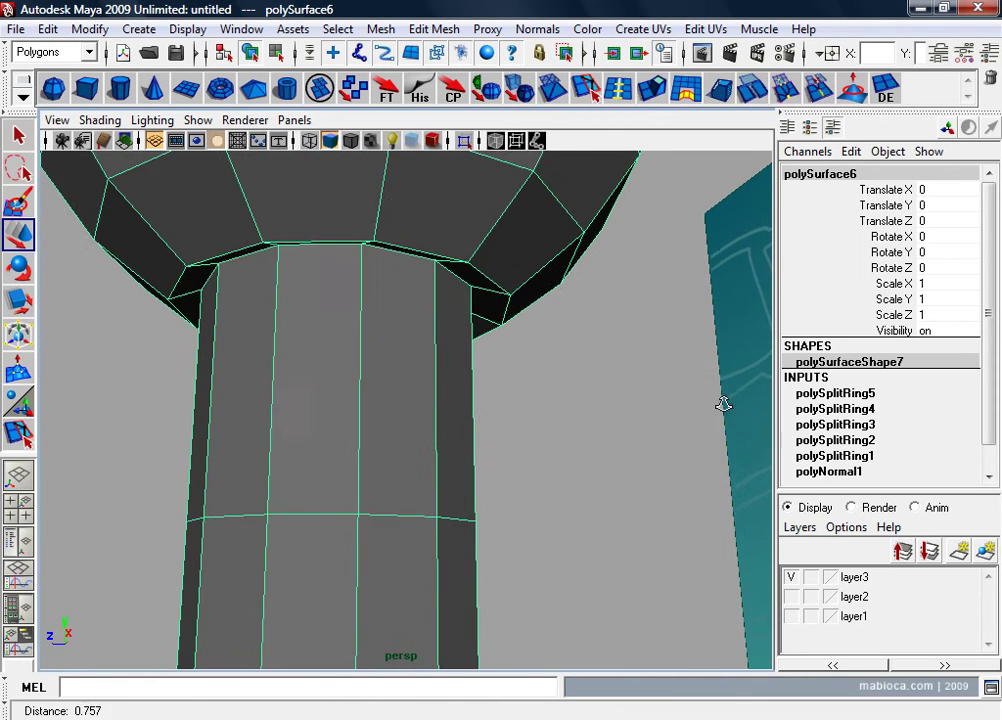
right_click_drag(519, 266, 459, 268)
left_click(513, 289)
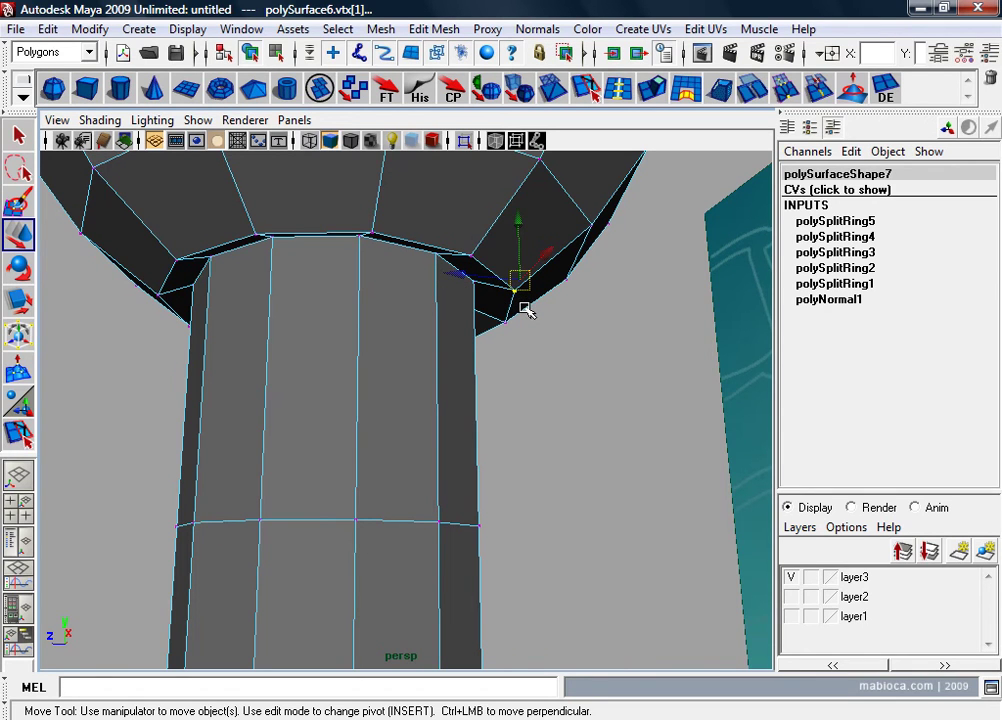
left_click(537, 325)
left_click(514, 290)
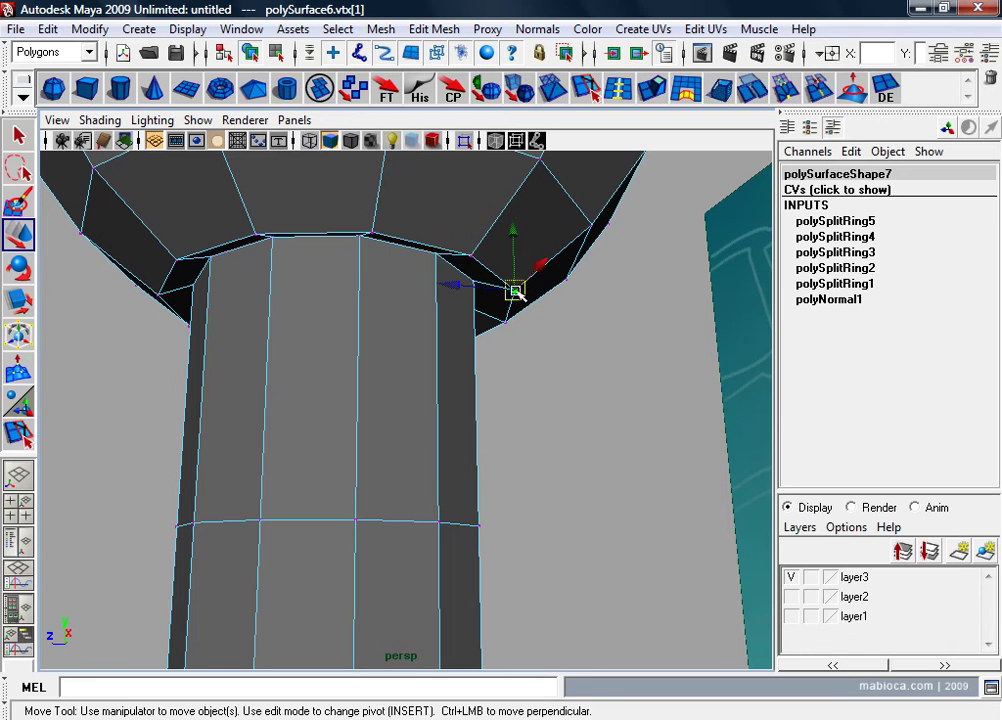
Step: Raise the neck vertex slightly in Y and compare against the front reference
left_click_drag(514, 245, 513, 236)
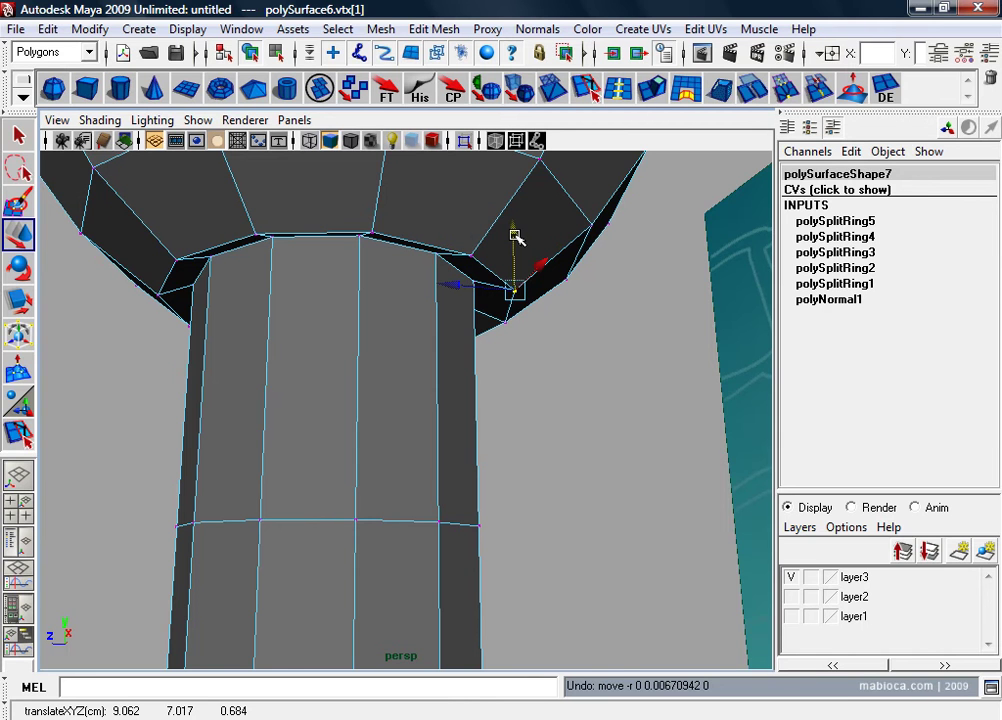
right_click_drag(470, 318, 472, 316)
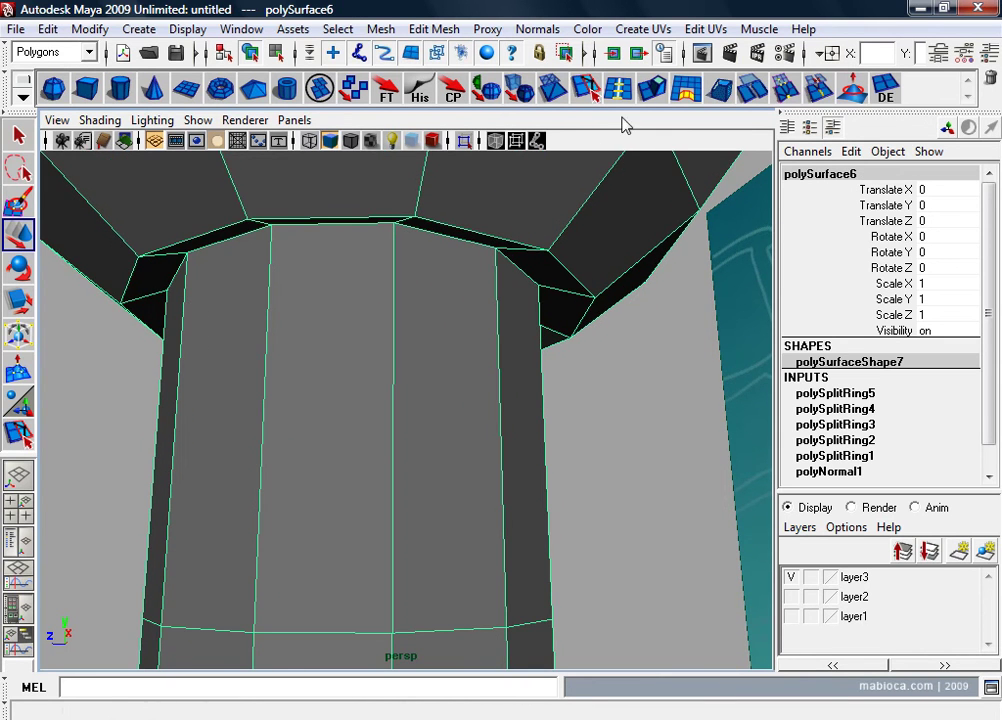
scroll(322, 370, "down", 5)
scroll(436, 405, "down", 3)
left_click_drag(436, 405, 313, 490)
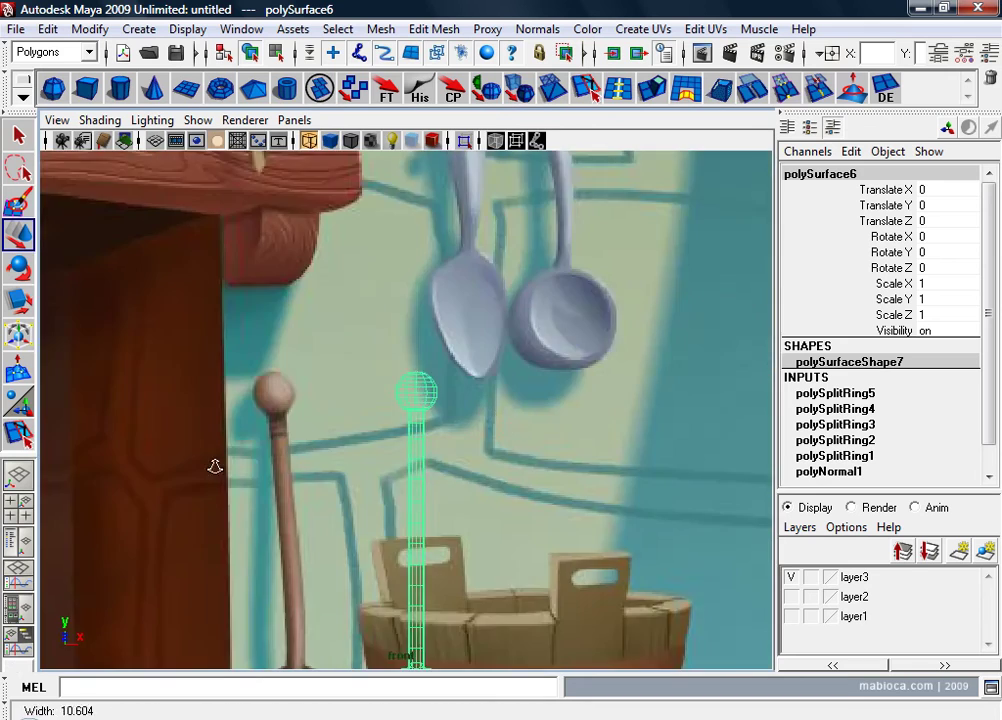
Step: Compare the handle with the reference image, then frame the upper stalk in perspective
middle_click_drag(215, 467, 521, 445, "alt")
right_click_drag(512, 427, 665, 413, "alt")
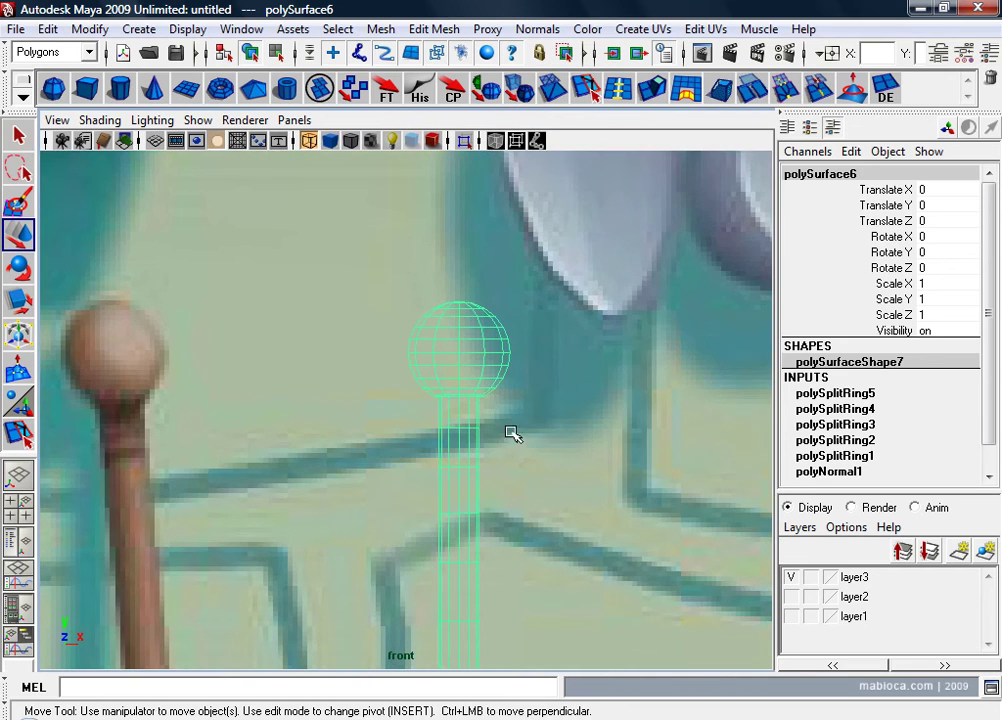
left_click_drag(606, 136, 544, 297)
middle_click_drag(528, 353, 440, 352, "alt")
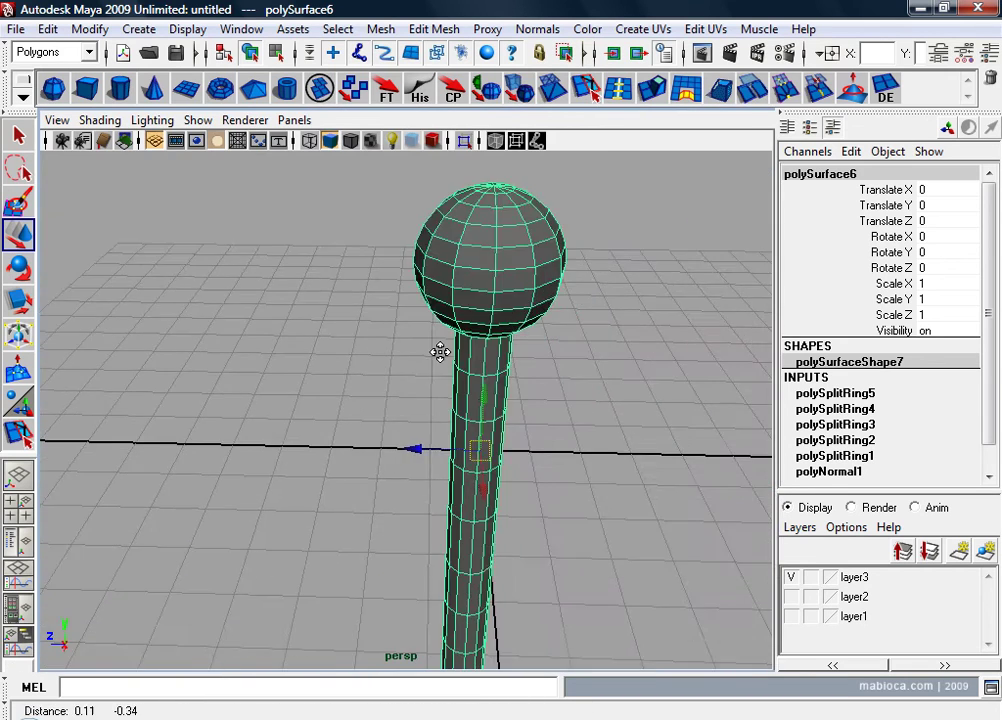
left_click_drag(440, 352, 595, 275, "alt")
Step: Select the upper shaft faces and insert a new edge loop around the shaft
right_click_drag(514, 291, 514, 336)
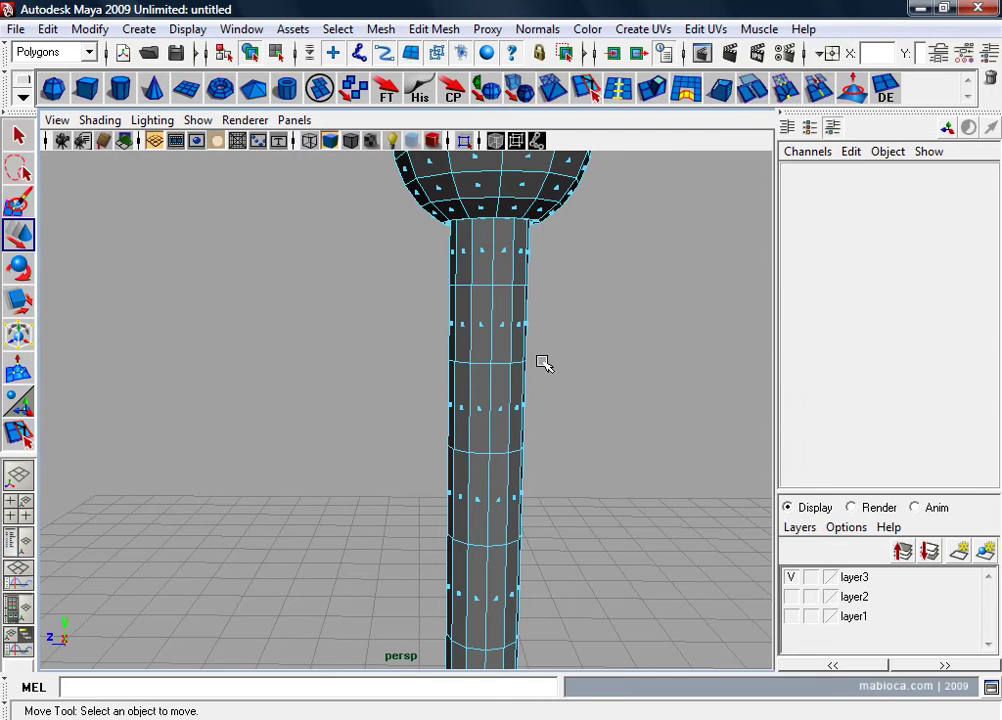
left_click_drag(484, 313, 470, 316)
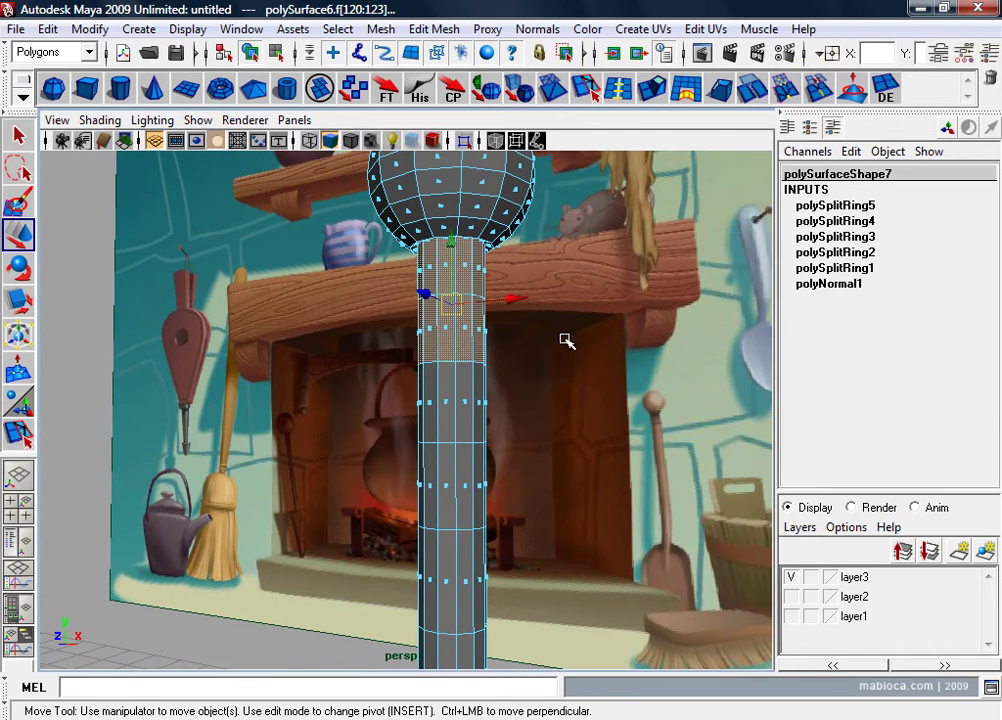
left_click(537, 30)
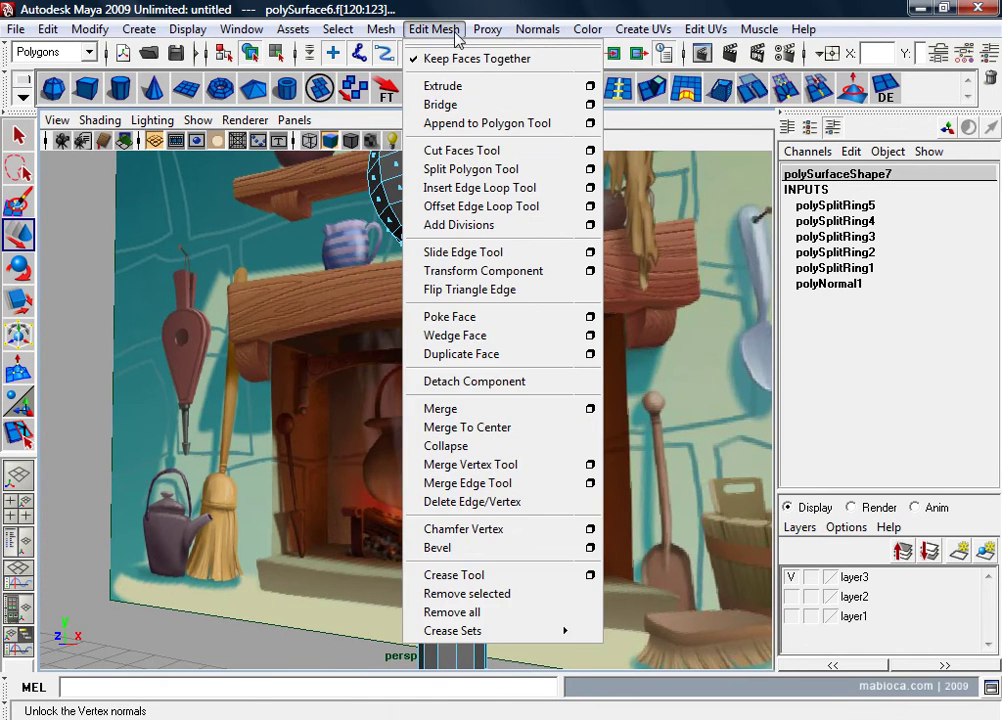
left_click(508, 271)
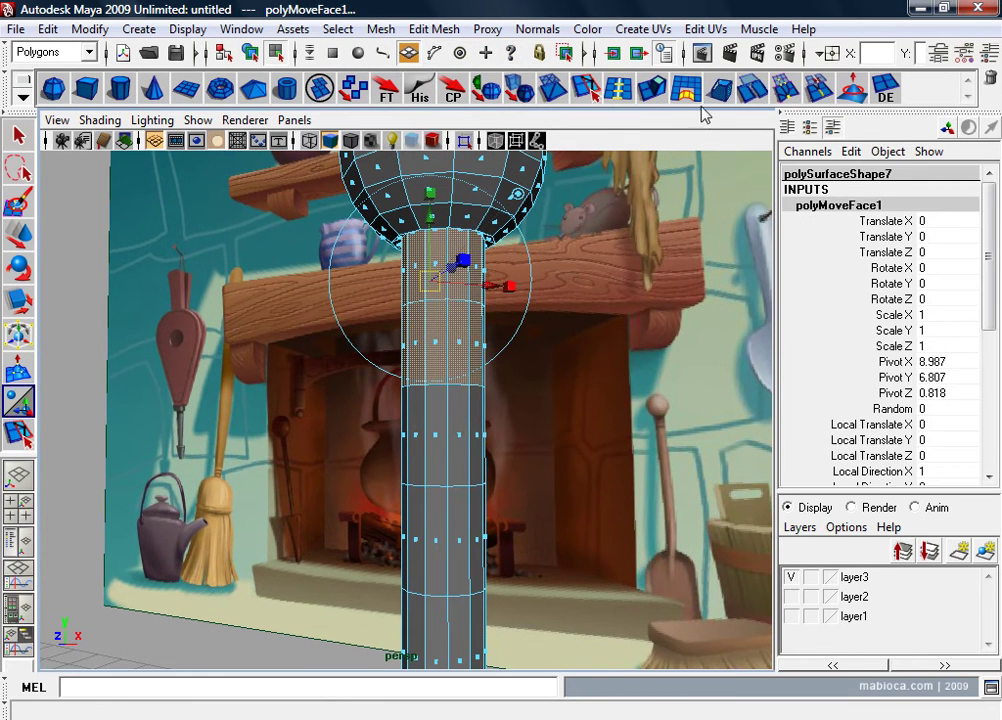
left_click(618, 90)
left_click_drag(480, 400, 478, 397)
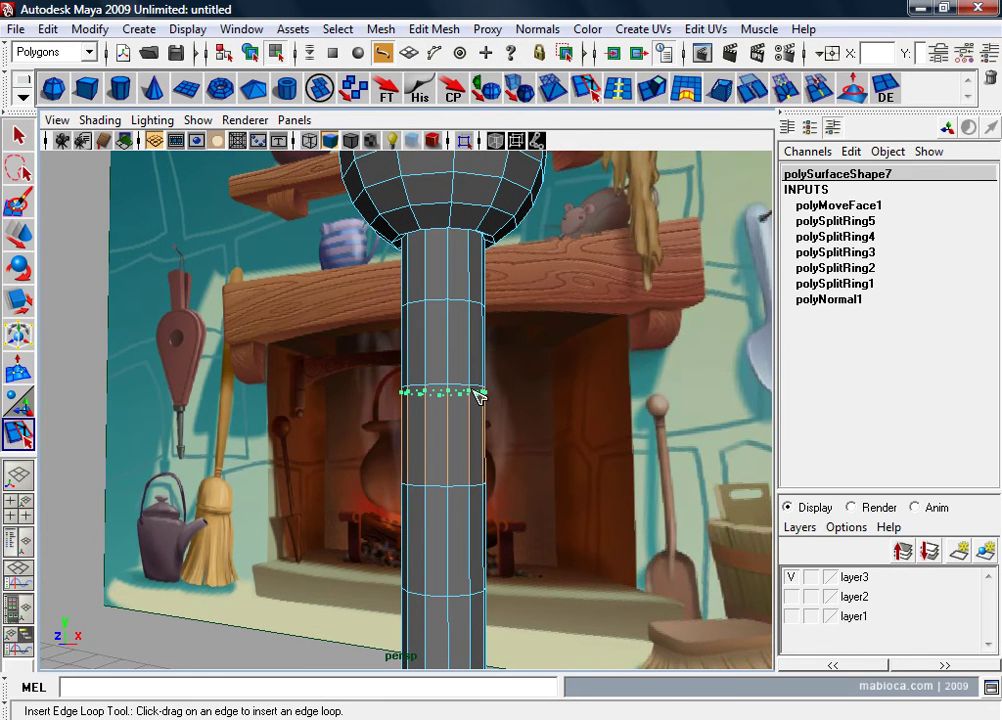
left_click(19, 235)
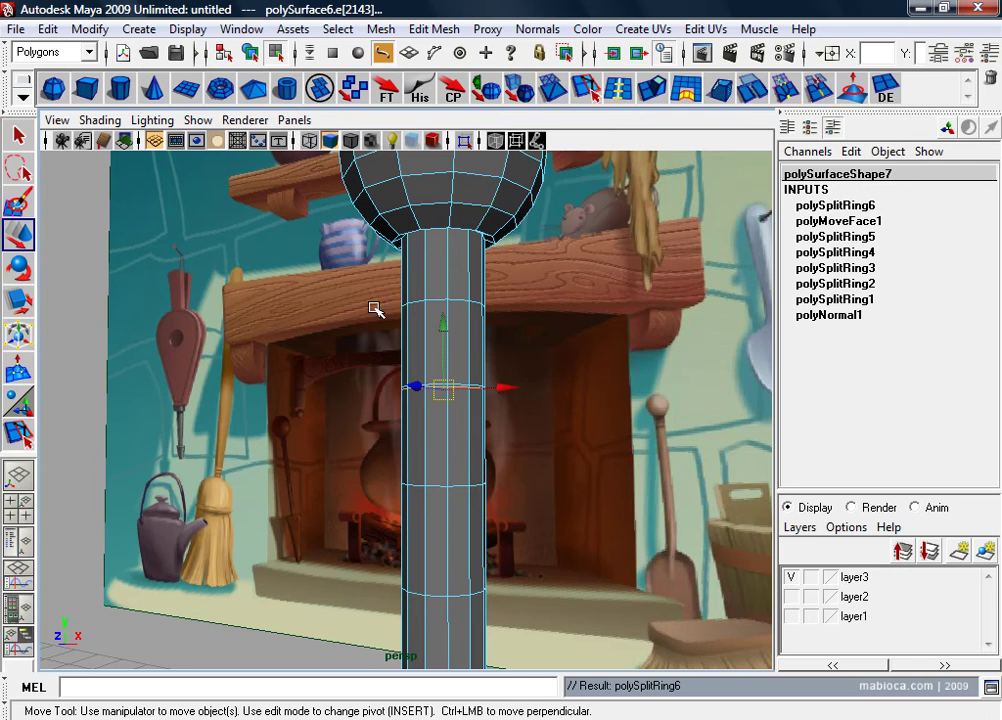
Step: Reselect the upper shaft faces and apply Transform Component to them
right_click(447, 302)
right_click_drag(430, 257, 497, 329)
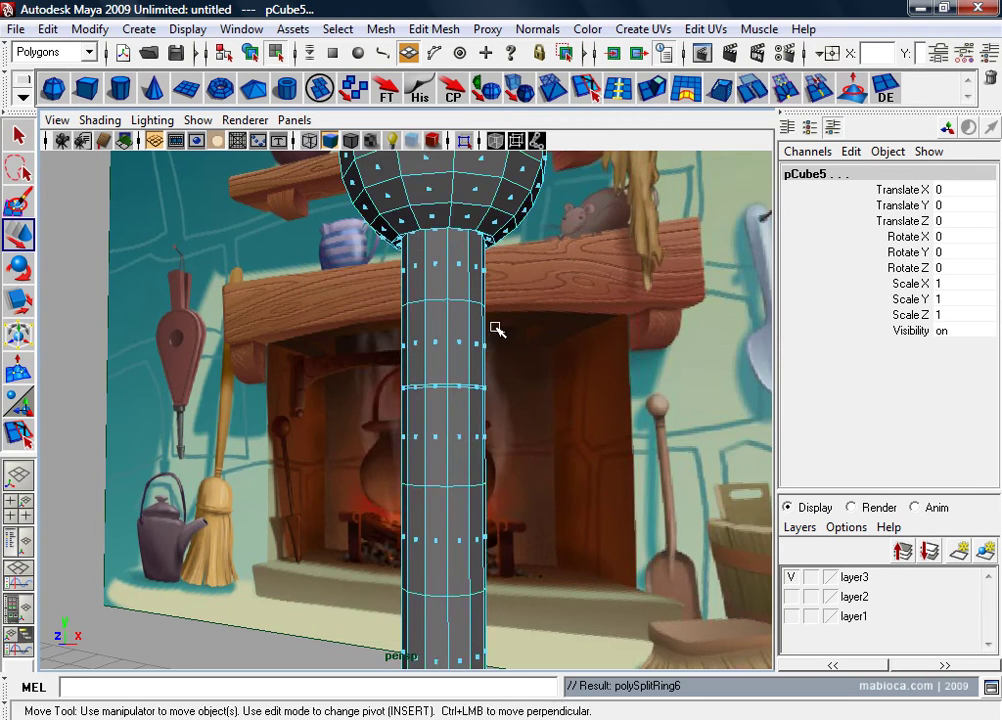
left_click_drag(497, 329, 485, 340, "alt")
left_click_drag(534, 246, 347, 353)
left_click_drag(350, 355, 530, 360, "alt")
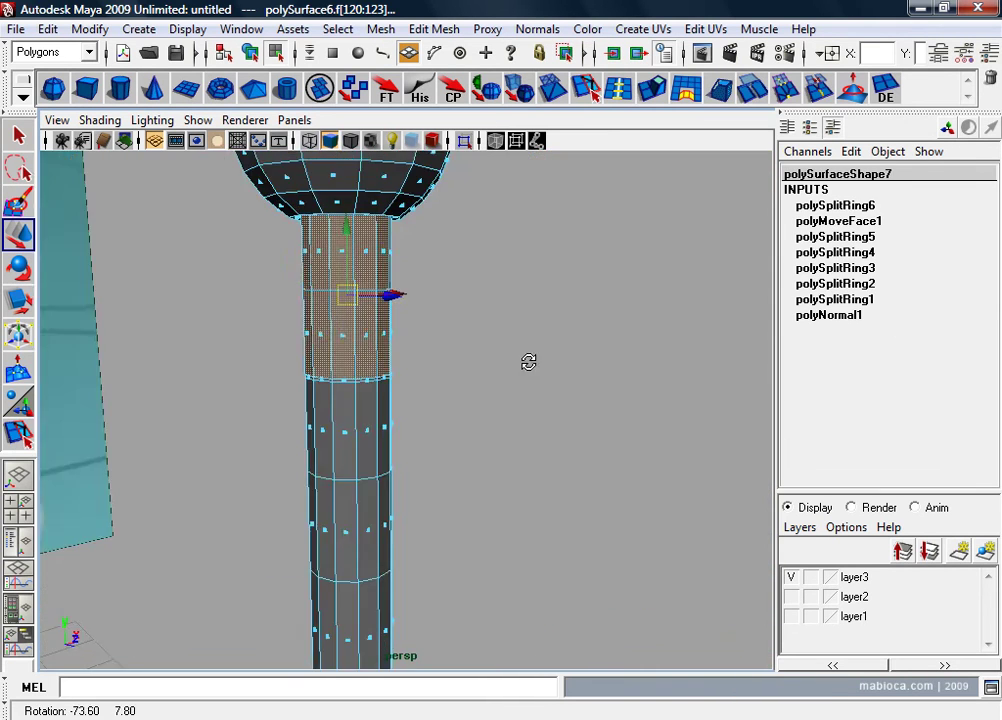
left_click(447, 33)
left_click(443, 284)
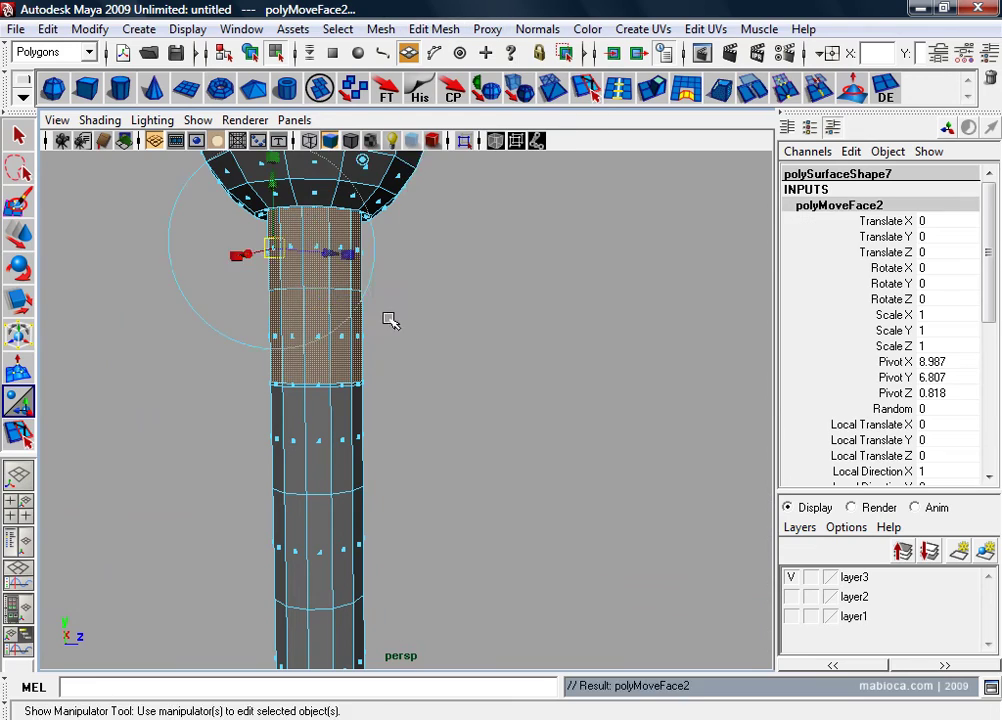
Step: Push the faces outward (local Z -0.012) to thicken the collar under the knob
mouse_move(389, 320)
left_mouse_down("alt")
mouse_move(280, 338)
mouse_move(360, 268)
left_mouse_up("alt")
middle_click_drag(360, 268, 420, 282, "alt")
mouse_move(420, 282)
left_mouse_down("alt")
mouse_move(539, 297)
mouse_move(398, 271)
mouse_move(490, 224)
mouse_move(566, 275)
left_mouse_up("alt")
middle_click_drag(566, 275, 570, 280)
mouse_move(570, 280)
left_mouse_down("alt")
mouse_move(519, 324)
mouse_move(505, 372)
mouse_move(470, 362)
mouse_move(487, 252)
left_mouse_up("alt")
key("w")
left_click_drag(418, 272, 420, 253)
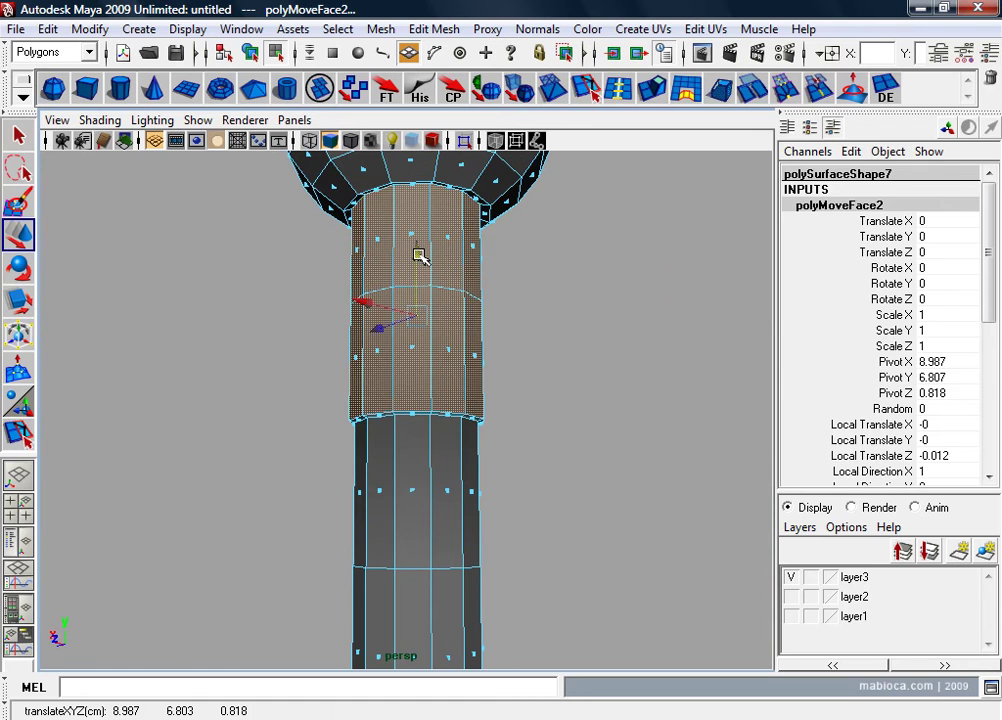
Step: Preview the shaft smoothed to check the thicker collar
right_click_drag(394, 438, 458, 366)
key("3")
left_click(530, 398)
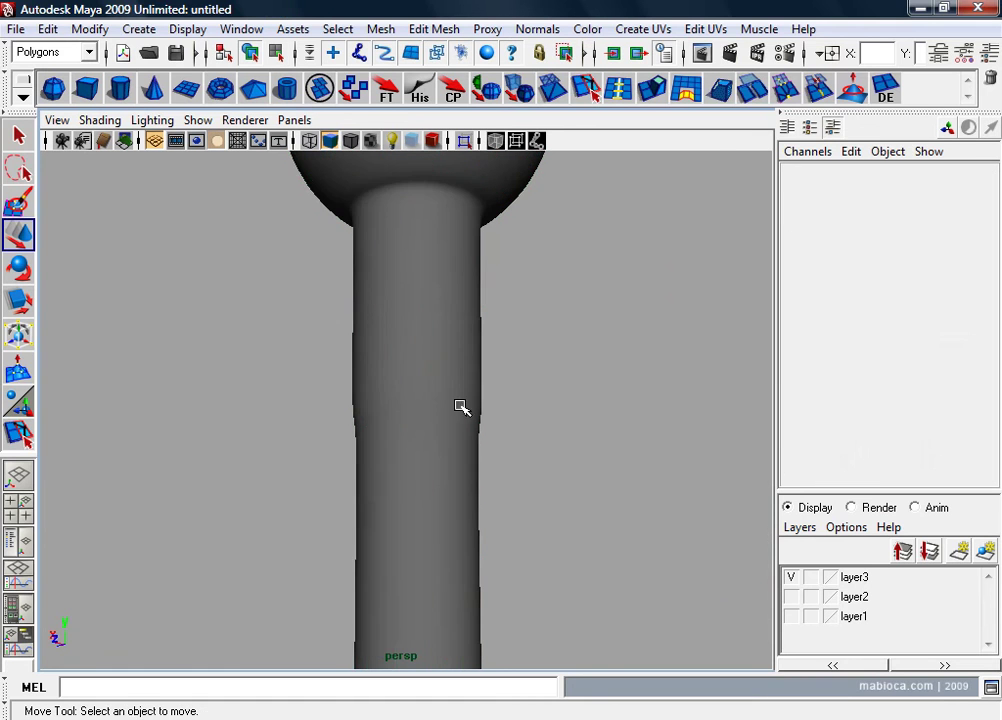
left_click(460, 407)
key("1")
left_click(610, 100)
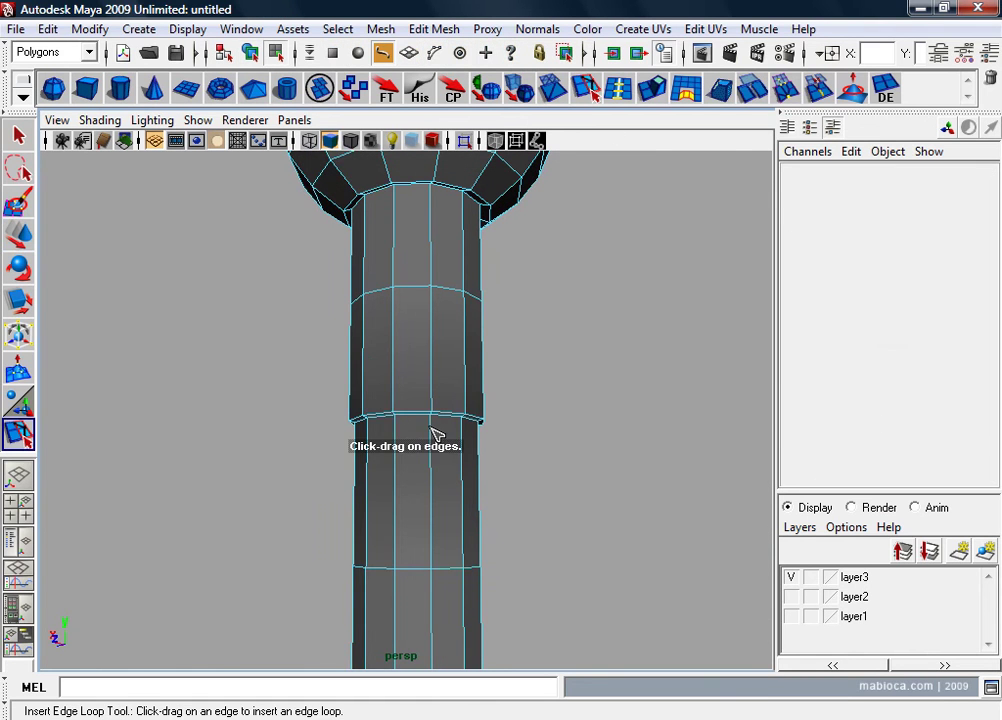
Step: Insert an edge loop at the collar step and scale it slightly
mouse_move(436, 434)
left_mouse_down()
mouse_move(440, 413)
mouse_move(432, 418)
left_mouse_up()
key("r")
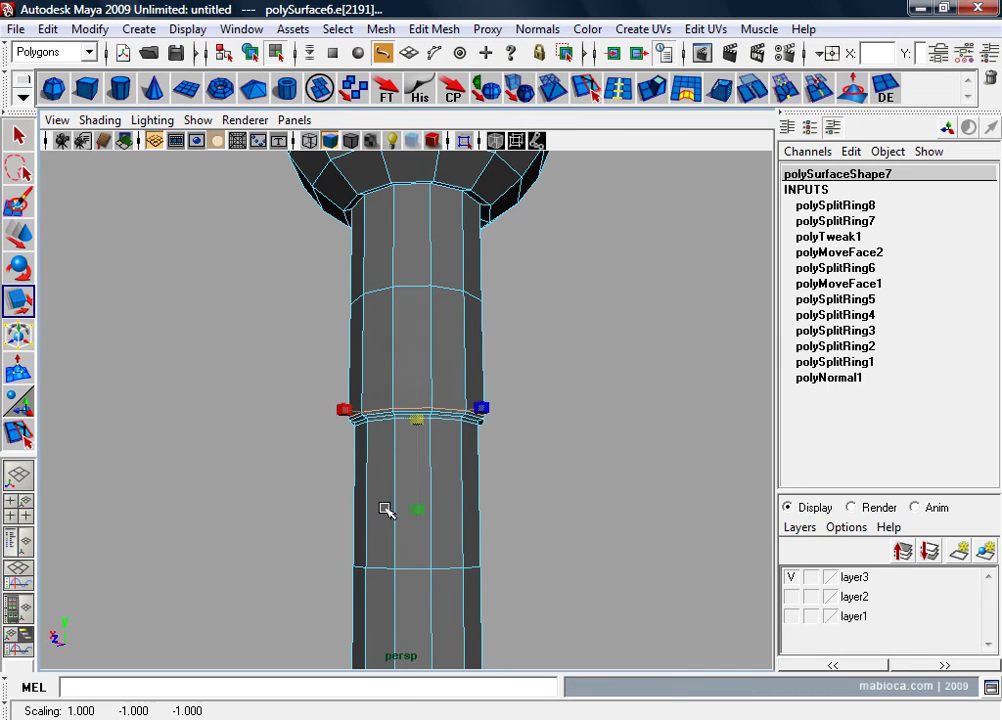
middle_click_drag(385, 510, 389, 510)
mouse_move(389, 510)
left_mouse_down("alt")
mouse_move(497, 526)
mouse_move(432, 512)
left_mouse_up("alt")
key("F8")
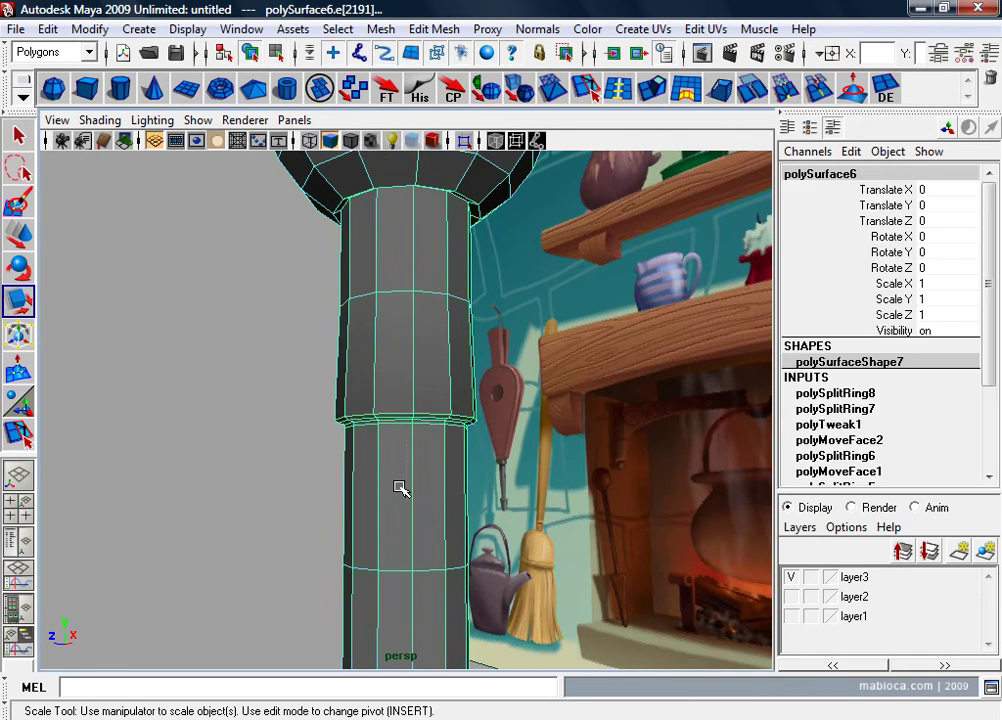
Step: Reselect the handle and frame its neck below the knob
mouse_move(380, 487)
left_mouse_down("alt")
mouse_move(293, 497)
mouse_move(380, 450)
mouse_move(284, 501)
left_mouse_up("alt")
left_click(293, 497)
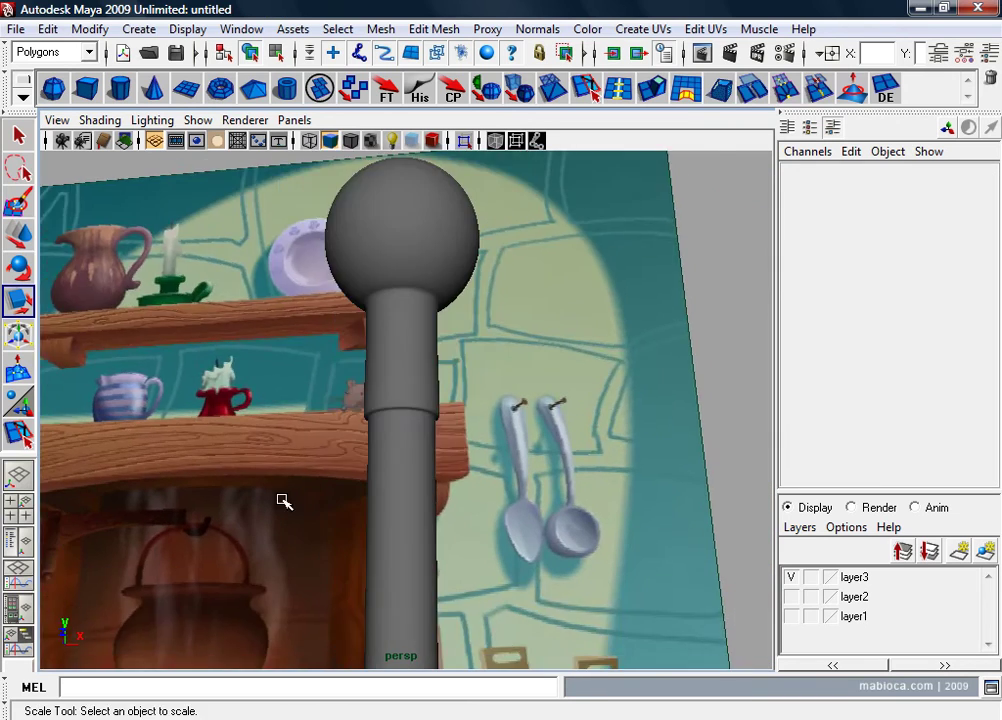
middle_click_drag(284, 501, 333, 548, "alt")
scroll(445, 403, "up", 2)
left_click(445, 403)
mouse_move(445, 403)
left_mouse_down("alt")
mouse_move(438, 416)
mouse_move(474, 418)
left_mouse_up("alt")
right_click_drag(474, 418, 508, 423, "alt")
middle_click_drag(508, 423, 459, 414, "alt")
left_click_drag(459, 414, 577, 438, "alt")
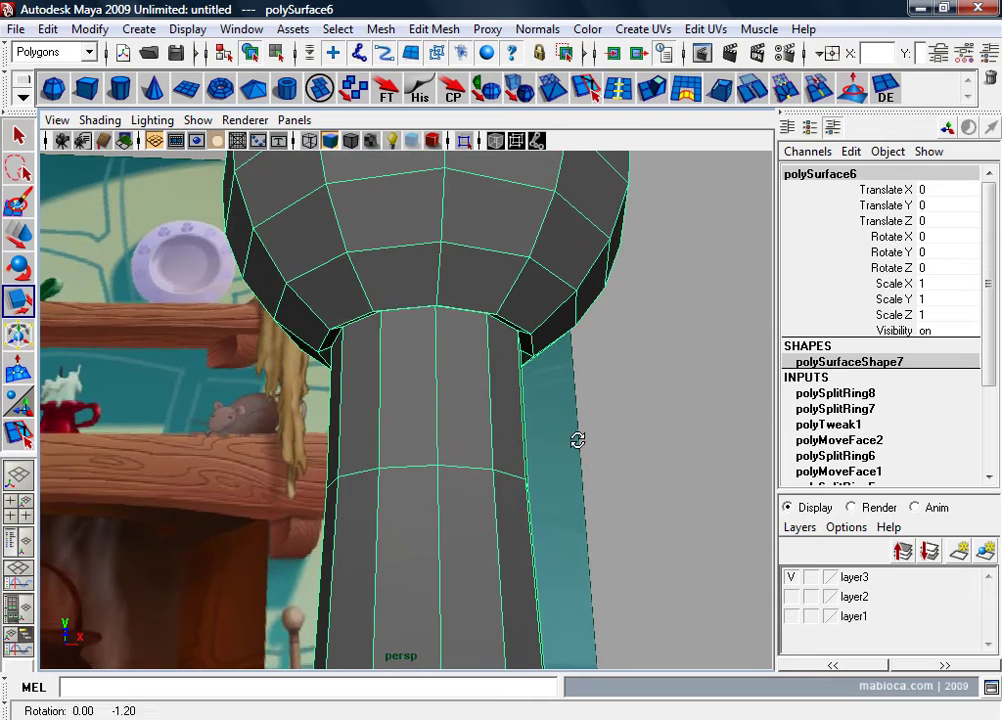
Step: Insert a supporting edge loop just below the knob joint
left_click(617, 97)
left_click_drag(554, 241, 521, 280, "alt")
right_click_drag(521, 280, 640, 351, "alt")
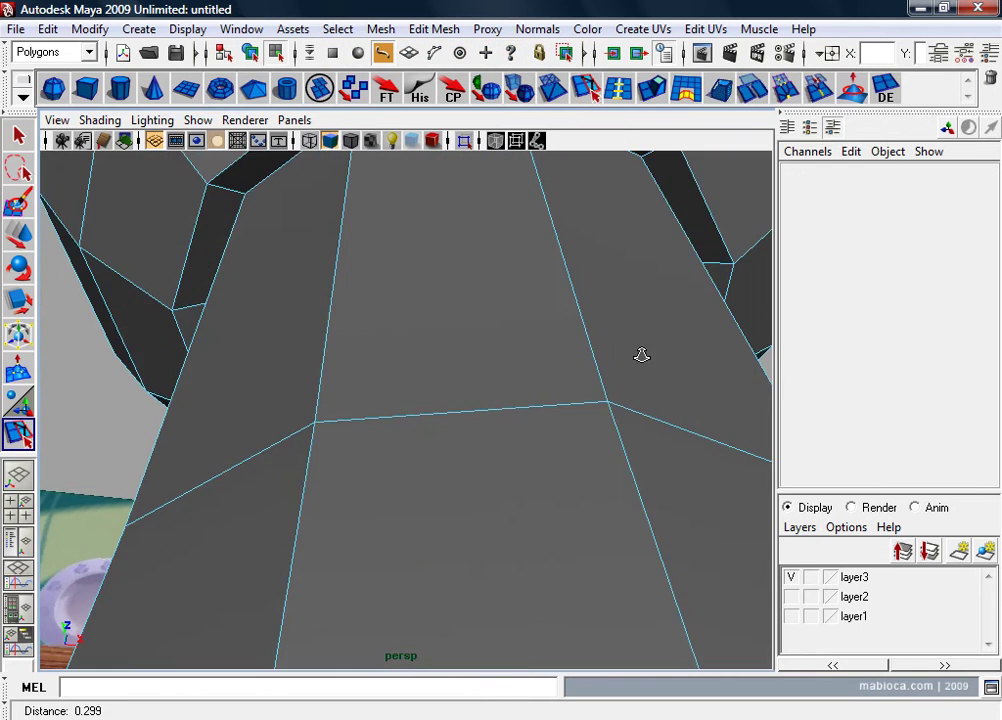
middle_click_drag(640, 351, 537, 383, "alt")
mouse_move(548, 398)
left_mouse_down()
mouse_move(558, 382)
mouse_move(584, 385)
left_mouse_up()
key("w")
key("F8")
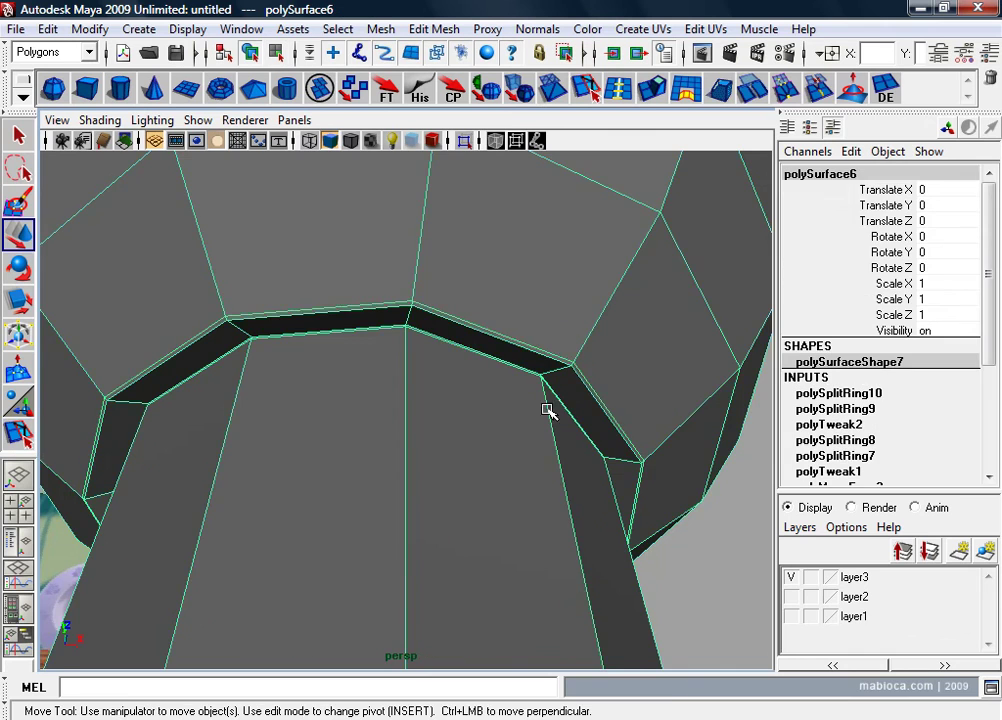
Step: Check the neck in smooth preview, then return to normal display
key("3")
scroll(682, 456, "down", 5)
scroll(528, 499, "down", 5)
left_click(528, 499)
mouse_move(528, 499)
left_mouse_down("alt")
mouse_move(386, 533)
mouse_move(537, 557)
mouse_move(450, 465)
mouse_move(456, 501)
mouse_move(500, 480)
left_mouse_up("alt")
left_click(500, 480)
key("1")
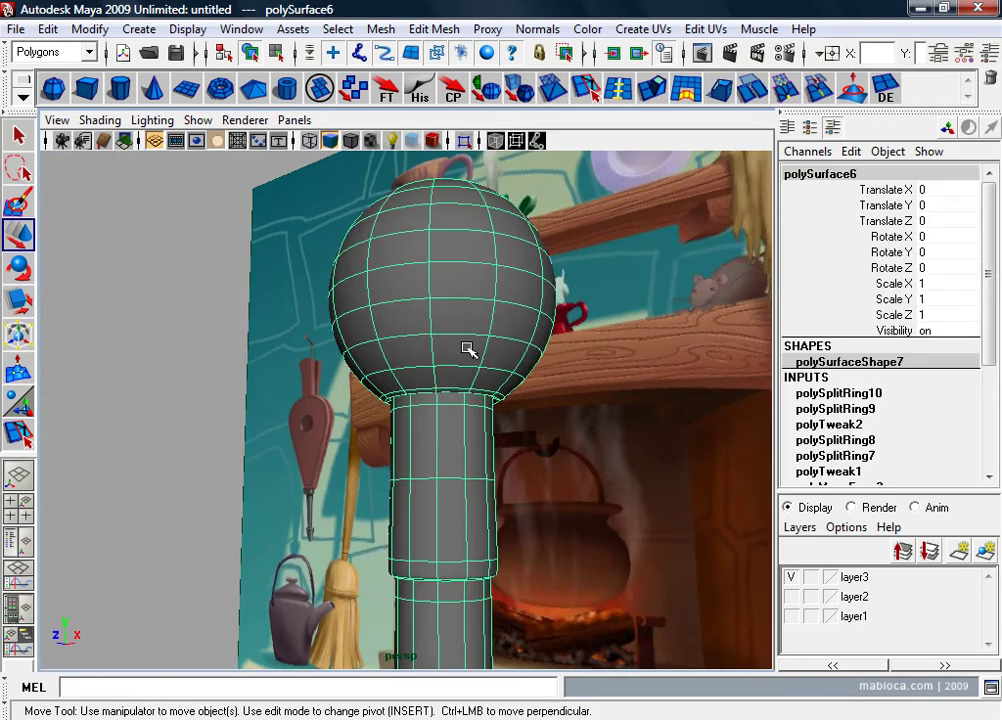
Step: Select the groove loop under the knob, scale it to 1.189 and move it into place
mouse_move(467, 351)
right_mouse_down("alt")
mouse_move(443, 414)
mouse_move(531, 354)
mouse_move(490, 396)
mouse_move(510, 306)
right_mouse_up("alt")
key("F8")
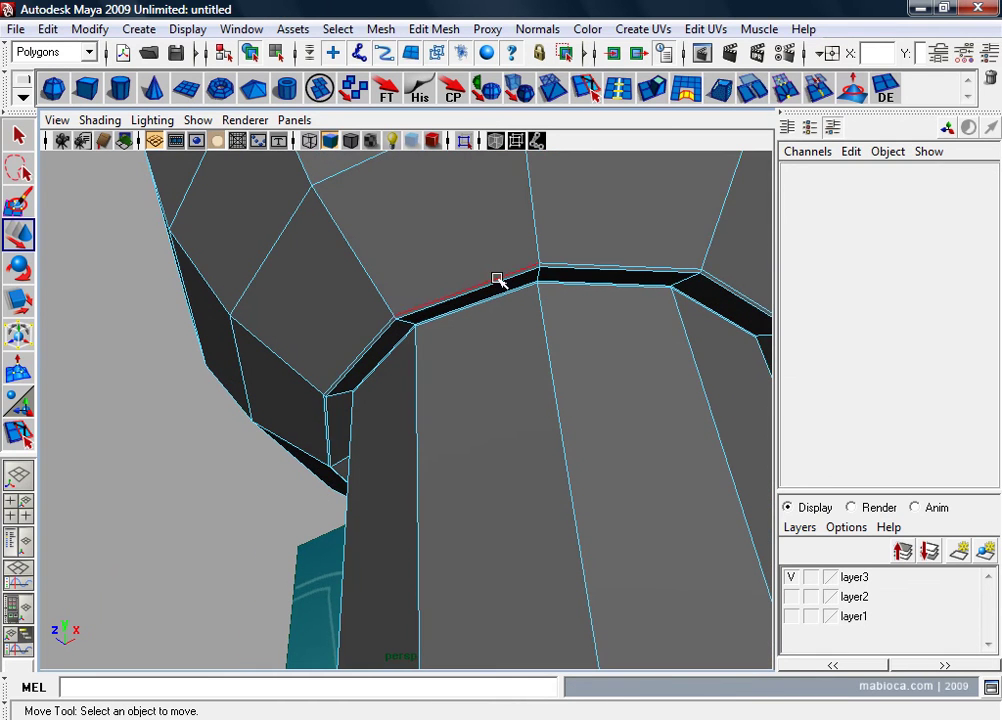
double_click(497, 280)
key("r")
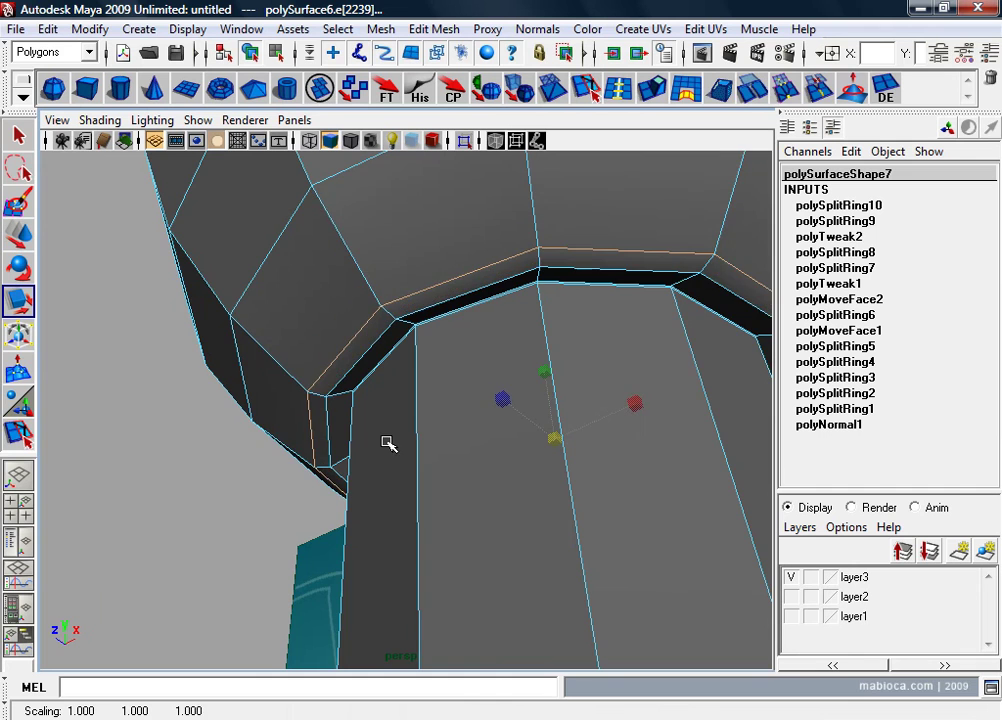
right_click_drag(393, 446, 447, 454, "alt")
left_click_drag(447, 454, 400, 521, "alt")
middle_click_drag(400, 521, 398, 522)
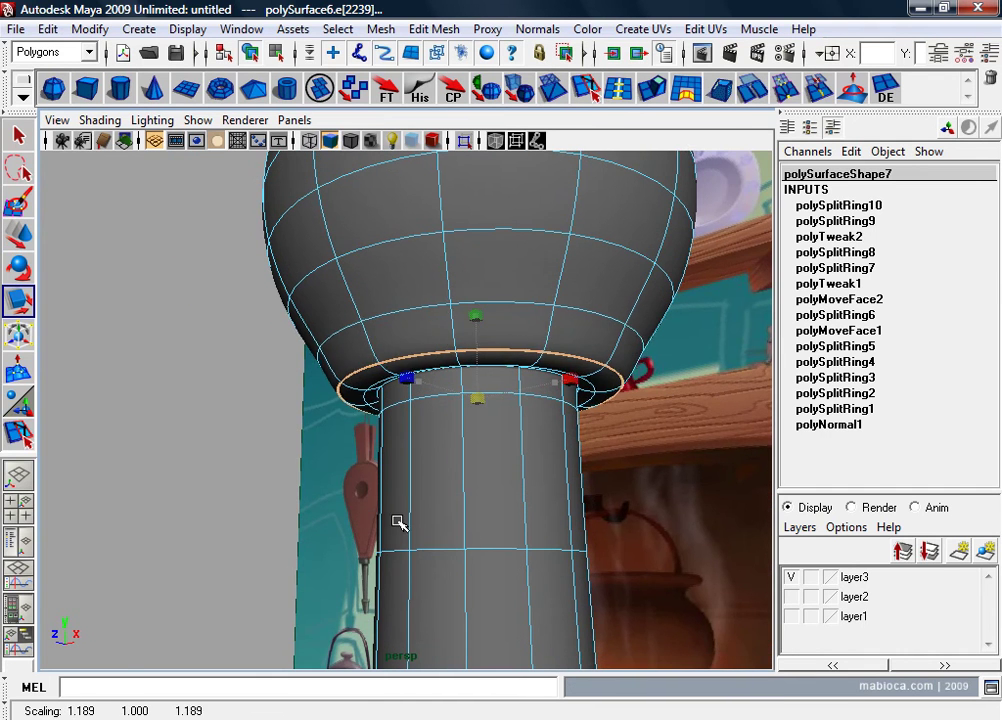
key("w")
mouse_move(476, 337)
left_mouse_down()
mouse_move(512, 438)
mouse_move(450, 365)
mouse_move(450, 325)
left_mouse_up()
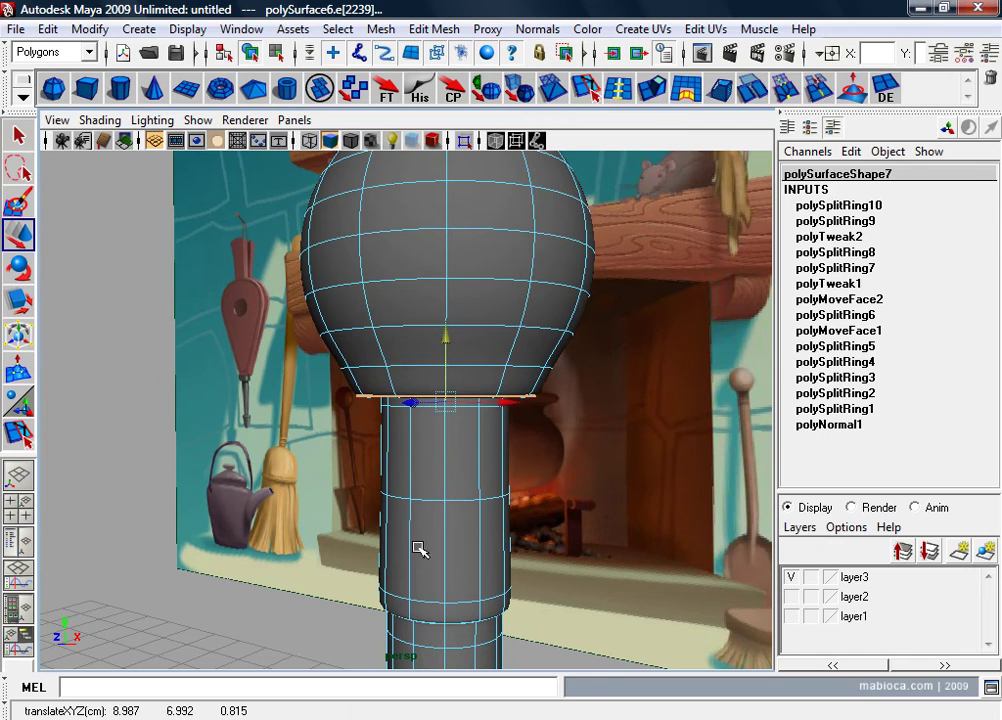
Step: Frame the whole shovel against the backdrop and select it
key("F8")
left_click(570, 530)
right_click_drag(570, 530, 396, 467, "alt")
mouse_move(396, 467)
left_mouse_down("alt")
mouse_move(588, 470)
mouse_move(538, 425)
mouse_move(369, 458)
left_mouse_up("alt")
right_click_drag(369, 458, 349, 463, "alt")
left_click_drag(268, 499, 290, 470, "alt")
middle_click_drag(290, 470, 308, 507, "alt")
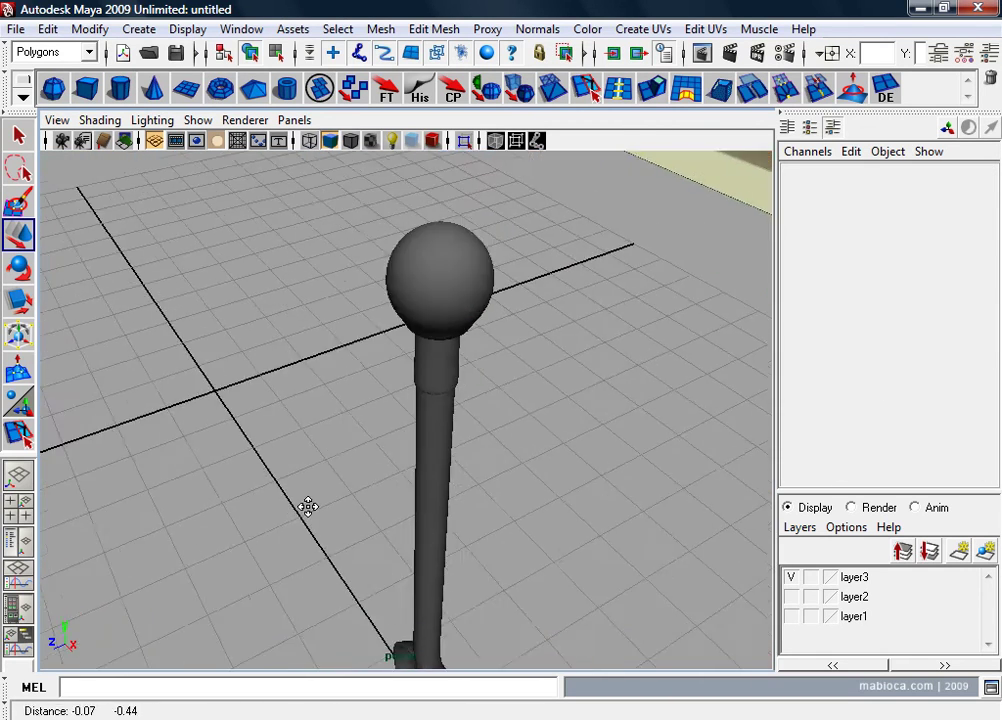
mouse_move(308, 507)
left_mouse_down("alt")
mouse_move(387, 492)
mouse_move(347, 521)
left_mouse_up("alt")
right_click_drag(347, 521, 300, 365, "alt")
mouse_move(300, 365)
left_mouse_down("alt")
mouse_move(566, 427)
mouse_move(505, 447)
mouse_move(469, 445)
left_mouse_up("alt")
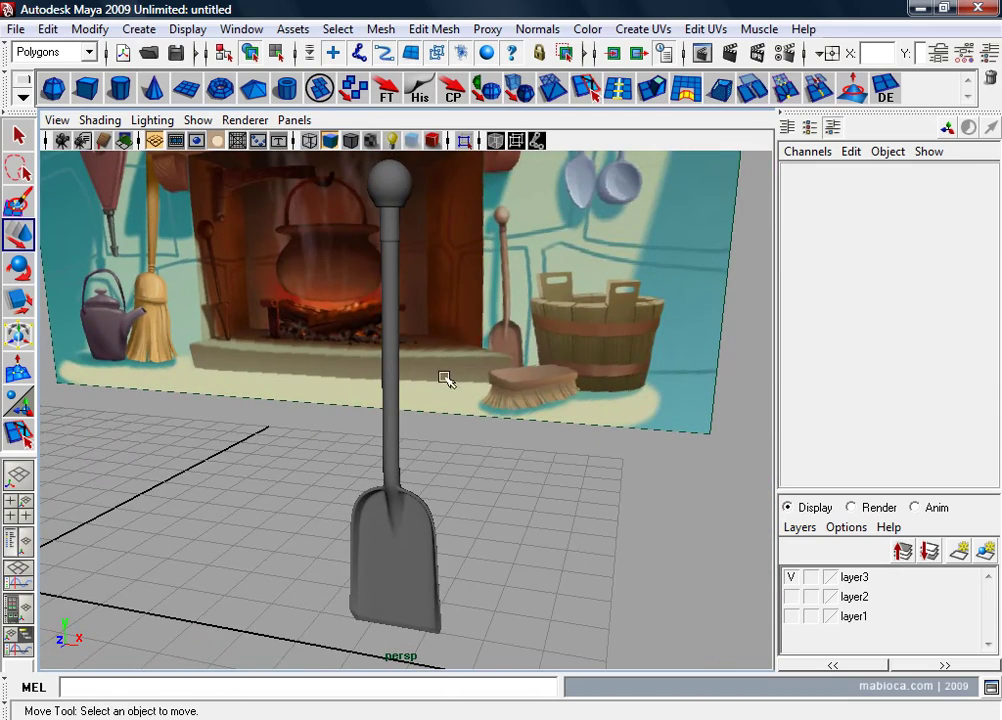
left_click(398, 366)
Step: Add a nonlinear bend deformer to the upper shaft and knob vertices
mouse_move(405, 365)
left_mouse_down("alt")
mouse_move(365, 394)
mouse_move(547, 529)
left_mouse_up("alt")
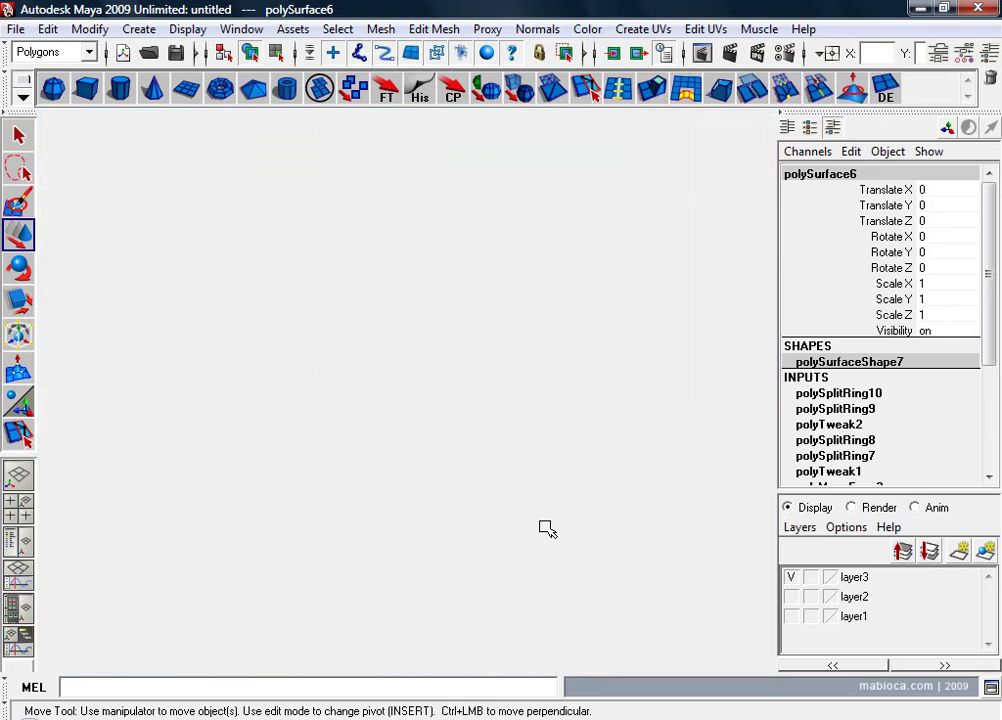
mouse_move(622, 561)
right_mouse_down("alt")
mouse_move(537, 541)
mouse_move(678, 534)
right_mouse_up("alt")
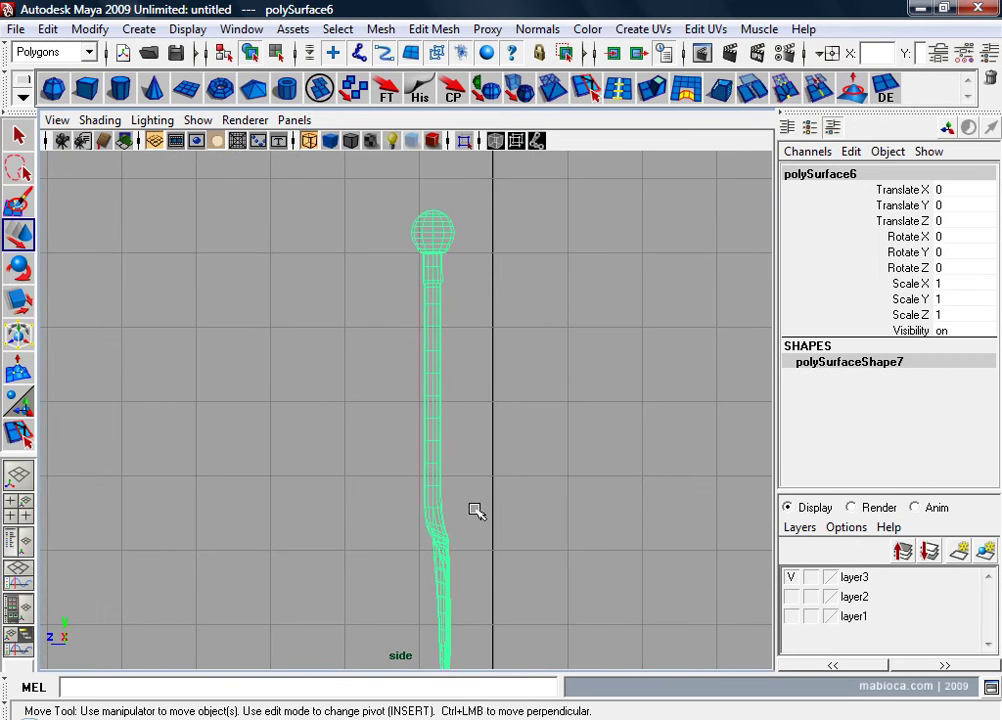
right_click_drag(440, 338, 376, 362)
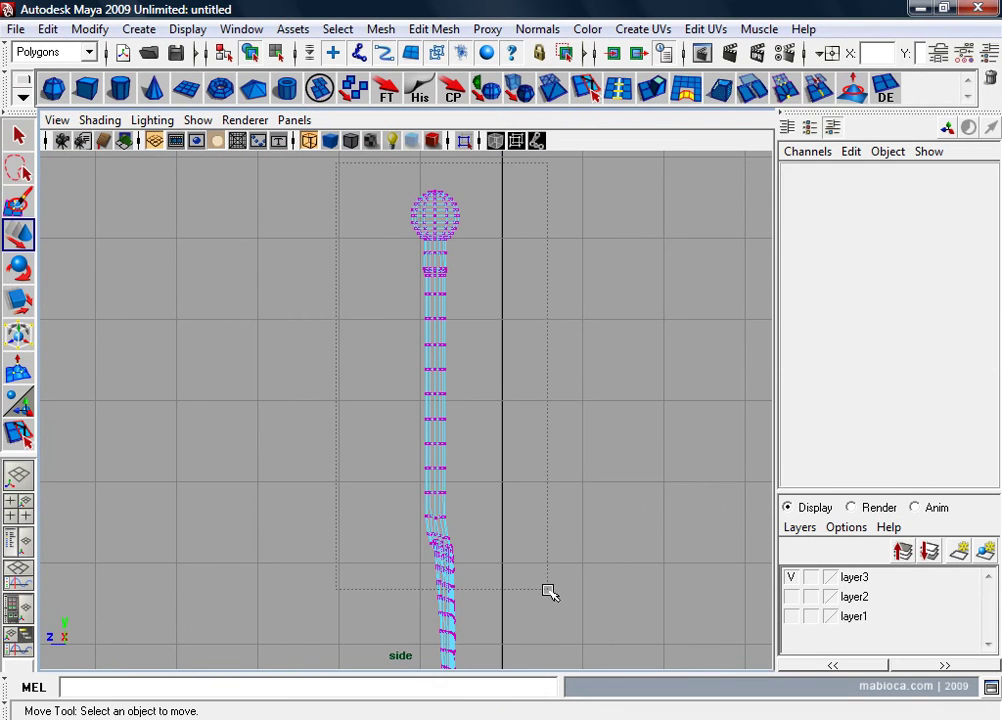
left_click_drag(547, 527, 547, 527)
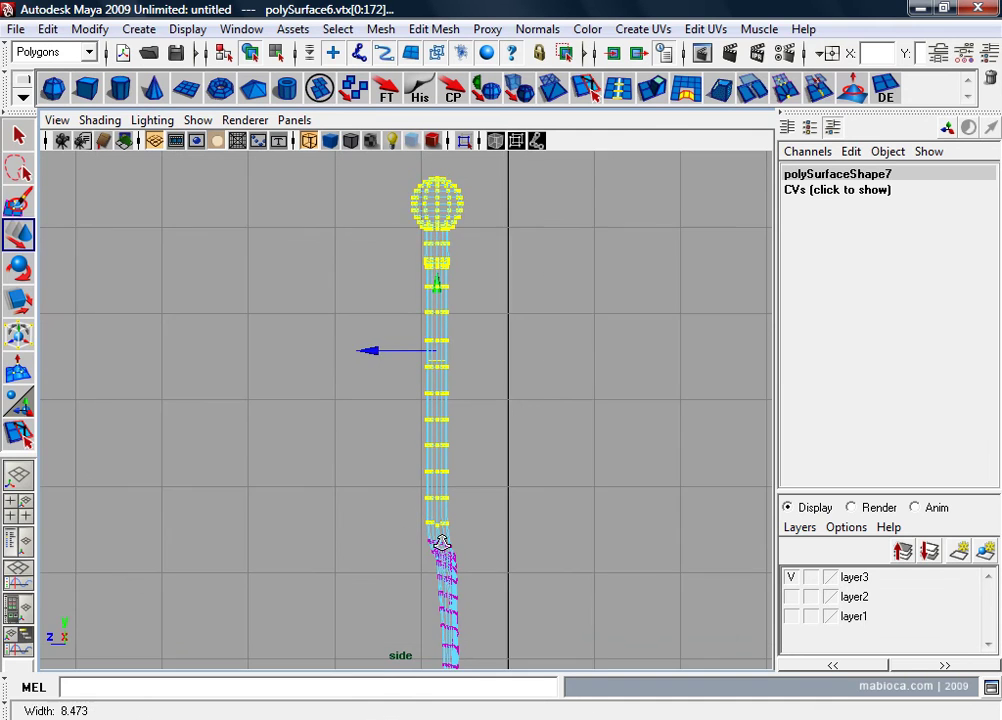
right_click_drag(547, 527, 467, 586, "alt")
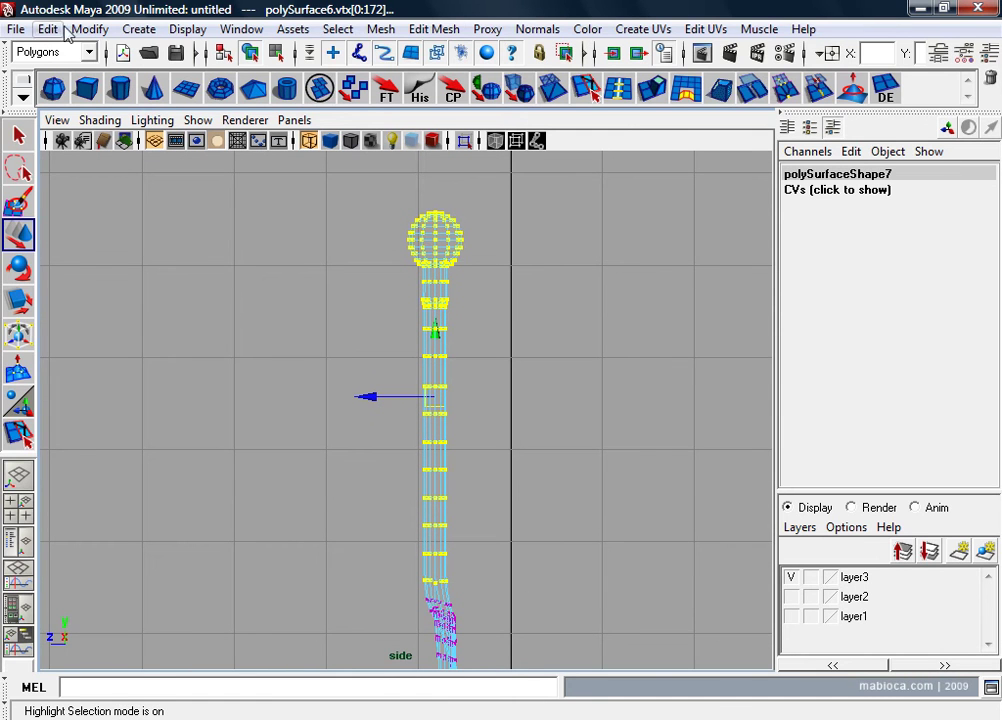
left_click(55, 52)
left_click(40, 72)
left_click(510, 29)
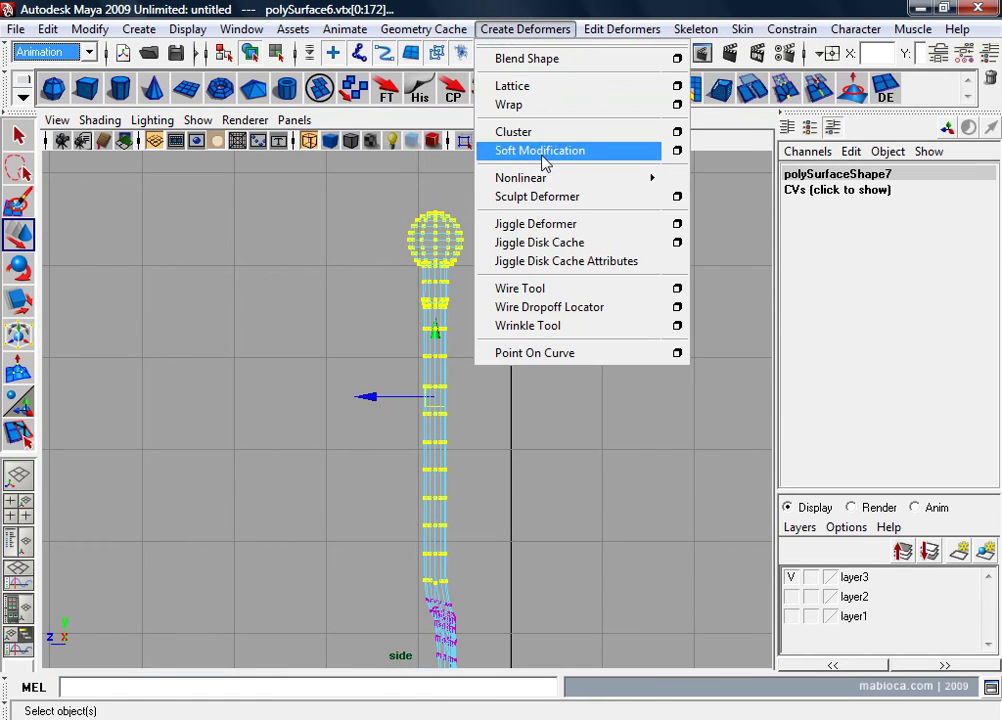
mouse_move(520, 177)
left_click(700, 186)
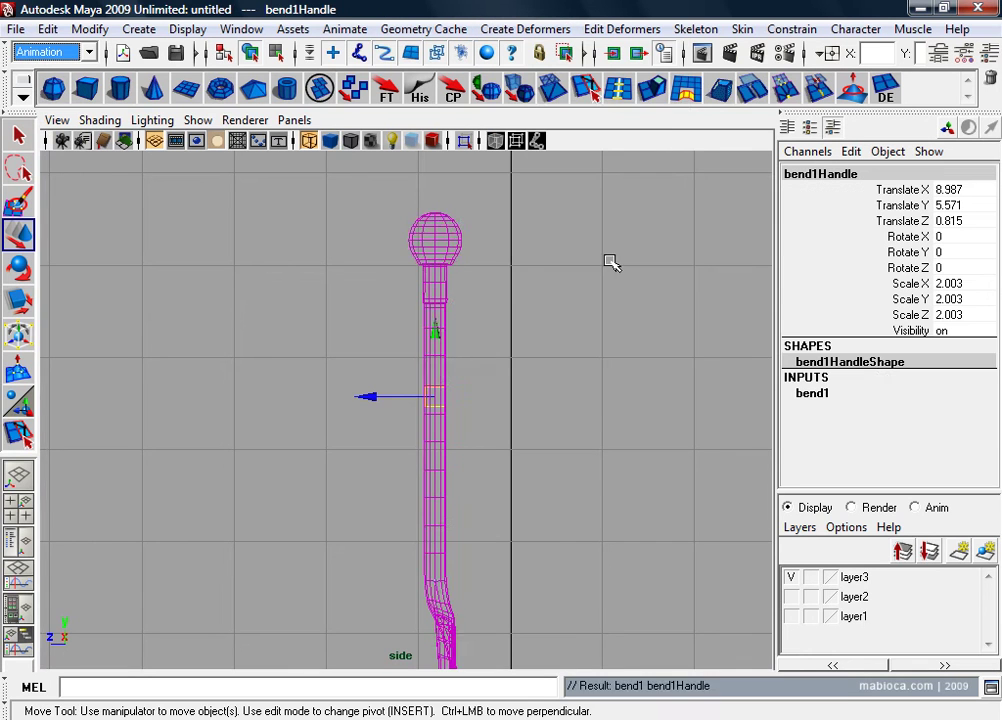
Step: Set bend Curvature to 0.5 and rotate the bend handle to Rotate Y 90
scroll(562, 340, "up", 1)
left_click(830, 393)
left_click(906, 424)
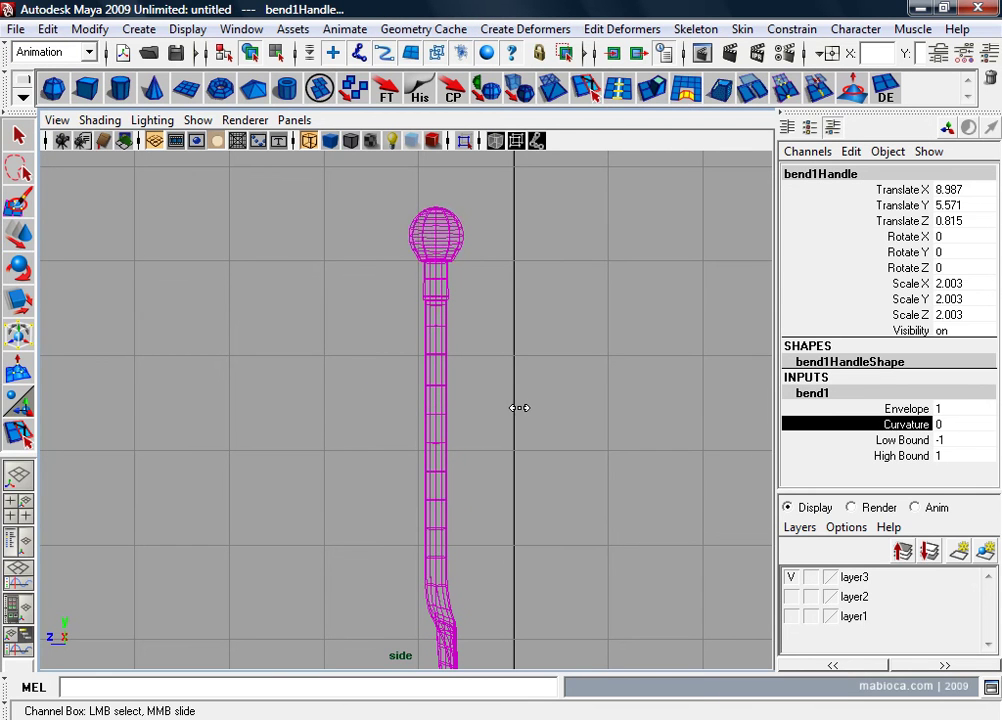
middle_click_drag(517, 405, 523, 407)
key("e")
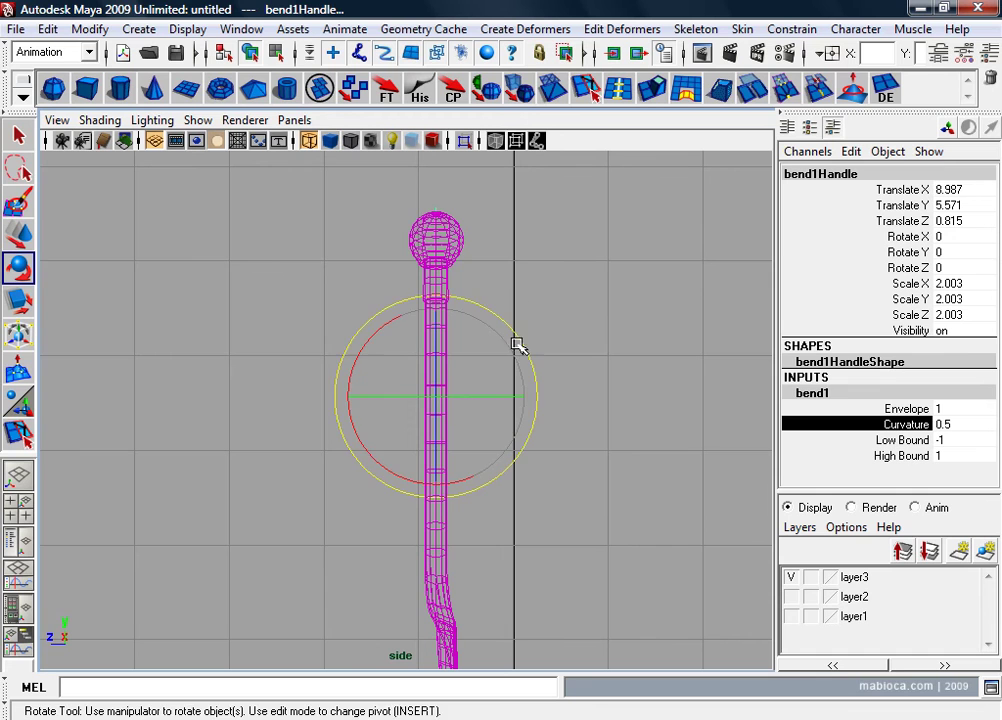
left_click_drag(471, 400, 683, 403)
double_click(958, 252)
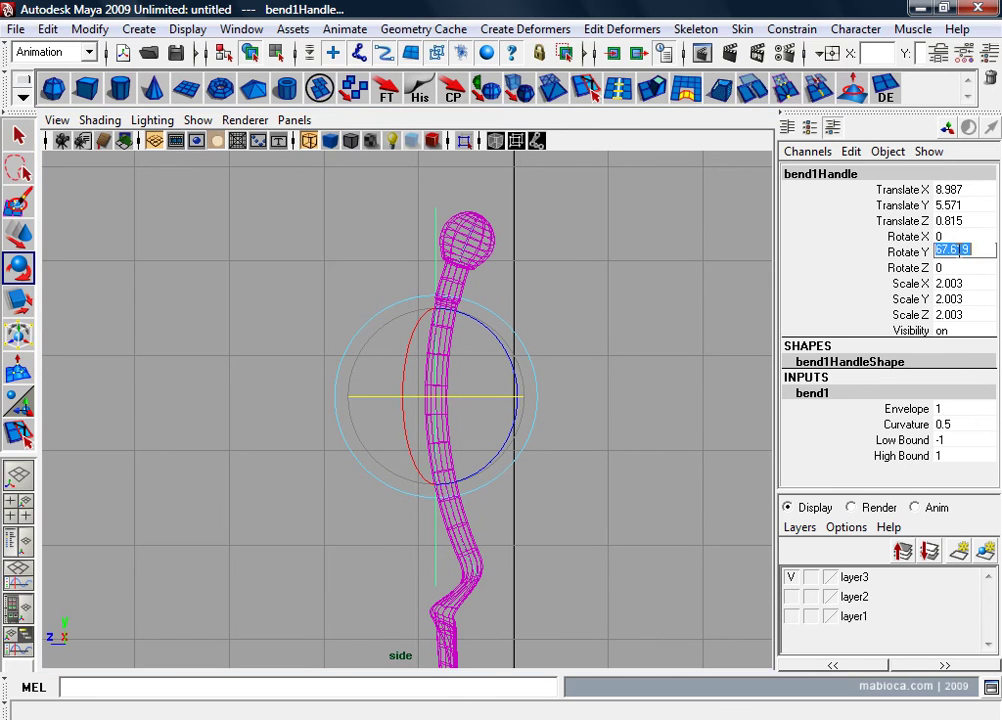
type("90")
key("Return")
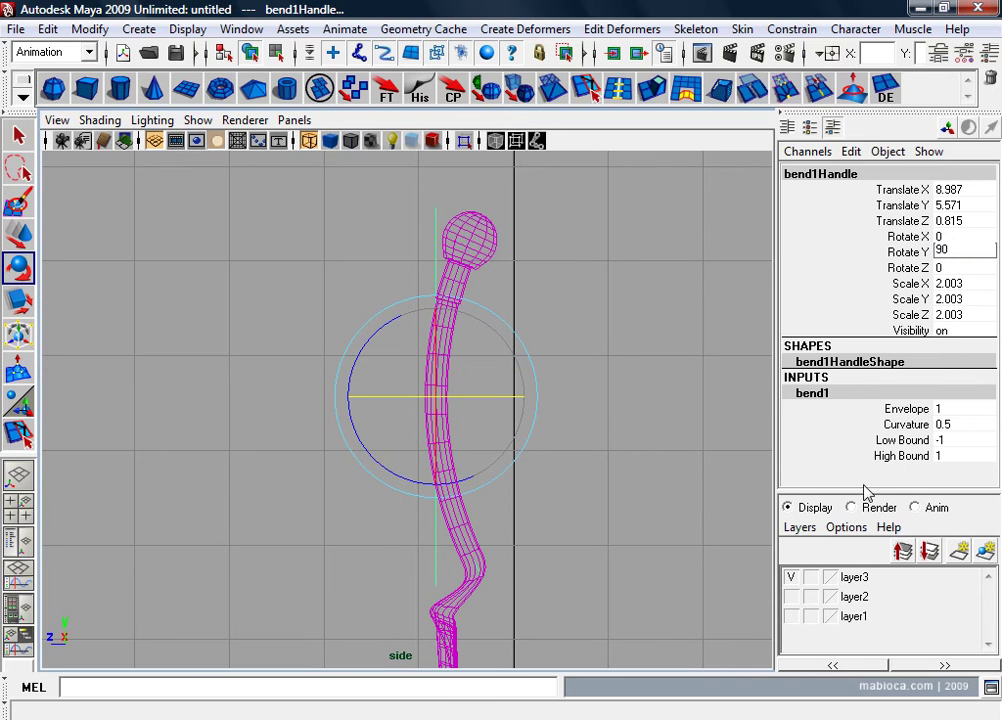
Step: Lower the bend handle and set Low Bound 0, Curvature 0.1, High Bound 3.1
left_click(890, 455)
middle_click_drag(604, 454, 627, 456)
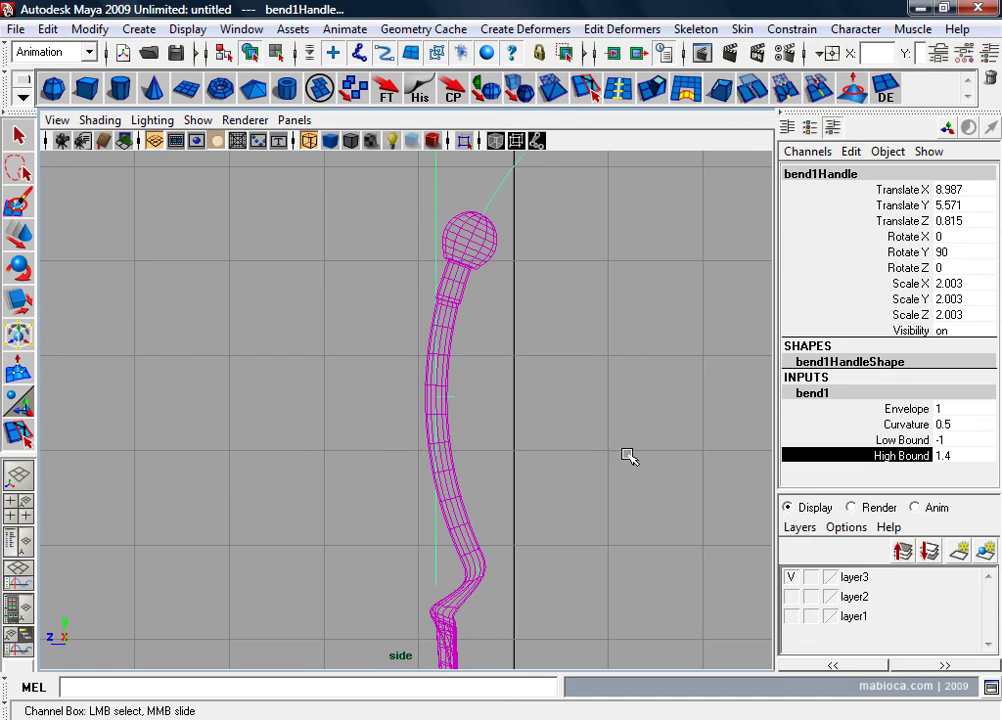
left_click(910, 440)
mouse_move(518, 465)
middle_mouse_down()
mouse_move(653, 465)
mouse_move(550, 461)
middle_mouse_up()
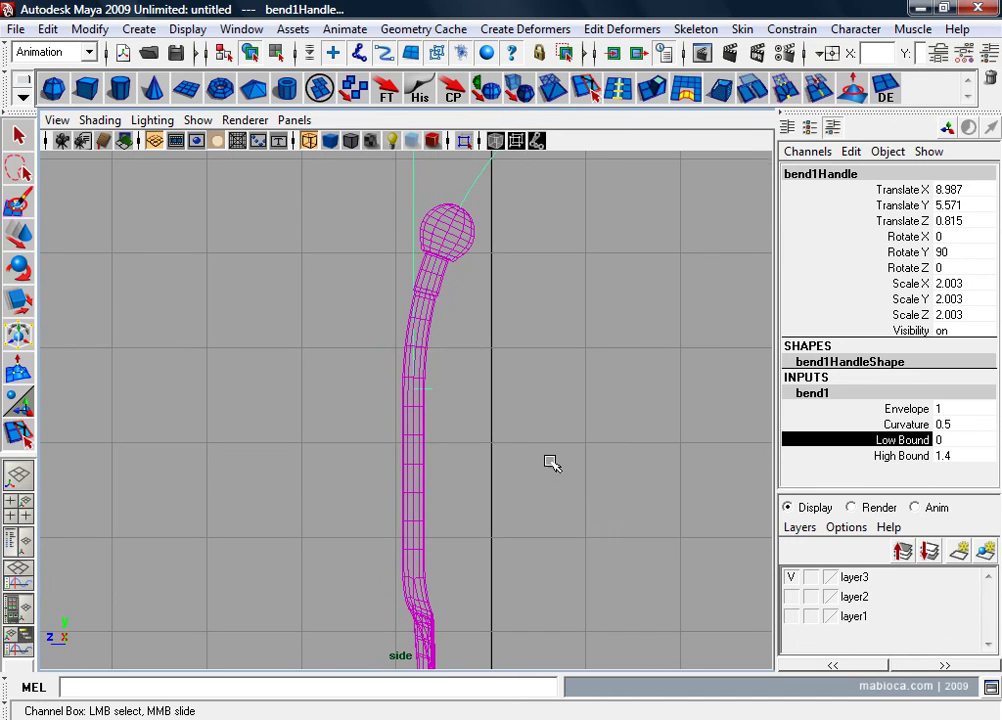
key("w")
left_click_drag(427, 322, 410, 510)
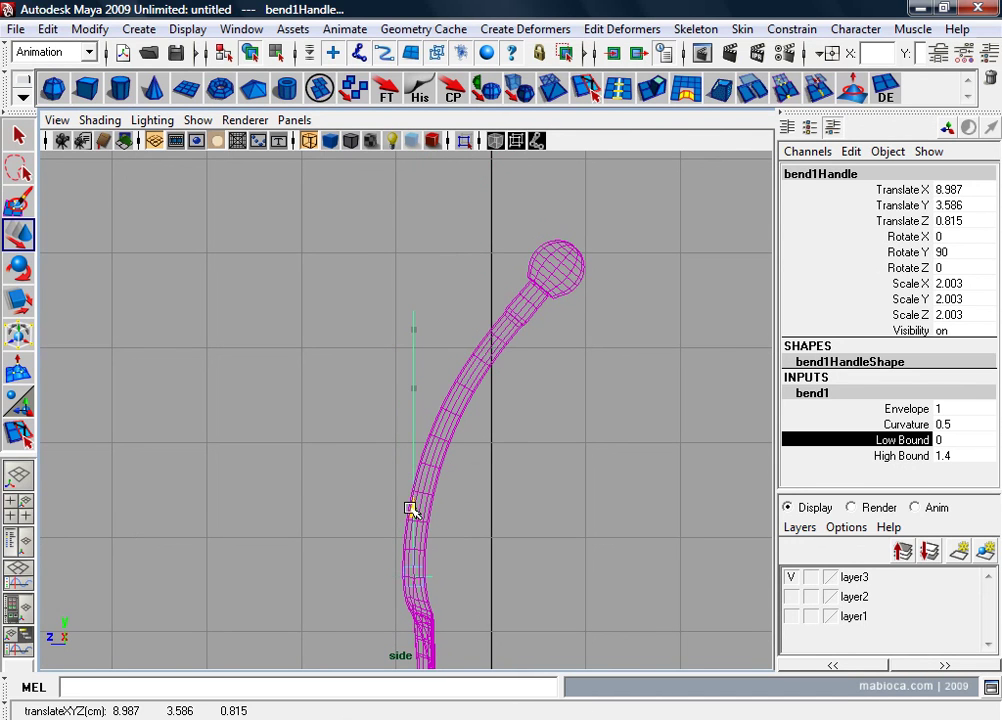
left_click(906, 424)
middle_click_drag(651, 427, 648, 429)
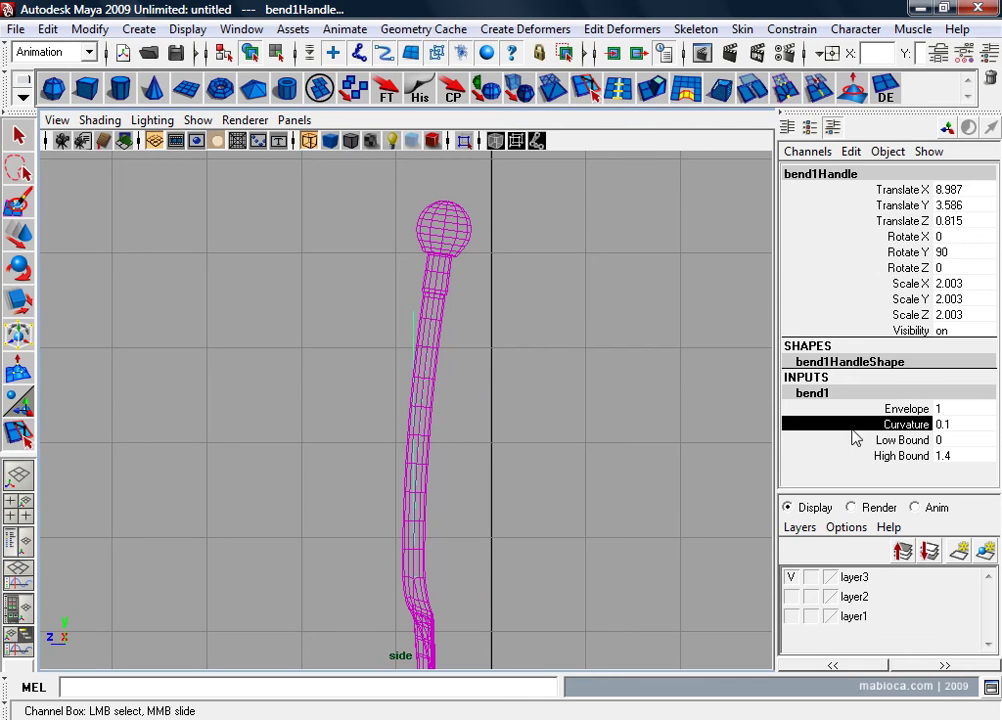
left_click(905, 455)
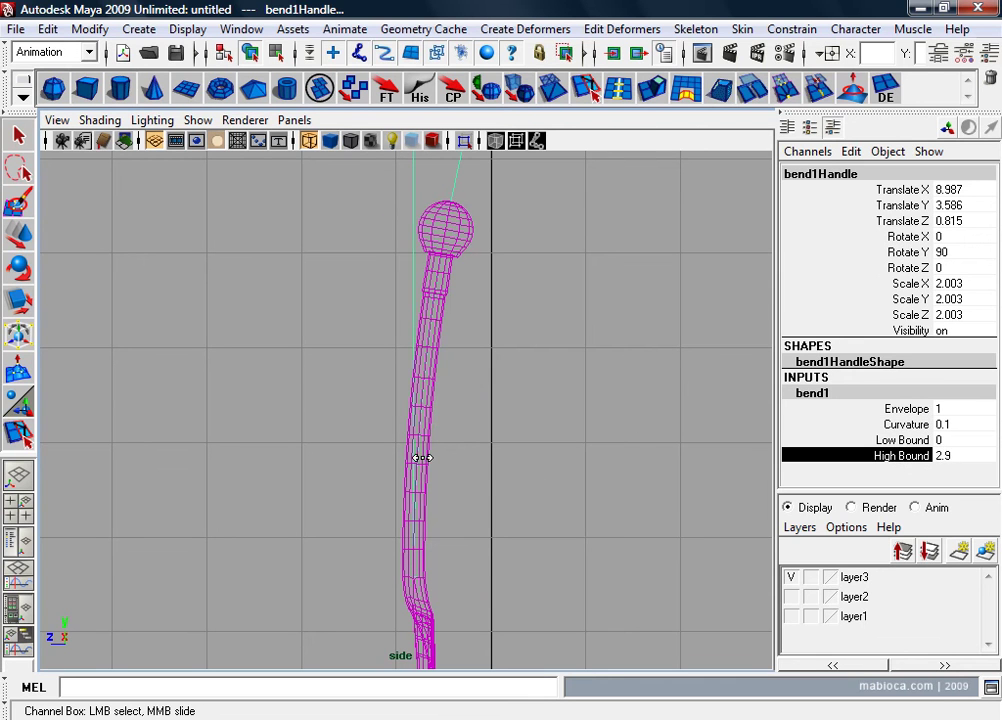
middle_click_drag(422, 457, 615, 465)
right_click_drag(615, 465, 608, 457, "alt")
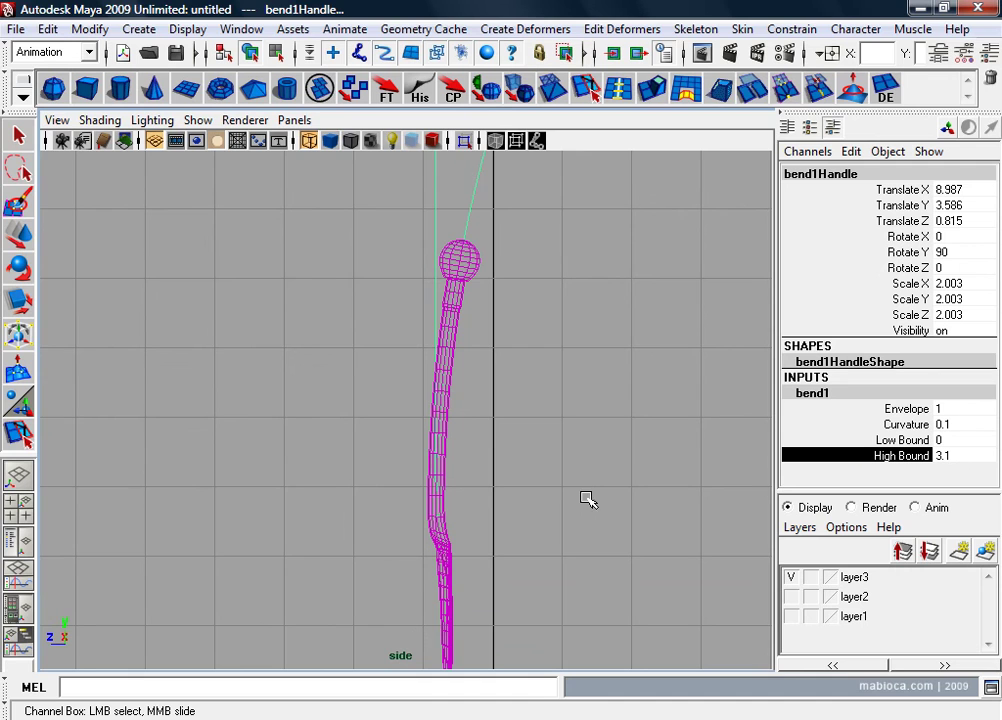
Step: Inspect the bent handle in perspective and select the shovel mesh
key("space")
mouse_move(599, 344)
left_mouse_down("alt")
mouse_move(579, 382)
mouse_move(828, 385)
mouse_move(595, 474)
mouse_move(548, 467)
mouse_move(520, 365)
left_mouse_up("alt")
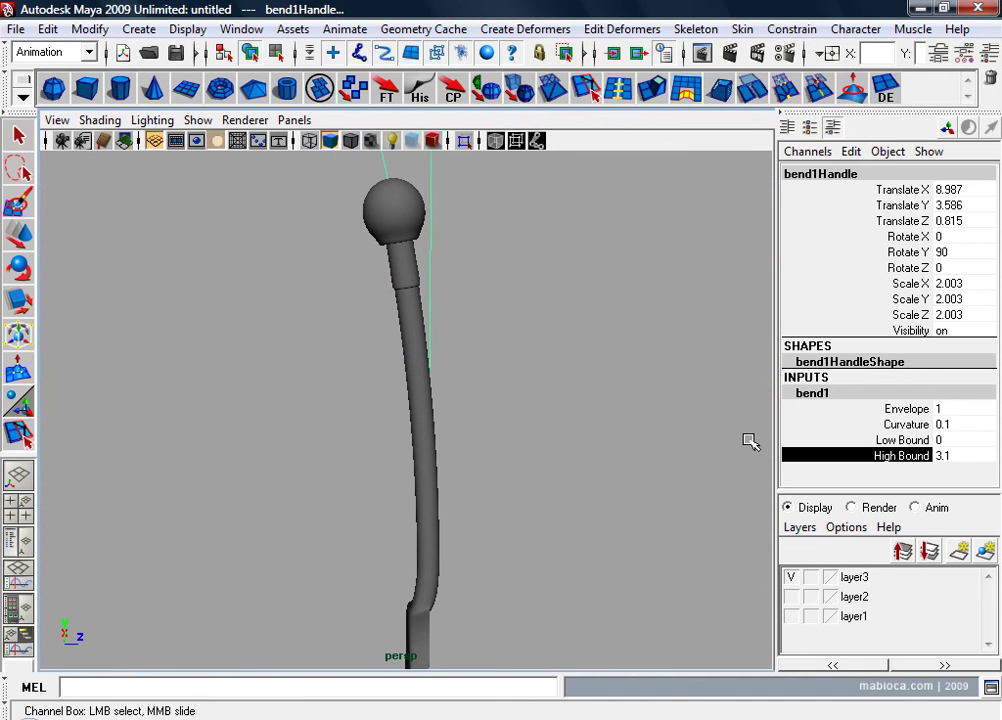
mouse_move(750, 442)
left_mouse_down("alt")
mouse_move(427, 488)
mouse_move(333, 530)
left_mouse_up("alt")
left_click(358, 577)
key("w")
mouse_move(358, 577)
left_mouse_down("alt")
mouse_move(285, 579)
mouse_move(385, 561)
mouse_move(367, 577)
mouse_move(472, 580)
left_mouse_up("alt")
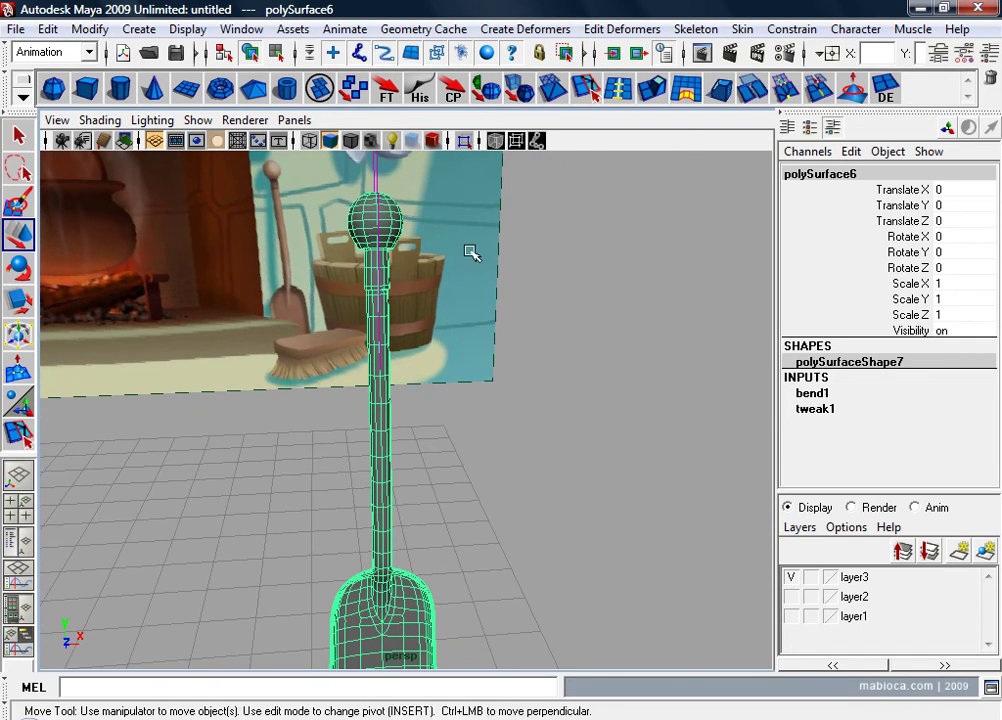
Step: Delete history on the shovel to bake the bend into the mesh
left_click(524, 29)
left_click(508, 104)
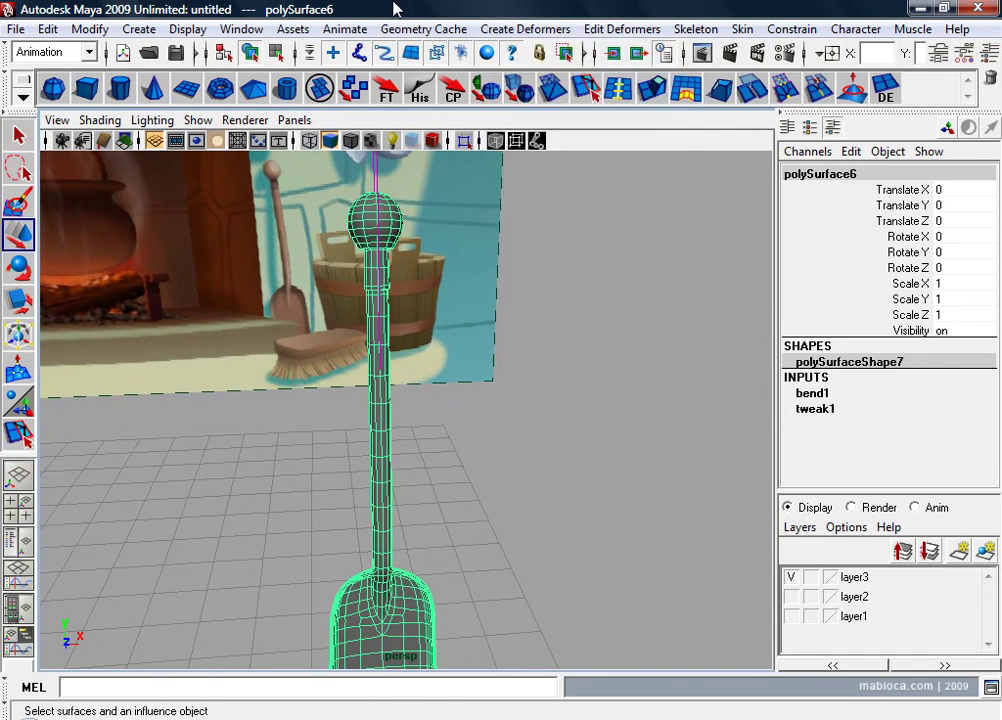
key("alt+shift+d")
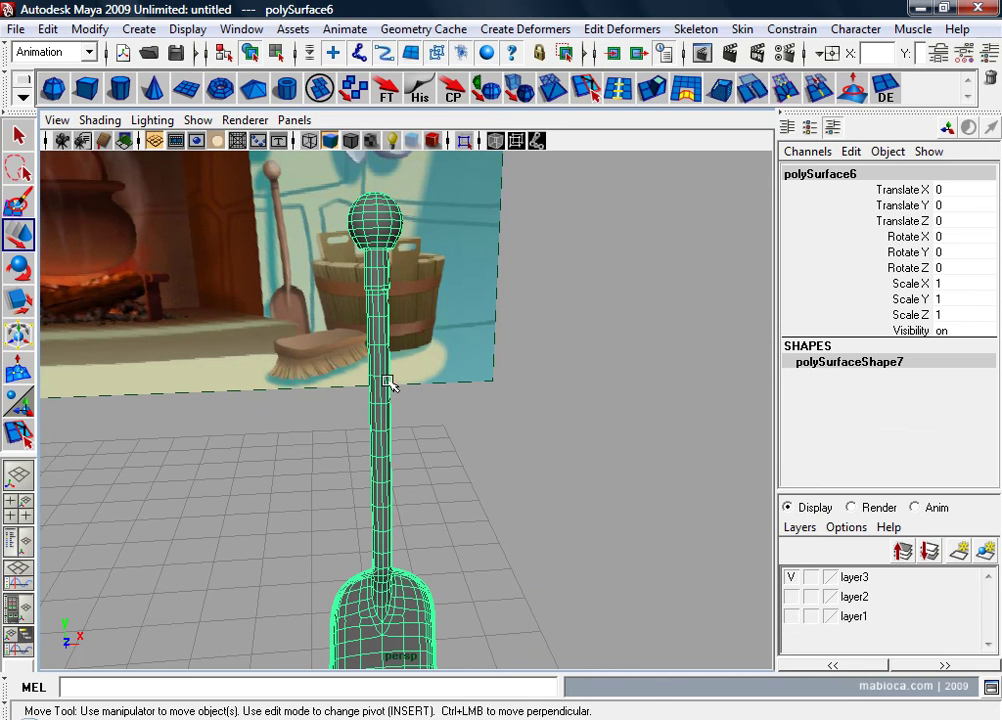
Step: Marquee-select the upper shaft vertices in a single enlarged view
right_click_drag(388, 340, 324, 362)
key("space")
key("space")
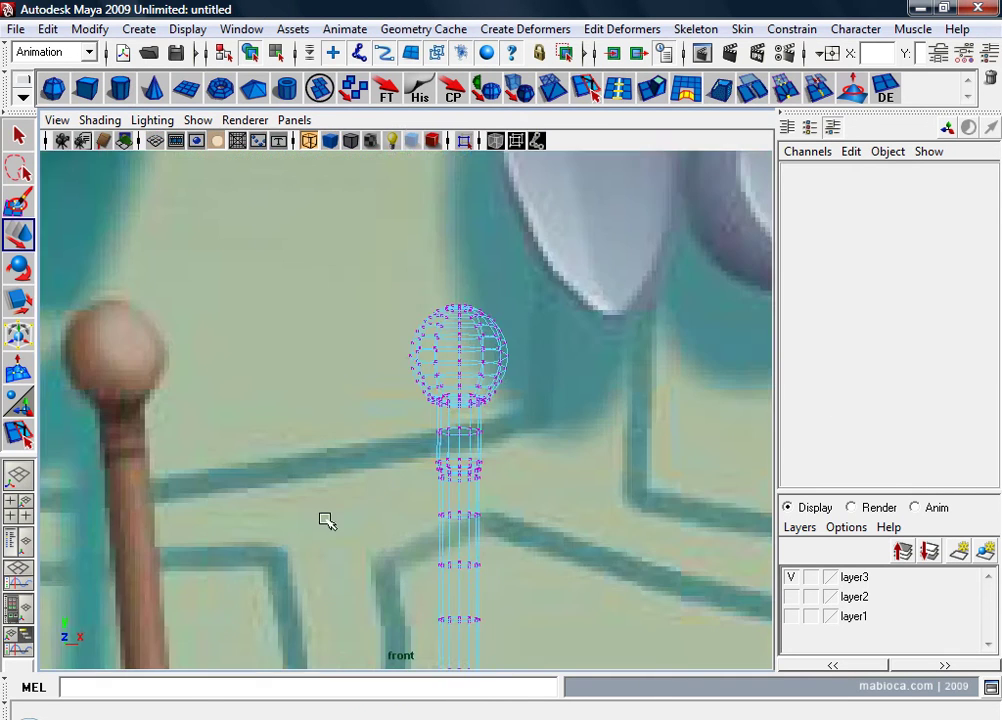
key("space")
key("space")
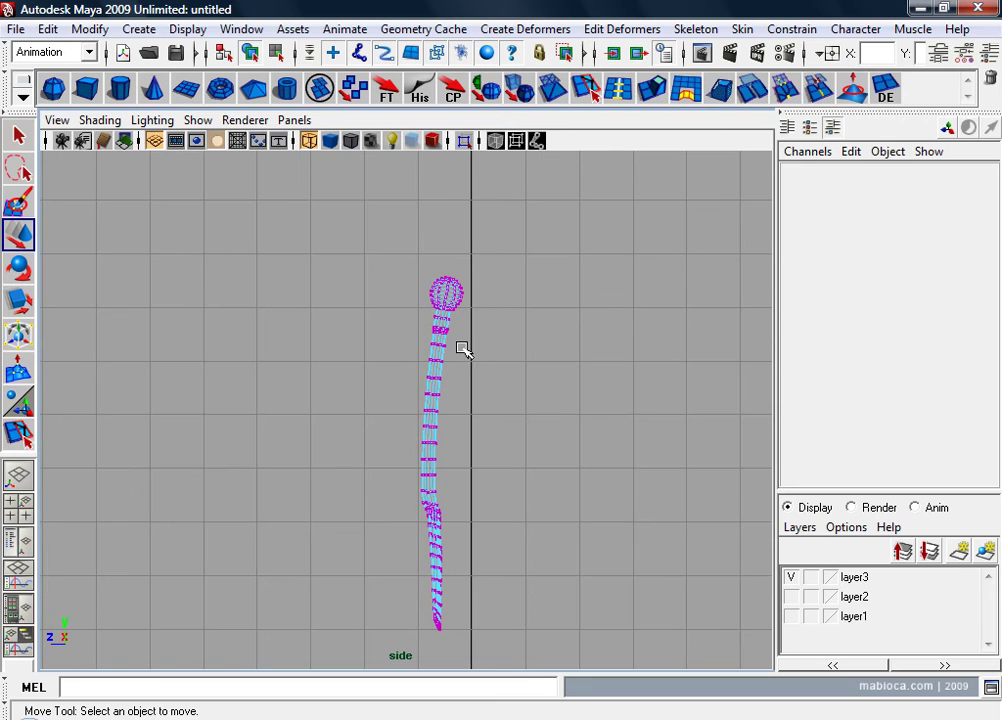
left_click_drag(326, 480, 330, 486)
right_click_drag(333, 497, 515, 494, "alt")
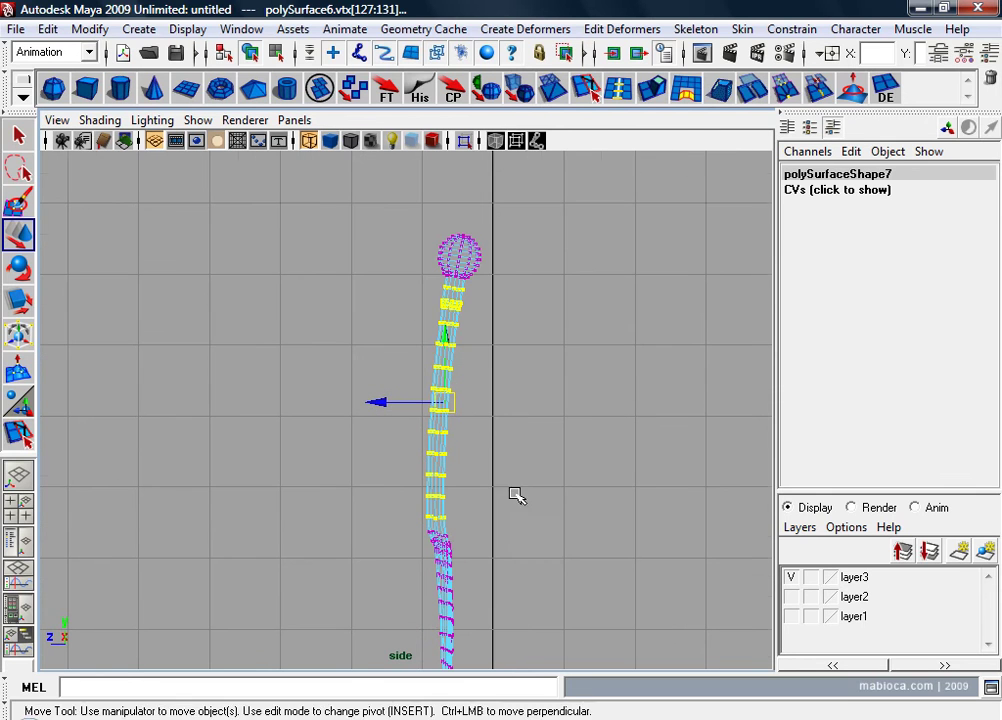
left_click(435, 30)
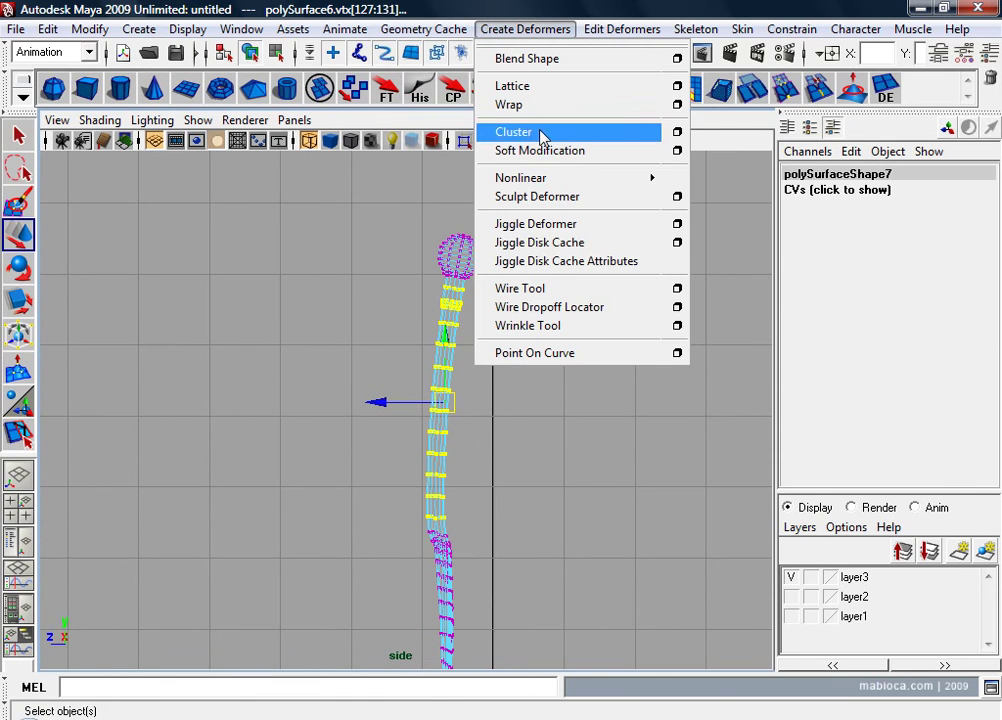
Step: Create a lattice with Local Influence S/T/U 6 and T Divisions 6
left_click(540, 87)
left_click(815, 440)
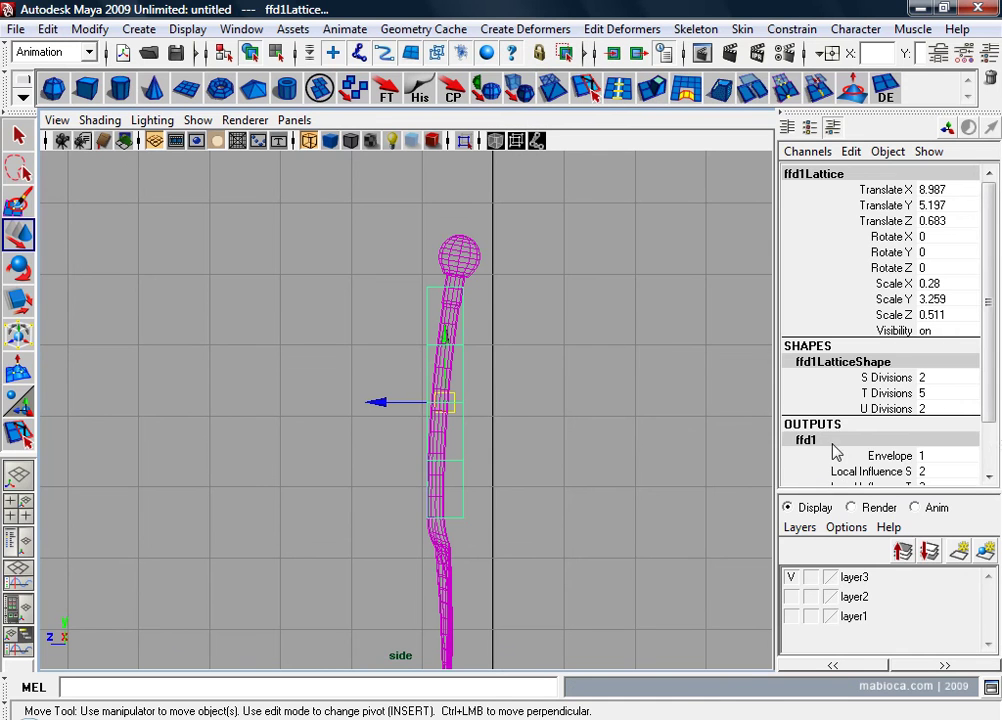
scroll(970, 480, "down", 2)
left_click_drag(893, 414, 893, 446)
middle_click_drag(560, 405, 474, 405)
key("space")
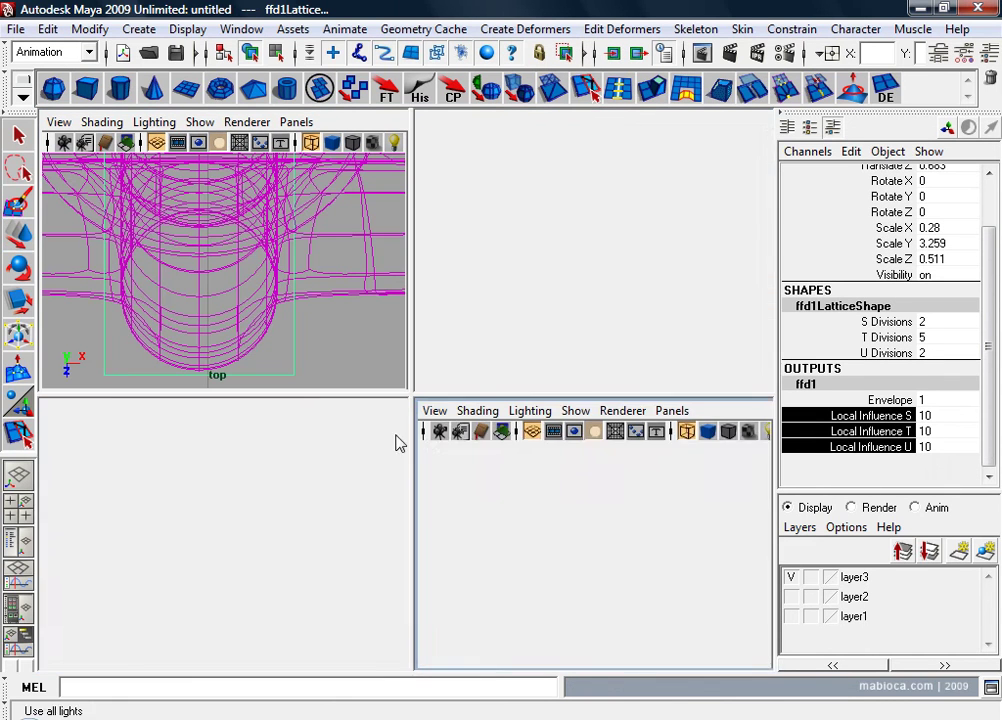
key("space")
mouse_move(367, 358)
middle_mouse_down("alt")
mouse_move(376, 425)
mouse_move(420, 430)
middle_mouse_up("alt")
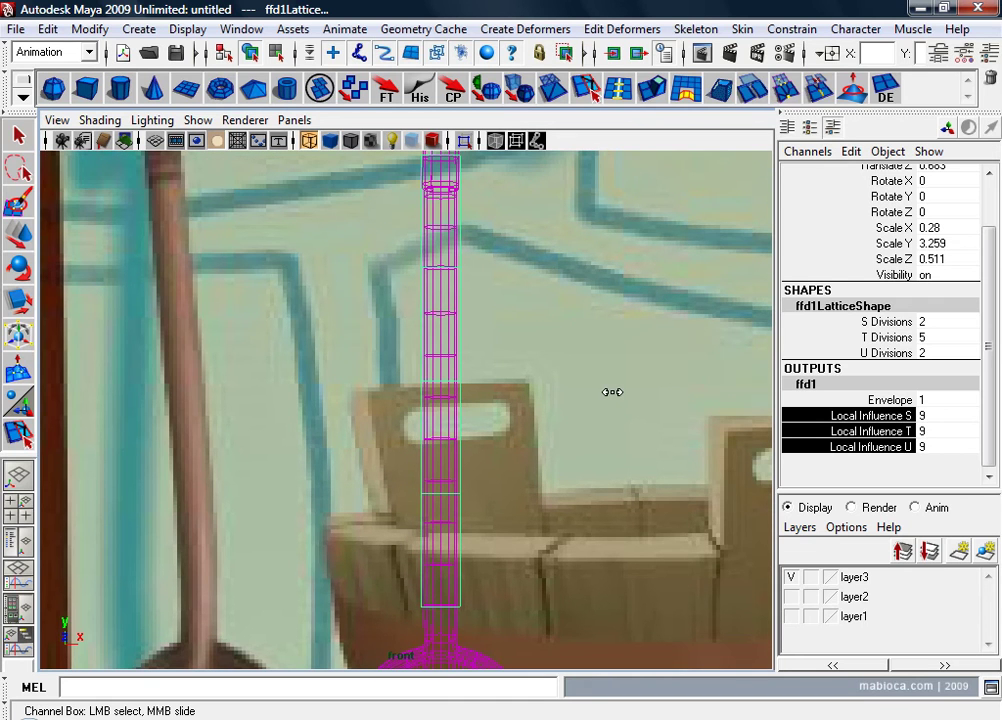
left_click(900, 338)
middle_click_drag(667, 334, 617, 416, "alt")
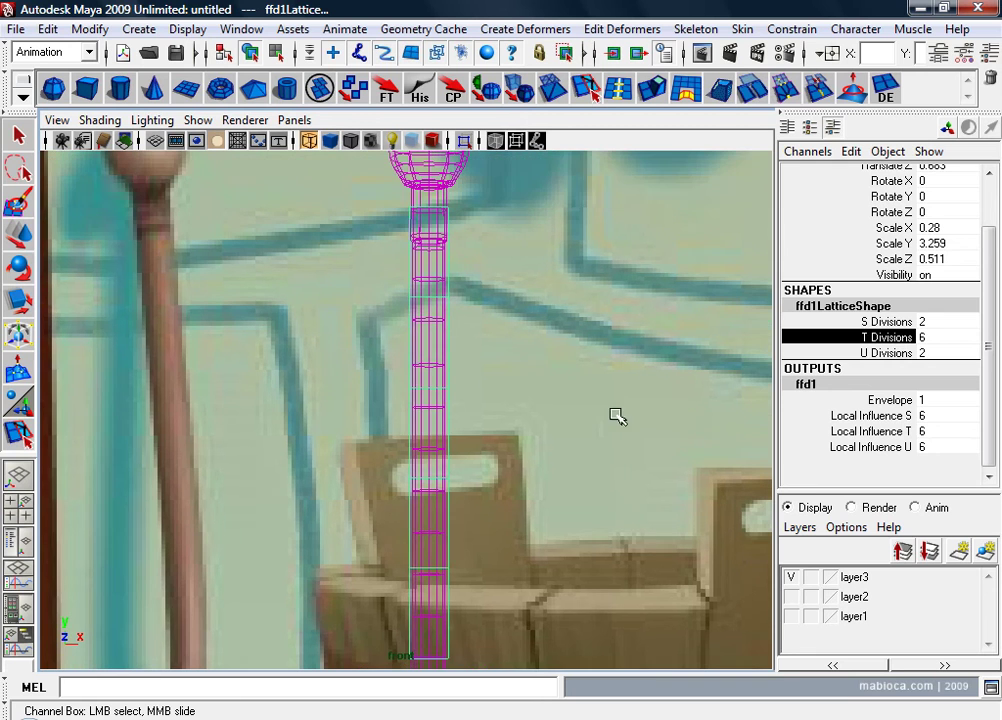
Step: Select lattice point rows and widen the top row slightly with Scale
key("F8")
key("w")
key("5")
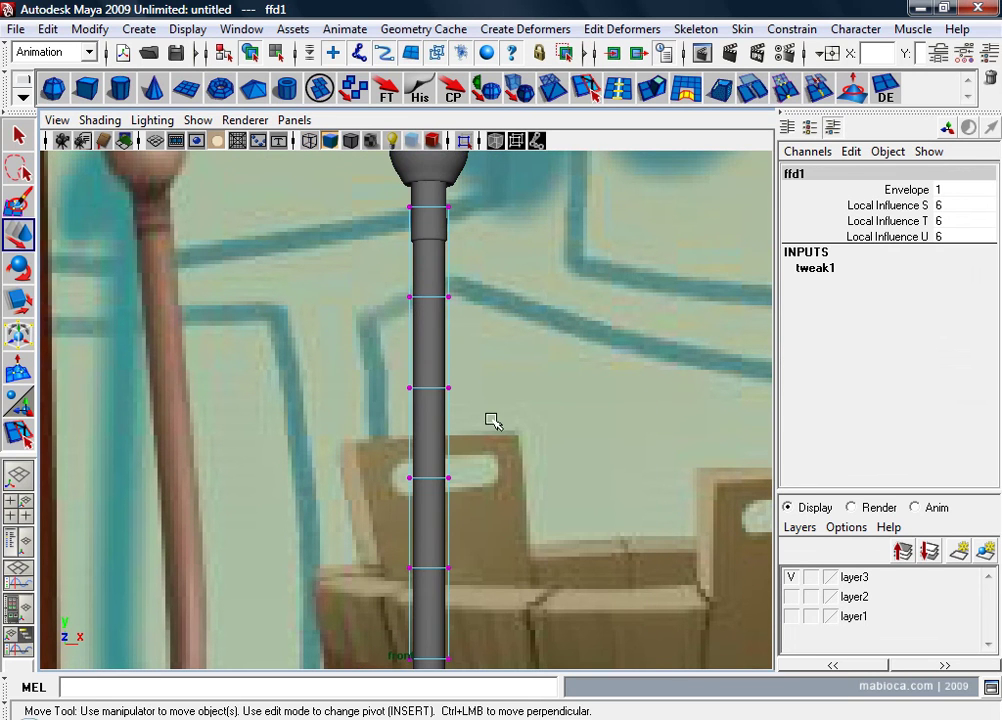
right_click_drag(541, 376, 487, 364, "alt")
left_click_drag(258, 322, 540, 422)
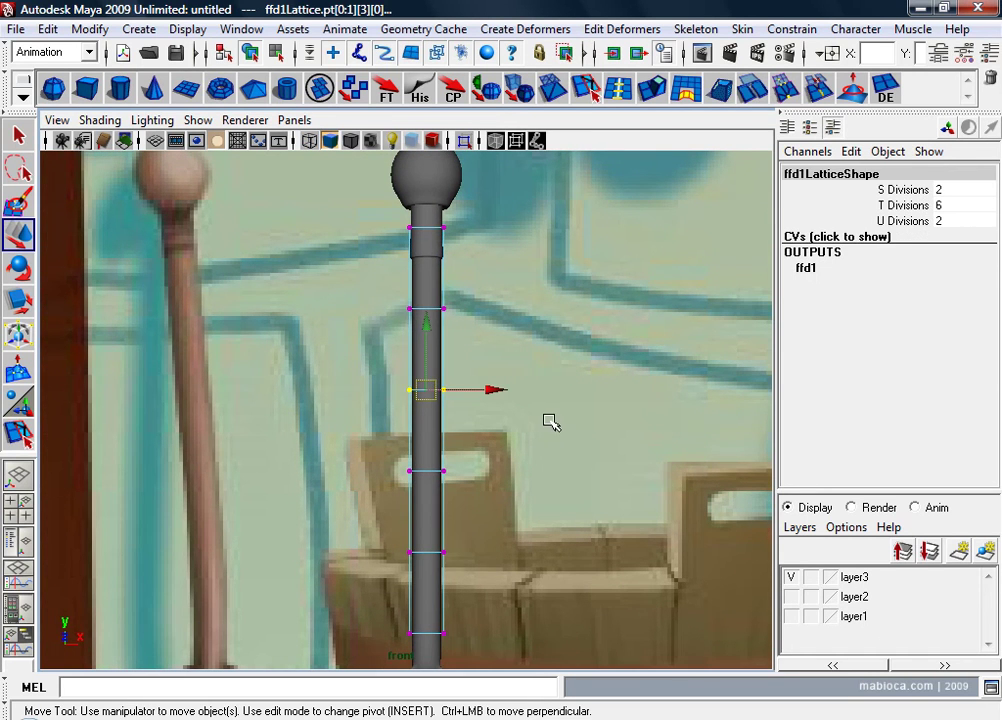
key("r")
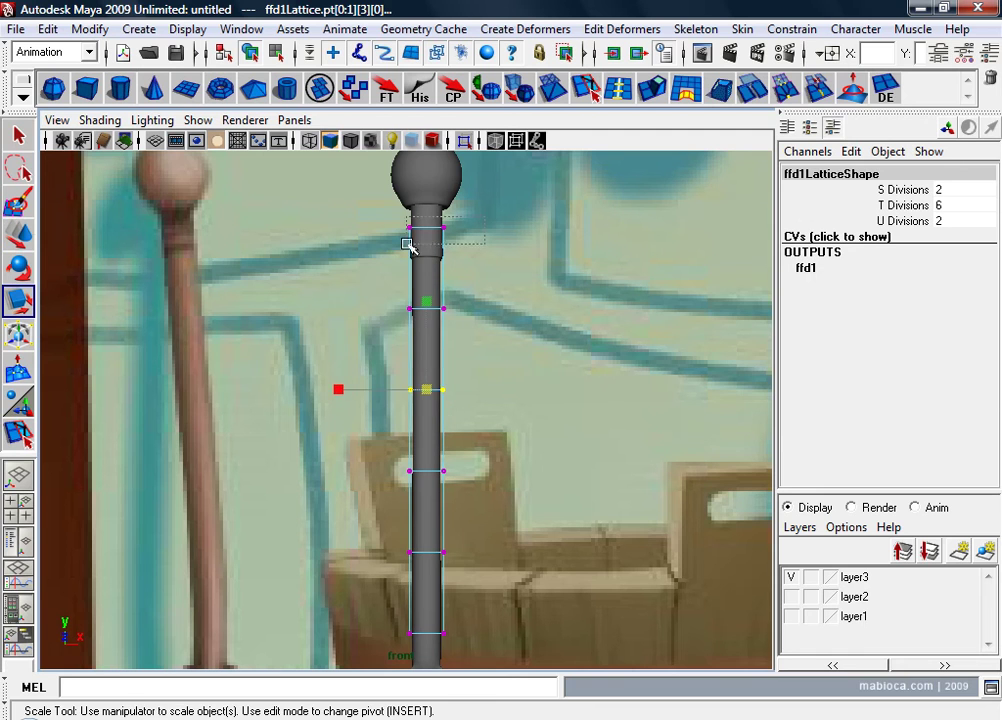
left_click_drag(395, 212, 597, 258)
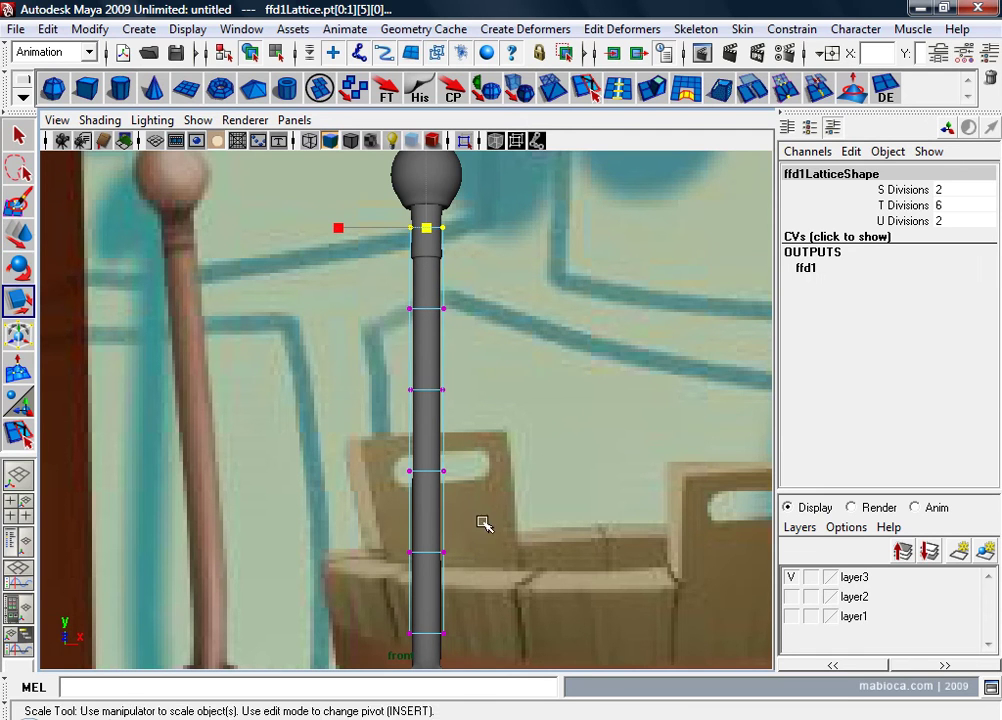
middle_click_drag(532, 564, 522, 479, "alt")
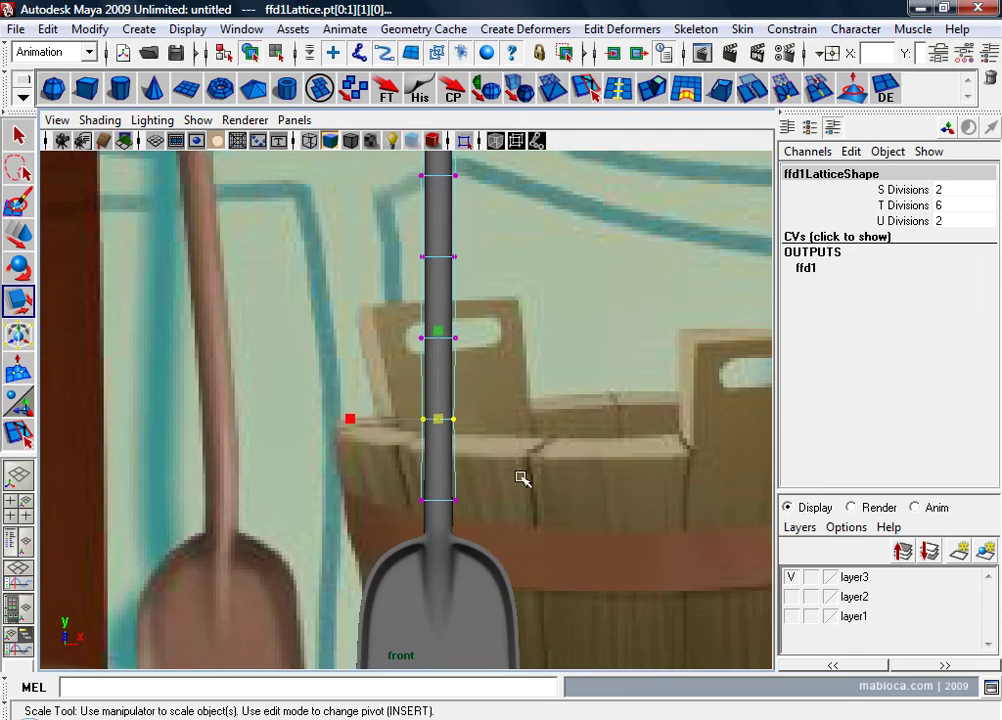
middle_click_drag(478, 520, 528, 515)
Step: Select another shaft lattice row, check it from the side, and reselect the mesh
middle_click_drag(539, 434, 534, 476, "alt")
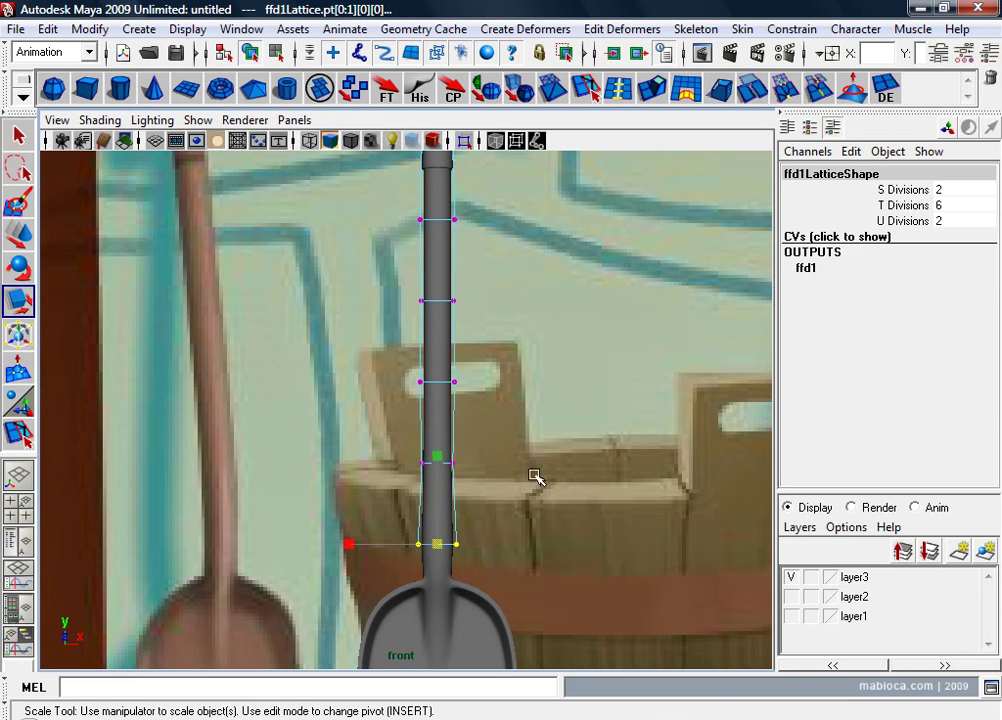
left_click_drag(395, 403, 397, 404)
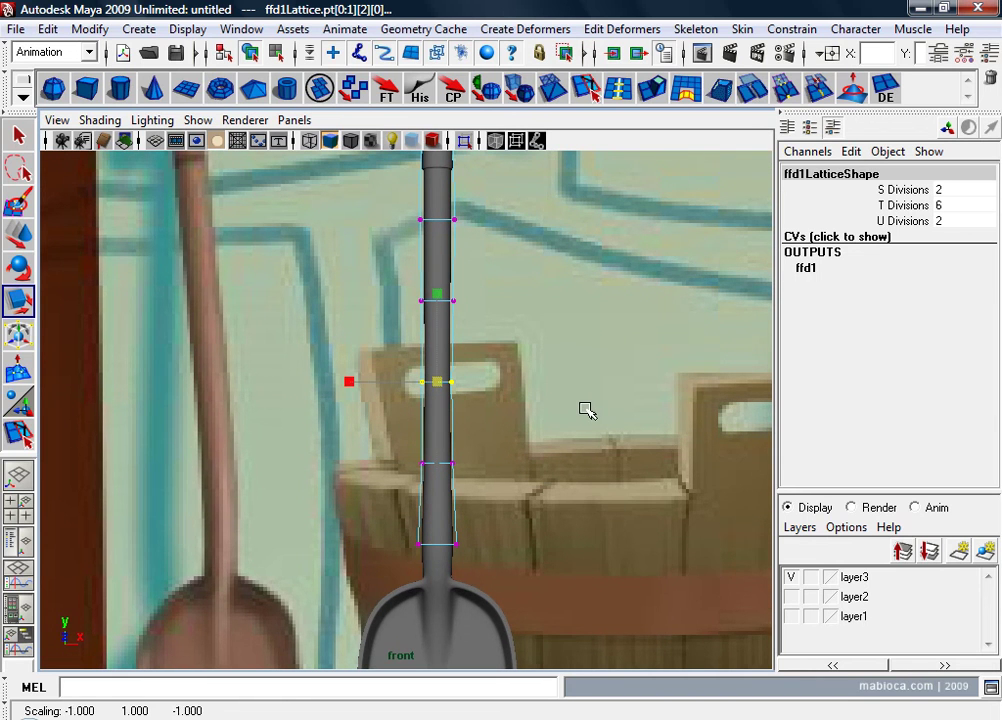
scroll(560, 400, "down", 2)
middle_click_drag(552, 398, 555, 409, "alt")
left_click_drag(555, 409, 604, 467)
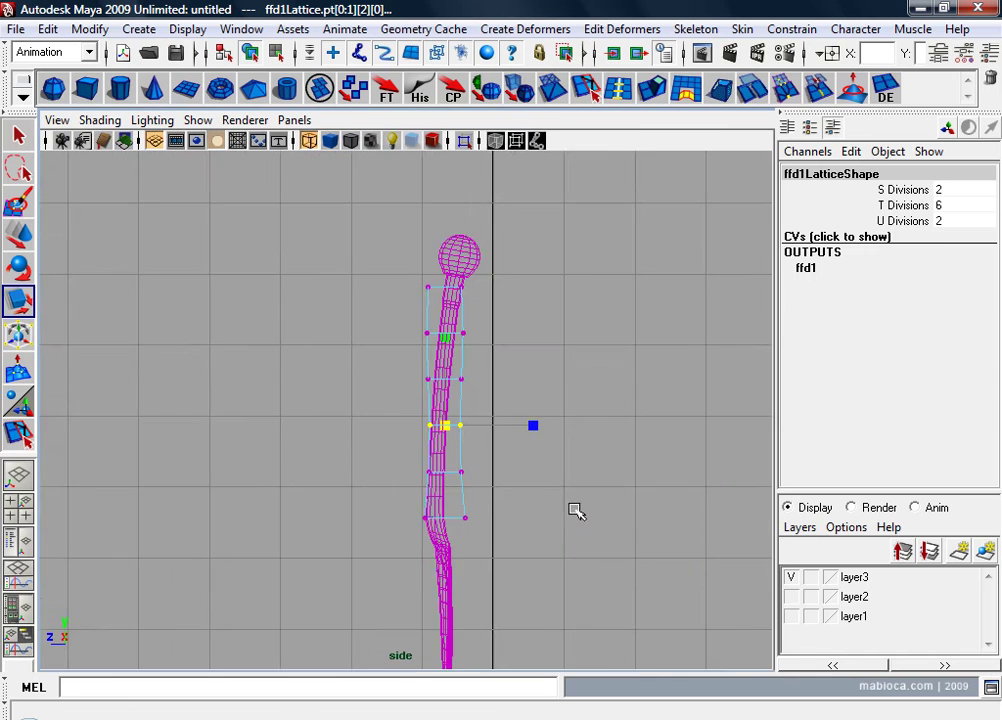
scroll(555, 485, "up", 1)
scroll(520, 490, "up", 1)
left_click(458, 524)
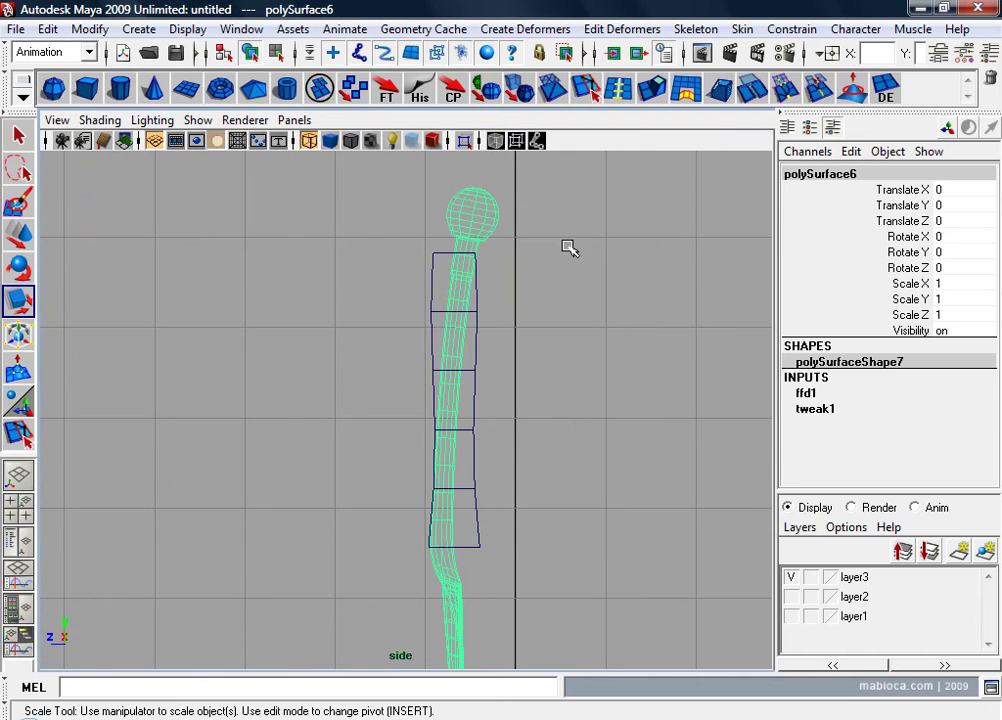
Step: Undo recent selection and lattice scaling changes, then maximize the front view on the lattice
mouse_move(570, 200)
left_mouse_down()
mouse_move(586, 250)
mouse_move(467, 353)
mouse_move(620, 313)
mouse_move(617, 323)
mouse_move(407, 326)
mouse_move(380, 344)
mouse_move(445, 335)
mouse_move(534, 400)
mouse_move(655, 385)
left_mouse_up()
left_click(584, 280)
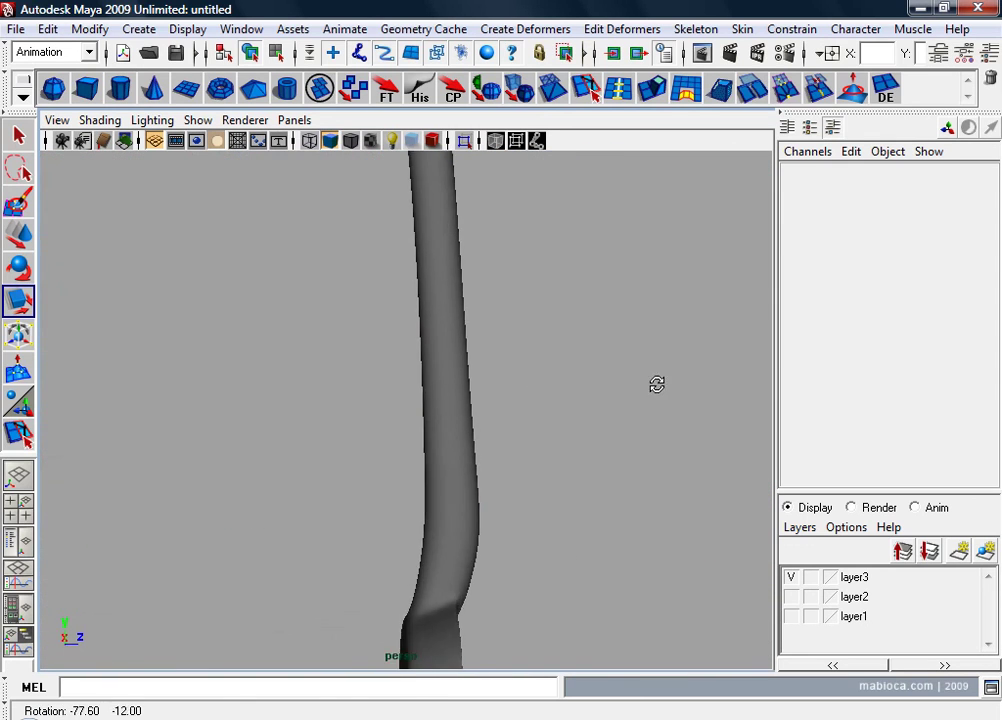
key("ctrl+z")
key("ctrl+z")
key("ctrl+z")
key("ctrl+z")
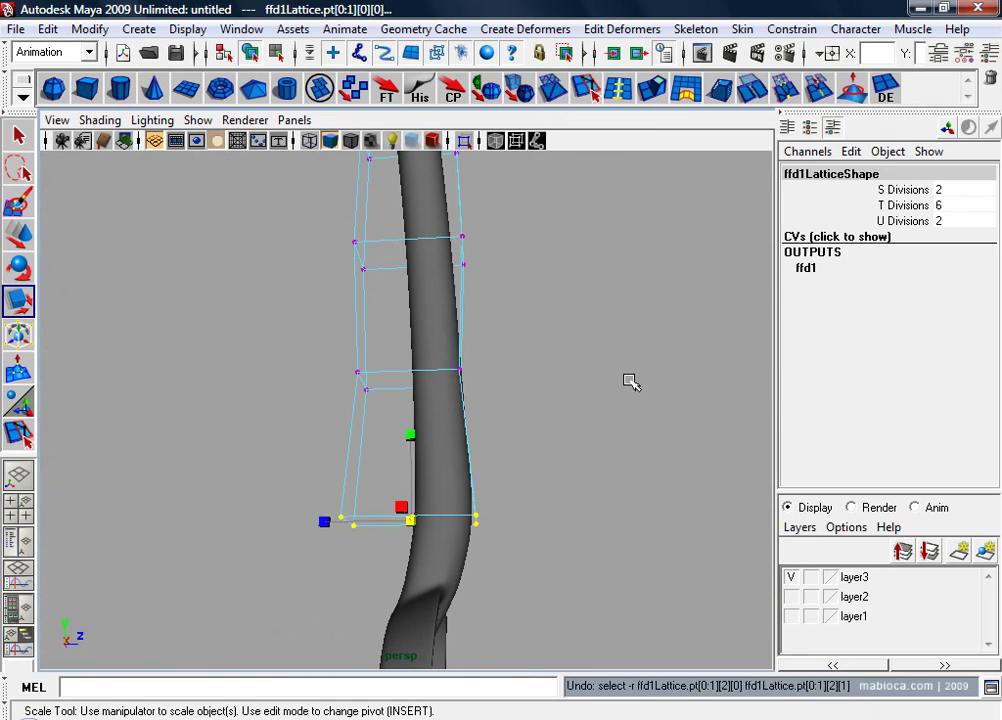
key("ctrl+z")
mouse_move(497, 330)
left_mouse_down("alt")
mouse_move(271, 369)
mouse_move(378, 324)
left_mouse_up("alt")
key("space")
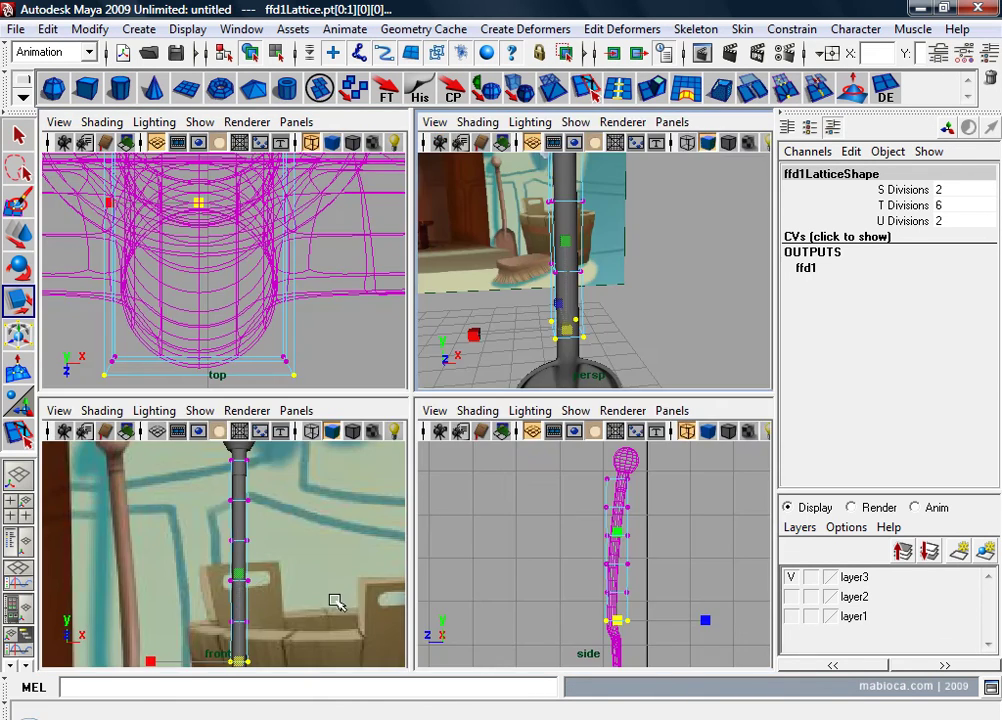
key("space")
right_click_drag(333, 559, 376, 418, "alt")
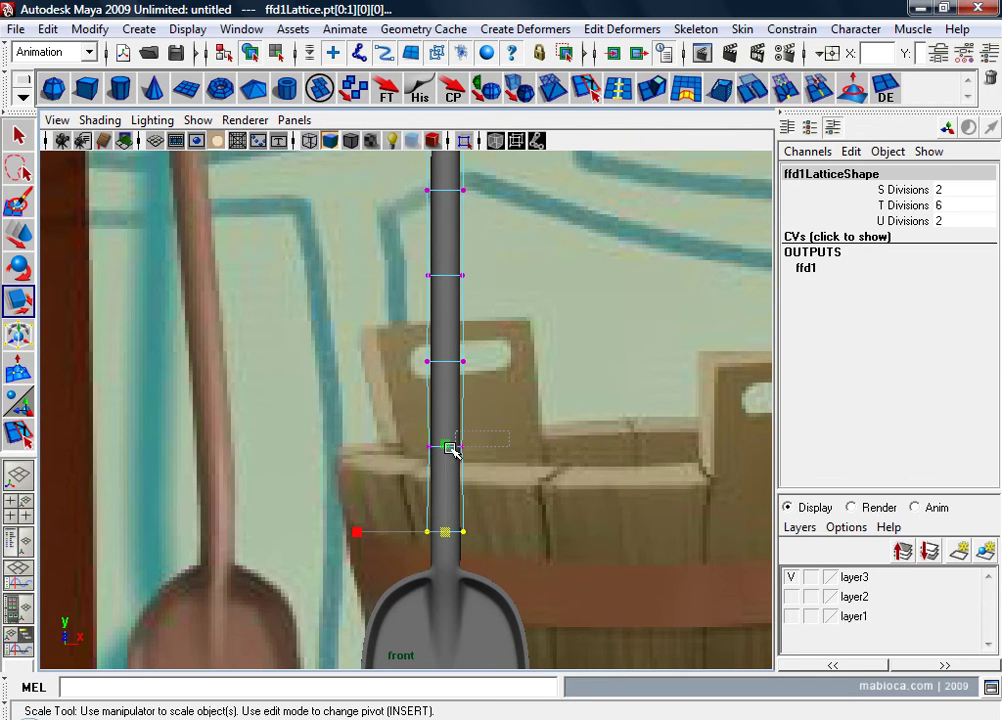
key("ctrl+z")
key("ctrl+z")
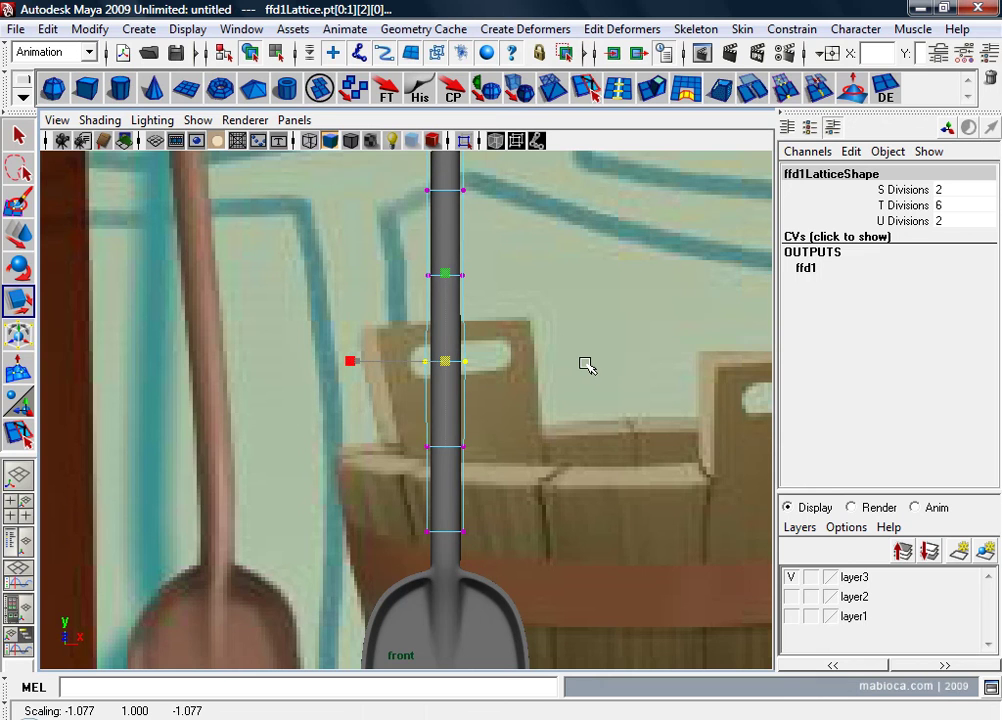
Step: Scale the lattice rows just beneath the knob to taper the upper shaft
mouse_move(585, 365)
middle_mouse_down("alt")
mouse_move(526, 353)
mouse_move(487, 328)
middle_mouse_up("alt")
middle_click_drag(397, 350, 432, 351)
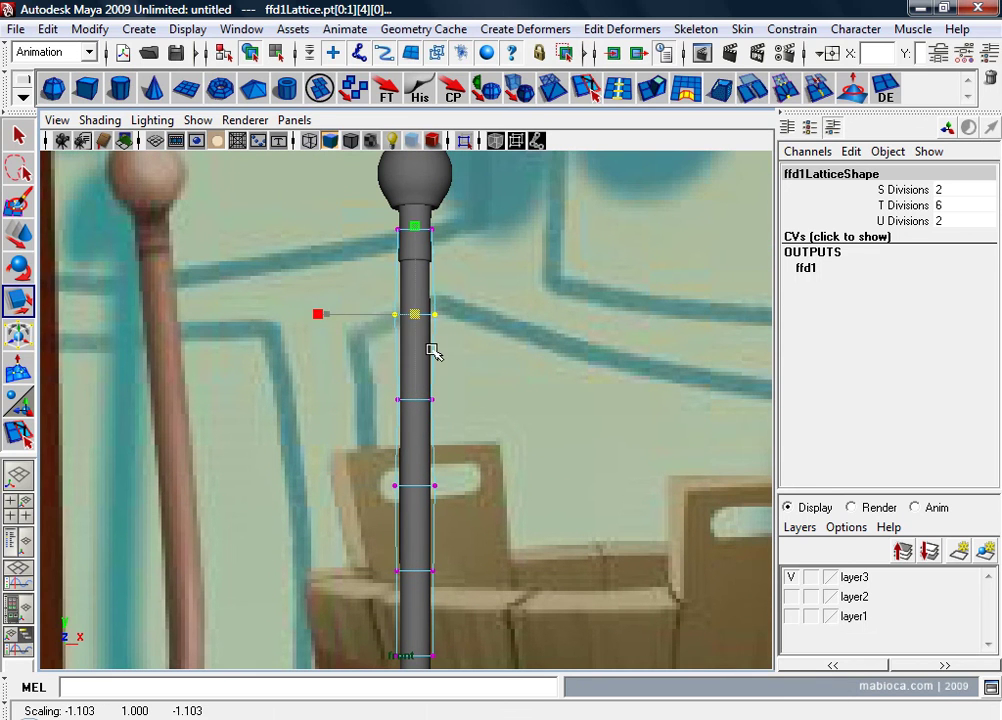
left_click_drag(476, 208, 311, 260)
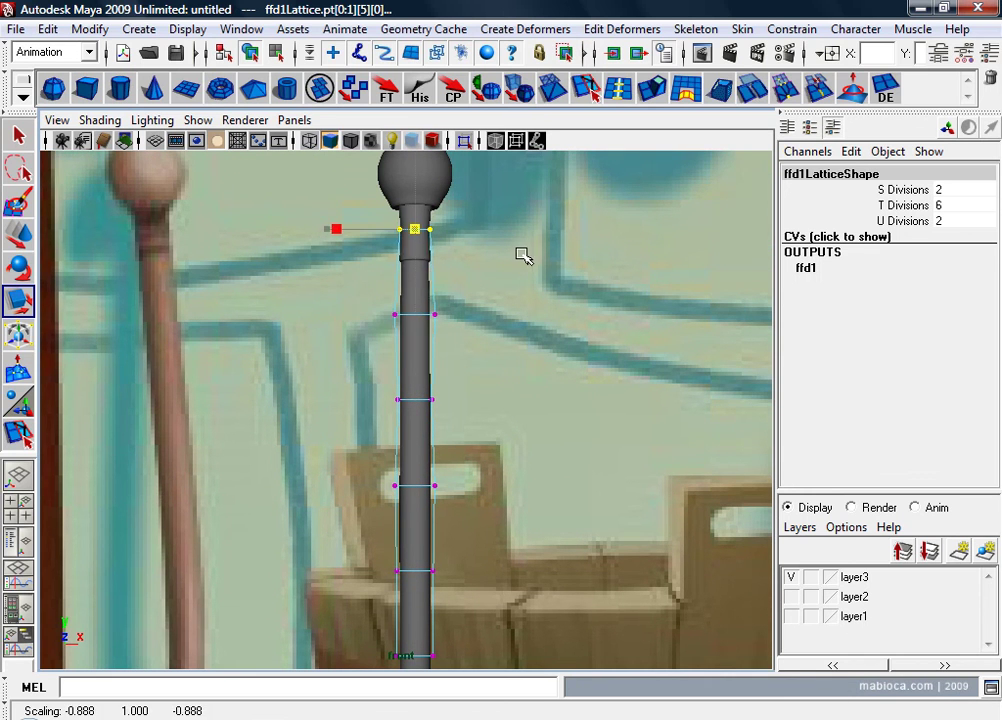
left_click(431, 447)
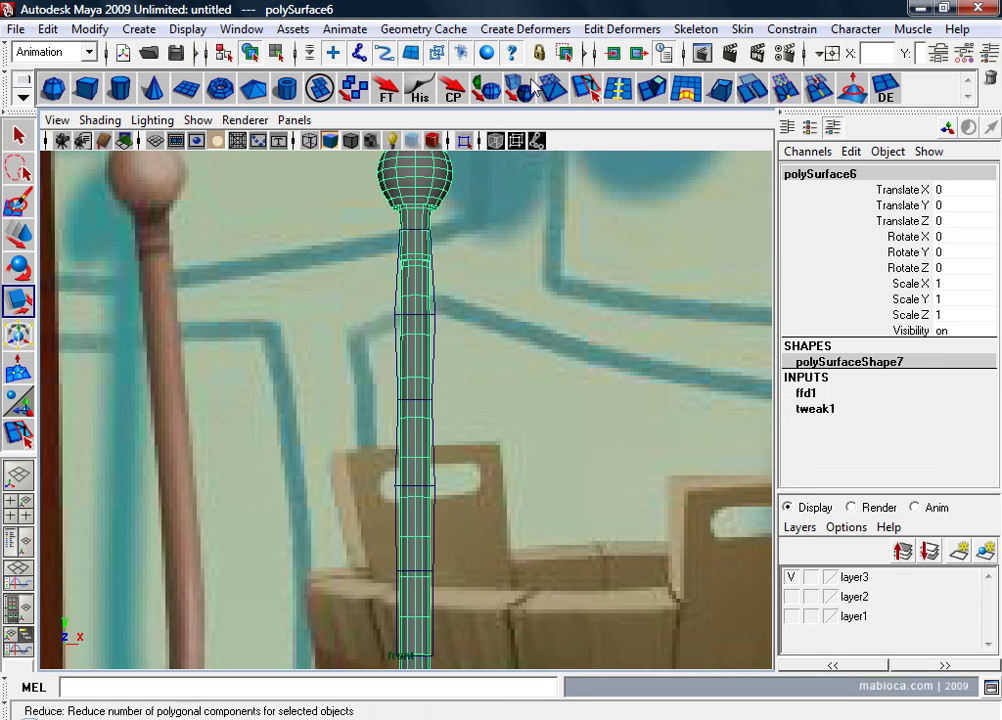
Step: Deselect the shovel, frame it against the fireplace, and assign it a new Blinn material
key("space")
mouse_move(633, 286)
left_mouse_down("alt")
mouse_move(309, 405)
mouse_move(445, 432)
mouse_move(539, 519)
left_mouse_up("alt")
middle_click_drag(539, 519, 475, 520, "alt")
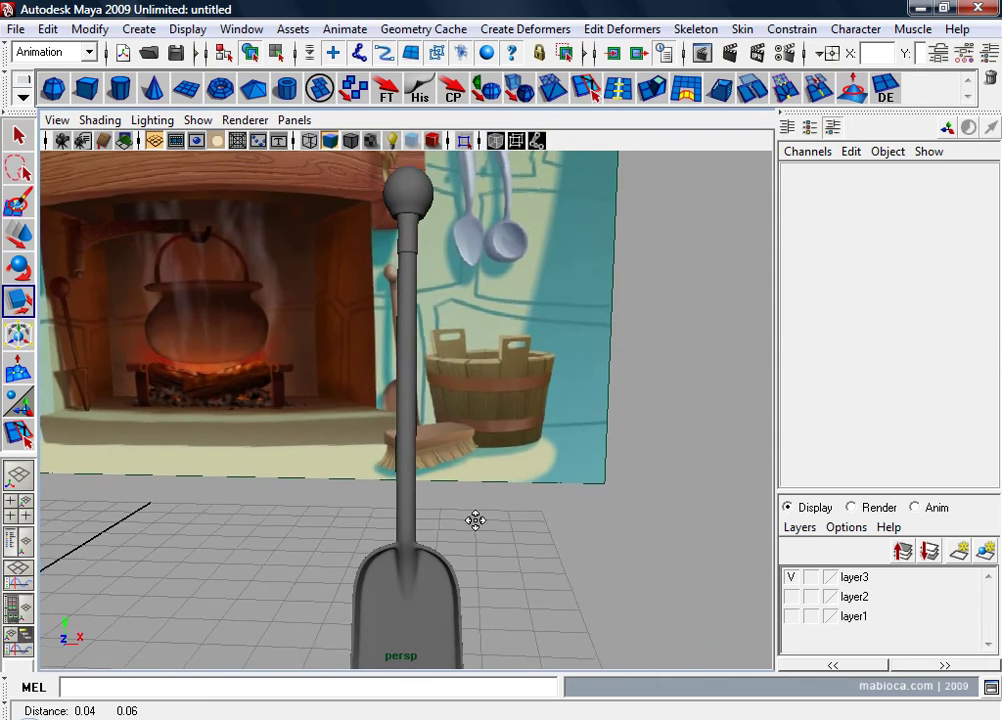
mouse_move(475, 520)
left_mouse_down("alt")
mouse_move(400, 499)
mouse_move(428, 432)
left_mouse_up("alt")
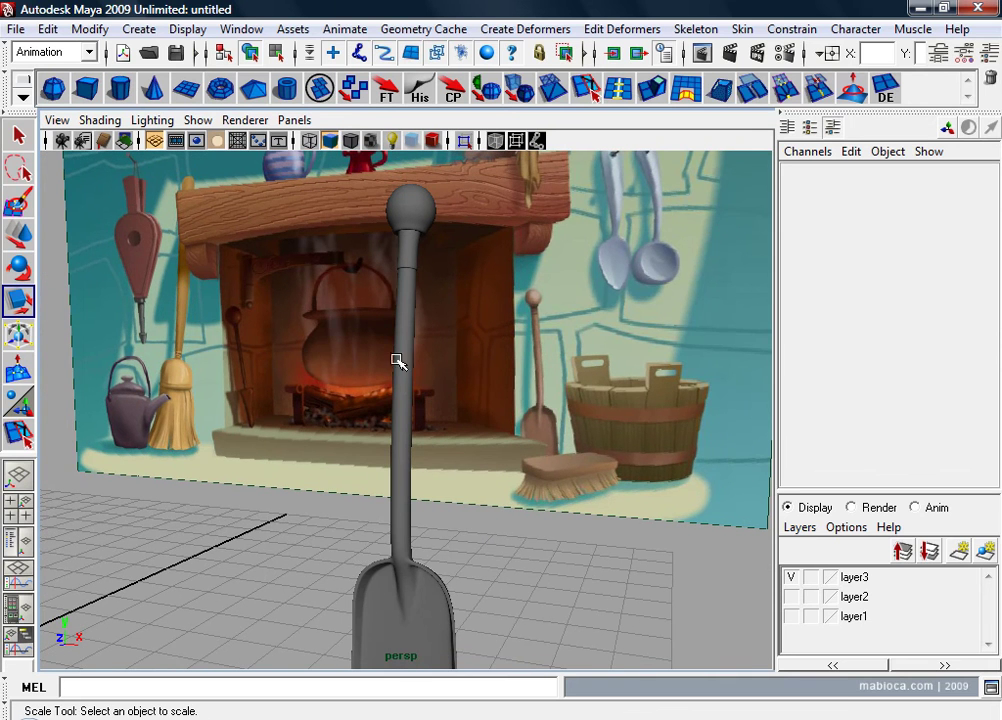
right_click_drag(400, 340, 641, 42)
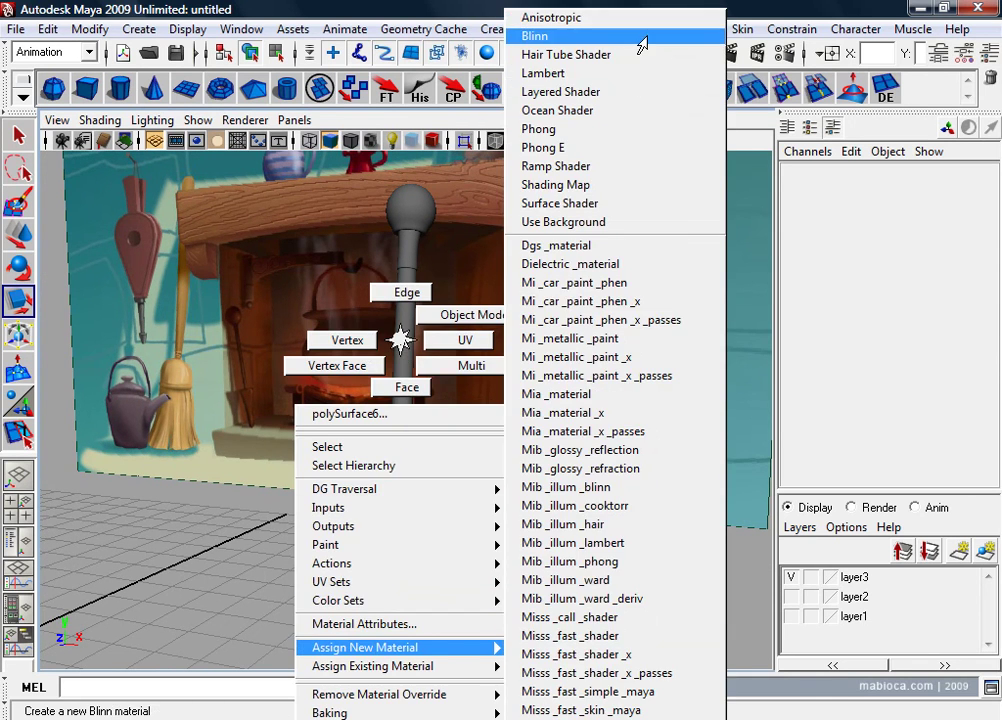
left_click(641, 42)
Step: Give blinn1 a lighter specular colour, eccentricity 0.223 and a darker grey base colour
left_click_drag(582, 44, 820, 36)
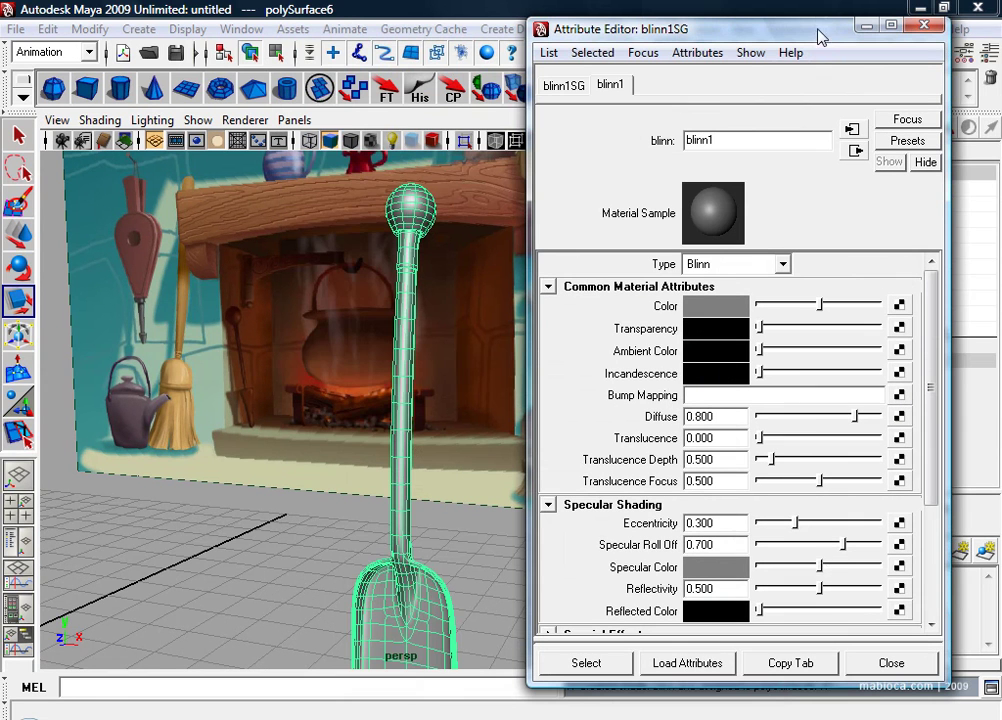
left_click_drag(821, 563, 847, 566)
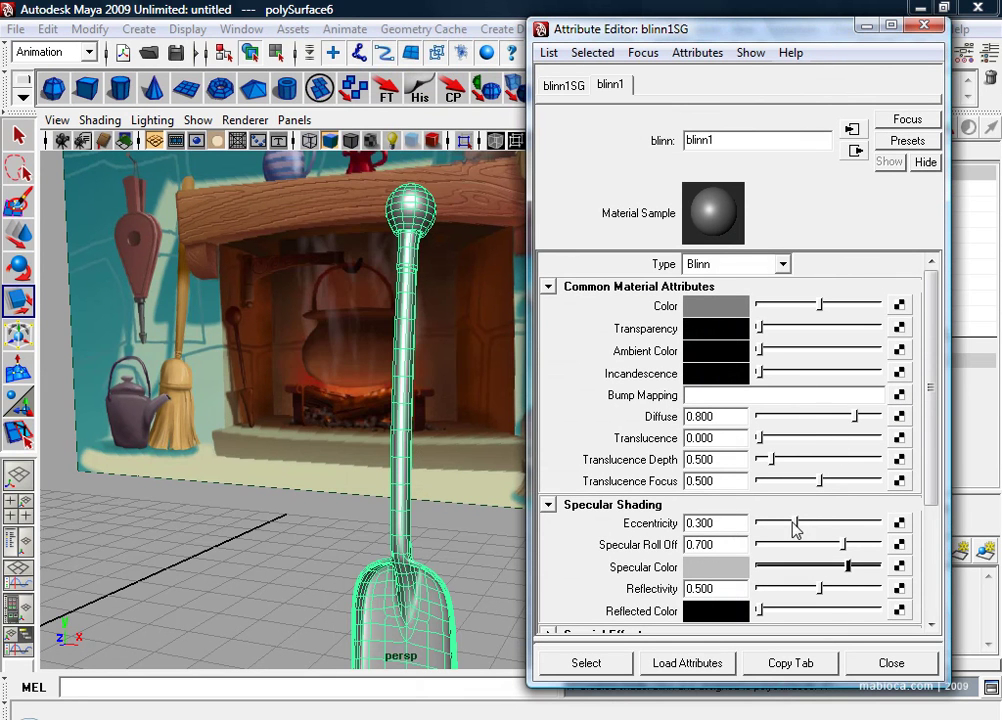
left_click_drag(796, 524, 789, 524)
left_click_drag(812, 305, 806, 306)
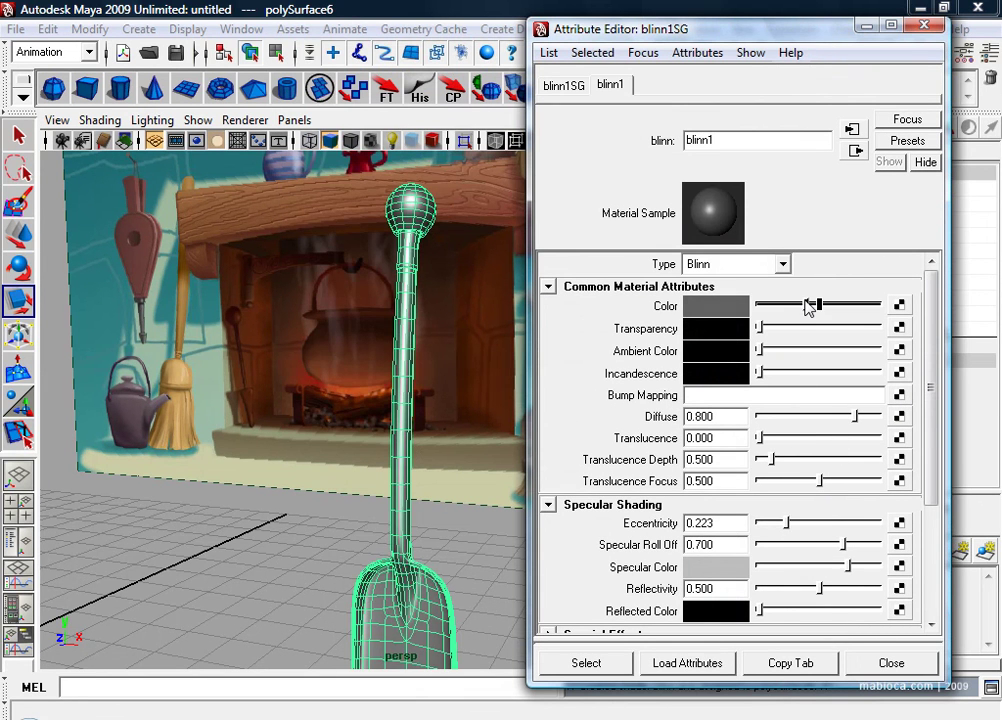
left_click(890, 662)
Step: Orbit in close to inspect the blade with its new Blinn material
left_click(675, 588)
left_click_drag(675, 588, 705, 564, "alt")
mouse_move(705, 564)
right_mouse_down("alt")
mouse_move(595, 467)
mouse_move(537, 487)
mouse_move(901, 409)
right_mouse_up("alt")
mouse_move(901, 409)
left_mouse_down("alt")
mouse_move(552, 425)
mouse_move(528, 394)
mouse_move(689, 413)
mouse_move(649, 429)
left_mouse_up("alt")
mouse_move(649, 429)
right_mouse_down("alt")
mouse_move(707, 492)
mouse_move(501, 478)
right_mouse_up("alt")
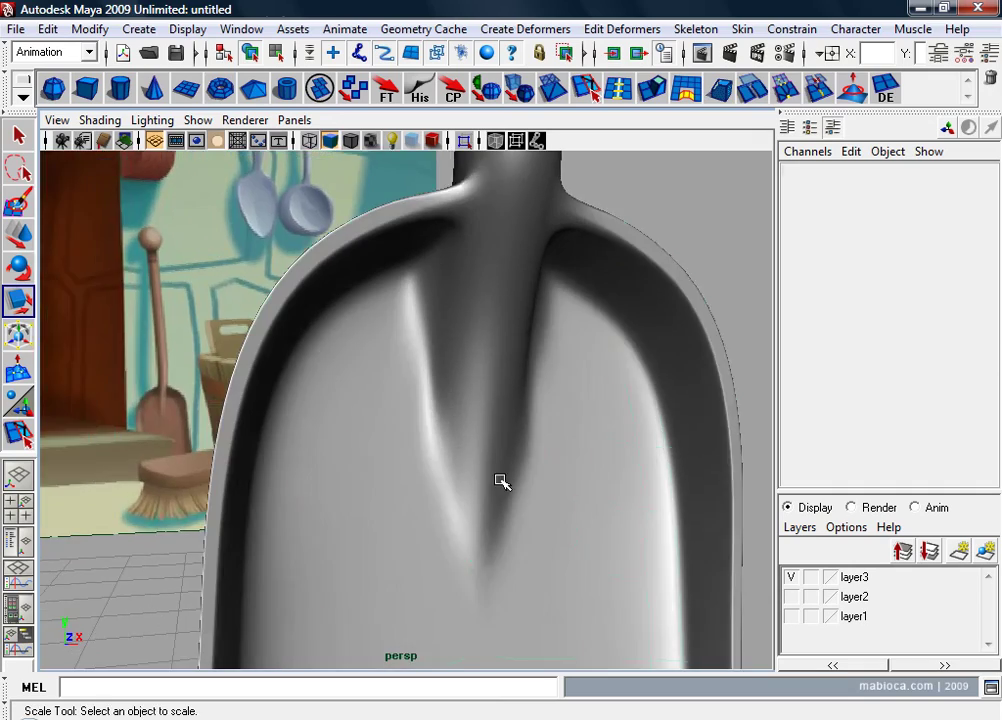
Step: Zoom in on the blade neck and compare the smoothed preview with the low-poly cage
left_click(501, 478)
mouse_move(501, 478)
left_mouse_down("alt")
mouse_move(486, 453)
mouse_move(461, 454)
mouse_move(443, 476)
mouse_move(412, 454)
mouse_move(440, 440)
mouse_move(425, 458)
mouse_move(448, 465)
mouse_move(450, 454)
left_mouse_up("alt")
key("3")
left_click(689, 295)
mouse_move(689, 295)
left_mouse_down("alt")
mouse_move(642, 351)
mouse_move(591, 312)
mouse_move(501, 320)
mouse_move(463, 338)
mouse_move(613, 355)
mouse_move(672, 382)
left_mouse_up("alt")
left_click(613, 355)
key("1")
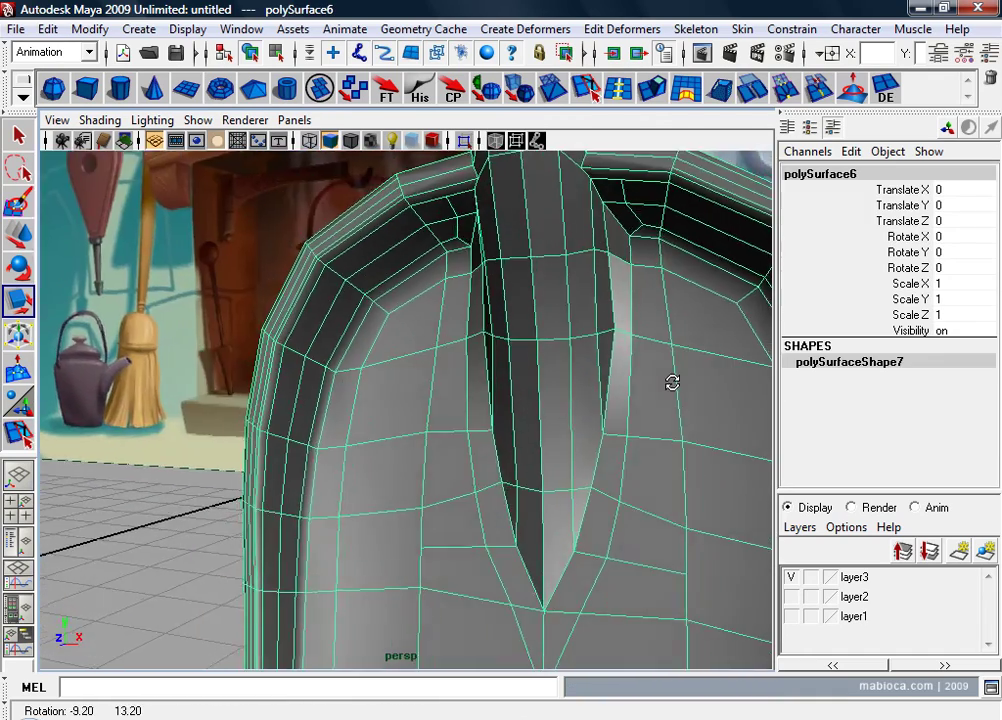
Step: Select the neck vertex and scale it sideways in X to about 1.188
right_click_drag(644, 331, 588, 331)
left_click(634, 337)
mouse_move(634, 337)
left_mouse_down("alt")
mouse_move(633, 376)
mouse_move(444, 336)
left_mouse_up("alt")
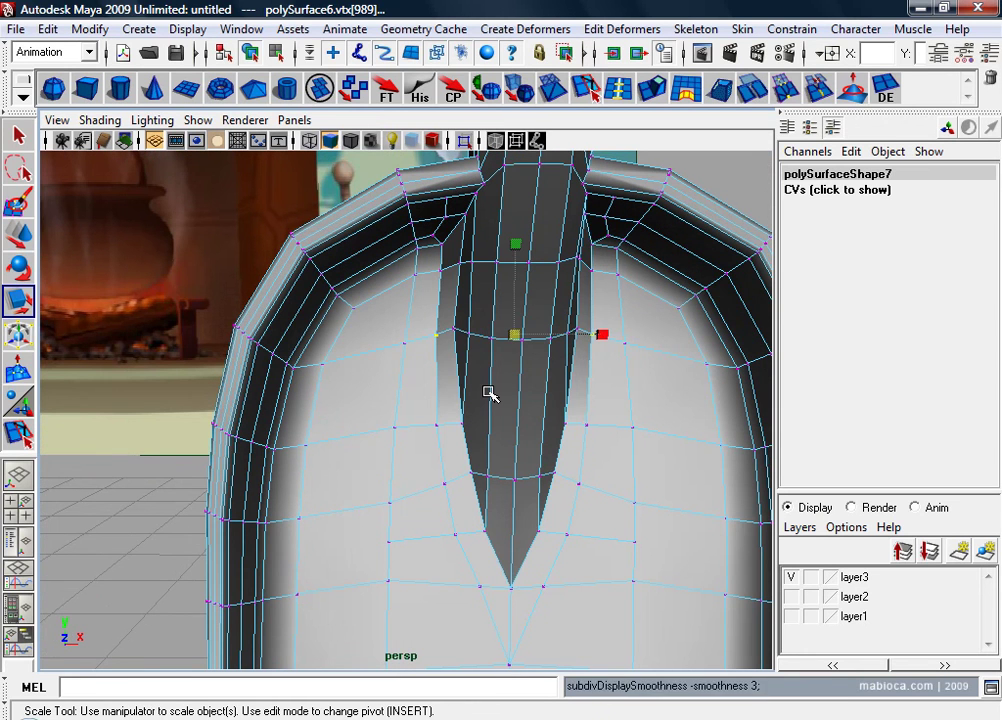
key("2")
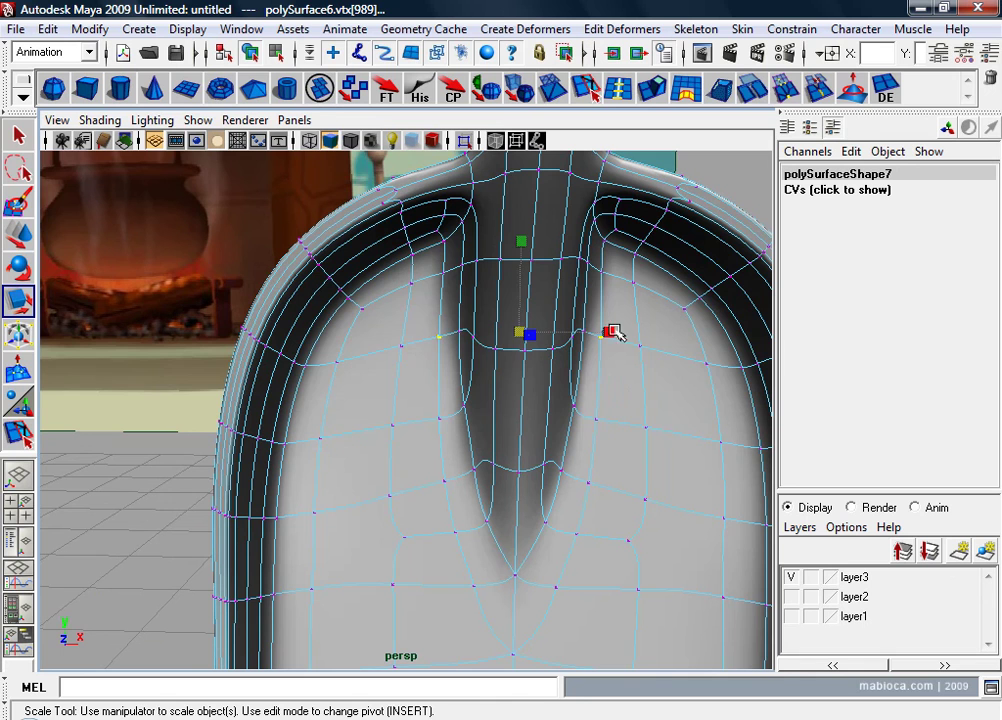
mouse_move(617, 331)
left_mouse_down()
mouse_move(630, 331)
mouse_move(620, 400)
mouse_move(606, 385)
mouse_move(626, 430)
left_mouse_up()
Step: Cut the first polygon split across the blade neck faces
key("F8")
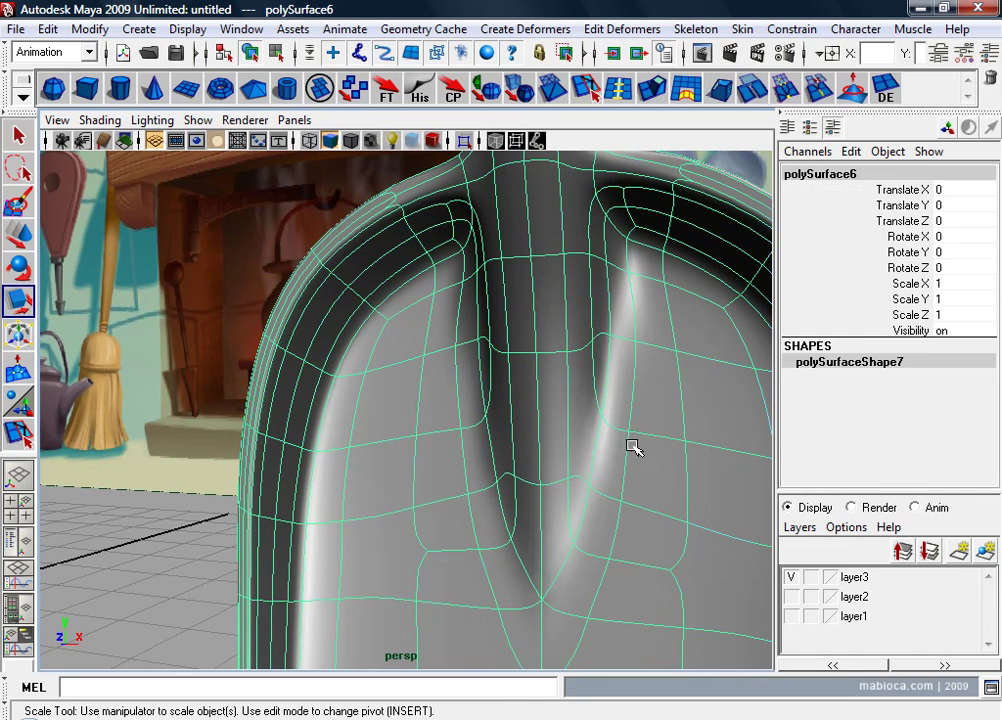
left_click(188, 284)
left_click_drag(188, 284, 283, 318, "alt")
left_click(651, 400)
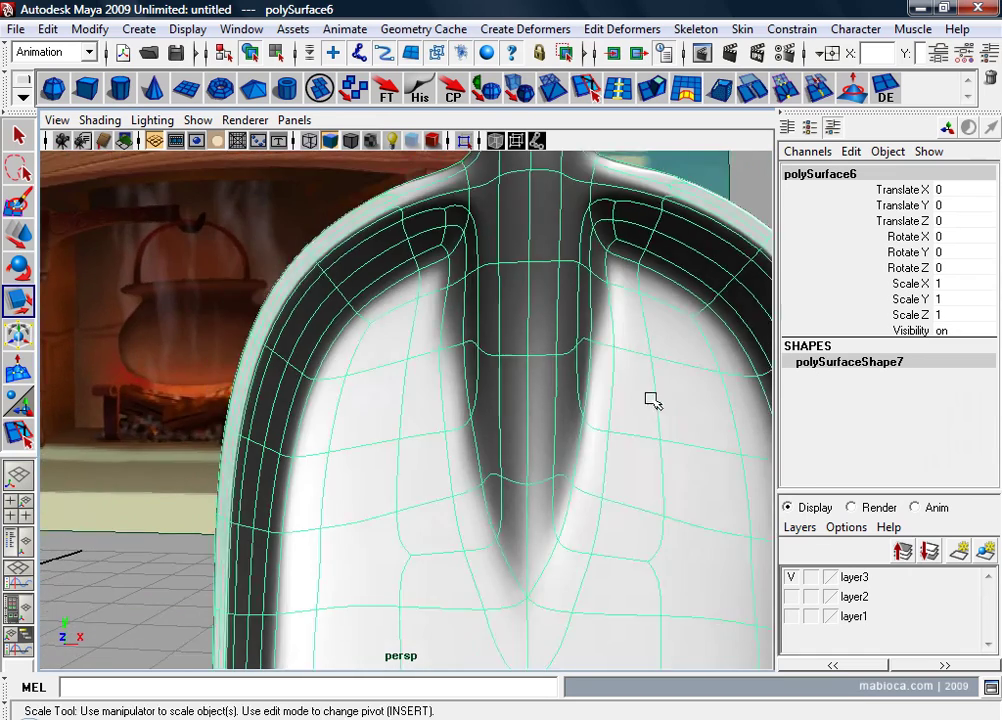
mouse_move(651, 400)
left_mouse_down("alt")
mouse_move(561, 405)
mouse_move(608, 411)
mouse_move(620, 358)
left_mouse_up("alt")
right_click_drag(620, 358, 626, 290)
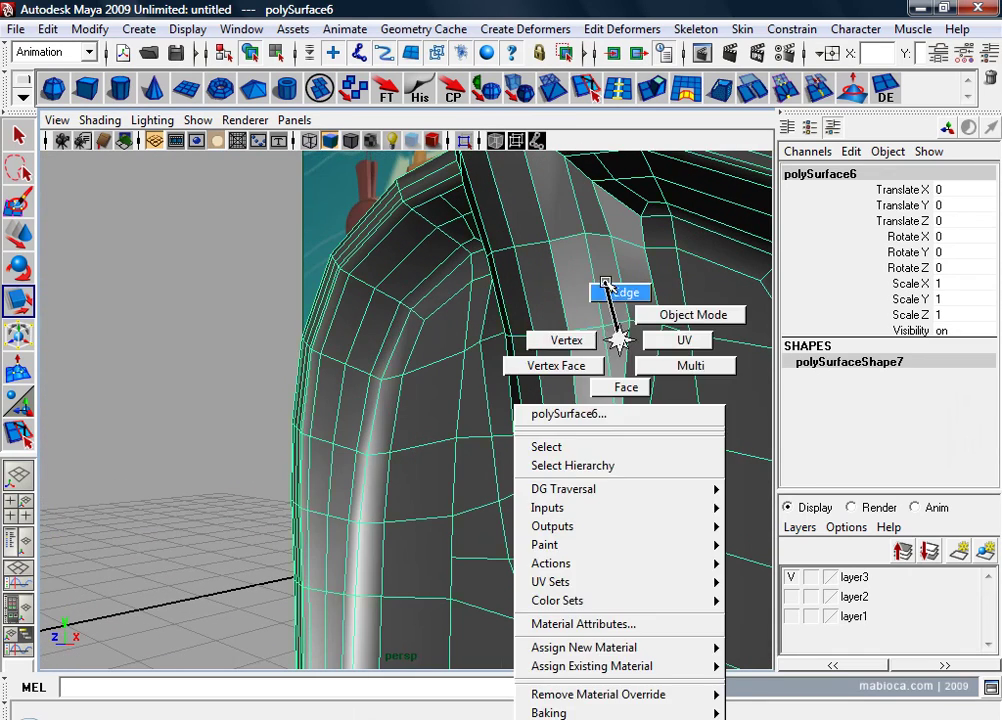
left_click(595, 88)
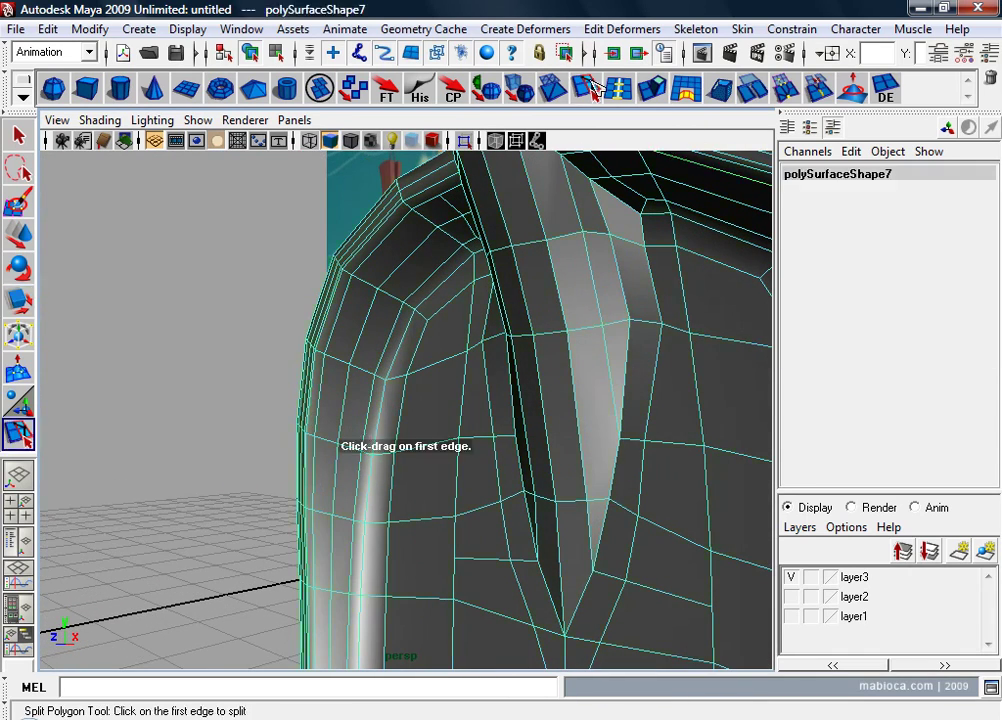
left_click(645, 337)
key("Return")
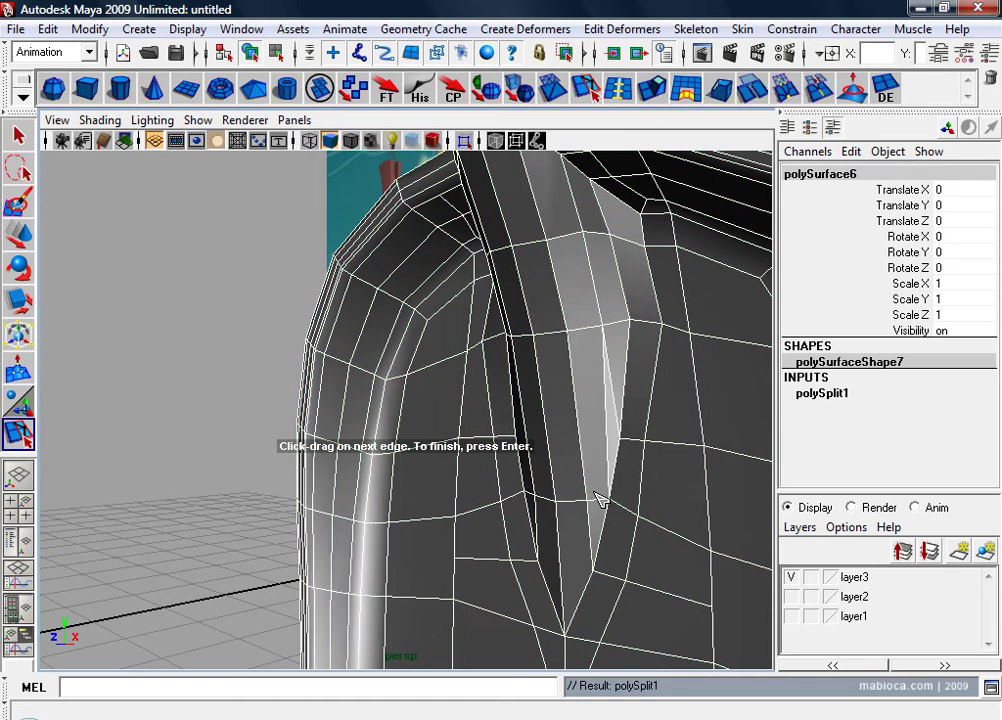
Step: Add a second polygon split across the neck beside the handle groove
mouse_move(707, 505)
left_mouse_down("alt")
mouse_move(428, 470)
mouse_move(82, 352)
left_mouse_up("alt")
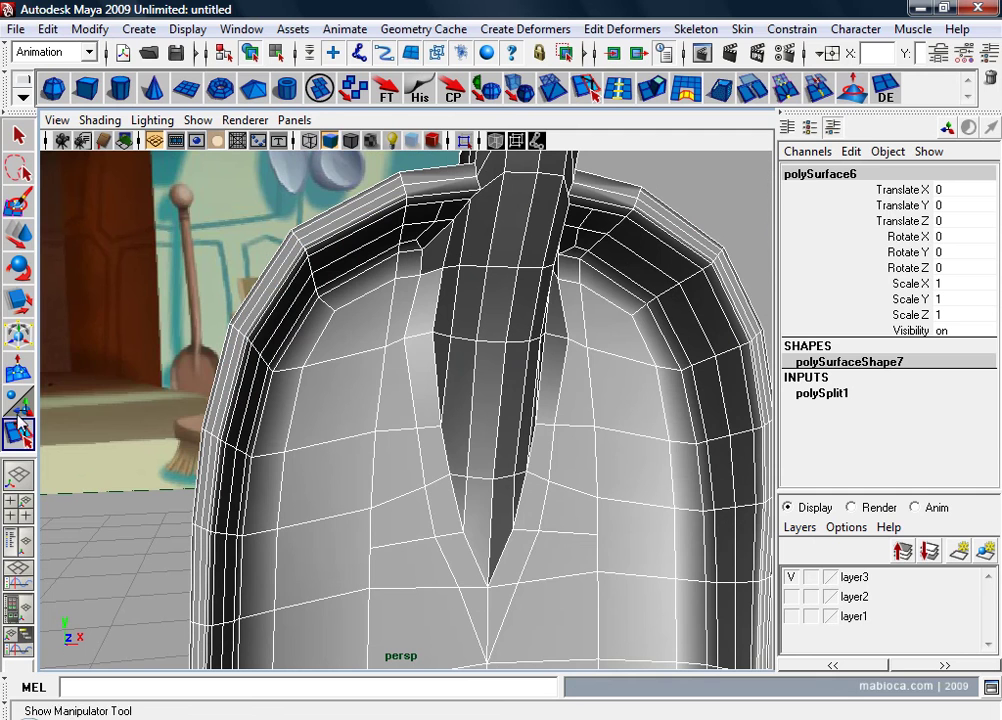
left_click_drag(335, 468, 470, 403, "alt")
key("r")
key("y")
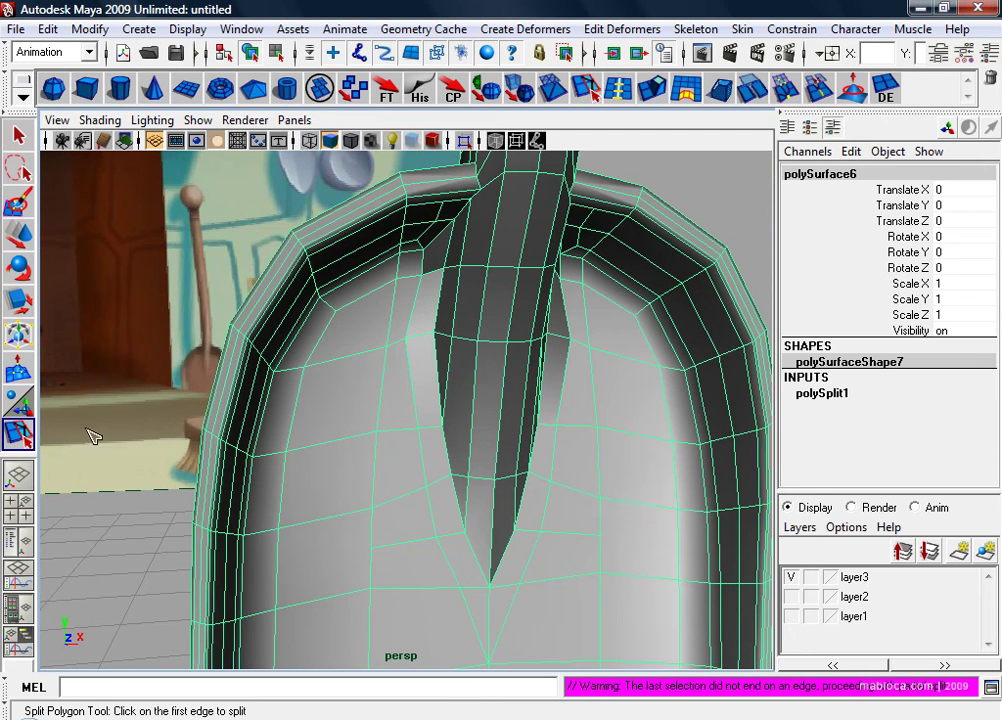
left_click(472, 344)
left_click_drag(510, 423, 430, 492, "alt")
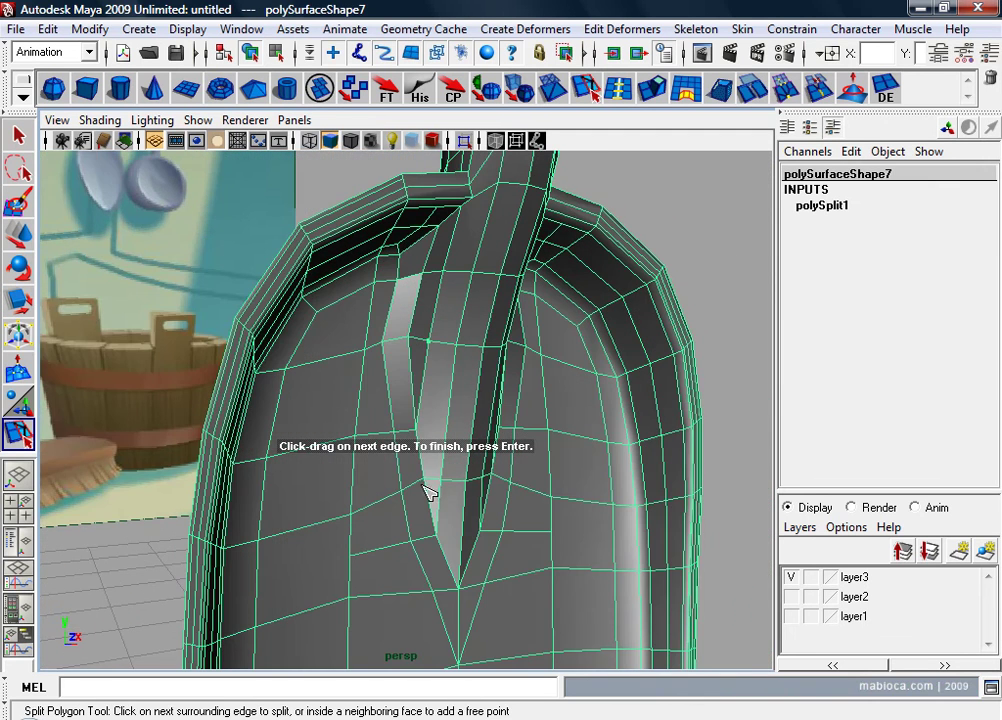
left_click(440, 478)
key("Return")
Step: Select the extra edge along the neck groove and delete it
key("w")
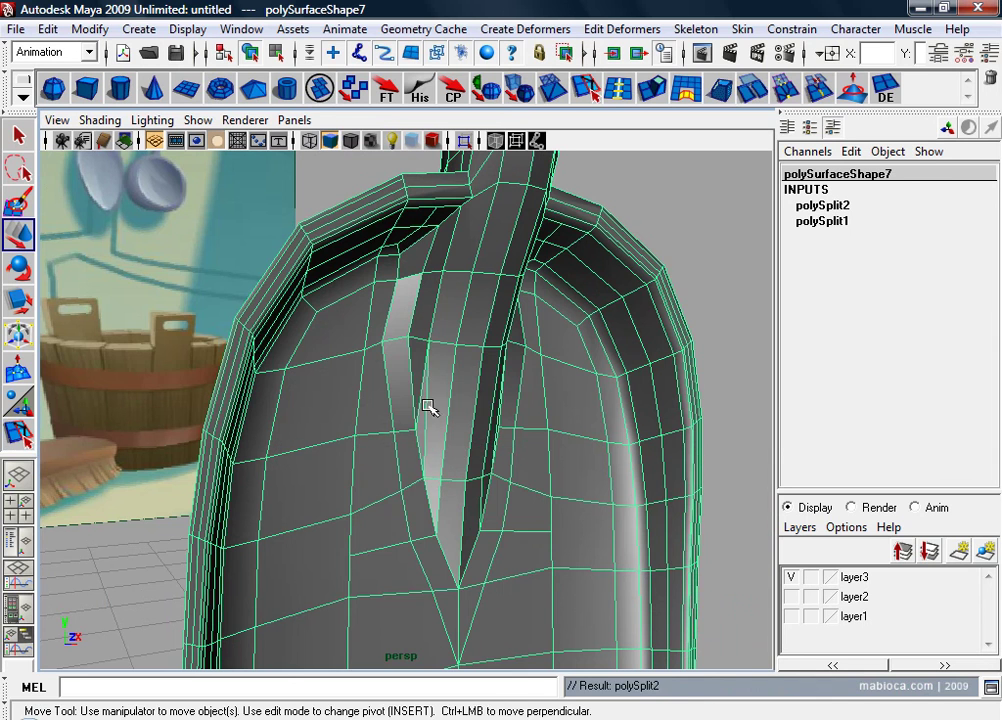
right_click_drag(432, 340, 443, 284)
left_click(424, 396)
left_click_drag(550, 432, 670, 452, "alt")
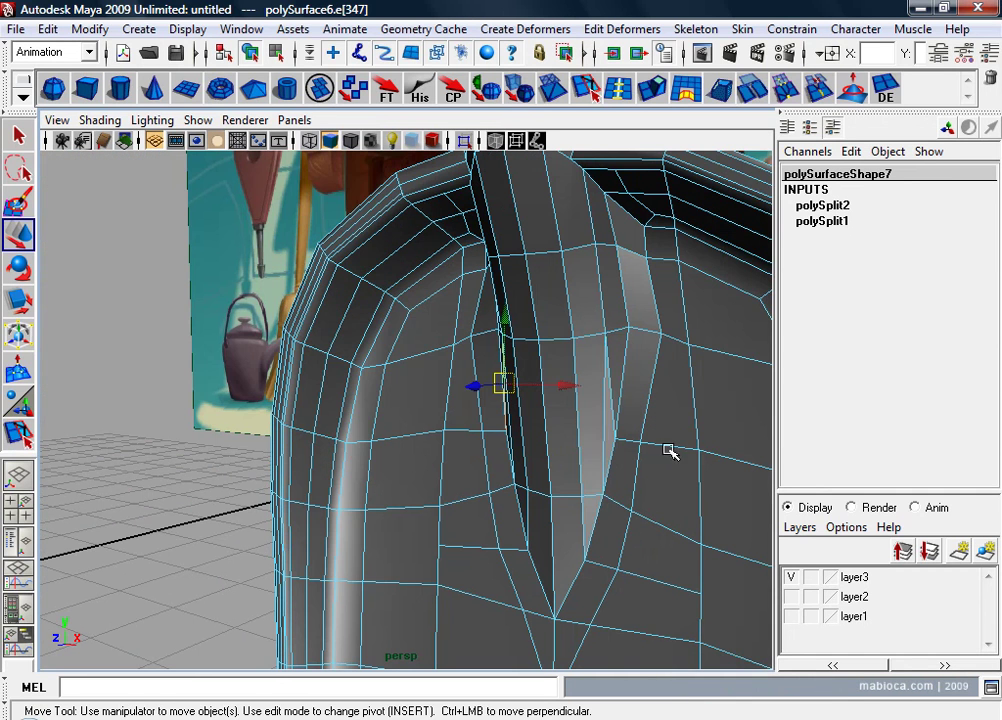
left_click(593, 353)
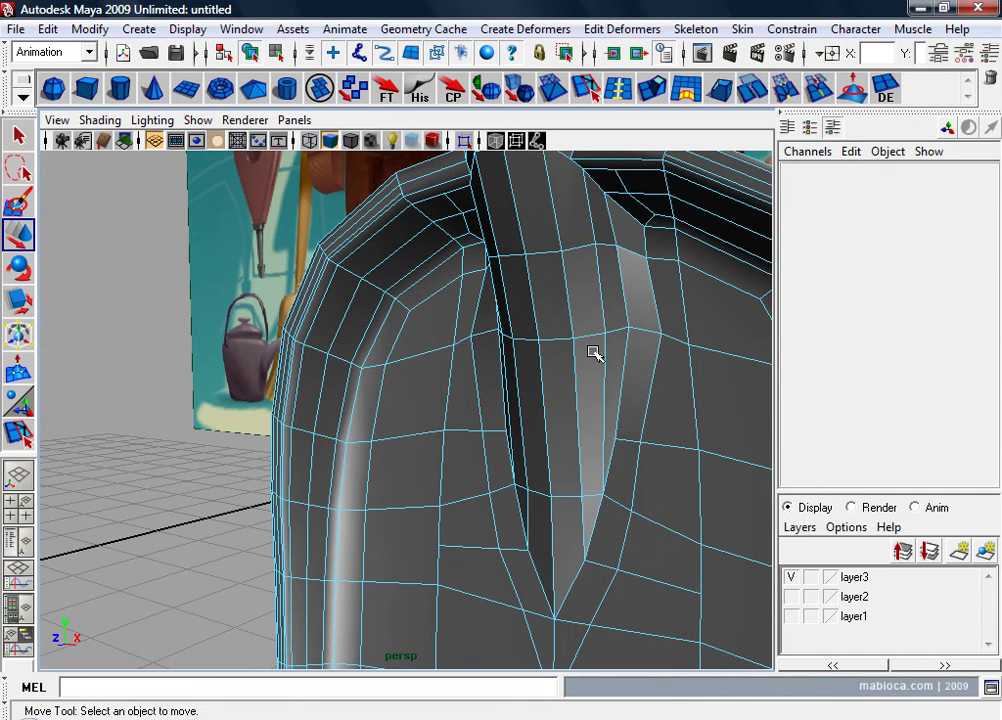
left_click_drag(633, 477, 577, 454, "alt")
Step: Check the blade in smoothed preview, then return it to the low-poly cage display
left_click(536, 468)
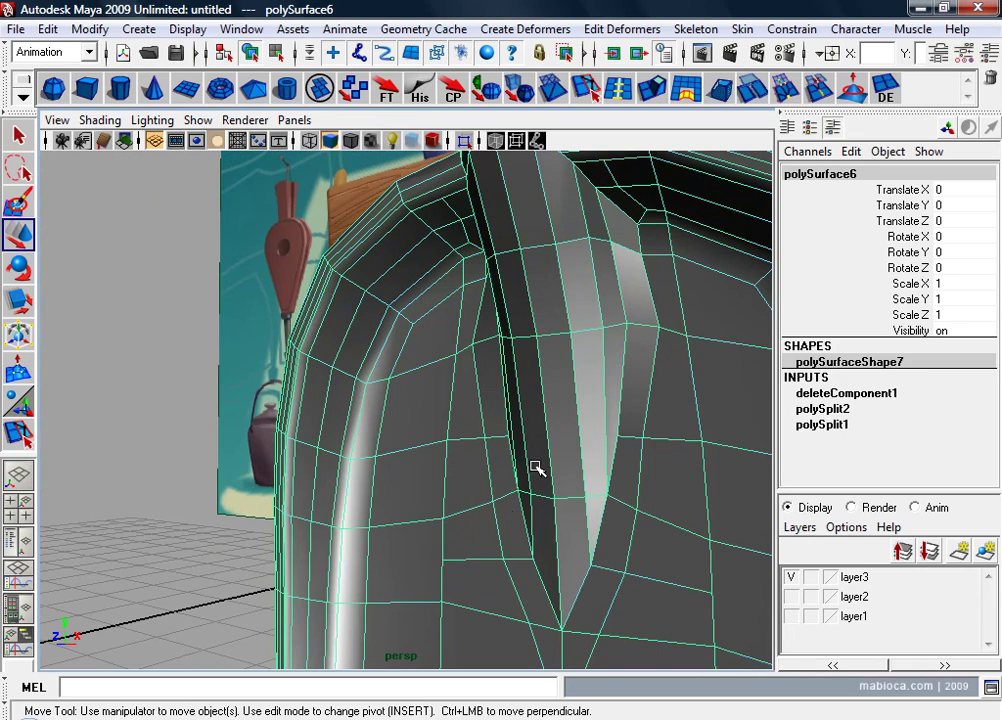
key("3")
left_click(183, 443)
mouse_move(183, 443)
left_mouse_down("alt")
mouse_move(286, 463)
mouse_move(302, 450)
left_mouse_up("alt")
left_click(408, 442)
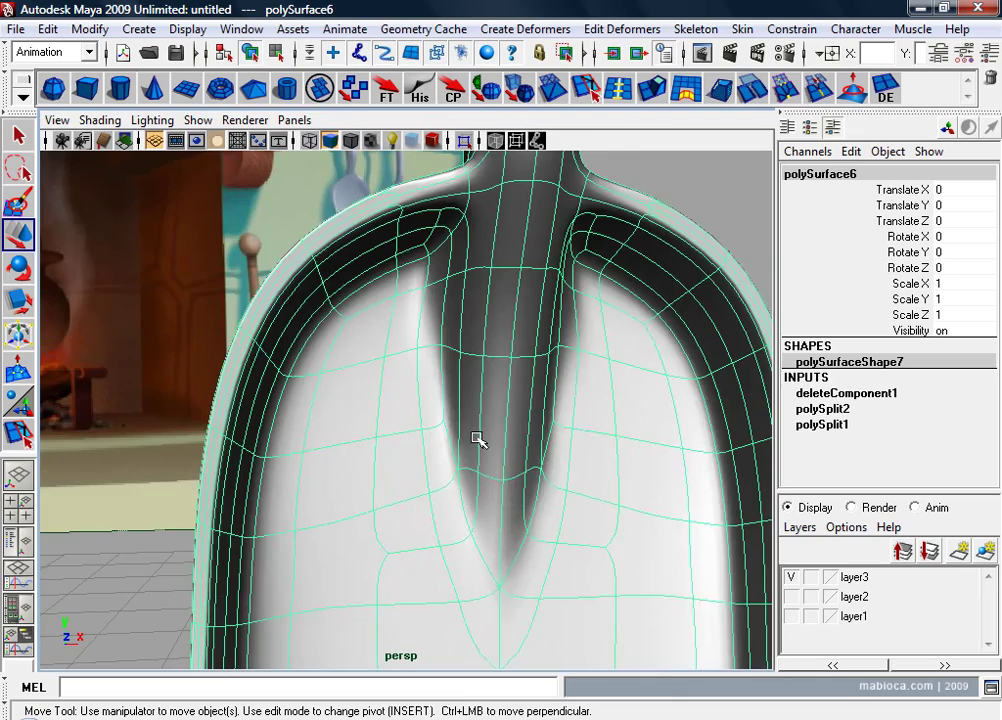
key("1")
Step: Select a vertex at the blade neck and switch to the Scale tool
mouse_move(445, 454)
left_mouse_down("alt")
mouse_move(523, 429)
mouse_move(447, 441)
left_mouse_up("alt")
right_click_drag(447, 338, 400, 345)
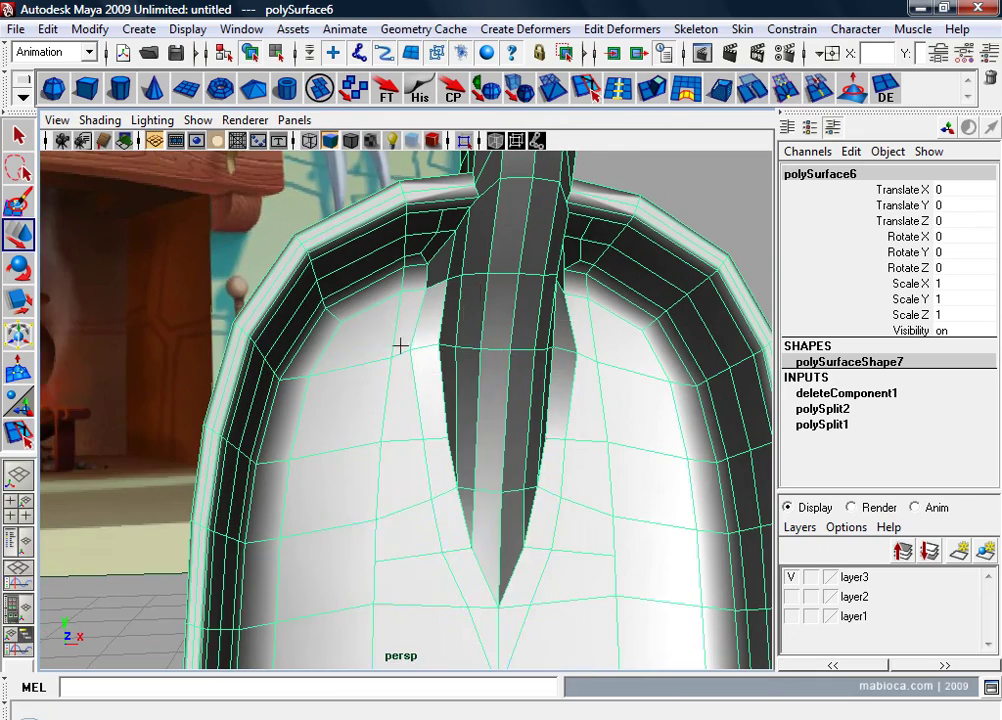
left_click(452, 437)
left_click_drag(438, 444, 593, 469, "alt")
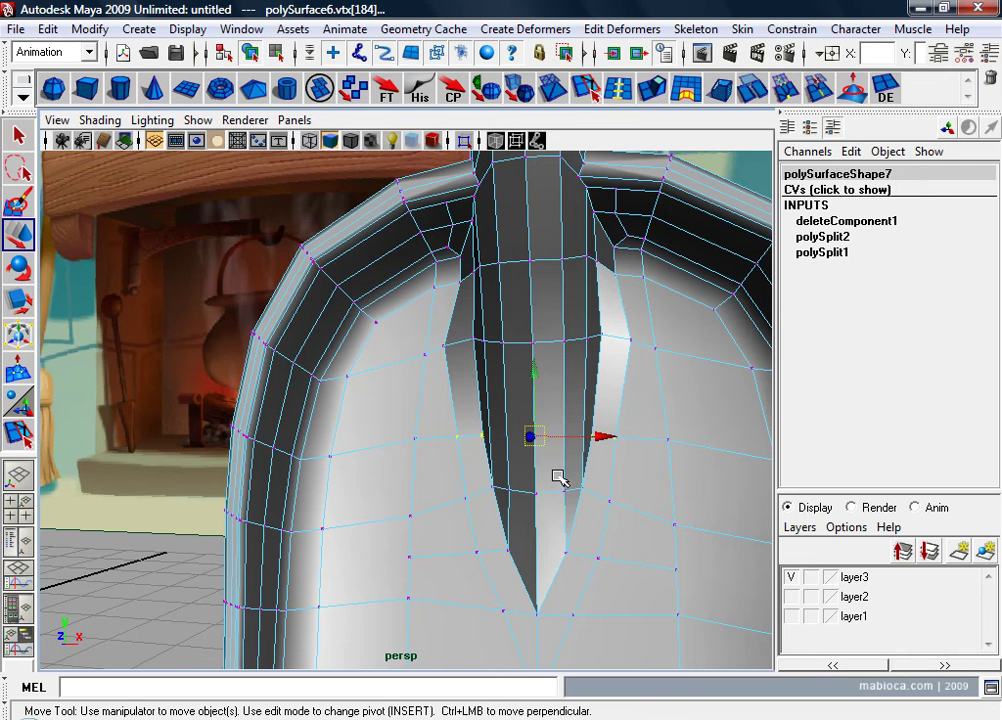
key("r")
mouse_move(501, 458)
left_mouse_down("alt")
mouse_move(460, 450)
mouse_move(496, 471)
left_mouse_up("alt")
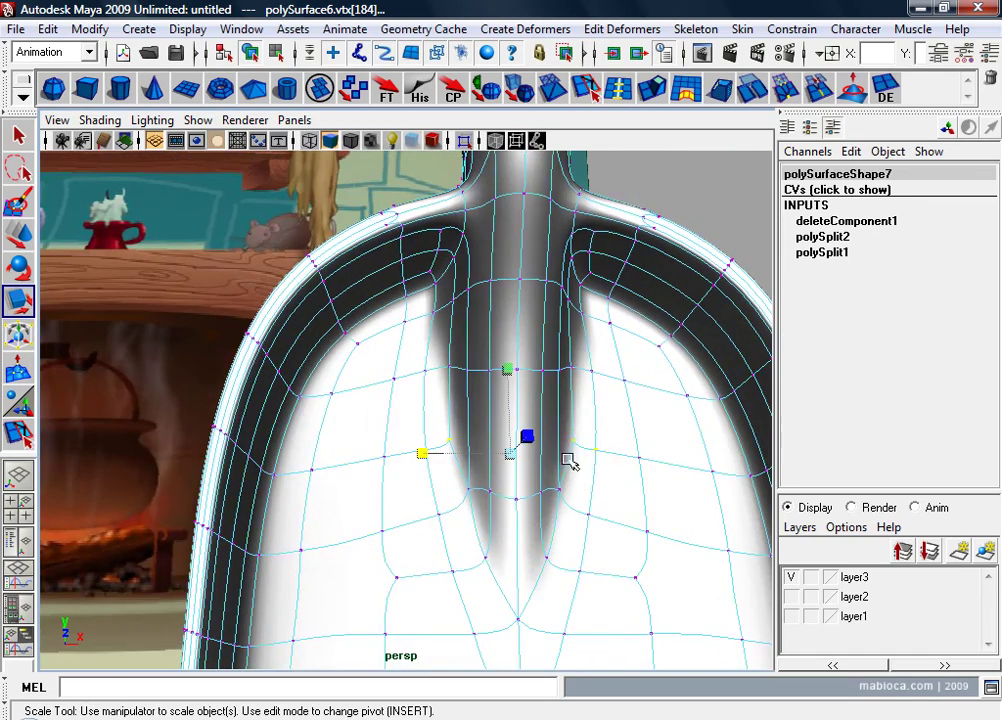
Step: Clear the selection and reframe the unsmoothed blade neck up close
left_click(678, 186)
mouse_move(678, 186)
left_mouse_down("alt")
mouse_move(723, 291)
mouse_move(558, 294)
left_mouse_up("alt")
right_click_drag(558, 294, 537, 318, "alt")
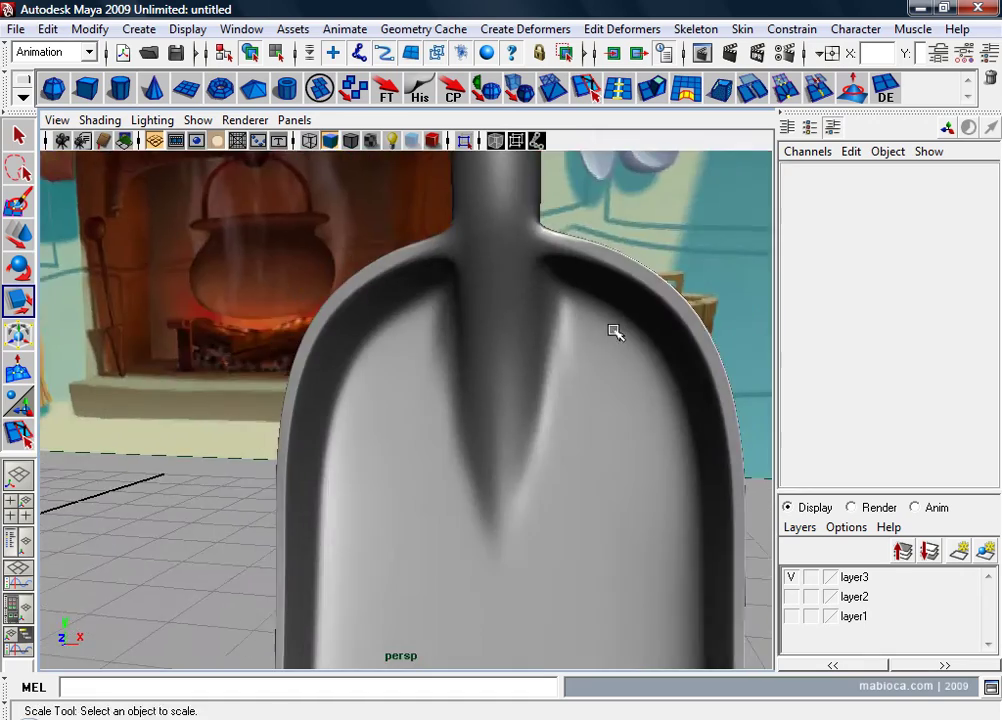
mouse_move(615, 331)
left_mouse_down("alt")
mouse_move(573, 293)
mouse_move(615, 312)
mouse_move(584, 351)
mouse_move(432, 356)
mouse_move(559, 356)
mouse_move(569, 302)
mouse_move(526, 338)
mouse_move(555, 340)
left_mouse_up("alt")
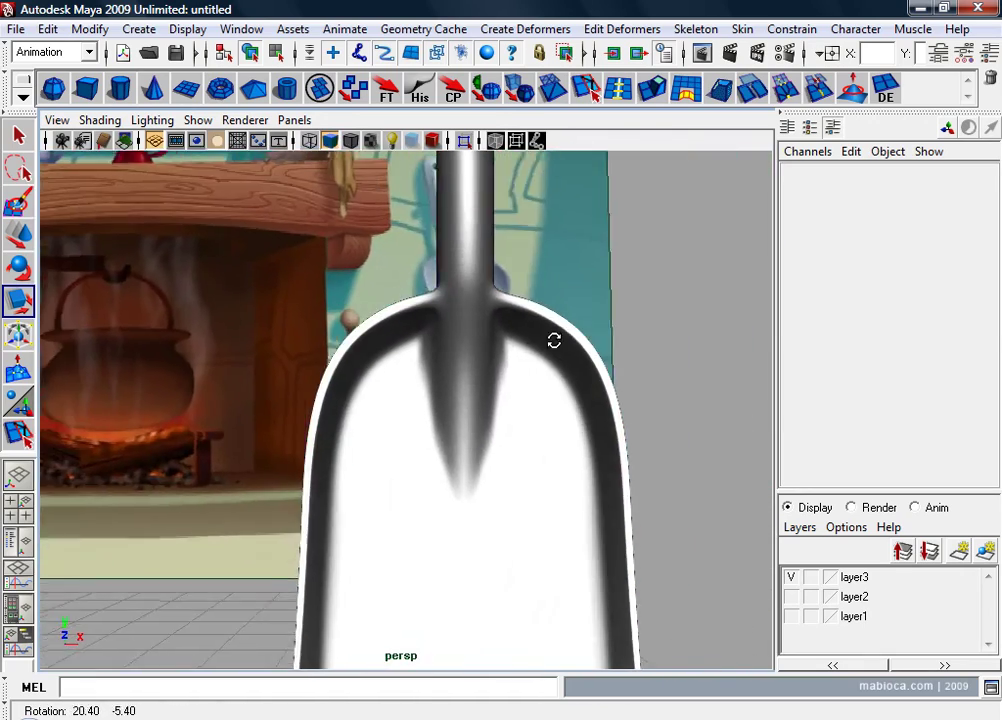
left_click(501, 418)
key("1")
right_click_drag(476, 444, 564, 436, "alt")
left_click_drag(564, 436, 546, 414, "alt")
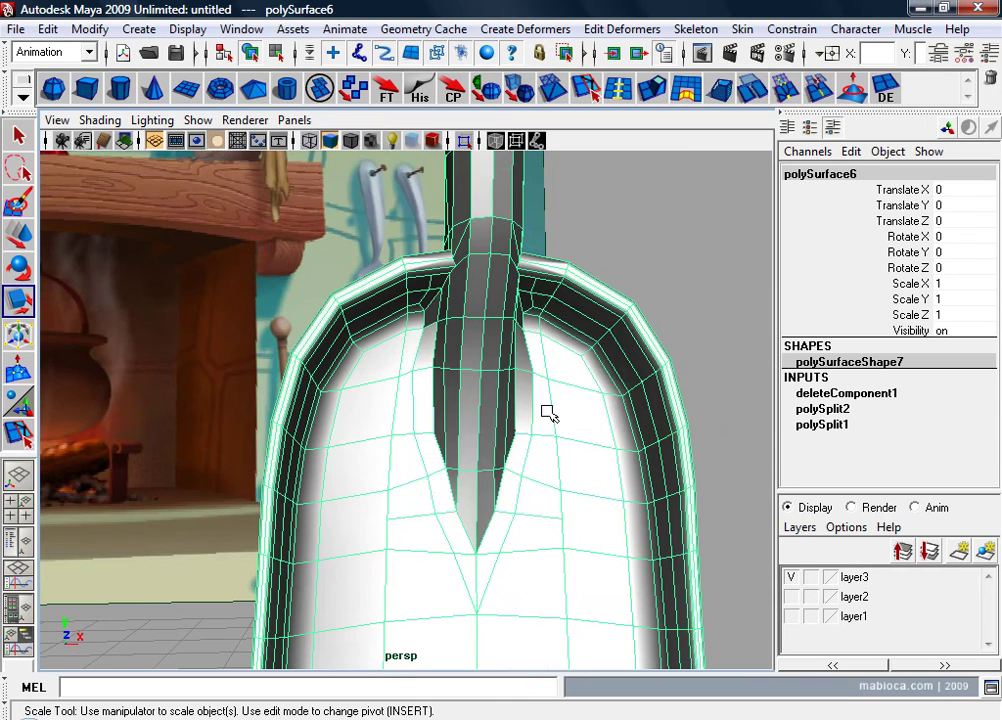
Step: Marquee-select the rings of vertices around the V-shaped slot at the neck
right_click_drag(510, 336, 447, 340)
left_click_drag(404, 361, 376, 355, "alt")
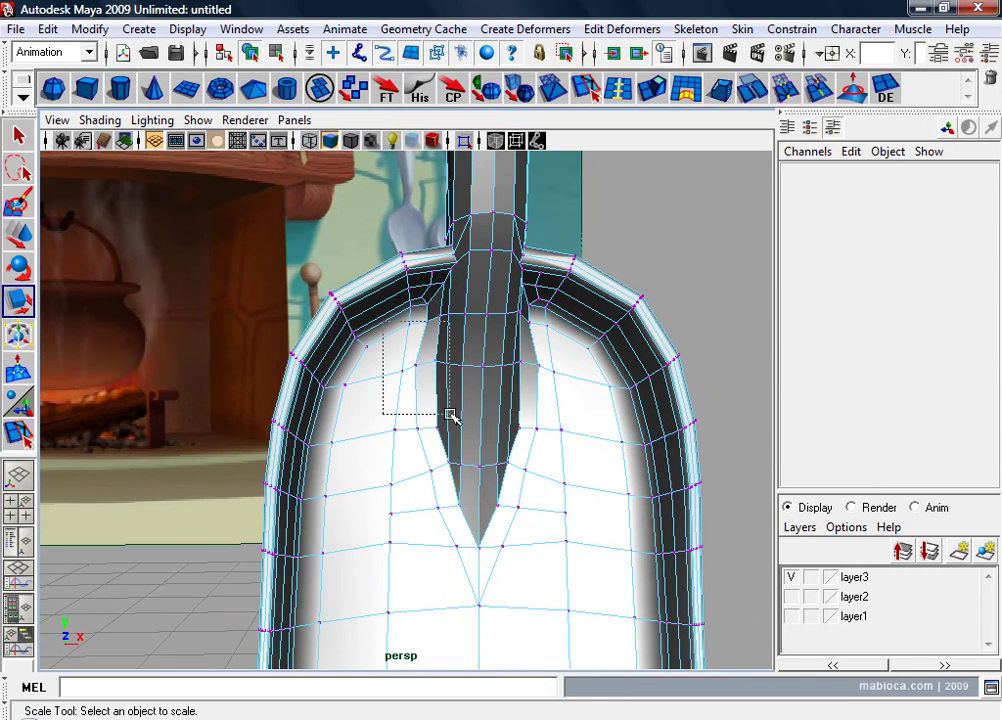
left_click_drag(582, 608, 580, 612)
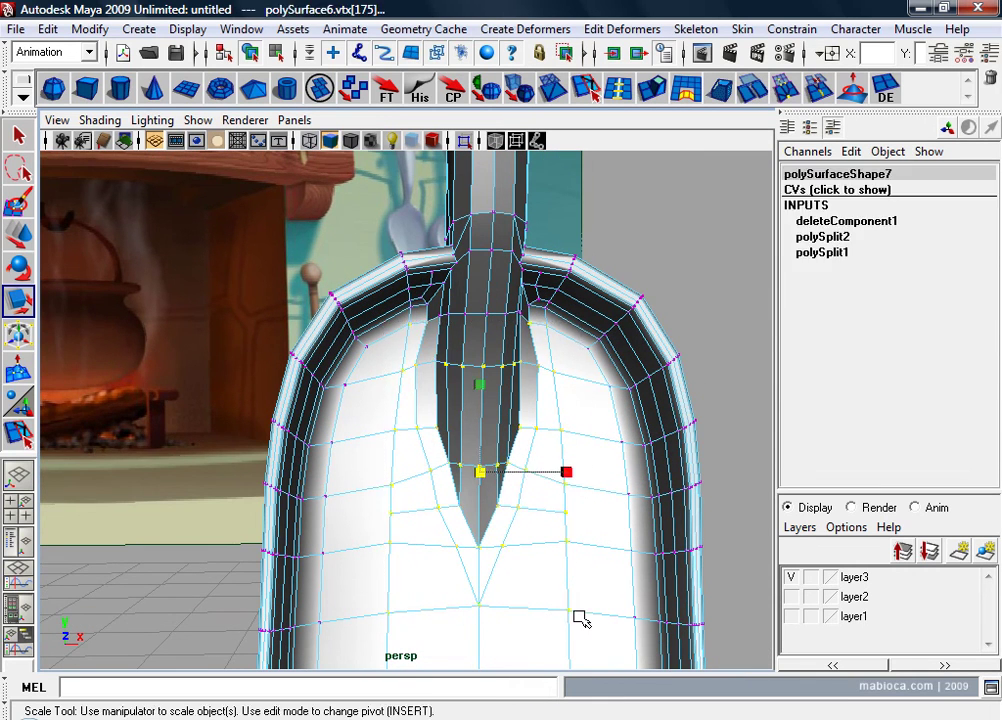
right_click_drag(514, 463, 577, 510, "alt")
mouse_move(577, 510)
left_mouse_down("alt")
mouse_move(489, 507)
mouse_move(578, 347)
left_mouse_up("alt")
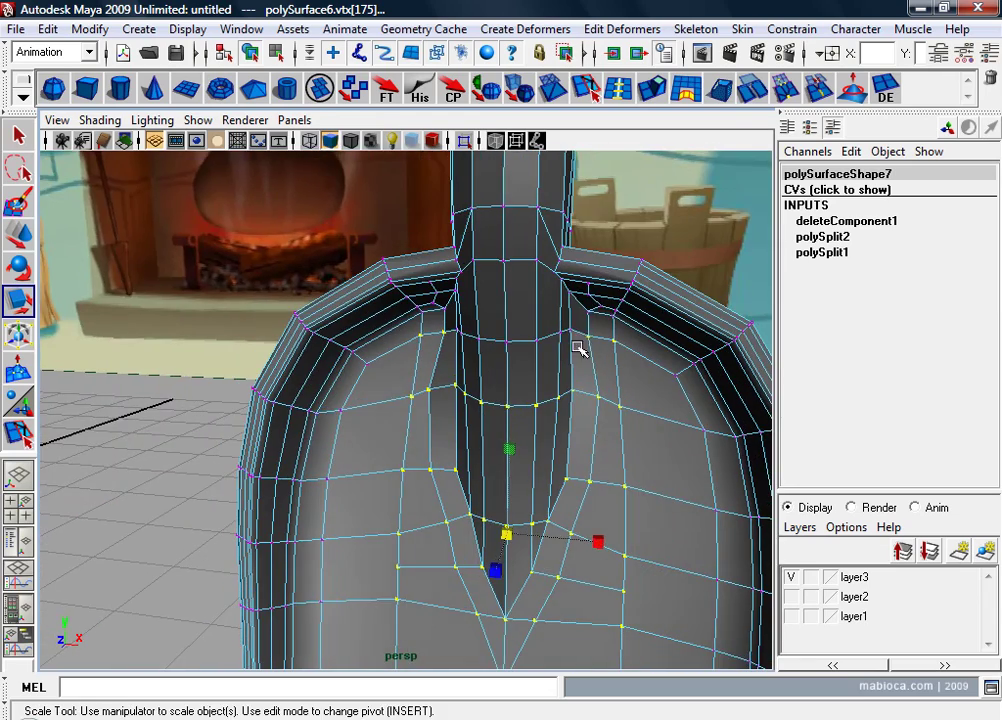
mouse_move(483, 421)
left_mouse_down("alt")
mouse_move(548, 385)
mouse_move(497, 394)
mouse_move(781, 425)
mouse_move(454, 428)
left_mouse_up("alt")
left_click_drag(655, 405, 671, 407, "alt")
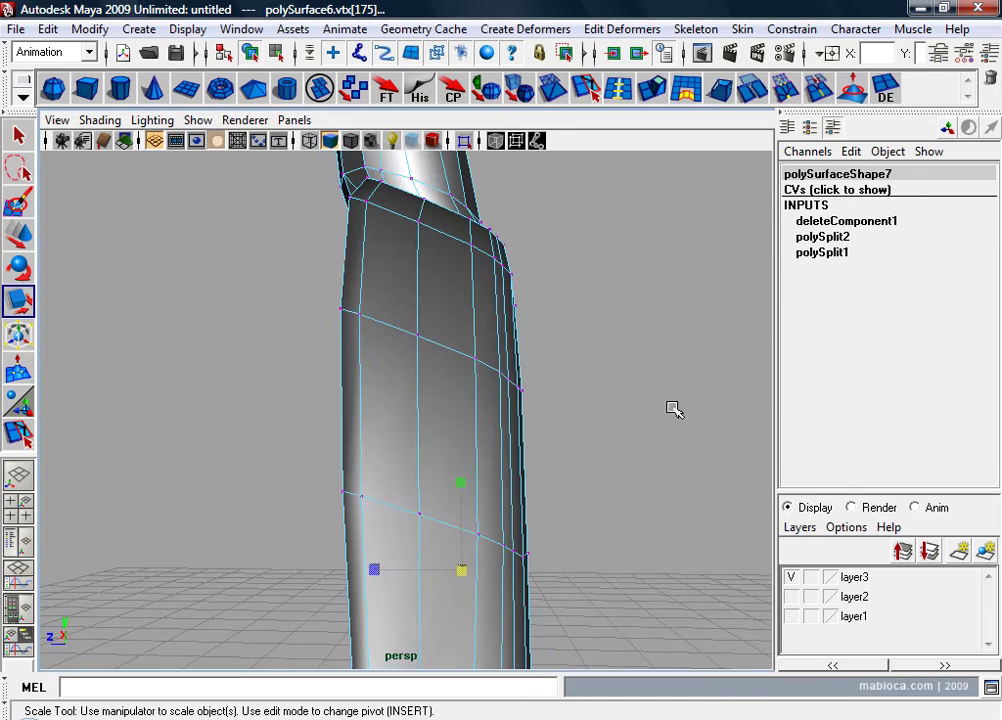
Step: Inspect the selected vertices in an enlarged side view and perspective, then open the menu sets list
key("space")
key("space")
middle_click_drag(505, 555, 472, 270, "alt")
right_click_drag(472, 270, 520, 426, "alt")
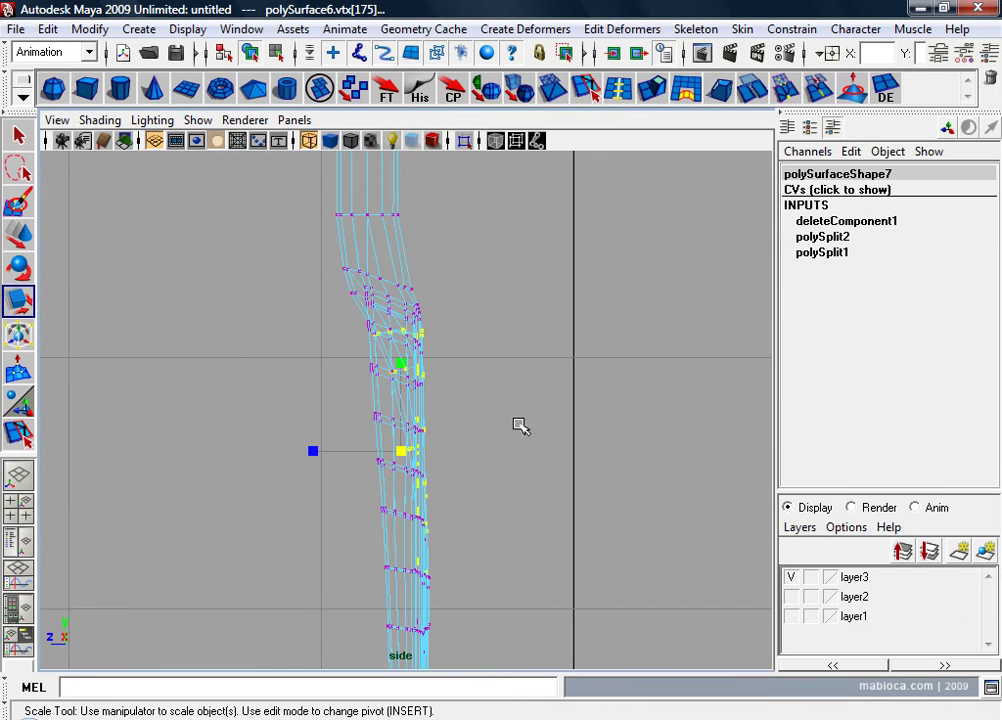
mouse_move(425, 648)
right_mouse_down("alt")
mouse_move(465, 552)
mouse_move(691, 550)
right_mouse_up("alt")
key("space")
key("space")
mouse_move(593, 306)
left_mouse_down("alt")
mouse_move(506, 395)
mouse_move(417, 409)
left_mouse_up("alt")
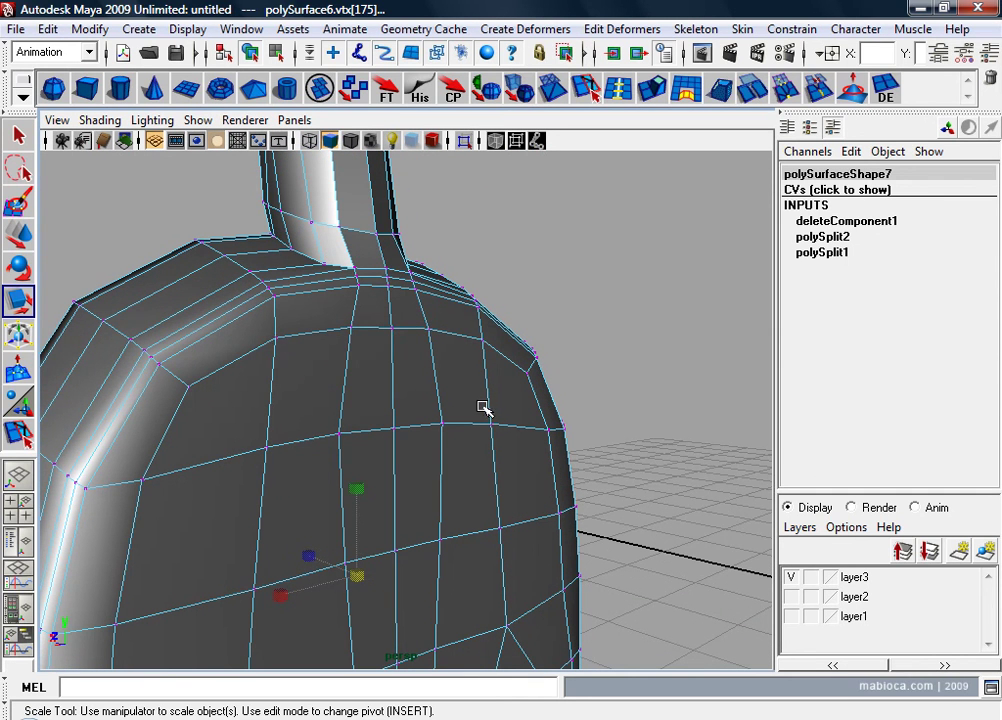
mouse_move(483, 408)
left_mouse_down("alt")
mouse_move(510, 436)
mouse_move(604, 441)
mouse_move(640, 358)
mouse_move(572, 447)
mouse_move(564, 414)
mouse_move(646, 405)
mouse_move(588, 360)
mouse_move(525, 373)
mouse_move(510, 387)
mouse_move(584, 387)
mouse_move(555, 395)
left_mouse_up("alt")
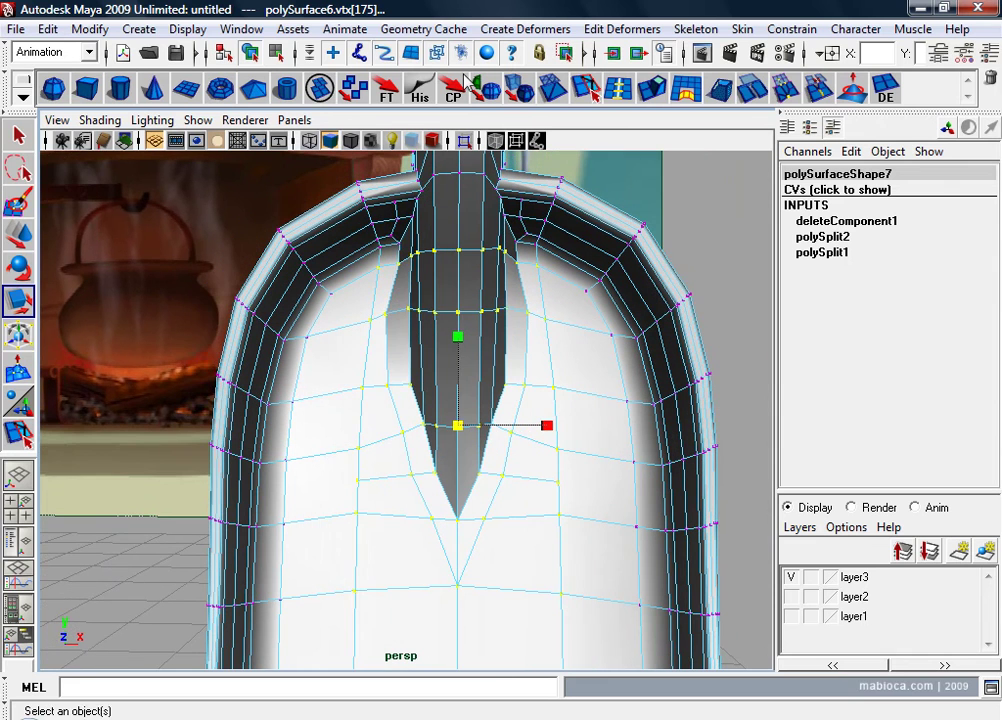
left_click(67, 51)
Step: Switch to the Polygons menu set and open the Sculpt Geometry Tool options
left_click(66, 88)
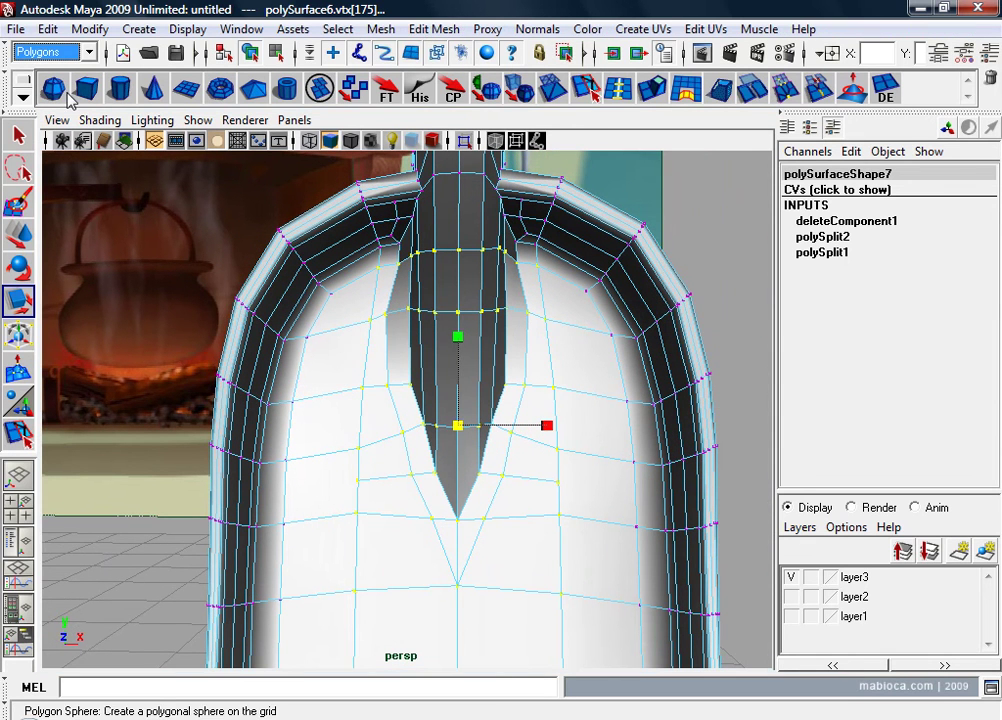
left_click(433, 29)
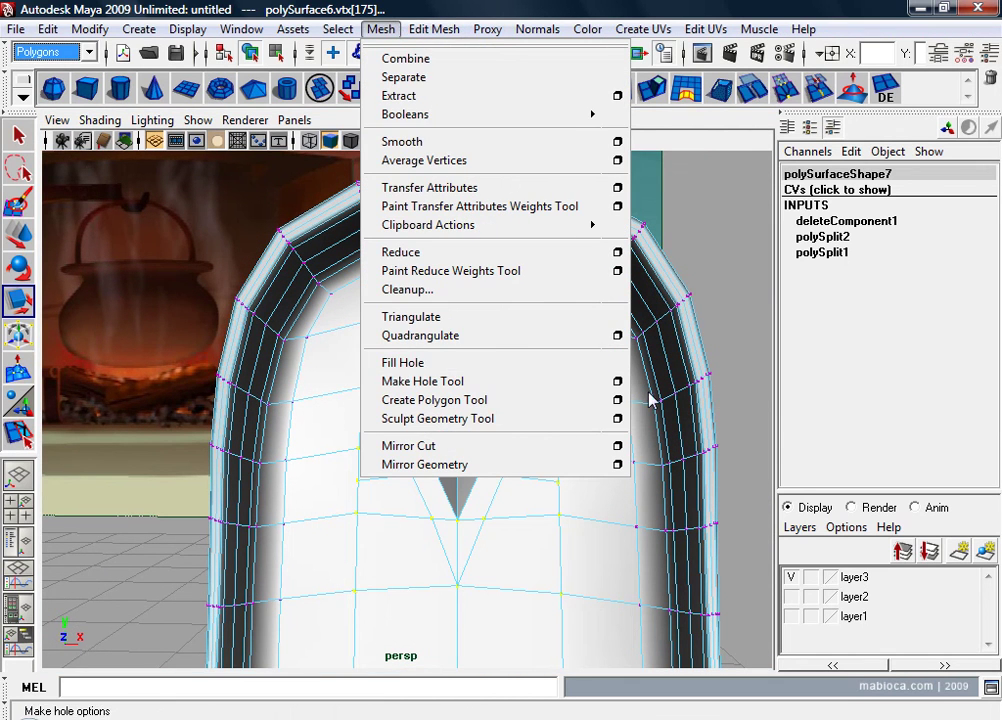
left_click(616, 419)
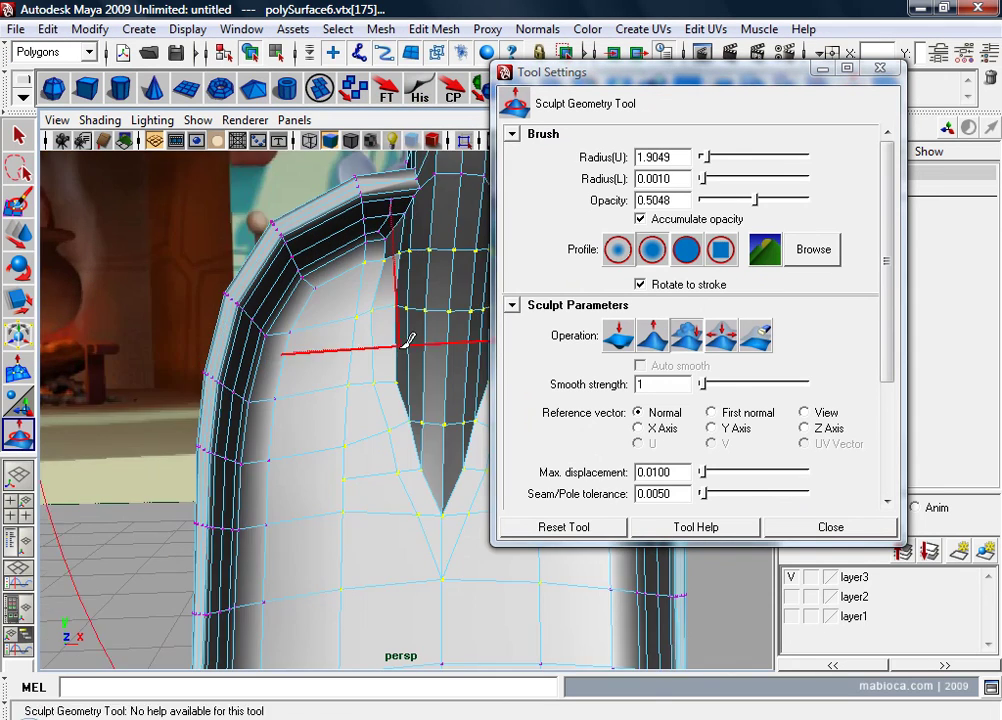
left_click_drag(409, 340, 470, 340, "alt")
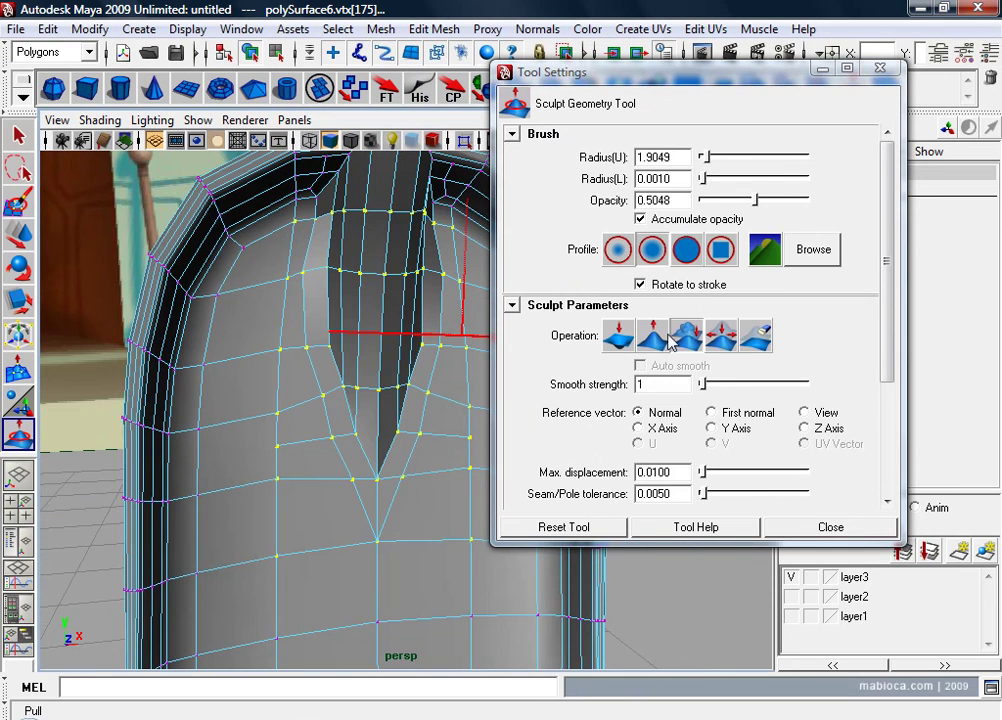
scroll(727, 440, "down", 3)
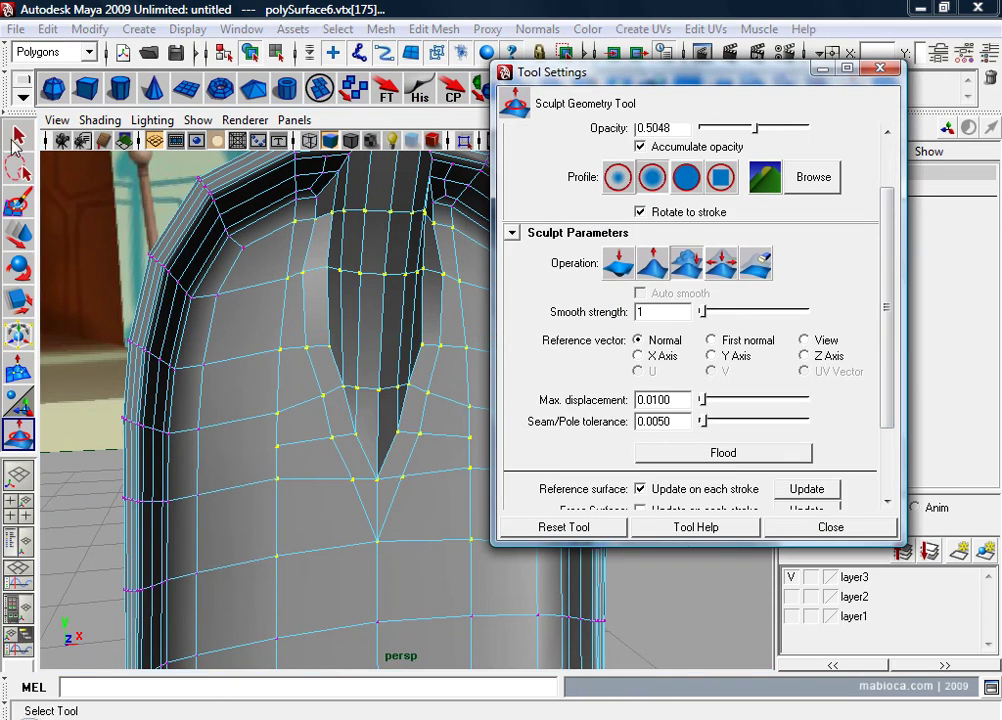
left_click(18, 133)
left_click(18, 433)
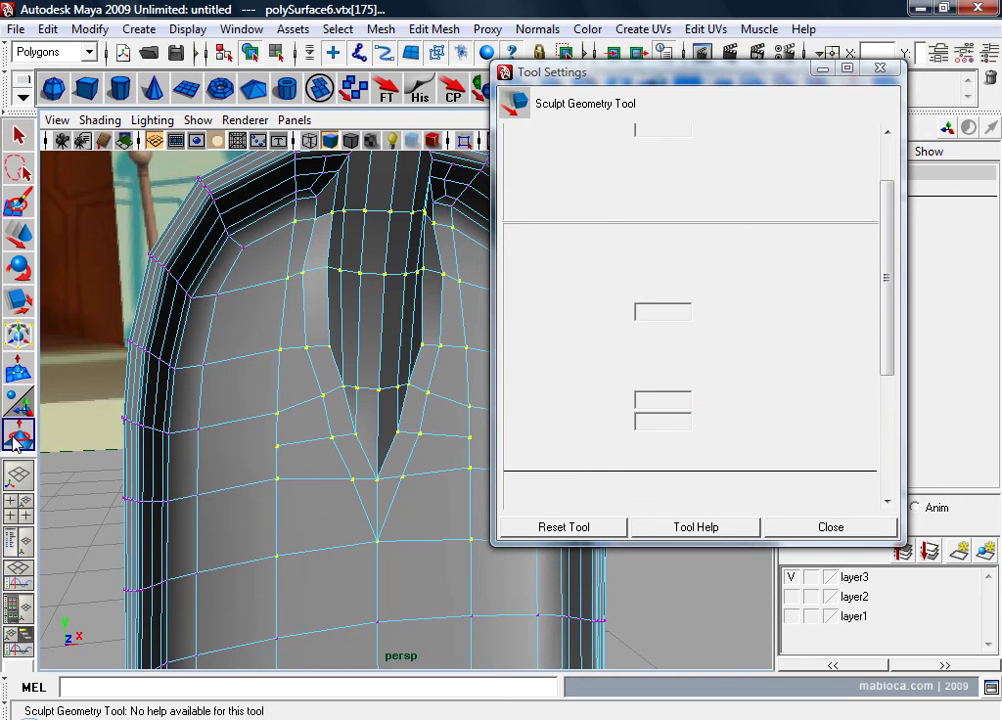
scroll(891, 220, "up", 2)
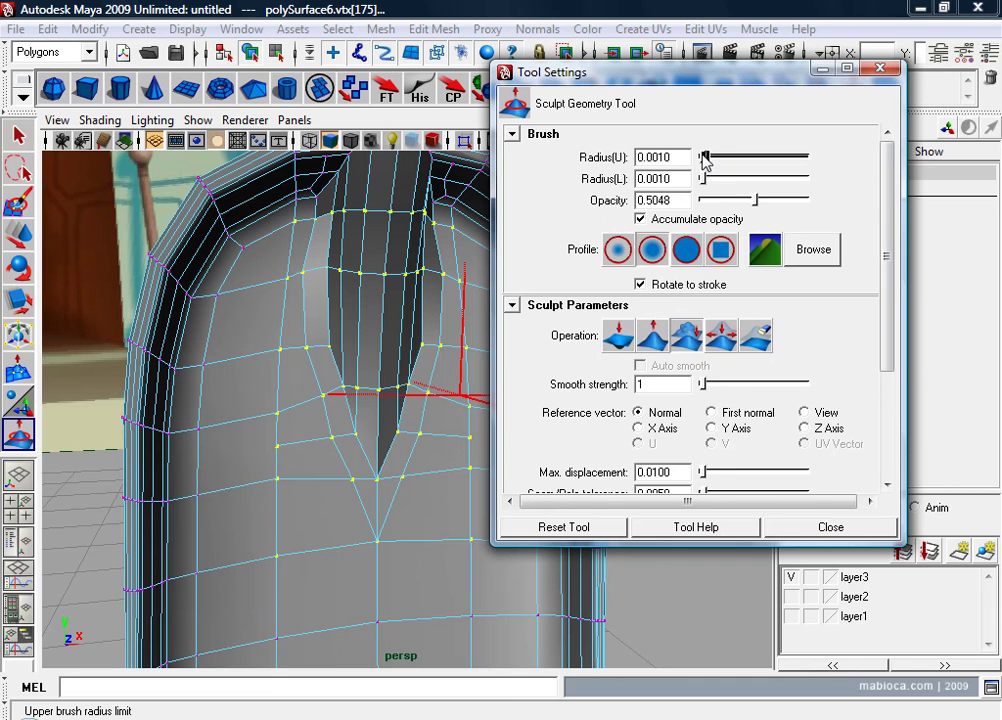
Step: Enlarge the brush radius and flood-smooth the neck vertices, undoing a stray stroke
left_click_drag(705, 160, 708, 160)
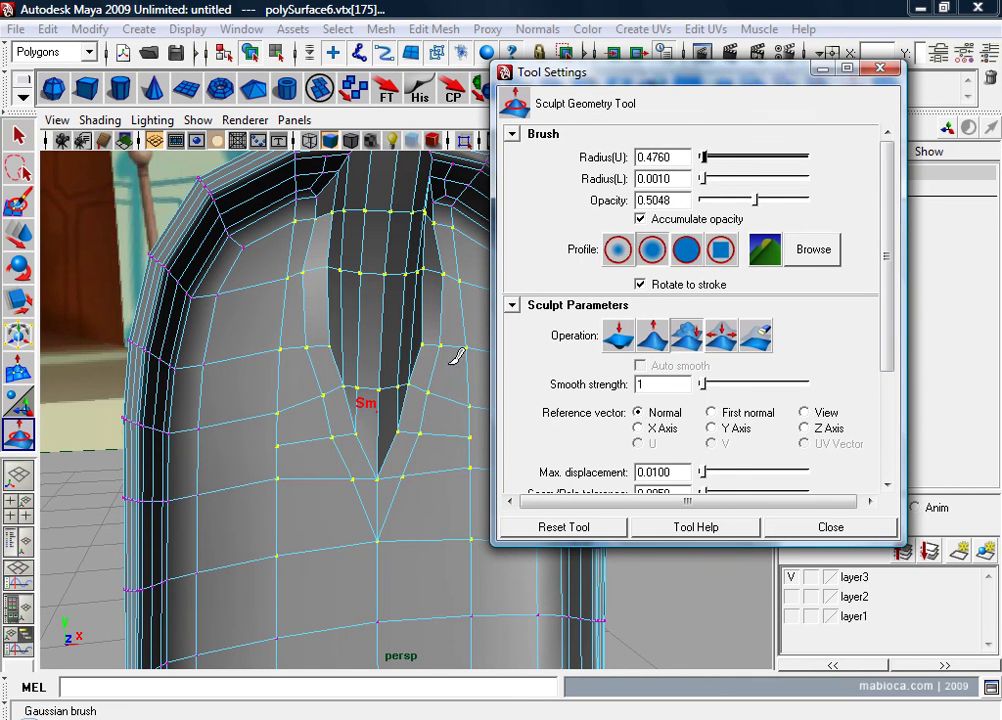
scroll(827, 369, "down", 5)
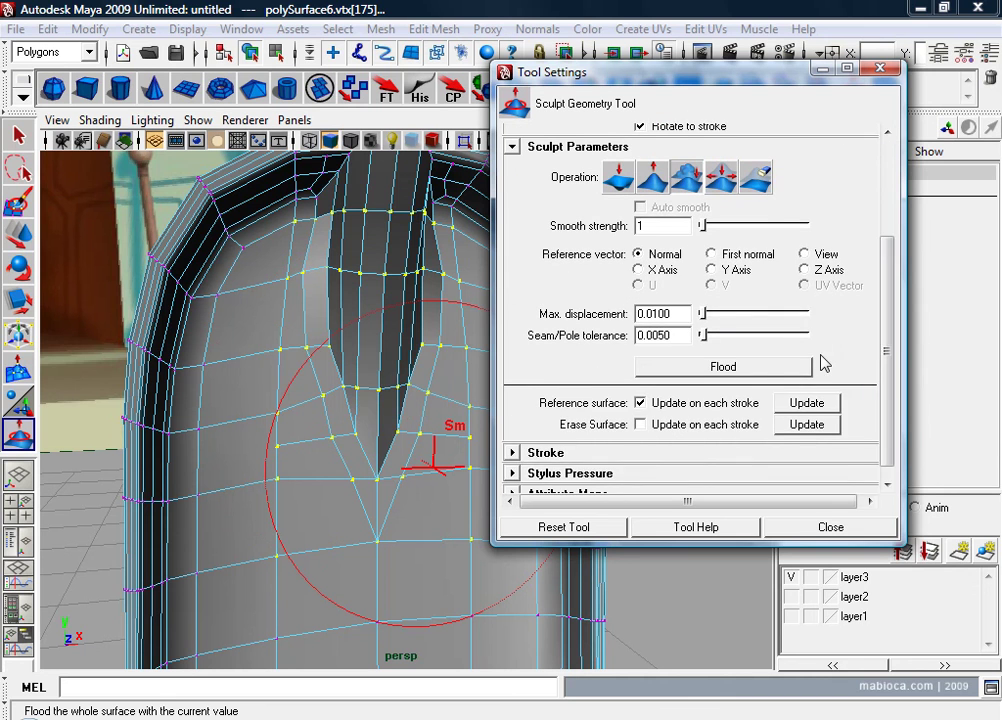
scroll(890, 324, "up", 2)
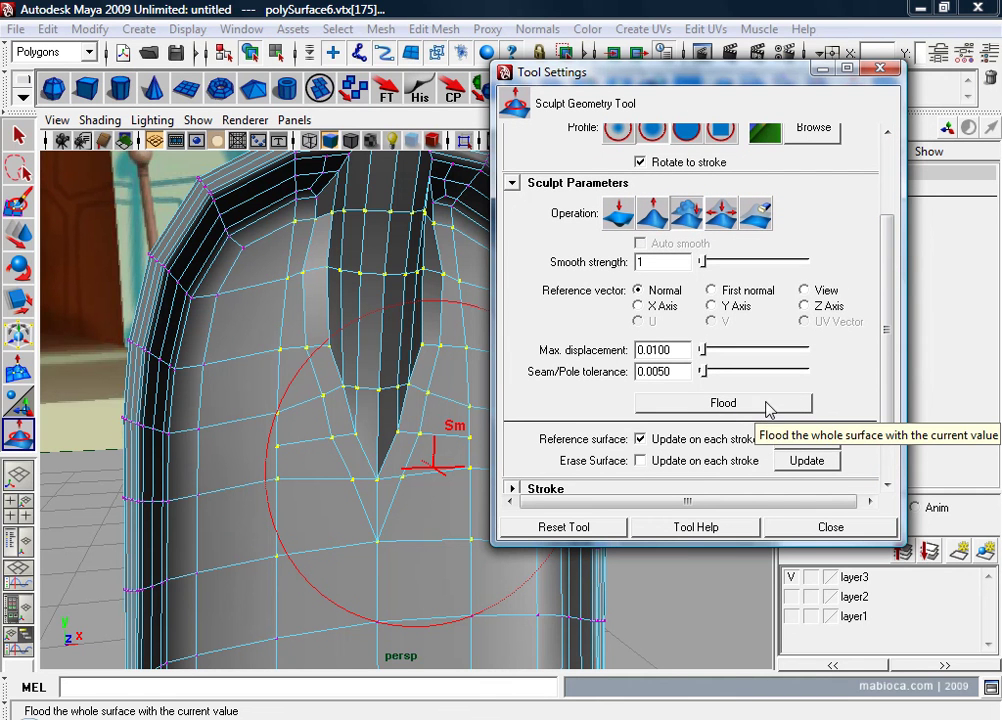
left_click(735, 404)
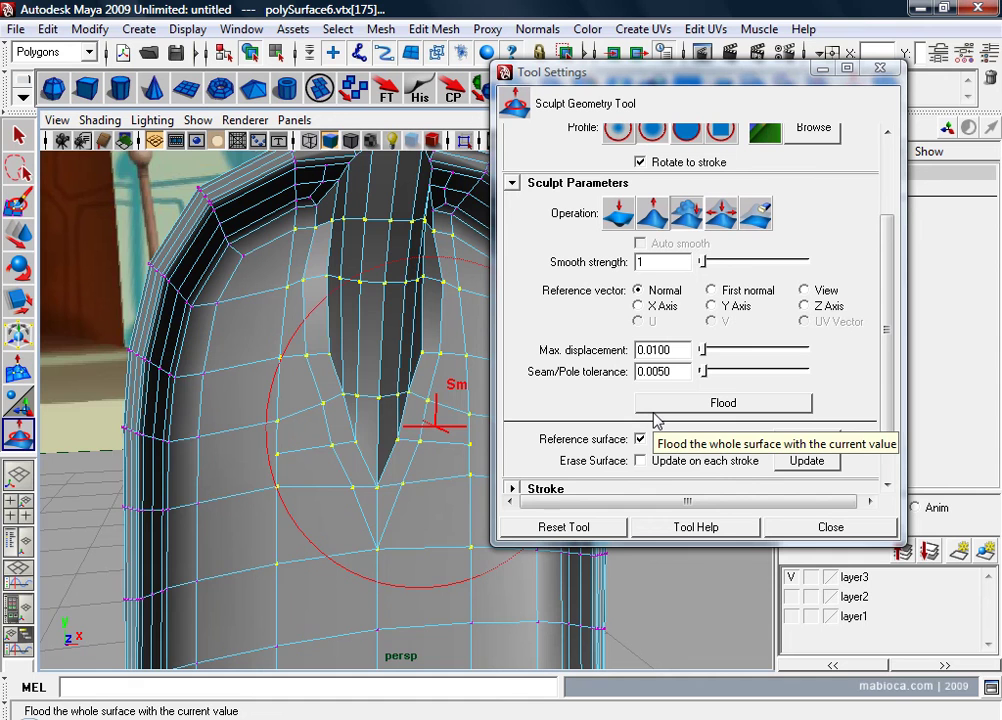
mouse_move(347, 440)
left_mouse_down("alt")
mouse_move(353, 476)
mouse_move(420, 440)
left_mouse_up("alt")
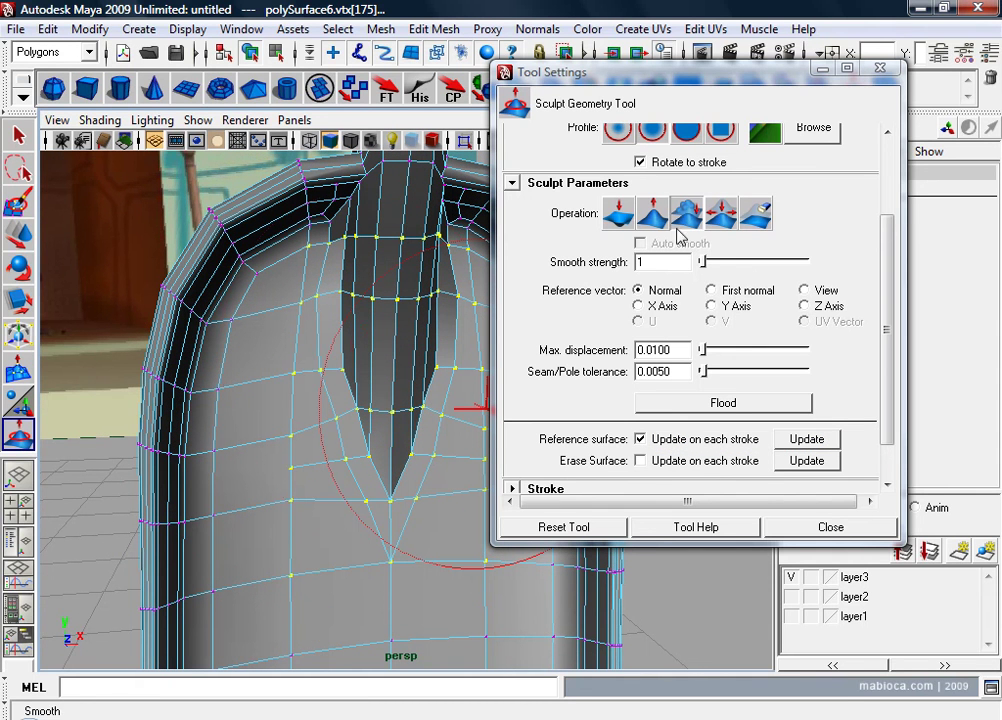
left_click_drag(407, 416, 362, 352)
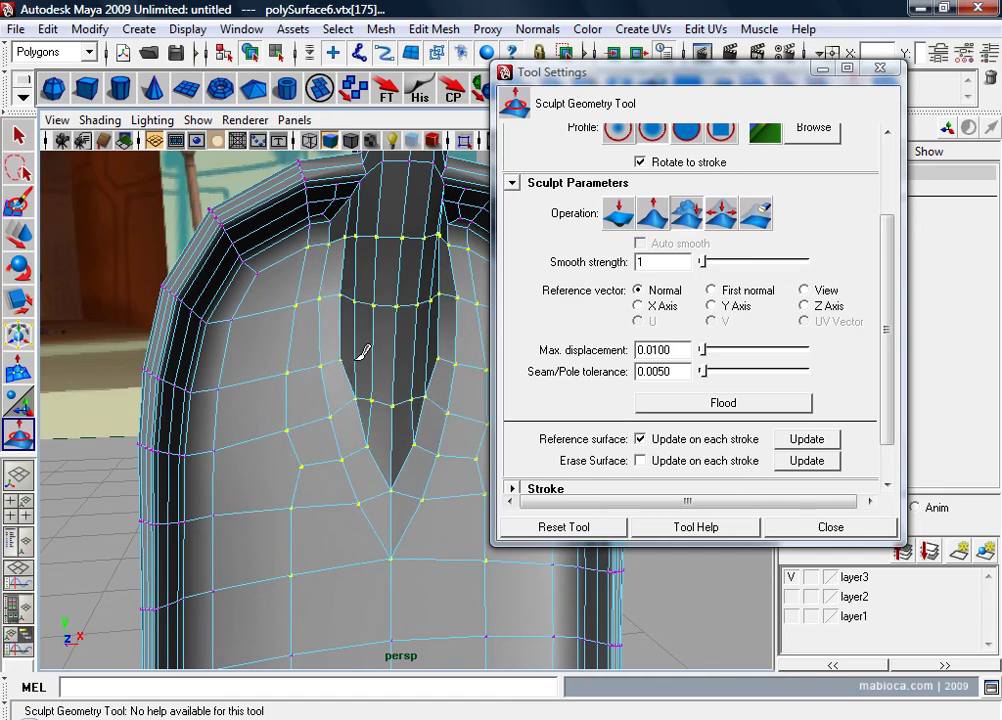
mouse_move(418, 510)
left_mouse_down("alt")
mouse_move(465, 474)
mouse_move(440, 482)
left_mouse_up("alt")
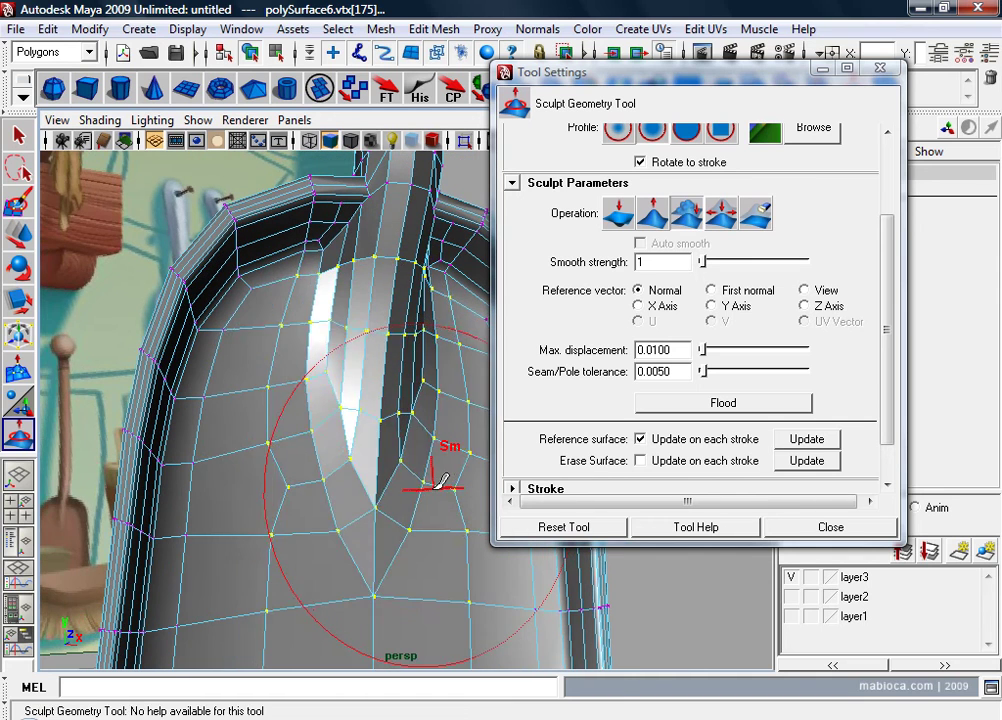
key("ctrl+z")
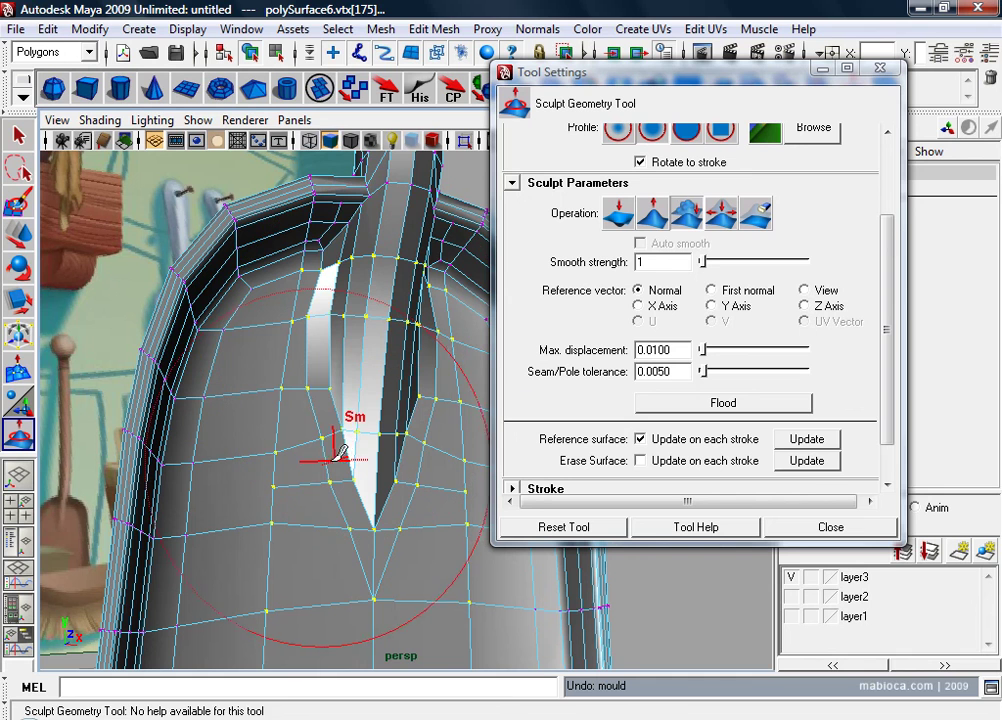
Step: Flood the Smooth sculpt three more times around the V slot and inspect the result
left_click(728, 403)
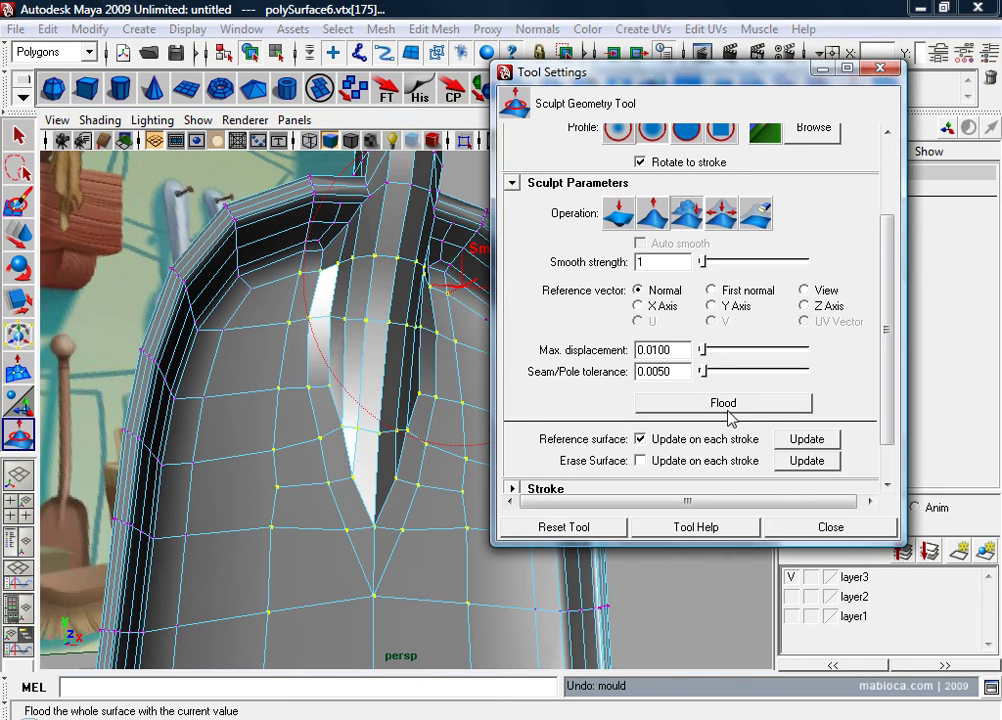
left_click(728, 403)
left_click(728, 403)
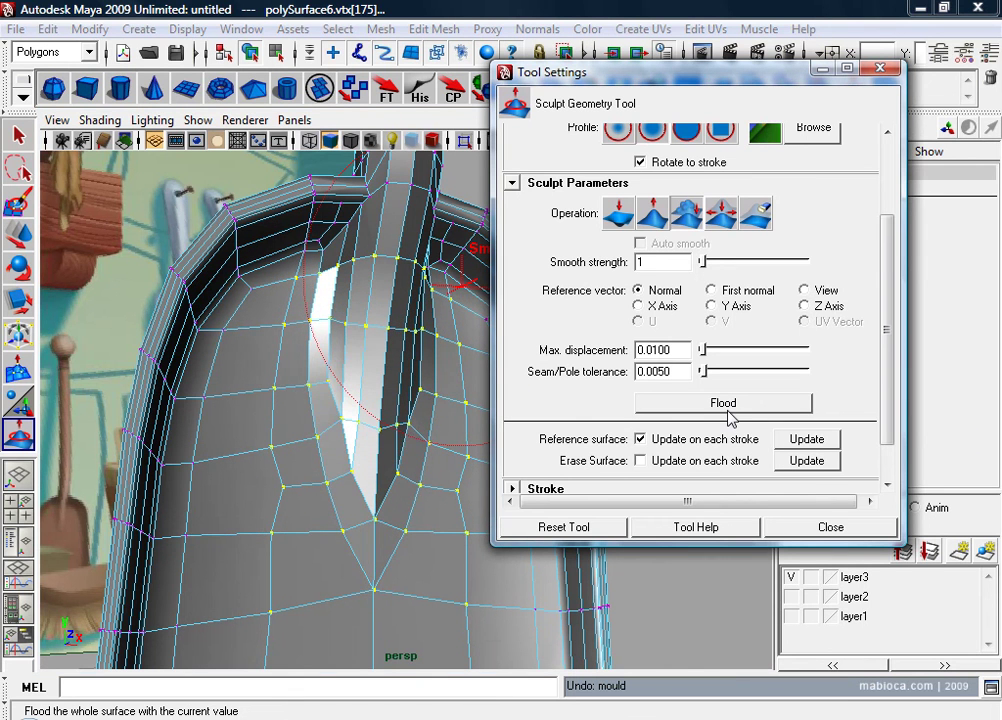
left_click_drag(369, 425, 511, 440, "alt")
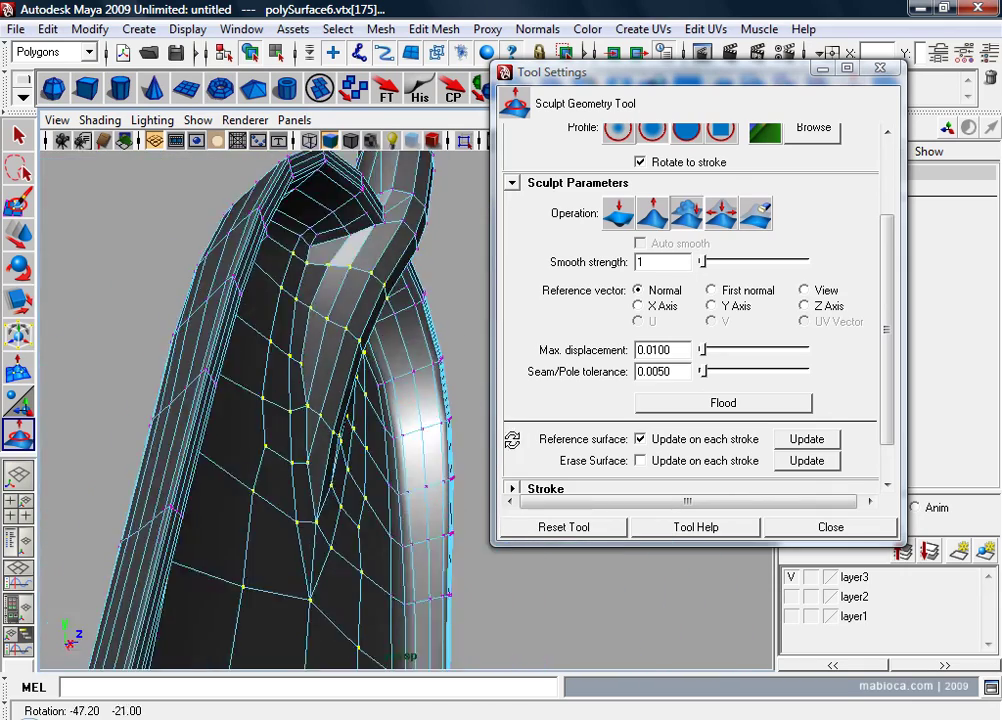
mouse_move(393, 366)
left_mouse_down("alt")
mouse_move(447, 476)
mouse_move(485, 468)
left_mouse_up("alt")
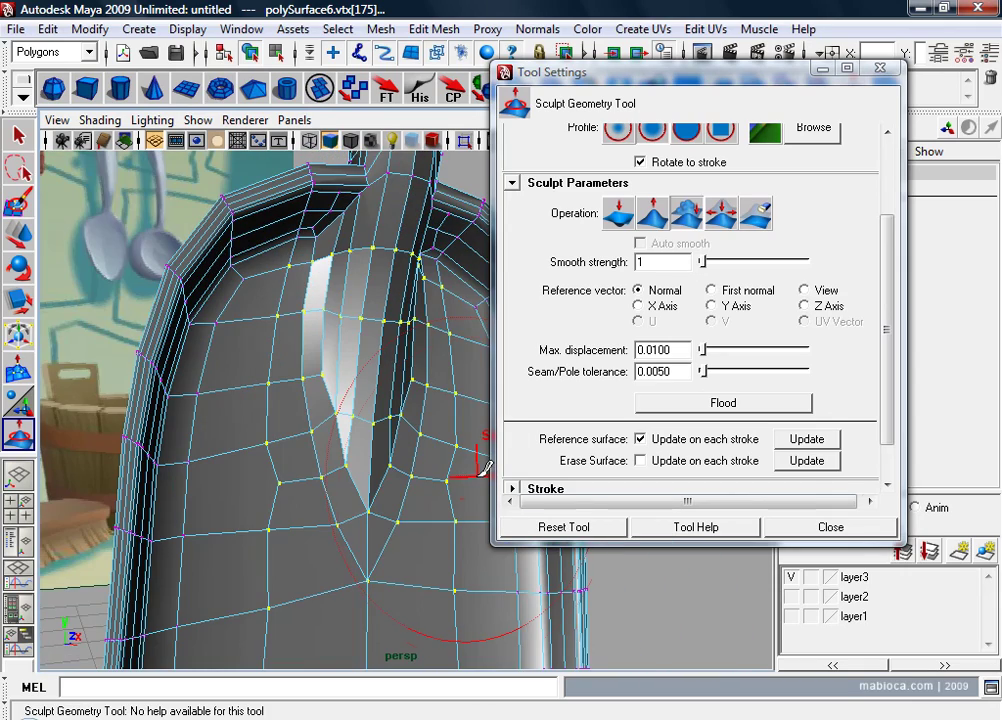
Step: Close the sculpt settings, clear the vertices, and return to whole-object selection
left_click(830, 527)
left_click(20, 232)
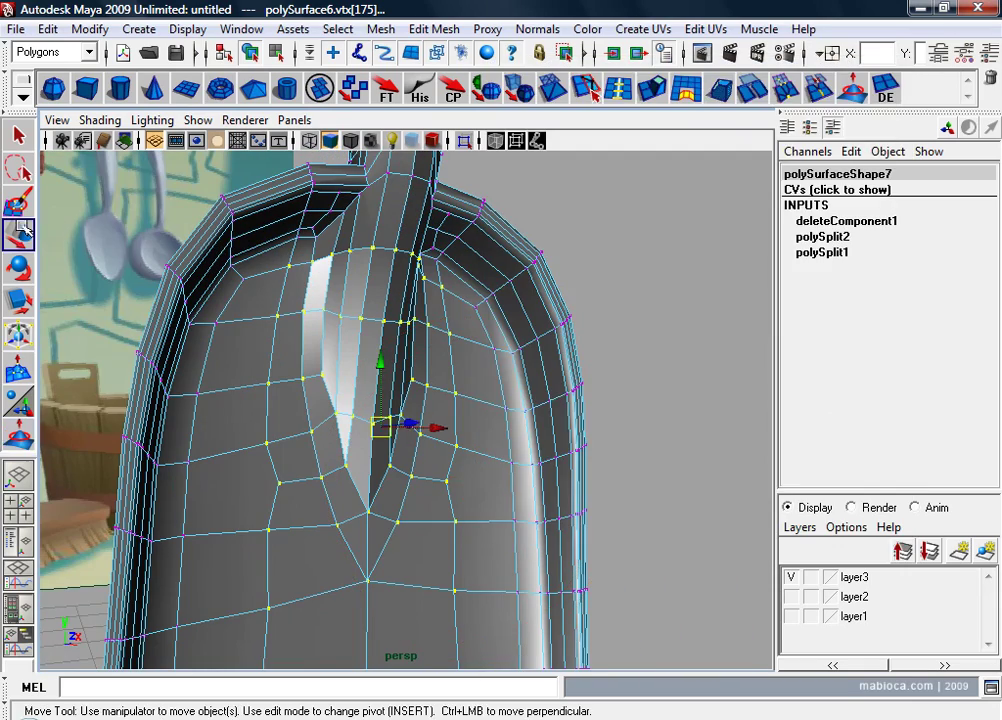
left_click(587, 307)
key("F8")
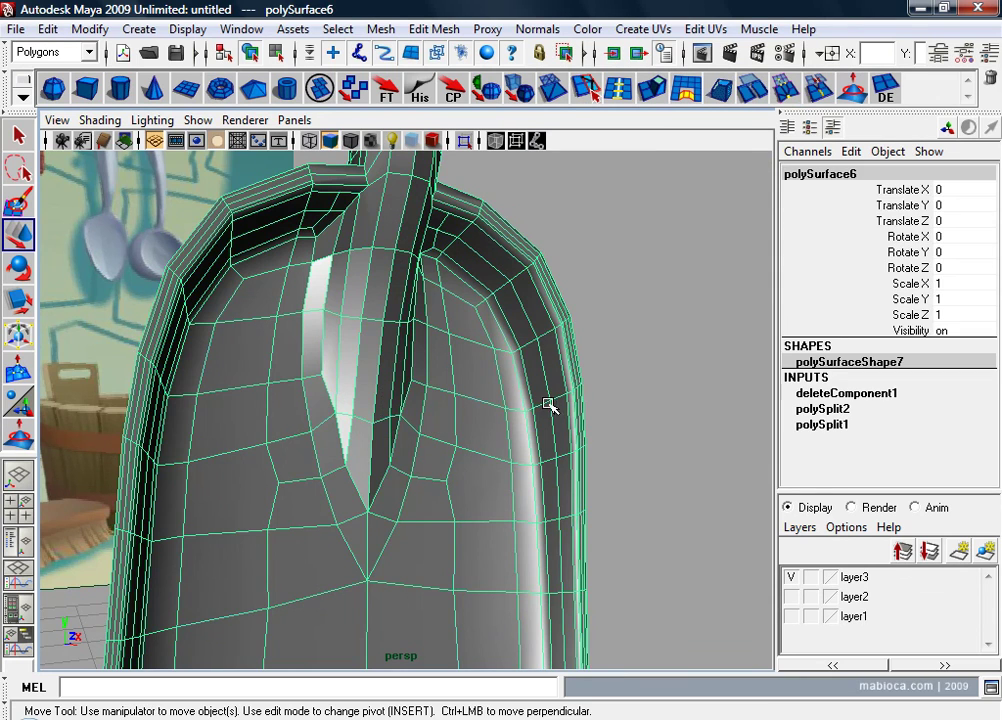